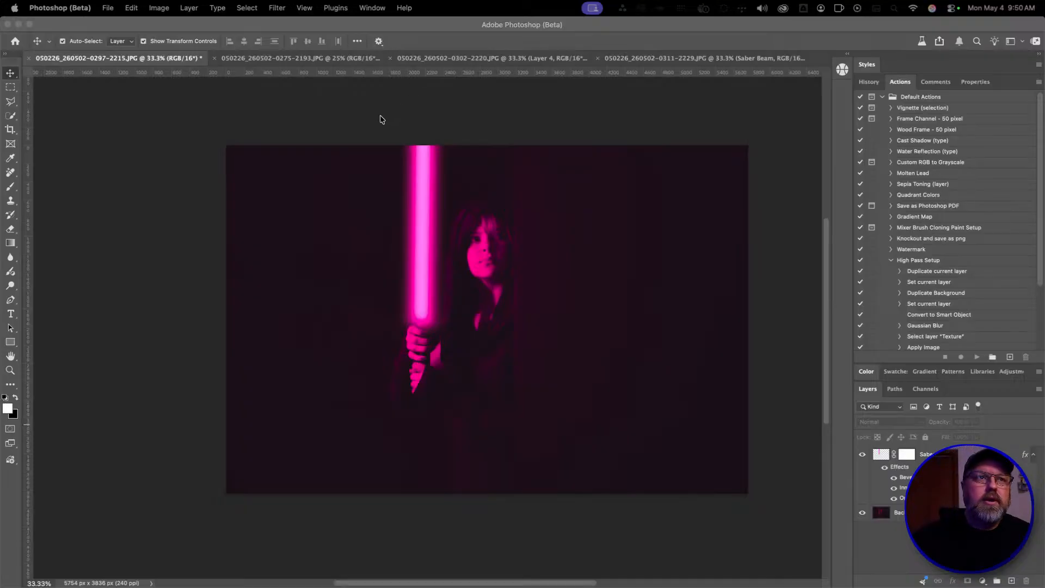
left_click(338, 114)
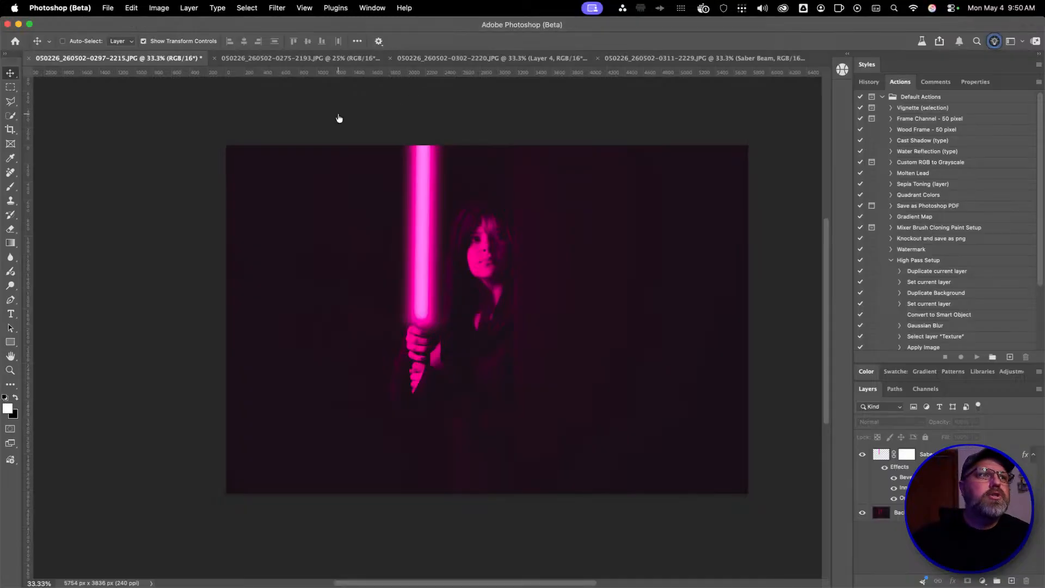
key("super+Tab")
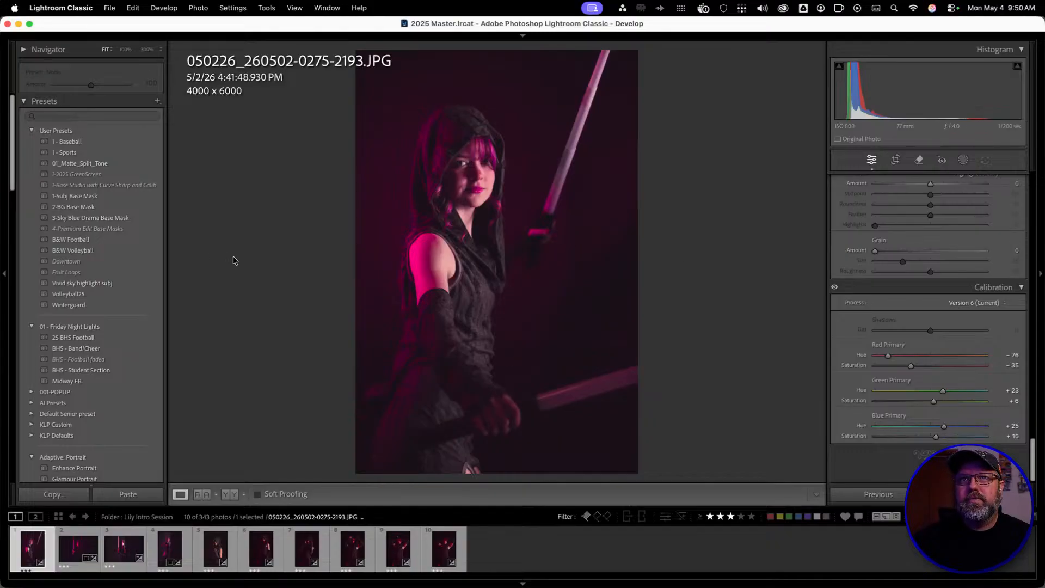
key("Tab")
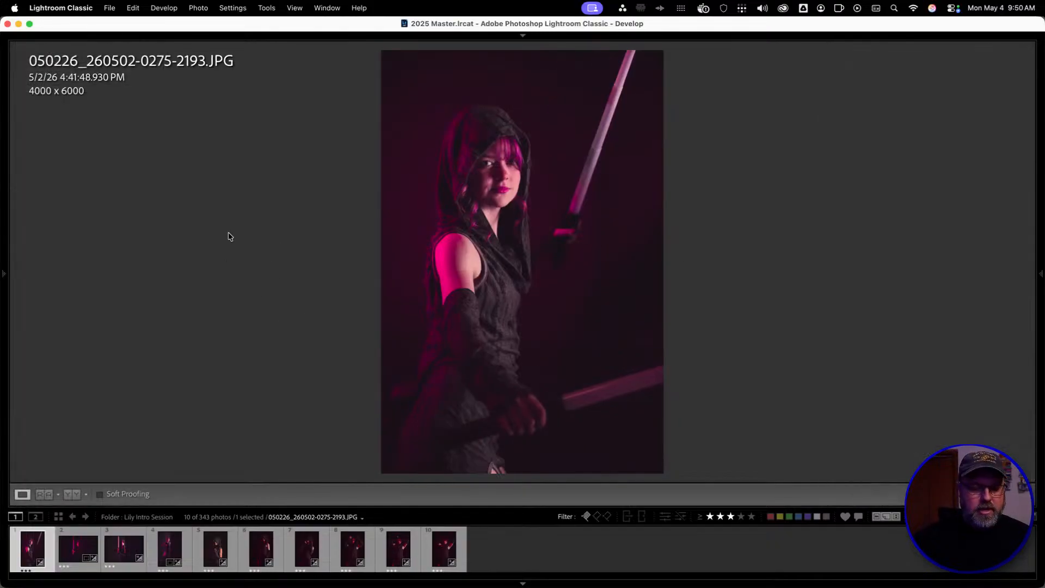
key("g")
key("Tab")
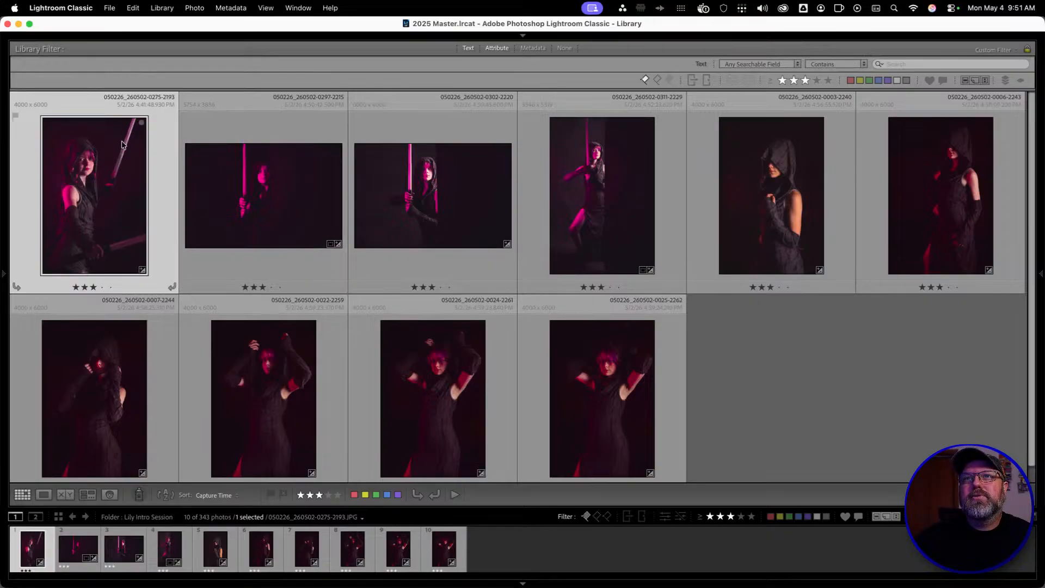
double_click(95, 210)
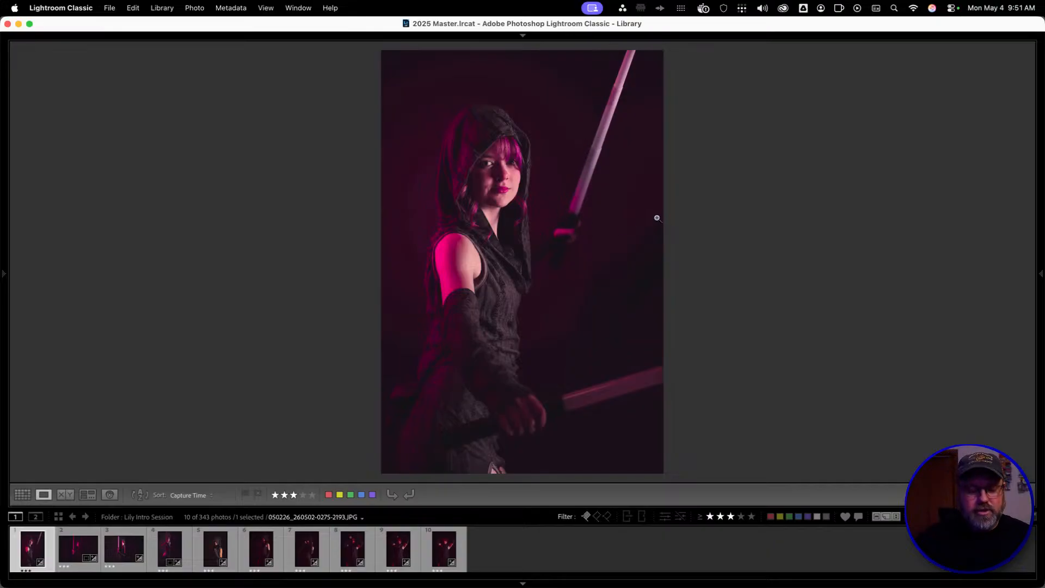
key("g")
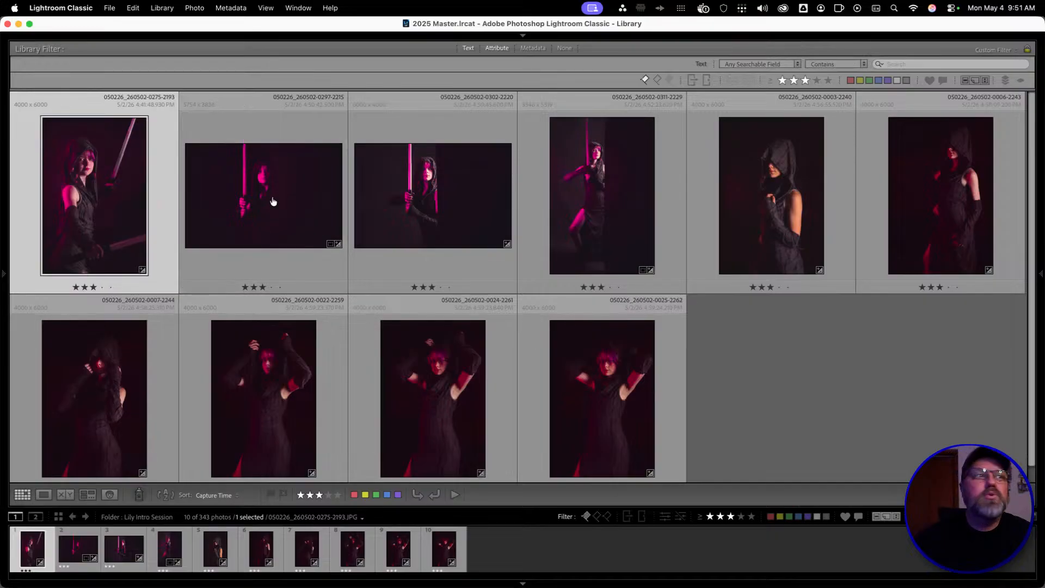
key("super+Tab")
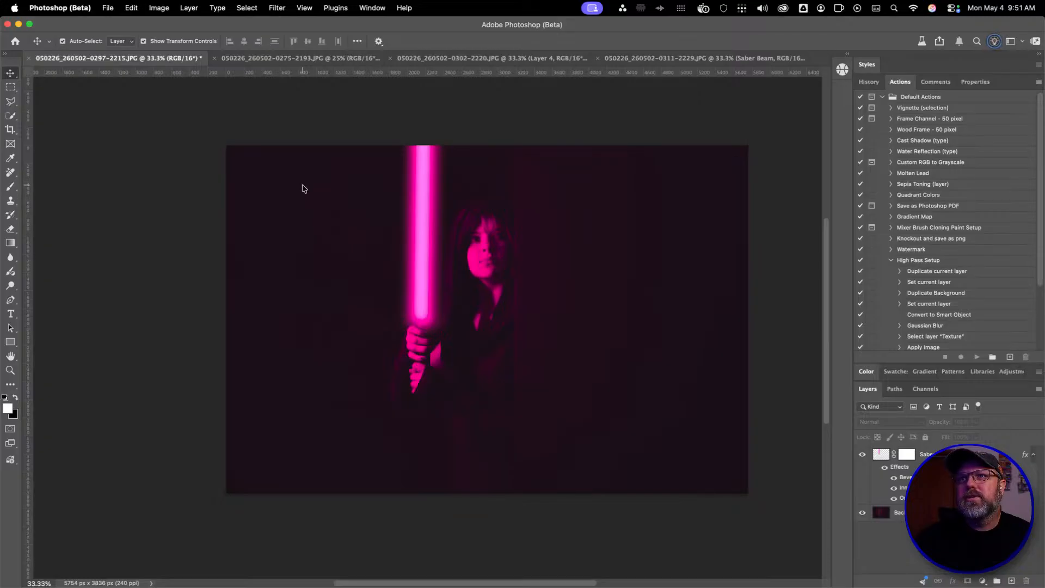
key("super+Tab")
key("super+Tab")
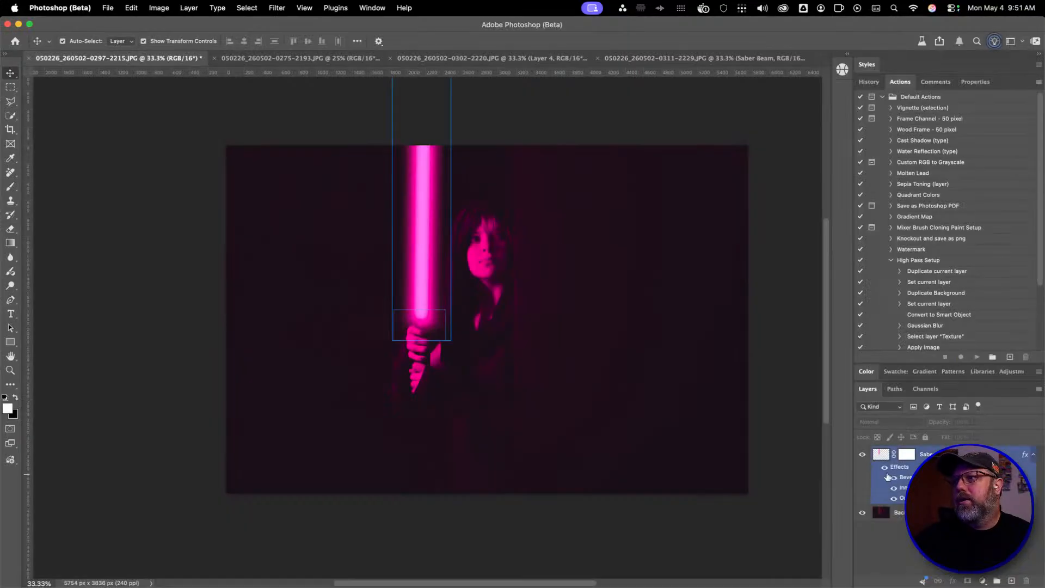
left_click(862, 454)
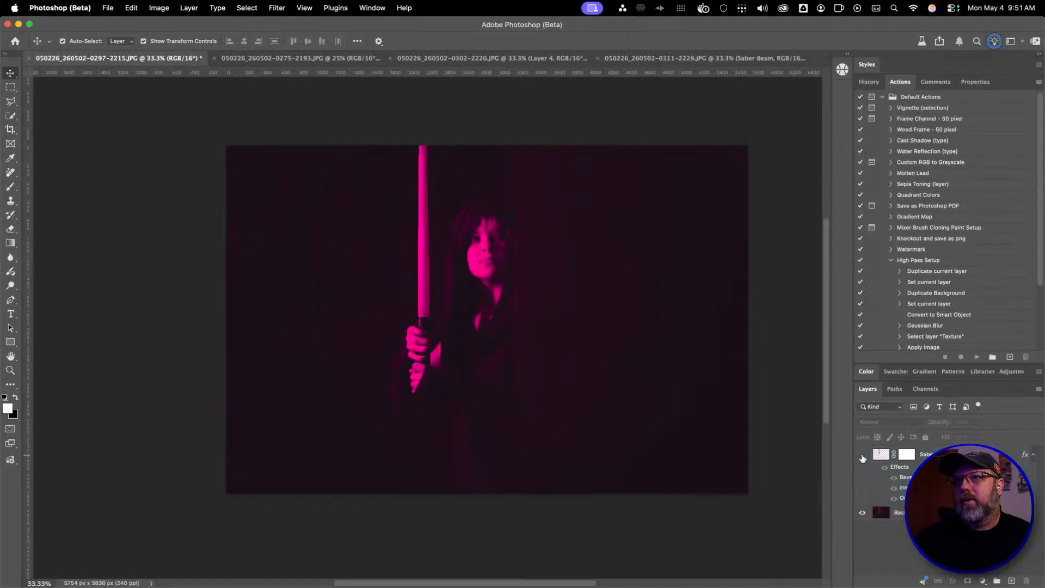
left_click(862, 455)
left_click(862, 455)
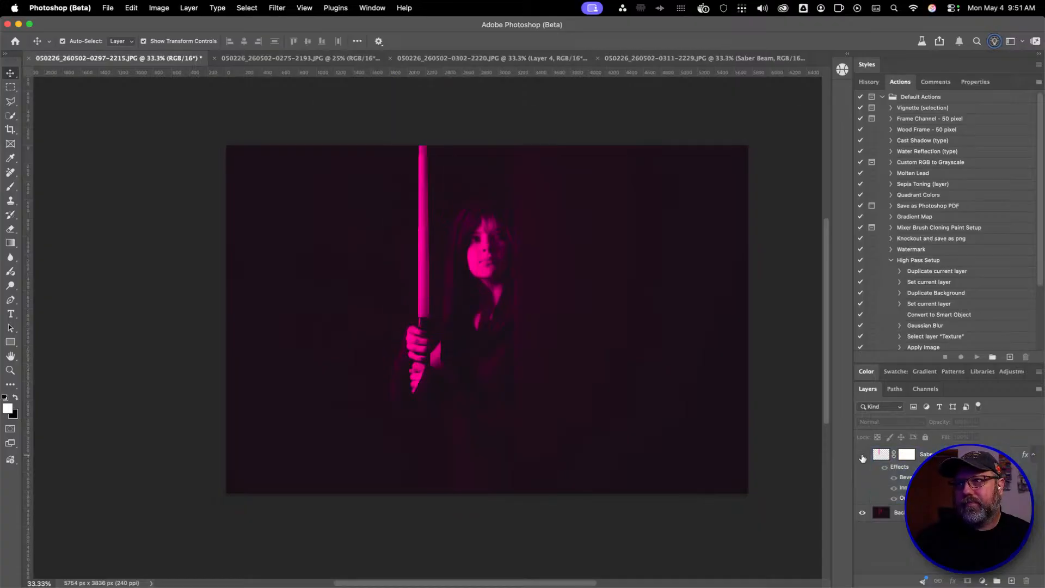
left_click(862, 455)
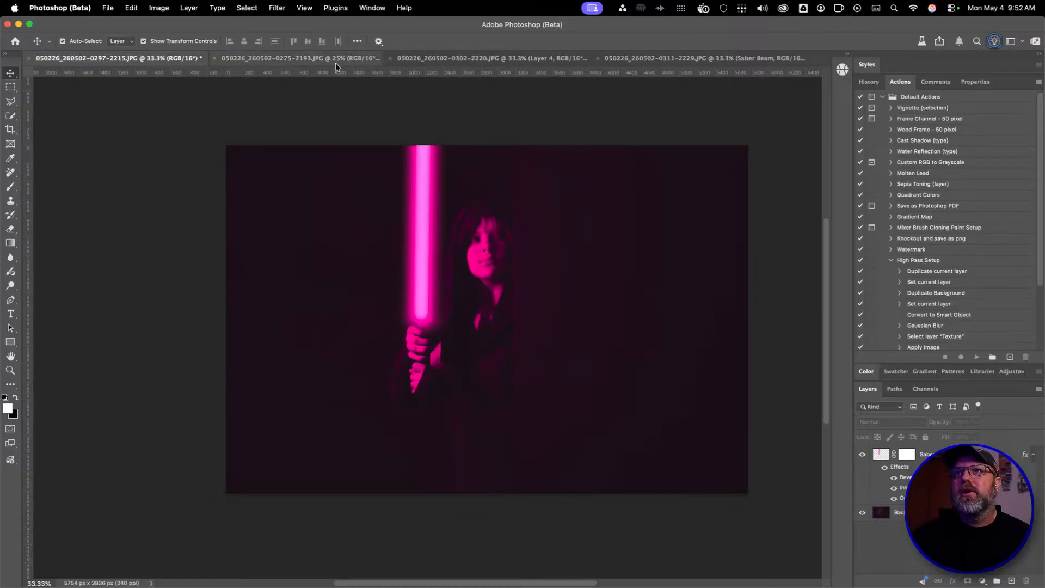
left_click(322, 58)
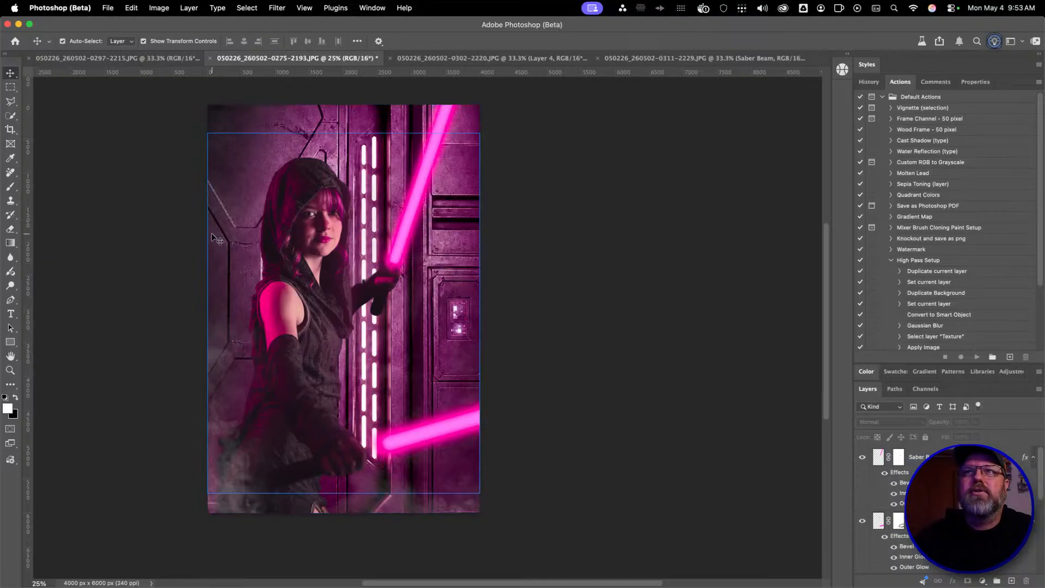
left_click(429, 60)
left_click(669, 59)
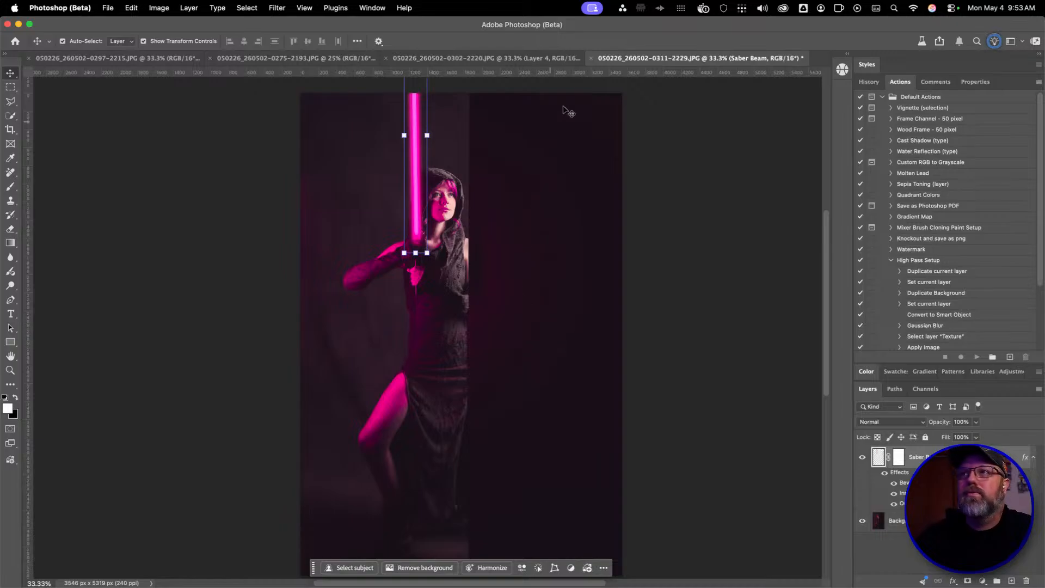
left_click(527, 60)
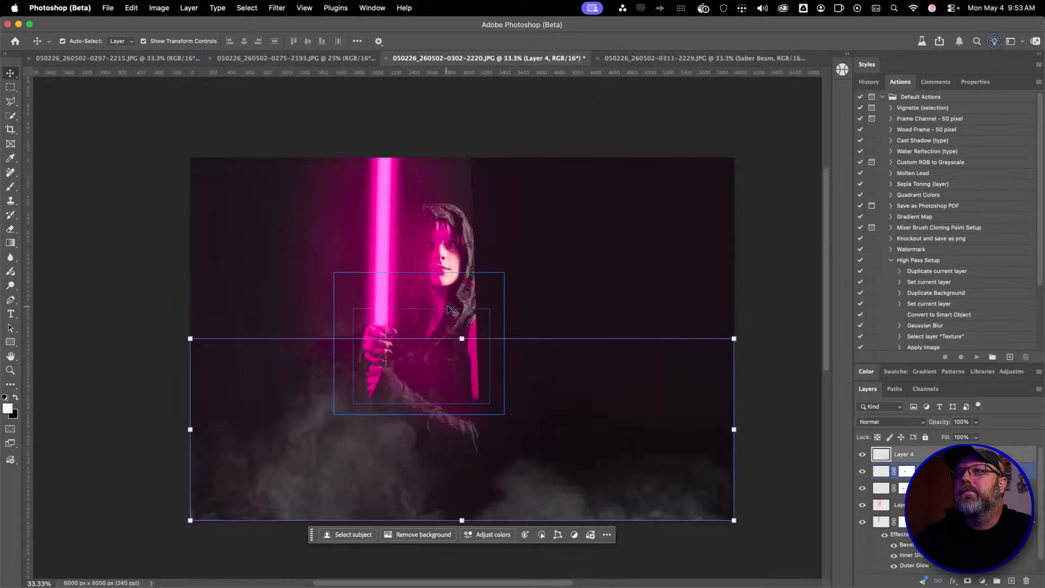
left_click(614, 184)
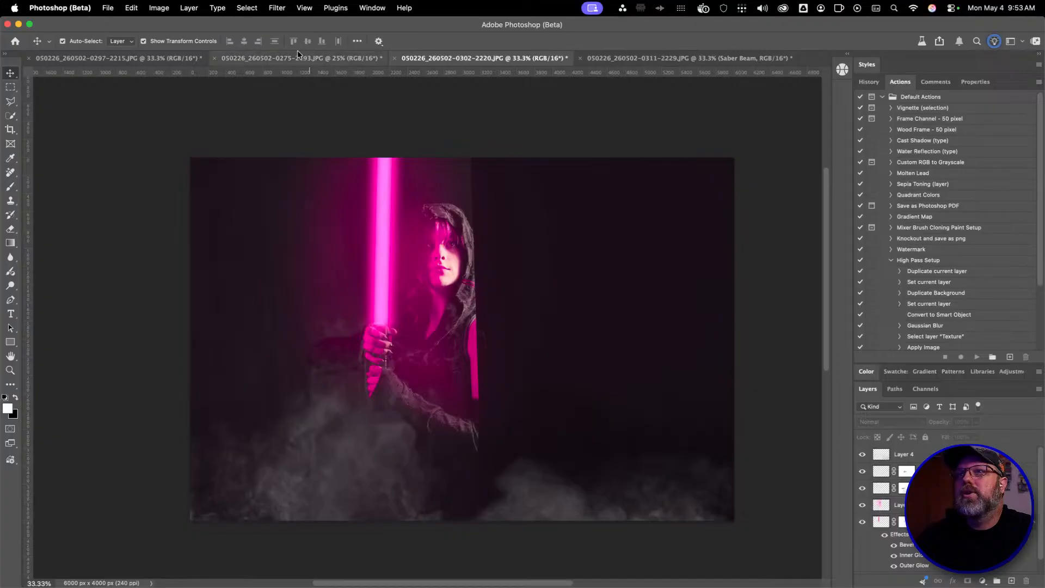
left_click(648, 59)
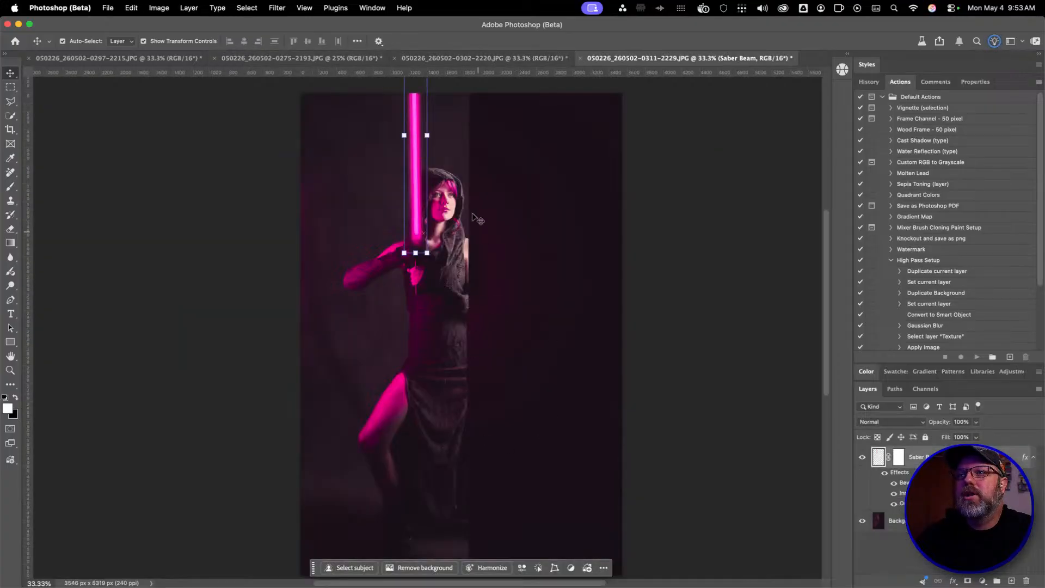
left_click(309, 59)
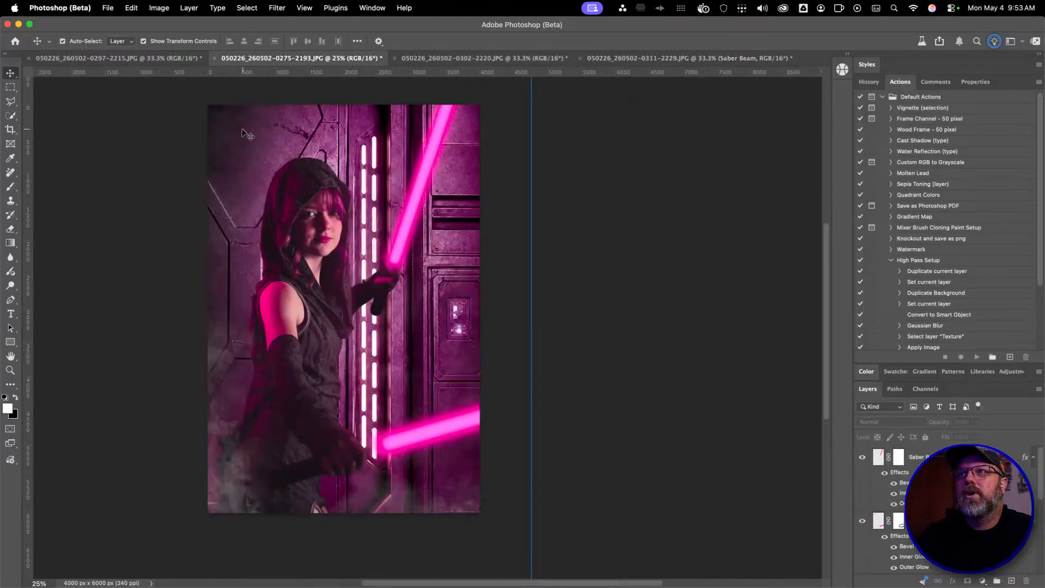
left_click(136, 58)
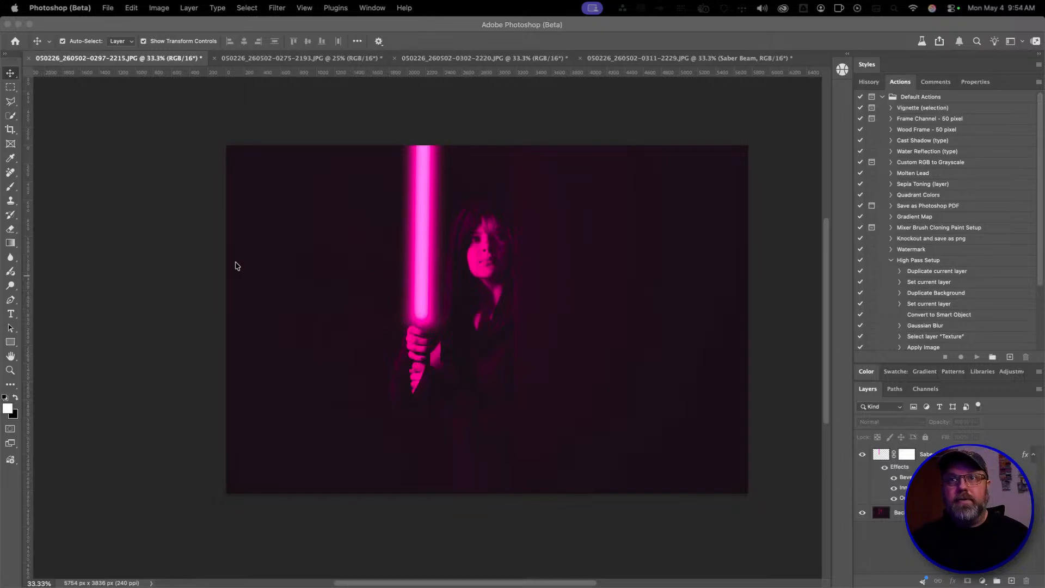
left_click(196, 270)
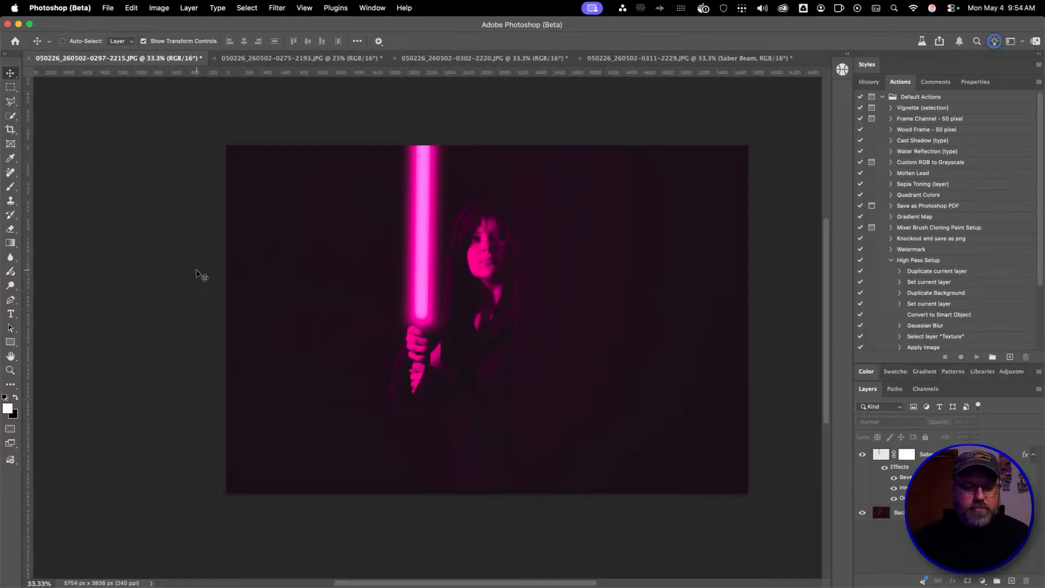
key("super+0")
key("super+minus")
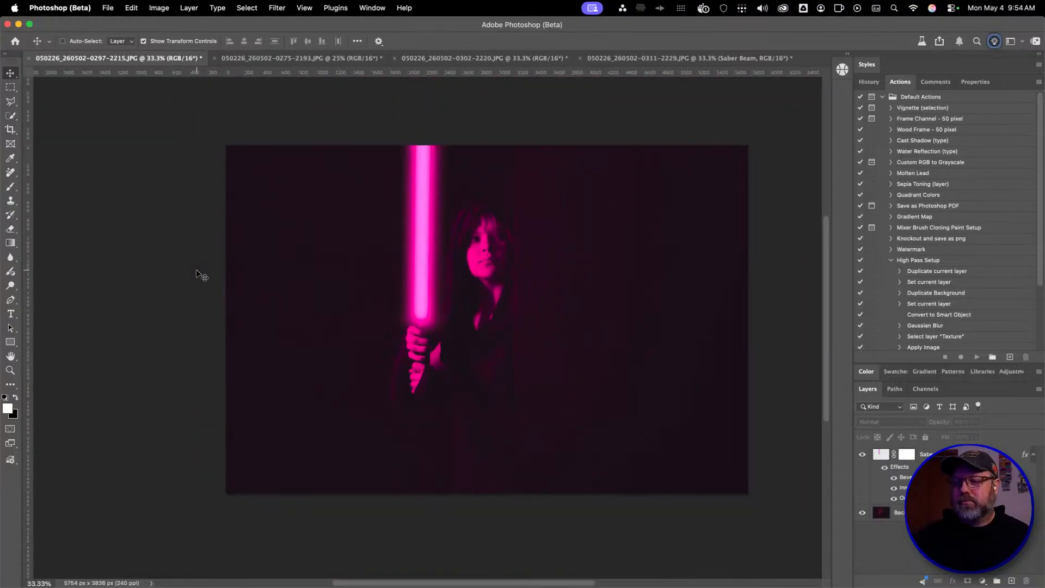
left_click_drag(622, 306, 573, 299)
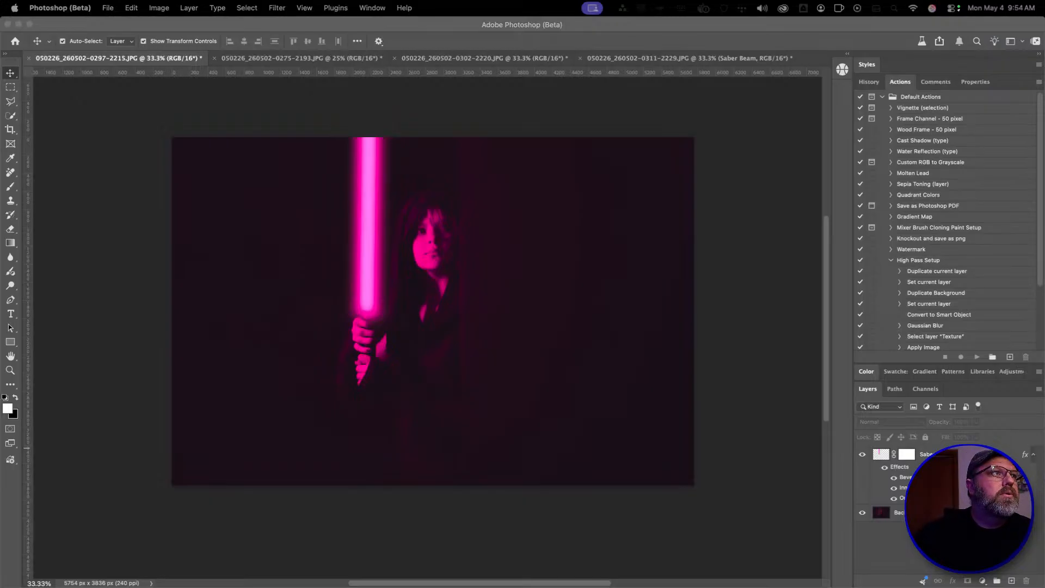
Switch to ChatGPT in the Arc browser, open the "Star Wars Door Design" chat and collapse the chat list
left_click_drag(1, 305, 495, 294)
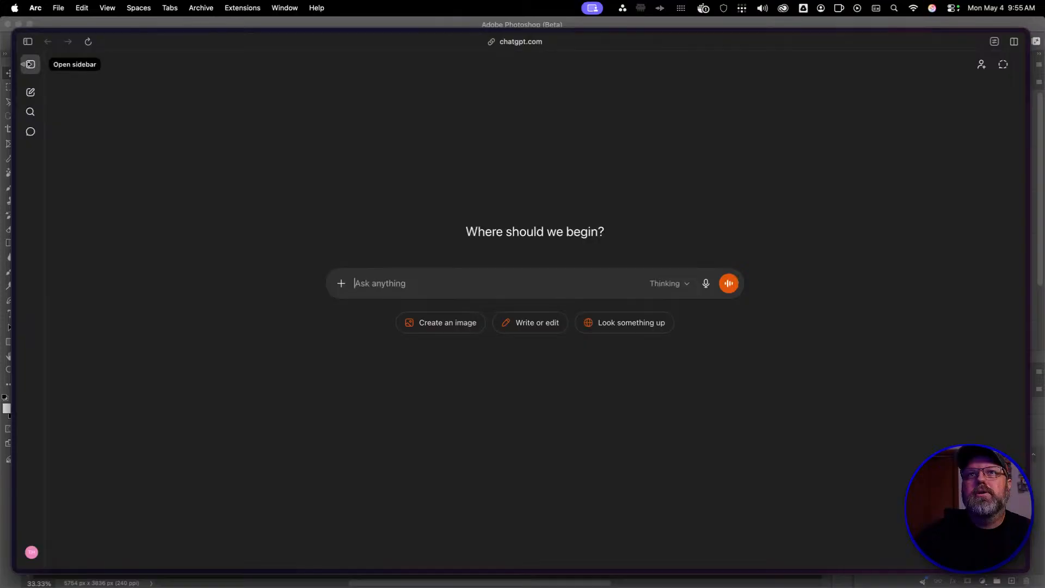
left_click(31, 65)
left_click(96, 243)
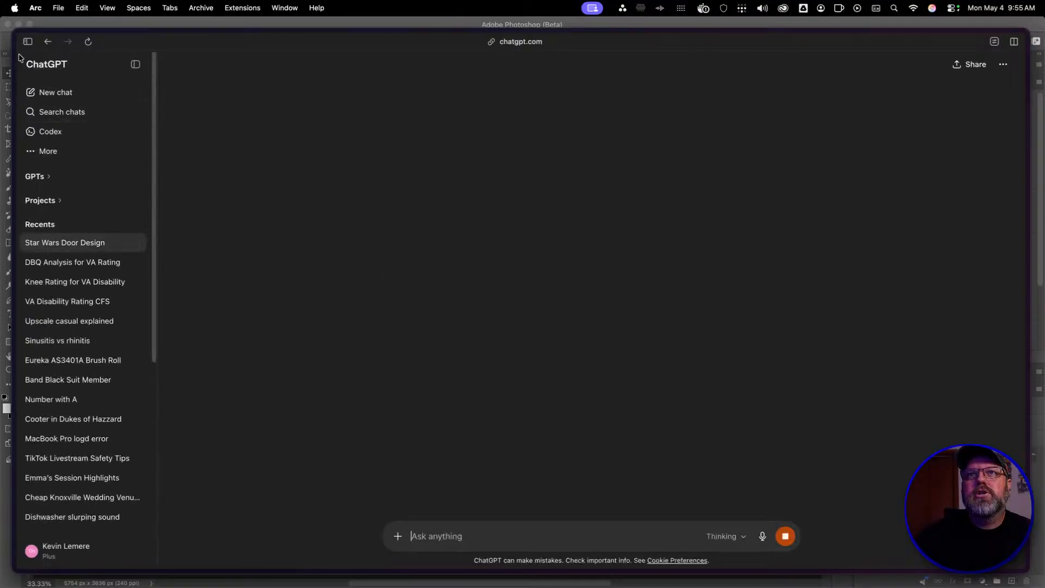
left_click(136, 64)
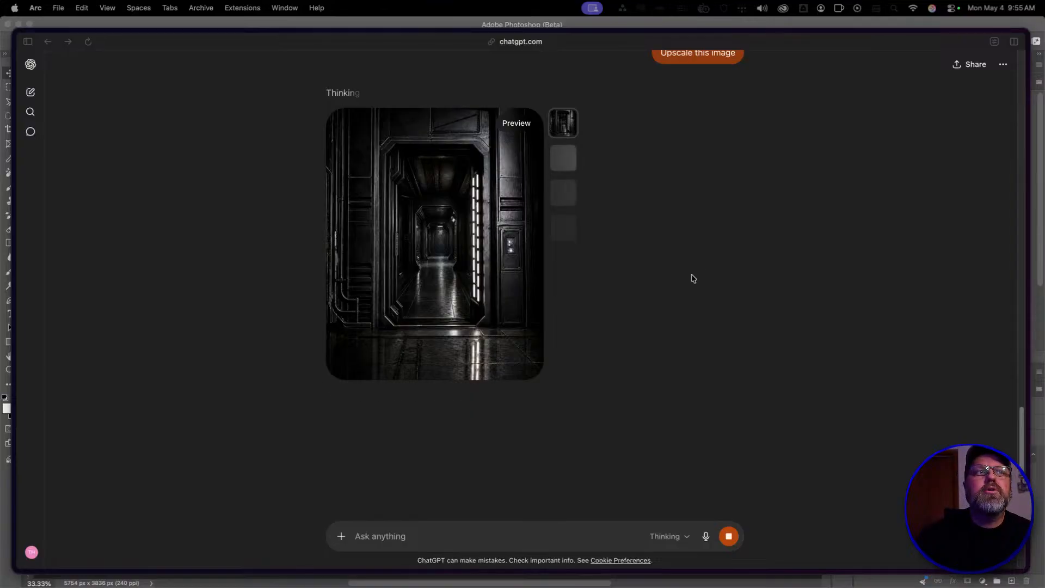
Examine the door prompts and generated images from the first request onward, and open the upscaled open-door hallway image enlarged
scroll(604, 299, "up", 5)
scroll(604, 297, "up", 15)
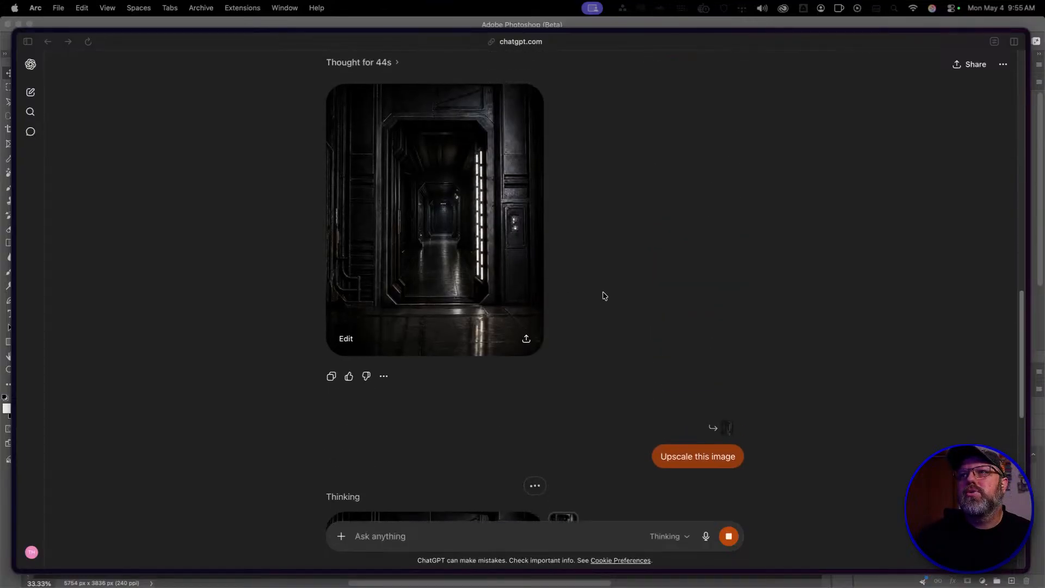
scroll(603, 295, "up", 5)
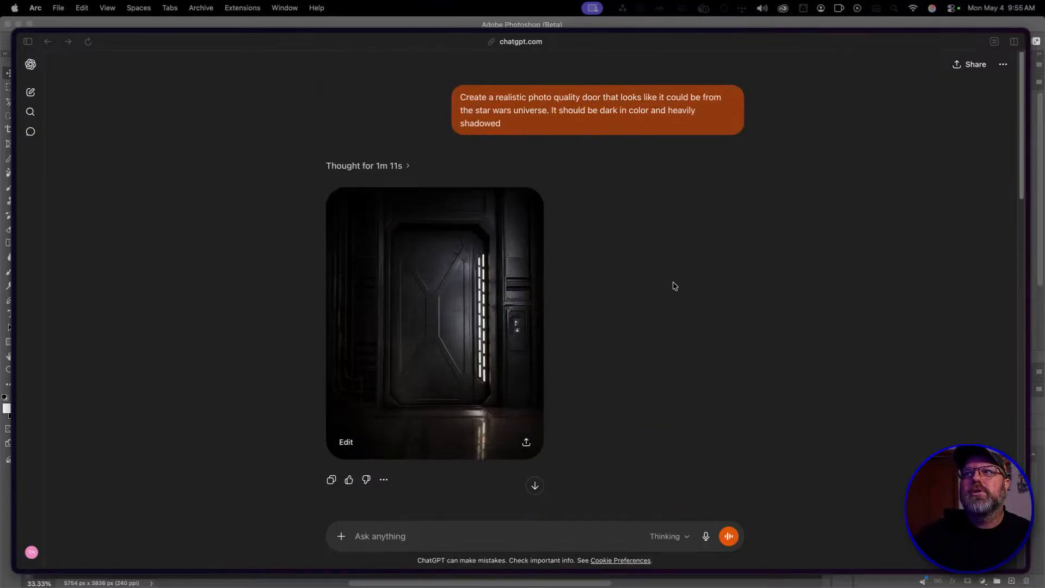
scroll(655, 355, "down", 6)
scroll(623, 180, "up", 4)
scroll(606, 357, "down", 5)
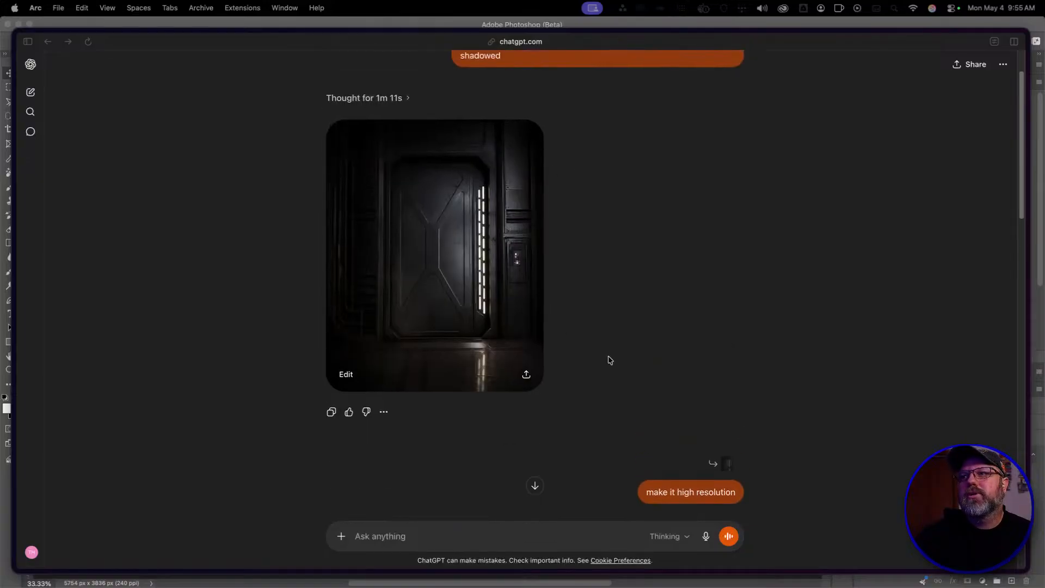
scroll(690, 338, "down", 5)
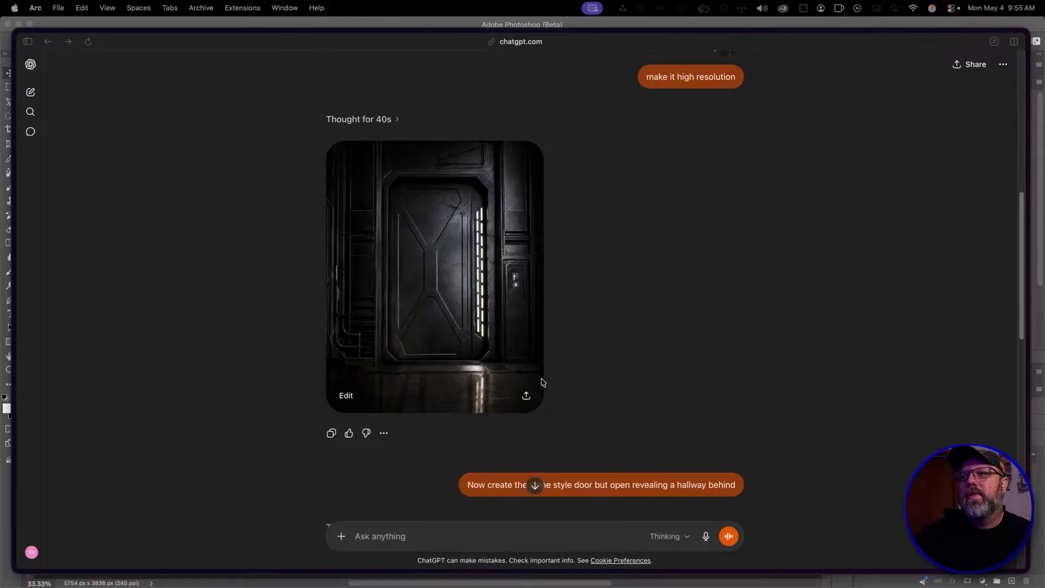
scroll(539, 435, "down", 3)
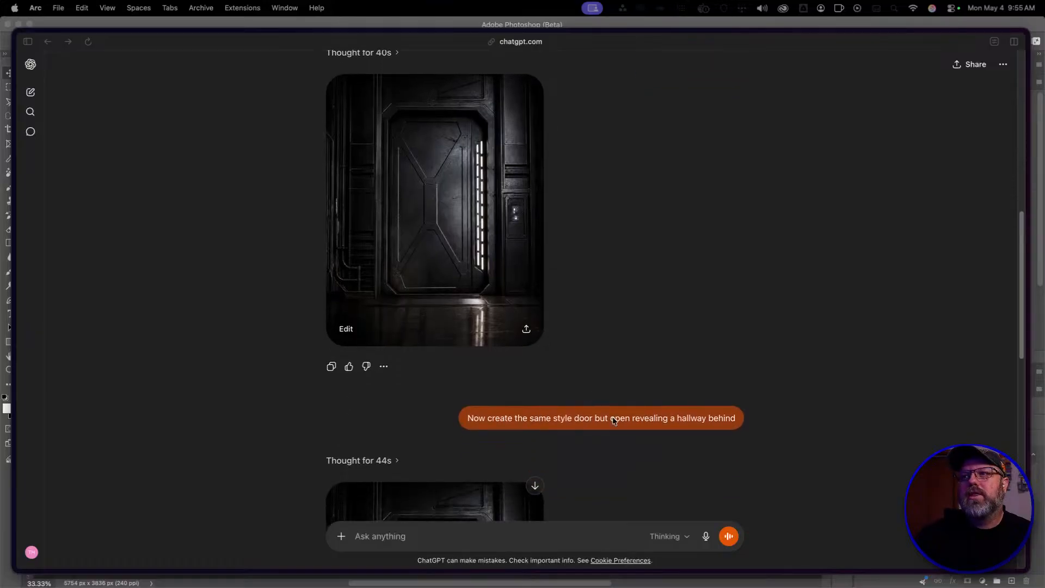
scroll(604, 403, "down", 3)
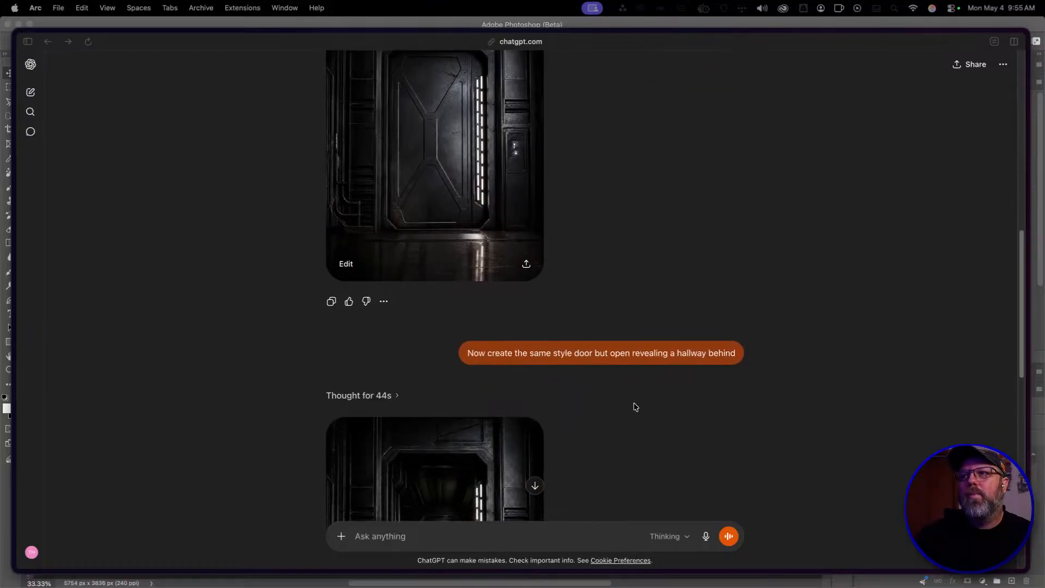
scroll(633, 406, "down", 3)
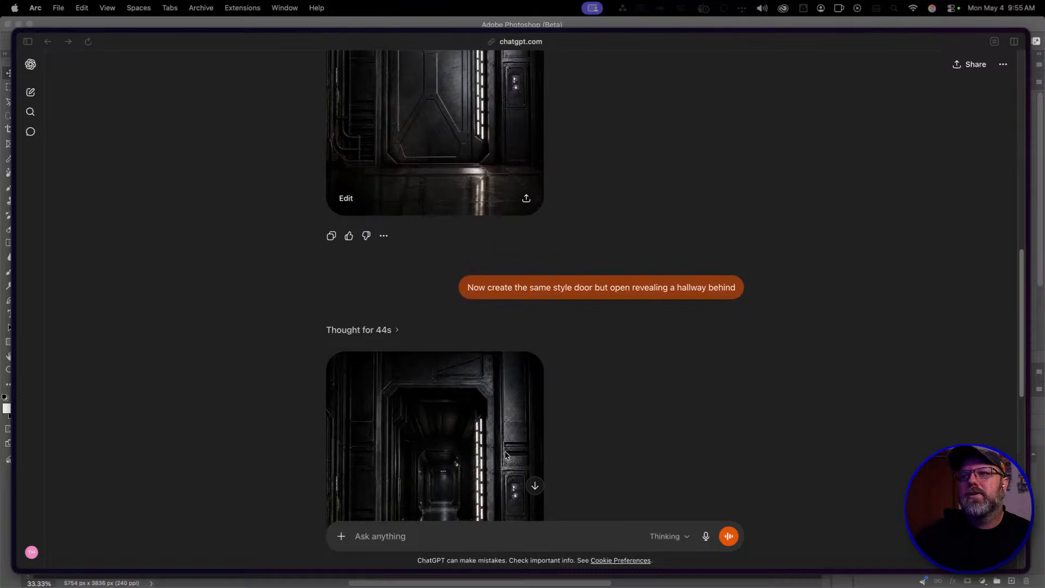
scroll(505, 455, "down", 6)
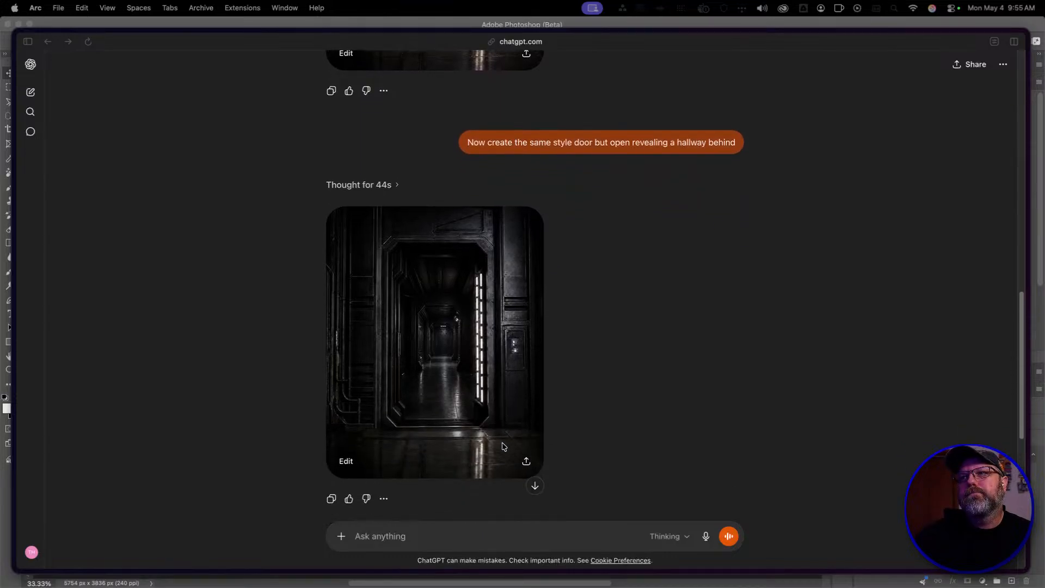
scroll(503, 446, "up", 12)
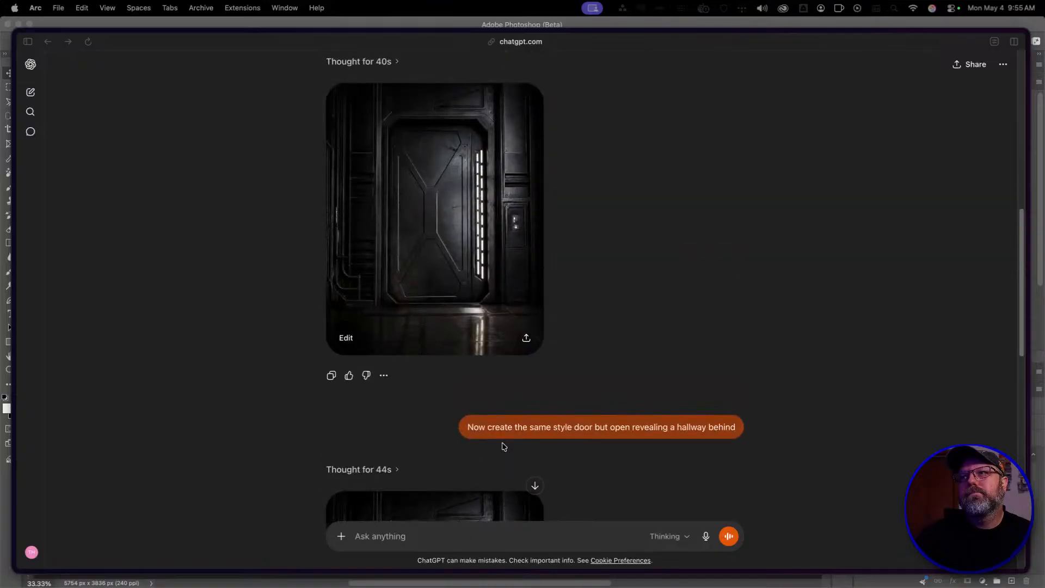
scroll(503, 446, "down", 12)
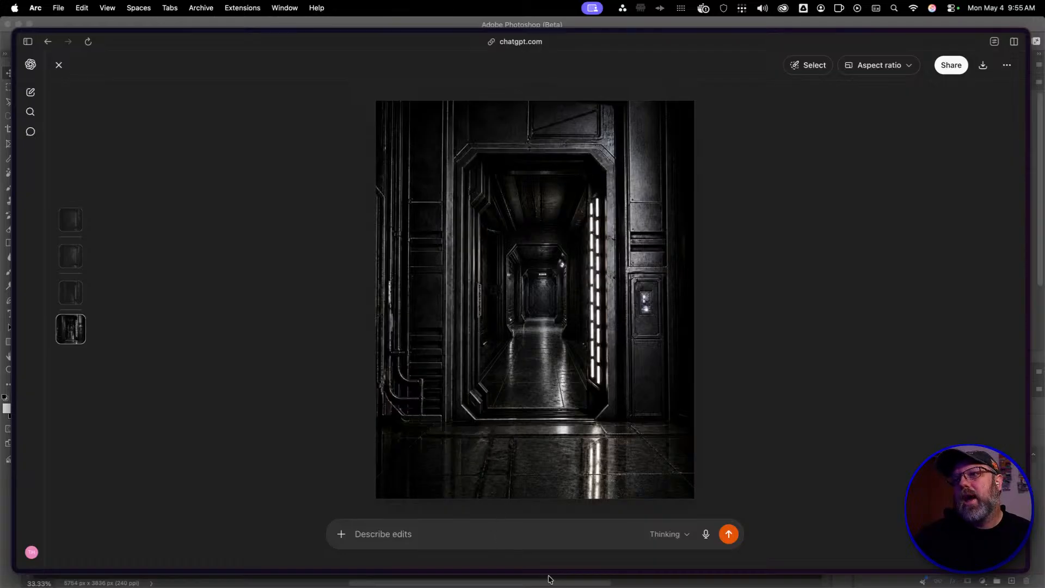
left_click(490, 536)
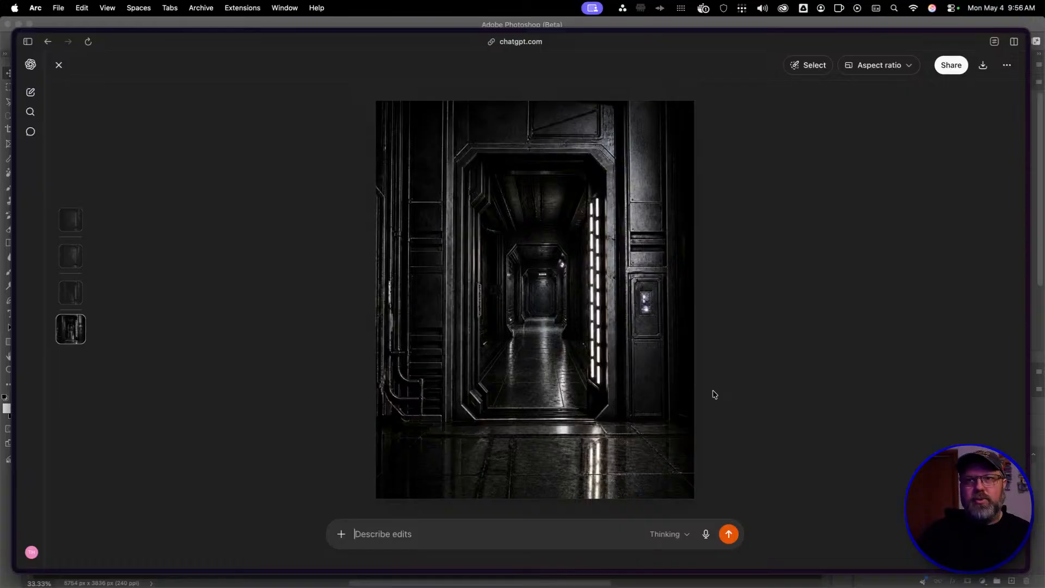
Submit an edit request for the open hallway image: "Change the view as if it is from about a 25 degree angle to the right"
type("Ch")
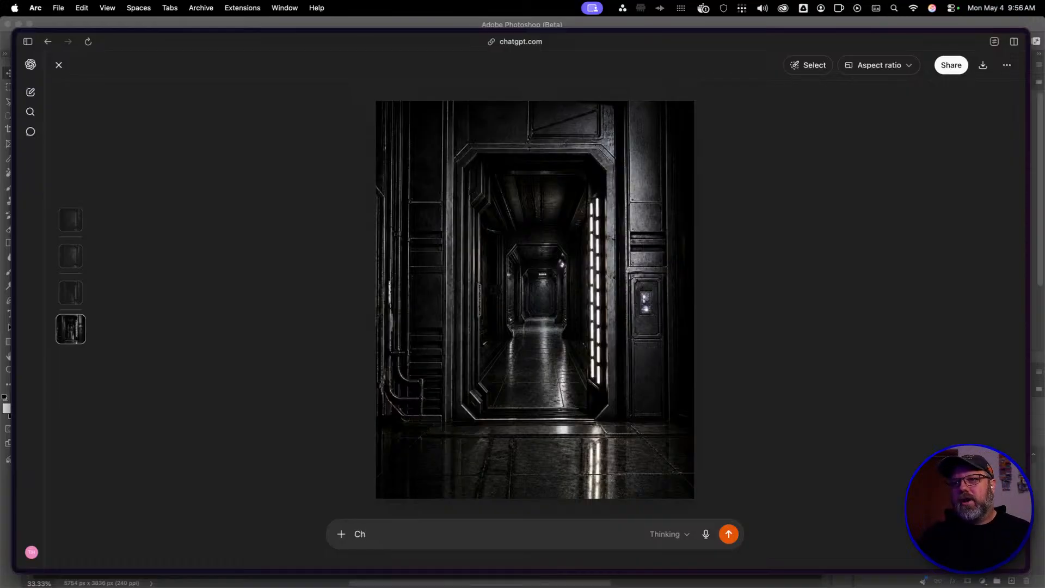
type("ange the ")
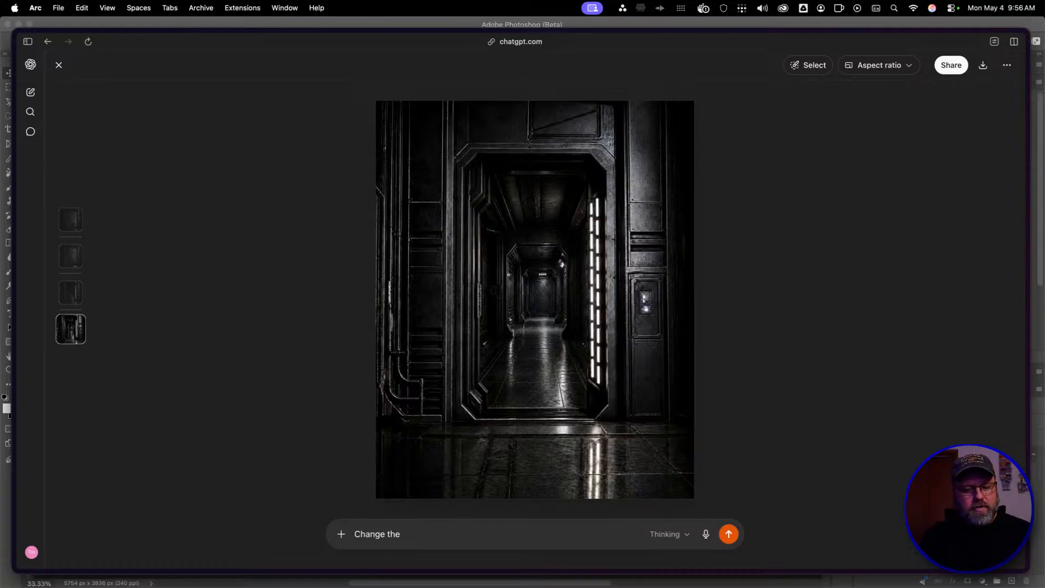
type("view as if")
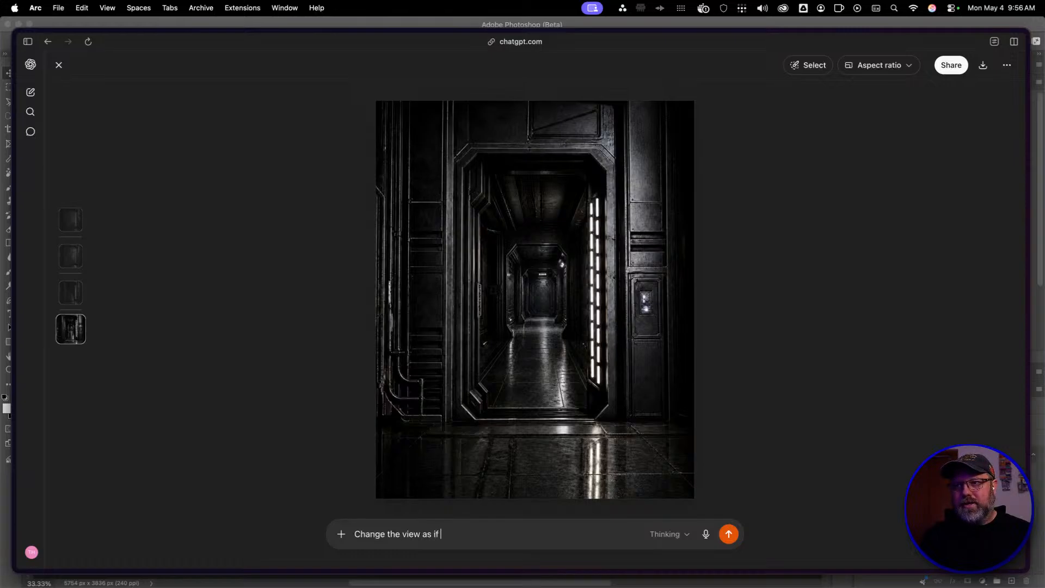
type(" it is from about a")
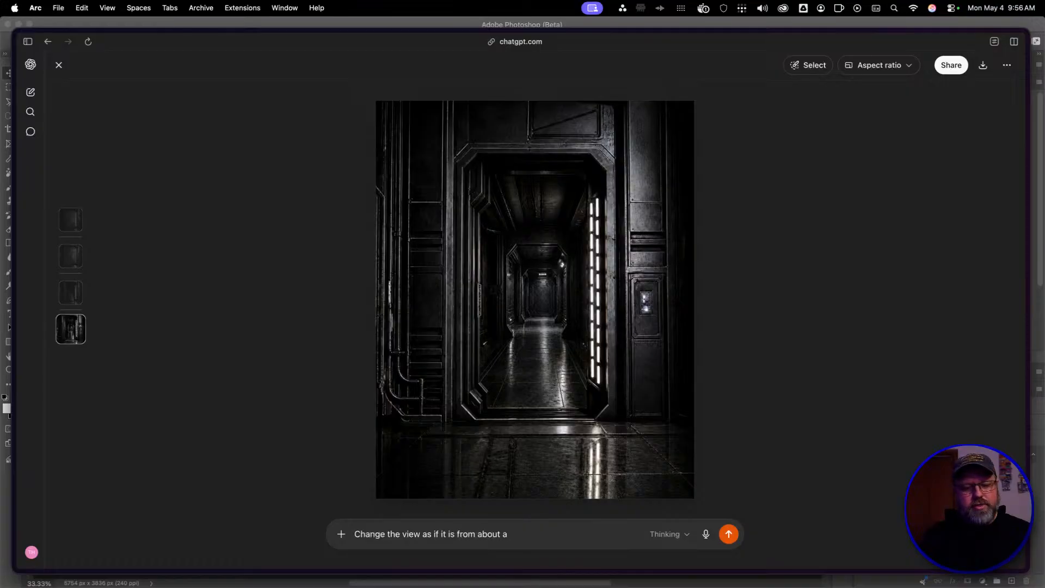
type(" 25")
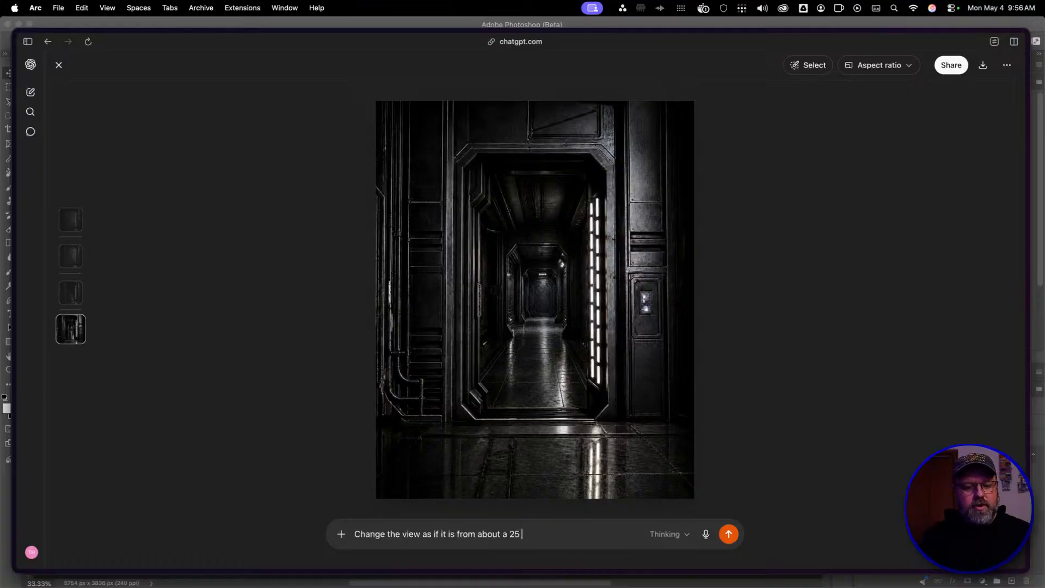
type(" degree ang")
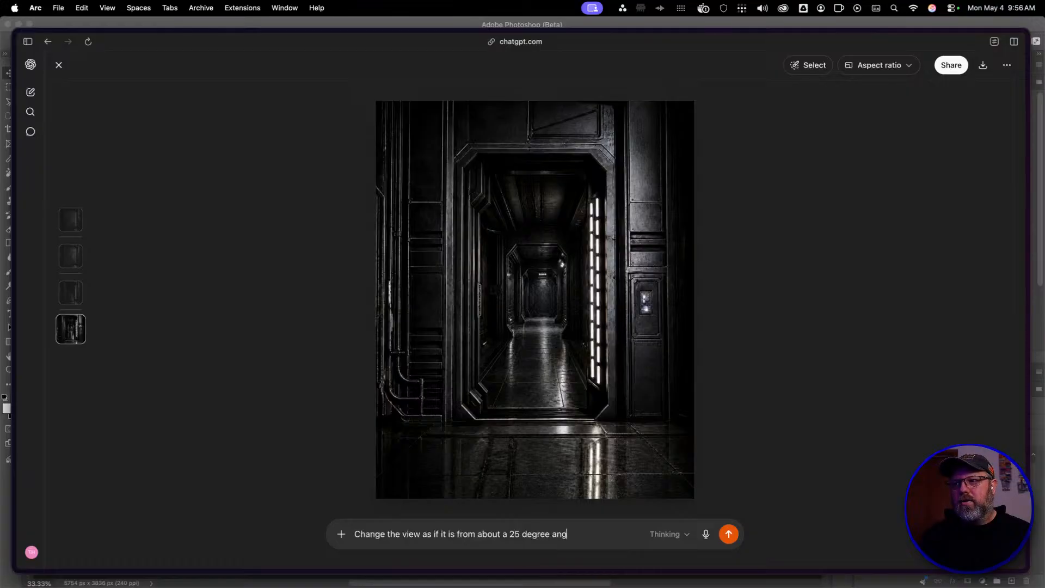
type("le to the right")
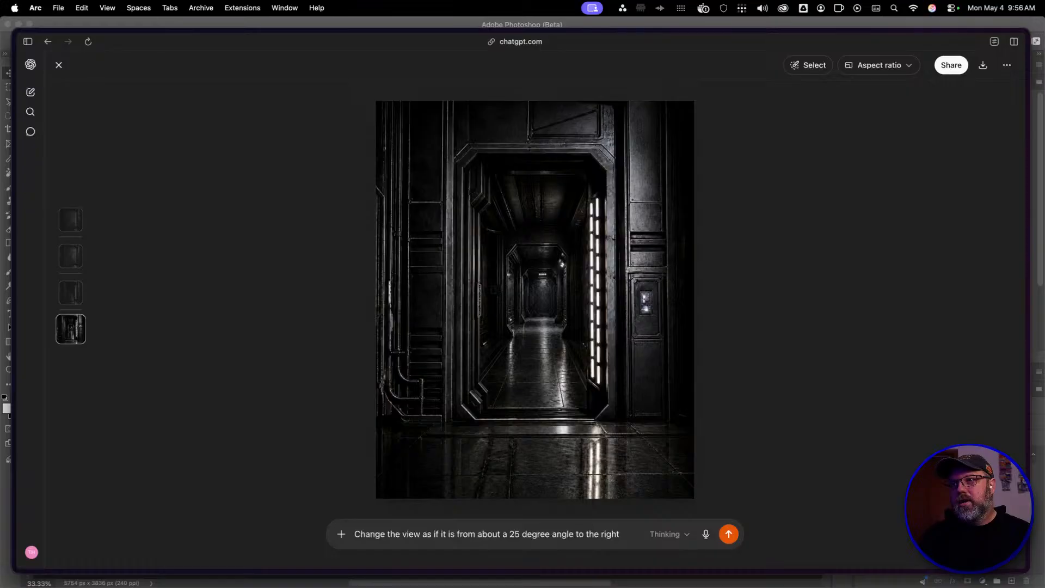
key("Return")
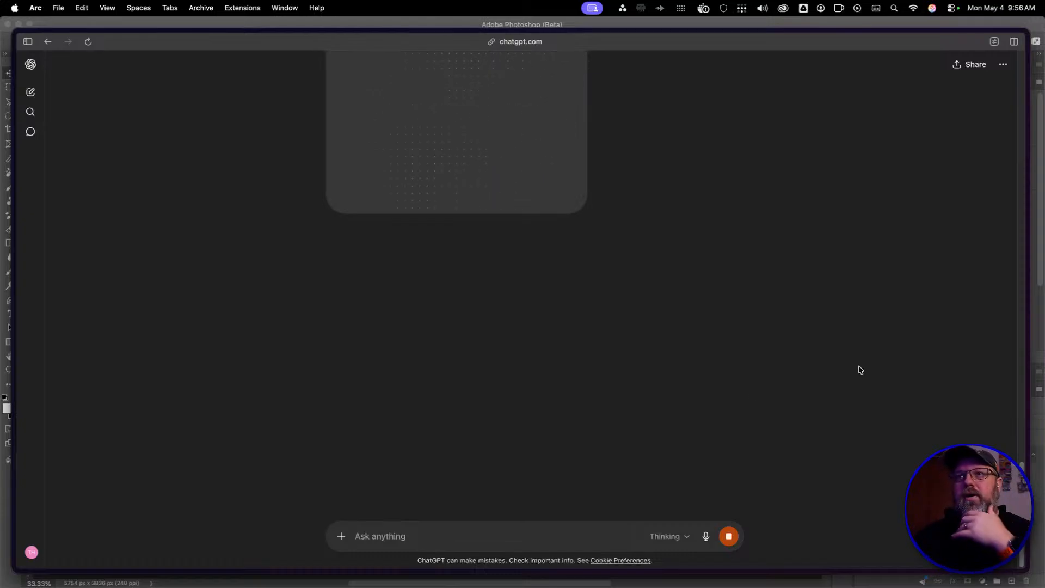
Copy the 25-degree right-angle prompt from the chat and submit it again as a new message
scroll(816, 343, "up", 10)
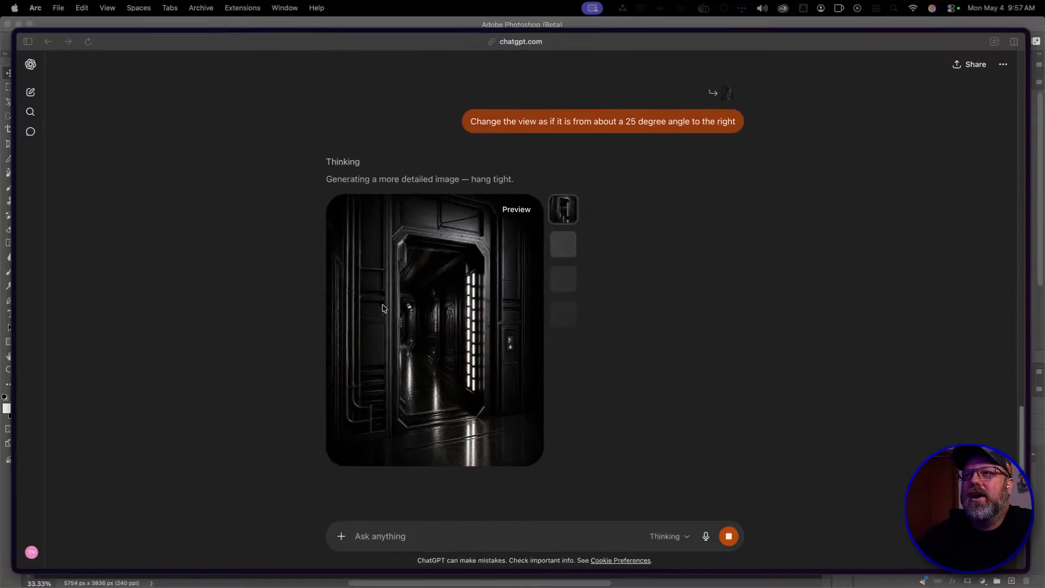
left_click(721, 124)
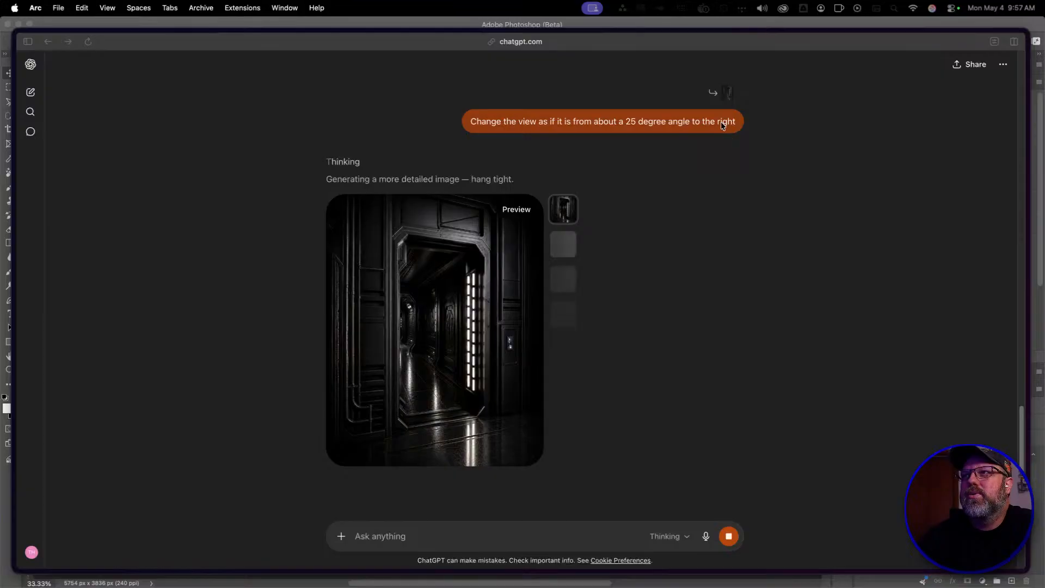
double_click(721, 123)
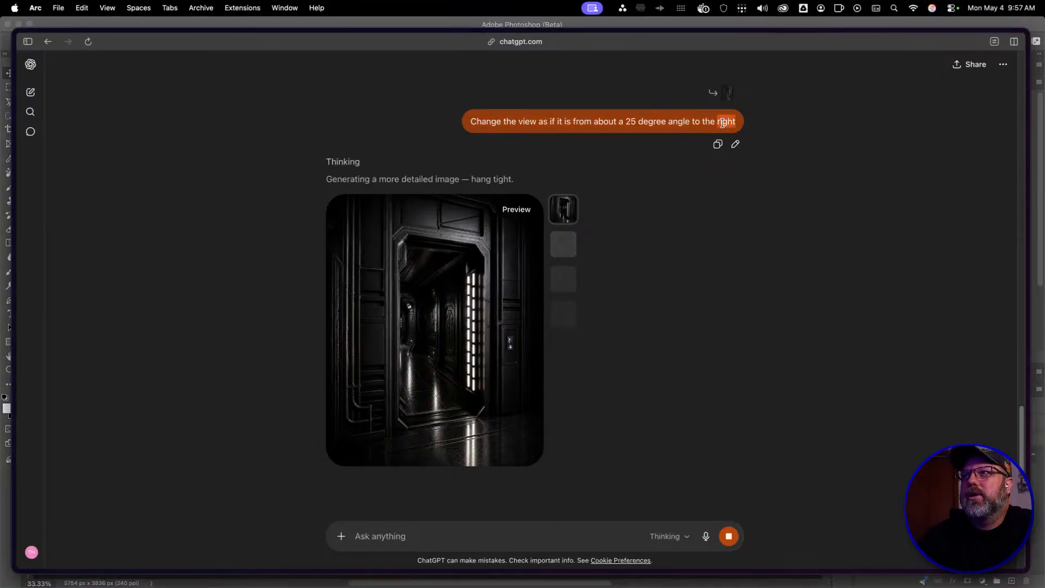
triple_click(722, 123)
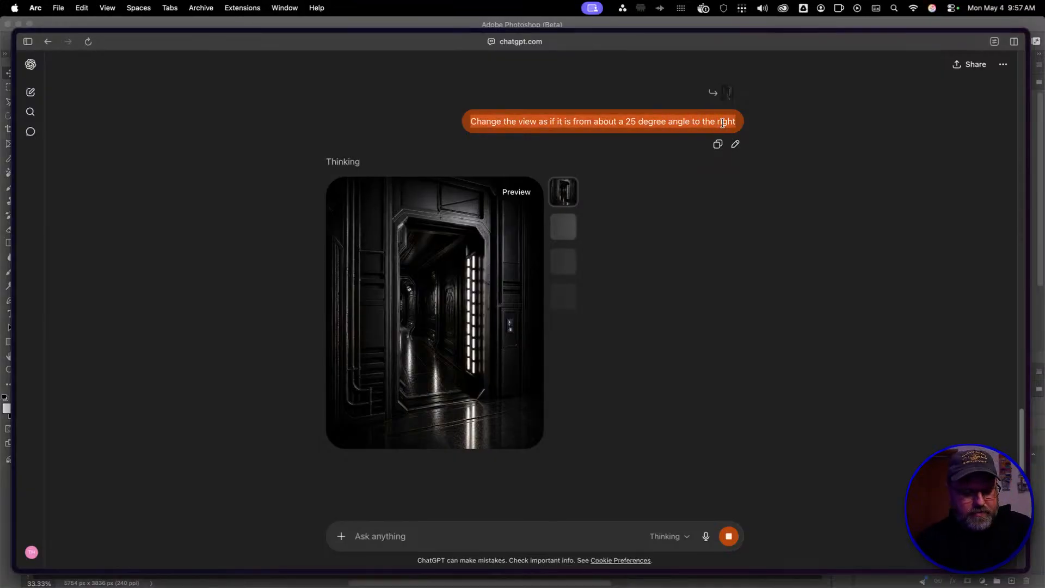
key("super+c")
left_click(557, 536)
key("super+v")
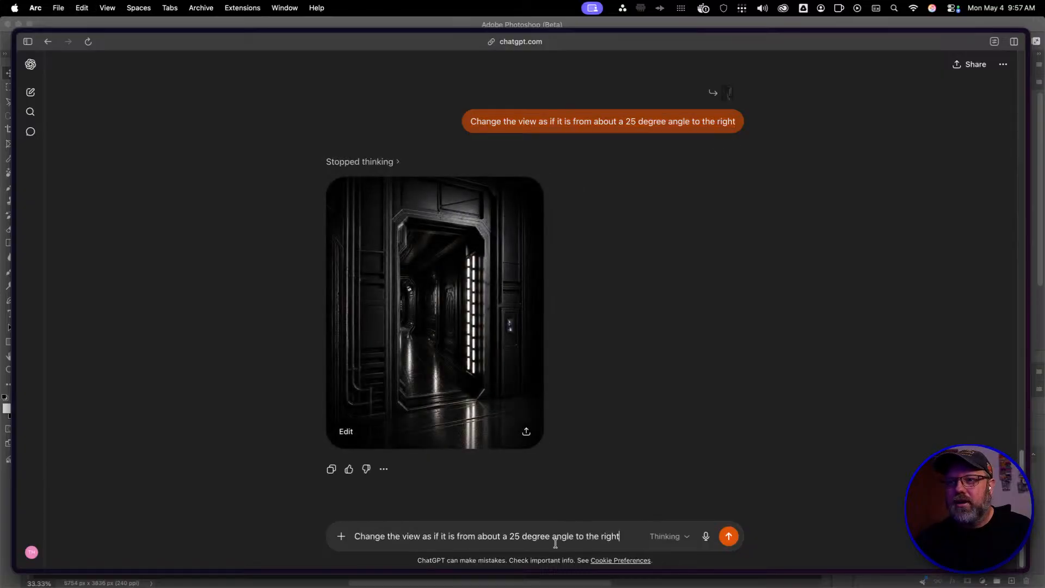
key("Return")
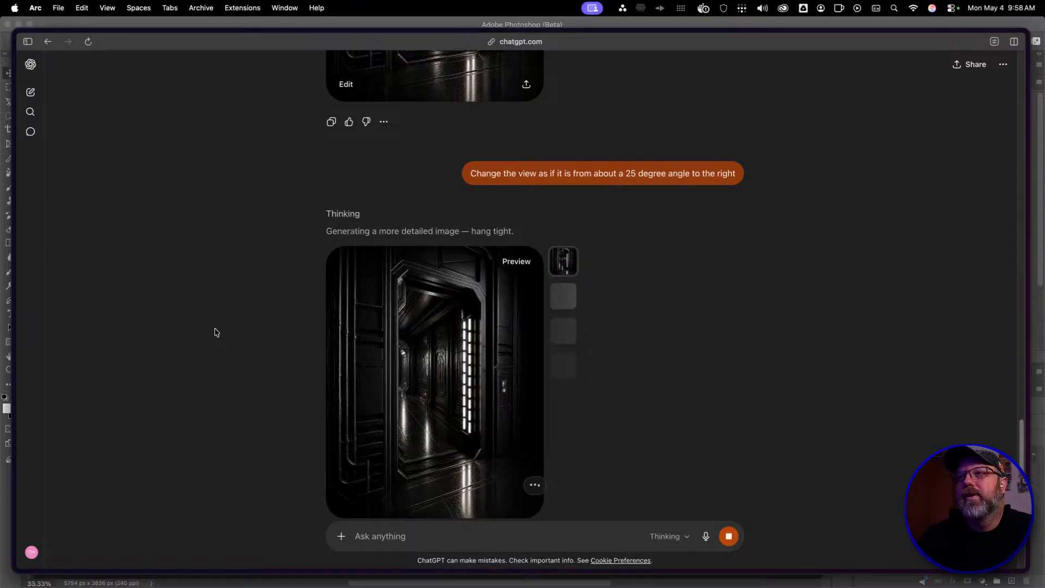
Compare the generated views and request "Change the view as if it is from about a 25 degree angle to the left"
scroll(216, 332, "up", 3)
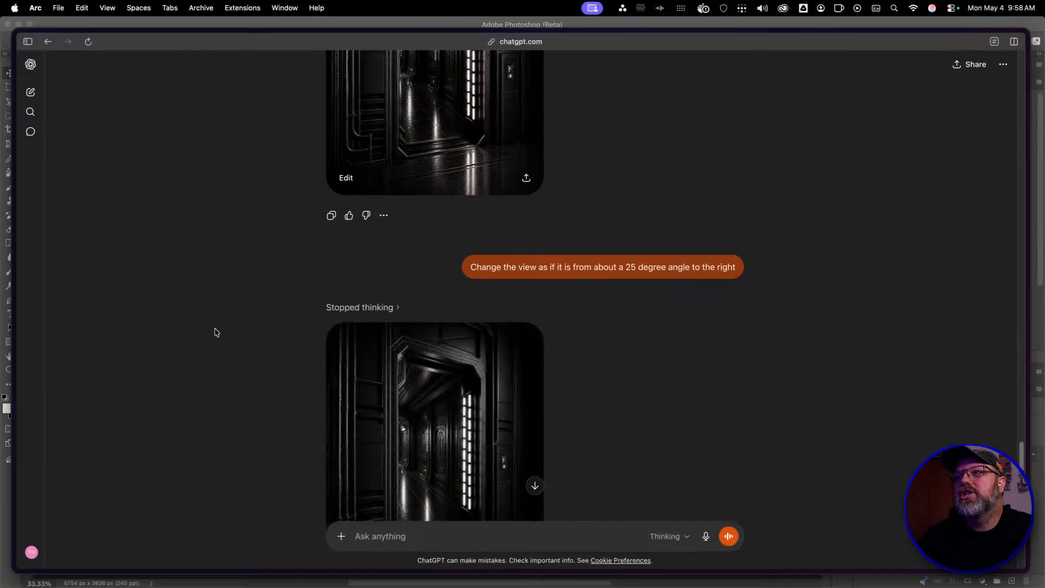
scroll(216, 332, "down", 3)
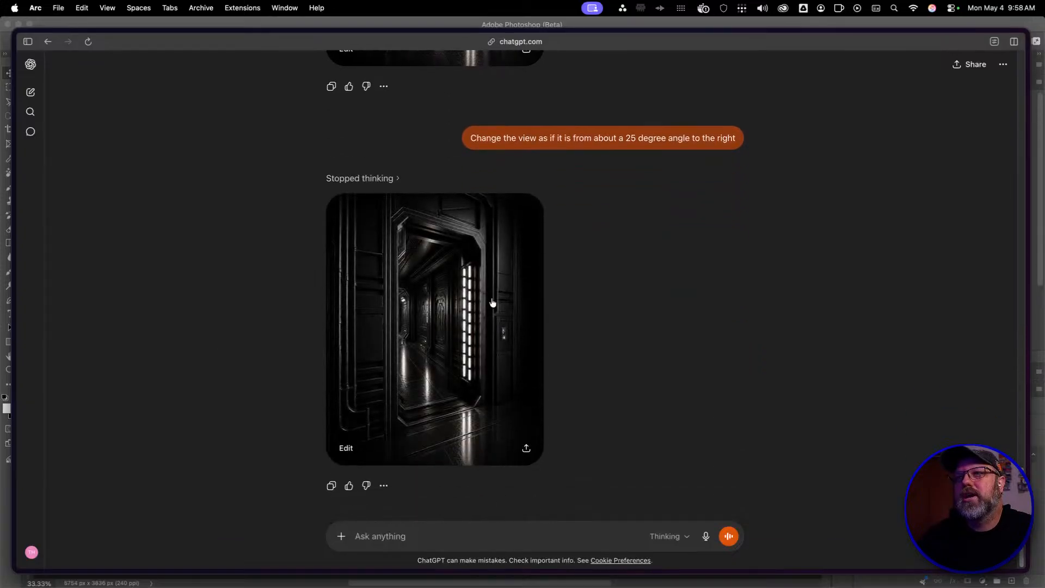
scroll(492, 302, "up", 5)
scroll(479, 289, "down", 5)
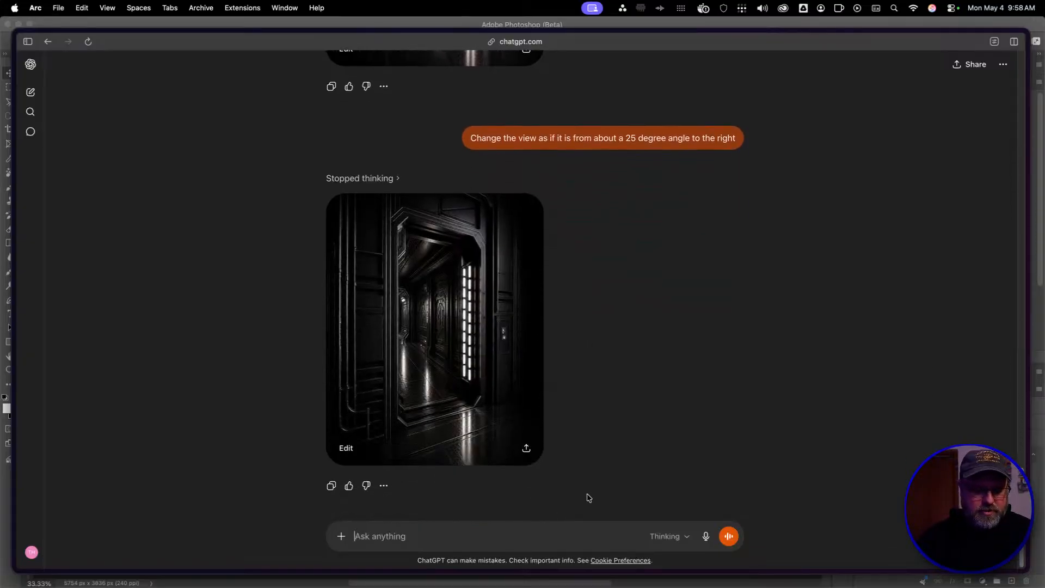
key("super+v")
key("BackSpace")
key("BackSpace")
key("BackSpace")
key("BackSpace")
key("BackSpace")
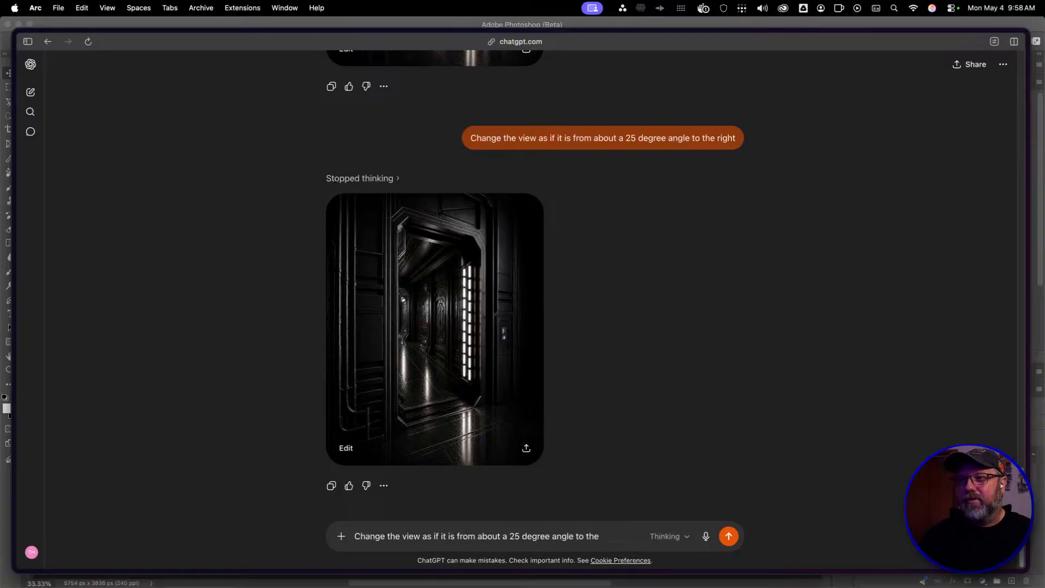
type("left")
key("Return")
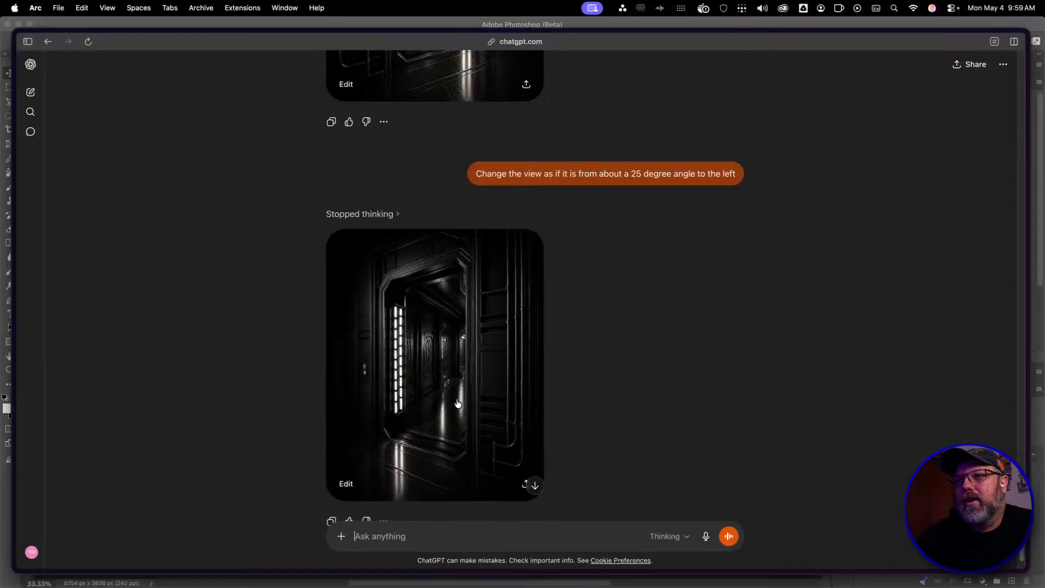
Open the left-angle door image enlarged and save it in Downloads as "star wars door from left angle"
left_click(445, 372)
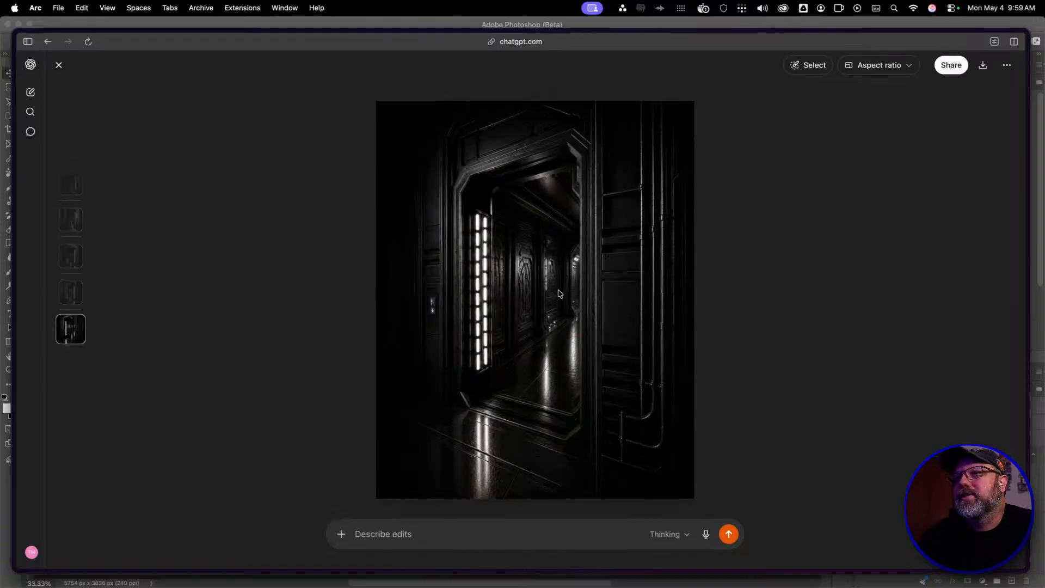
right_click(540, 249)
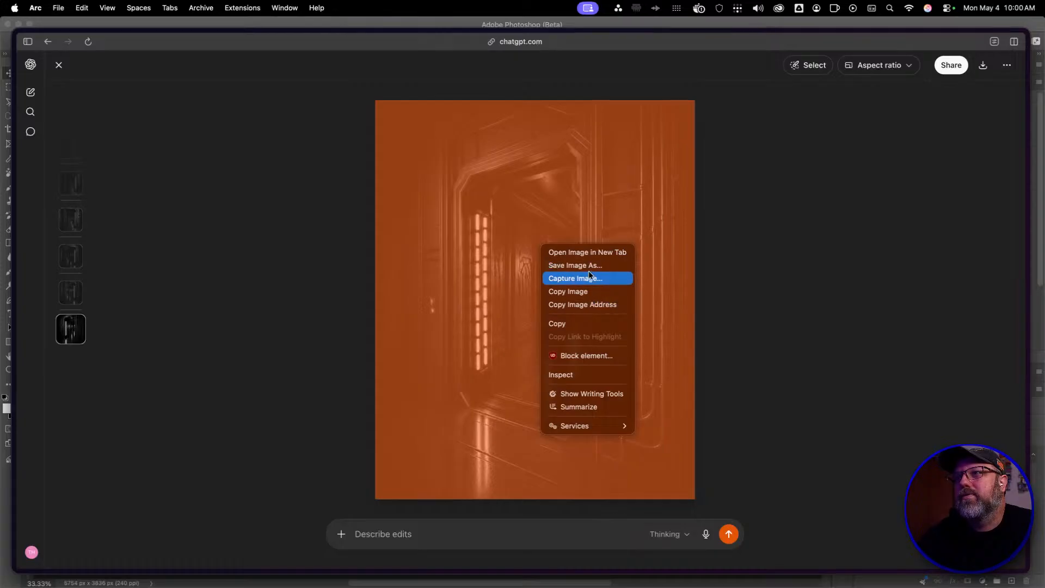
left_click(555, 264)
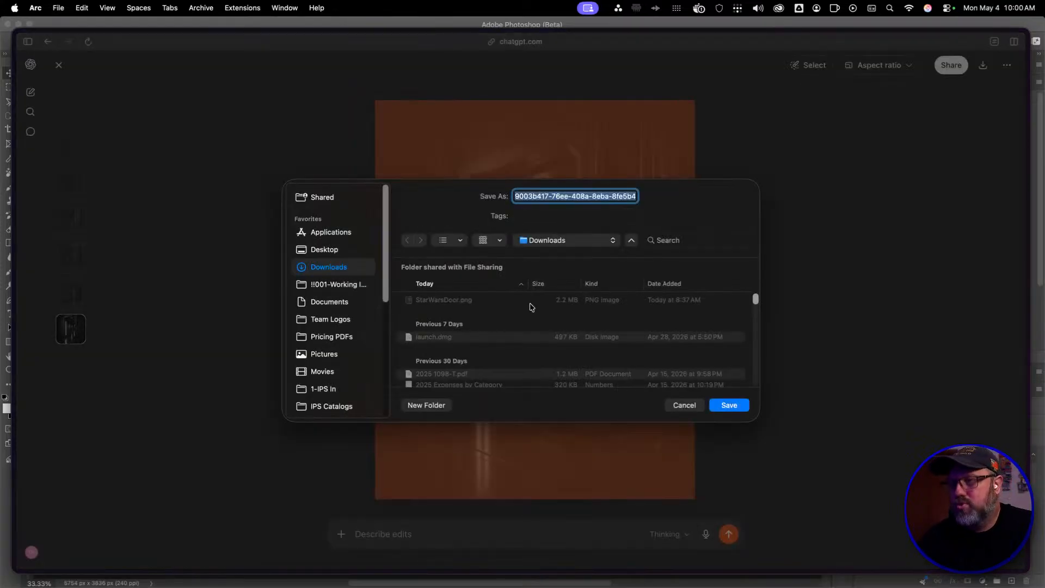
type("star wars door from left angle")
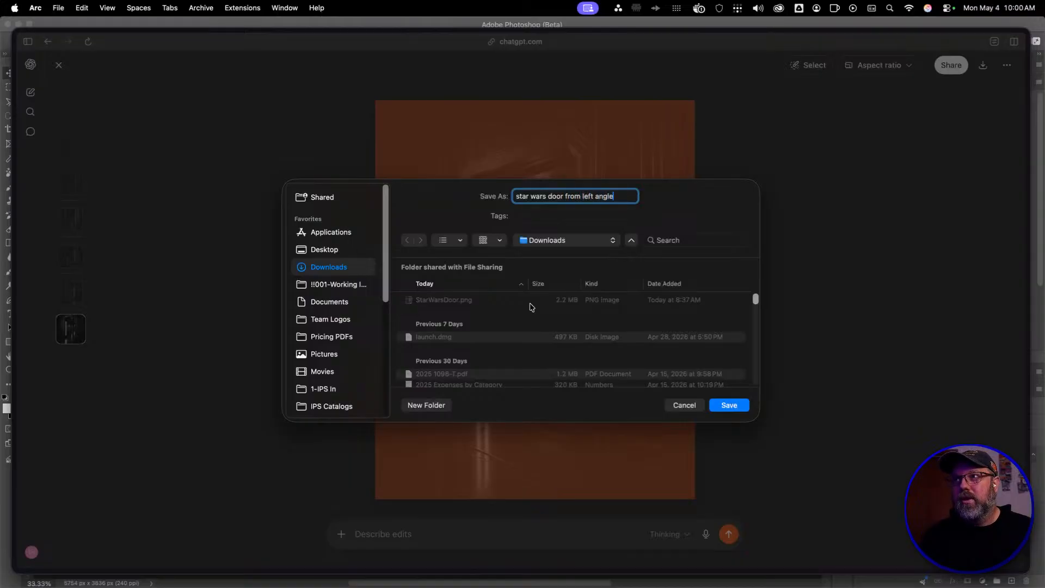
key("Return")
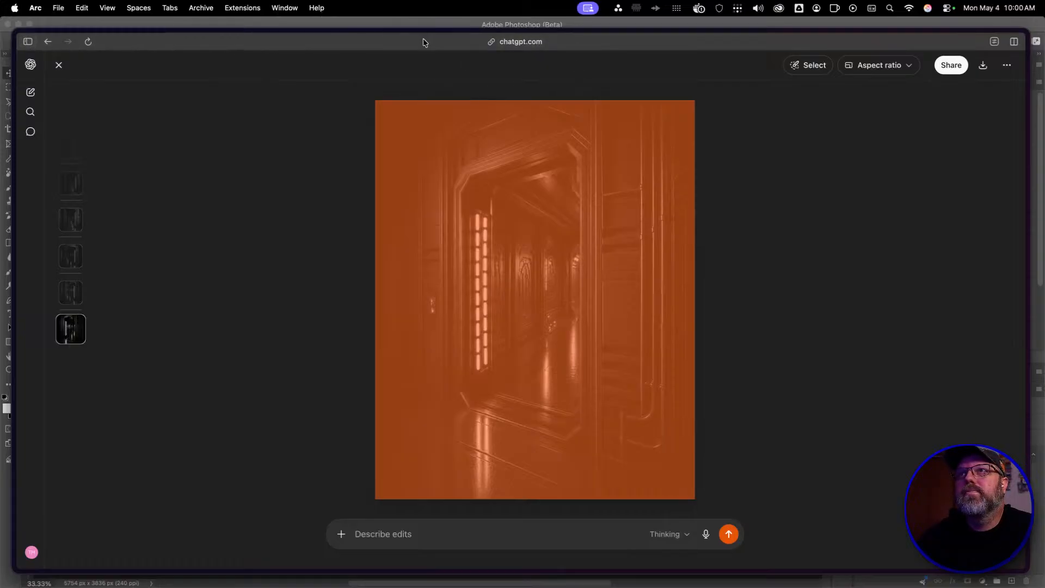
left_click_drag(425, 33, 426, 0)
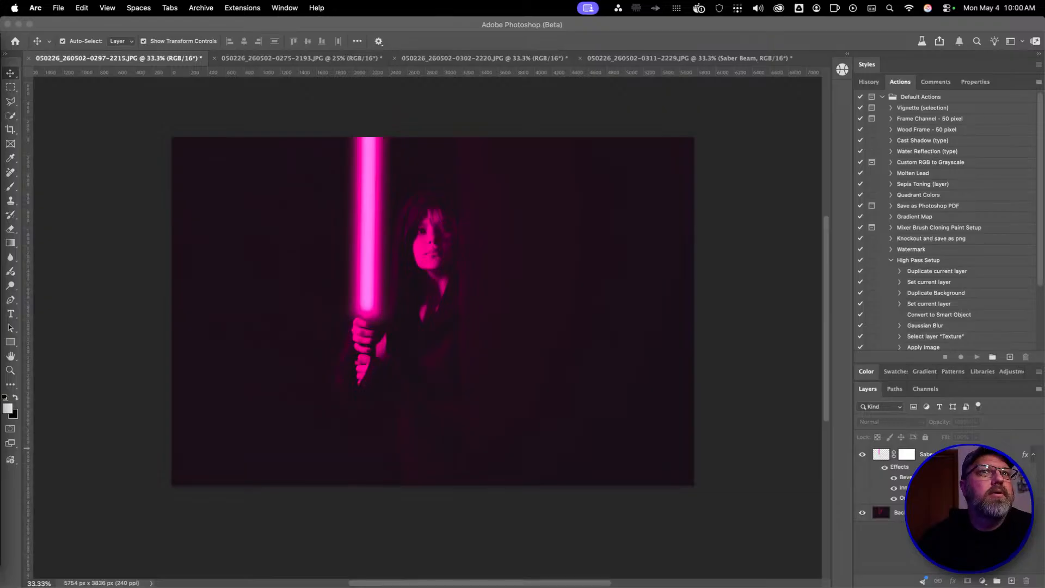
left_click_drag(1044, 66, 407, 26)
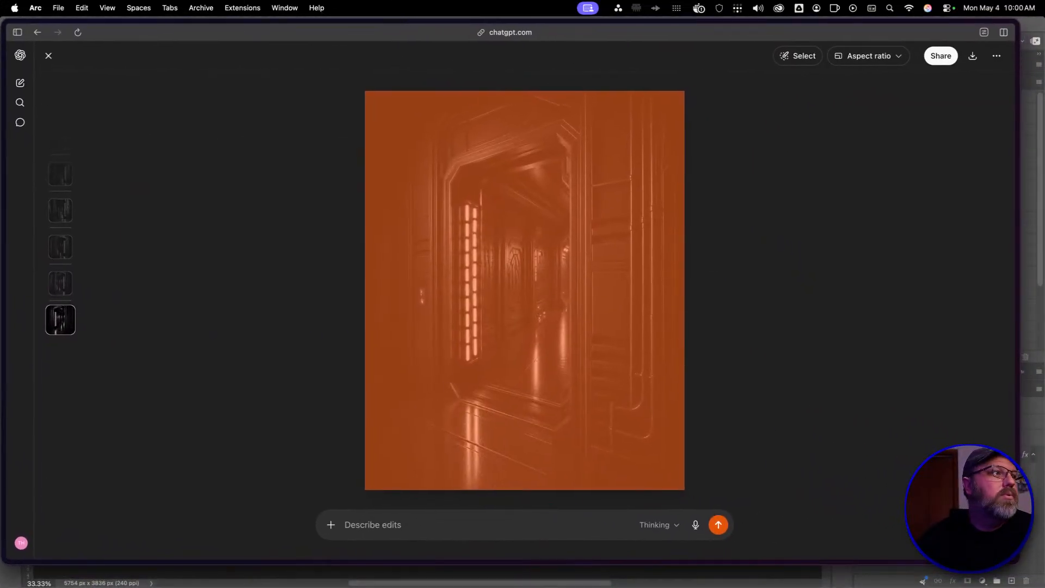
key("super+Tab")
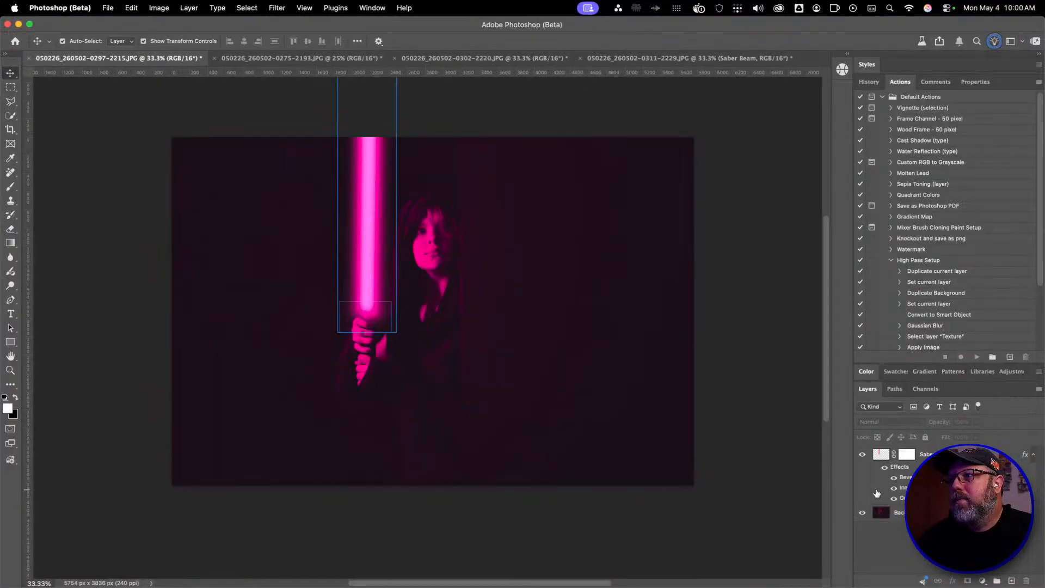
left_click(938, 513)
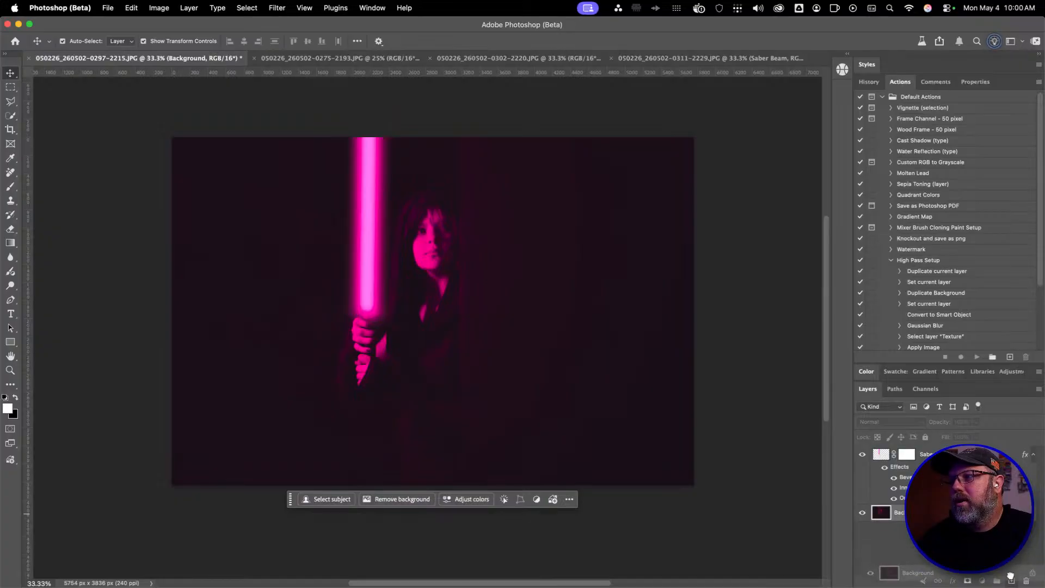
key("super+j")
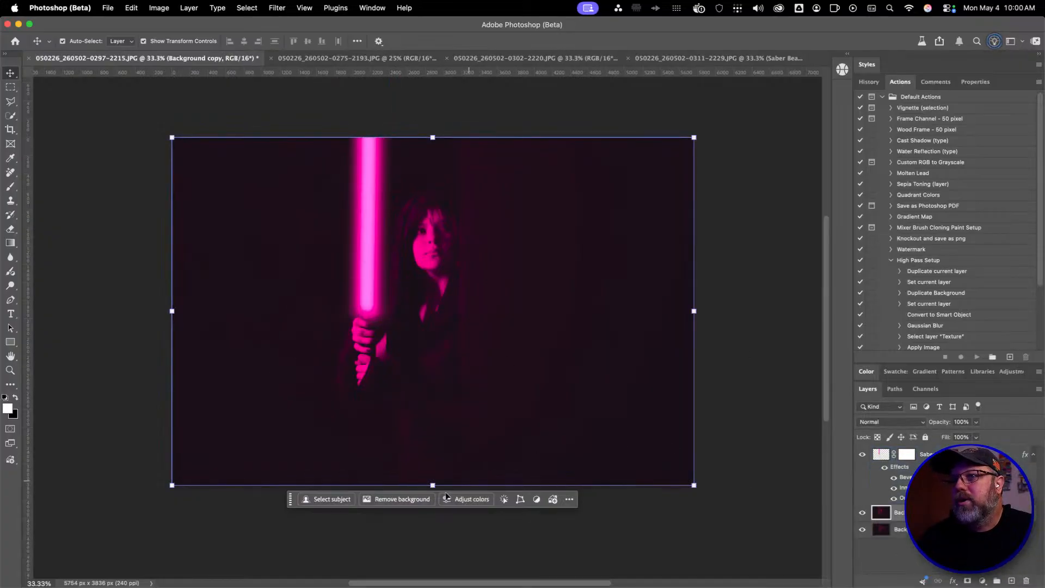
Remove the background from the duplicated layer, and toggle the original Background layer's visibility to check the cutout
left_click(391, 499)
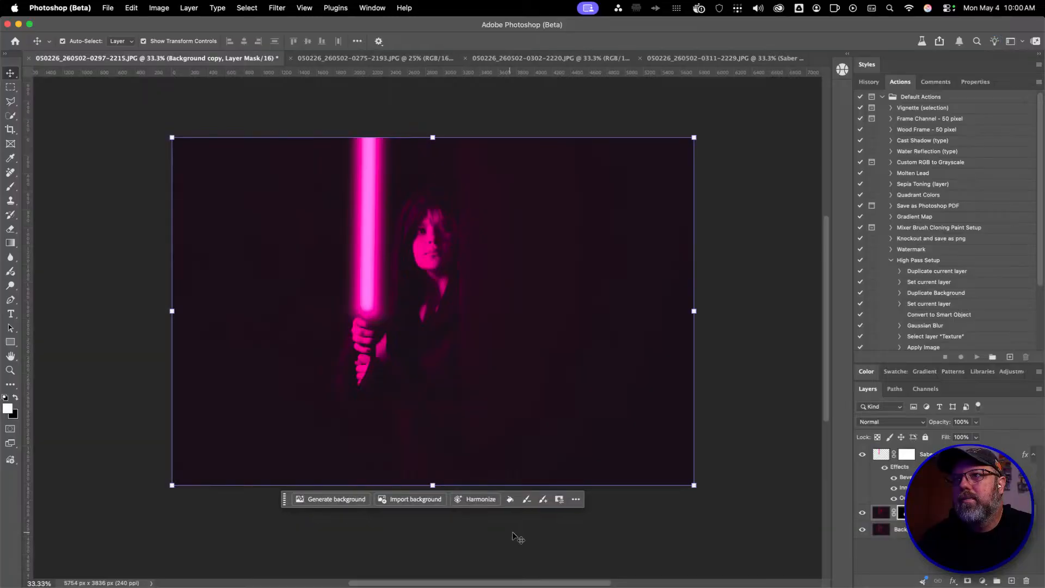
left_click(863, 530)
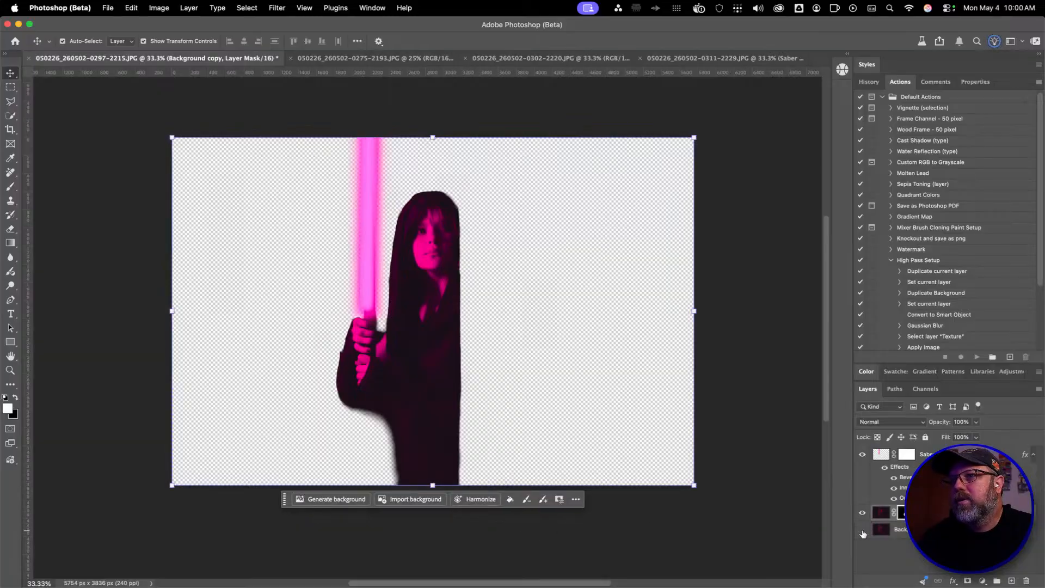
left_click(863, 530)
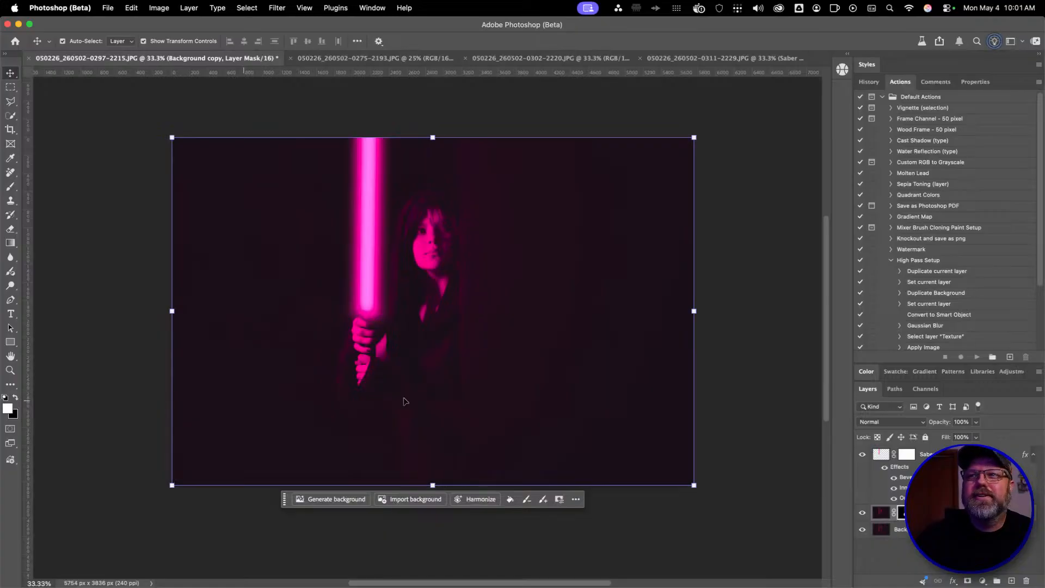
Place the image "star wars door from left angle" above the cutout layer and enlarge it to about 176% over the canvas
left_click(881, 513)
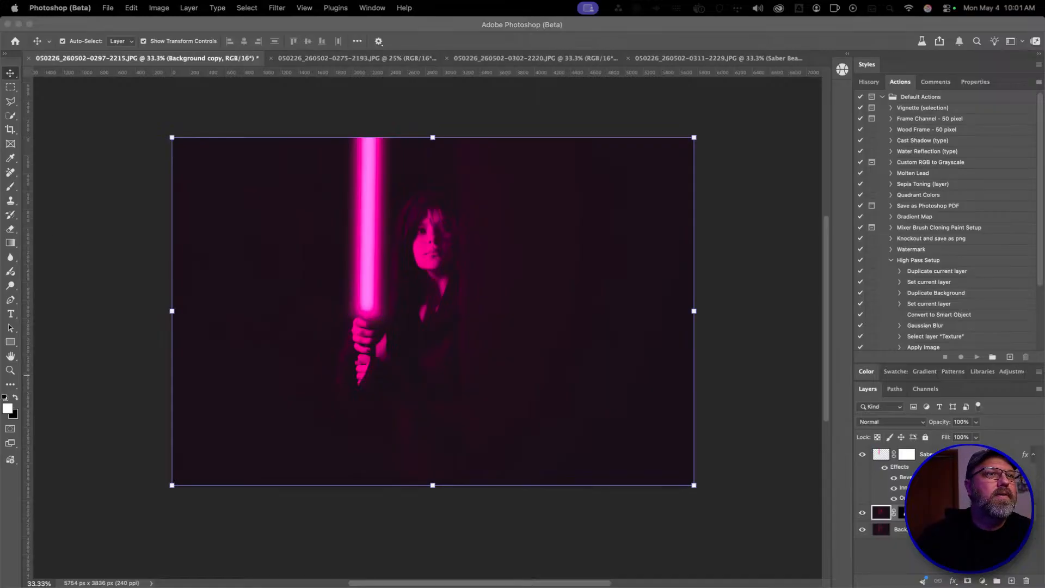
left_click_drag(103, 427, 629, 448)
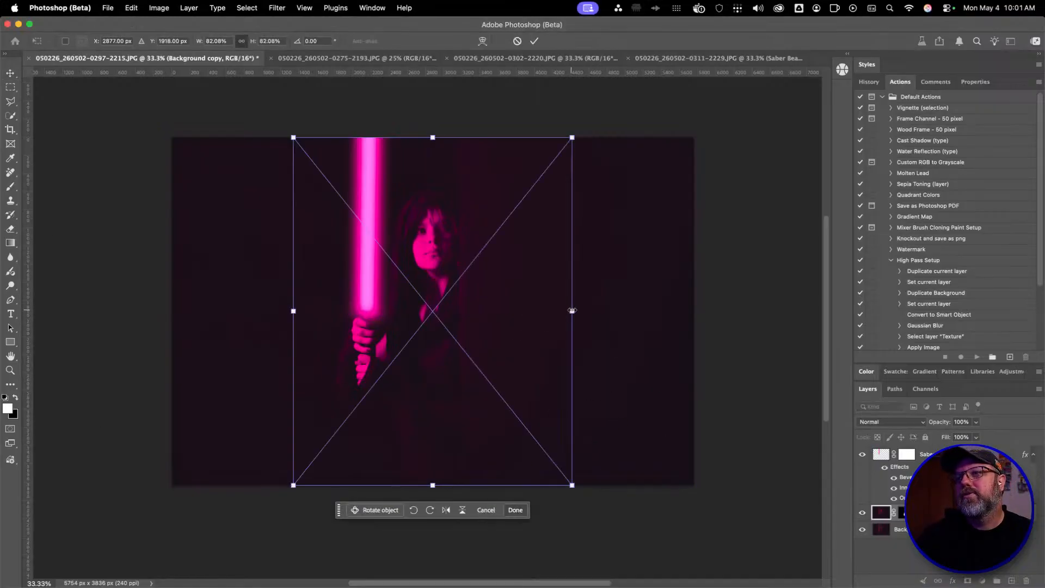
left_click_drag(572, 311, 890, 320)
left_click_drag(615, 425, 389, 432)
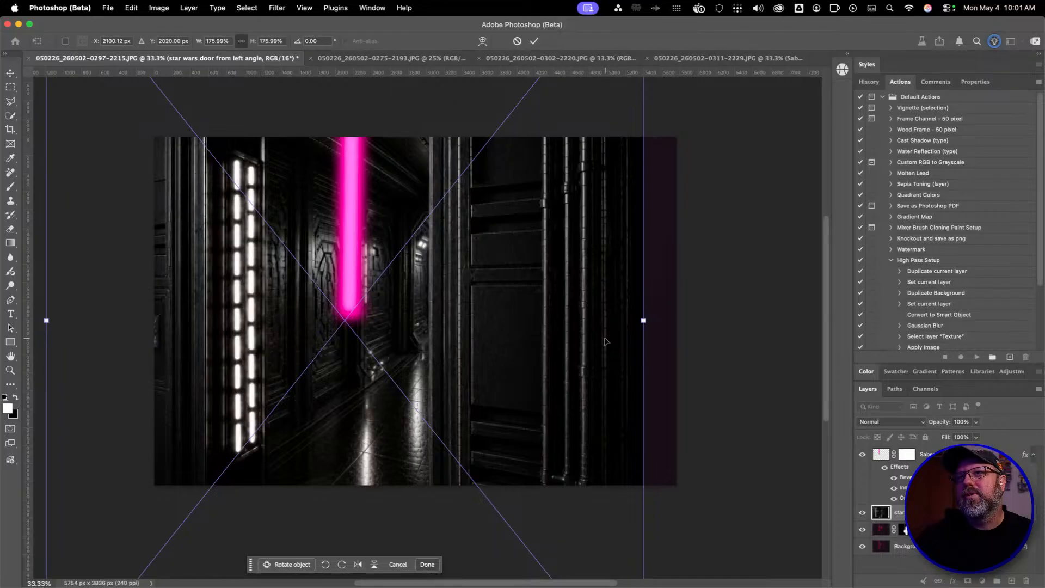
Scale and position the door image at about 191% to span the canvas, and move its layer below the cutout
left_click_drag(641, 326, 630, 326)
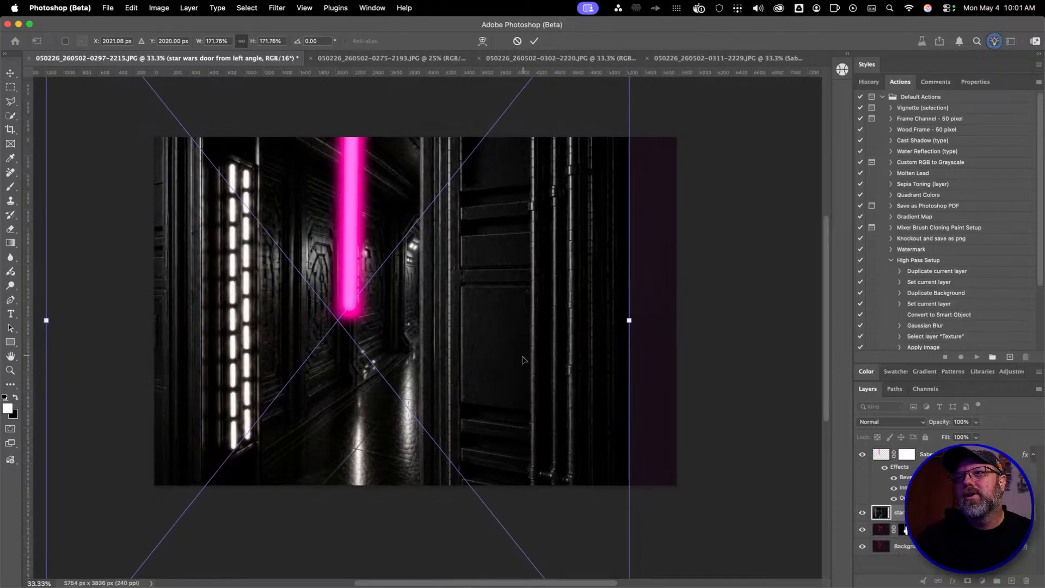
mouse_move(522, 356)
left_mouse_down()
mouse_move(523, 415)
mouse_move(522, 370)
left_mouse_up()
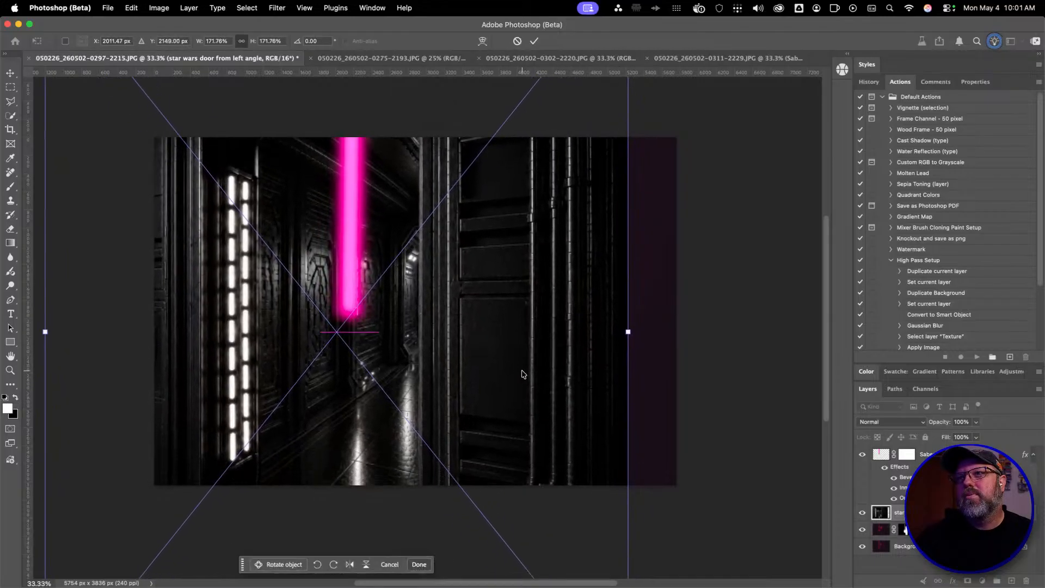
left_click_drag(623, 330, 748, 331)
mouse_move(544, 415)
left_mouse_down()
mouse_move(505, 415)
mouse_move(538, 415)
left_mouse_up()
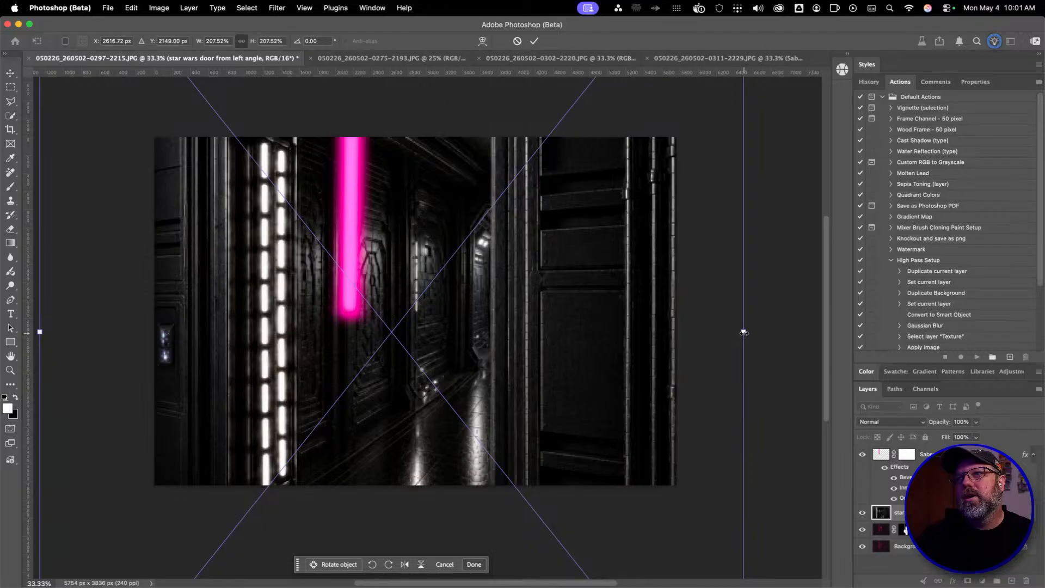
left_click_drag(743, 332, 688, 332)
left_click_drag(567, 372, 578, 366)
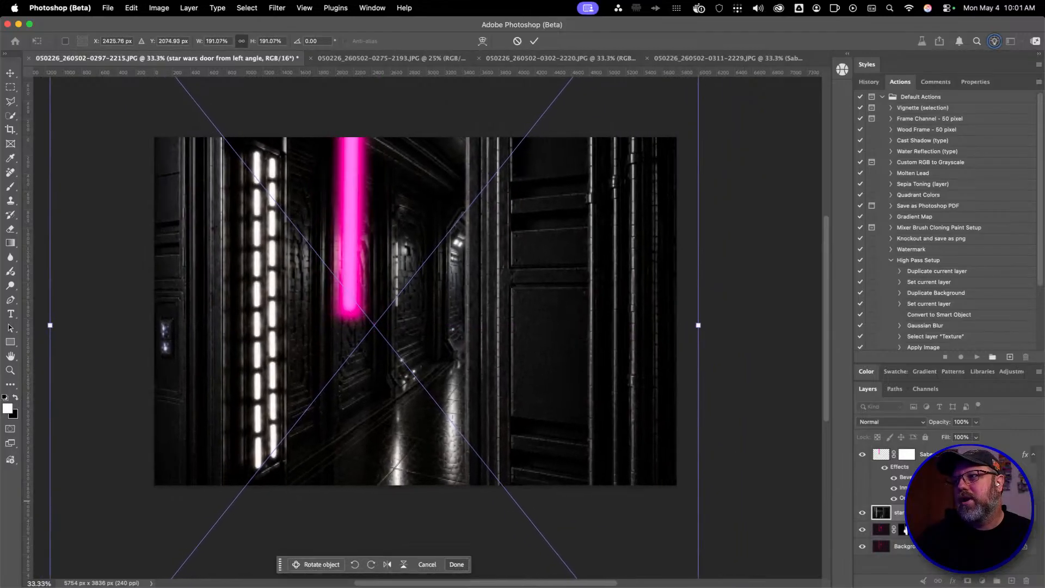
key("Return")
left_click_drag(925, 514, 926, 537)
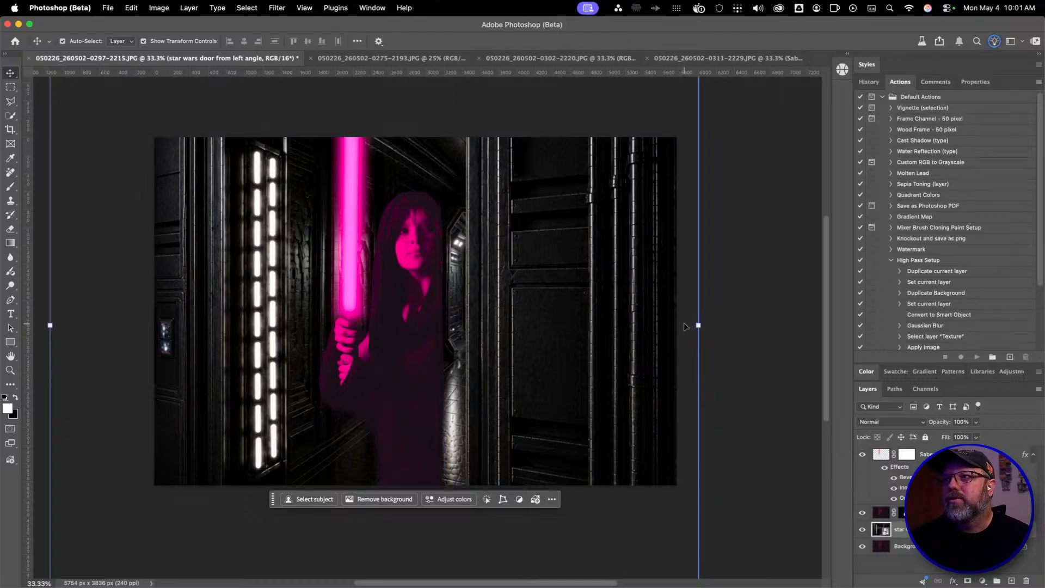
left_click_drag(687, 326, 603, 341)
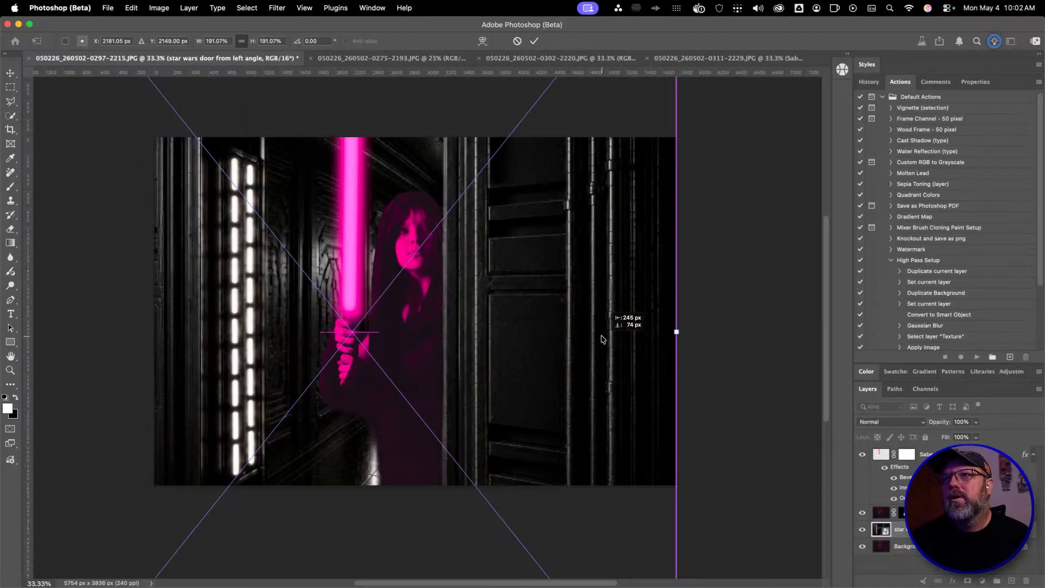
left_click_drag(602, 339, 602, 339)
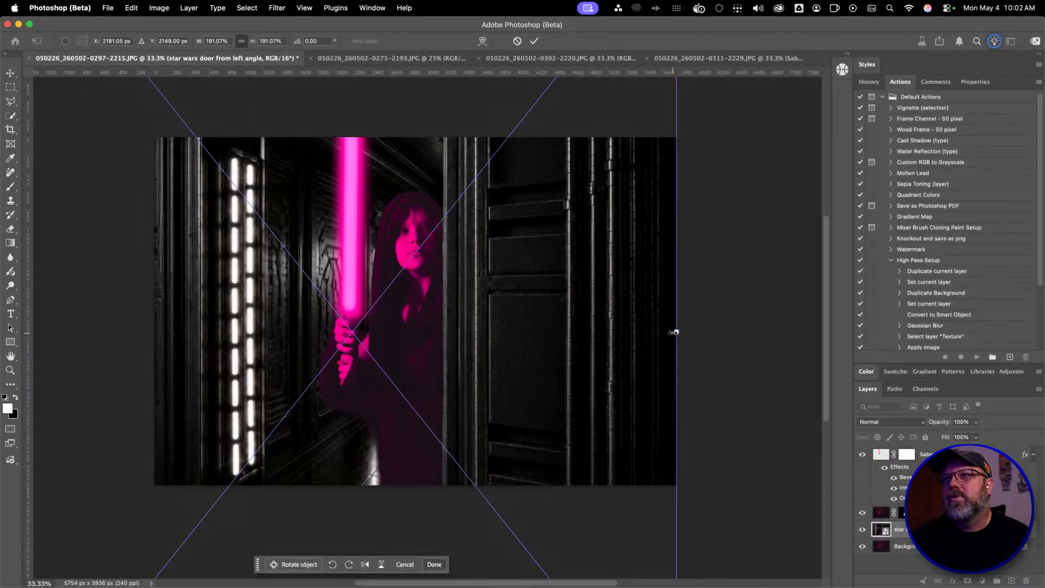
left_click_drag(674, 332, 809, 330)
left_click_drag(568, 363, 531, 363)
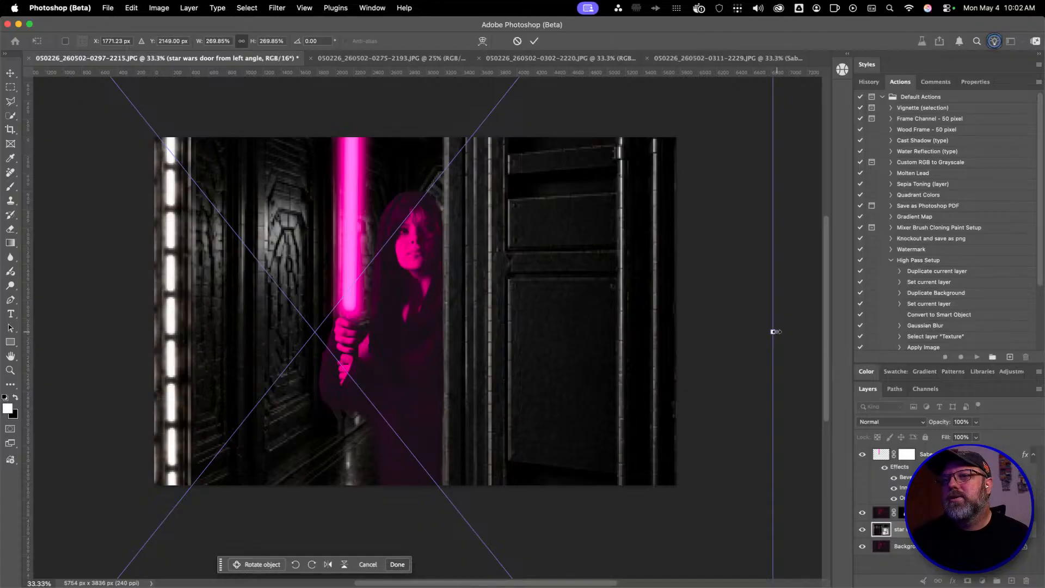
key("Escape")
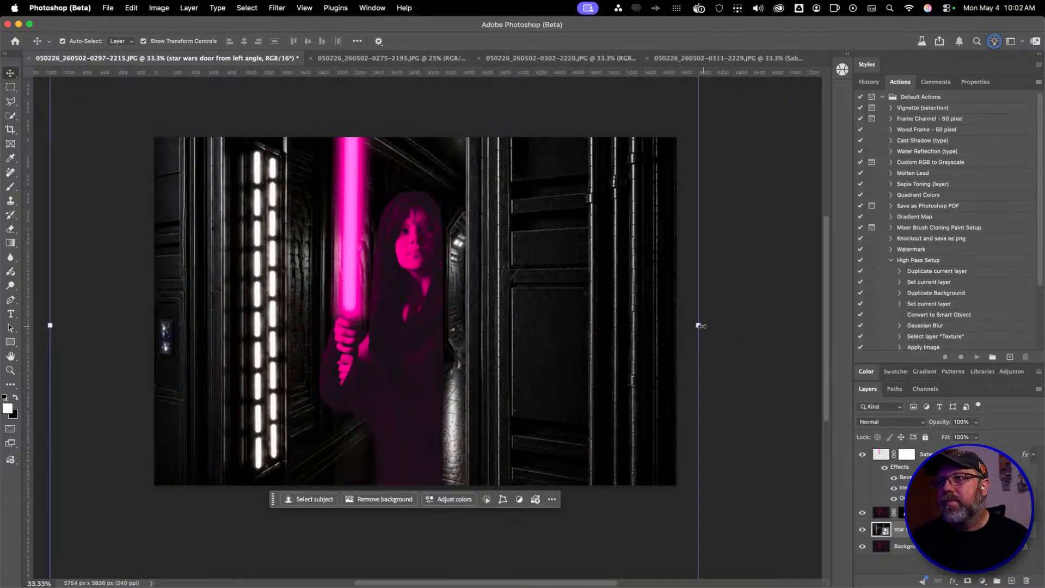
Stretch the door image to about 184% width and 301% height, and position the hallway edge behind the woman
left_click_drag(699, 326, 751, 339)
left_click_drag(646, 354, 606, 343)
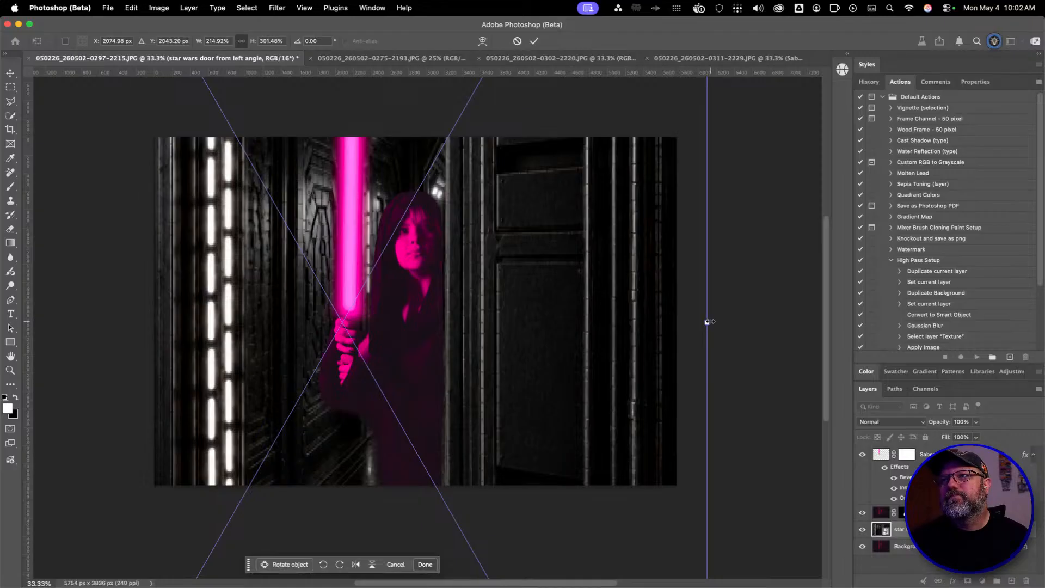
left_click_drag(707, 322, 604, 322)
left_click_drag(514, 352, 575, 349)
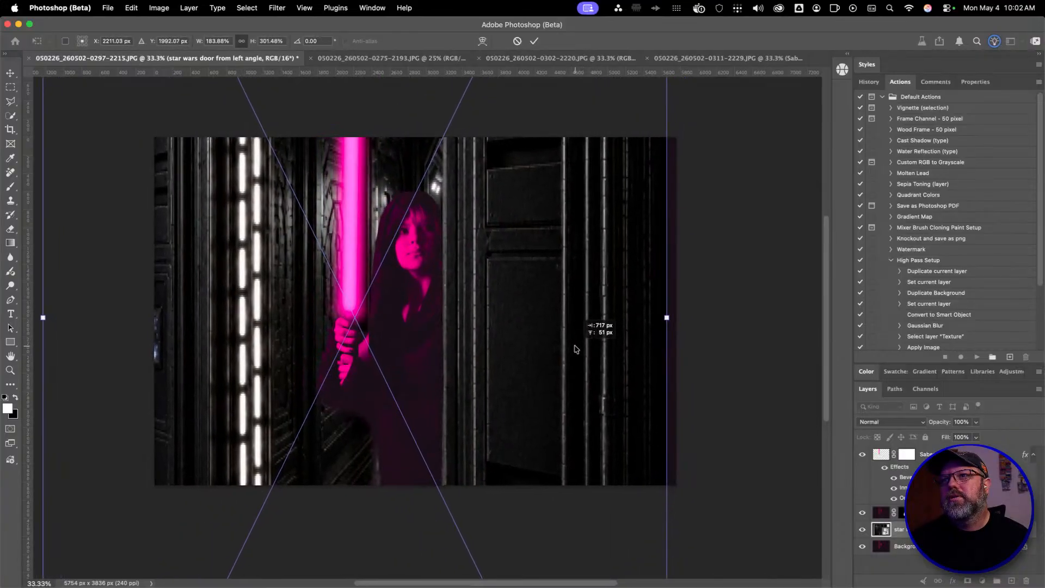
left_click_drag(576, 348, 576, 349)
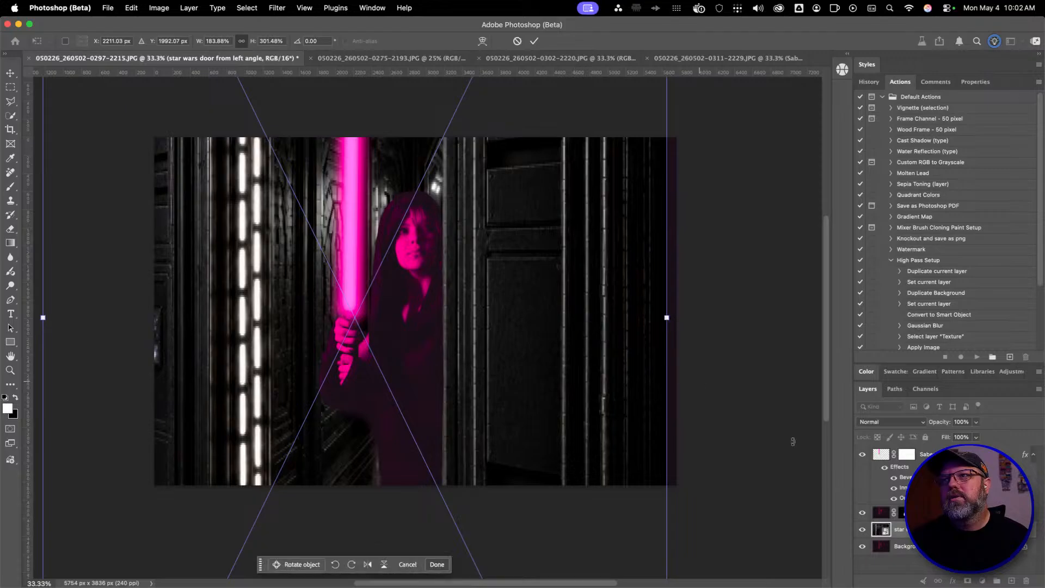
key("Return")
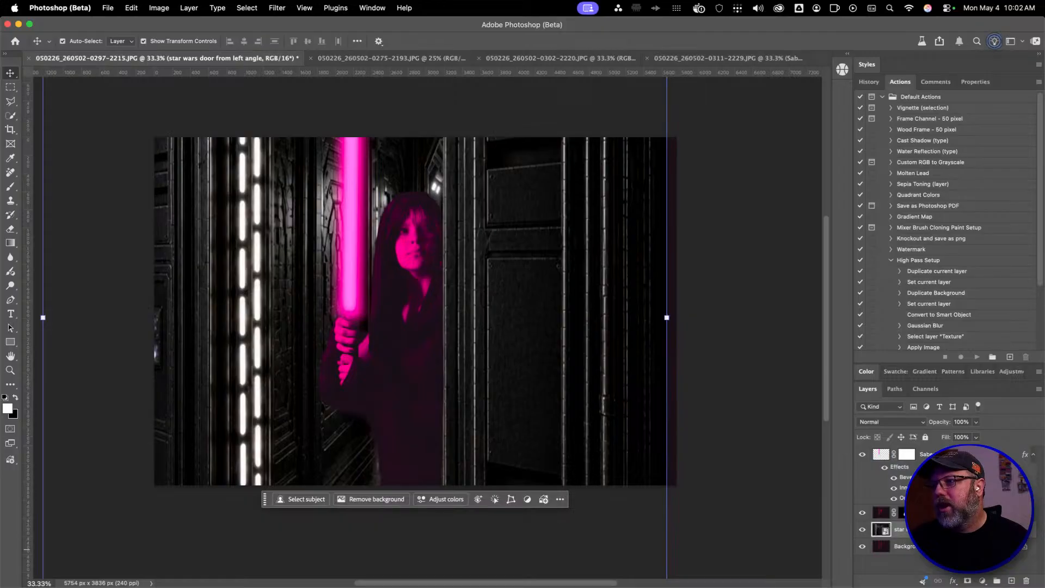
Duplicate the Background layer again and move the copy above the door image layer
left_click_drag(925, 548, 925, 524)
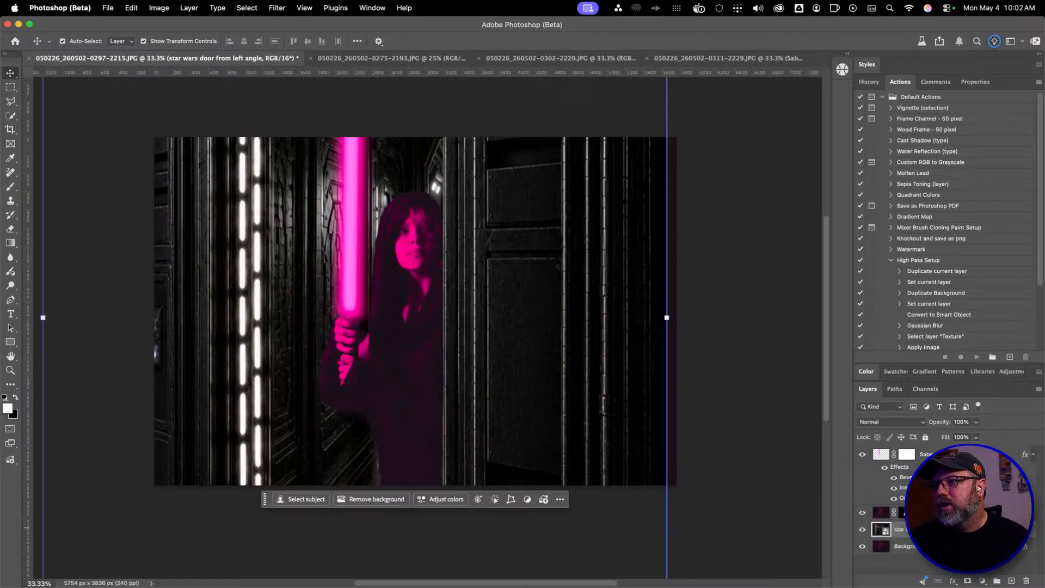
left_click_drag(988, 546, 1012, 581)
key("super+bracketright")
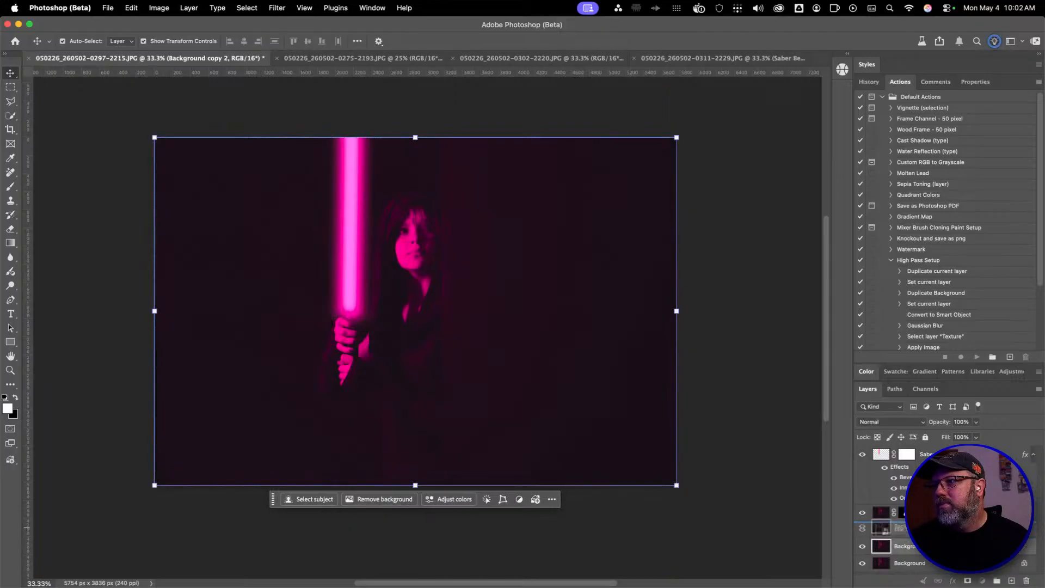
Try lowering the new Background copy's opacity to 18% over the door image, and look through the blend modes
mouse_move(936, 424)
left_mouse_down()
mouse_move(910, 425)
mouse_move(933, 427)
mouse_move(923, 424)
left_mouse_up()
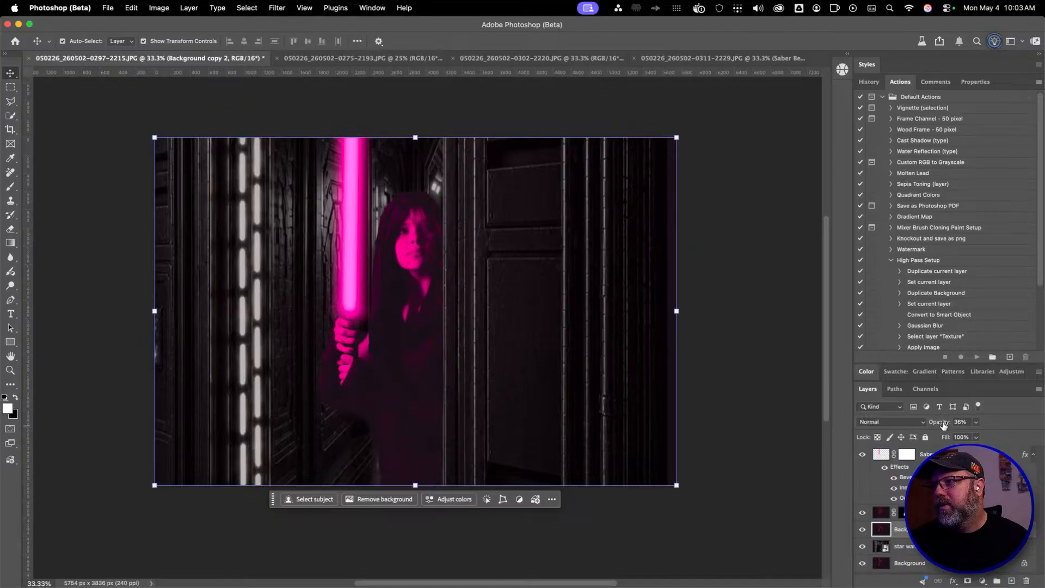
left_click_drag(943, 425, 929, 424)
left_click(920, 422)
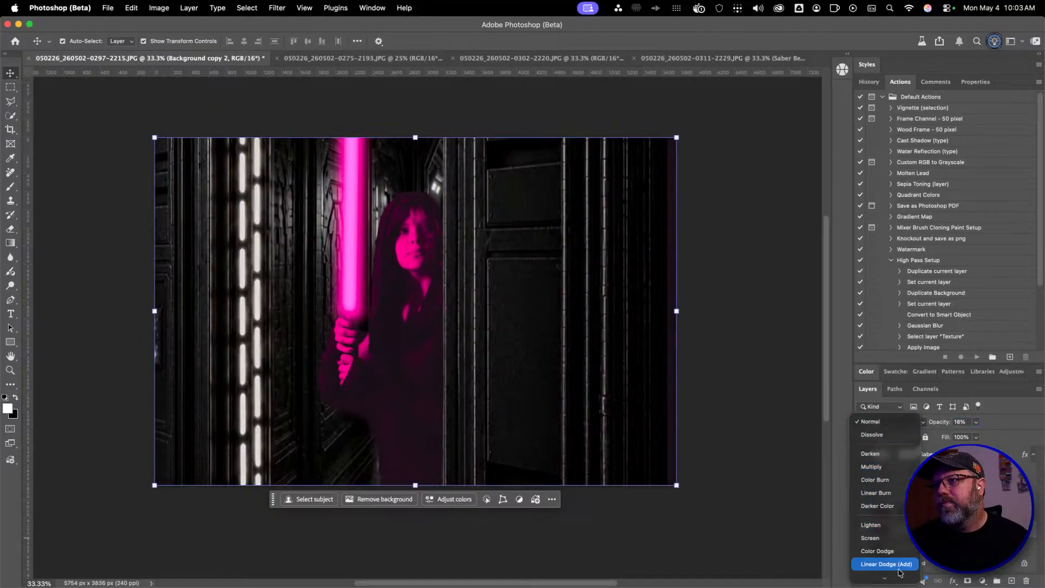
mouse_move(898, 578)
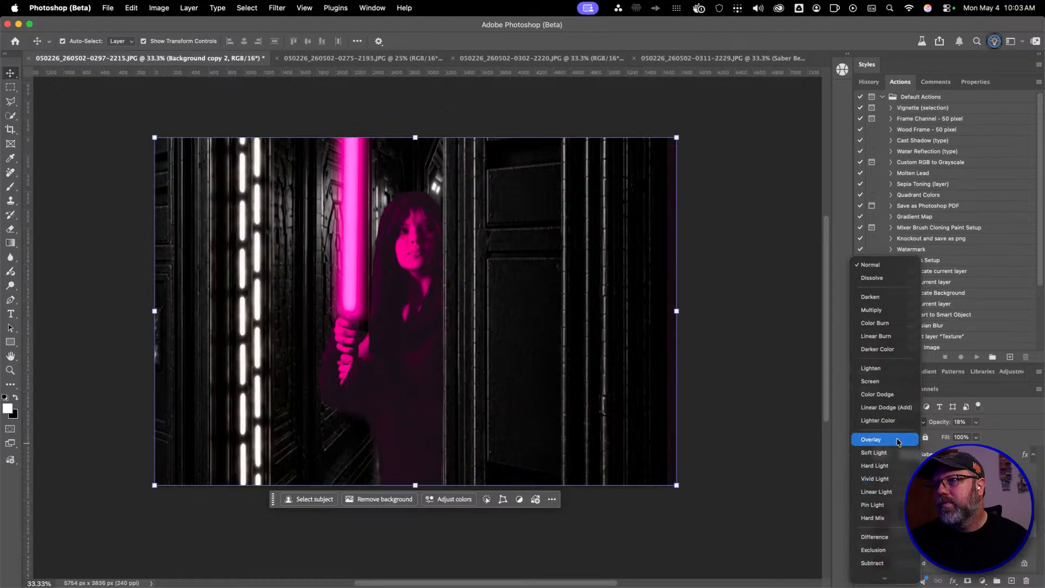
left_click(1013, 423)
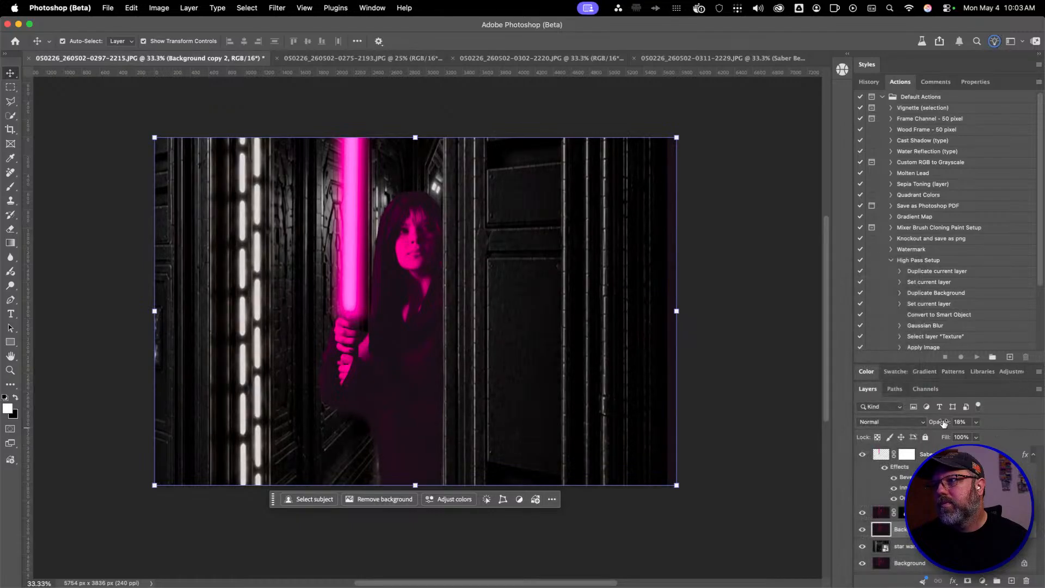
Try higher opacities such as 68% and 72% on the new Background copy, and restore it to 100%
left_click_drag(943, 423, 937, 424)
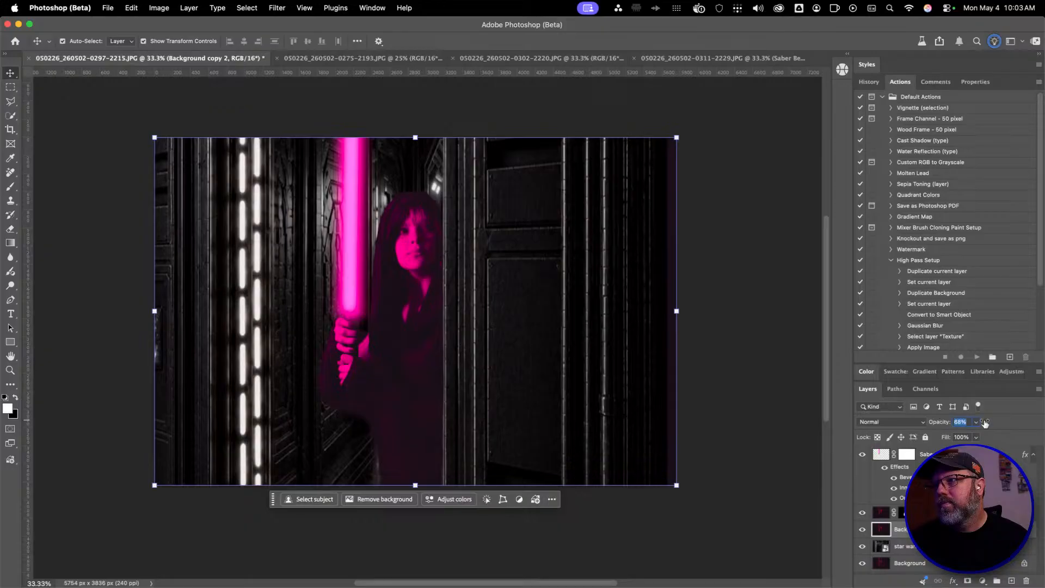
type("100")
key("Return")
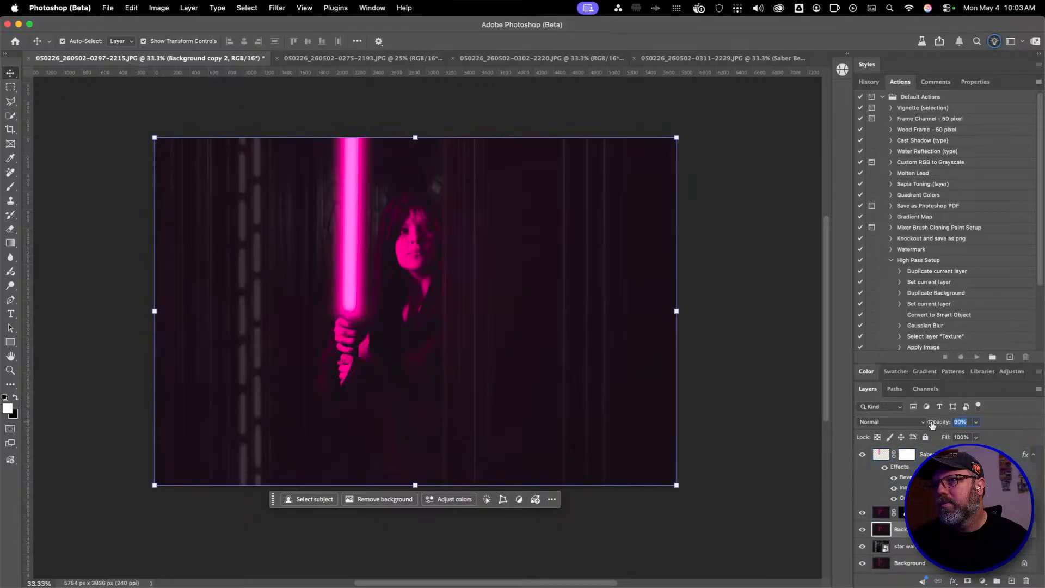
left_click_drag(933, 425, 922, 425)
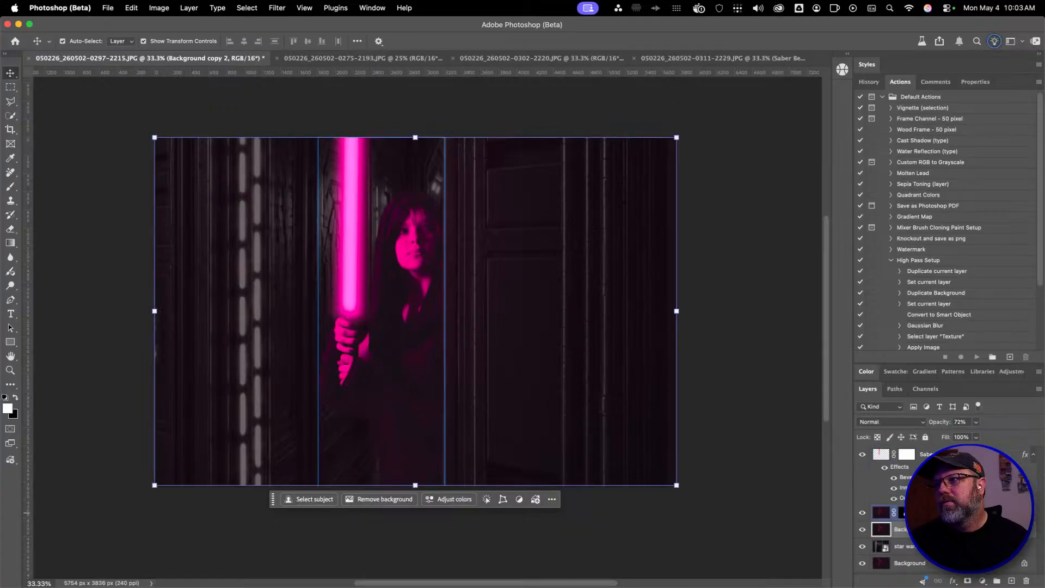
left_click_drag(942, 426, 960, 426)
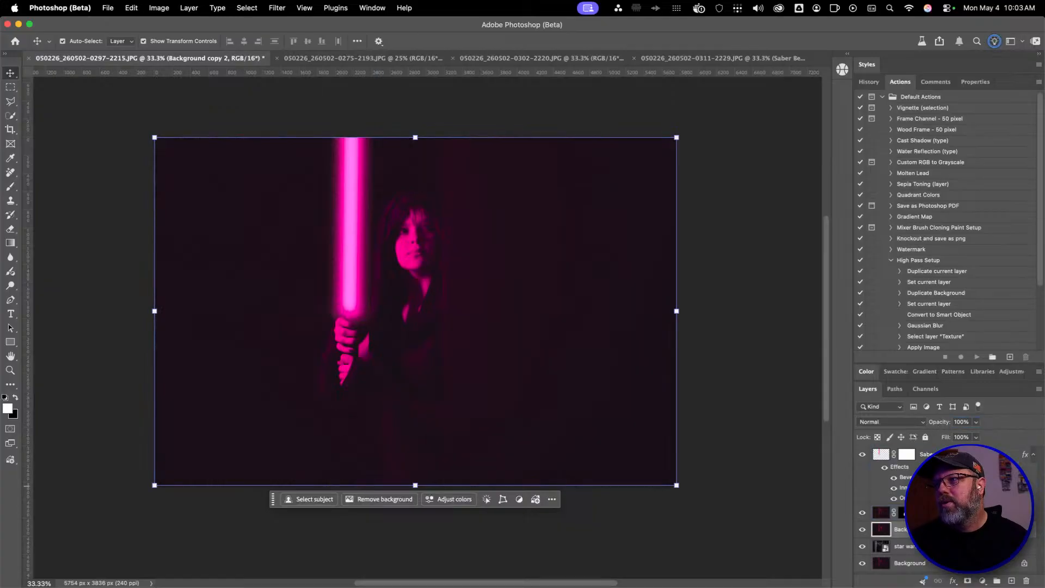
Move the new Background copy below the door image layer and reduce the door layer's opacity to 47%
left_click_drag(939, 529, 939, 550)
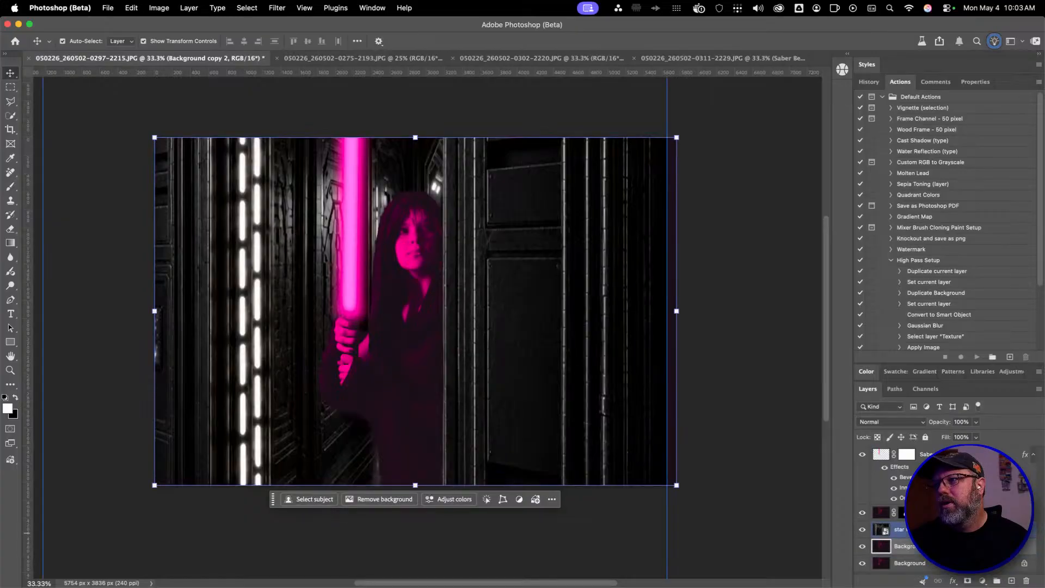
left_click(939, 529)
left_click_drag(939, 425, 921, 425)
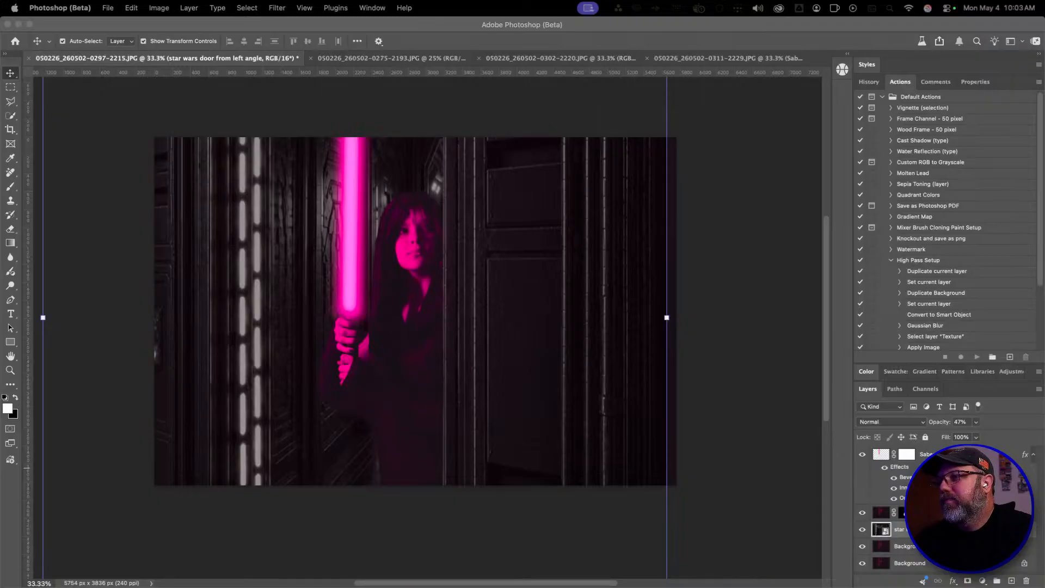
Add an empty layer above the door image and paint a large soft glow behind the woman in pink sampled from the saber
left_click(1010, 580)
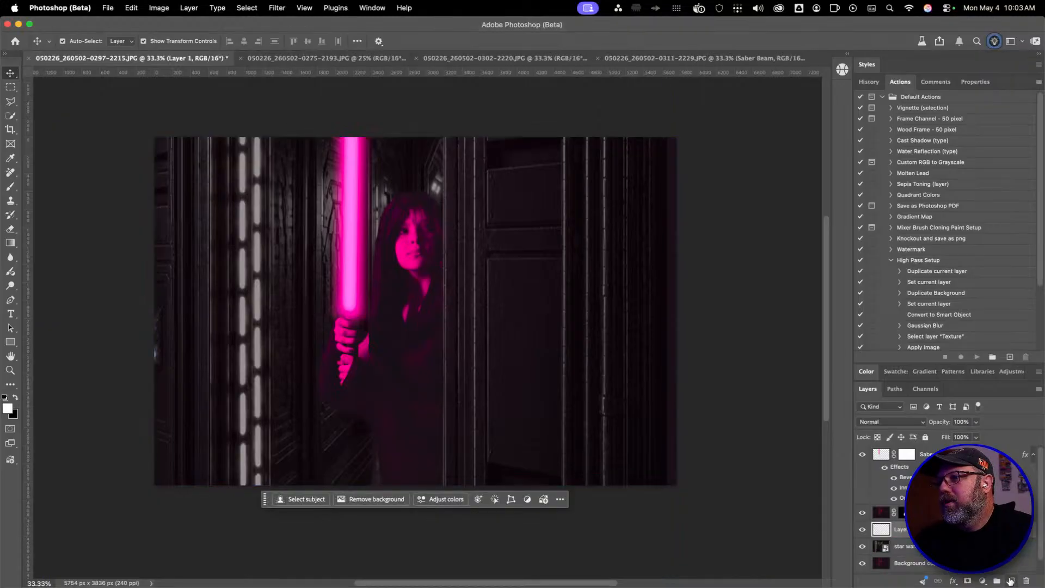
key("super+z")
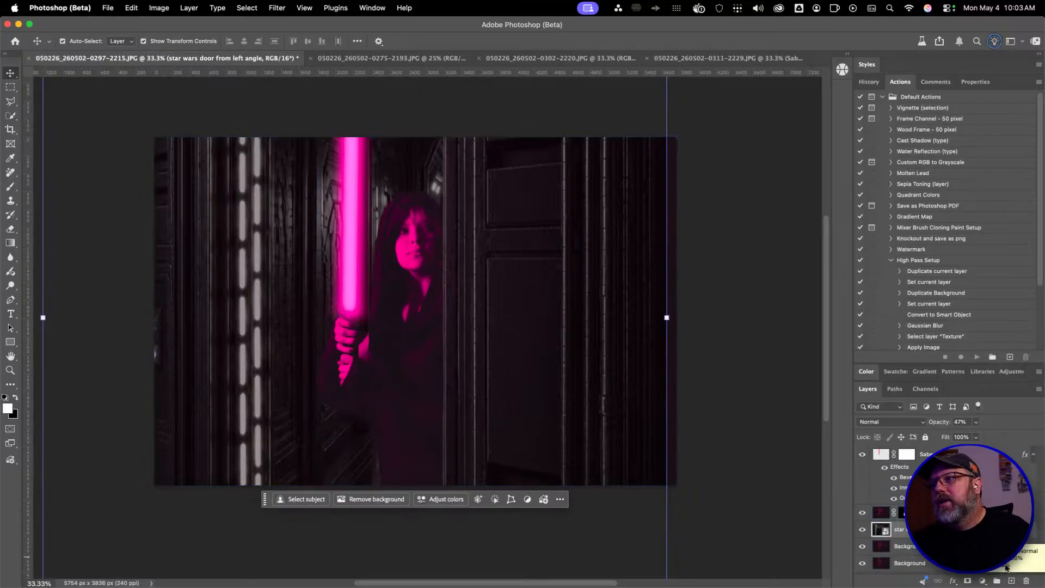
left_click(1011, 582)
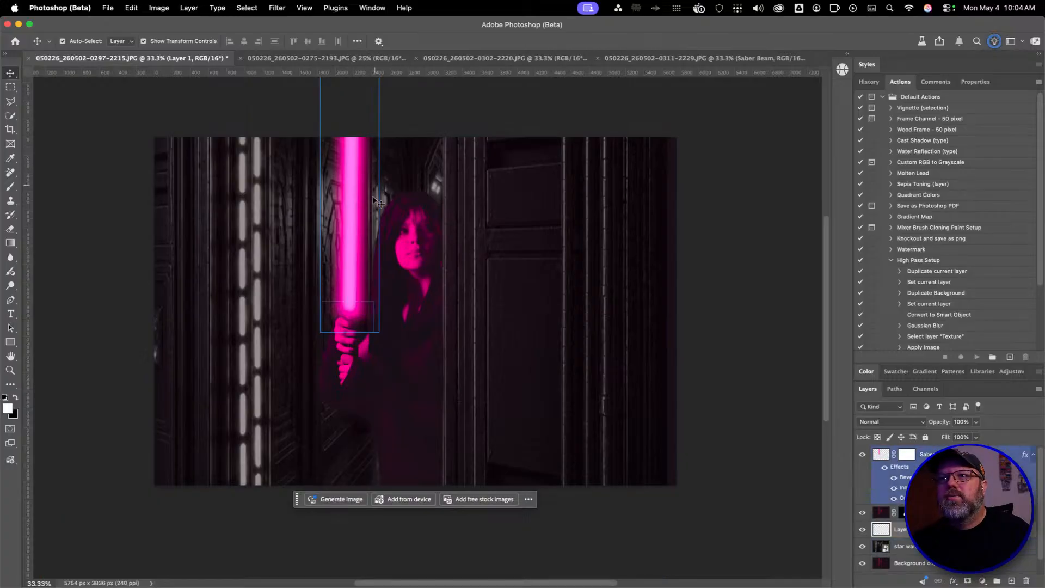
key("b")
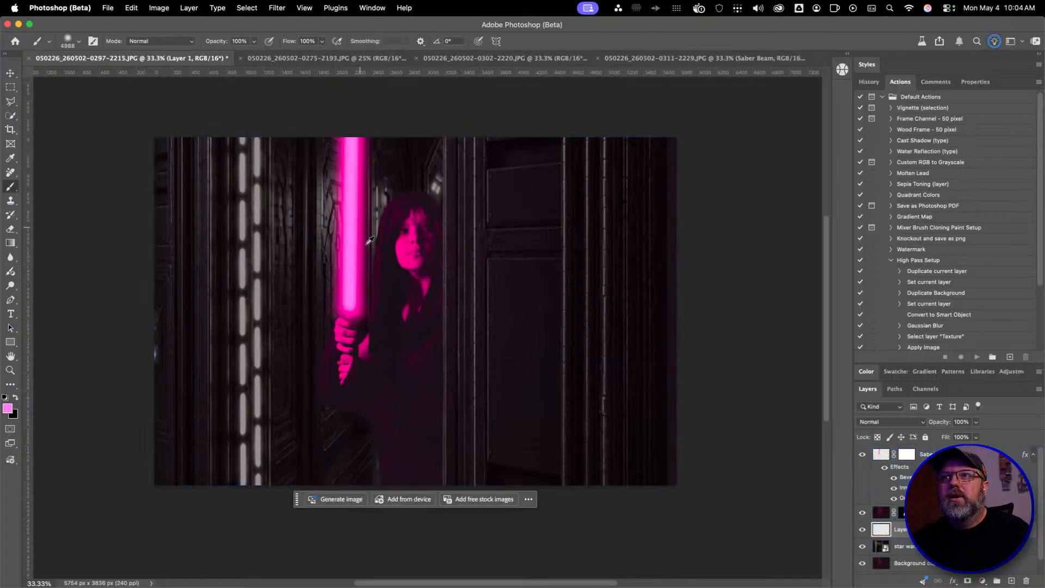
left_click_drag(481, 233, 588, 242)
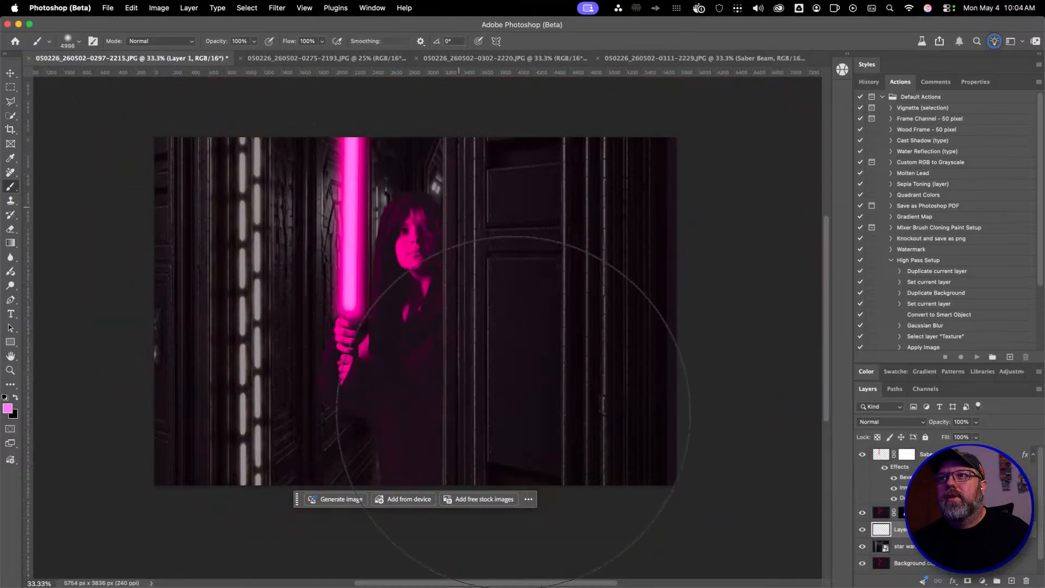
left_click(514, 413)
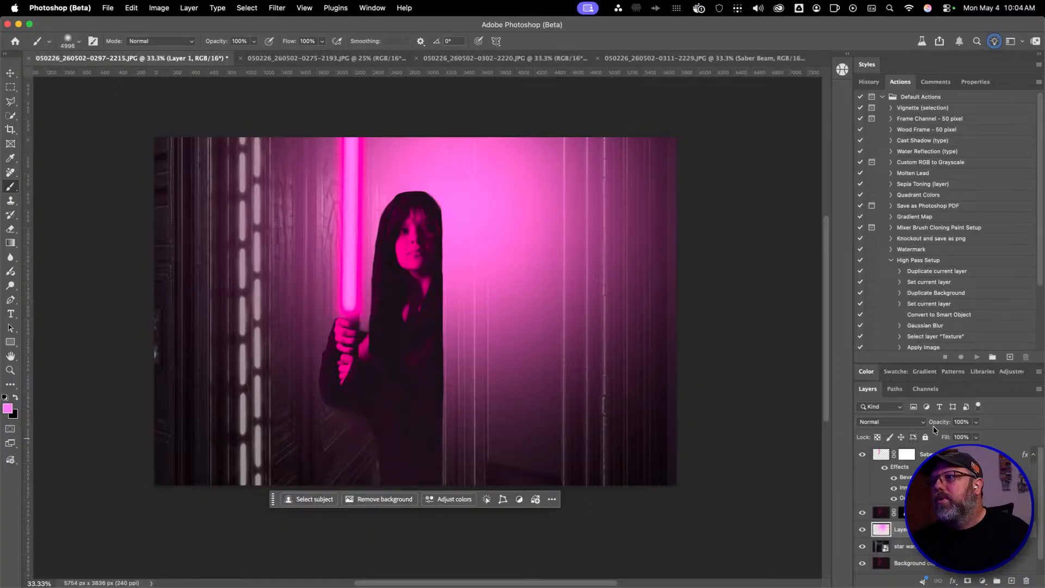
Set the painted pink glow layer's blend mode to Hard Light and its opacity to 14%
left_click(917, 422)
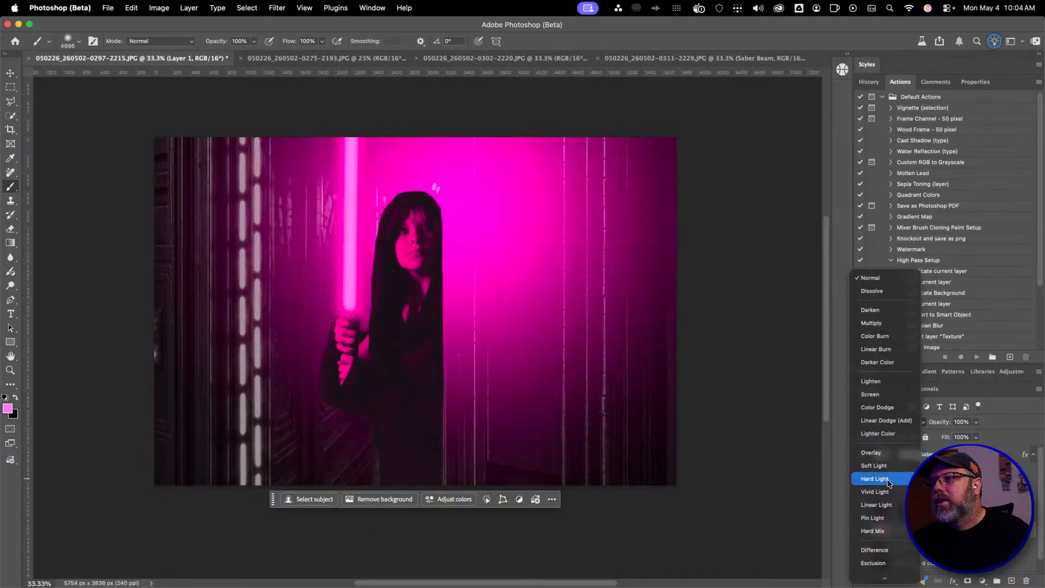
left_click(888, 483)
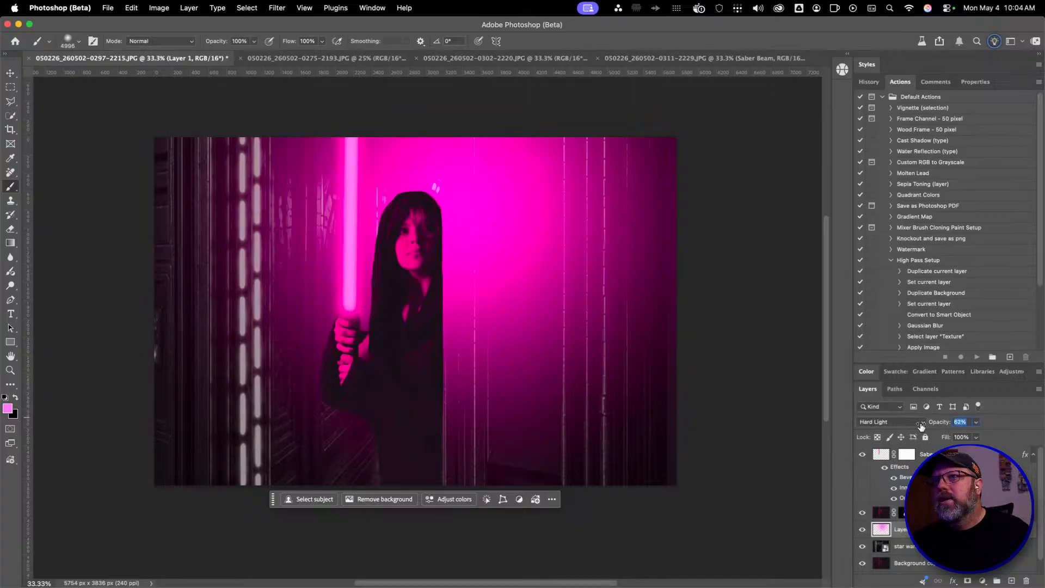
left_click_drag(943, 426, 884, 429)
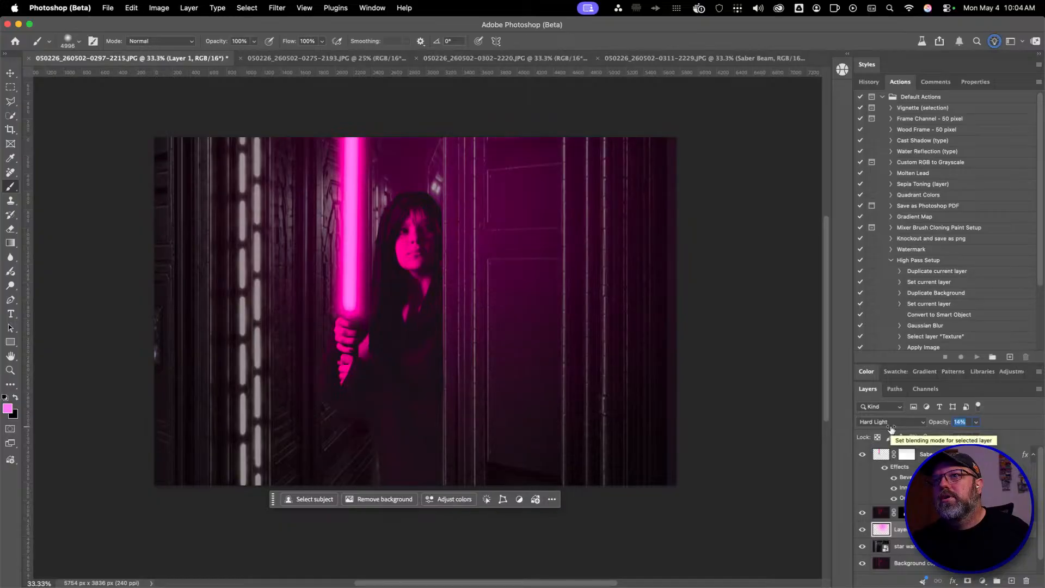
left_click_drag(891, 430, 892, 430)
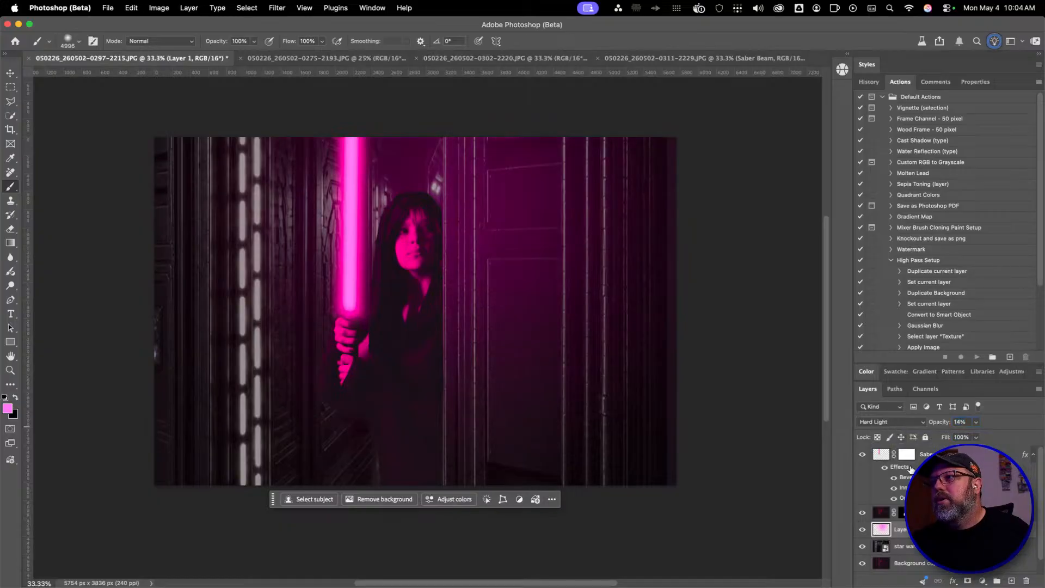
Add a mask to the glow layer and paint out the glow above the woman's head and between her and the saber
left_click(962, 581)
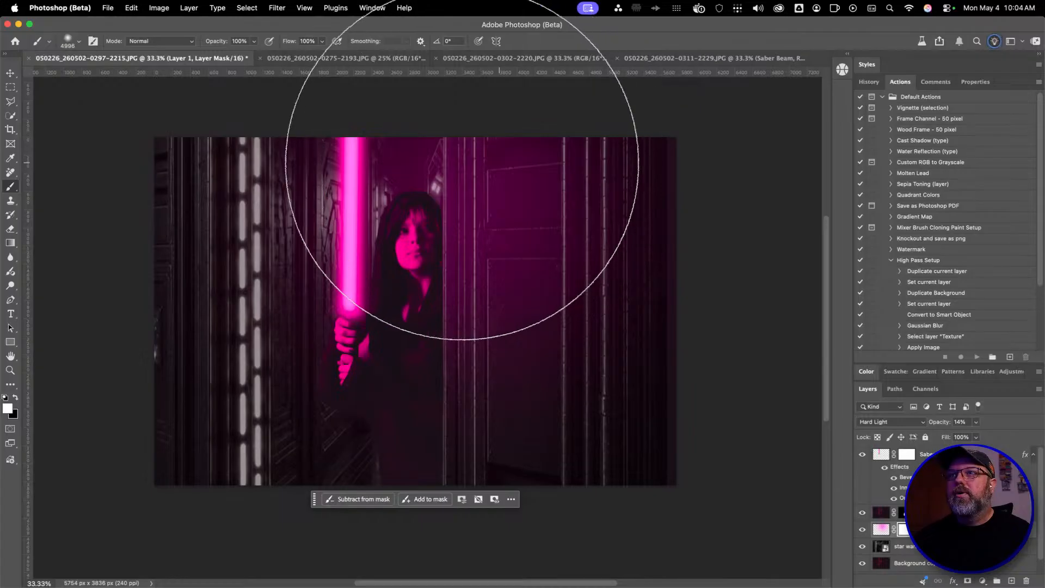
left_click_drag(458, 183, 327, 201)
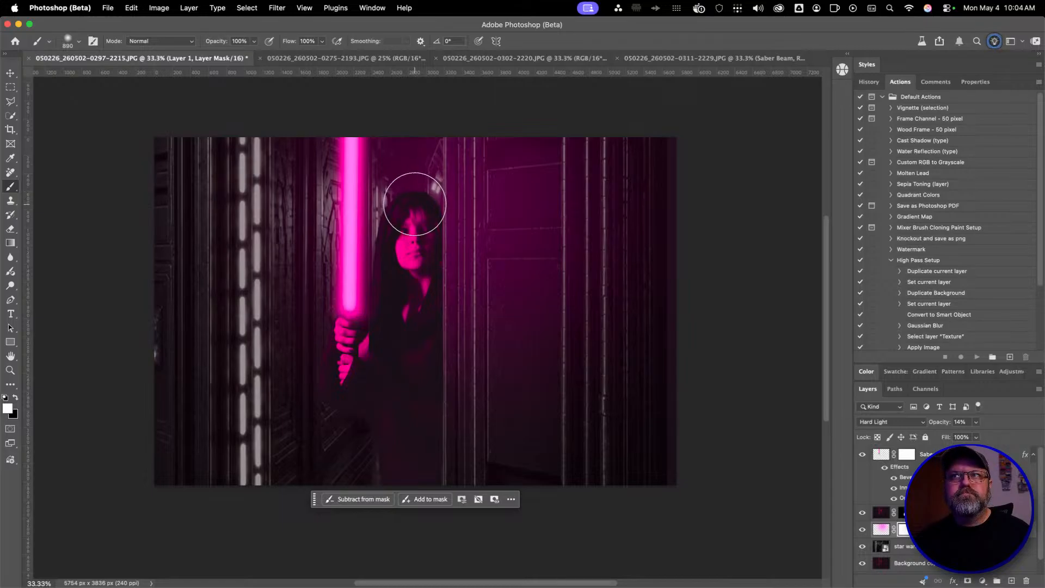
key("x")
mouse_move(426, 184)
left_mouse_down()
mouse_move(389, 179)
mouse_move(425, 177)
left_mouse_up()
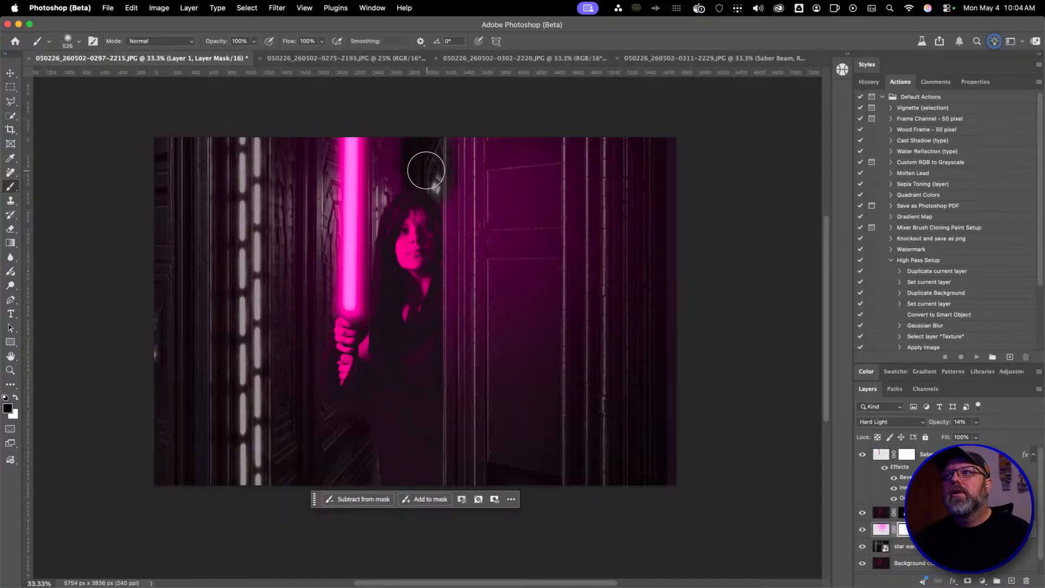
key("x")
mouse_move(484, 157)
left_mouse_down()
mouse_move(471, 159)
mouse_move(491, 165)
left_mouse_up()
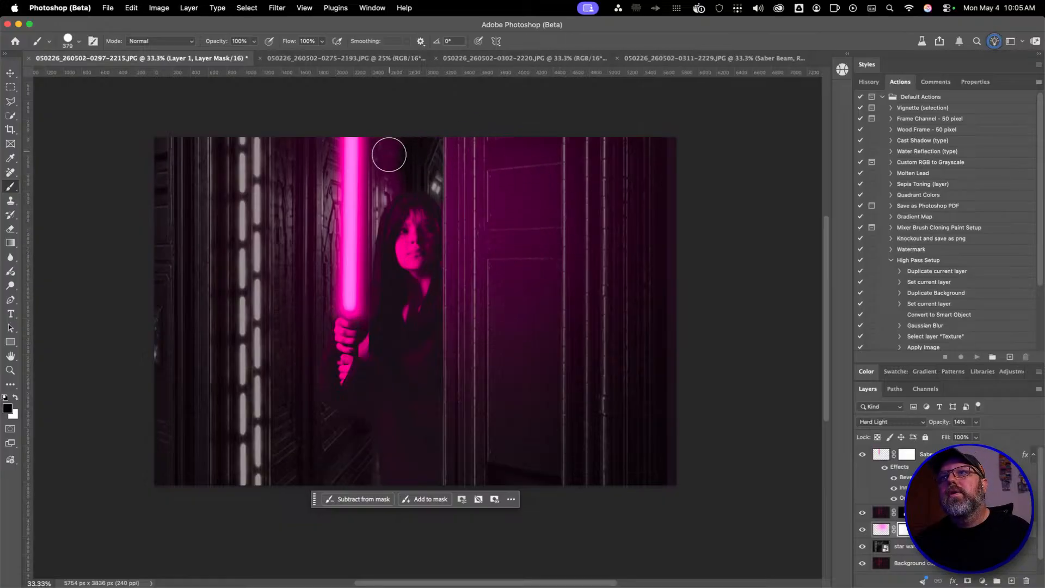
left_click_drag(370, 177, 414, 177)
left_click_drag(407, 246, 393, 116)
left_click_drag(400, 197, 397, 174)
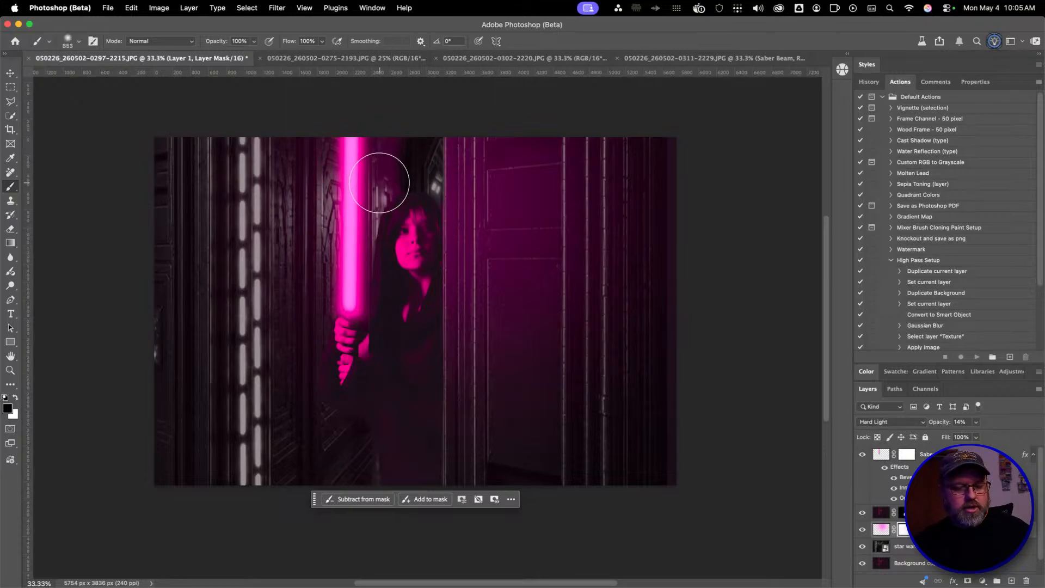
Fade the glow over the lower and outer parts of the door behind her on the mask, with brush opacity 40%
key("4")
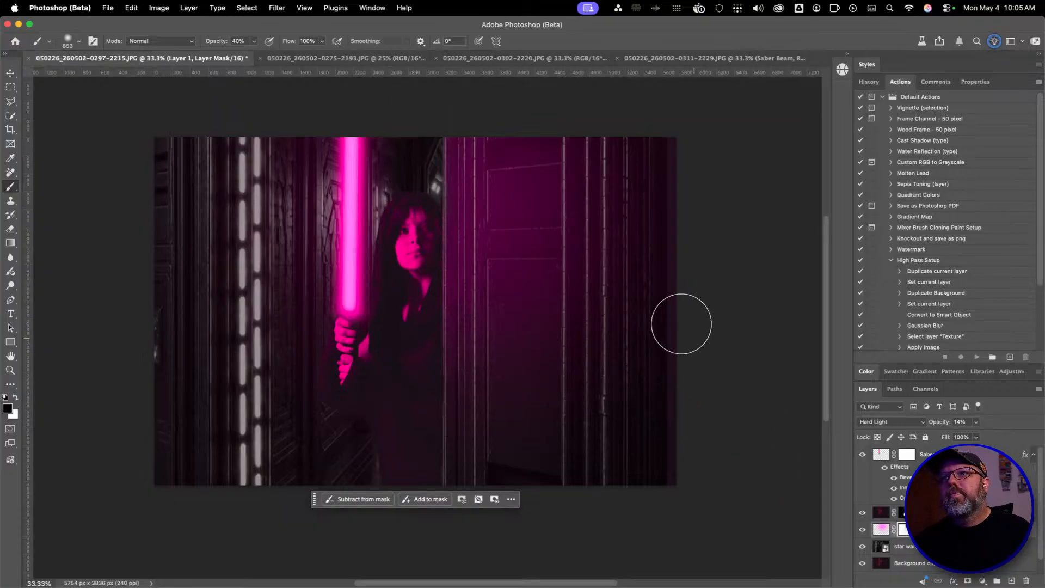
mouse_move(530, 377)
left_mouse_down()
mouse_move(617, 380)
mouse_move(630, 410)
left_mouse_up()
mouse_move(582, 447)
left_mouse_down()
mouse_move(602, 405)
mouse_move(603, 342)
mouse_move(635, 222)
mouse_move(634, 201)
mouse_move(608, 256)
mouse_move(590, 251)
mouse_move(594, 351)
mouse_move(587, 247)
mouse_move(597, 152)
mouse_move(609, 276)
mouse_move(596, 328)
mouse_move(552, 386)
mouse_move(526, 403)
mouse_move(545, 394)
mouse_move(555, 410)
mouse_move(590, 345)
left_mouse_up()
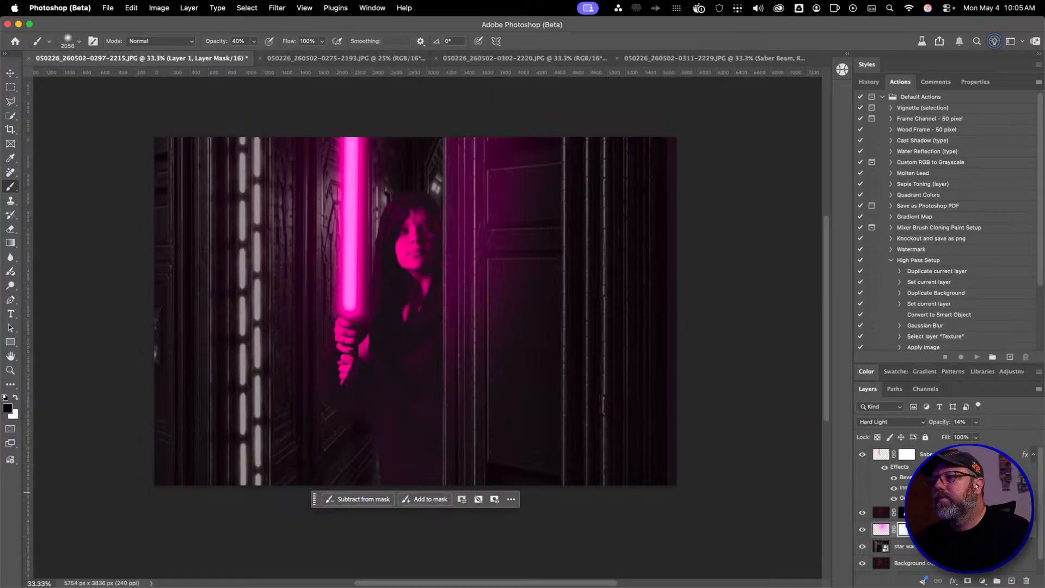
Paint pink glow on the glow layer over the lit wall panels, and soften it on the mask at 40% and 20% brush opacity
left_click(881, 529)
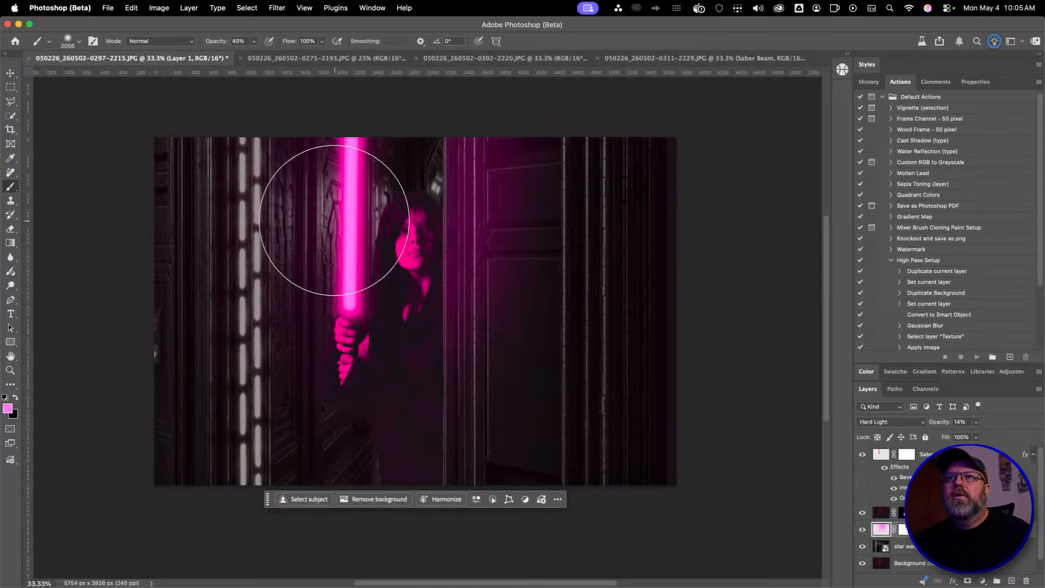
mouse_move(281, 197)
left_mouse_down()
mouse_move(232, 188)
mouse_move(245, 210)
mouse_move(233, 367)
mouse_move(226, 152)
mouse_move(231, 311)
mouse_move(235, 228)
mouse_move(241, 249)
left_mouse_up()
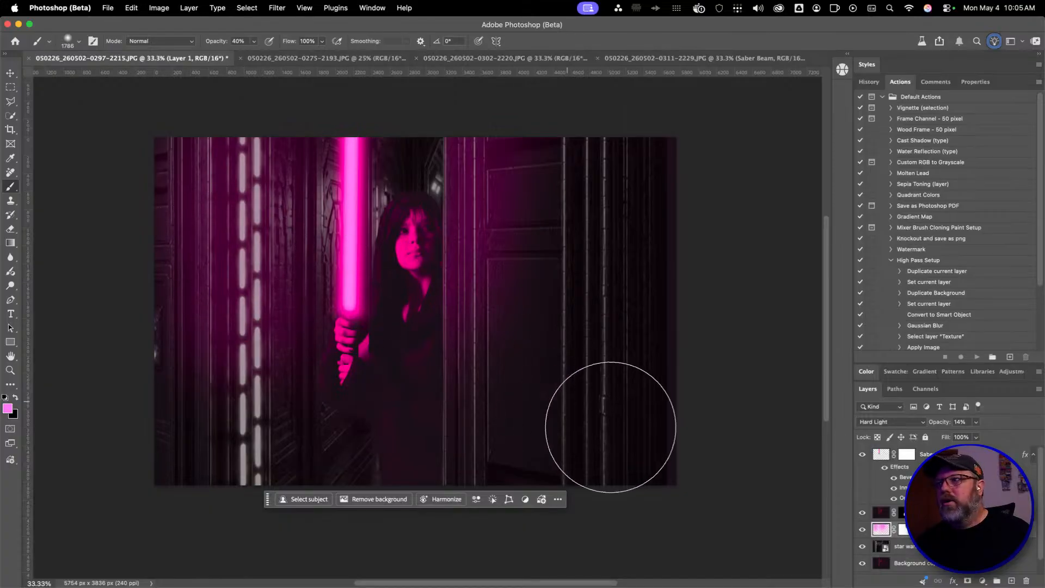
left_click(903, 530)
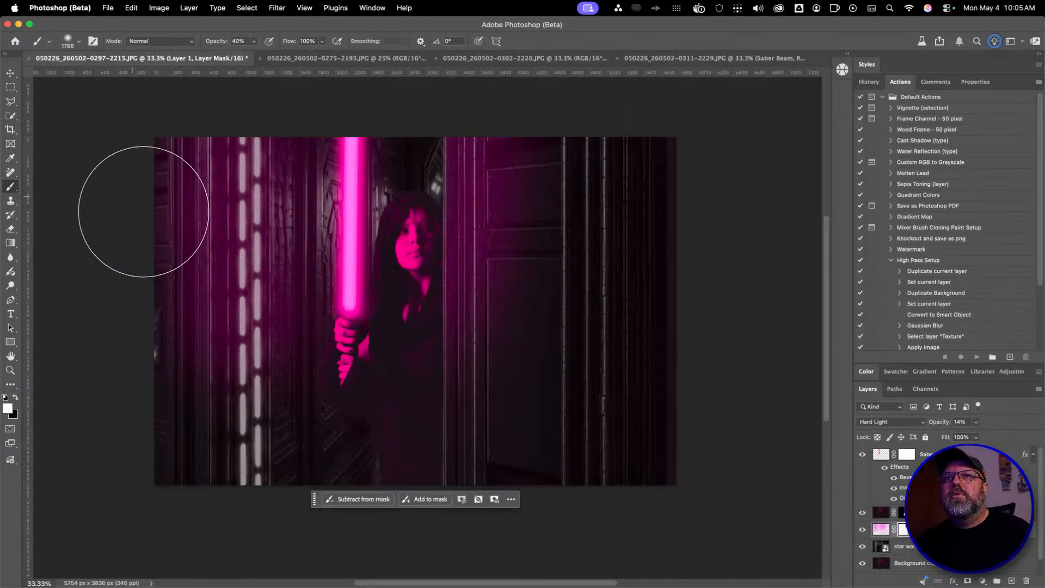
key("x")
mouse_move(132, 146)
left_mouse_down()
mouse_move(130, 177)
mouse_move(150, 212)
mouse_move(139, 243)
mouse_move(154, 269)
mouse_move(139, 314)
mouse_move(146, 379)
left_mouse_up()
mouse_move(183, 256)
left_mouse_down()
mouse_move(205, 150)
mouse_move(291, 127)
mouse_move(329, 214)
mouse_move(322, 251)
left_mouse_up()
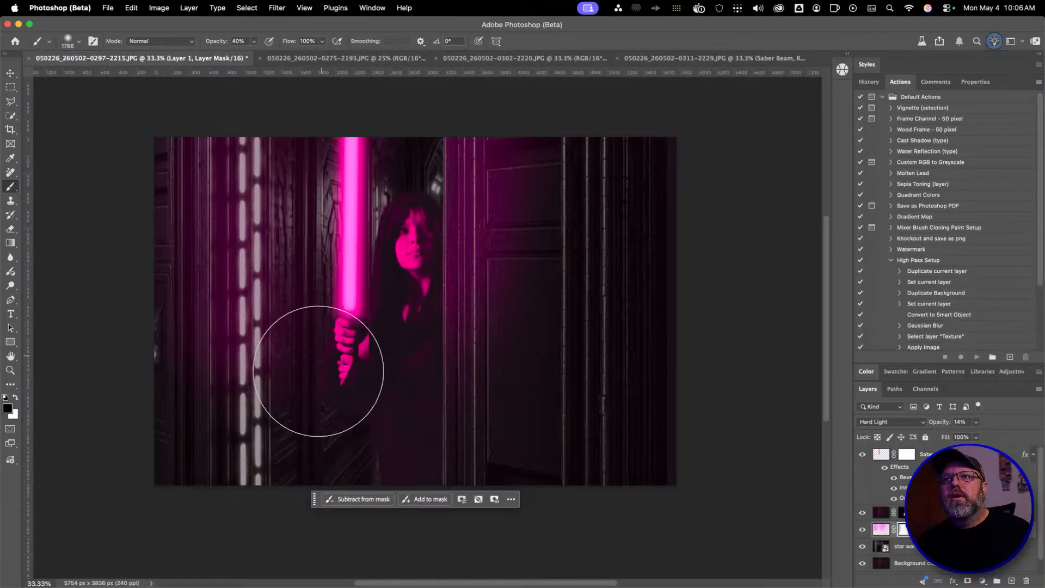
key("2")
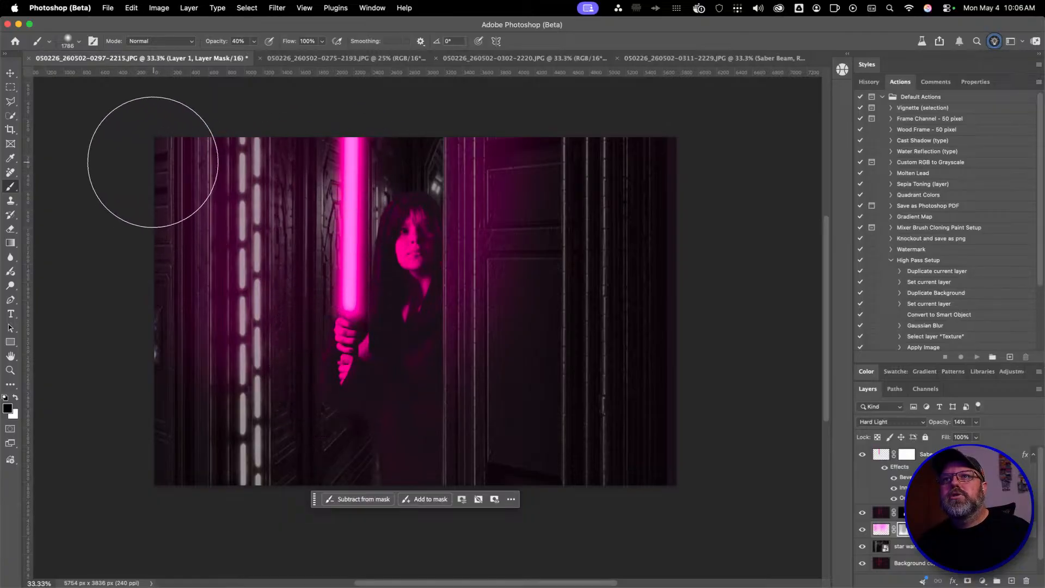
mouse_move(182, 159)
left_mouse_down()
mouse_move(204, 187)
mouse_move(215, 343)
left_mouse_up()
mouse_move(221, 165)
left_mouse_down()
mouse_move(228, 353)
mouse_move(214, 373)
left_mouse_up()
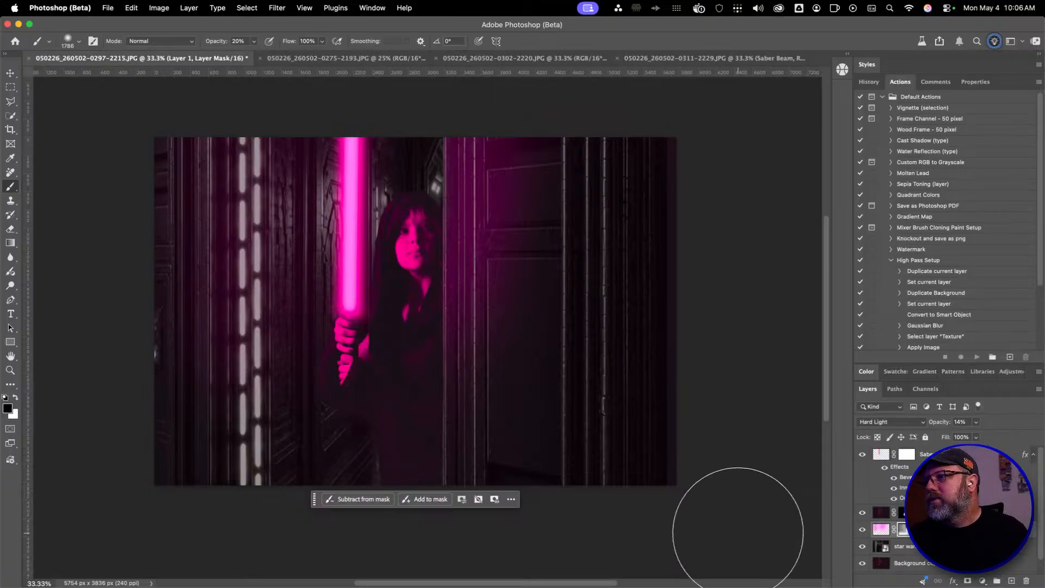
left_click(955, 547)
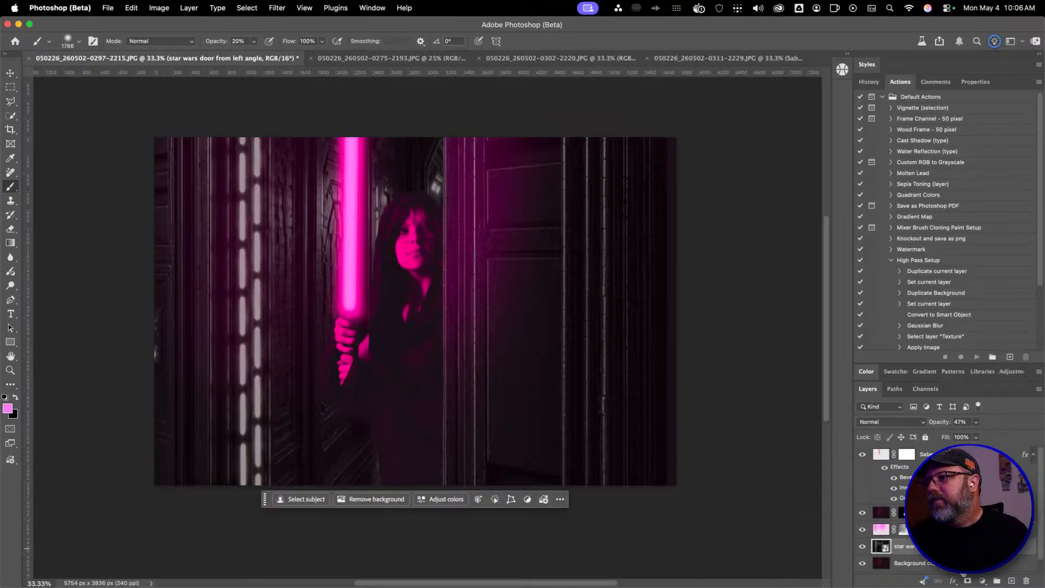
left_click(980, 579)
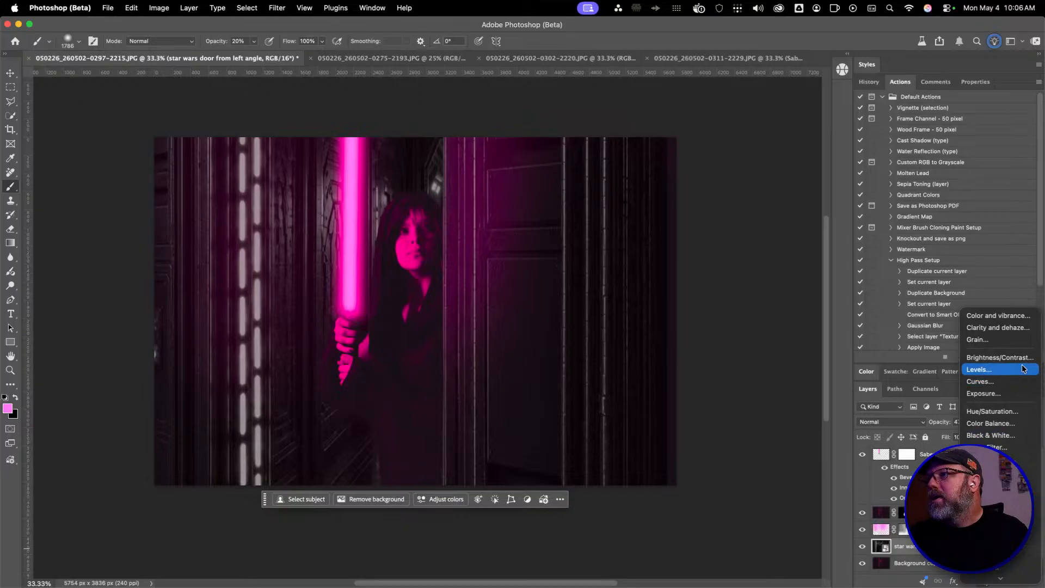
left_click(999, 358)
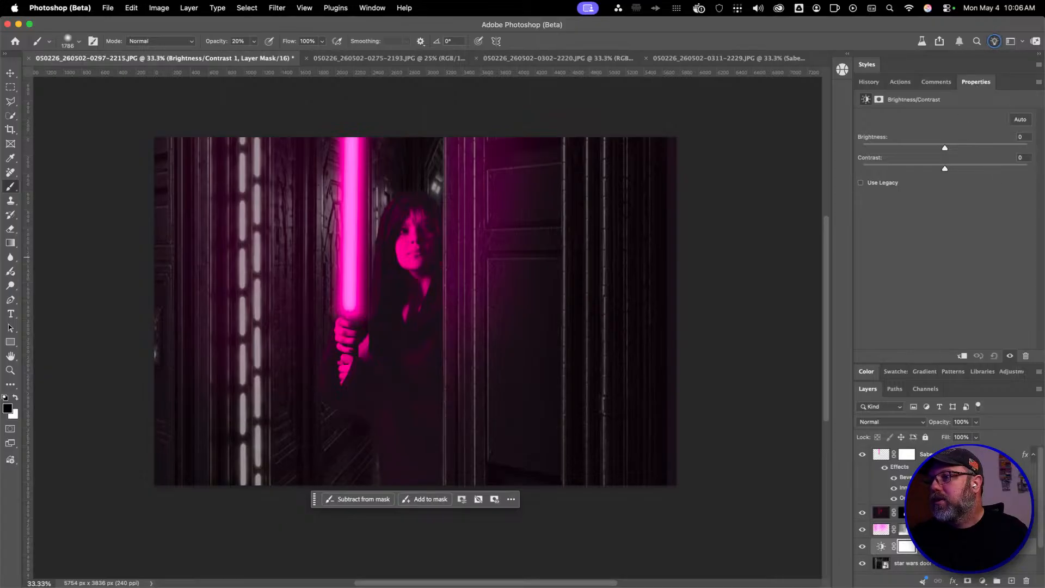
key("super+z")
left_click(931, 546)
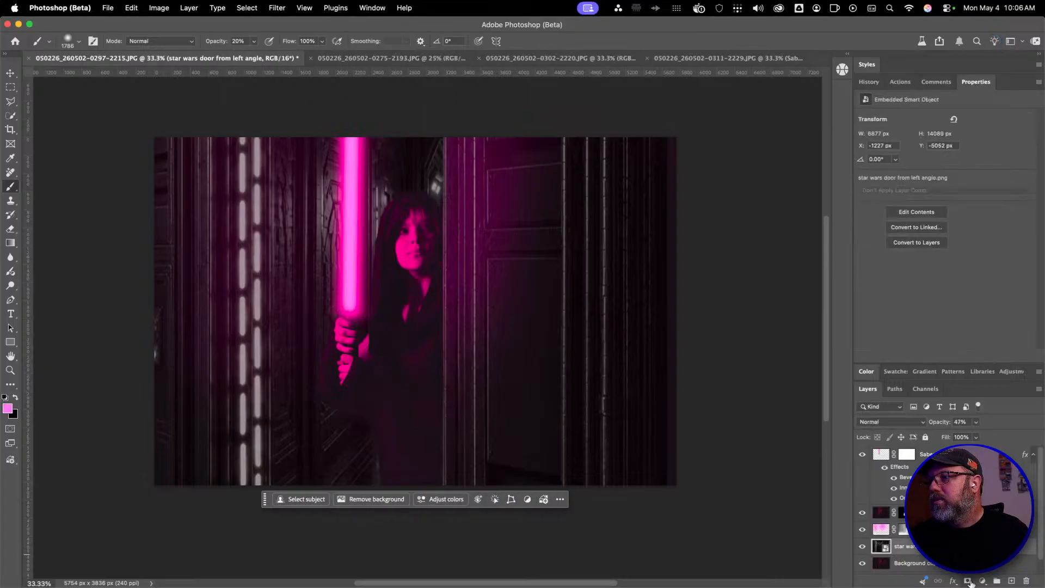
left_click(953, 582)
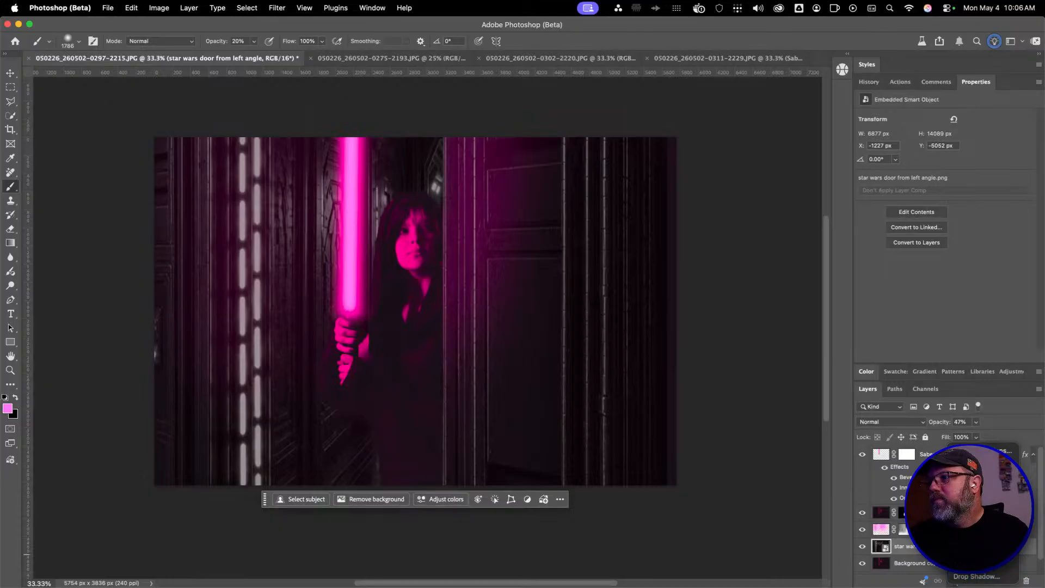
left_click(799, 492)
Try a Levels adjustment above the door image with midtones 0.78 and white point 122, and delete it
left_click(982, 580)
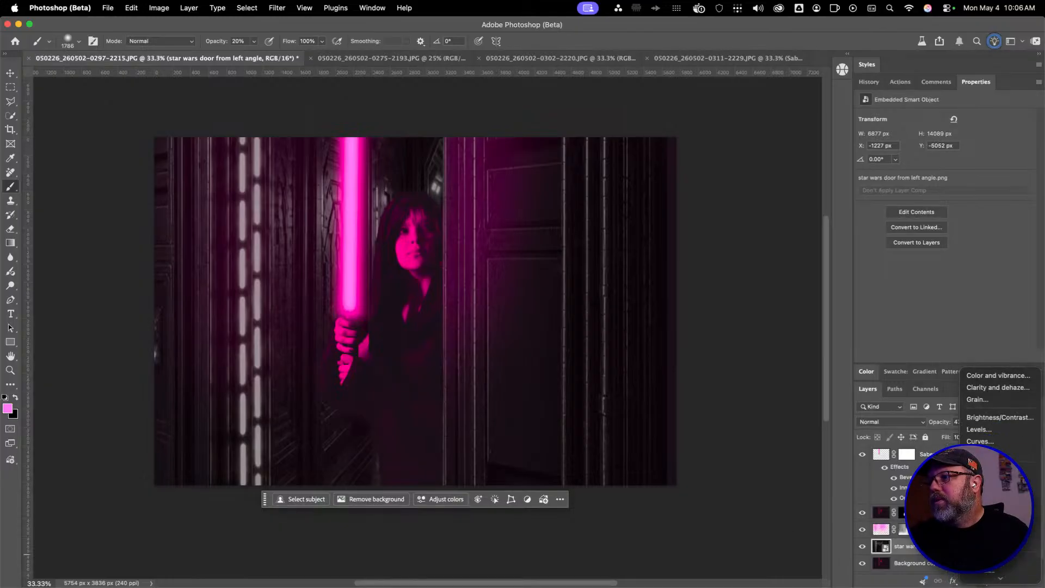
left_click(977, 430)
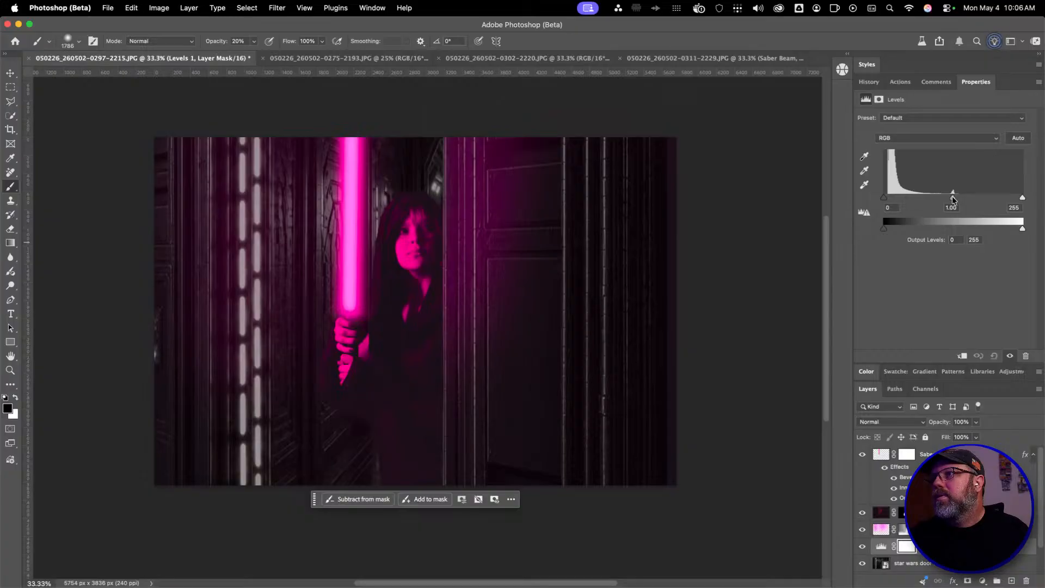
mouse_move(953, 197)
left_mouse_down()
mouse_move(881, 198)
mouse_move(932, 198)
left_mouse_up()
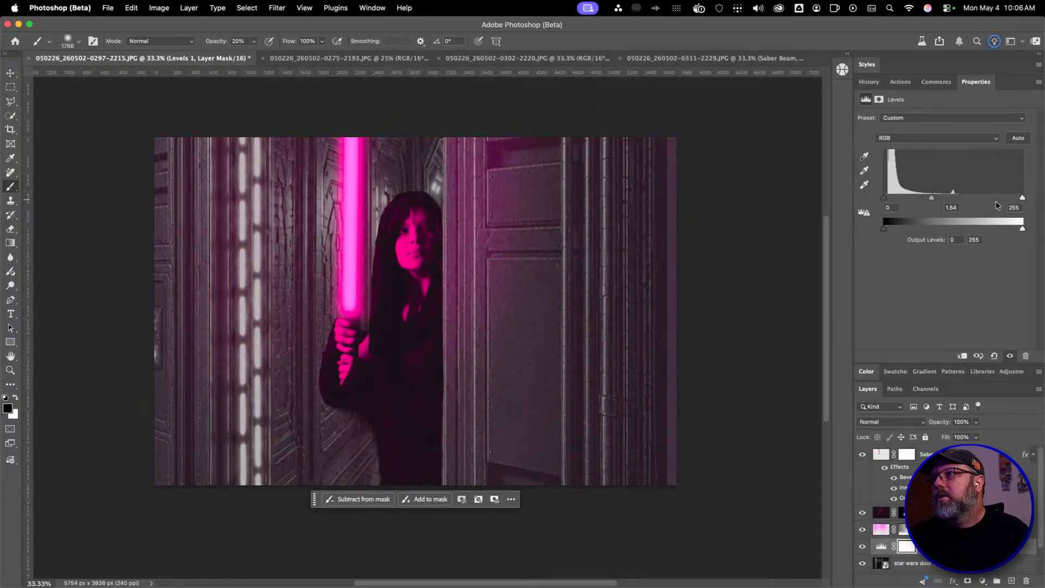
left_click_drag(1023, 199, 984, 199)
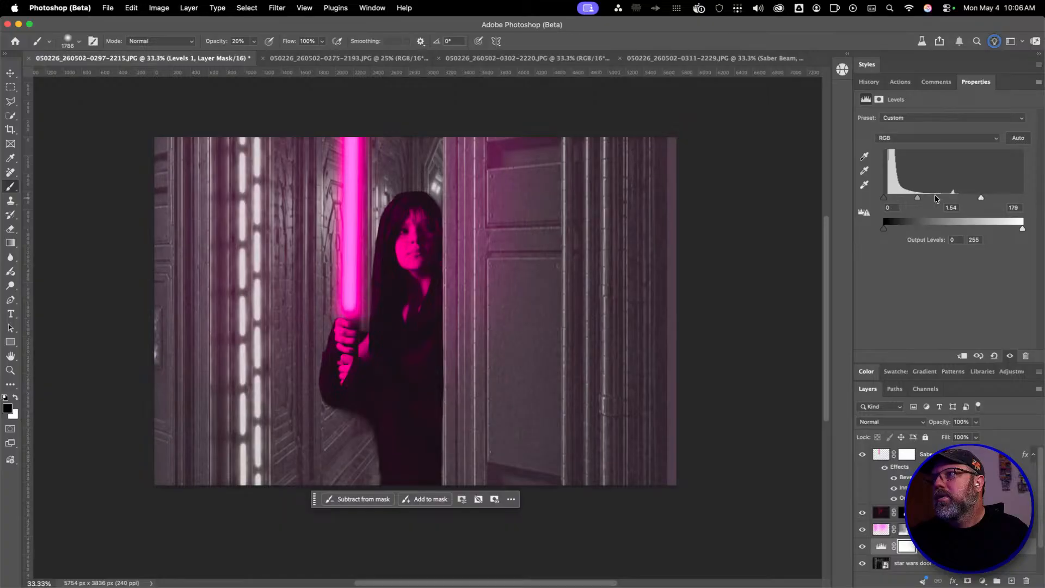
mouse_move(919, 199)
left_mouse_down()
mouse_move(944, 199)
mouse_move(935, 201)
left_mouse_up()
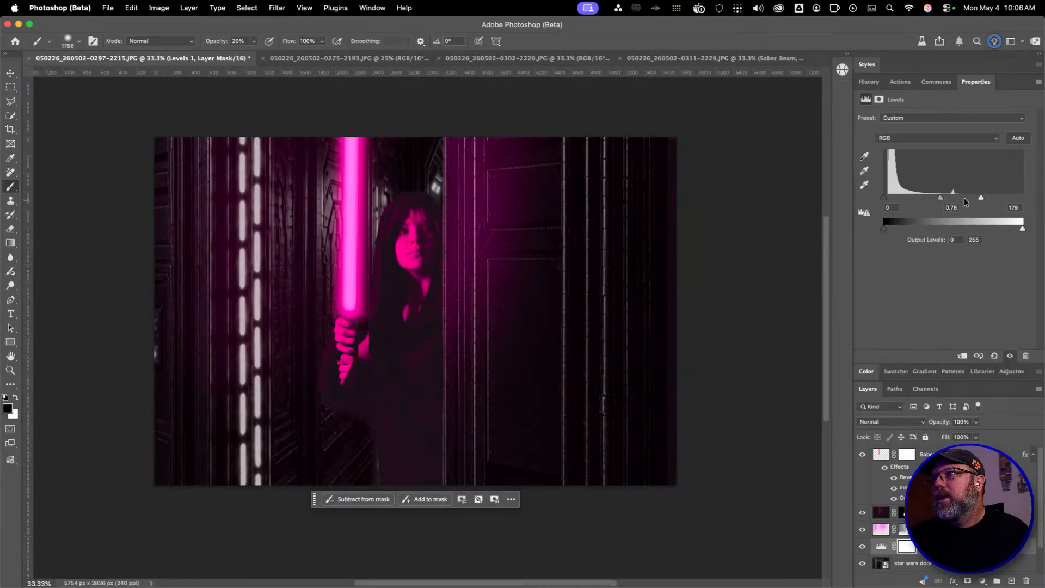
left_click_drag(975, 200, 951, 199)
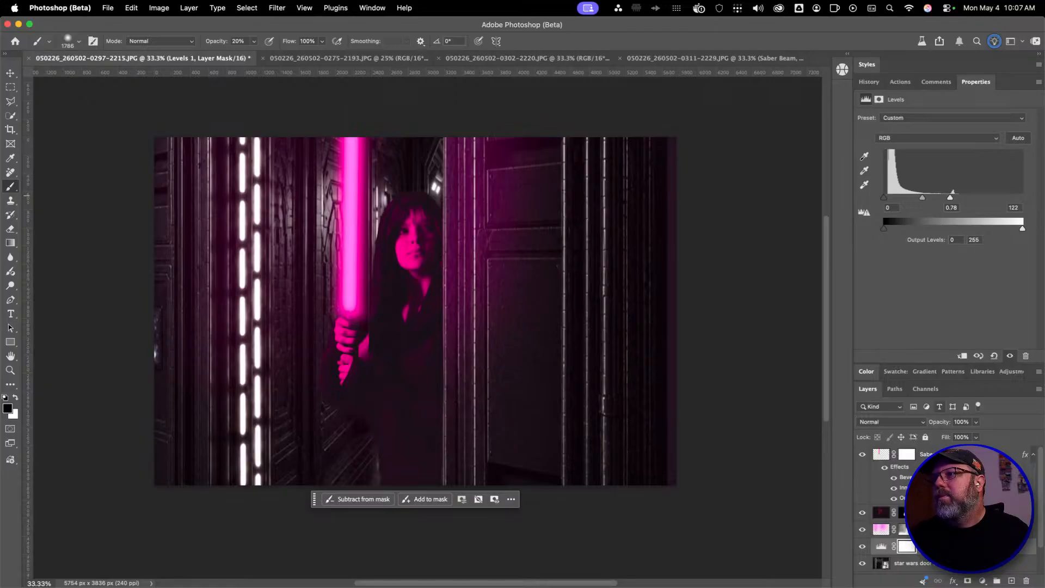
left_click(881, 546)
key("Delete")
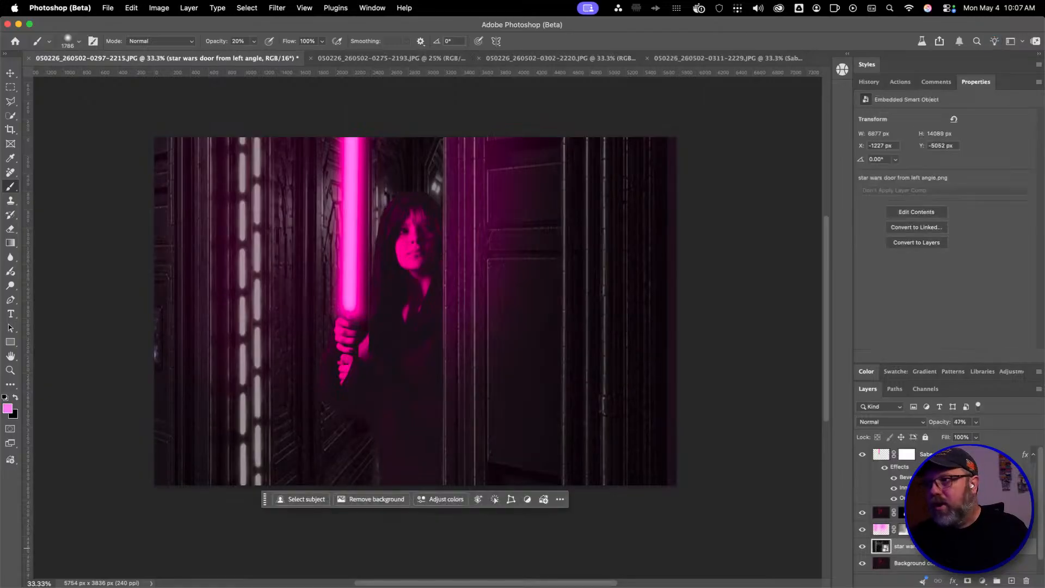
Add a Curves adjustment above the door image with points at input 27/output 26, 126/128 and 70/62
right_click(983, 547)
key("Escape")
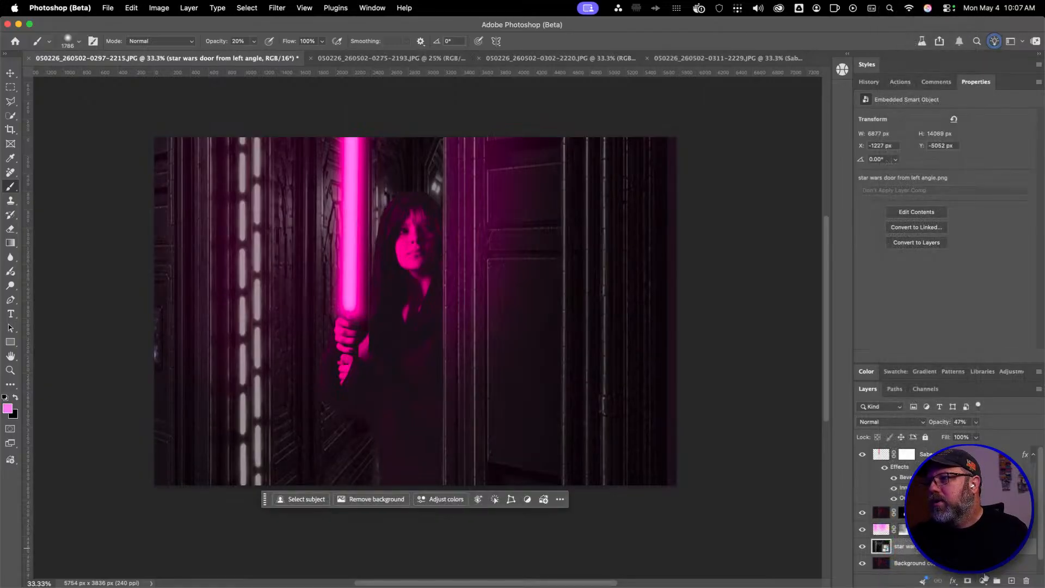
left_click(983, 581)
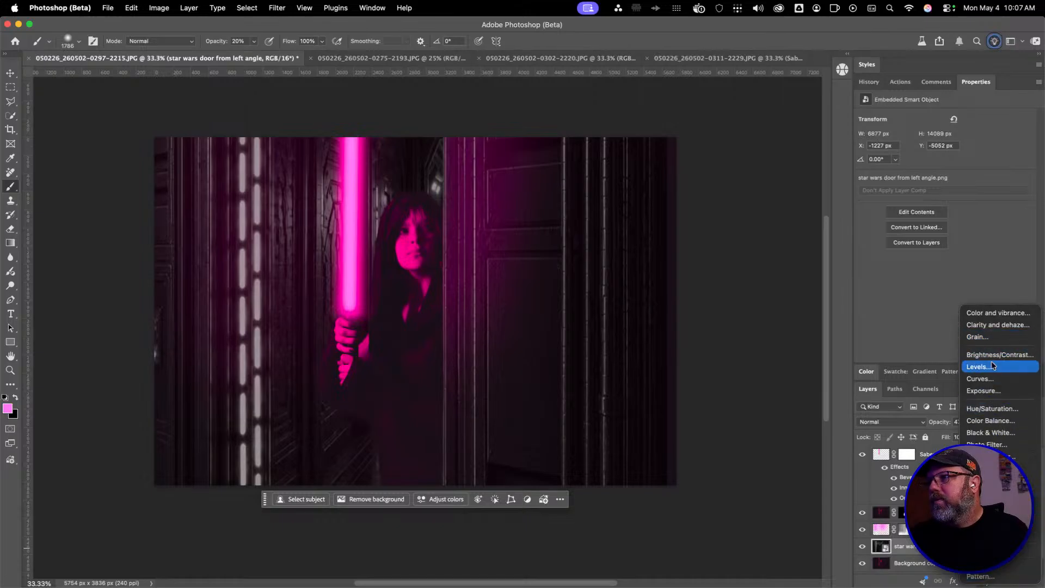
left_click(992, 379)
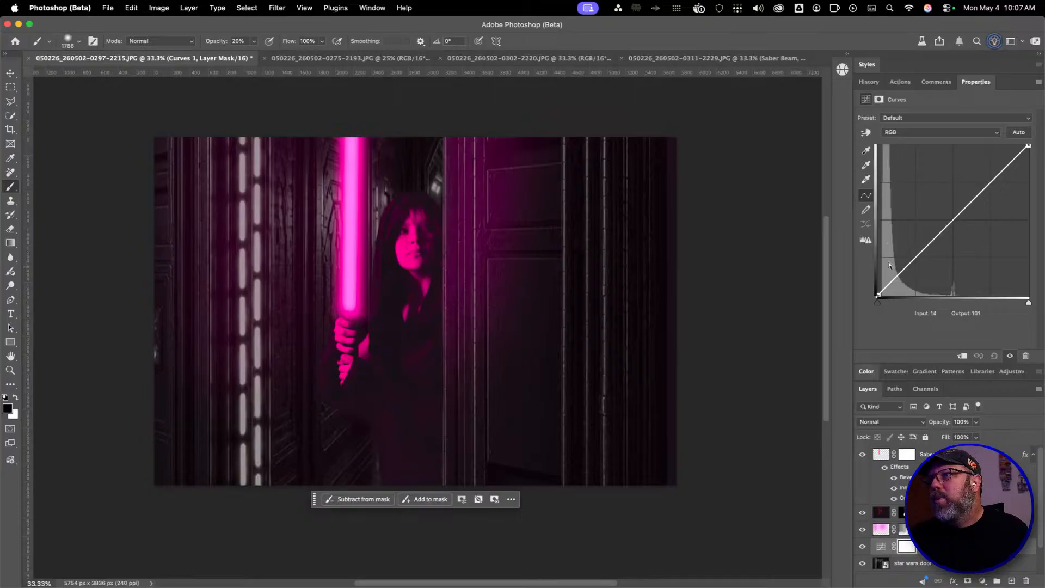
left_click(895, 280)
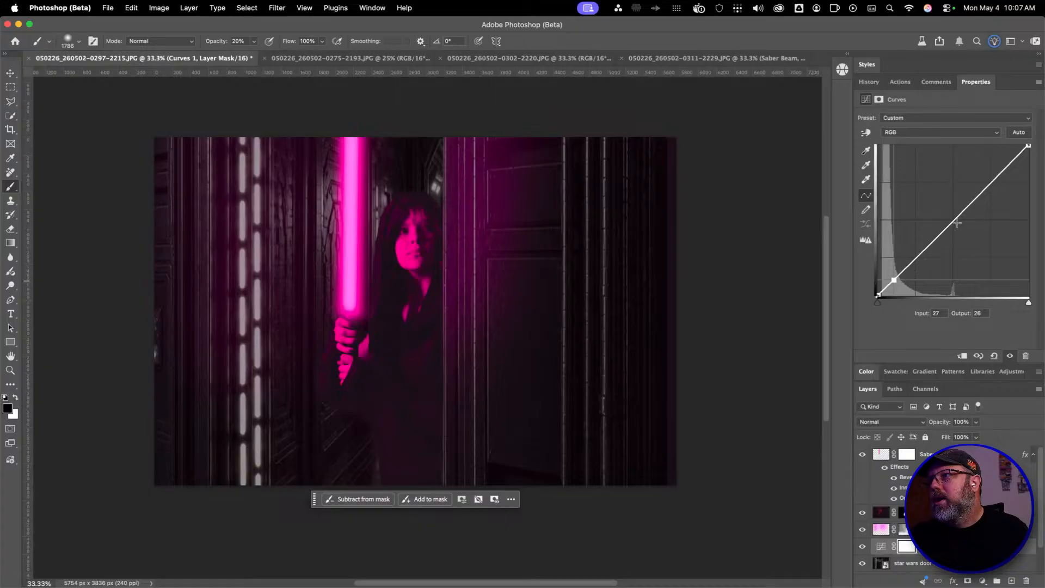
mouse_move(952, 221)
left_mouse_down()
mouse_move(956, 229)
mouse_move(937, 238)
mouse_move(952, 220)
left_mouse_up()
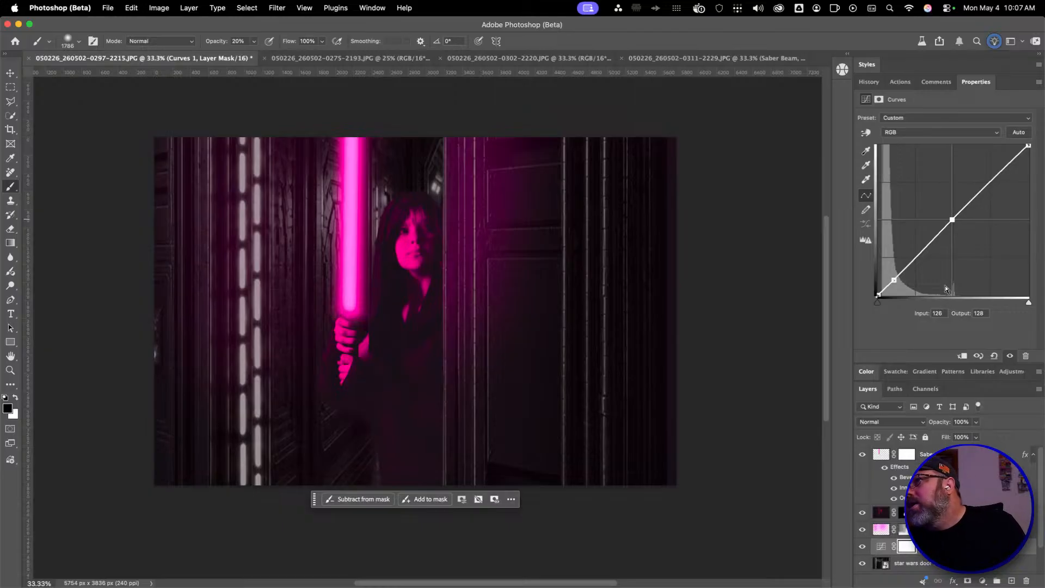
left_click(918, 257)
left_click_drag(918, 256, 919, 259)
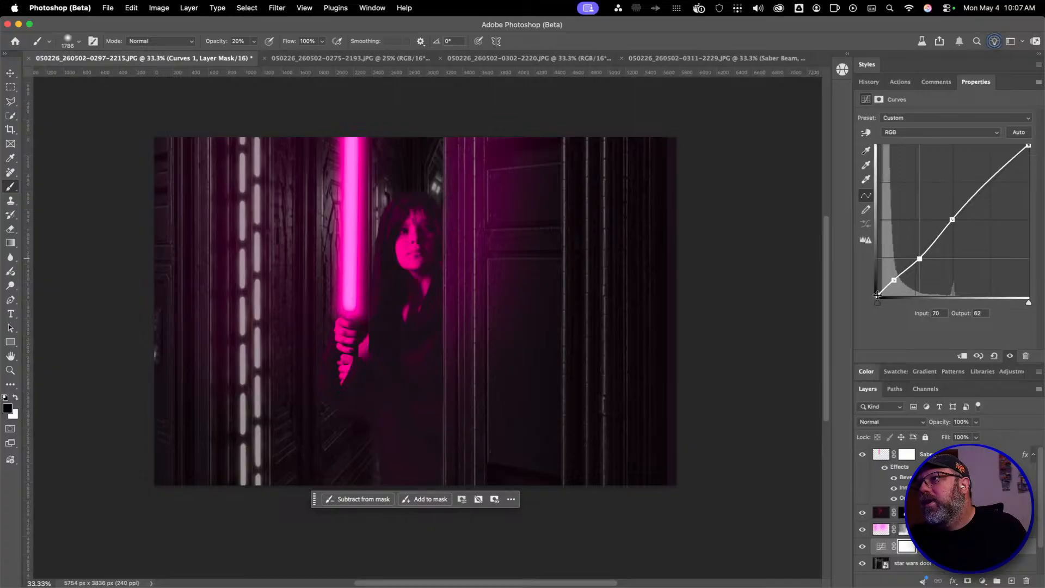
Raise the black point of the door image's Curves adjustment to output 4 at input 0
mouse_move(877, 295)
left_mouse_down()
mouse_move(870, 284)
mouse_move(868, 293)
left_mouse_up()
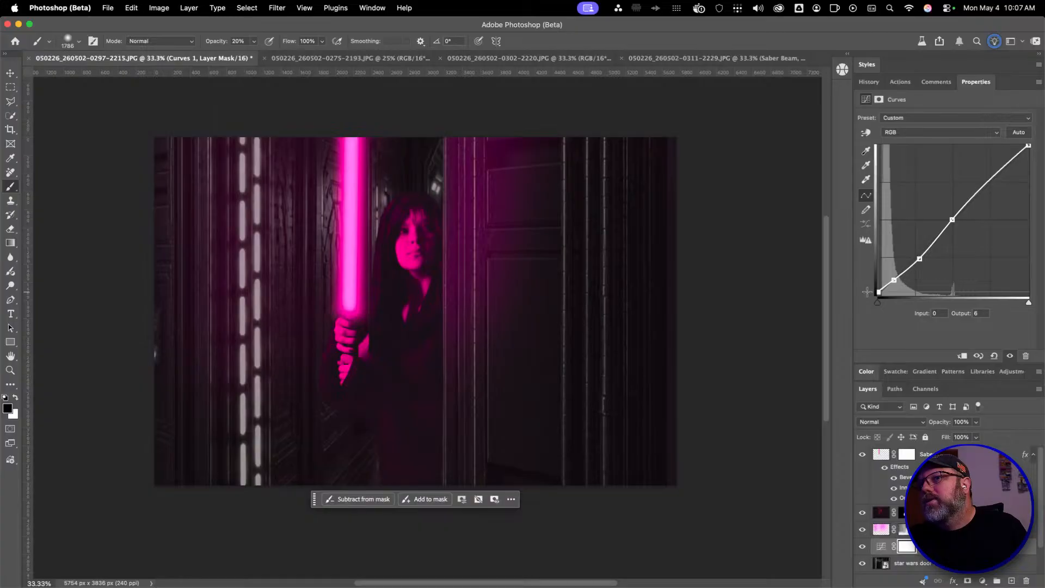
left_click_drag(867, 292, 867, 293)
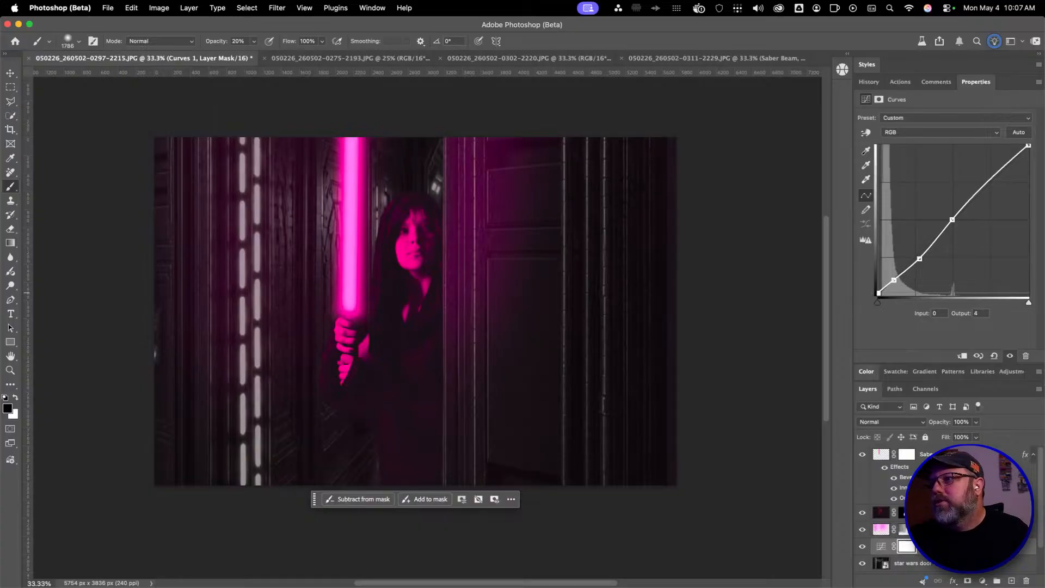
Rename the woman's masked cut-out layer from Background copy to her first name
left_click(882, 513)
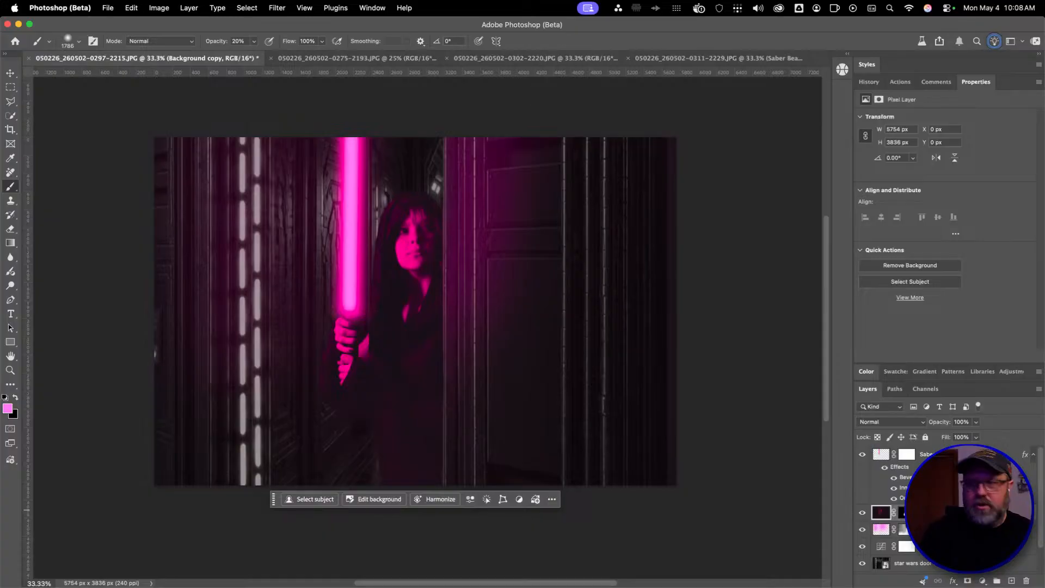
type("Lily")
key("Return")
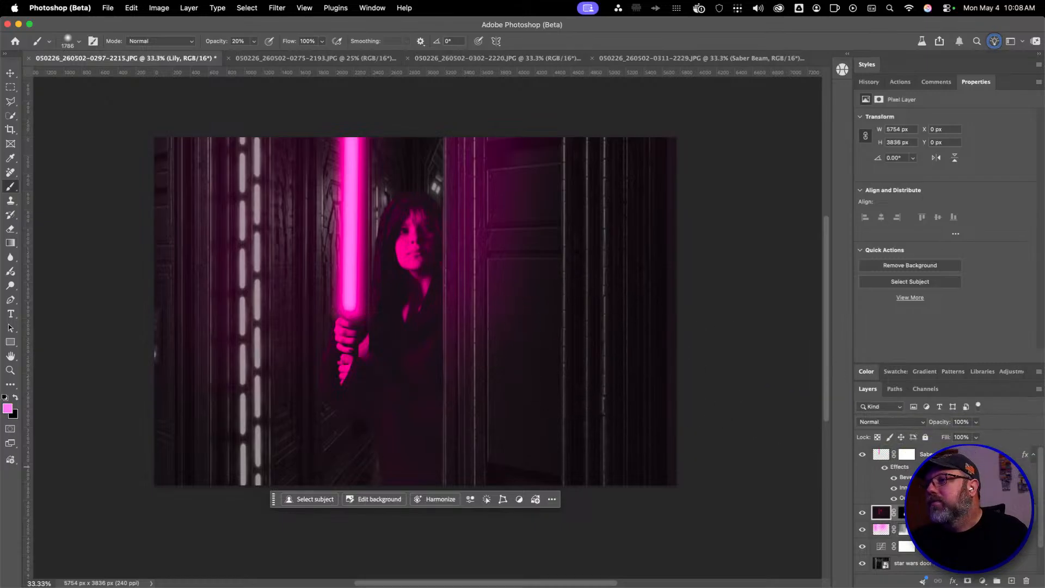
left_click(982, 580)
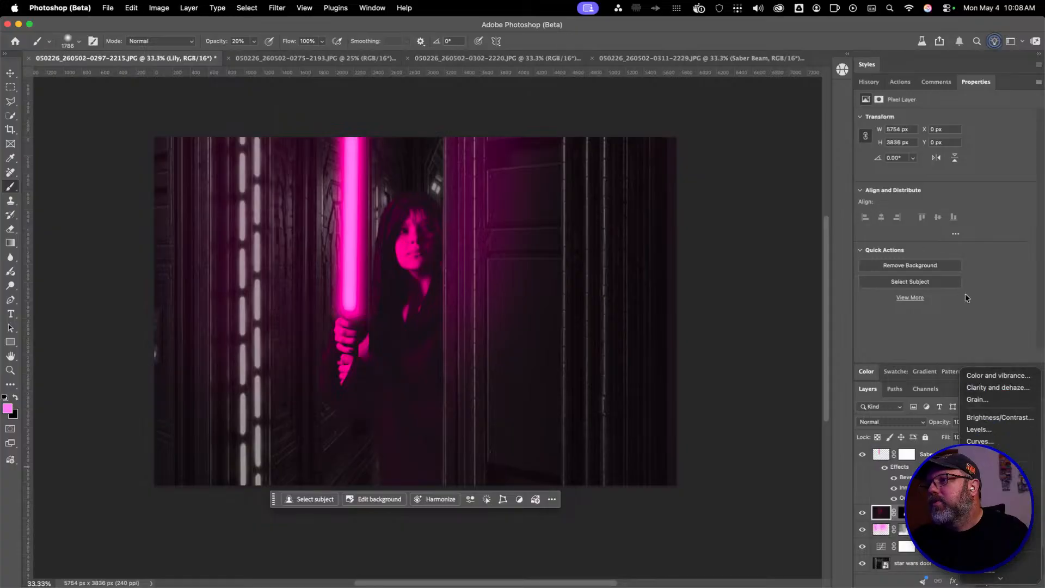
left_click(980, 429)
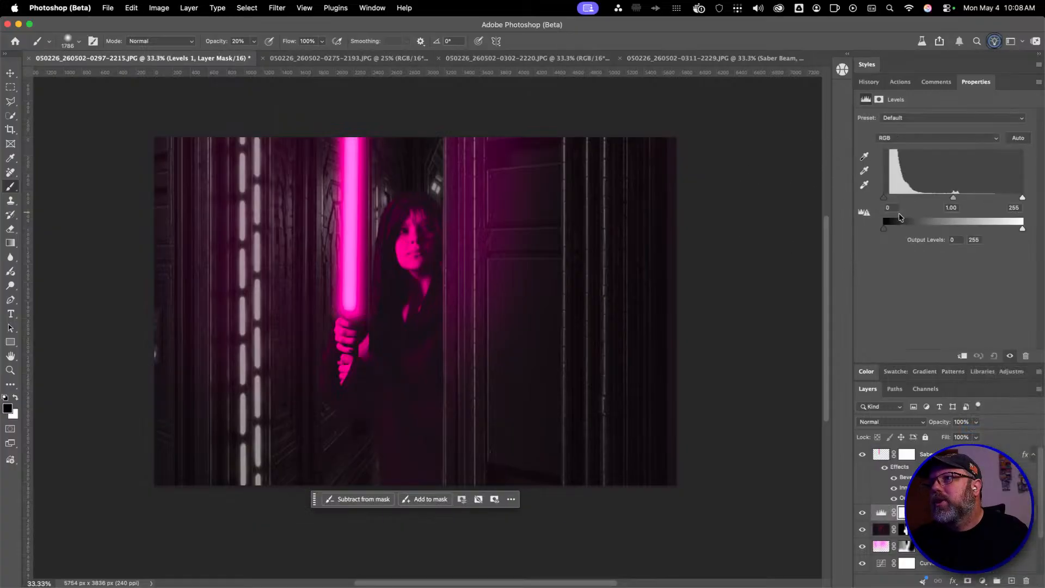
key("super+z")
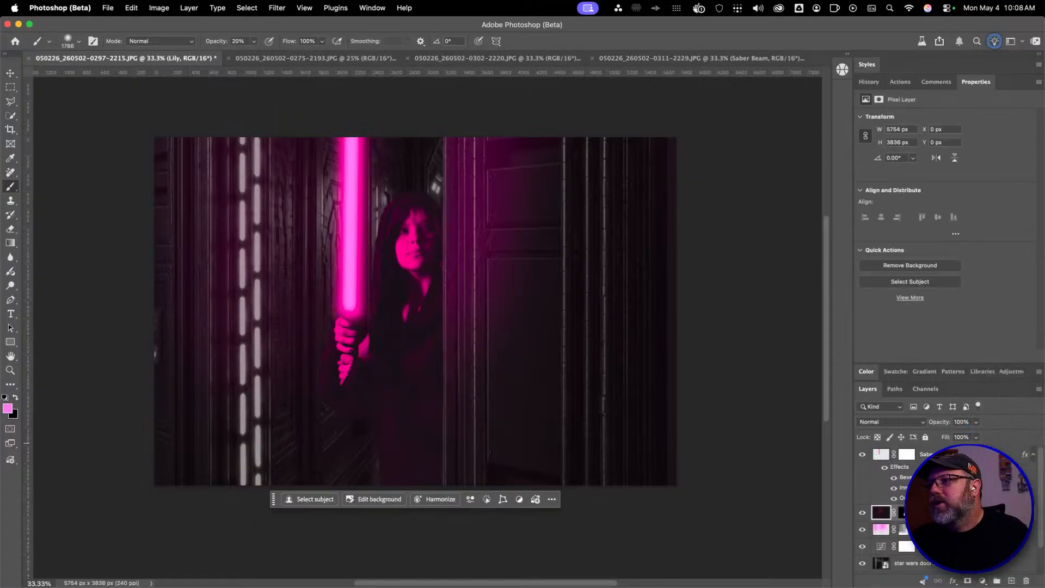
Add a Curves adjustment above the woman's layer with points at input 43/output 43, 68/82 and 141/140
left_click(982, 581)
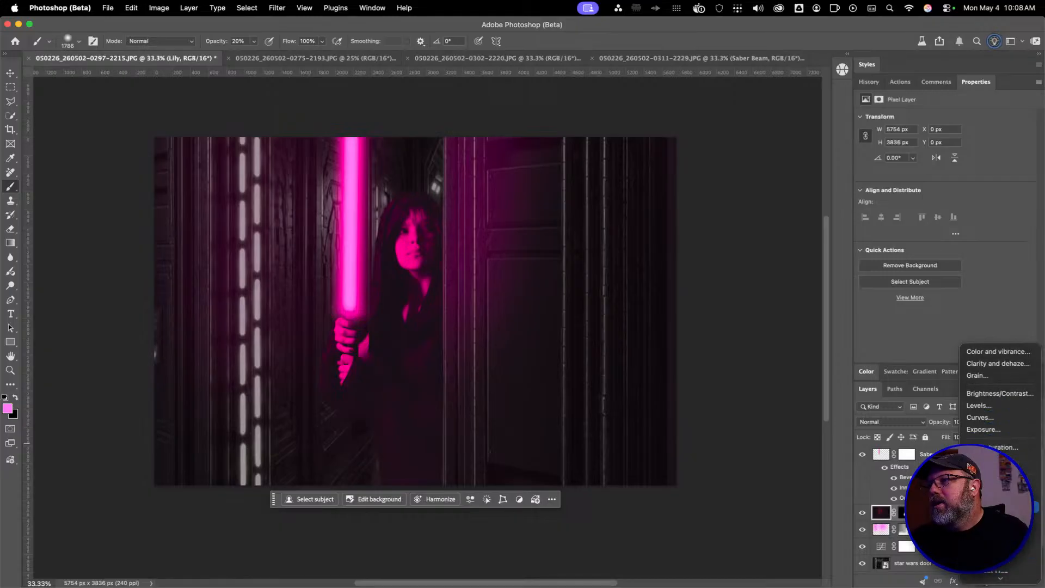
left_click(983, 419)
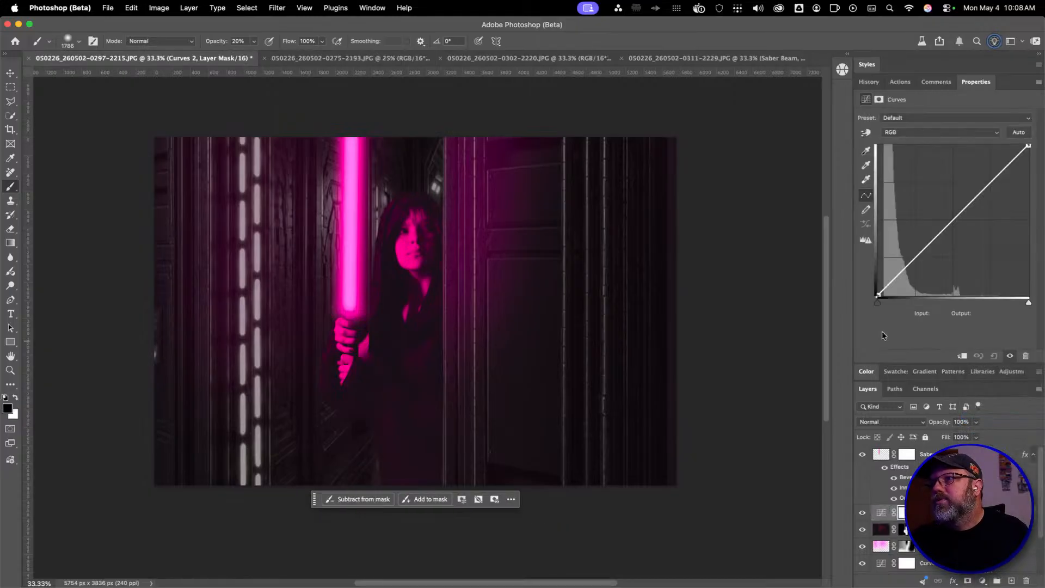
left_click(903, 269)
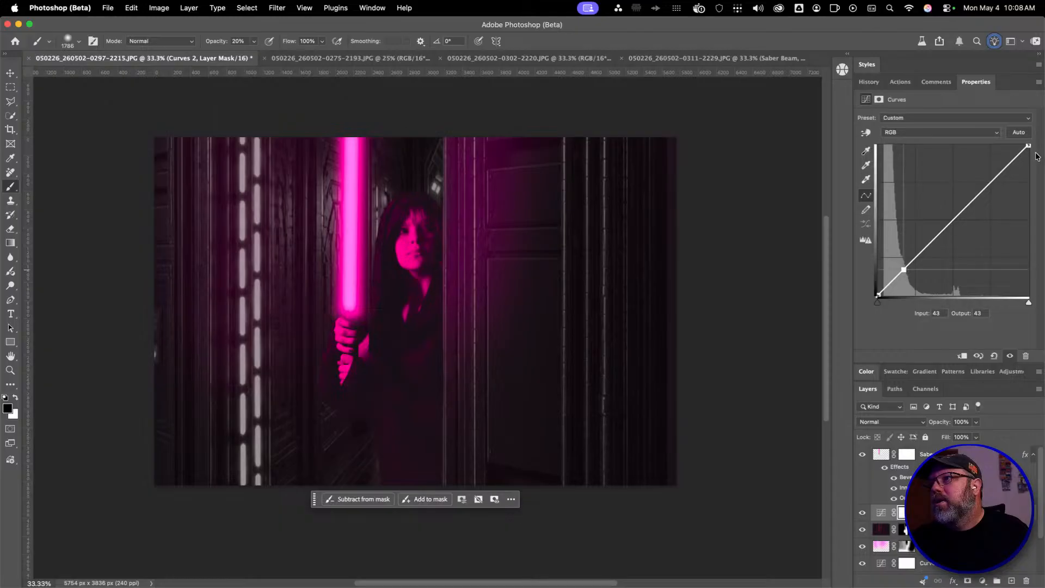
left_click(961, 213)
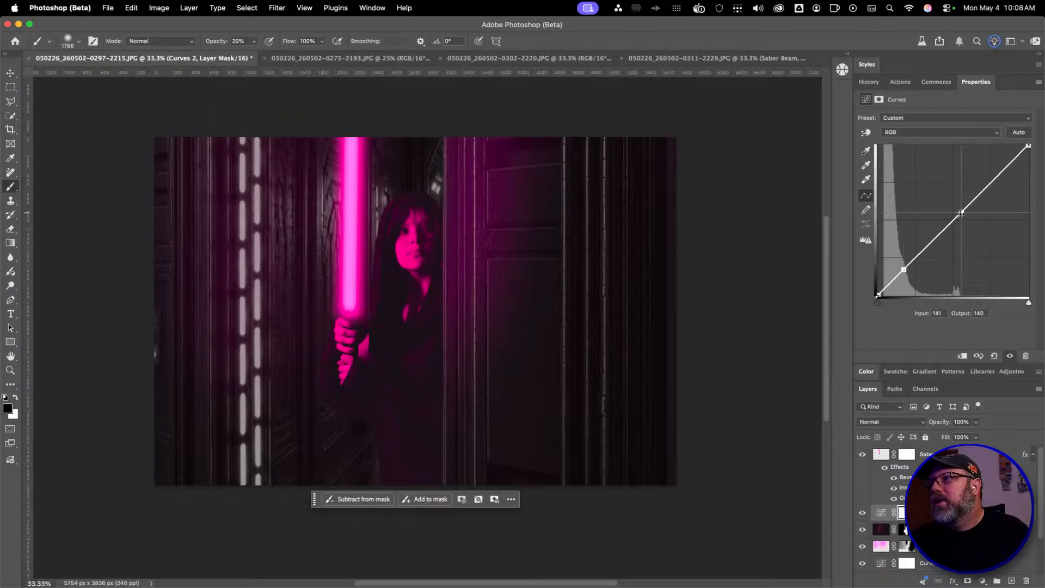
left_click_drag(922, 252, 918, 247)
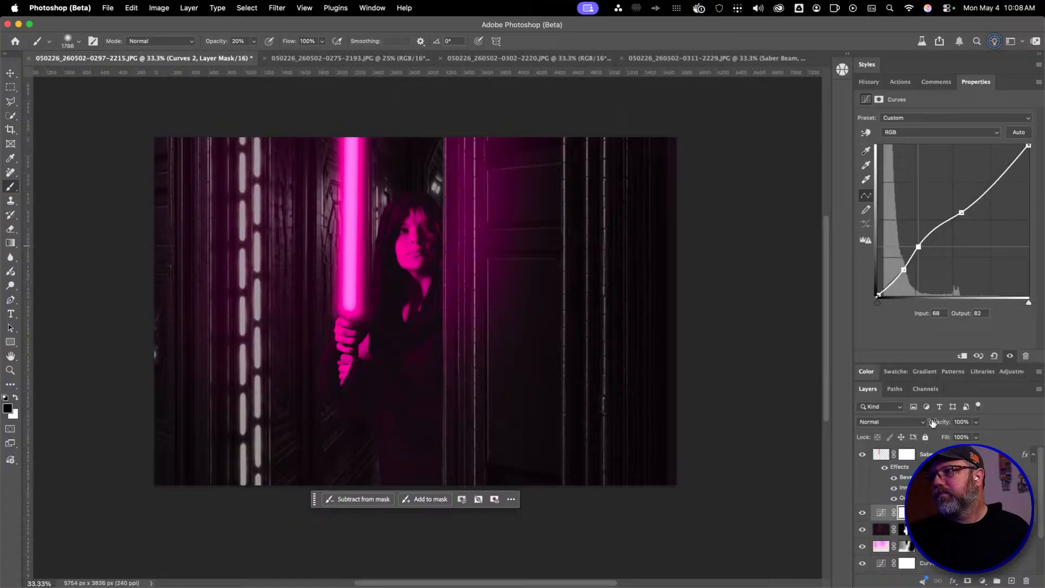
Lift the black point of the woman's Curves to output 4 and move the middle point to input 81/output 108
left_click(877, 294)
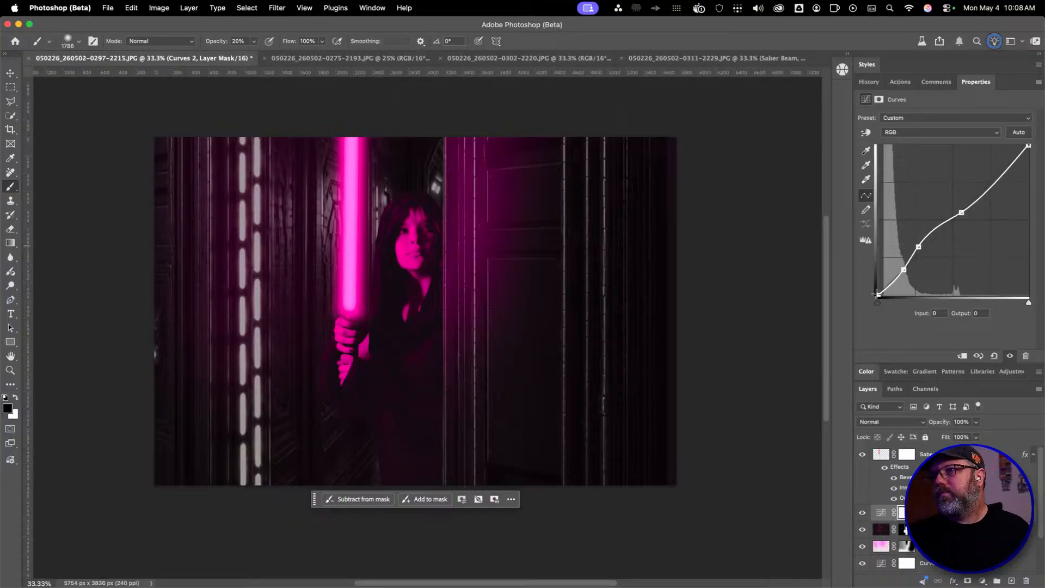
key("Up")
key("Up")
key("Up")
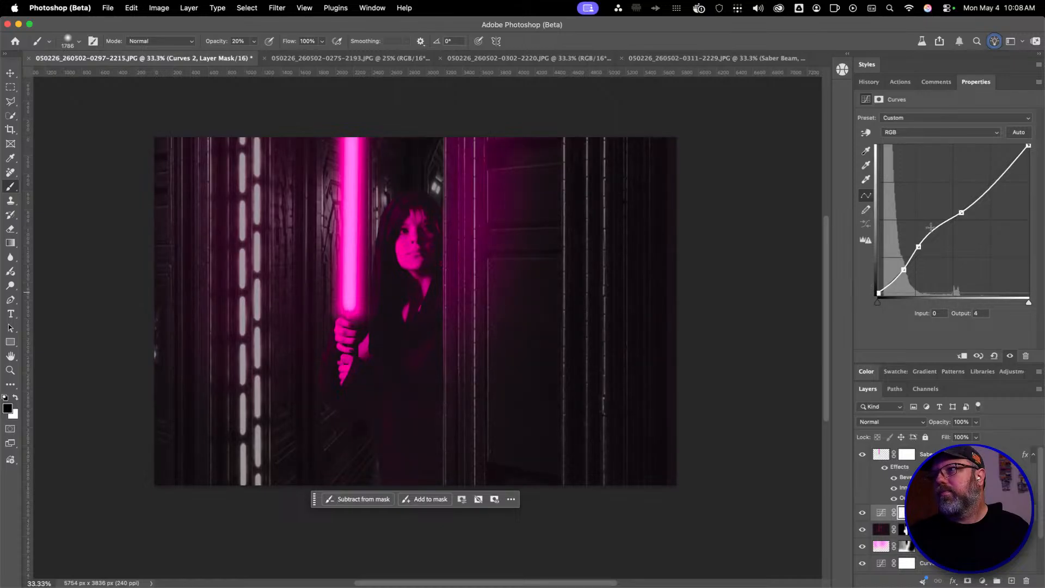
left_click_drag(920, 245, 927, 230)
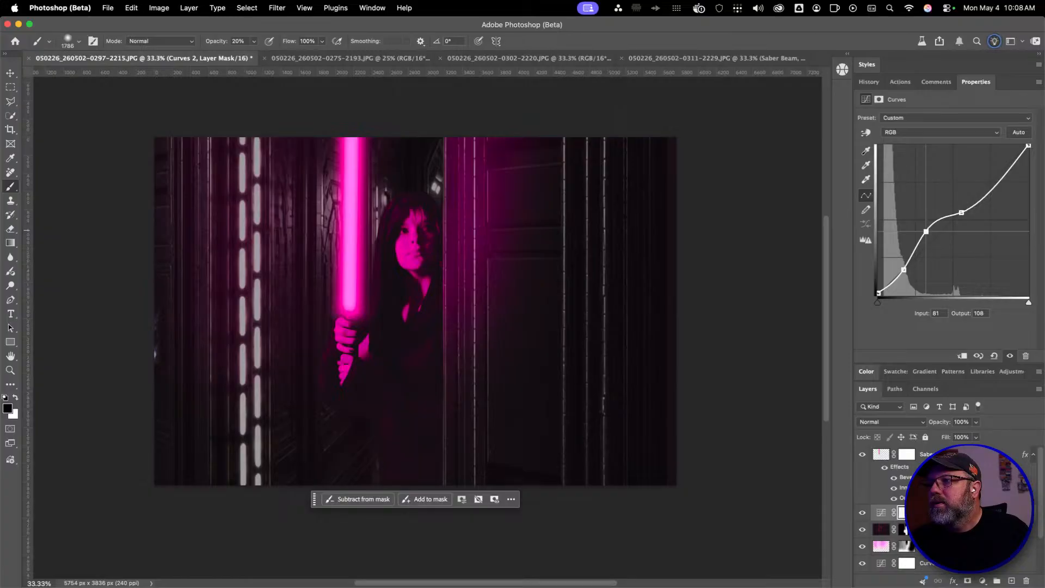
Clip the Curves adjustment to the woman's layer, with black point output 0 and points at input 42/output 45 and 89/108
left_click(942, 521, "alt")
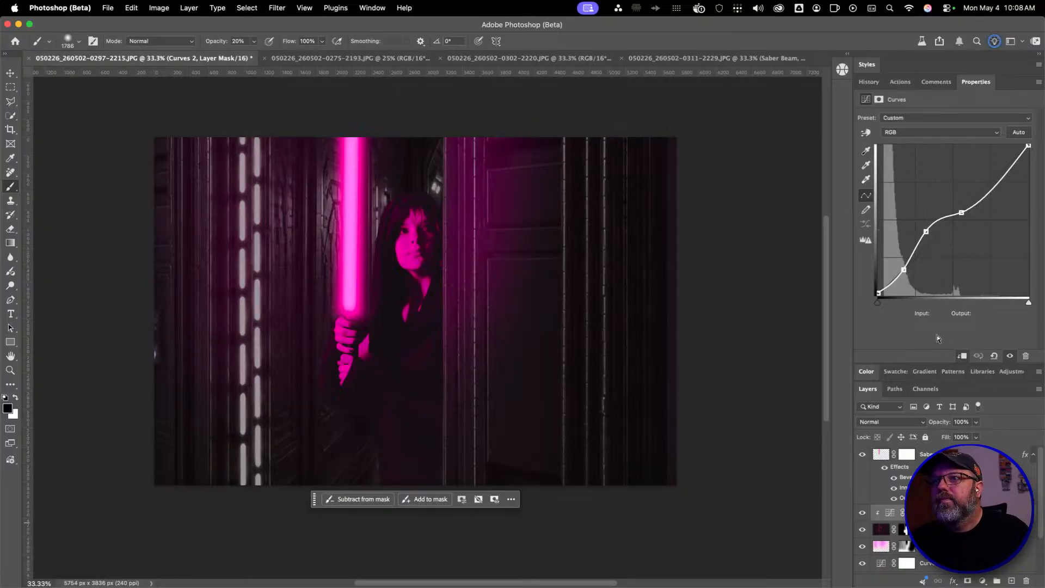
left_click_drag(926, 232, 923, 231)
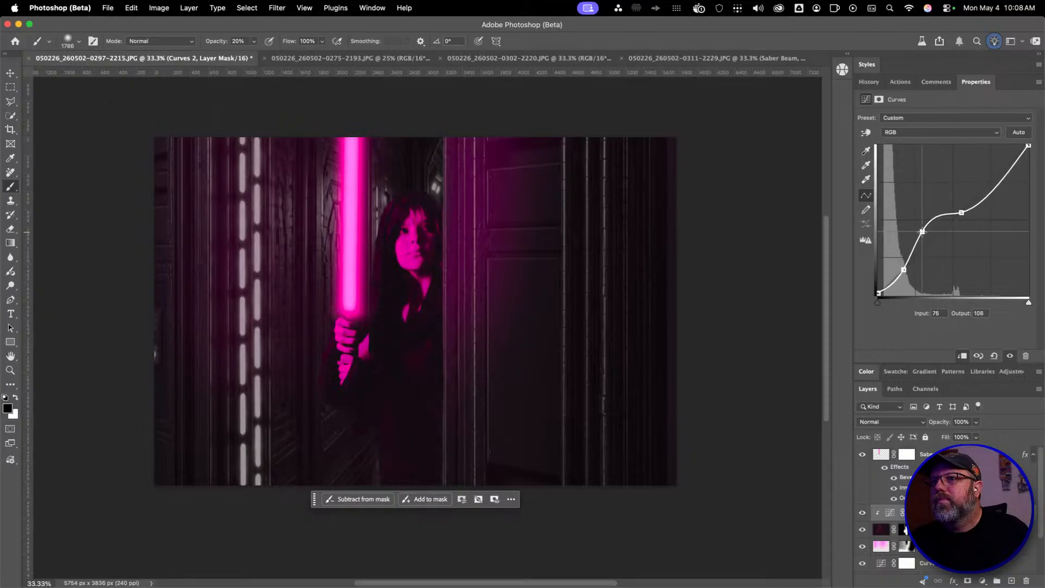
left_click(877, 294)
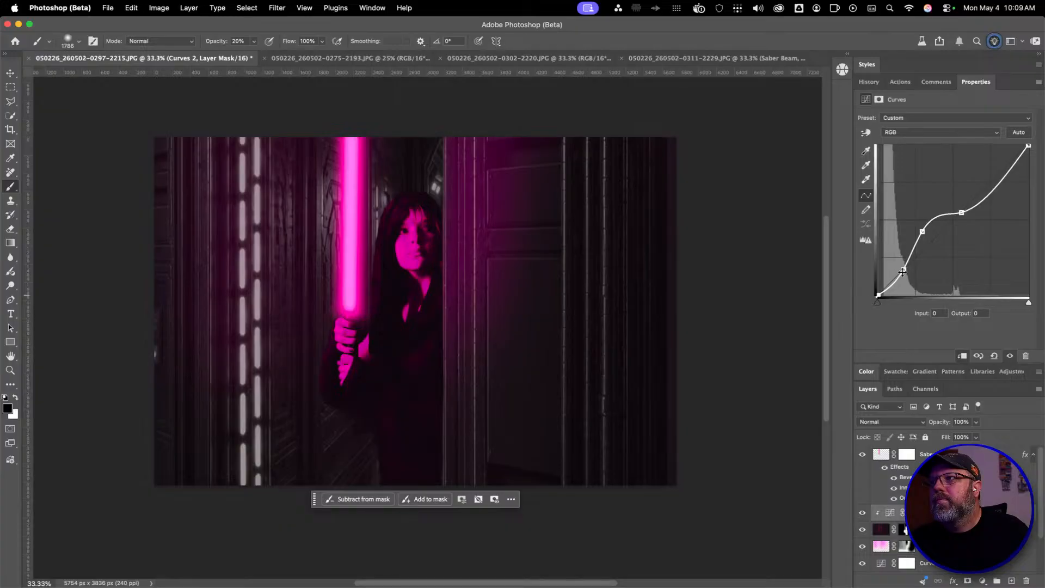
left_click_drag(904, 269, 902, 268)
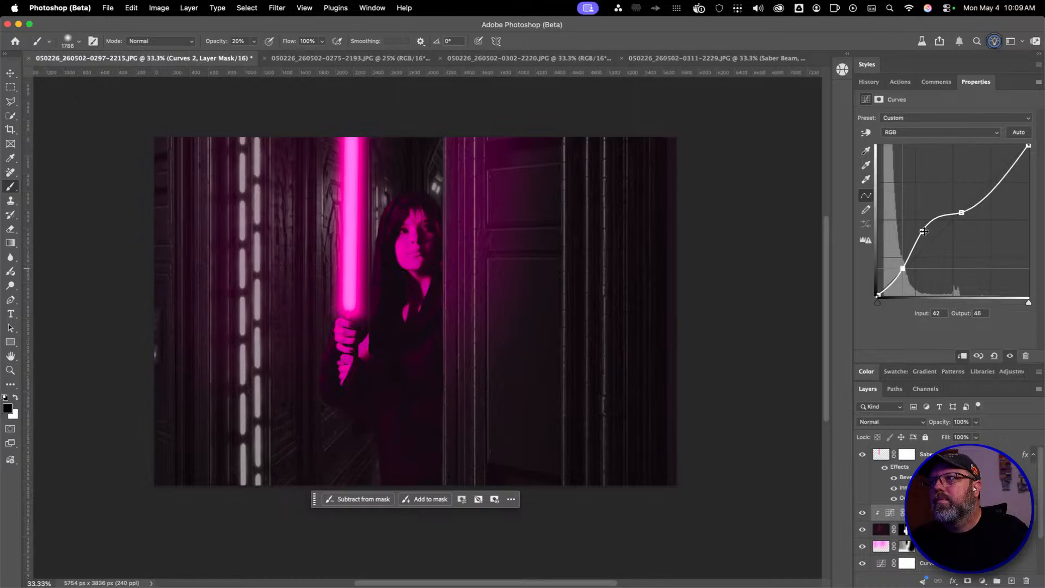
mouse_move(924, 231)
left_mouse_down()
mouse_move(932, 240)
mouse_move(932, 231)
left_mouse_up()
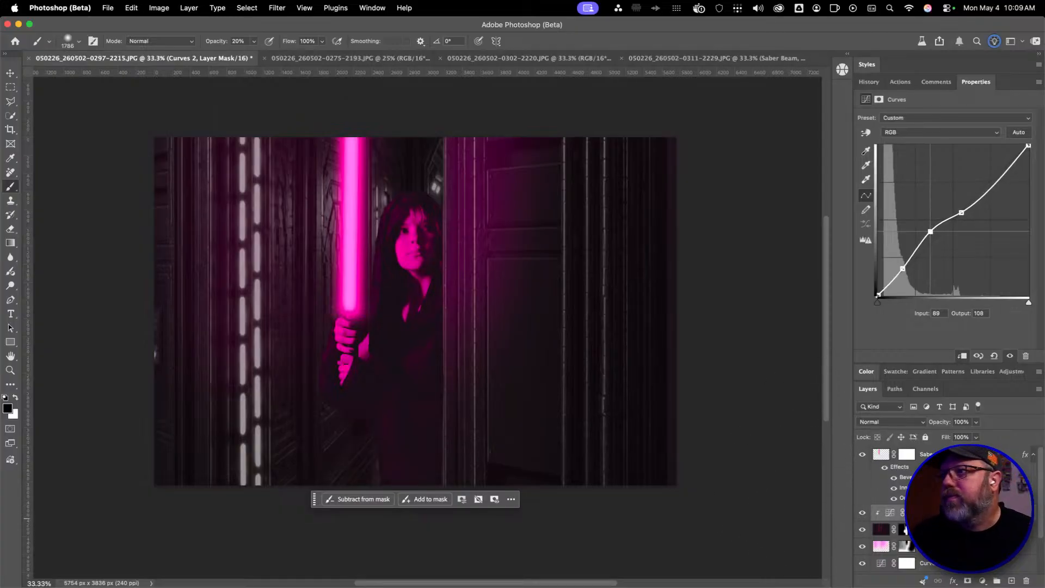
Look over the layer stack and toggle the Saber Beam layer's visibility to compare the image with and without it
left_click(890, 511)
scroll(890, 510, "down", 2)
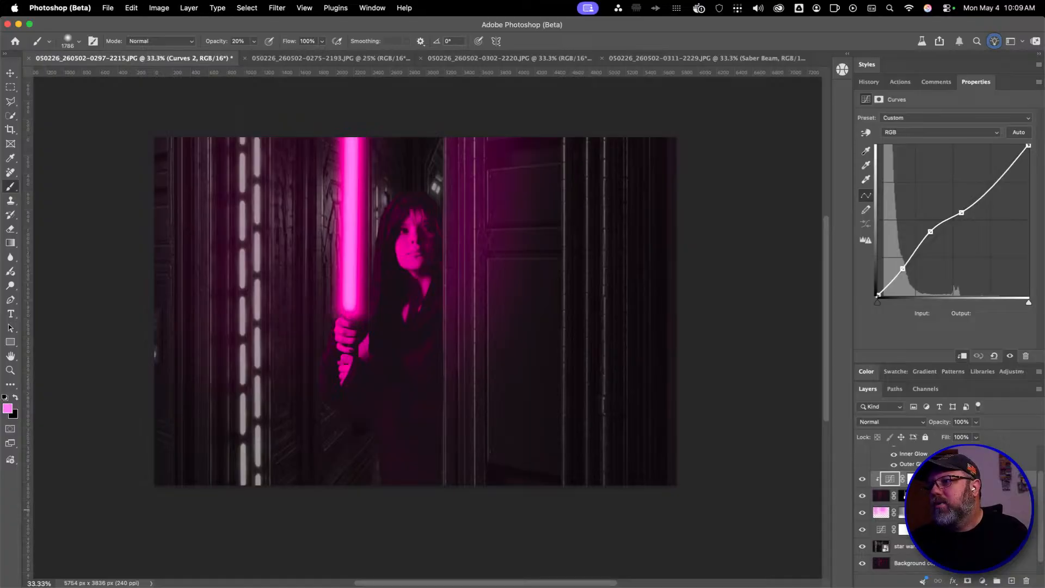
scroll(892, 507, "up", 2)
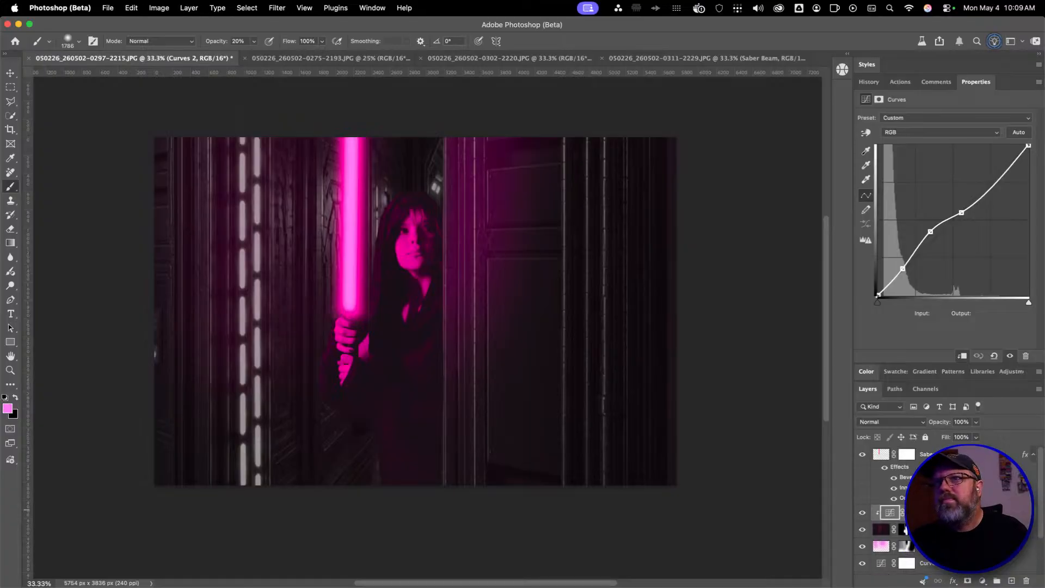
left_click(880, 454)
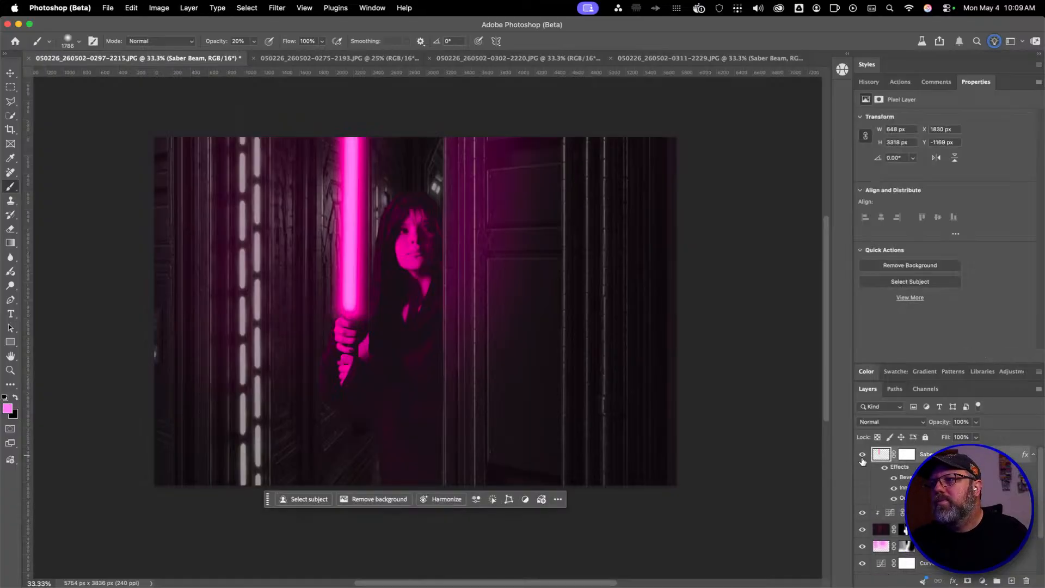
left_click(862, 457)
left_click(862, 456)
left_click(864, 456)
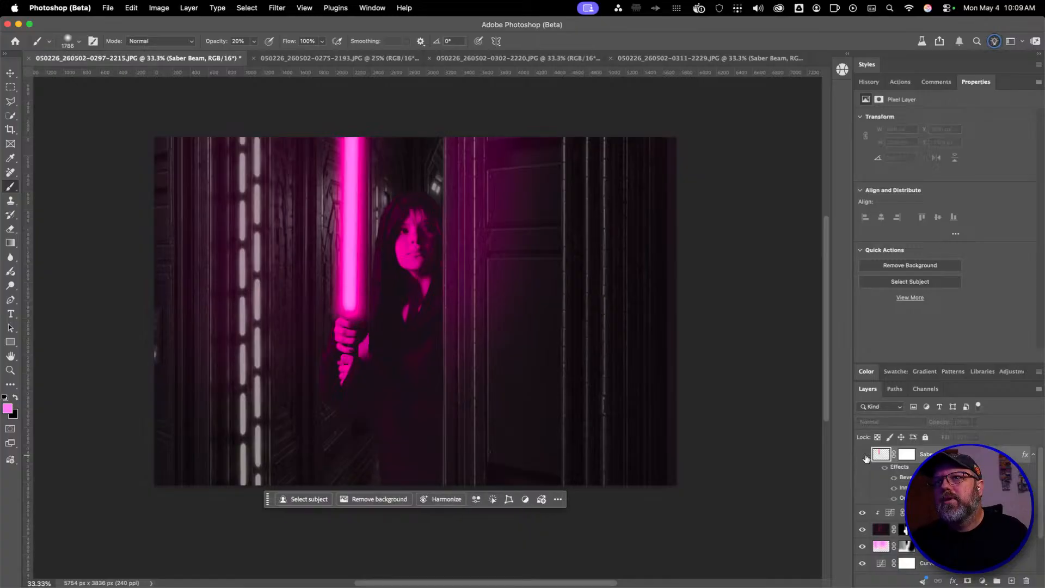
left_click(862, 456)
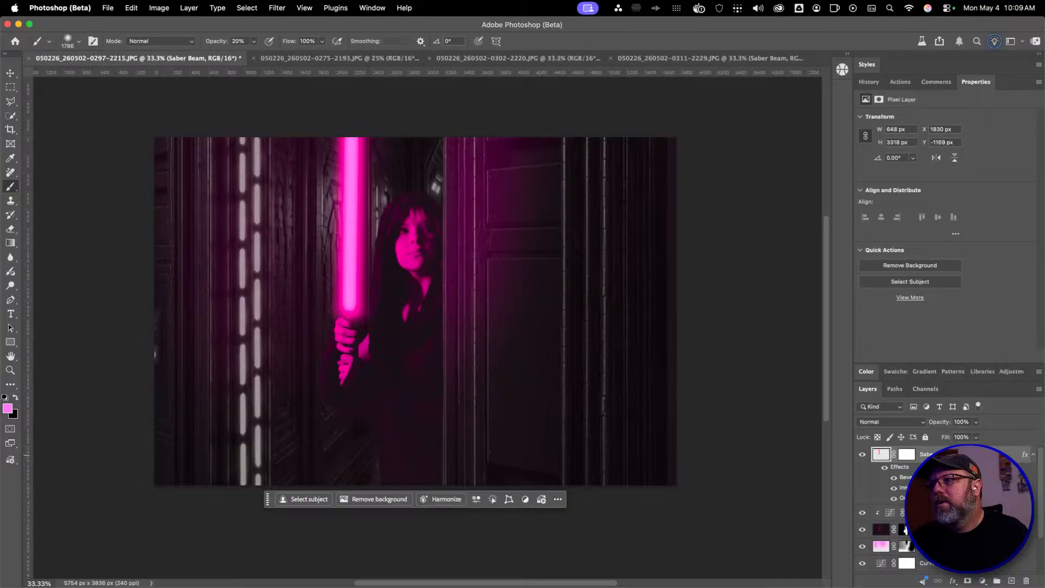
Try darkening the area around her hands and the lower wall with black at 20% opacity on a new layer clipped above her
scroll(898, 512, "down", 2)
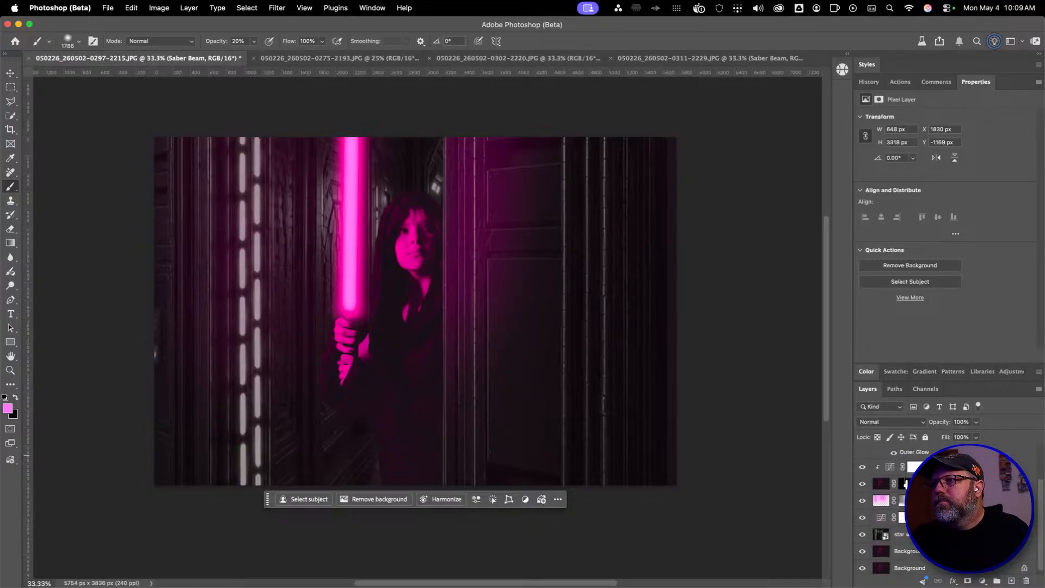
left_click(942, 484)
left_click(1011, 581)
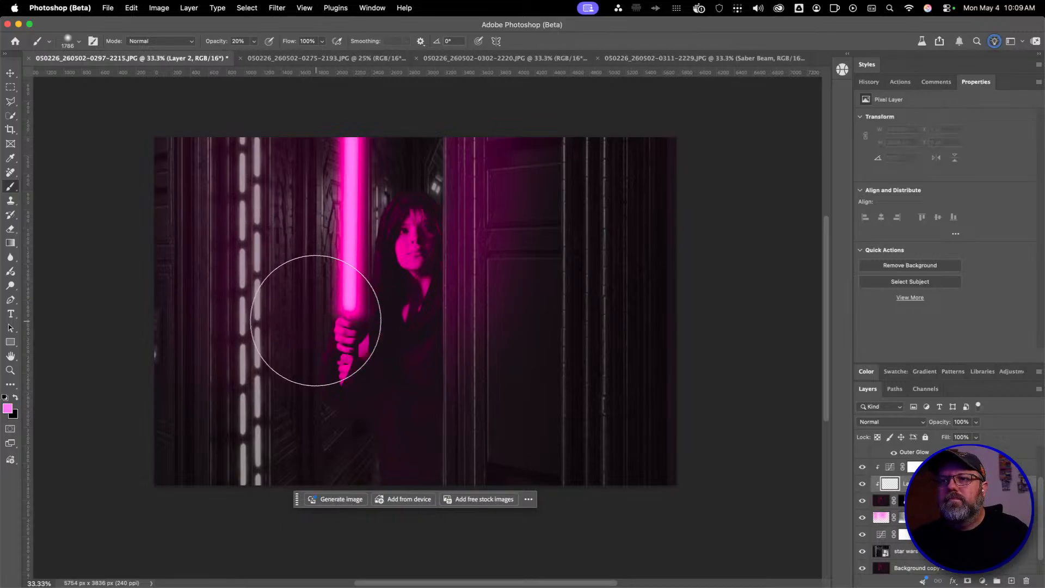
key("x")
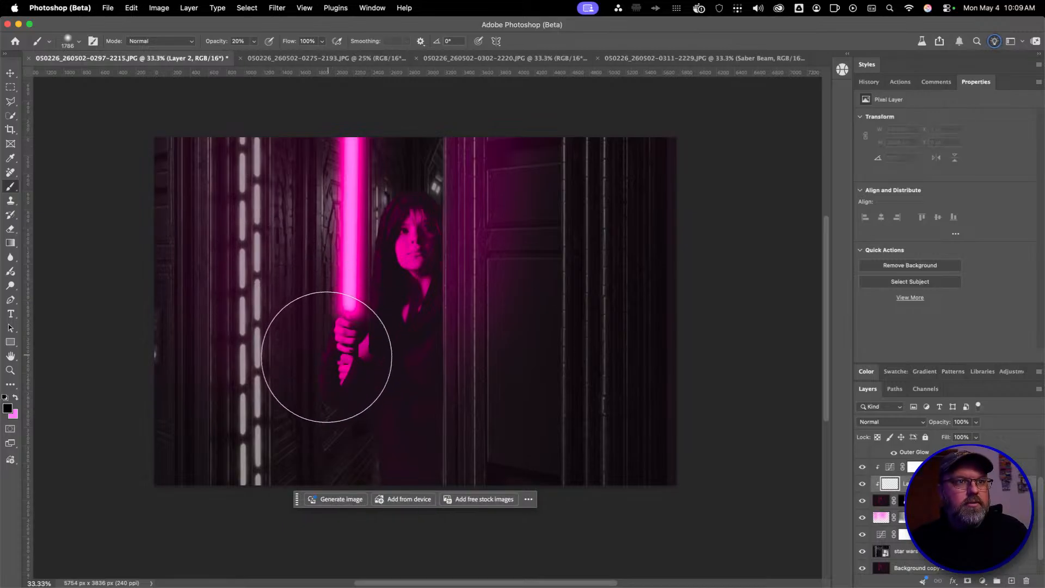
left_click_drag(264, 415, 369, 399)
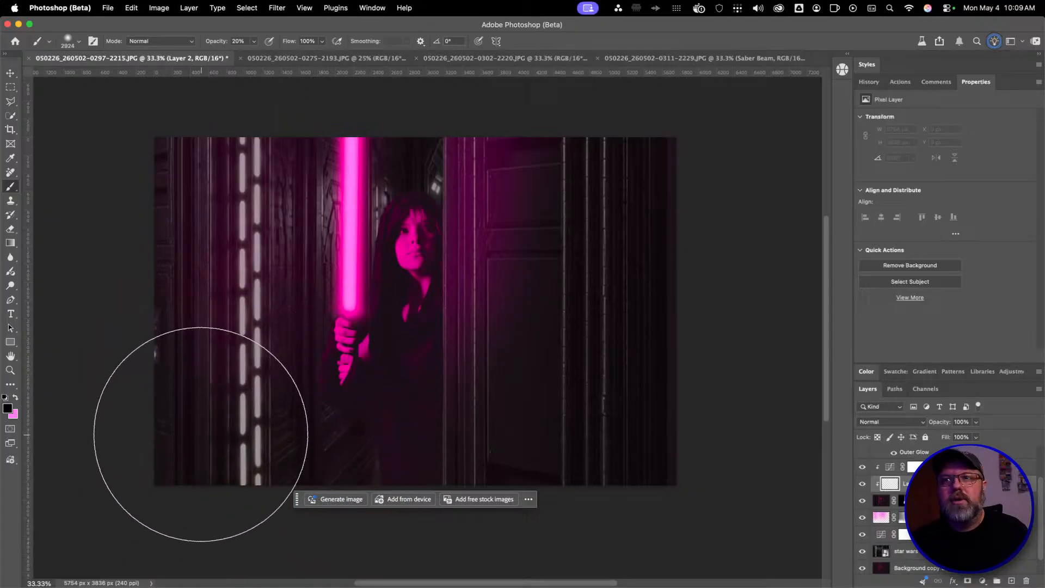
left_click(186, 432)
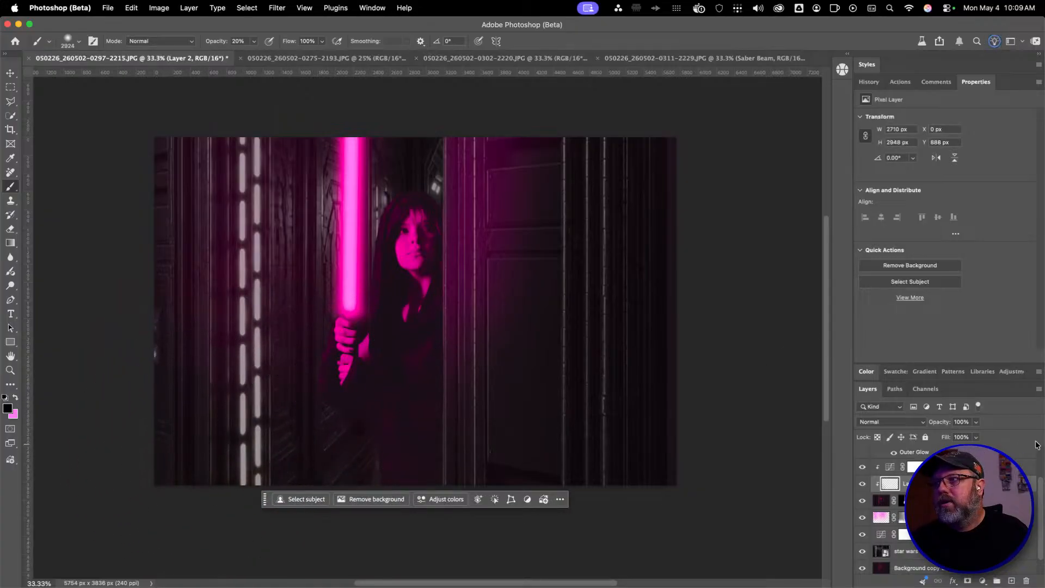
key("super+z")
key("super+z")
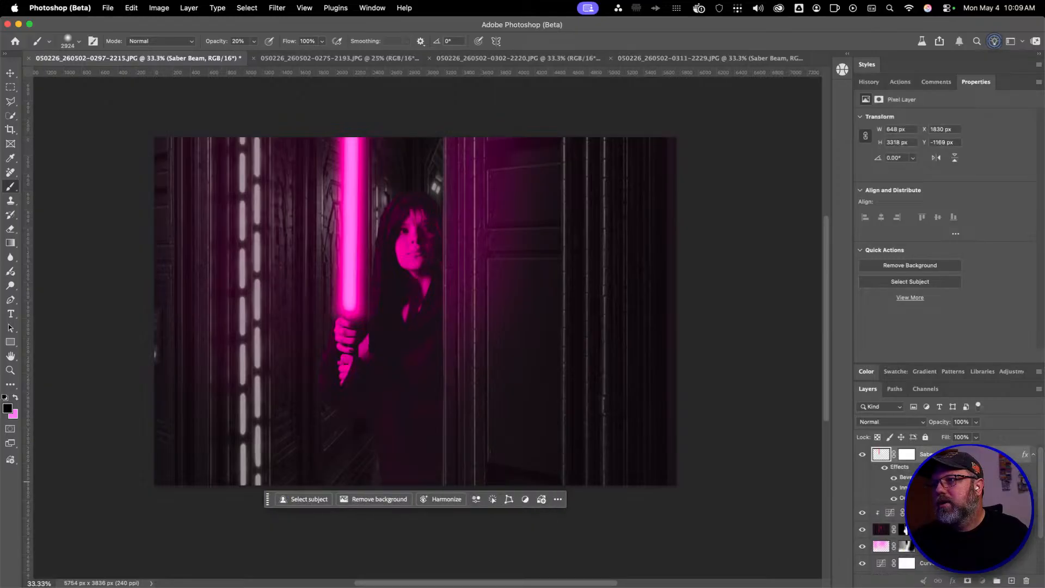
Paint a soft black vignette around the image edges on a new top layer, using a 2924 px brush at 20% opacity, and add a layer mask
left_click(947, 514)
left_click(1012, 580)
left_click(143, 474)
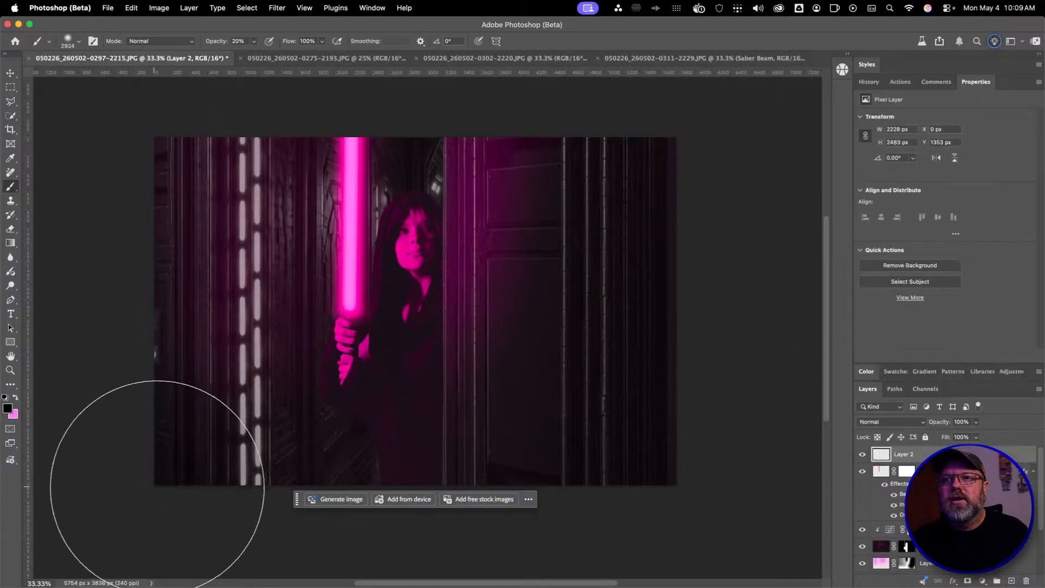
left_click(171, 488)
left_click(214, 496)
left_click(334, 521)
left_click_drag(360, 524, 536, 546)
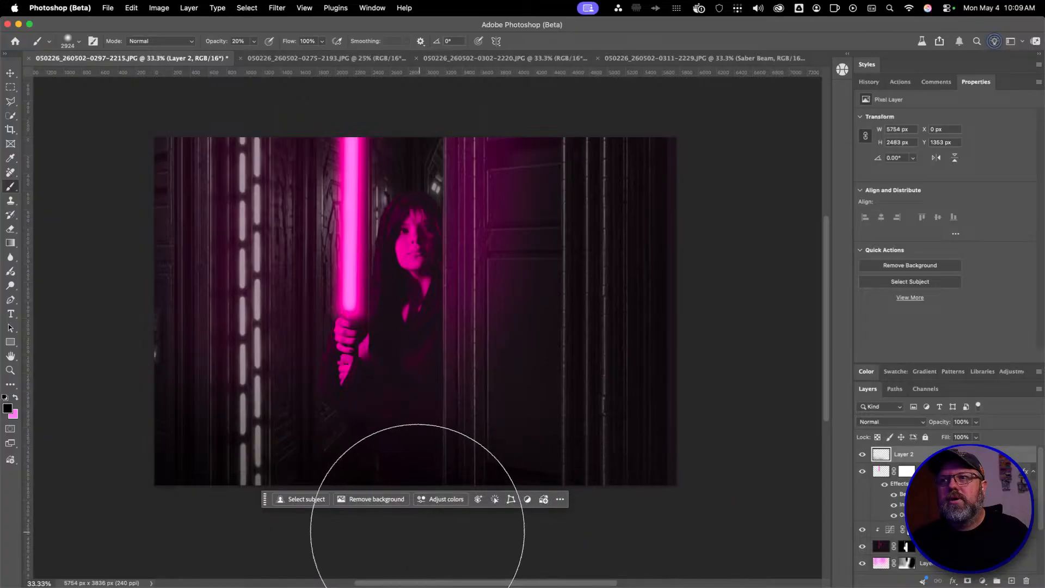
mouse_move(113, 479)
left_mouse_down()
mouse_move(67, 248)
mouse_move(81, 139)
mouse_move(87, 148)
left_mouse_up()
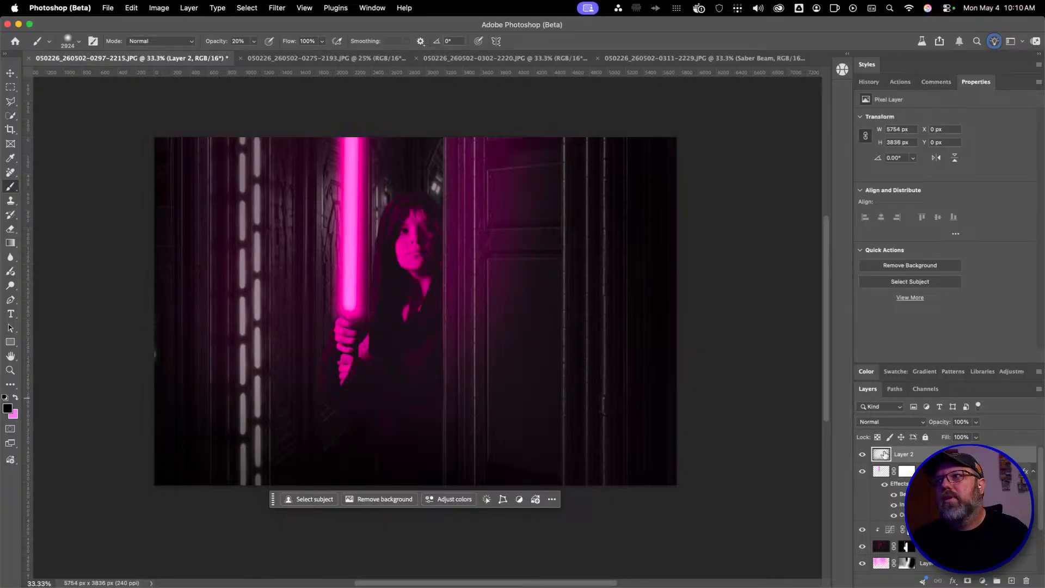
left_click(964, 581)
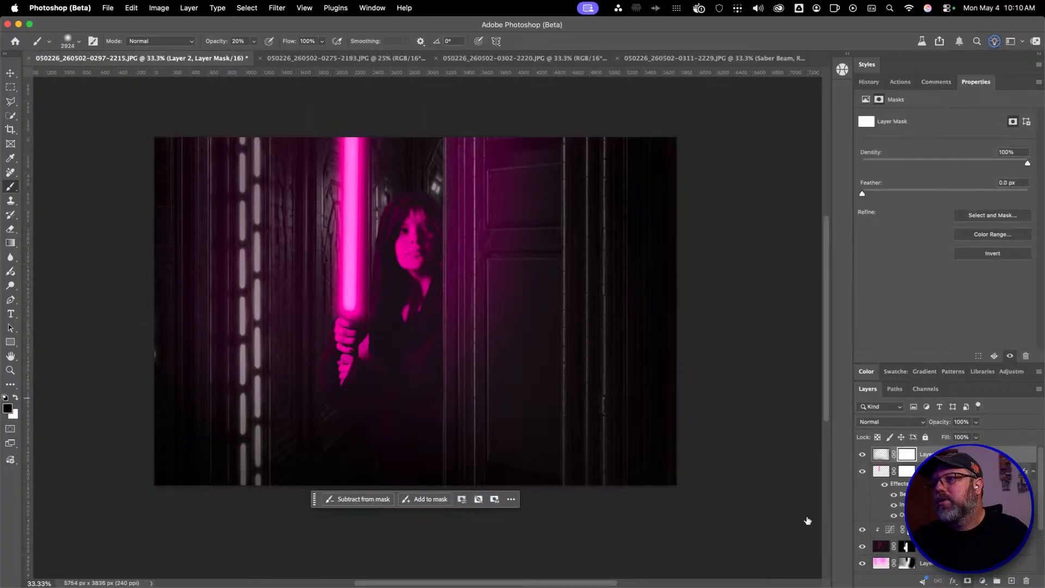
Try brushing white at 100% opacity on the vignette layer's mask over the door's light strip, and reselect the layer's pixels
key("x")
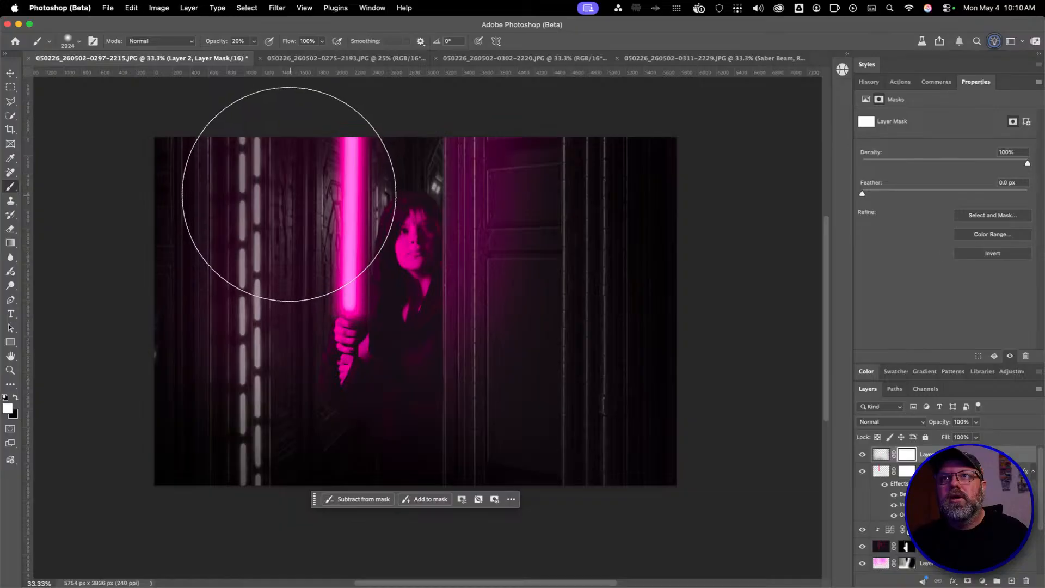
left_click_drag(245, 174, 134, 168)
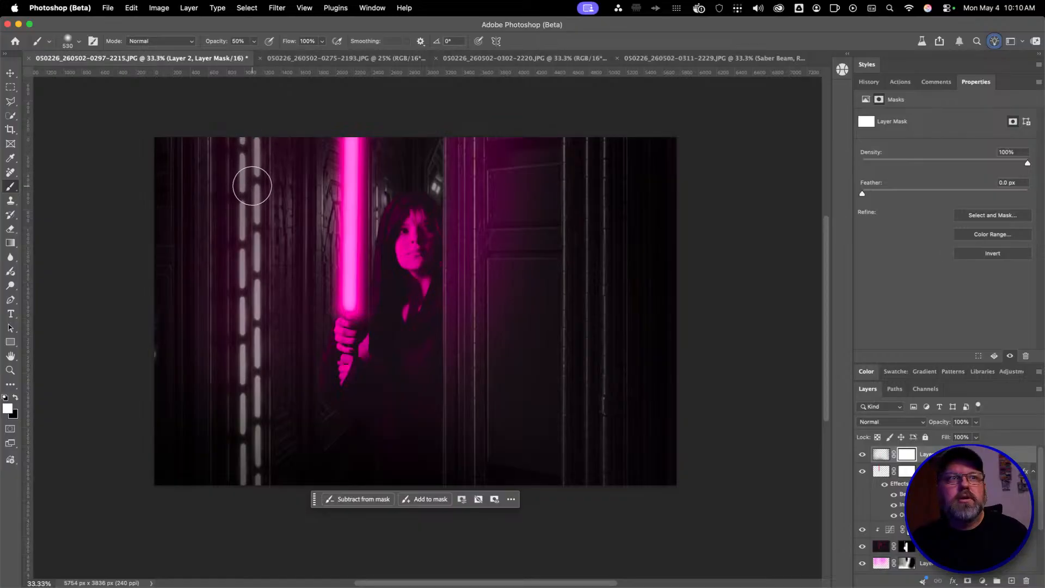
key("0")
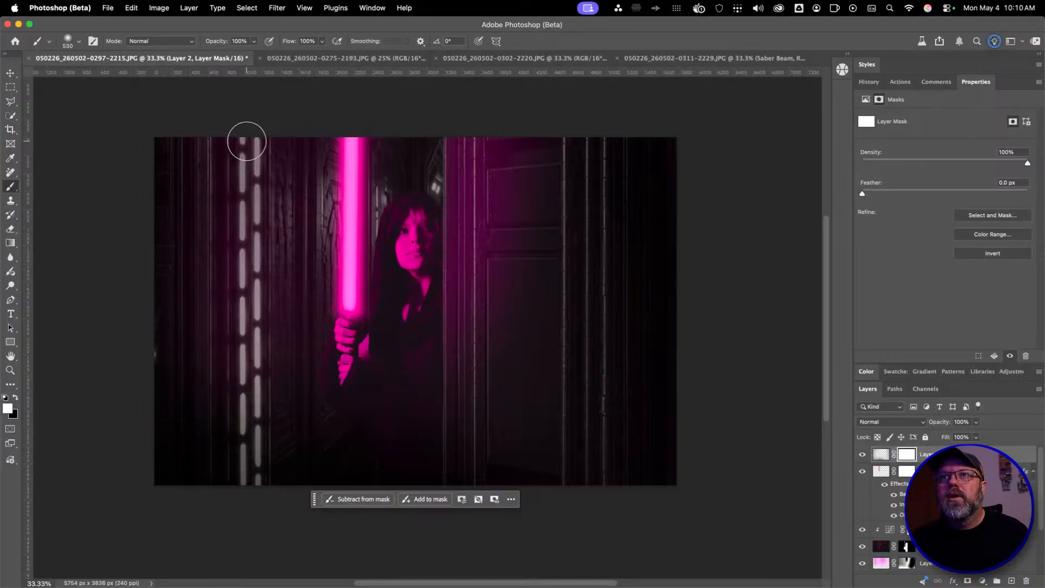
mouse_move(248, 148)
left_mouse_down()
mouse_move(259, 133)
mouse_move(250, 131)
left_mouse_up()
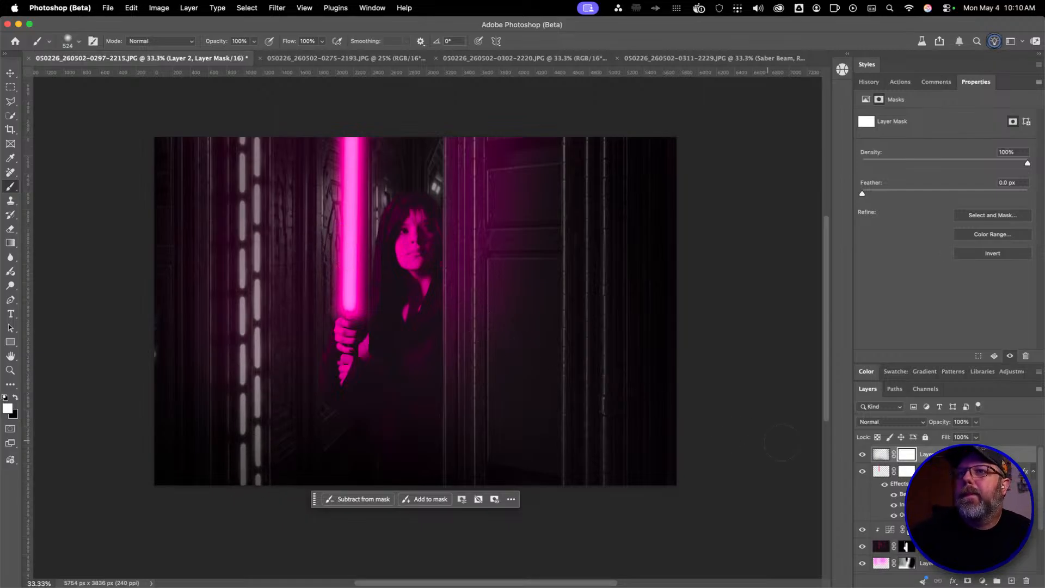
left_click(881, 454)
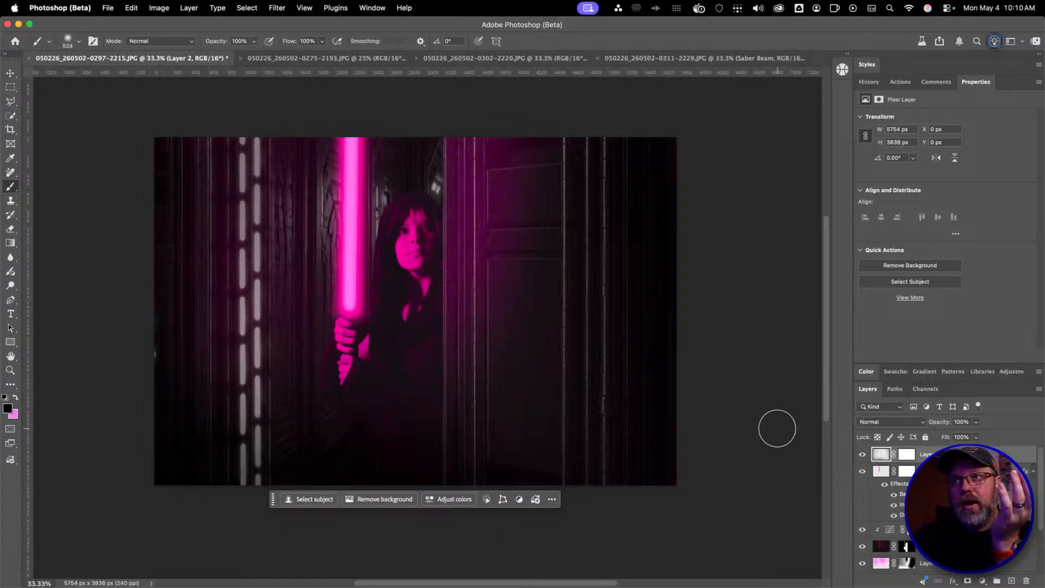
Toggle the Star Wars door background layer's visibility to compare the portrait with and without it
scroll(885, 533, "down", 3)
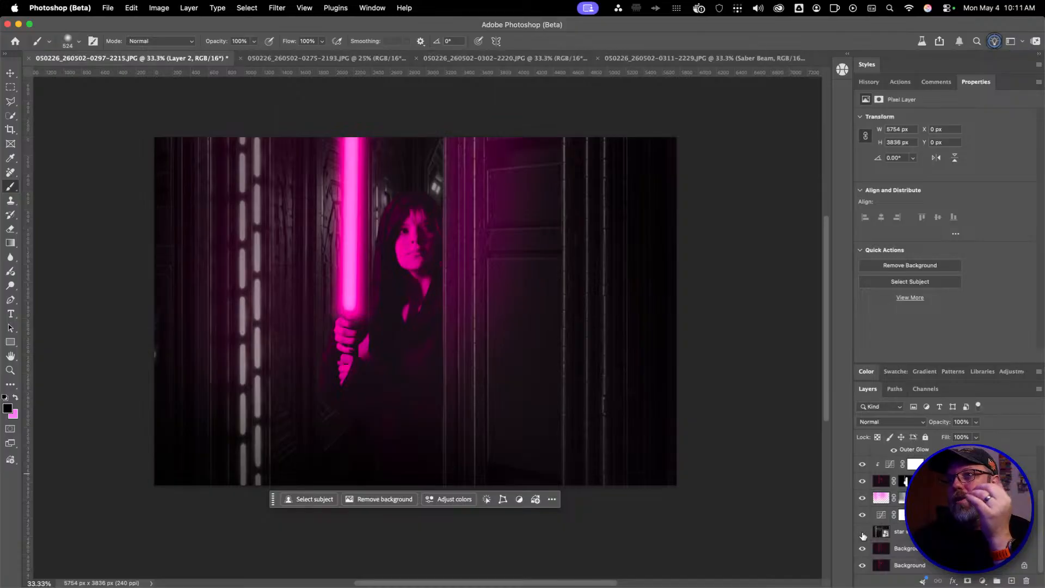
left_click(863, 532)
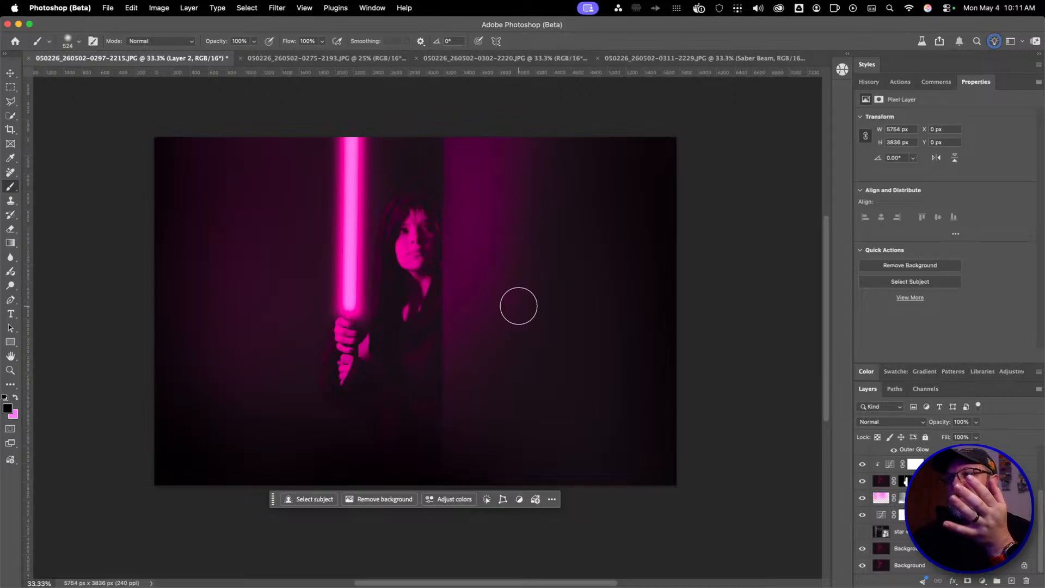
left_click(862, 532)
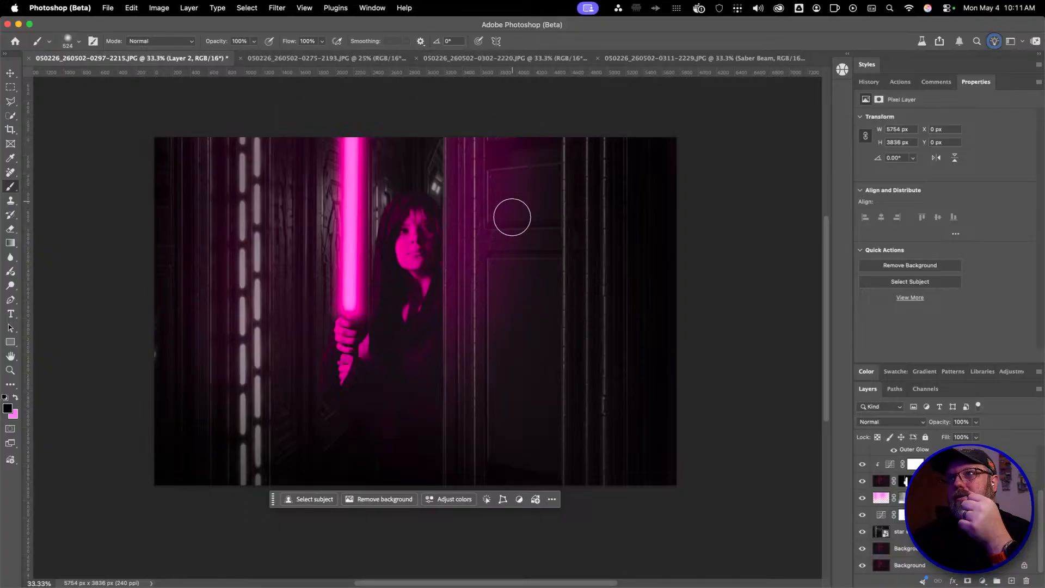
left_click(863, 533)
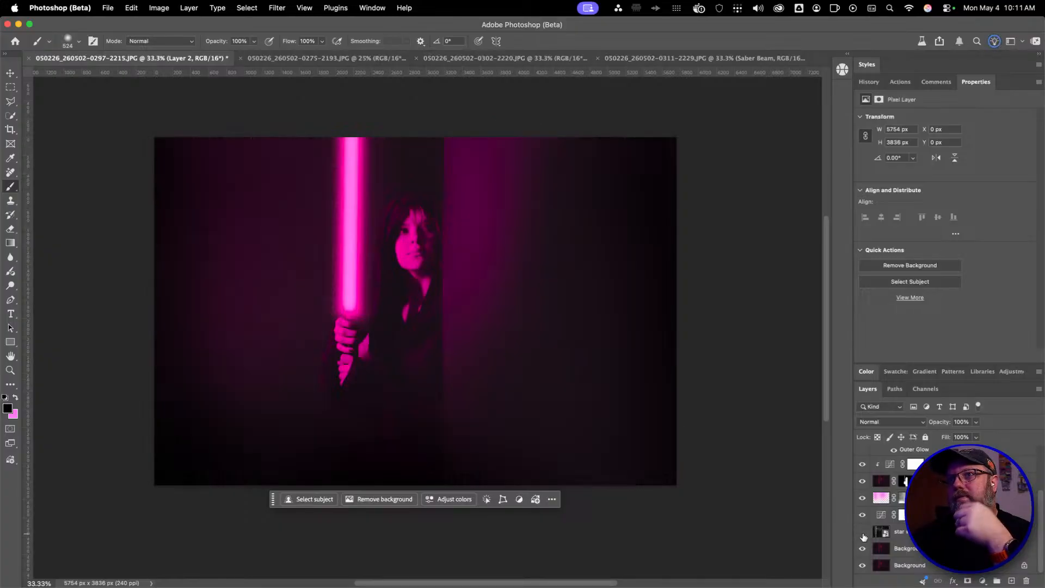
left_click(863, 534)
left_click(862, 533)
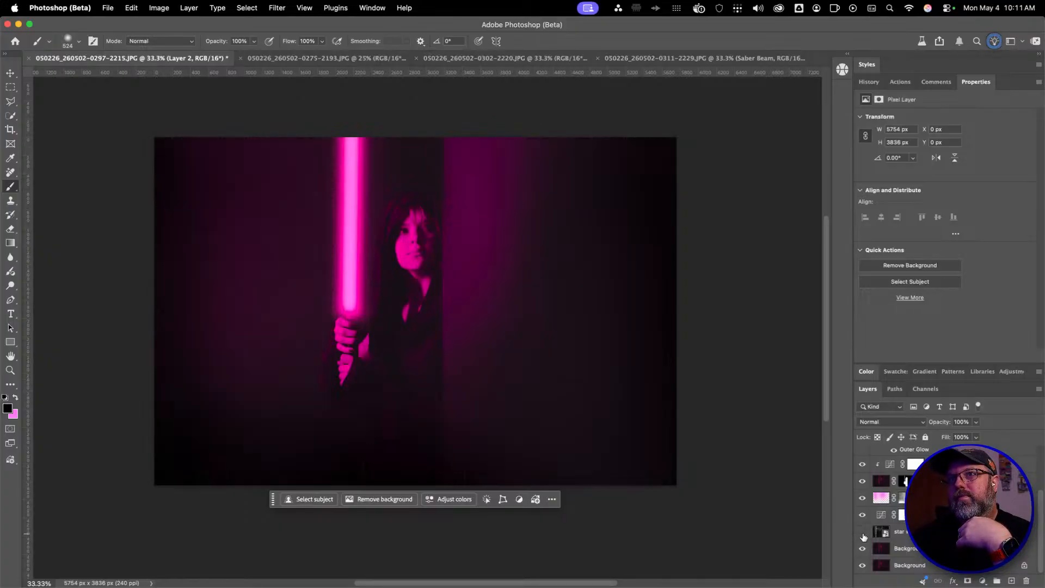
left_click(862, 533)
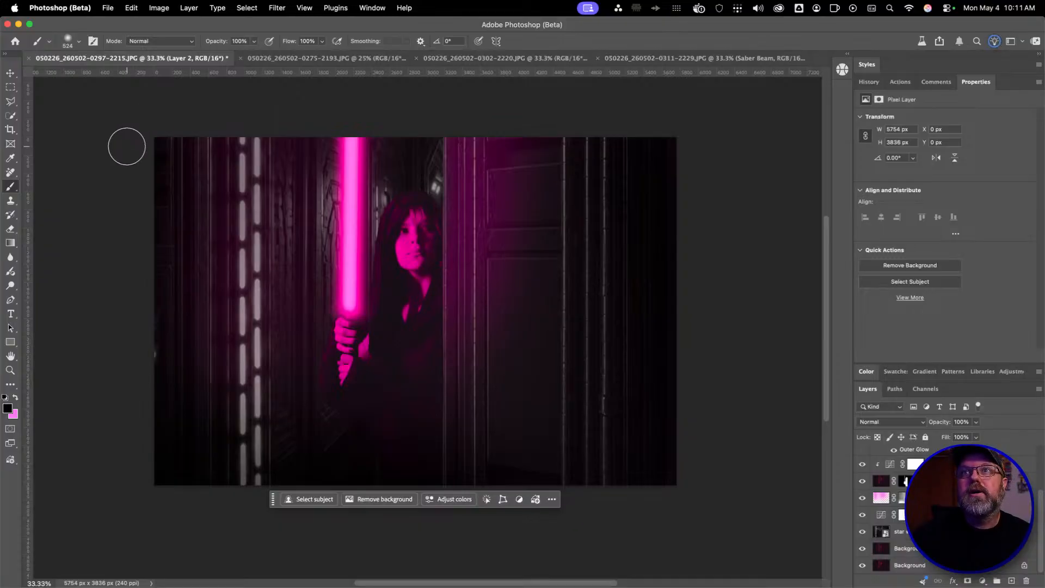
key("super+w")
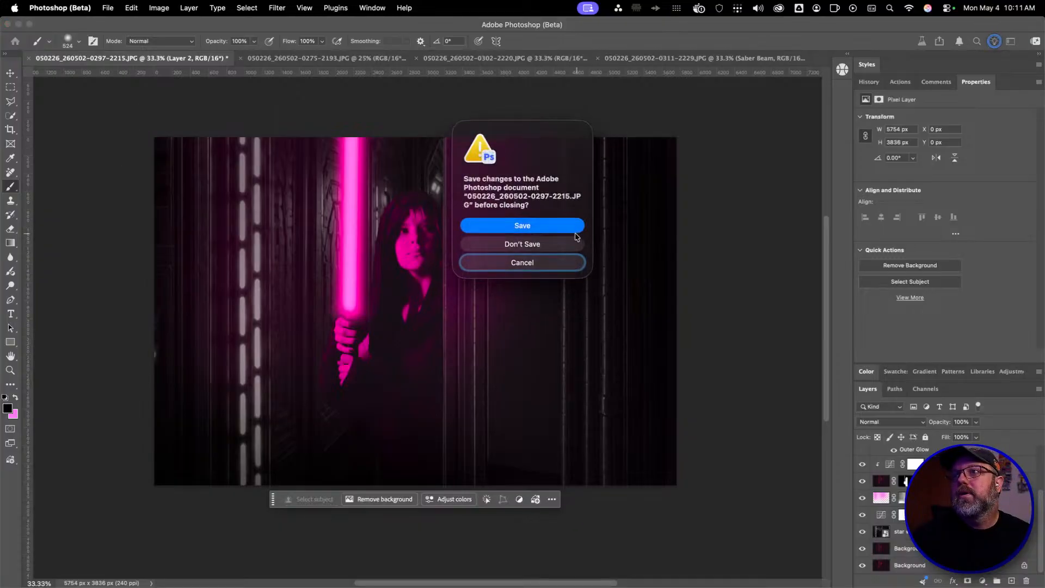
key("Return")
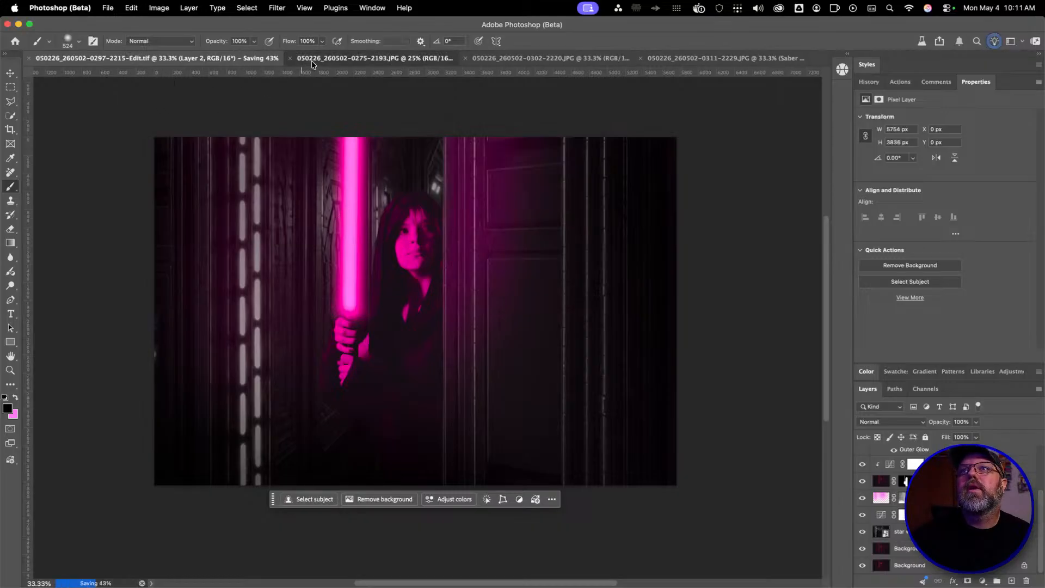
left_click(311, 60)
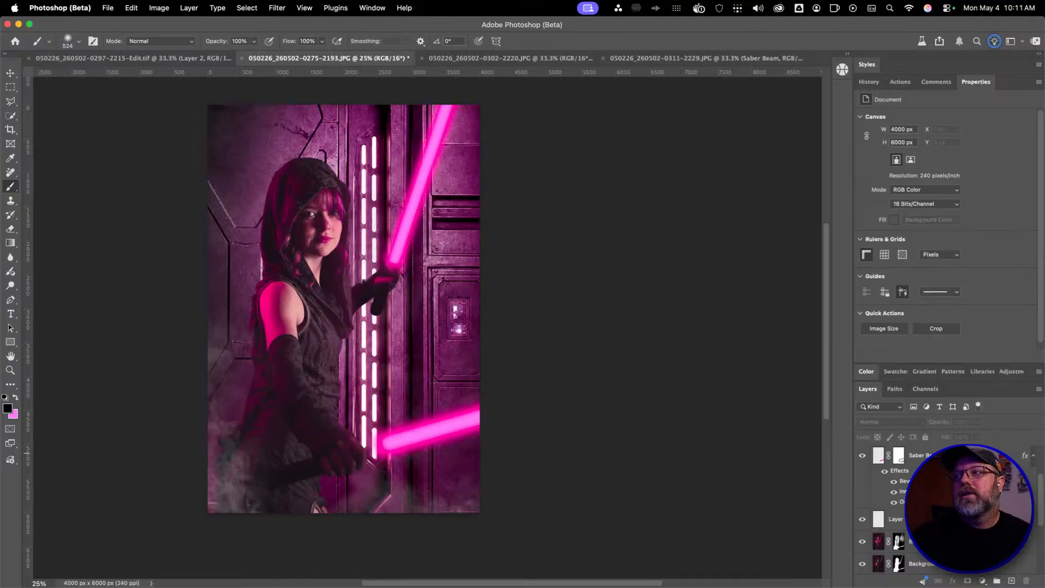
Toggle the two masked figure layers in the layer stack to examine what each one contributes
scroll(856, 498, "down", 2)
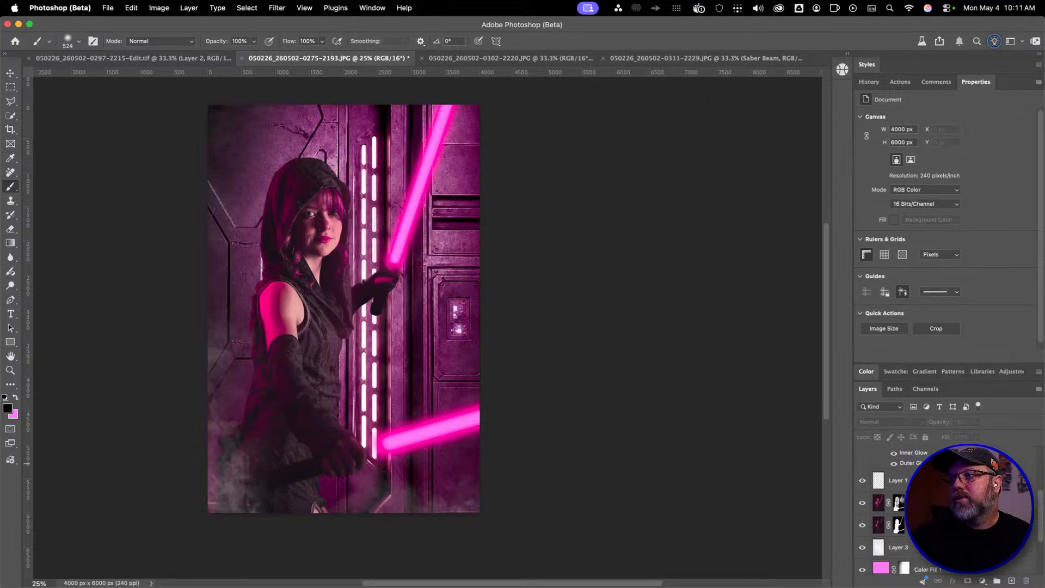
left_click(862, 502)
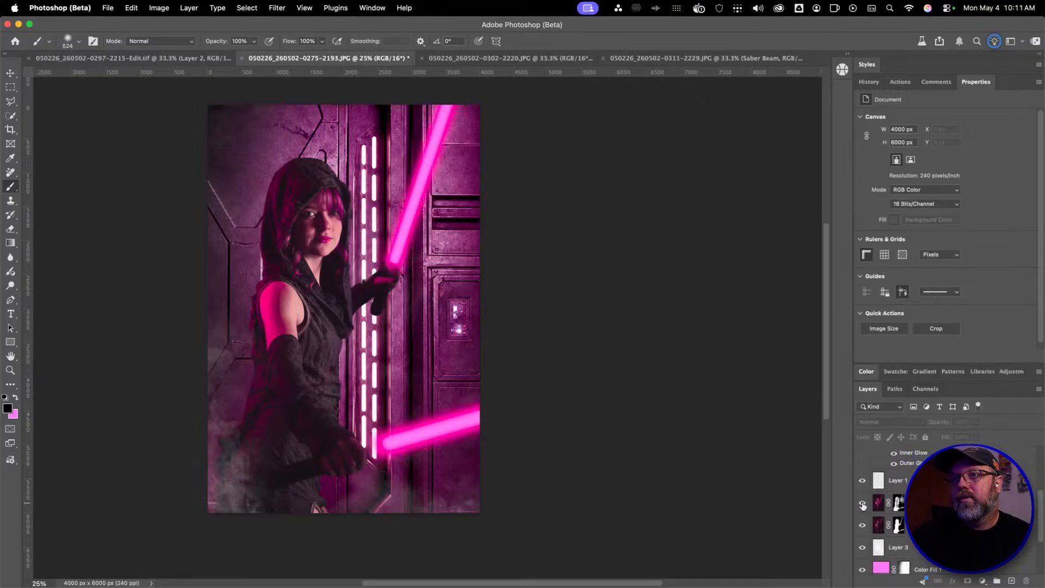
left_click(862, 503)
left_click(863, 526)
left_click(862, 526)
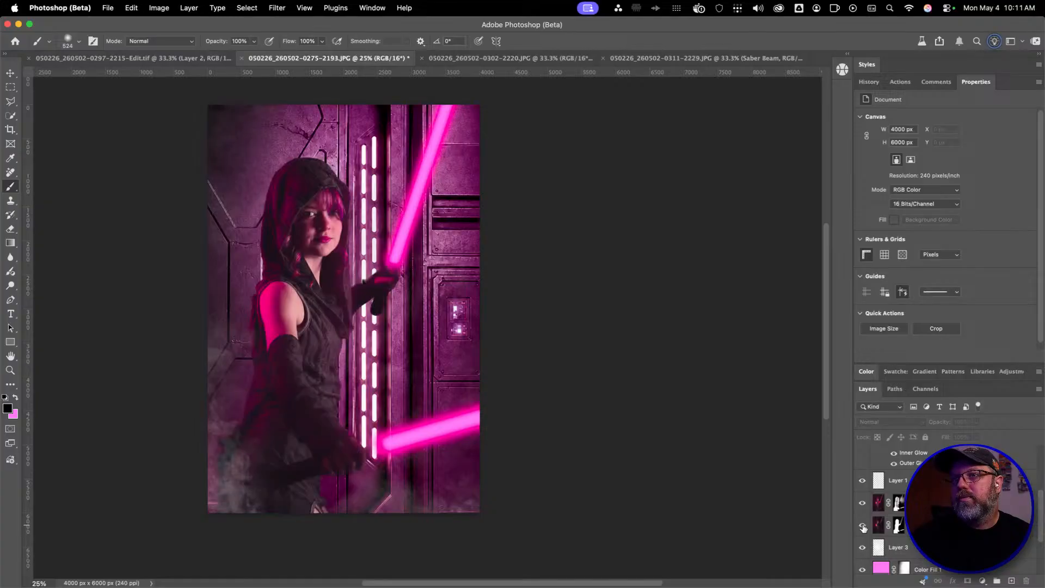
scroll(863, 527, "down", 3)
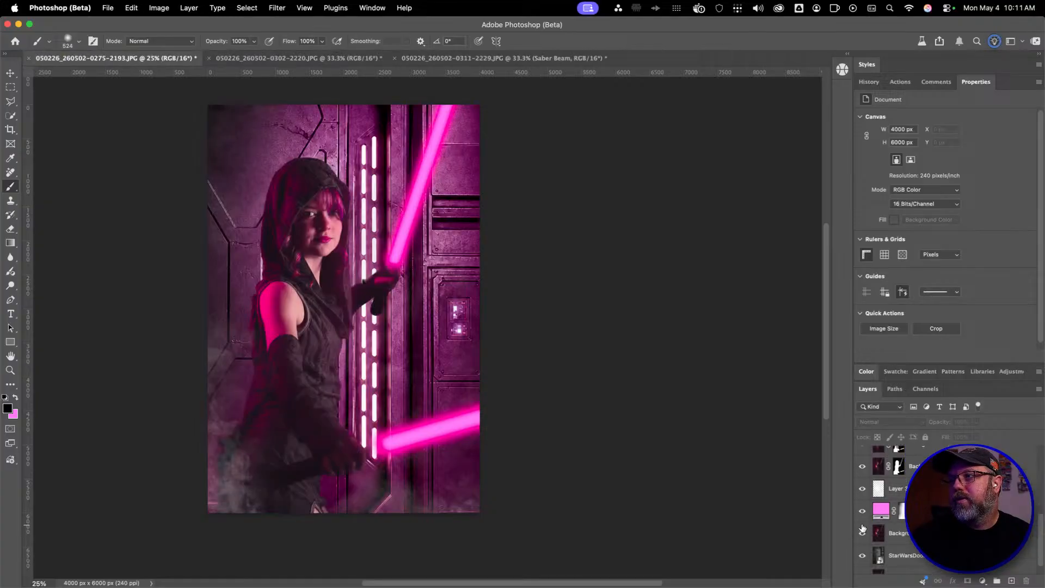
Try revealing the lower saber's hilt with a soft 283 px white brush on the Background copy 2 layer's mask
left_click(897, 461)
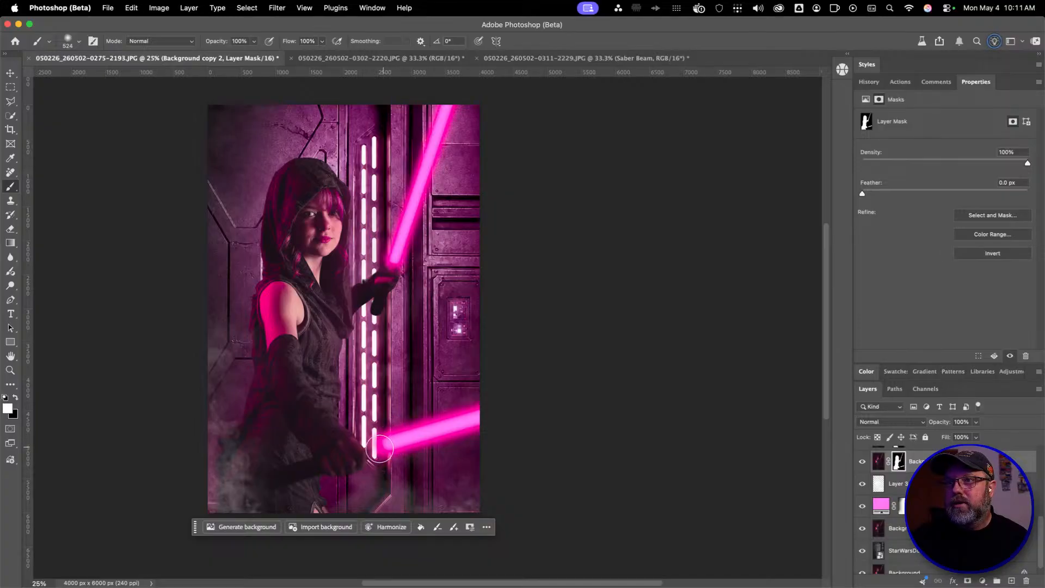
left_click_drag(372, 447, 357, 458)
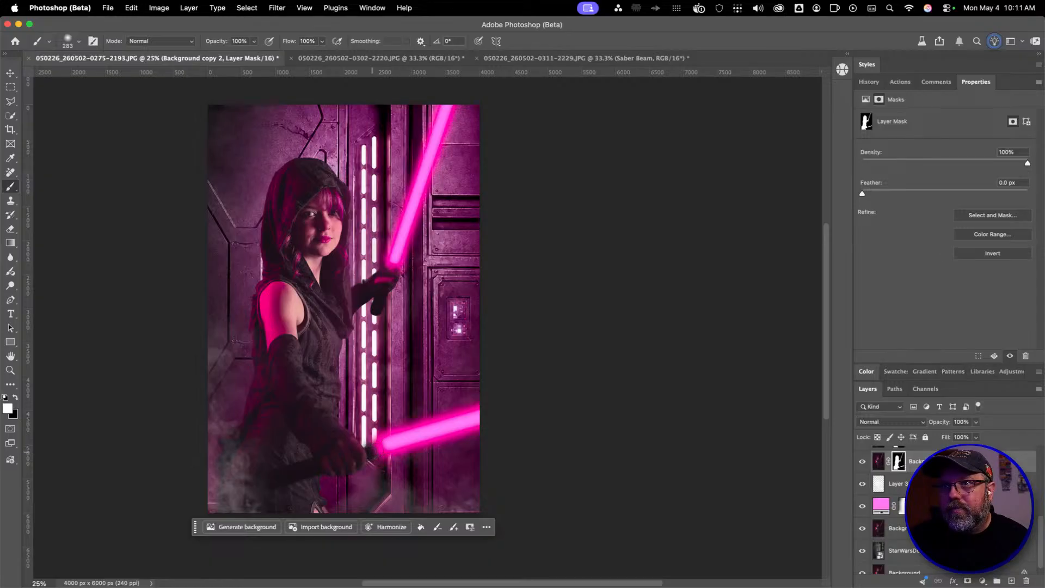
key("z")
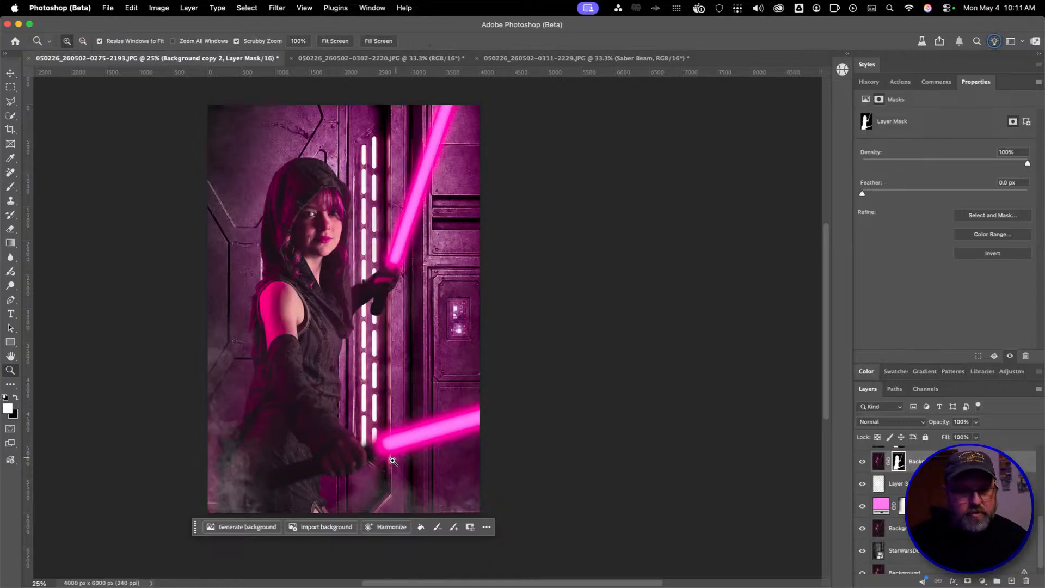
left_click(393, 459)
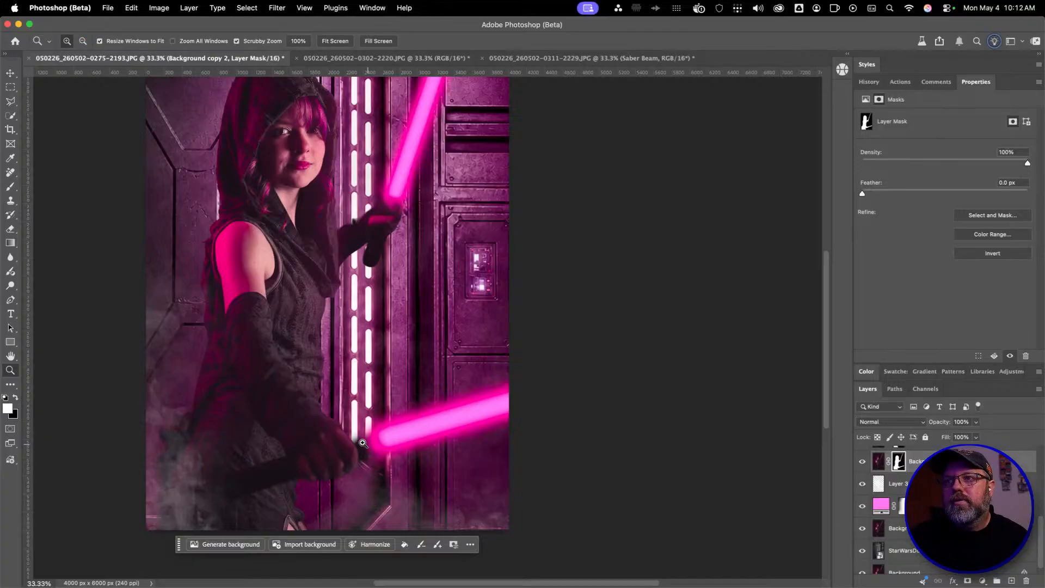
left_click(368, 453)
left_click(353, 448)
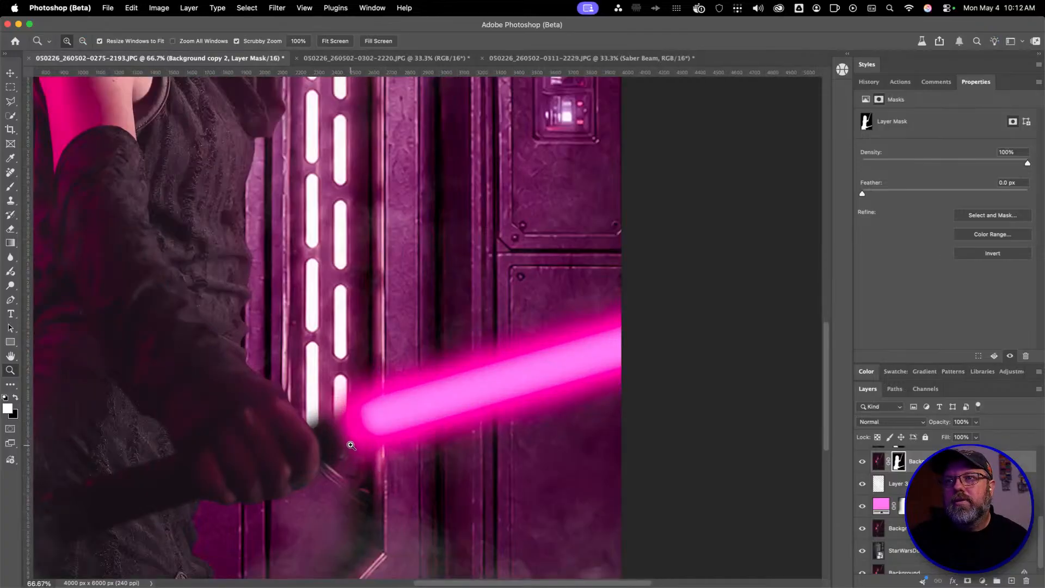
left_click(350, 446)
left_click(344, 445)
left_click(338, 444)
left_click(335, 444)
left_click(335, 443)
left_click(334, 435)
left_click(332, 424)
key("b")
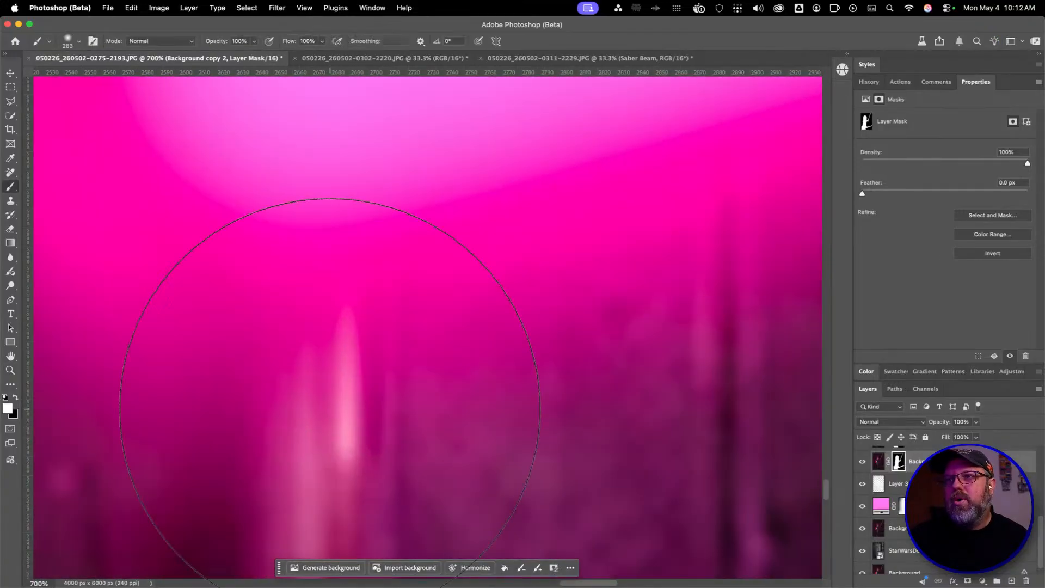
key("z")
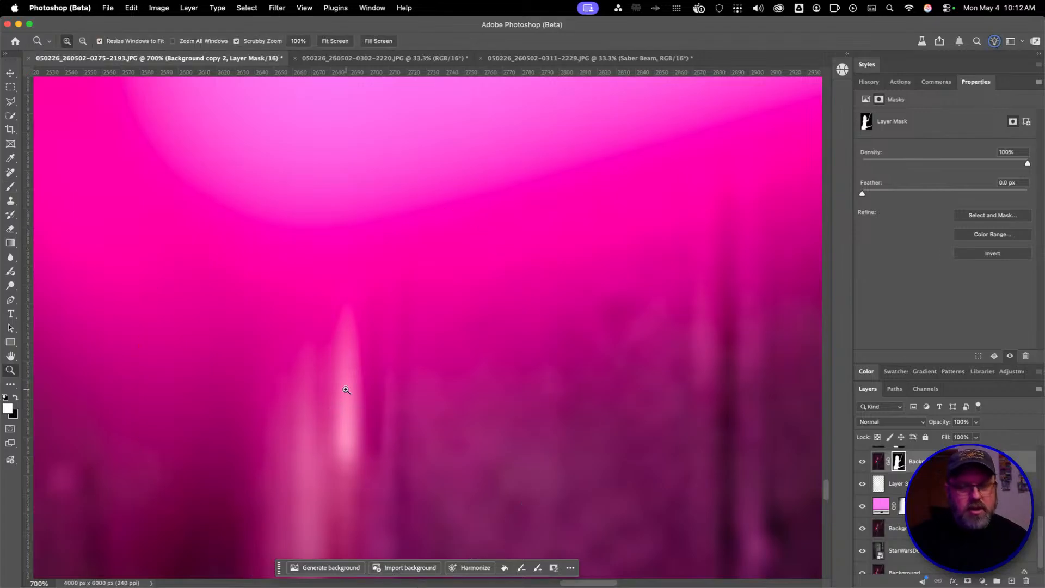
right_click(346, 388)
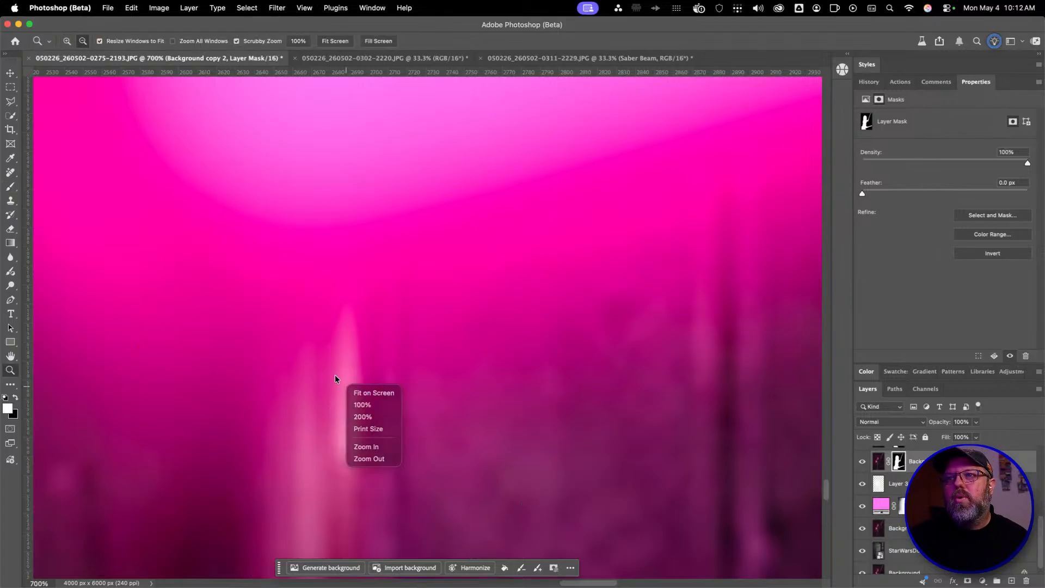
left_click(335, 374)
left_click(329, 361)
left_click(294, 362)
left_click(295, 362)
left_click(295, 362)
left_click(295, 362)
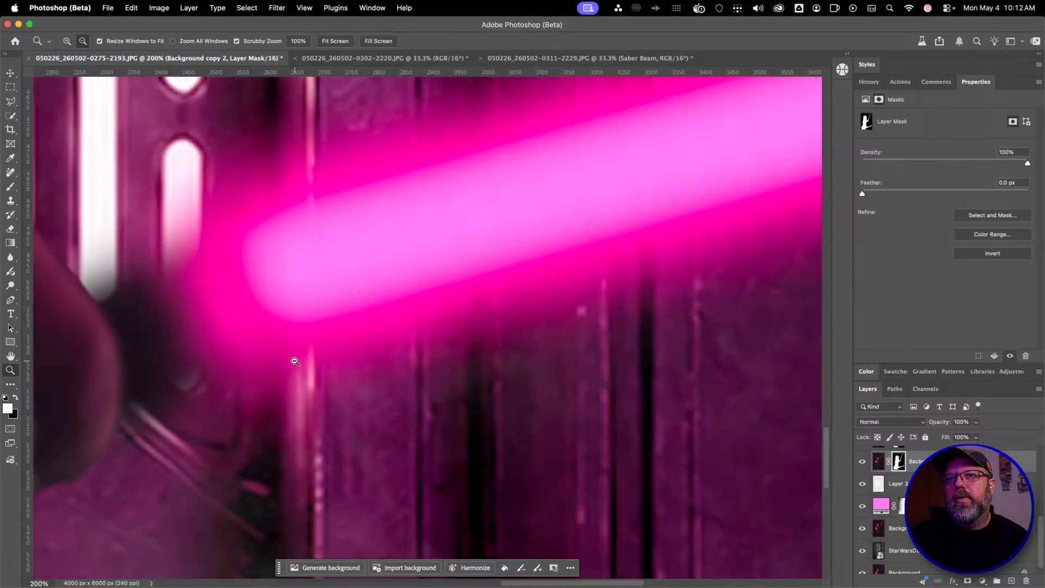
left_click(294, 362)
left_click(294, 361)
Try painting more of the lower saber hilt back in with the soft white brush, and undo the soft mask strokes
key("b")
mouse_move(231, 353)
left_mouse_down()
mouse_move(400, 384)
mouse_move(445, 374)
mouse_move(389, 396)
mouse_move(427, 373)
mouse_move(374, 361)
mouse_move(441, 339)
mouse_move(391, 338)
mouse_move(433, 326)
left_mouse_up()
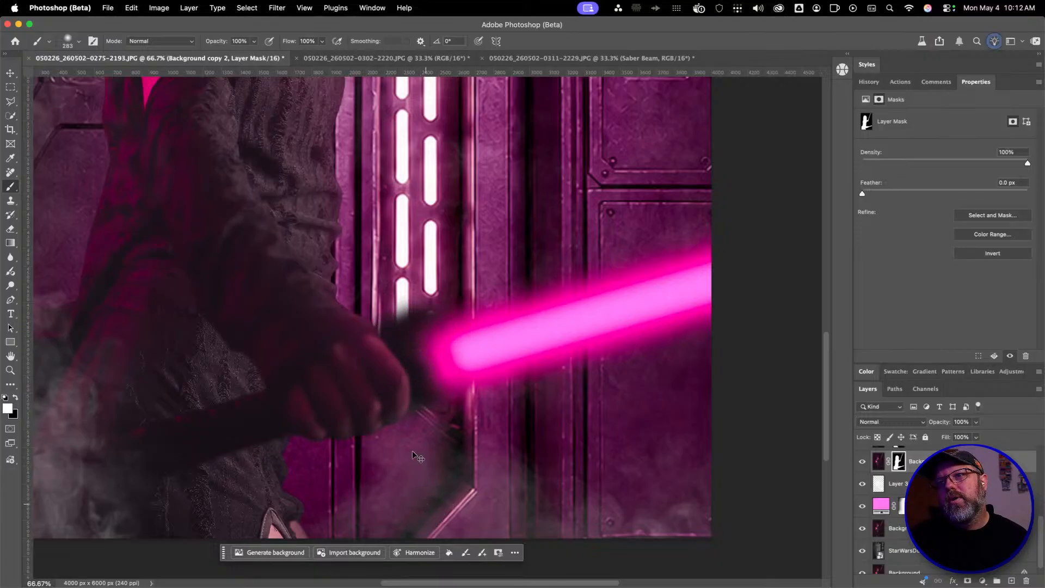
key("super+z")
Reveal the lower saber's hilt beside her hand on the Background copy 2 mask with a harder 219 px white brush
left_click_drag(427, 368, 427, 369)
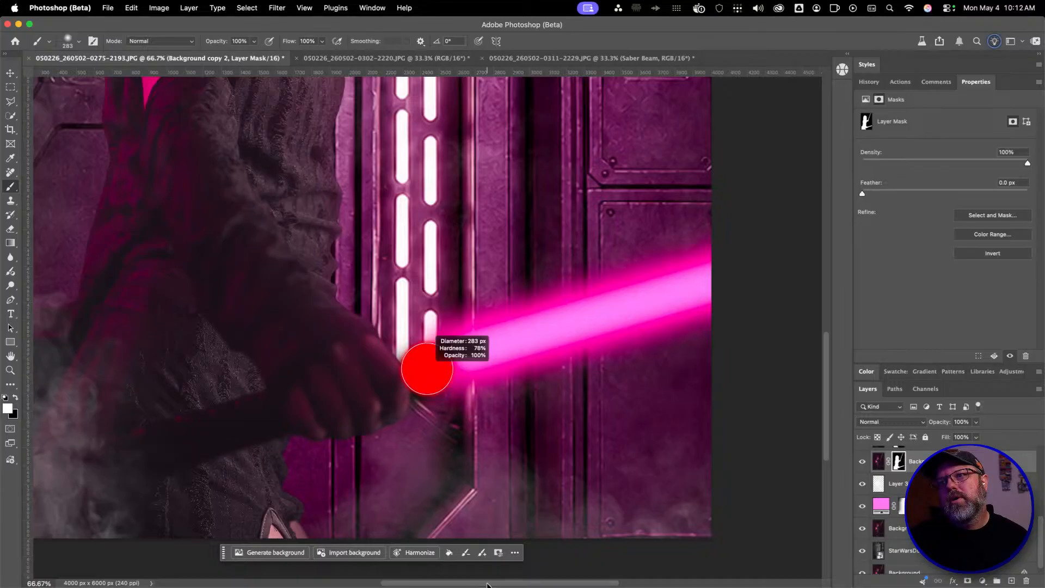
left_click_drag(488, 584, 500, 584)
mouse_move(434, 369)
left_mouse_down()
mouse_move(428, 369)
mouse_move(354, 409)
mouse_move(443, 363)
mouse_move(383, 381)
mouse_move(445, 358)
mouse_move(383, 380)
mouse_move(448, 350)
mouse_move(437, 318)
left_mouse_up()
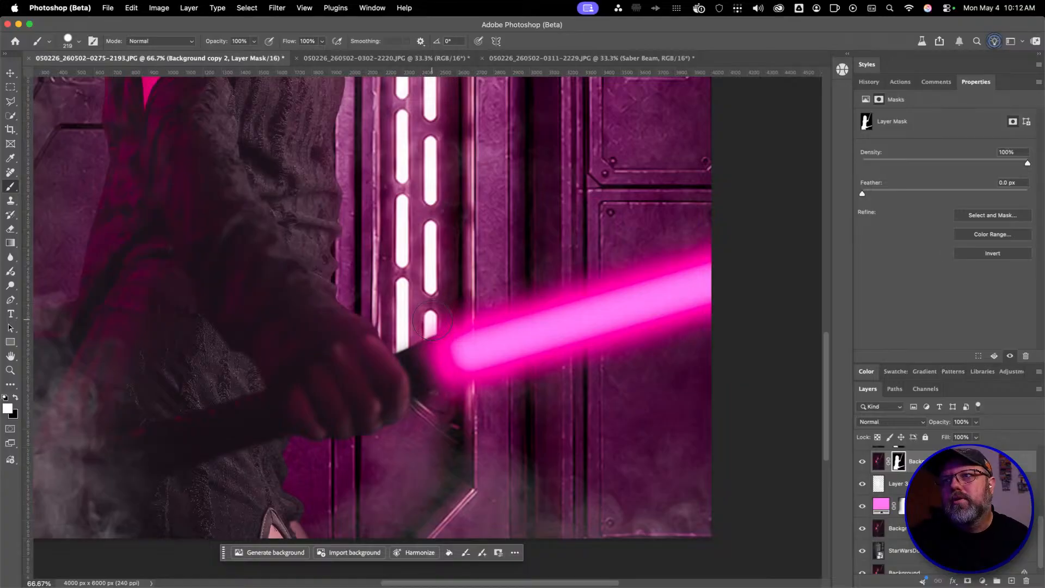
key("x")
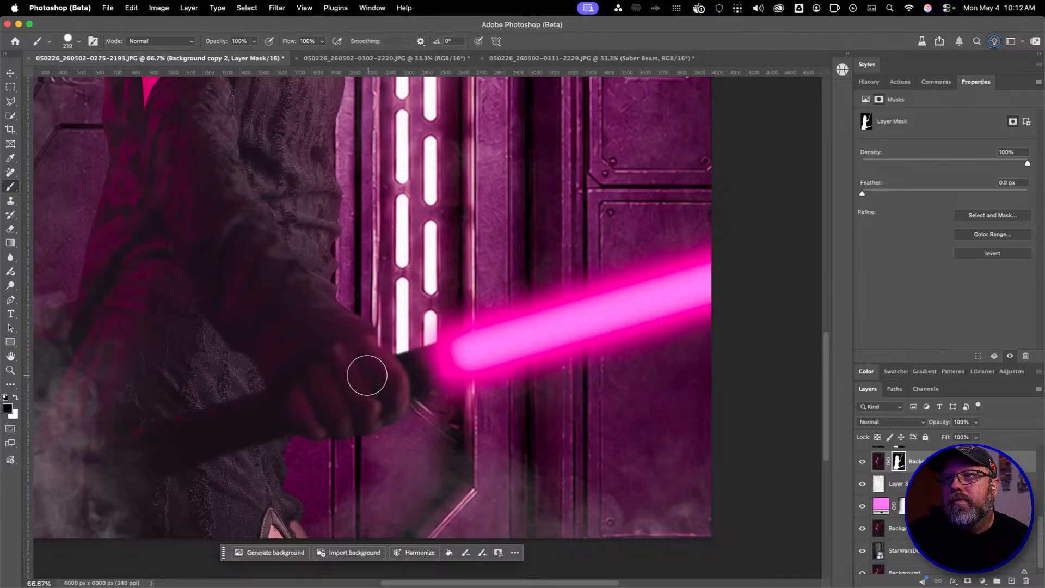
key("z")
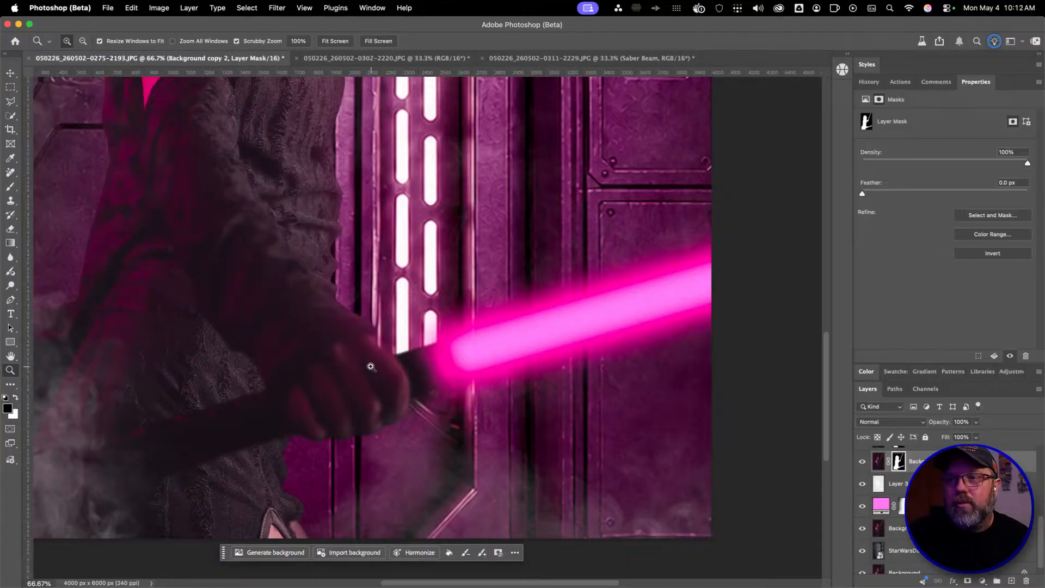
key("b")
key("x")
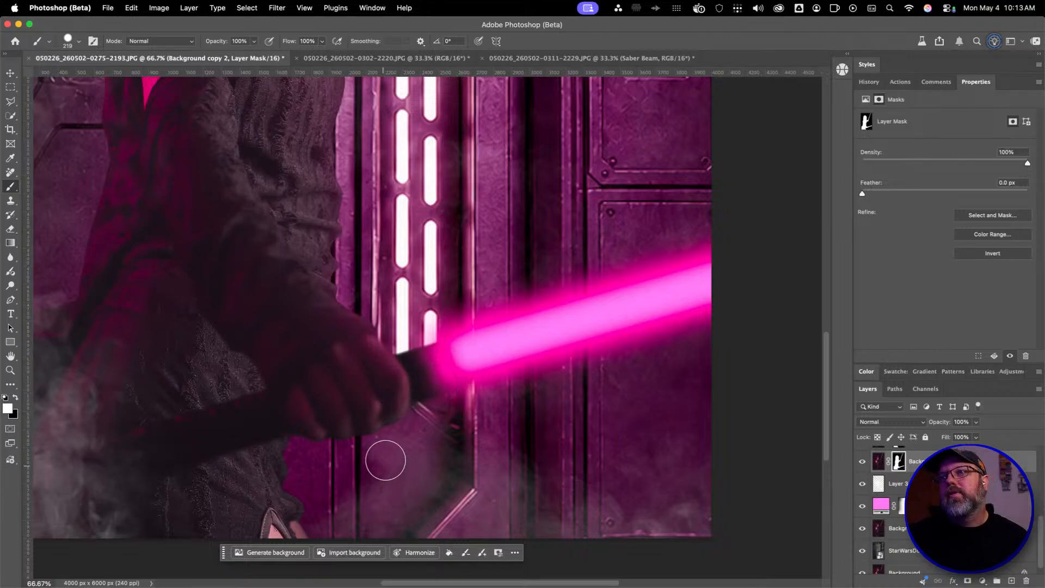
scroll(893, 512, "up", 10)
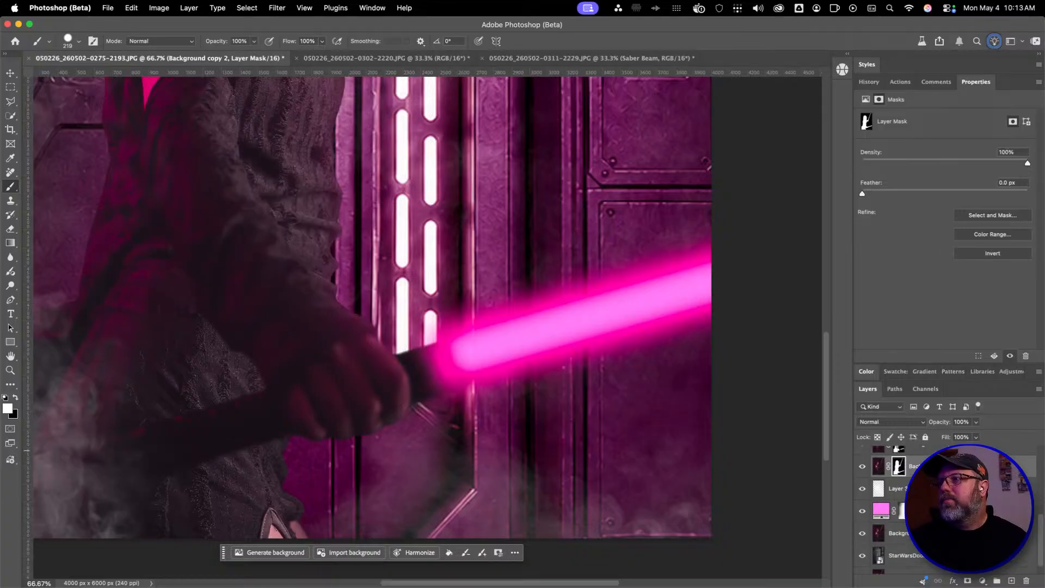
scroll(893, 512, "up", 2)
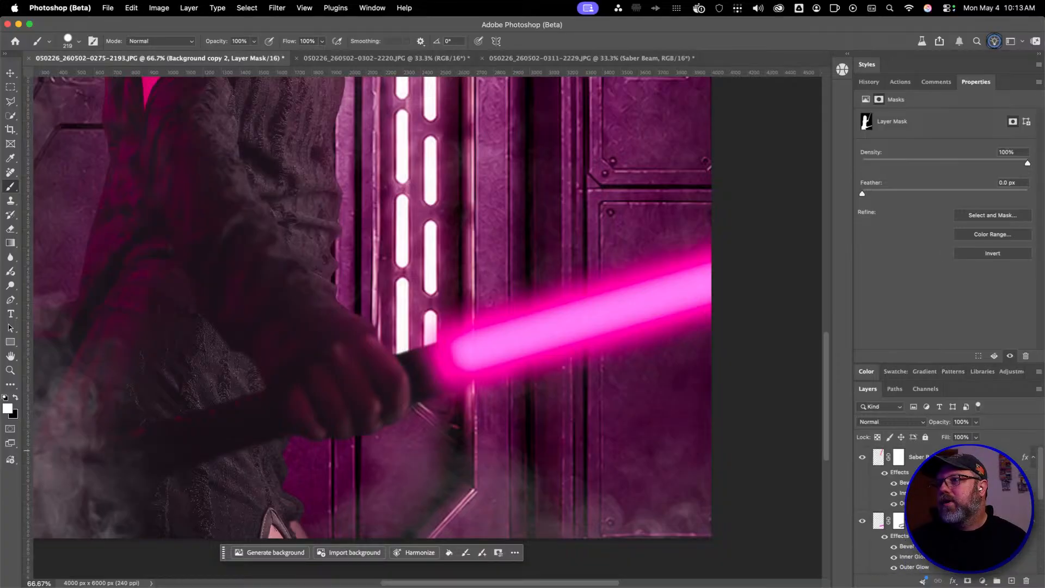
Nudge the lower Saber Beam layer down 9 pixels to Y 3505 px
left_click(878, 457)
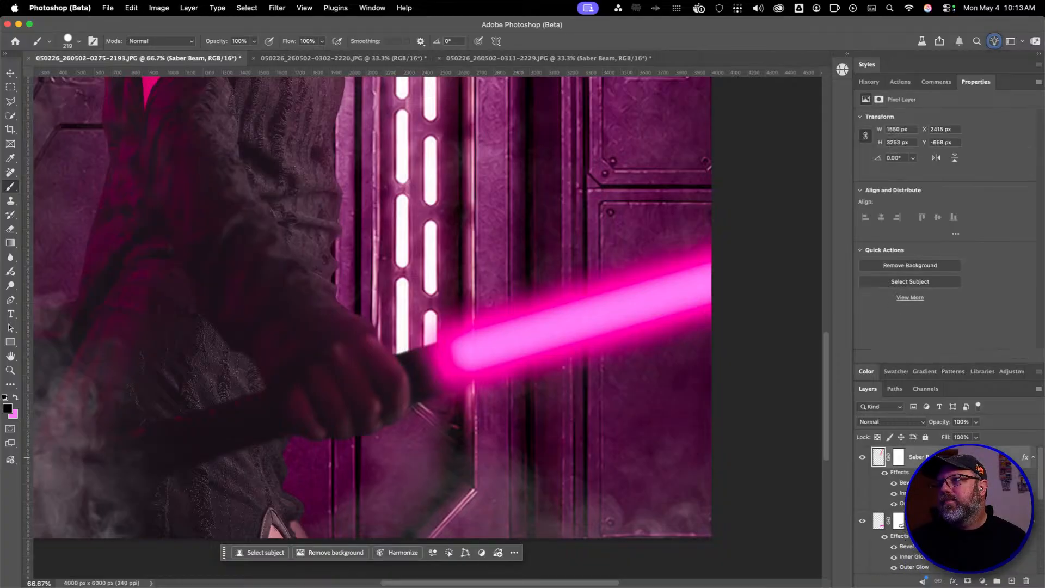
left_click(932, 524)
key("v")
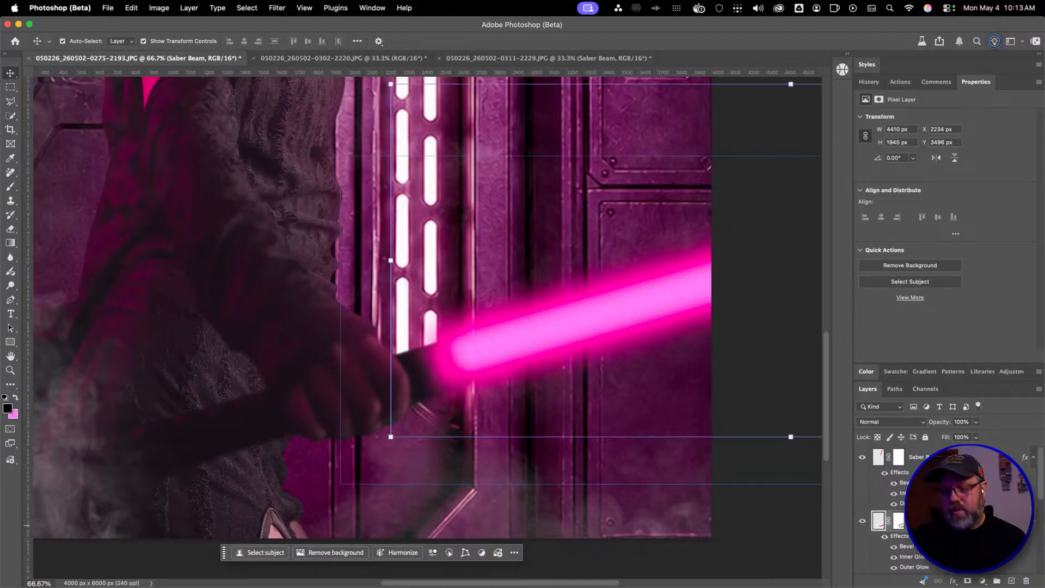
key("Down")
key("Down")
key("Down")
key("Down")
key("Down")
key("Down")
key("Down")
key("Down")
key("Down")
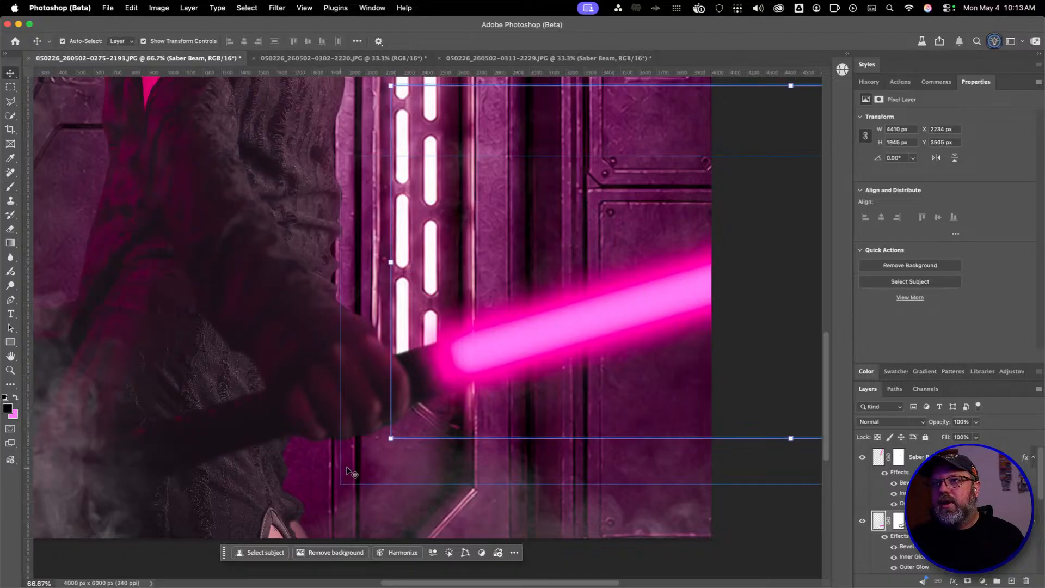
Scale the lower saber beam proportionally to 99.56% from its corner nearest her hand
left_click(374, 451)
left_click(624, 324)
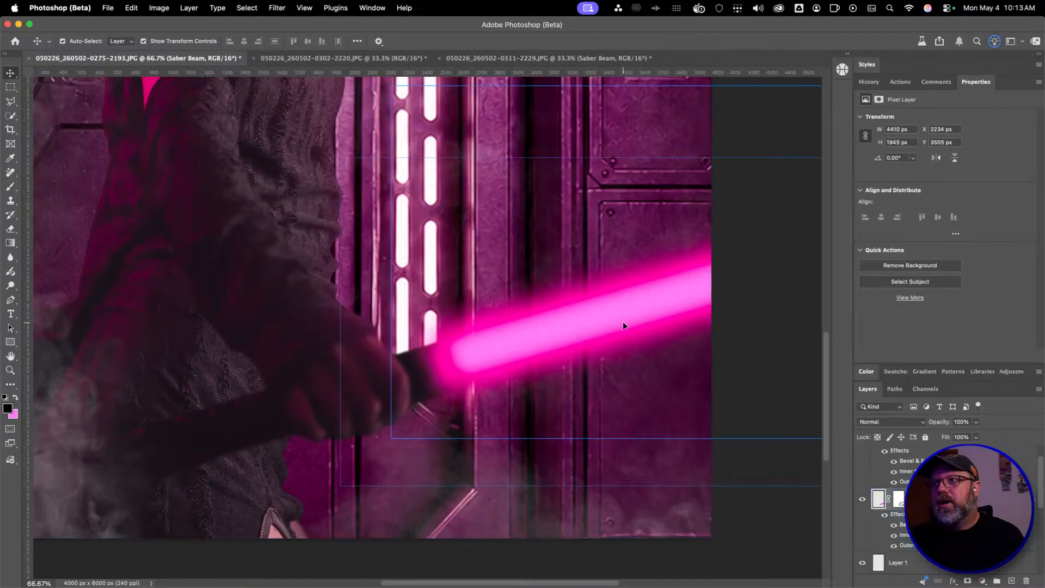
left_click(382, 446)
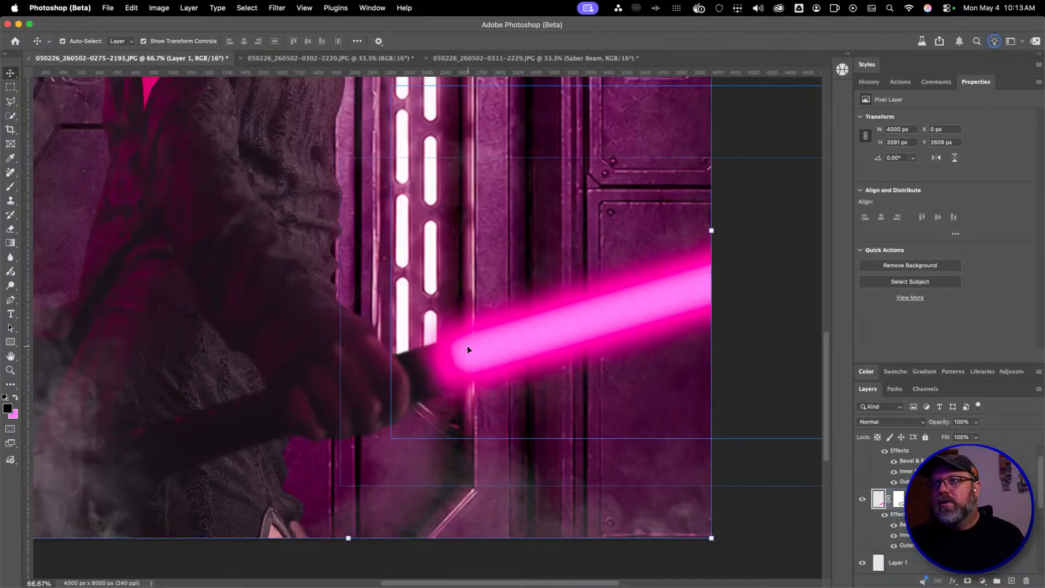
left_click(468, 350)
left_click(382, 438)
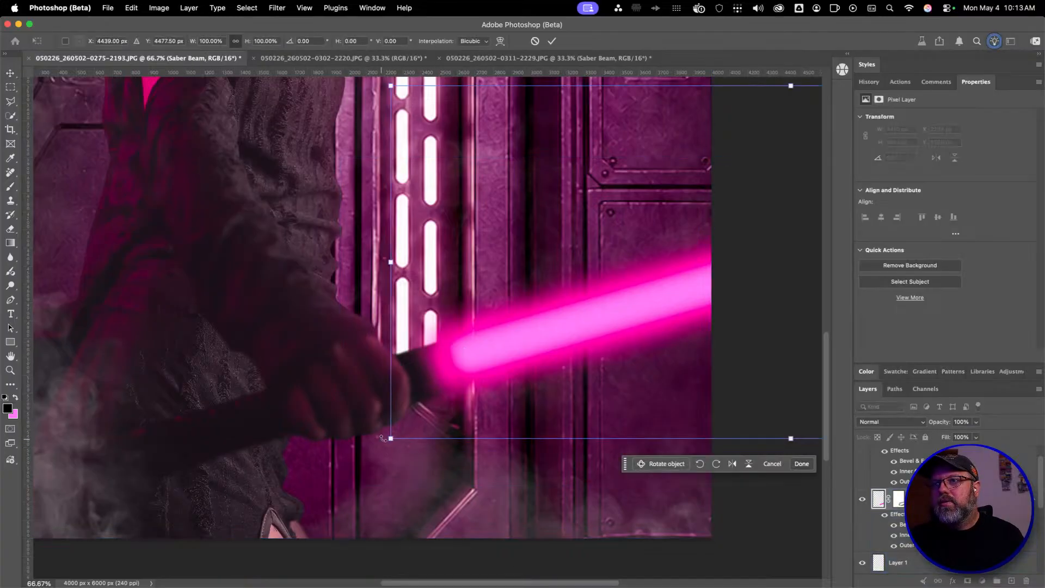
left_click_drag(383, 439, 401, 467)
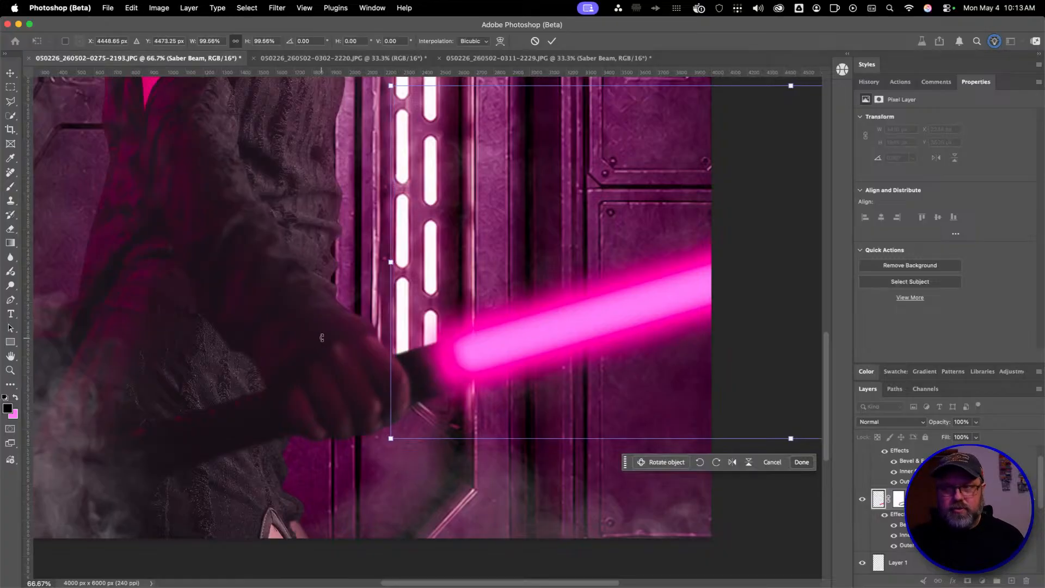
key("Return")
Reposition the lower saber beam against its hilt at X 2288 px, Y 3529 px, and deselect it
key("z")
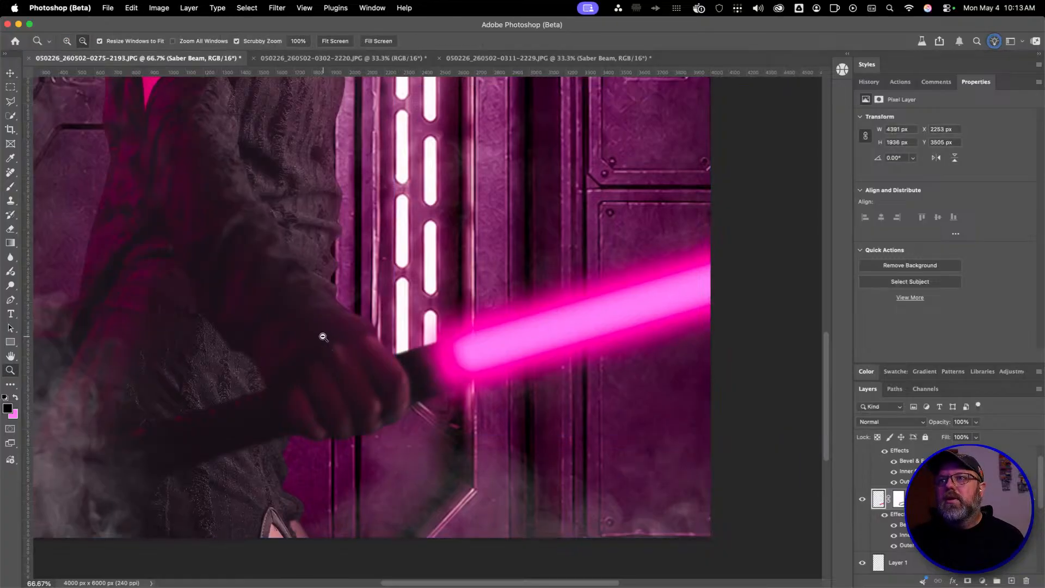
left_click(323, 337, "alt")
left_click(323, 337, "alt")
left_click(324, 337, "alt")
key("v")
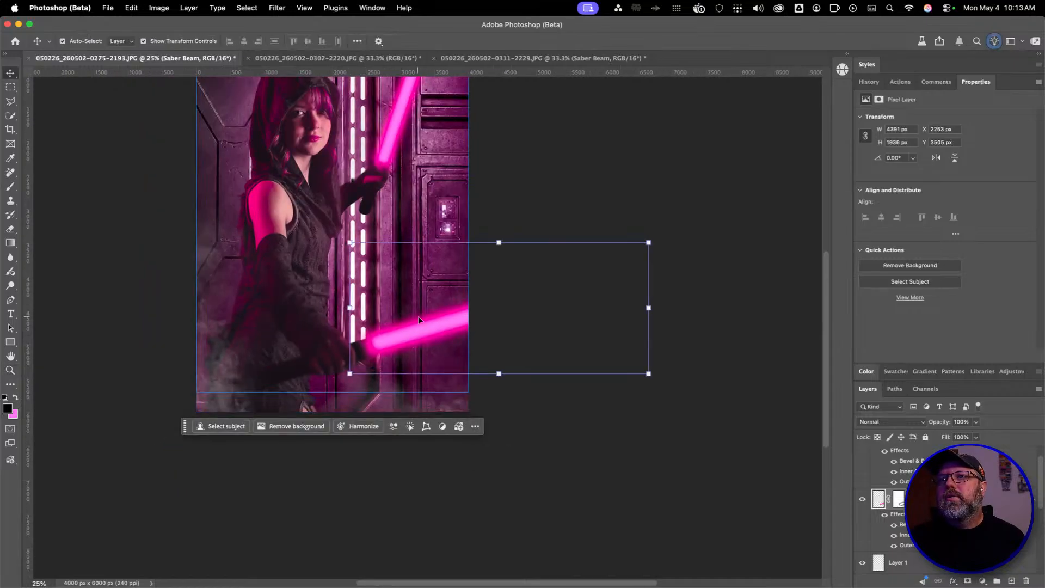
left_click_drag(488, 321, 463, 328)
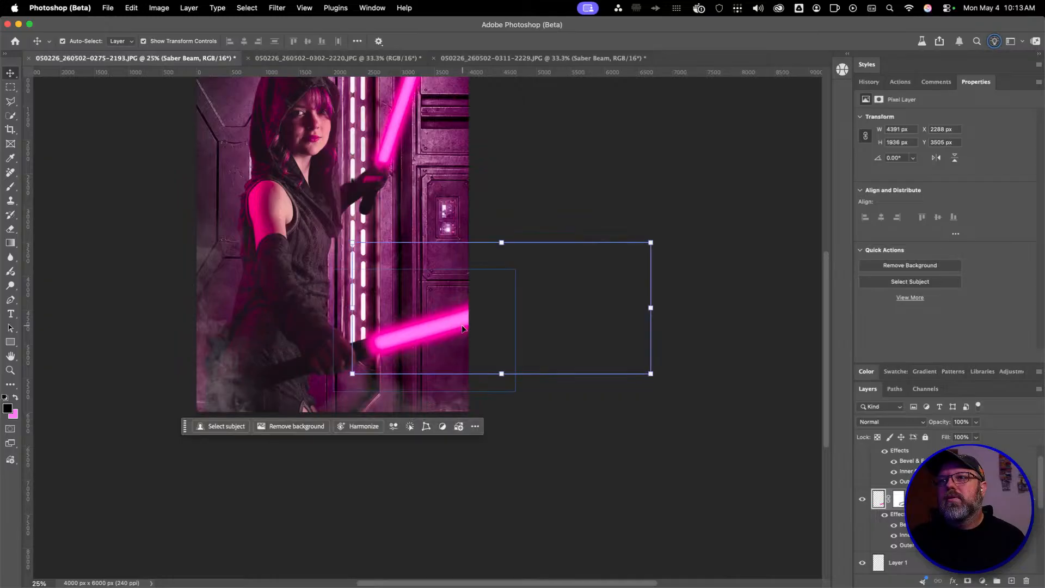
key("shift+Down")
key("shift+Down")
key("shift+Down")
key("shift+Down")
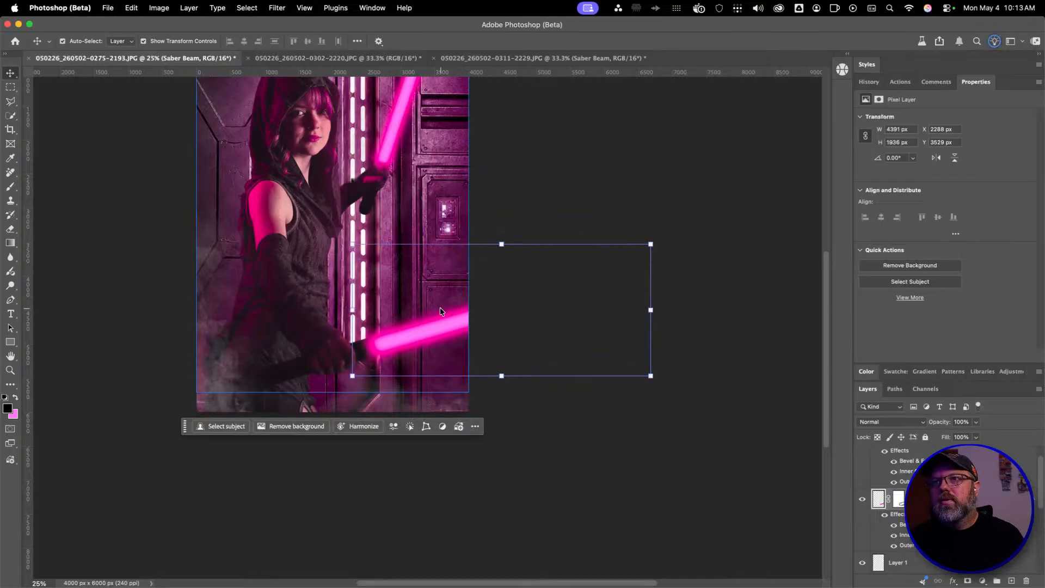
key("Up")
key("Up")
key("Up")
key("Up")
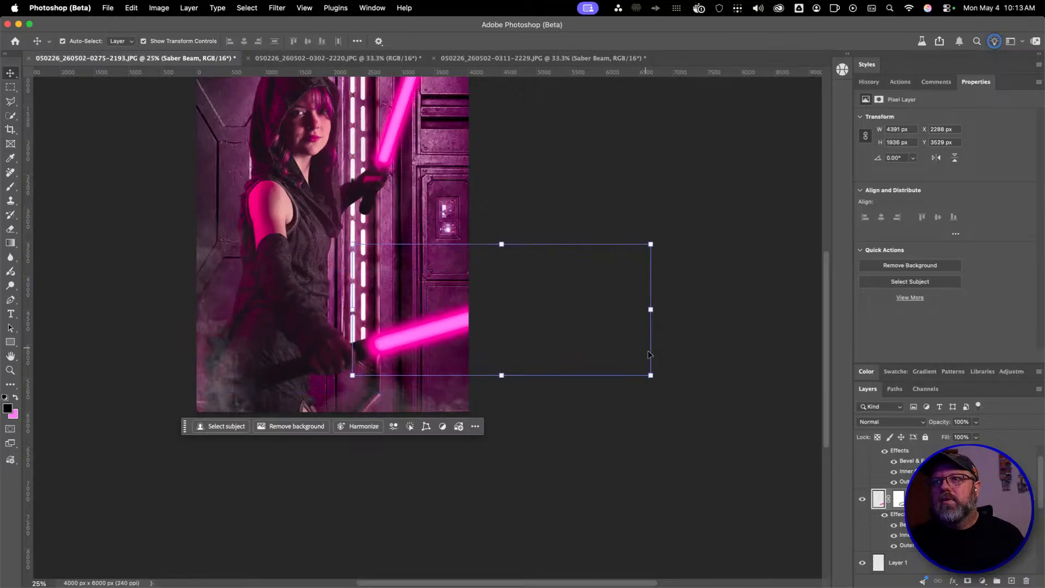
left_click(678, 472)
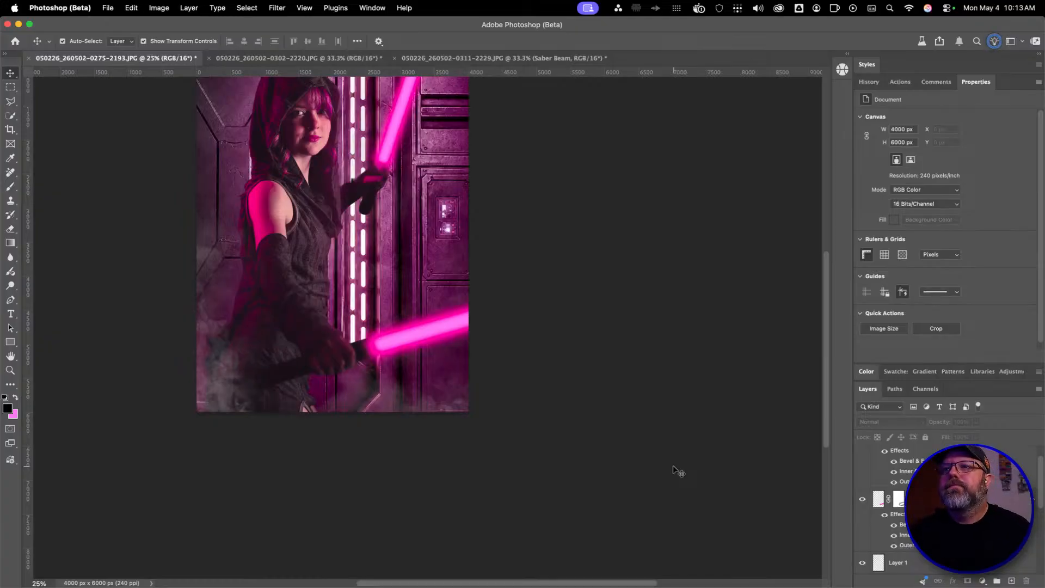
Add a Curves adjustment layer directly above the StarWarsDoor layer
scroll(572, 376, "up", 4)
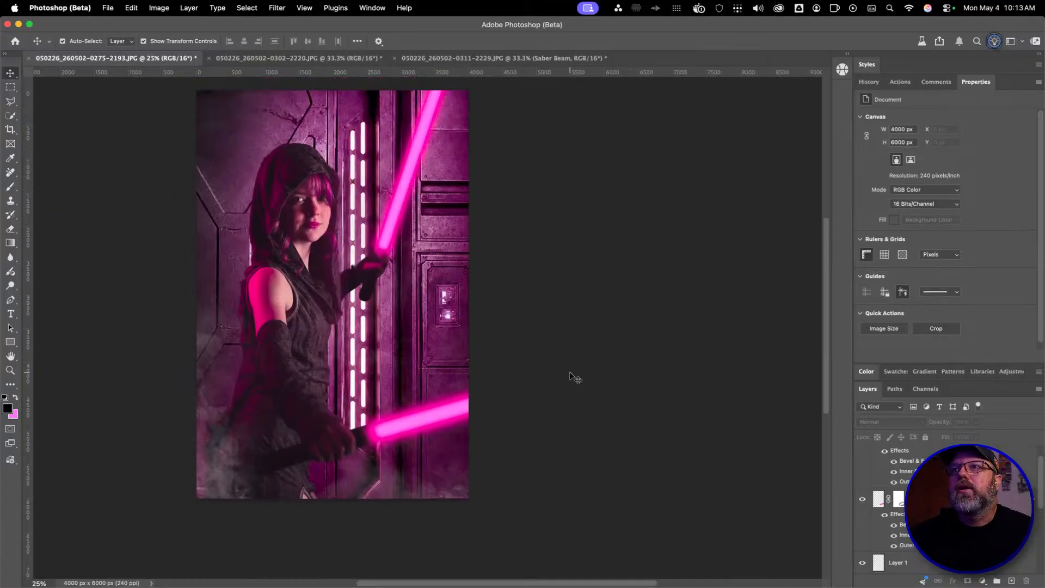
scroll(588, 379, "up", 1)
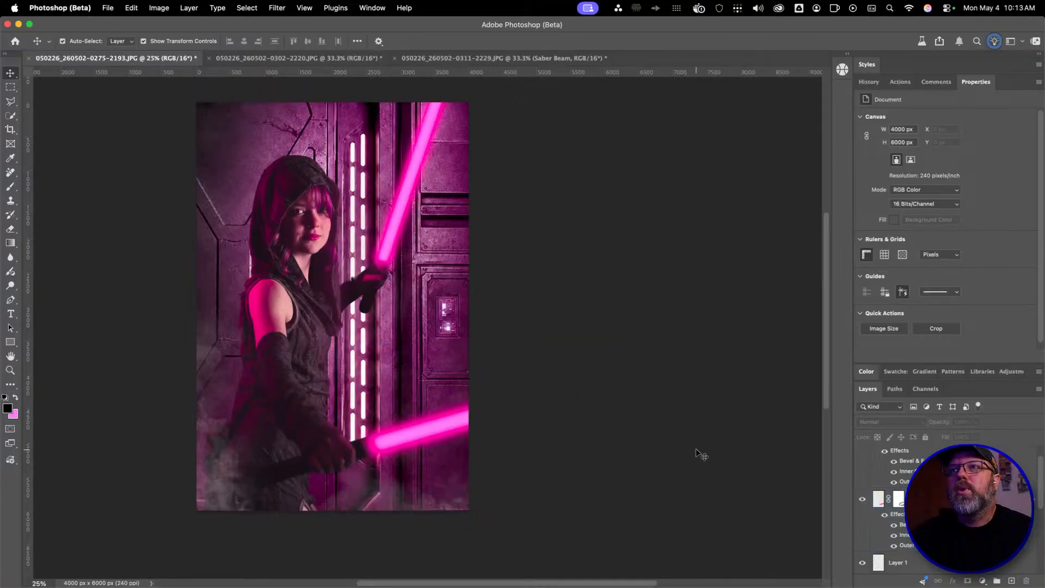
left_click(946, 498)
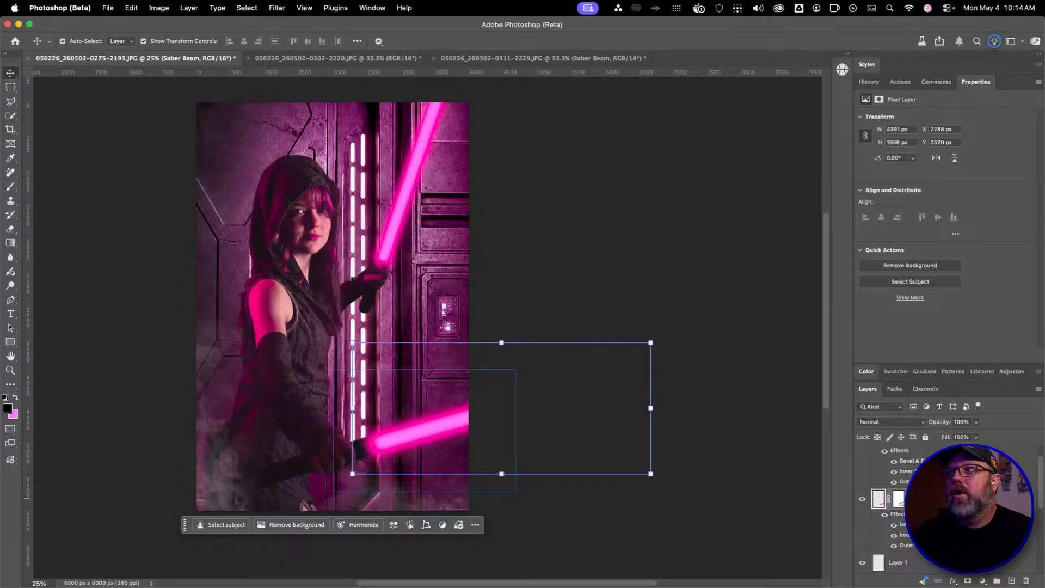
scroll(898, 506, "down", 5)
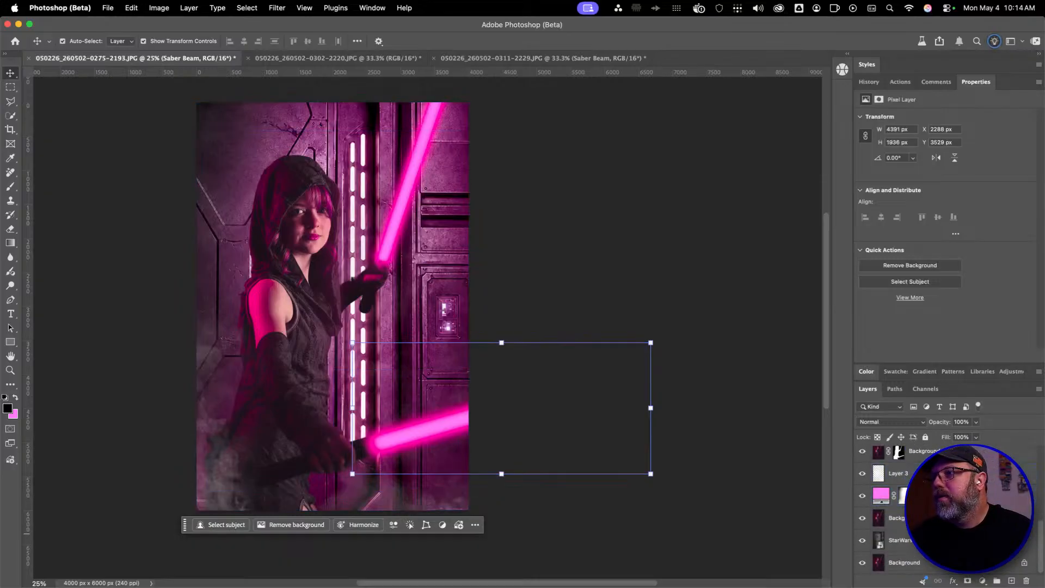
left_click(961, 541)
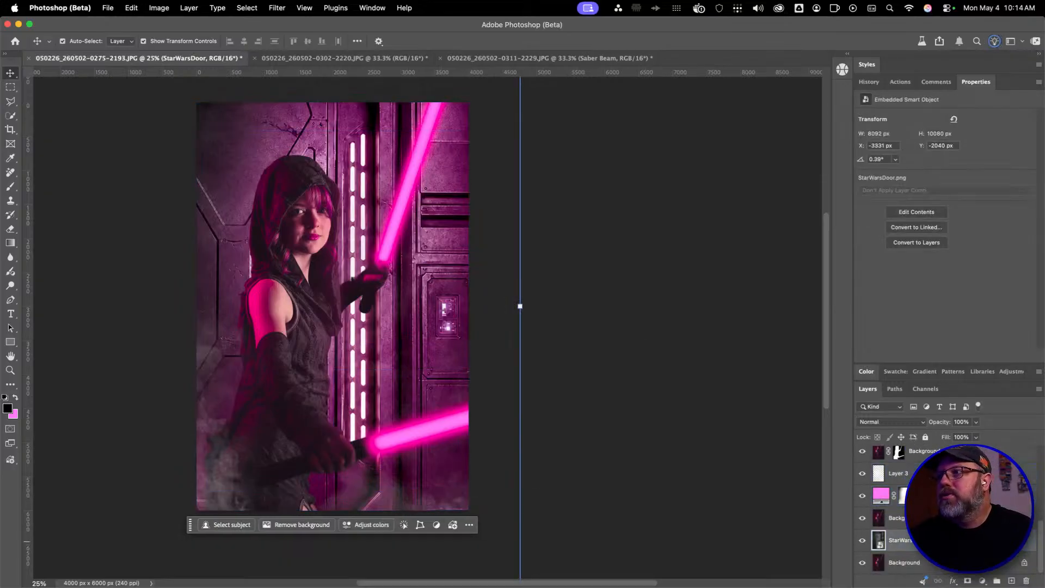
left_click(983, 581)
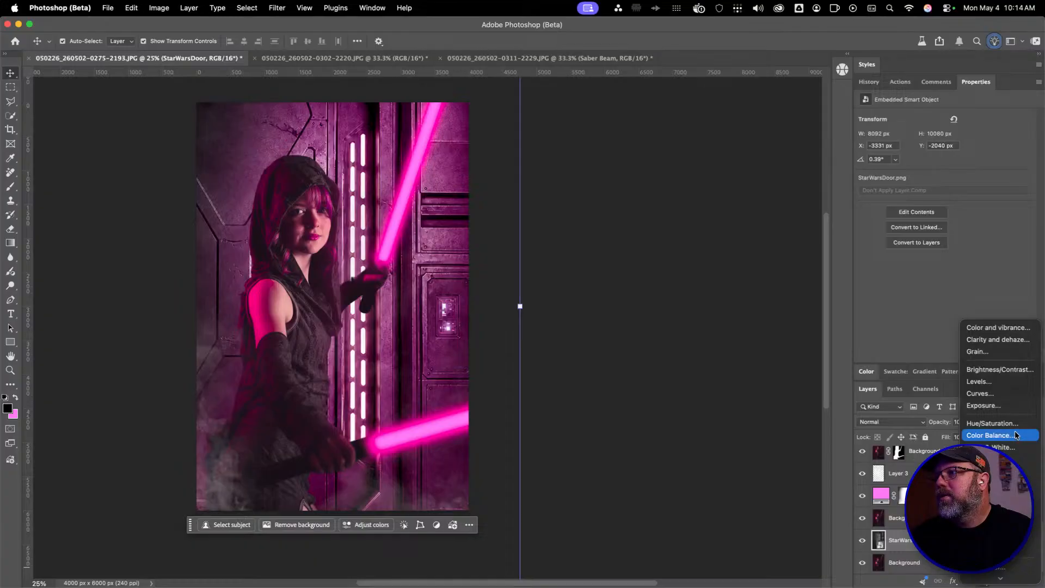
left_click(1001, 394)
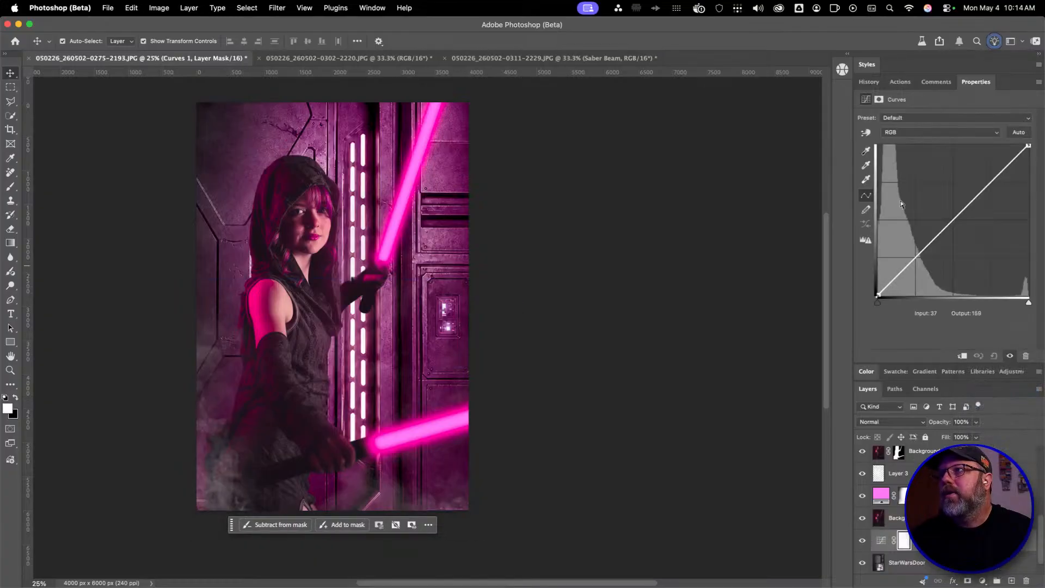
Map curve input 53 to 50, raise the midtones to output 124, lift black to 12, and clip the adjustment to StarWarsDoor
left_click_drag(909, 260, 909, 265)
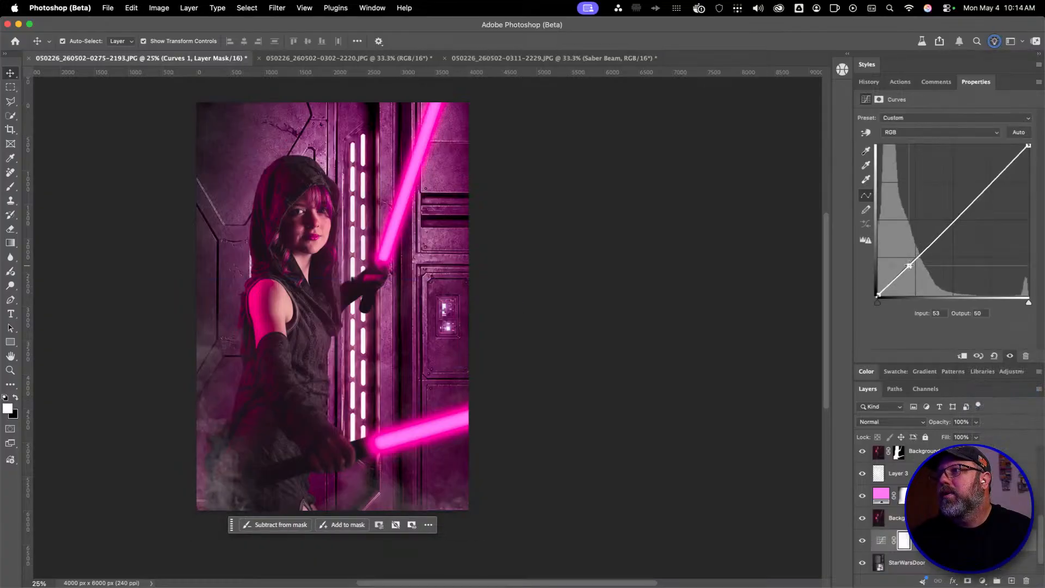
left_click_drag(950, 227, 946, 222)
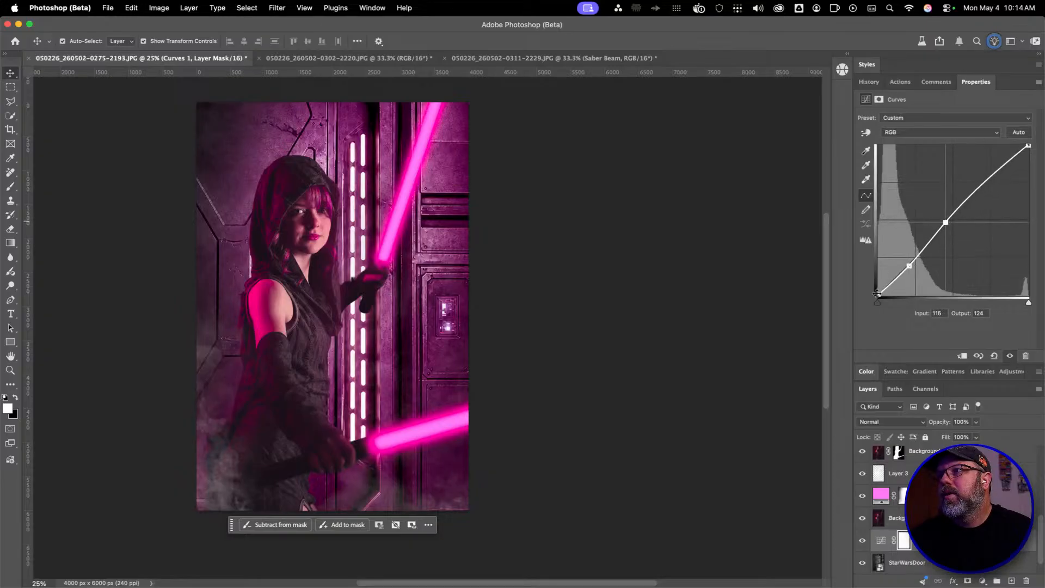
left_click_drag(877, 294, 868, 287)
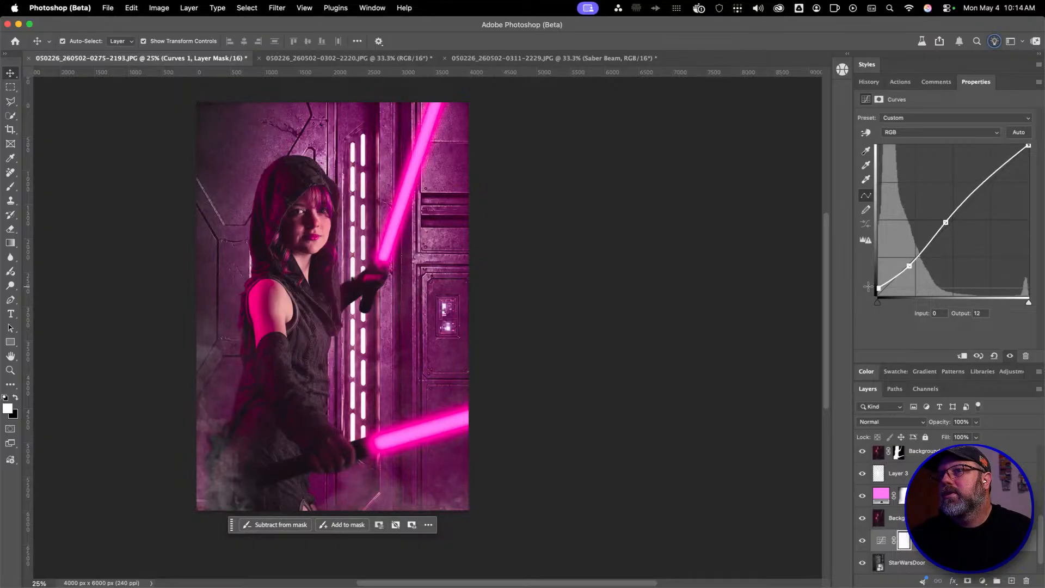
left_click(881, 540)
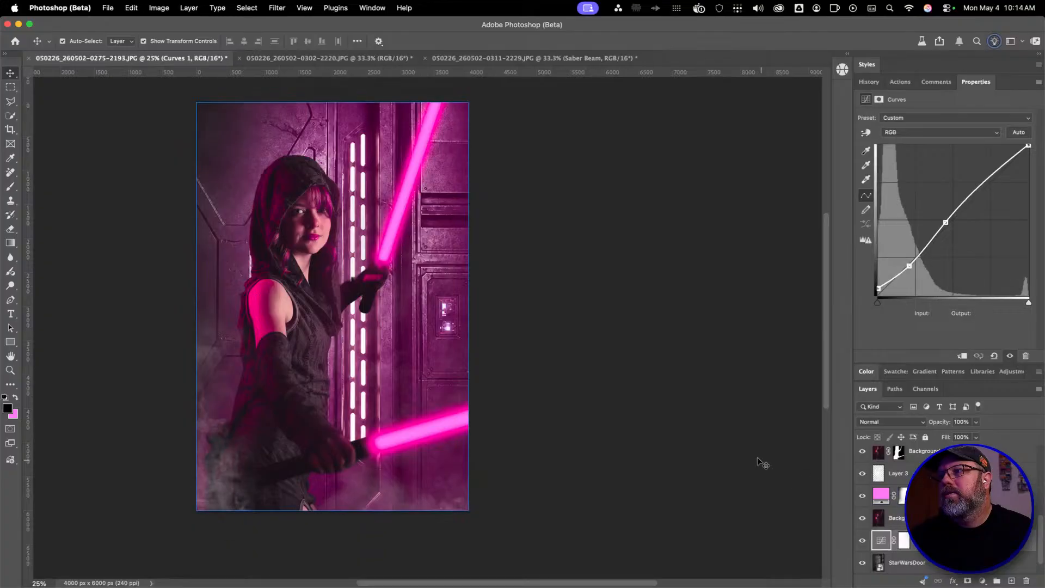
left_click(723, 446)
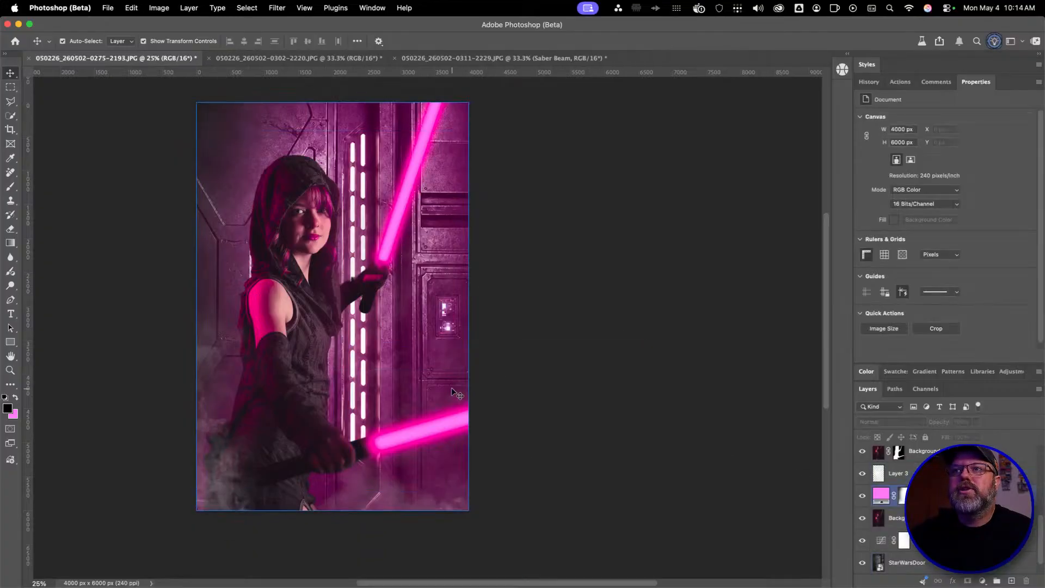
left_click(407, 348)
left_click_drag(370, 325, 491, 344)
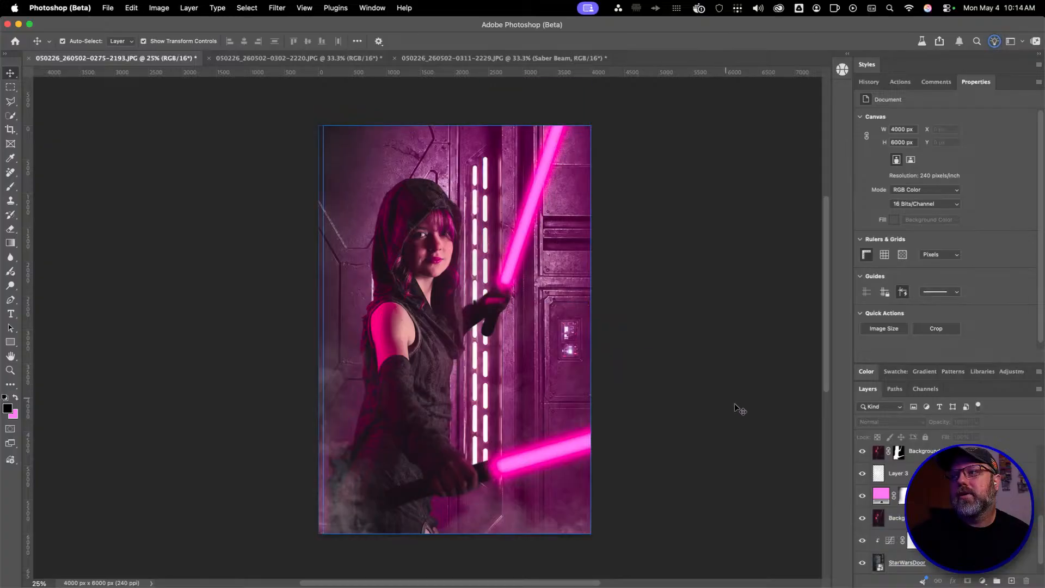
scroll(893, 470, "up", 3)
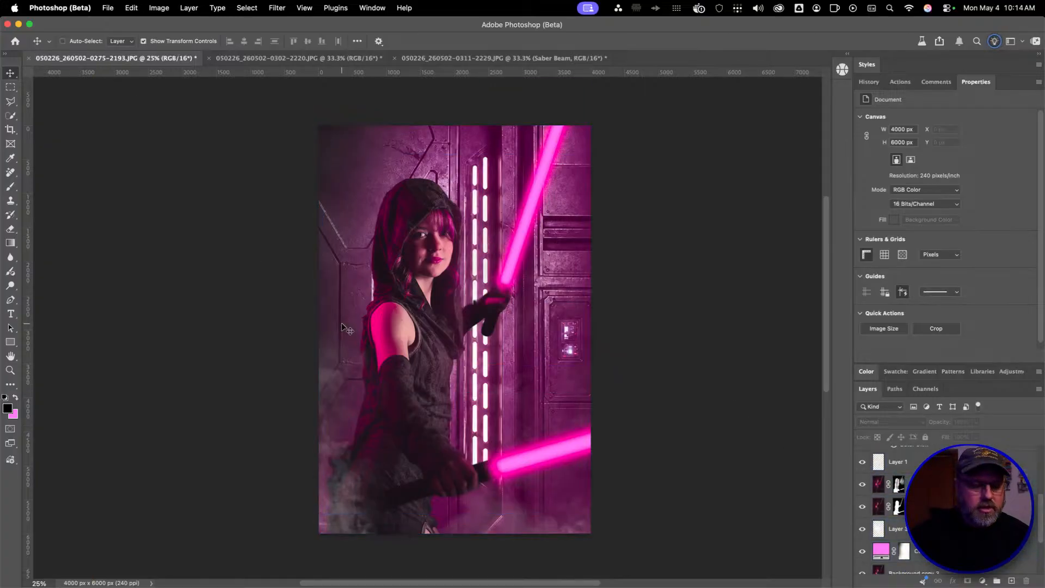
key("super+w")
left_click(489, 223)
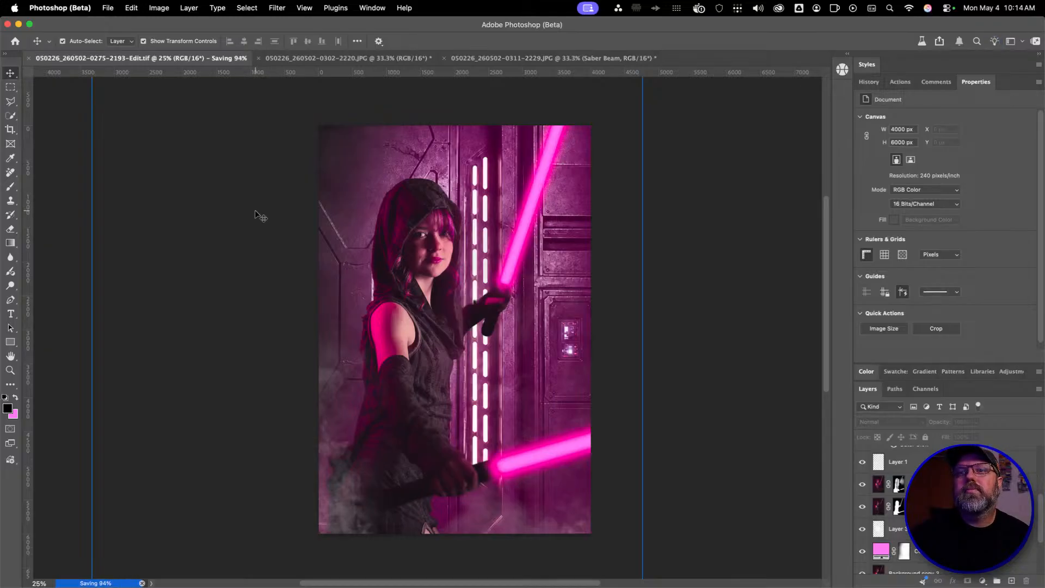
key("ctrl+Tab")
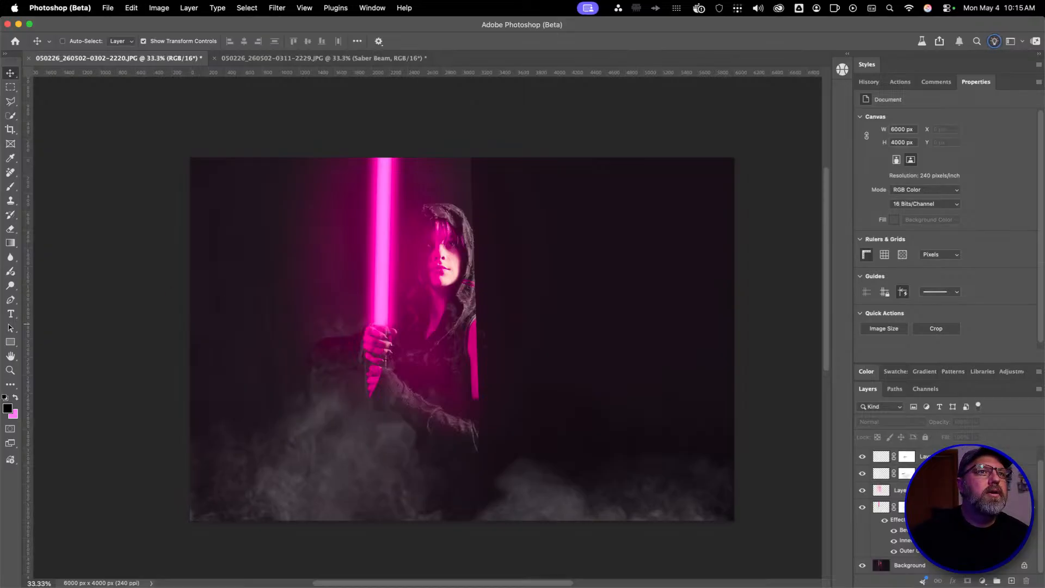
Switch to ChatGPT and submit the edit request "Same door at 15 degree angle" for the open door image
key("super+Tab")
key("super+Tab")
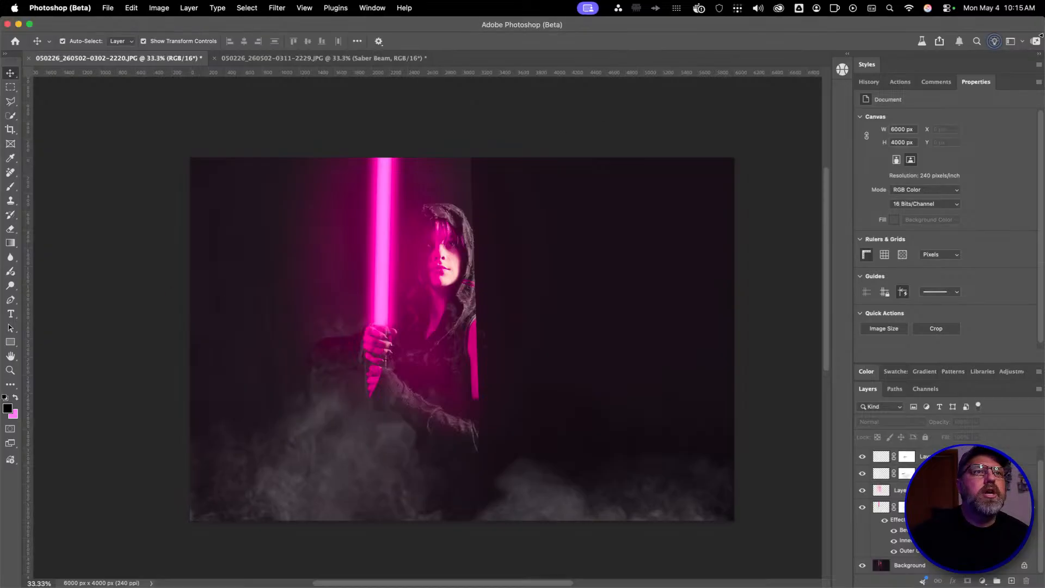
key("ctrl+Up")
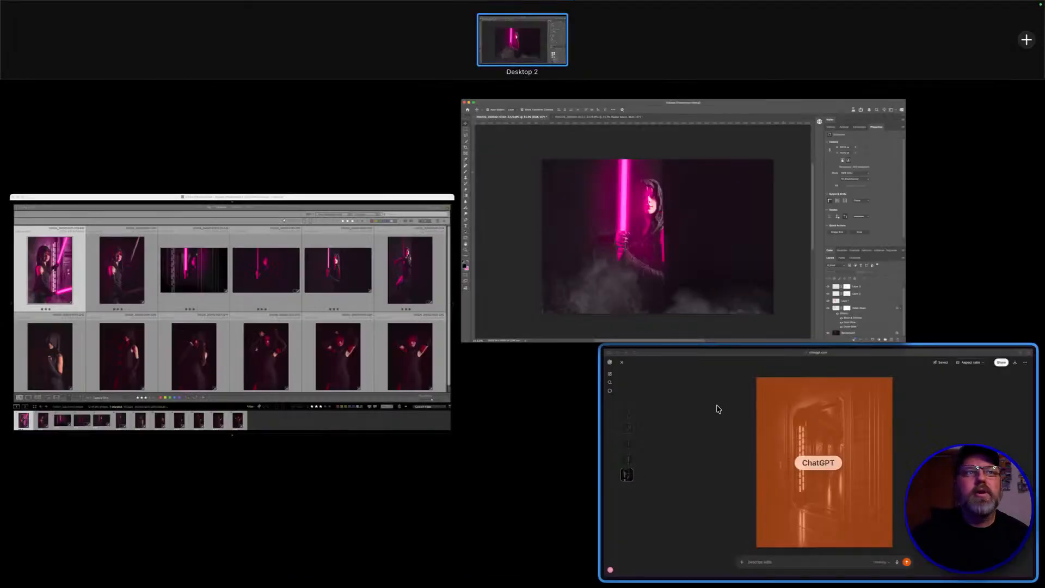
left_click(718, 409)
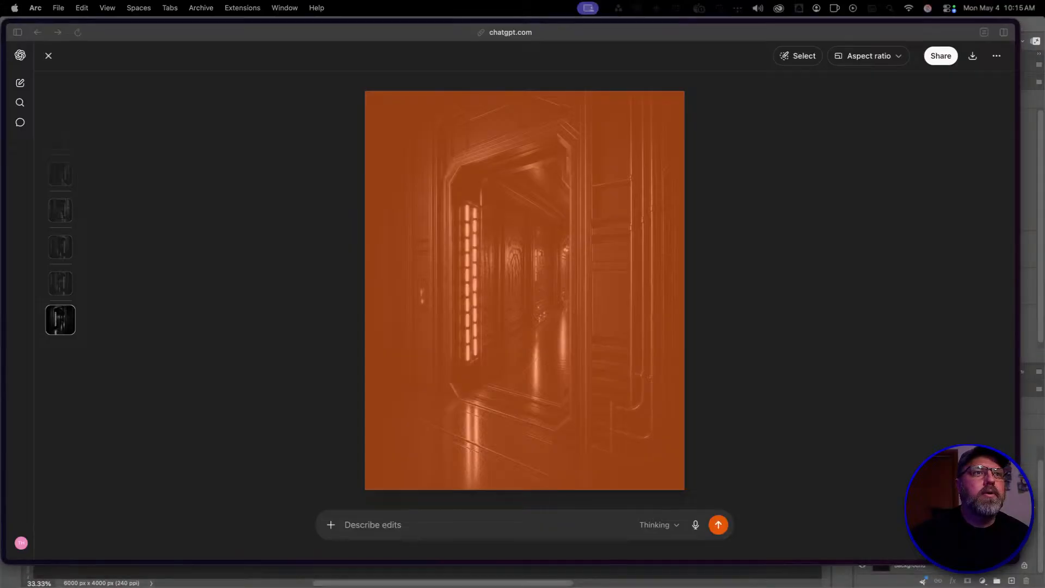
left_click(547, 533)
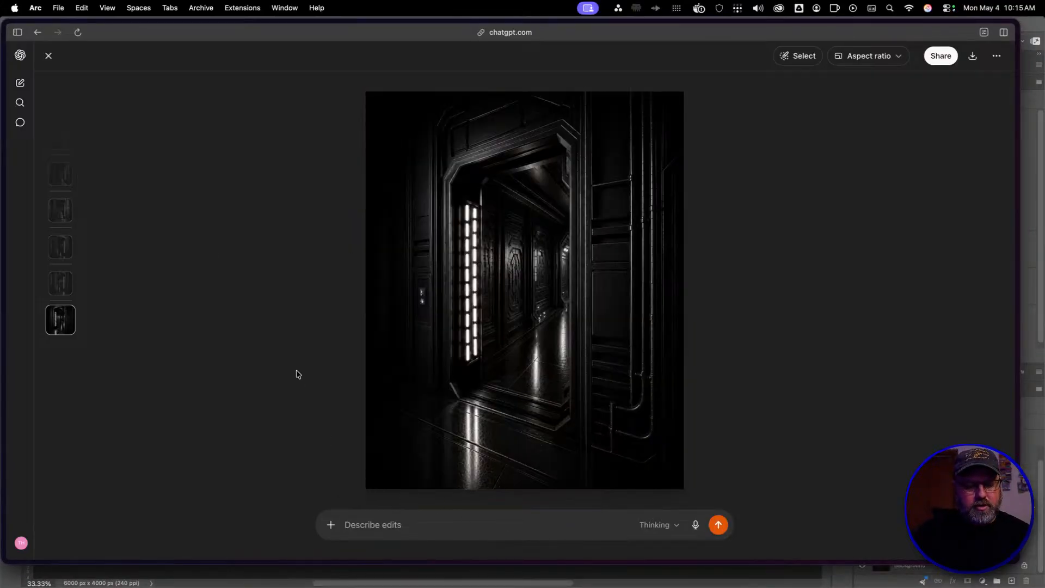
type("Same door")
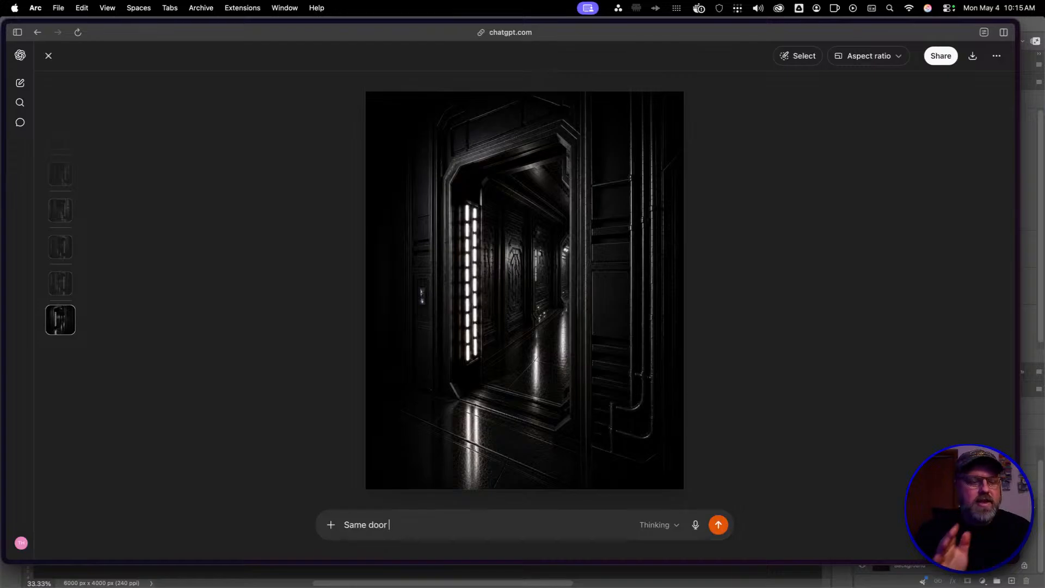
key("super+Tab")
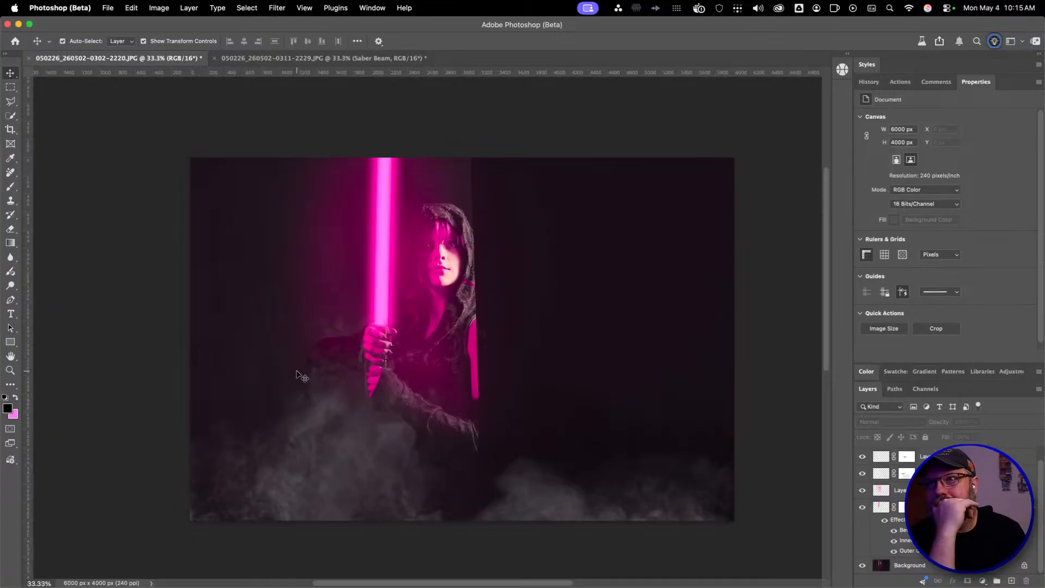
key("super+Tab")
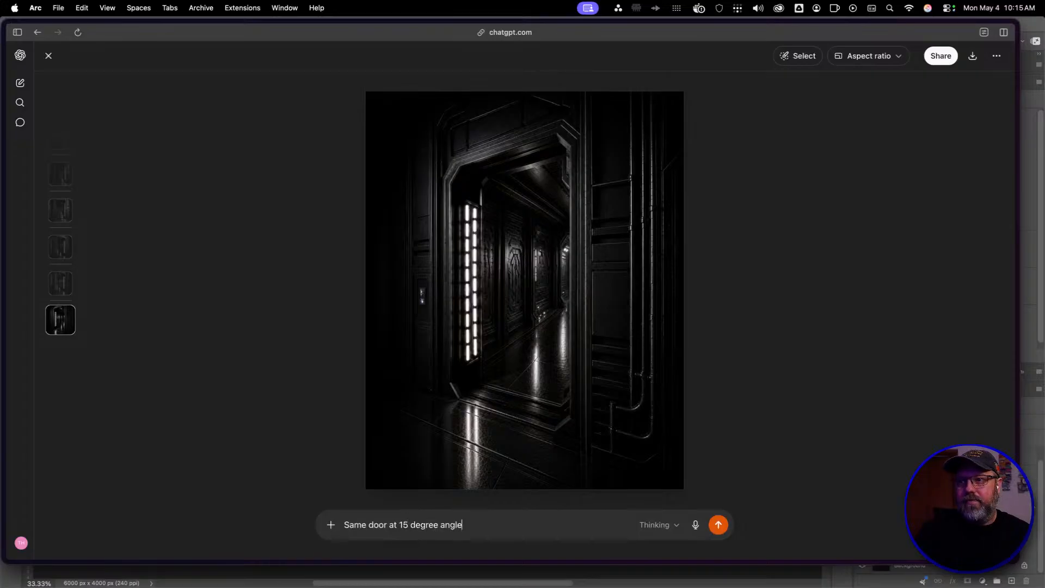
key("Return")
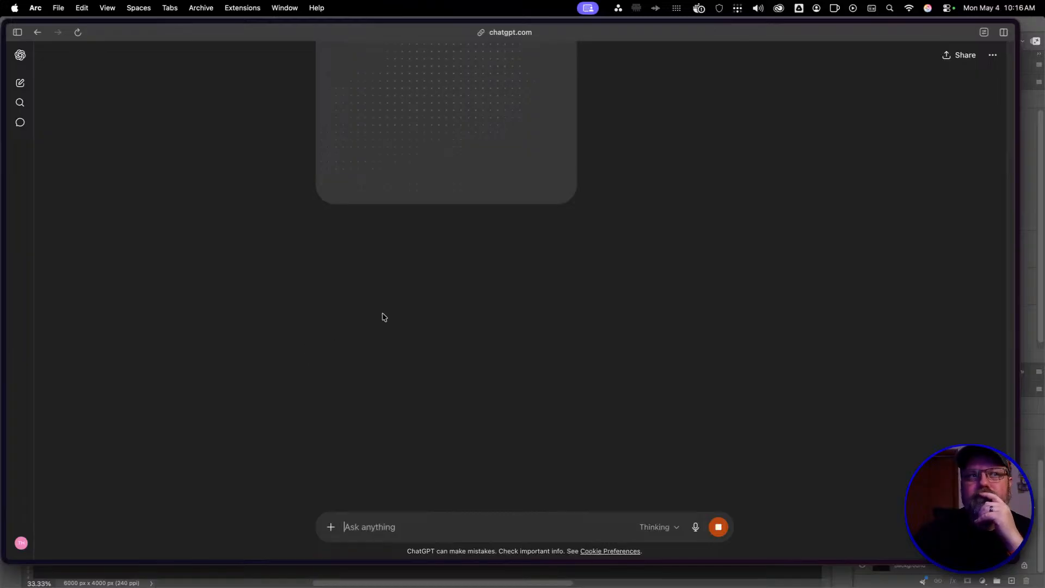
Change the submitted door prompt to "Same door at 85 degree angle" and resend it
scroll(384, 316, "up", 5)
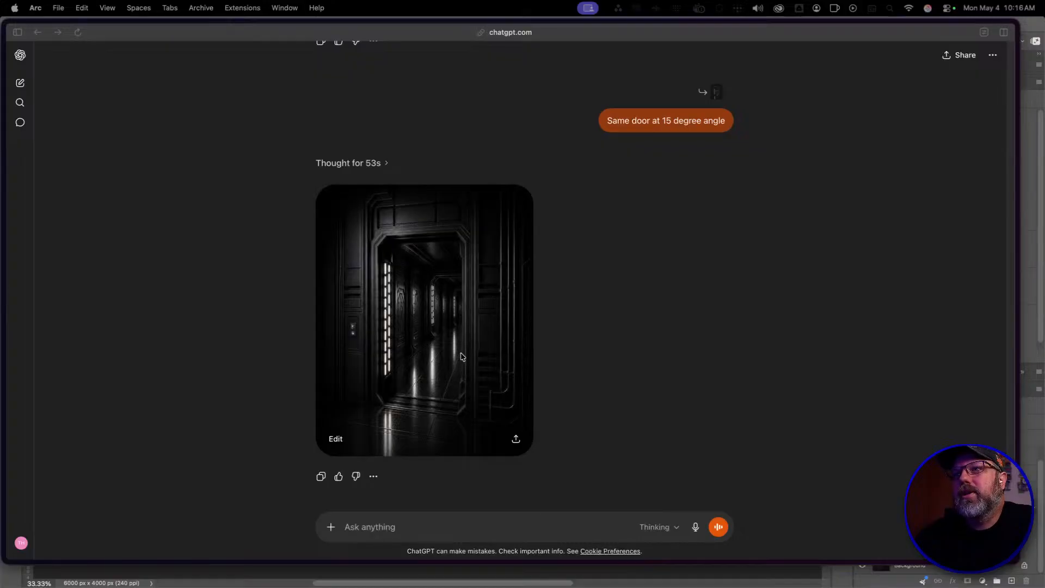
scroll(461, 356, "up", 9)
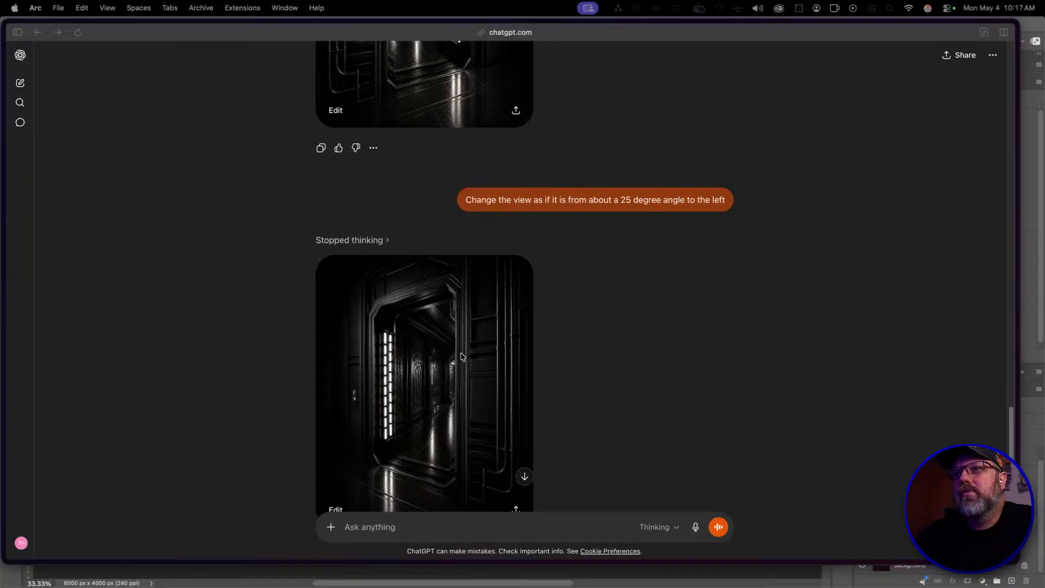
scroll(461, 356, "down", 4)
scroll(462, 357, "down", 3)
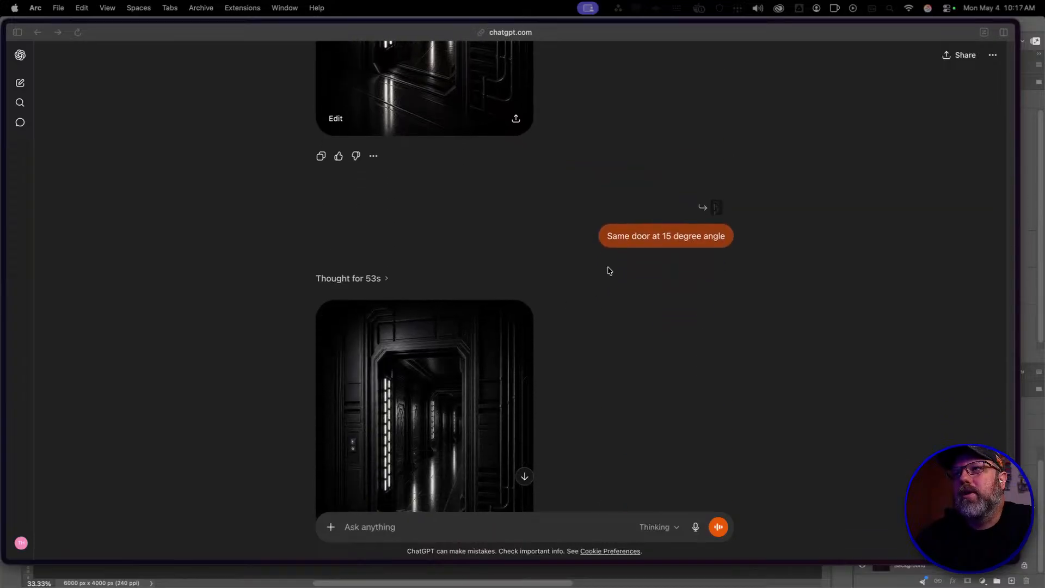
right_click(640, 239)
left_click(595, 262)
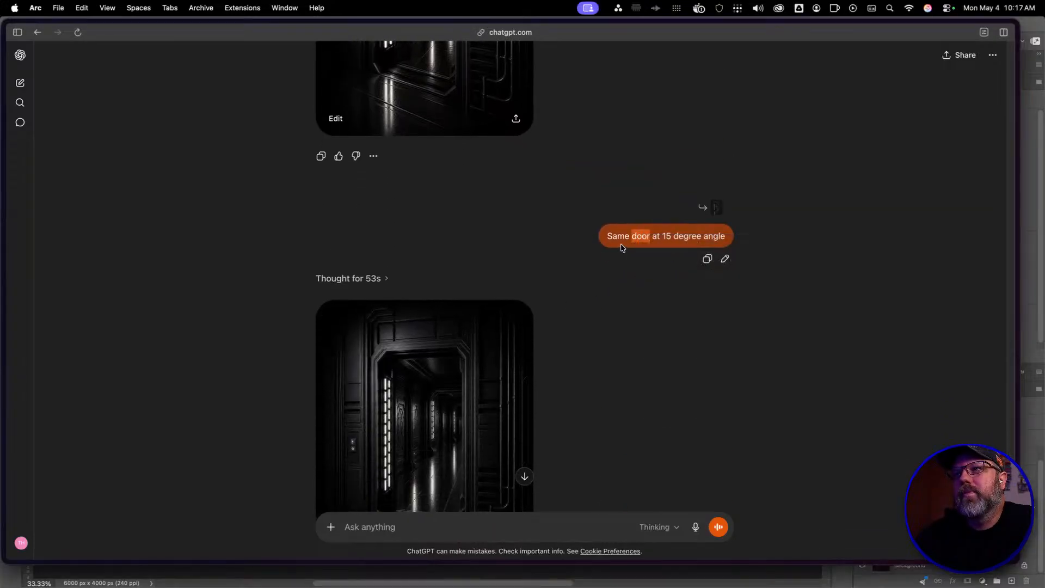
left_click(726, 260)
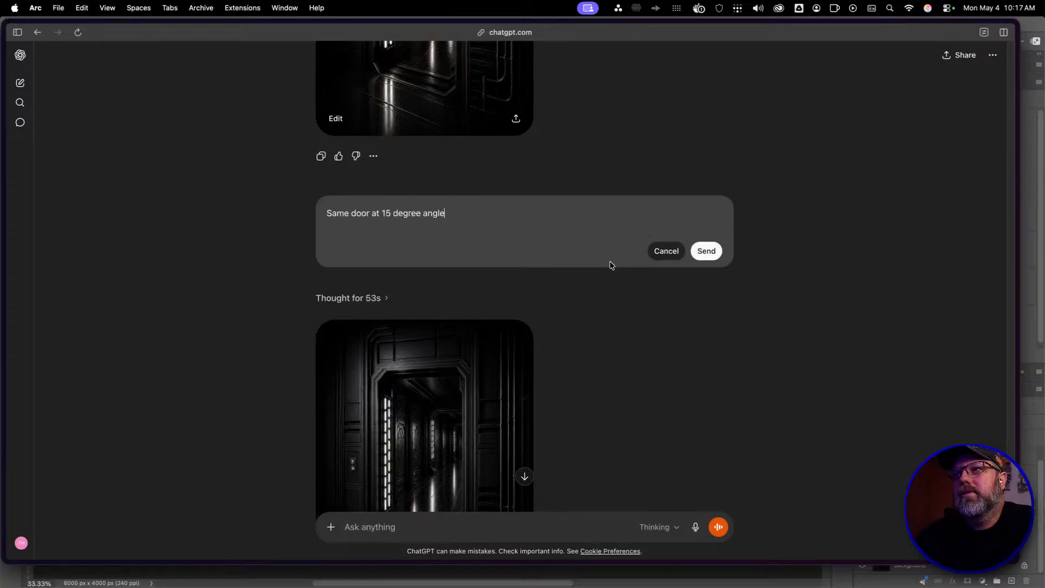
key("alt+shift+Left")
left_click(388, 214)
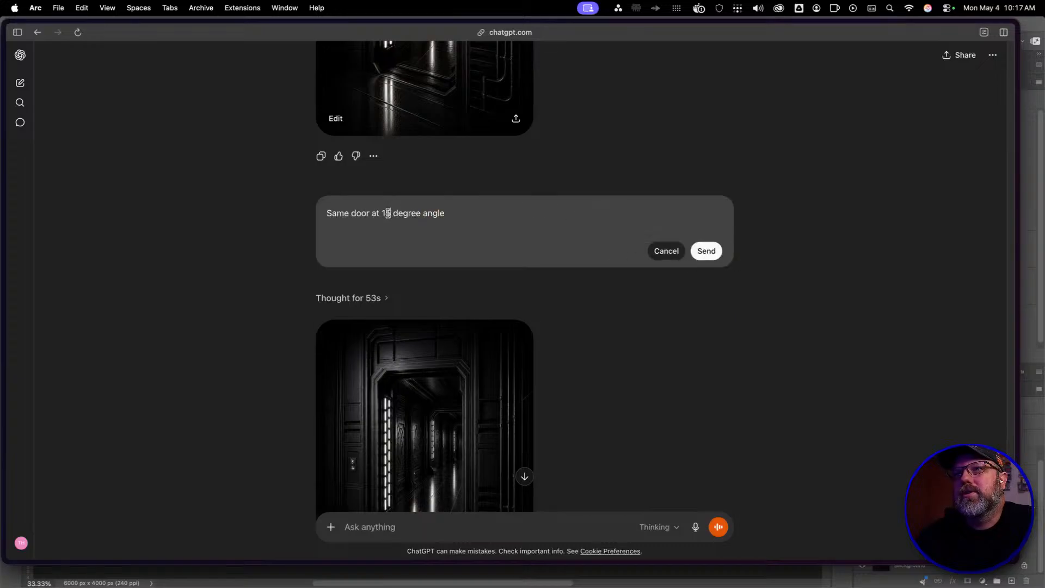
double_click(386, 214)
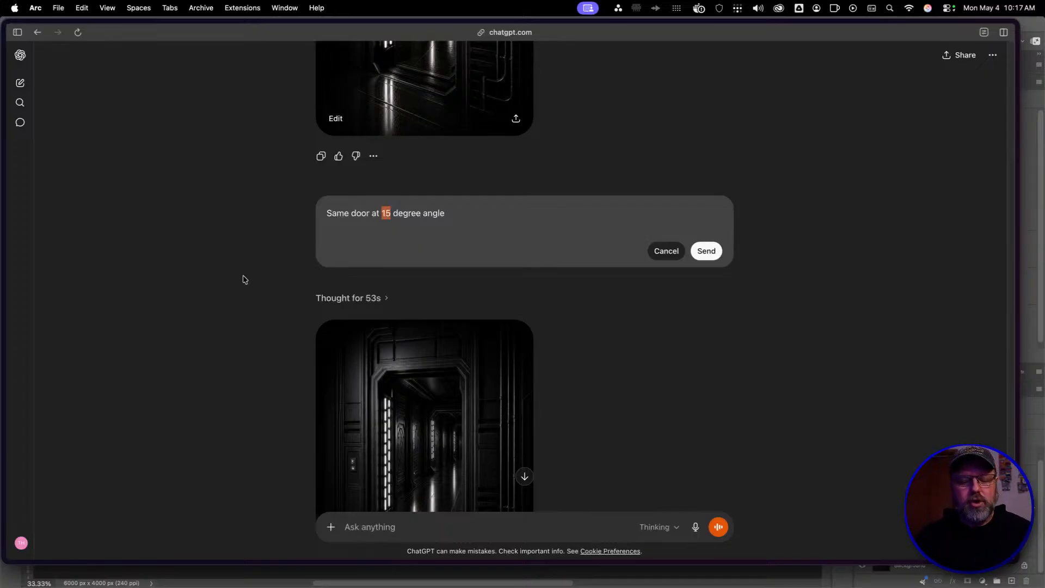
type("85")
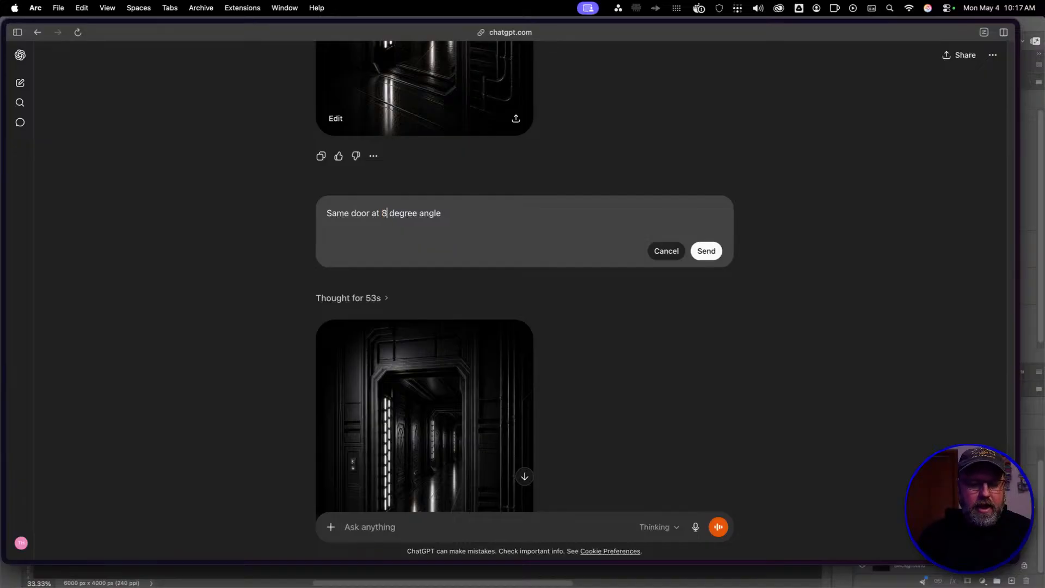
key("shift+Return")
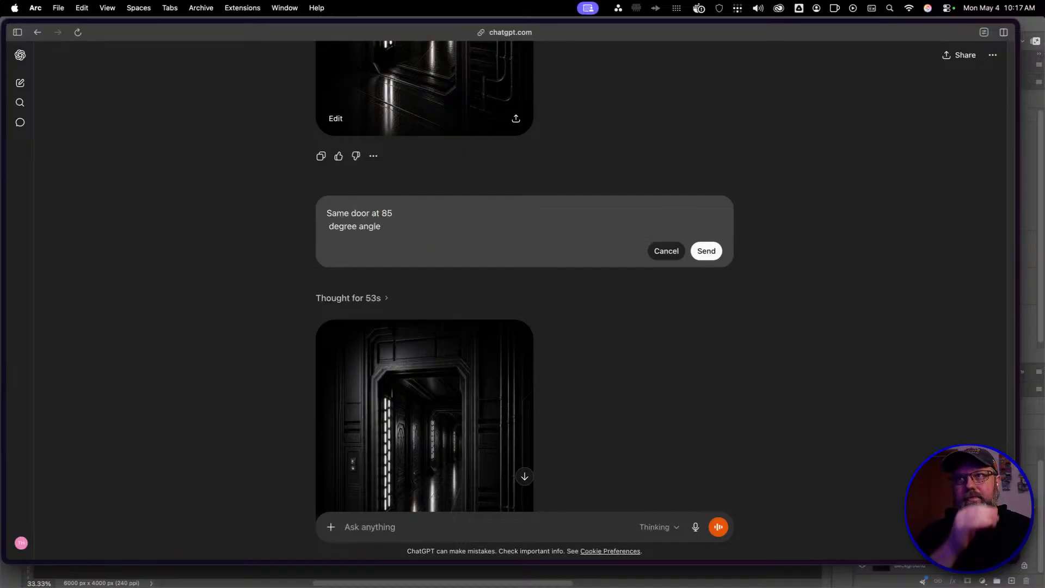
key("BackSpace")
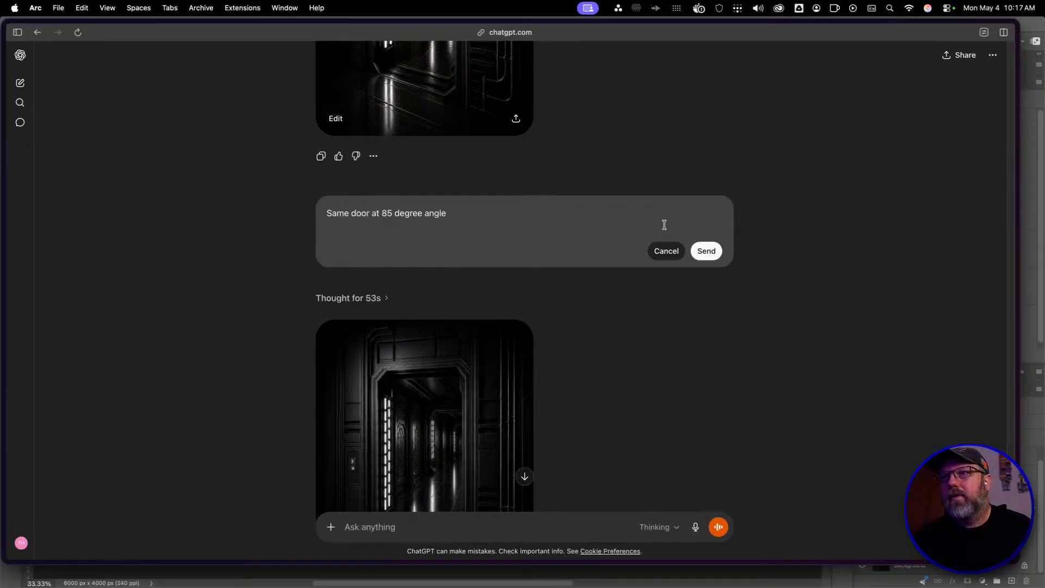
left_click(706, 250)
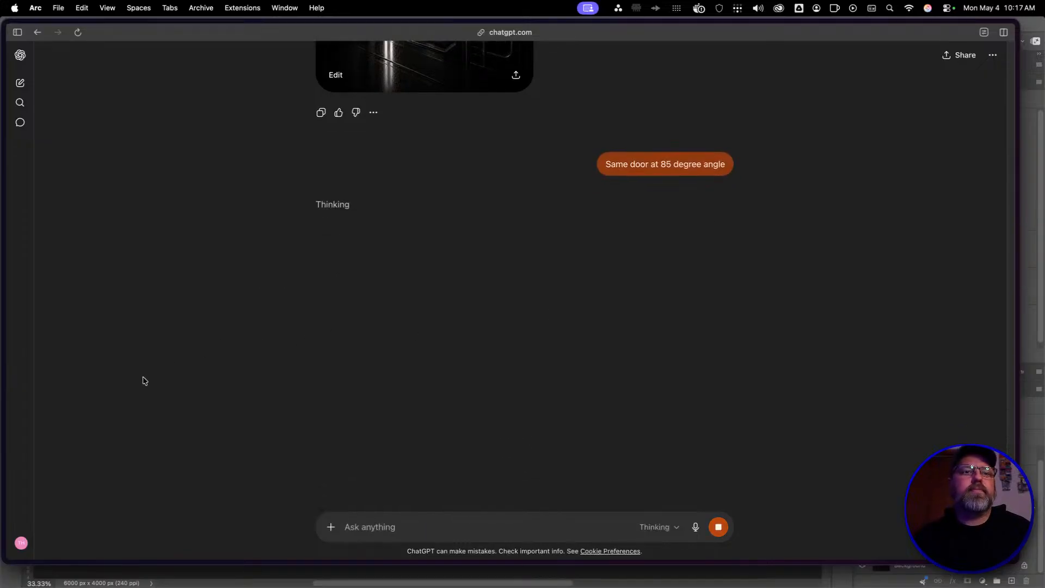
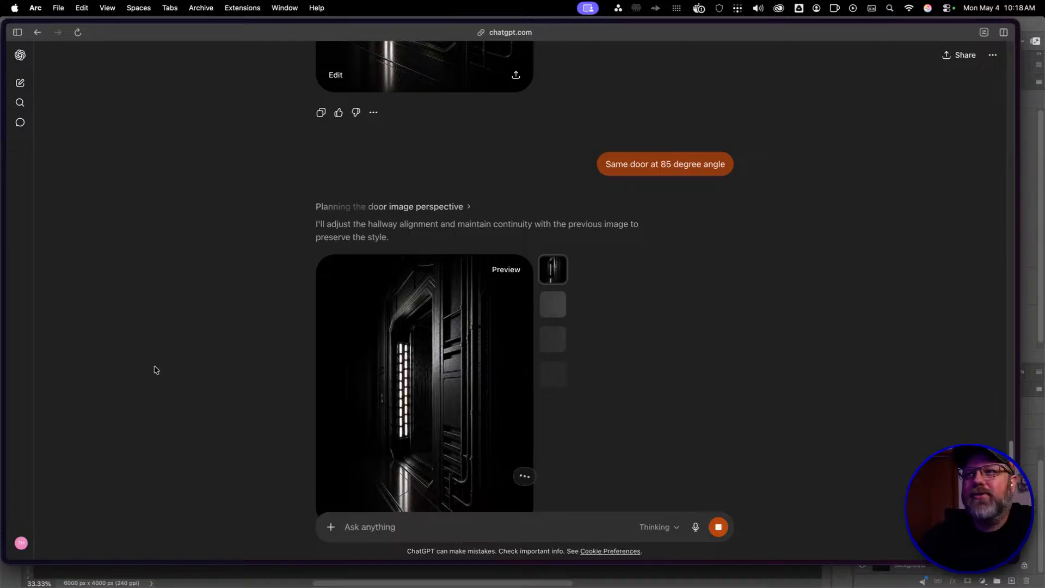
Save the newly generated door image to Downloads as "star wars door from sharp left angle"
scroll(270, 378, "down", 3)
scroll(271, 378, "up", 1)
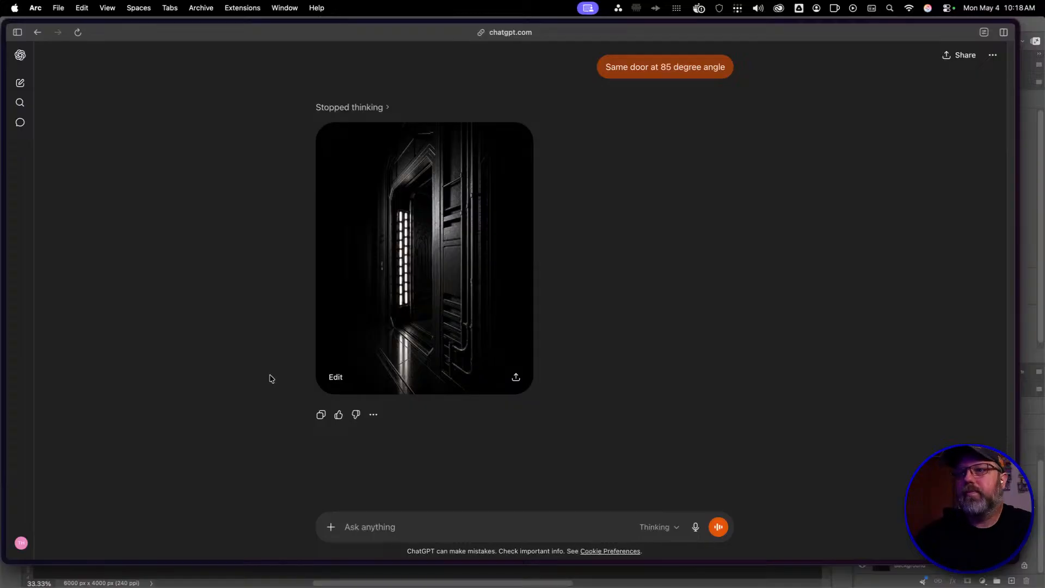
left_click(430, 304)
right_click(436, 308)
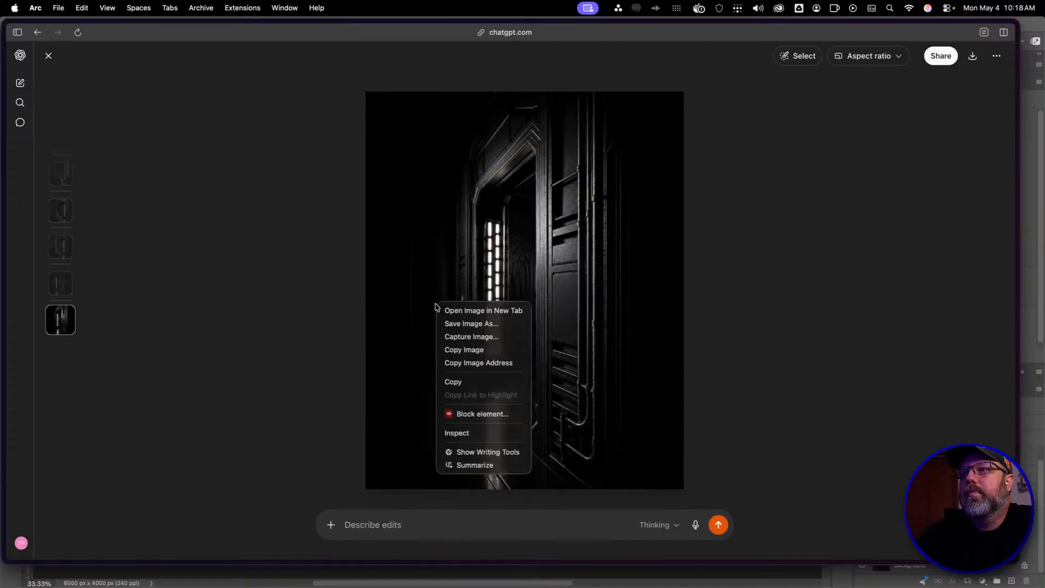
left_click(440, 310)
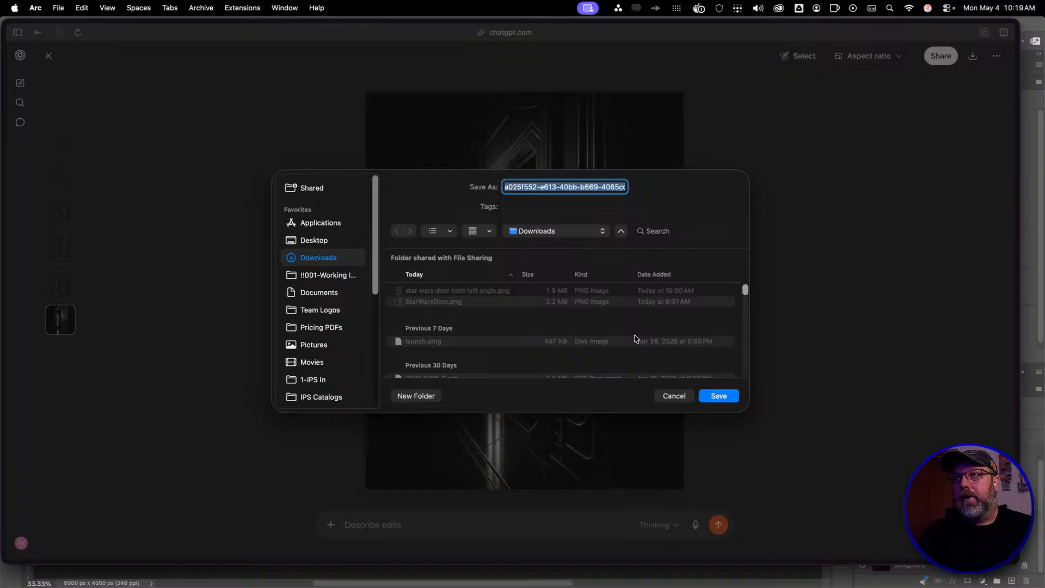
type("sta")
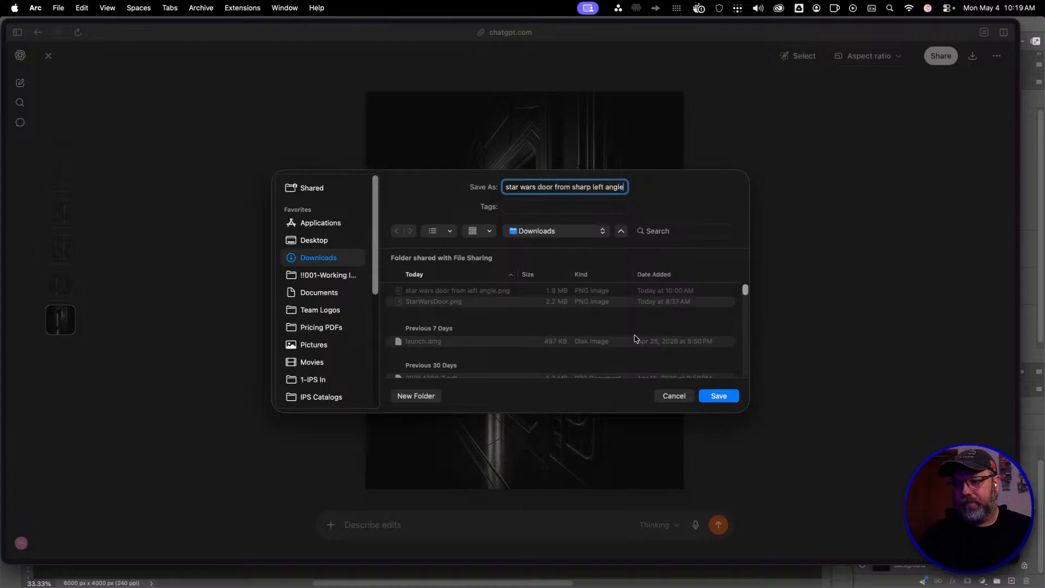
key("Return")
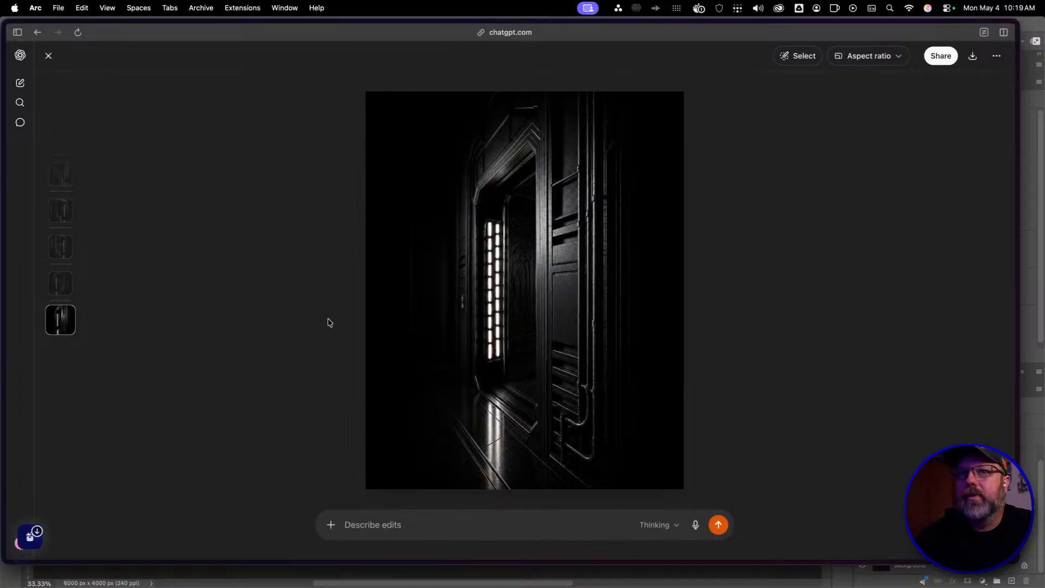
Switch to Photoshop, duplicate the Background layer of the 0302-2220 portrait, and remove the background from the copy
mouse_move(1044, 1)
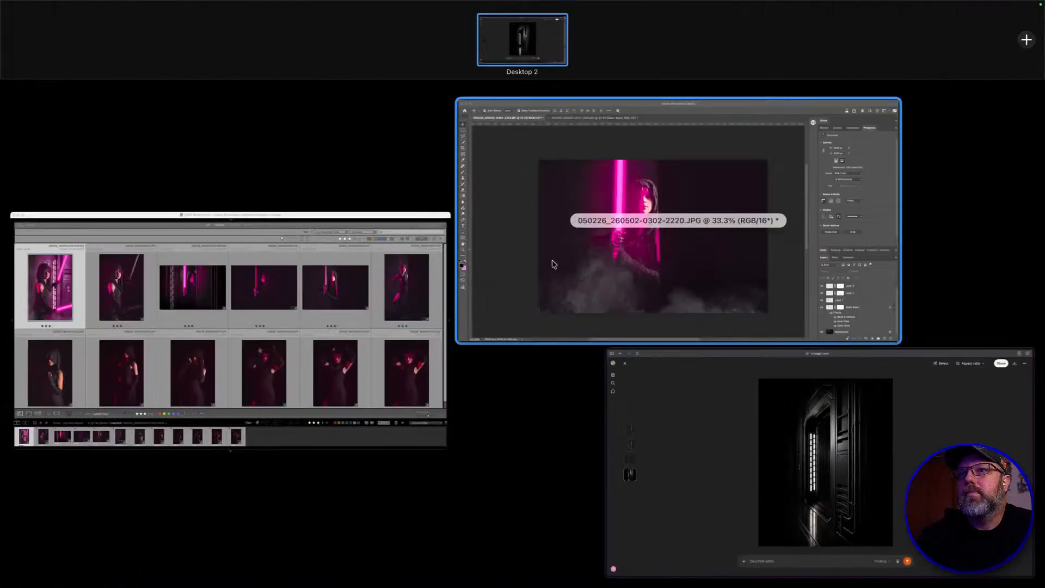
left_click(553, 265)
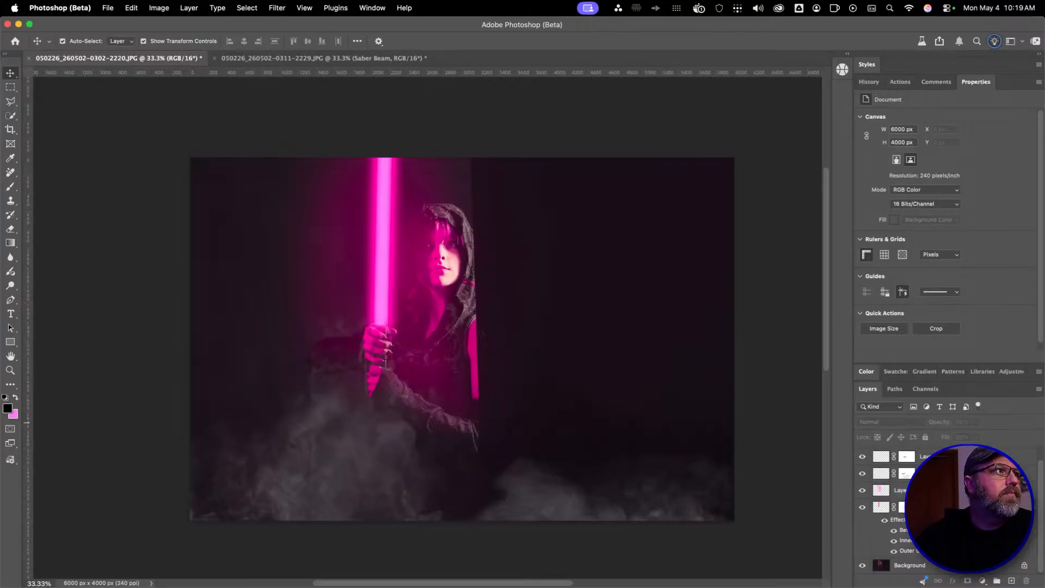
key("super+Tab")
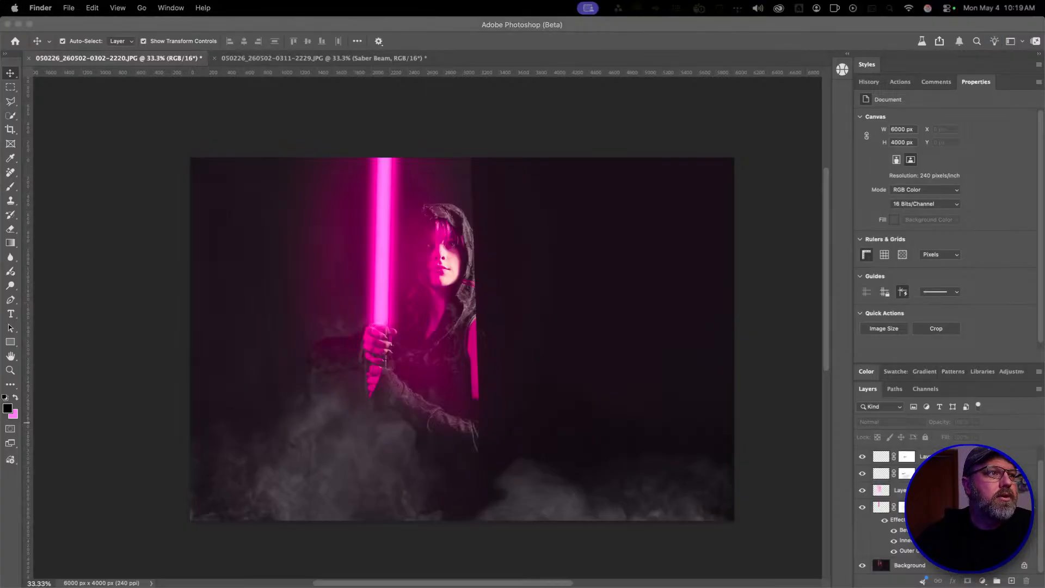
mouse_move(1, 423)
left_mouse_down()
mouse_move(709, 456)
mouse_move(308, 457)
mouse_move(2, 405)
left_mouse_up()
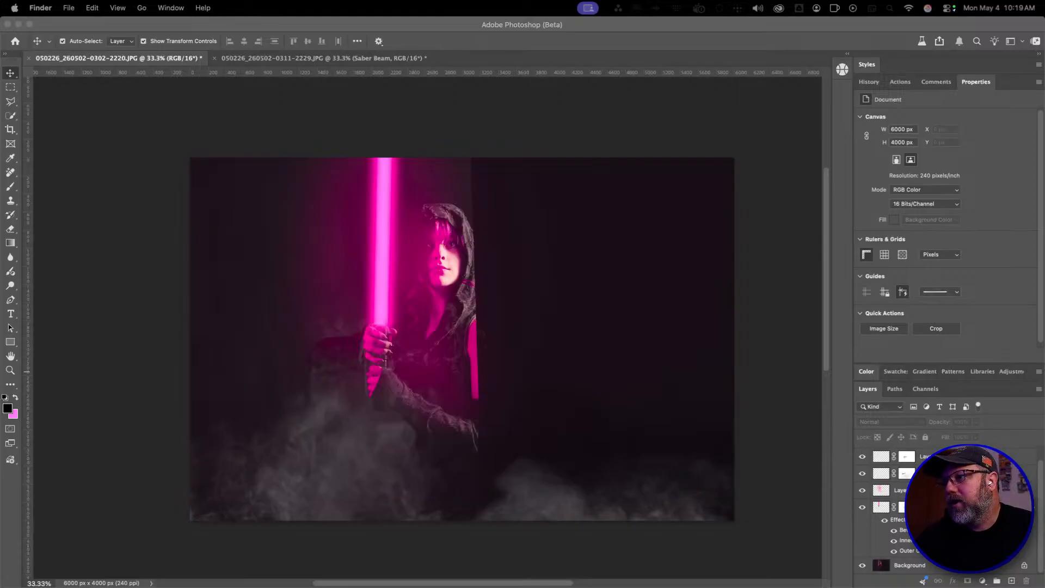
left_click(1004, 566)
left_click_drag(1004, 566, 1011, 580)
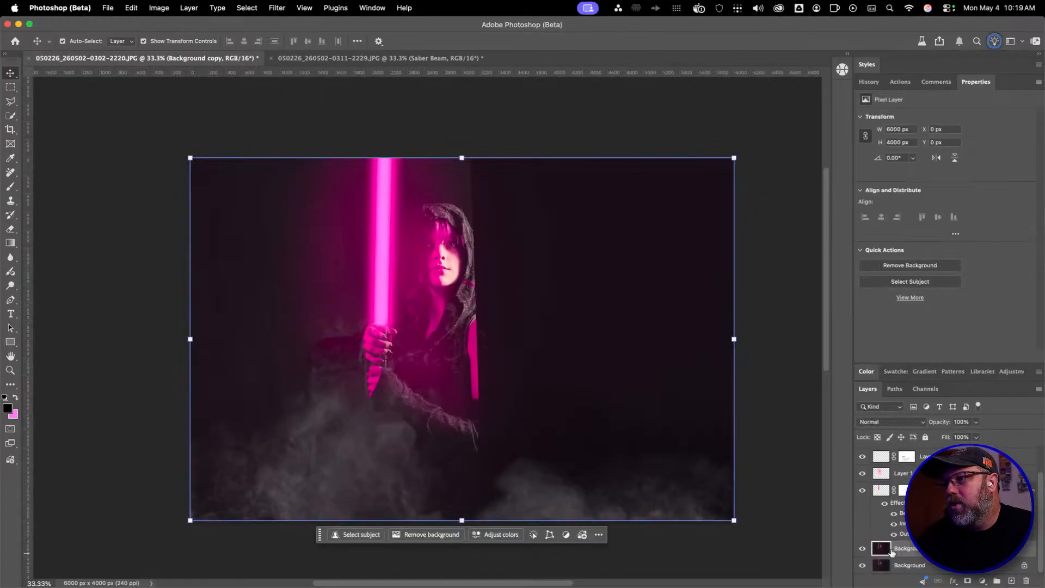
left_click(427, 539)
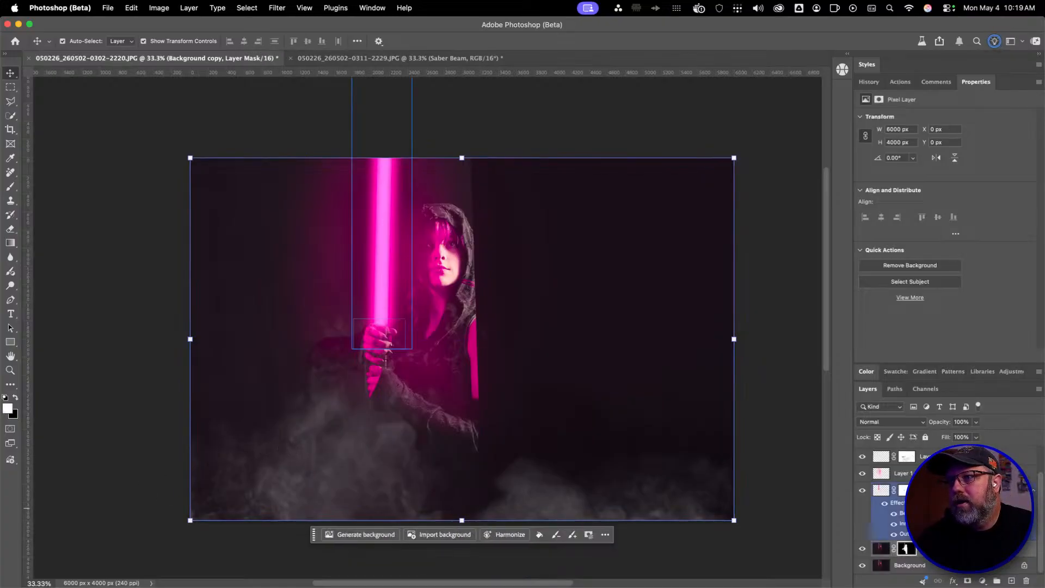
Check the cutout by toggling the visibility of the Background and Background copy layers, leaving both layers shown
left_click(862, 565)
left_click(862, 550)
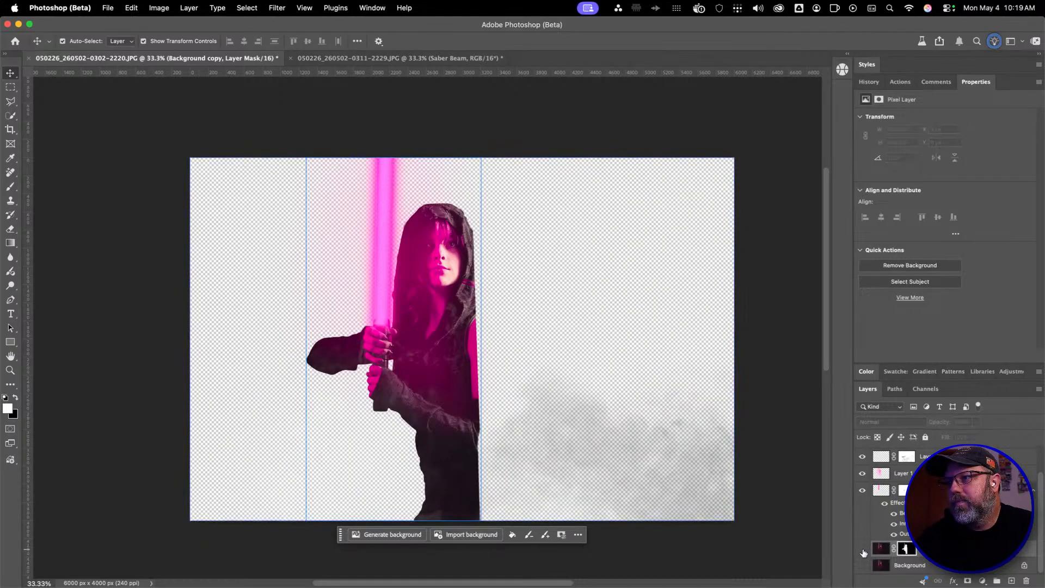
left_click(863, 550)
left_click(863, 568)
left_click(863, 570)
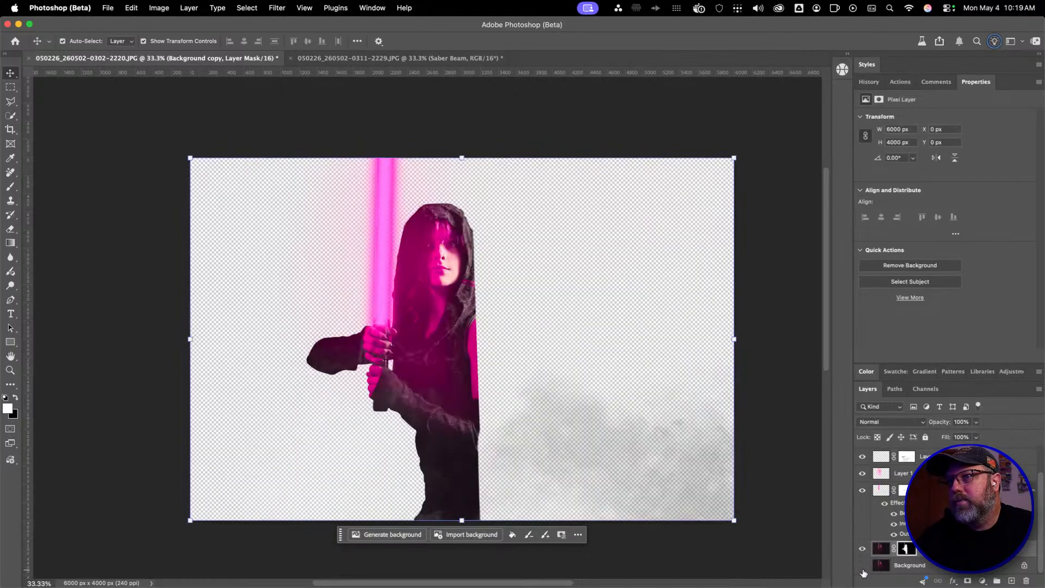
left_click(863, 569)
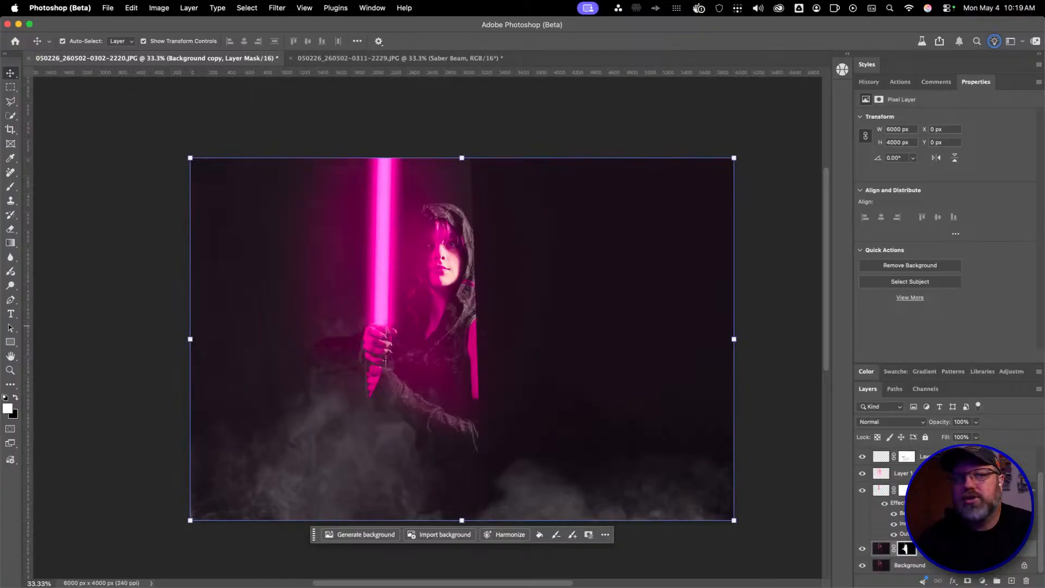
Place the "star wars door from sharp left angle" image above the Background layer and stretch it to about 189% width and 322% height behind the subject
left_click(895, 565)
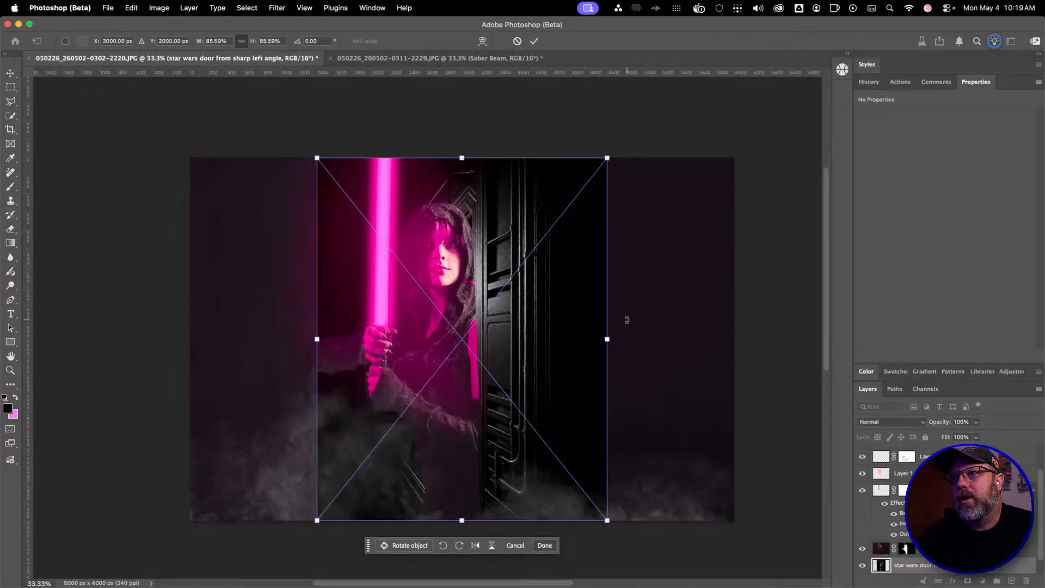
left_click_drag(607, 339, 898, 326)
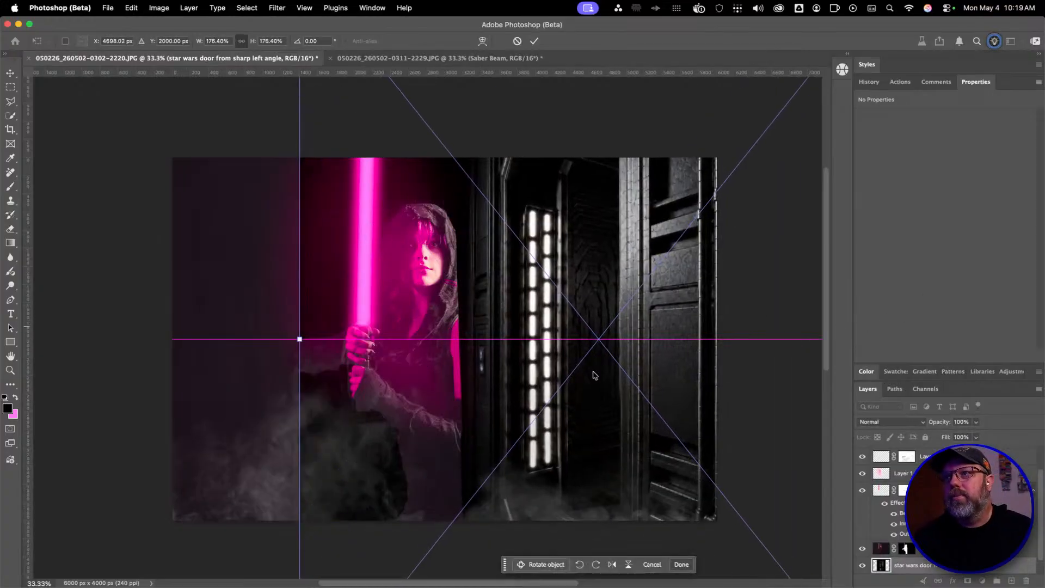
left_click_drag(594, 375, 357, 420)
left_click_drag(317, 414, 343, 411)
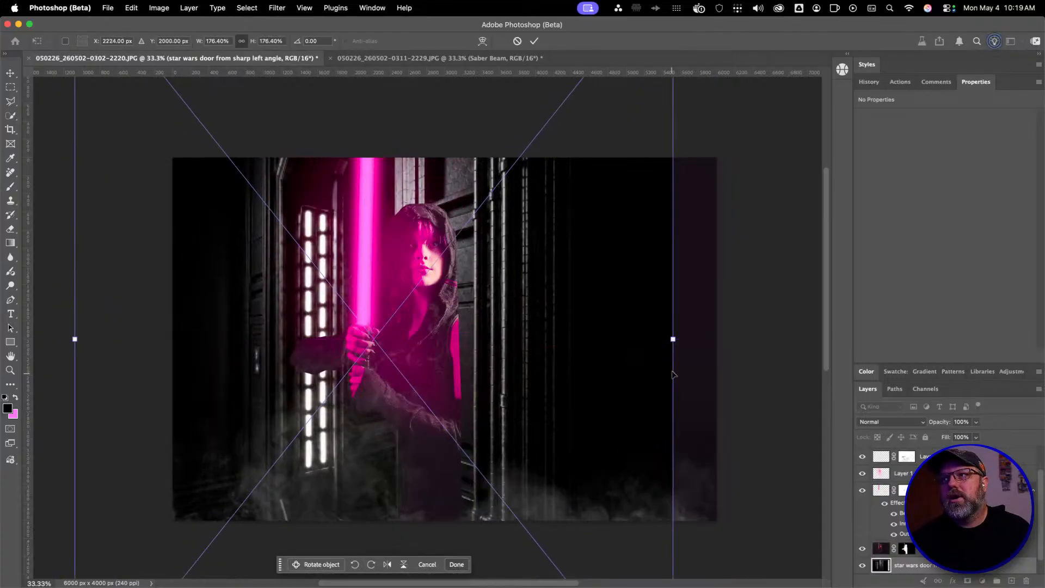
left_click_drag(673, 338, 715, 334)
left_click_drag(490, 399, 564, 407)
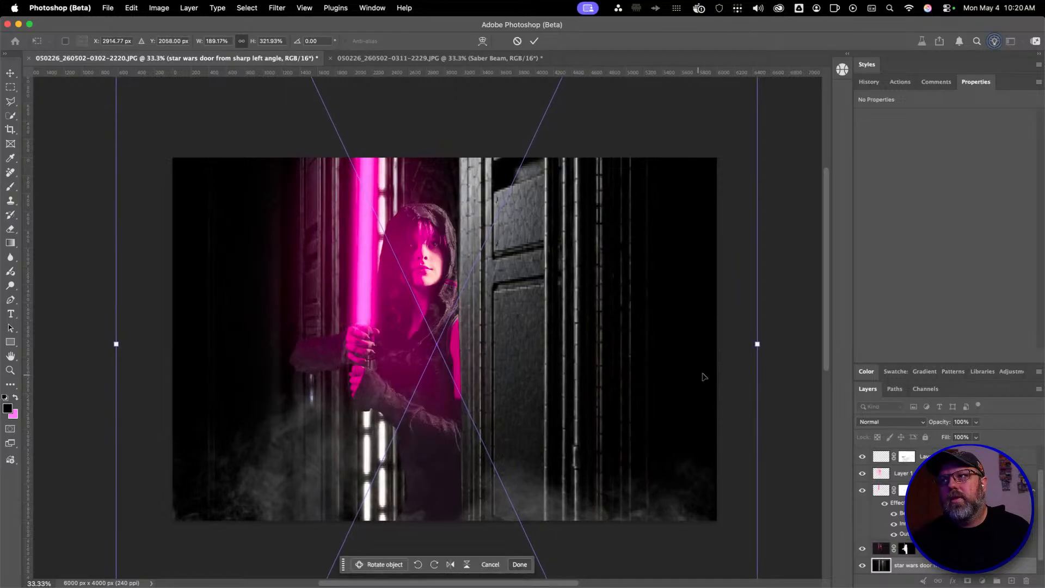
Rotate the placed door to about -1.19° and nudge it horizontally so its edge meets the subject's cut-off side
left_click_drag(772, 341, 772, 343)
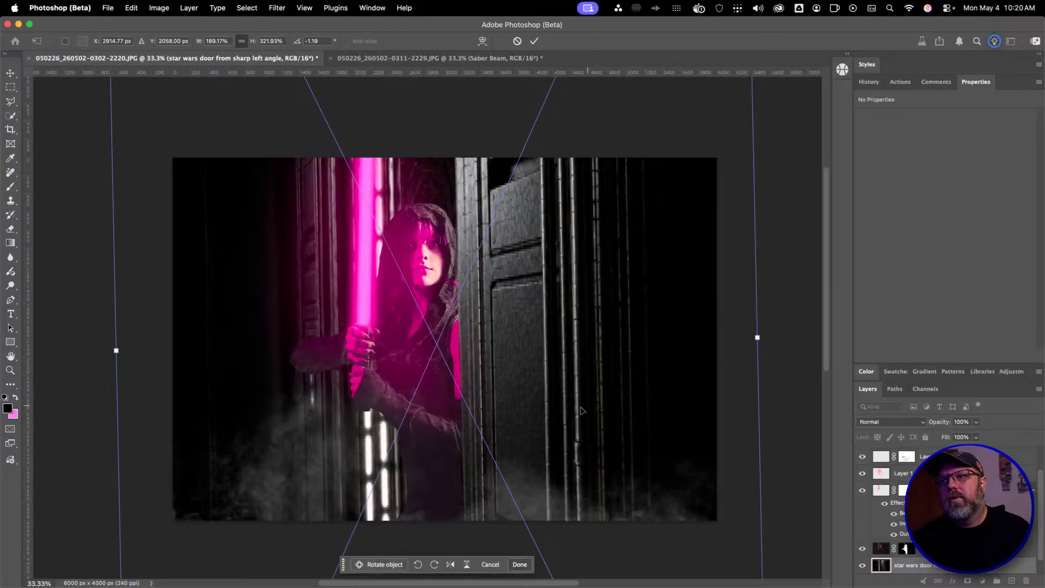
mouse_move(578, 410)
left_mouse_down()
mouse_move(600, 409)
mouse_move(579, 408)
left_mouse_up()
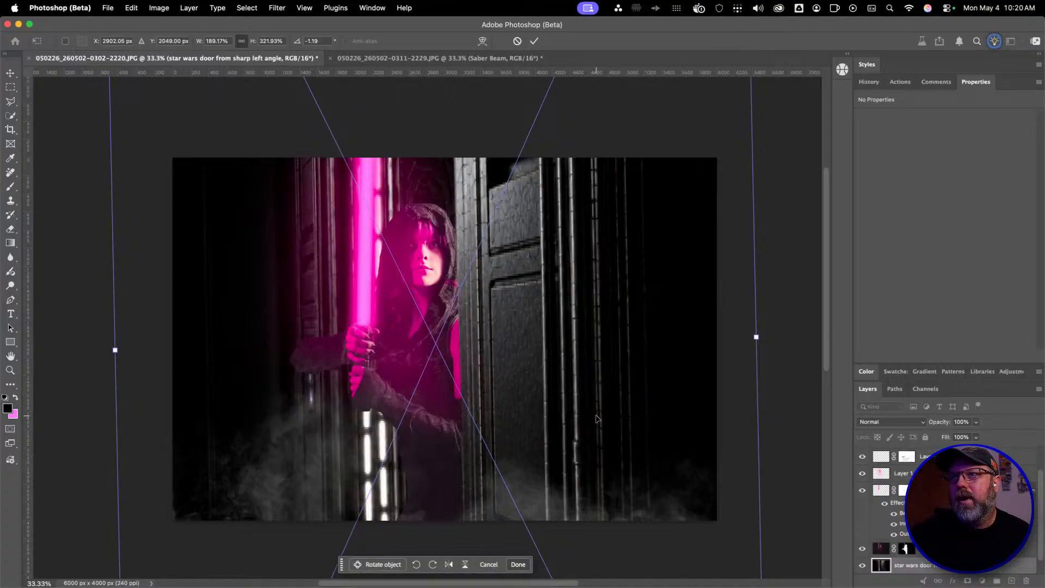
key("Right")
key("Right")
key("Right")
key("Right")
key("Right")
key("Right")
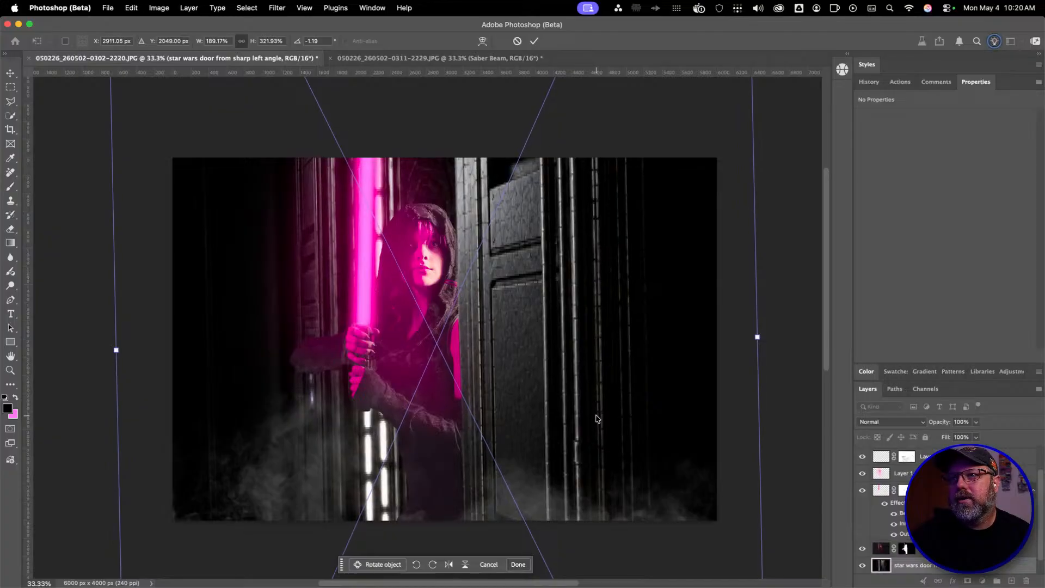
key("Right")
key("Right")
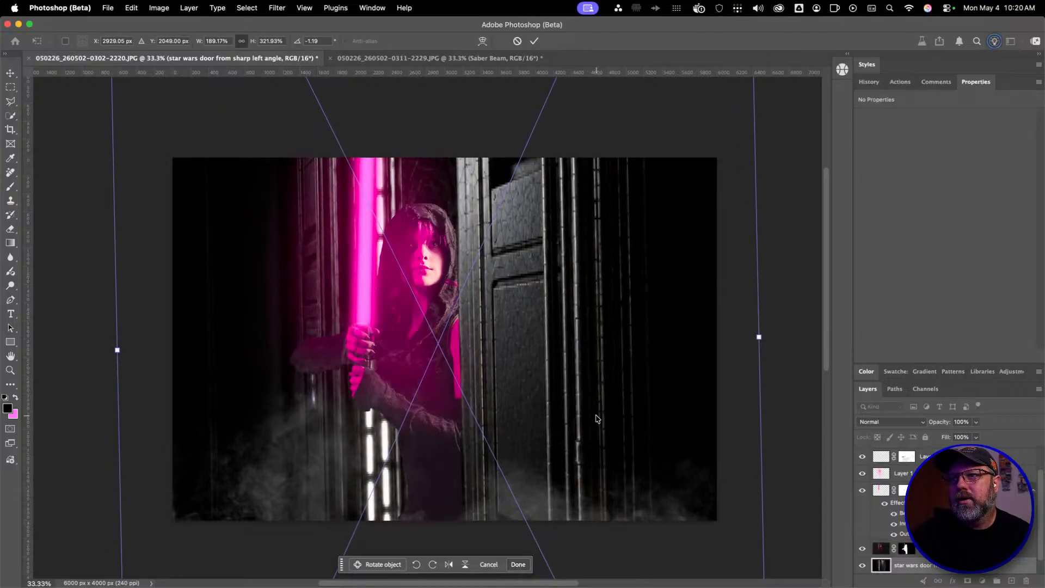
key("Left")
key("Left")
key("Left")
key("Left")
key("Left")
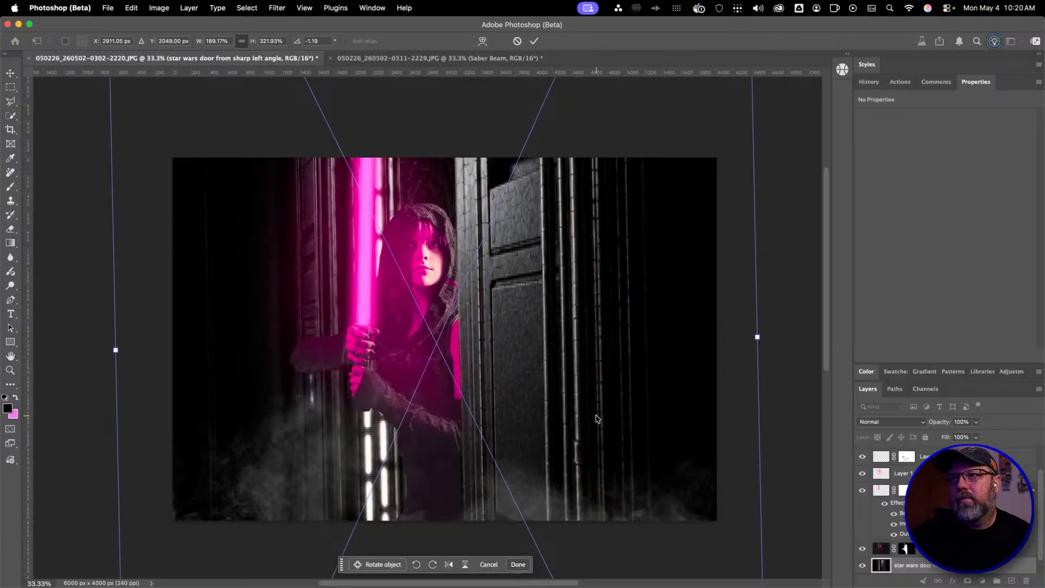
key("Left")
key("Left")
key("Left")
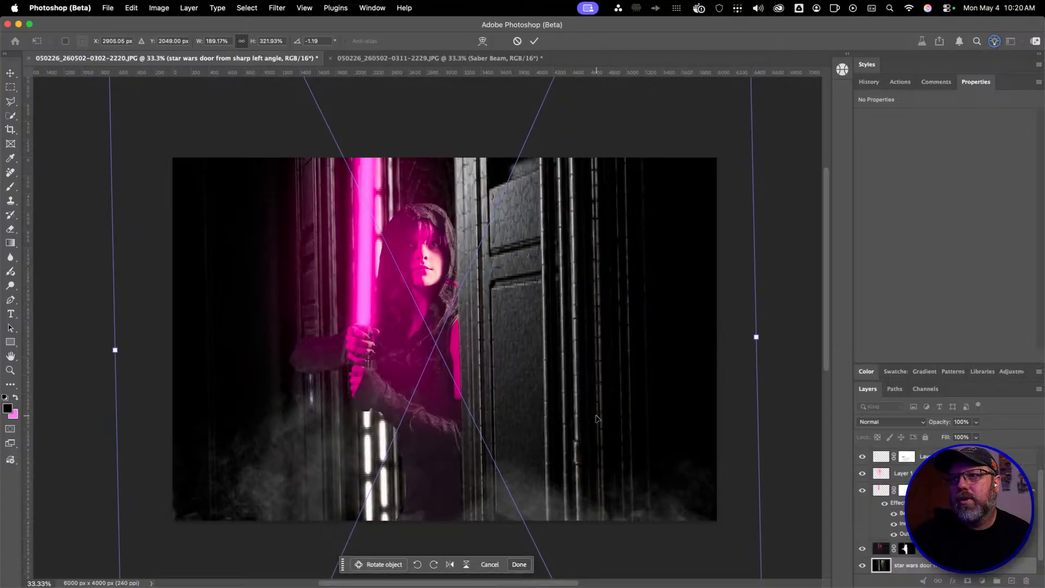
key("Right")
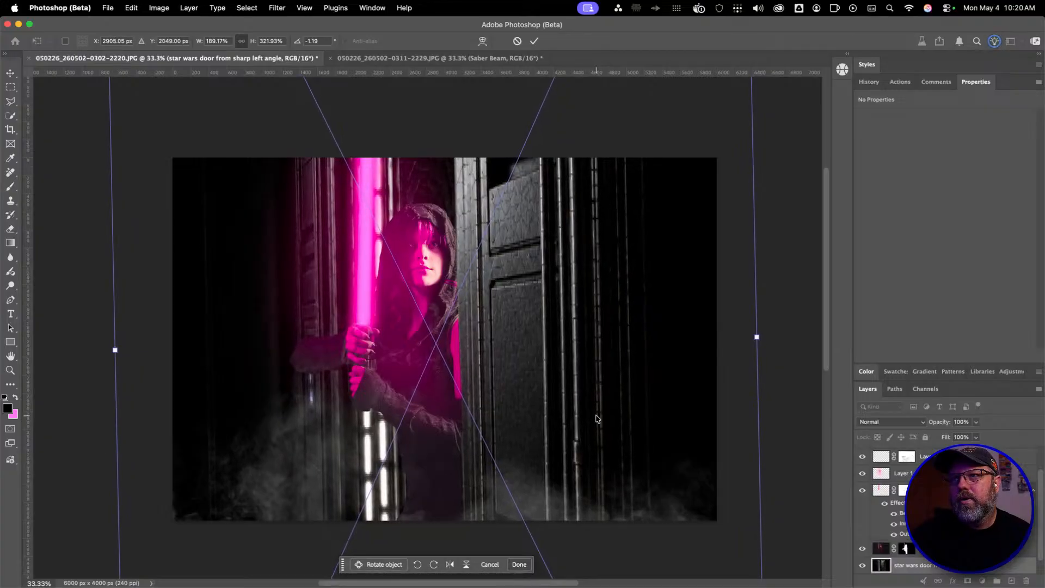
key("Left")
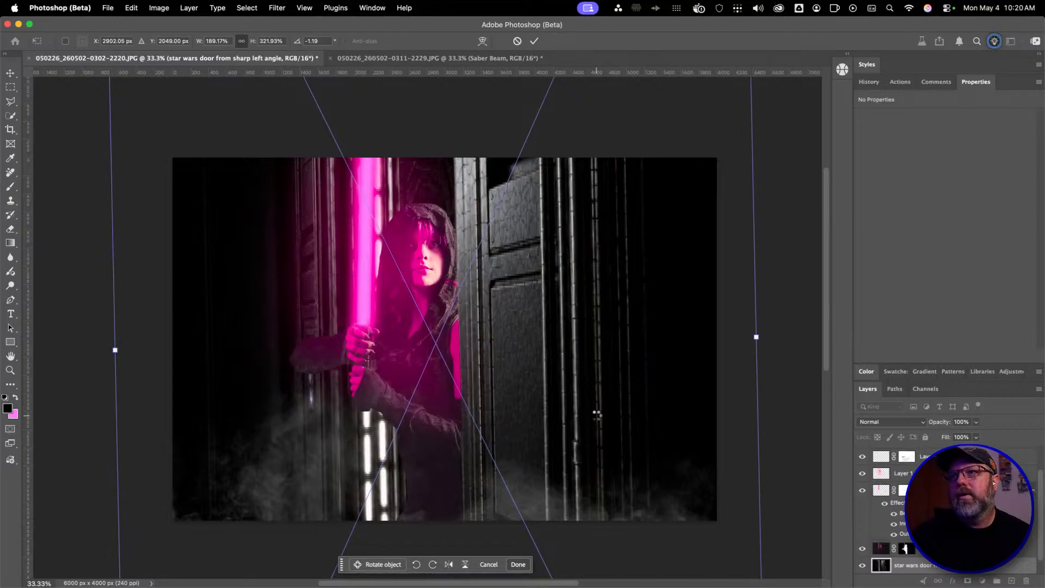
key("Return")
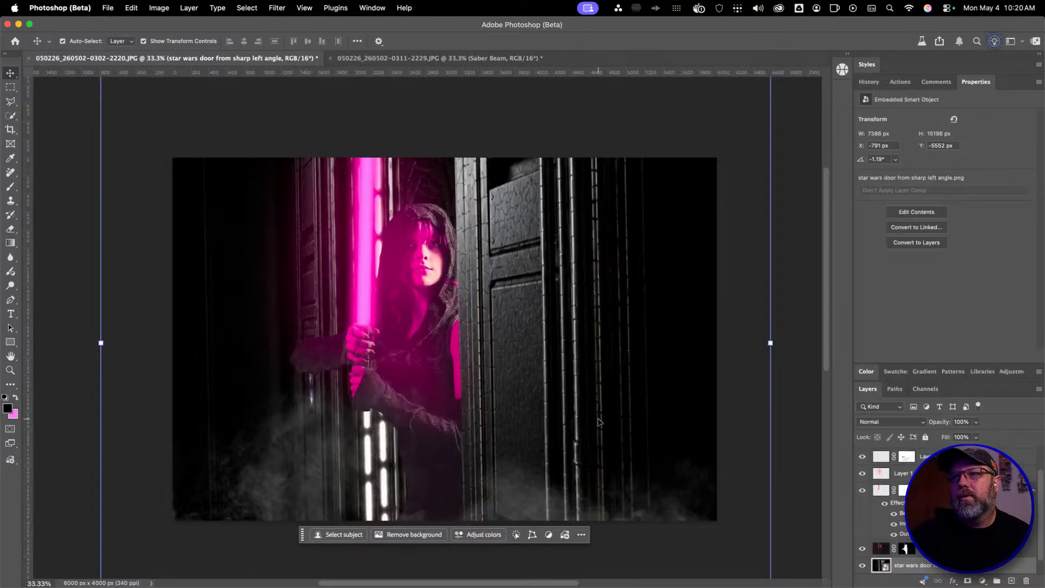
Set the door layer's rotation to about -0.49° so its edge follows the subject's cut side
left_click(771, 344)
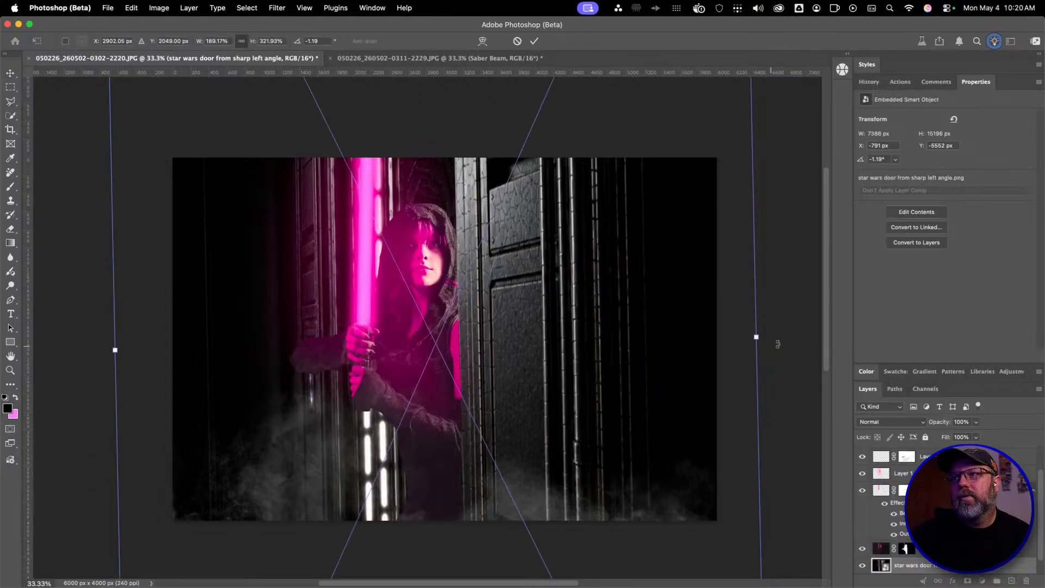
left_click_drag(776, 341, 775, 343)
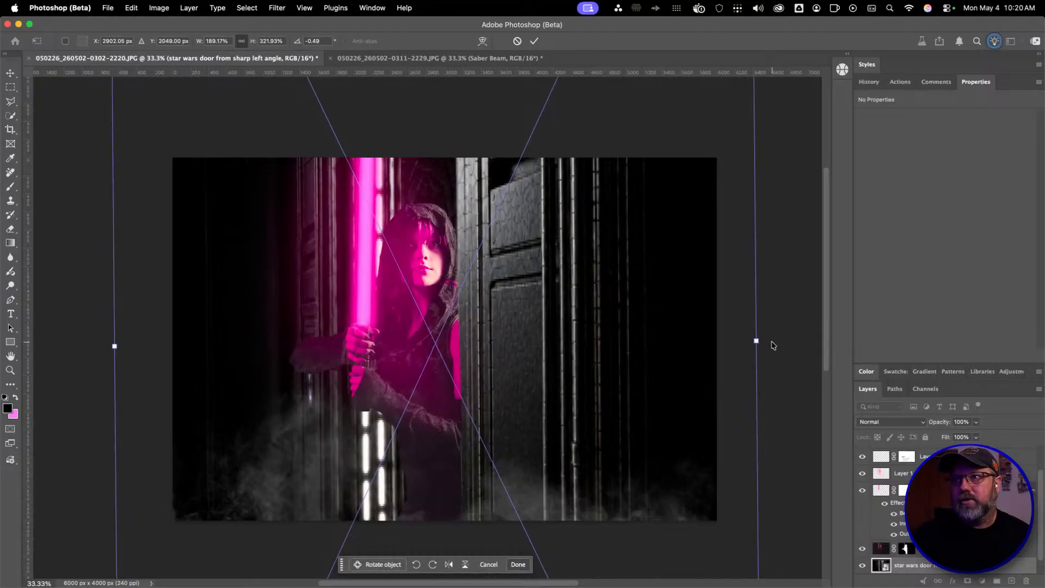
key("Return")
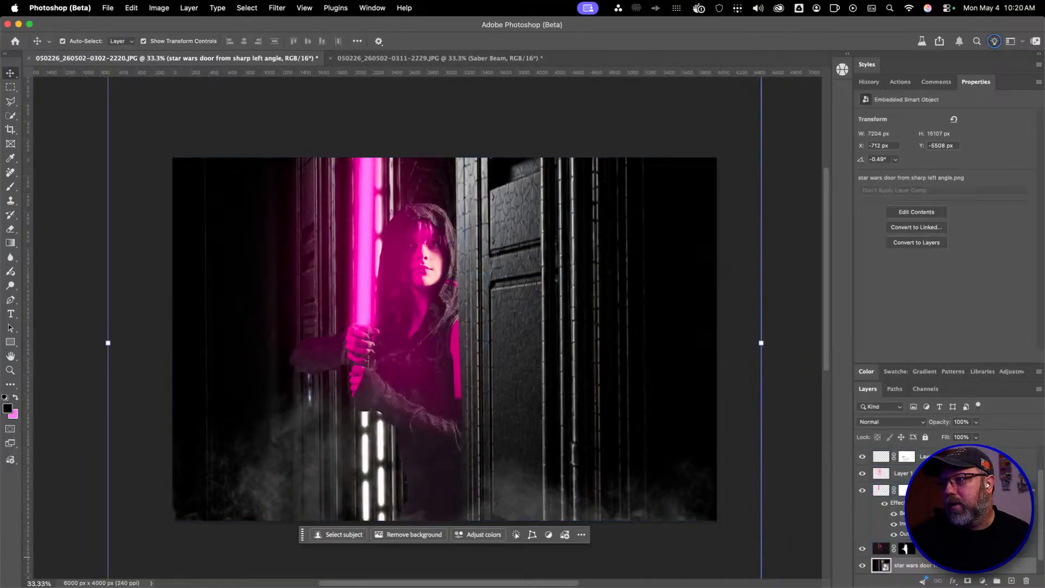
Try brushing white on the Background copy's layer mask at the upper end of the door edge, and undo the dab
left_click(882, 548)
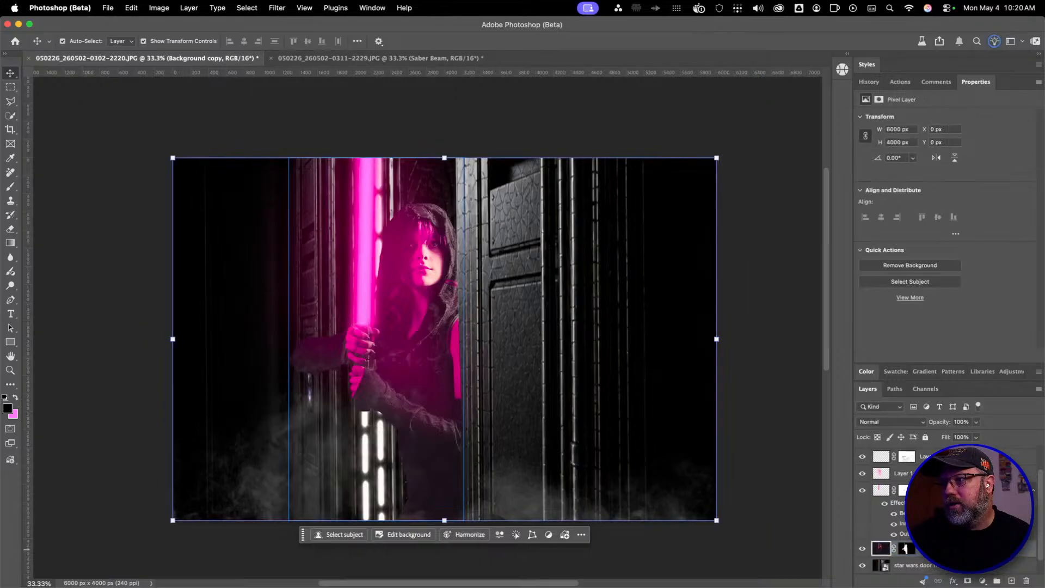
left_click(906, 548)
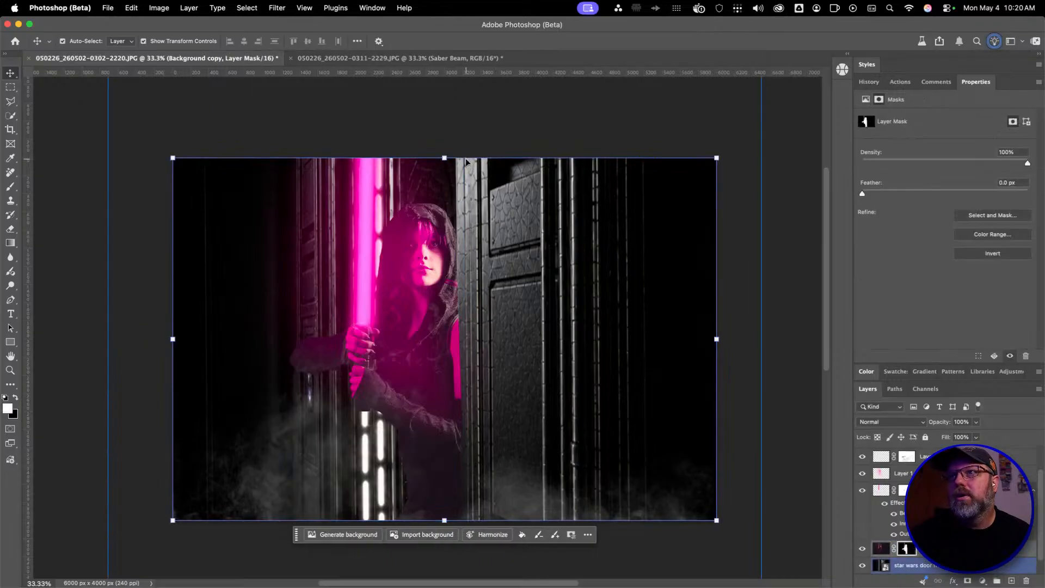
key("b")
left_click_drag(462, 223, 477, 225)
left_click_drag(462, 428, 462, 428)
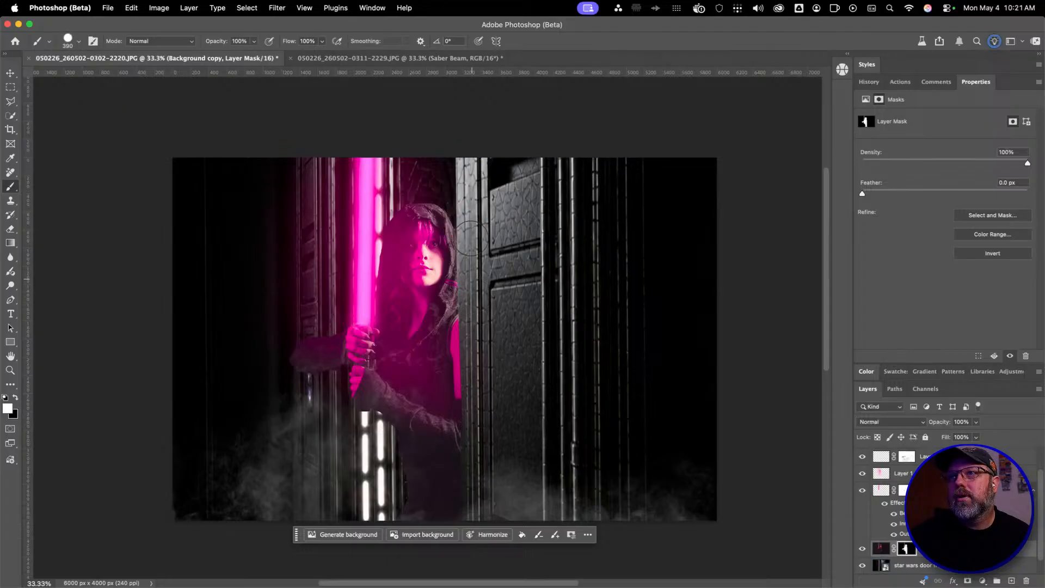
left_click(472, 159)
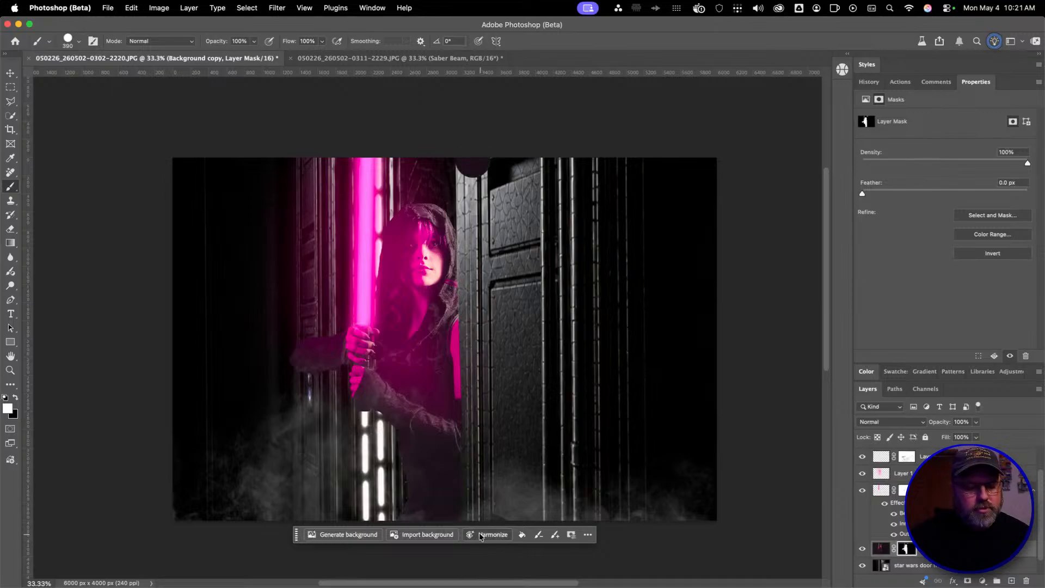
key("super+z")
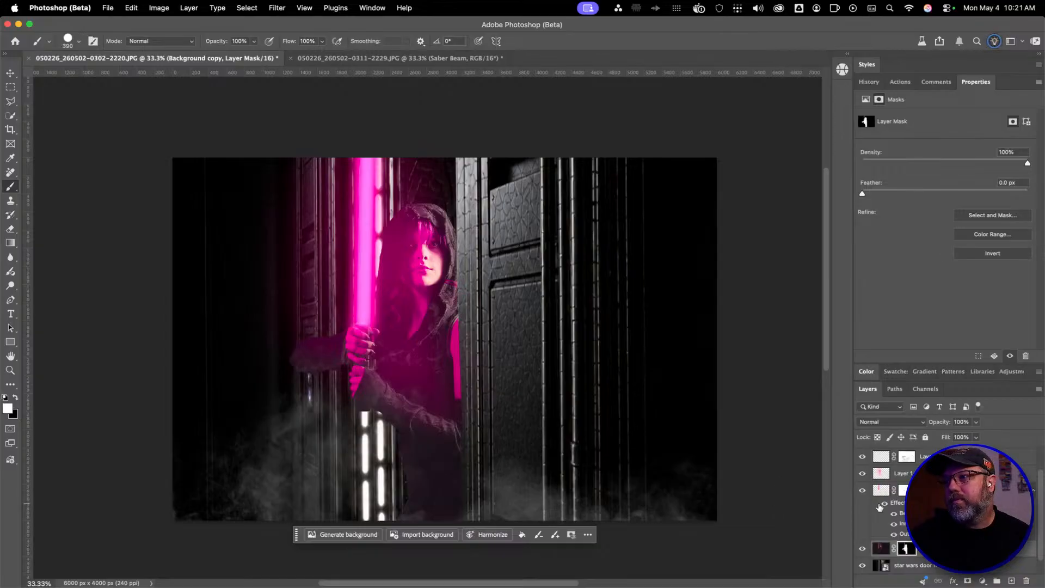
Hide the contextual task bar and paint a straight black line on the mask along the subject's door-side edge
scroll(883, 506, "down", 1)
key("x")
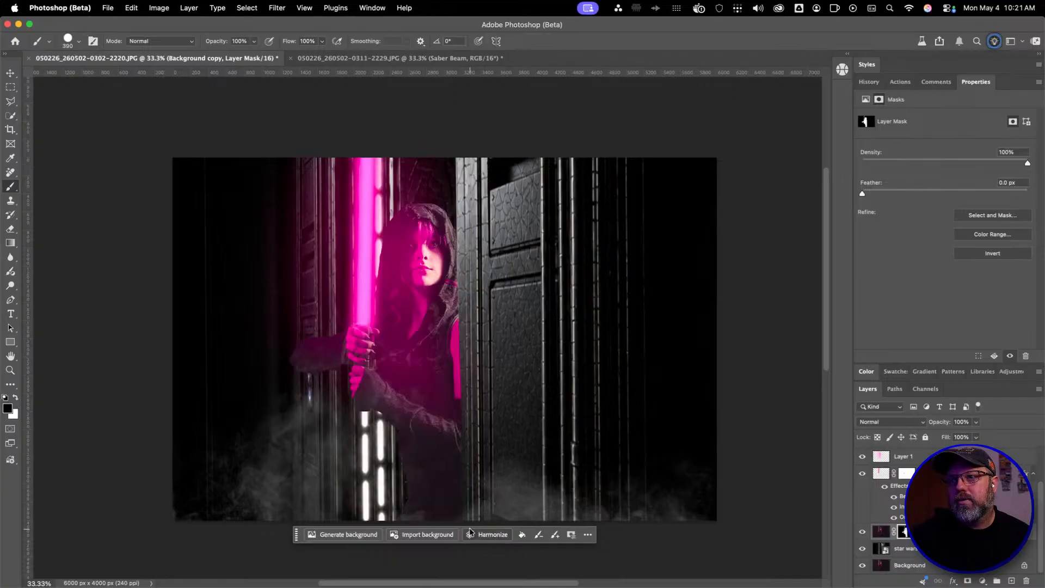
left_click(588, 537)
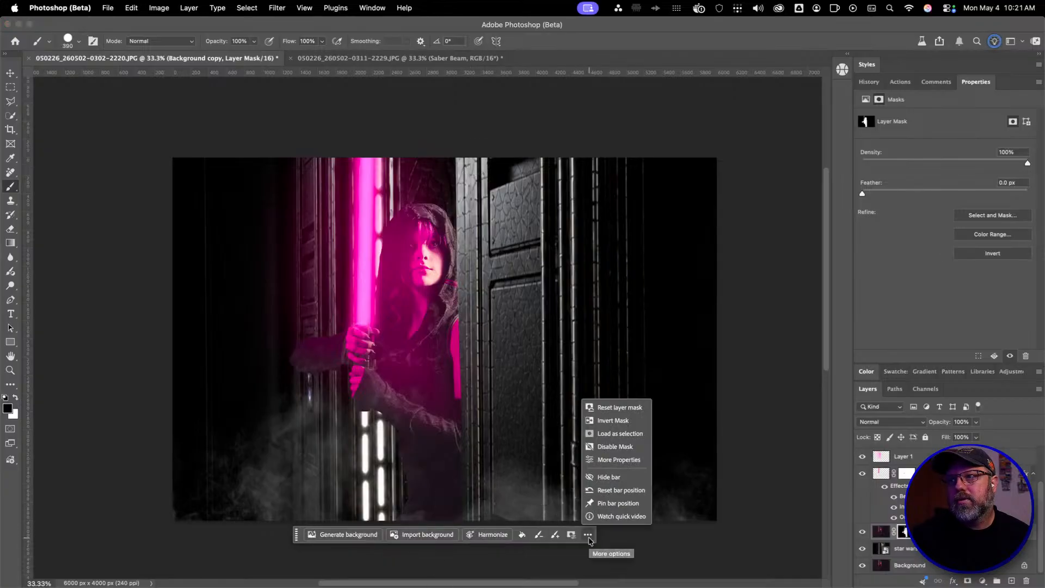
left_click(610, 481)
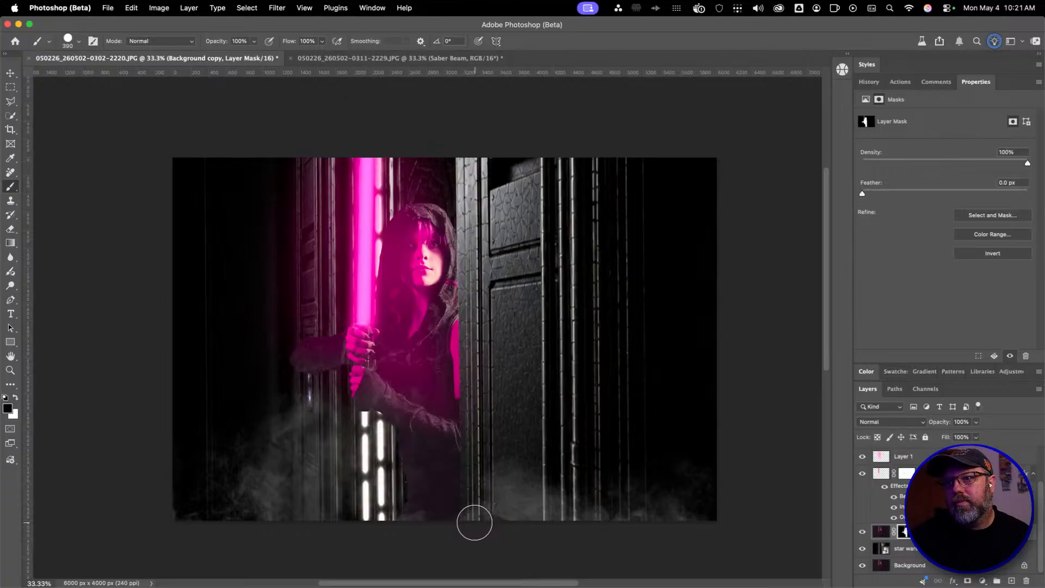
left_click(473, 151, "shift")
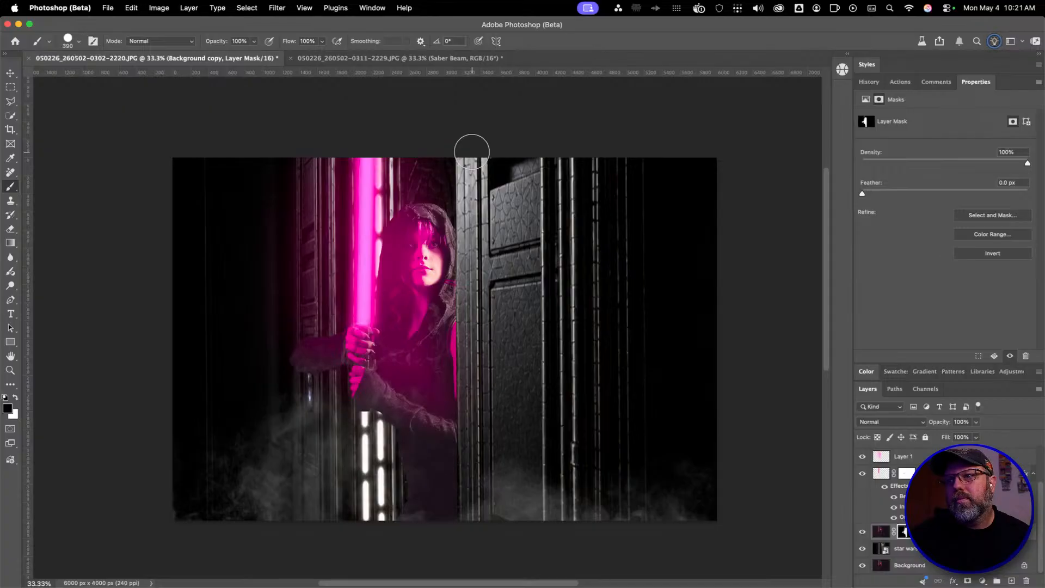
Compare the masked edge against the door by toggling the Background copy layer's visibility, leaving the layer shown
left_click(862, 533)
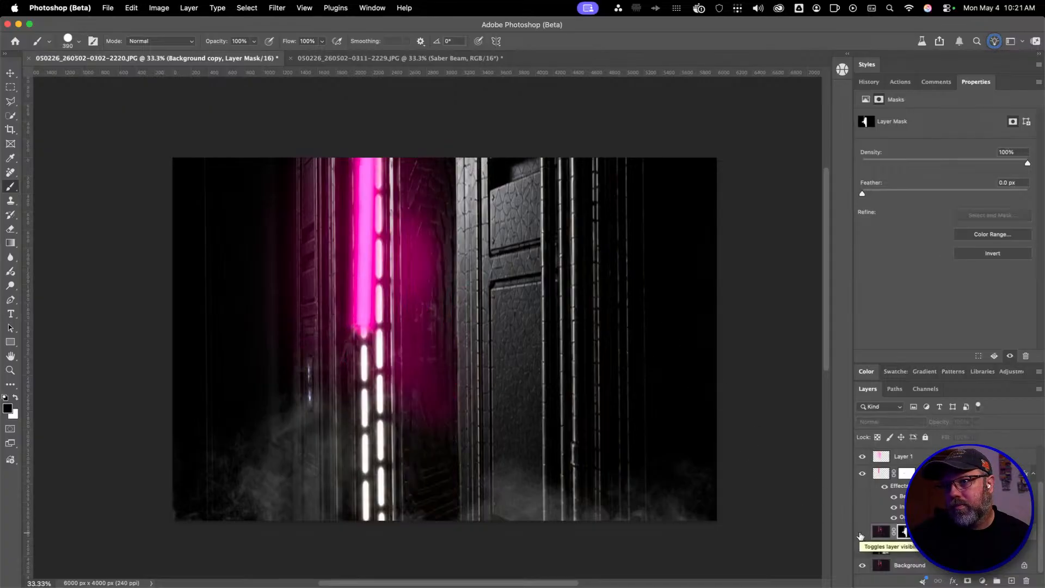
left_click(860, 535)
left_click(860, 535)
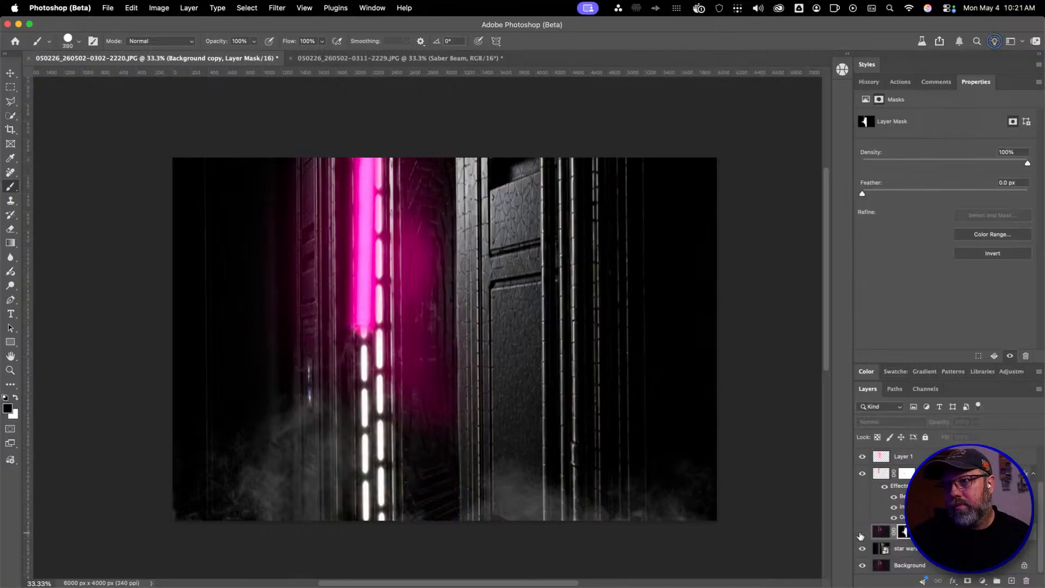
left_click(860, 535)
left_click(860, 535)
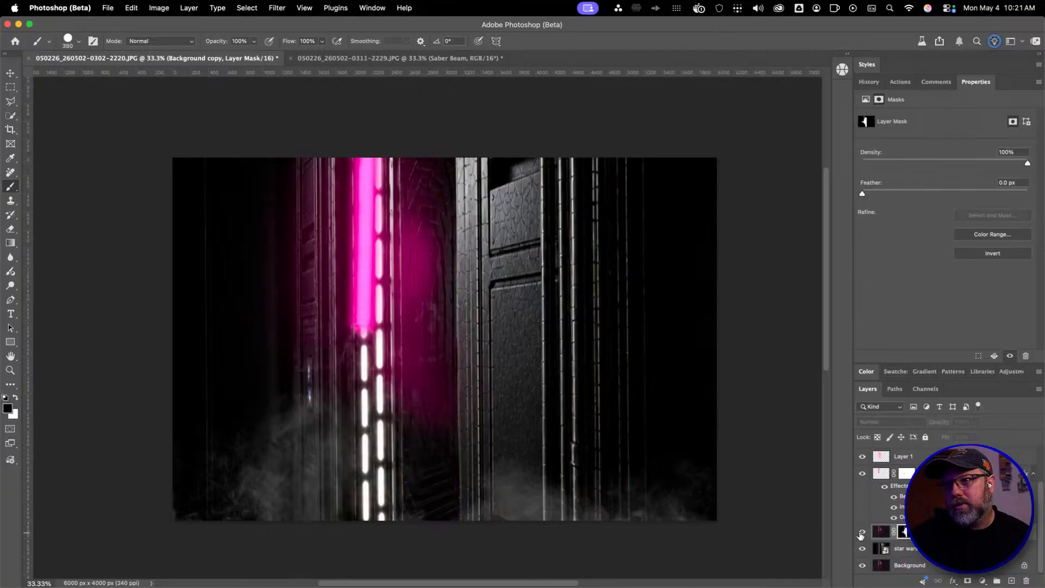
left_click(860, 535)
left_click(860, 535)
left_click(860, 535)
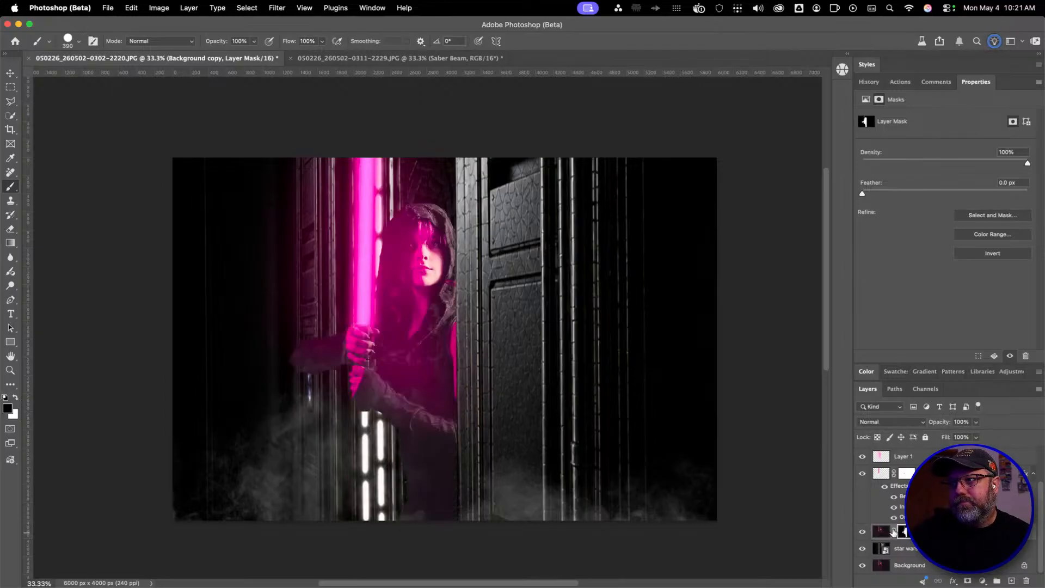
Undo the visibility toggles and the straight black mask stroke along the subject's edge
key("super+z")
key("super+z")
key("super+z")
key("super+z")
key("super+z")
key("super+z")
key("super+z")
key("super+z")
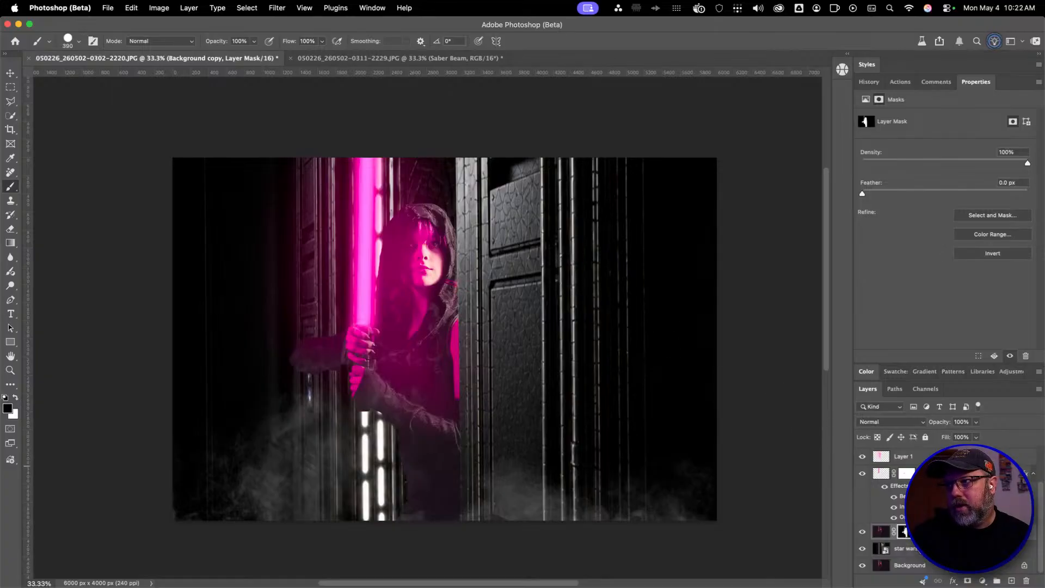
Free-transform the star wars door layer: rotate it to -0.22° and move it down to about X 2895 px, Y 3378 px
left_click(919, 550)
key("v")
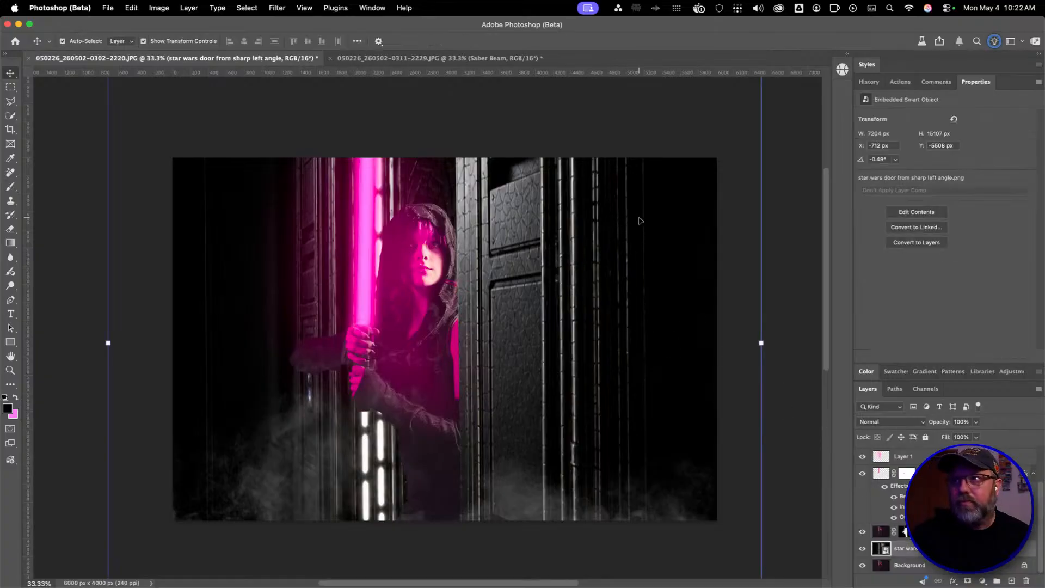
key("super+t")
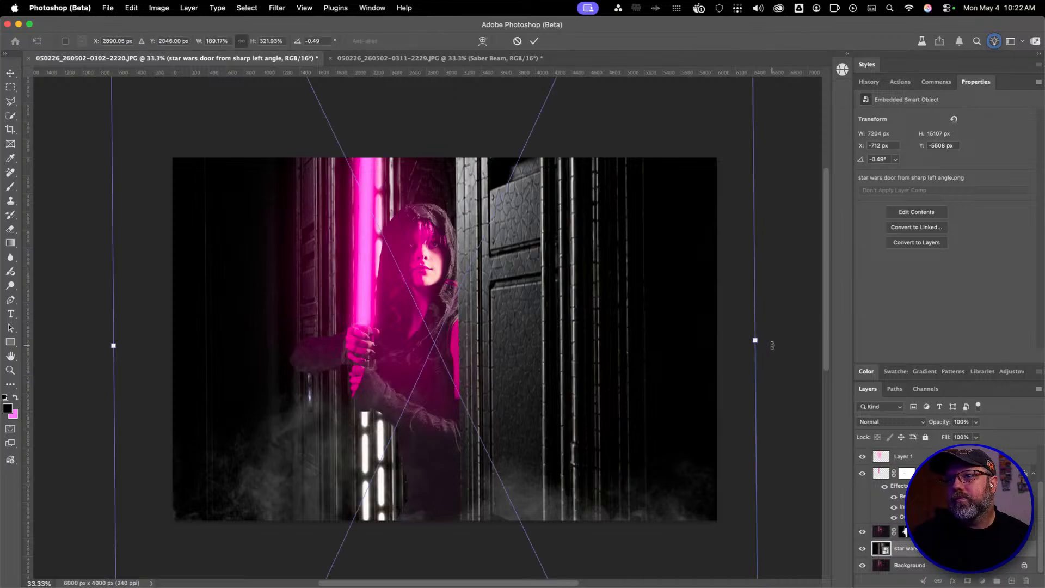
left_click_drag(770, 347, 768, 348)
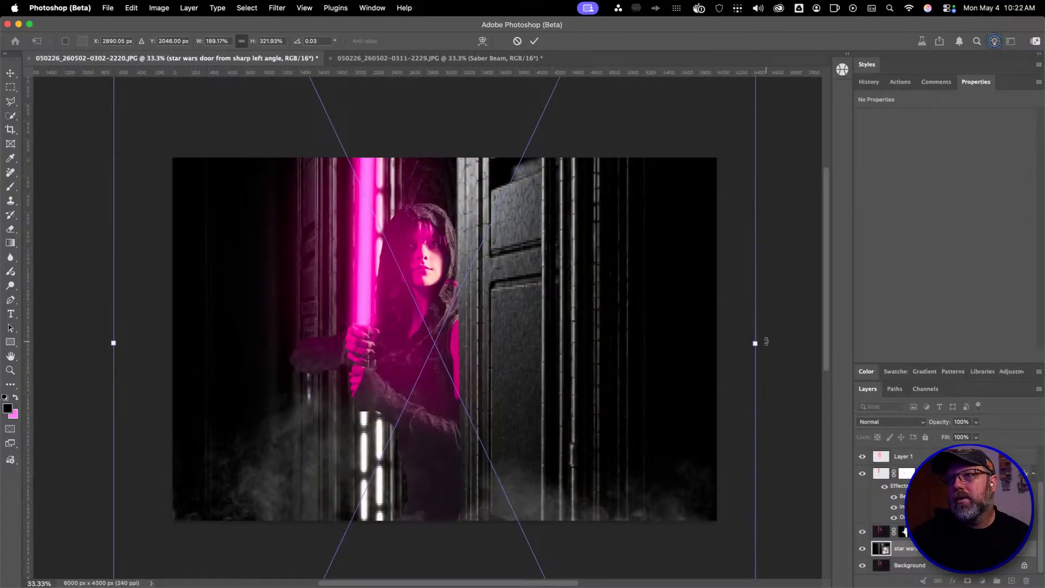
left_click_drag(765, 341, 761, 345)
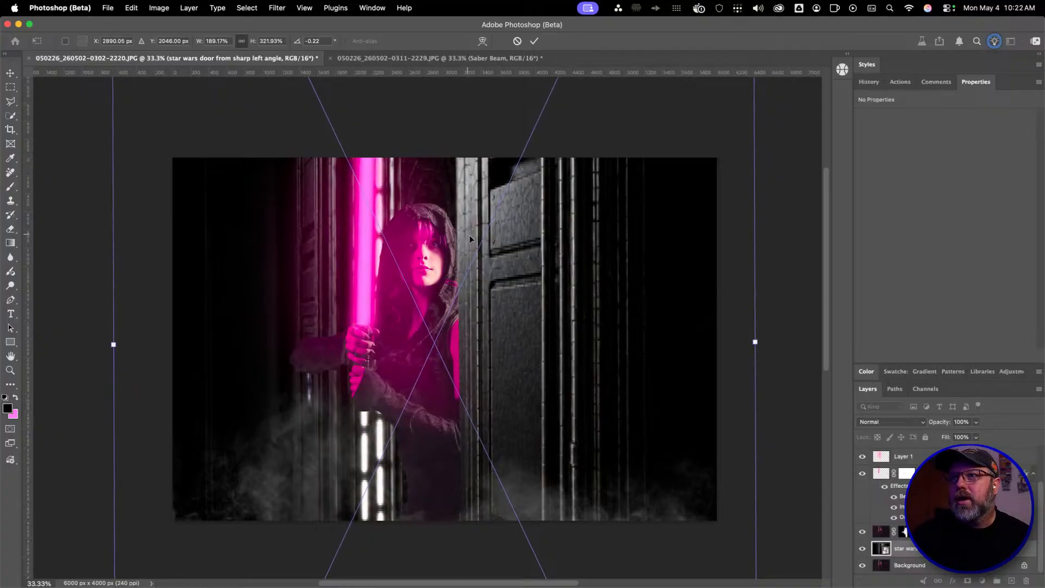
left_click_drag(471, 239, 467, 354)
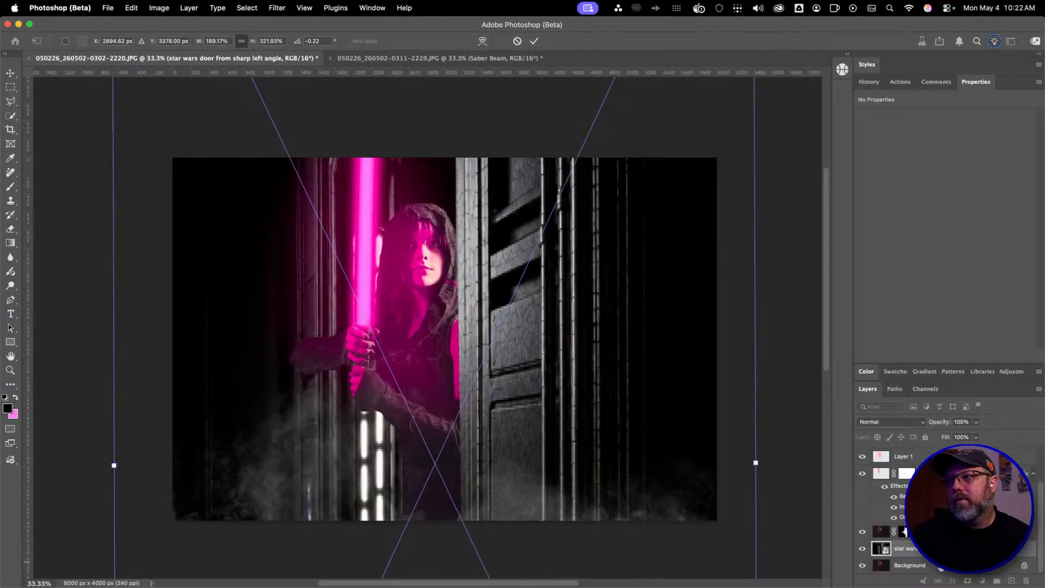
left_click(903, 532)
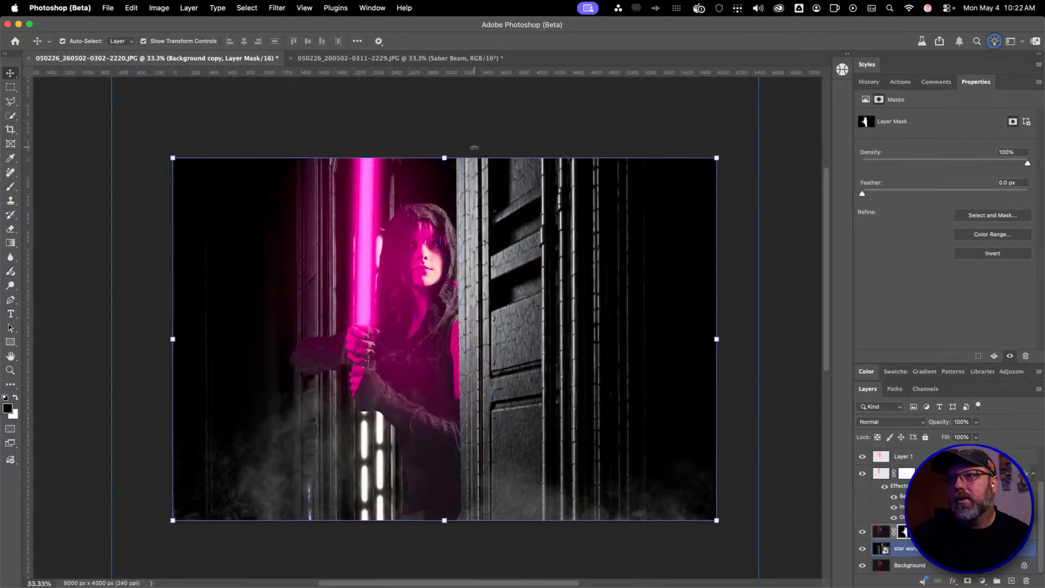
key("b")
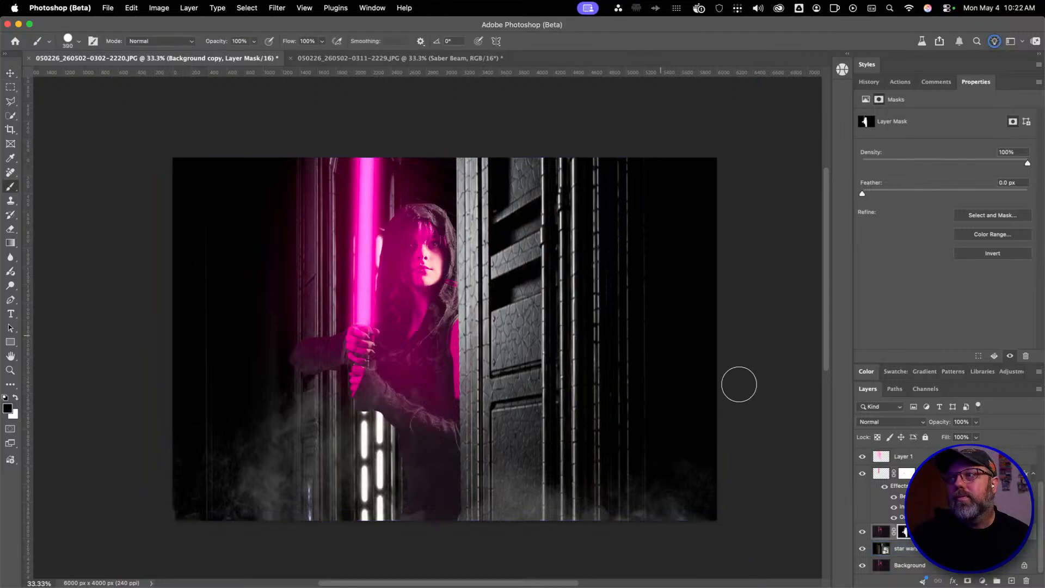
left_click(920, 550)
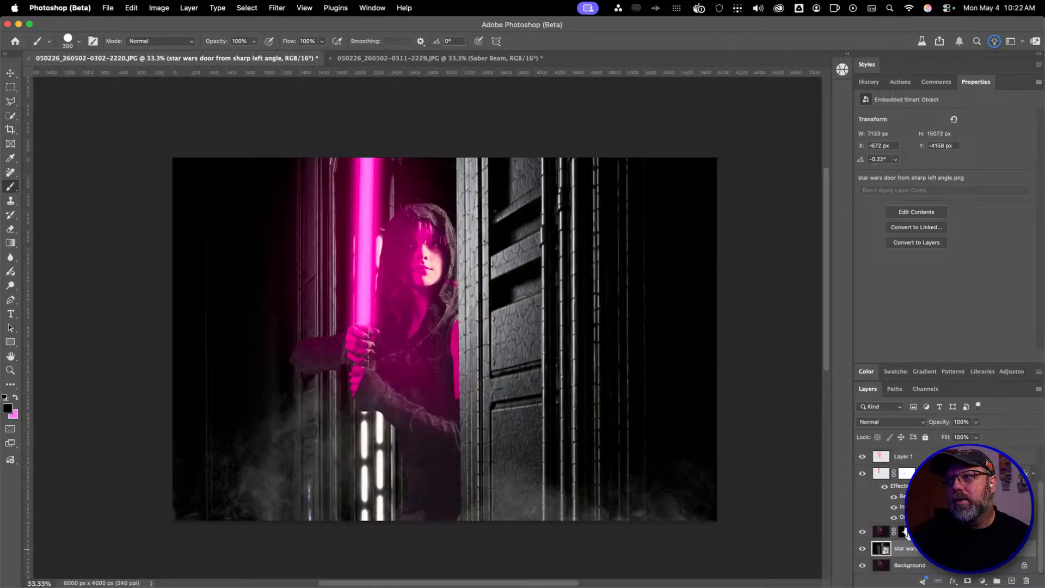
left_click(906, 531)
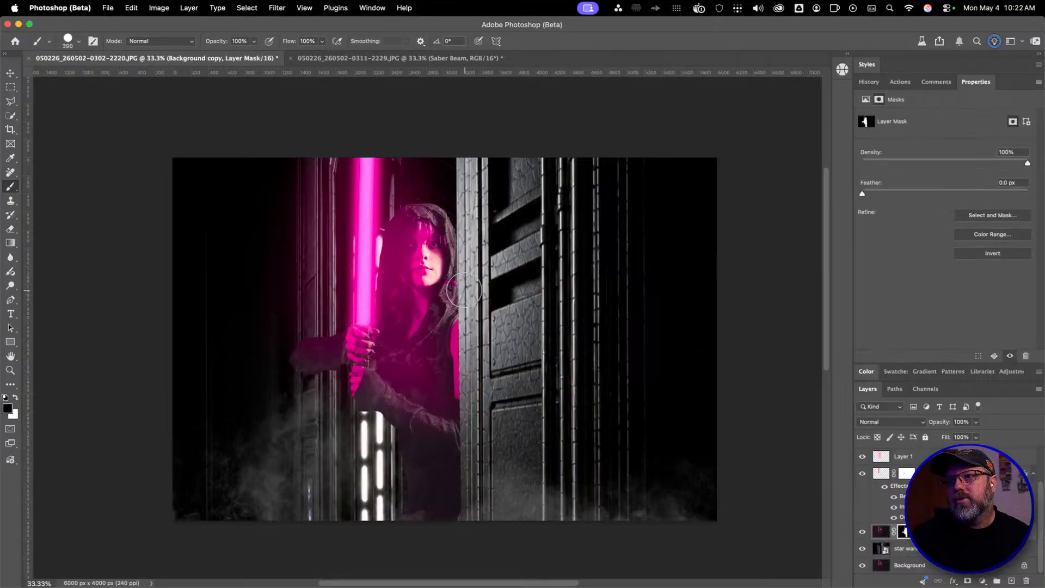
Nudge the star wars door layer sideways against the subject's edge until its X position is -675 px
left_click(934, 550)
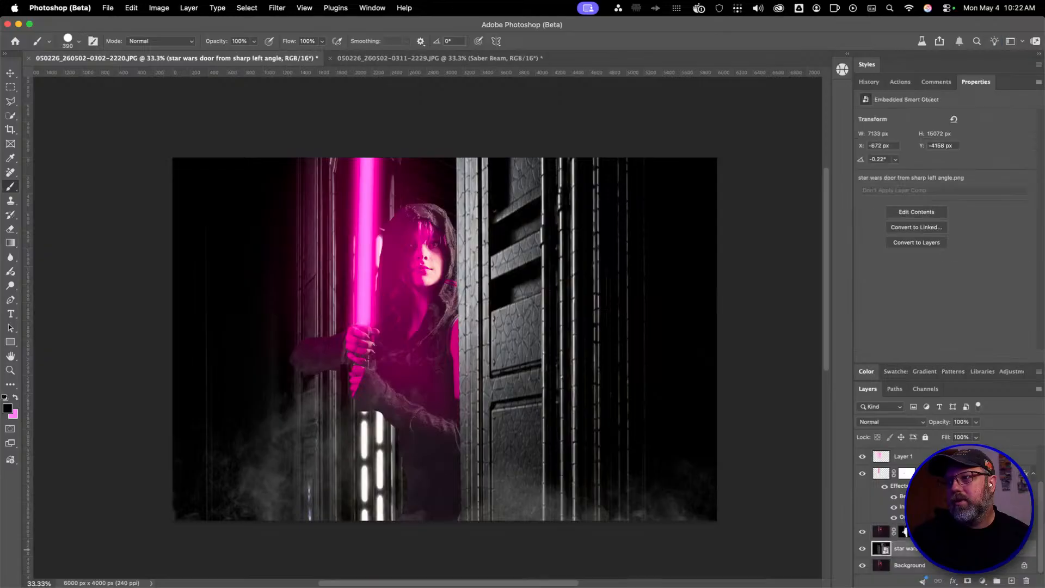
key("v")
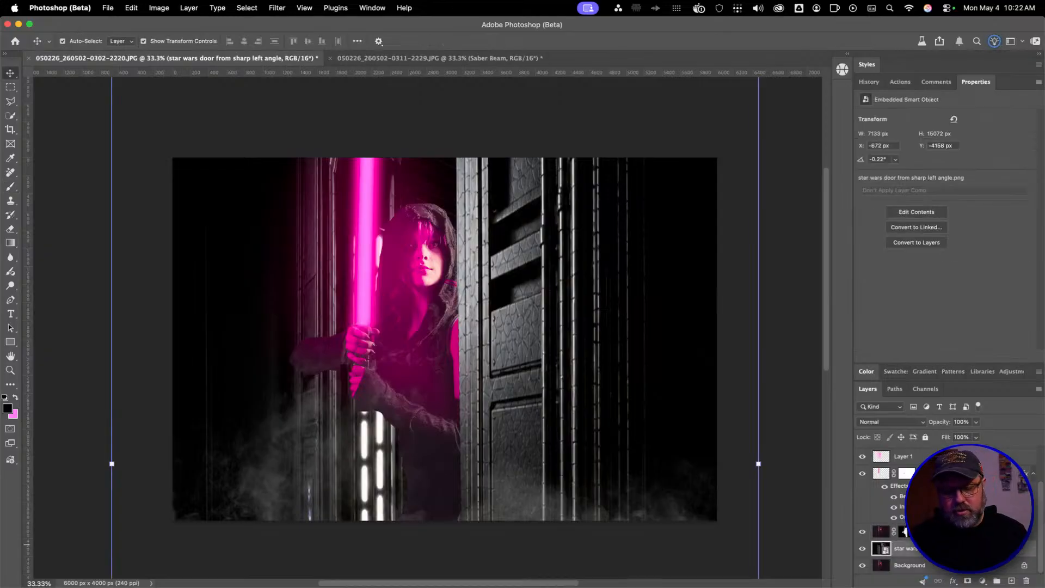
key("Left")
key("Left")
key("Left")
key("Left")
key("Left")
key("Left")
key("Left")
key("Left")
key("Left")
key("Left")
key("Left")
key("Left")
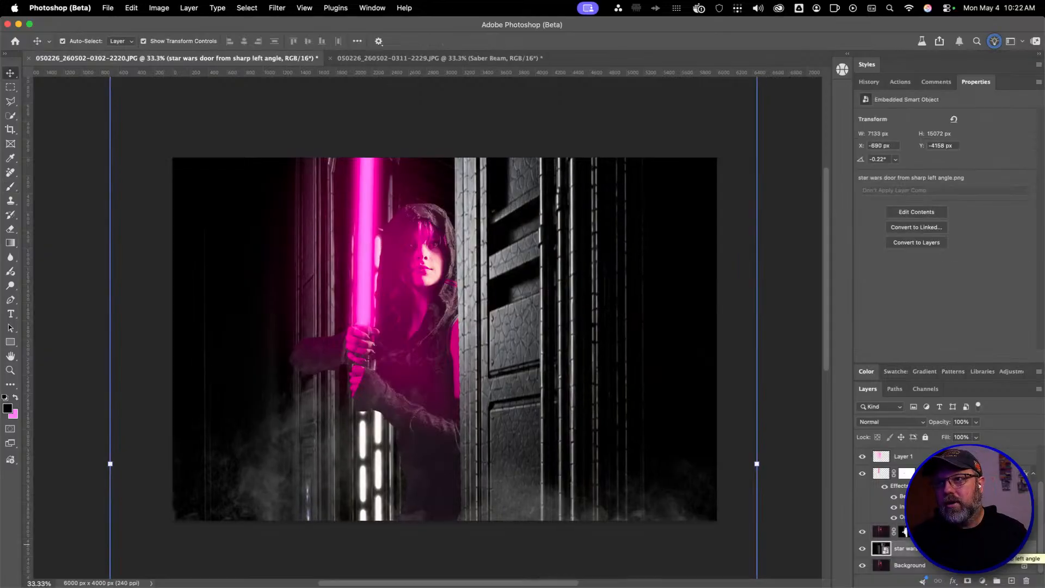
key("Right")
key("Right")
key("Right")
key("Right")
key("Right")
key("Right")
key("Right")
key("Right")
key("Right")
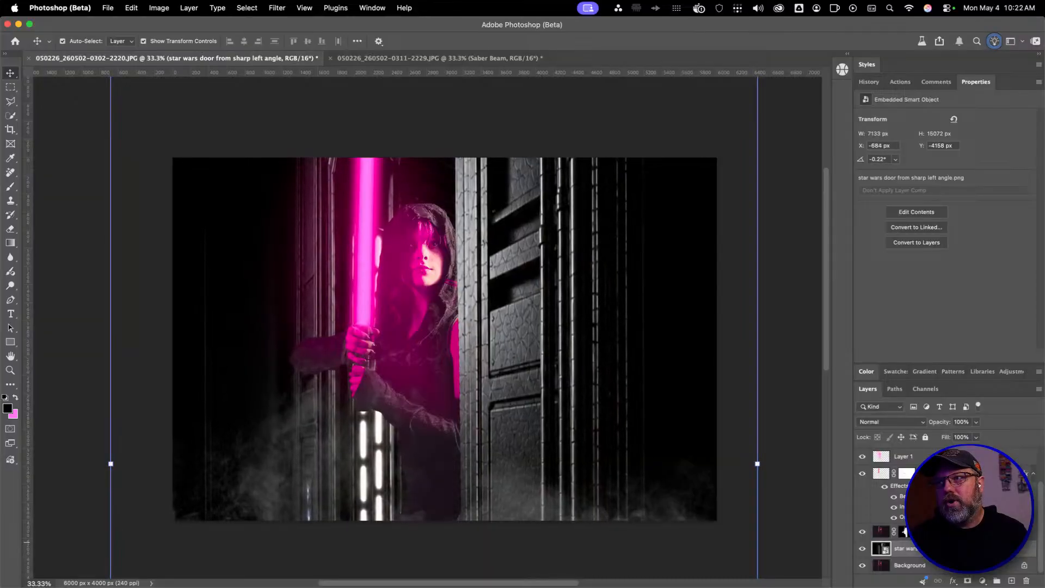
Compare the composite with and without the star wars door by toggling that layer's visibility, leaving it shown
left_click(906, 531)
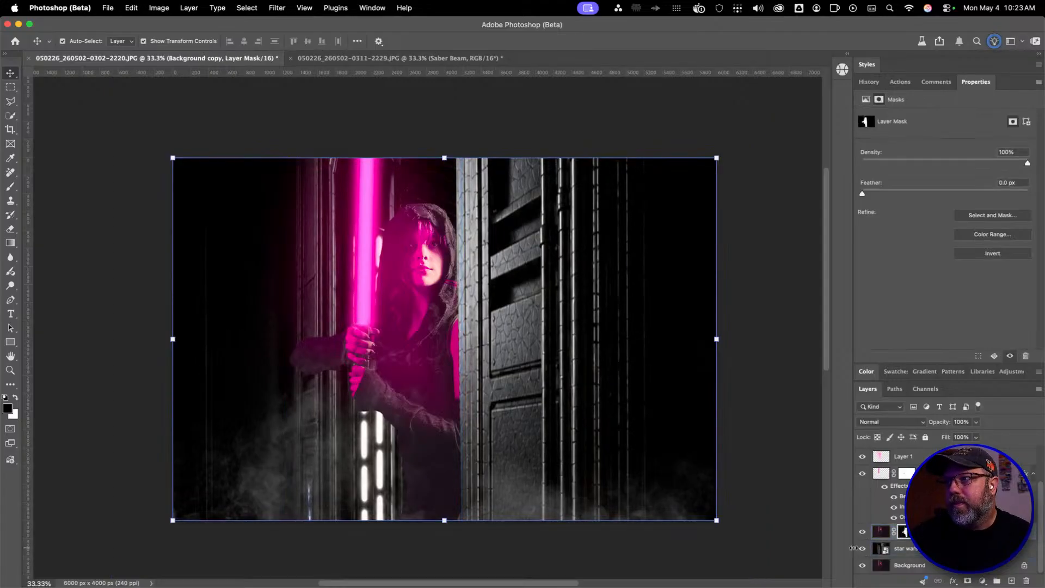
left_click(861, 549)
left_click(861, 549)
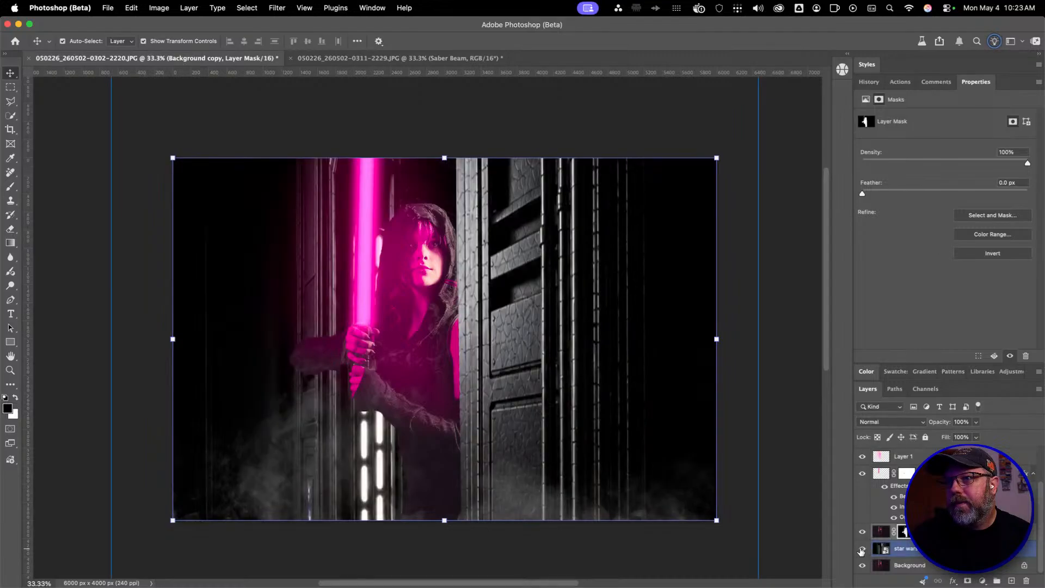
left_click(862, 549)
left_click(861, 551)
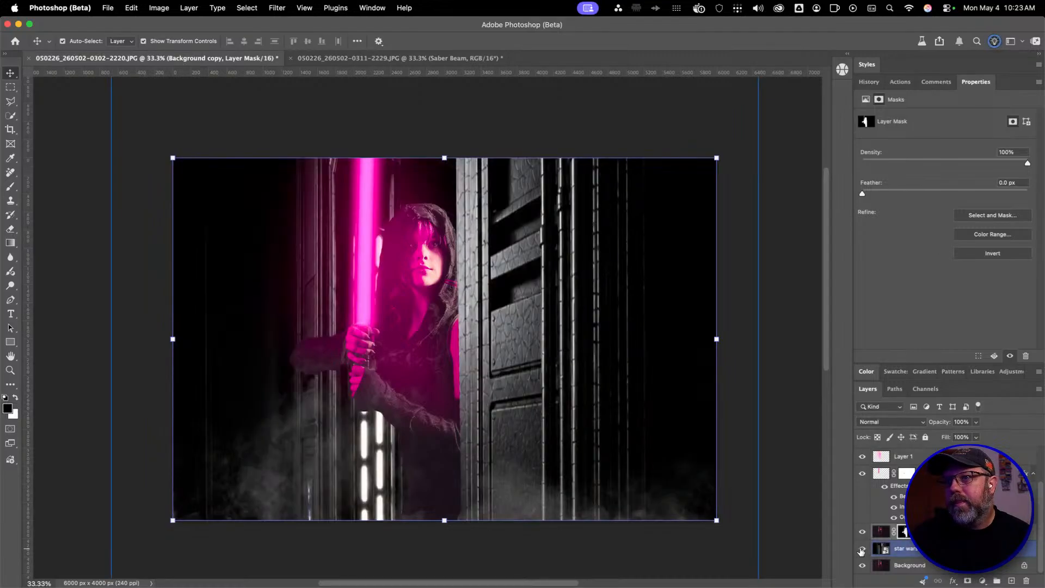
left_click(862, 550)
left_click(861, 550)
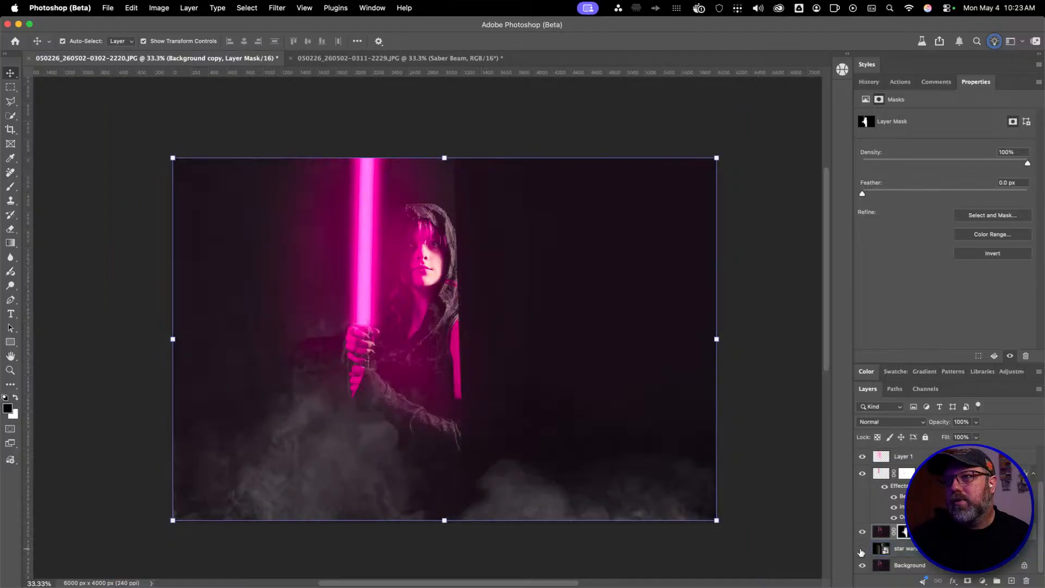
left_click(861, 550)
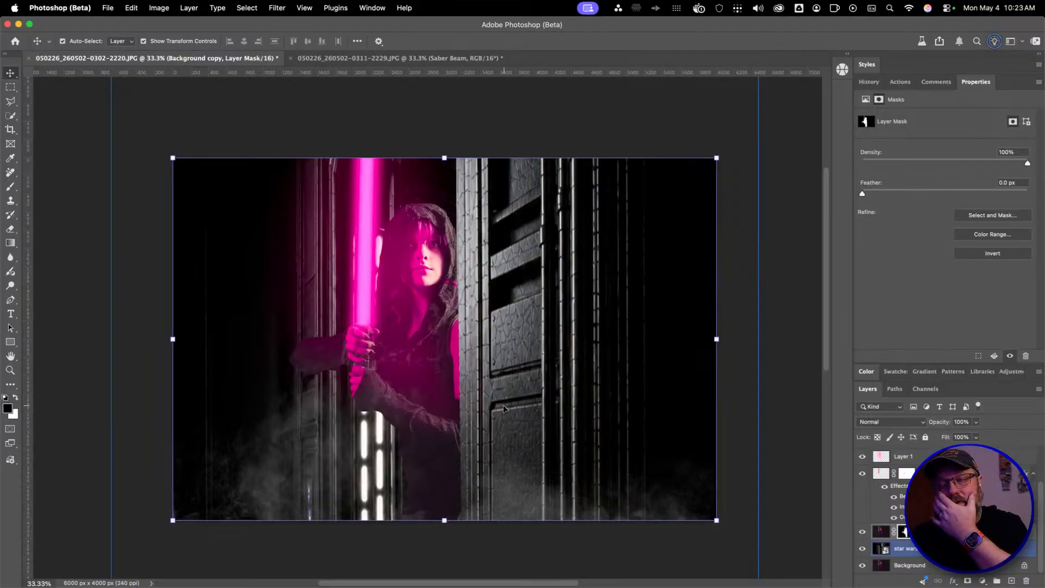
left_click(439, 226)
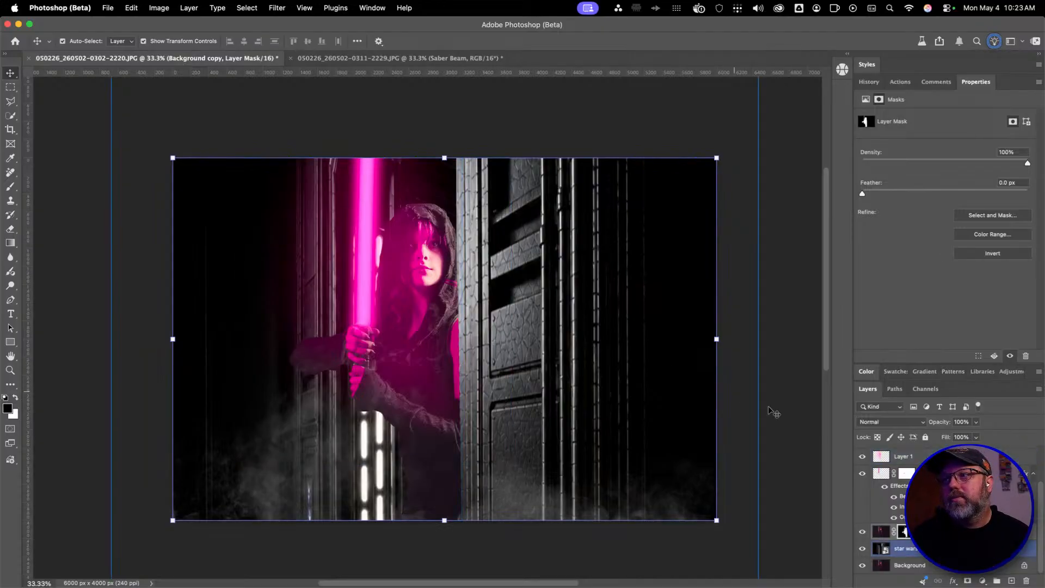
Add a Curves adjustment layer directly above the star wars door layer
left_click(881, 532)
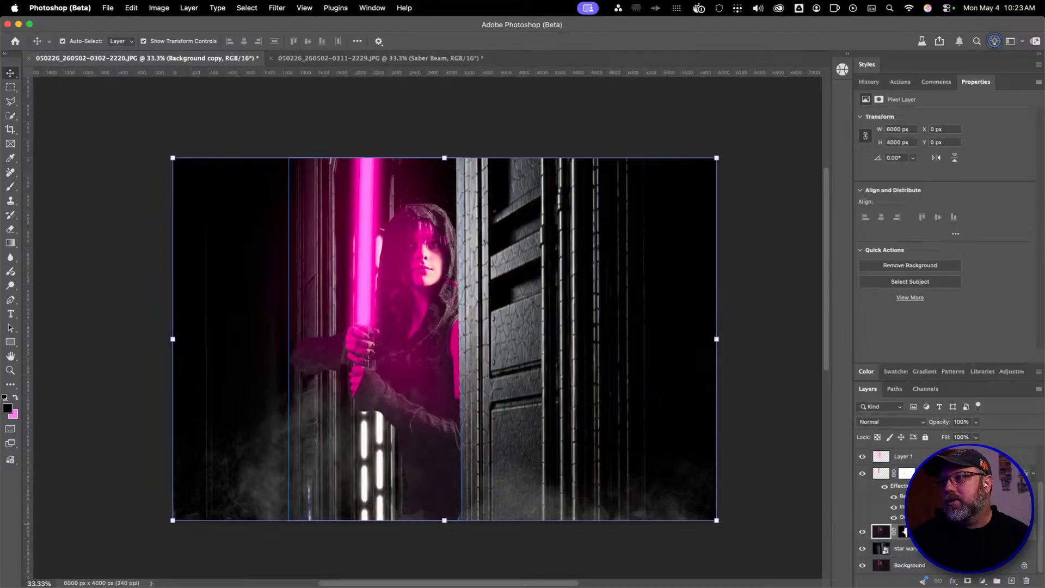
left_click(932, 548)
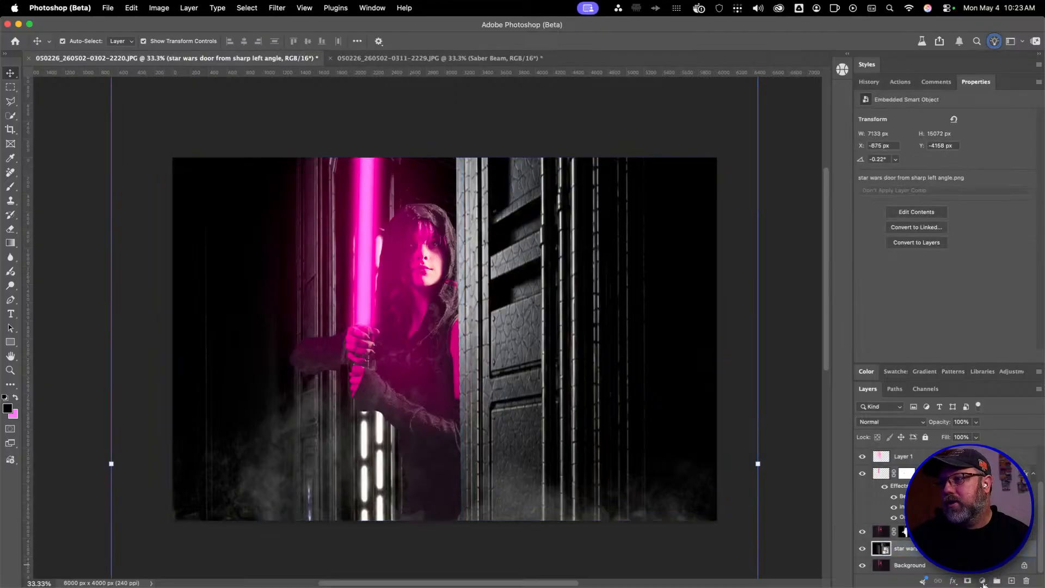
left_click(982, 582)
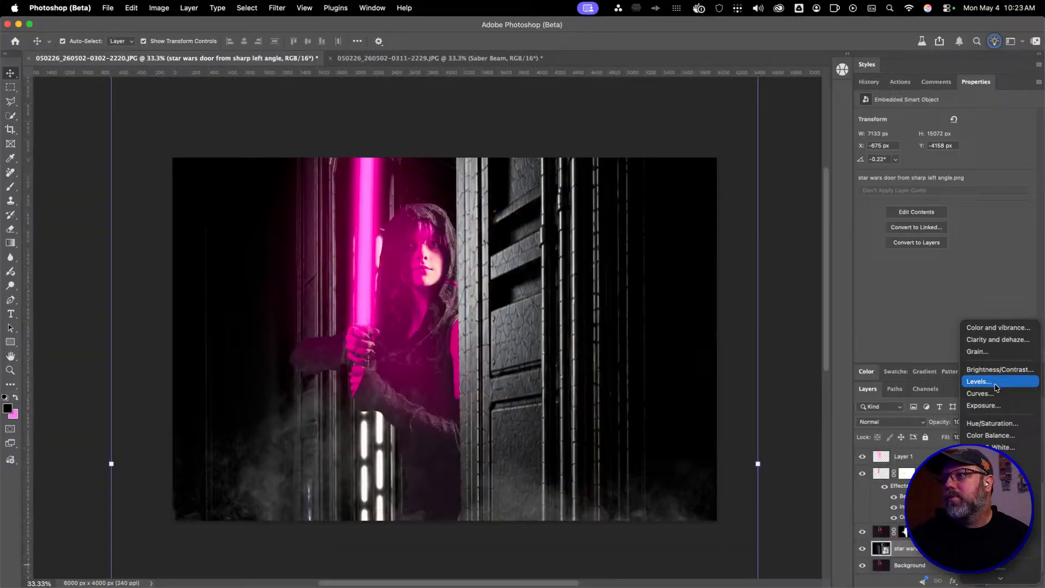
left_click(1001, 394)
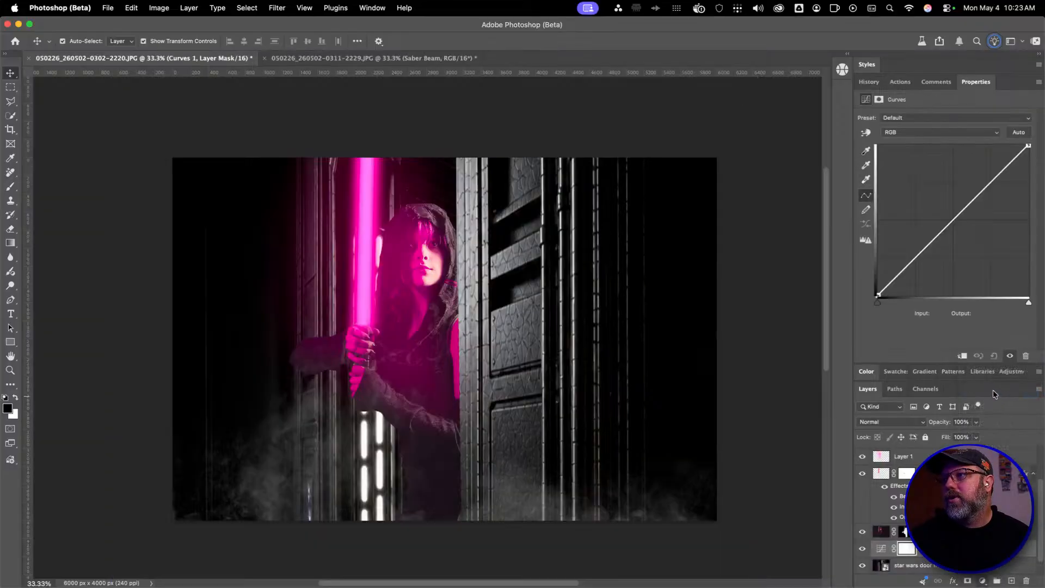
Try anchoring the shadows with a curve point near input 31, undoing each misplaced point
left_click(898, 276)
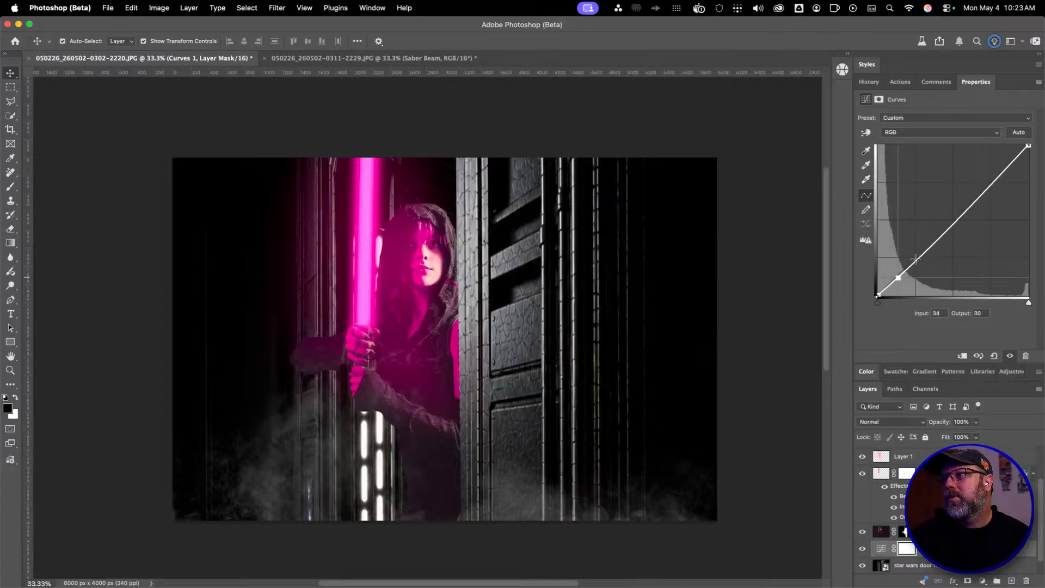
key("super+z")
left_click(897, 274)
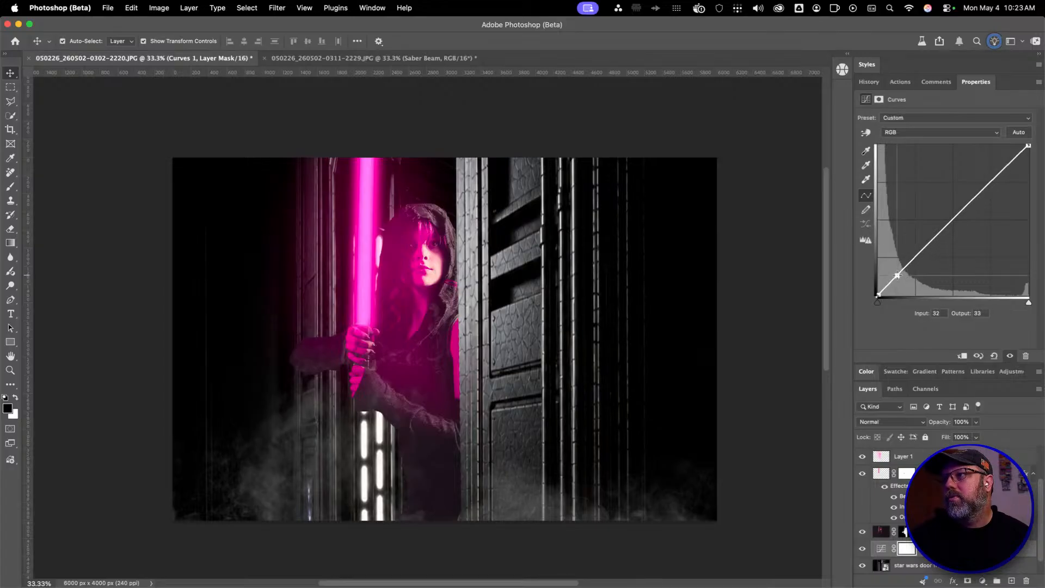
key("super+z")
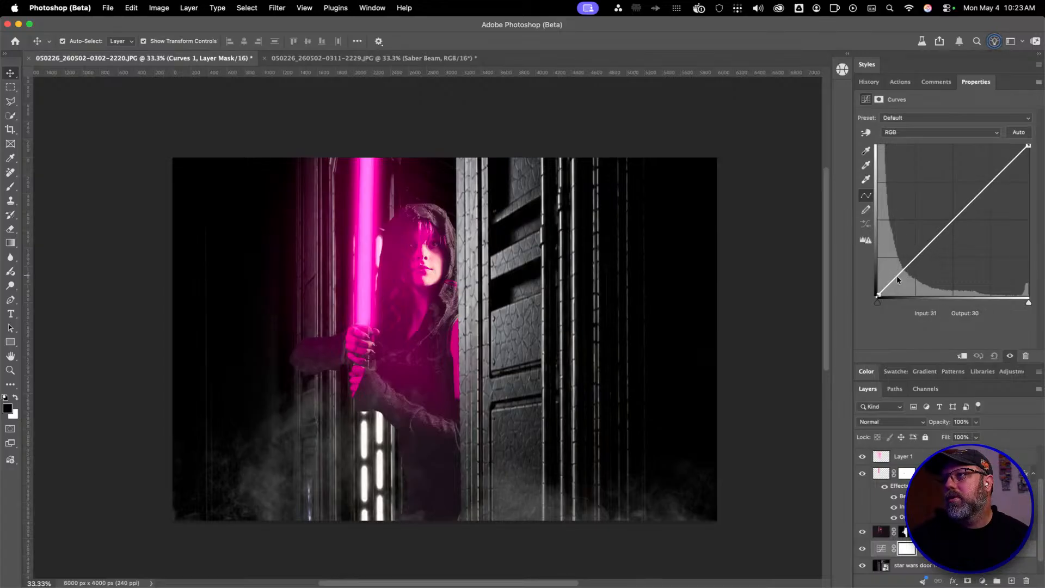
left_click(896, 276)
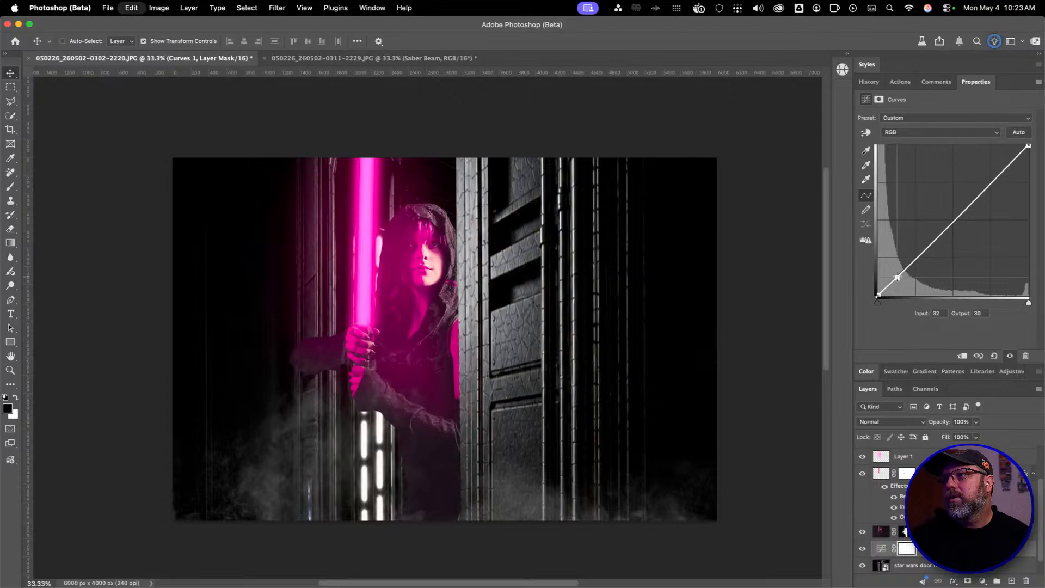
key("super+z")
left_click(896, 276)
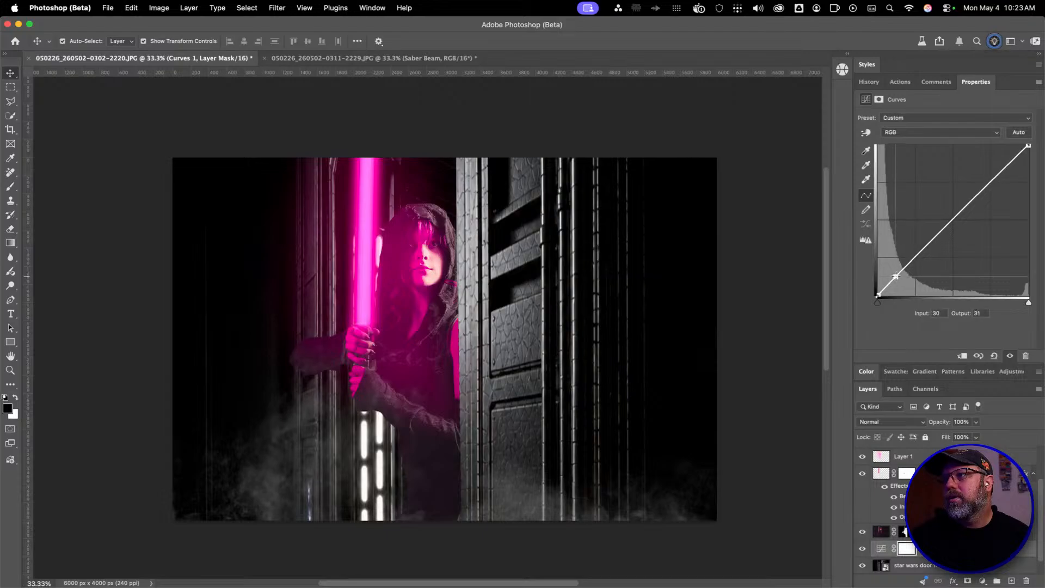
left_click_drag(896, 277, 897, 278)
key("super+z")
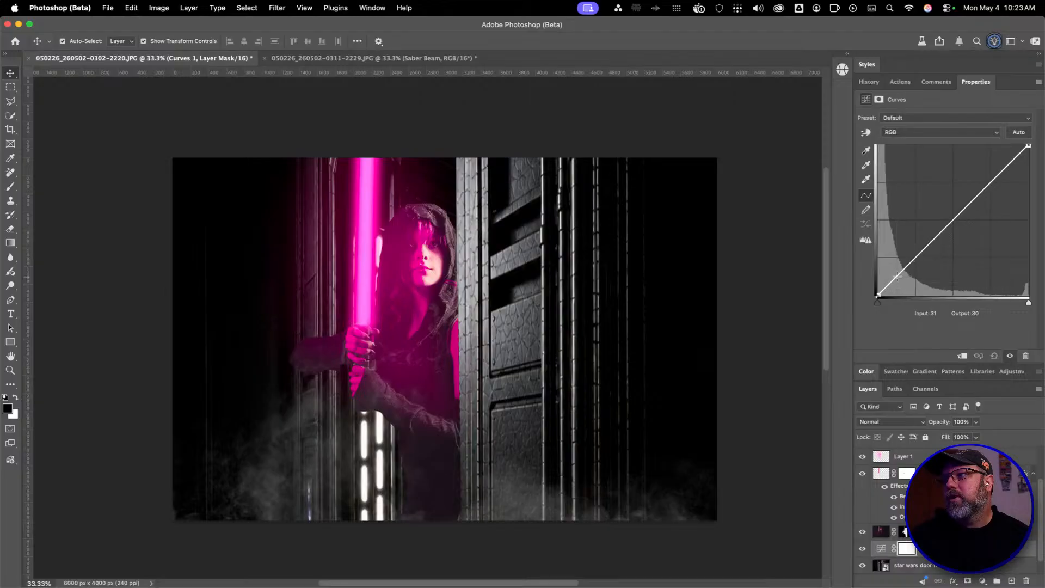
Anchor the curve's shadows at input 31, output 30, raise the lower midtones, and lift the black point to about output 12
left_click(897, 277)
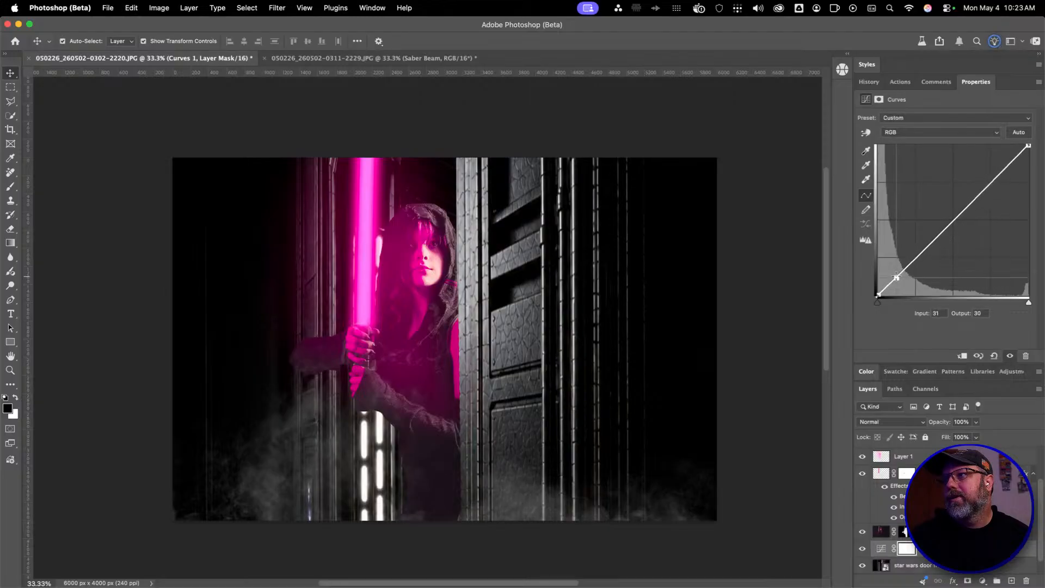
left_click_drag(930, 245, 924, 240)
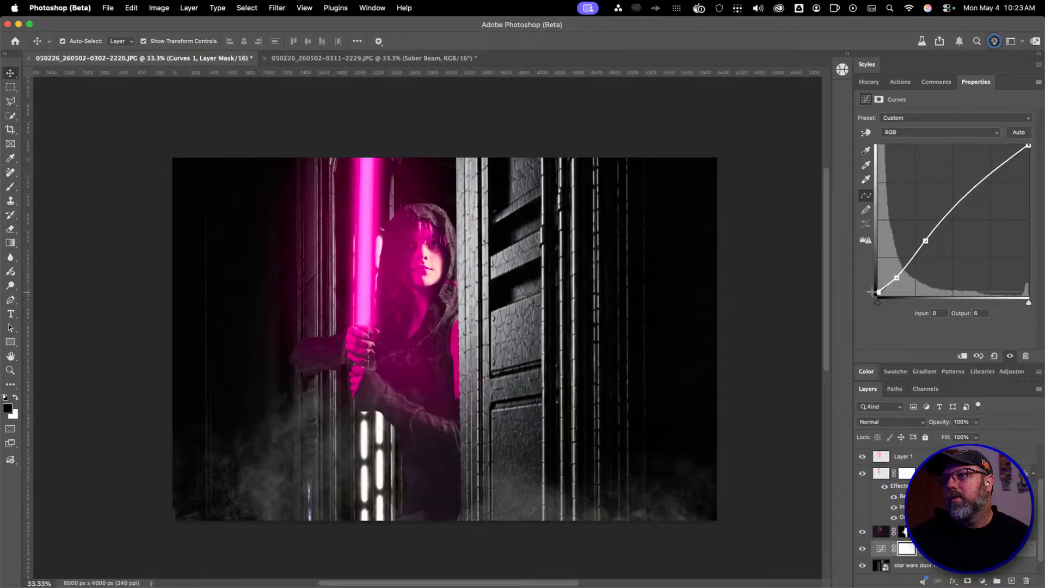
left_click_drag(872, 293, 869, 287)
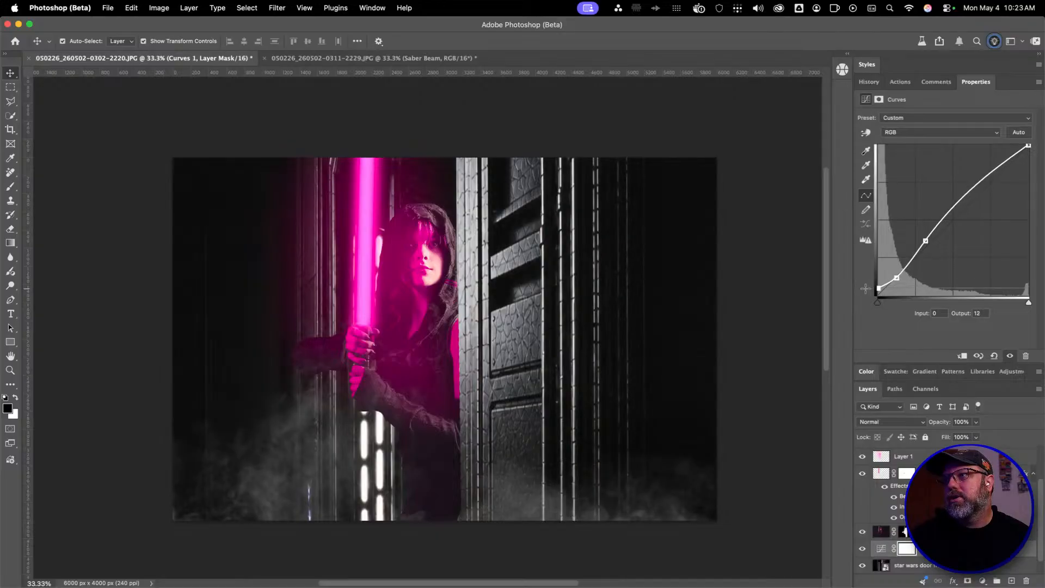
left_click_drag(865, 288, 863, 292)
Duplicate the Curves adjustment above the Background copy layer and lower the copy's black point to about output 9
left_click(940, 532)
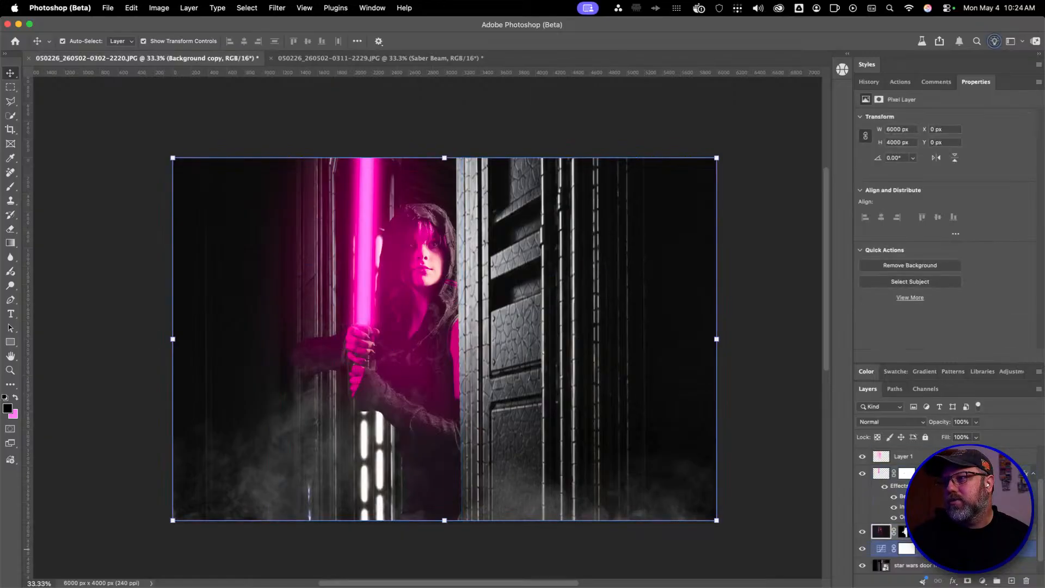
left_click_drag(940, 552, 941, 523)
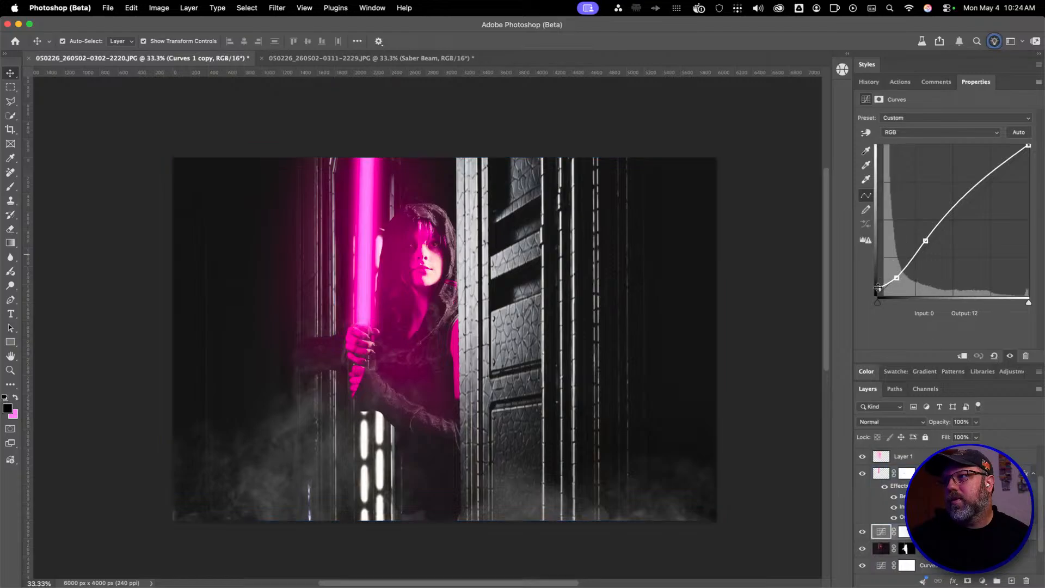
left_click_drag(878, 288, 869, 293)
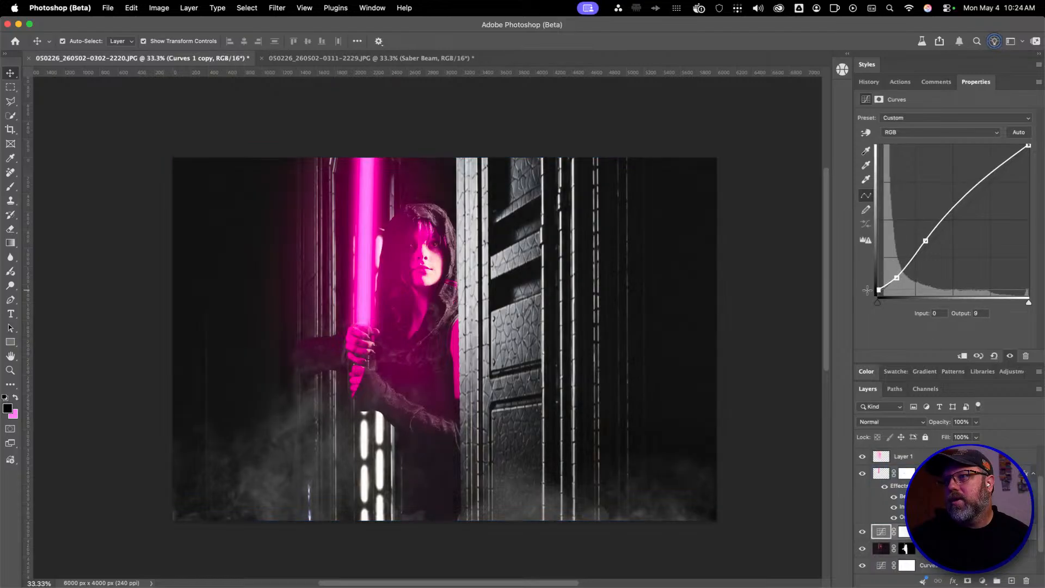
Clip the Curves copy to the Background copy layer, lower its black point to output 4, and set points at 94/92 and 31/29
left_click(882, 539, "alt")
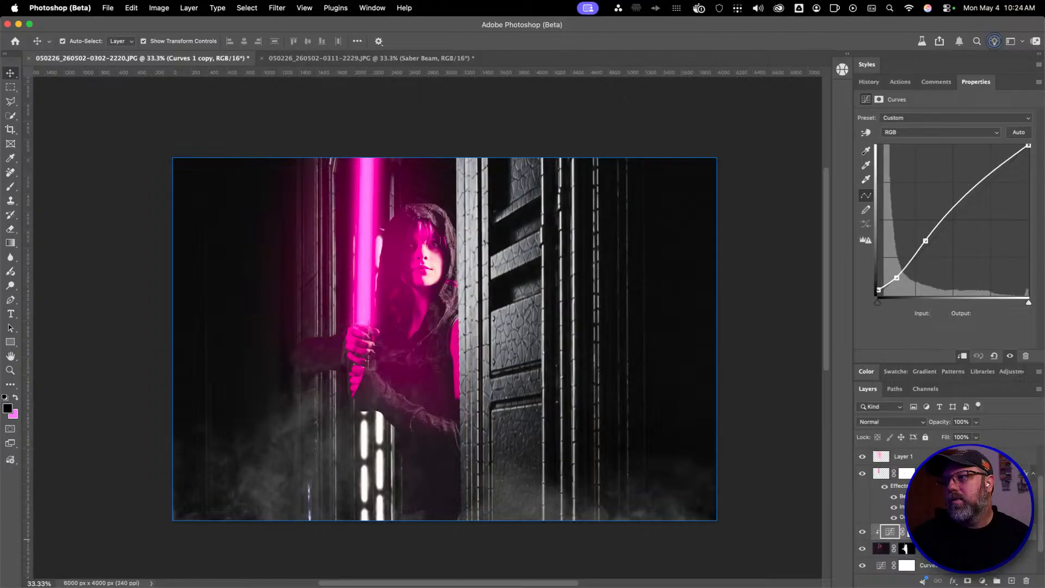
left_click_drag(879, 289, 861, 289)
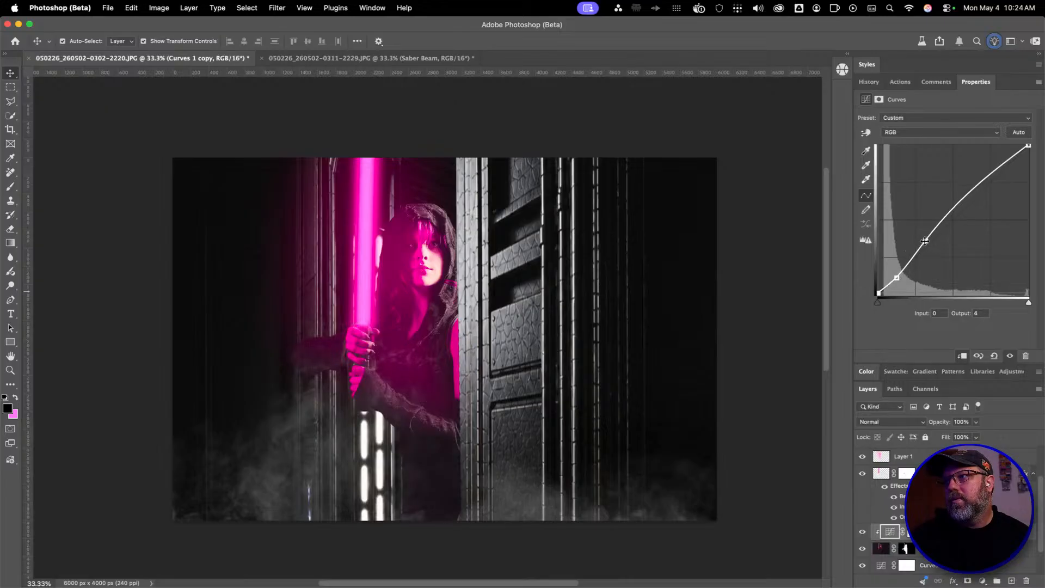
mouse_move(925, 241)
left_mouse_down()
mouse_move(918, 230)
mouse_move(933, 240)
left_mouse_up()
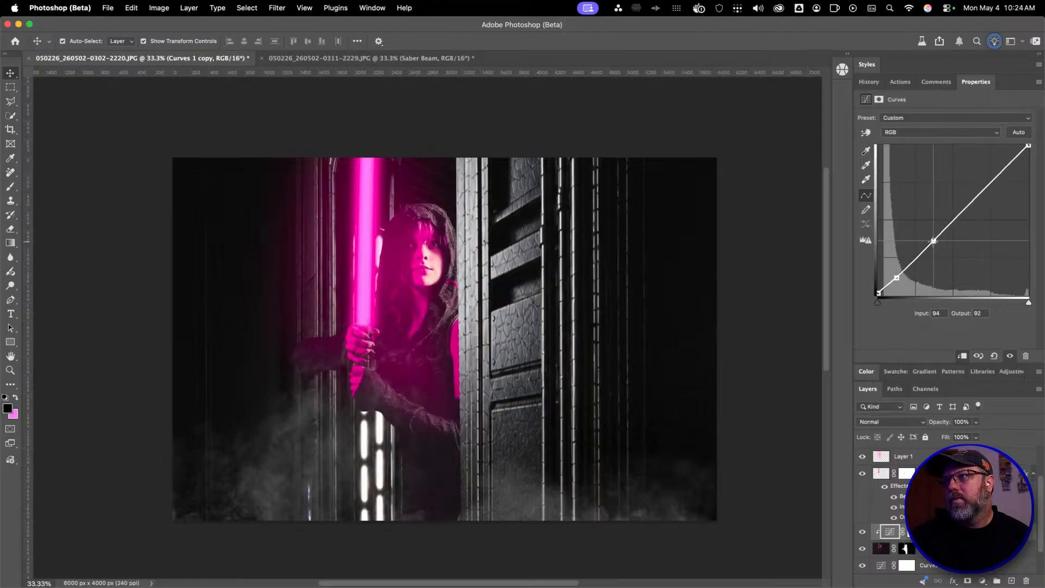
left_click_drag(897, 277, 898, 280)
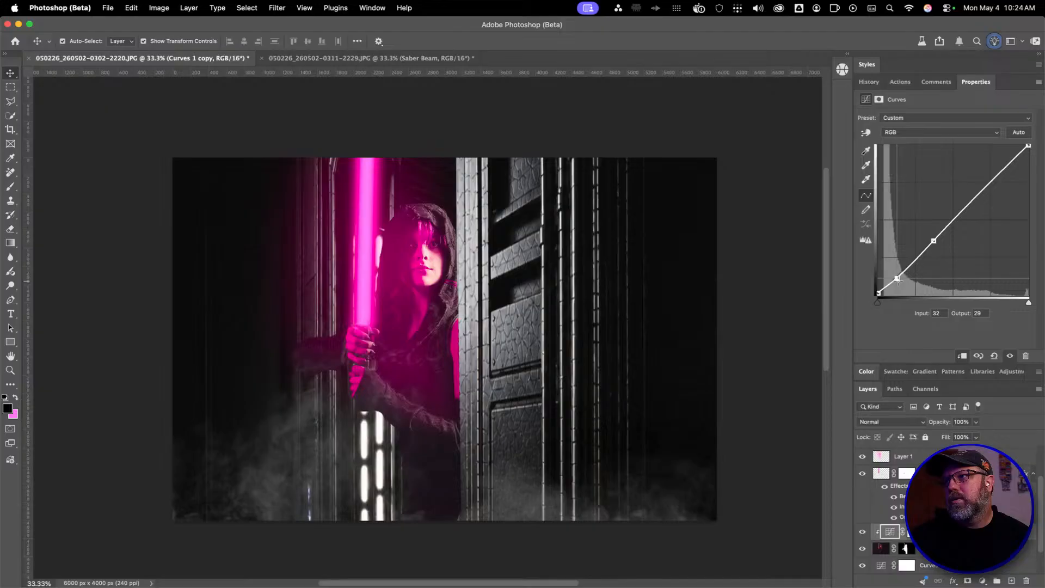
Clip the lower Curves adjustment to the star wars door layer
scroll(626, 330, "down", 5)
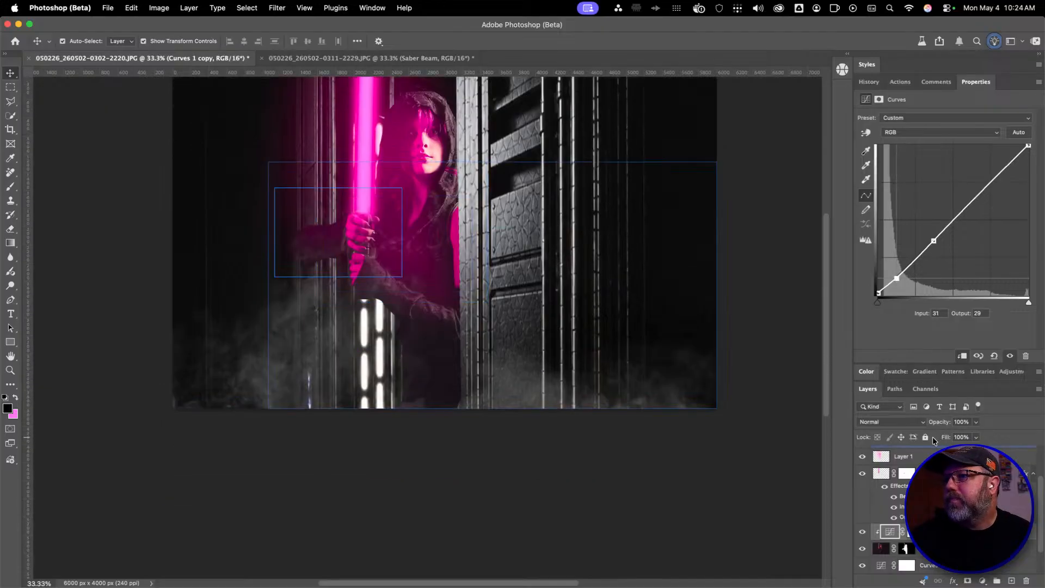
scroll(648, 346, "up", 4)
scroll(926, 522, "down", 2)
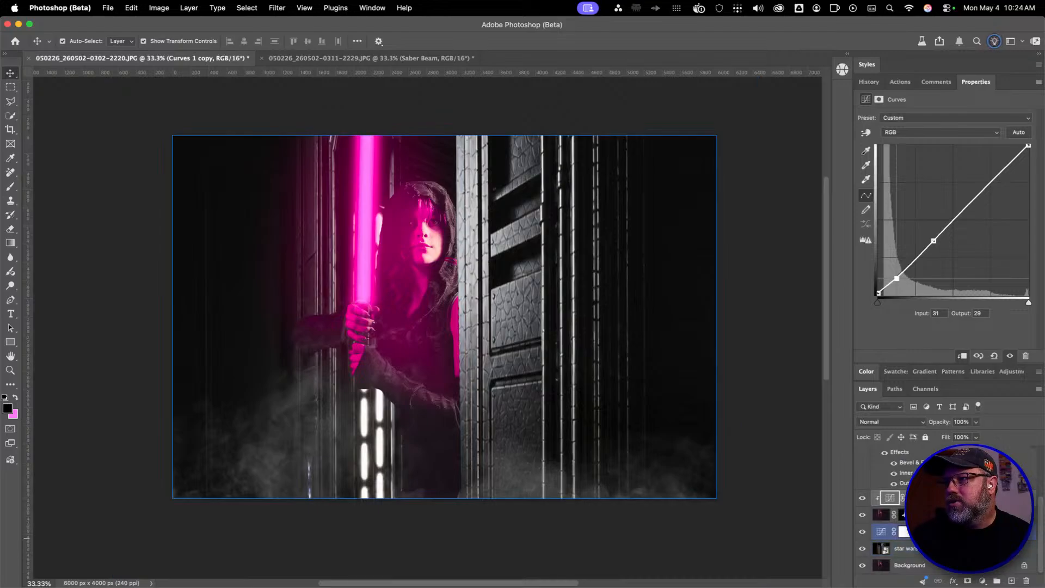
left_click(936, 539, "alt")
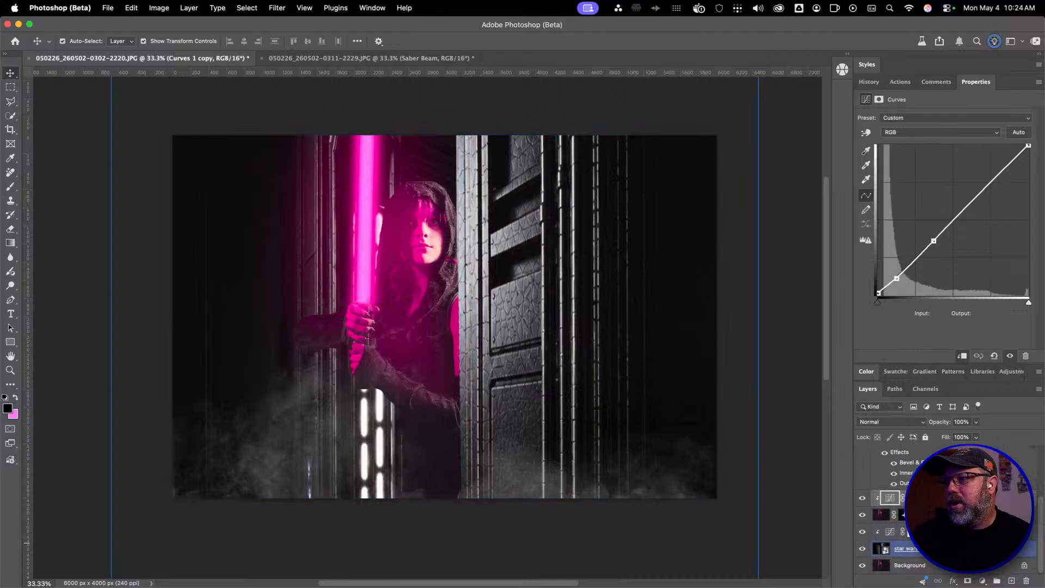
Duplicate the Background layer and place the copy above the door's Curves adjustment at 49% opacity
left_click(969, 564)
left_click(1025, 579)
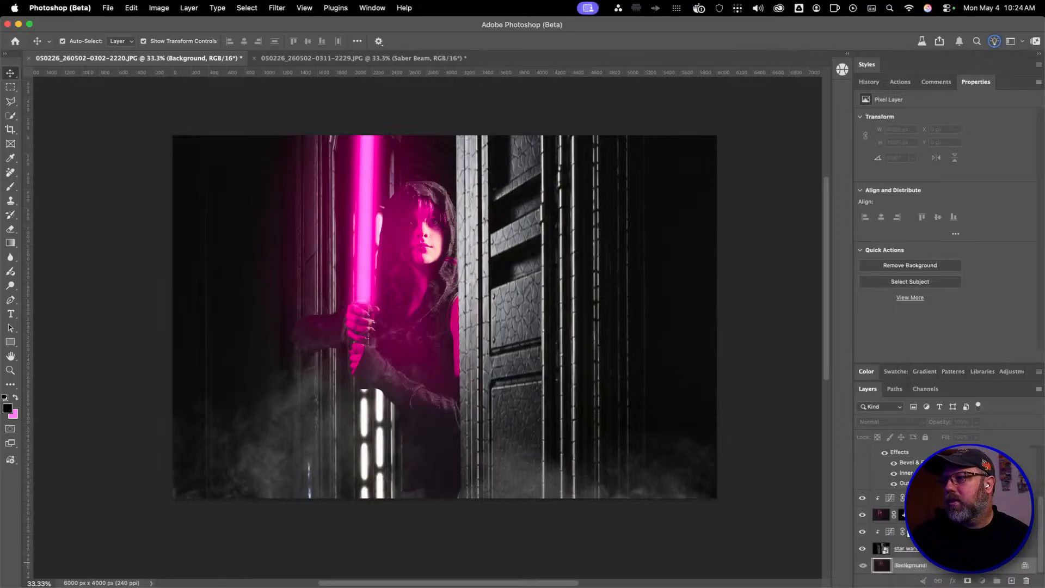
left_click_drag(1024, 565, 1011, 580)
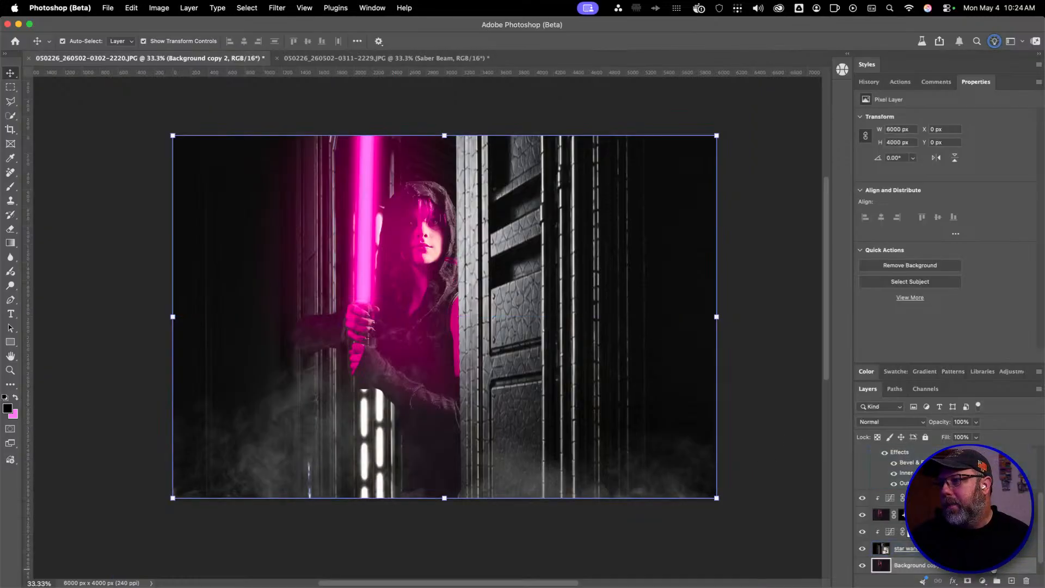
left_click_drag(914, 564, 915, 524)
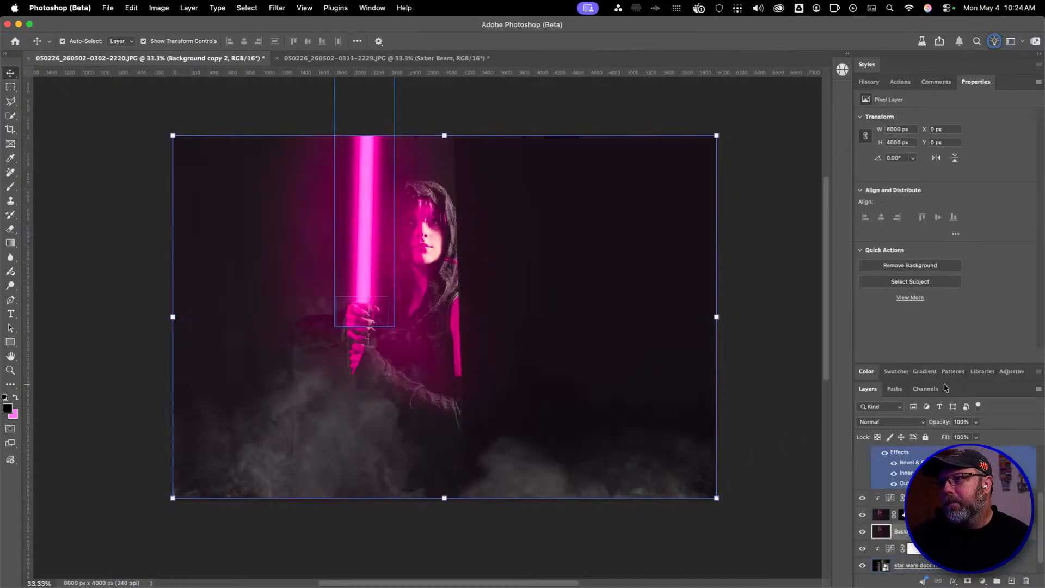
left_click_drag(919, 424, 920, 424)
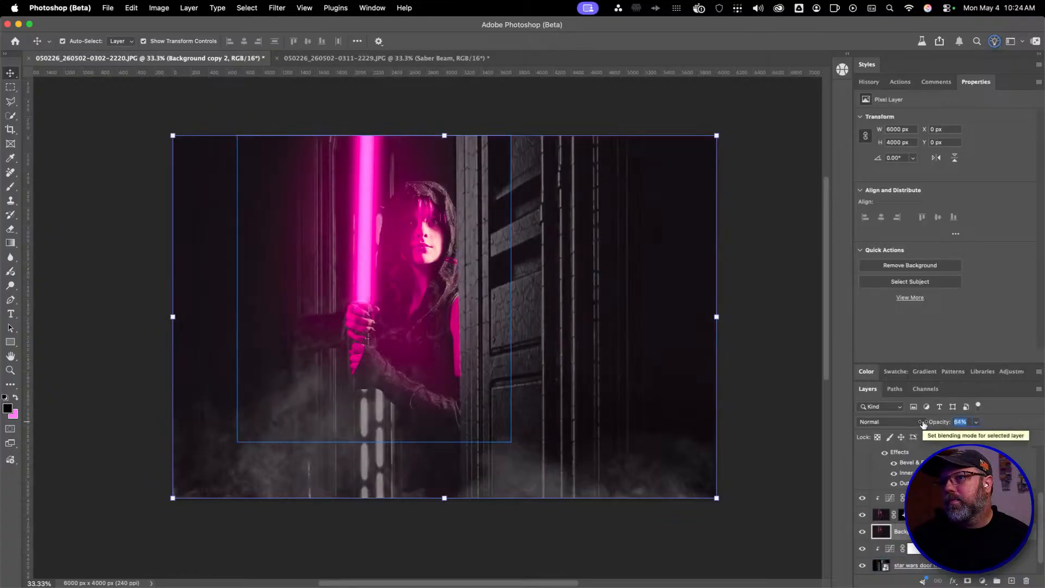
left_click_drag(922, 424, 914, 424)
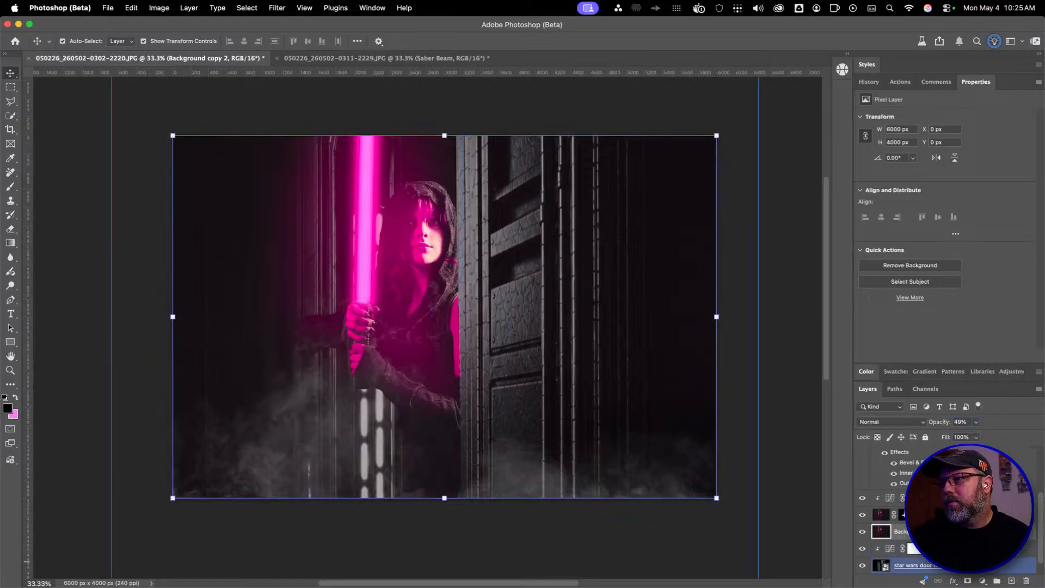
Create a new empty layer directly above the star wars door layer, clipped to it
scroll(947, 562, "down", 2)
left_click(947, 550)
left_click(1011, 581)
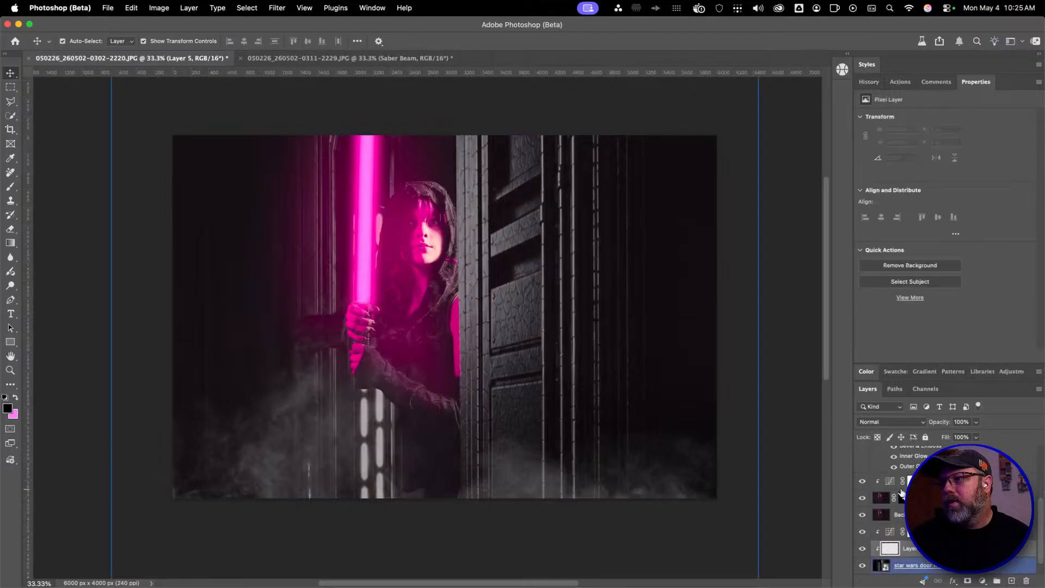
Set up a soft brush about 4997 px wide with pink sampled from the lightsaber's core
key("b")
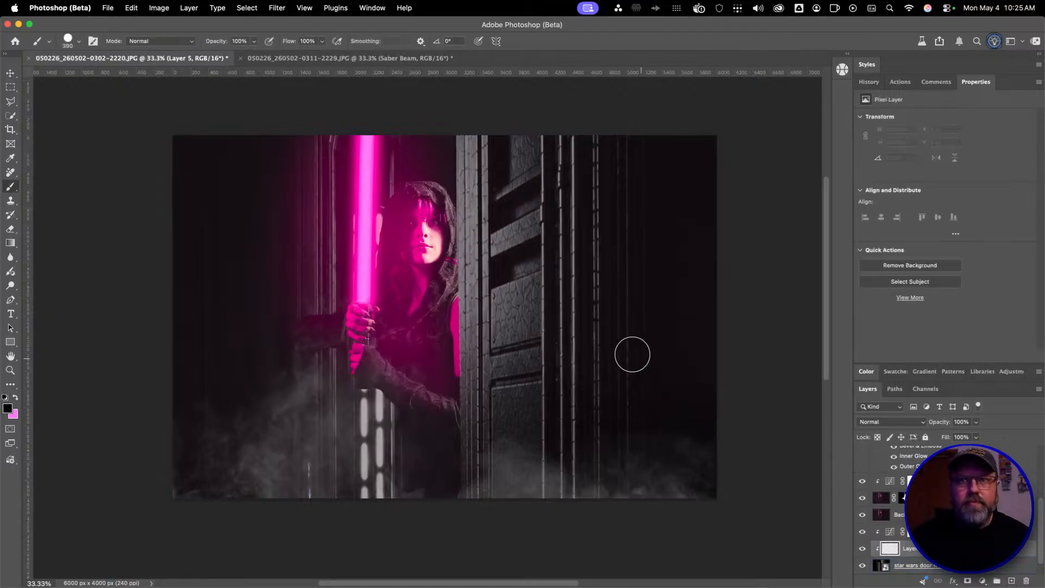
left_click(367, 210, "alt")
mouse_move(452, 278)
left_mouse_down()
mouse_move(703, 277)
mouse_move(632, 445)
mouse_move(623, 22)
left_mouse_up()
left_click_drag(467, 254, 598, 262)
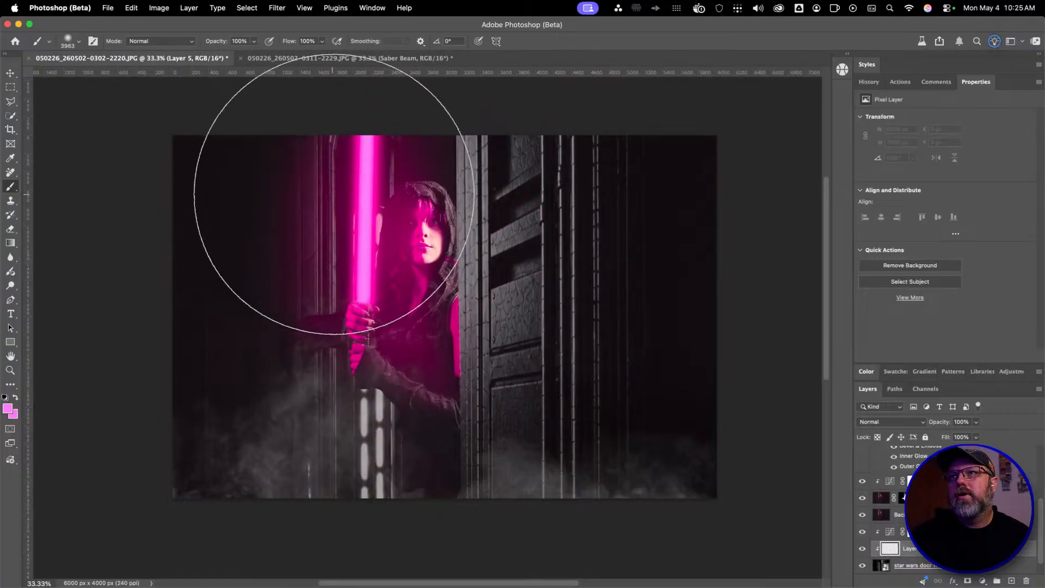
left_click_drag(356, 195, 534, 211)
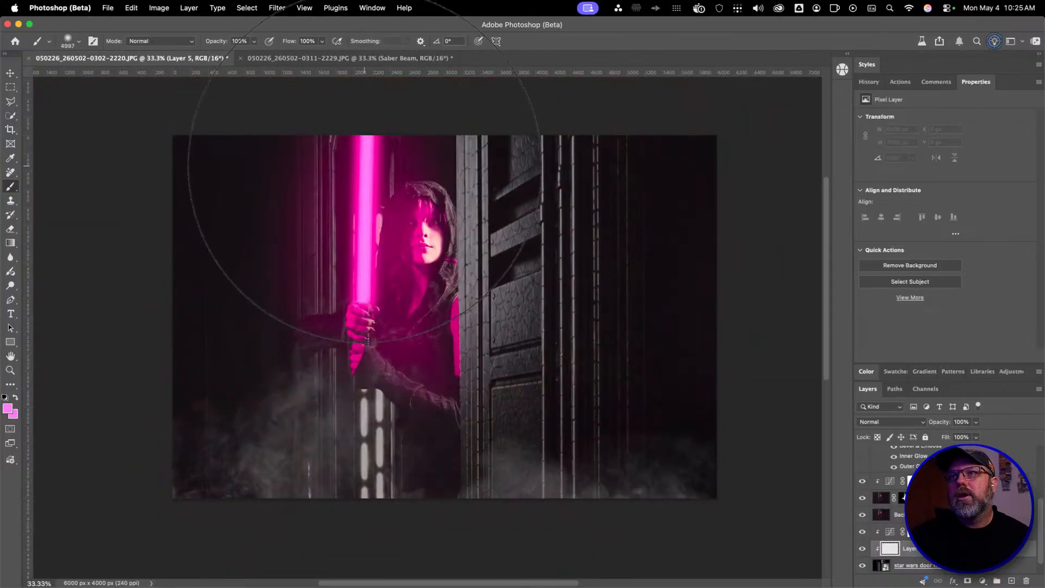
Dab one large pink glow around the saber and the hooded subject on the clipped layer, undoing each unsatisfactory trial dab
left_click(365, 167)
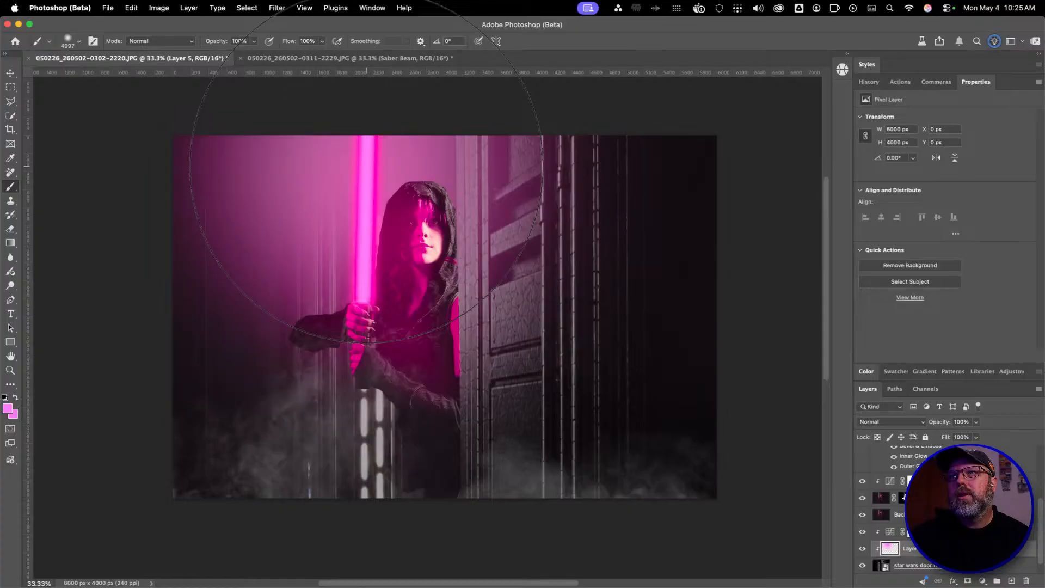
key("super+z")
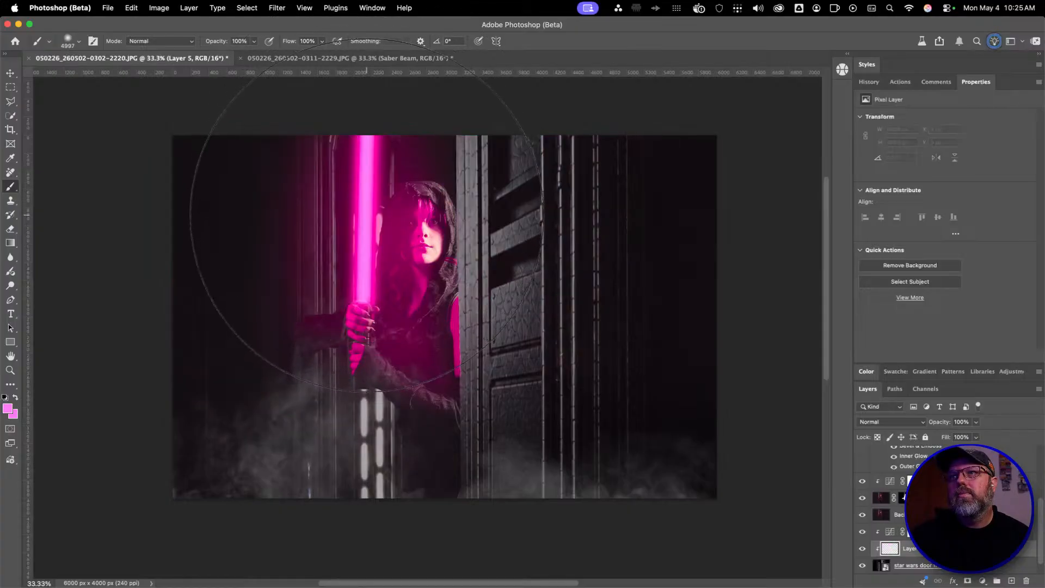
left_click(366, 215)
key("super+z")
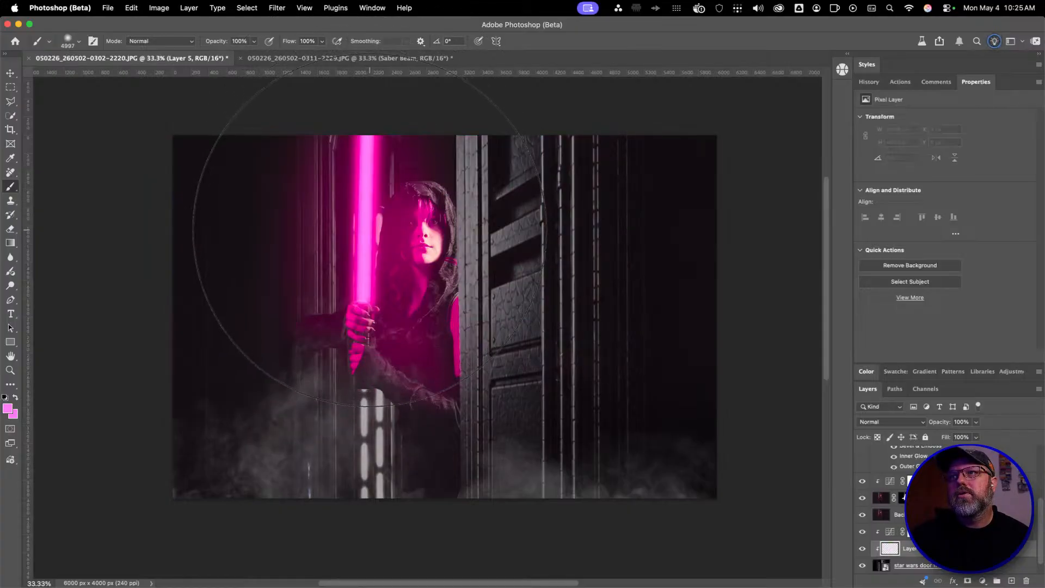
left_click(368, 231)
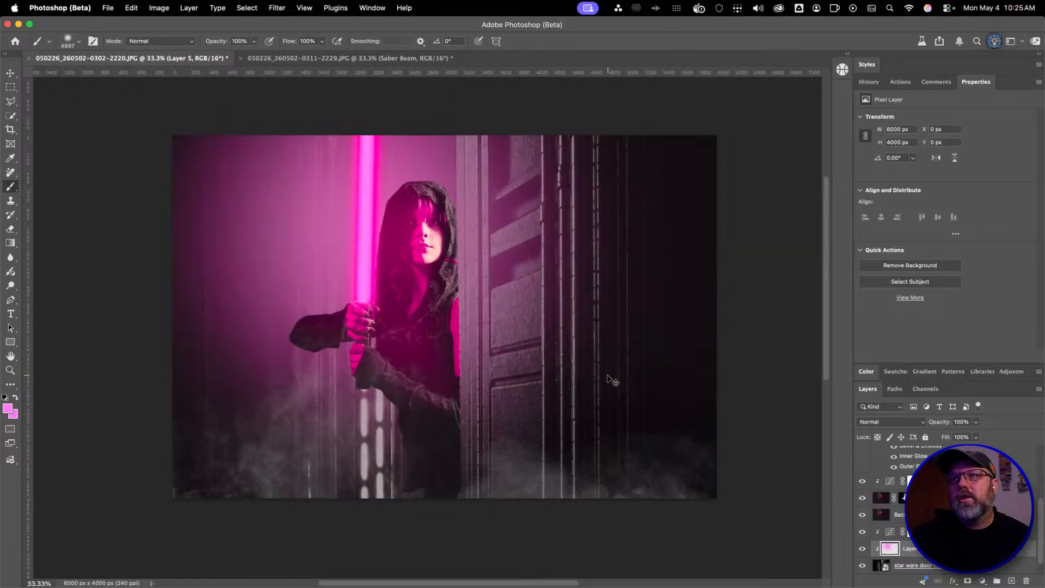
key("super+z")
left_click(379, 220)
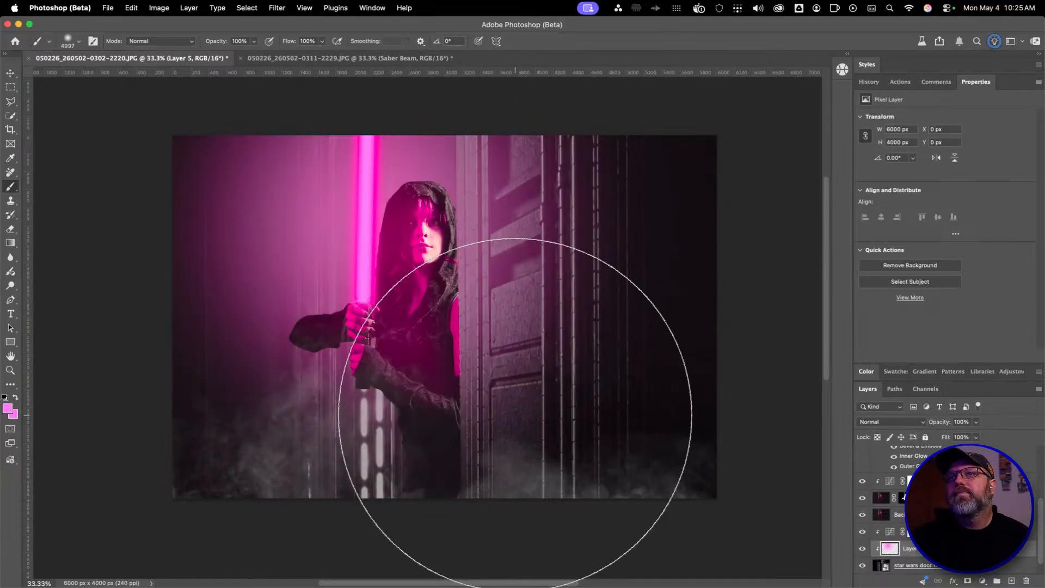
Add a layer mask to the pink glow layer and set its blend mode to Hard Light
left_click(967, 582)
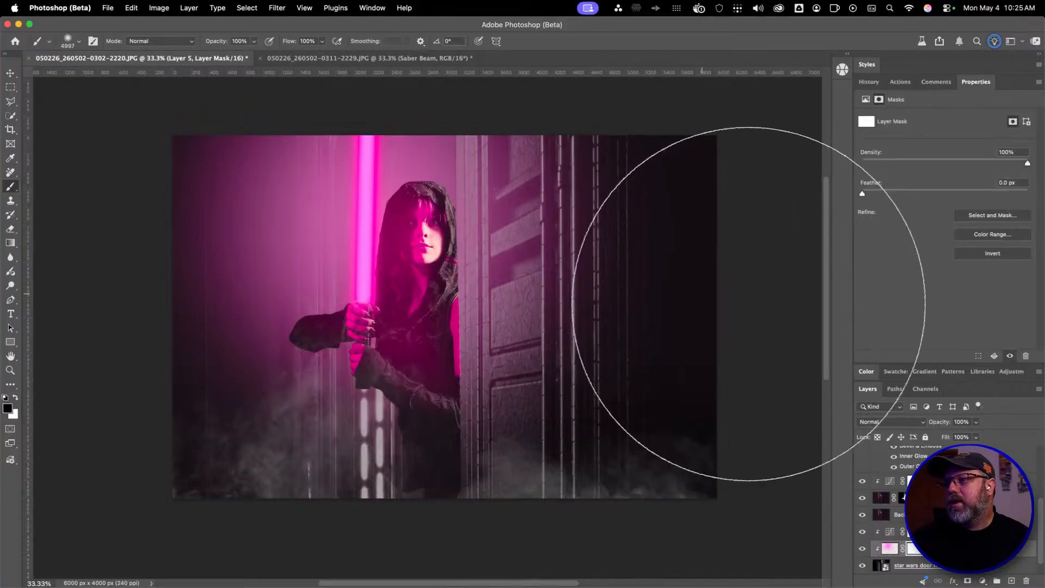
left_click(922, 426)
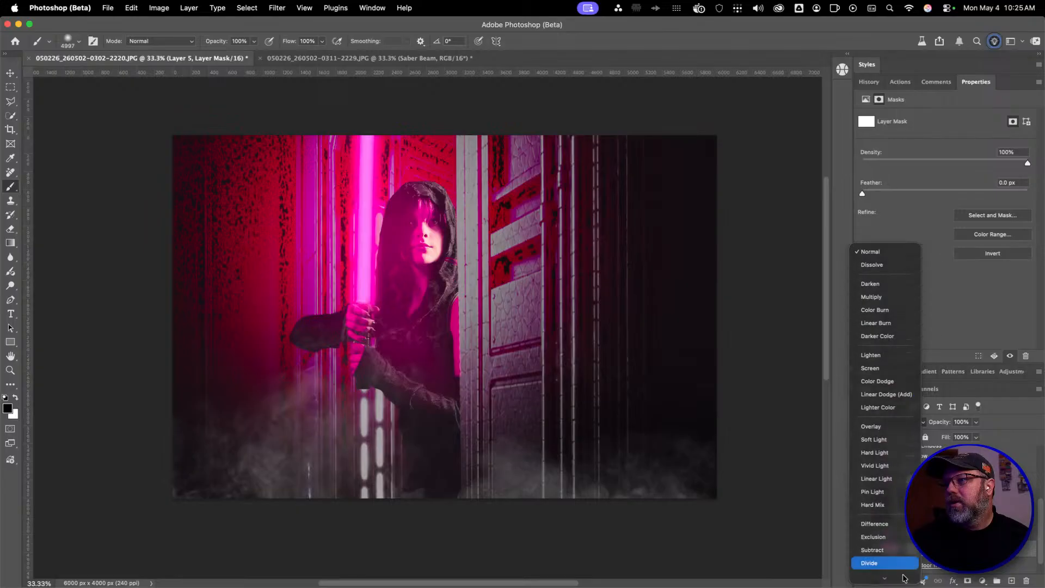
left_click(875, 452)
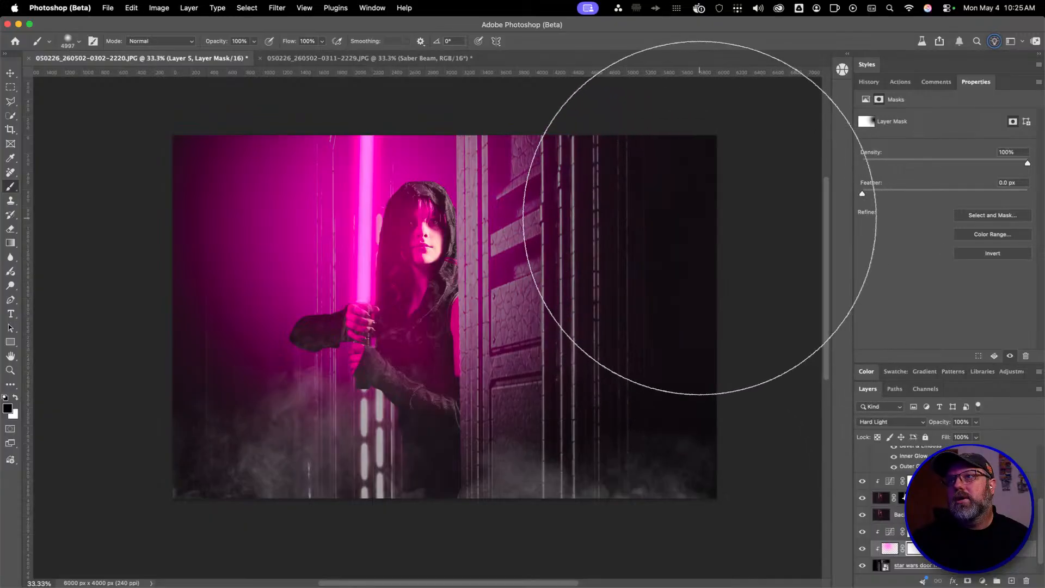
Mask the pink glow off the dark areas at both side edges of the image with large black dabs
left_click(707, 233)
left_click(175, 255)
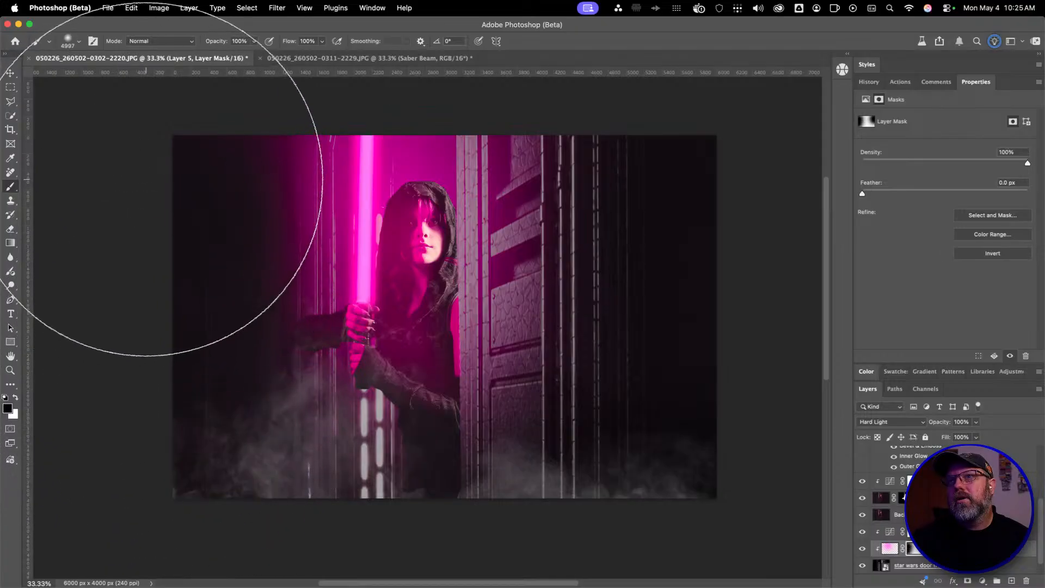
left_click(154, 170)
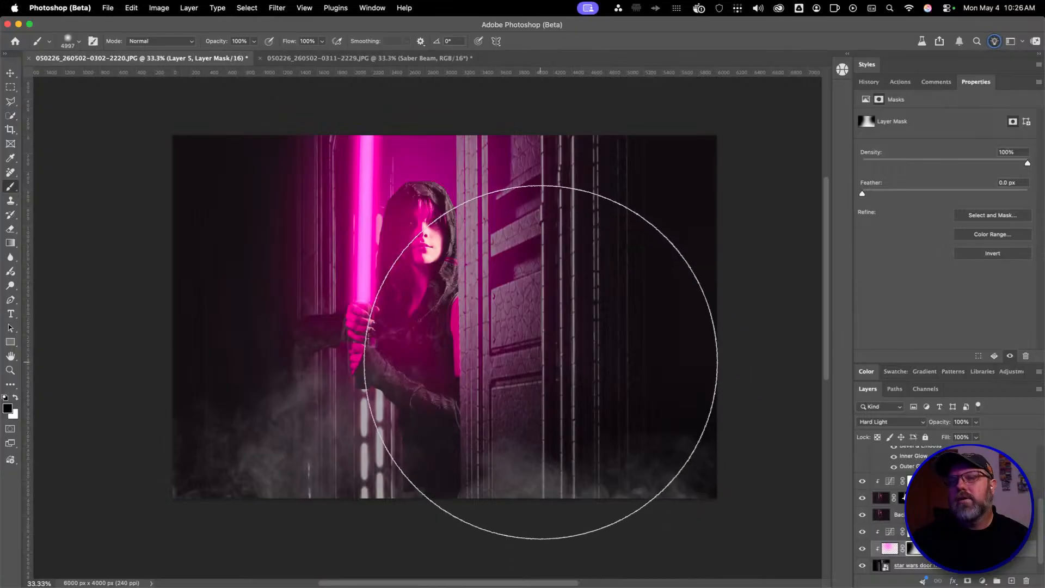
Reduce the brush to 712 px and mask the pink glow out of the dark background above the subject's hood
key("z")
left_click(456, 237)
left_click(448, 209)
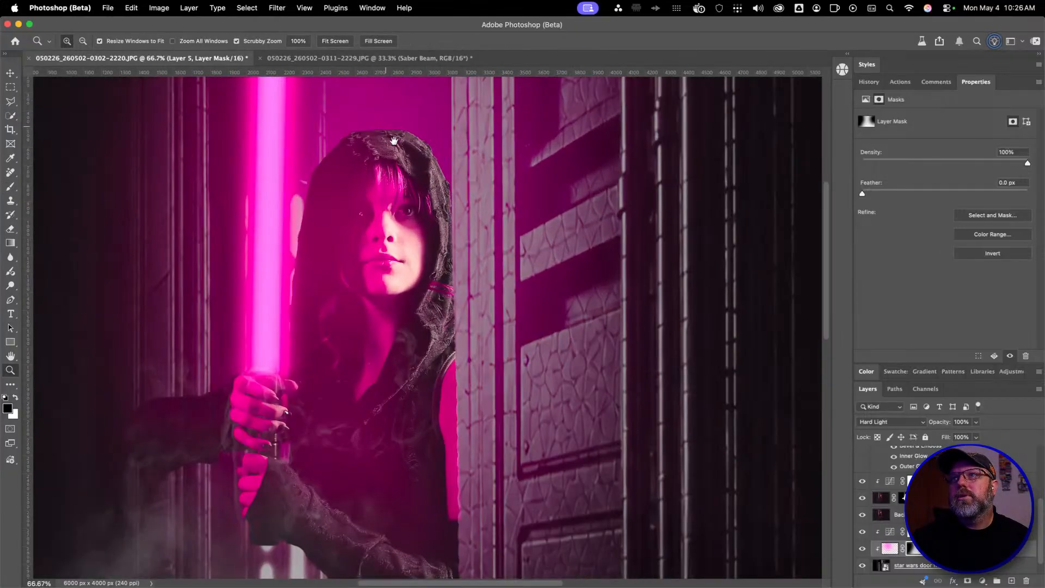
mouse_move(394, 140)
left_mouse_down()
mouse_move(474, 351)
mouse_move(465, 307)
left_mouse_up()
left_click_drag(495, 248, 1, 163)
left_click_drag(502, 267, 276, 246)
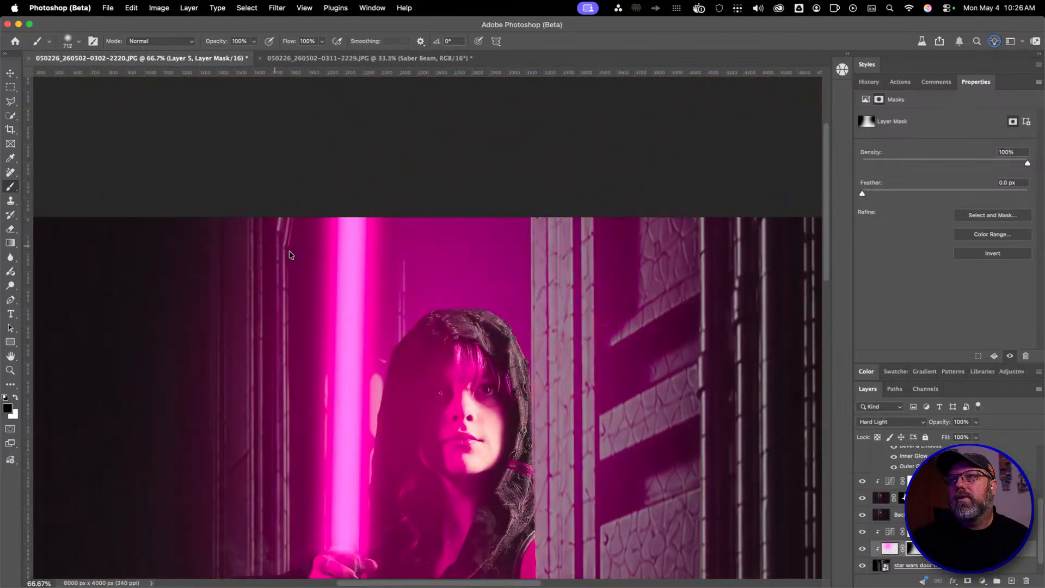
left_click(449, 210)
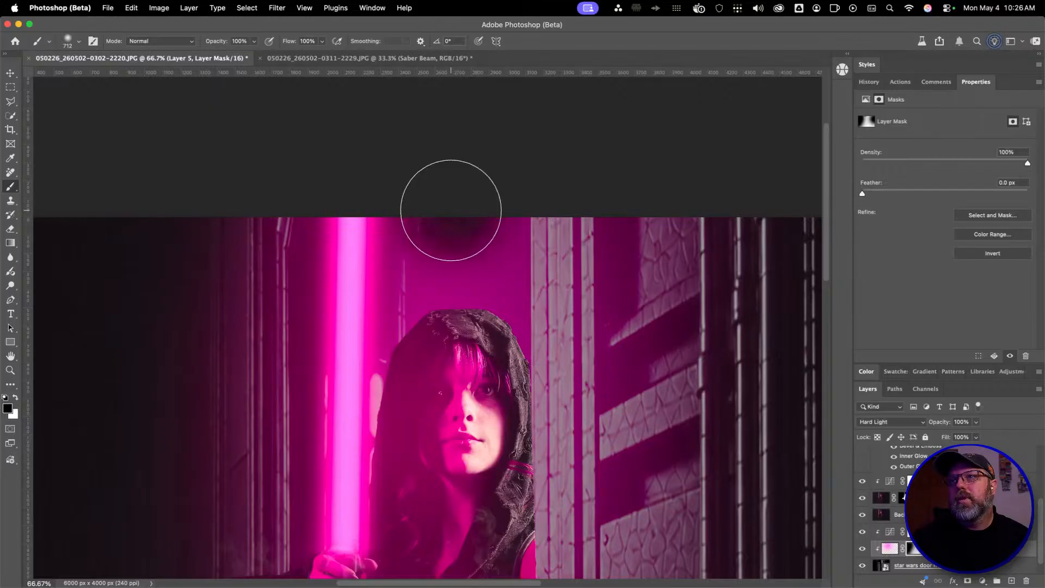
mouse_move(462, 213)
left_mouse_down()
mouse_move(471, 245)
mouse_move(464, 338)
mouse_move(440, 296)
left_mouse_up()
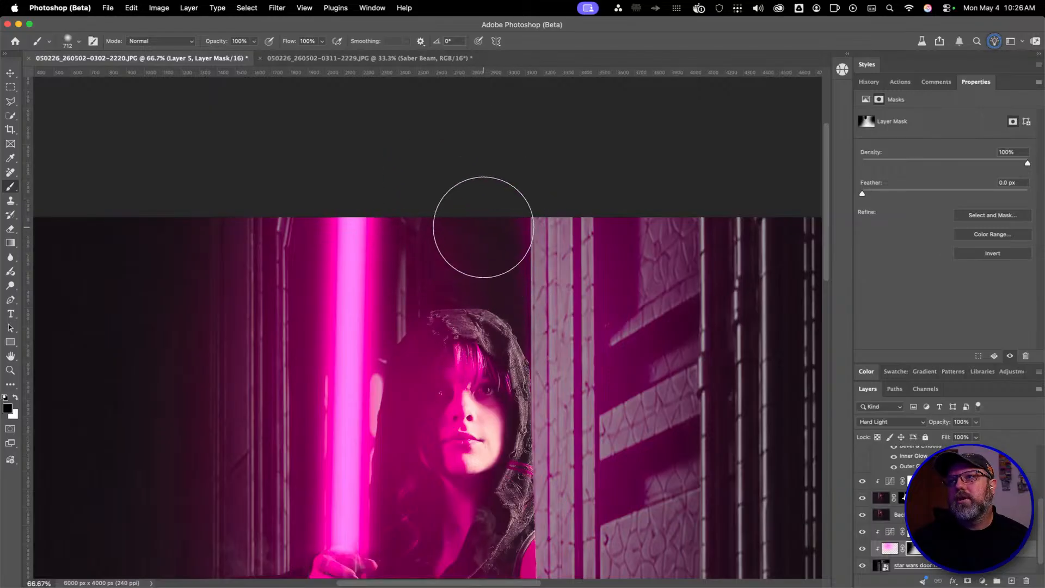
Switch to a hard brush of 443 px and mask the leftover glow between the hood and the door's edge
mouse_move(489, 266)
left_mouse_down()
mouse_move(354, 255)
mouse_move(386, 260)
left_mouse_up()
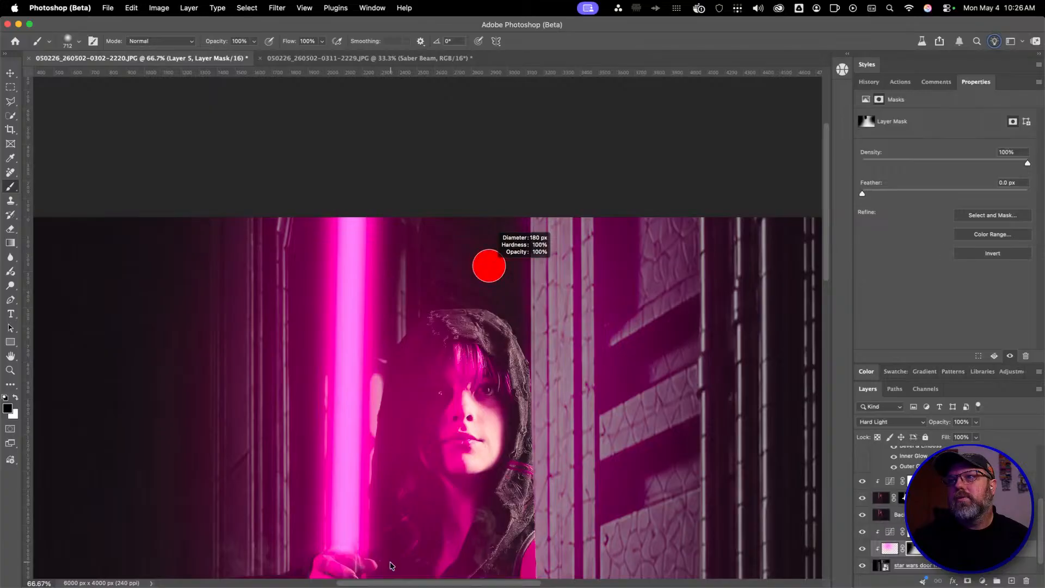
left_click_drag(414, 564, 413, 564)
right_click(498, 202)
left_click(526, 210)
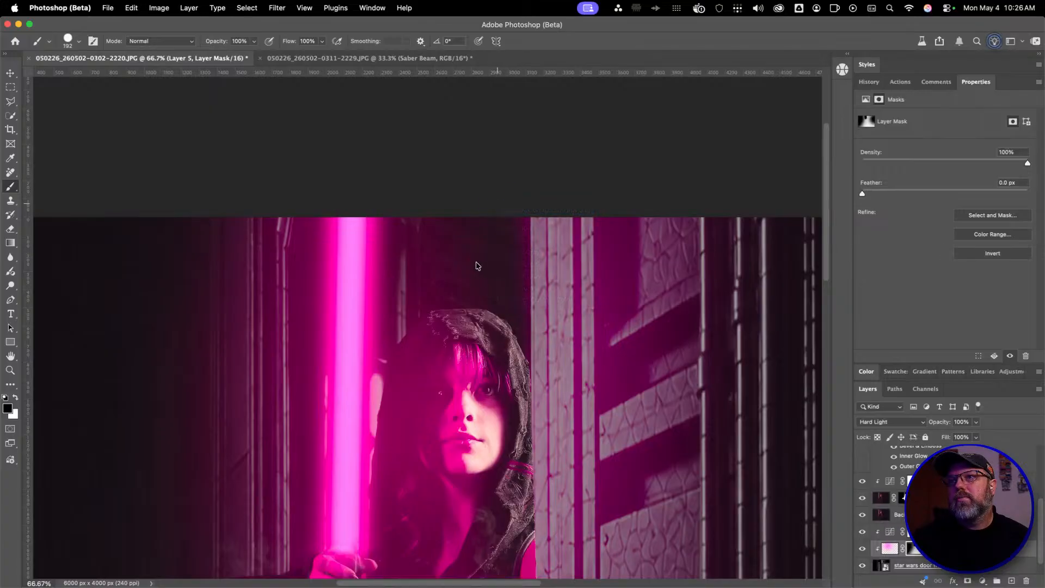
left_click_drag(474, 263, 525, 263)
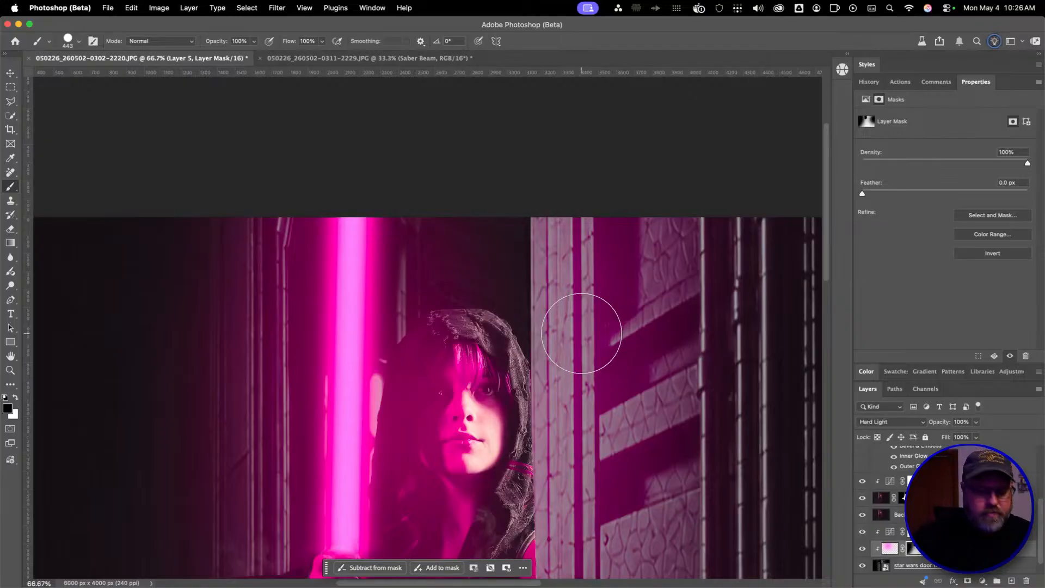
Lower the pink glow layer's opacity to 72%
key("z")
left_click(583, 336, "alt")
key("b")
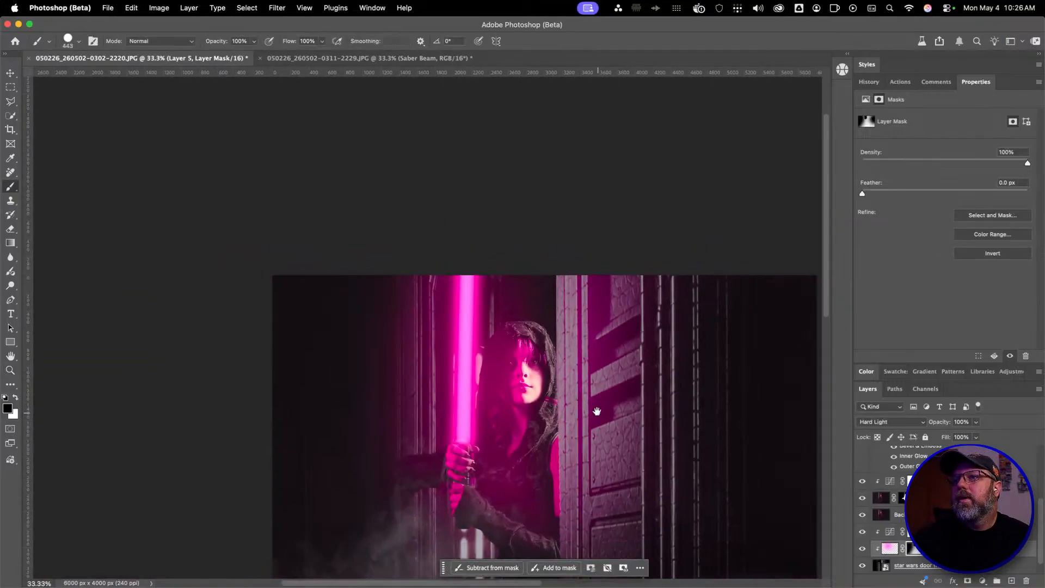
mouse_move(595, 410)
left_mouse_down()
mouse_move(426, 172)
mouse_move(513, 301)
mouse_move(558, 285)
left_mouse_up()
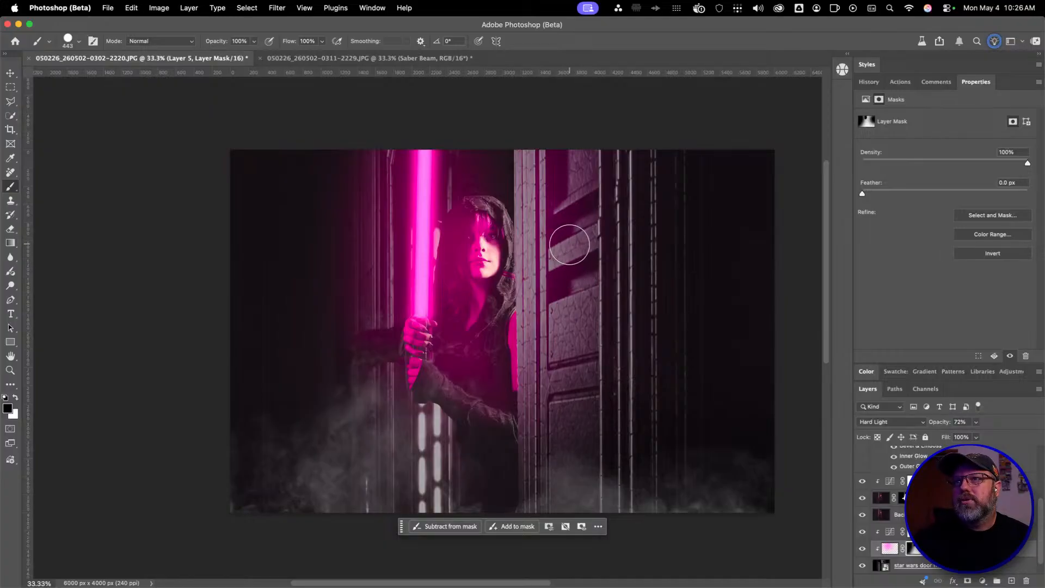
Bring the door's upper recessed panels into close view with the Brush tool to refine the glow layer's mask
key("z")
left_click(576, 220)
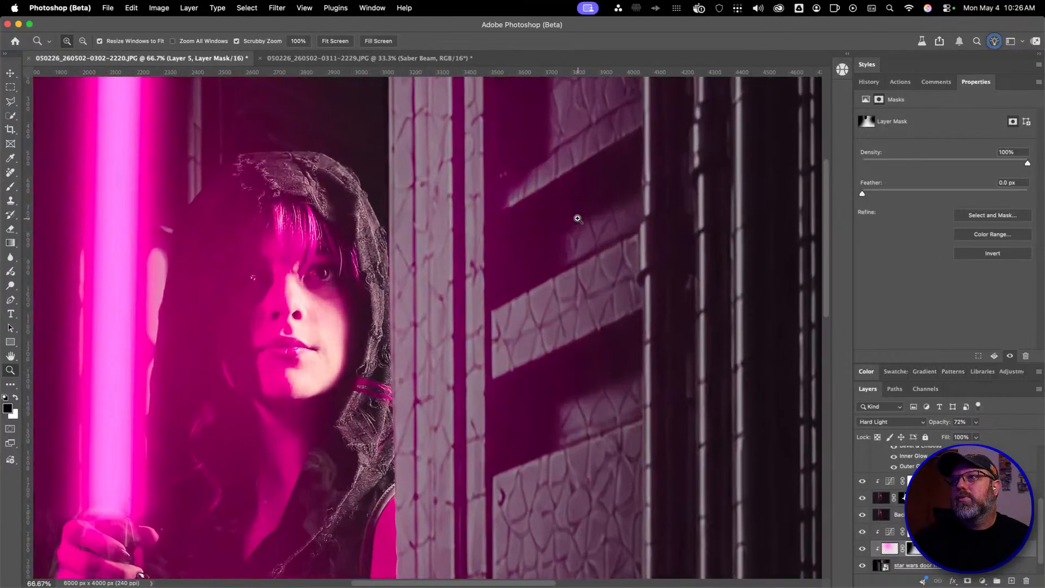
key("b")
key("space")
left_click_drag(559, 228, 555, 393)
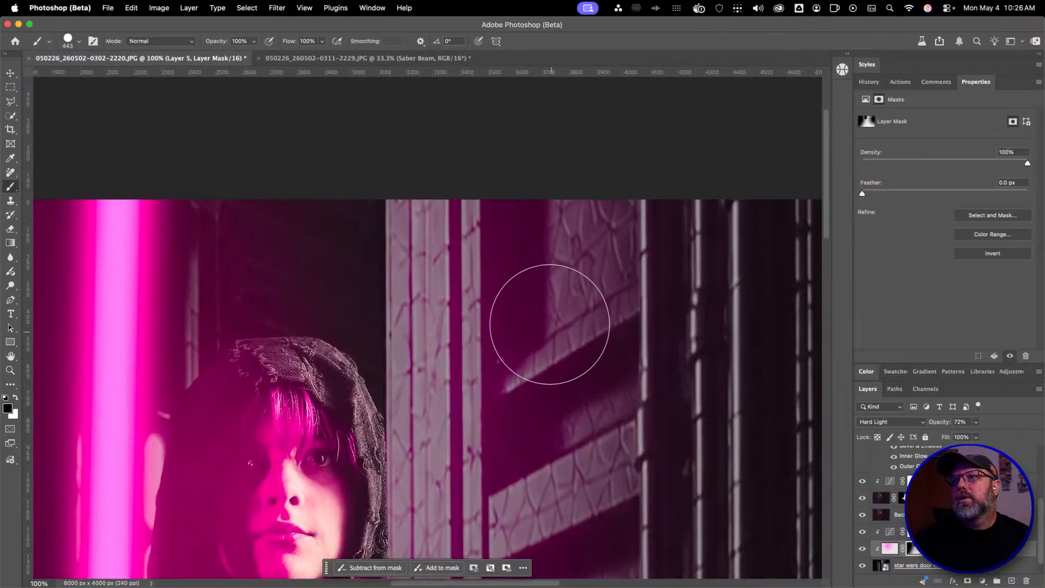
Paint black at 30% brush opacity on the Layer 5 mask over the recesses between the upper door panels
mouse_move(538, 220)
left_mouse_down()
mouse_move(484, 221)
mouse_move(490, 399)
mouse_move(517, 90)
mouse_move(519, 224)
mouse_move(529, 229)
left_mouse_up()
key("3")
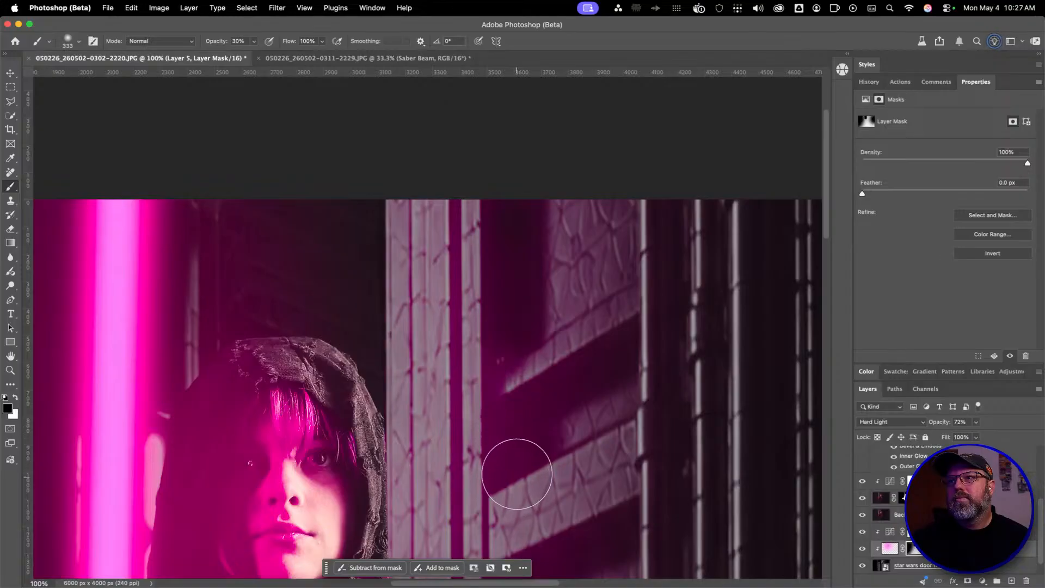
left_click_drag(535, 419, 533, 421)
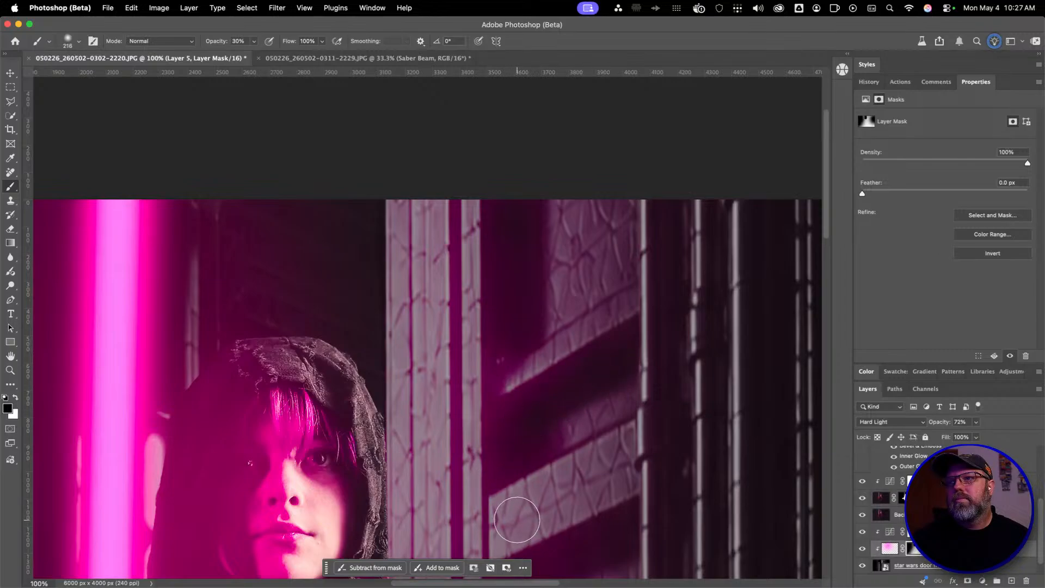
scroll(509, 495, "down", 1)
scroll(509, 495, "down", 6)
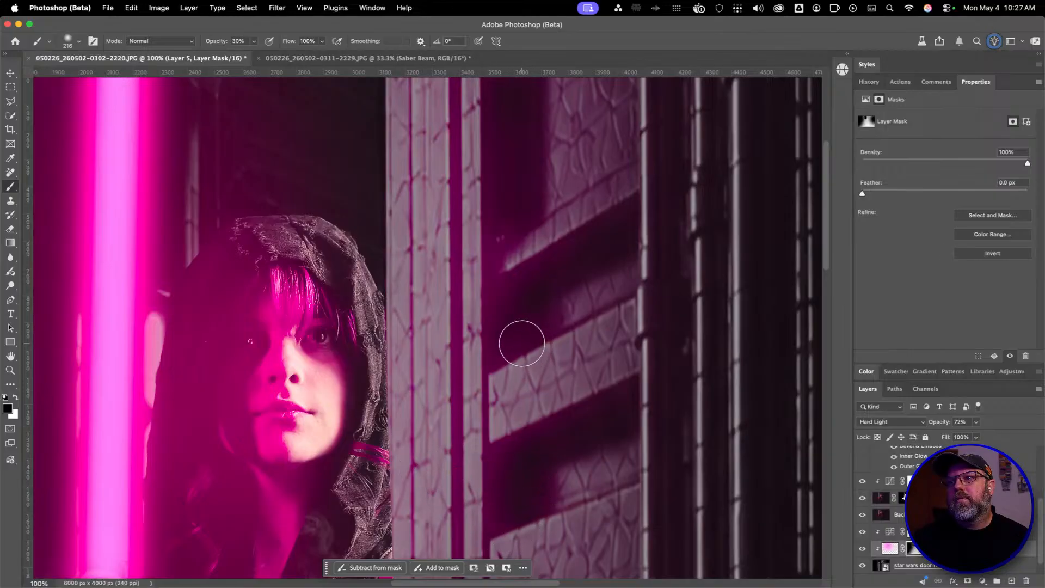
Keep painting black on the Layer 5 mask to reduce the pink glow in the vertical recess beside the top door panel
key("x")
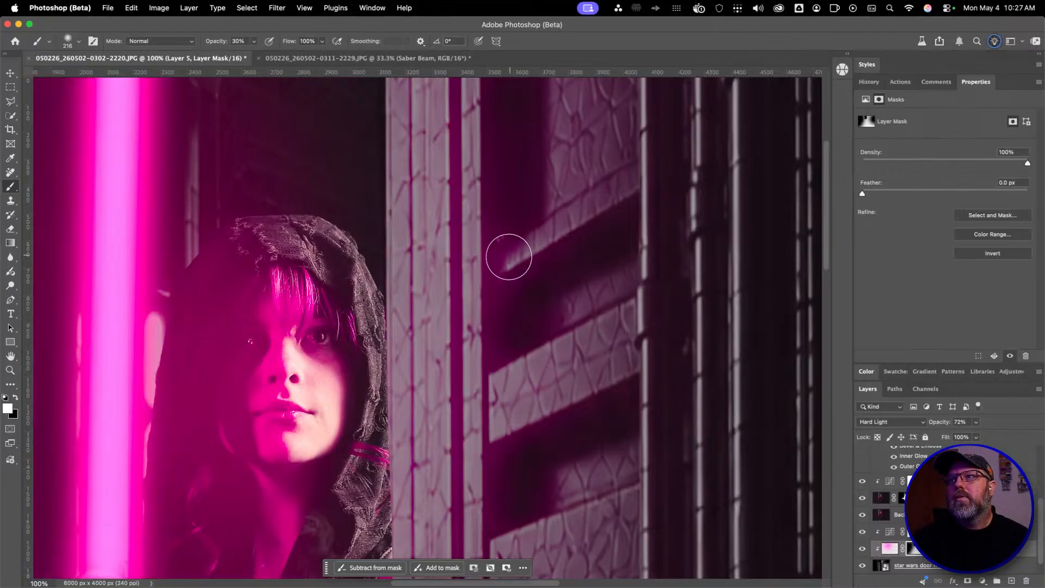
key("x")
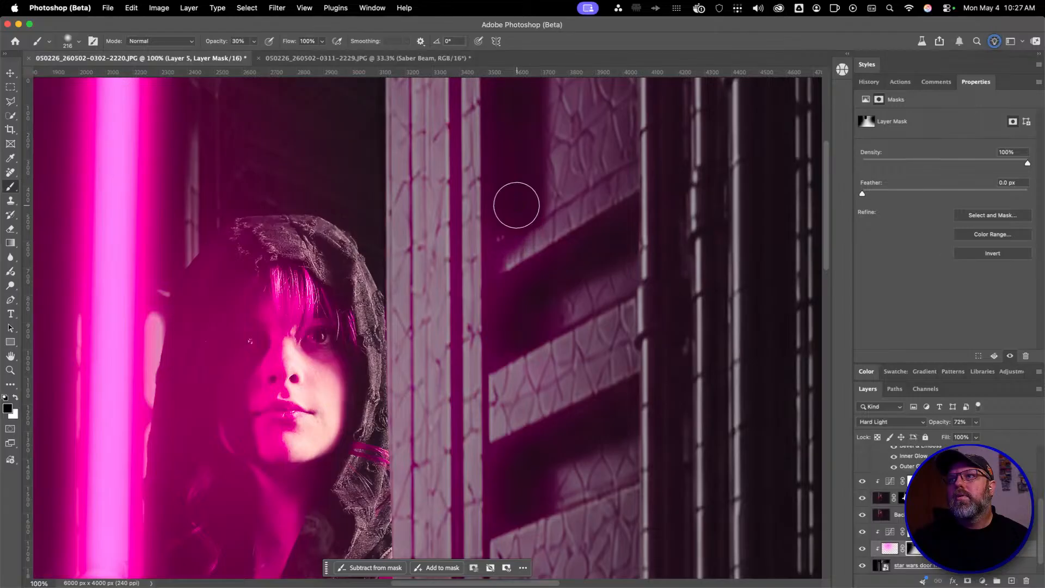
scroll(516, 205, "up", 3)
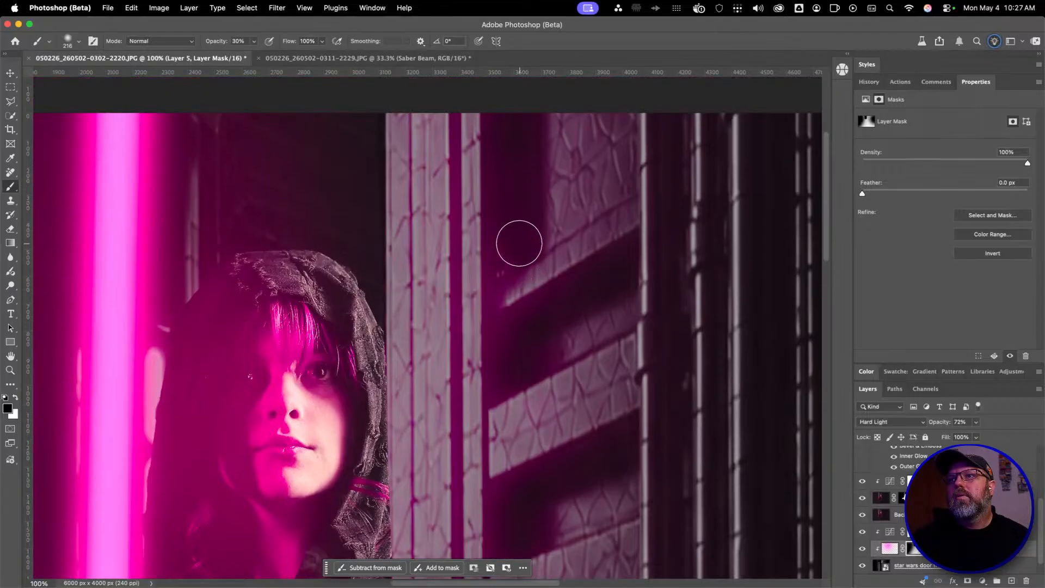
mouse_move(519, 243)
left_mouse_down()
mouse_move(516, 131)
mouse_move(538, 262)
left_mouse_up()
scroll(537, 262, "up", 9)
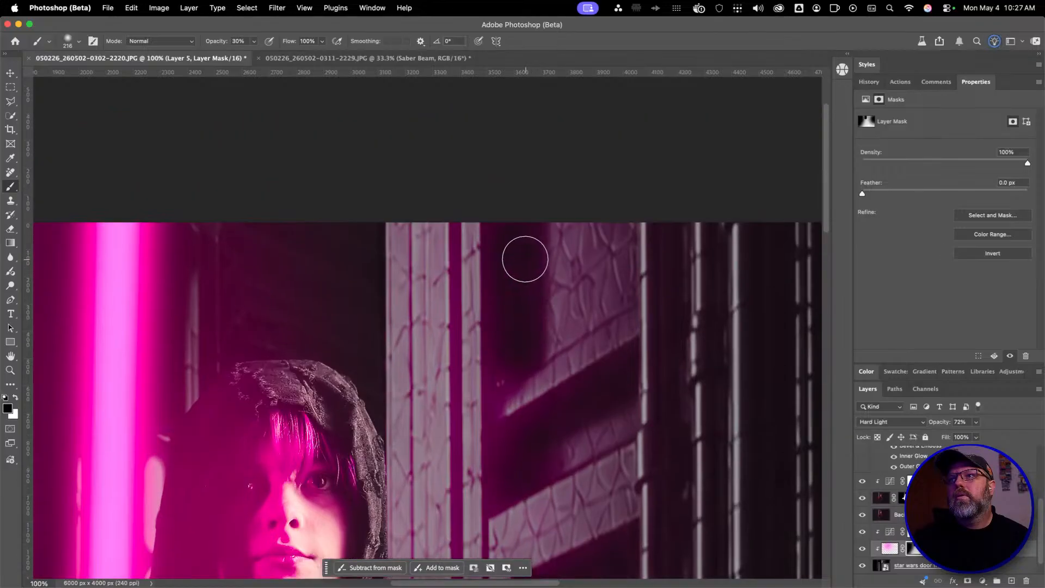
scroll(515, 289, "down", 4)
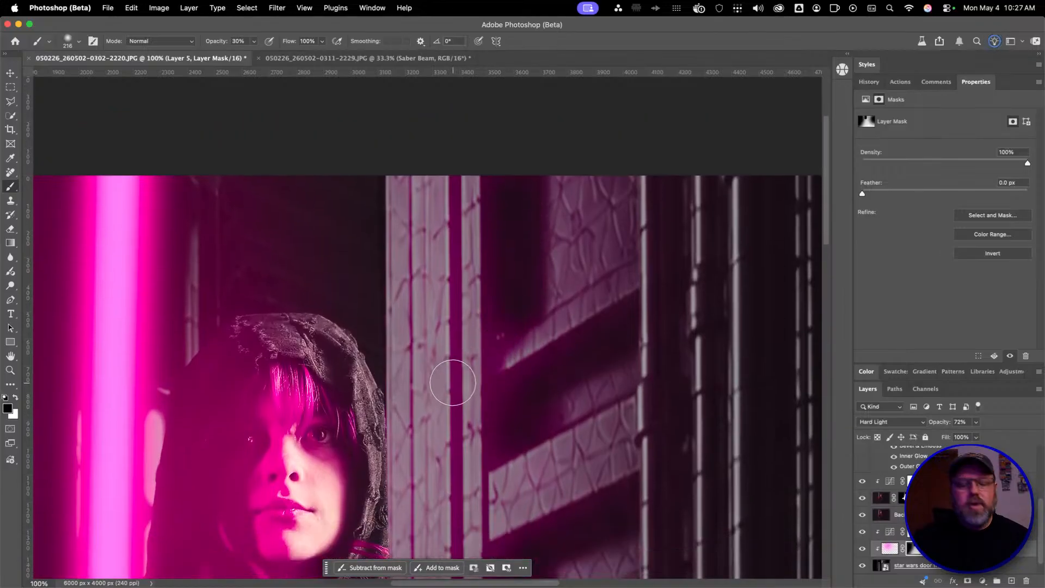
Paint black on the Layer 5 mask along the door frame's narrow vertical groove with a 61 px brush at 30% opacity
key("z")
left_click(405, 352, "alt")
left_click(406, 352, "alt")
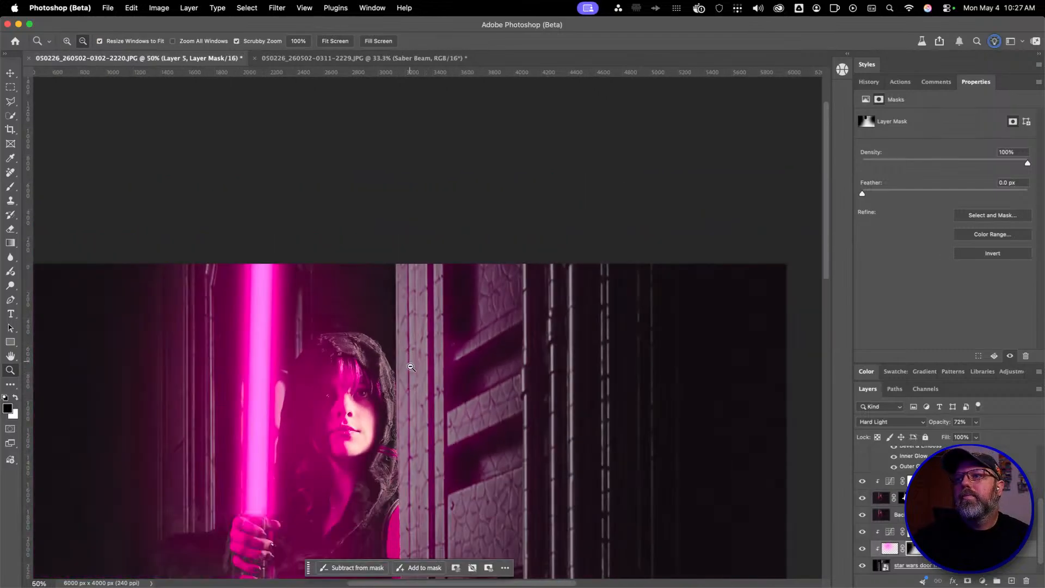
key("b")
mouse_move(406, 434)
left_mouse_down()
mouse_move(428, 268)
mouse_move(452, 271)
left_mouse_up()
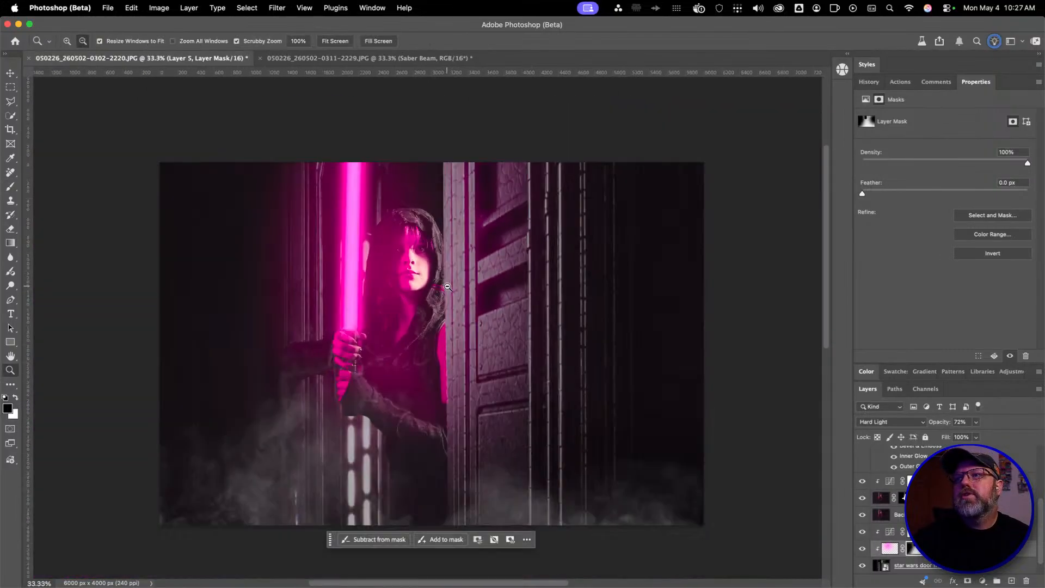
left_click(447, 289, "alt")
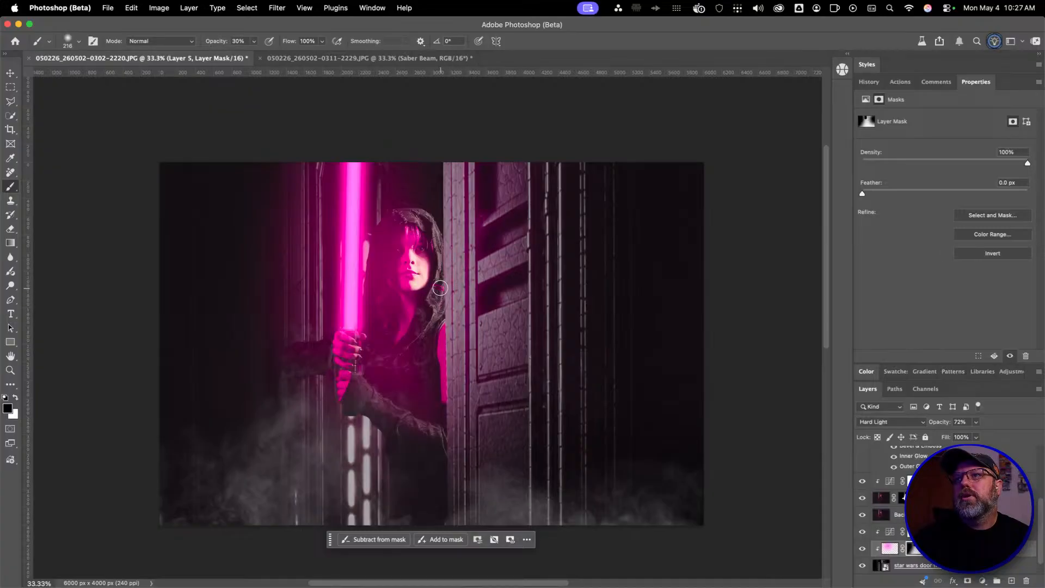
key("z")
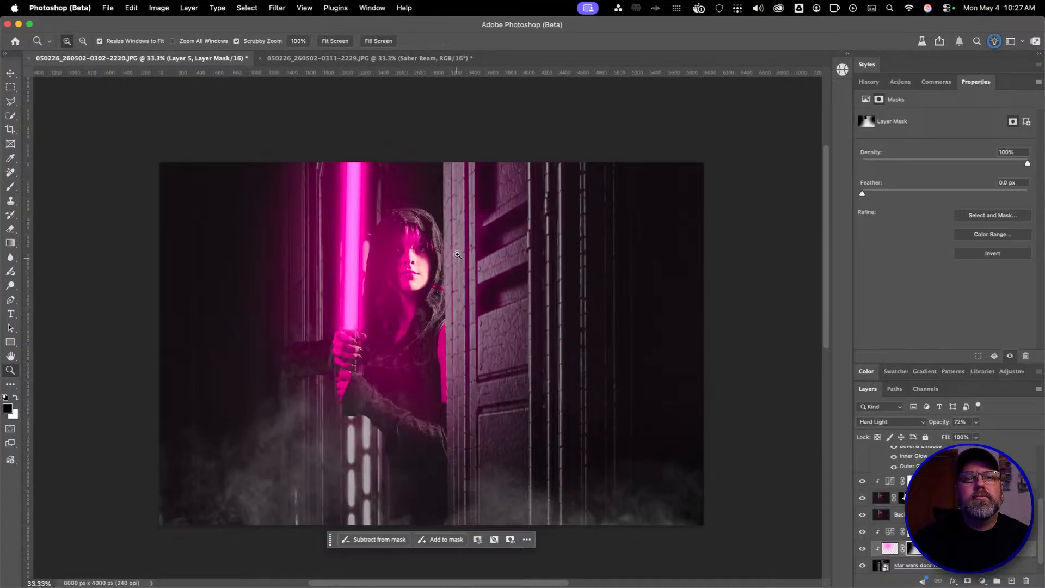
left_click(484, 162)
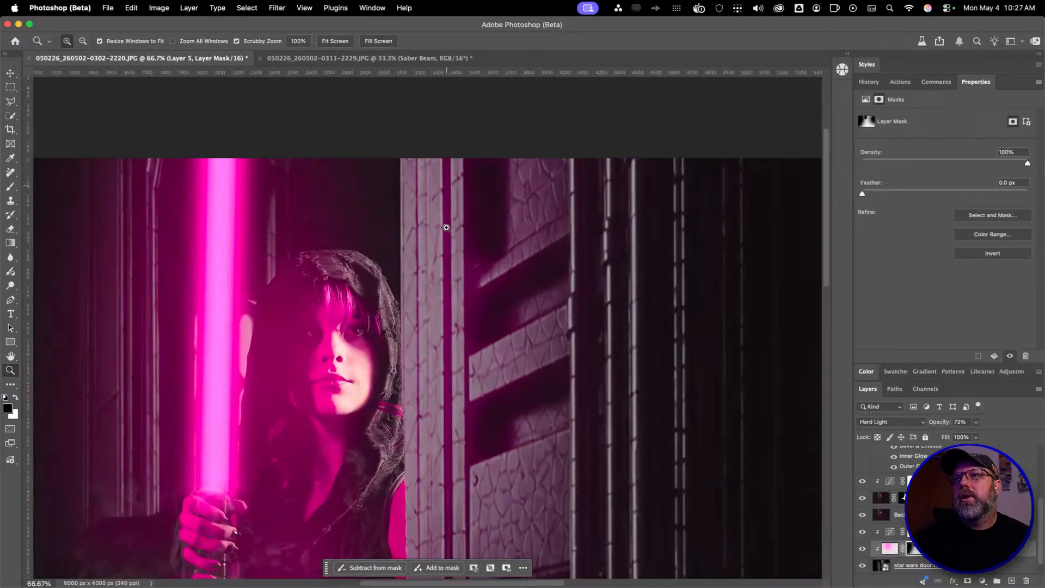
key("b")
left_click_drag(450, 160, 420, 154)
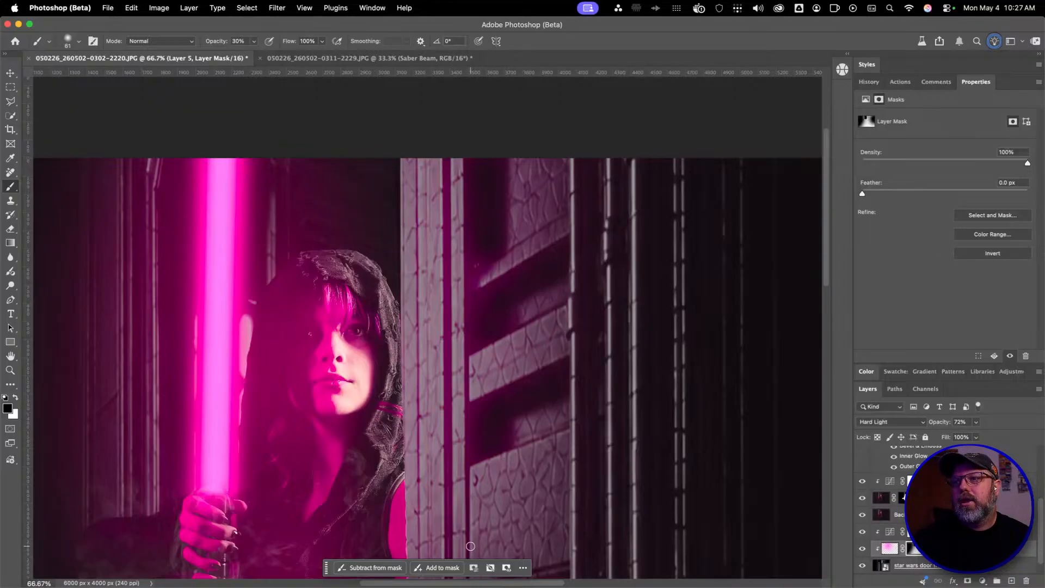
scroll(449, 545, "down", 3)
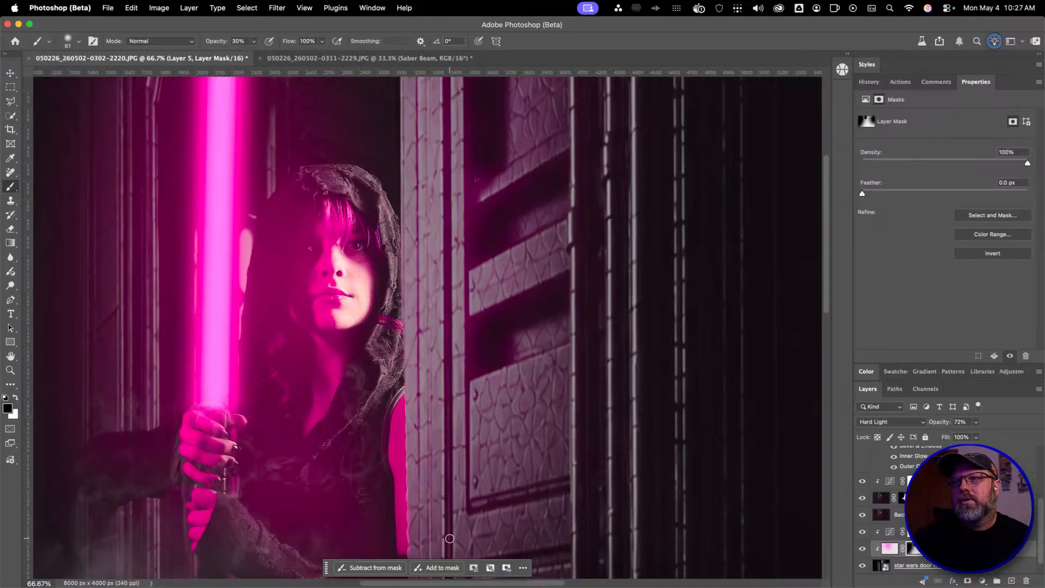
scroll(449, 384, "up", 3)
scroll(448, 375, "down", 1)
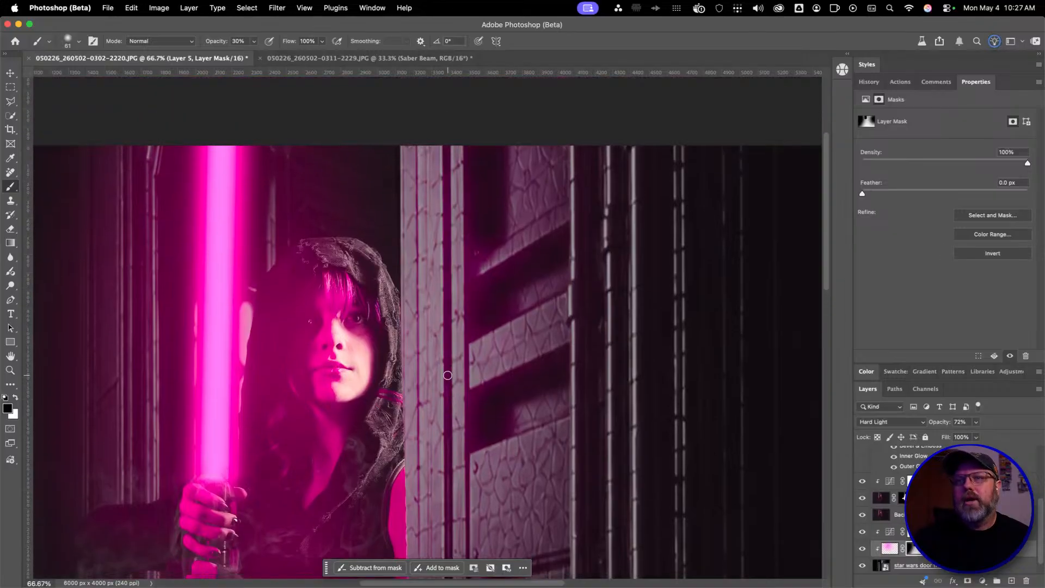
Lower the brush opacity to 10% and soften the pink glow over the door panels and recesses with black on the Layer 5 mask
left_click(288, 342, "alt+super")
left_click(288, 342, "alt+super")
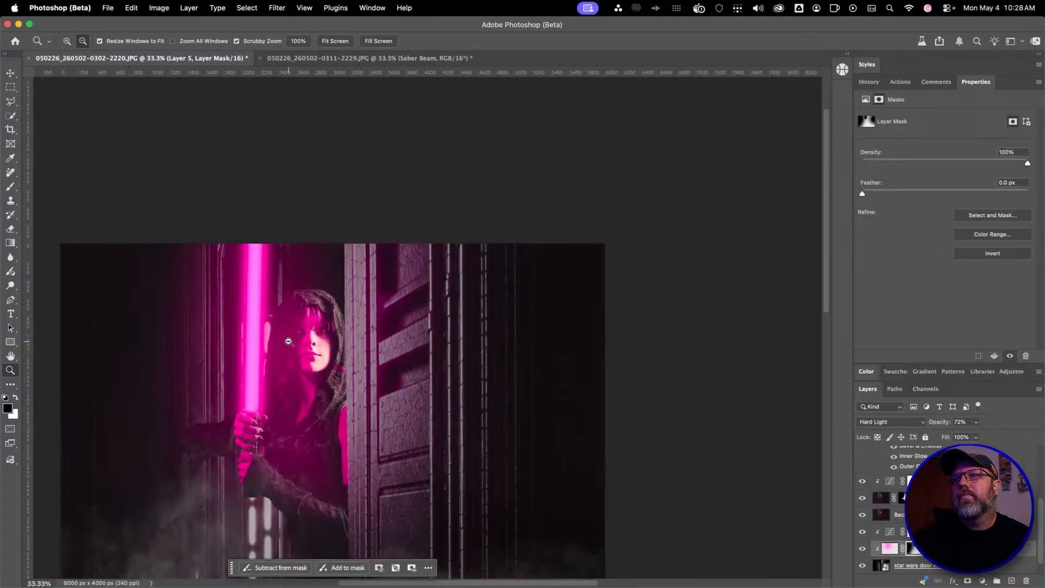
left_click_drag(264, 367, 354, 312)
left_click_drag(472, 266, 497, 269)
key("1")
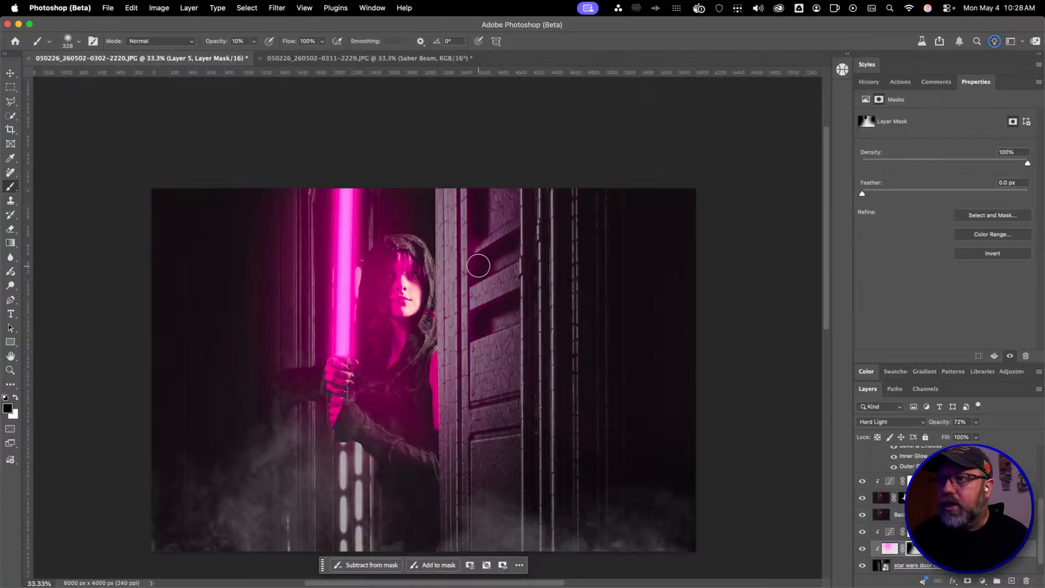
left_click_drag(483, 271, 475, 267)
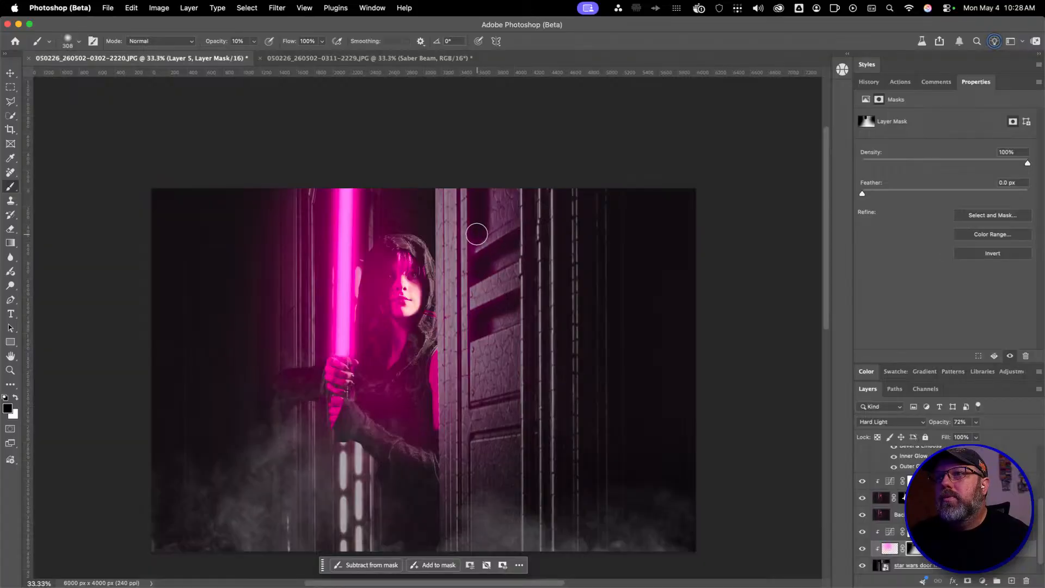
left_click_drag(476, 252, 464, 254)
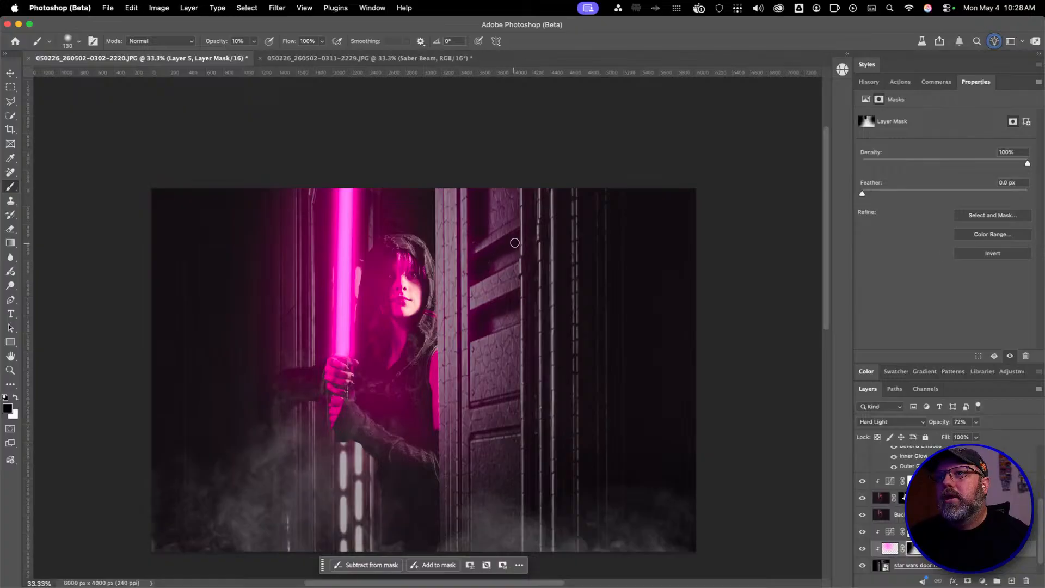
mouse_move(487, 264)
left_mouse_down()
mouse_move(506, 261)
mouse_move(491, 264)
left_mouse_up()
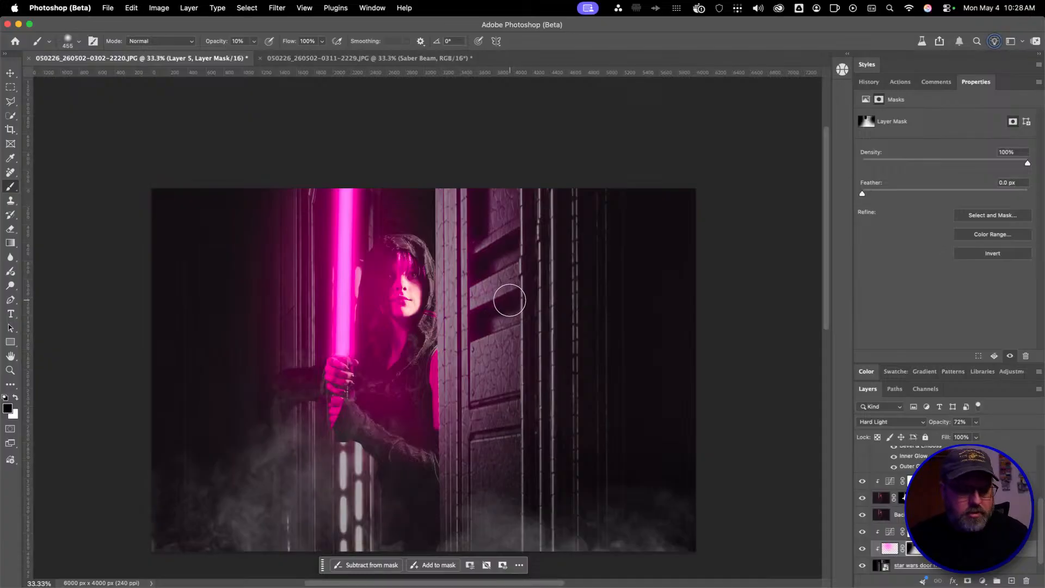
Paint white at 10% brush opacity on the Layer 5 mask over the door and set the layer's opacity to 91%, comparing with the layer hidden
key("x")
mouse_move(503, 323)
left_mouse_down()
mouse_move(484, 329)
mouse_move(496, 323)
left_mouse_up()
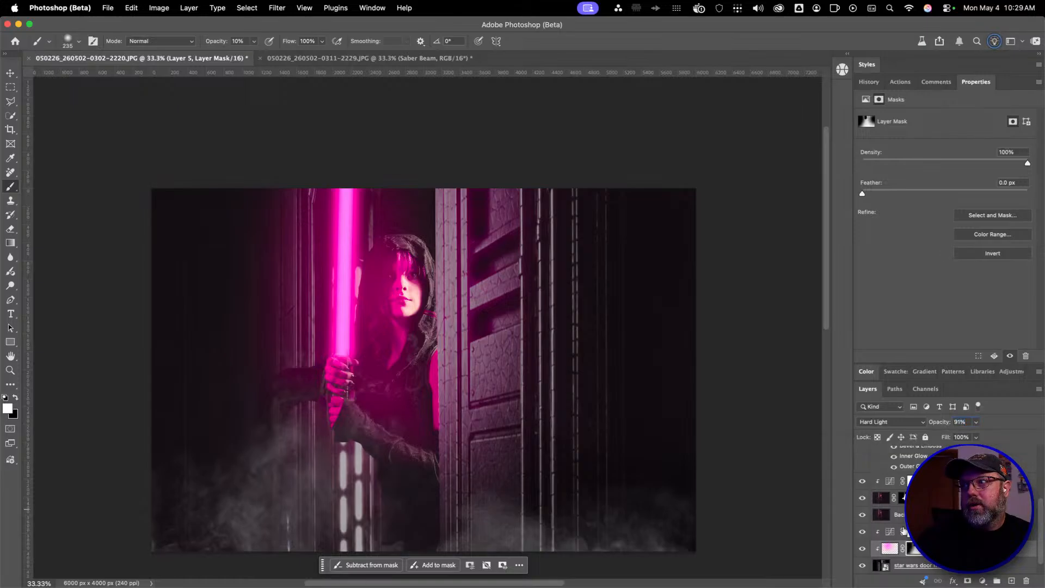
left_click(862, 550)
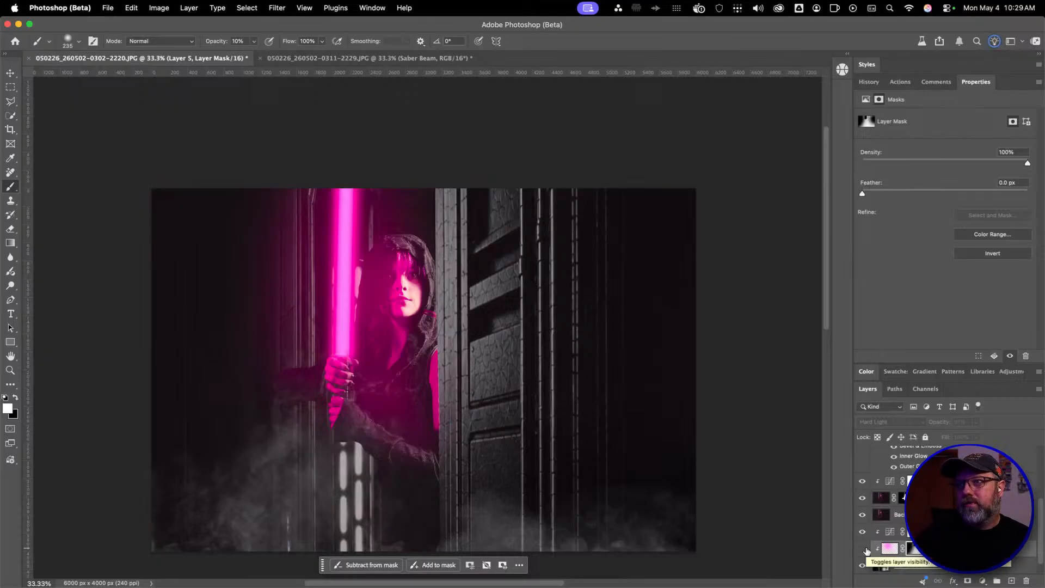
left_click(865, 548)
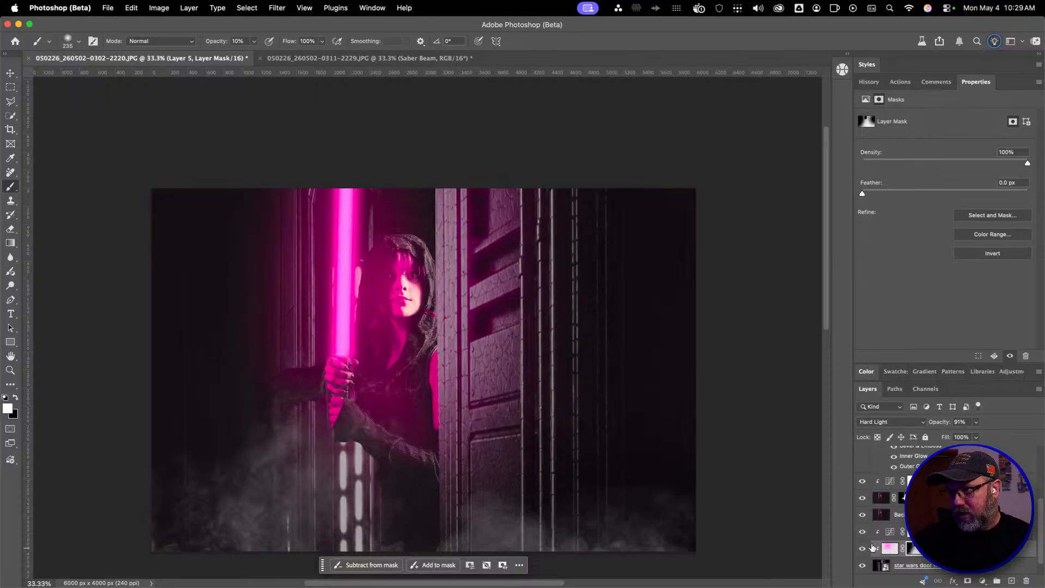
Compare the image with and without the top smoke layers, and delete Layer 4, the low fog across the image
scroll(872, 547, "up", 5)
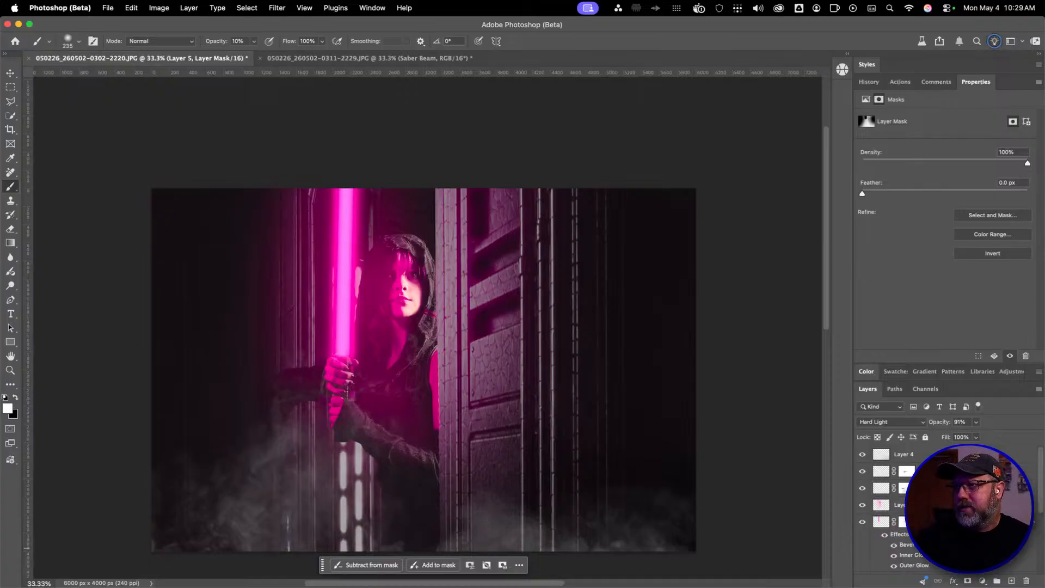
left_click(903, 454)
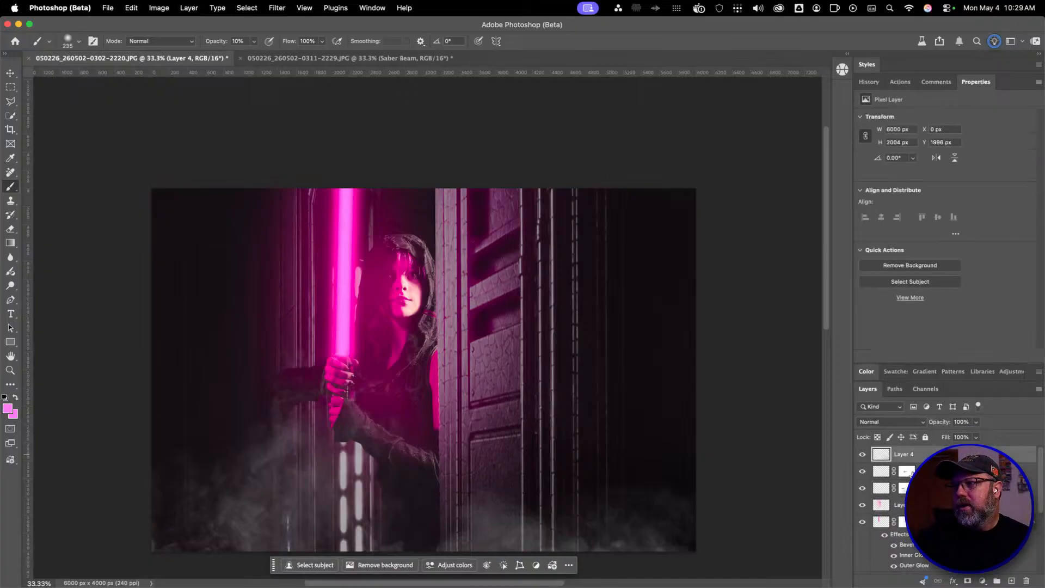
left_click(863, 471)
left_click(863, 471)
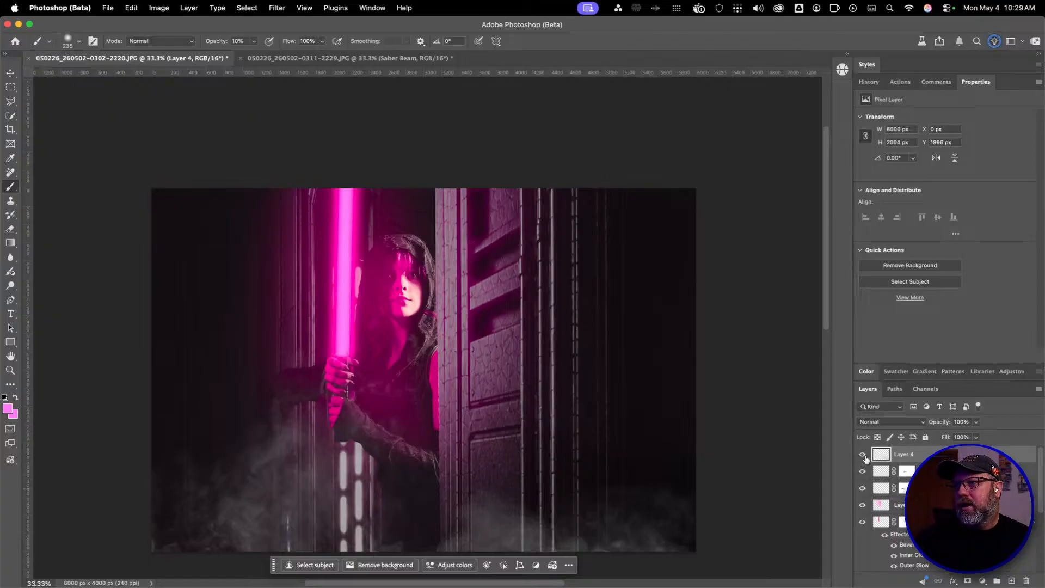
left_click(863, 455)
left_click(863, 455)
left_click(863, 455)
left_click(864, 455)
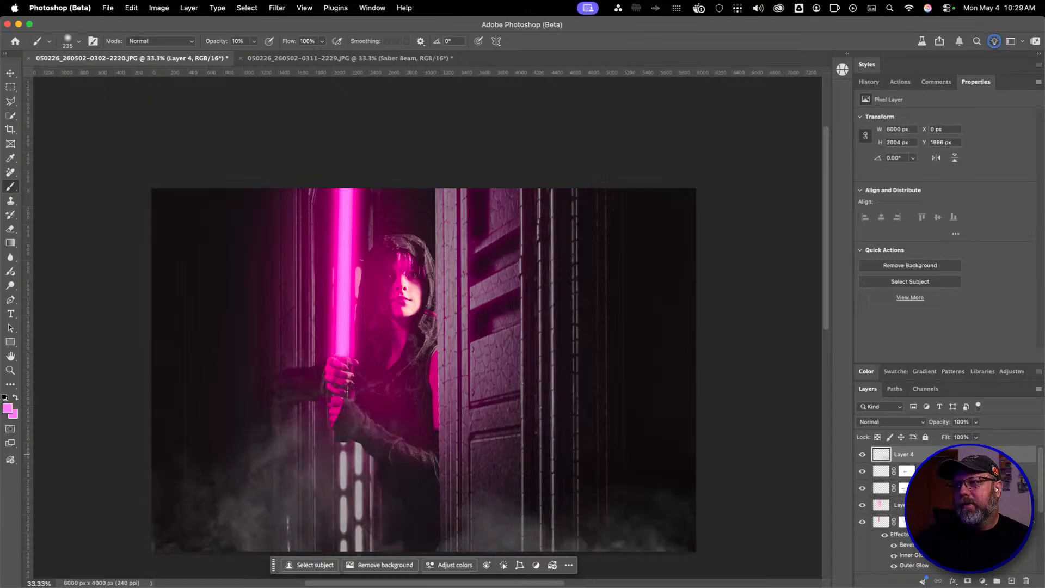
key("Delete")
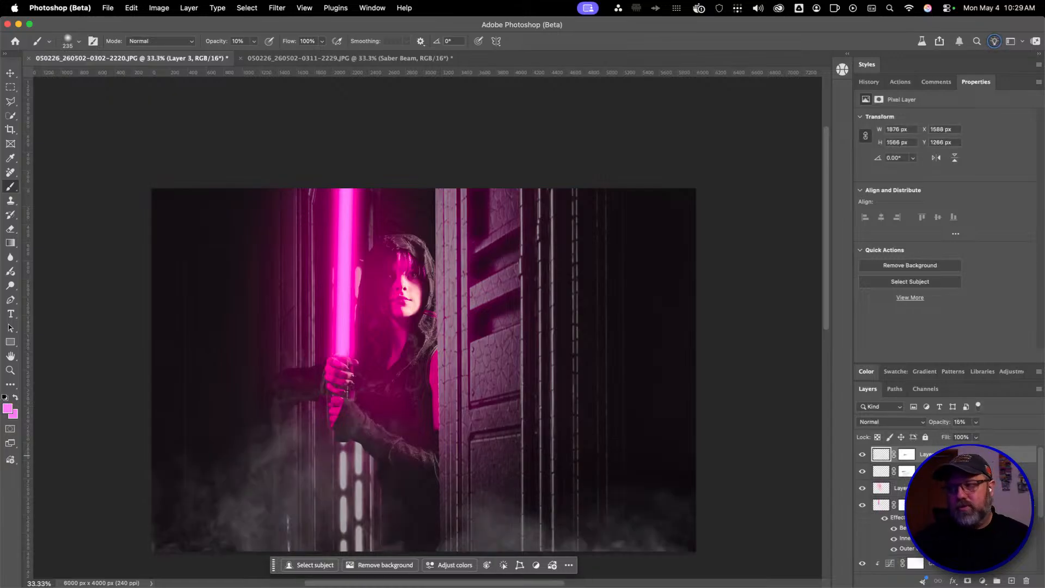
Rename Layer 3 as hand smoke and Layer 2 as "right hand smoke"
scroll(947, 509, "down", 2)
scroll(947, 509, "up", 3)
scroll(947, 509, "down", 4)
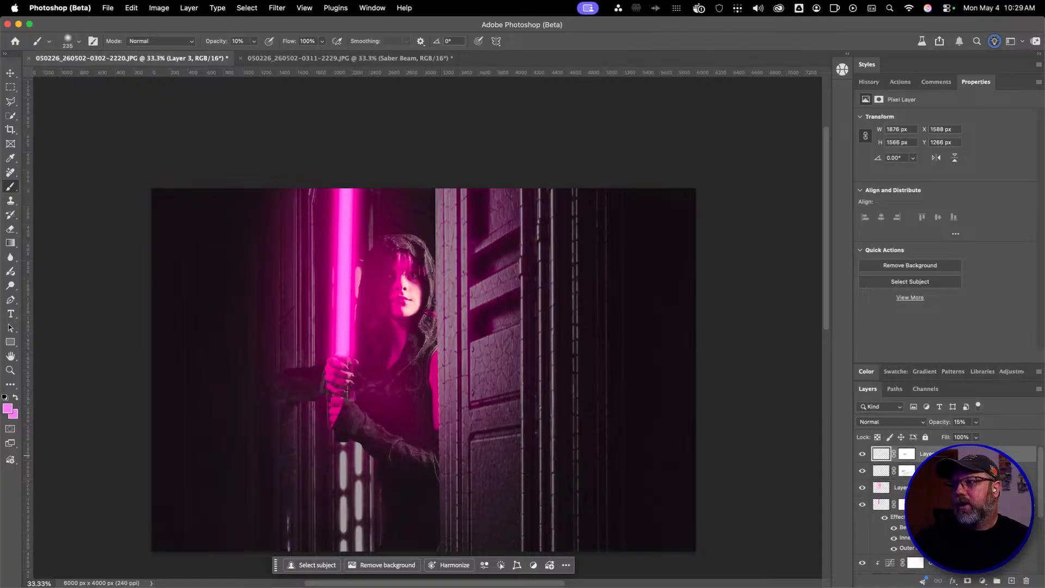
scroll(947, 509, "up", 5)
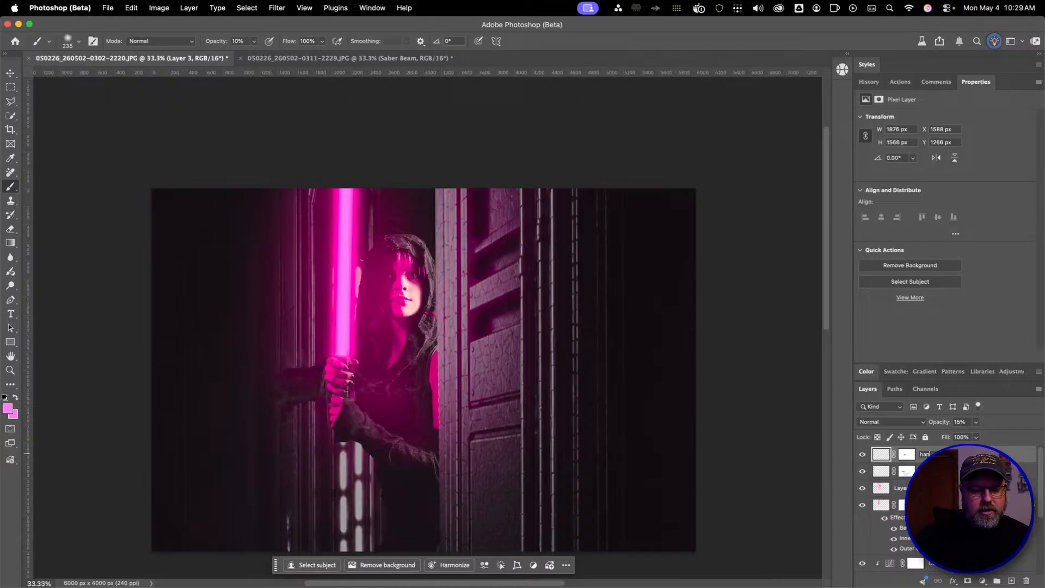
key("Return")
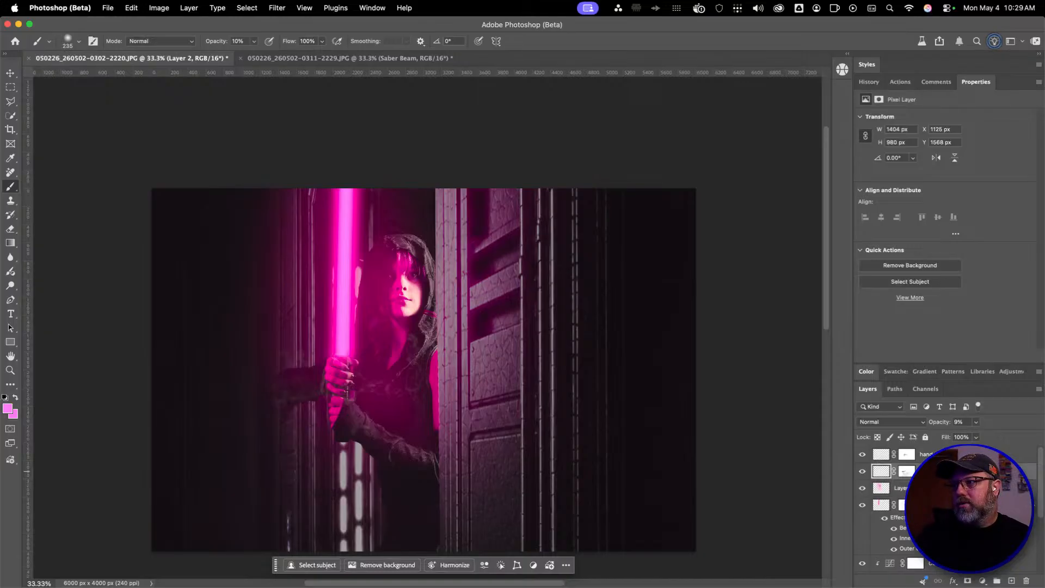
key("Return")
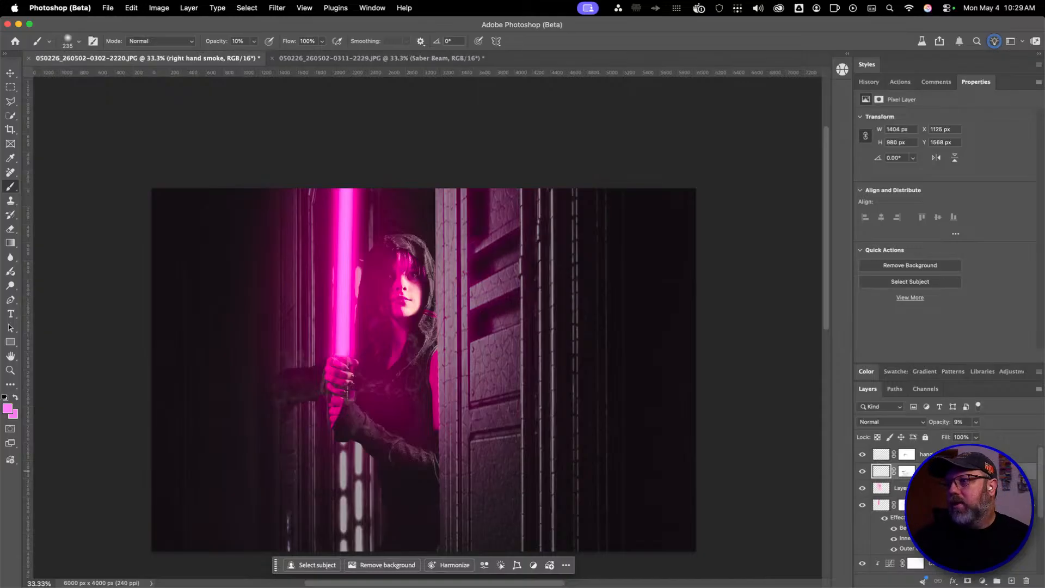
scroll(875, 492, "down", 3)
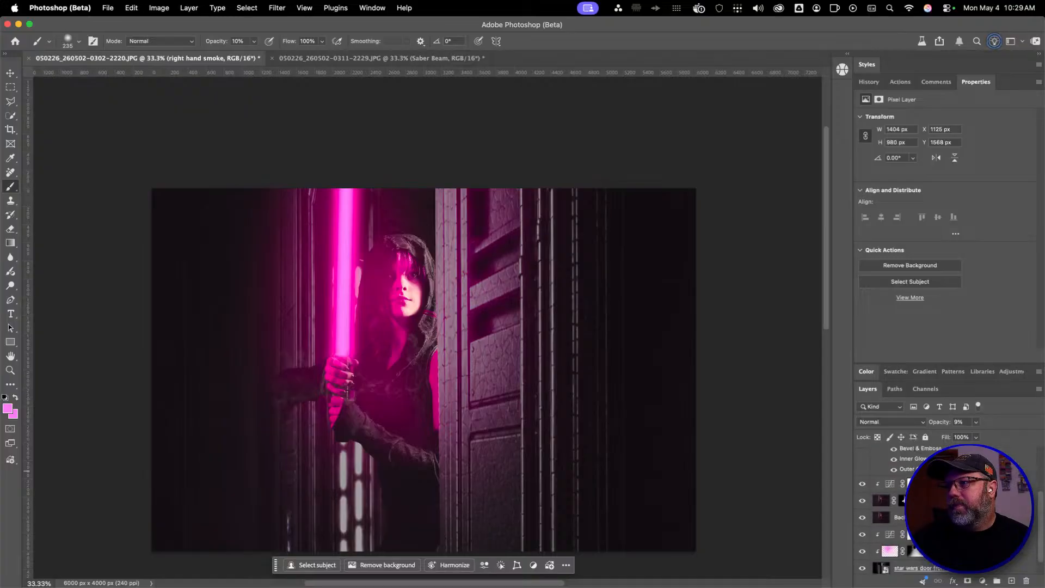
scroll(882, 512, "down", 1)
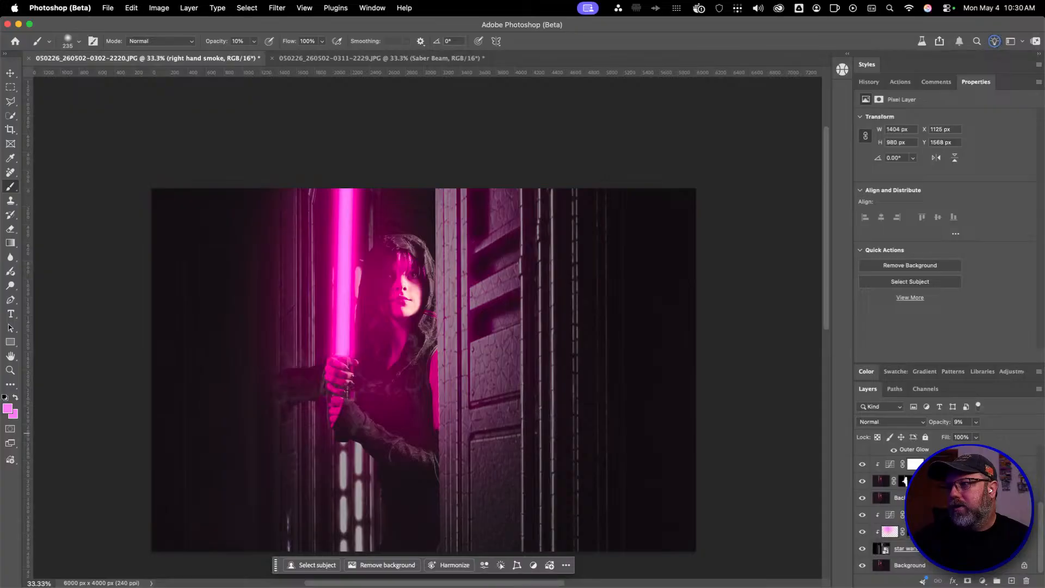
Compare the image with Background copy 2 and the masked figure layer above it each hidden and shown
left_click(882, 498)
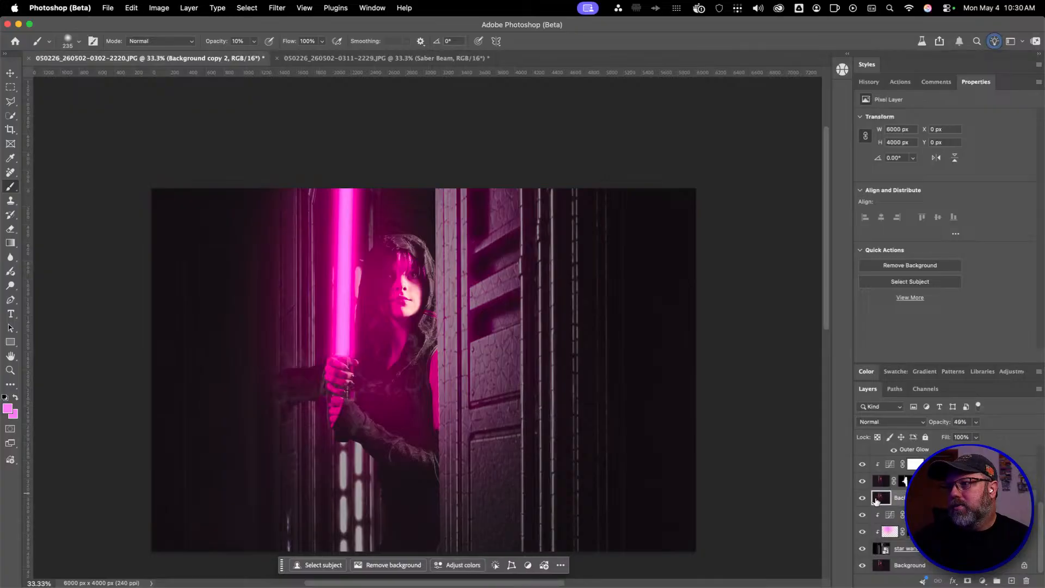
left_click(860, 499)
left_click(860, 496)
left_click(861, 483)
left_click(861, 482)
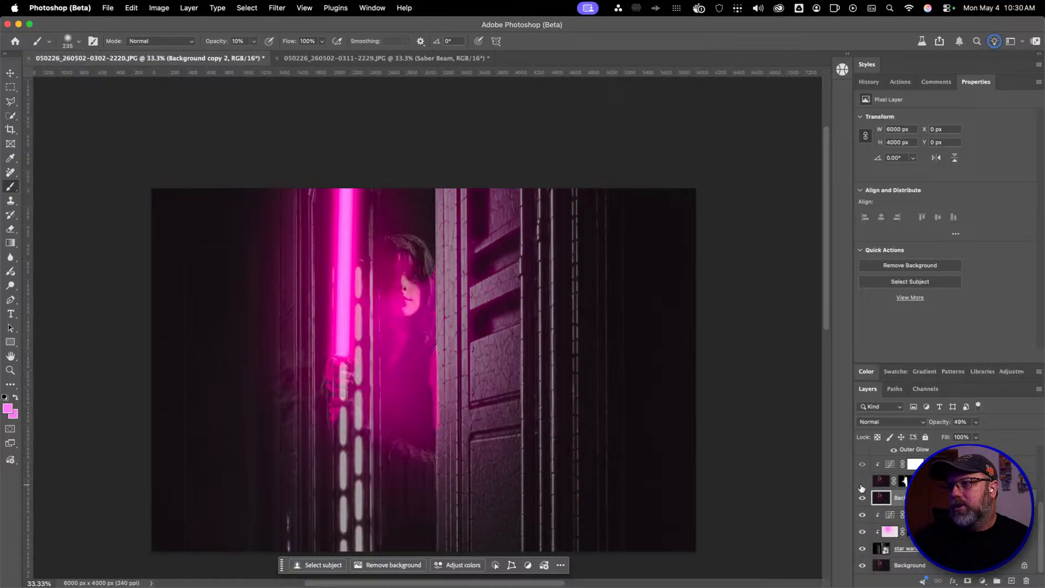
left_click(861, 485)
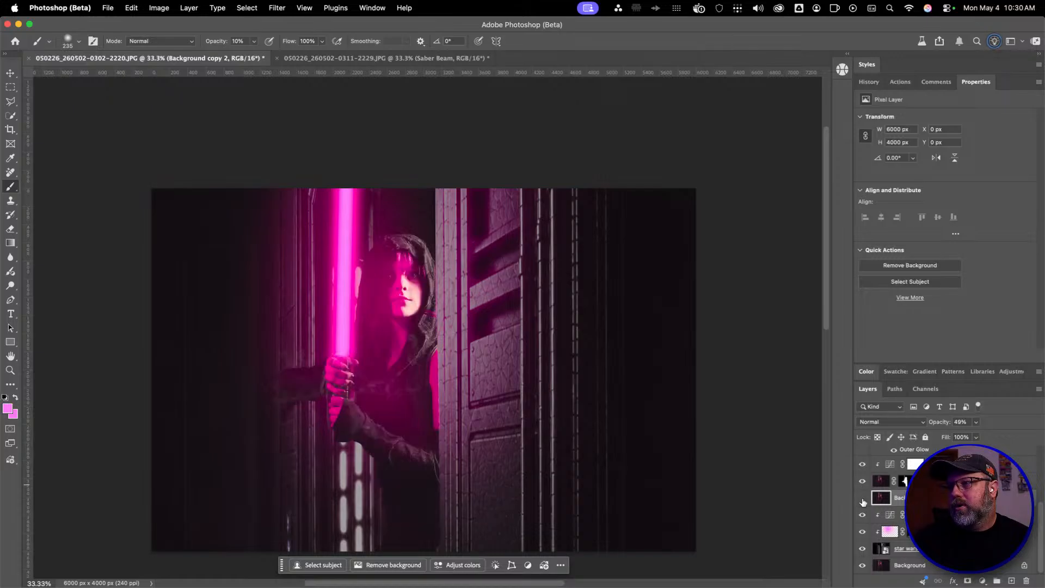
left_click(862, 500)
left_click(862, 499)
left_click(862, 499)
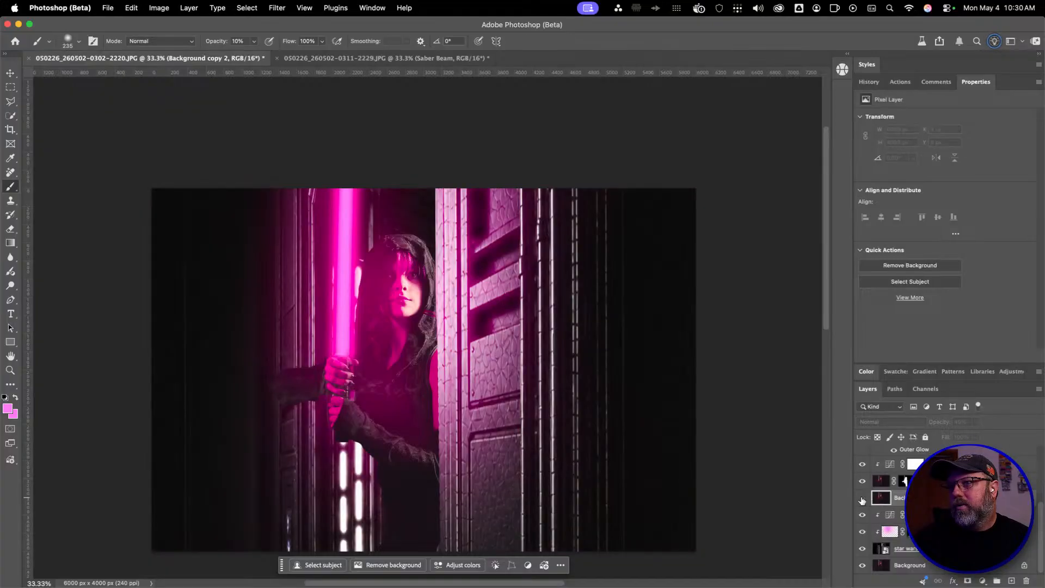
left_click(862, 499)
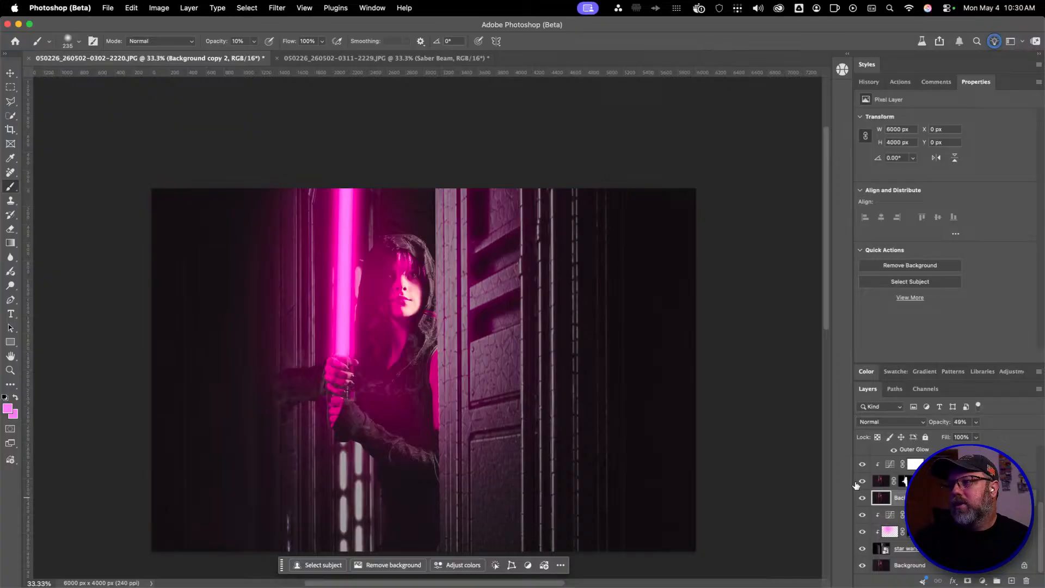
left_click(861, 482)
left_click(861, 482)
Create a new layer named BG Smoke directly below Background copy 2 and choose the recently used 5000 px smoke brush
left_click(1012, 580)
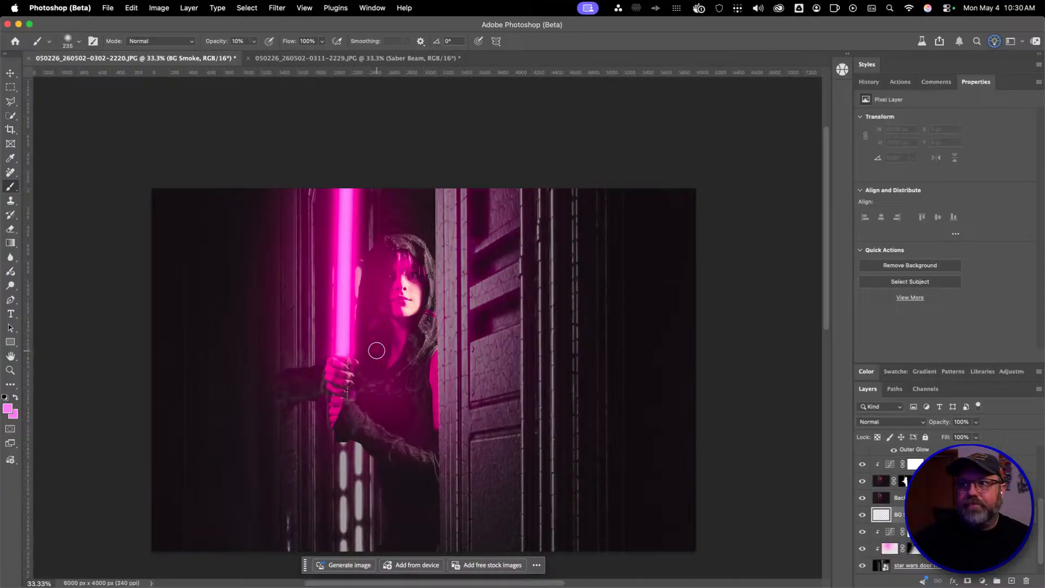
right_click(507, 316)
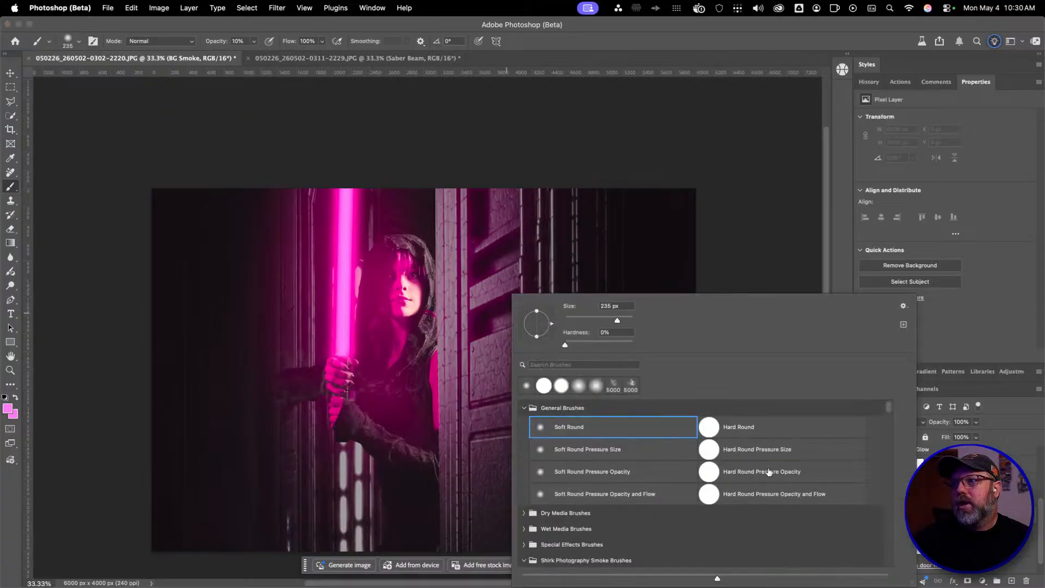
left_click(616, 385)
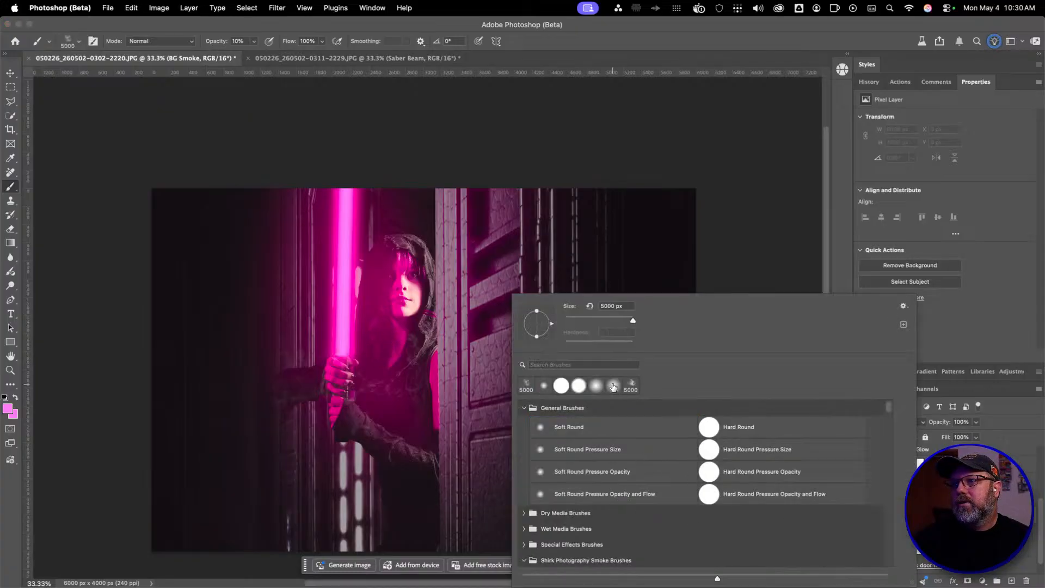
Try a pink smoke stamp on the BG Smoke layer, undo it, and set the foreground colour to white
left_click(352, 417)
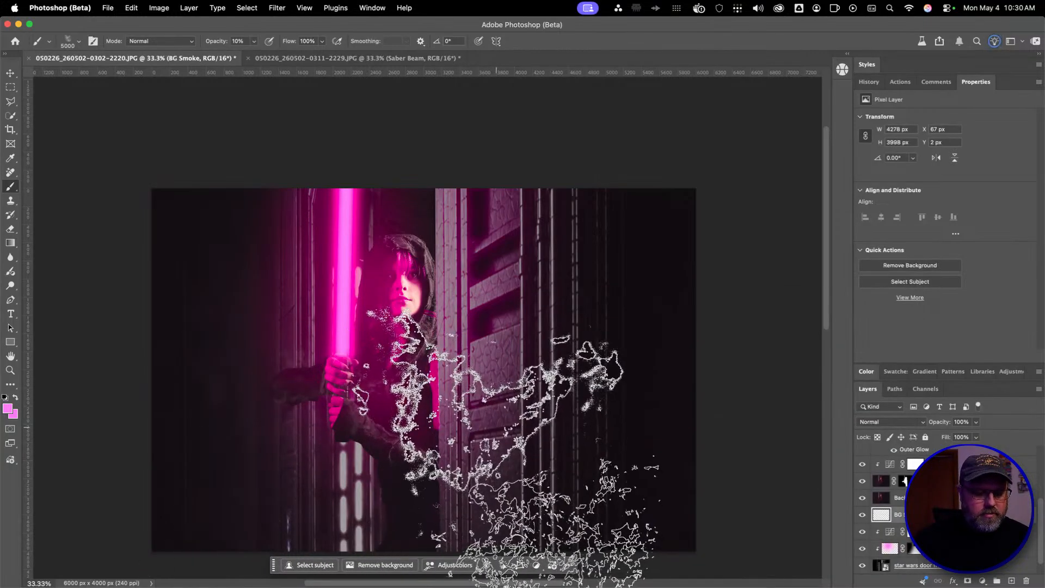
key("super+z")
key("d")
key("x")
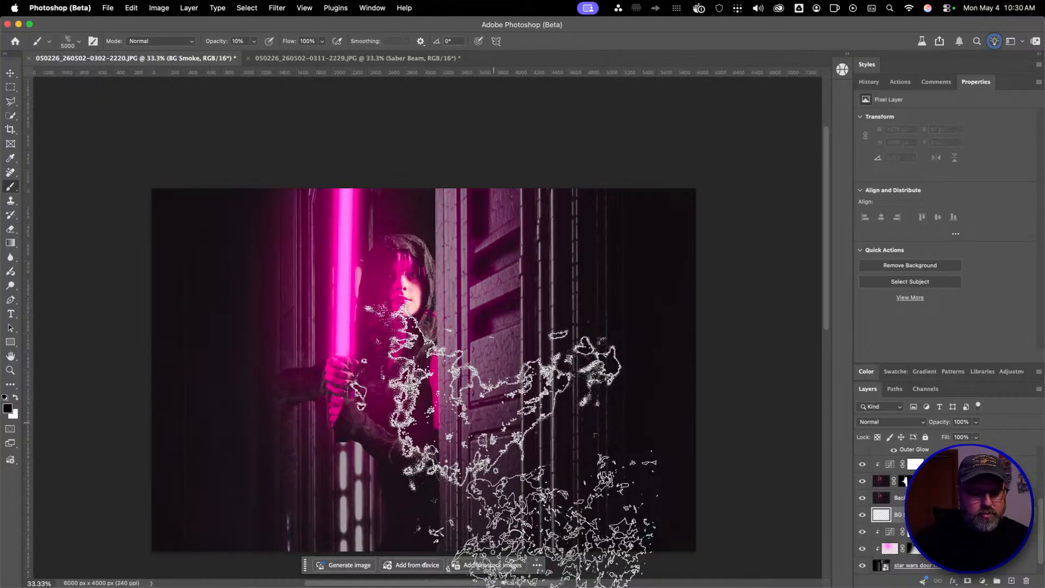
Try white smoke stamps behind the figure at 10% and 50% brush opacity, undoing each one
left_click(397, 429)
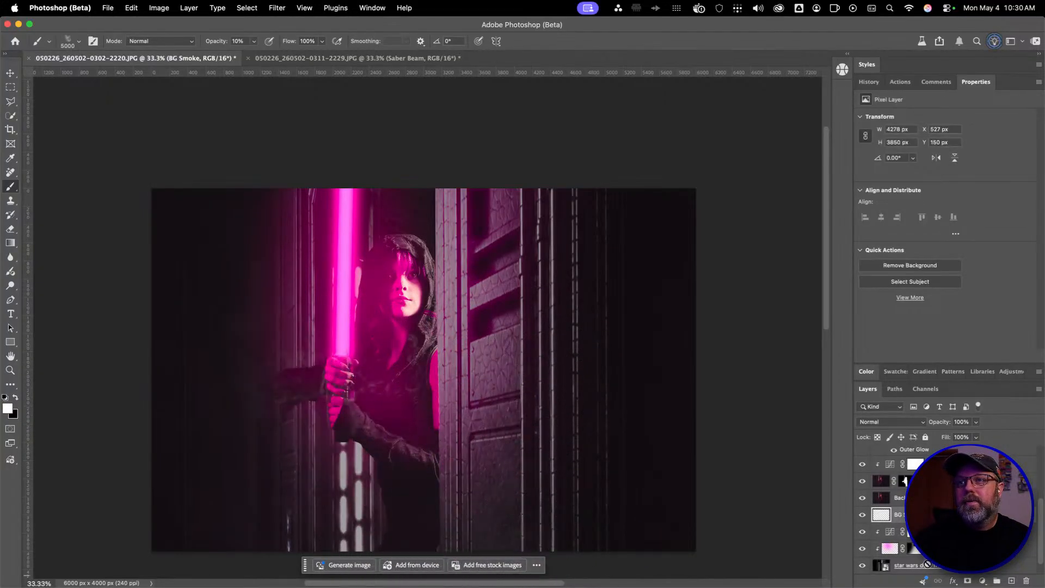
key("super+z")
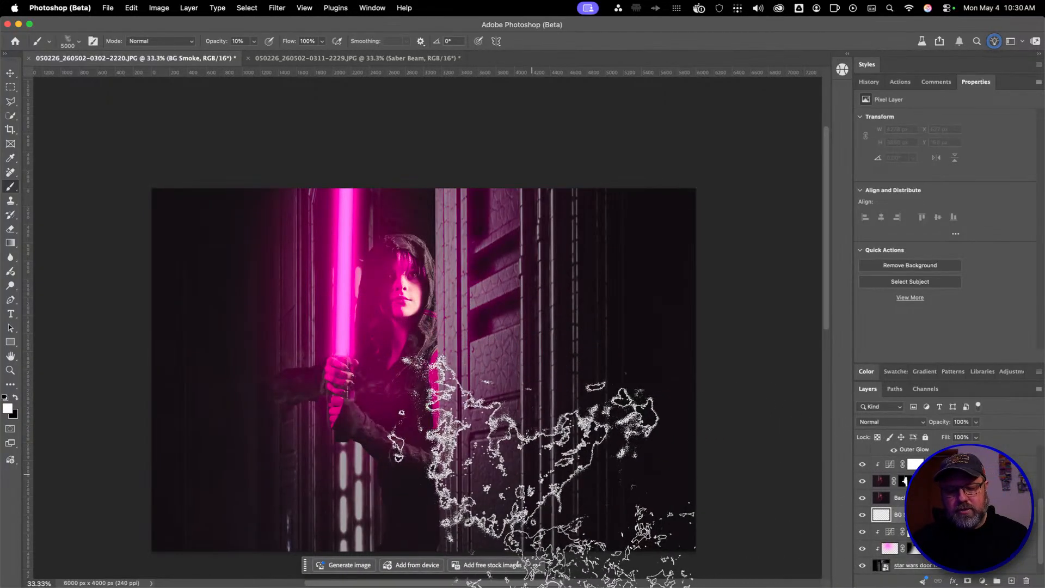
left_click(509, 431)
key("5")
left_click(381, 392)
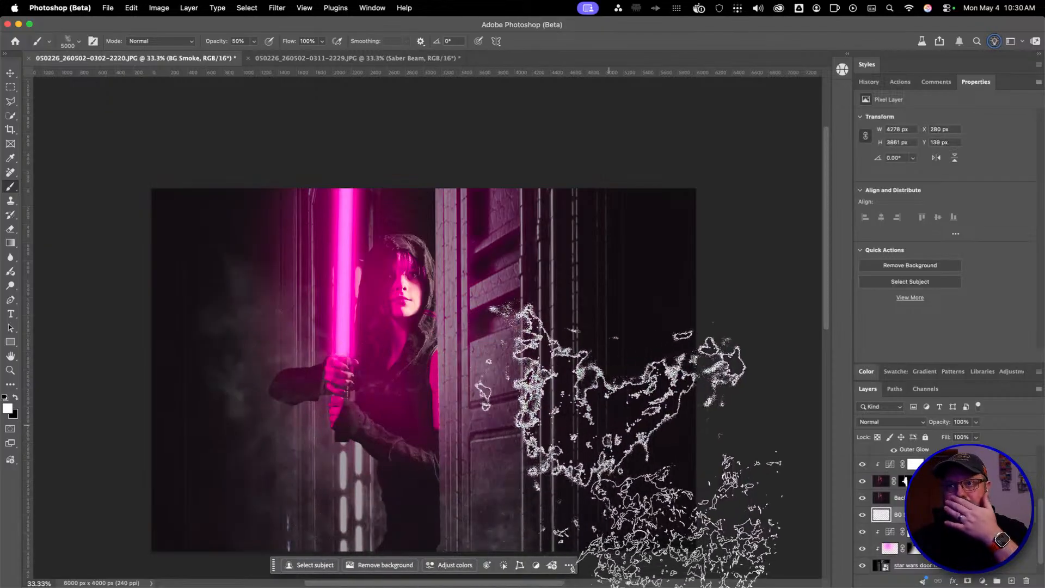
key("super+z")
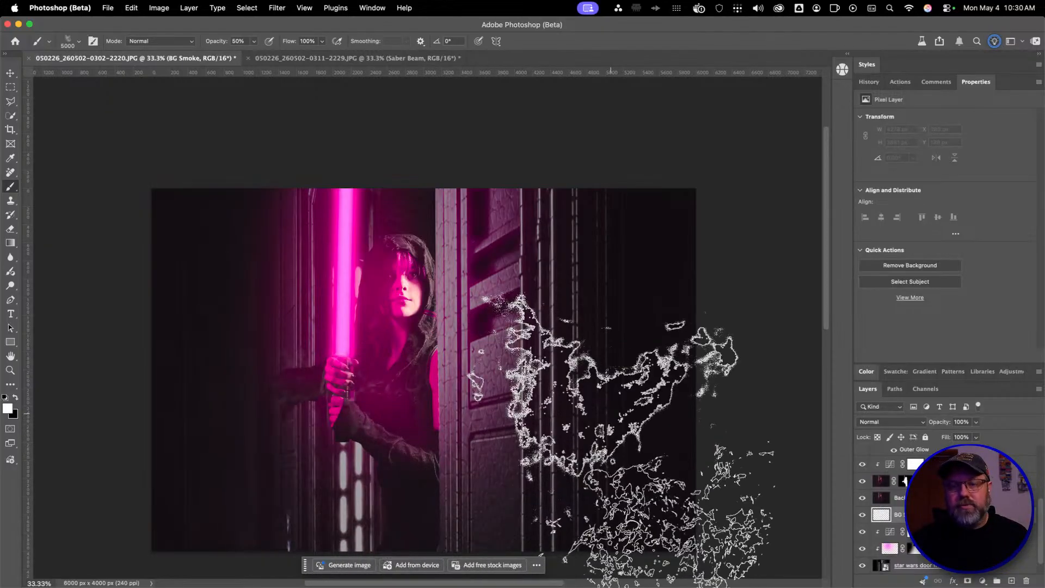
Raise the brush opacity to 100% and try smoke stamps across the door and the dark area beside the figure, undoing each
key("0")
left_click(422, 412)
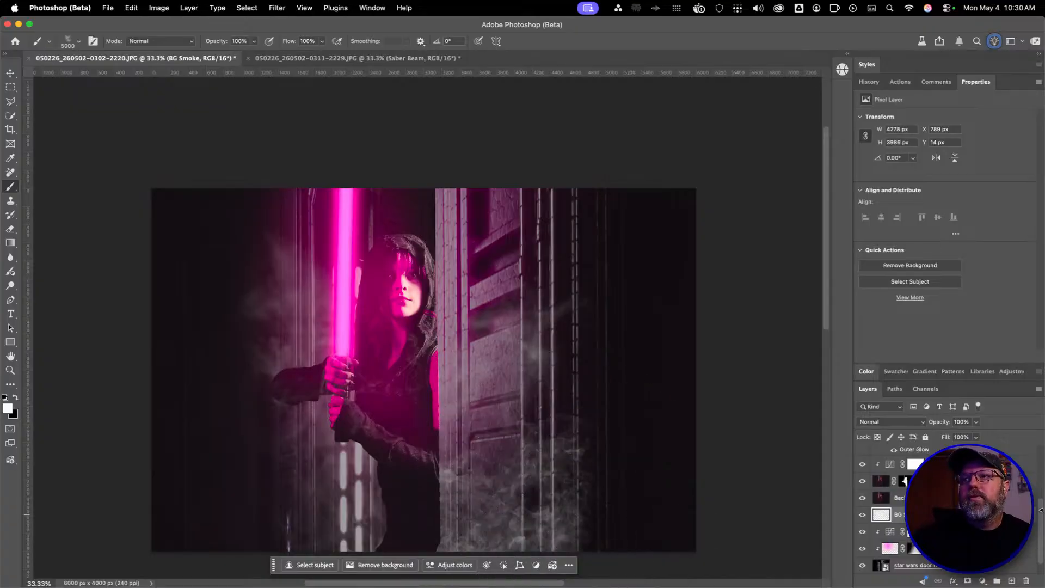
key("super+z")
left_click(299, 430)
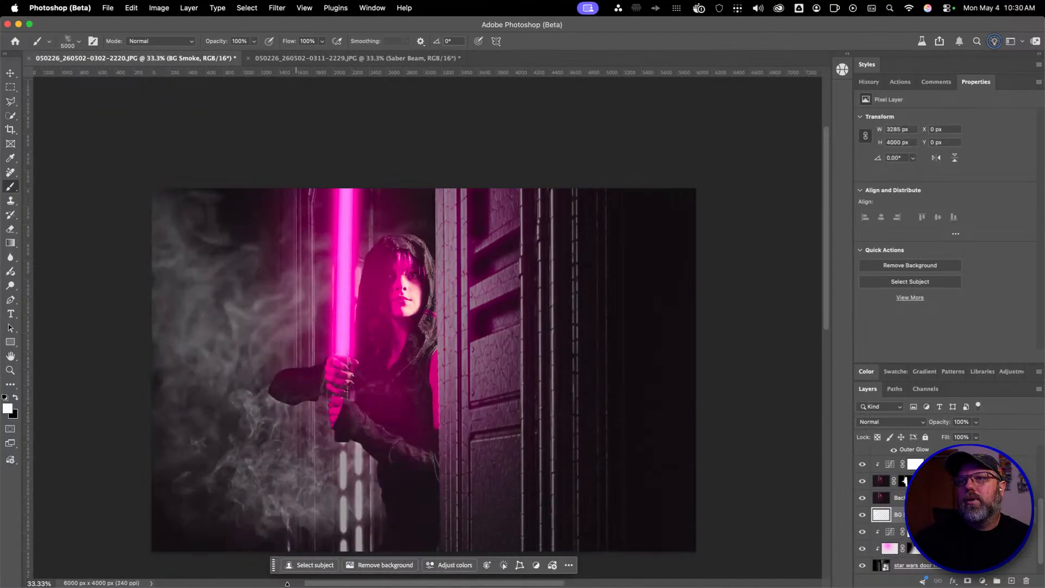
key("super+z")
left_click(300, 430)
key("super+z")
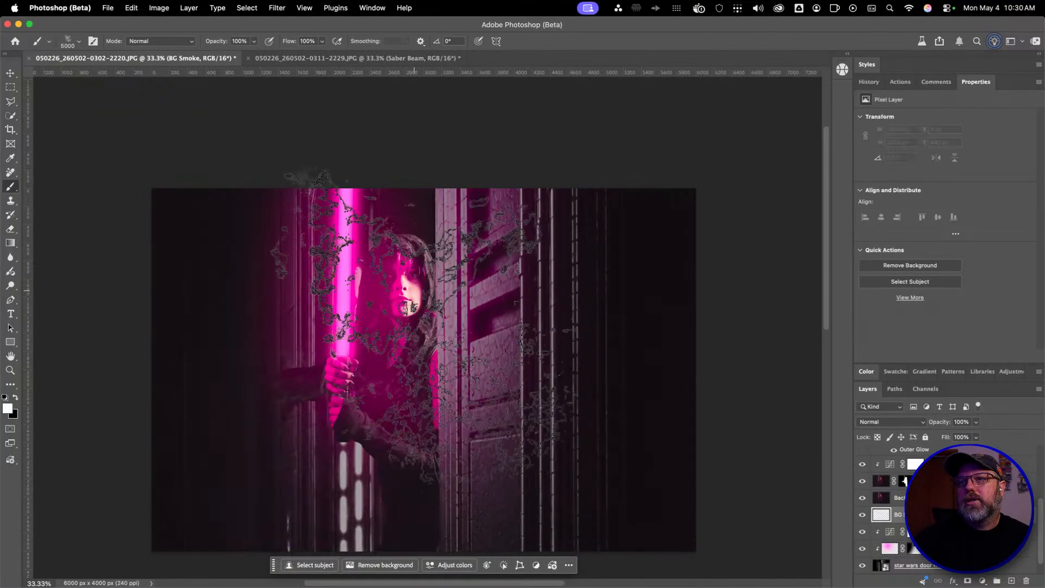
Try Shirk Neutral Smoke Brush (01).jpg at 5000 px with a stamp low behind the figure, and undo the stamp
right_click(474, 323)
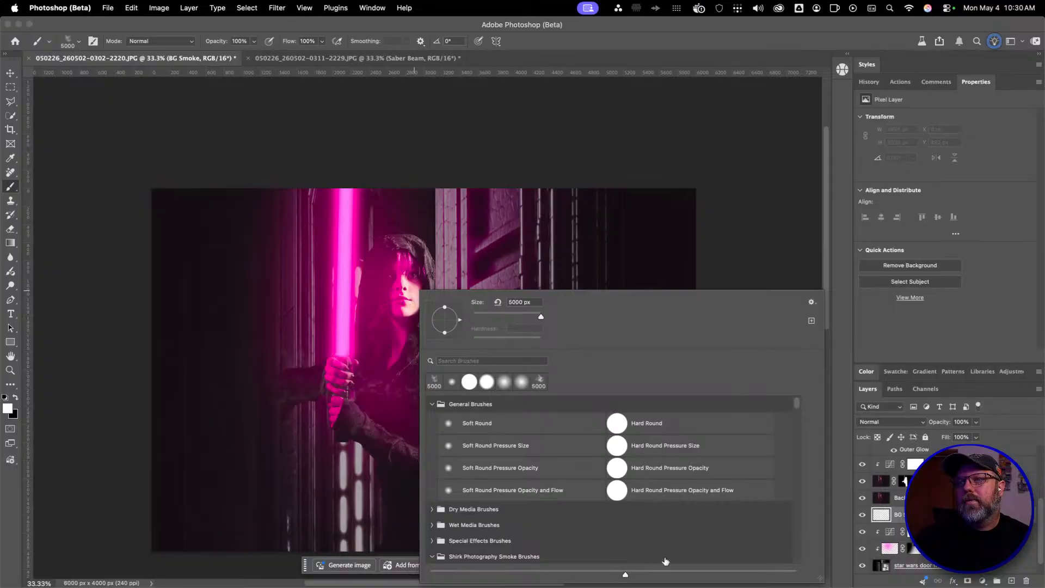
scroll(665, 560, "down", 10)
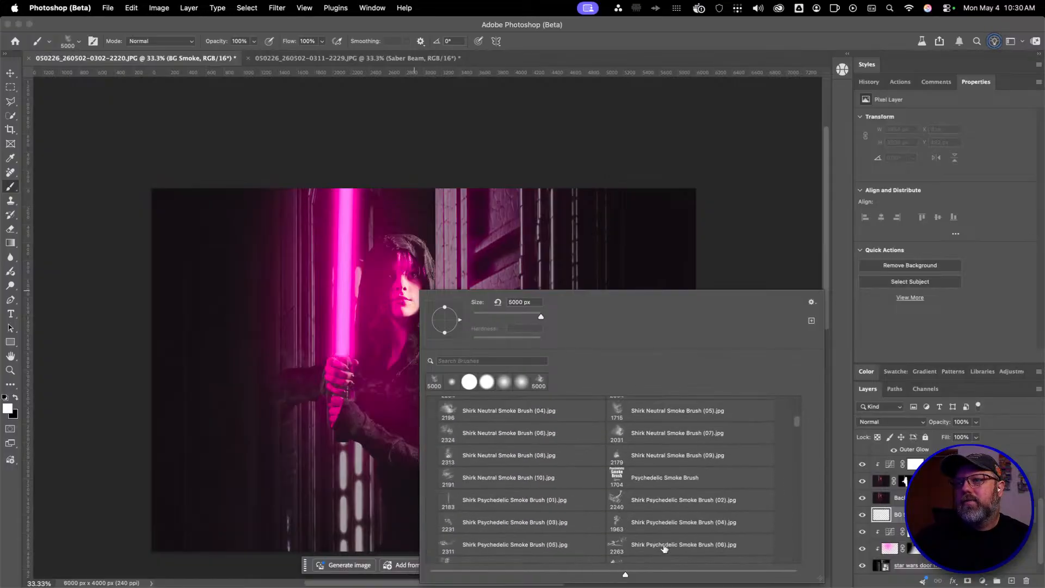
scroll(664, 549, "down", 8)
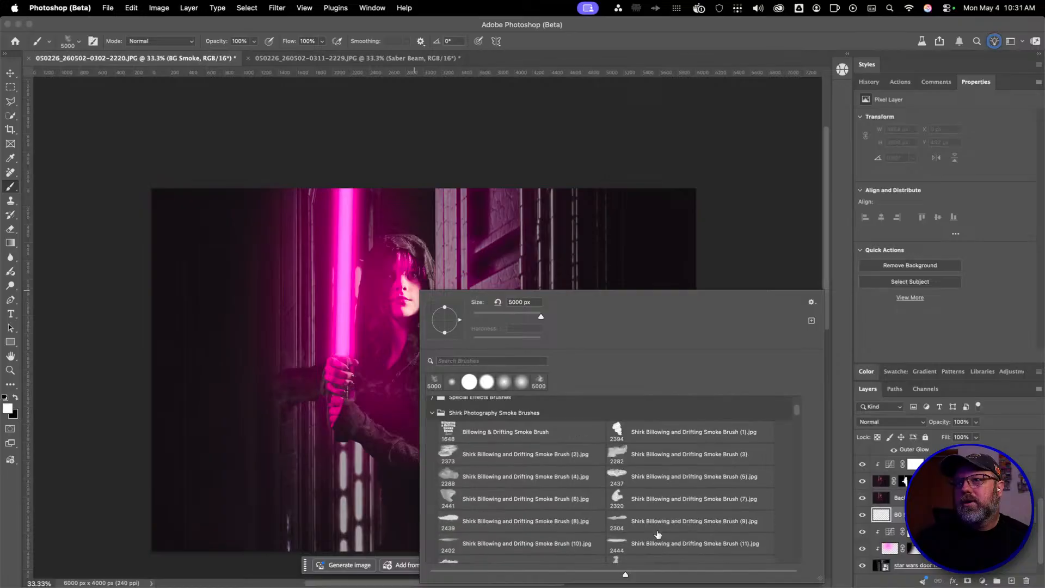
scroll(657, 535, "down", 1)
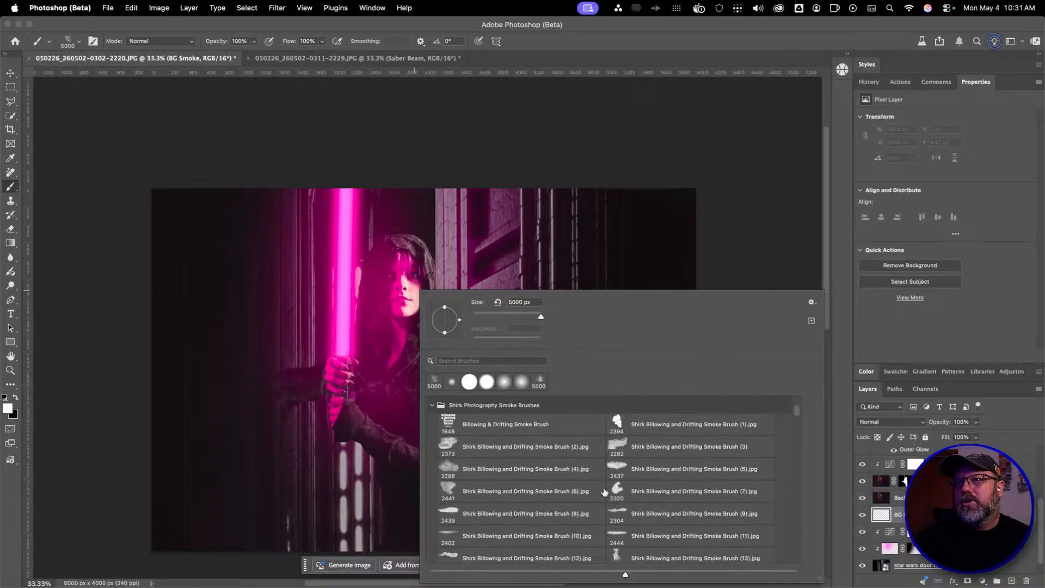
scroll(660, 492, "down", 5)
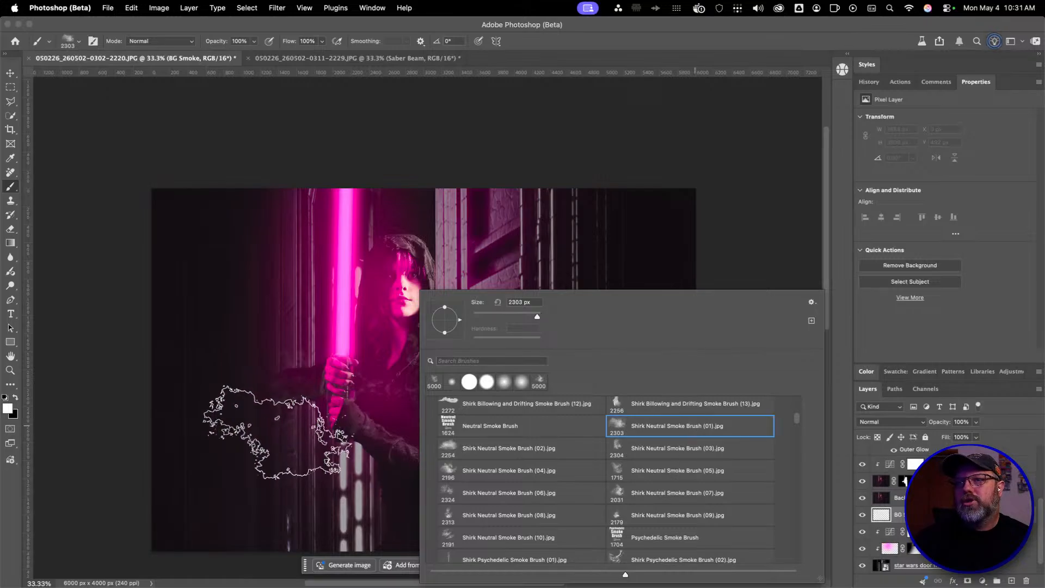
left_click_drag(269, 428, 393, 428)
left_click(375, 451)
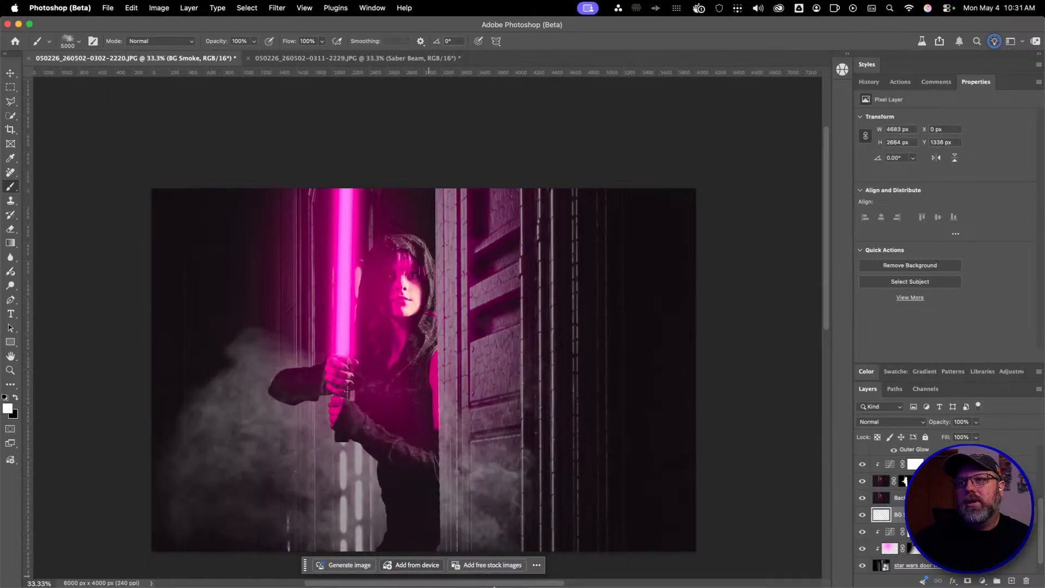
key("super+z")
Choose Shirk Neutral Smoke Brush (06).jpg at 5000 px and 90% opacity, and try one stamp behind the figure, undoing it
right_click(448, 388)
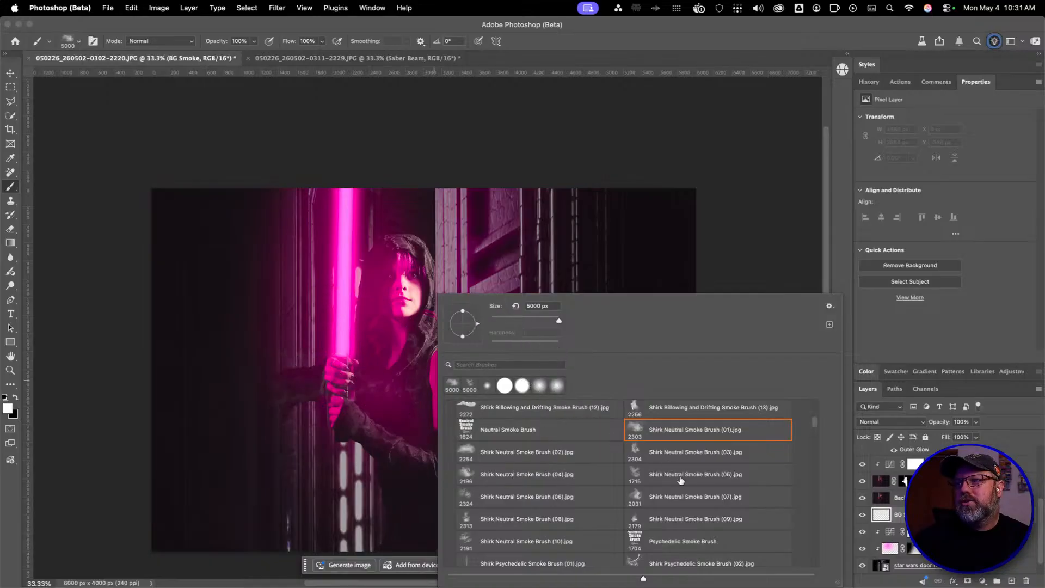
scroll(703, 485, "down", 1)
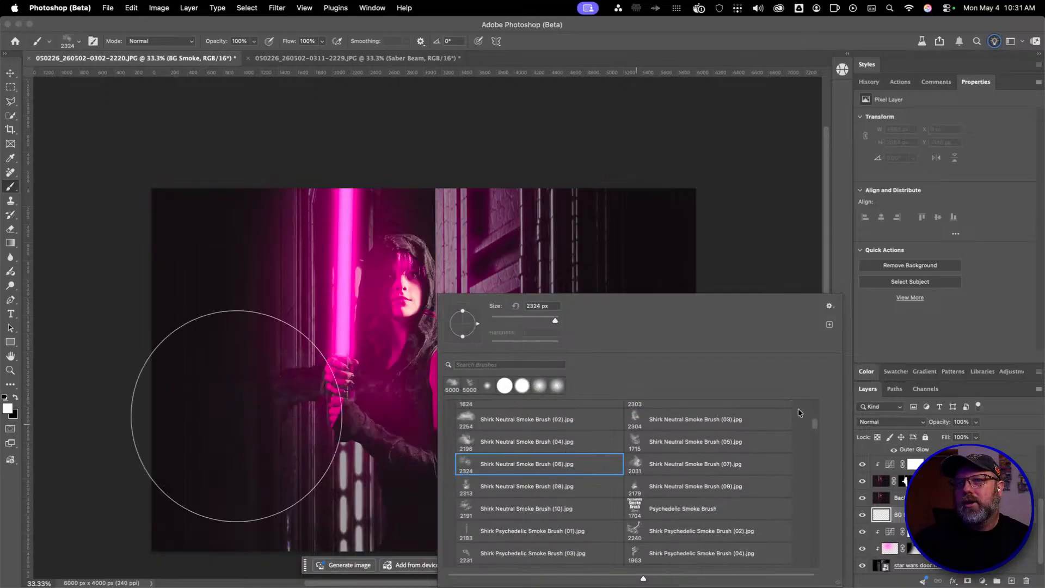
left_click_drag(237, 417, 327, 411)
left_click(339, 434)
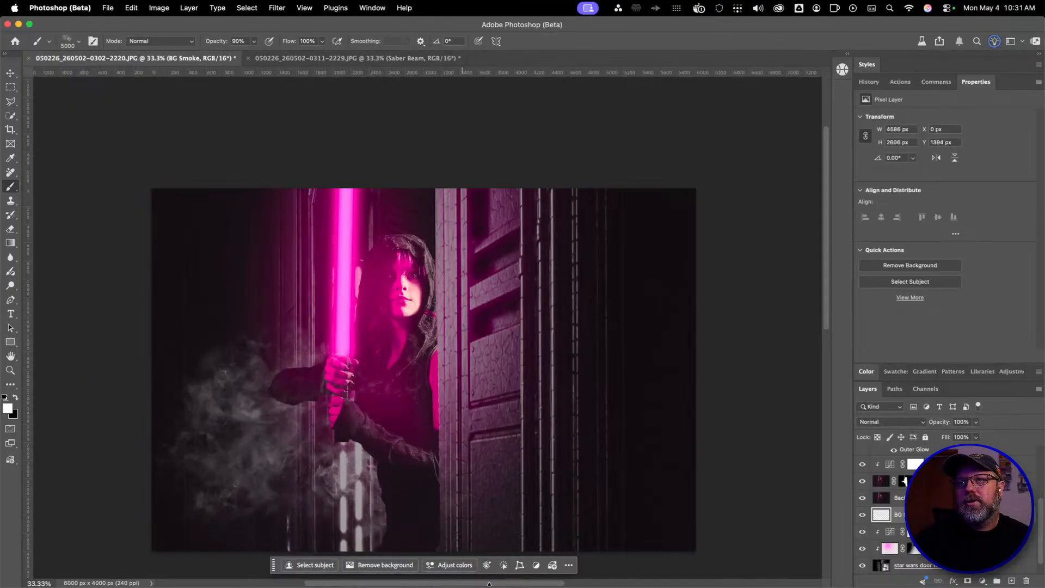
key("super+z")
Try single smoke stamps at different positions around the figure's waist, the floor and the door, undoing each one
left_click(357, 490)
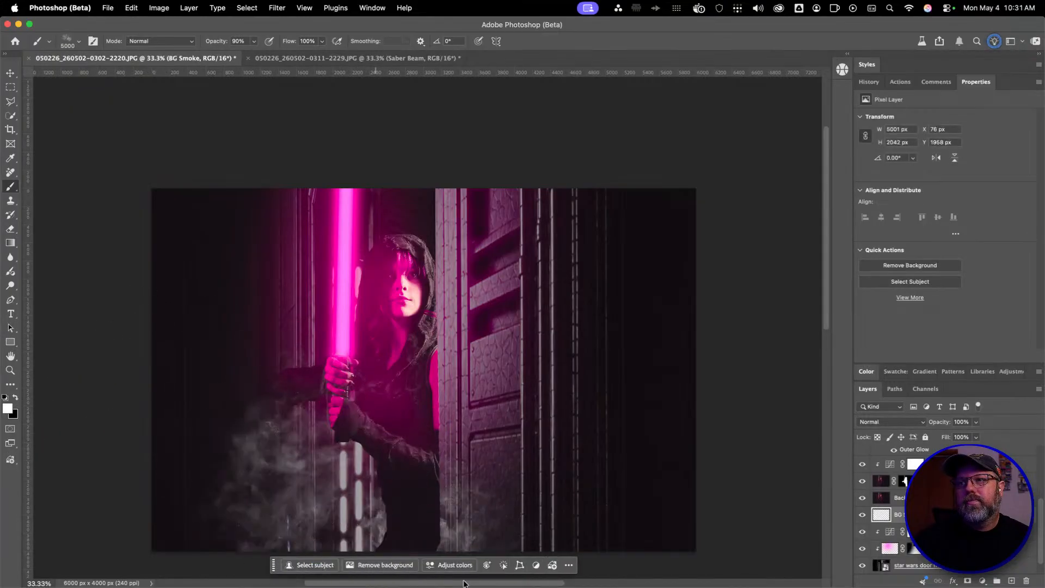
key("super+z")
left_click(398, 499)
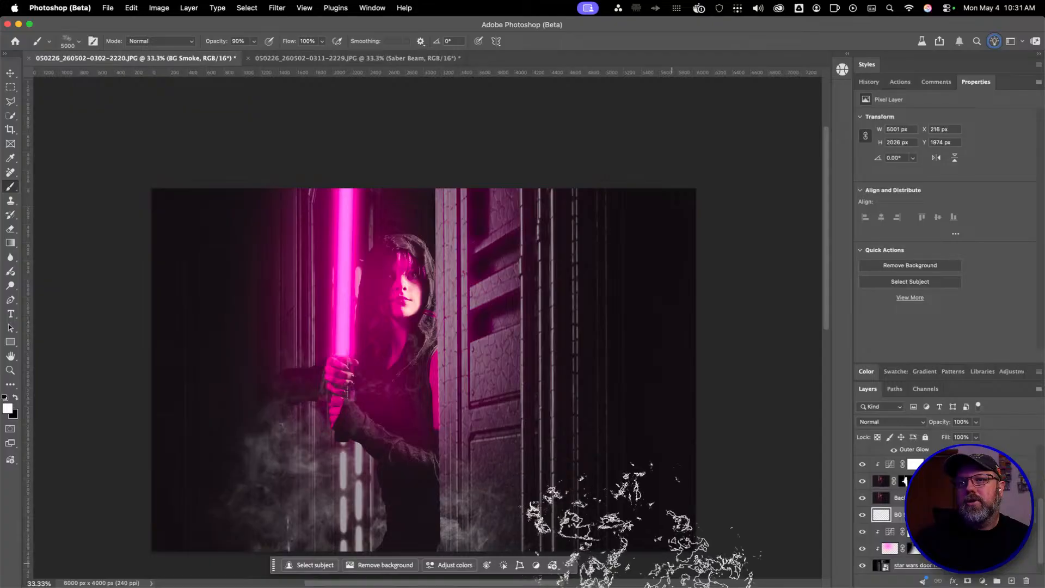
key("super+z")
left_click(379, 449)
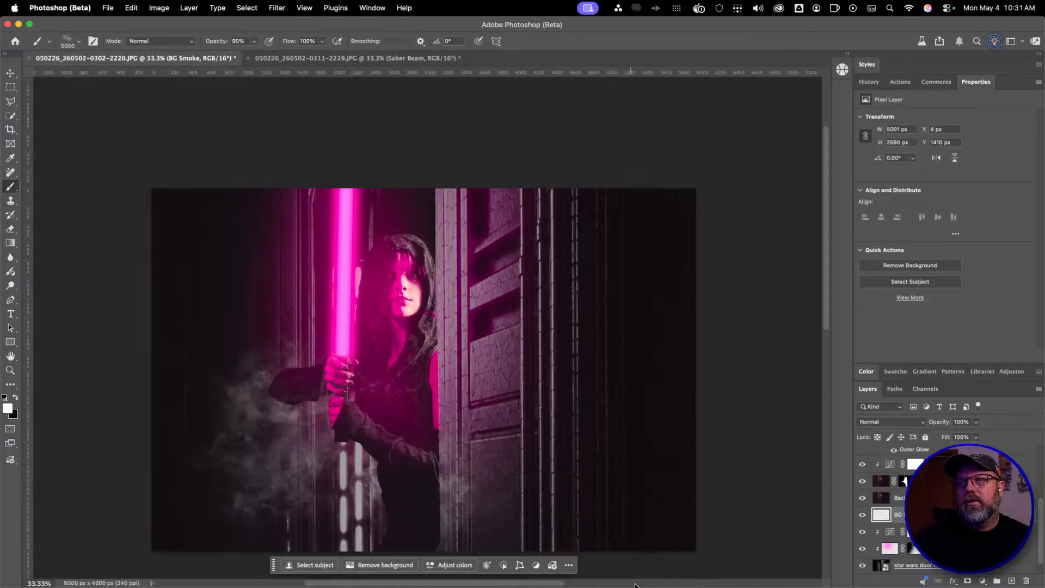
key("super+z")
left_click(492, 422)
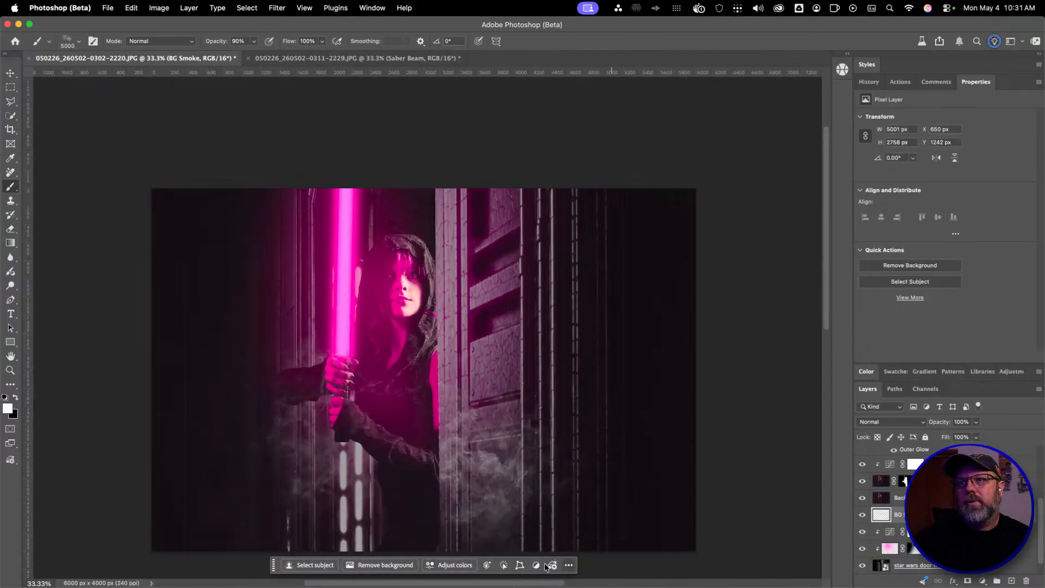
key("super+z")
left_click(316, 422)
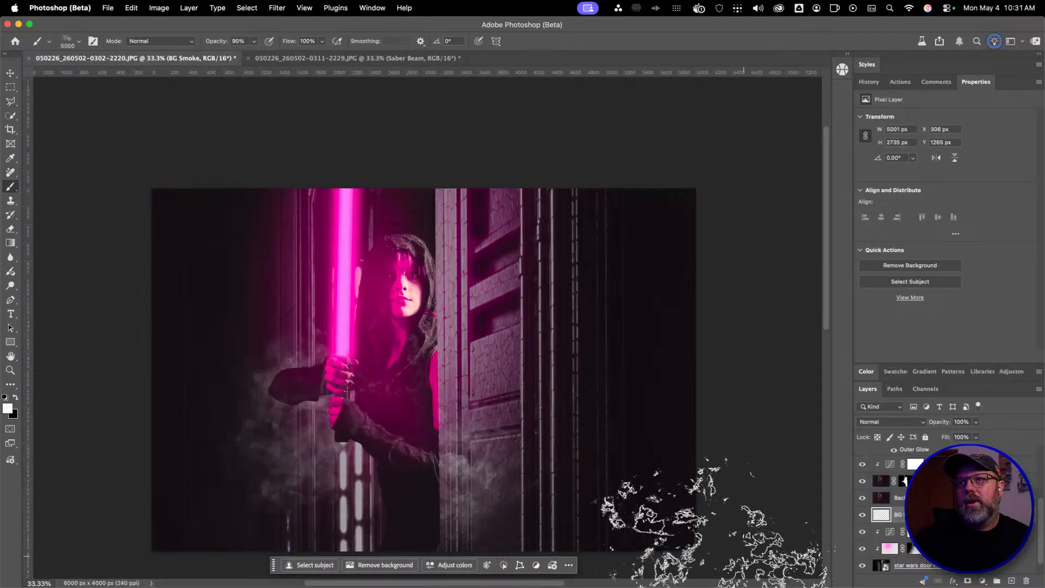
key("super+z")
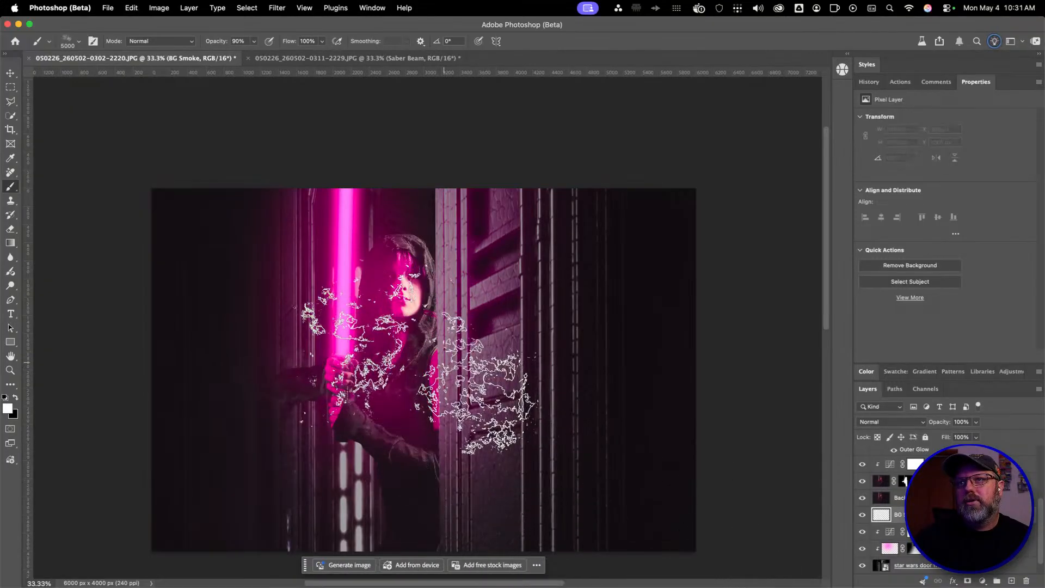
left_click(469, 364)
key("super+z")
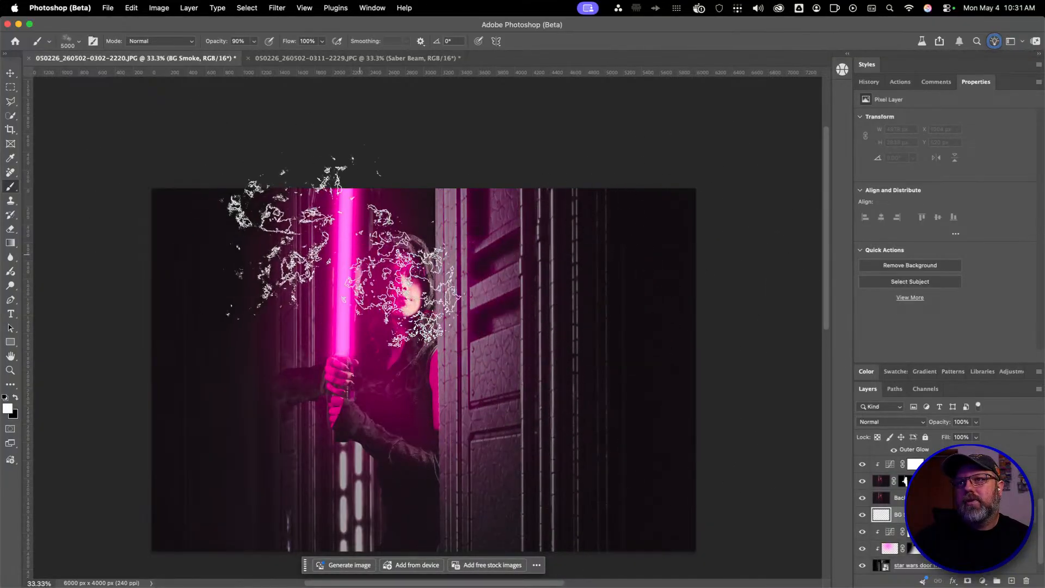
Stamp white smoke on BG Smoke over the upper door and behind the hood, plus once more low around the figure's legs
left_click(522, 335)
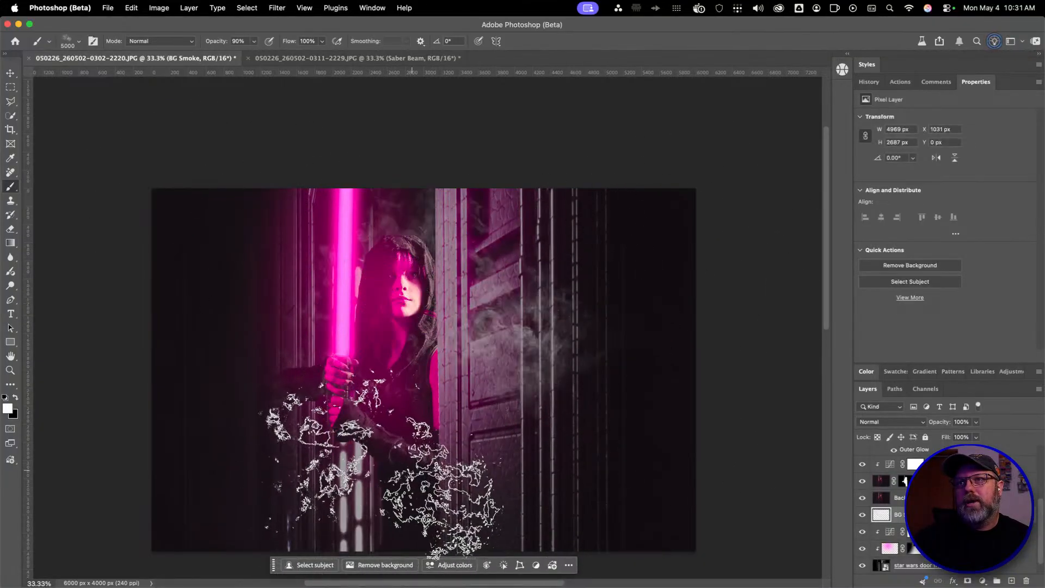
left_click(400, 471)
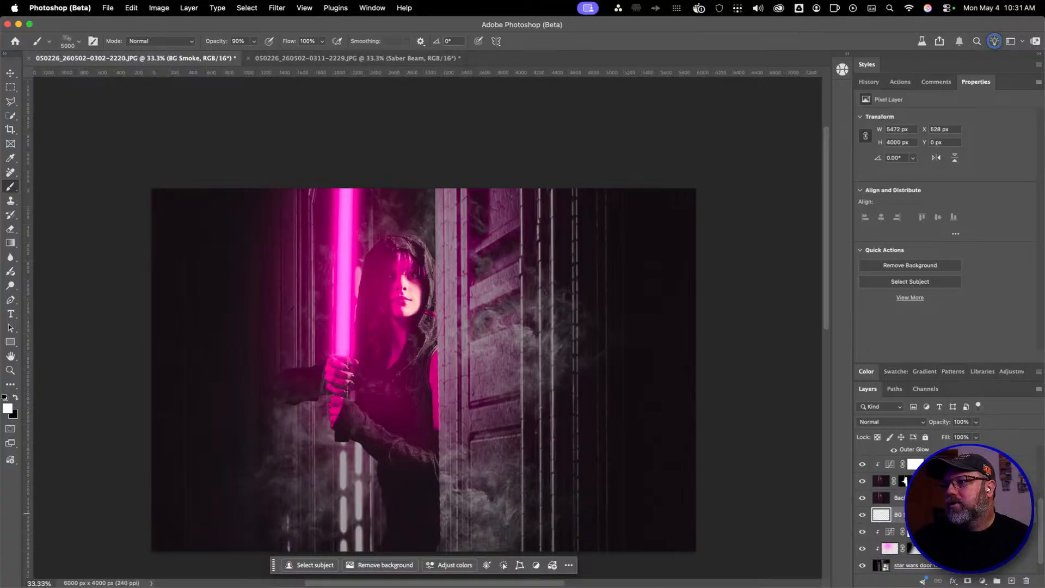
Add a layer mask to BG Smoke and choose the hard round brush at 5000 px and 100% hardness
left_click(967, 581)
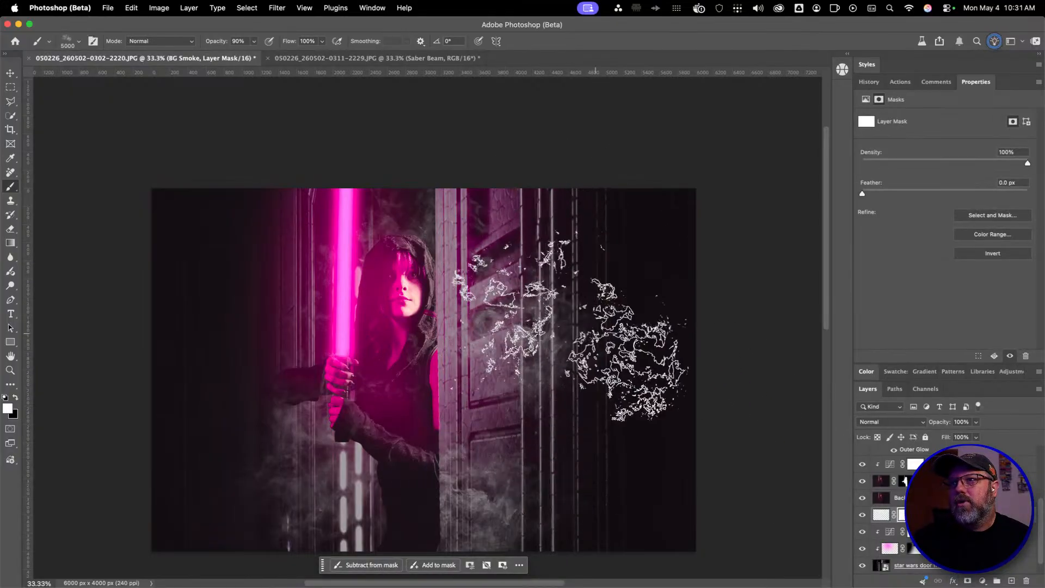
right_click(555, 297)
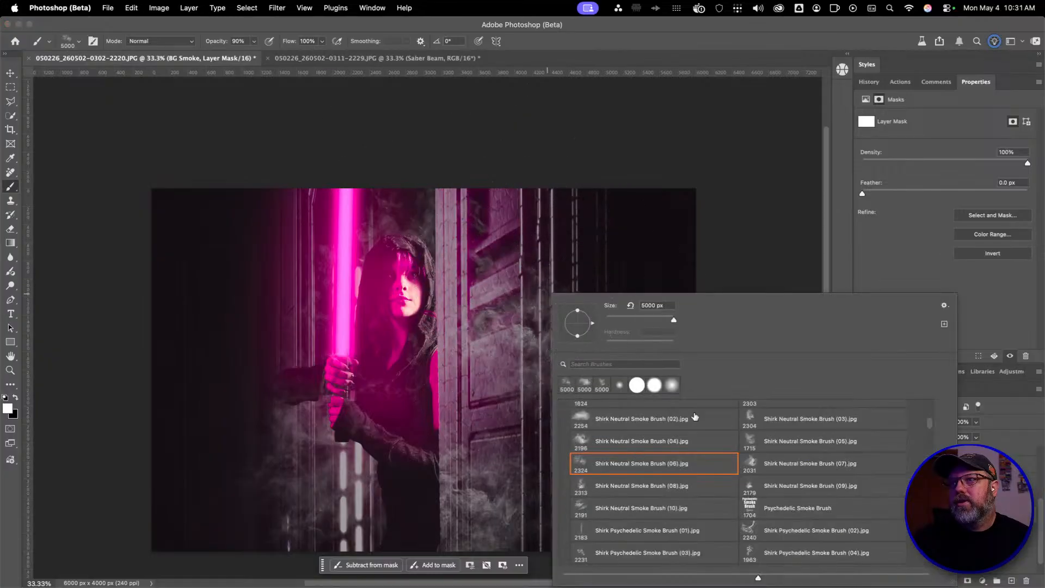
left_click(653, 387)
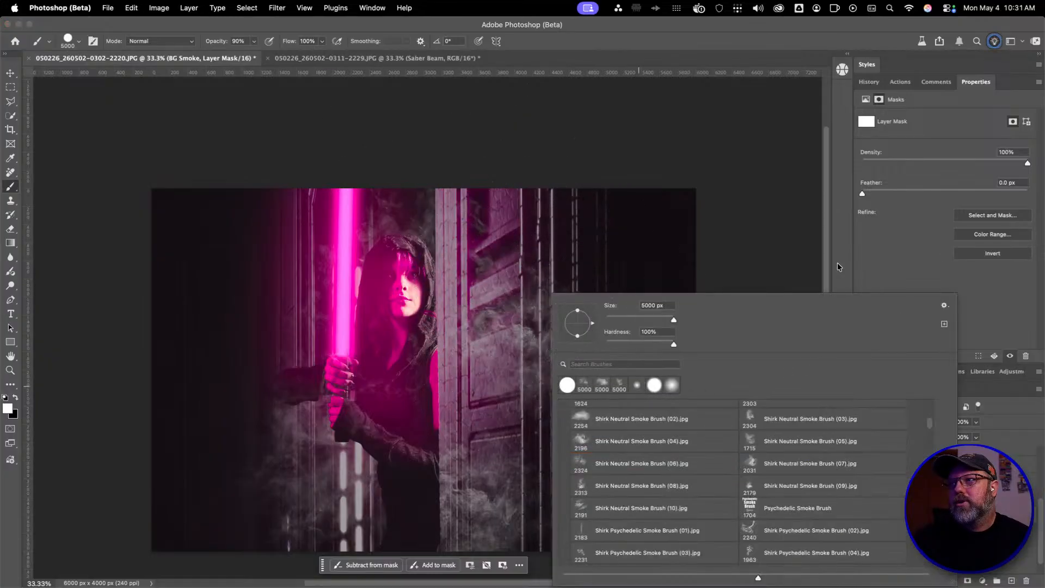
left_click(719, 228)
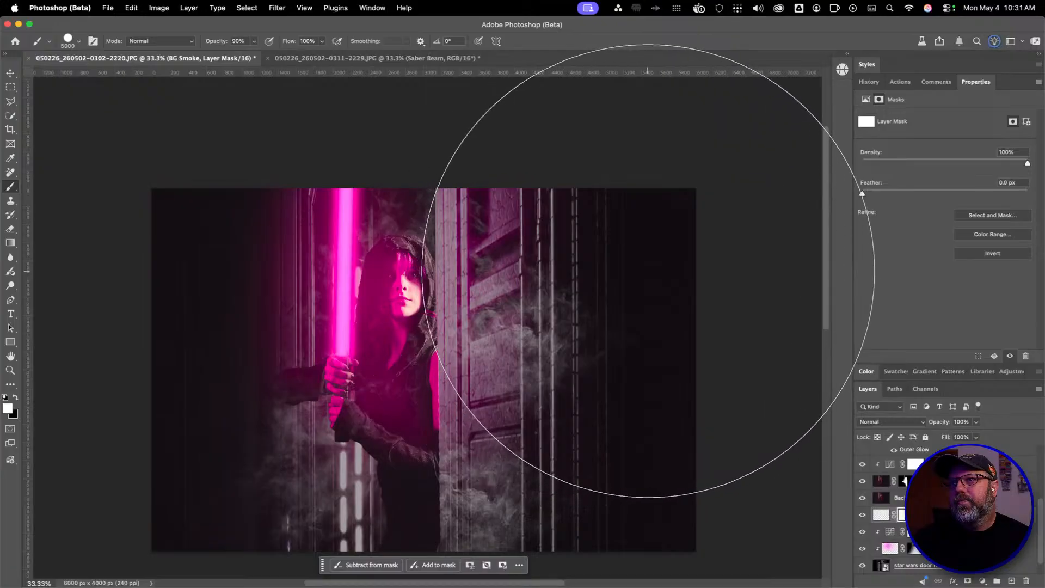
Paint black with a 2139 px brush on the BG Smoke mask down the full height of the door to hide its smoke
key("c")
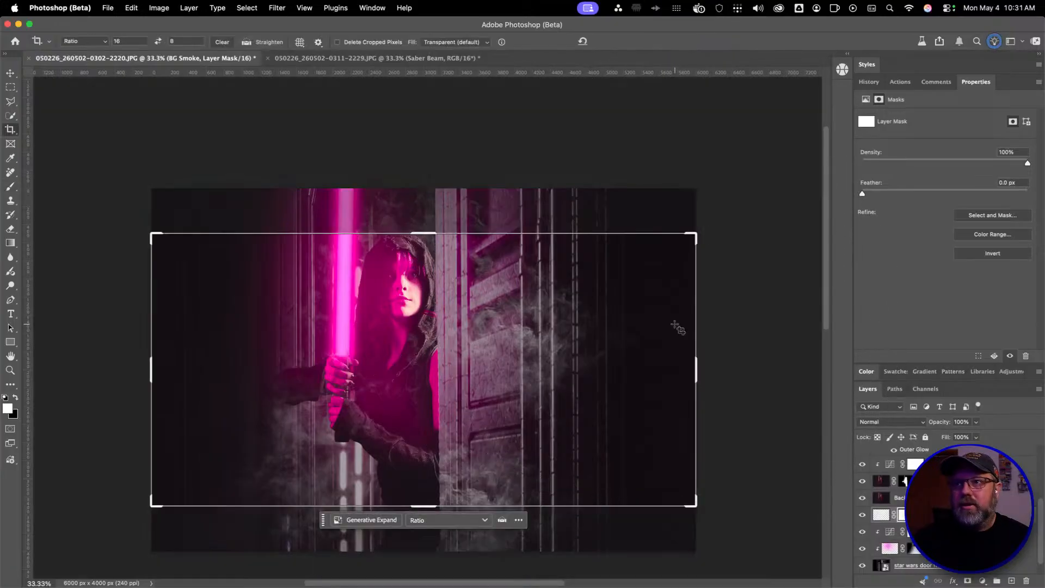
key("b")
key("x")
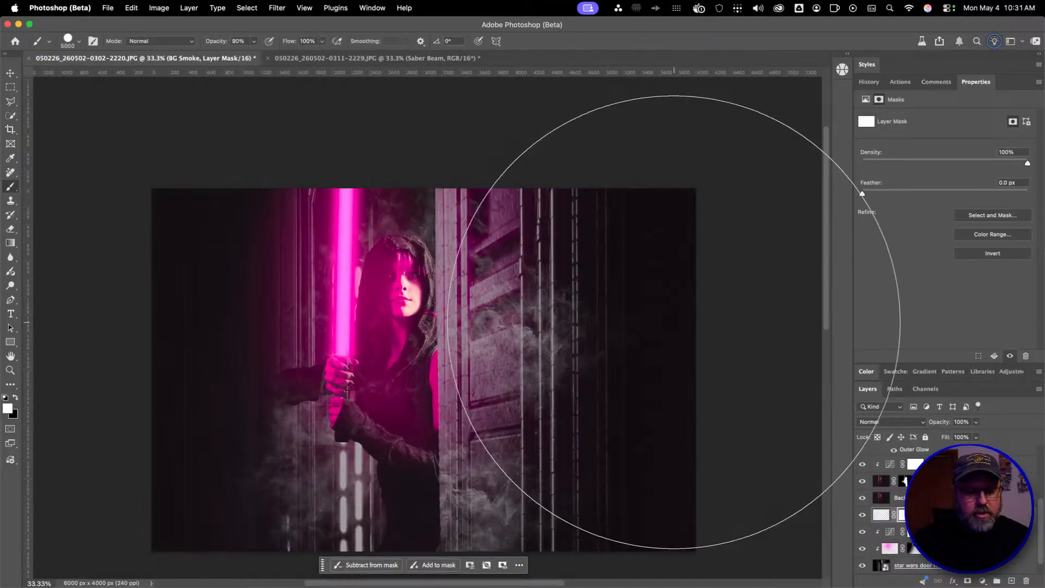
mouse_move(564, 341)
left_mouse_down()
mouse_move(256, 308)
mouse_move(305, 297)
left_mouse_up()
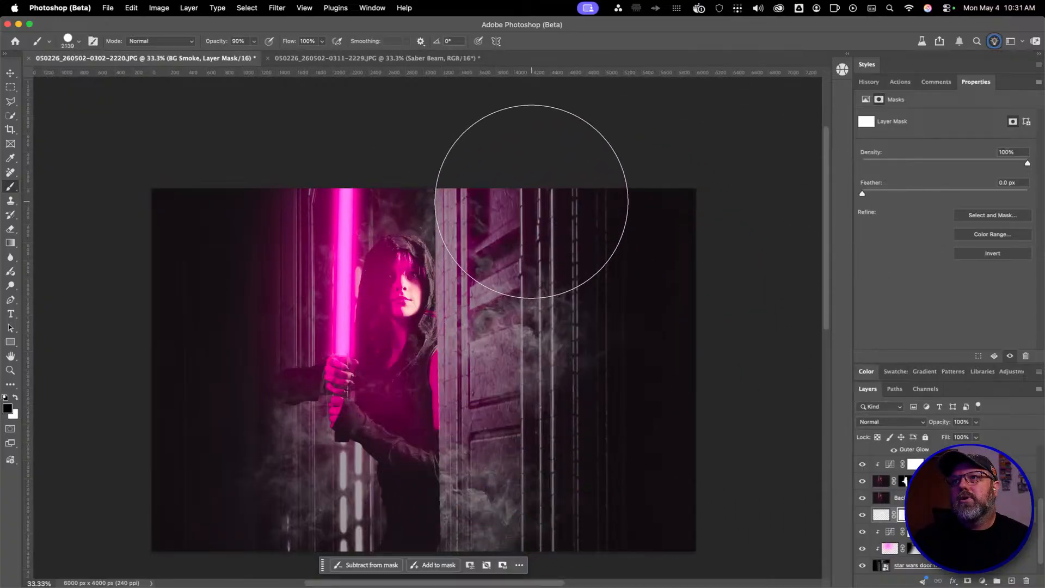
left_click_drag(532, 200, 536, 229)
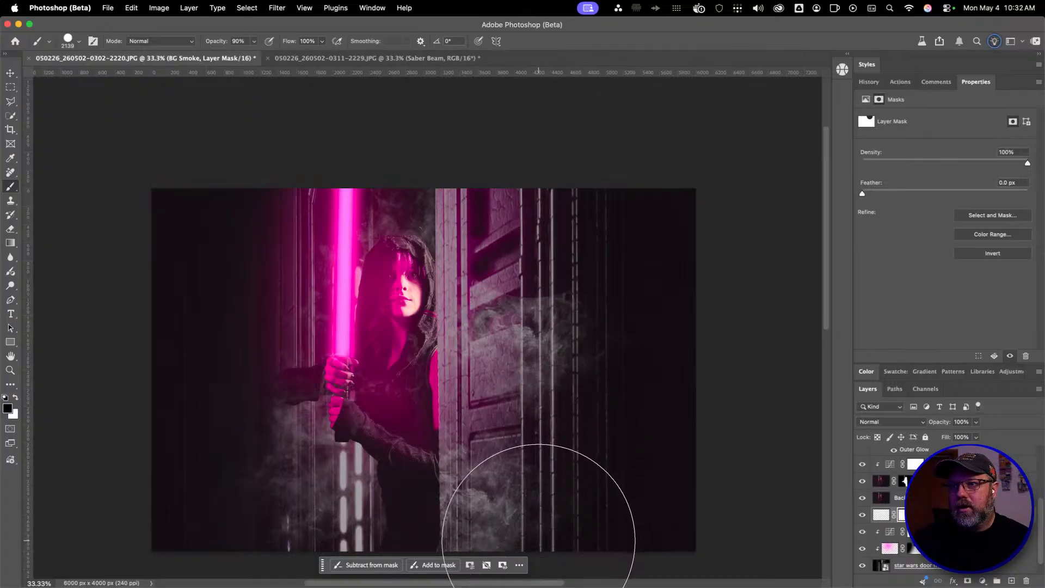
left_click_drag(539, 540, 528, 513)
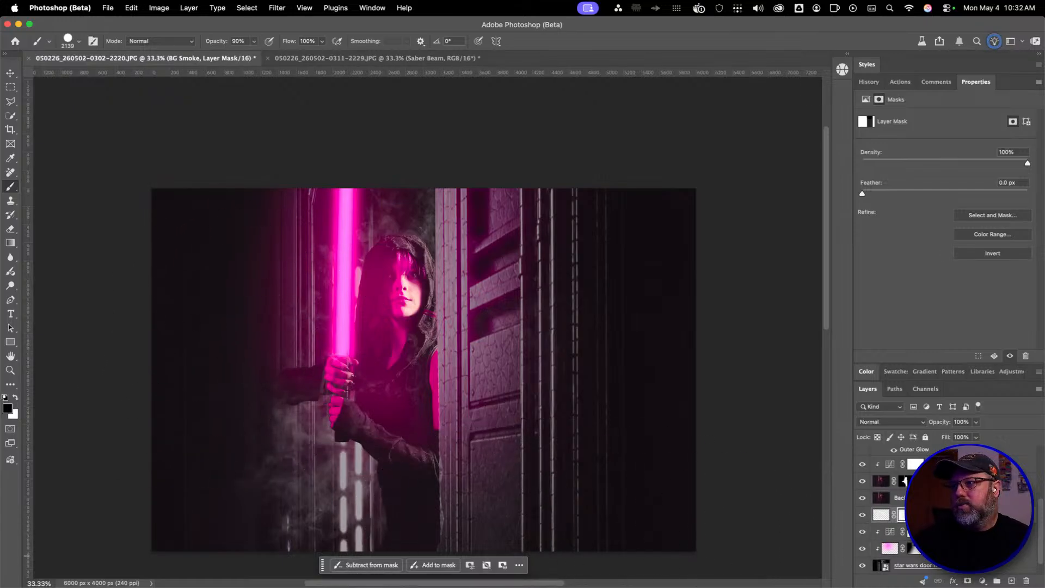
Create a new layer named Smoke above BG Smoke and choose Shirk Neutral Smoke Brush (10).jpg at 5000 px
left_click(1011, 581)
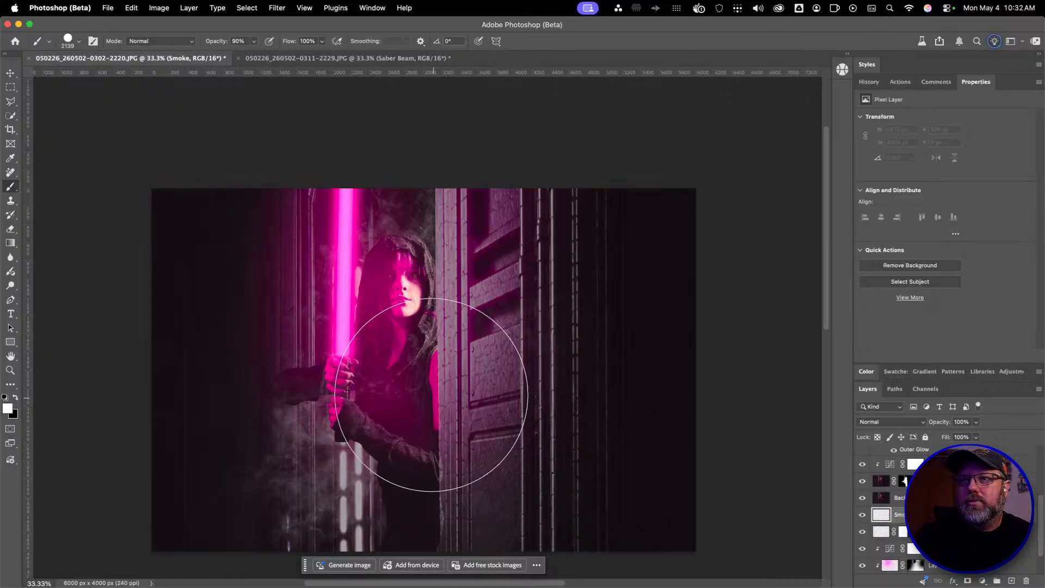
right_click(534, 329)
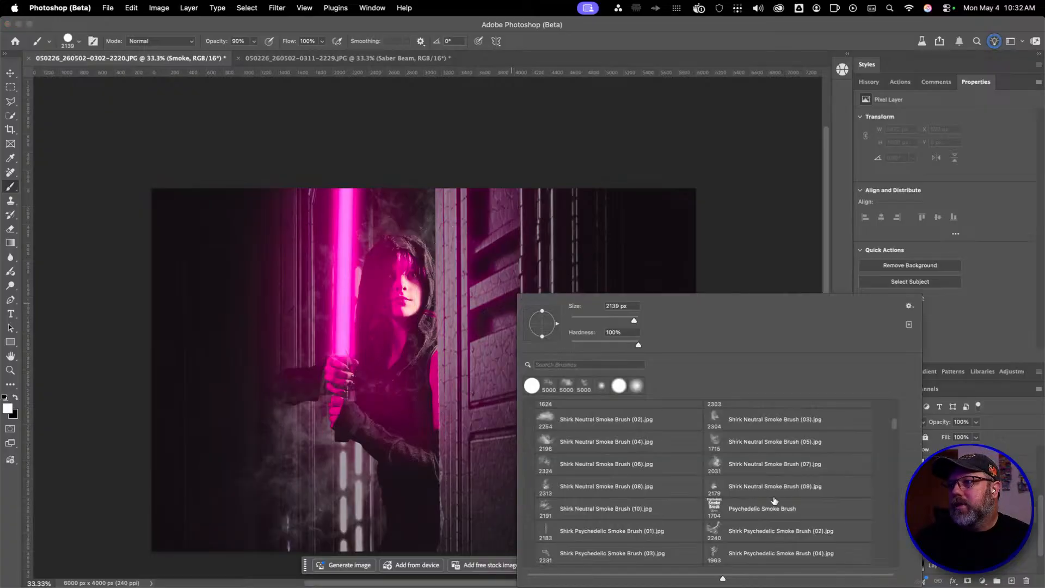
left_click(642, 507)
left_click_drag(210, 293, 740, 305)
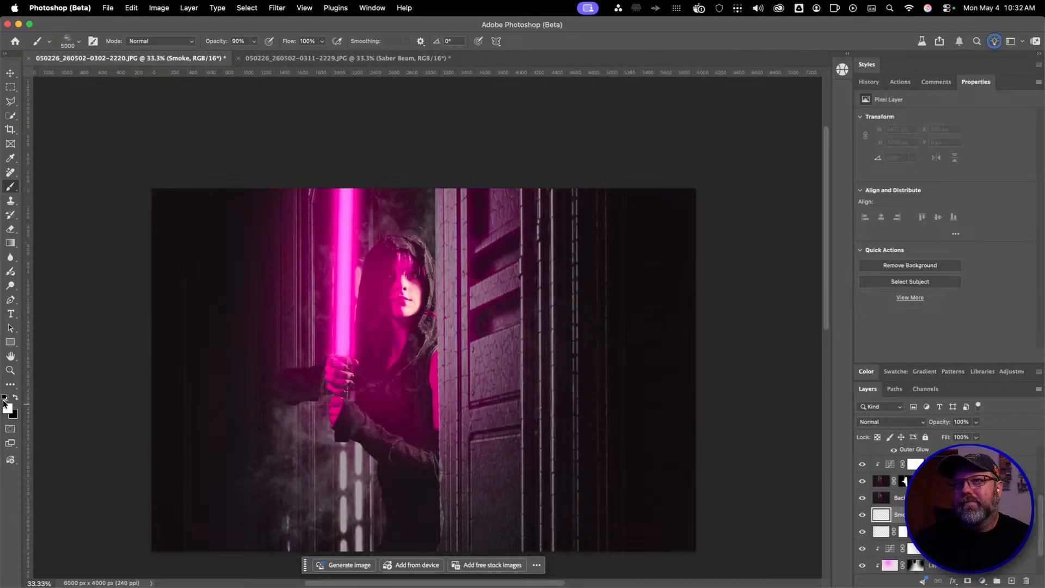
Stamp white smoke on the Smoke layer in the image's lower-left corner, after undoing a trial stamp higher up
left_click(173, 313)
key("super+z")
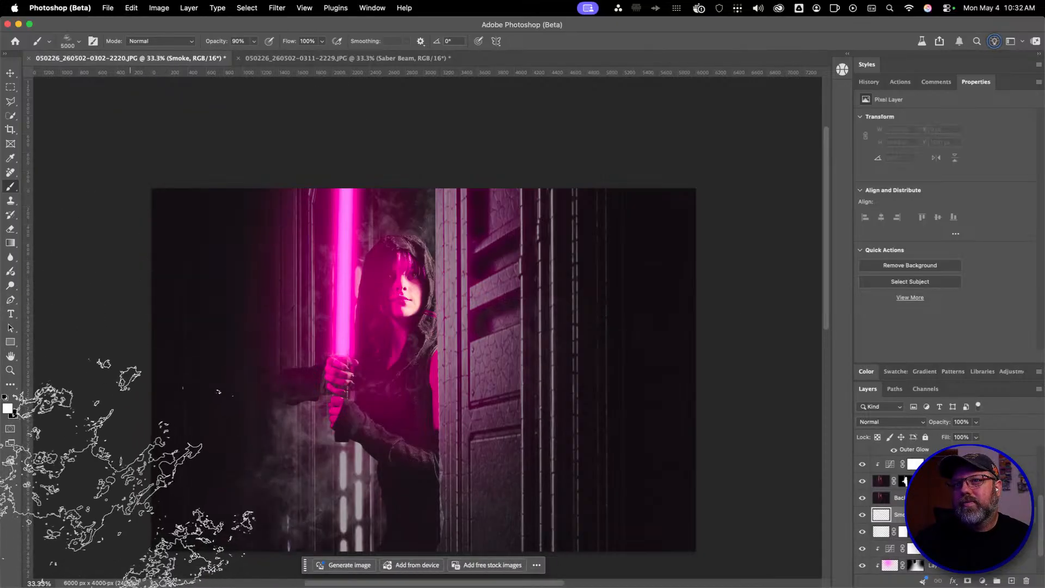
left_click(136, 474)
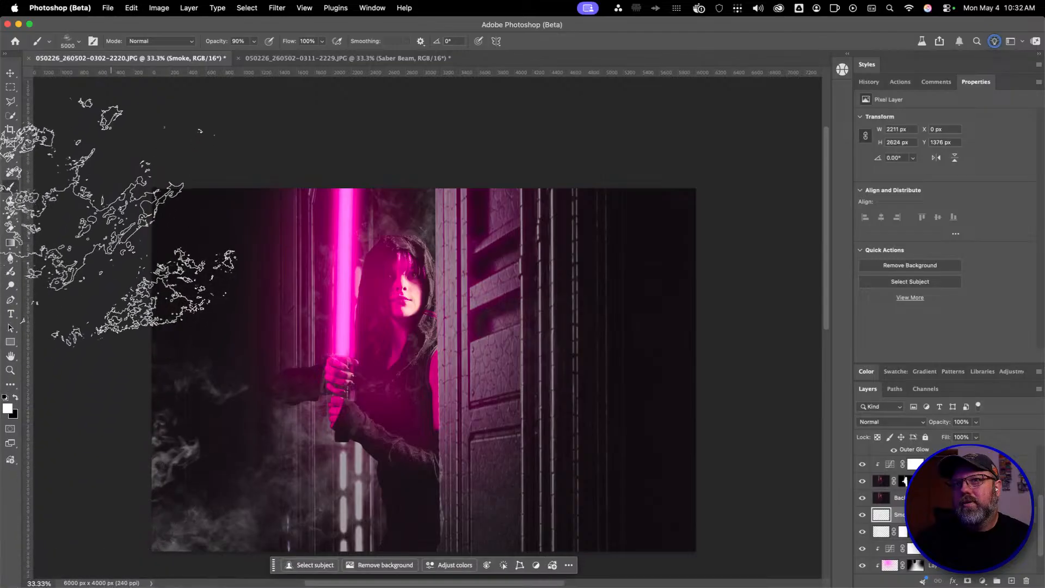
Choose Shirk Neutral Smoke Brush (04).jpg at 5000 px and 84% opacity
right_click(383, 286)
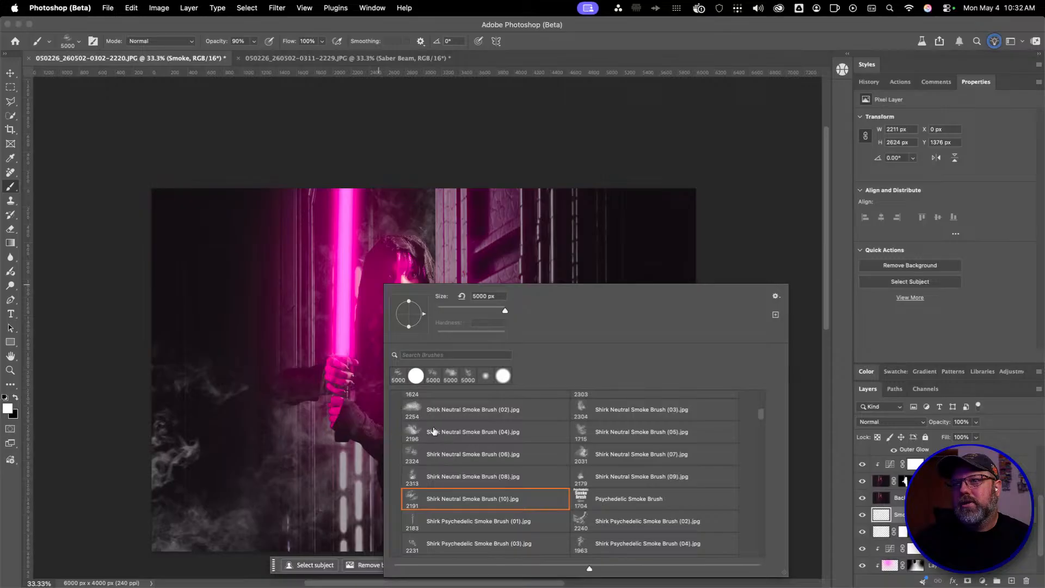
left_click(461, 430)
right_click(147, 461)
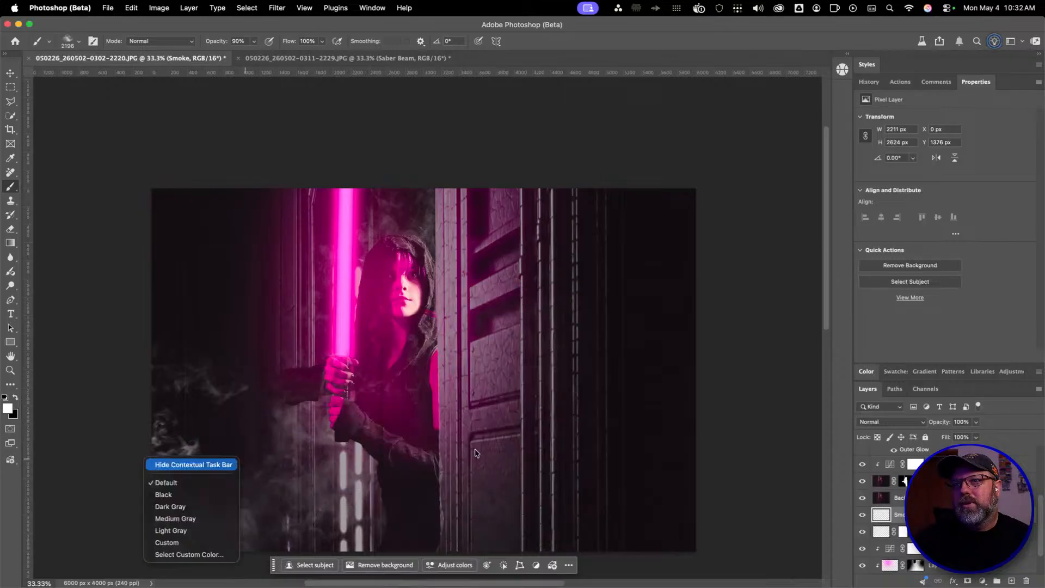
left_click(549, 451)
left_click_drag(287, 422, 544, 427, "ctrl+alt")
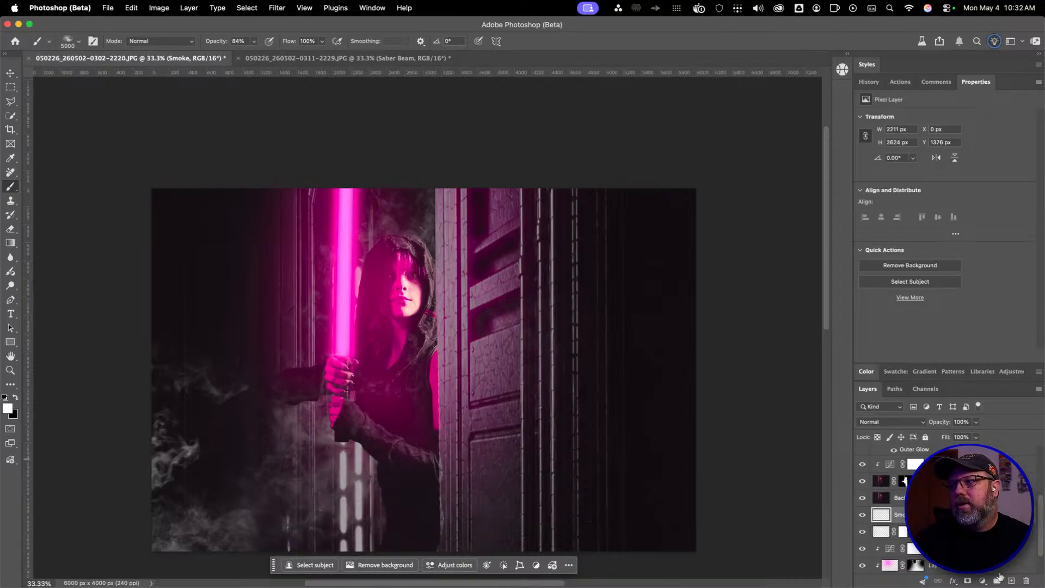
Add a new layer above Smoke and name it Bottom Smoke
left_click(1011, 581)
scroll(566, 414, "down", 3)
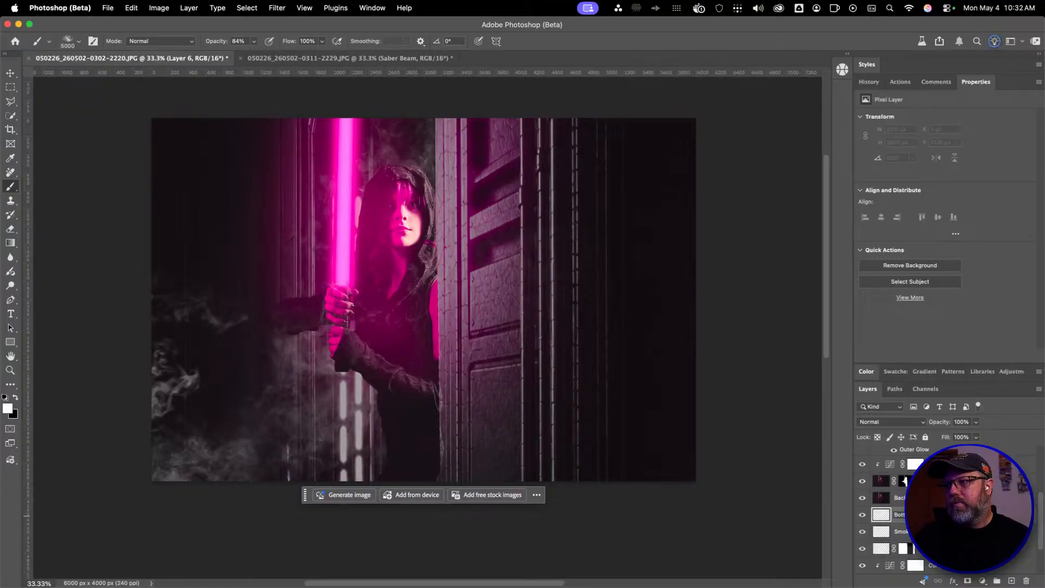
key("Return")
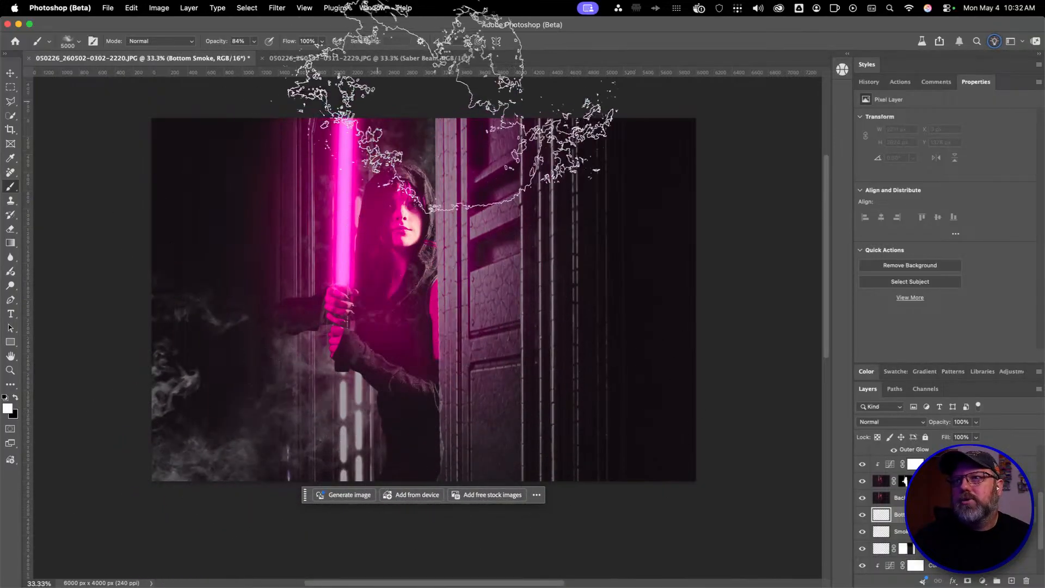
Try single smoke stamps on Bottom Smoke around the figure's legs and the image's lower edge, undoing each one
left_click(375, 474)
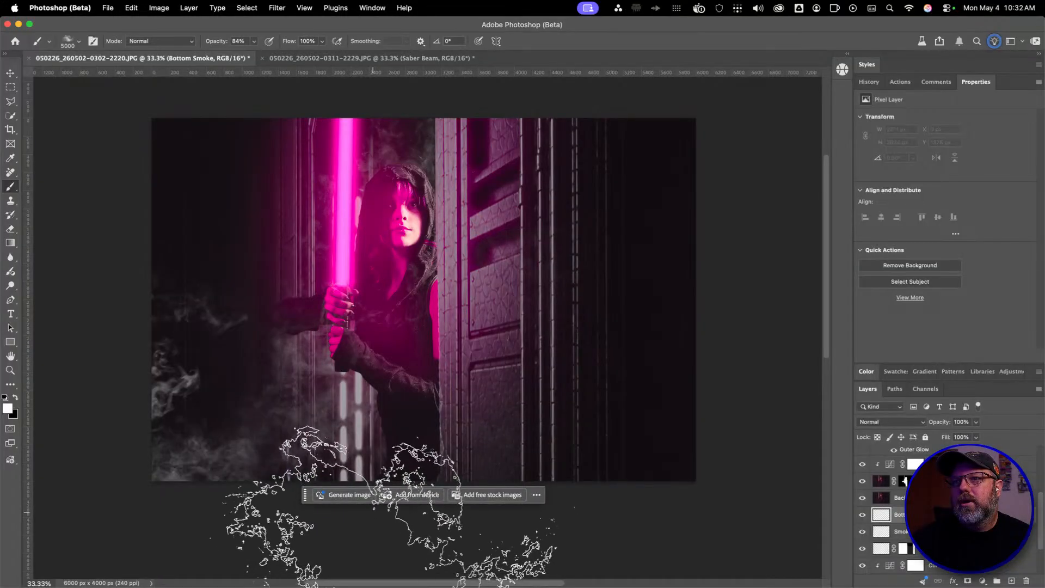
key("super+z")
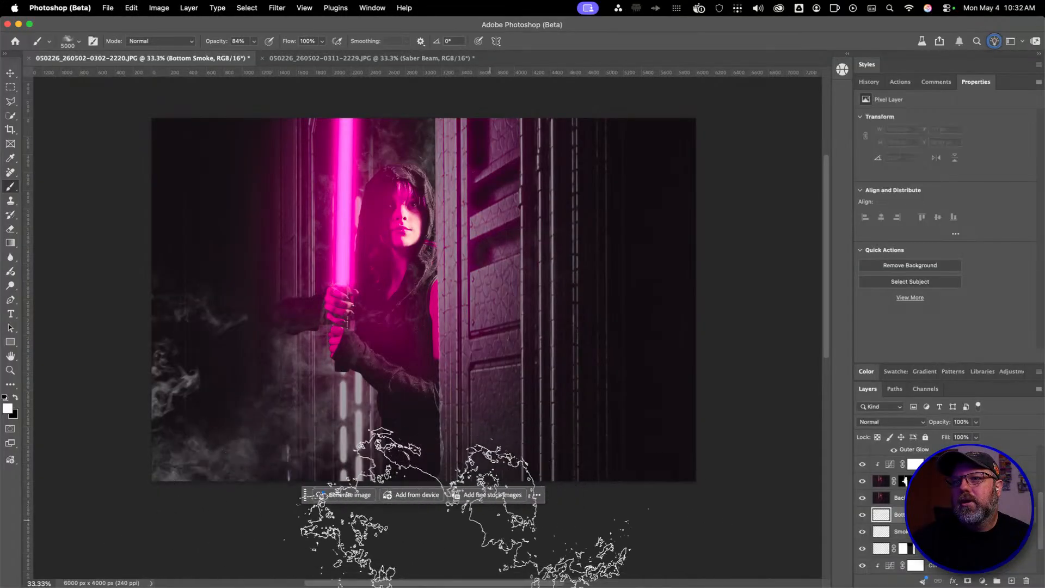
left_click(447, 512)
key("super+z")
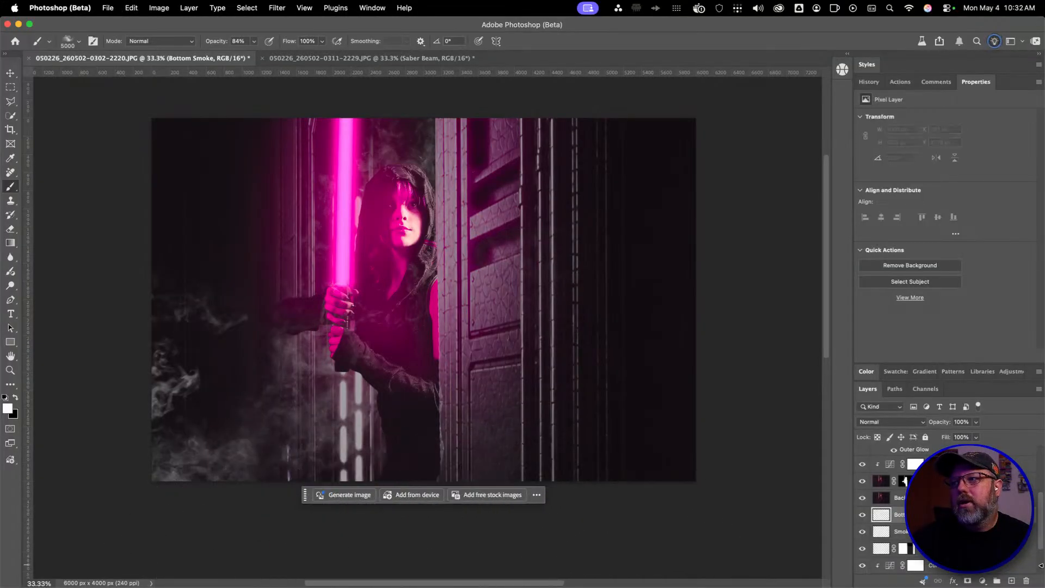
Move Bottom Smoke above the figure's layers and try one stamp along the image's lower edge, undoing it
left_click_drag(890, 453, 883, 462)
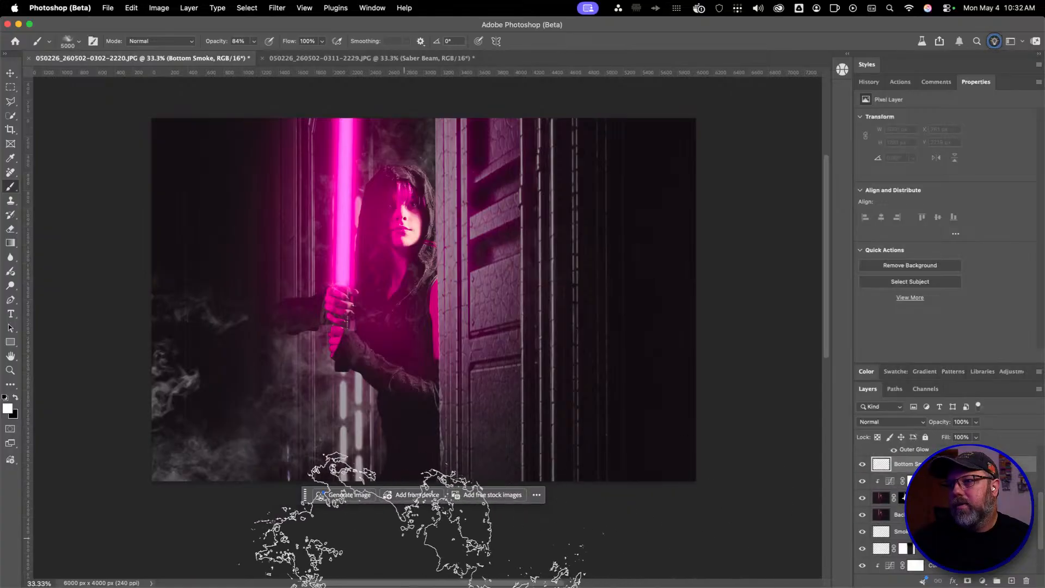
left_click(406, 532)
key("super+z")
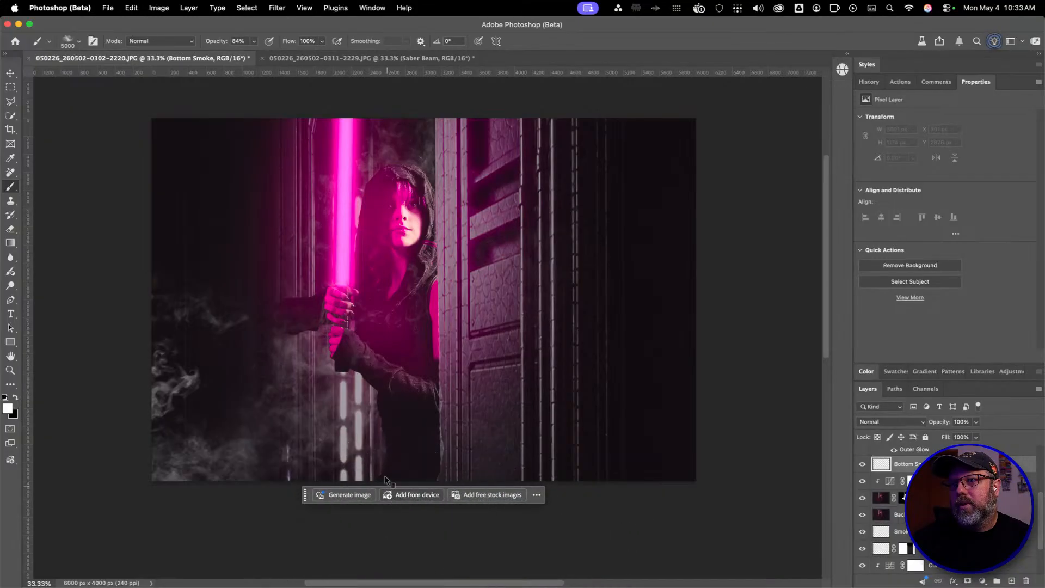
Hide the contextual task bar below the image
left_click_drag(446, 297, 450, 297)
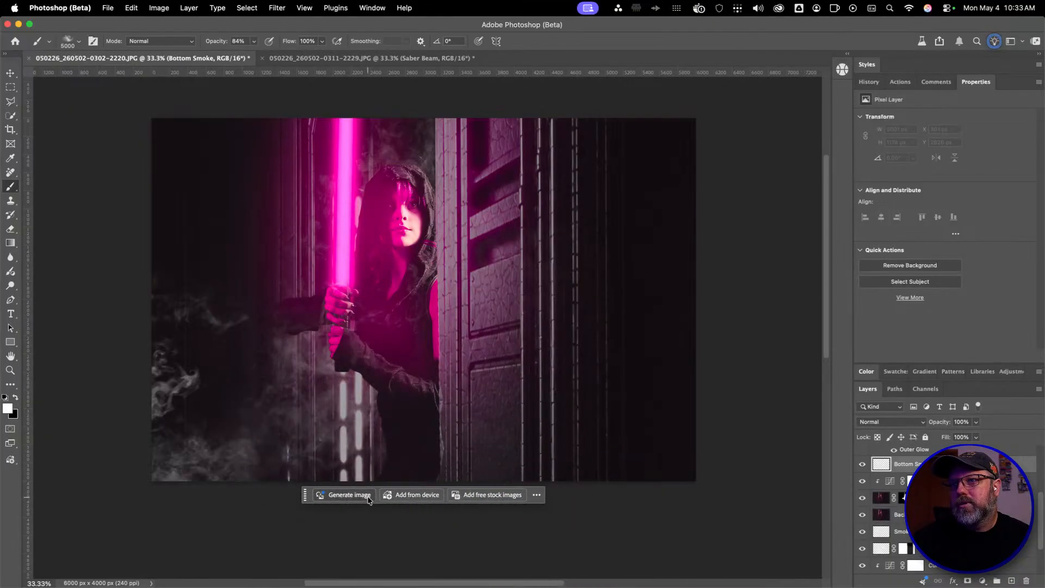
left_click(537, 495)
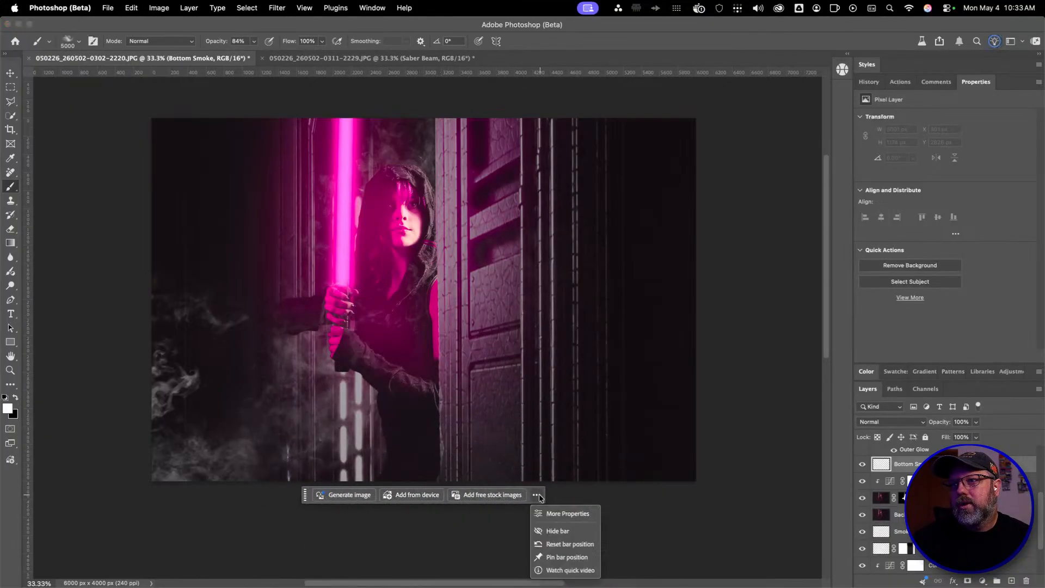
left_click(554, 532)
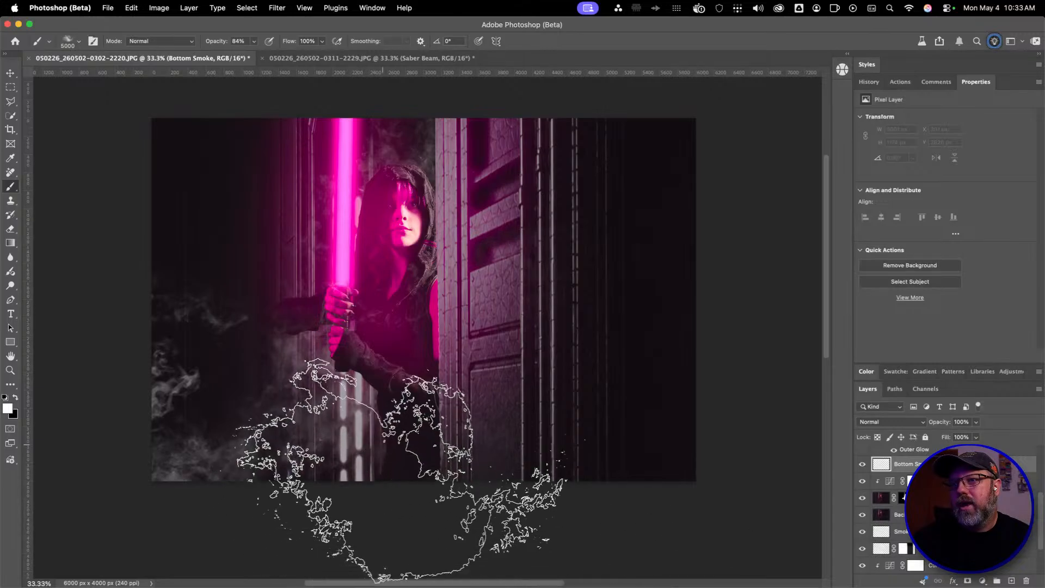
Stamp white smoke on Bottom Smoke across the lower-left floor and the figure's legs, and set the layer's opacity to 17%
left_click(390, 477)
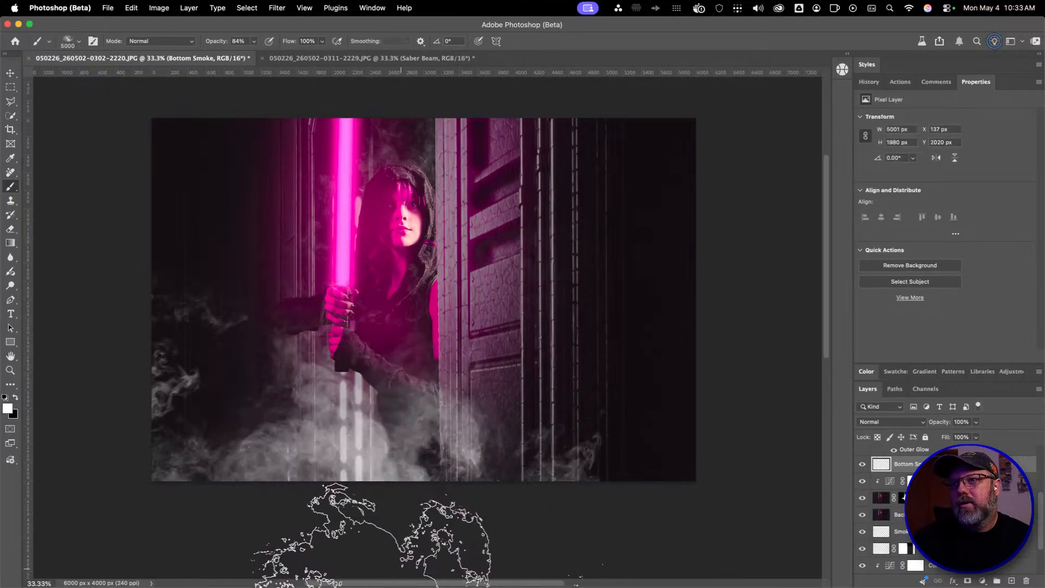
key("super+z")
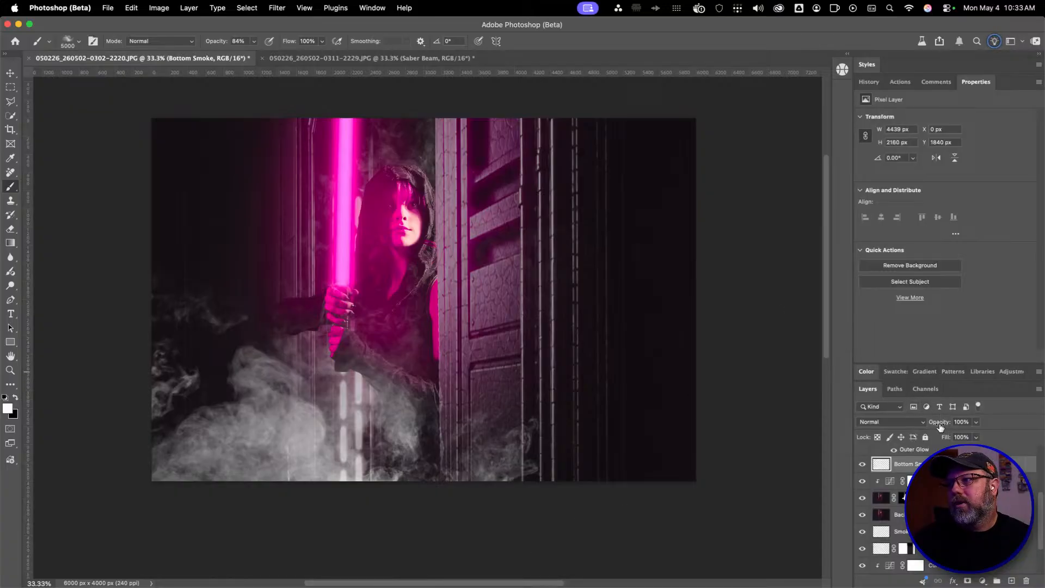
left_click_drag(940, 426, 913, 427)
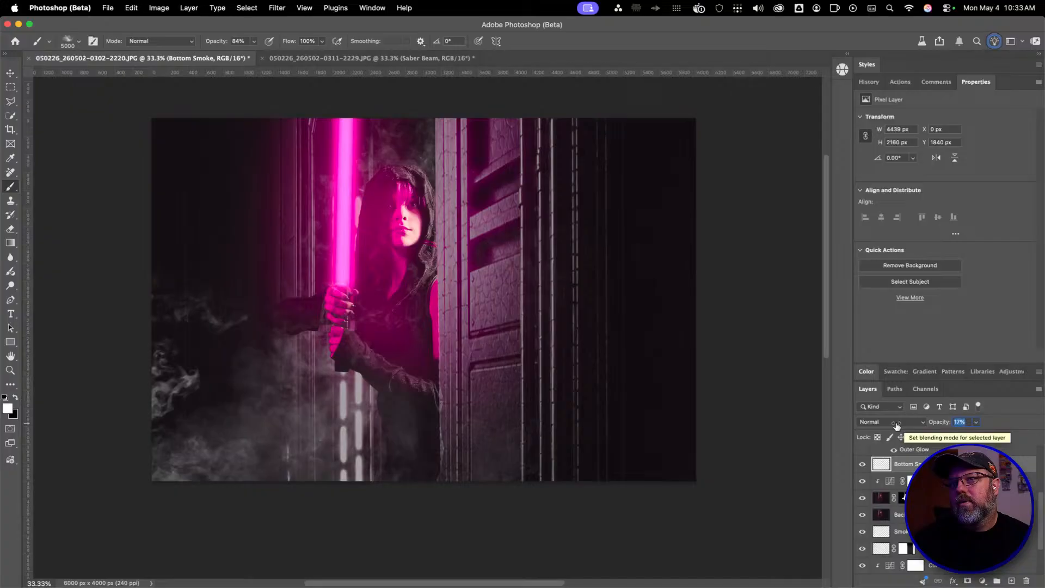
left_click_drag(897, 426, 896, 425)
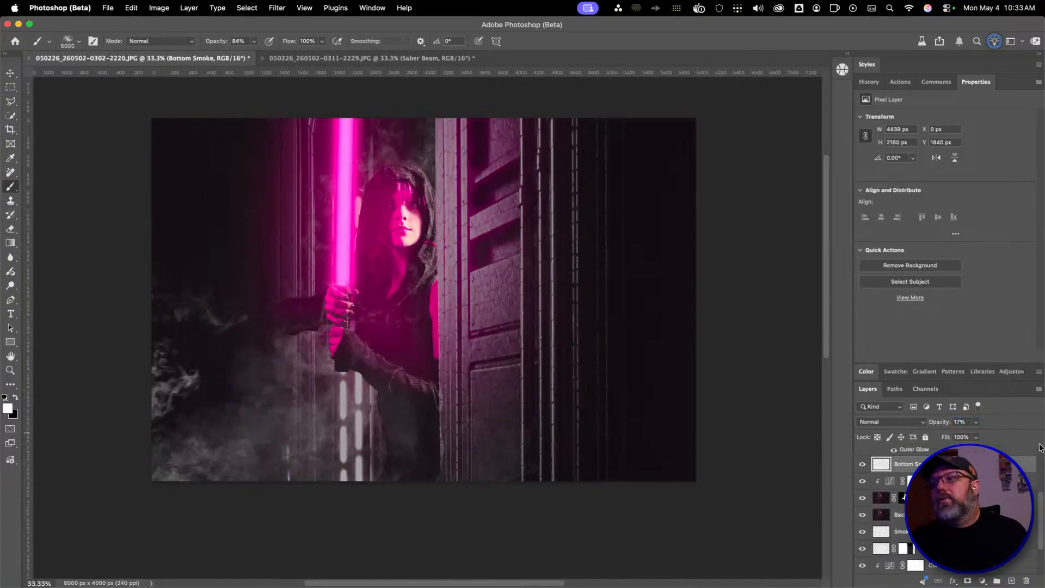
Add a new layer directly below the Background copies and name it Haze
scroll(1028, 550, "down", 3)
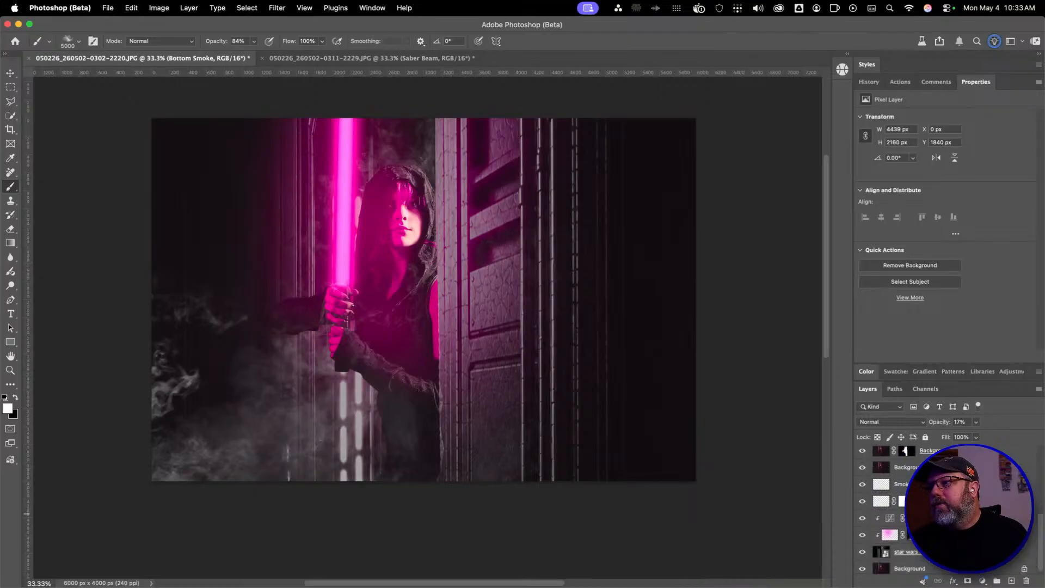
left_click(950, 488)
left_click(1011, 581)
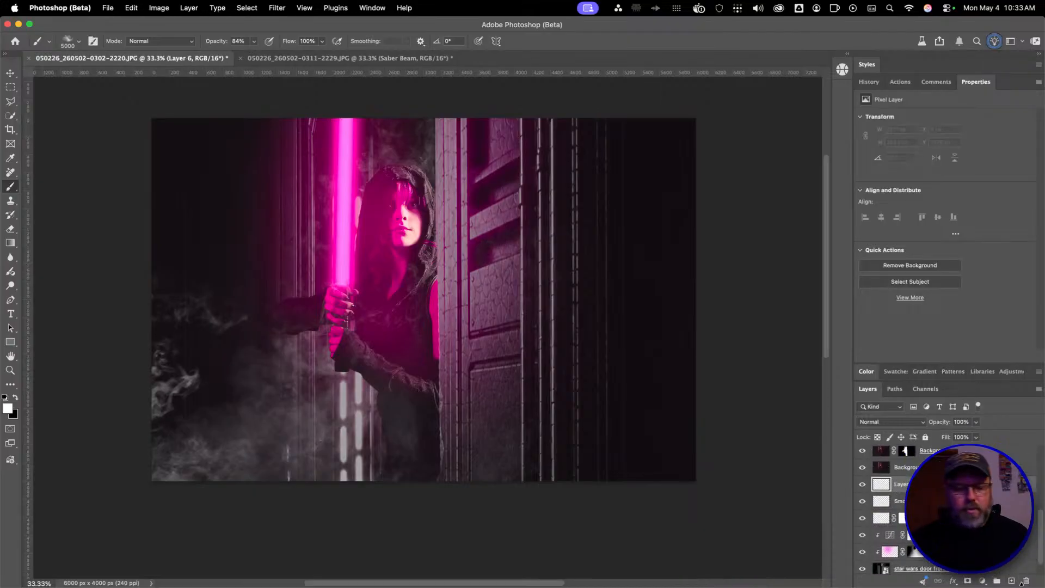
key("a")
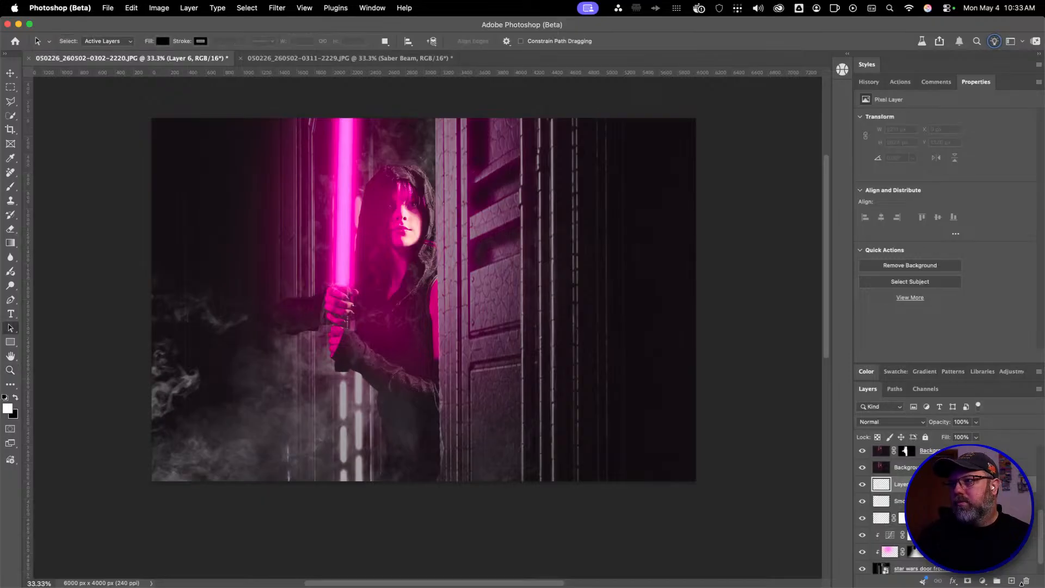
key("b")
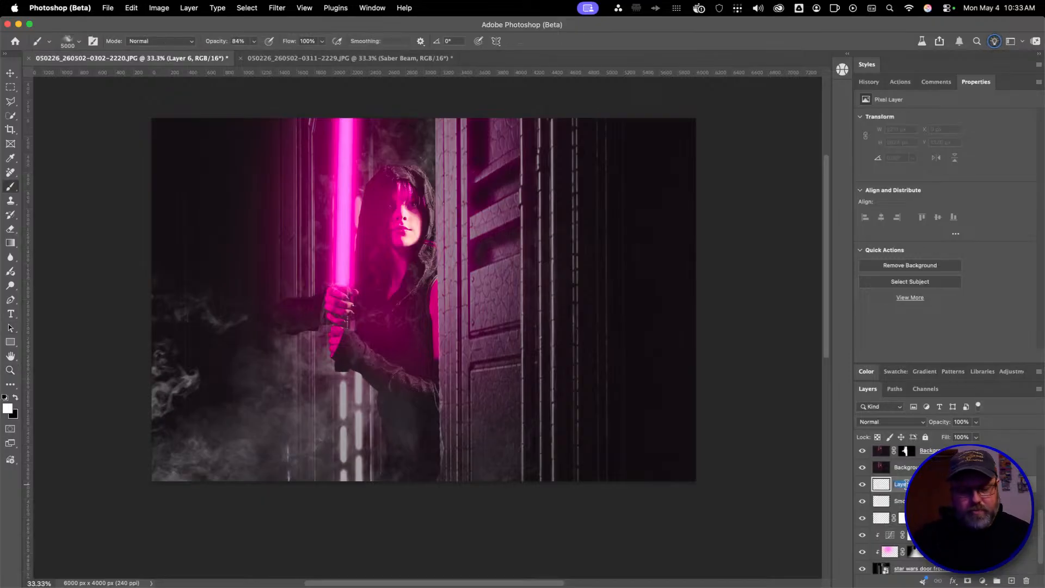
key("Return")
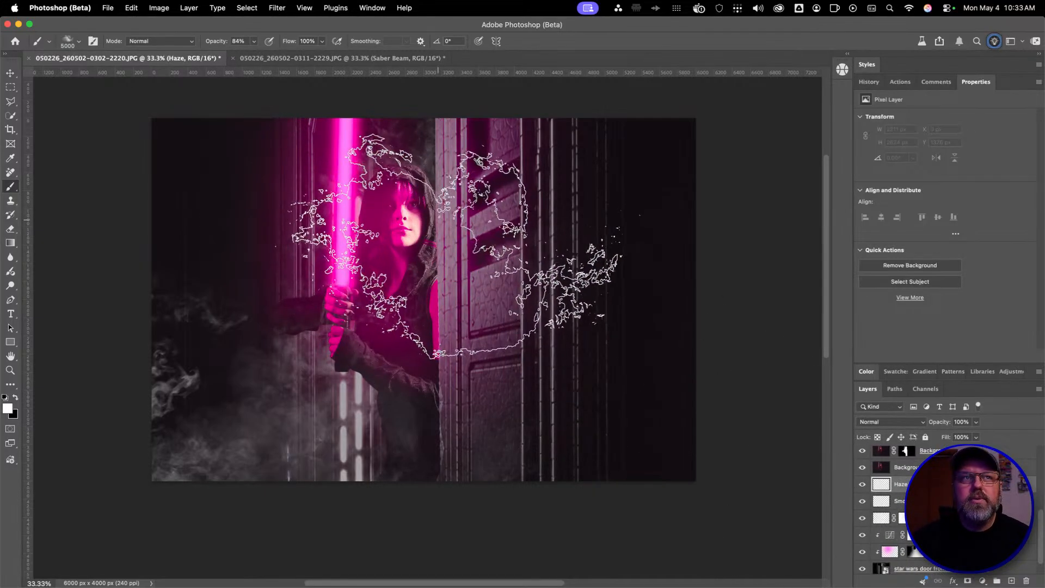
Stamp white smoke over the upper-left background on Haze, using Shirk Wisps Smoke Brush (10) at 4948 px and 92% brush opacity
right_click(445, 220)
scroll(714, 464, "down", 8)
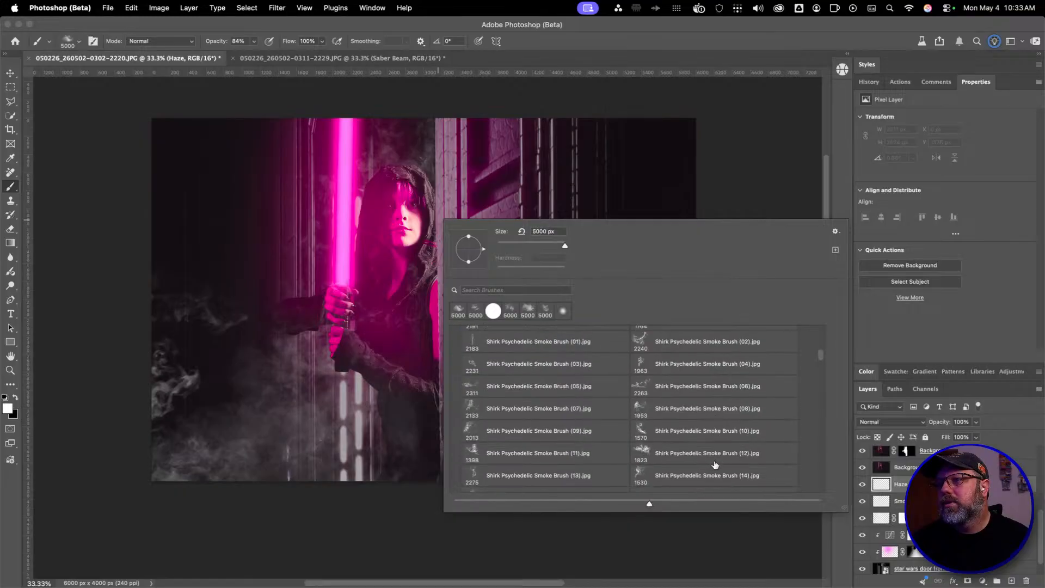
scroll(715, 464, "down", 8)
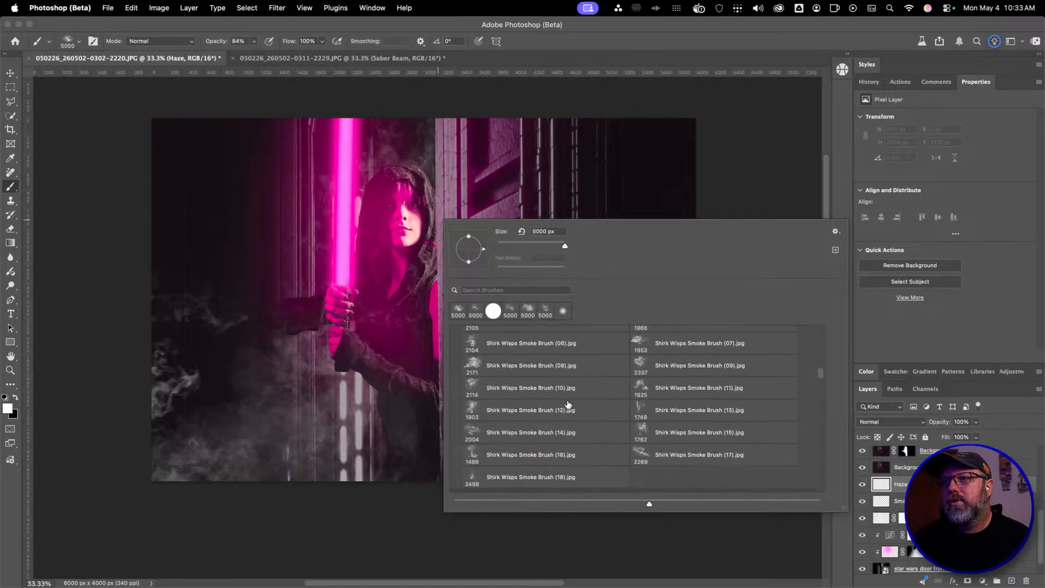
left_click(575, 391)
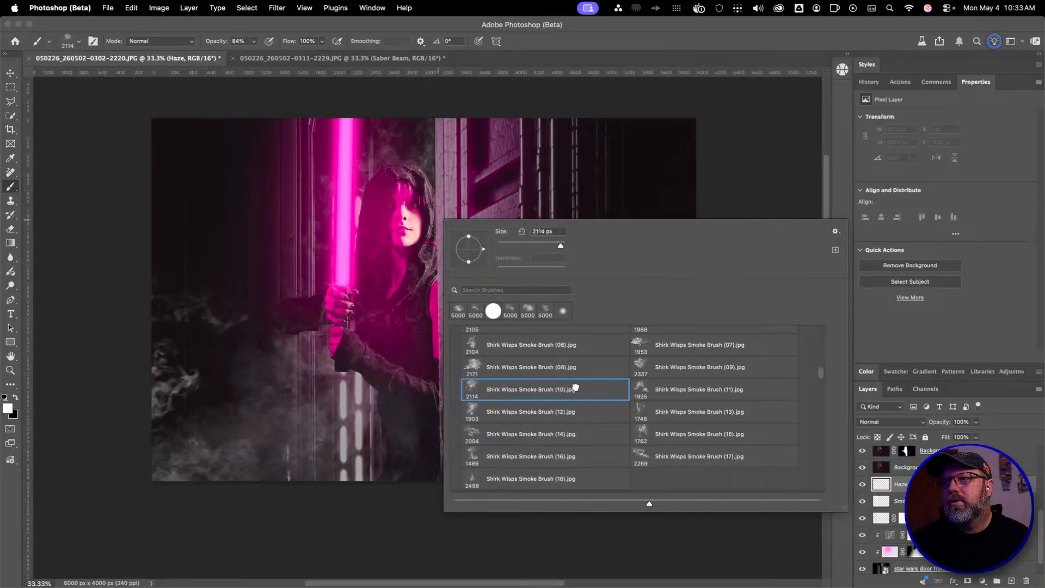
right_click(137, 203)
left_click_drag(192, 213, 320, 219)
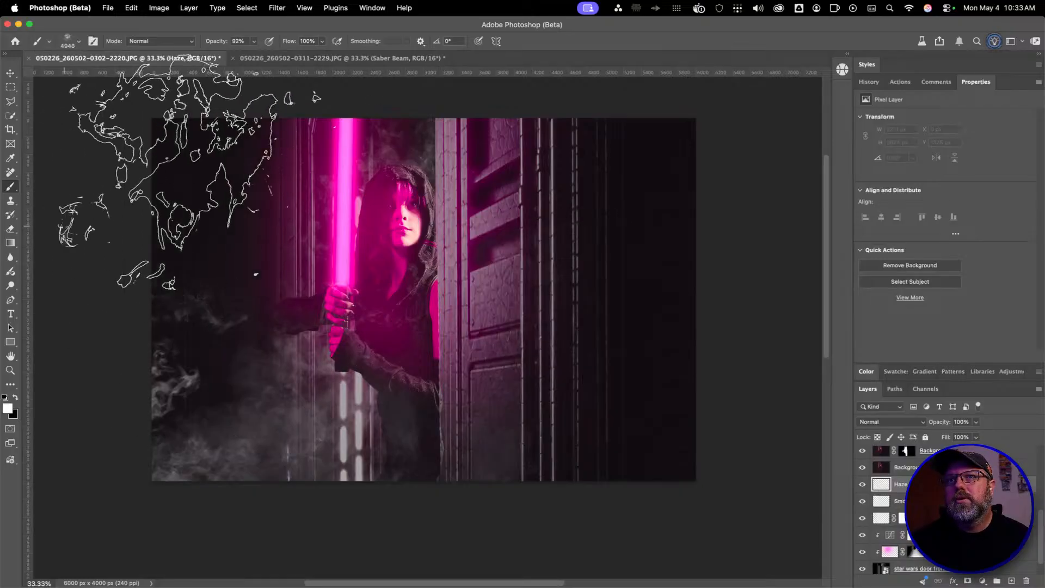
left_click(196, 234)
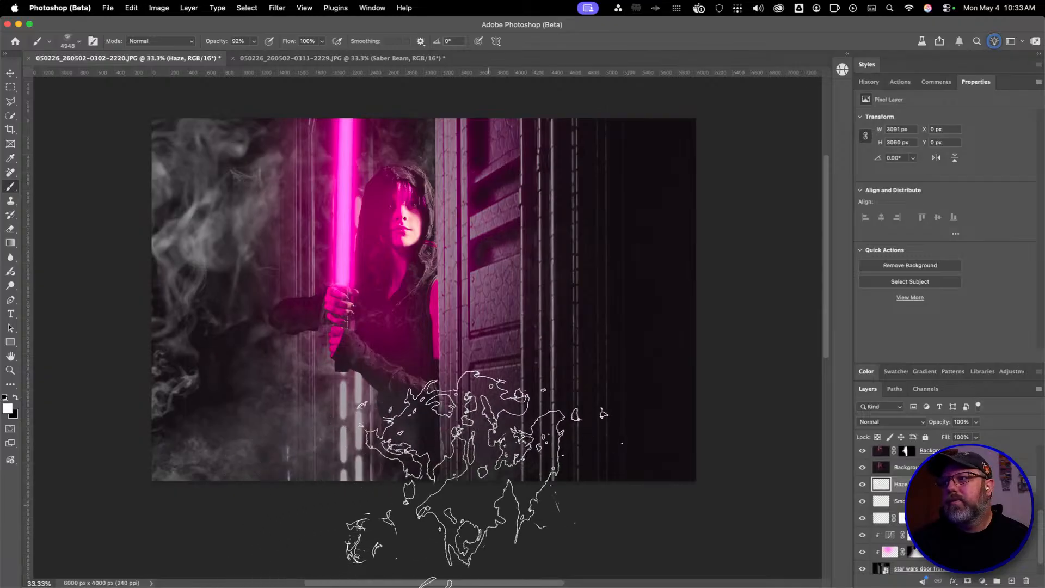
Move Haze below the masked smoke layer and stamp more white smoke down the image's left side
left_click_drag(926, 485, 925, 517)
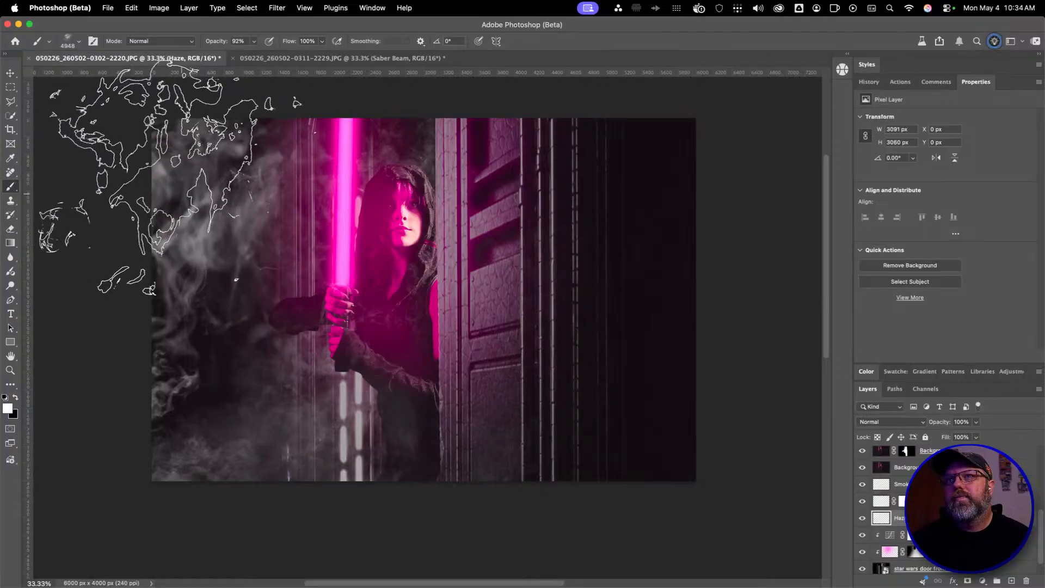
left_click(157, 351)
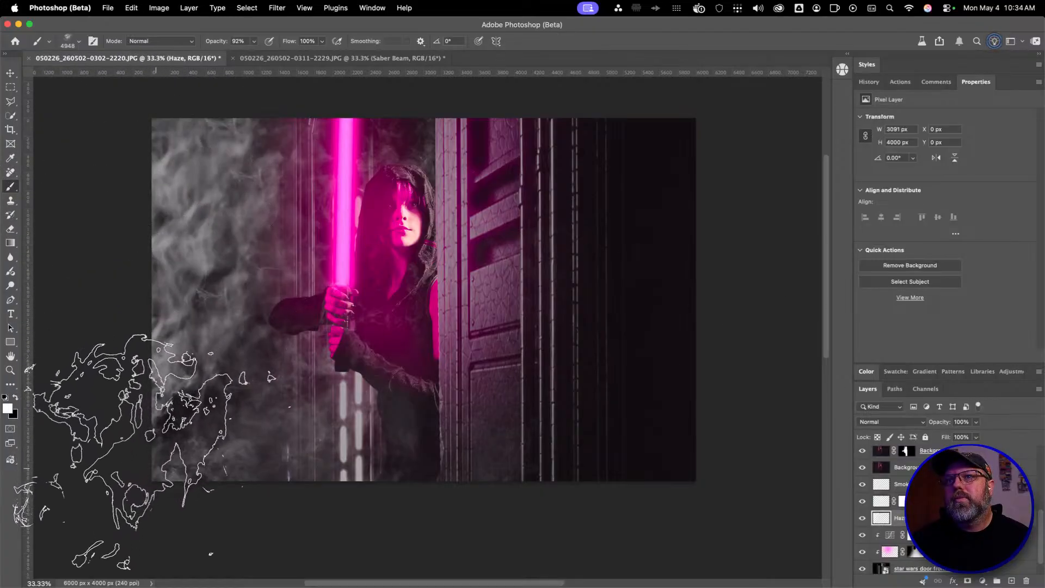
left_click(137, 454)
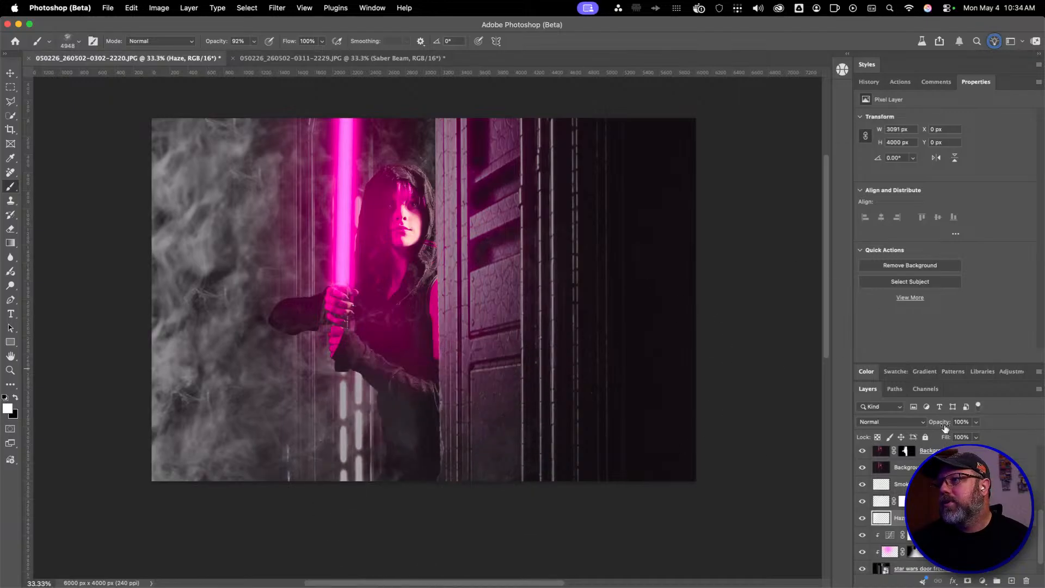
Set the Haze layer's opacity to 6%
left_click_drag(940, 425, 892, 426)
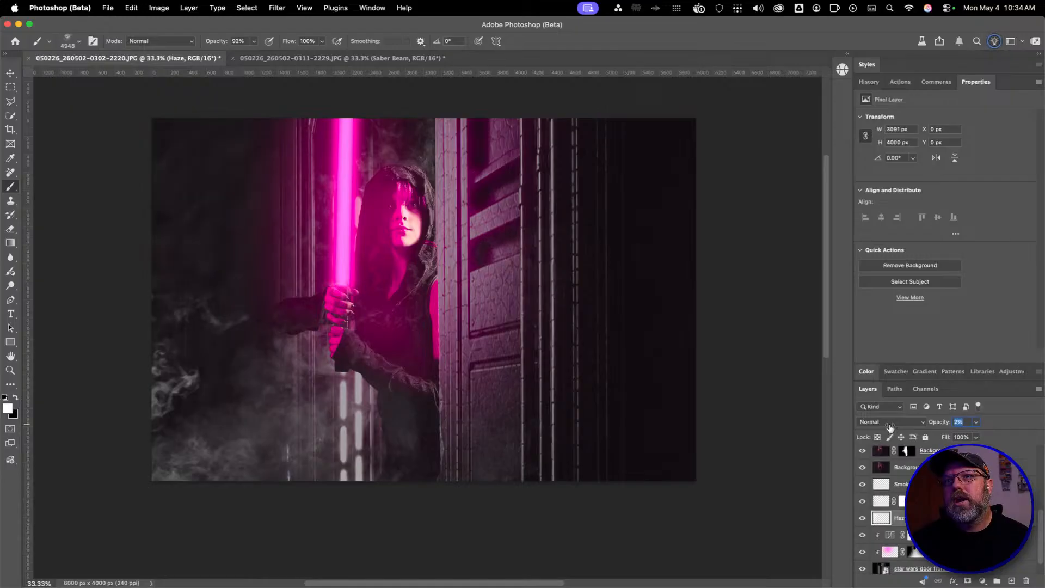
left_click_drag(890, 428, 889, 427)
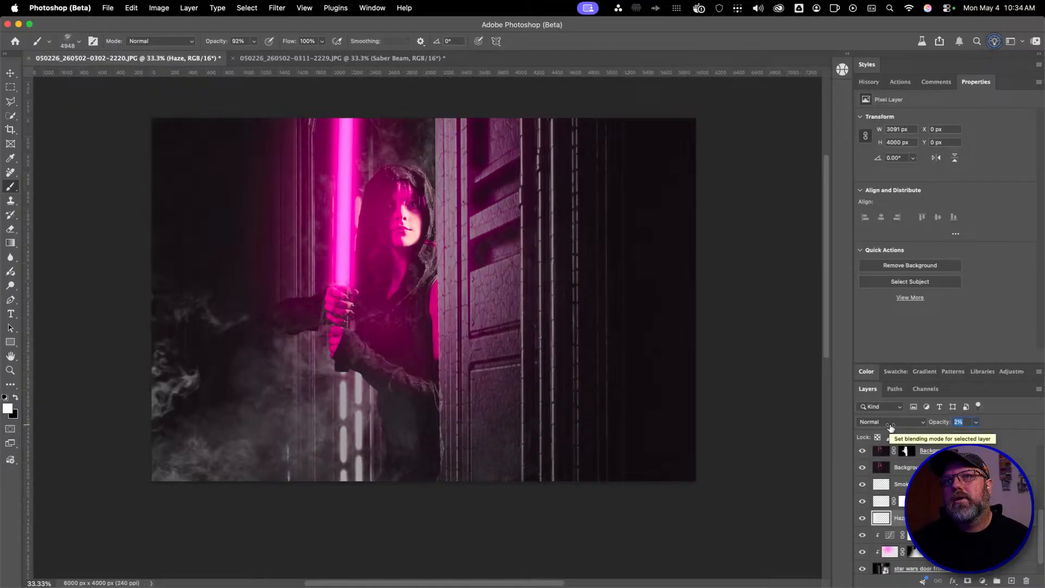
left_click_drag(891, 428, 894, 429)
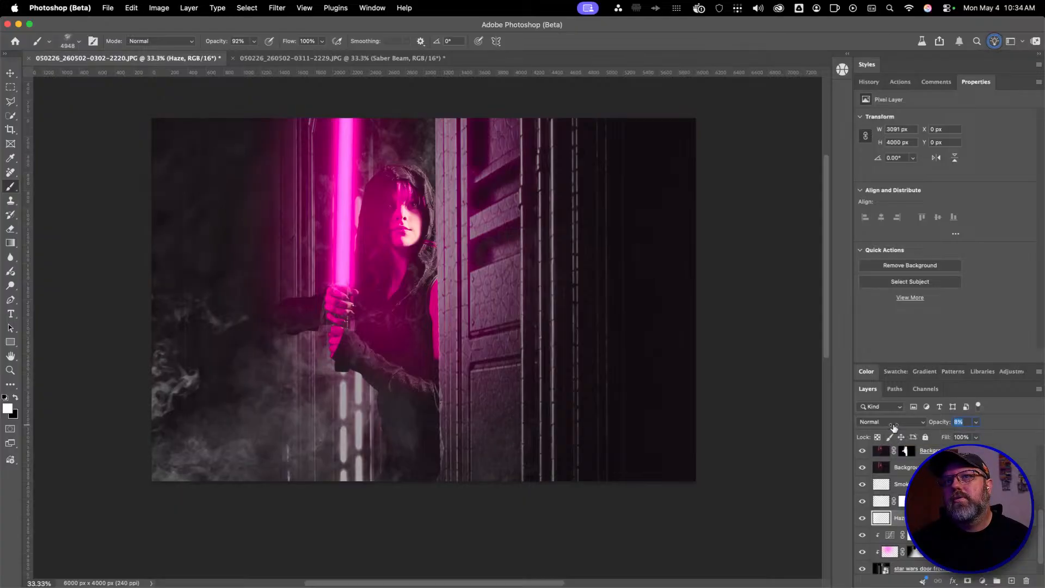
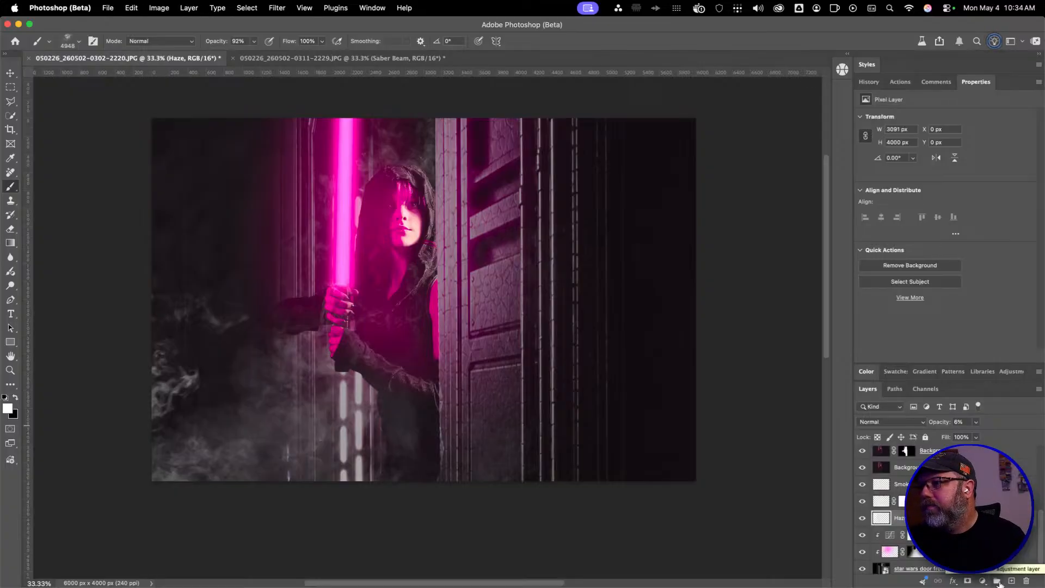
Add a layer named Dark Smoke above Haze and choose Shirk Wisps Smoke Brush (12) with black as the foreground colour
left_click(1012, 581)
double_click(899, 518)
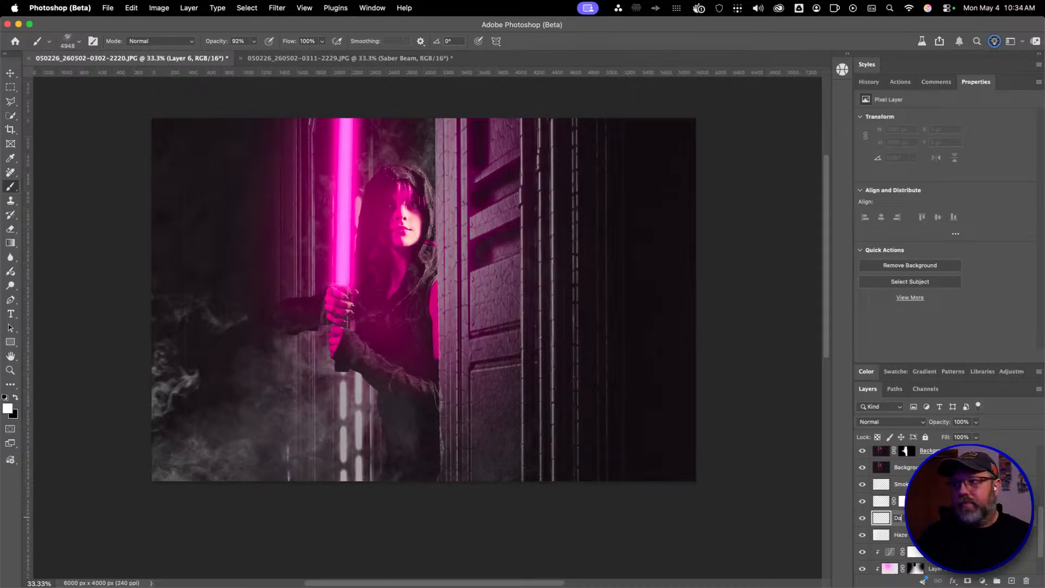
key("Return")
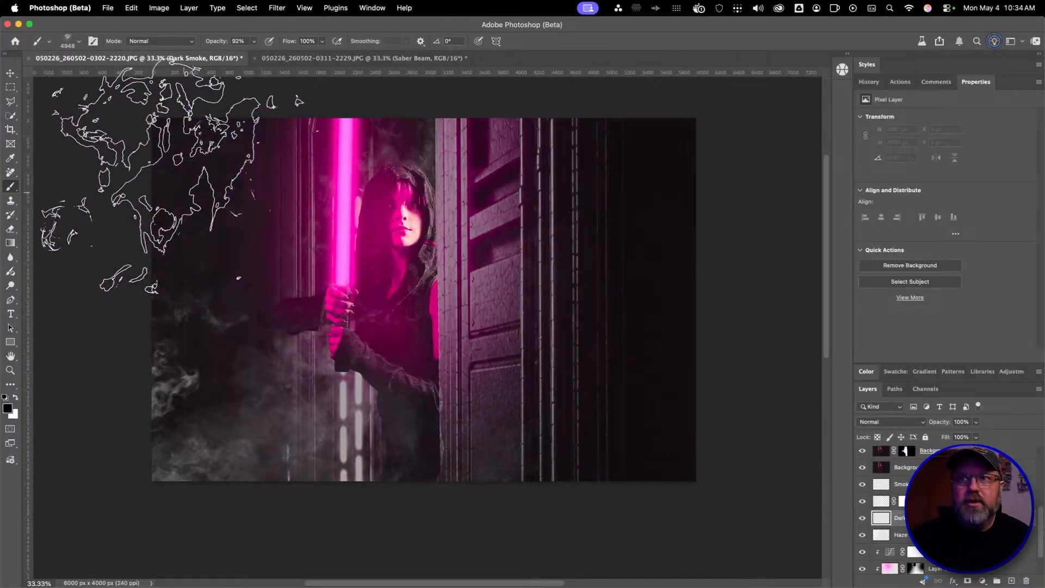
right_click(378, 243)
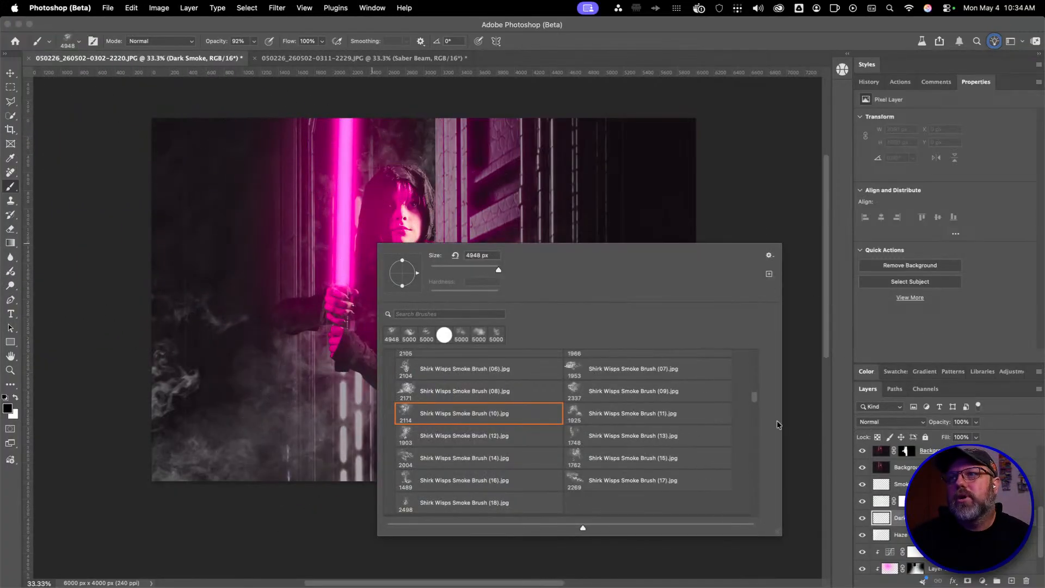
left_click(466, 440)
Try large black smoke stamps on Dark Smoke with the brush at 5000 px, undoing each one
left_click_drag(167, 213, 740, 235)
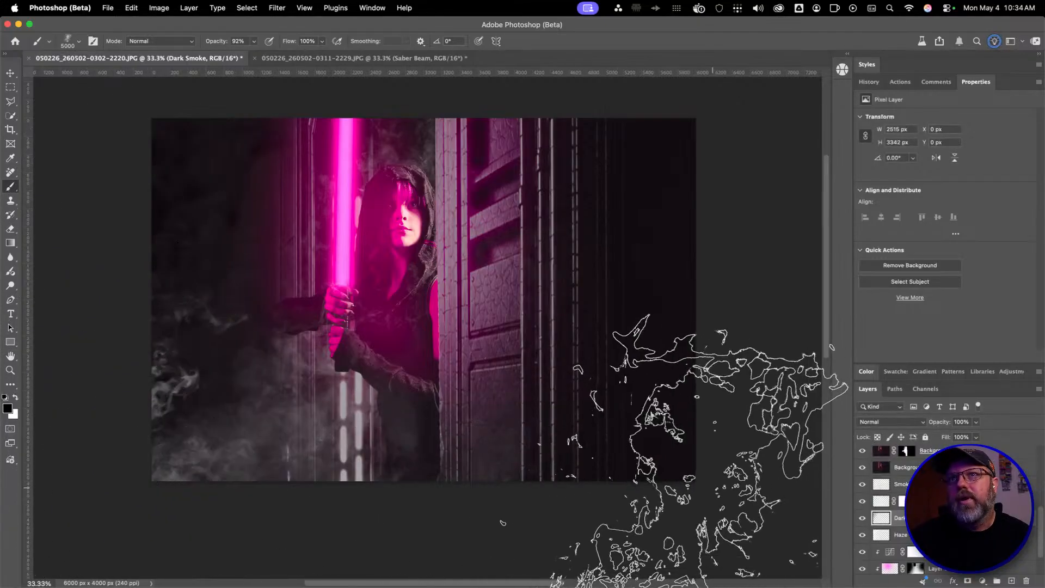
key("super+z")
left_click(195, 254)
key("super+z")
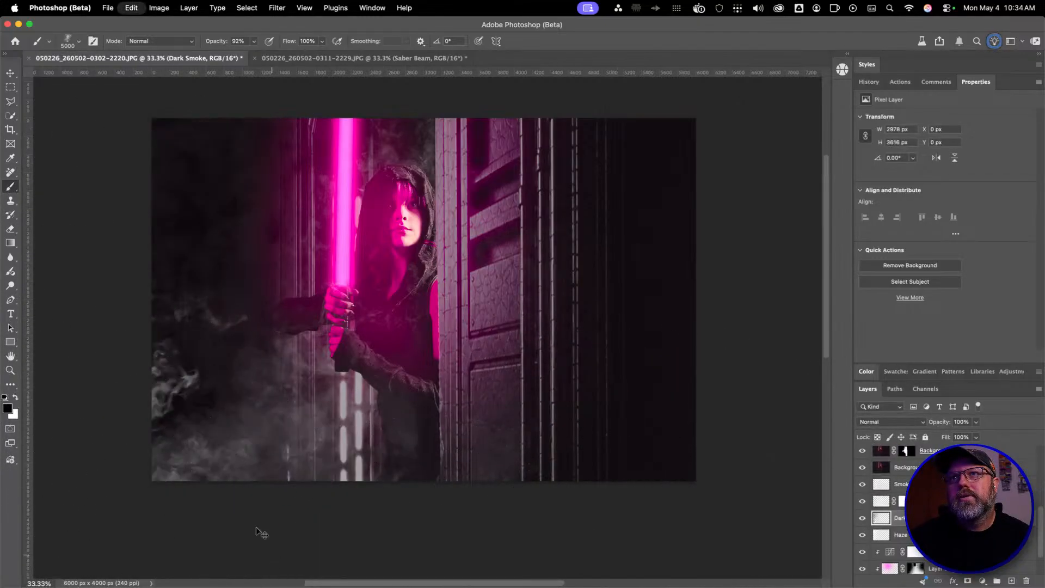
Reduce the brush to 2763 px and try black smoke stamps down the image's left edge, undoing them
left_click_drag(176, 264, 75, 264)
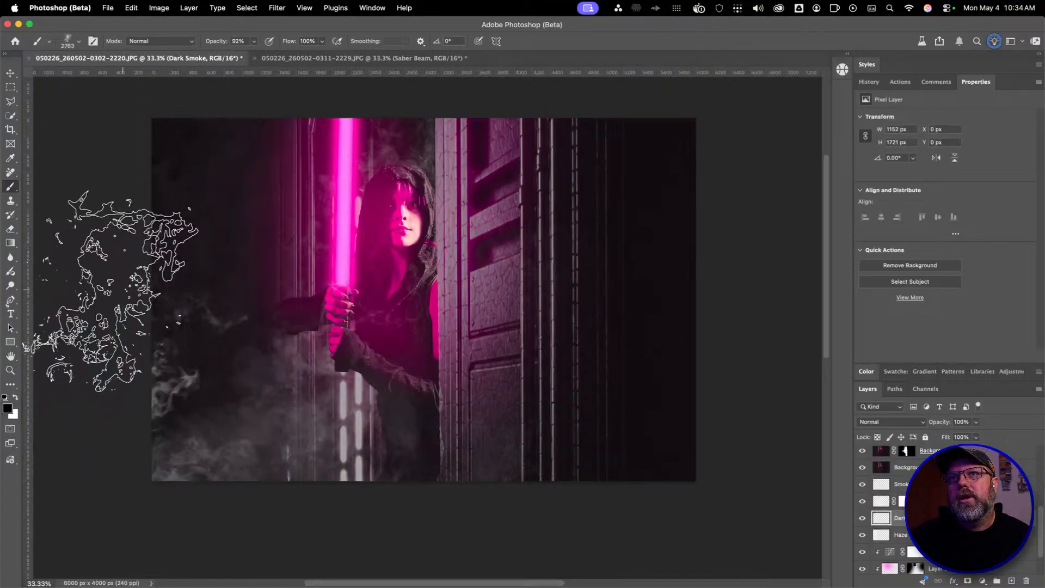
left_click(125, 390)
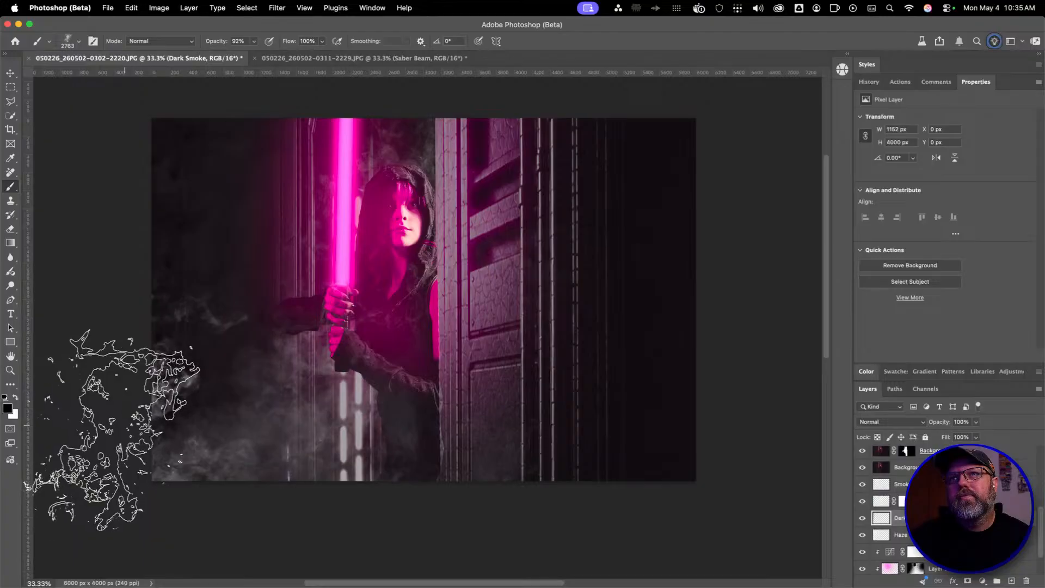
left_click(113, 430)
key("super+z")
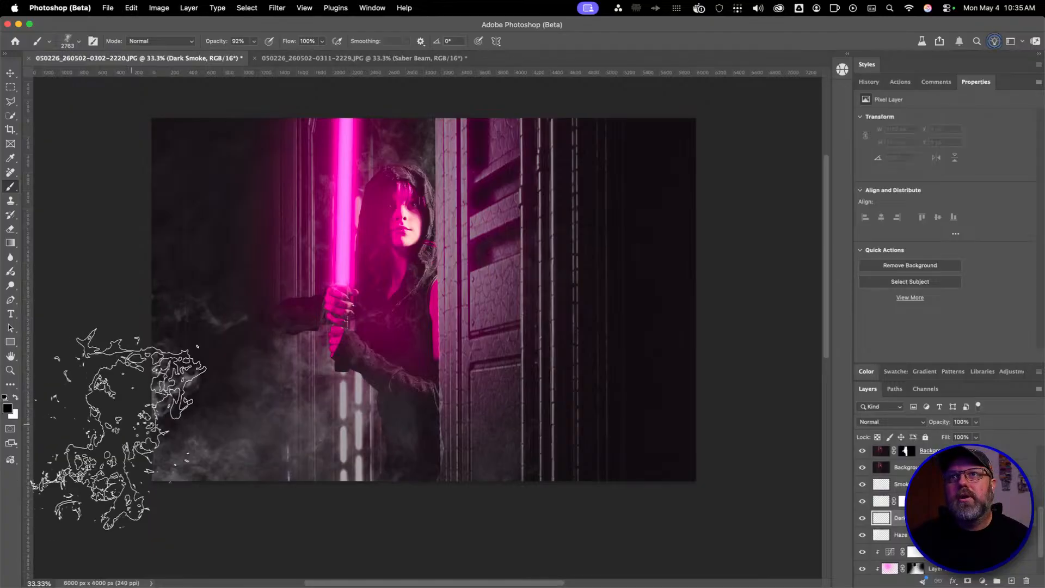
Stamp black smoke on Dark Smoke down the image's left side at 100% brush opacity, and set the layer's opacity to 63%
key("0")
left_click(132, 160)
left_click(103, 333)
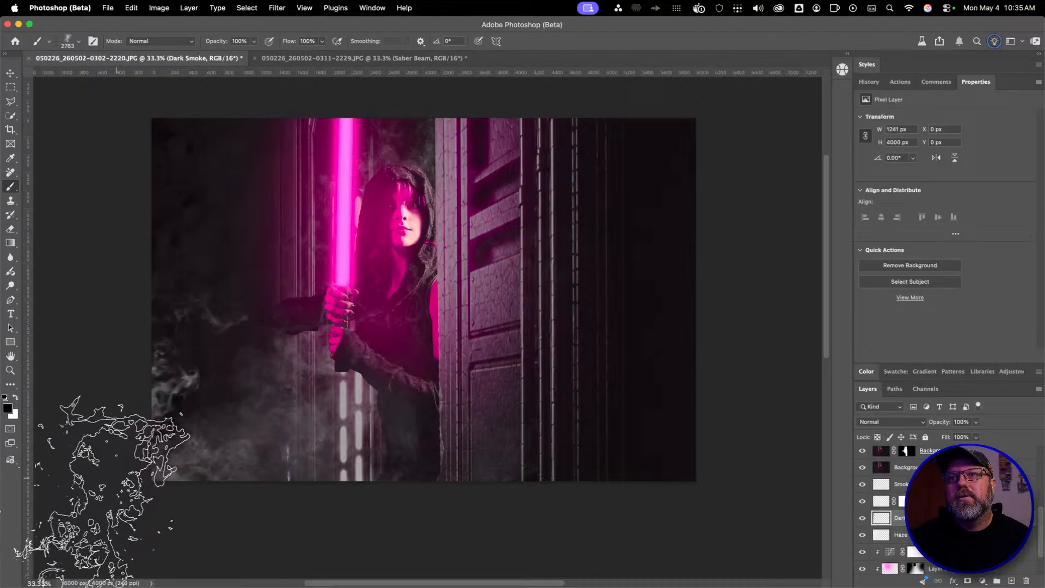
left_click(173, 169)
left_click(186, 164)
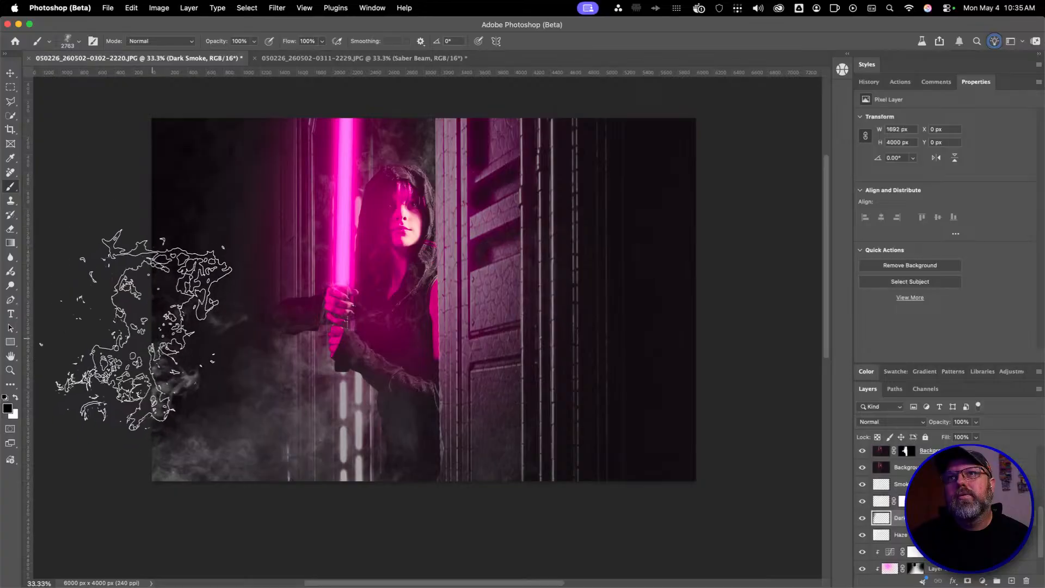
left_click(156, 301)
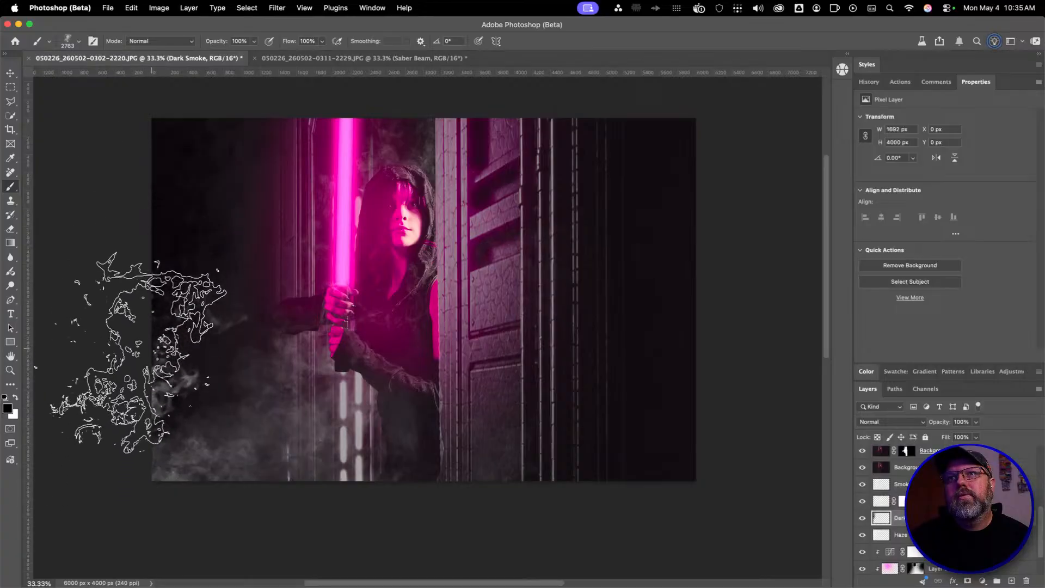
left_click(141, 428)
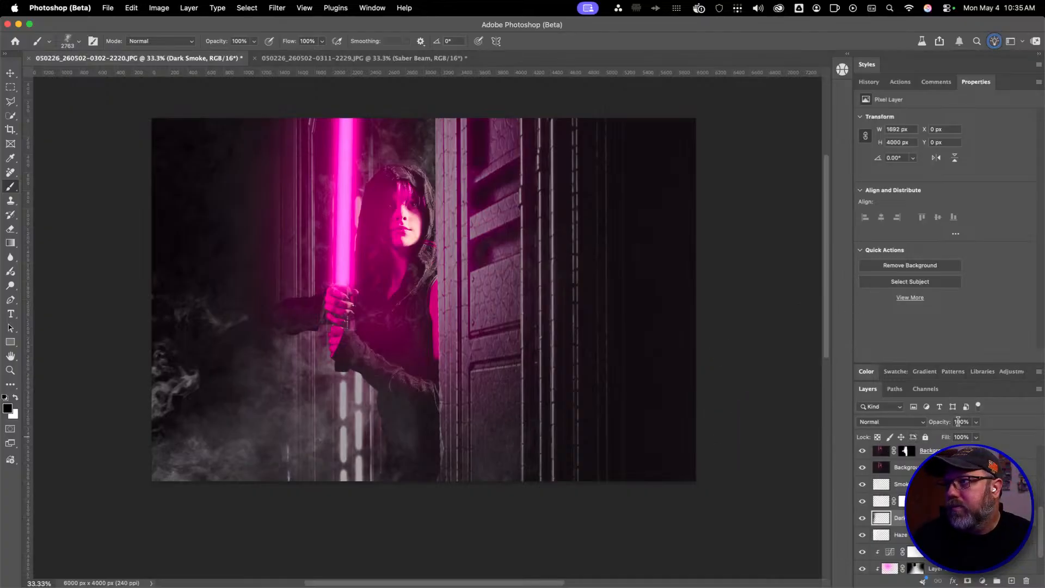
left_click_drag(943, 424, 925, 422)
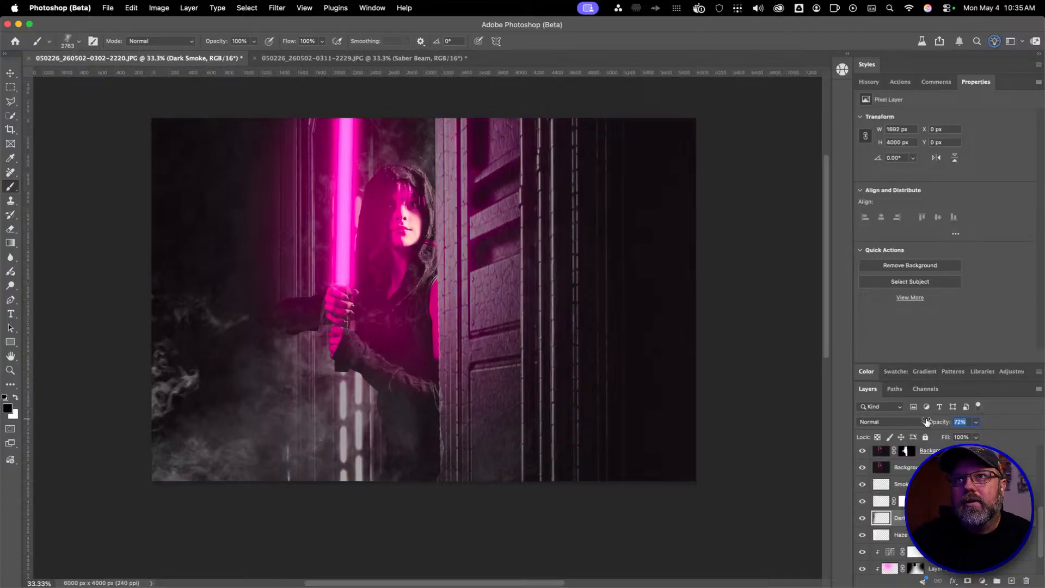
left_click_drag(922, 422, 923, 421)
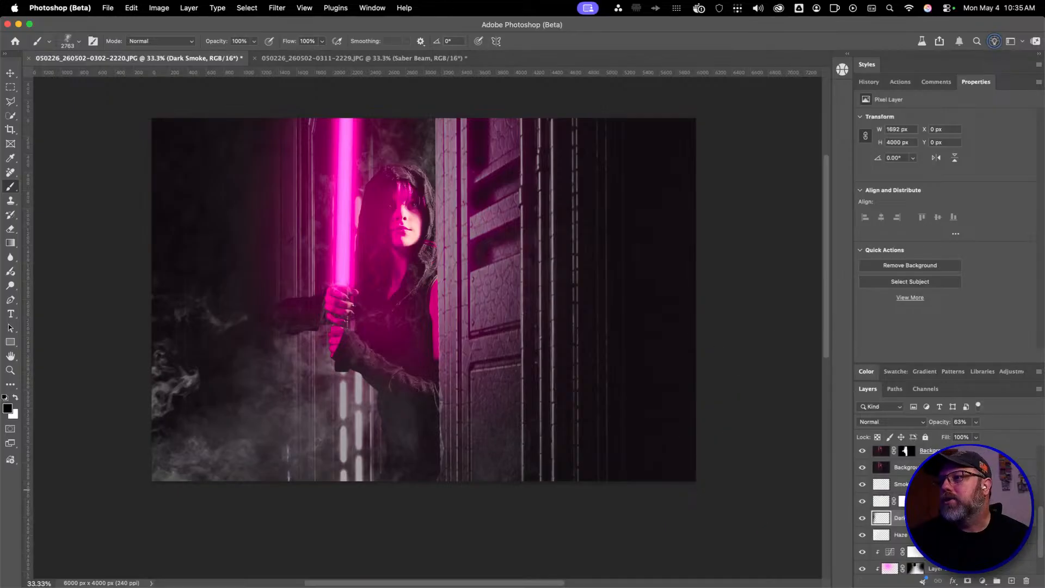
Add a new layer directly above Haze and choose Shirk Neutral Smoke Brush (03)
left_click(898, 535)
left_click(1010, 581)
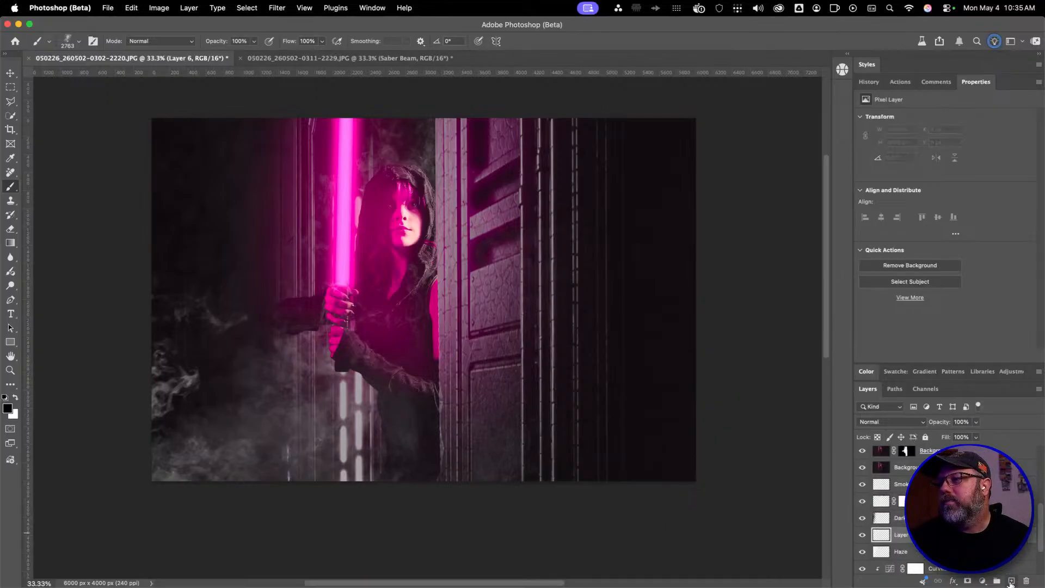
right_click(349, 288)
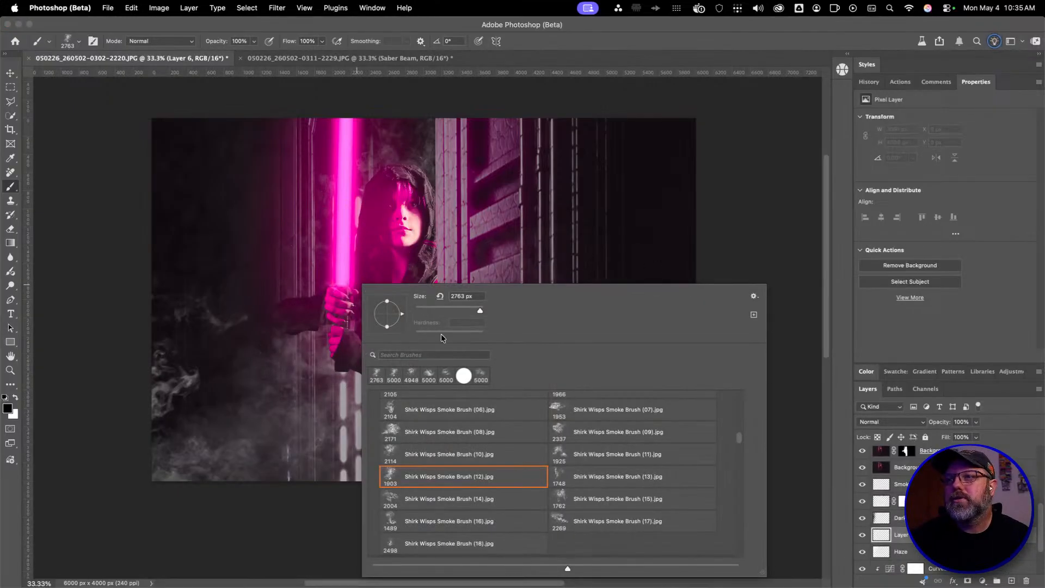
left_click(608, 474)
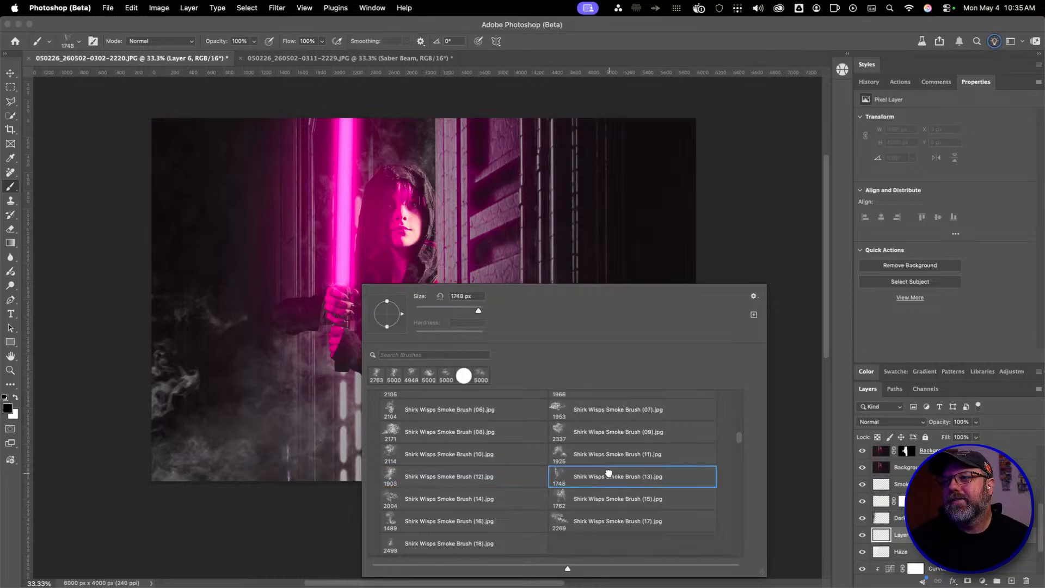
scroll(643, 547, "up", 2)
scroll(643, 547, "up", 5)
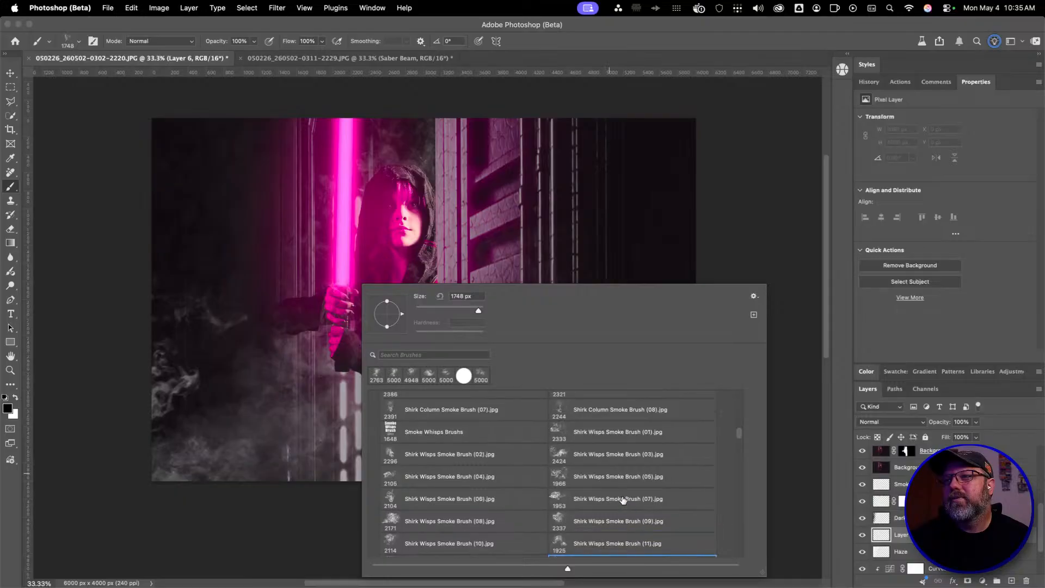
scroll(606, 459, "up", 6)
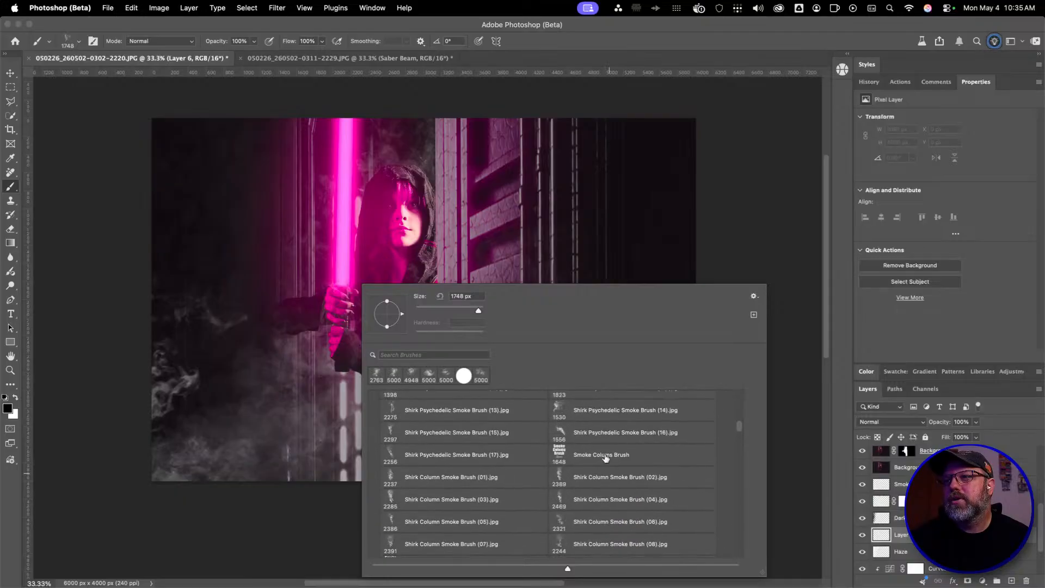
scroll(606, 458, "up", 6)
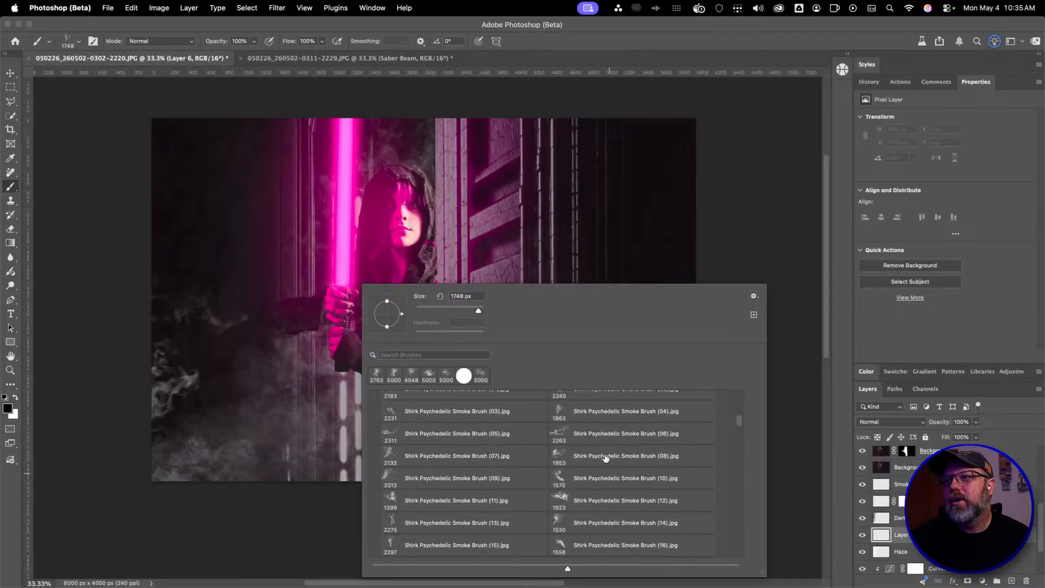
scroll(606, 458, "up", 2)
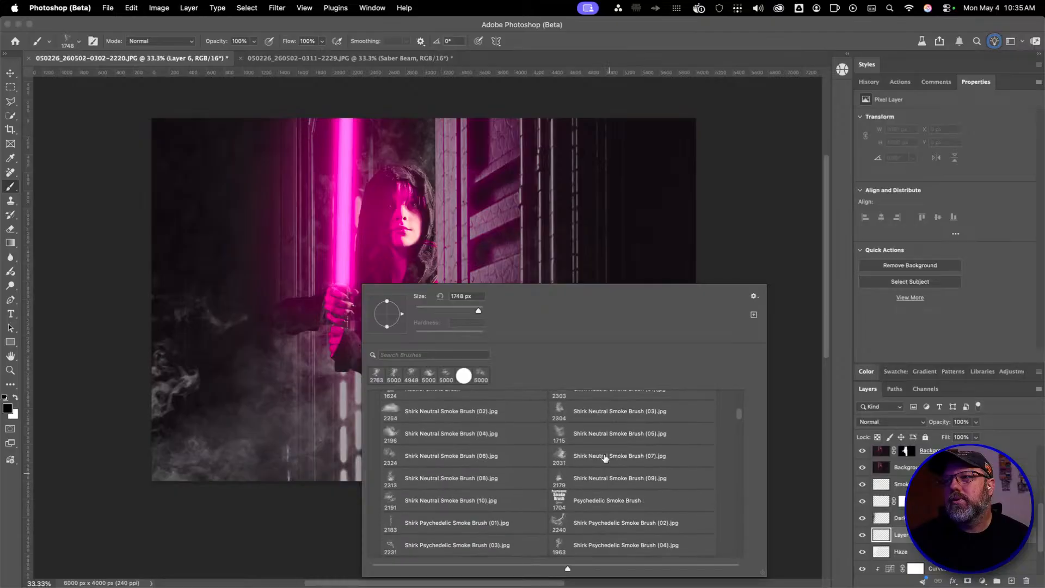
left_click(610, 433)
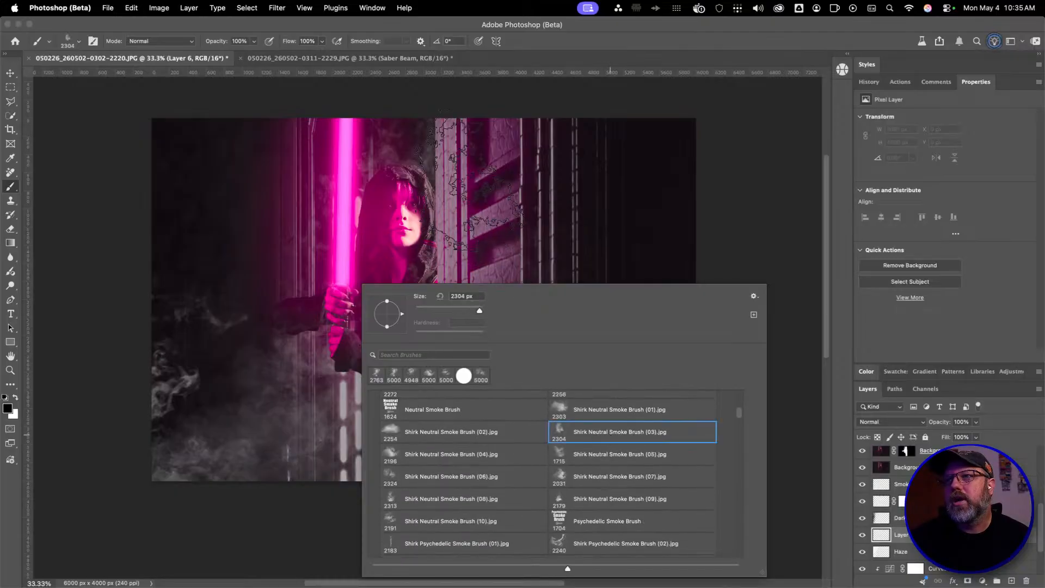
Stamp white smoke at 5000 px and 100% brush opacity in the image's lower right corner, undoing the higher placements
mouse_move(206, 306)
left_mouse_down()
mouse_move(619, 339)
mouse_move(790, 378)
left_mouse_up()
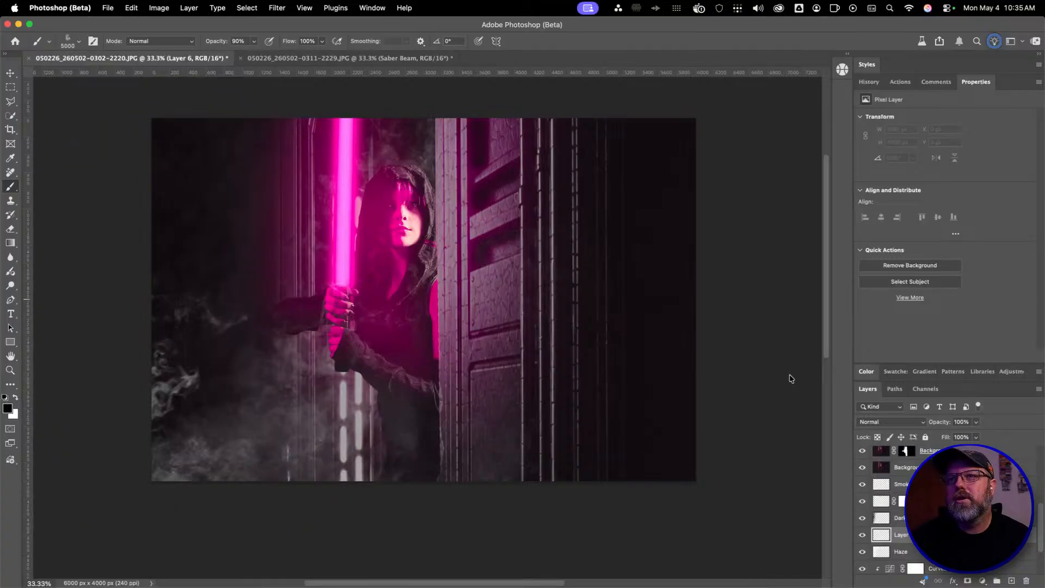
key("x")
key("0")
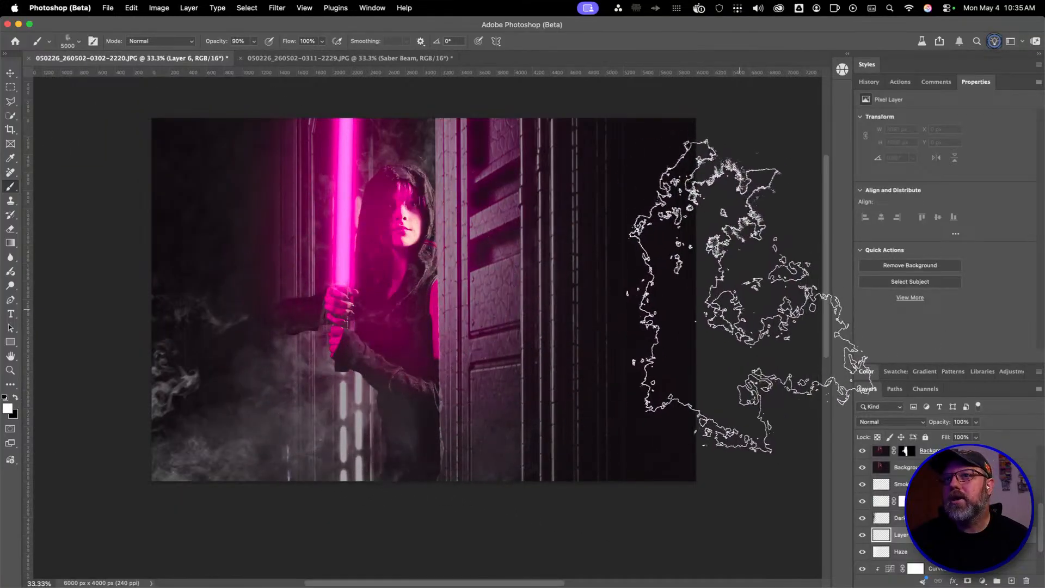
left_click(718, 294)
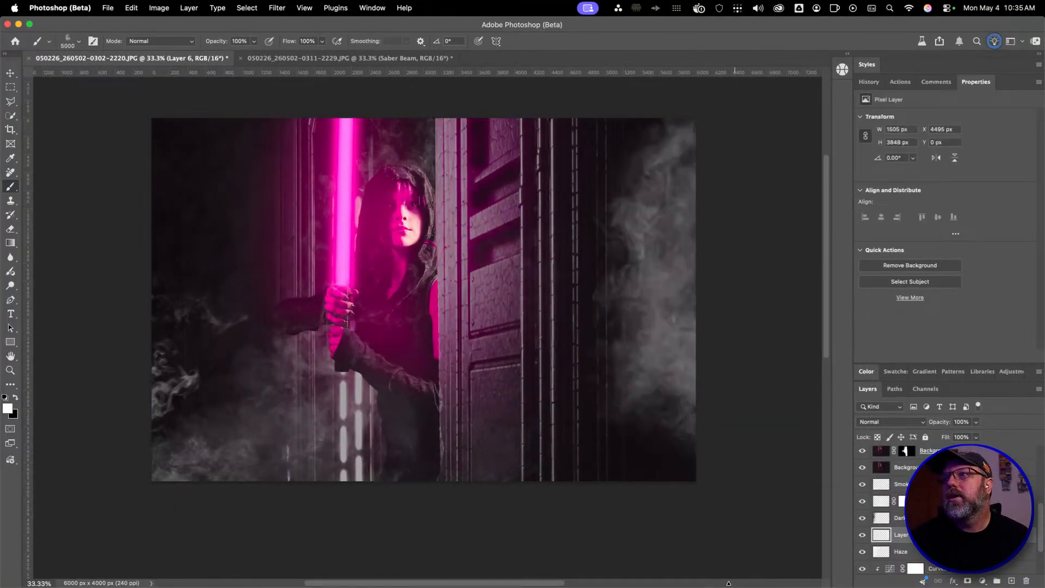
key("super+z")
left_click(723, 331)
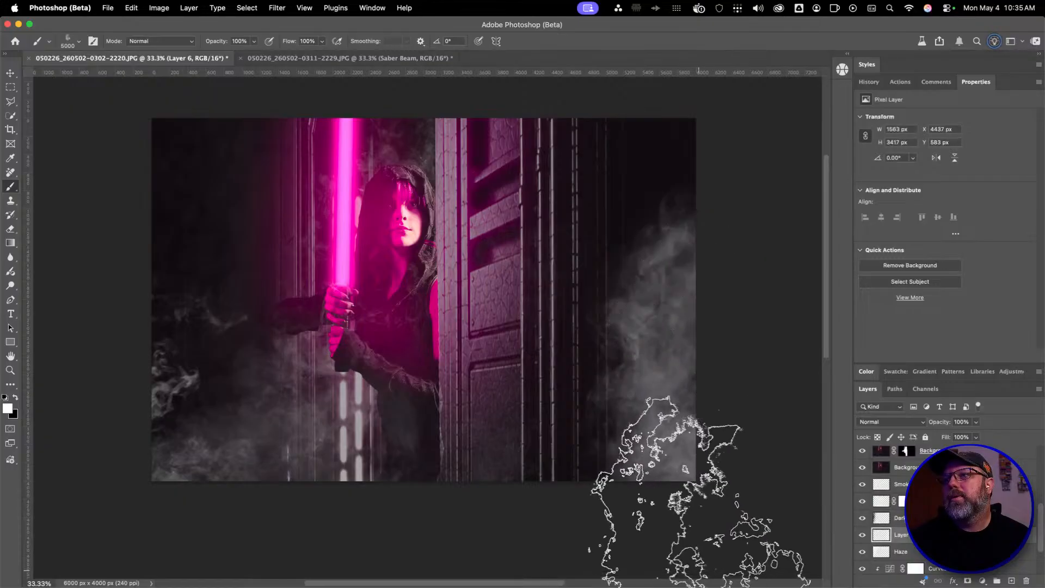
key("super+z")
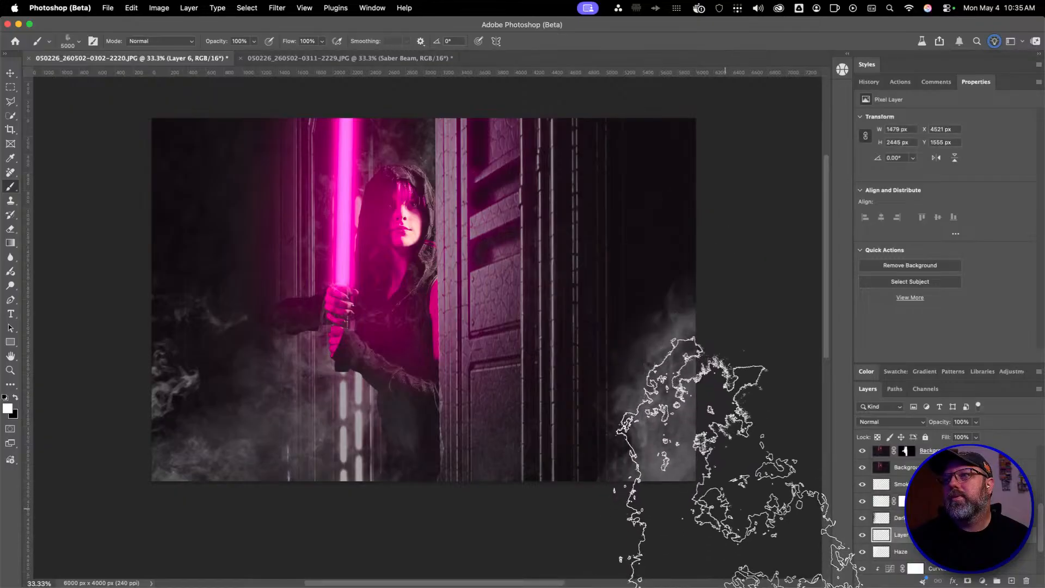
Switch to Shirk Neutral Smoke Brush (01) and rotate the brush tip to -45°
right_click(569, 369)
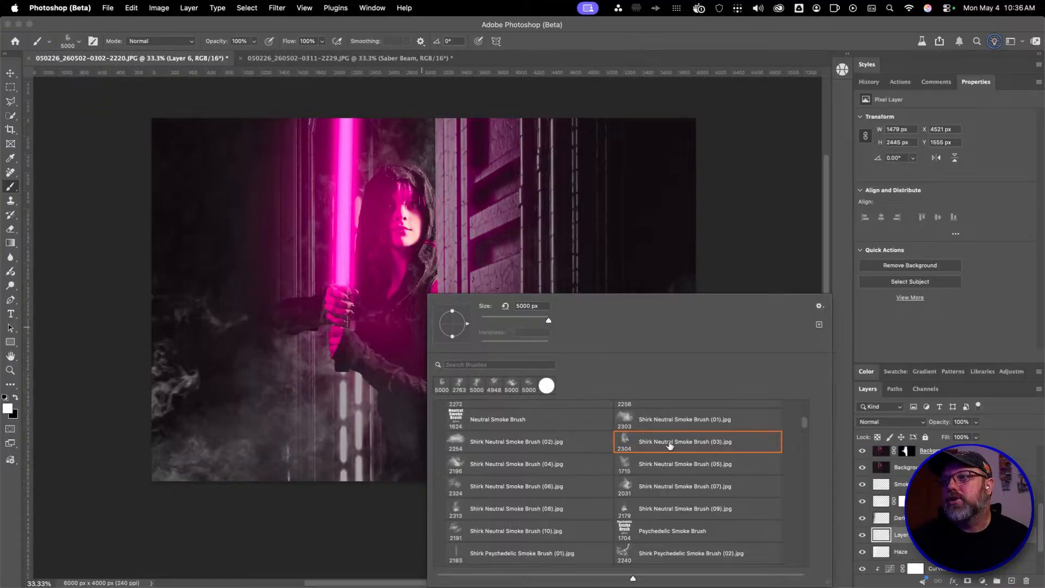
scroll(672, 449, "up", 1)
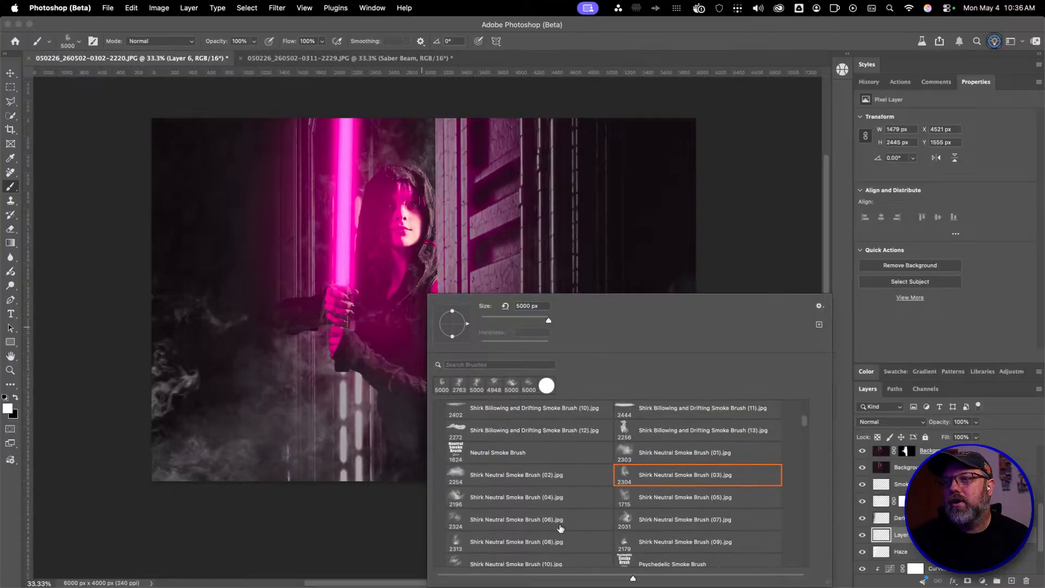
left_click(647, 515)
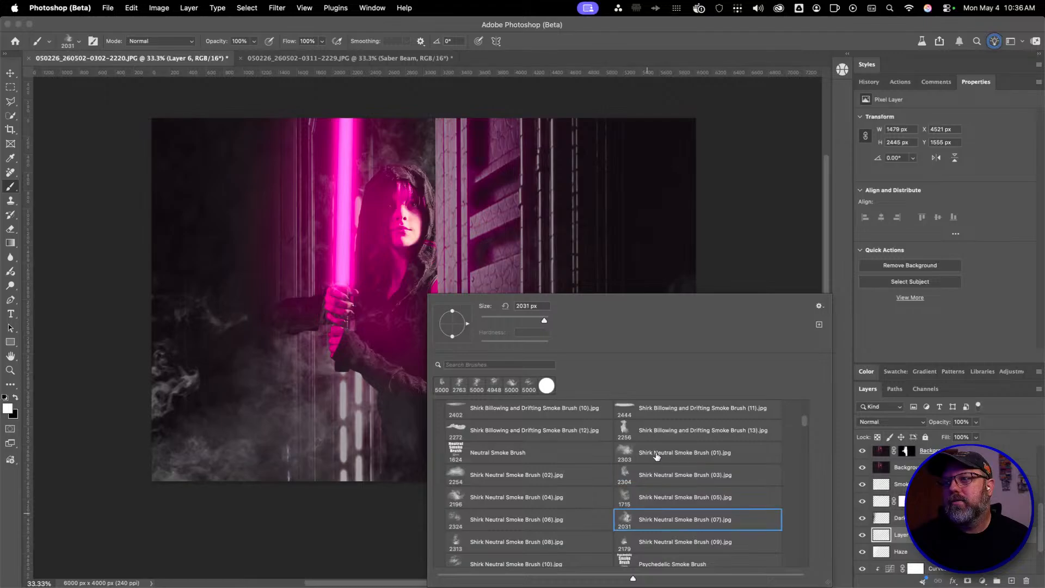
left_click(633, 462)
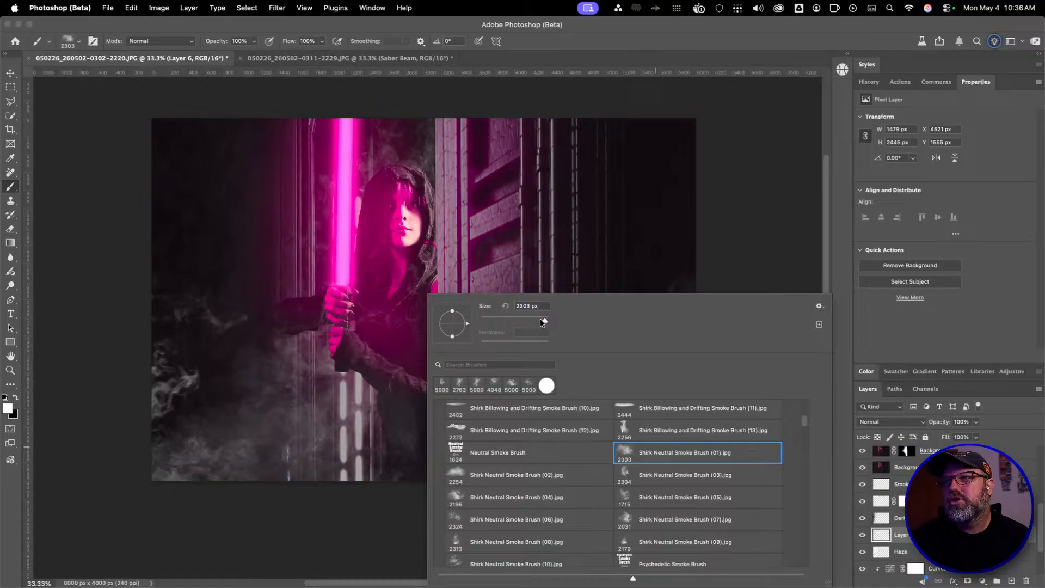
left_click_drag(465, 334, 480, 311)
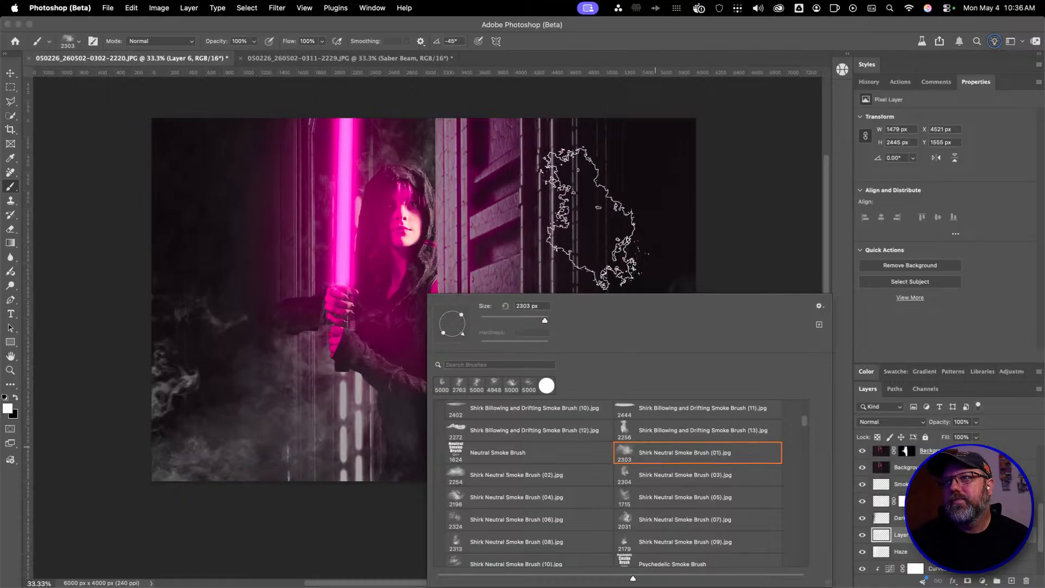
Enlarge the brush to 5000 px and stamp white smoke over the image's upper right side, undoing the first placement
left_click_drag(581, 231, 972, 195)
left_click(695, 241)
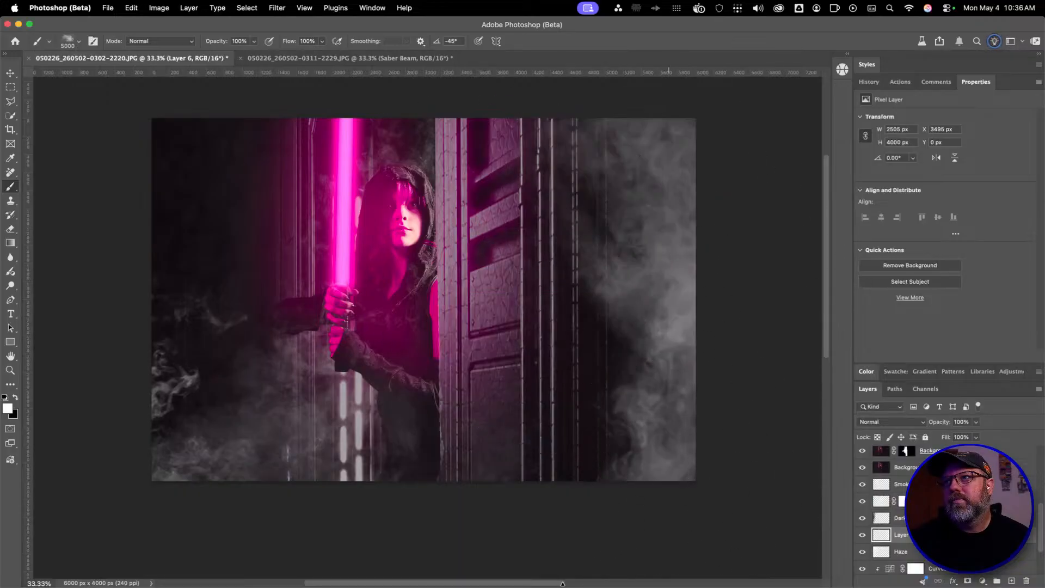
key("super+z")
left_click(713, 245)
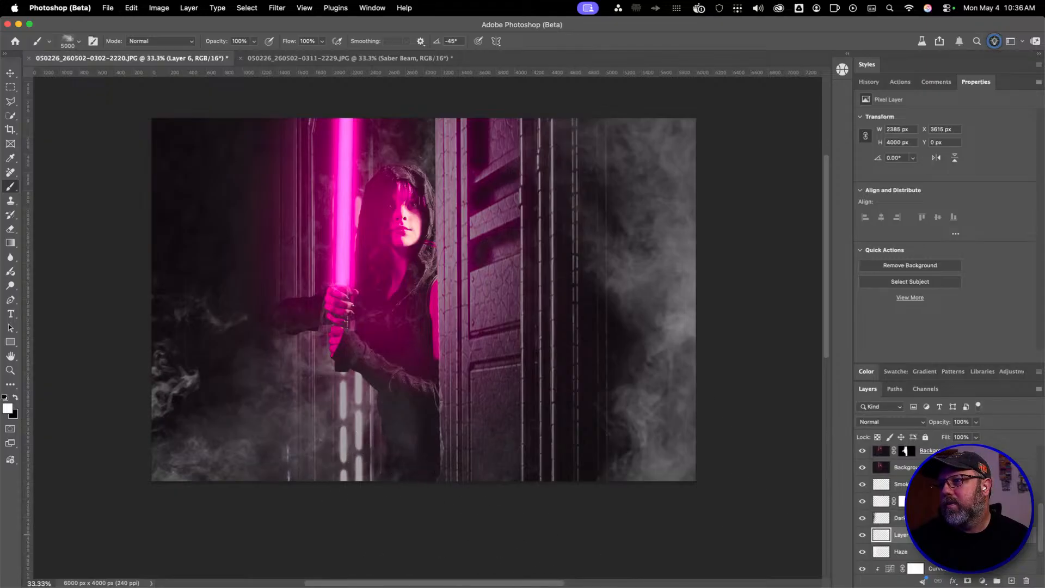
Set the new smoke layer's opacity to 22% and rename it Right Side Smoke
left_click_drag(938, 429, 915, 427)
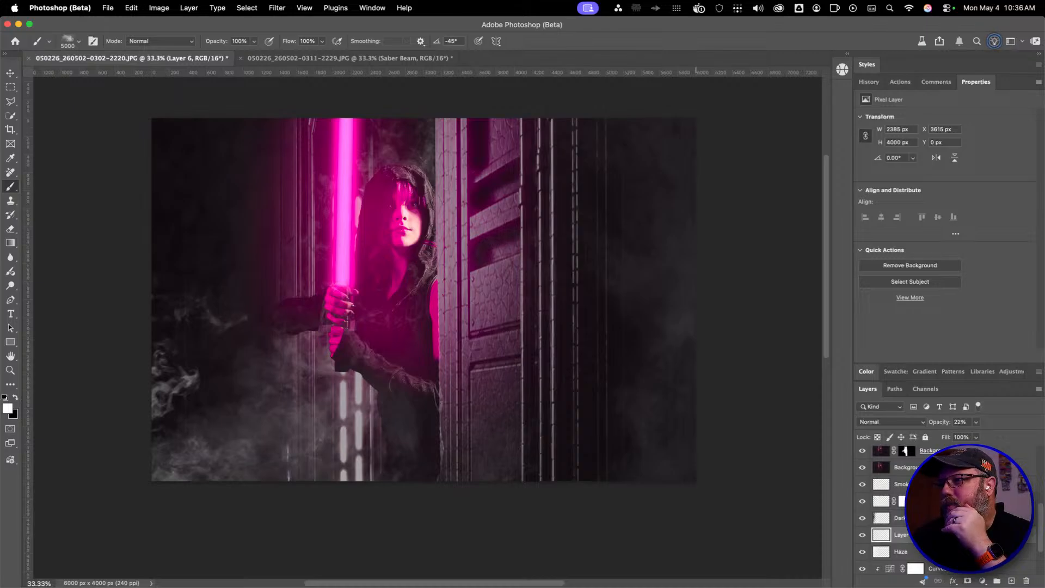
double_click(904, 535)
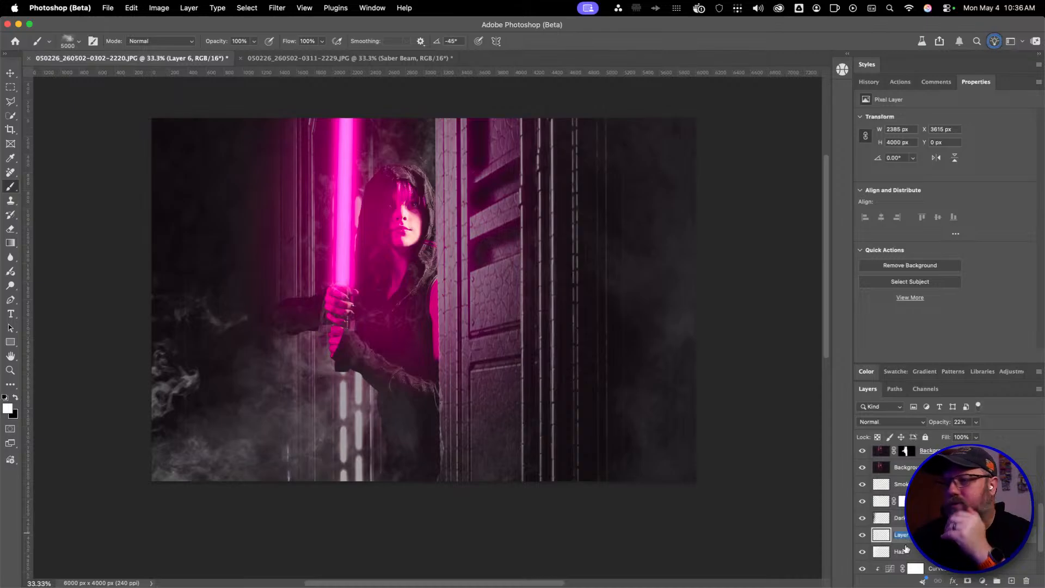
type("Right")
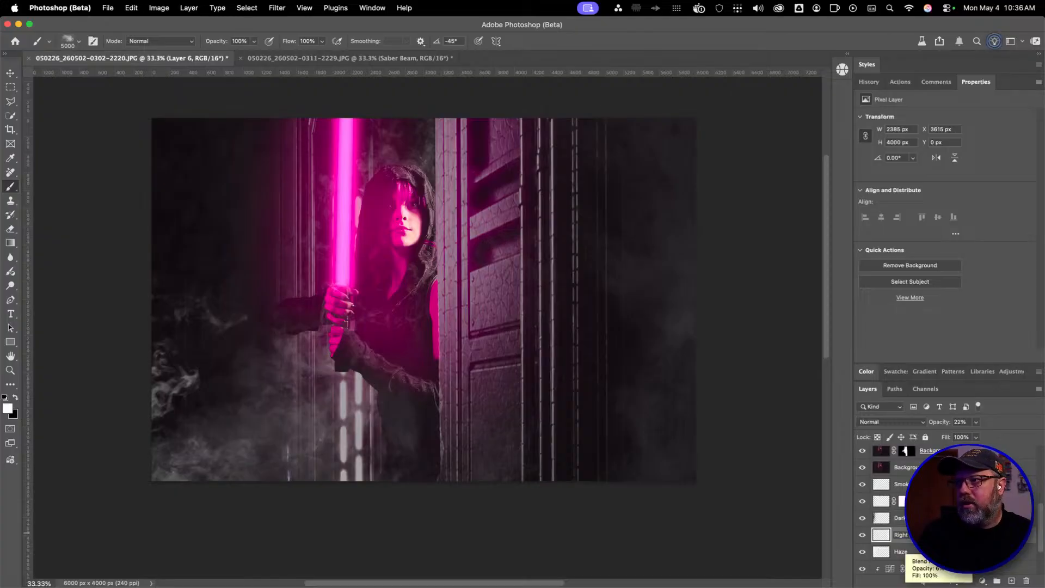
key("Return")
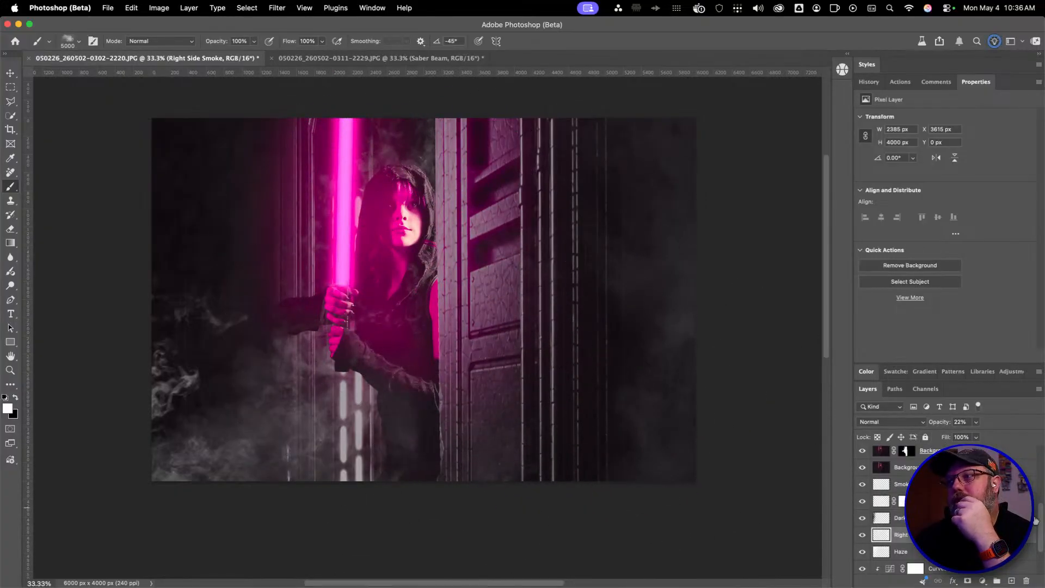
Move the Background copy 2 layer directly below Haze and set its opacity to 33%
scroll(947, 509, "up", 1)
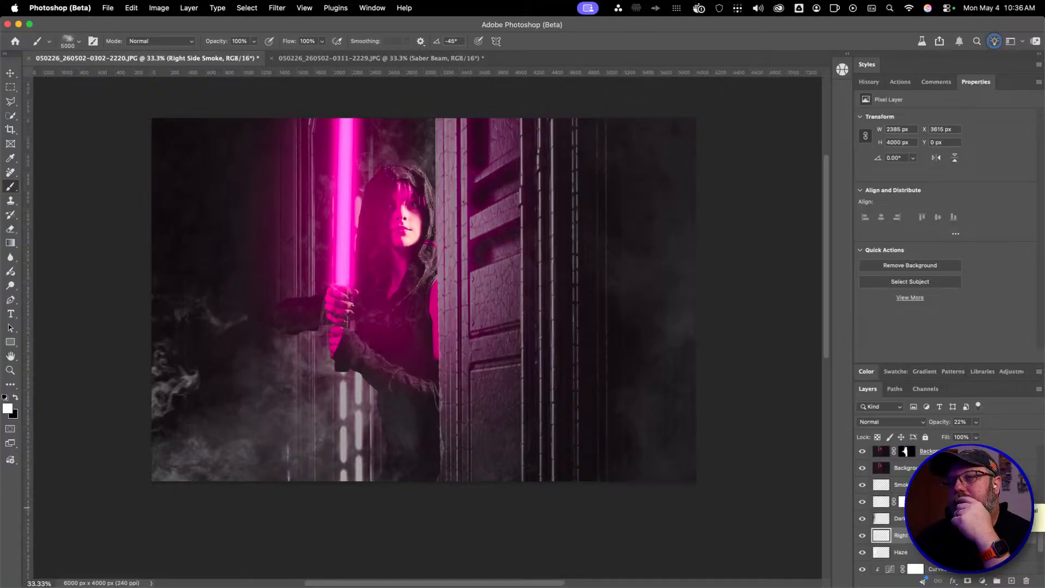
scroll(898, 509, "up", 2)
scroll(898, 509, "up", 1)
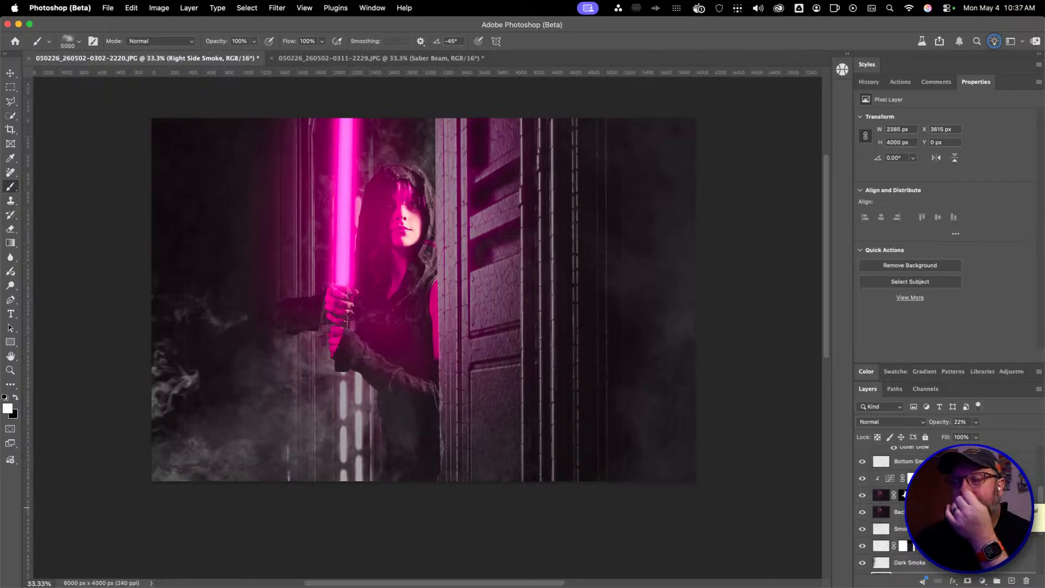
scroll(898, 508, "down", 6)
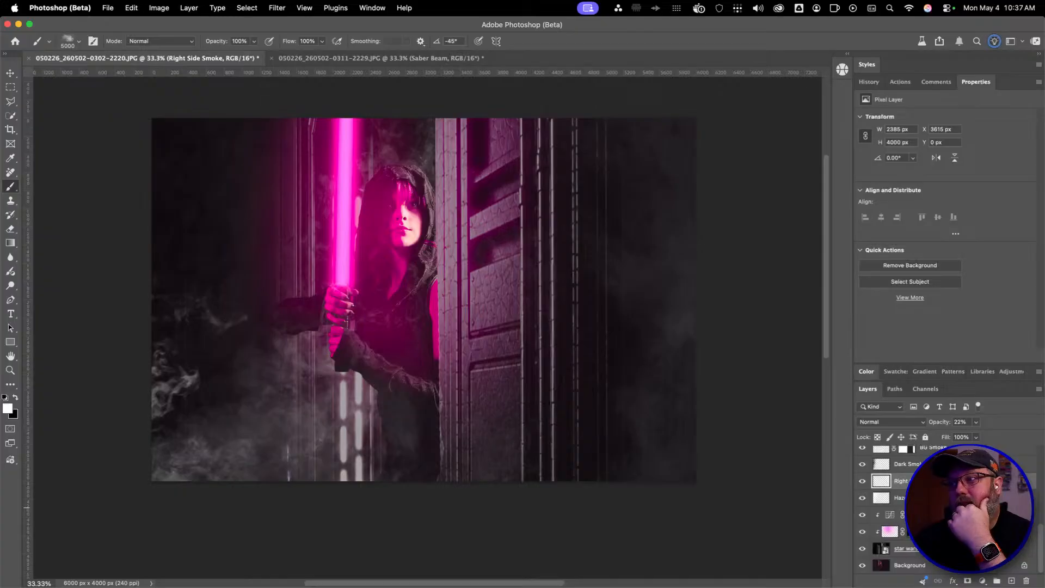
left_click(985, 566)
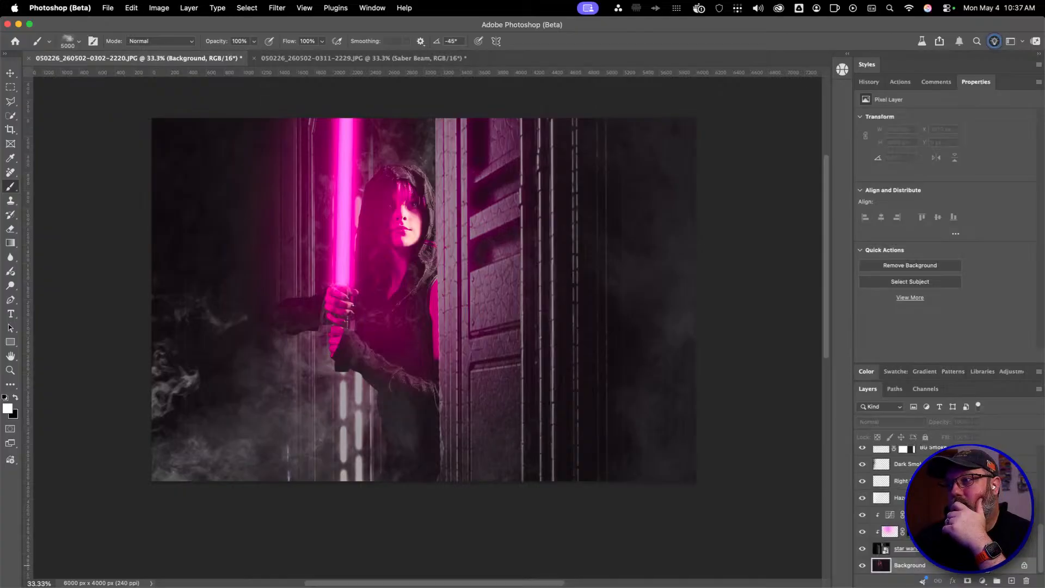
scroll(947, 506, "up", 3)
left_click(969, 475)
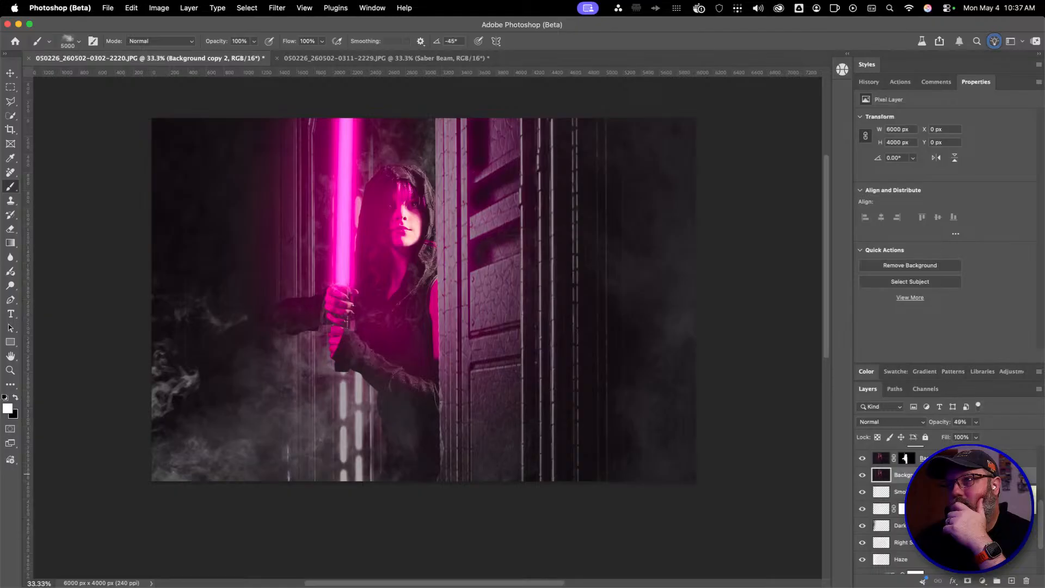
left_click_drag(966, 477, 961, 500)
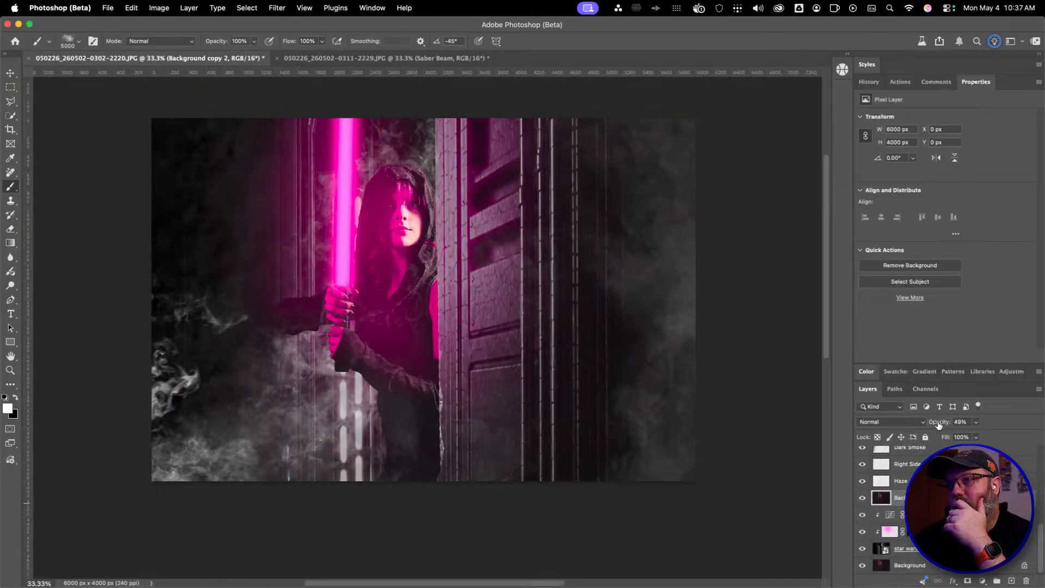
left_click_drag(938, 425, 930, 426)
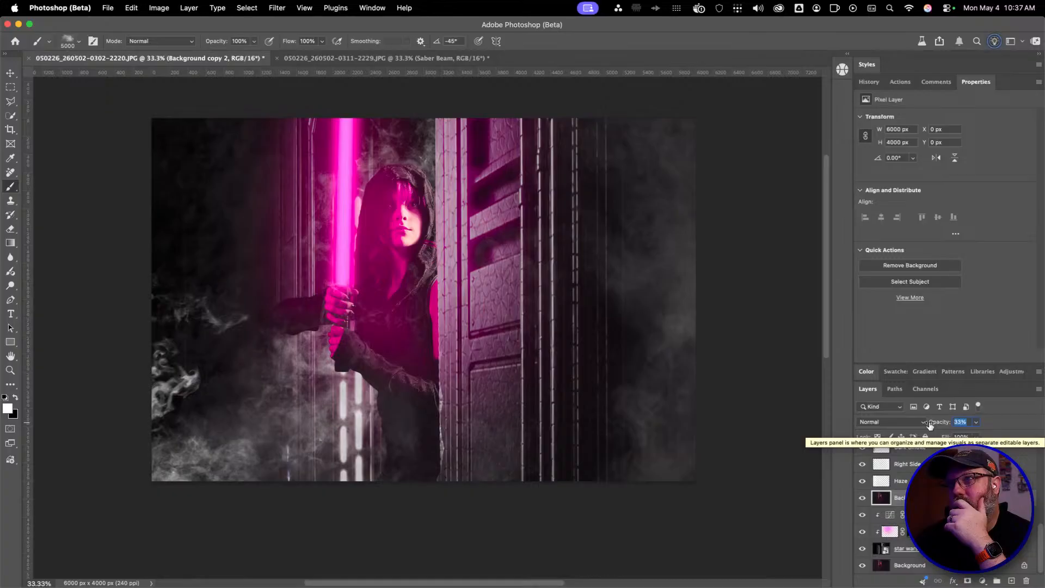
key("Return")
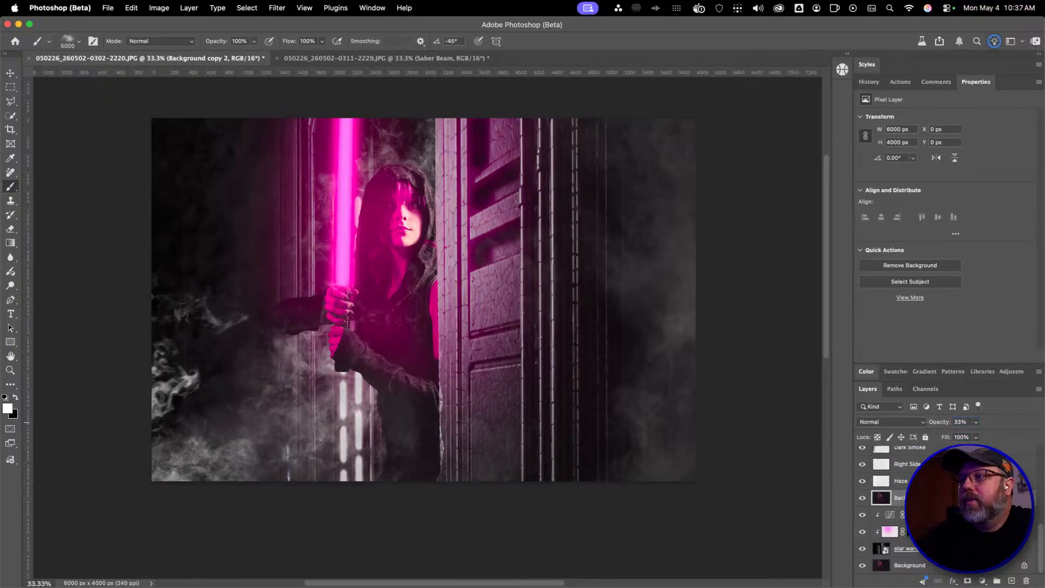
Check the Smoke layer's effect by hiding and showing it, and set its opacity to 28%
scroll(893, 507, "up", 2)
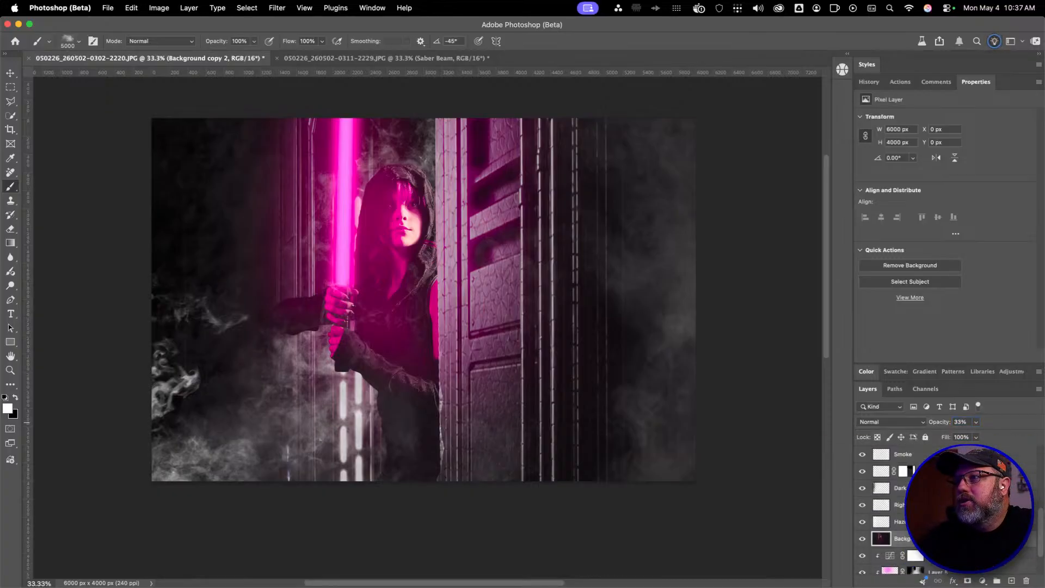
left_click(898, 454)
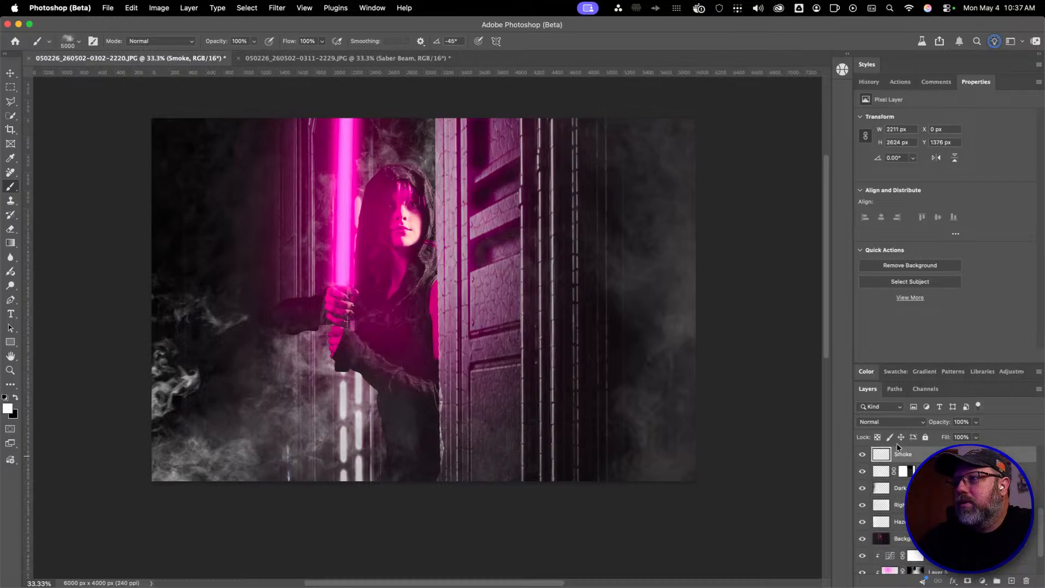
left_click(863, 455)
left_click(863, 455)
left_click_drag(940, 425, 900, 429)
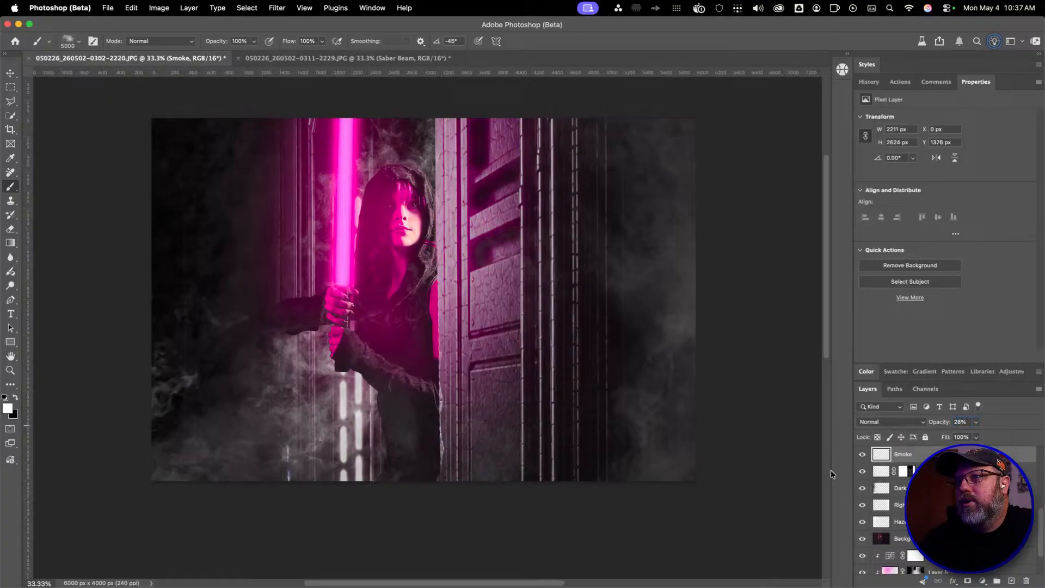
Select the Bottom Smoke layer and choose the Shirk Neutral Smoke Brush (02) for painting
scroll(882, 490, "up", 2)
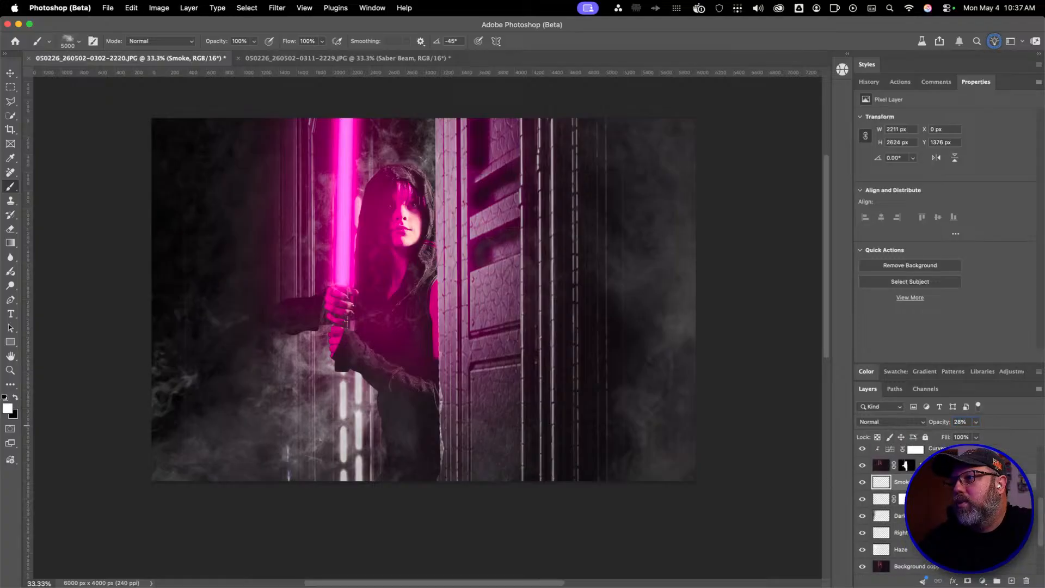
scroll(882, 506, "up", 3)
left_click(881, 480)
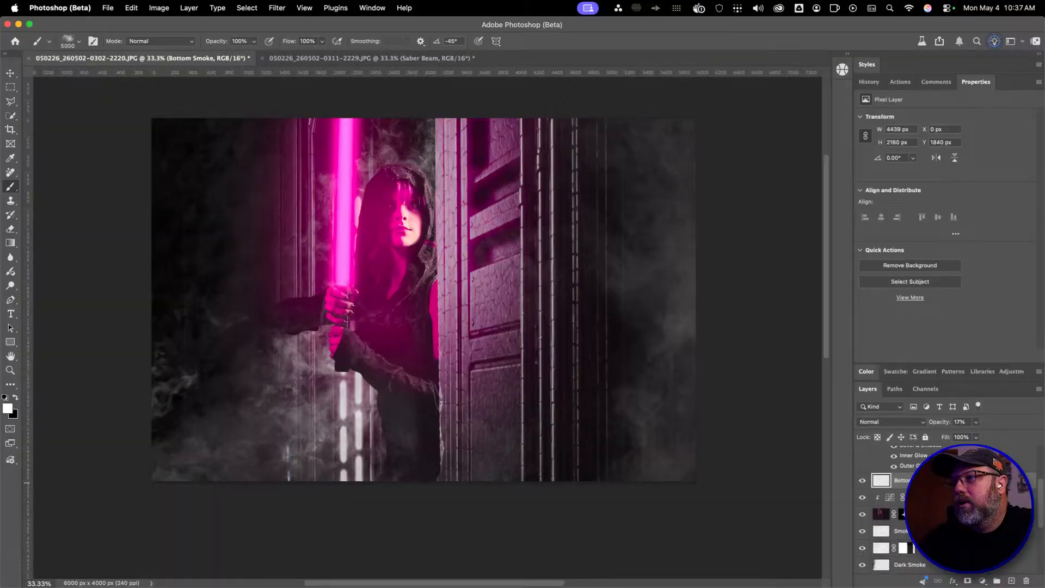
right_click(431, 321)
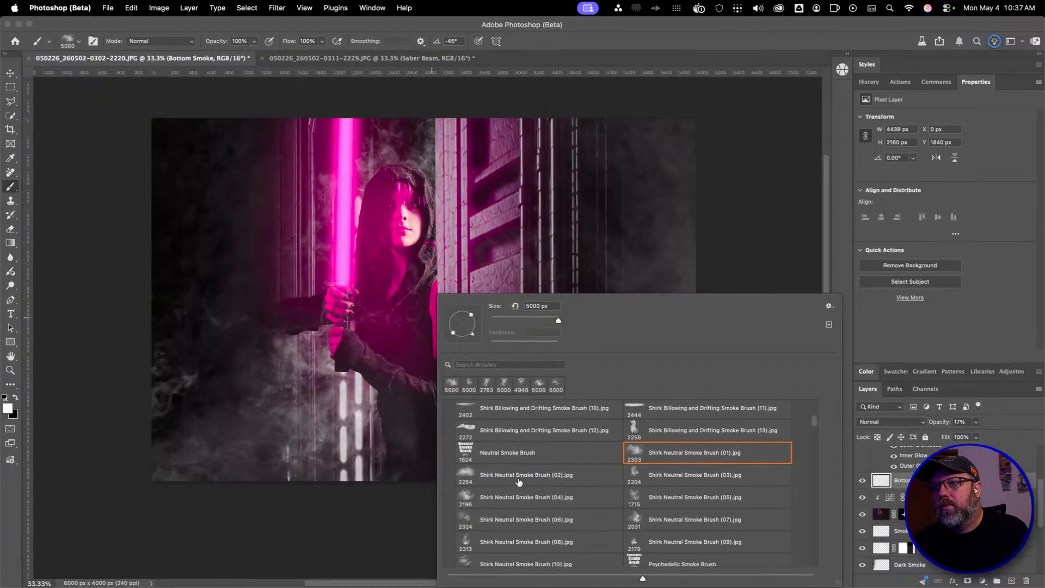
left_click(475, 484)
left_click_drag(327, 454, 1036, 423)
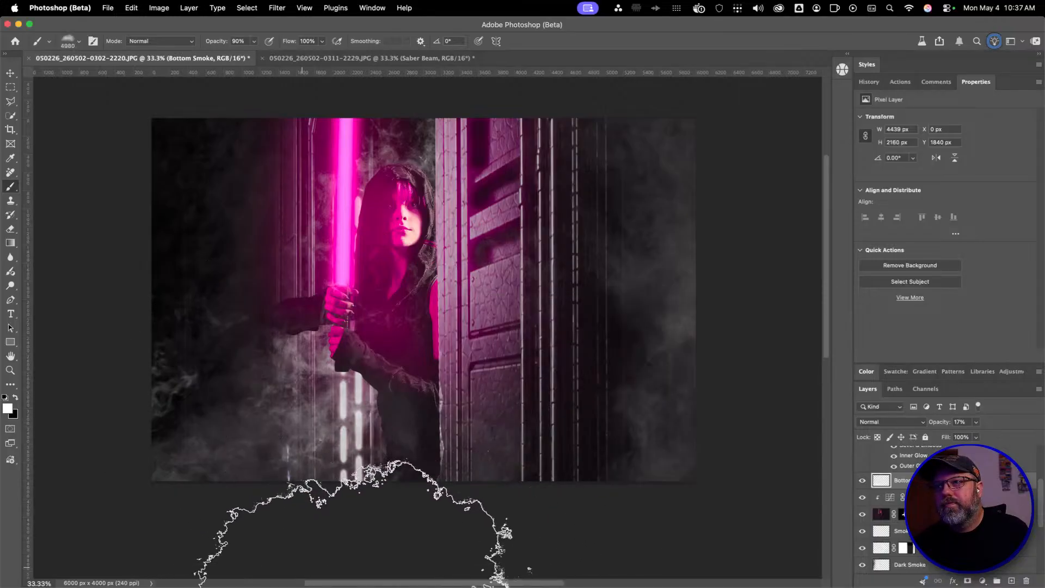
Stamp white smoke along the image's lower edge, undo the extra stamp, and add a fainter one at 30% brush opacity towards the right
left_click(440, 497)
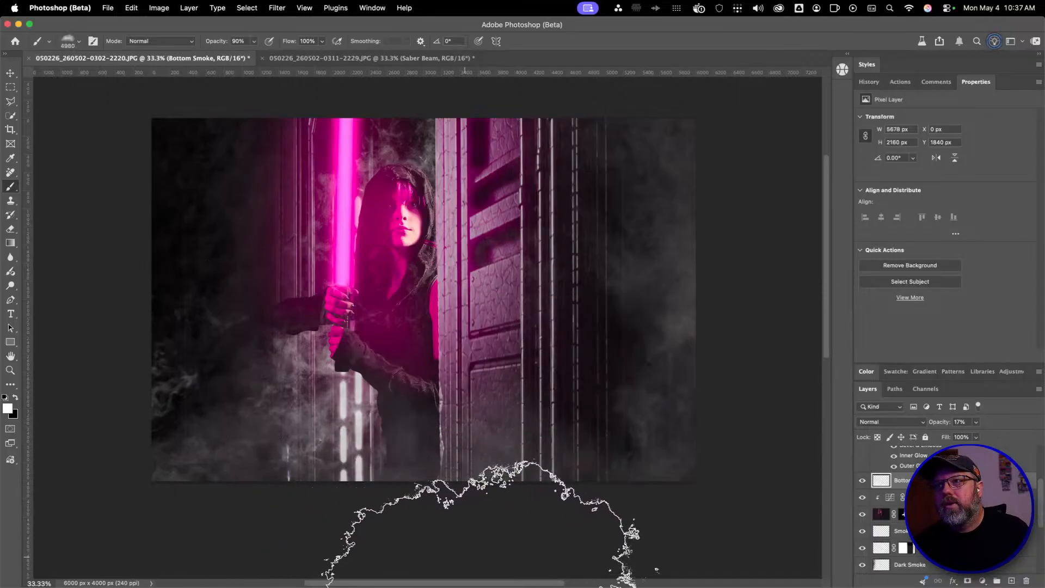
left_click(561, 492)
key("super+z")
key("3")
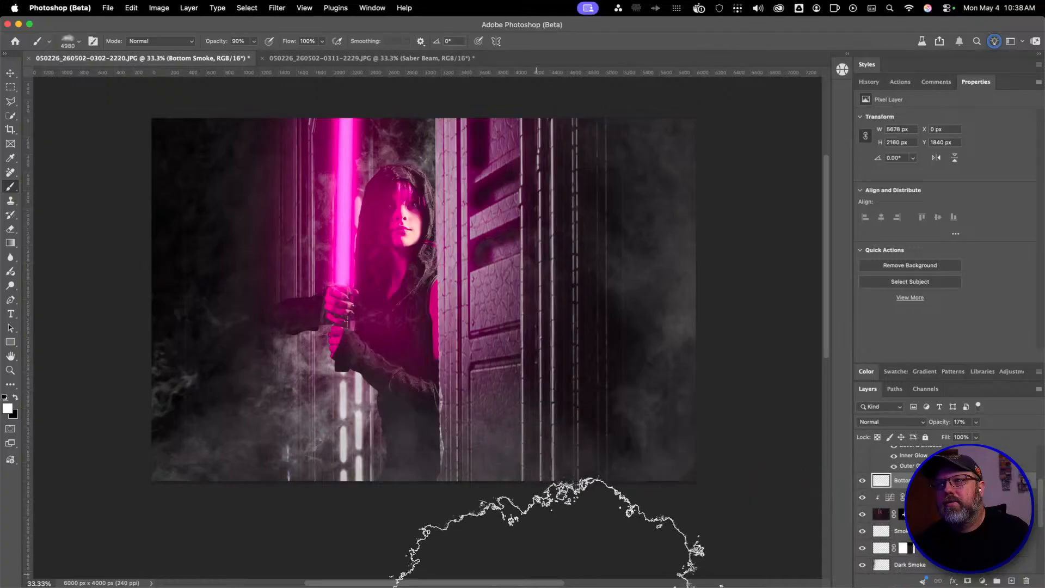
left_click(590, 406)
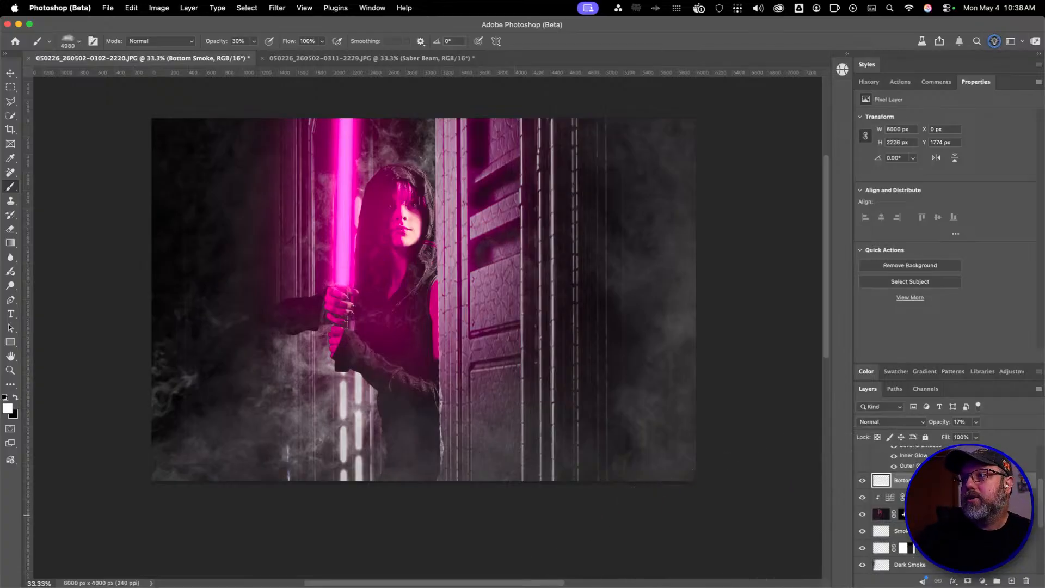
Create a new layer directly above Right Side Smoke and draw a black-to-transparent linear gradient fading inward from the image's right edge
scroll(898, 506, "up", 4)
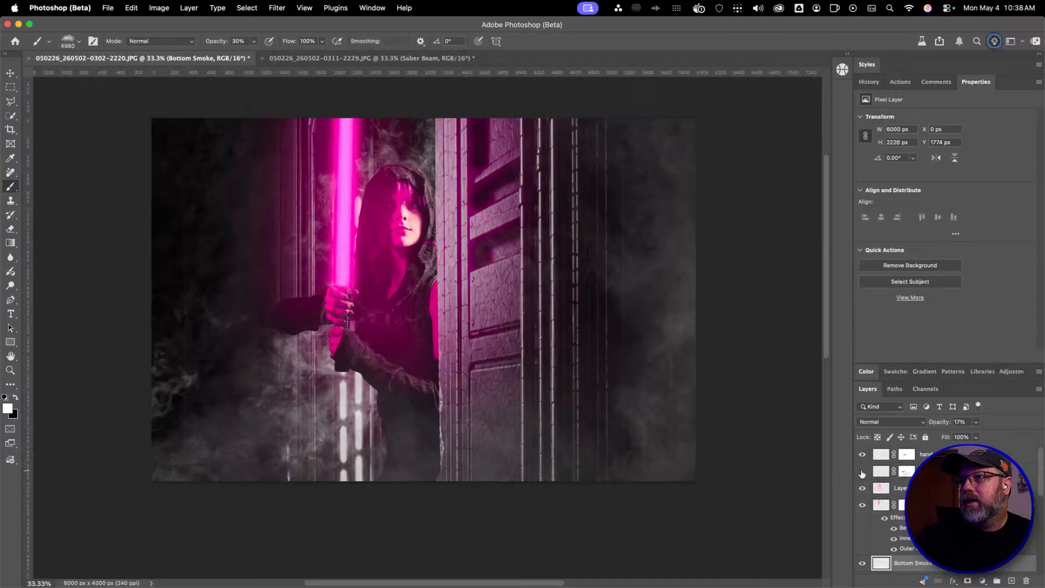
scroll(861, 473, "down", 5)
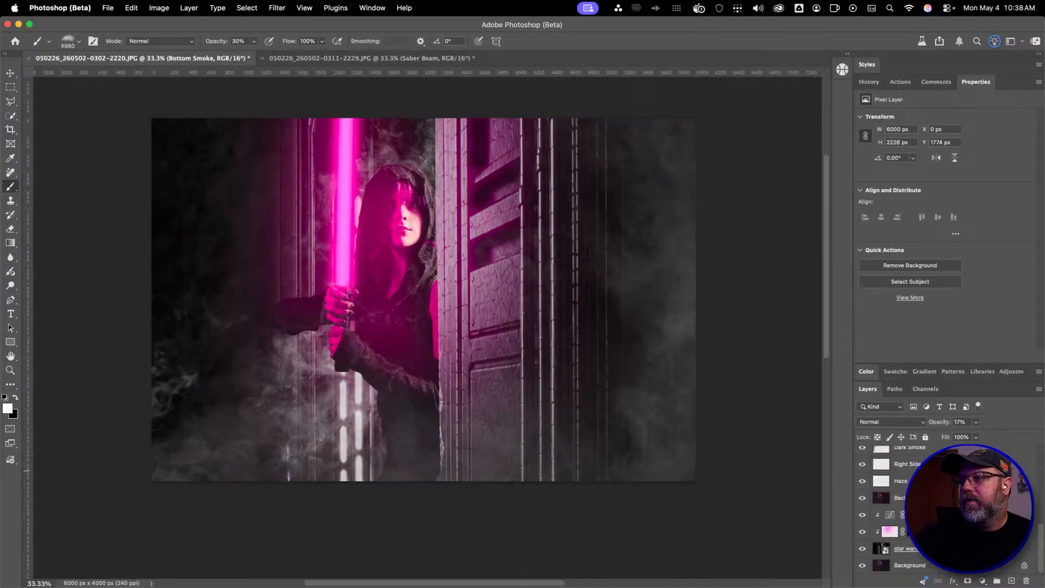
left_click(920, 466)
scroll(919, 467, "up", 2)
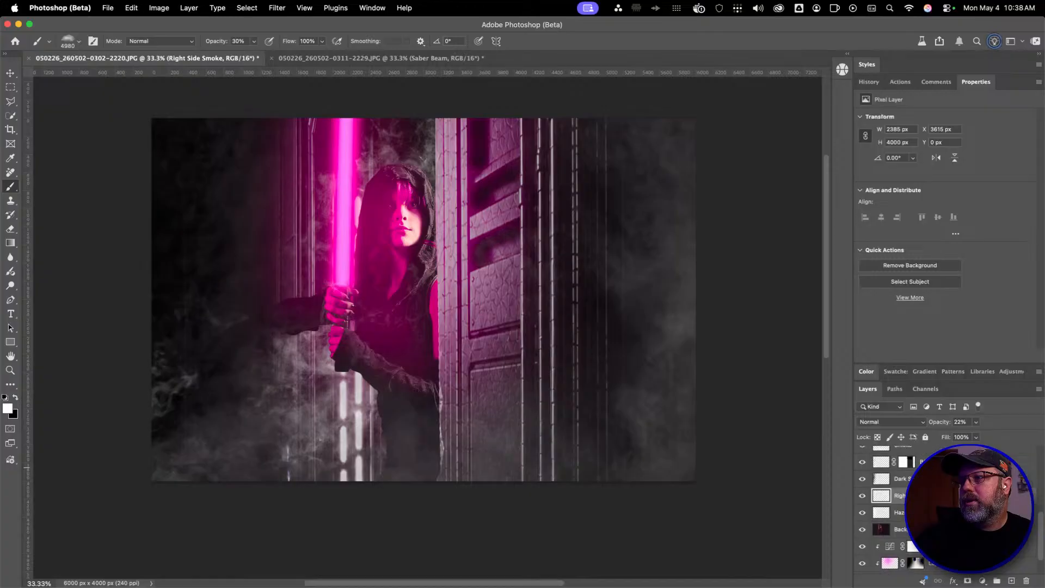
left_click(1012, 580)
key("g")
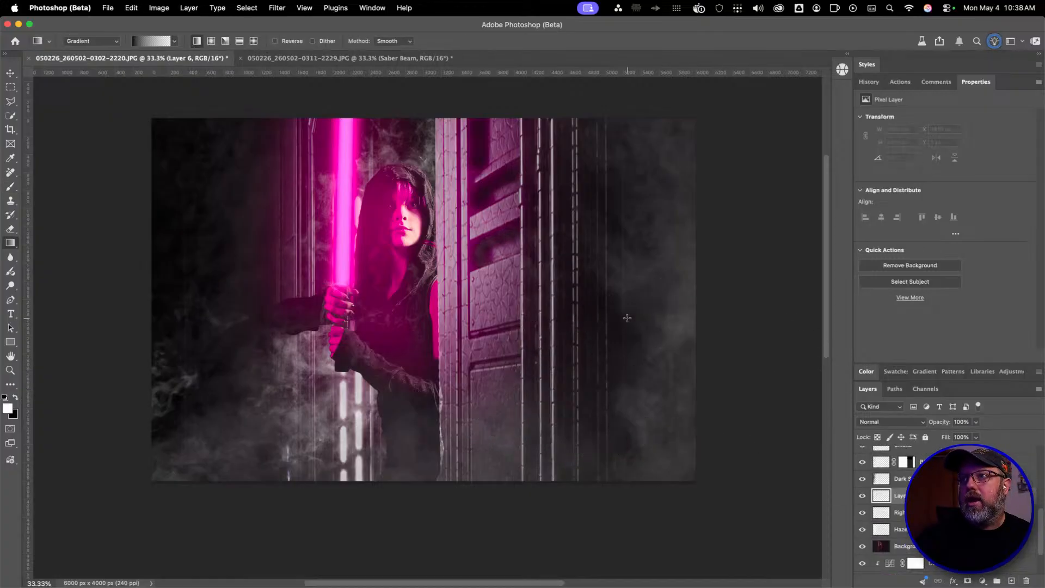
left_click_drag(654, 316, 504, 321)
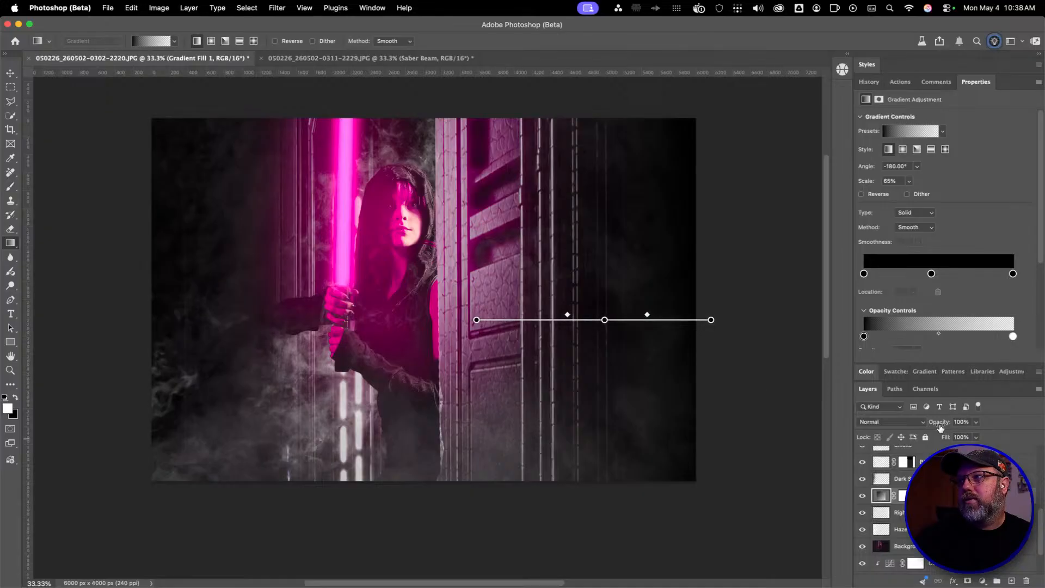
Set the right-side gradient's opacity to 72% and shift the gradient slightly towards the figure
left_click_drag(940, 427, 918, 429)
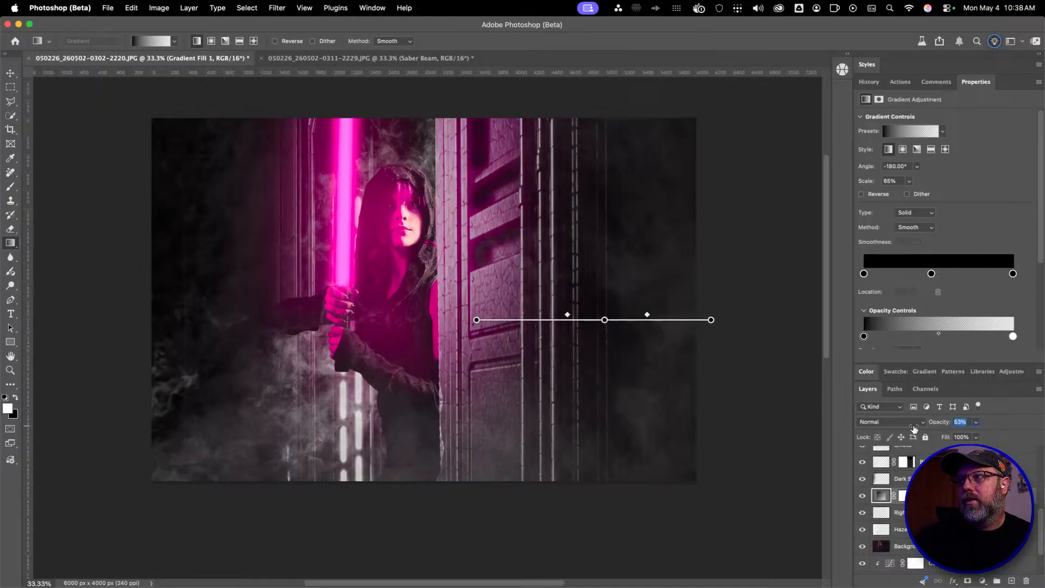
left_click_drag(921, 428, 922, 428)
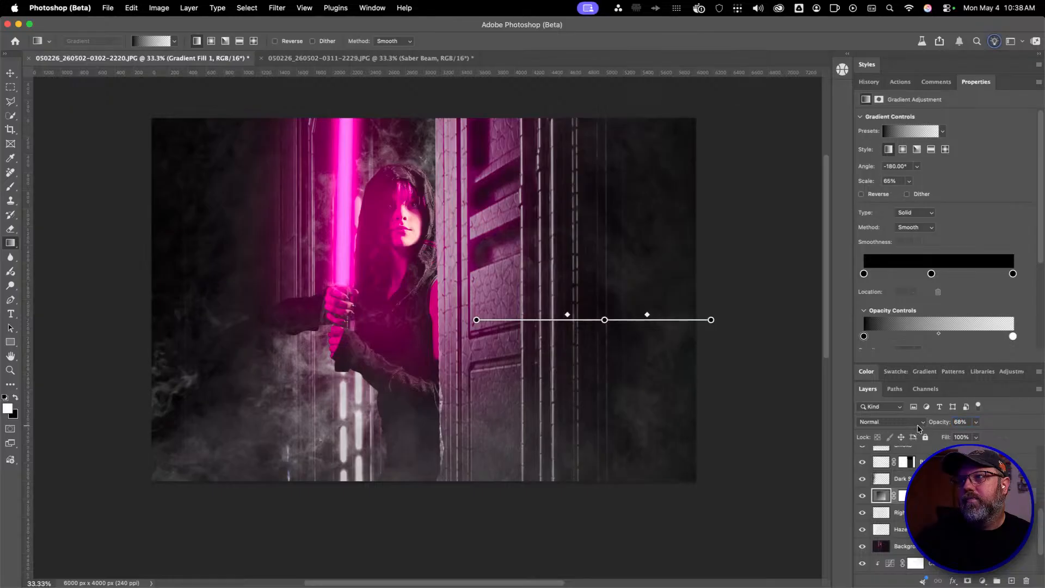
left_click_drag(524, 320, 491, 321)
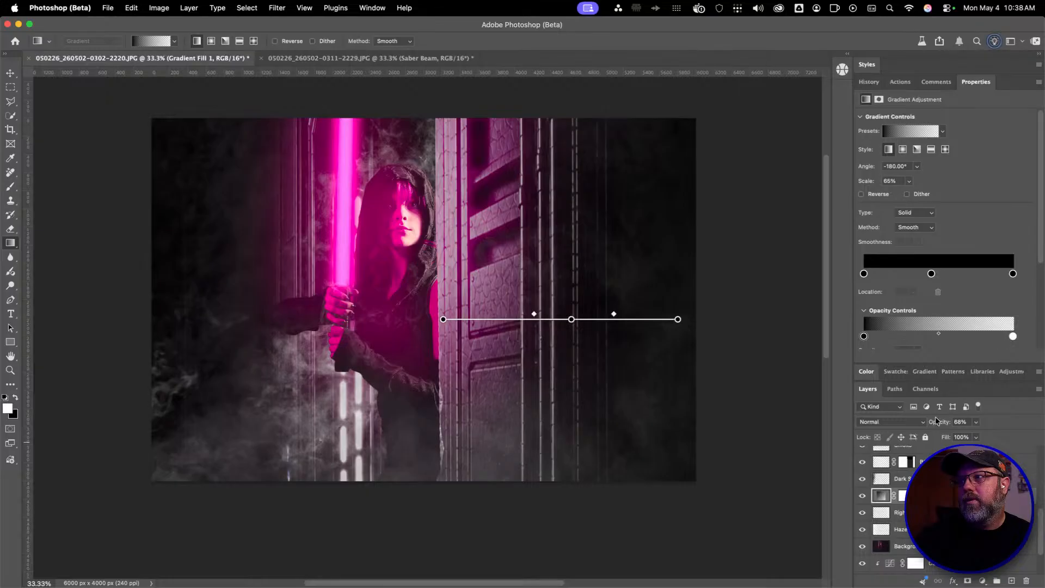
left_click_drag(943, 427, 943, 427)
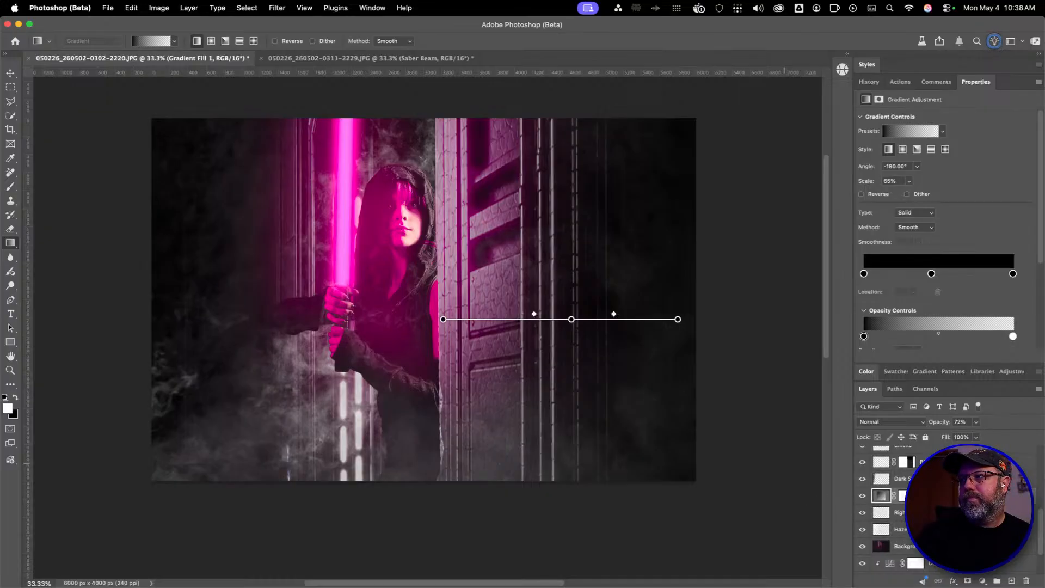
Add another gradient layer above the first one, darkening the image diagonally from its lower left corner, and shift it down towards that corner
left_click(882, 479)
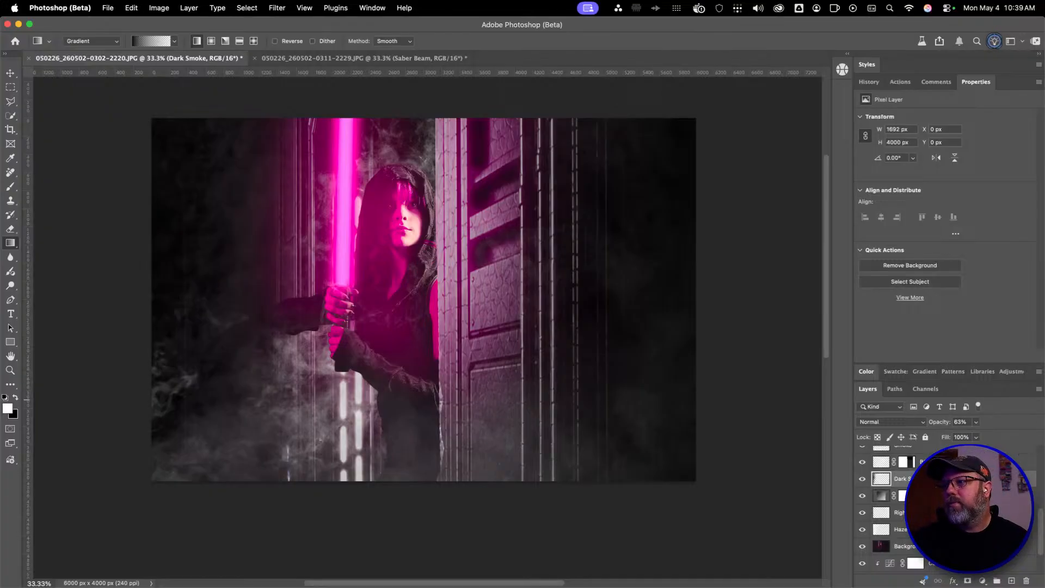
left_click(881, 495)
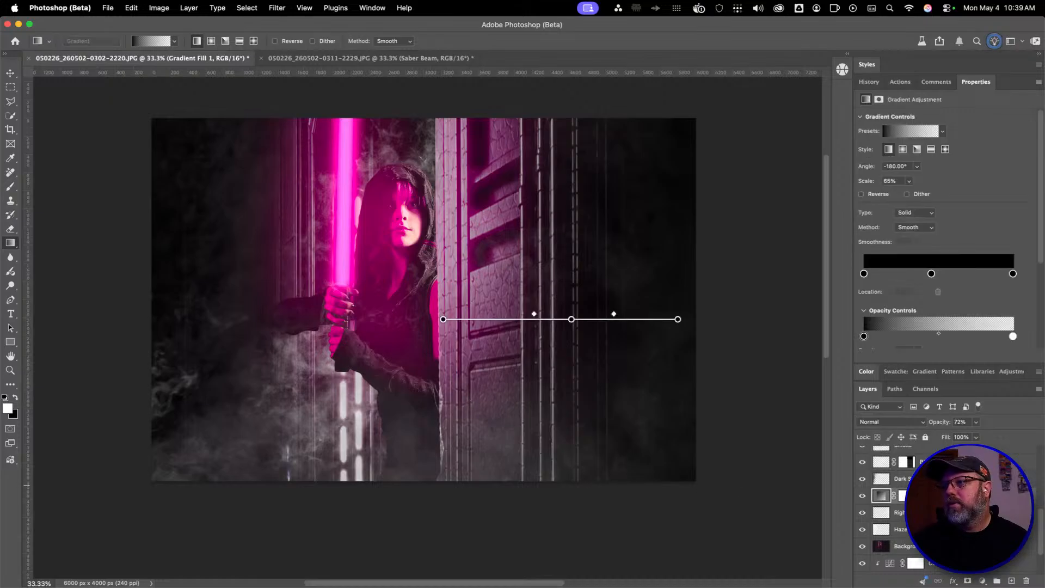
left_click(1012, 581)
left_click_drag(191, 435, 362, 176)
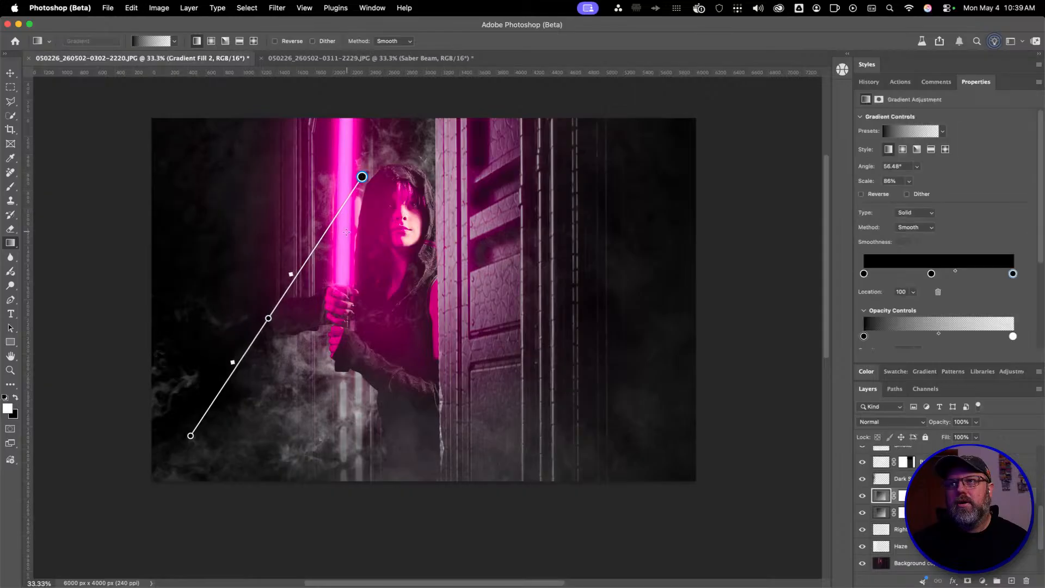
left_click_drag(334, 227, 258, 381)
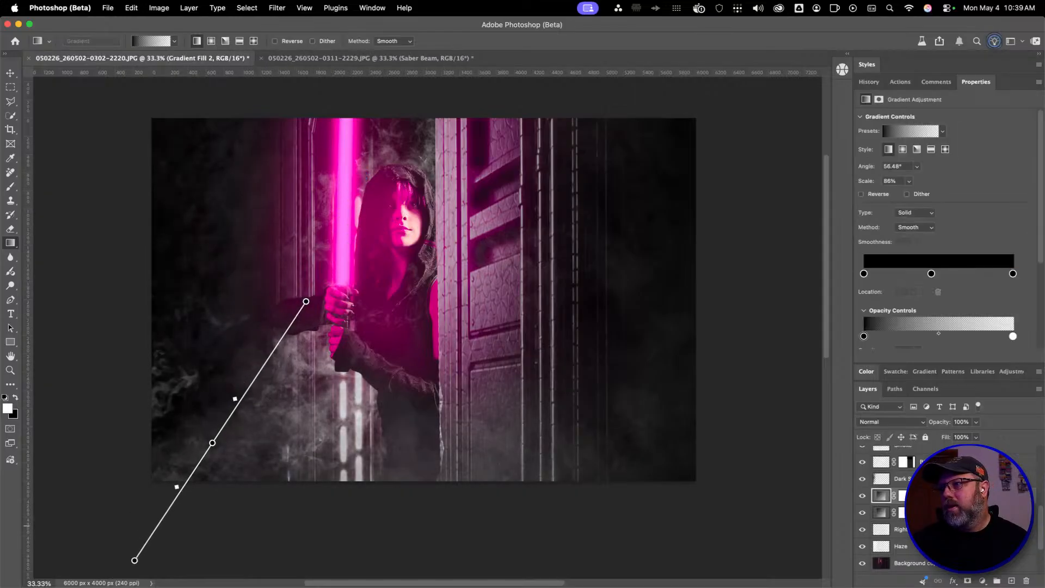
Move the new gradient layer directly above the Smoke layer and clip it to Smoke
scroll(892, 511, "up", 3)
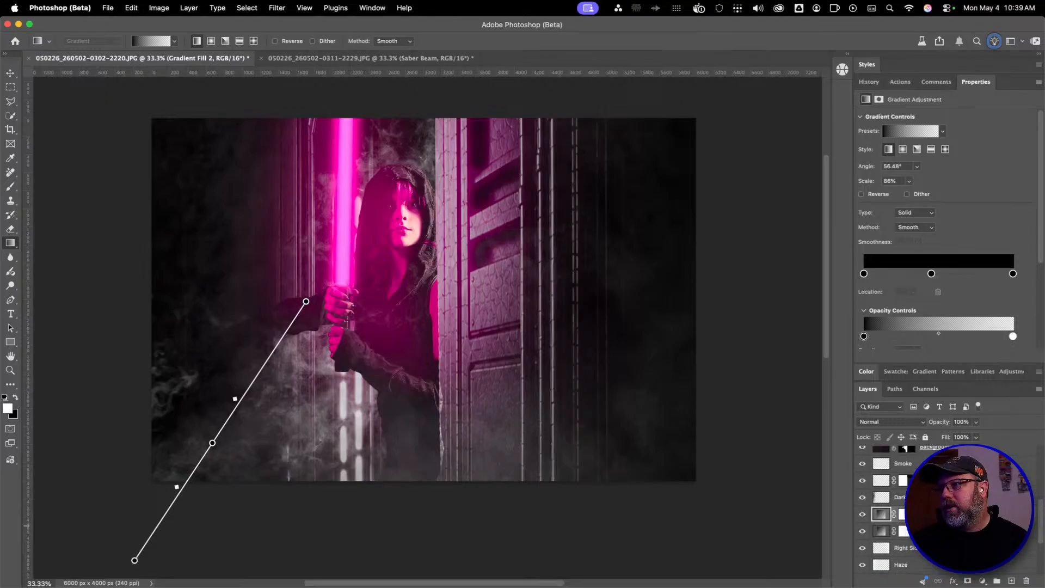
left_click_drag(936, 527, 936, 474)
key("super+alt+g")
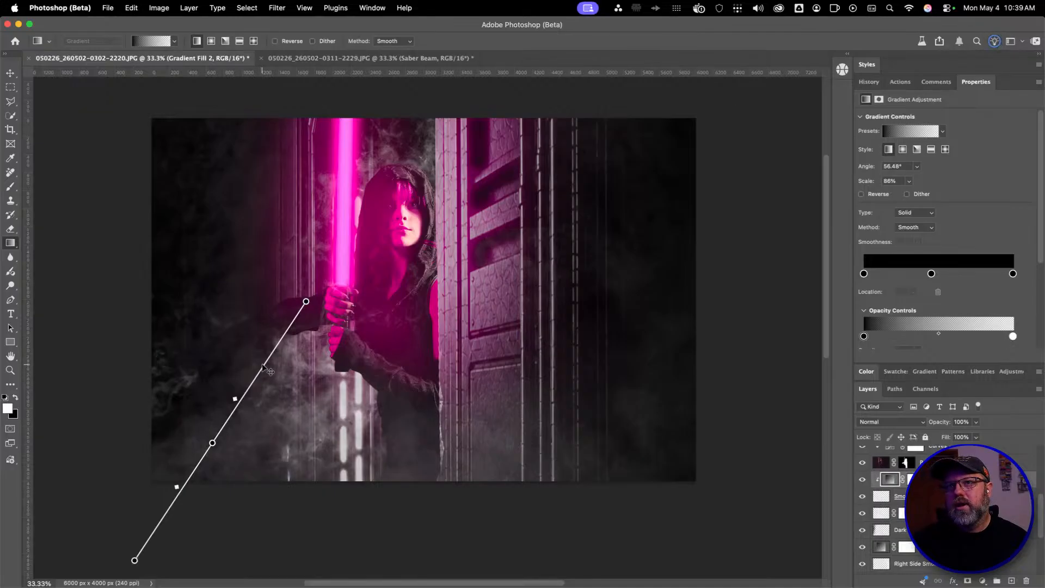
Reposition and shorten the clipped gradient over the lower-left smoke to a 27.14° angle and 29% scale, undoing the stray colour stop, and deselect it
left_click_drag(258, 372, 359, 240)
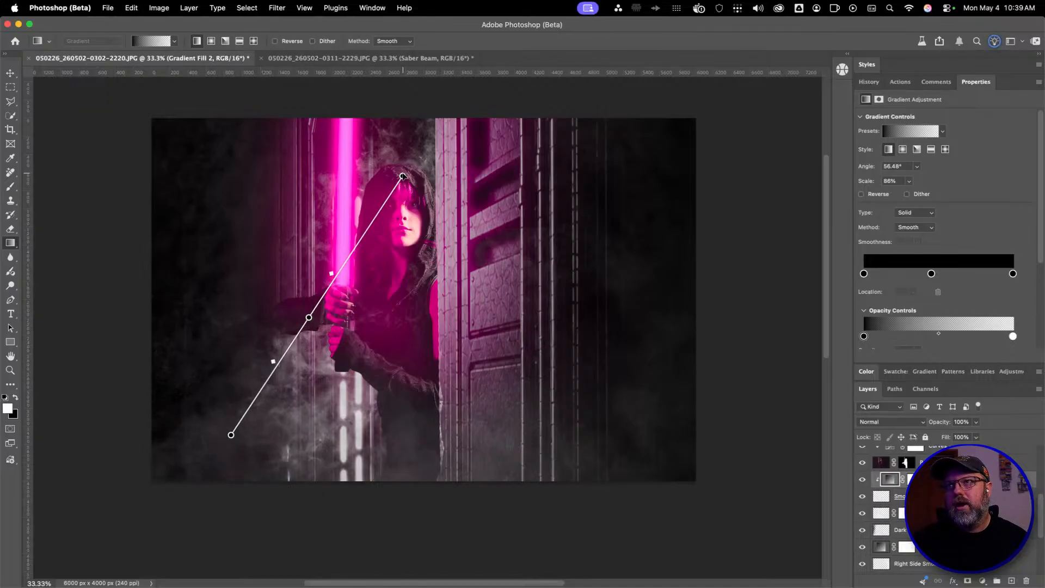
left_click_drag(402, 176, 292, 381)
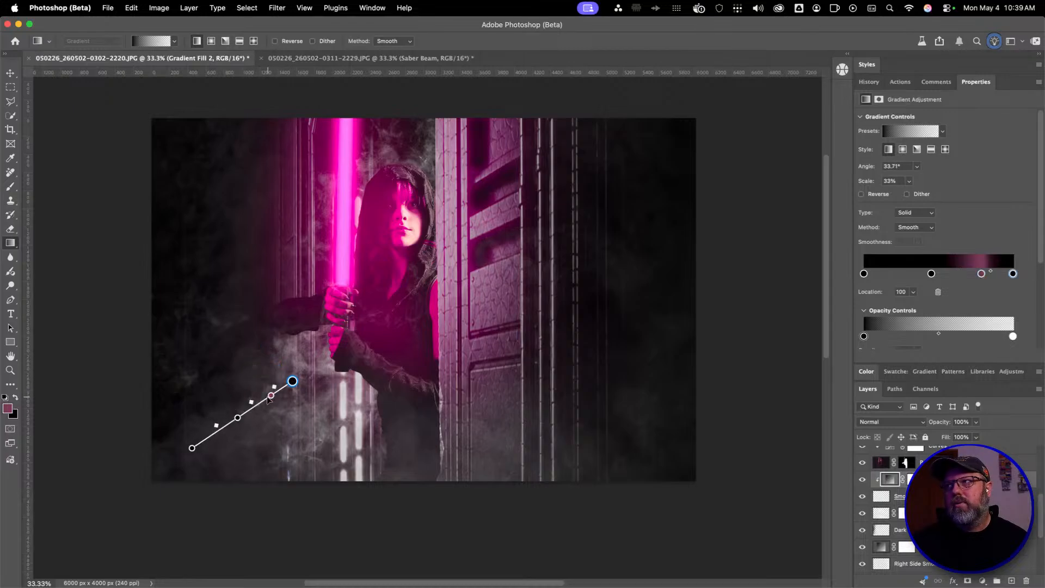
left_click(981, 274)
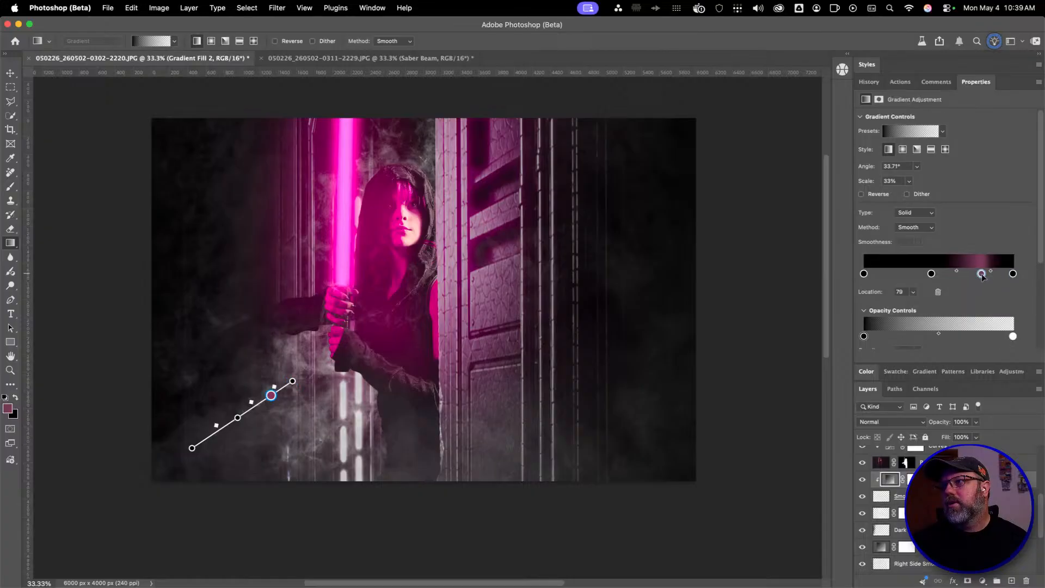
key("super+z")
key("super+z")
key("super+z")
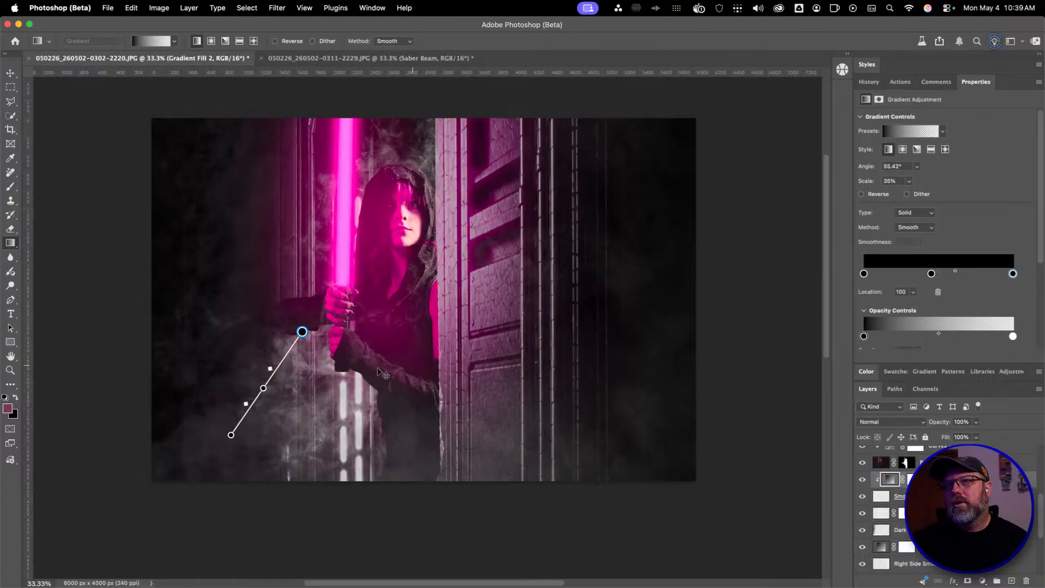
left_click_drag(302, 331, 237, 411)
left_click_drag(246, 409, 250, 409)
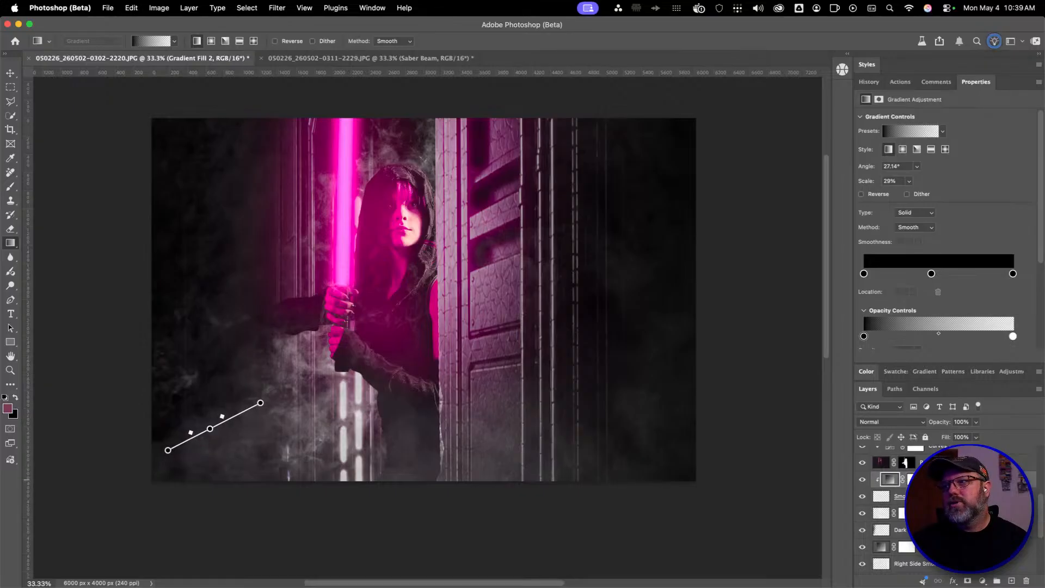
key("v")
left_click(764, 496)
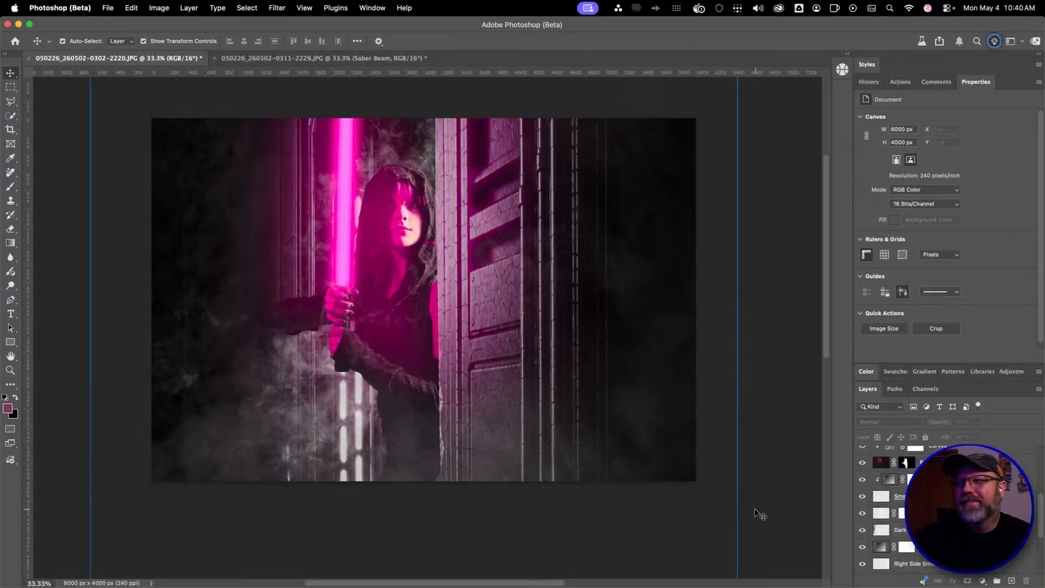
Review the layer stack and compare the image with the masked figure layer hidden and shown
scroll(925, 490, "up", 3)
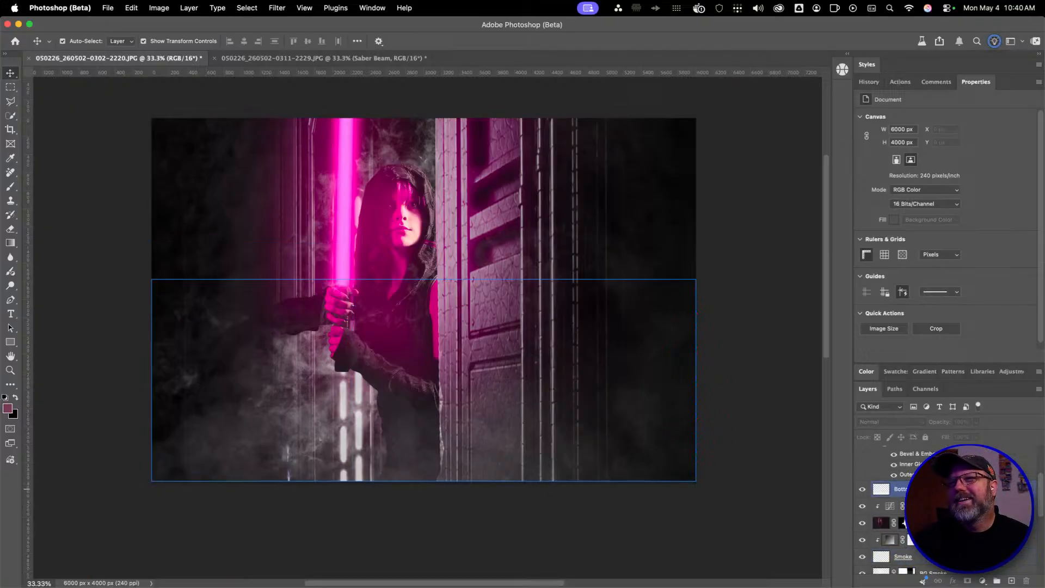
scroll(947, 489, "up", 3)
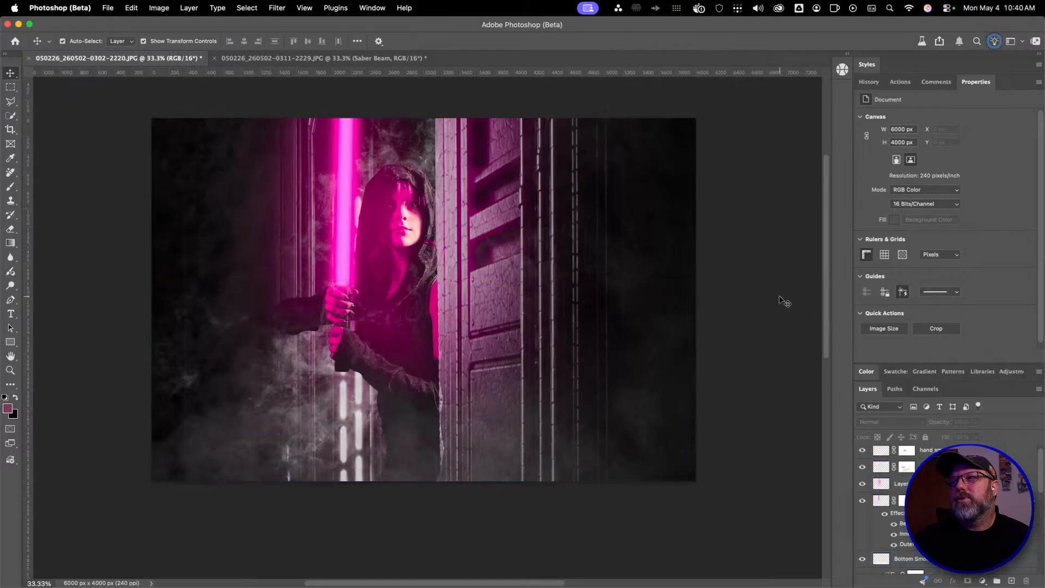
key("super")
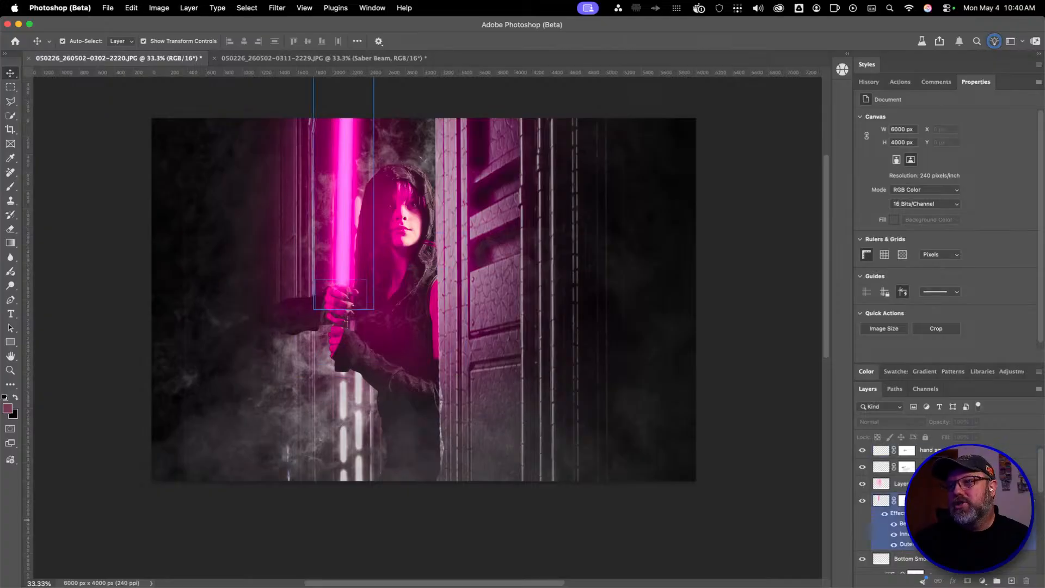
scroll(958, 520, "down", 3)
scroll(958, 520, "down", 3)
scroll(958, 520, "up", 2)
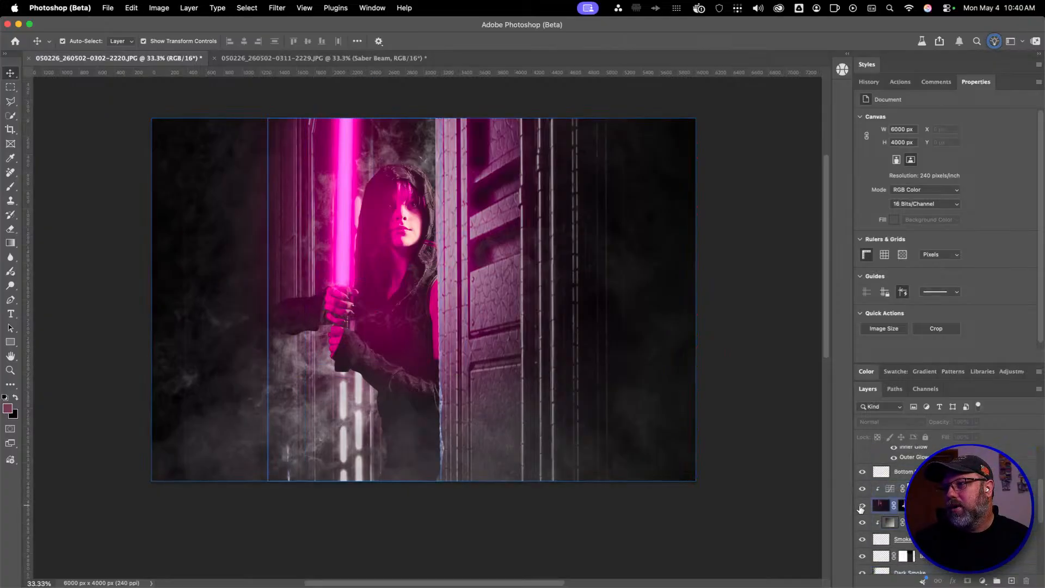
left_click(864, 505)
left_click(864, 505)
Raise the black point of the Curves 1 copy adjustment to output 10 and deselect the layer
left_click(890, 488)
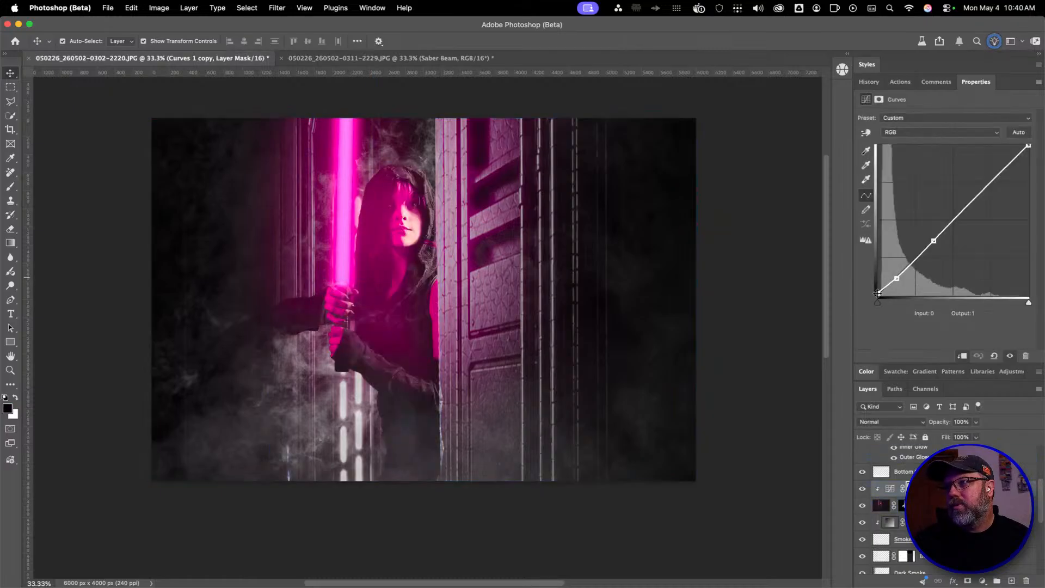
left_click_drag(877, 294, 865, 291)
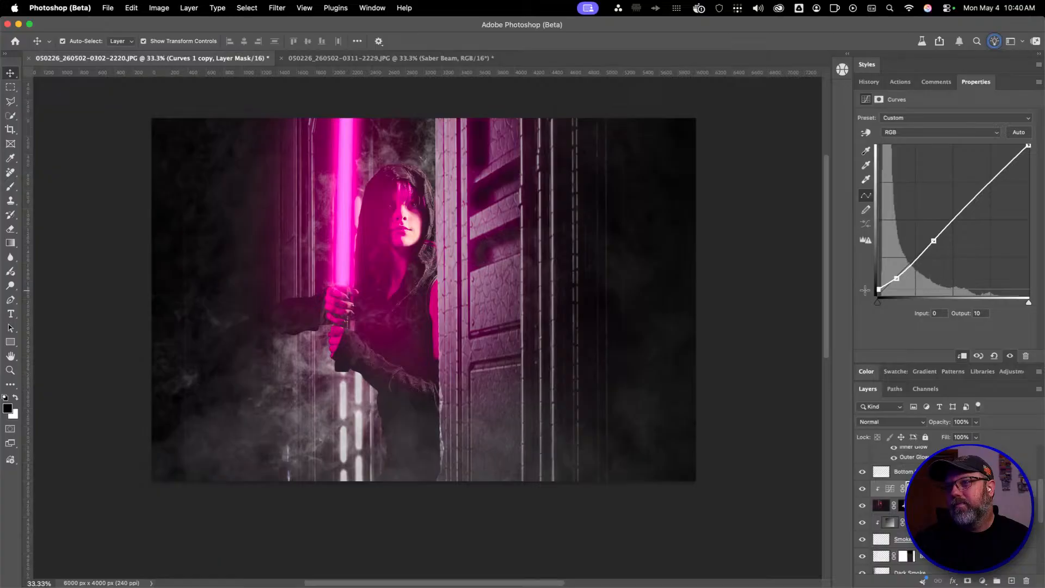
left_click(784, 357)
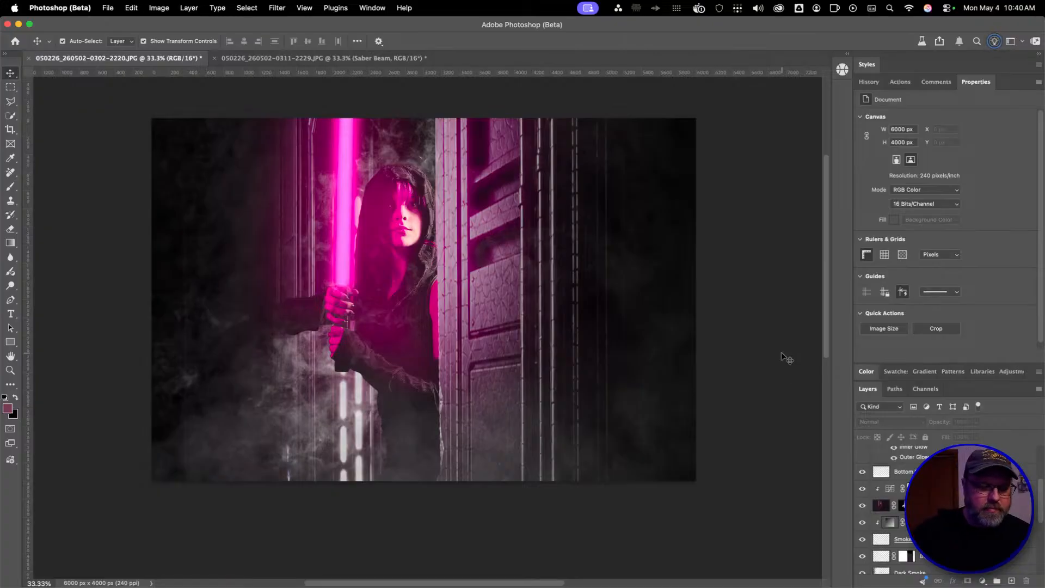
key("super+s")
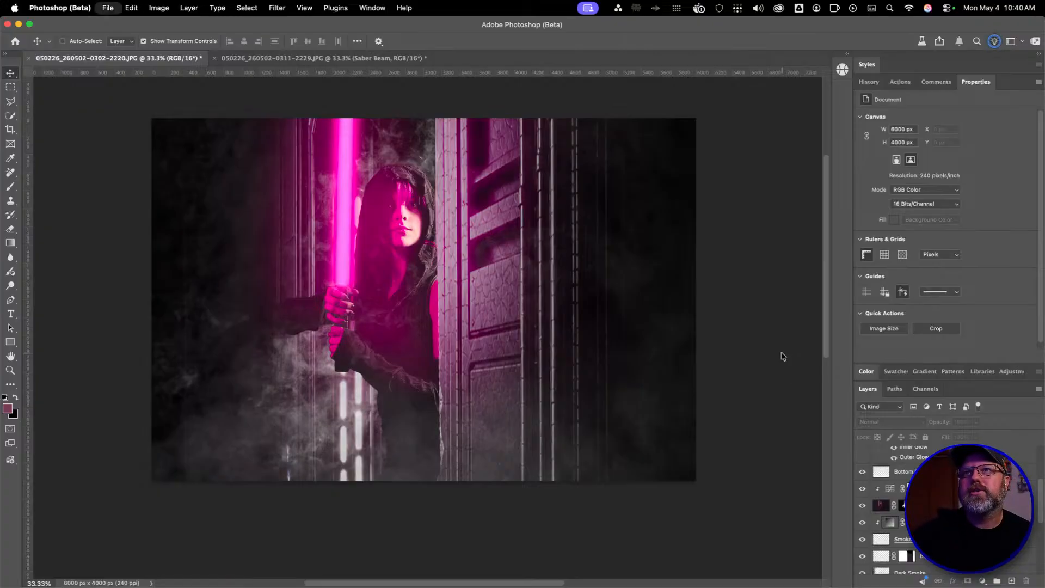
left_click(552, 226)
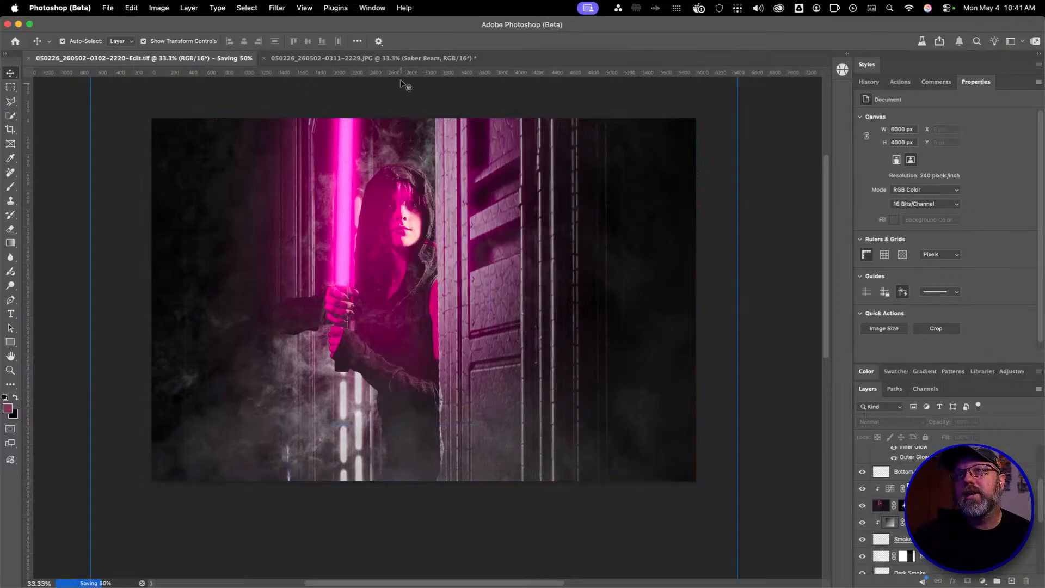
left_click(401, 57)
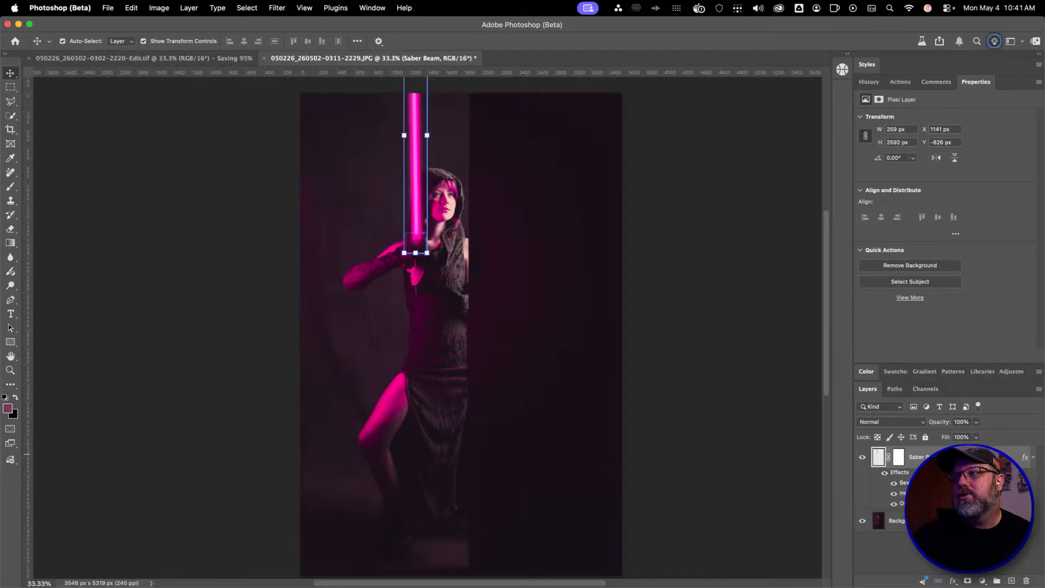
Compare the portrait image with the Saber Beam layer hidden and shown, leaving no layer selected
left_click(893, 521)
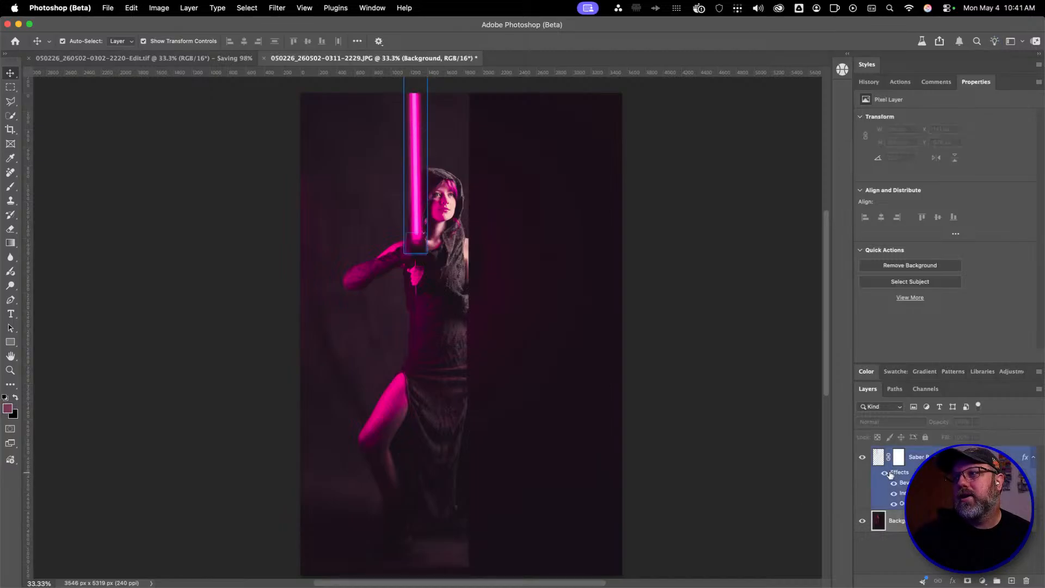
left_click(862, 458)
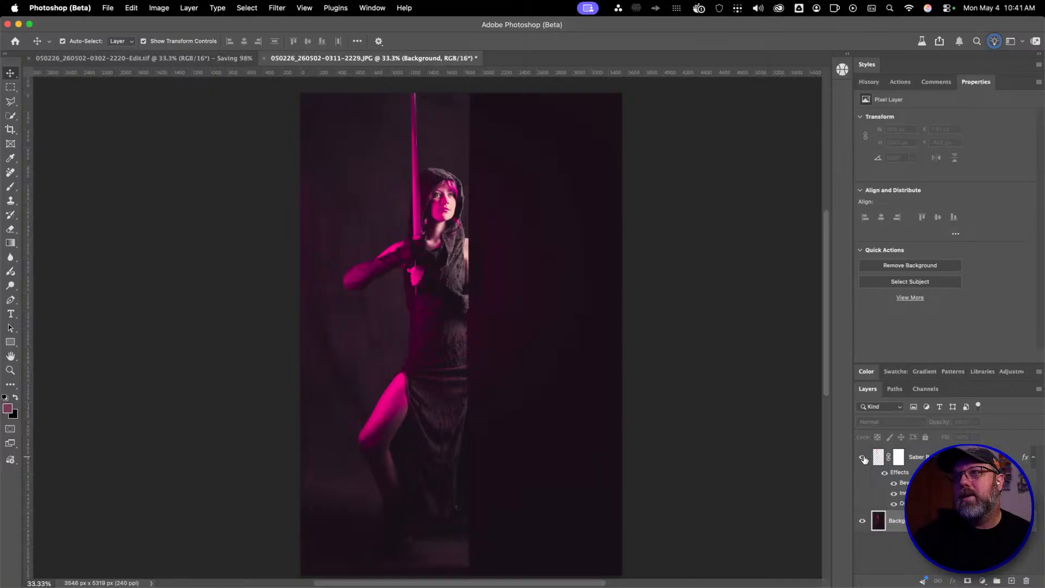
left_click(862, 458)
left_click(913, 560)
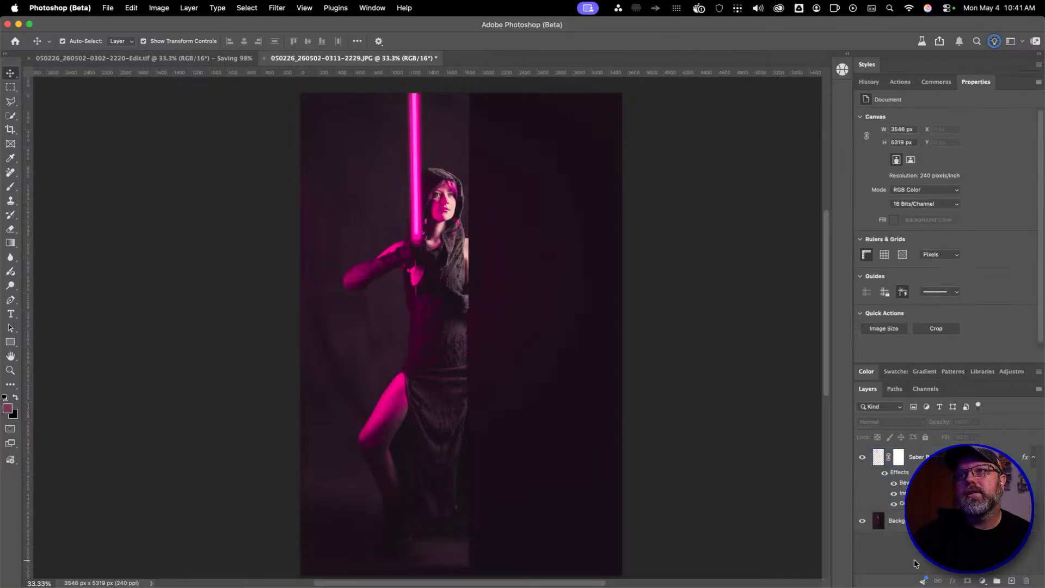
Switch to the ChatGPT browser window, look back through the generated door images and return to the conversation
key("super")
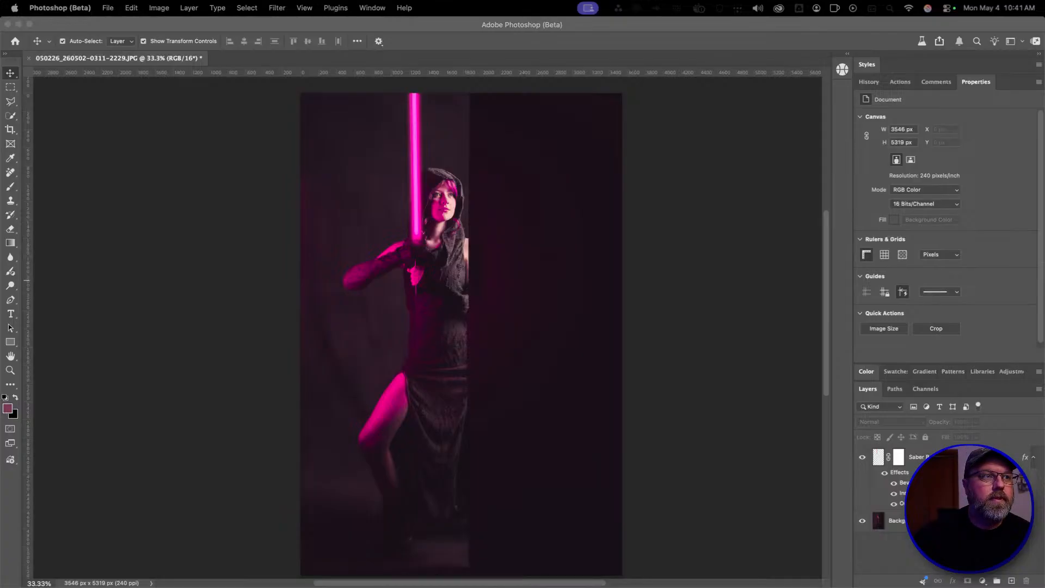
key("ctrl+Up")
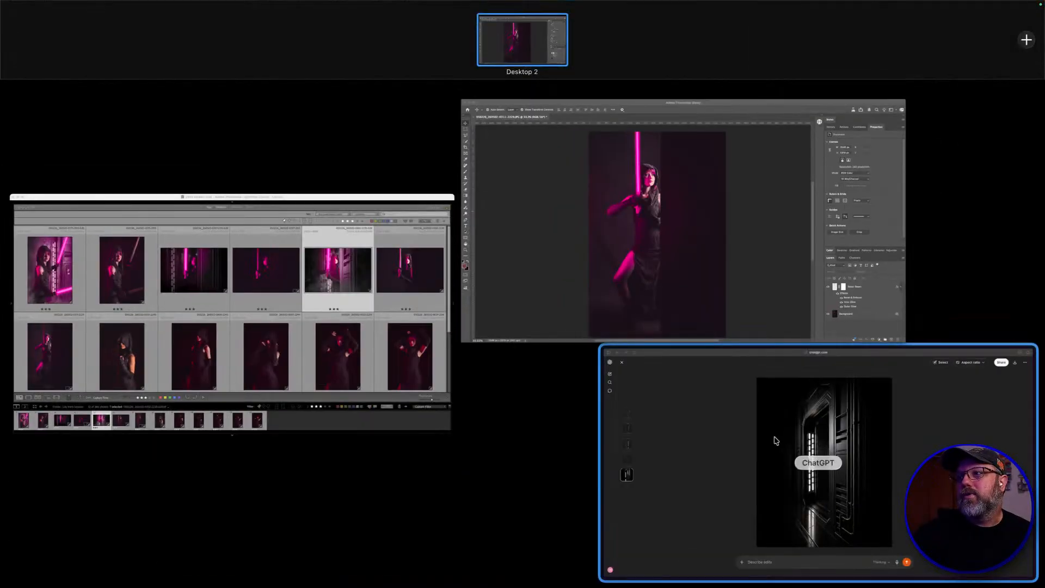
left_click(776, 440)
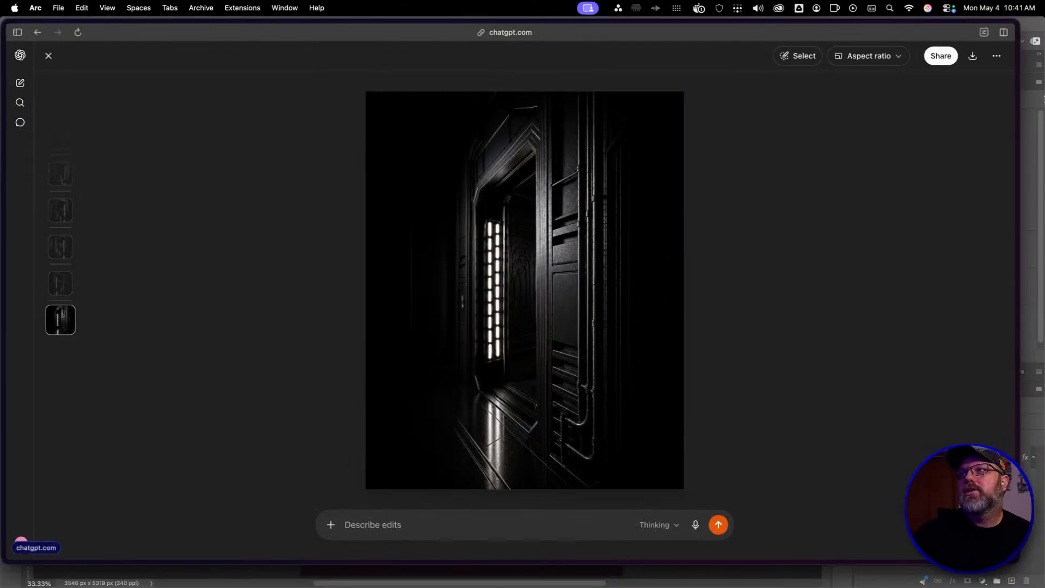
scroll(923, 205, "up", 10)
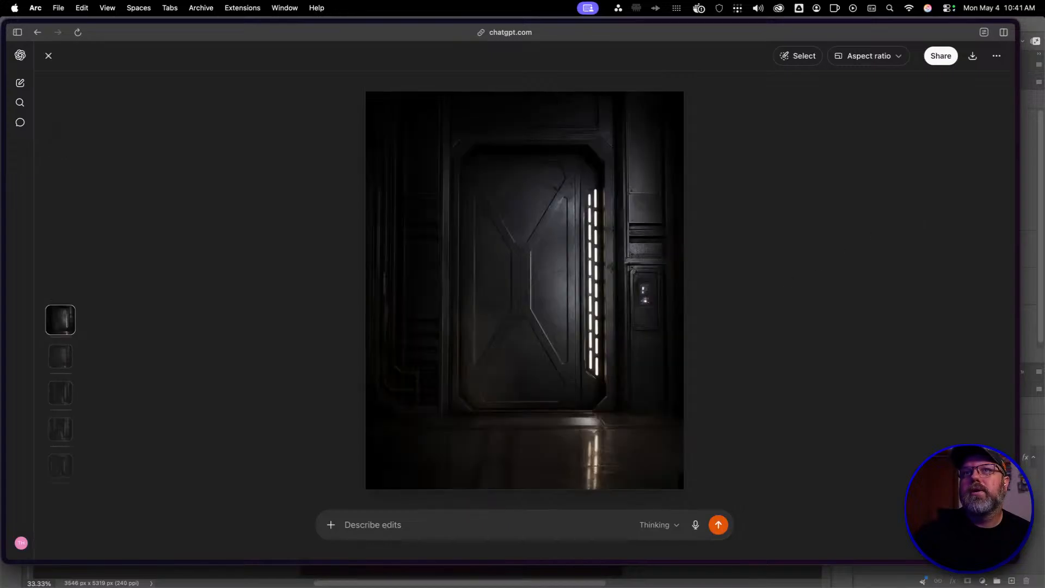
left_click(49, 56)
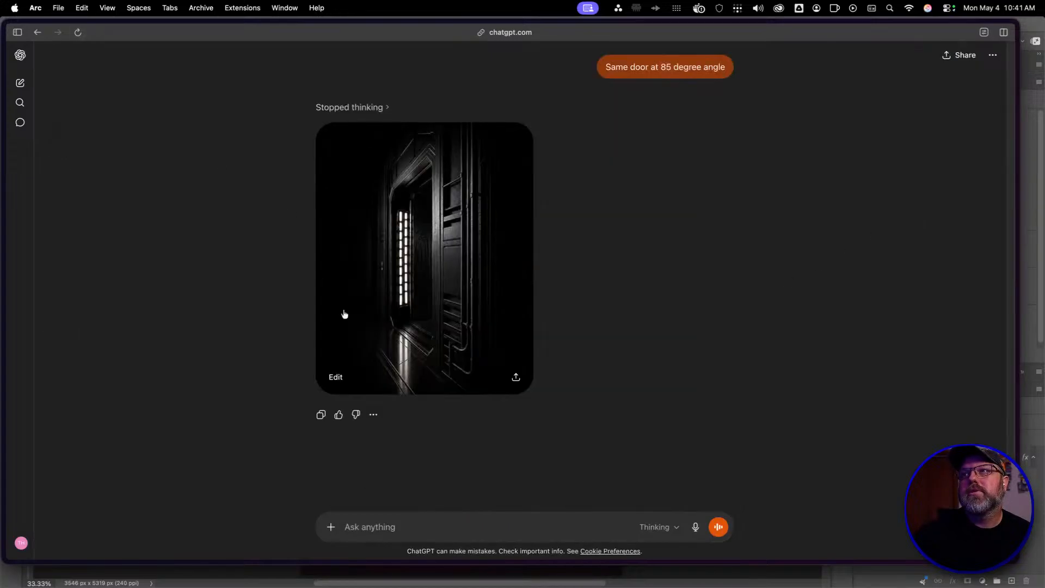
Send "Create a different door from the same universe. Make it look like it is on a different ship from a different designer. But still Star Wars."
left_click(501, 531)
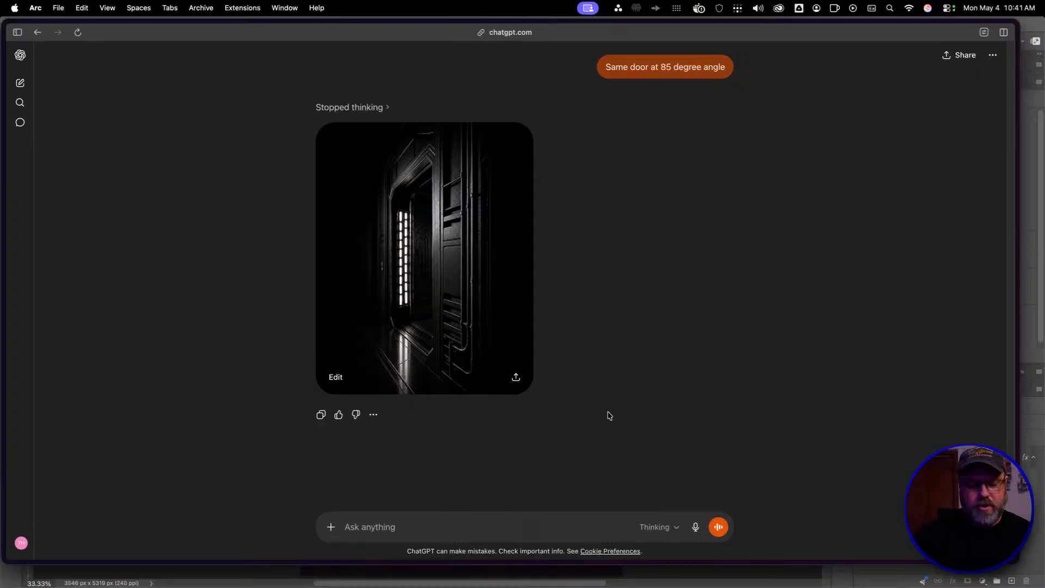
type("dreate a differen")
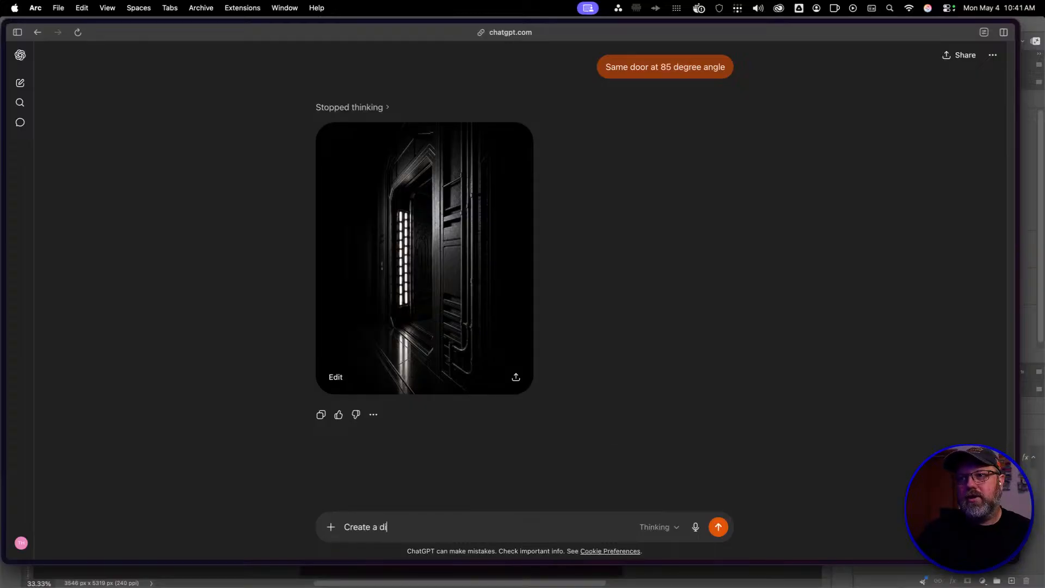
type("t door")
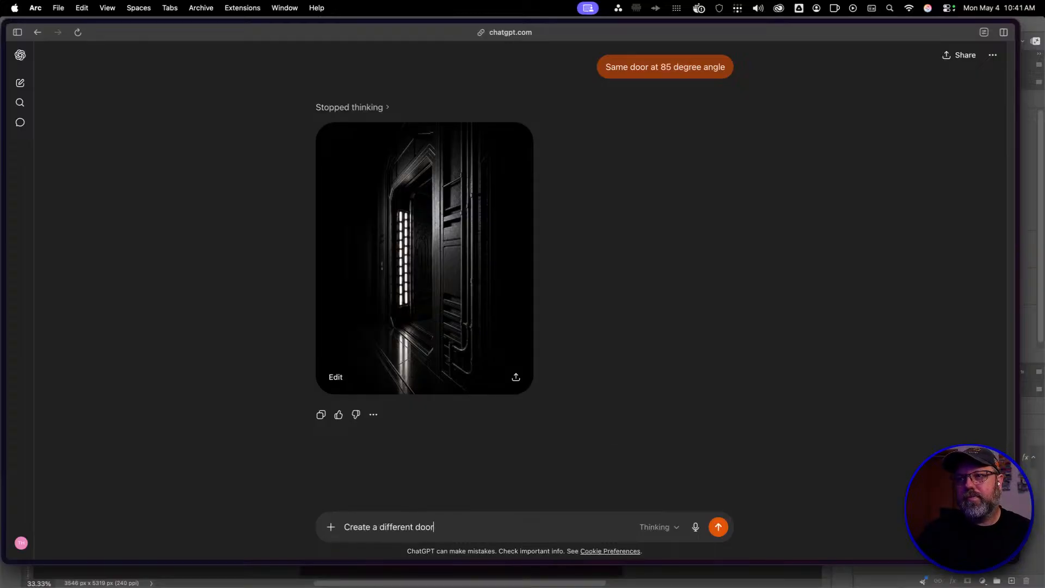
type(" from the s")
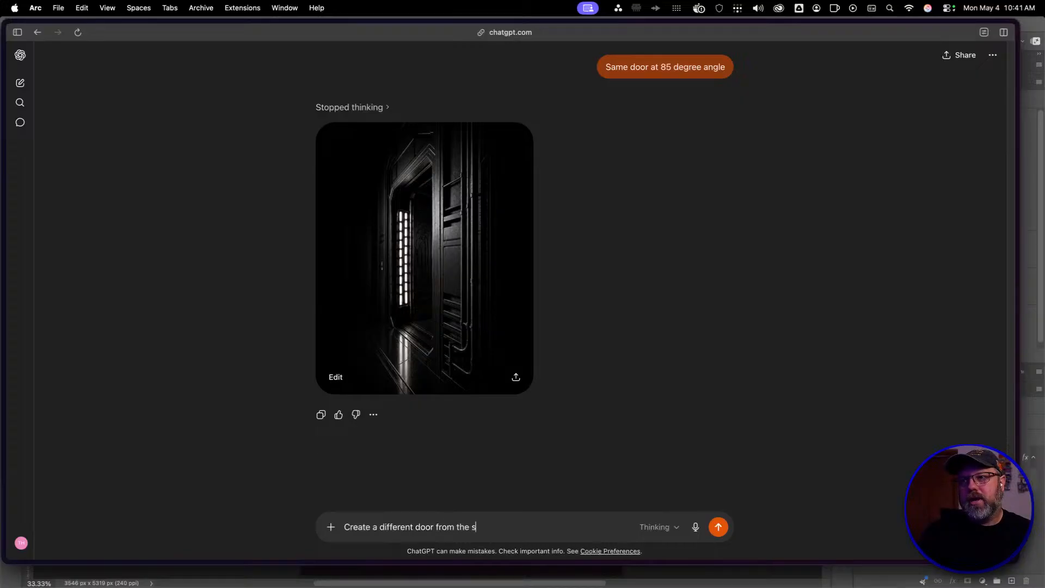
type("ame univer")
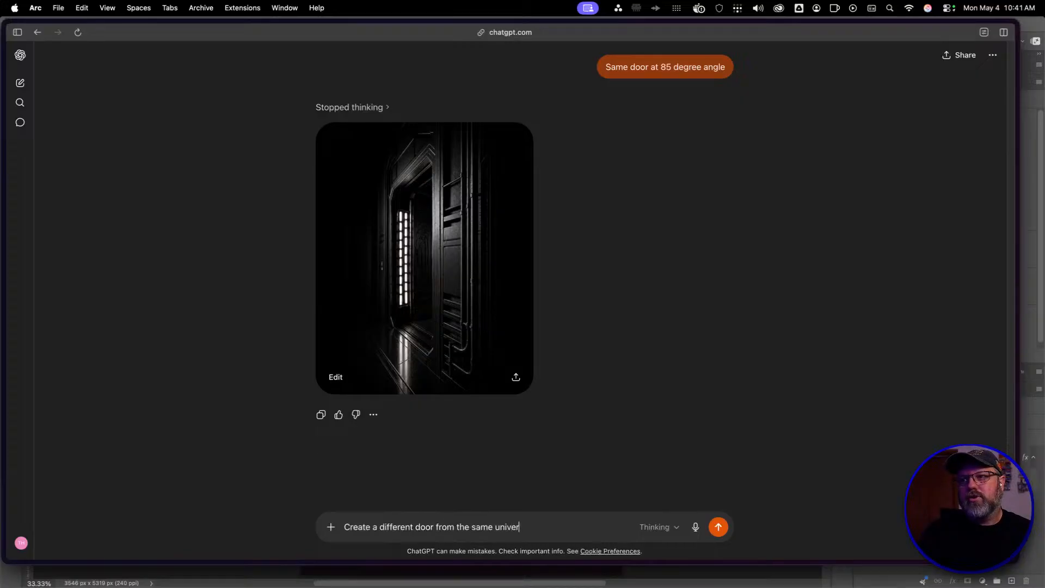
type("se w")
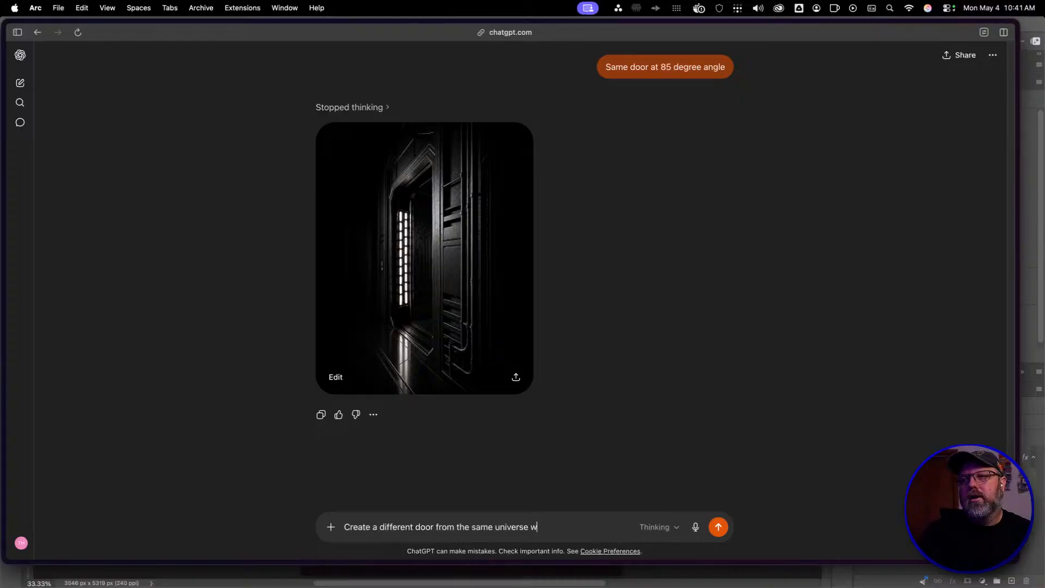
type("ith")
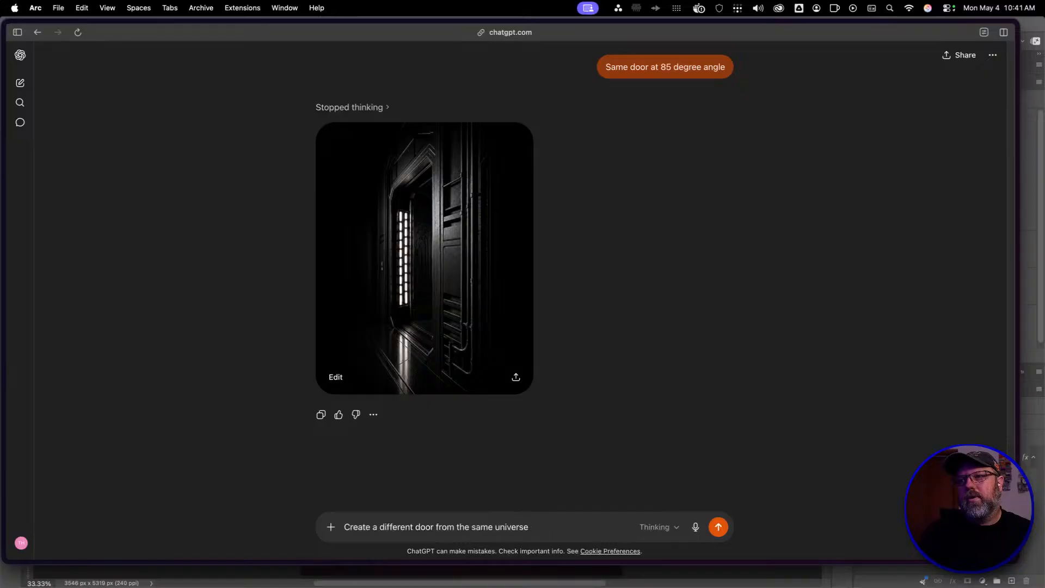
type("Make it look")
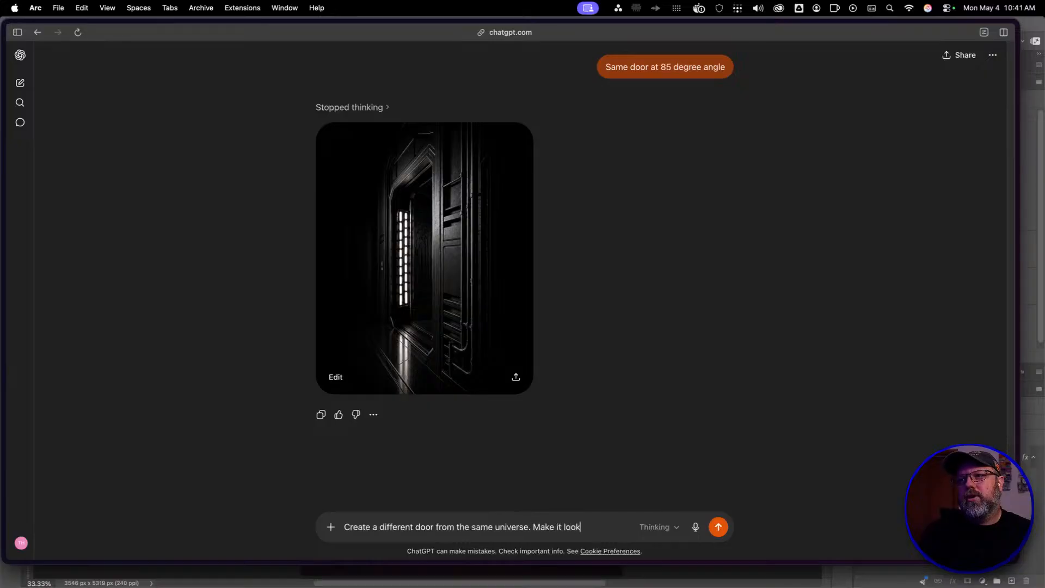
type(" like it is on a")
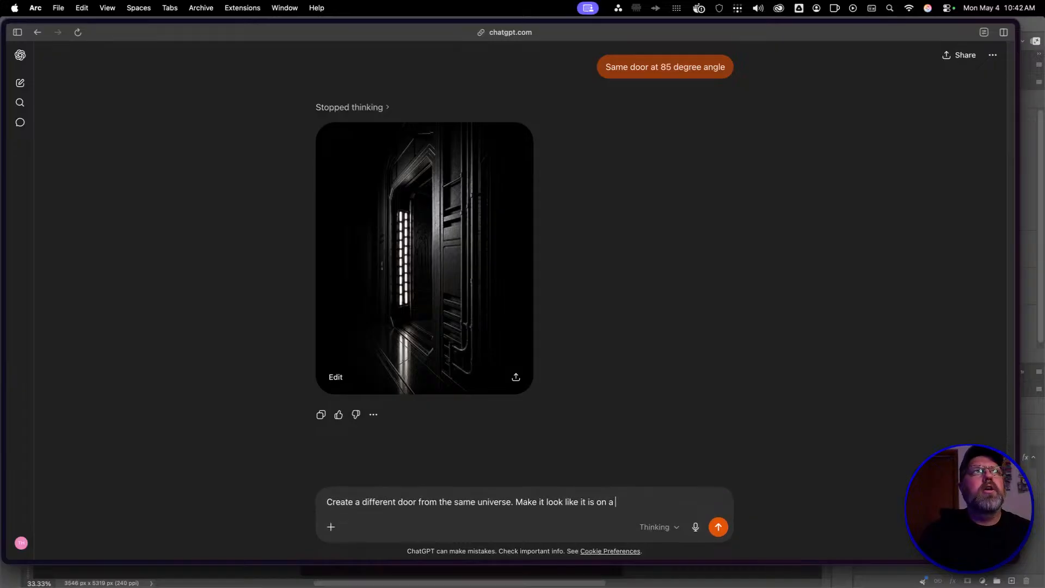
type(" different s")
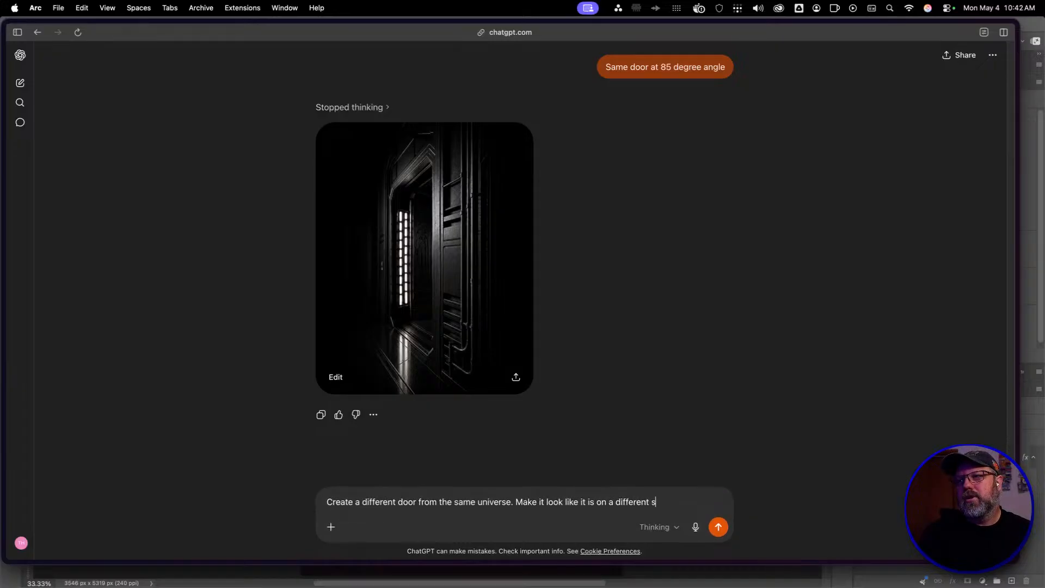
type("hip")
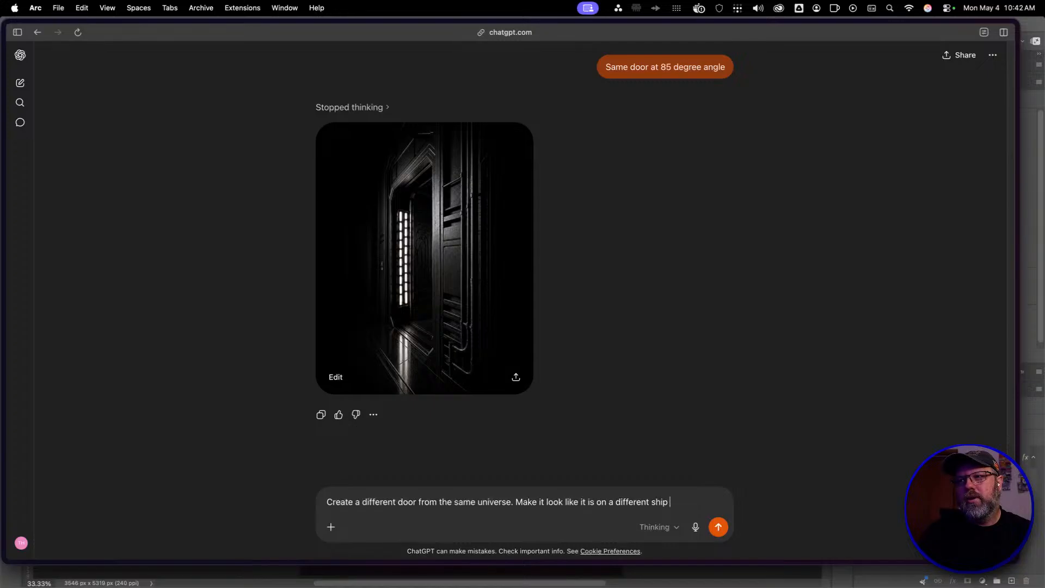
type(" from")
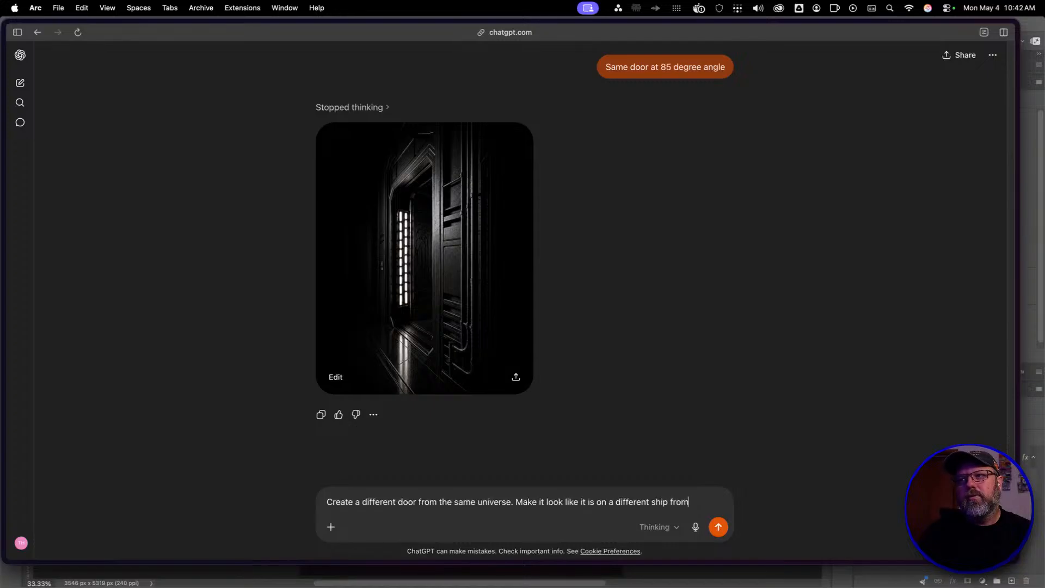
type(" a different designer")
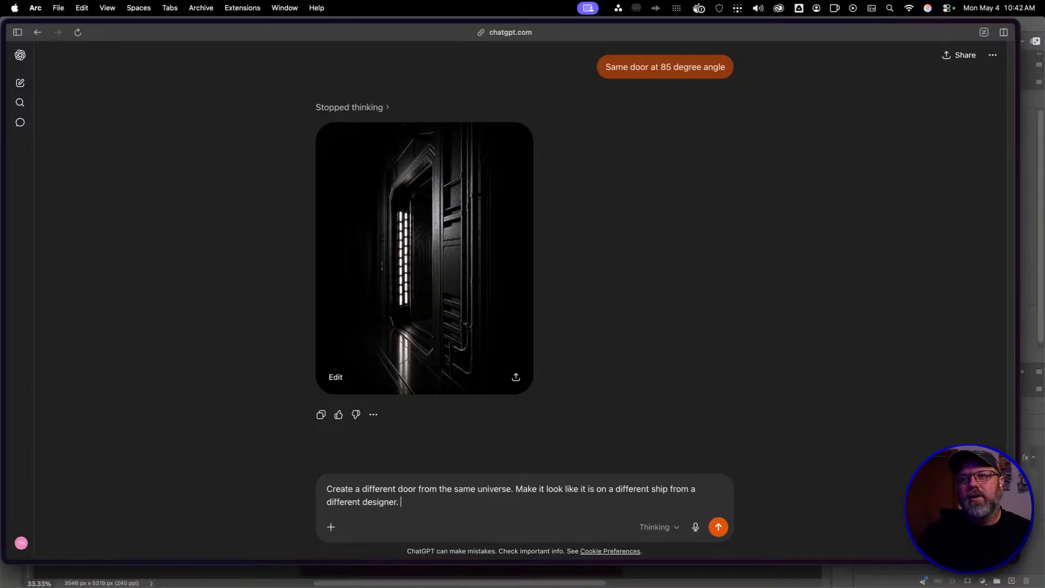
type(". But still Sta")
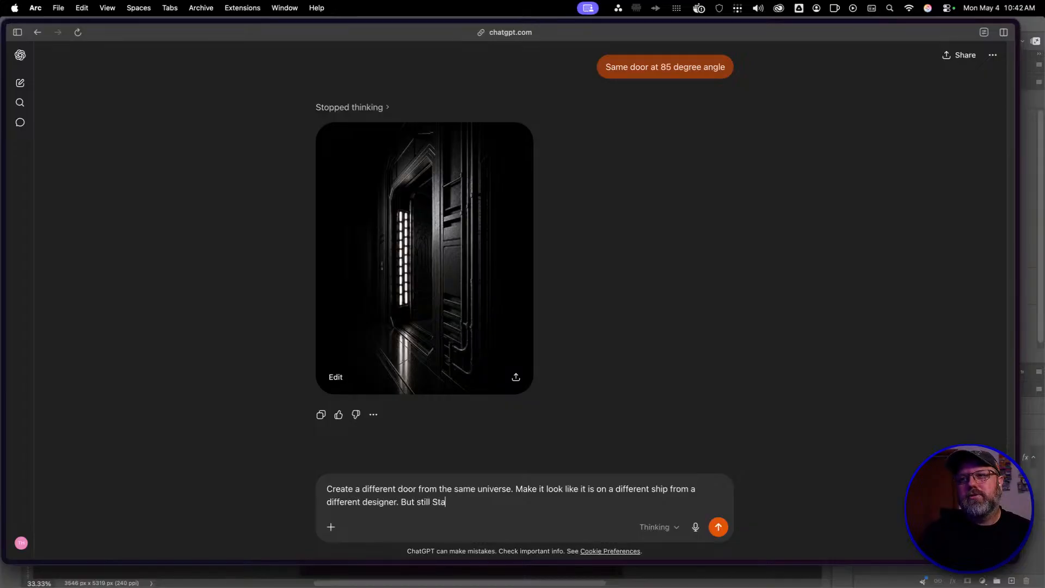
type("r Wars.")
key("Return")
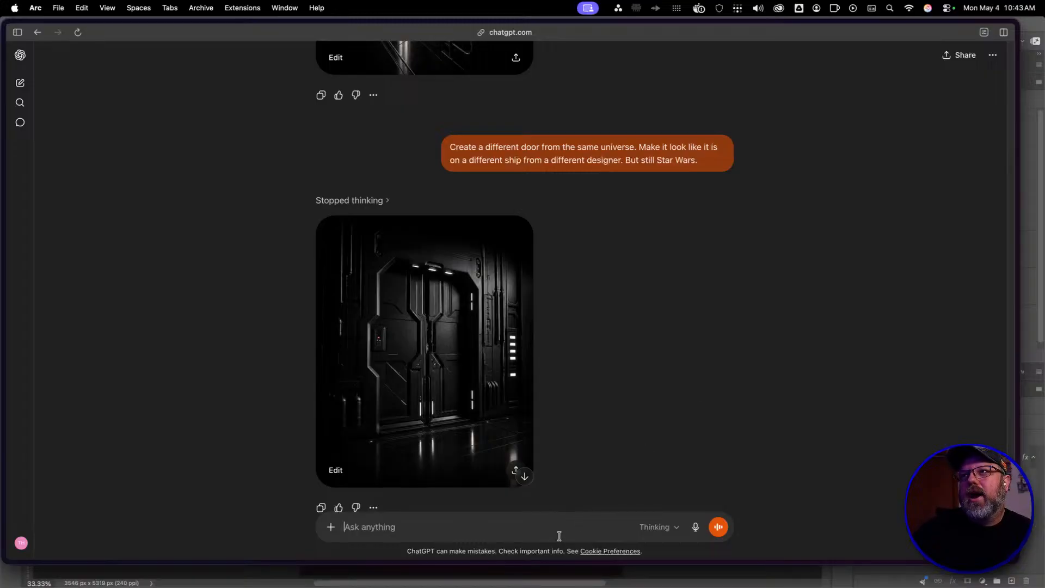
Start a new prompt below the generated door image with "Open the door and"
scroll(625, 440, "down", 2)
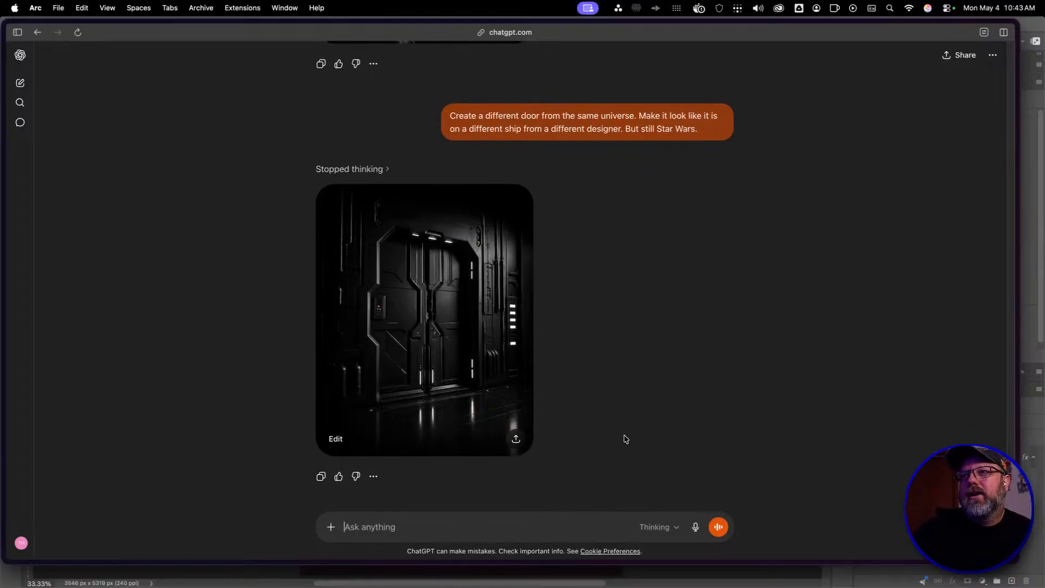
type("Open")
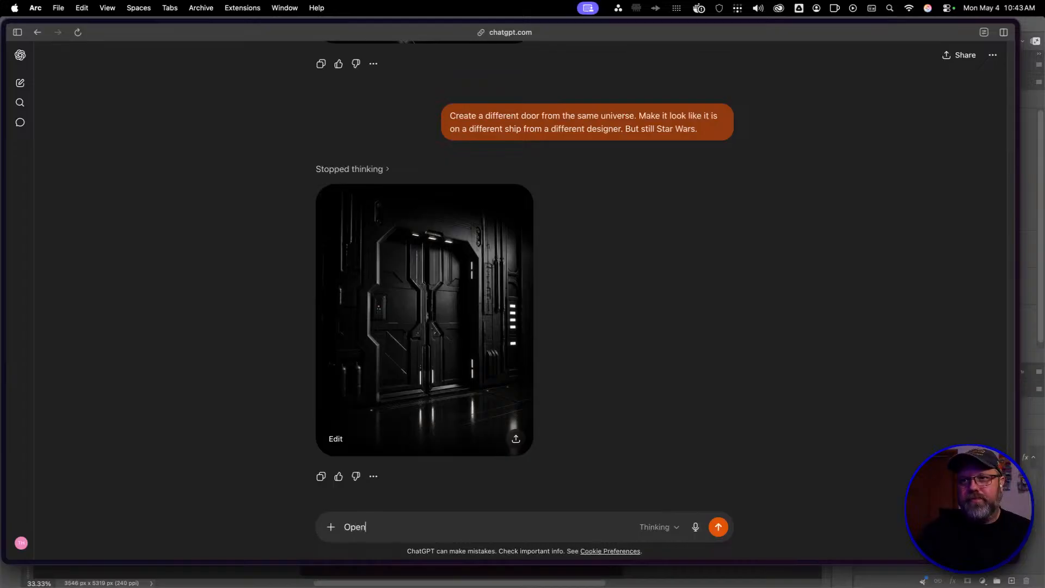
type(" the door and ")
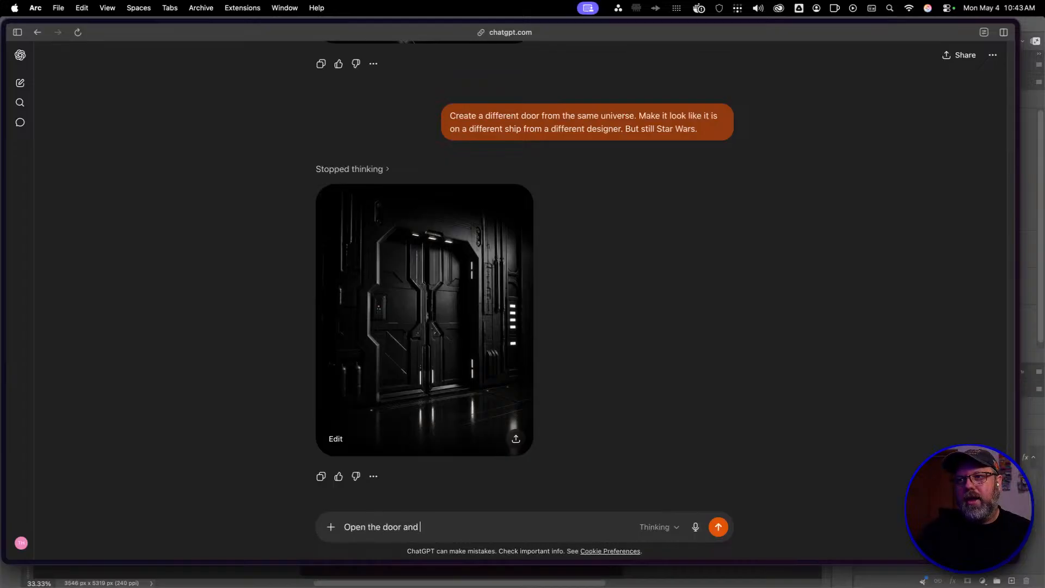
type("change the an")
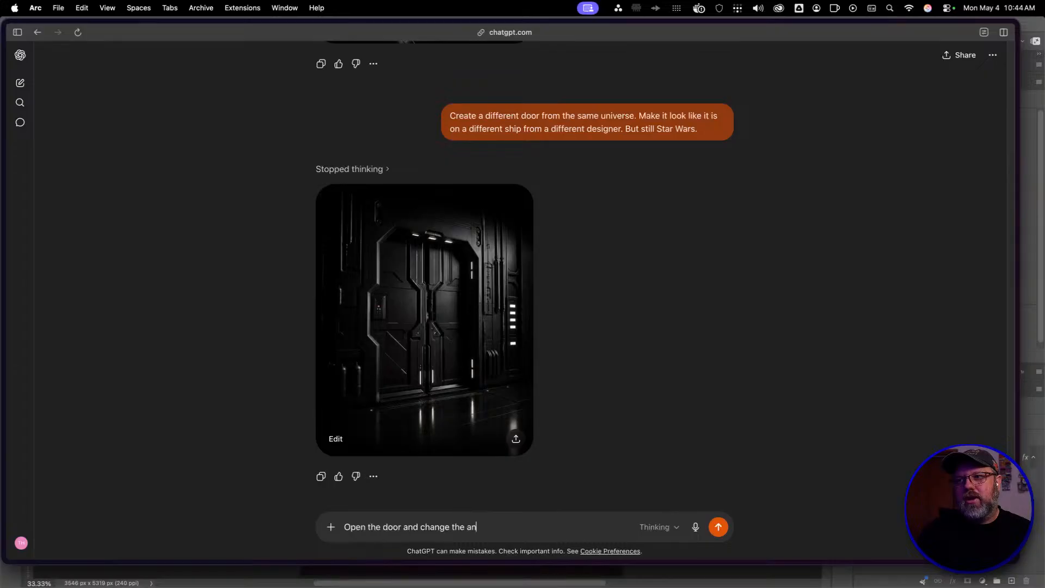
type("gle to the other side")
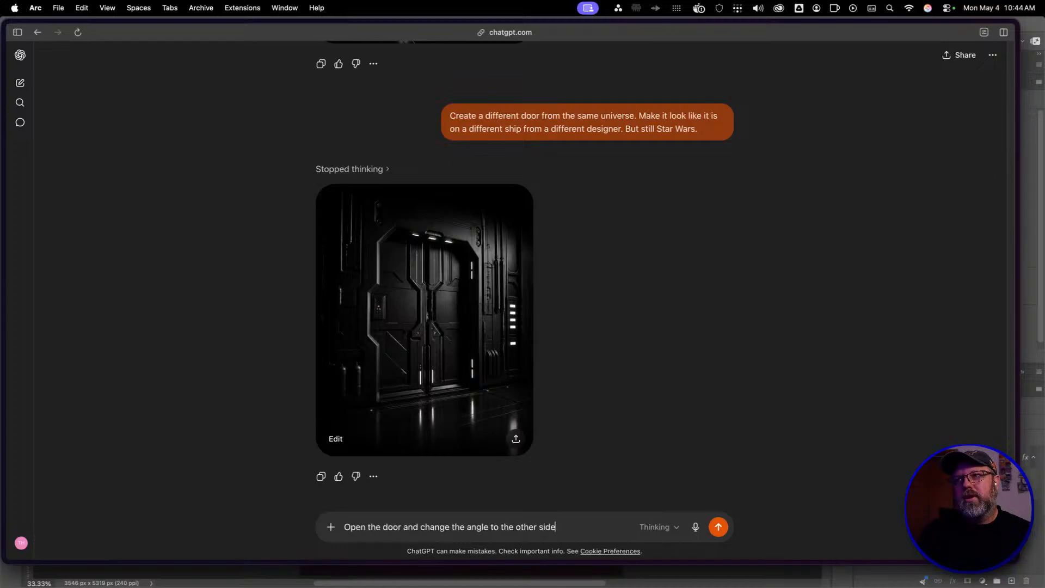
key("BackSpace")
key("BackSpace")
key("BackSpace")
key("BackSpace")
type("lef")
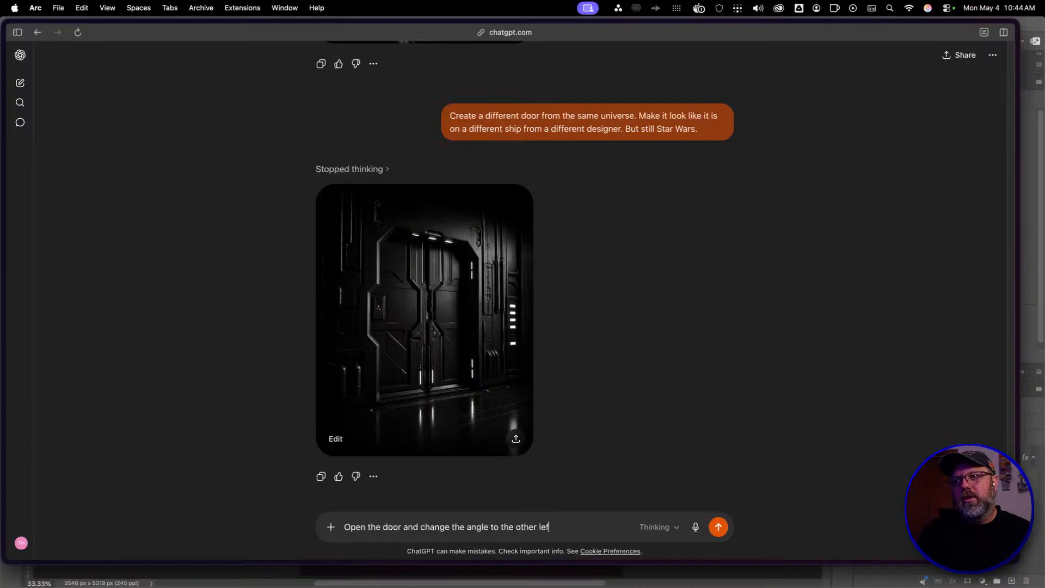
type(" left wi")
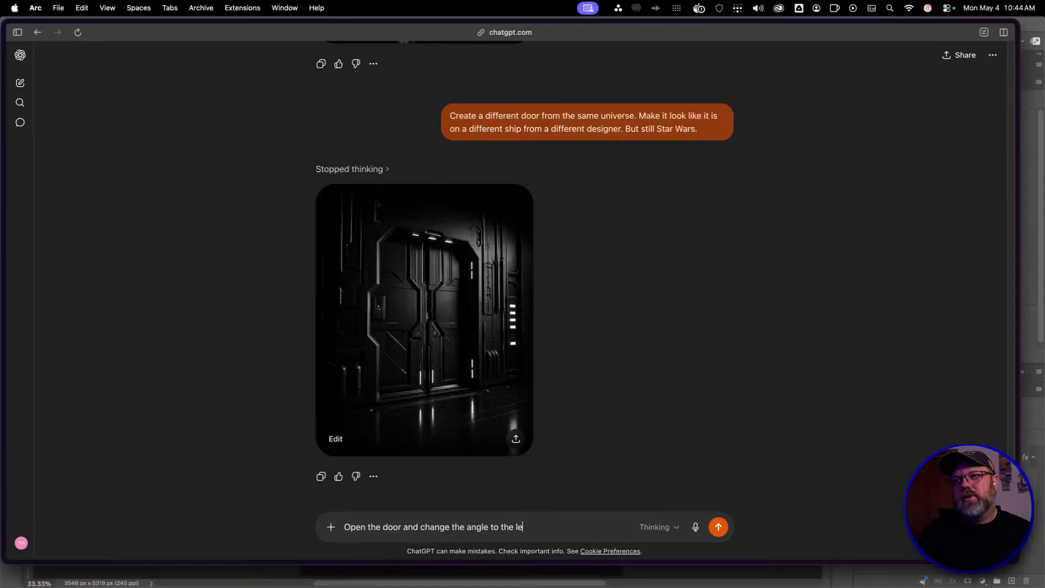
key("BackSpace")
key("BackSpace")
type("s")
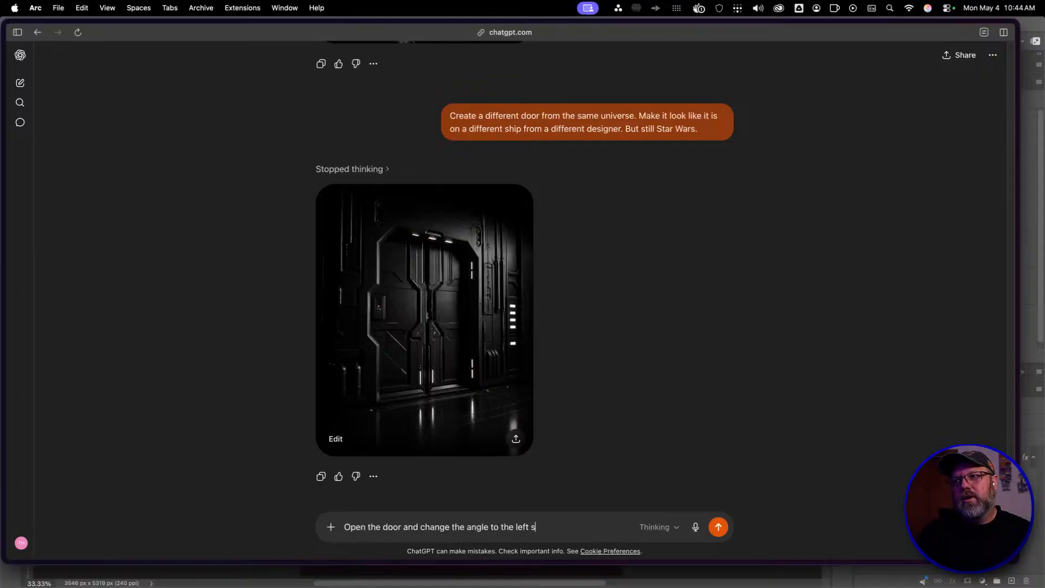
type("ide of the door")
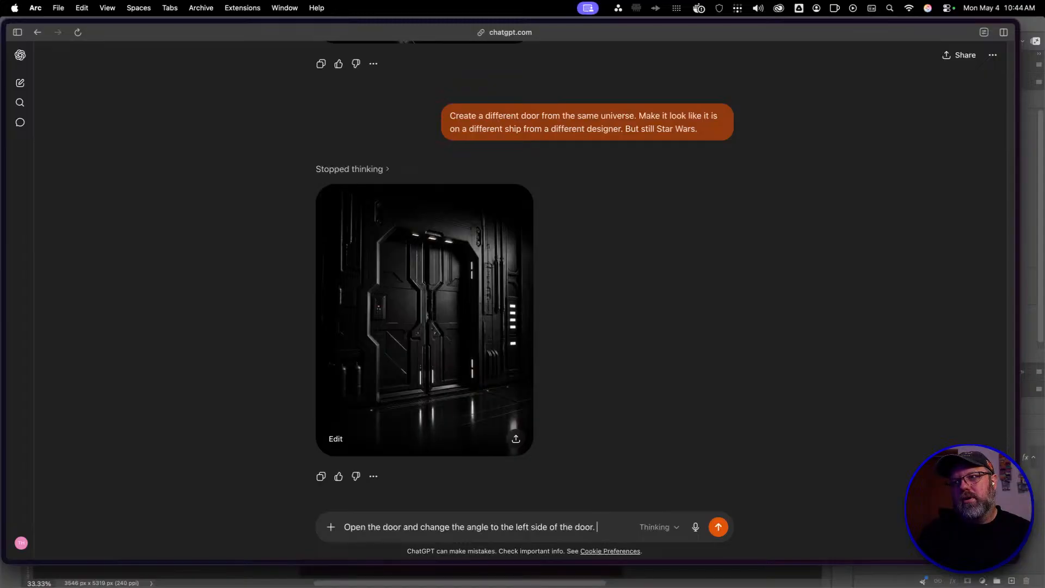
type(". So the")
type(" and")
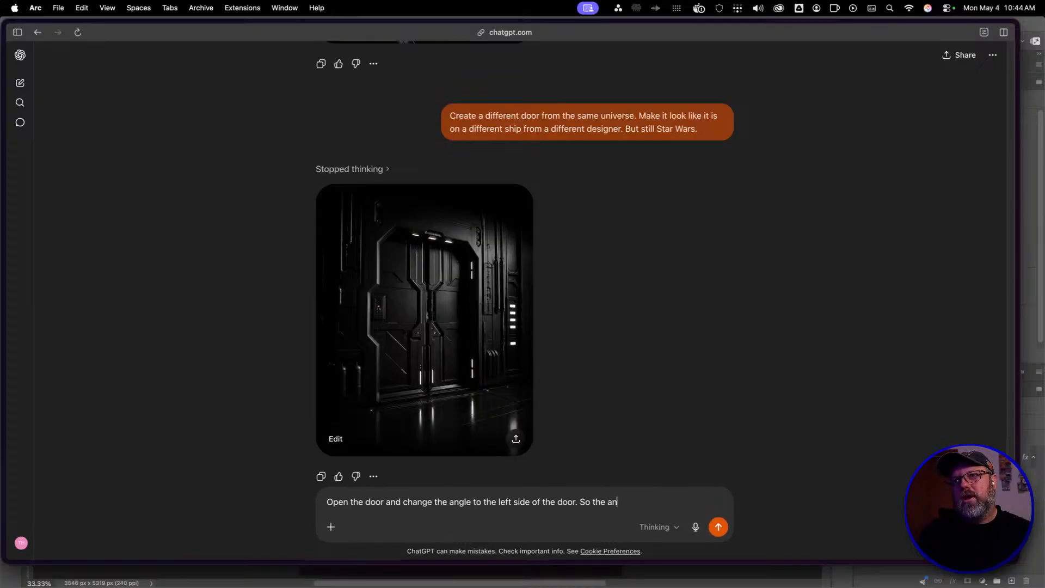
key("BackSpace")
key("BackSpace")
key("BackSpace")
key("BackSpace")
key("BackSpace")
key("BackSpace")
key("BackSpace")
key("BackSpace")
key("BackSpace")
key("BackSpace")
key("BackSpace")
key("BackSpace")
key("BackSpace")
key("BackSpace")
key("BackSpace")
key("BackSpace")
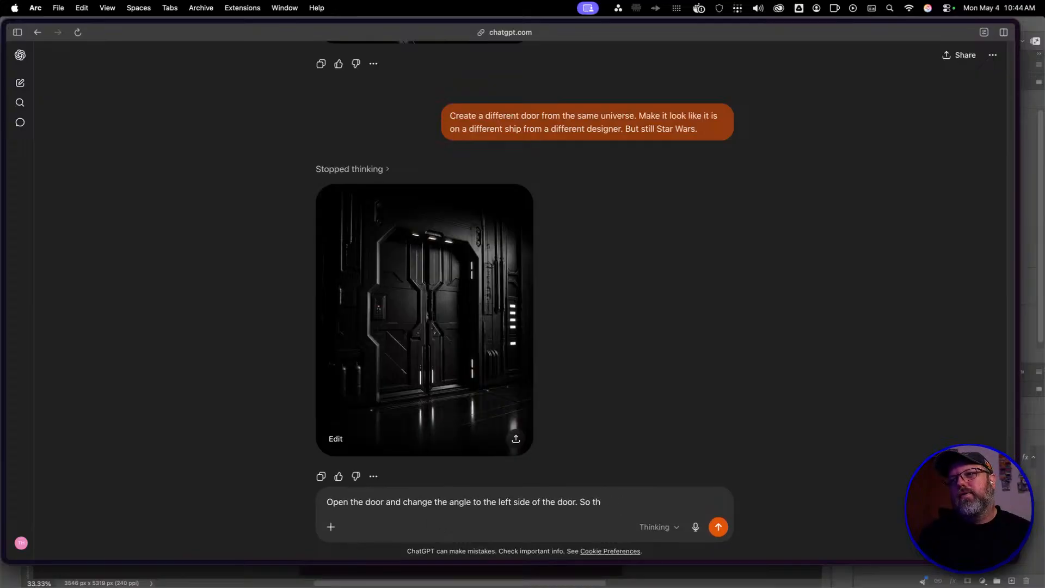
key("BackSpace")
key("BackSpace")
key("BackSpace")
key("BackSpace")
key("BackSpace")
key("BackSpace")
key("BackSpace")
key("BackSpace")
key("BackSpace")
key("BackSpace")
key("BackSpace")
key("BackSpace")
key("BackSpace")
key("BackSpace")
key("BackSpace")
key("BackSpace")
key("BackSpace")
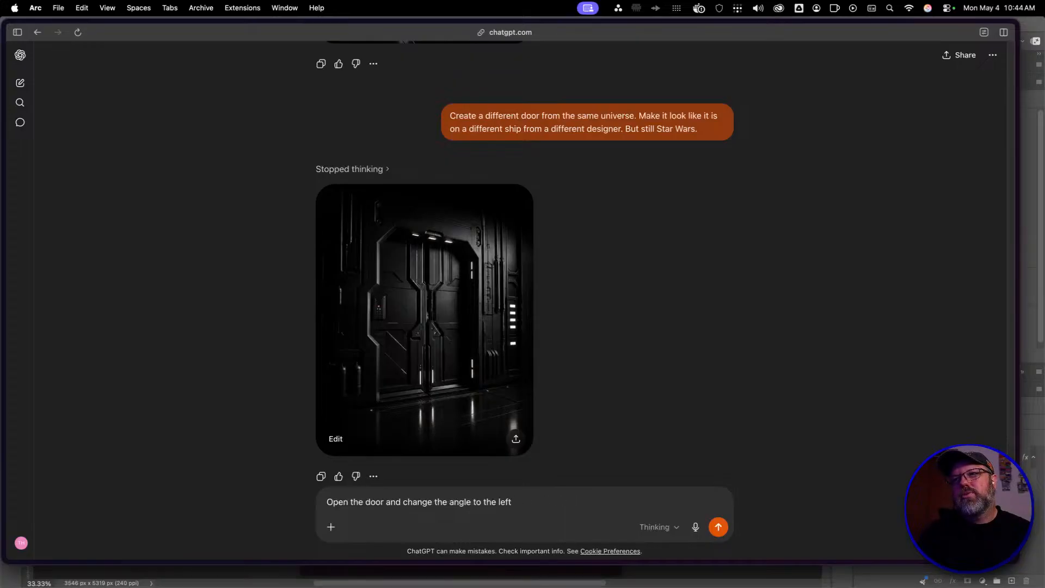
key("BackSpace")
key("BackSpace")
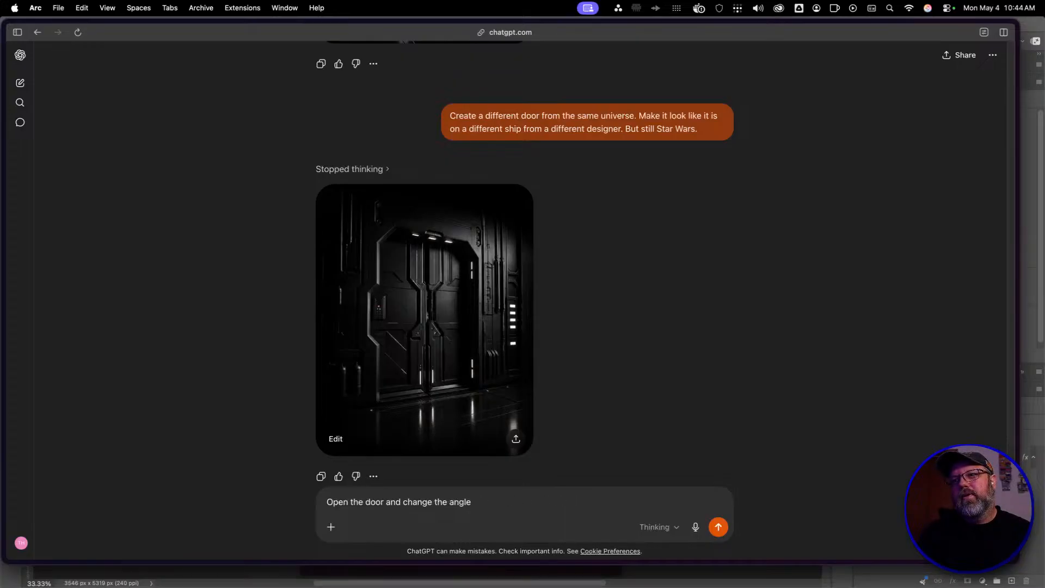
key("BackSpace")
key("BackSpace")
key("BackSpace")
key("BackSpace")
key("BackSpace")
key("BackSpace")
key("BackSpace")
key("BackSpace")
key("BackSpace")
key("BackSpace")
key("BackSpace")
key("BackSpace")
key("BackSpace")
key("BackSpace")
key("BackSpace")
key("BackSpace")
key("BackSpace")
key("BackSpace")
Continue the prompt so it reads "Open the door and show a galactic starship bridge"
type("and show")
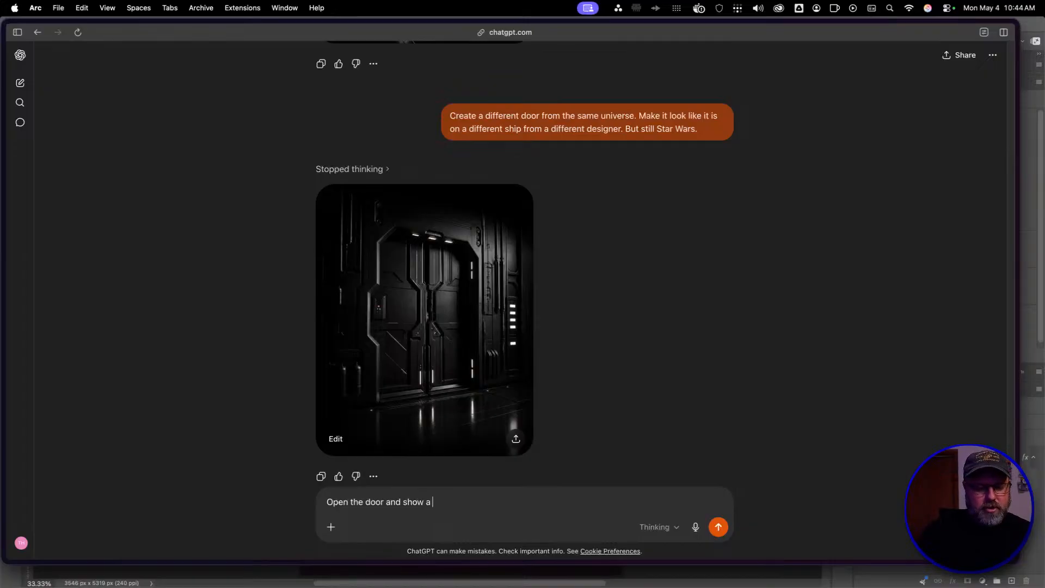
type("g")
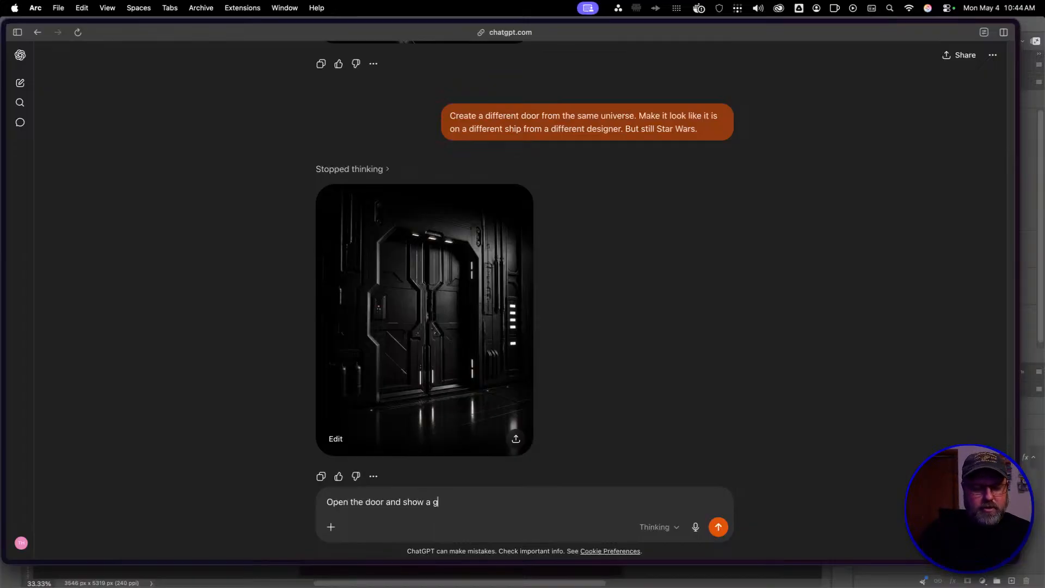
type("alactic starship")
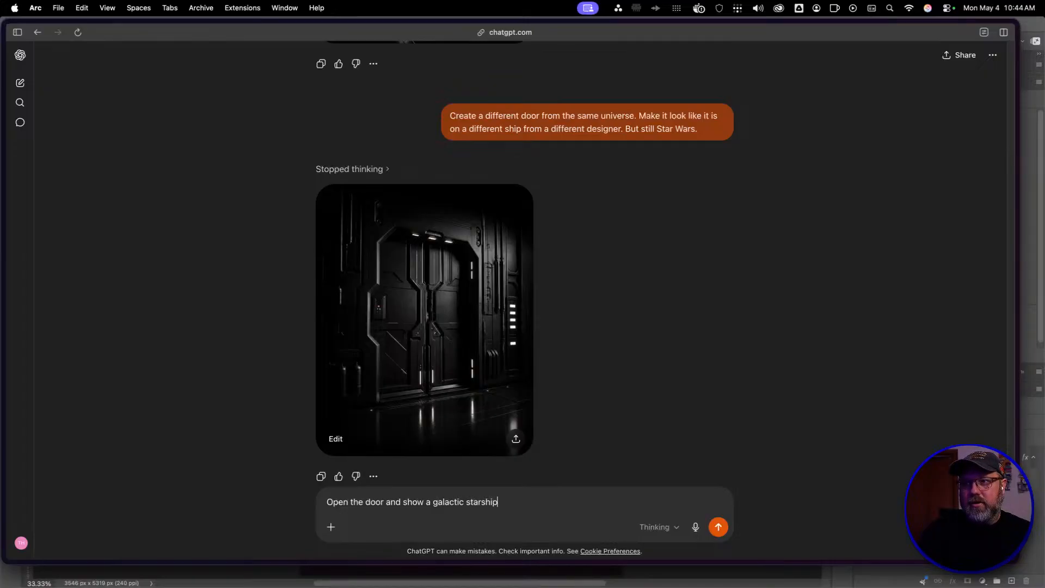
type(" bridge")
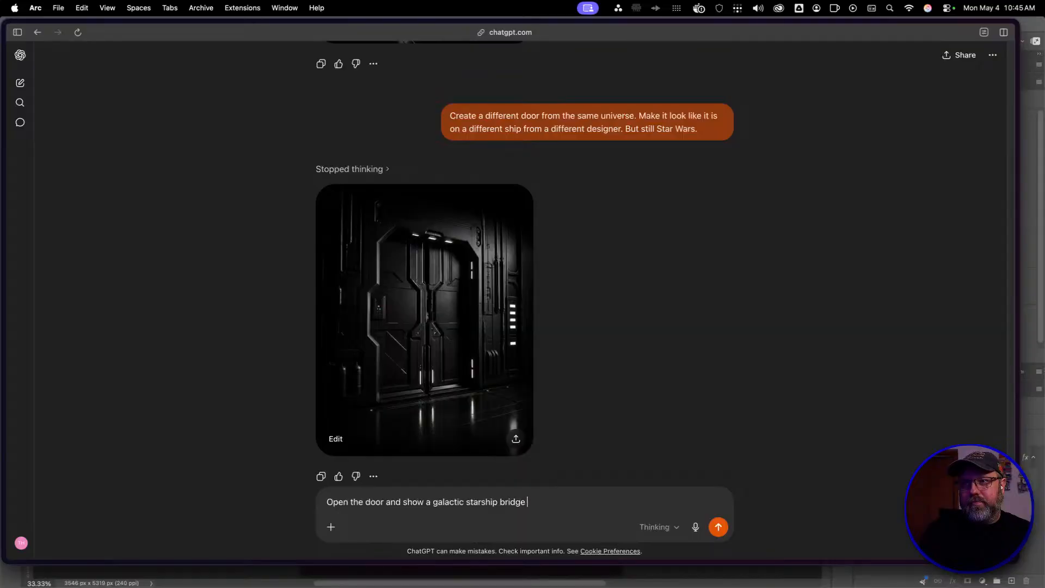
type(" where tehhe ship capt")
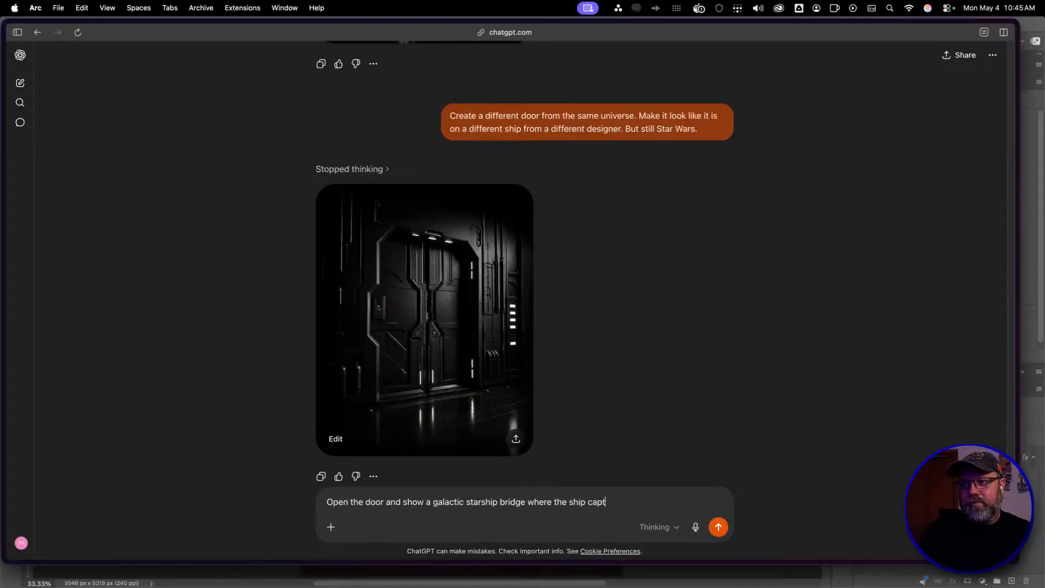
type("ain andcoor")
key("BackSpace")
key("BackSpace")
key("BackSpace")
key("BackSpace")
key("BackSpace")
key("BackSpace")
key("BackSpace")
key("BackSpace")
key("BackSpace")
key("BackSpace")
key("BackSpace")
key("BackSpace")
key("BackSpace")
key("BackSpace")
key("BackSpace")
key("BackSpace")
key("BackSpace")
key("BackSpace")
key("BackSpace")
key("BackSpace")
key("BackSpace")
key("BackSpace")
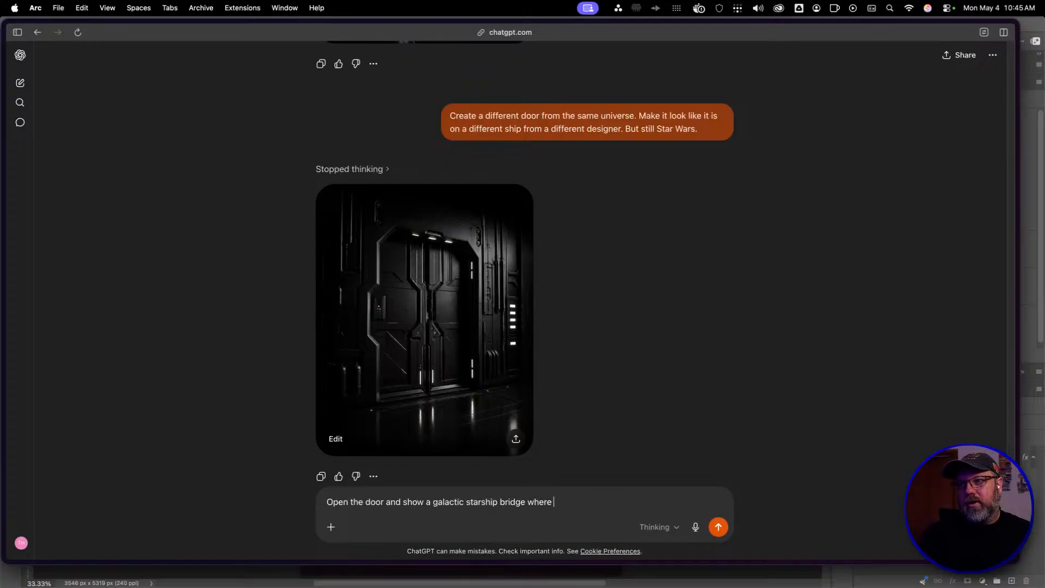
Complete the prompt as "Open the door and show a galactic starship bridge room" and send it
type("ar")
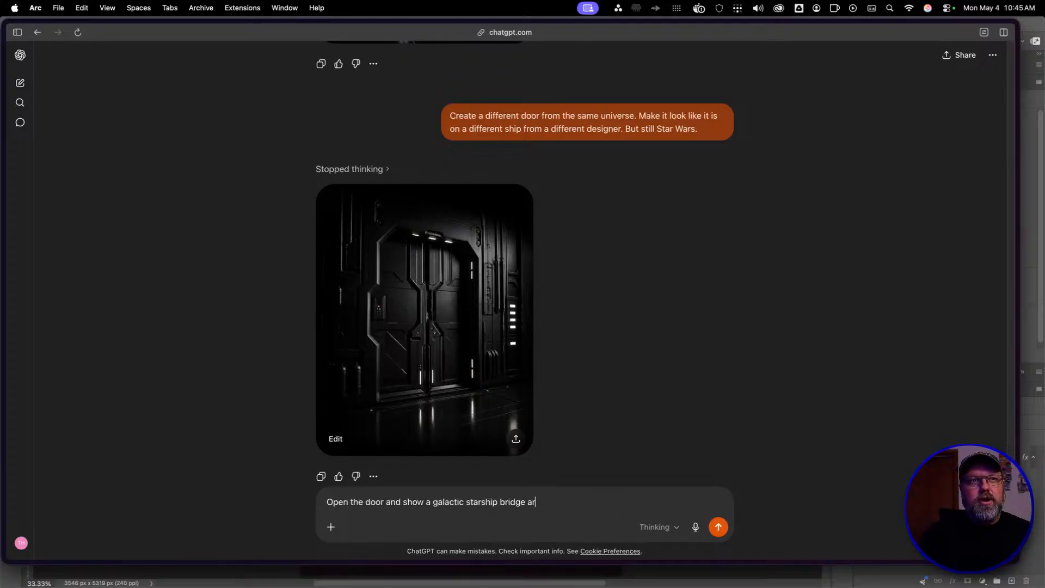
type("ea")
key("BackSpace")
key("BackSpace")
key("BackSpace")
key("BackSpace")
type("room")
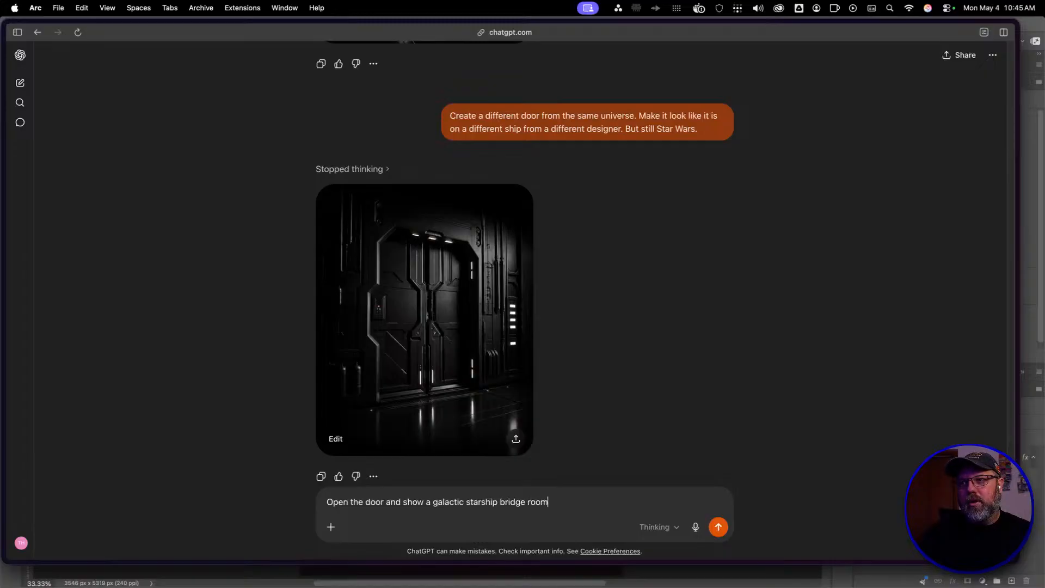
key("Return")
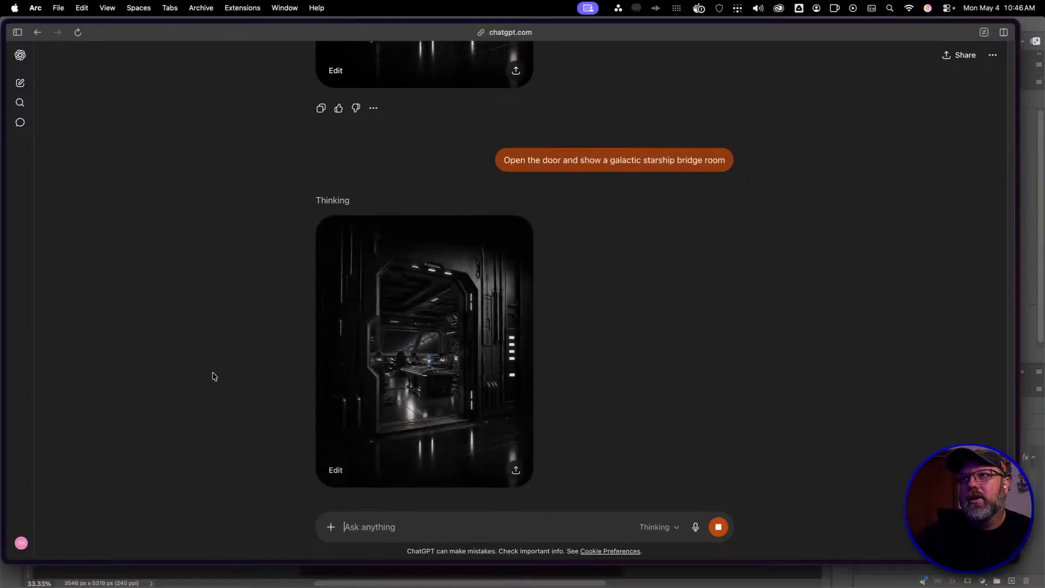
Open the generated image of the open door with the bridge room and send the edit request "Upscale this image"
scroll(228, 372, "down", 1)
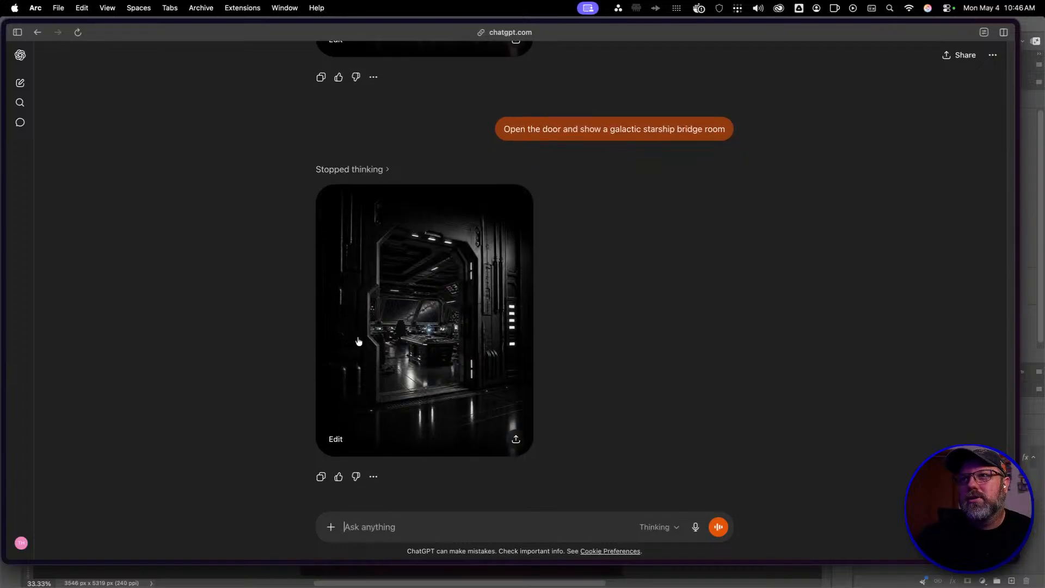
left_click(426, 523)
left_click(427, 408)
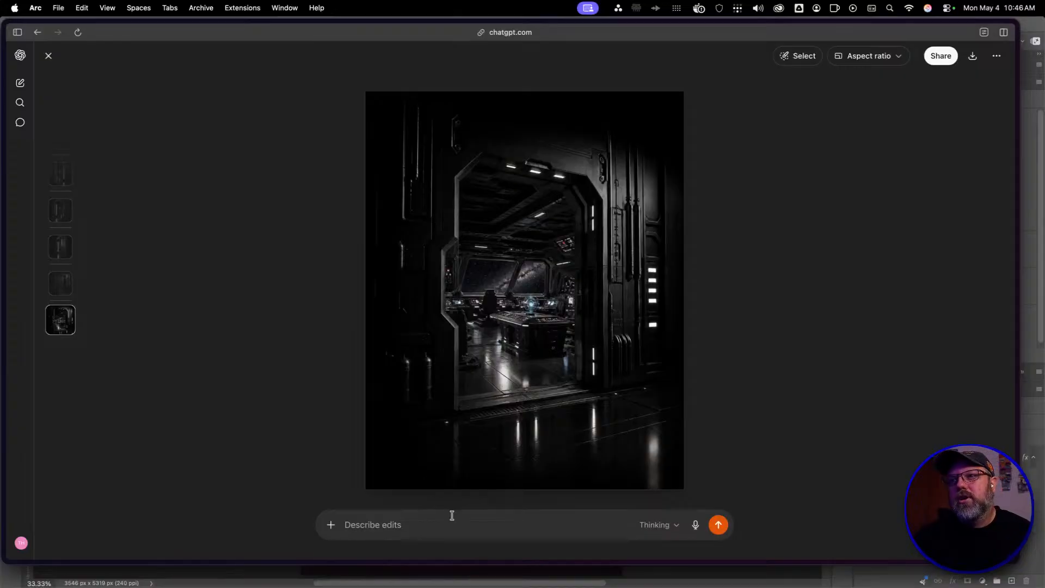
type("Upscale thi")
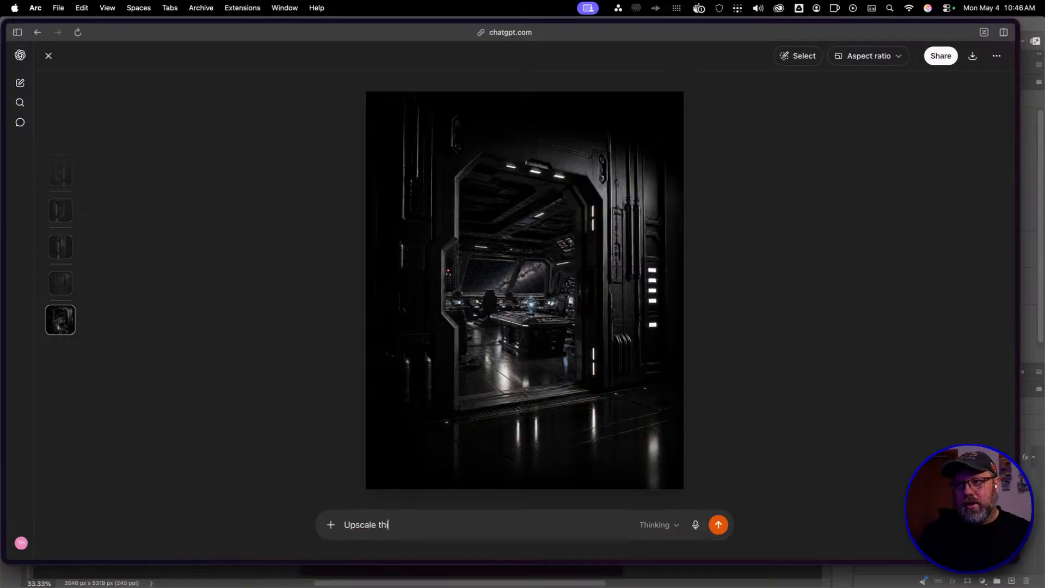
type("s image")
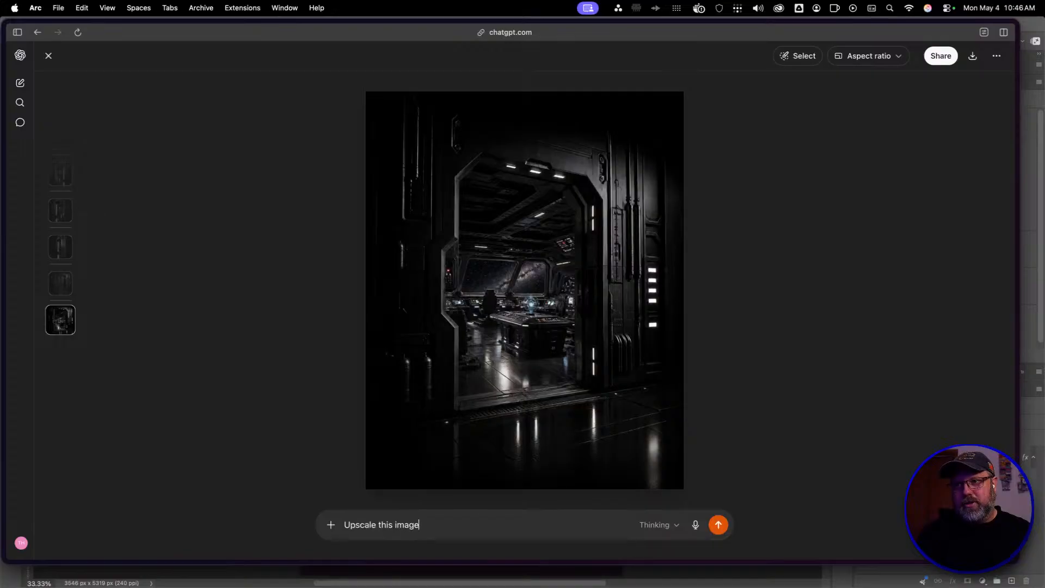
key("Return")
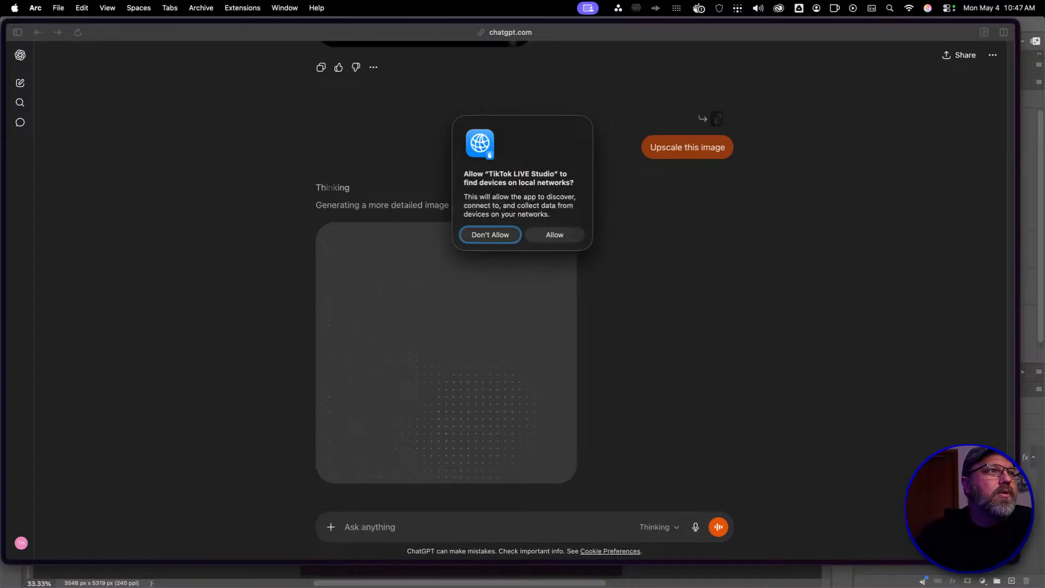
Allow TikTok LIVE Studio to find devices on local networks and return to the conversation
left_click(555, 236)
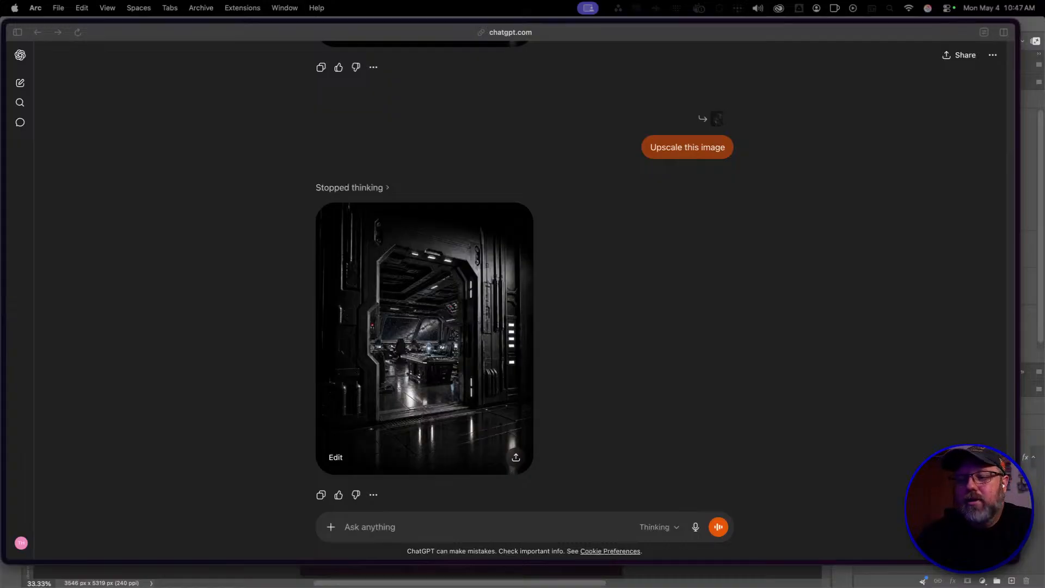
left_click(582, 260)
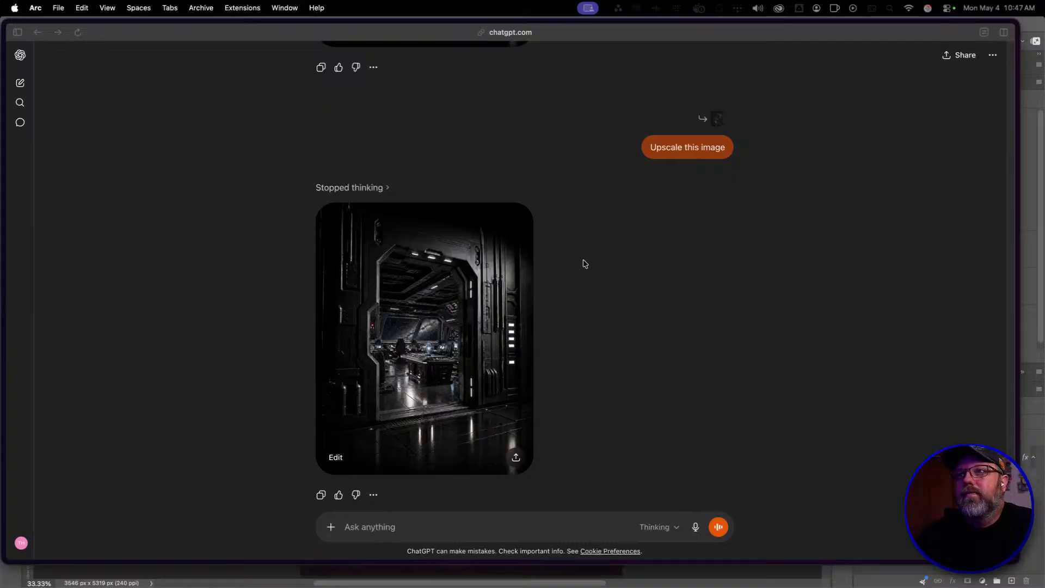
Open the upscaled doorway image and save it to Downloads as "Star Wars door to command deck"
scroll(490, 380, "down", 1)
left_click(489, 380)
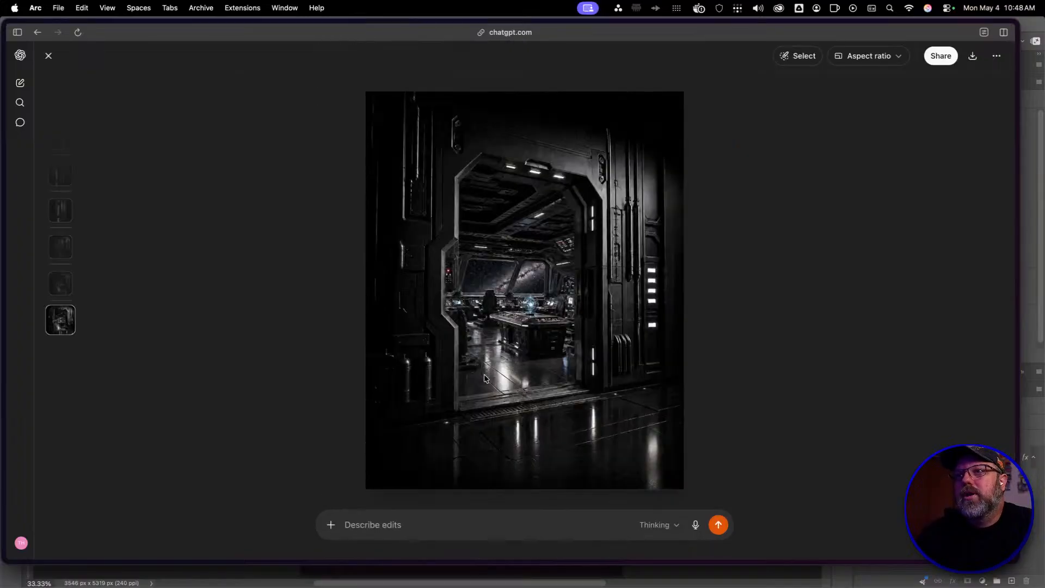
right_click(507, 307)
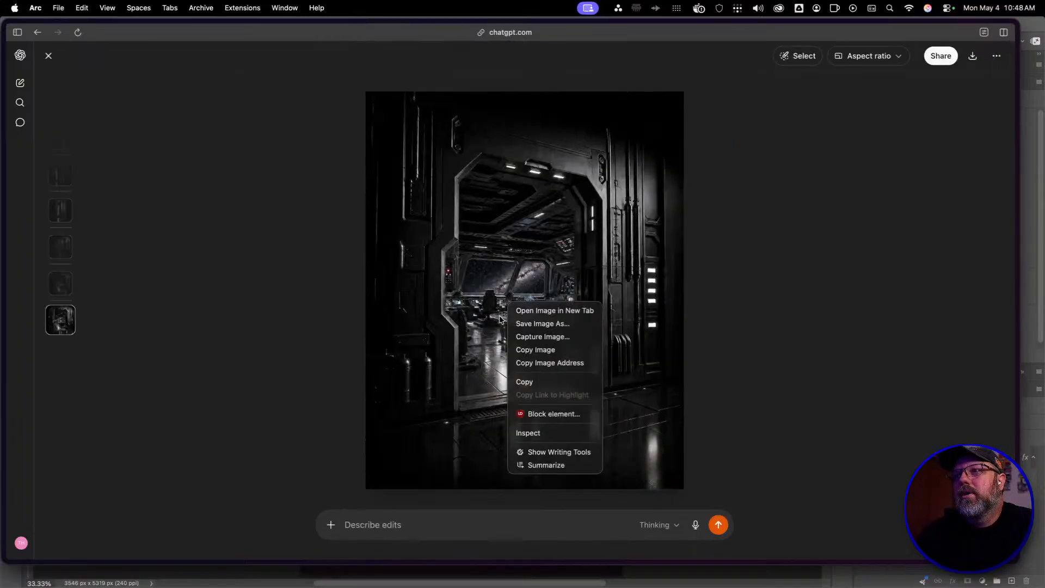
left_click(527, 325)
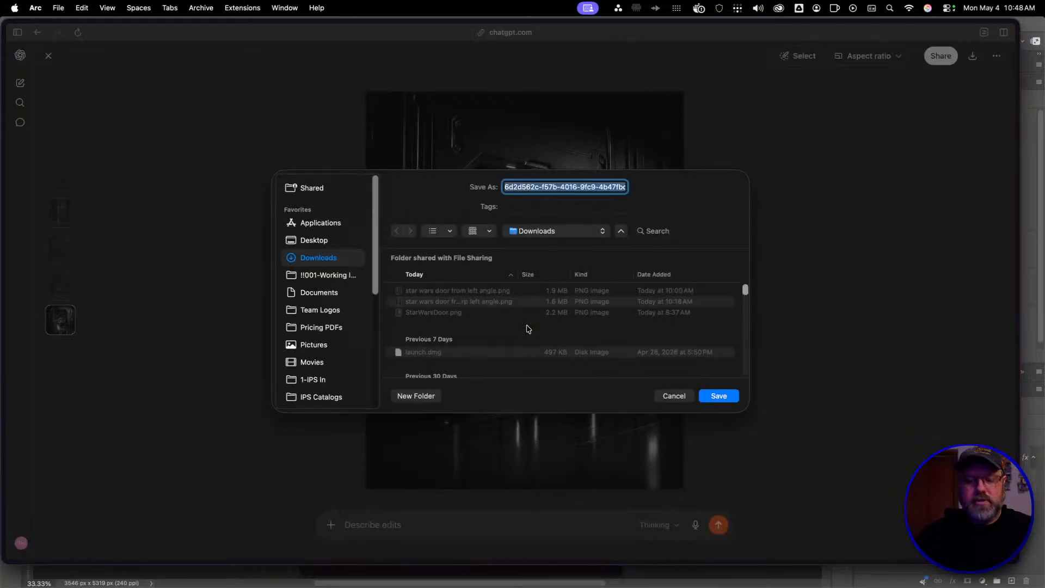
type("Door")
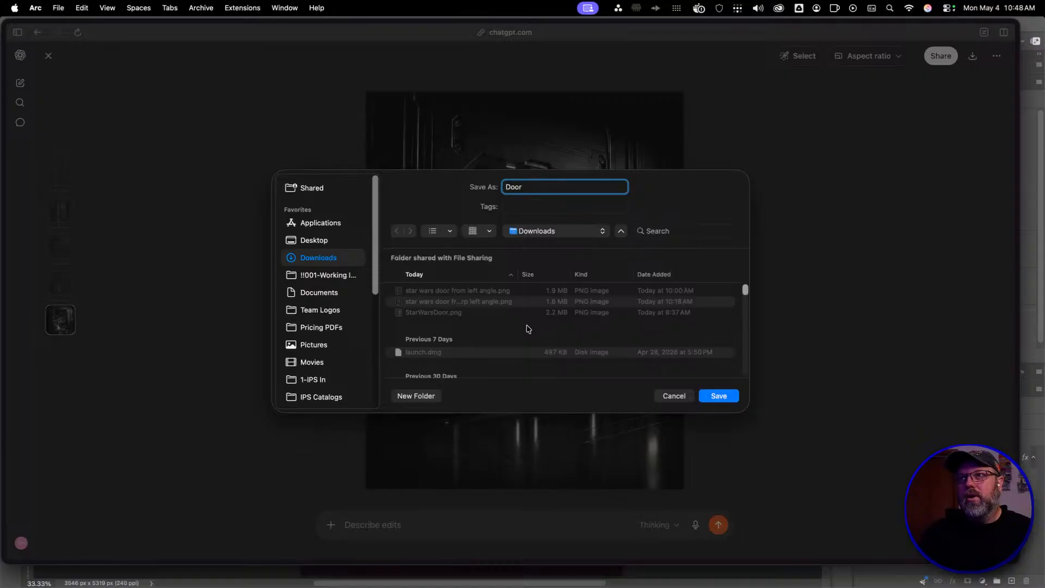
type(" to command deck")
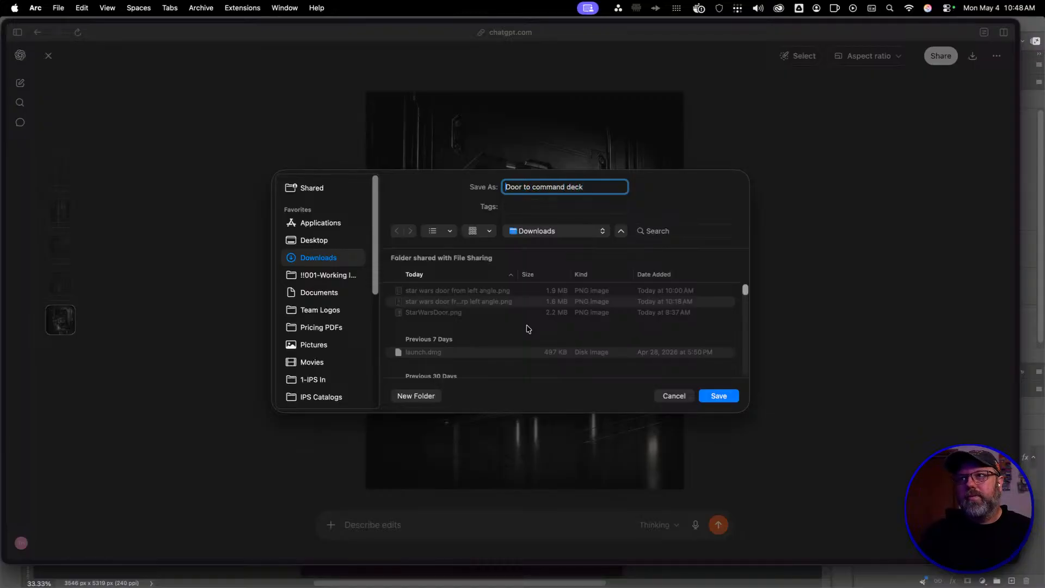
key("BackSpace")
type("St")
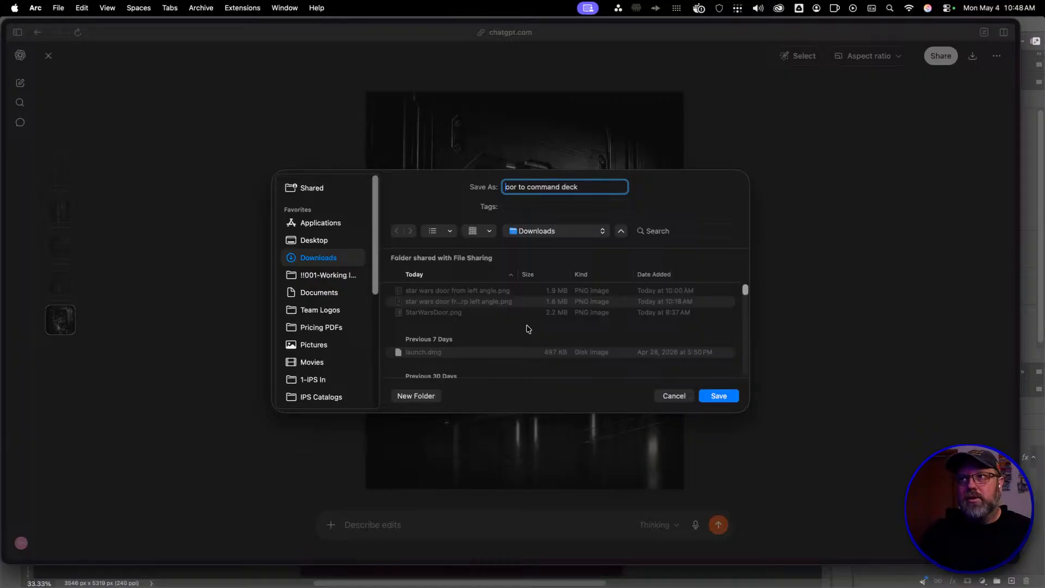
type("ar Wars d")
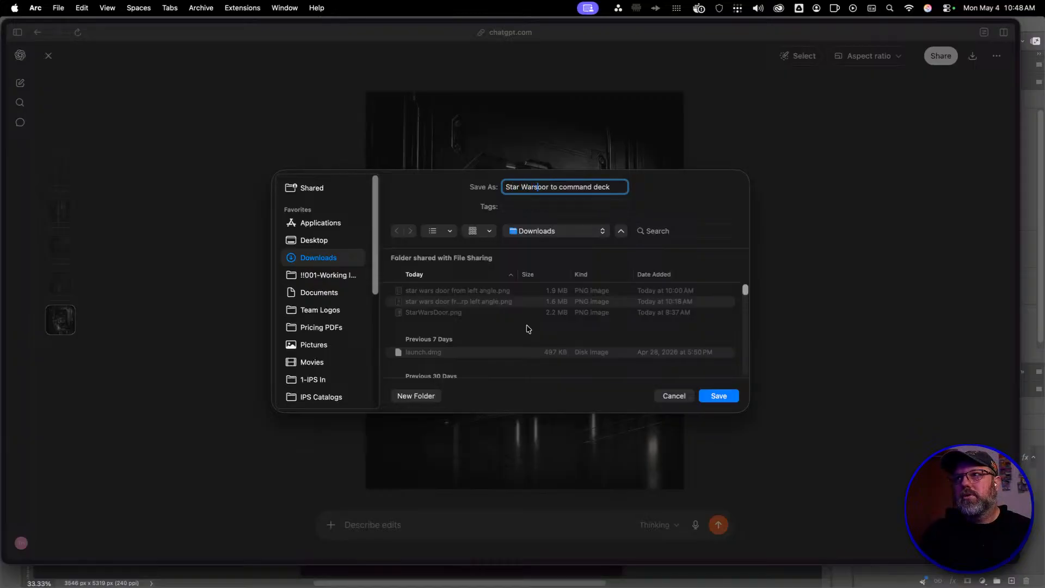
key("Return")
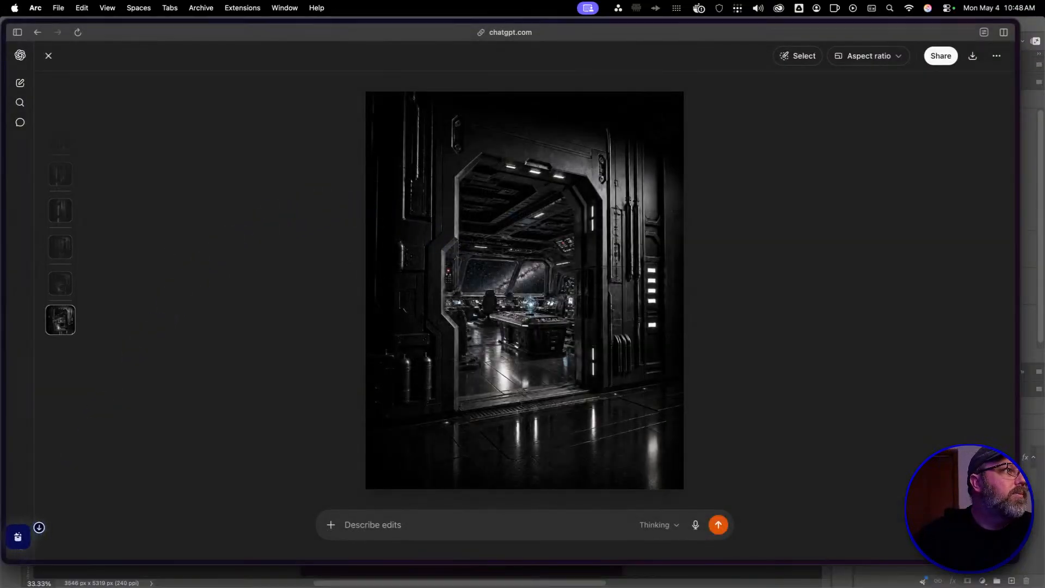
Switch to Photoshop, duplicate the Background layer twice, and rename the upper copy with the model's first name
key("super+Tab")
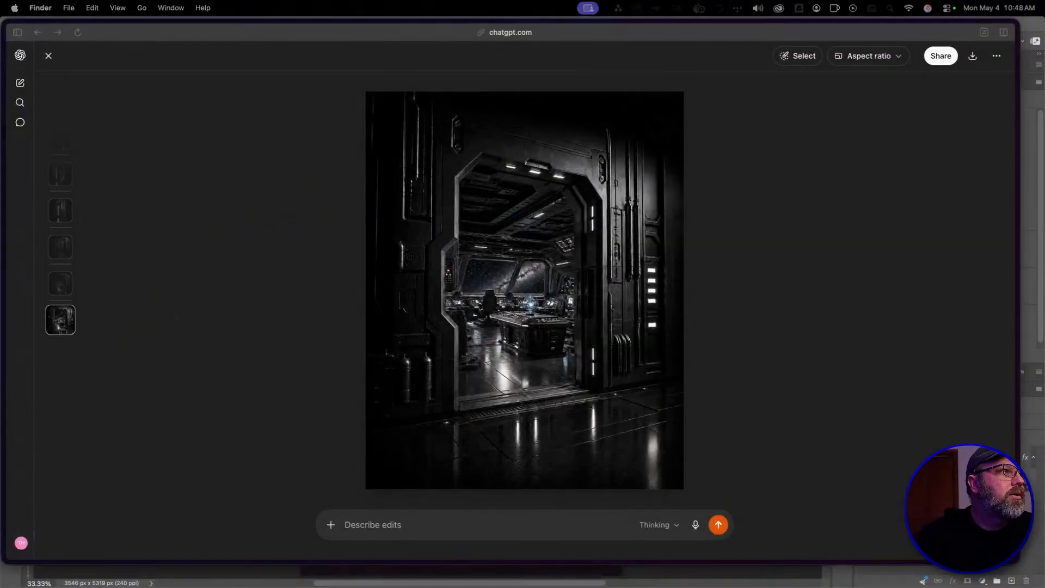
key("super+Tab")
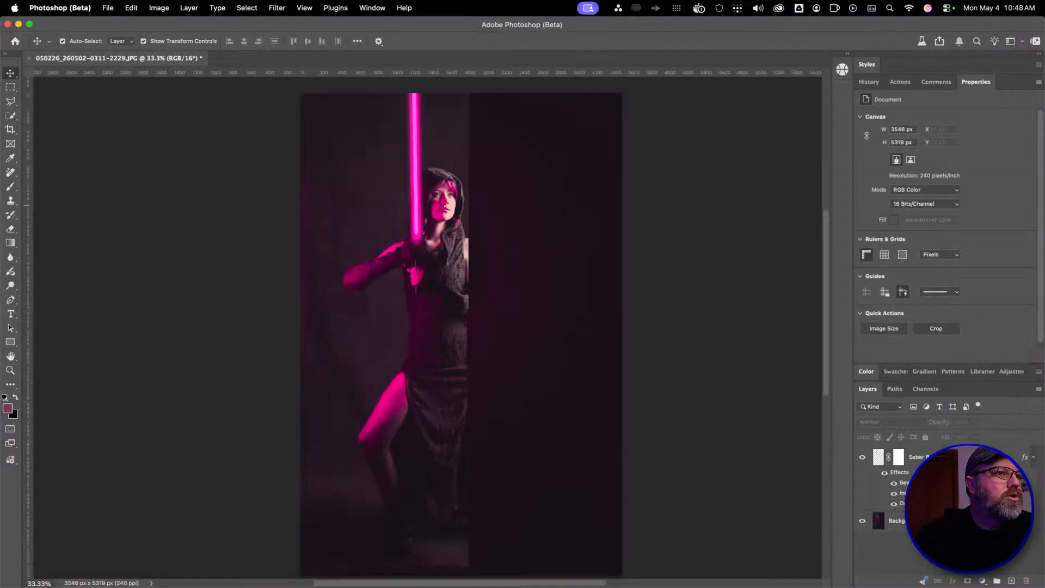
key("super+Tab")
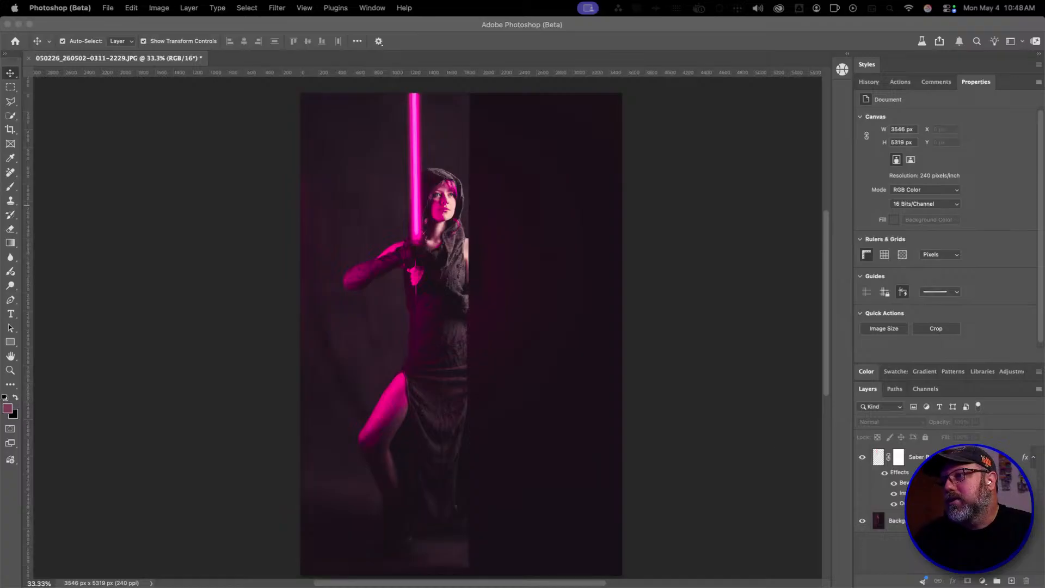
left_click(926, 522)
left_click_drag(927, 523, 928, 525)
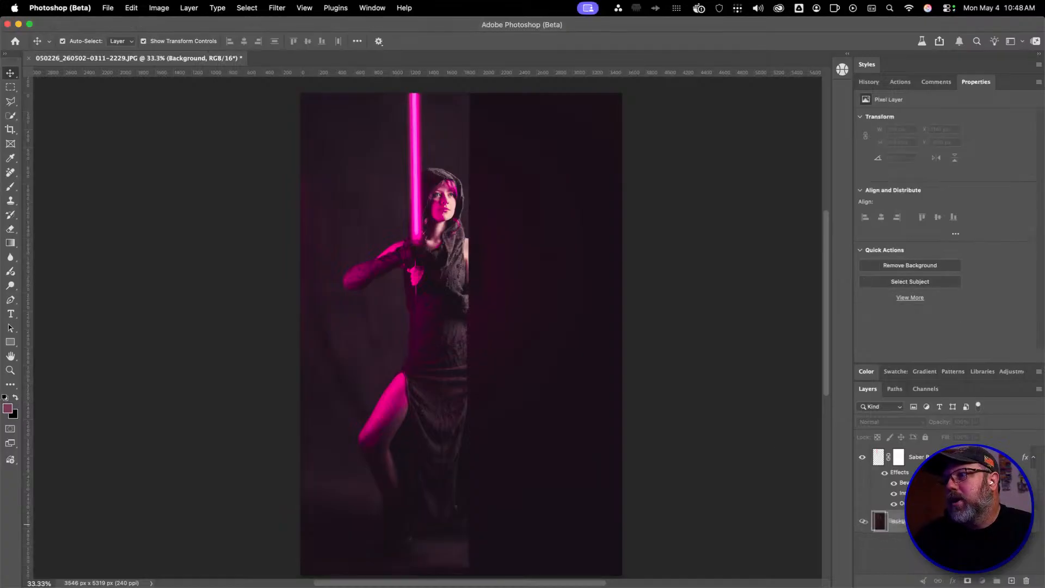
left_click_drag(1004, 525, 1008, 582)
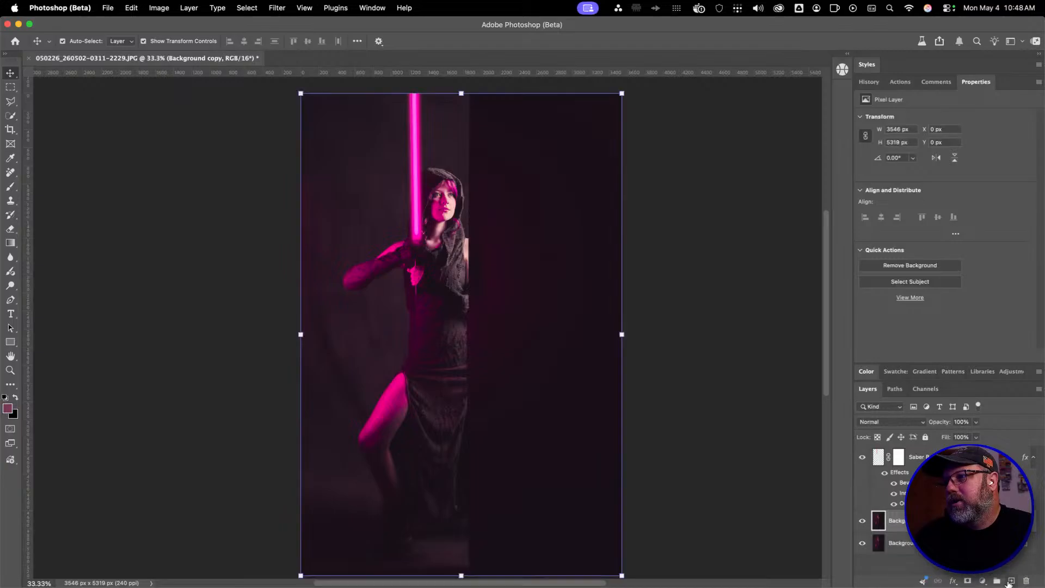
left_click_drag(990, 522, 1011, 581)
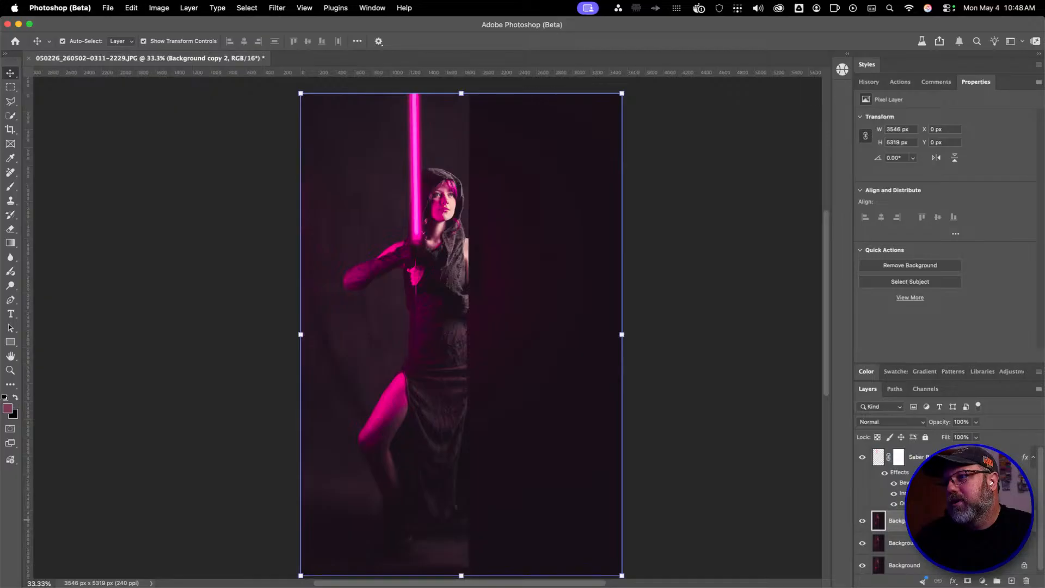
type("Li")
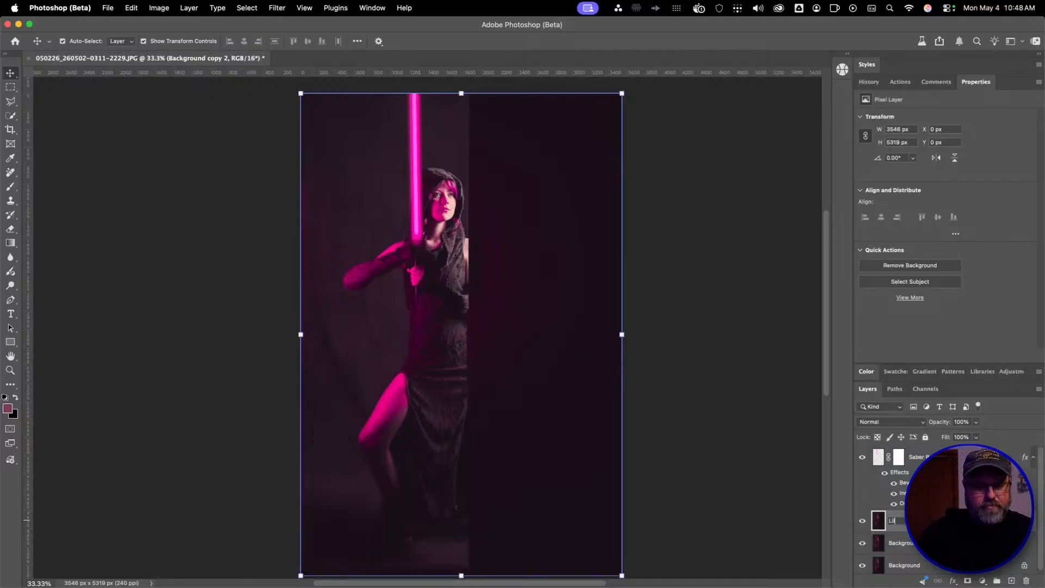
type("ly")
key("Return")
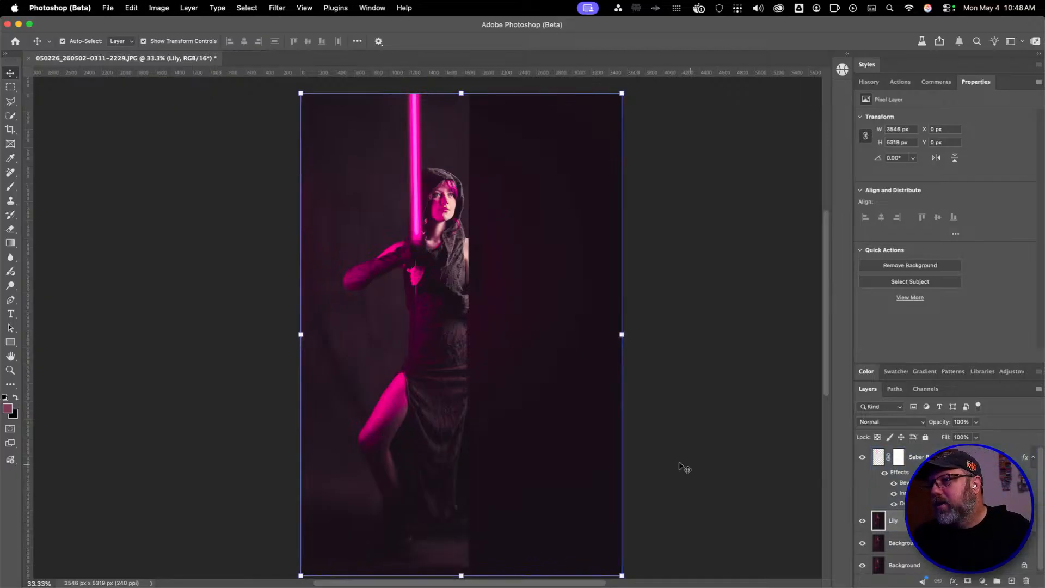
Mask out everything around the woman on the renamed upper copy
scroll(618, 440, "down", 2)
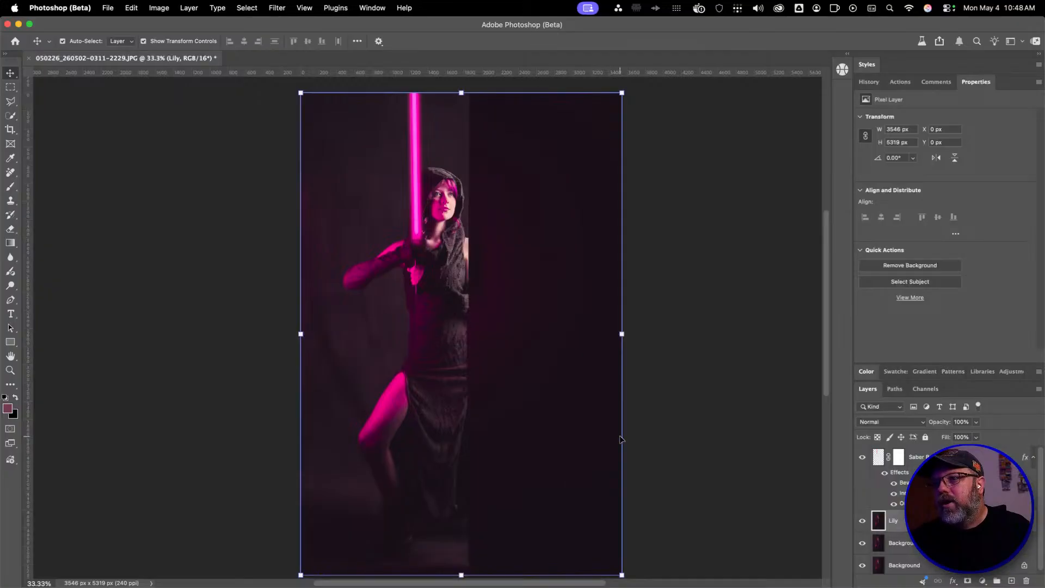
right_click(648, 436)
left_click(658, 437)
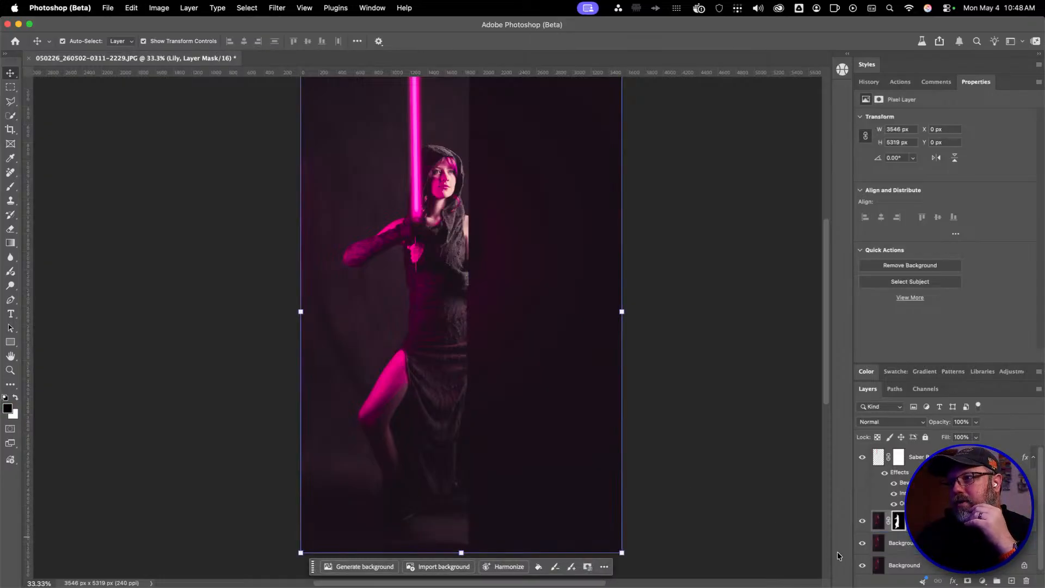
Hide the two background layers to check the woman's cutout against transparency, and show them again
left_click_drag(860, 566, 861, 545)
left_click(862, 529)
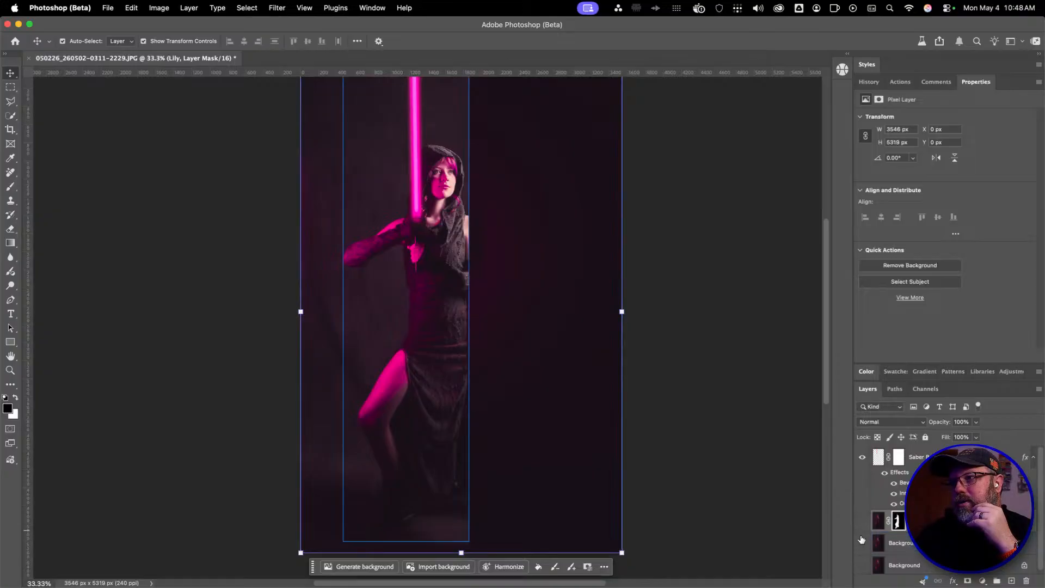
left_click(863, 523)
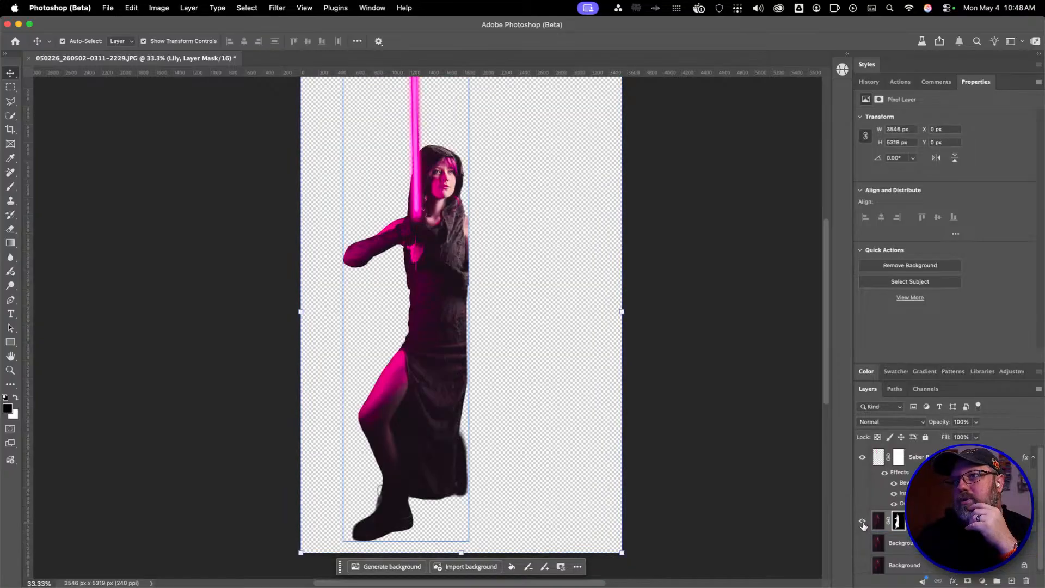
left_click_drag(862, 541, 862, 563)
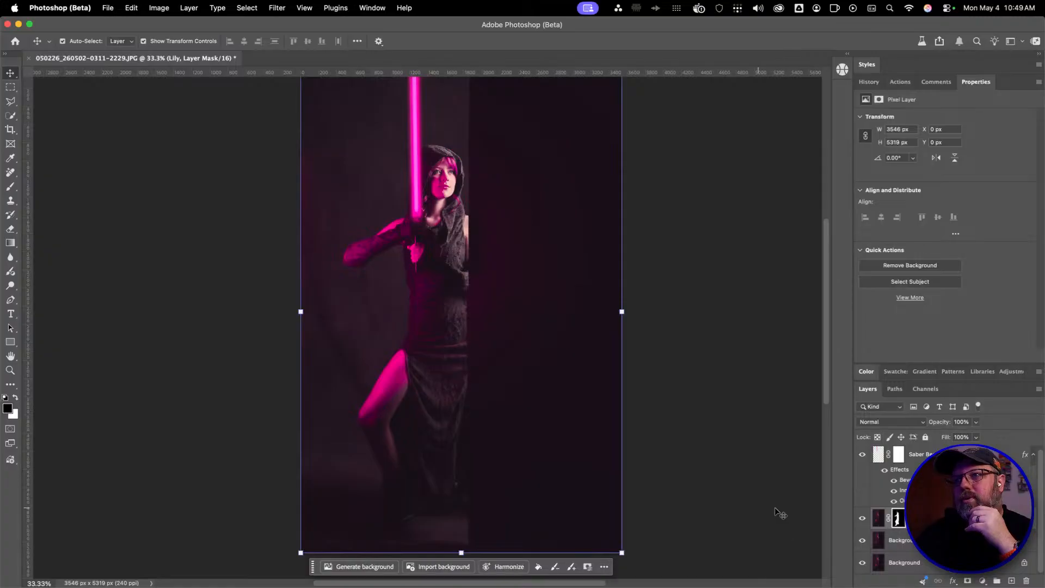
Place the Star Wars door to command deck image above the Background copy layer, flip it horizontally and enlarge it to about 157%
left_click(895, 540)
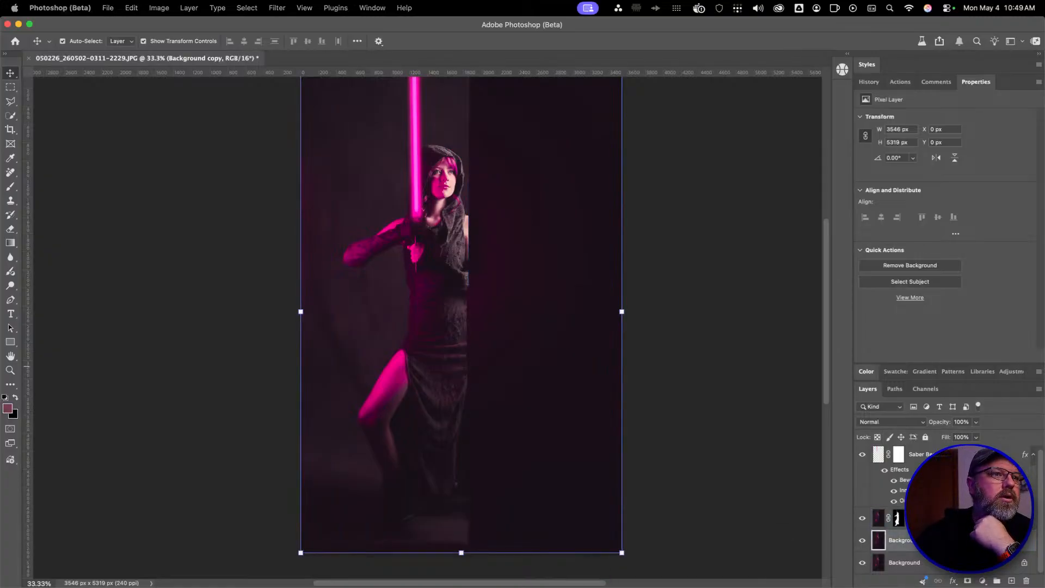
left_click_drag(4, 428, 407, 326)
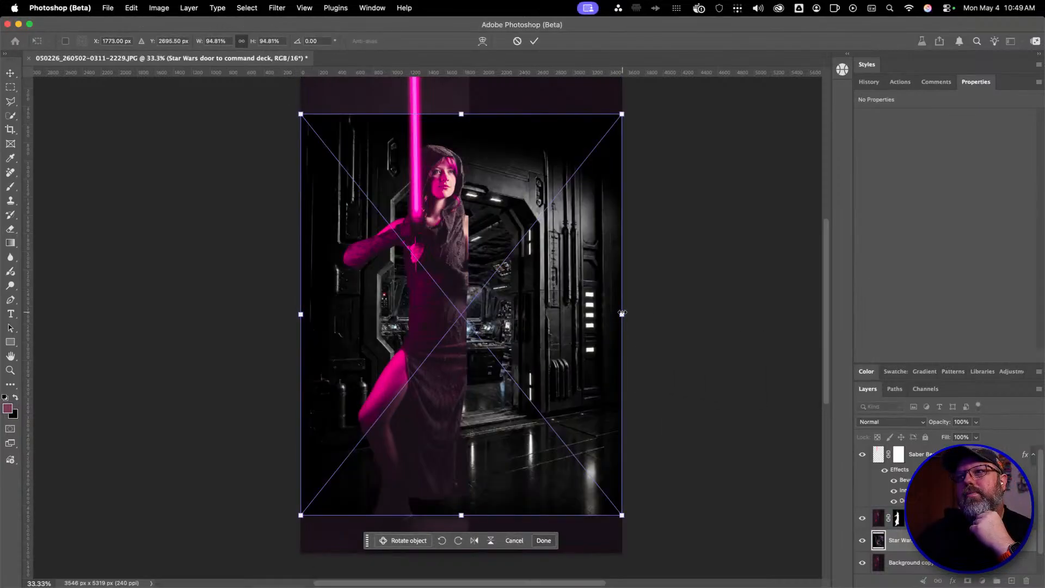
left_click(474, 540)
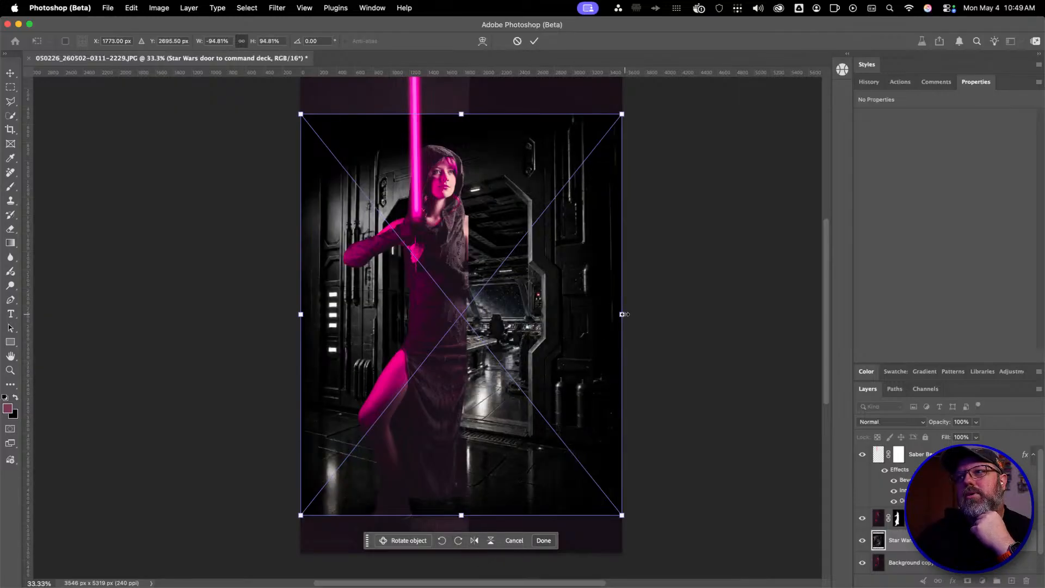
left_click_drag(624, 314, 501, 409)
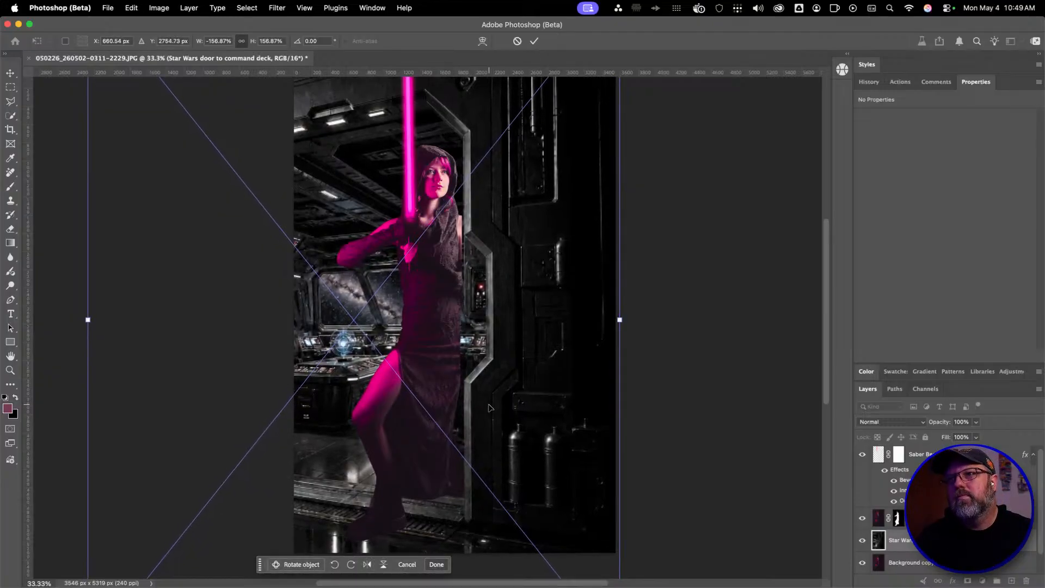
Nudge the placed doorway left and back right to line up its door frame just behind the woman's back, and commit the placement
key("Left")
key("Left")
key("Left")
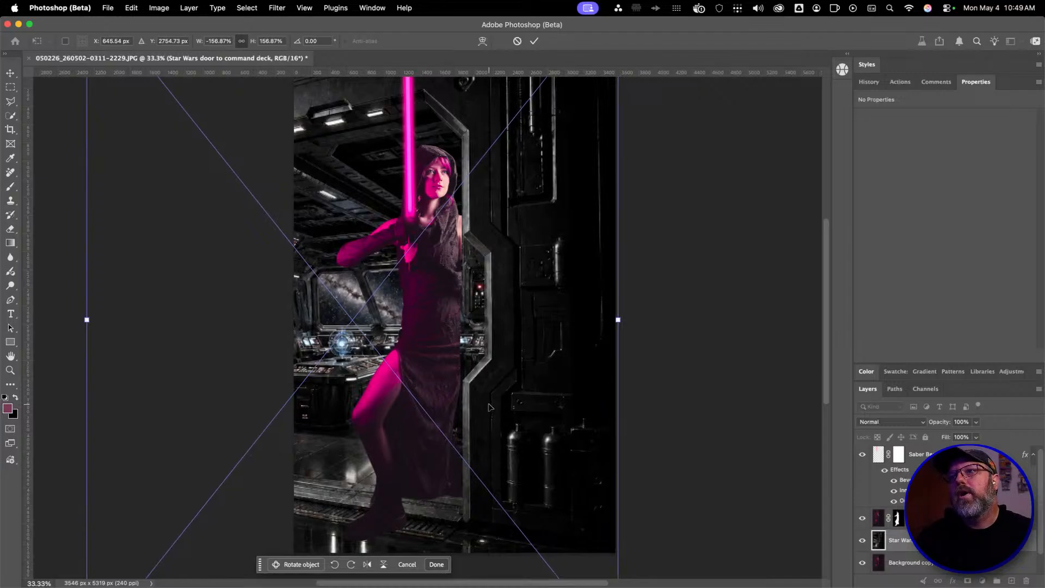
key("Left")
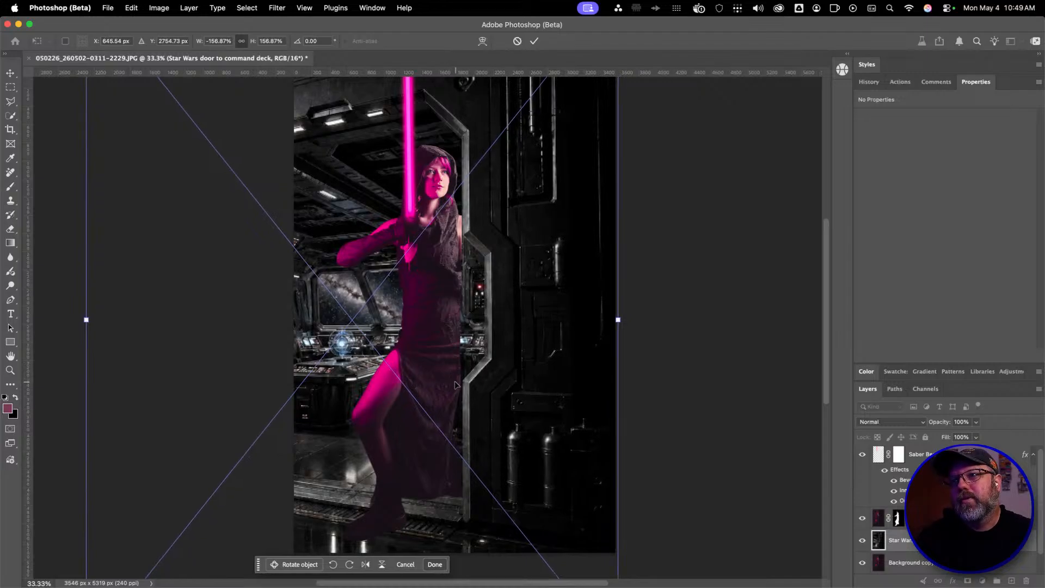
key("Left")
key("Left")
key("Left")
key("Left")
key("Left")
key("Left")
key("Left")
key("Left")
key("Left")
key("Left")
key("Left")
key("Left")
key("Left")
key("Left")
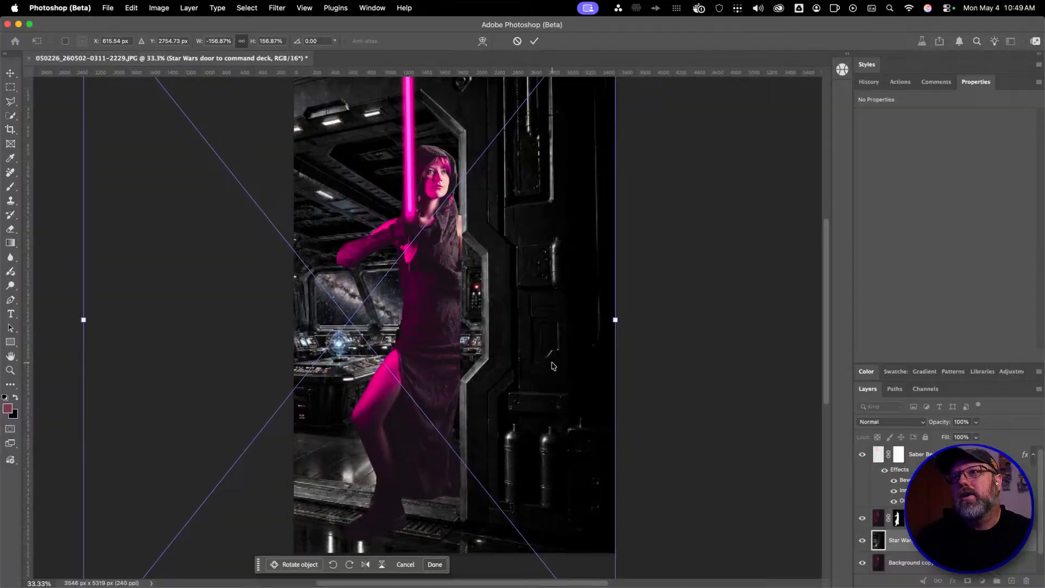
key("Left")
key("Left")
key("Left")
key("Left")
key("Left")
key("Left")
key("Left")
key("Left")
key("Left")
key("Left")
key("Left")
key("Left")
key("Left")
key("Left")
key("Left")
key("Left")
key("Left")
key("Left")
key("Left")
key("Left")
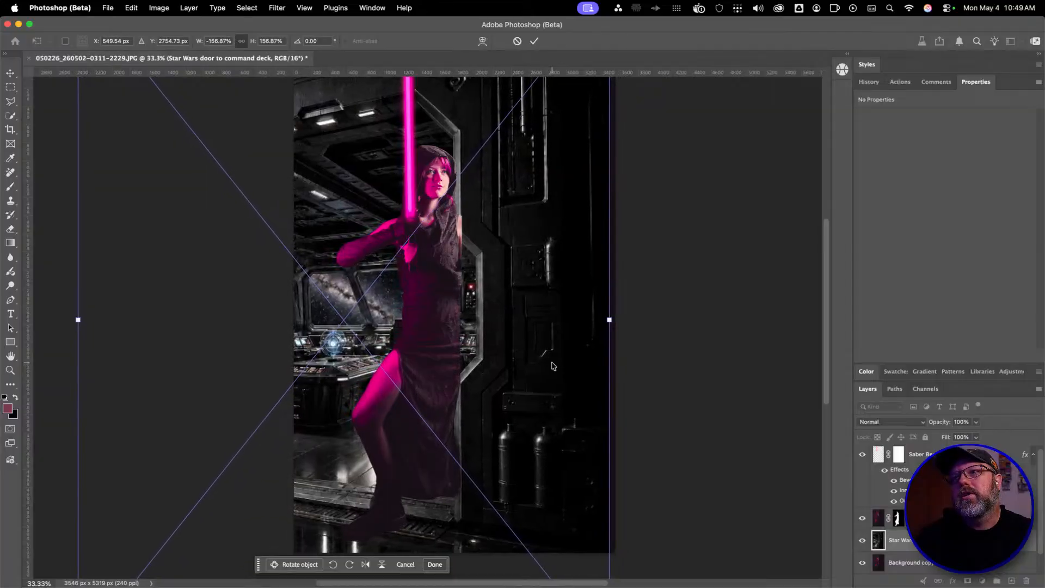
key("Left")
key("Left")
key("Left")
key("Left")
key("Left")
key("Left")
key("Left")
key("Left")
key("Left")
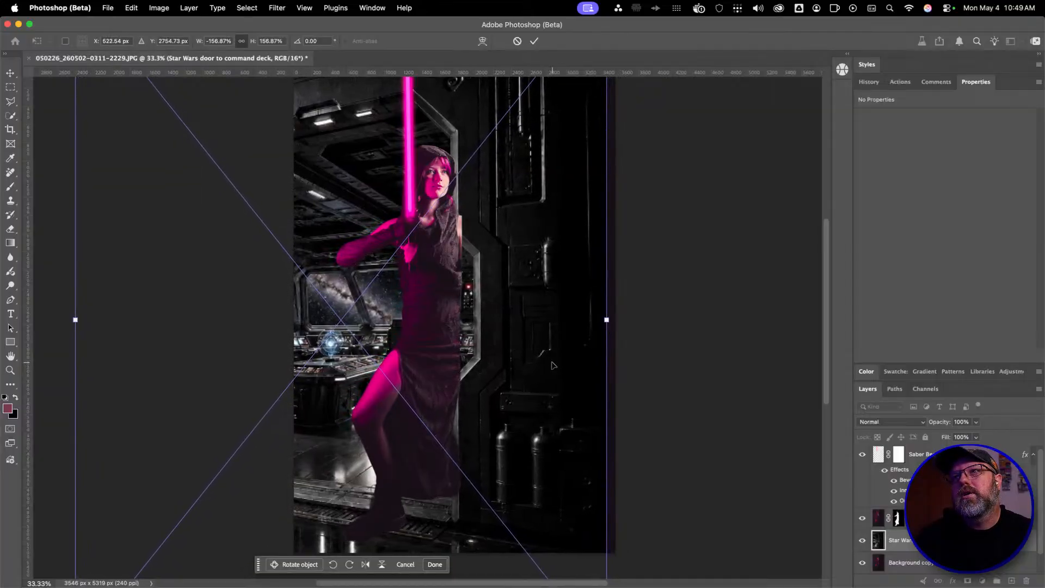
key("Left")
key("Left")
key("Left")
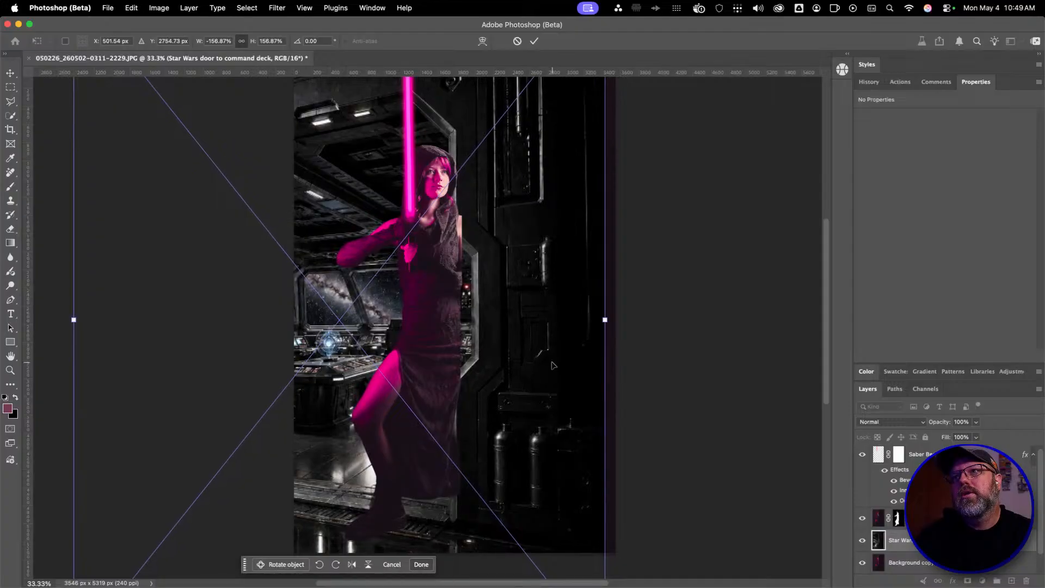
key("Right")
key("Right")
key("Right")
key("Right")
key("Right")
key("Right")
key("Right")
key("Right")
key("Right")
key("Right")
key("Right")
key("Right")
key("Right")
key("Right")
key("Right")
key("Right")
key("Right")
key("Right")
key("Right")
key("Right")
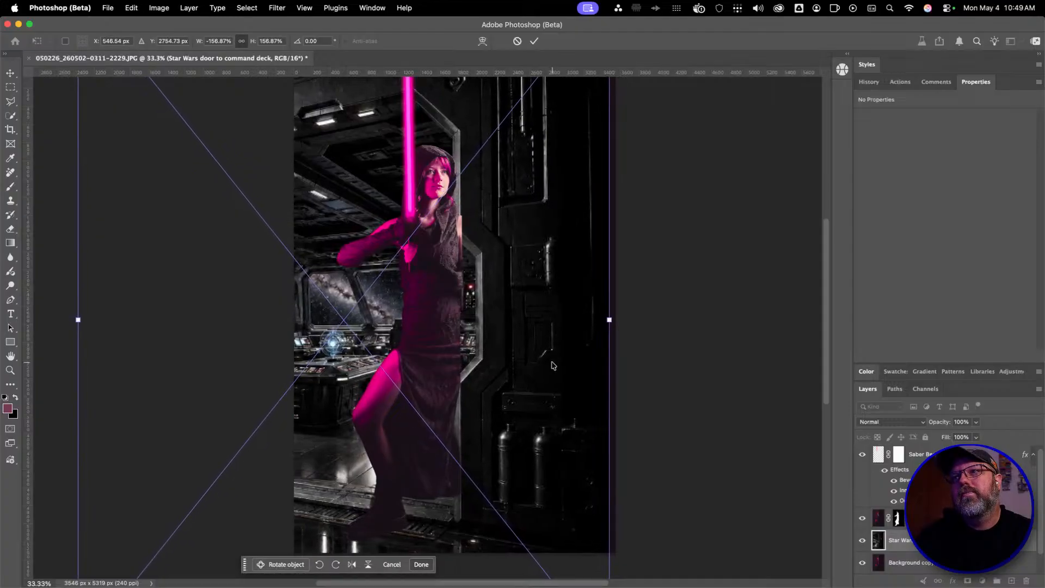
key("Right")
key("Right")
key("Right")
key("Right")
key("Right")
key("Right")
key("Right")
key("Right")
key("Right")
key("Right")
key("Right")
key("Right")
key("Right")
key("Right")
key("Right")
key("Right")
key("Right")
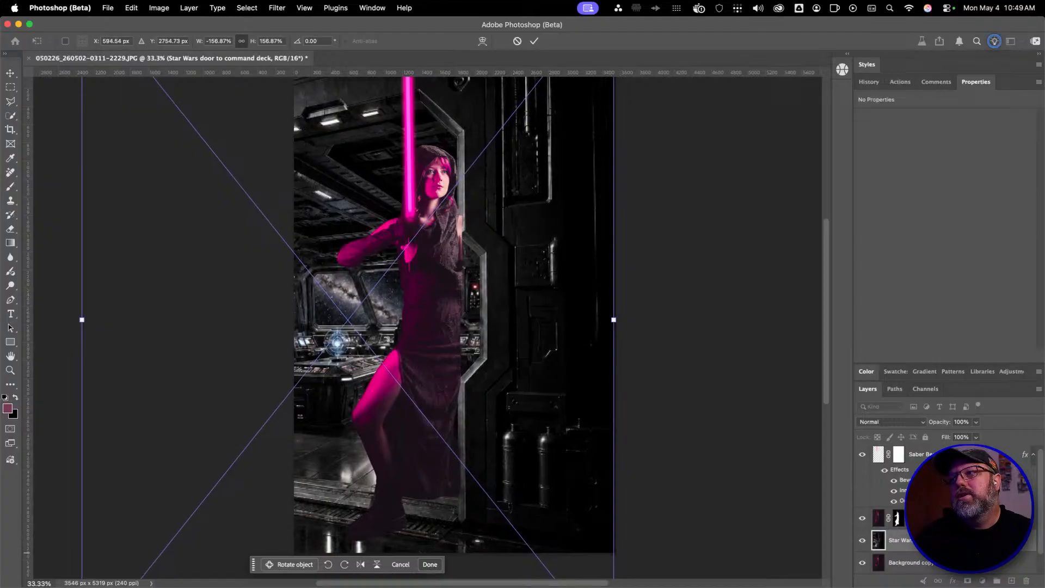
key("Return")
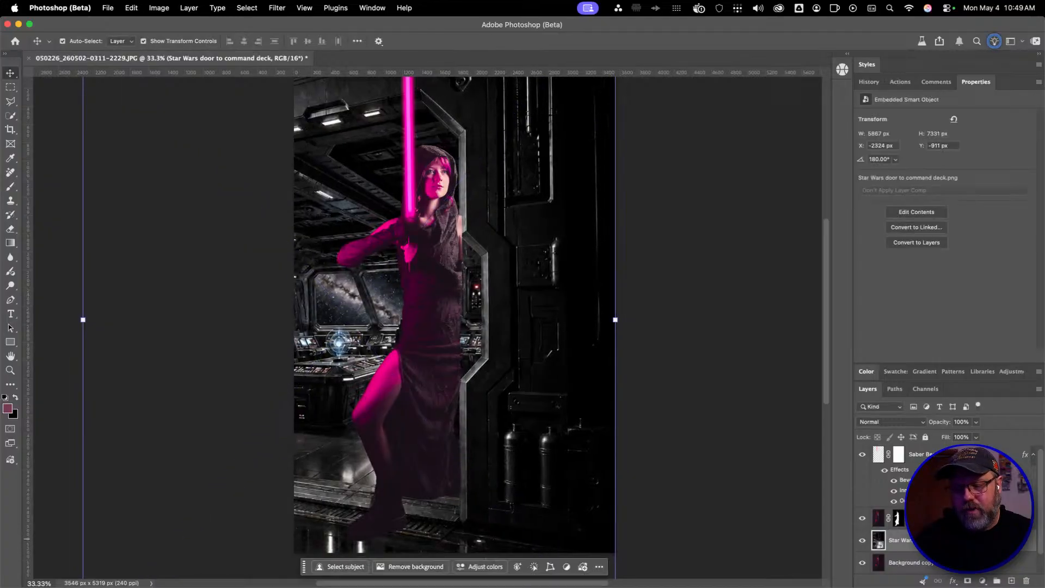
Delete the placed doorway image layer
key("Delete")
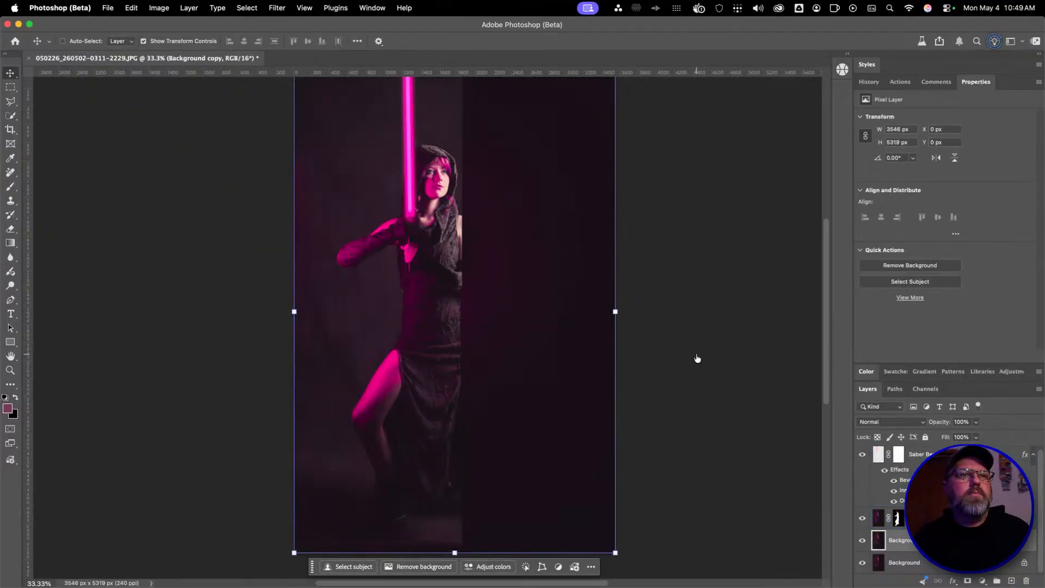
Switch to ChatGPT in the browser, where the generated doorway image is open, and activate its edit description
key("super+shift+a")
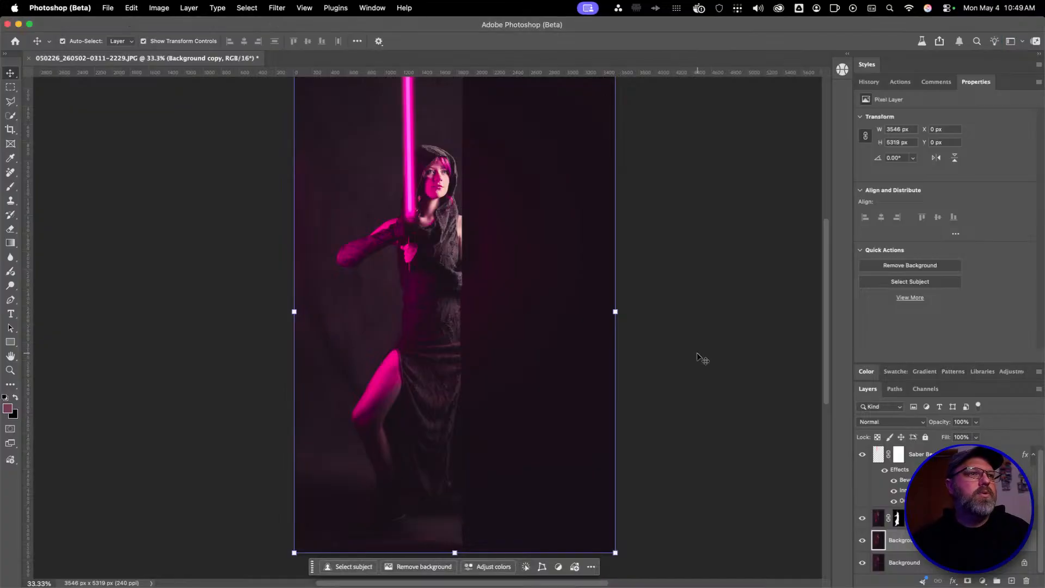
mouse_move(1044, 1)
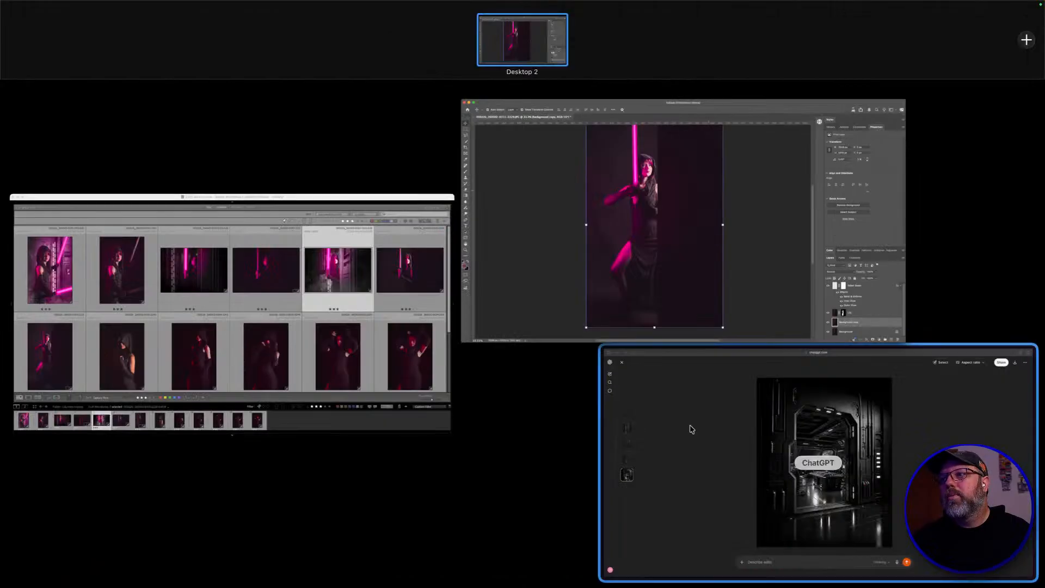
left_click(690, 430)
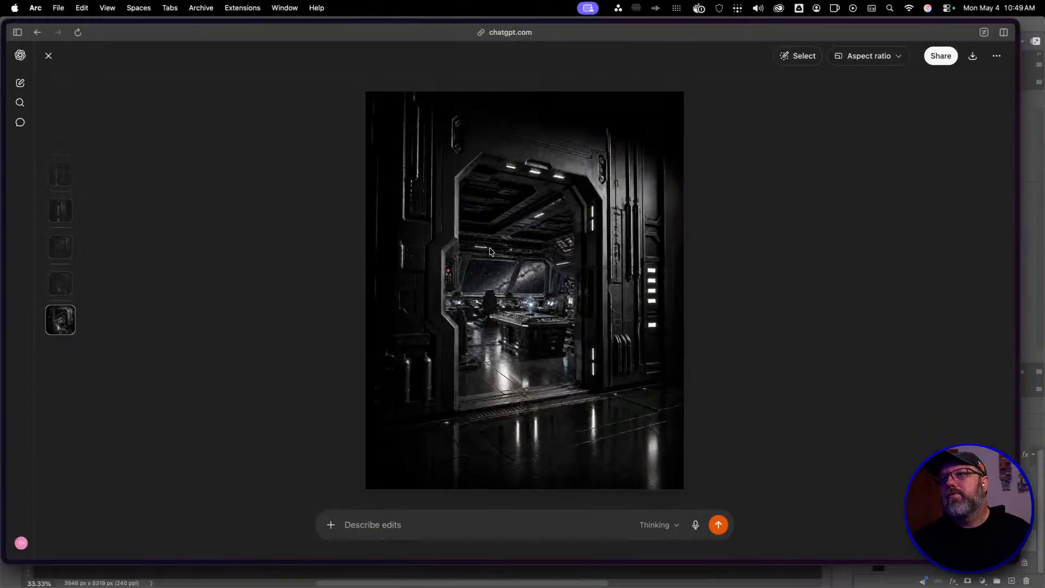
left_click(494, 531)
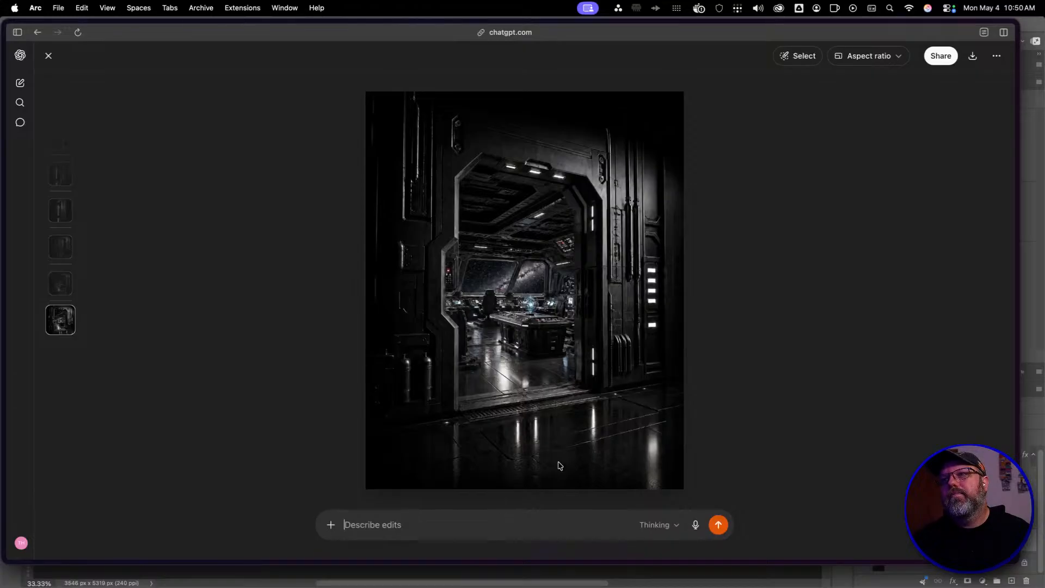
type("t")
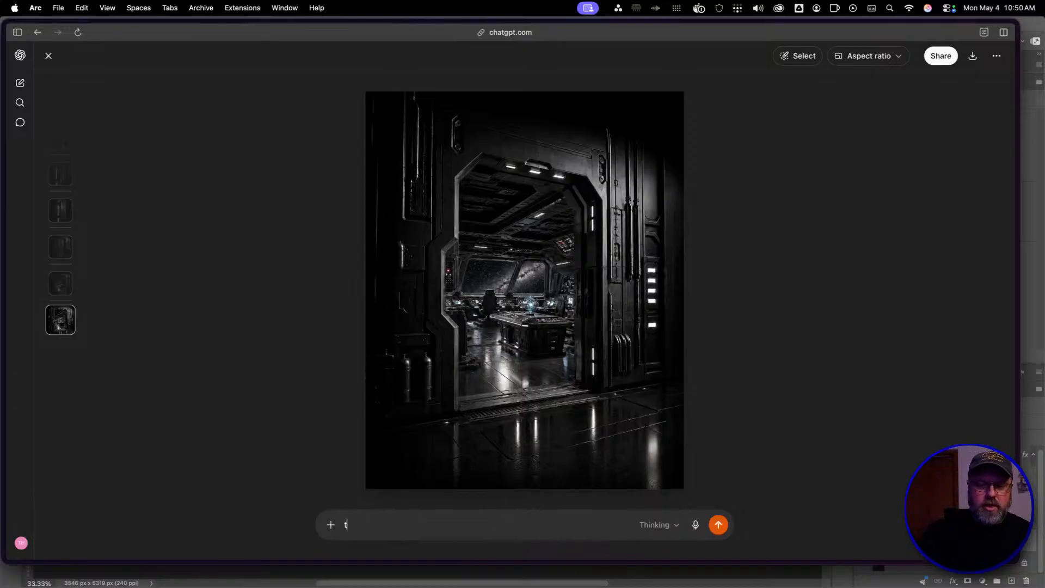
type("he left side wall")
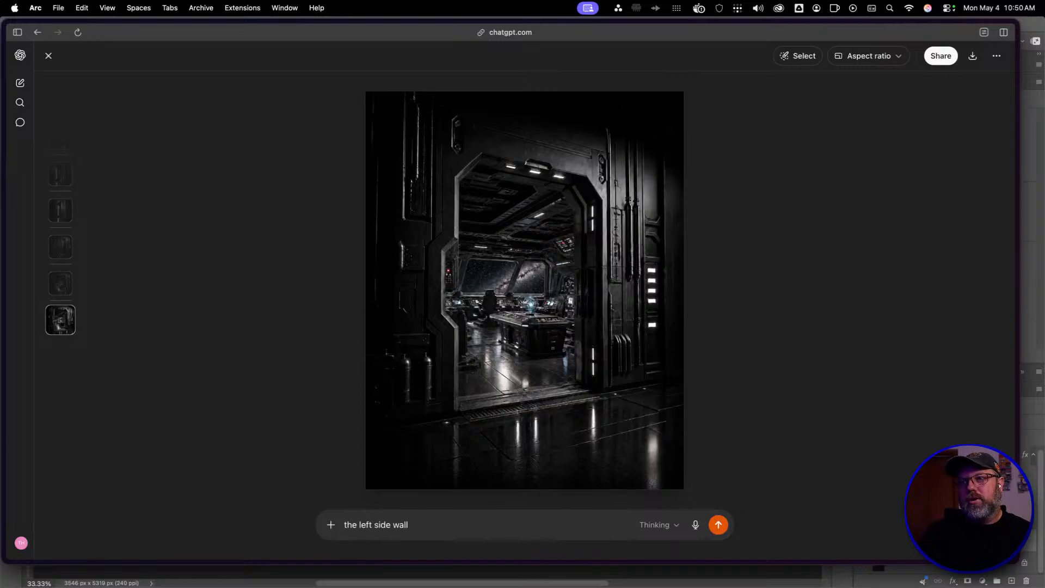
type(" sneeds to ")
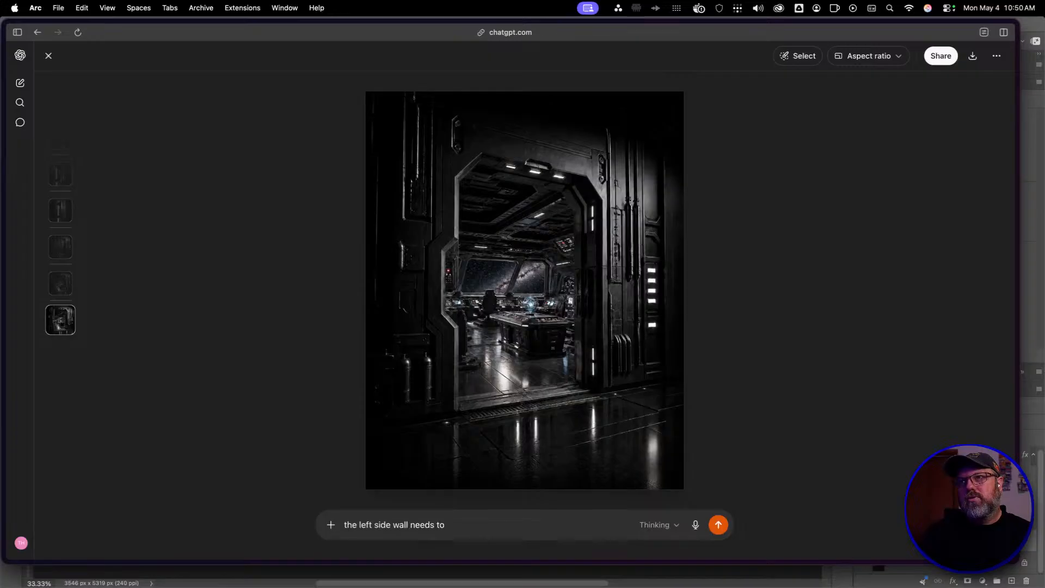
type("not have a sect")
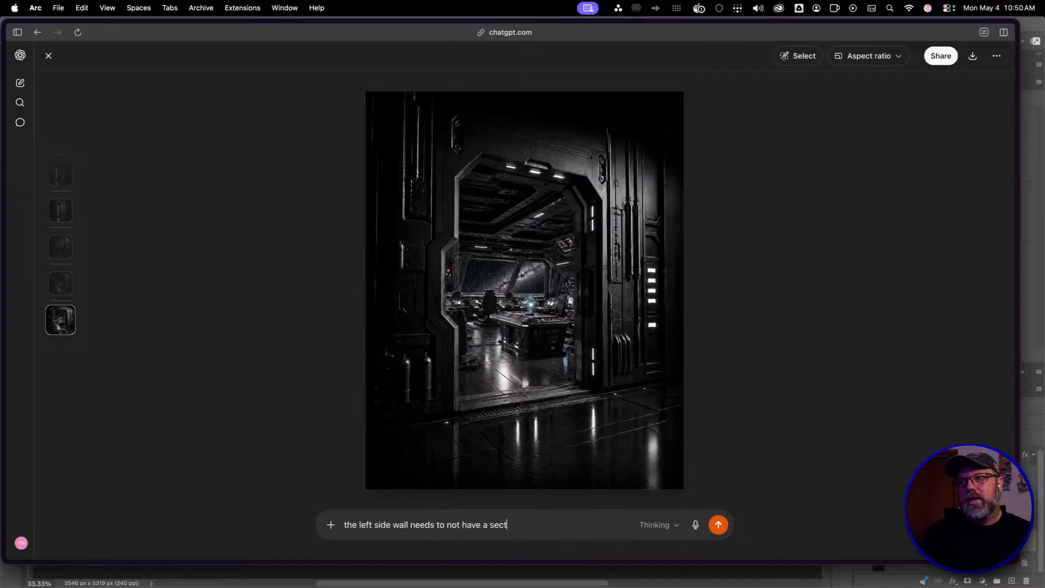
type("ion cut out for the ")
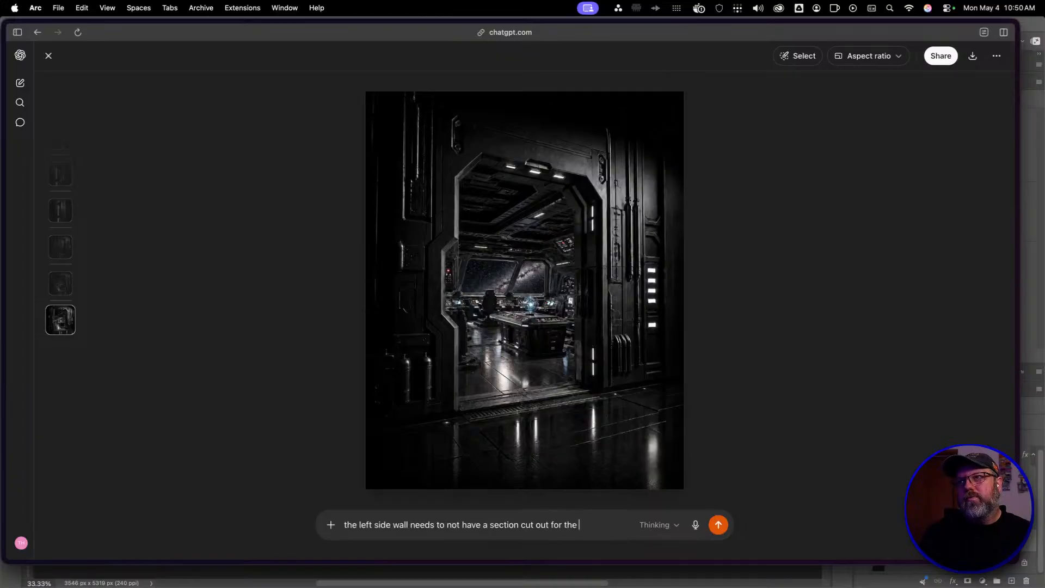
type("panel. ")
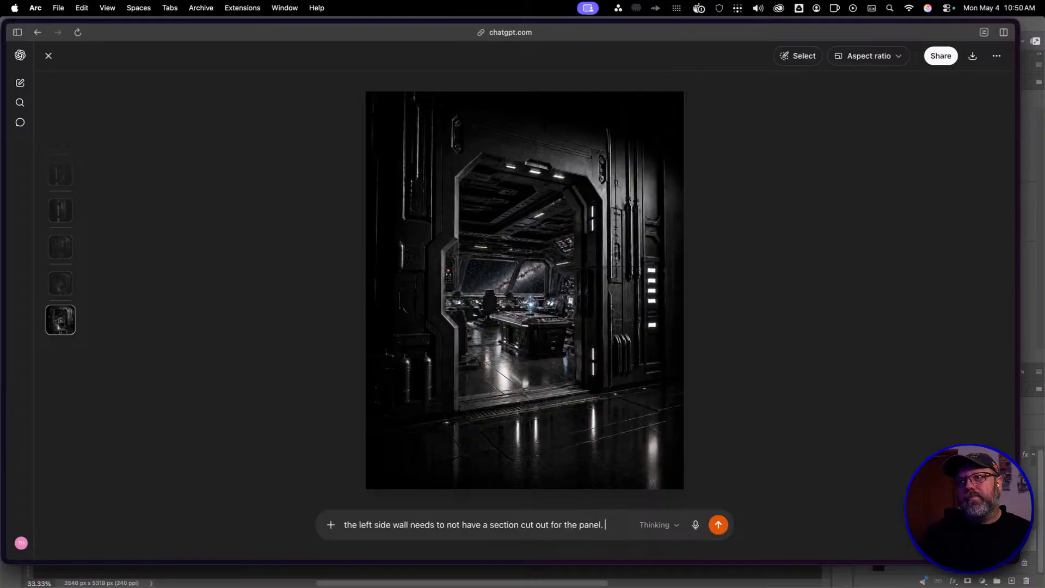
type("Change")
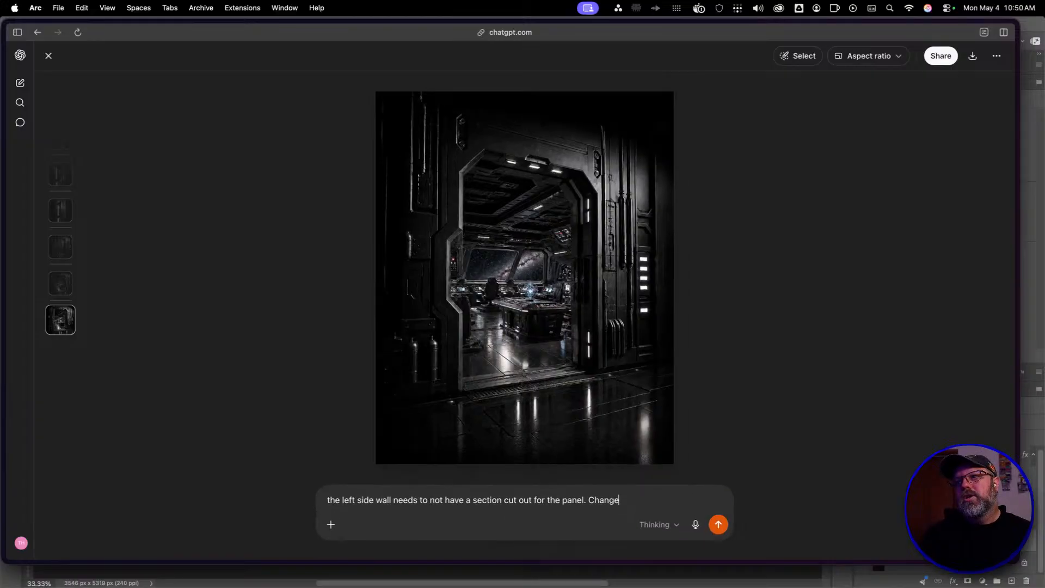
type(" the design and ")
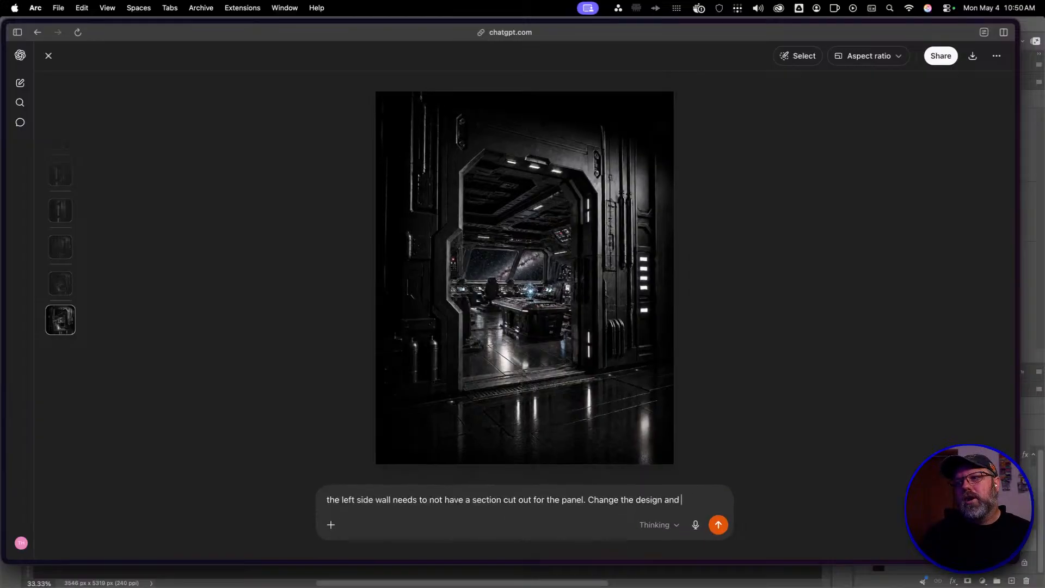
type("make the ")
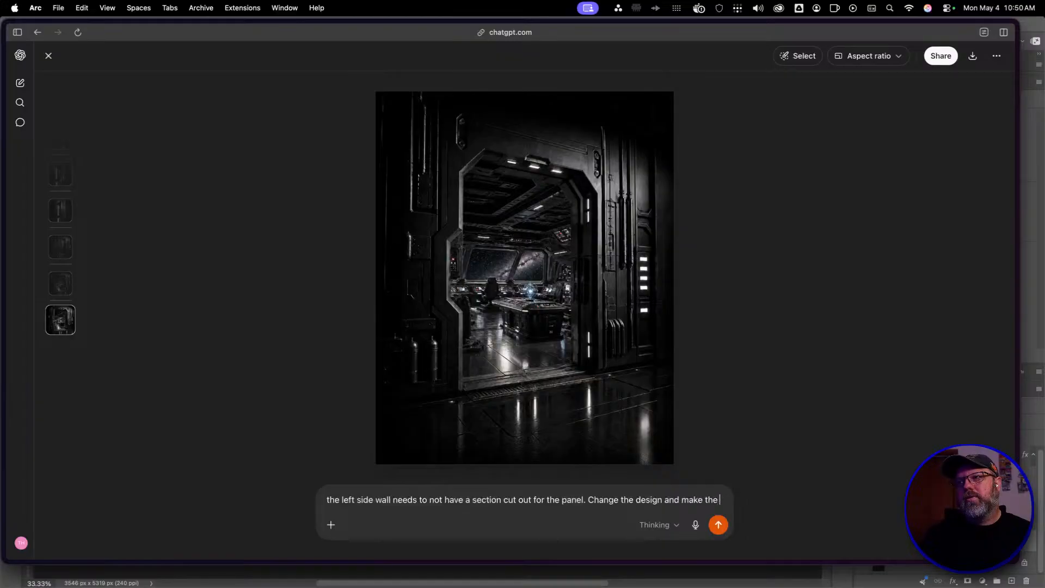
type("panel")
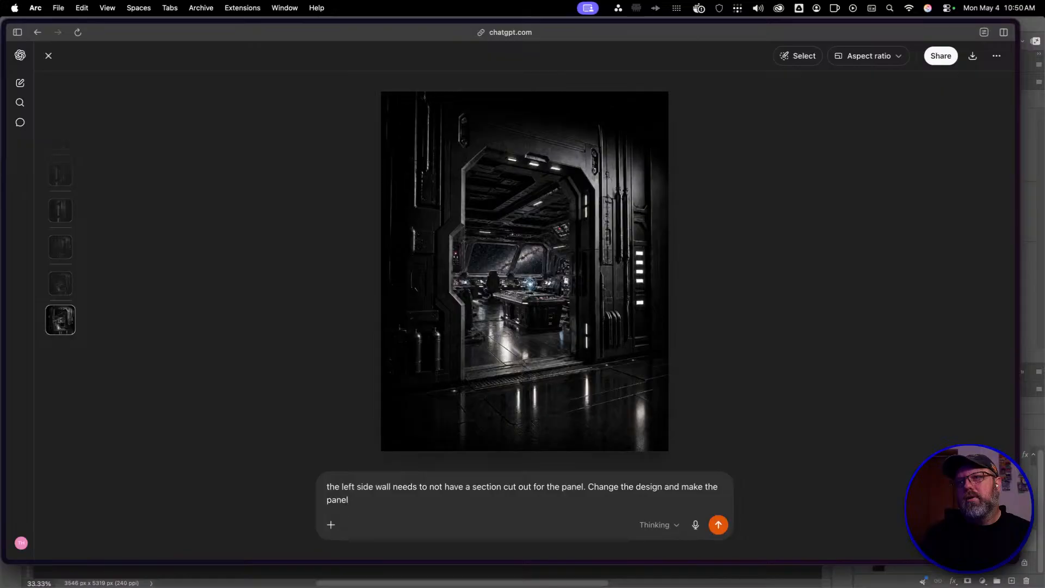
type(" recess into the cuo")
type("ut but the ")
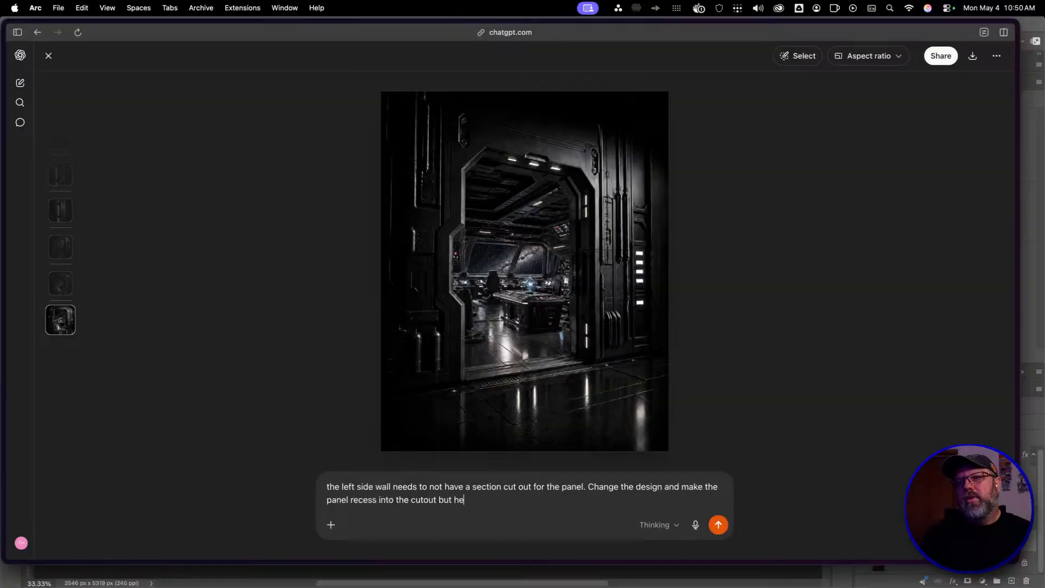
type("cu")
type("tout on")
key("BackSpace")
key("BackSpace")
key("BackSpace")
key("BackSpace")
key("BackSpace")
key("BackSpace")
key("BackSpace")
key("BackSpace")
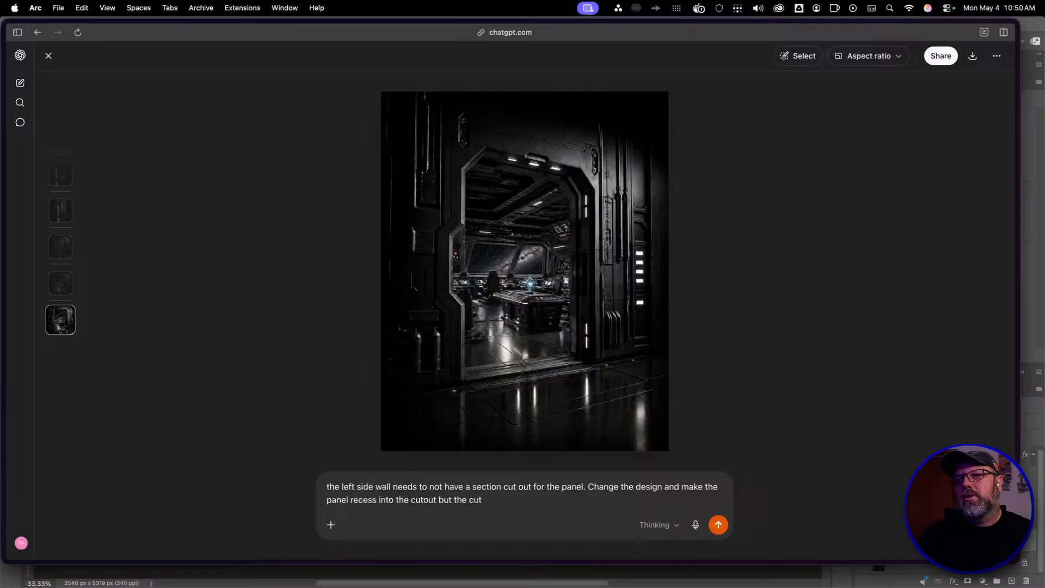
triple_click(412, 496)
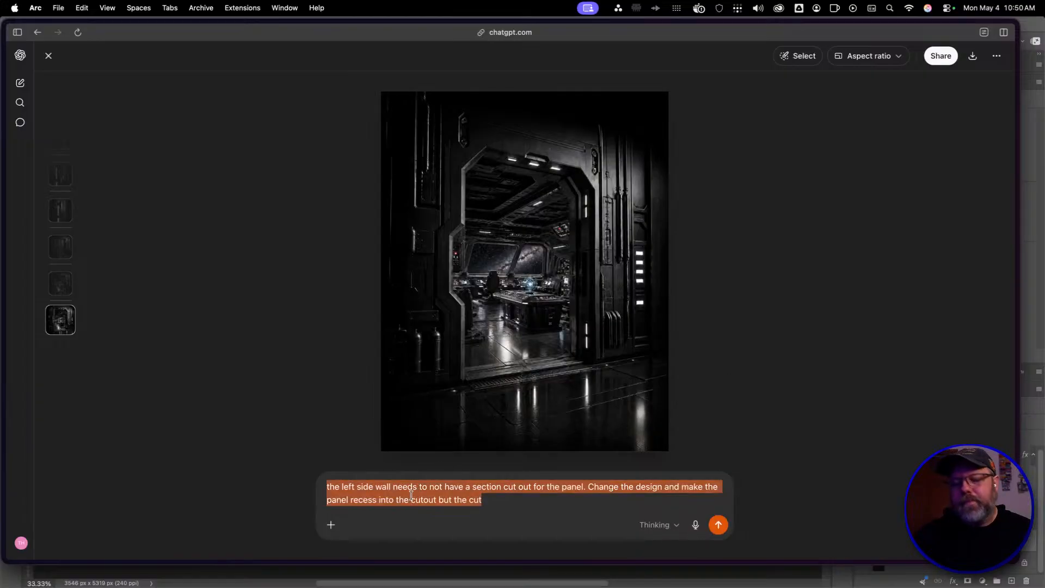
key("BackSpace")
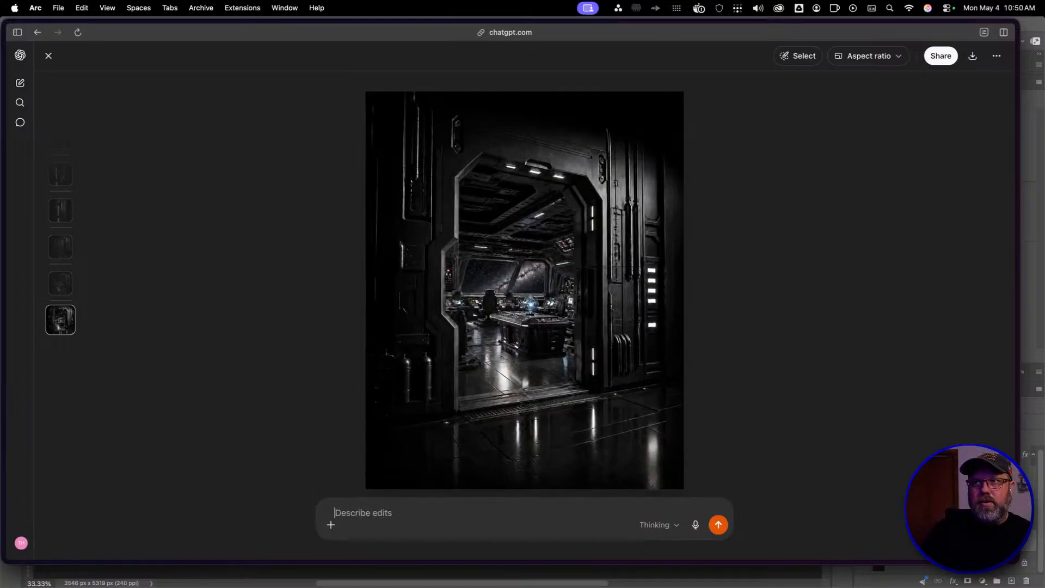
Write the image edit prompt "Make the door flush with the frame on the left side."
type("P")
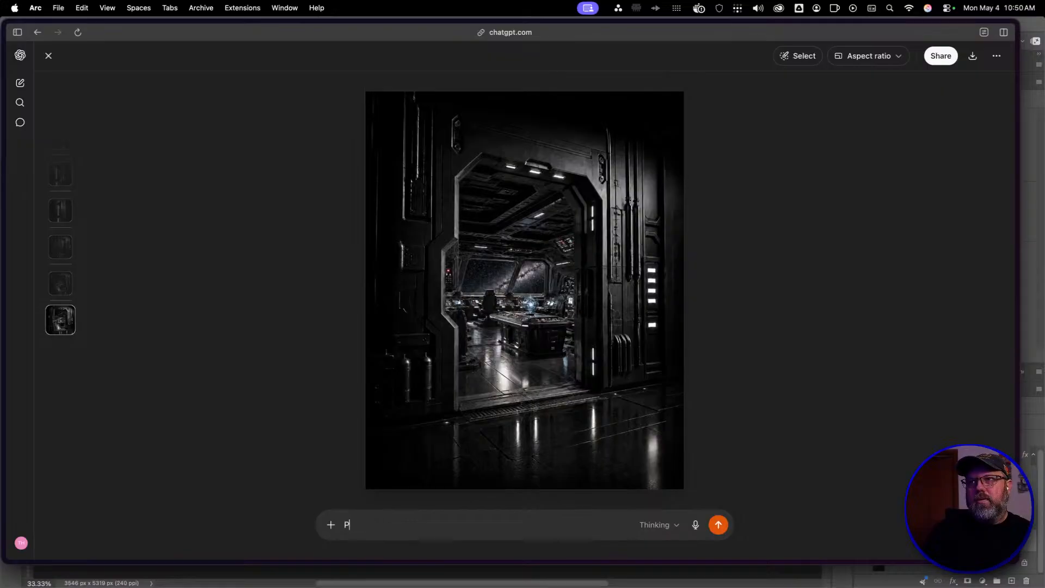
key("BackSpace")
type("Make the ")
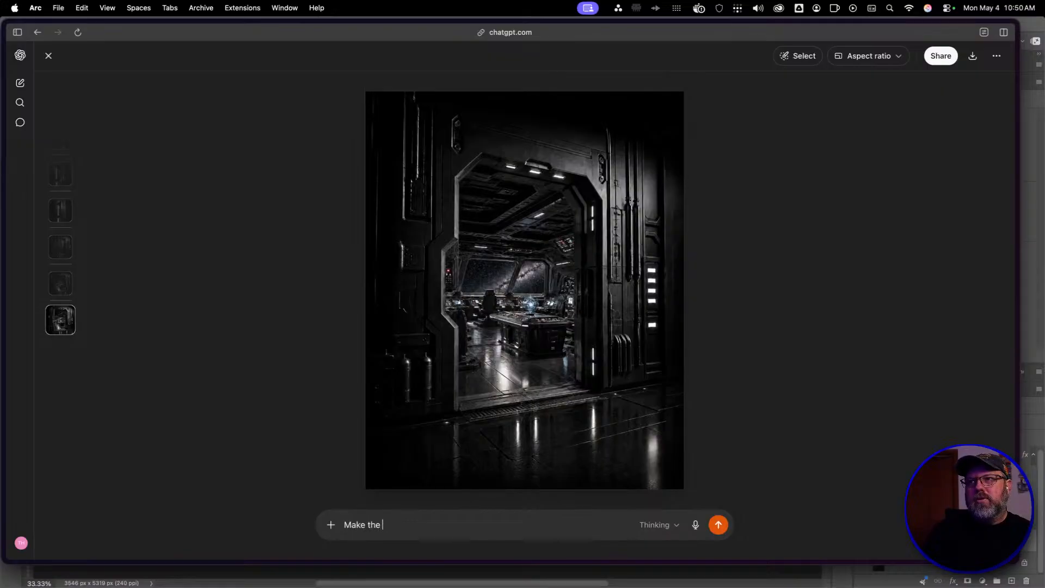
type("door ")
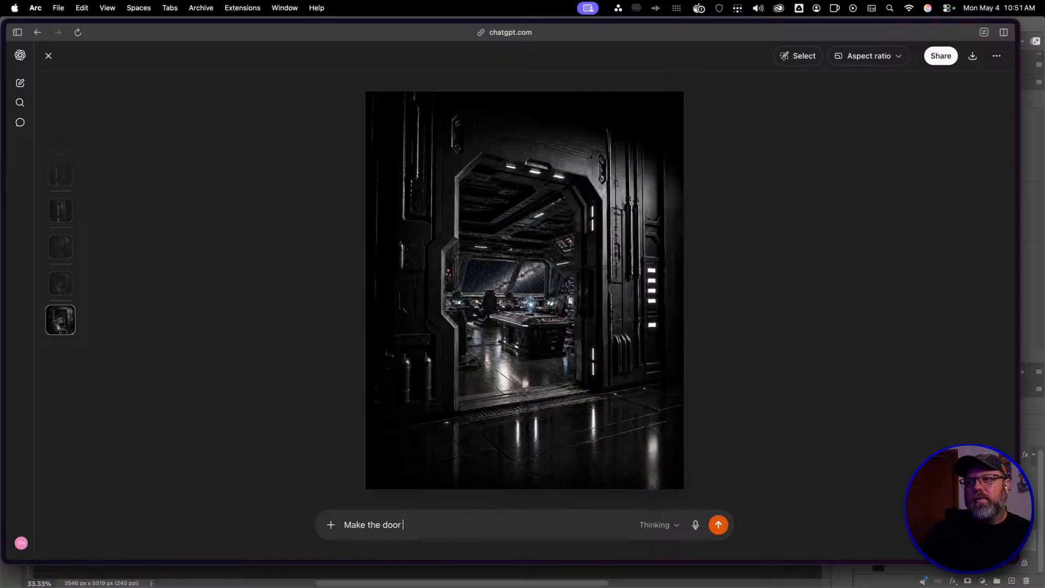
type("flush with the ")
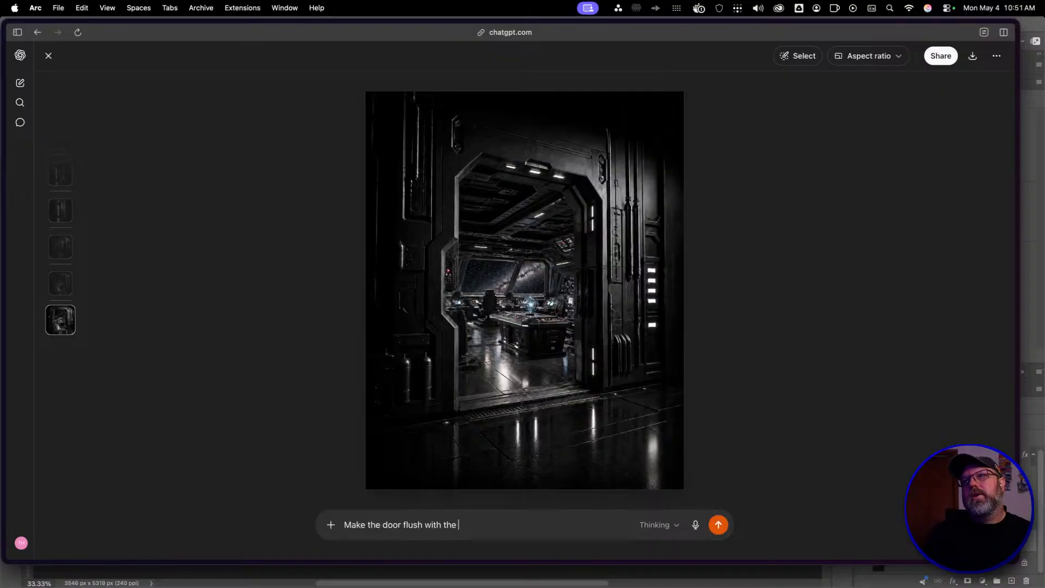
type("frame ")
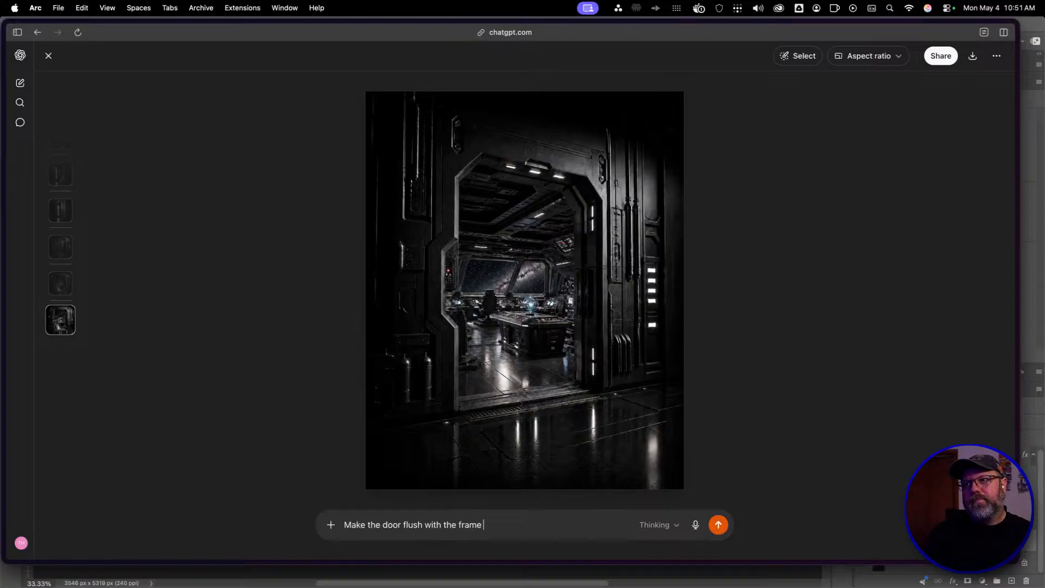
type("on the left side.")
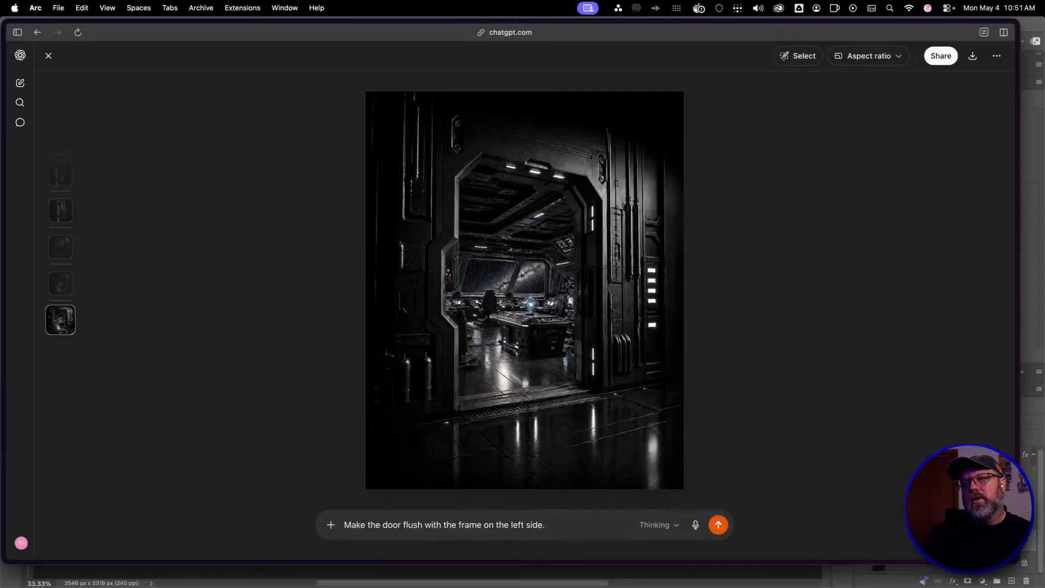
Add "So that the door fills in the gap where the cutout is for the control panel for the door" and submit the prompt
type(" So that the ")
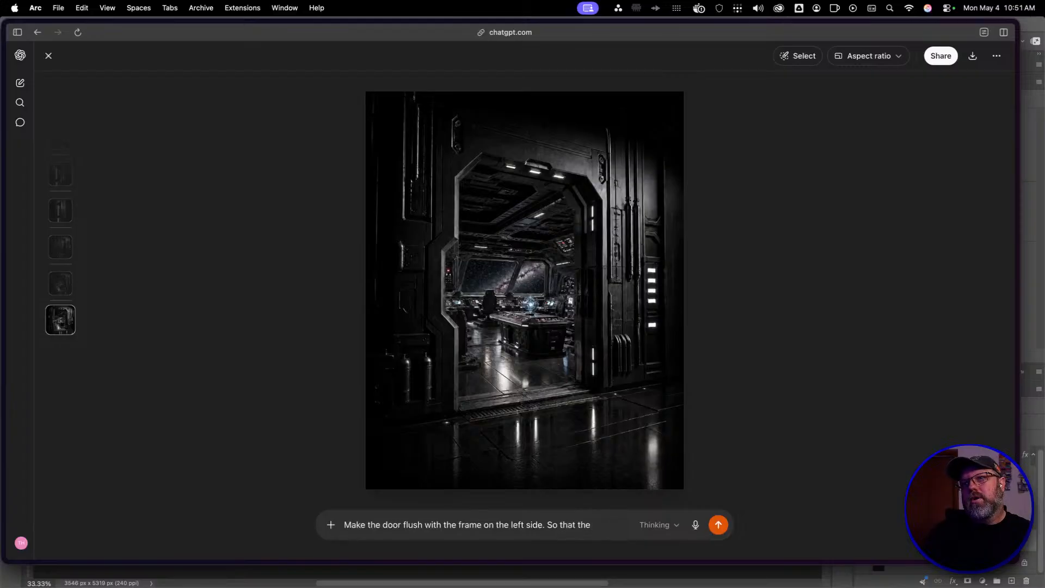
type("door fil")
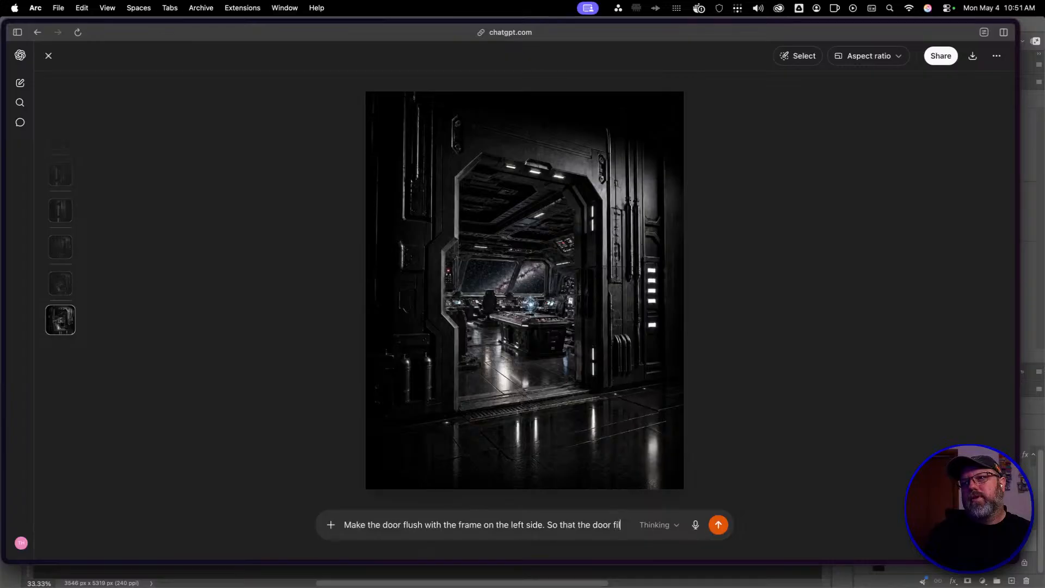
type("ls in the gap")
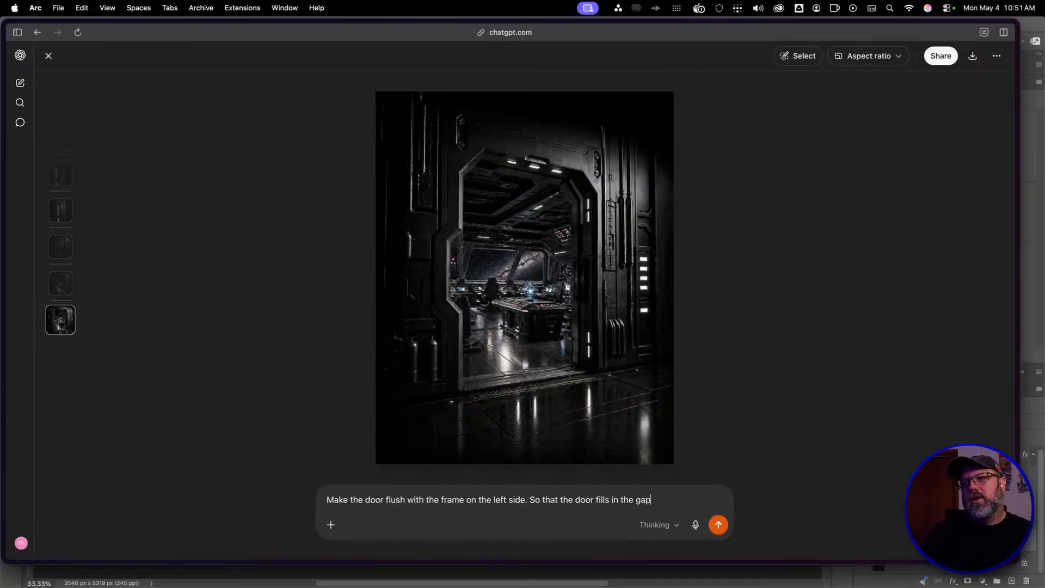
type(" where the cutout is for the")
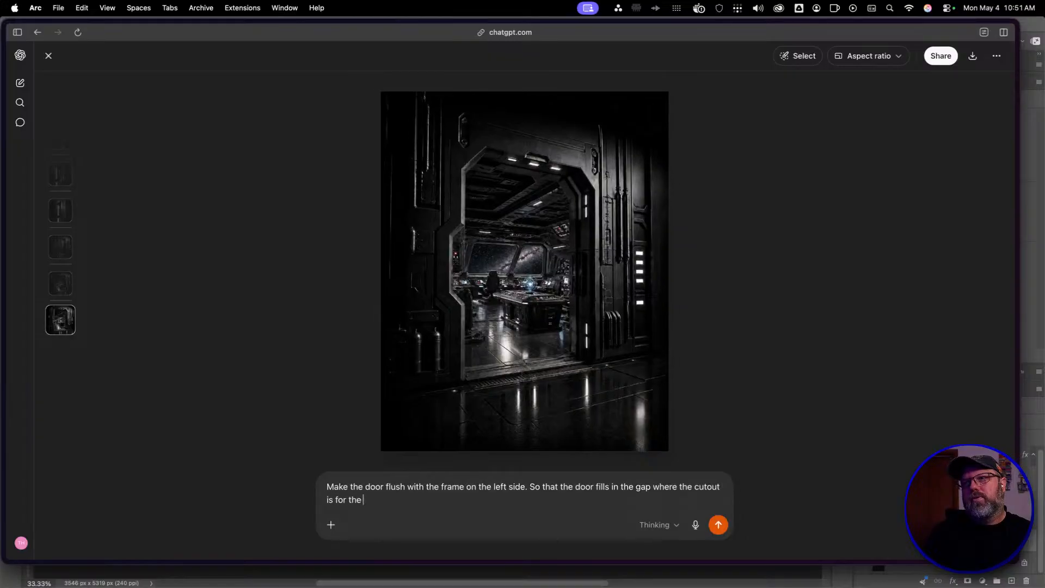
type(" control panel for the t")
key("BackSpace")
type("door.")
key("Return")
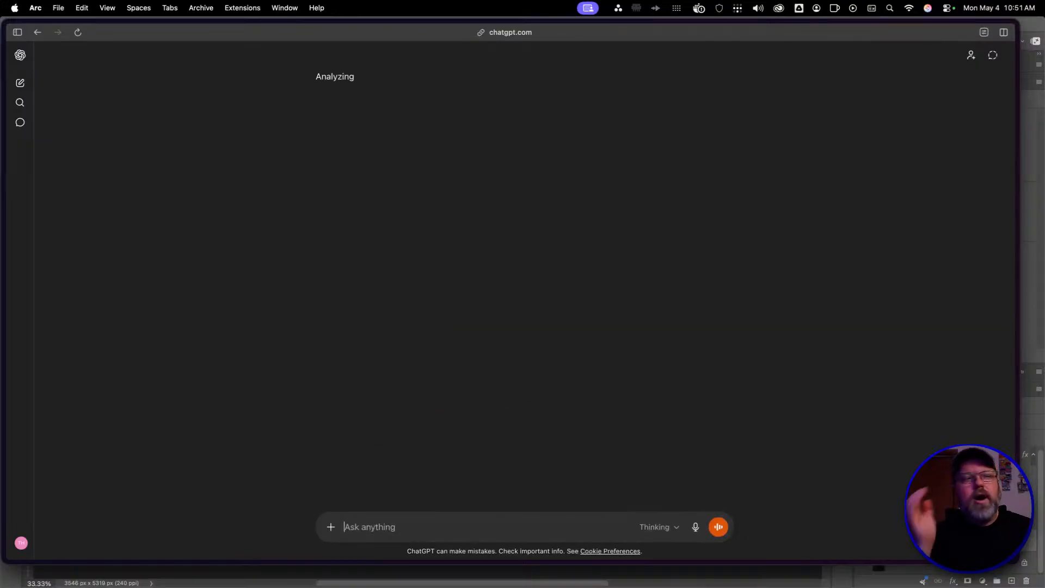
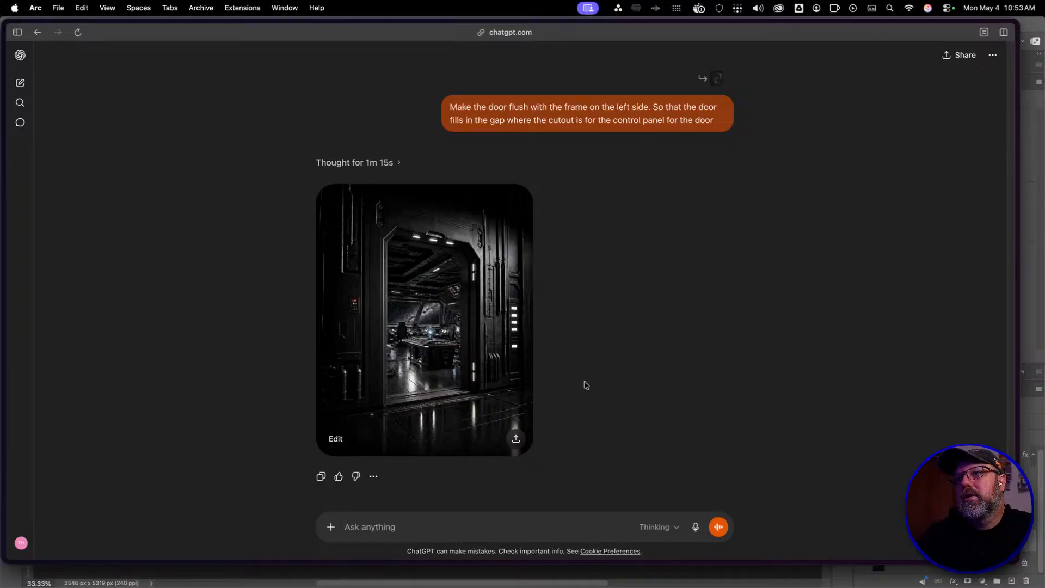
Open the newly generated doorway image with the flush door frame and submit the edit request "upscale this image"
left_click(527, 450)
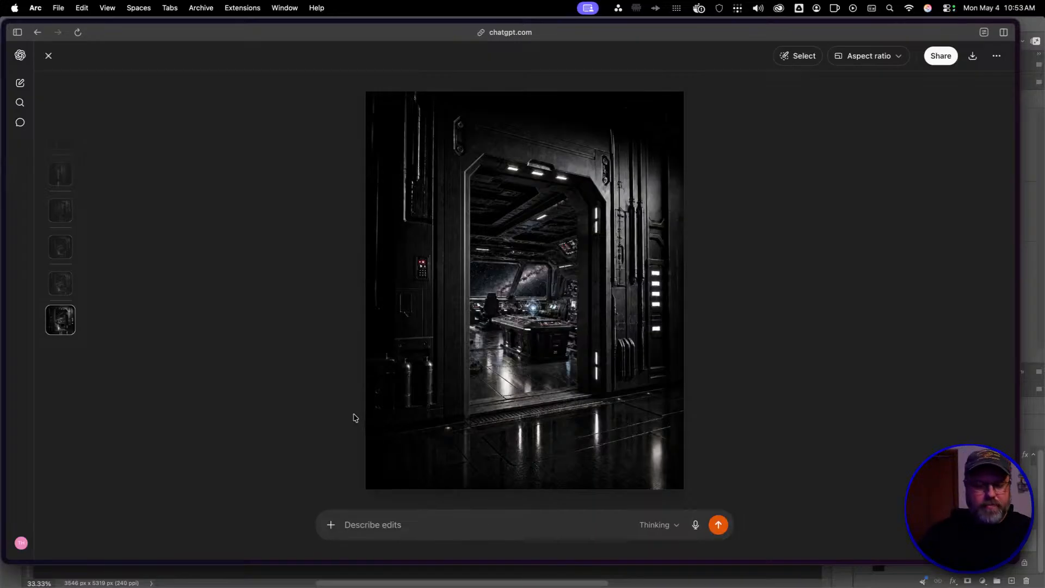
type("upscale")
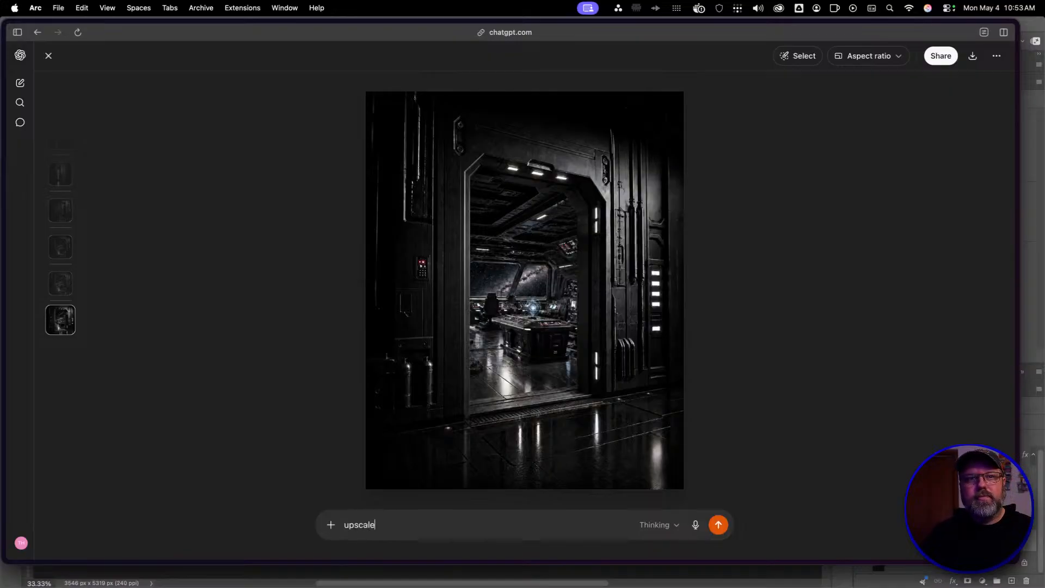
type(" this imag")
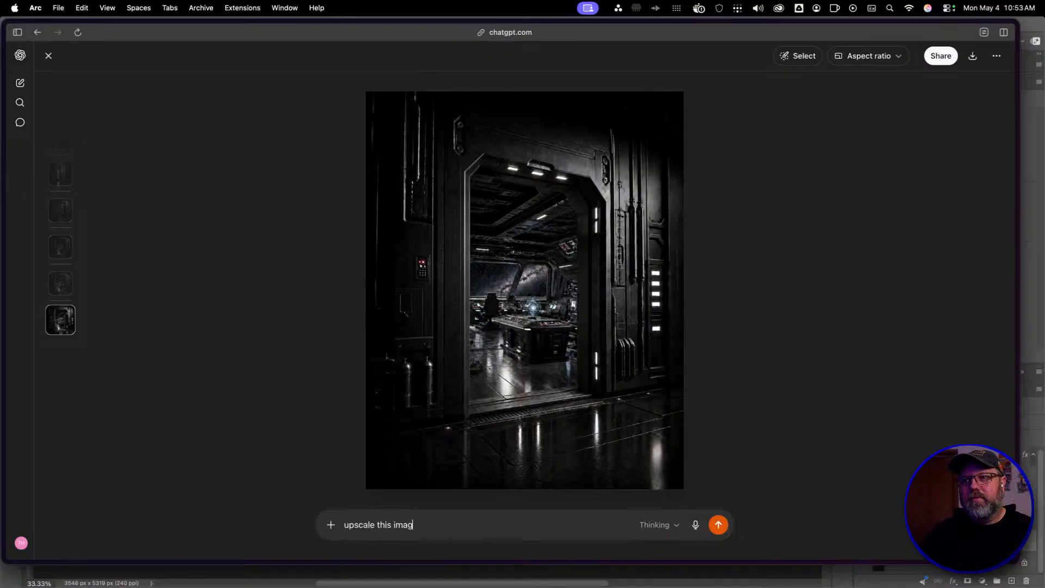
type("e")
key("Return")
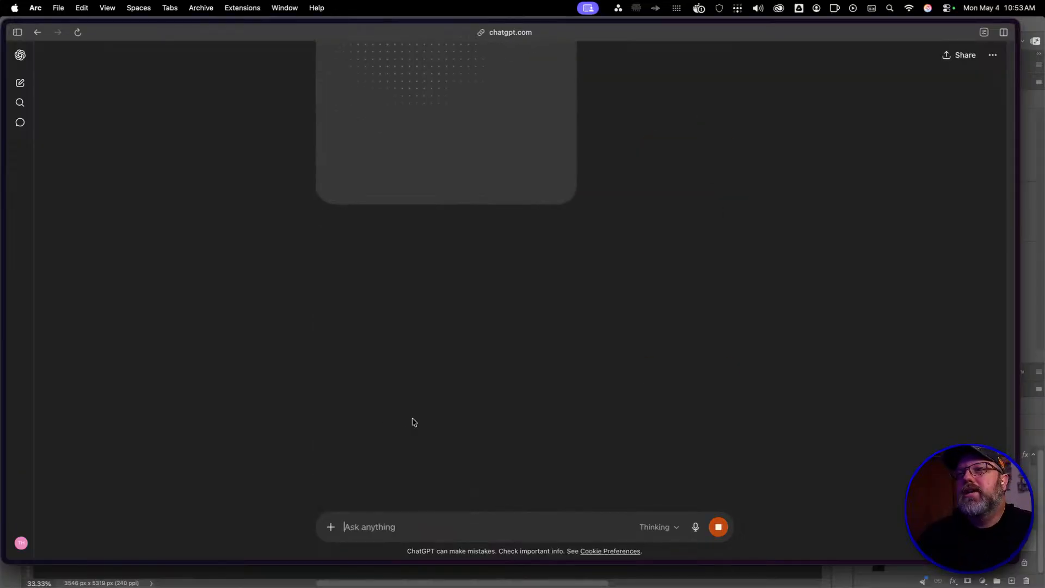
scroll(414, 422, "up", 10)
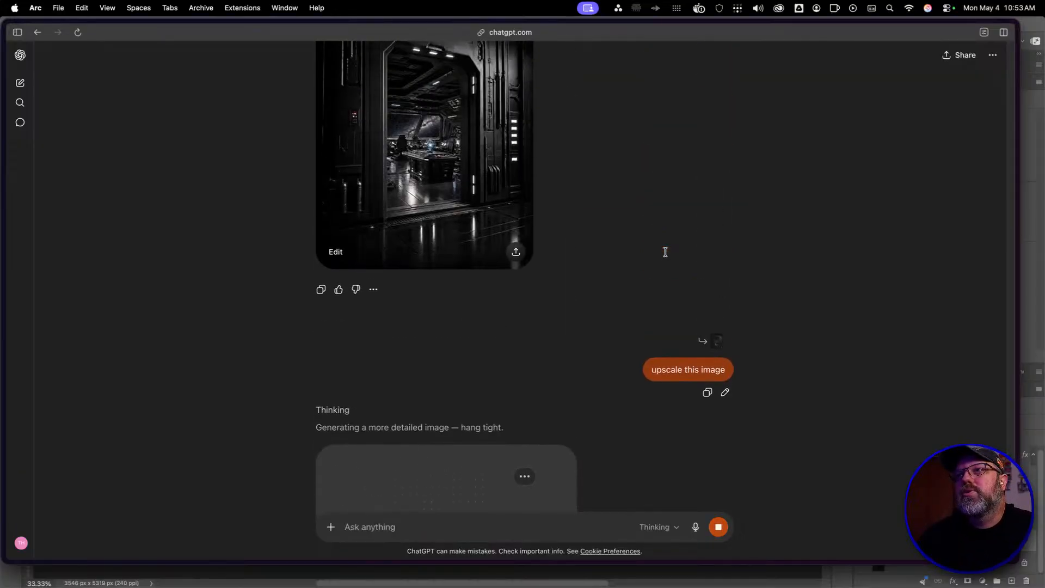
Open the flush-frame doorway image and save it in Downloads over the existing "Star Wars door to command deck" file, then close the image view
left_click(463, 170)
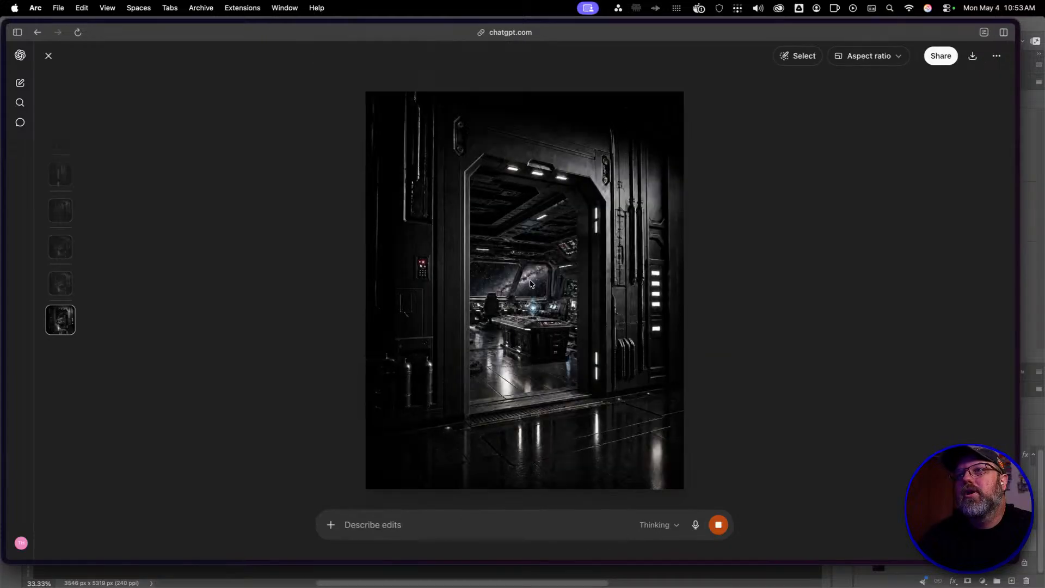
right_click(536, 302)
left_click(576, 322)
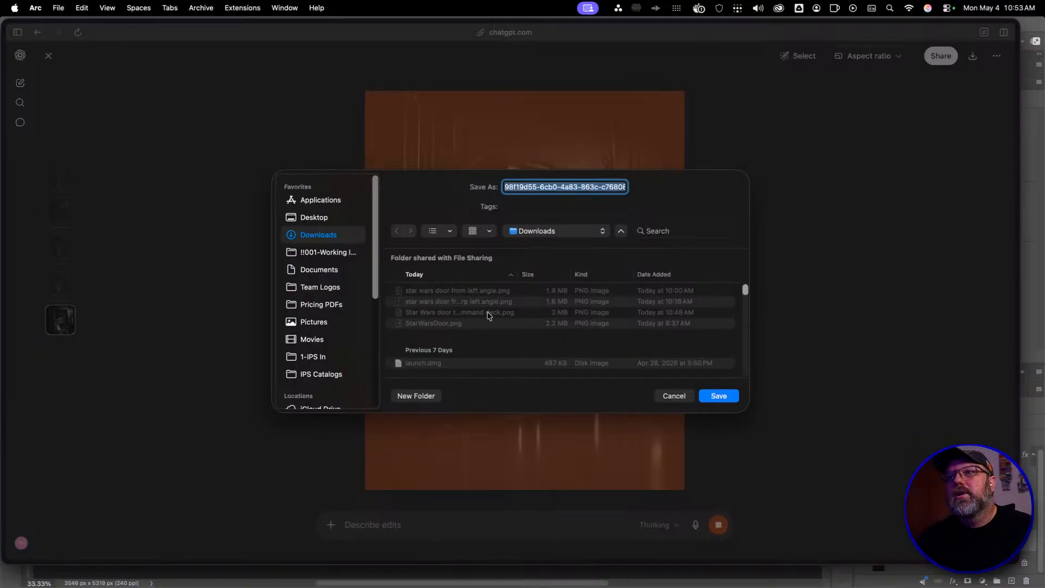
scroll(488, 326, "down", 1)
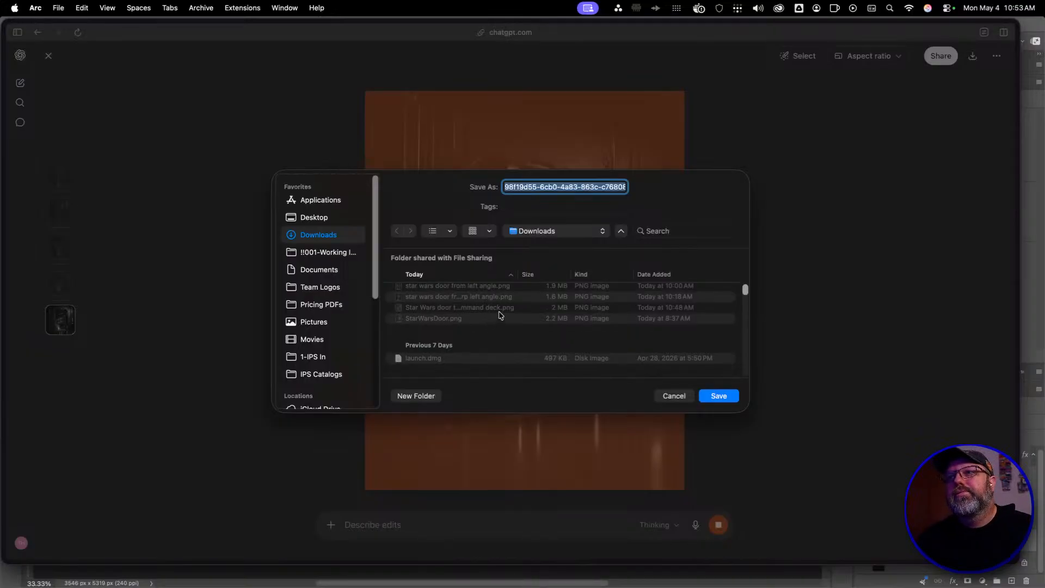
left_click(499, 313)
left_click(717, 399)
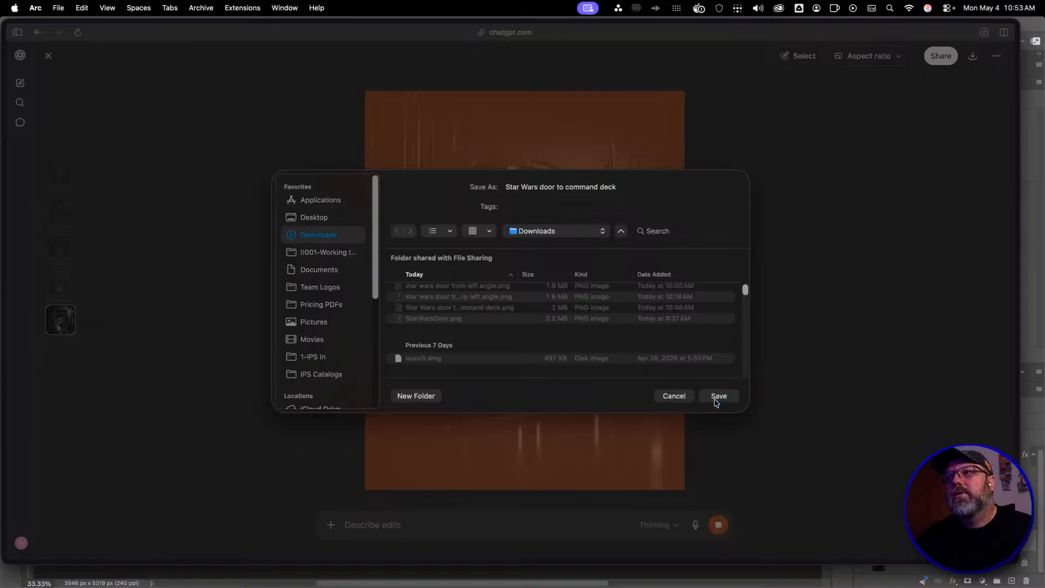
left_click(544, 355)
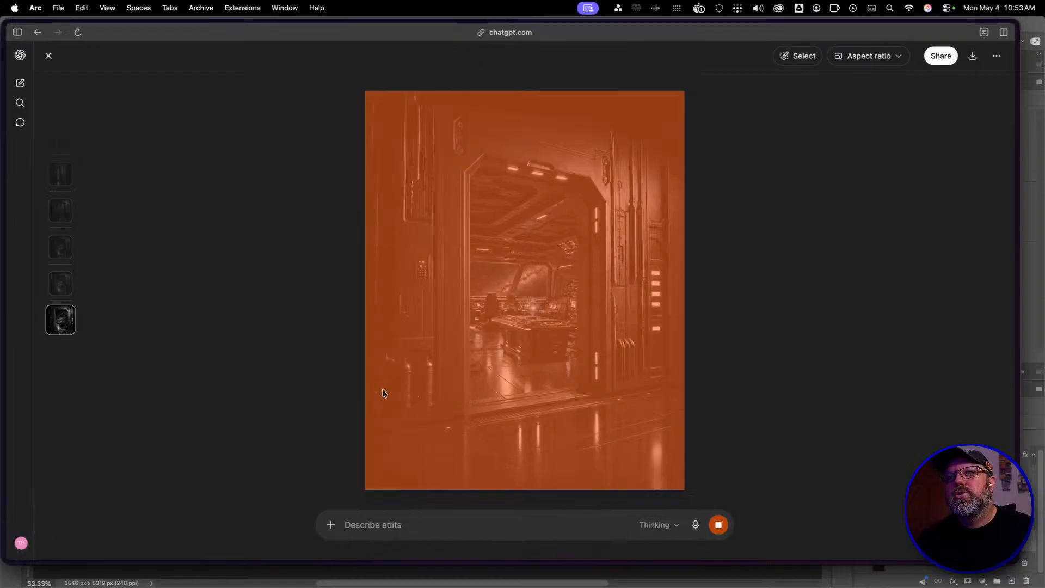
left_click(48, 57)
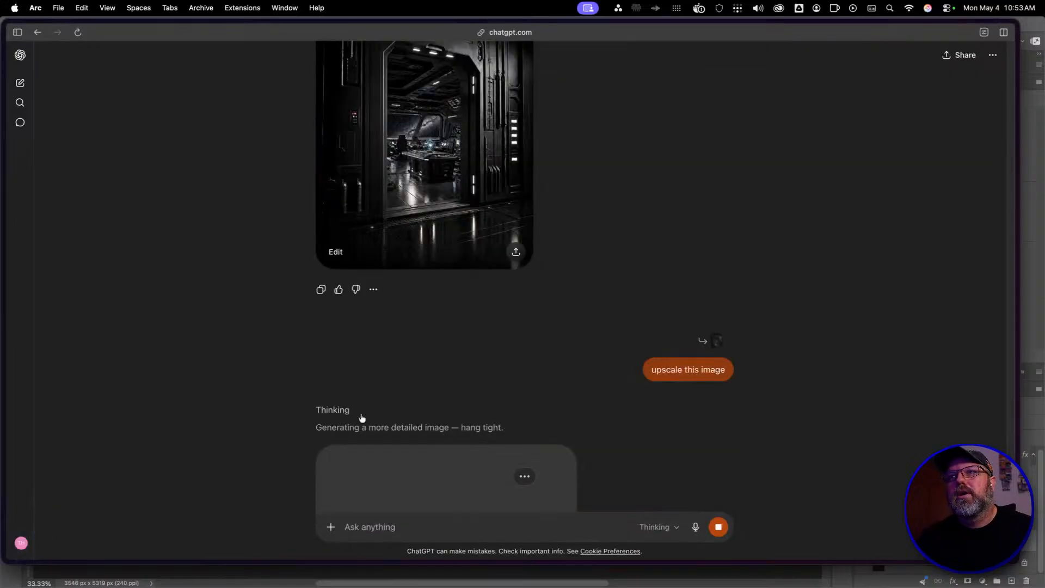
Open the newly upscaled doorway image and save it in Downloads as "Star Wars door to command deck-2"
scroll(350, 444, "down", 5)
scroll(350, 443, "down", 2)
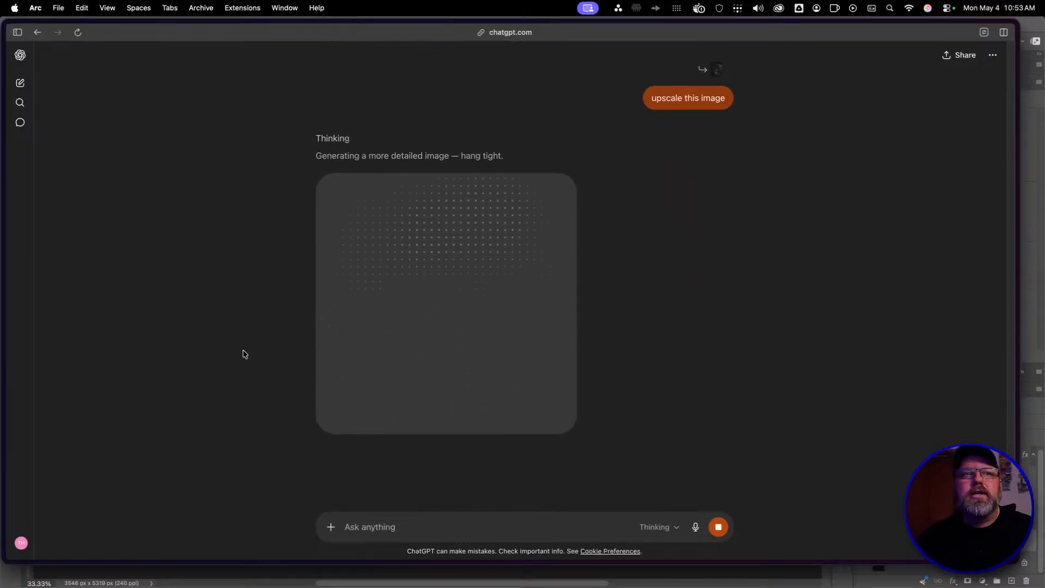
scroll(238, 357, "down", 1)
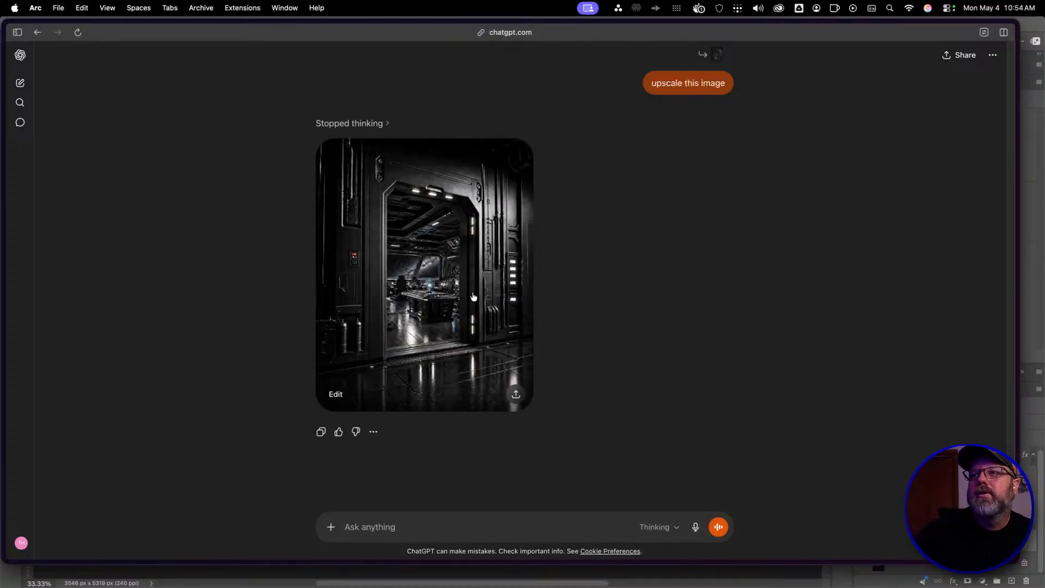
left_click(474, 297)
right_click(531, 302)
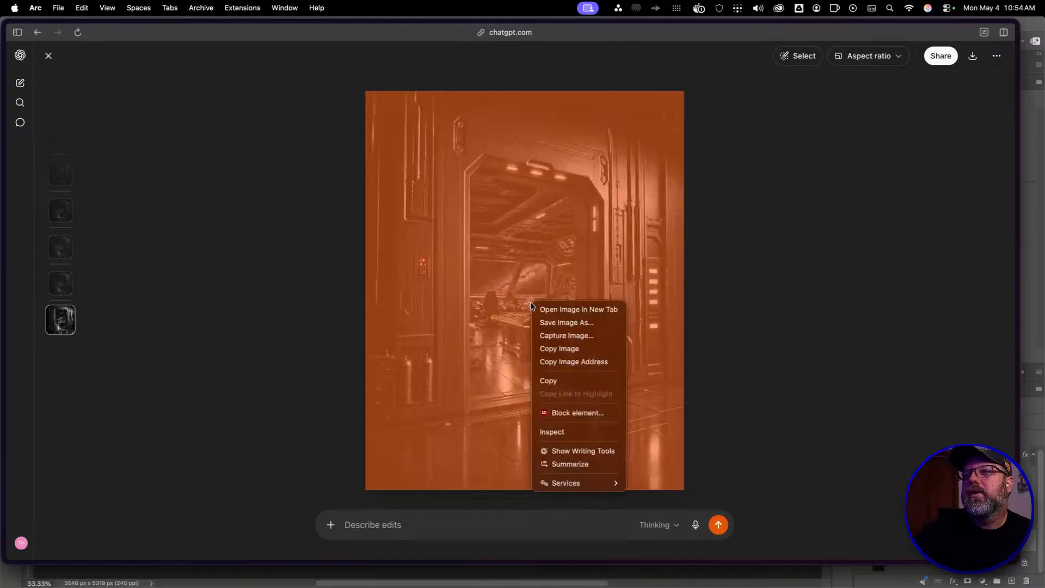
left_click(553, 323)
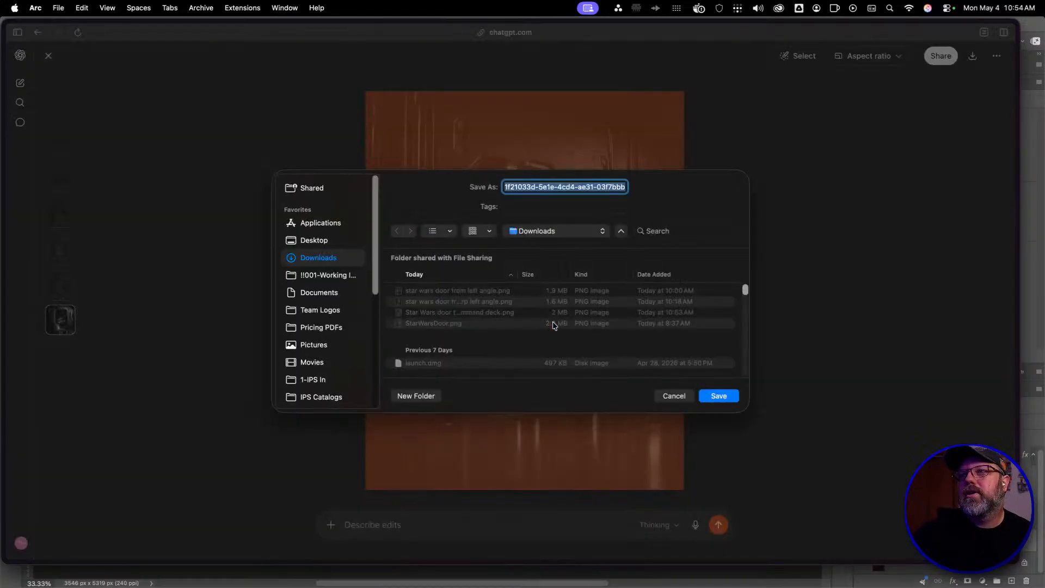
left_click(519, 316)
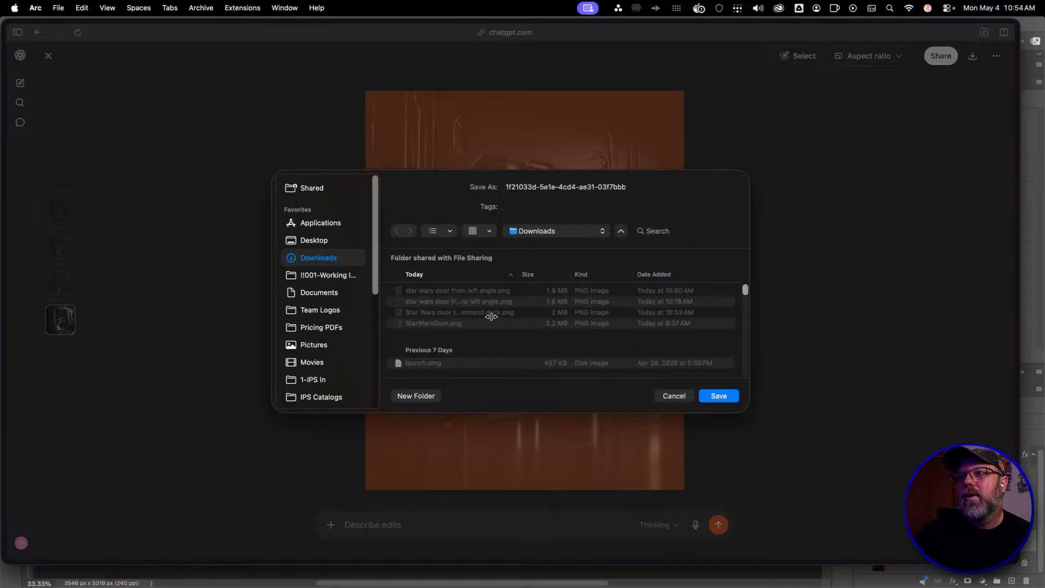
left_click(493, 311)
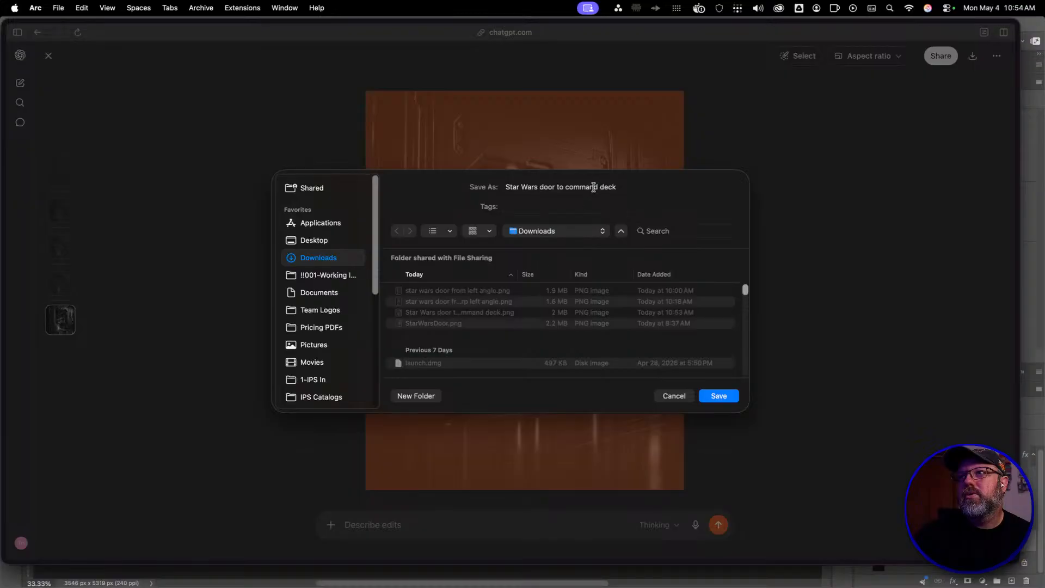
left_click(621, 188)
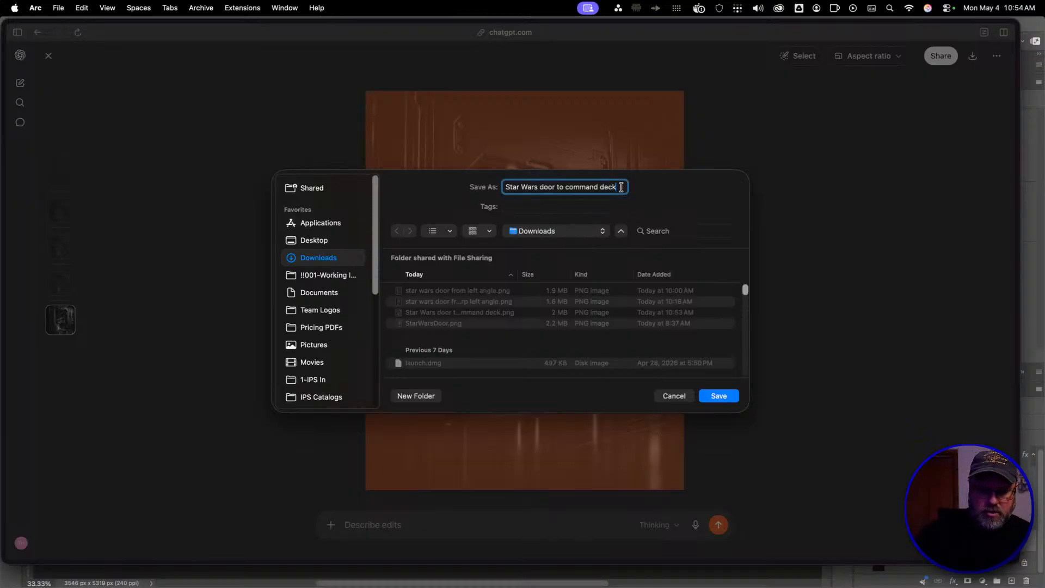
type("-")
key("Return")
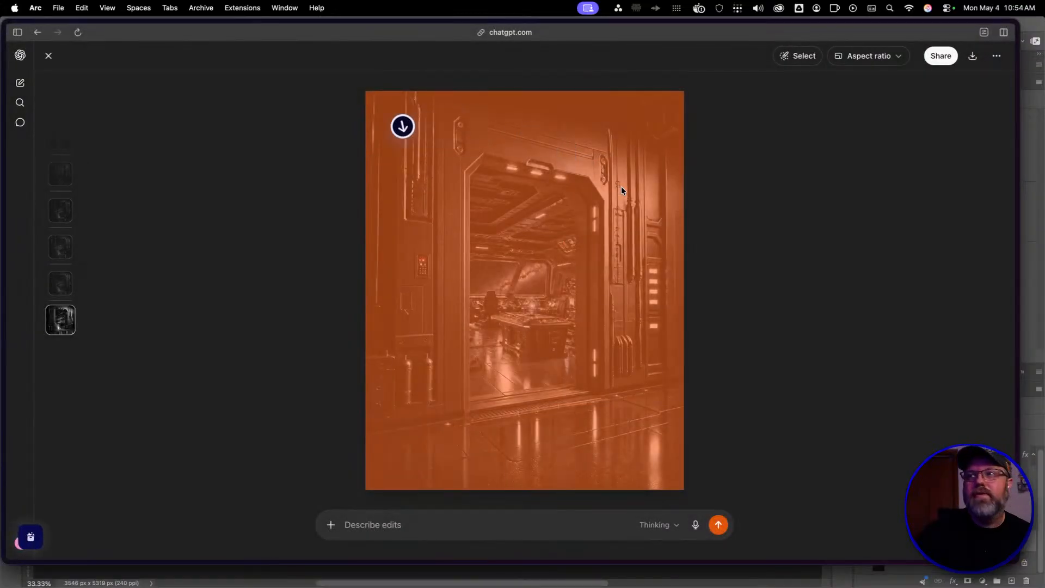
left_click(49, 56)
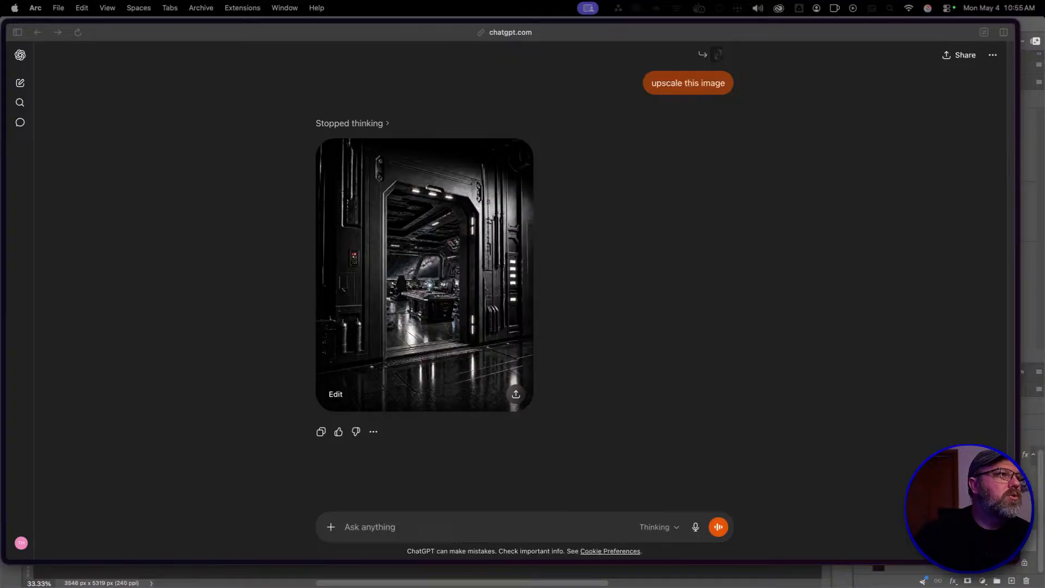
Switch to Photoshop and compare Star Wars door to command deck.png with Star Wars door to command deck-2.png
key("super+Tab")
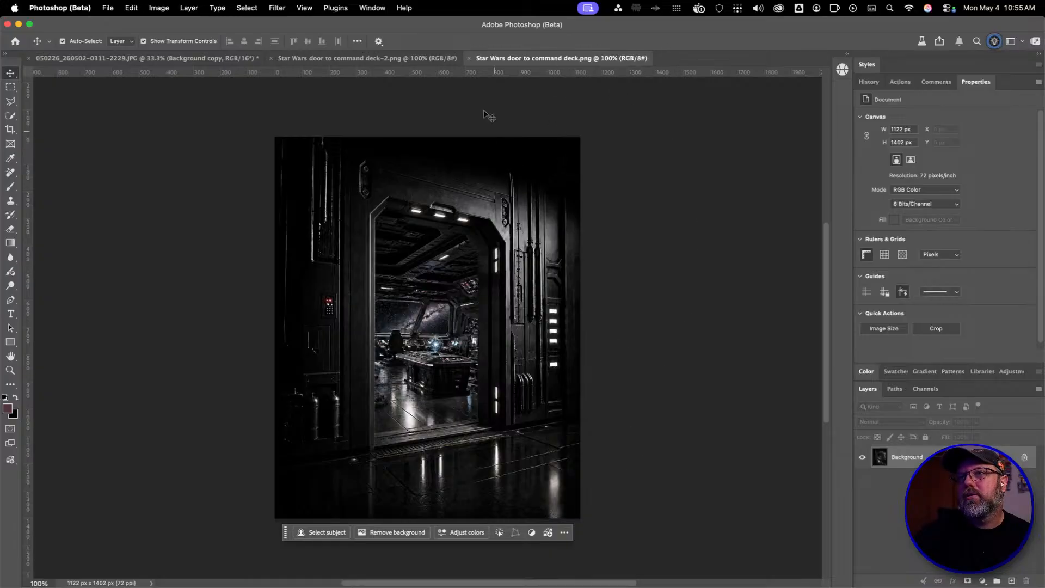
left_click(390, 59)
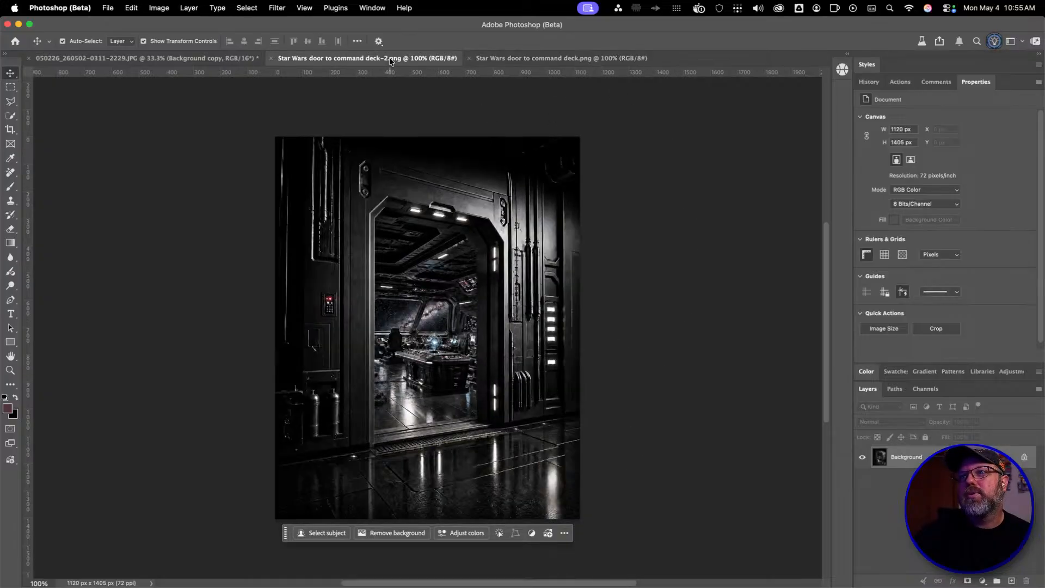
left_click(487, 59)
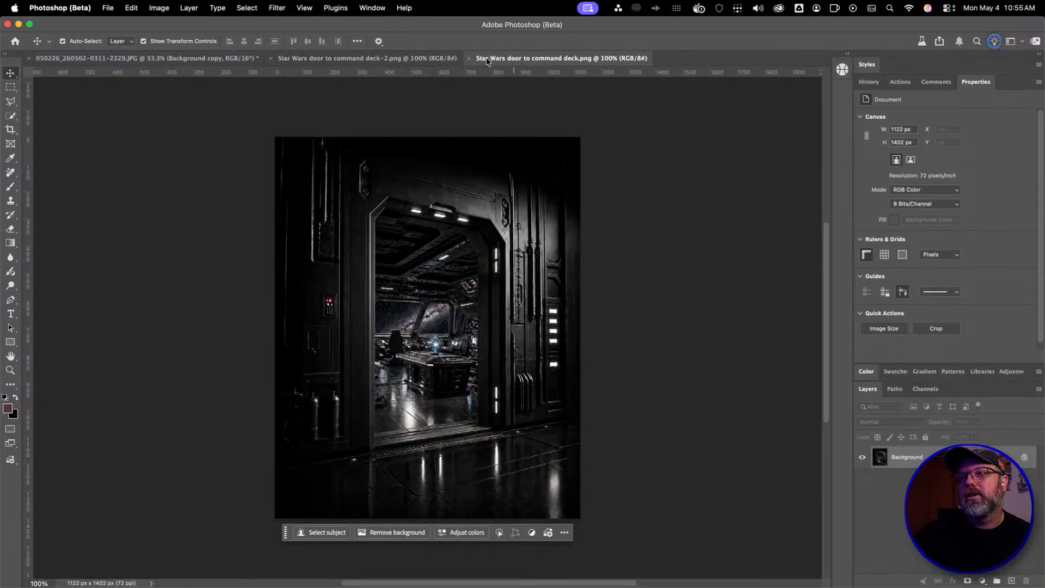
left_click(427, 58)
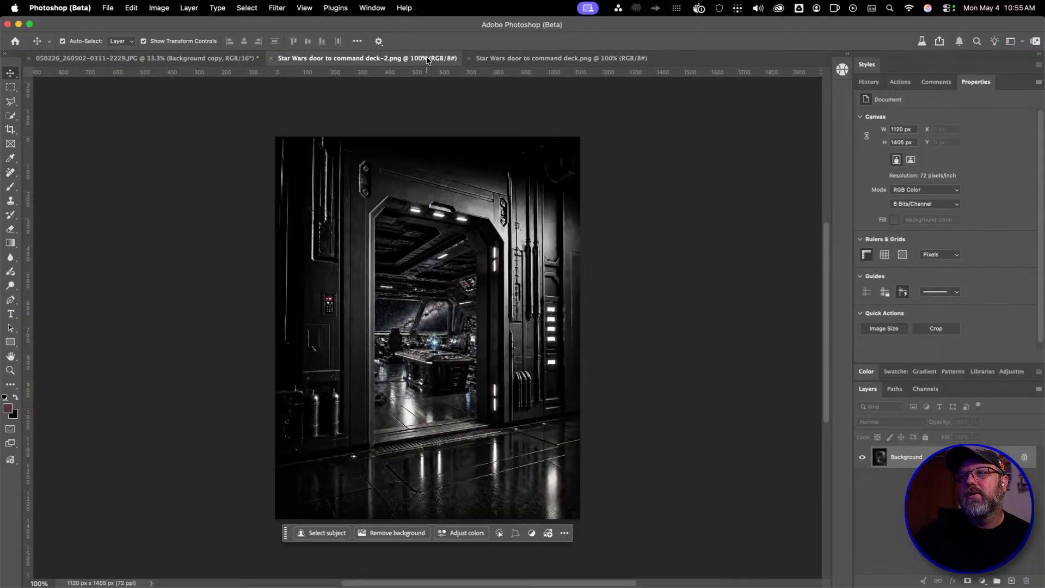
left_click(526, 58)
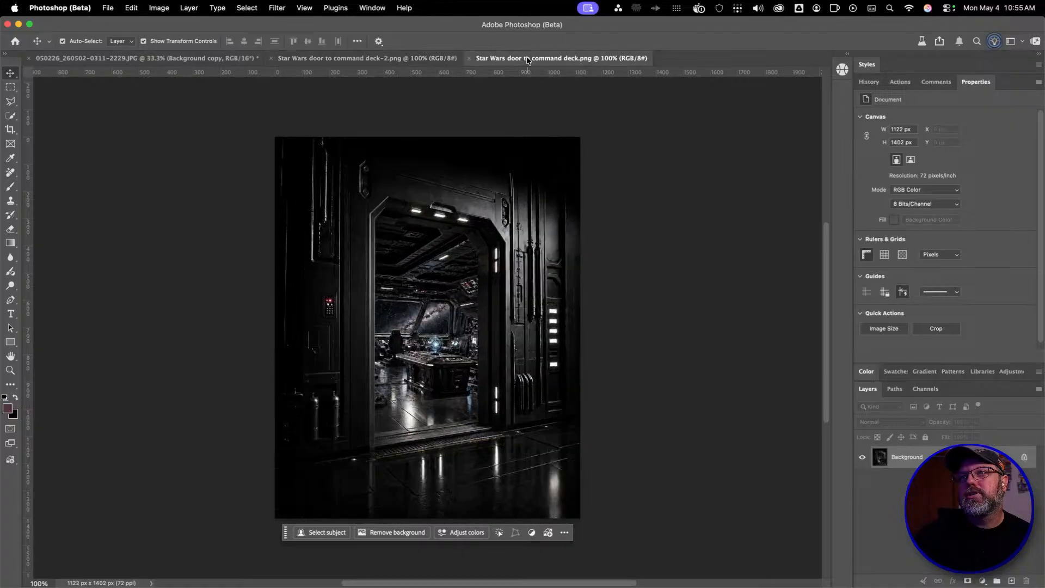
left_click(423, 59)
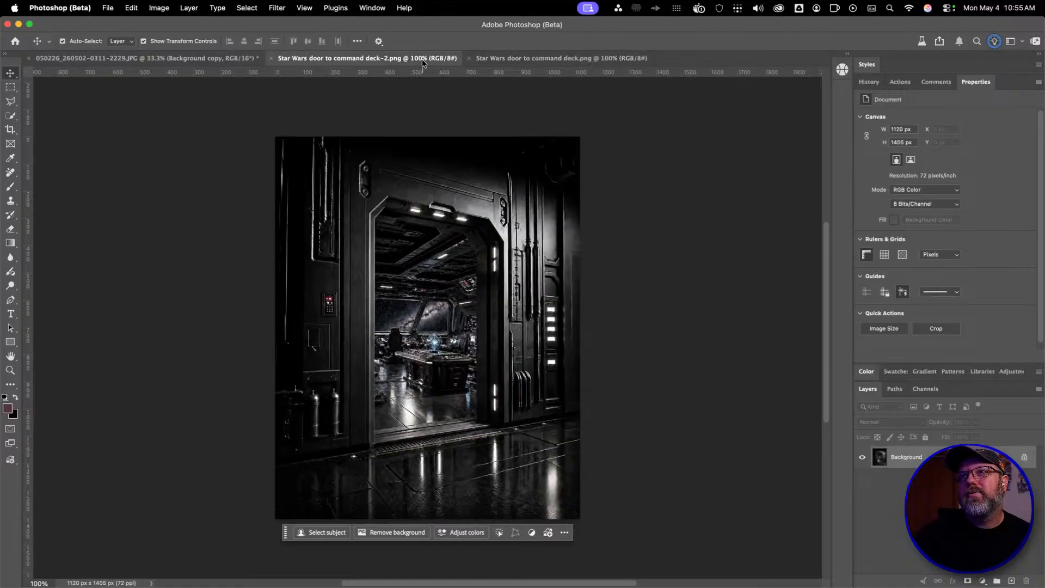
Check the image size of Star Wars door to command deck.png in pixels without changing it
left_click(527, 60)
left_click(162, 9)
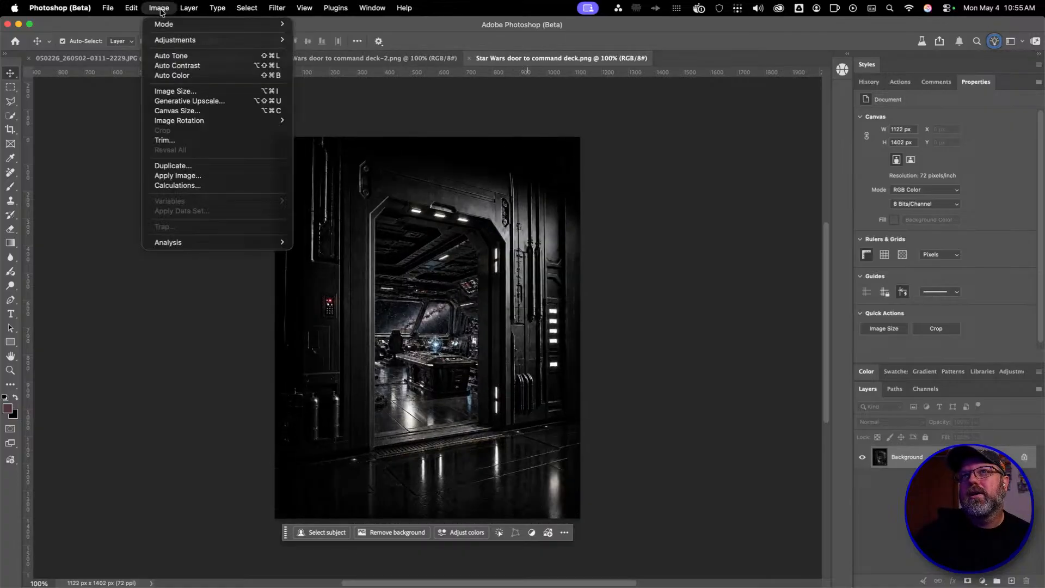
left_click(195, 91)
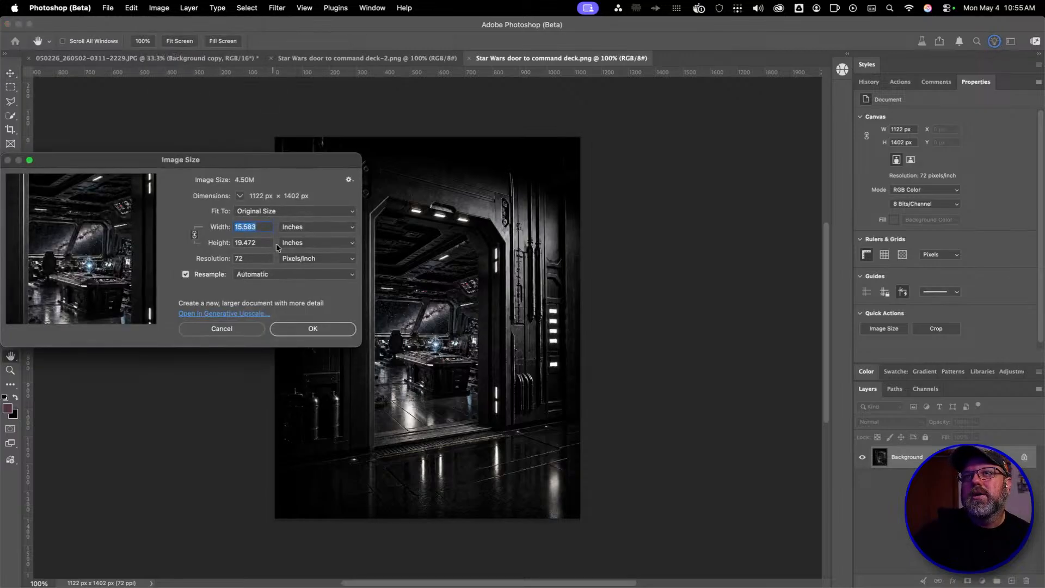
left_click(294, 228)
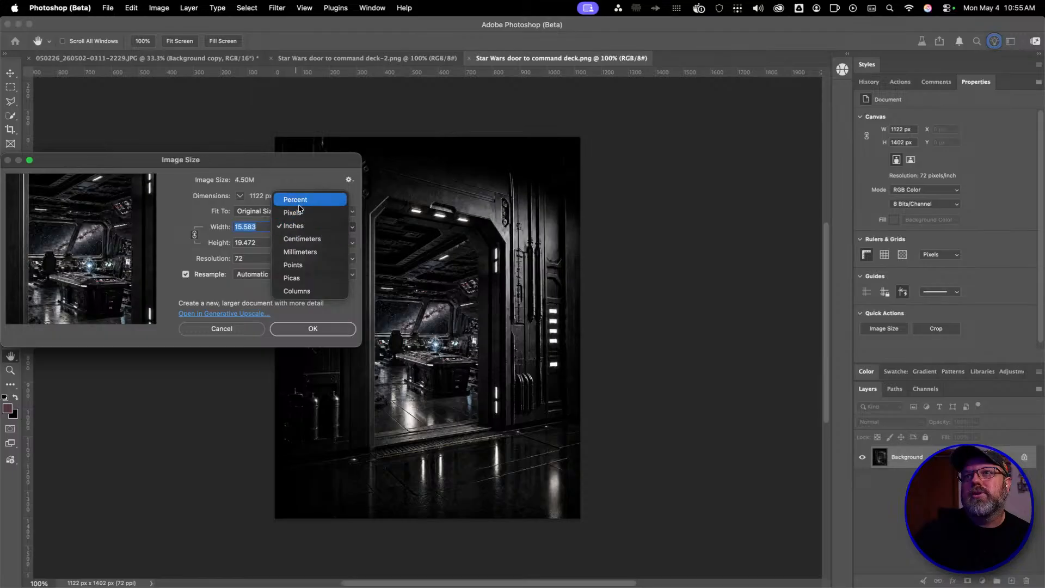
left_click(299, 213)
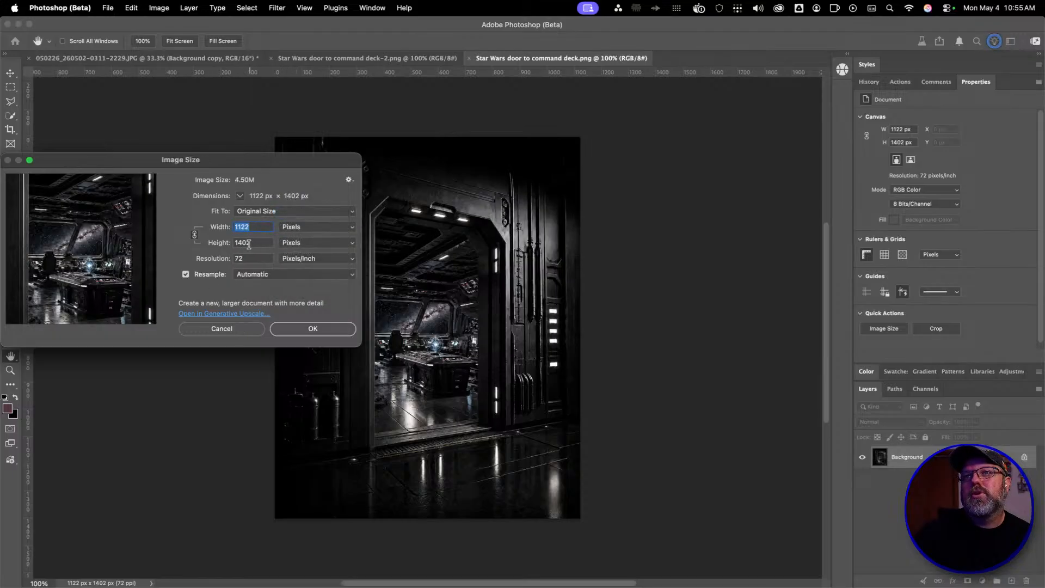
left_click(237, 328)
Check the image size of Star Wars door to command deck-2.png in pixels without changing it
left_click(336, 59)
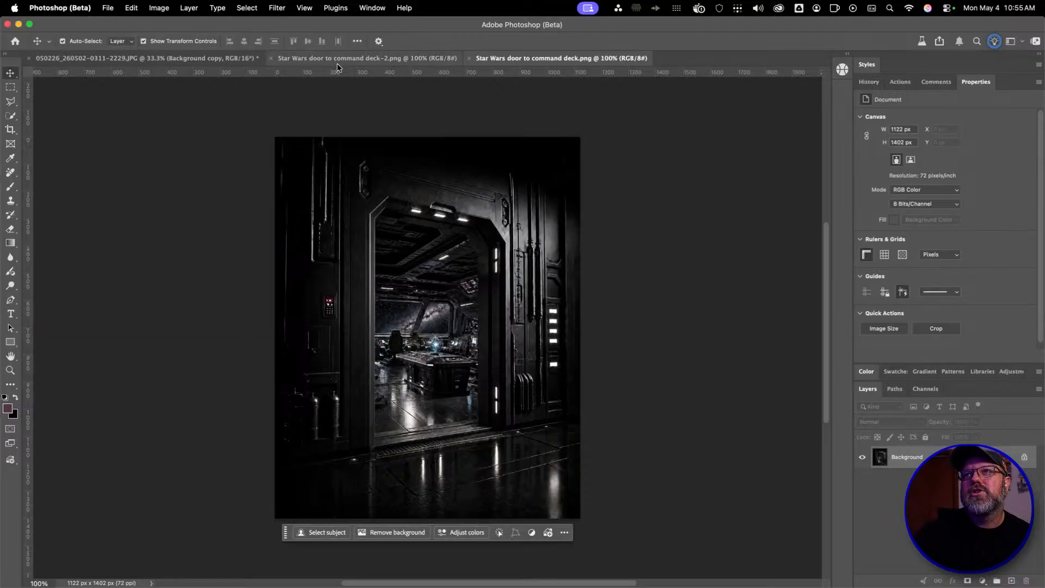
left_click(158, 8)
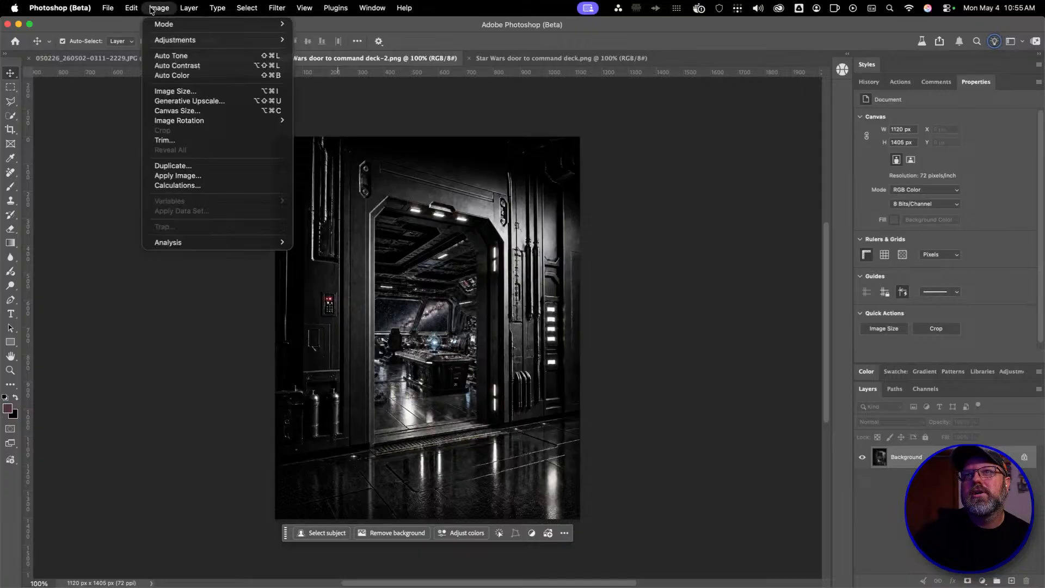
left_click(165, 91)
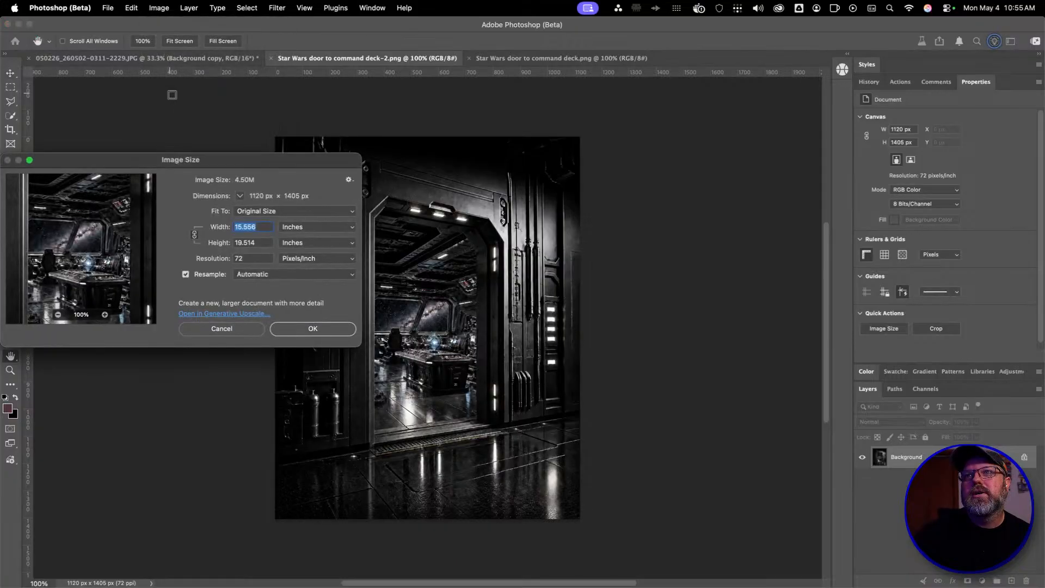
left_click(304, 227)
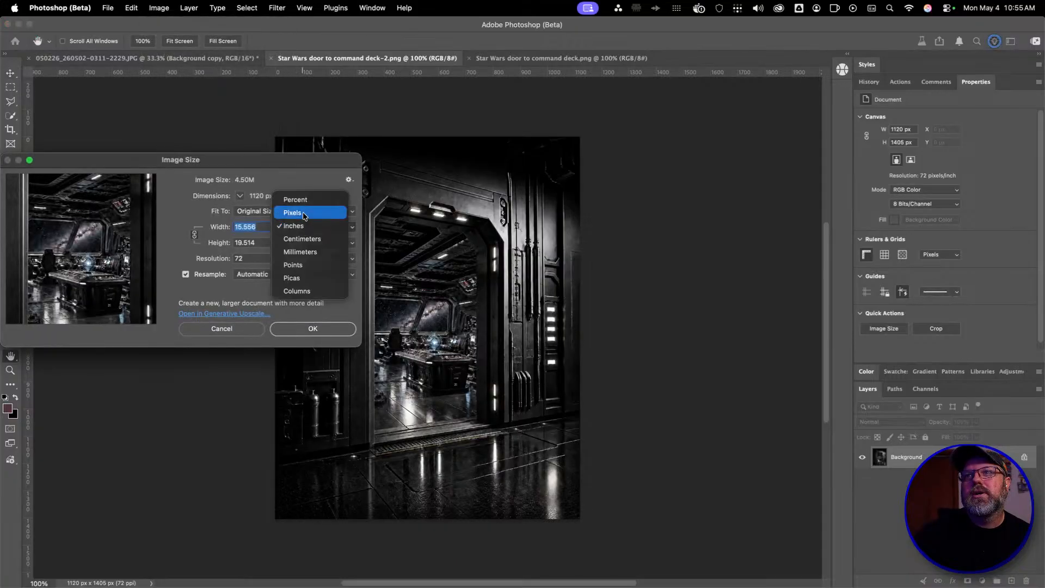
left_click(303, 214)
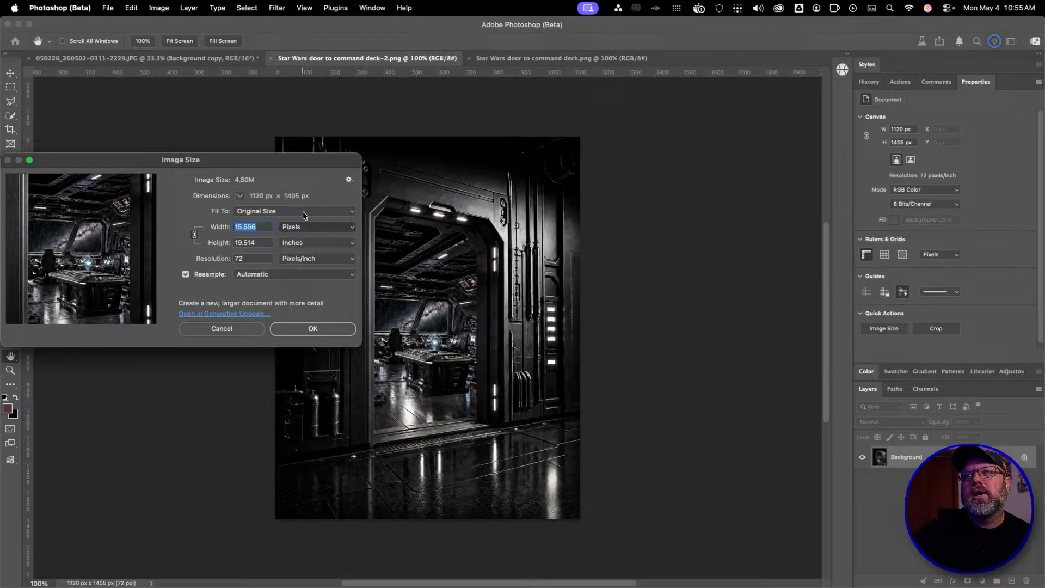
left_click(247, 332)
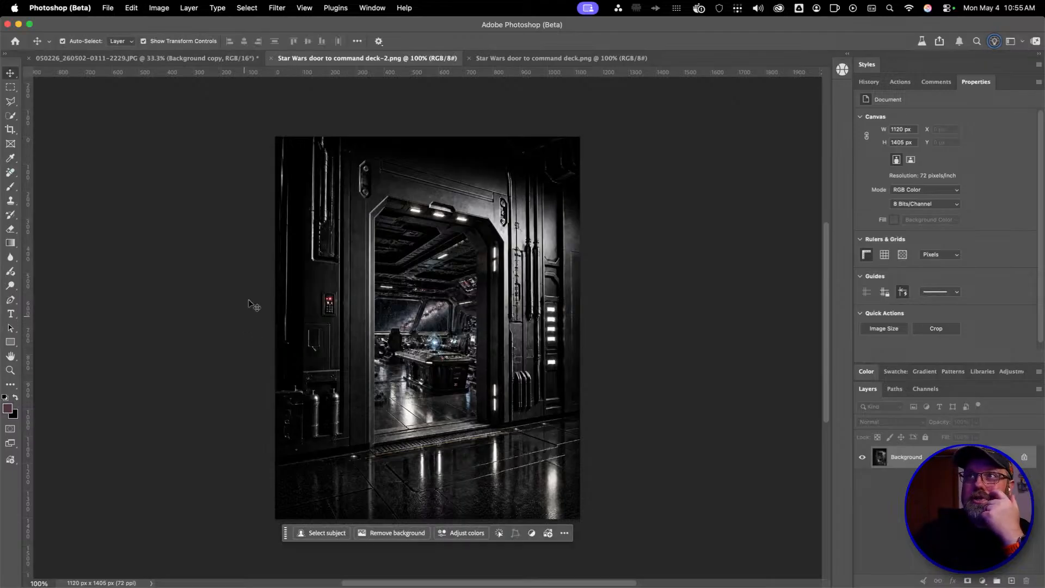
Compare the overall lighting and framing of Star Wars door to command deck.png with Star Wars door to command deck-2.png at full view
left_click(481, 59)
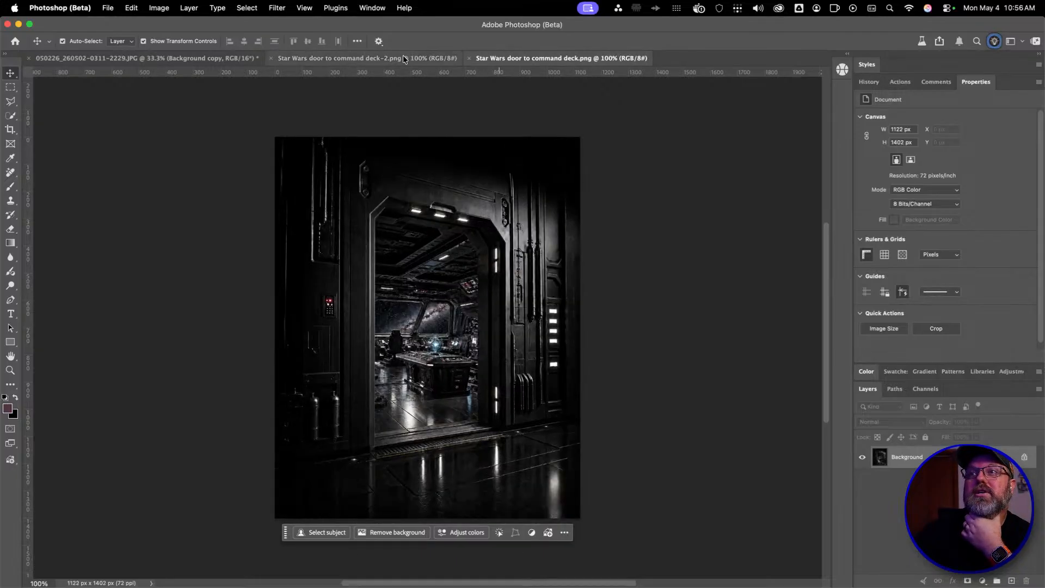
left_click(414, 58)
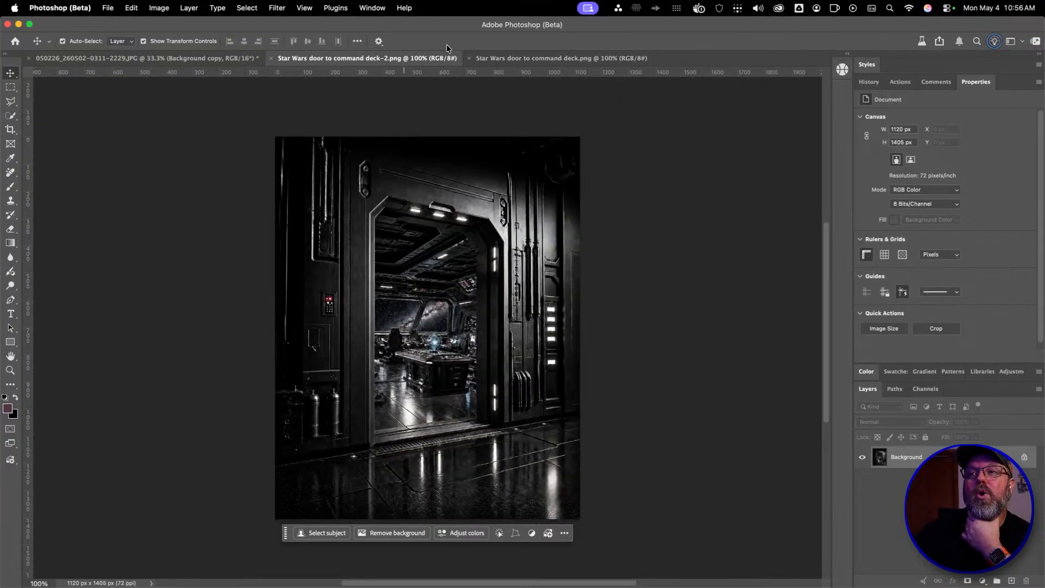
left_click(519, 59)
left_click(400, 60)
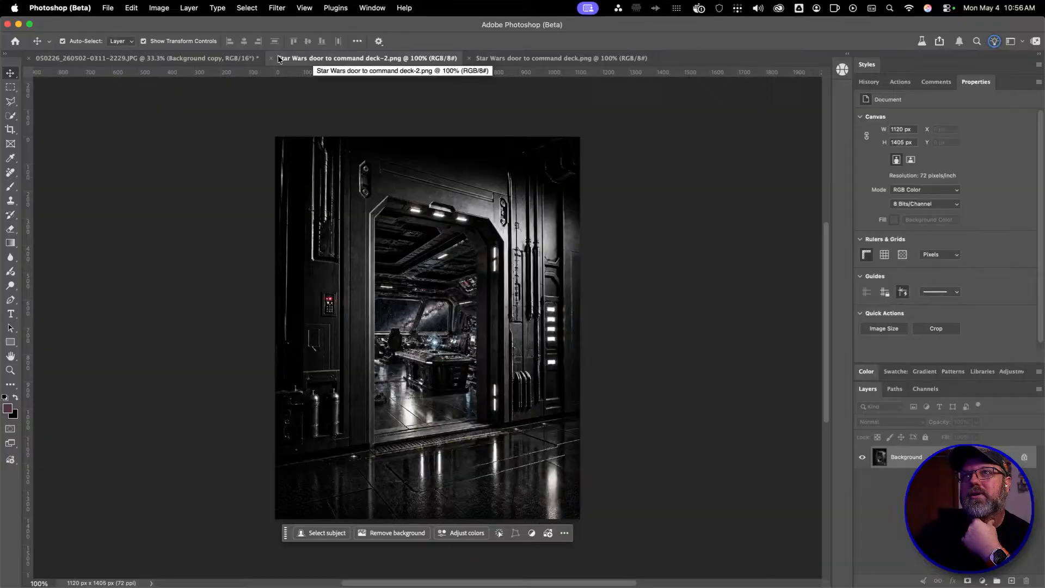
Examine the doorway, control table and star window close up in both command deck images to compare their fine detail
key("z")
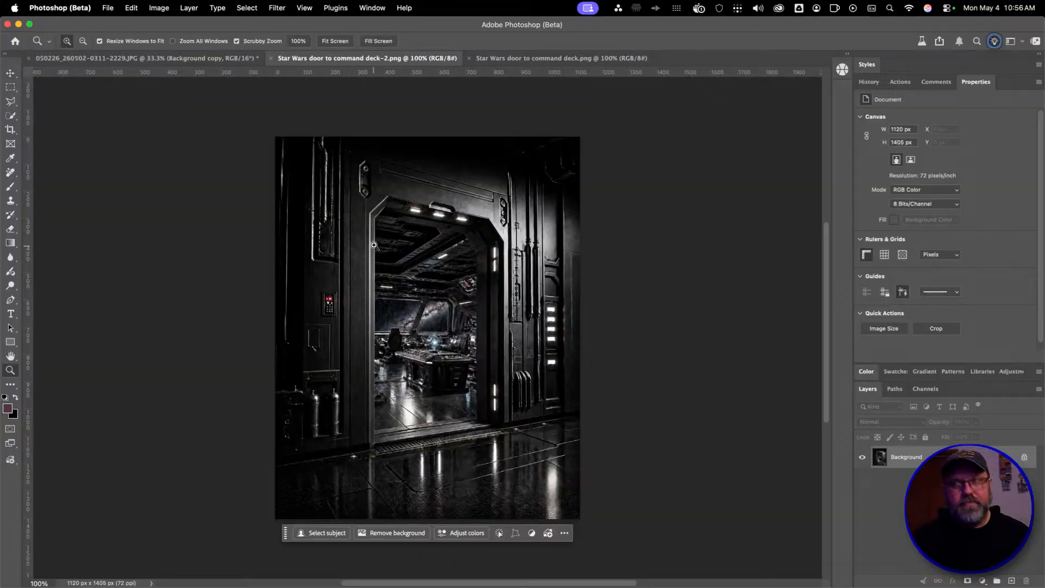
left_click(378, 245)
left_click(378, 245)
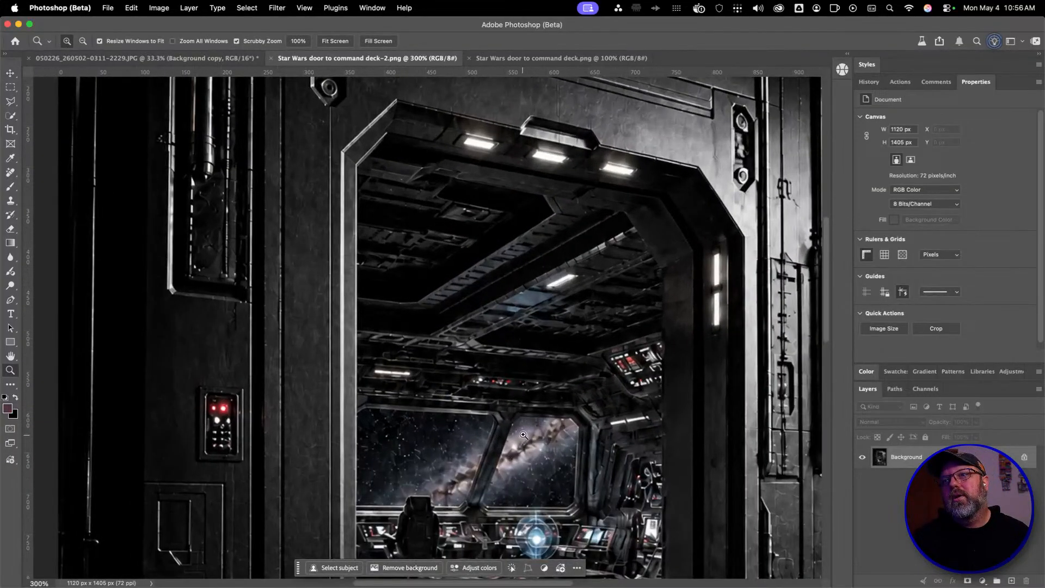
left_click_drag(528, 412, 433, 146)
left_click(560, 53)
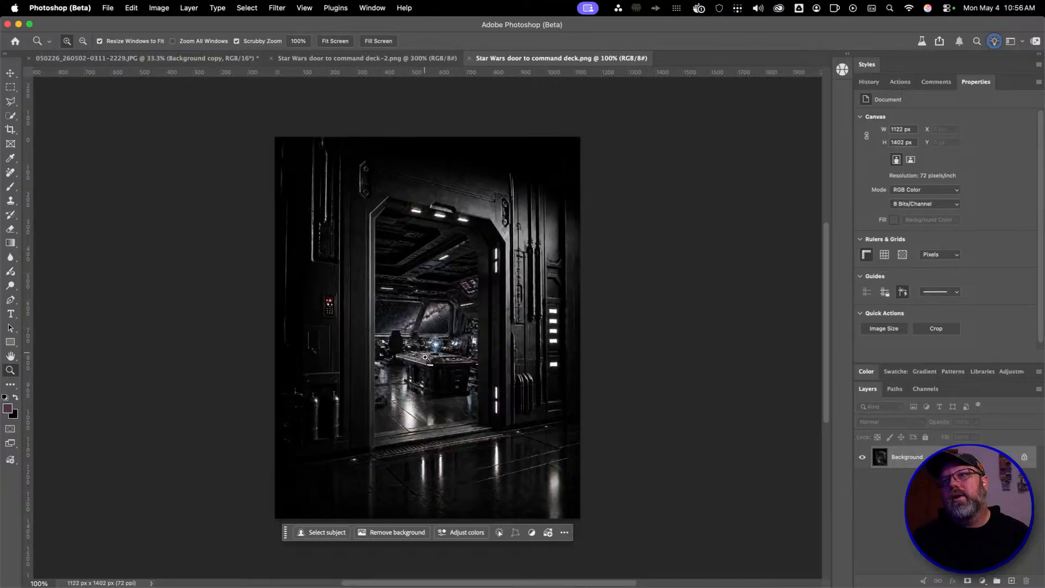
left_click(433, 366)
left_click(432, 366)
left_click_drag(428, 368, 450, 345)
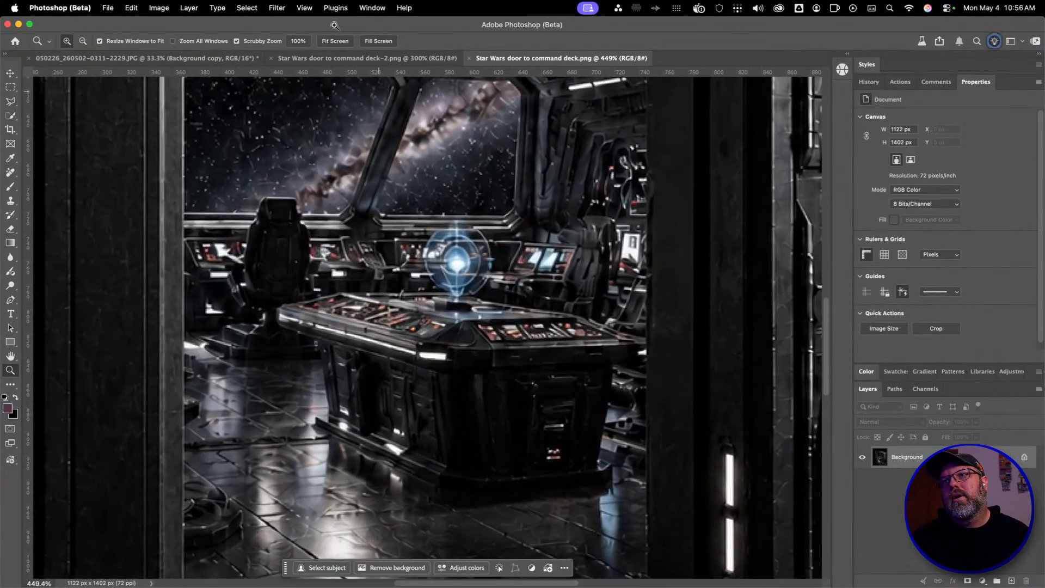
left_click(347, 59)
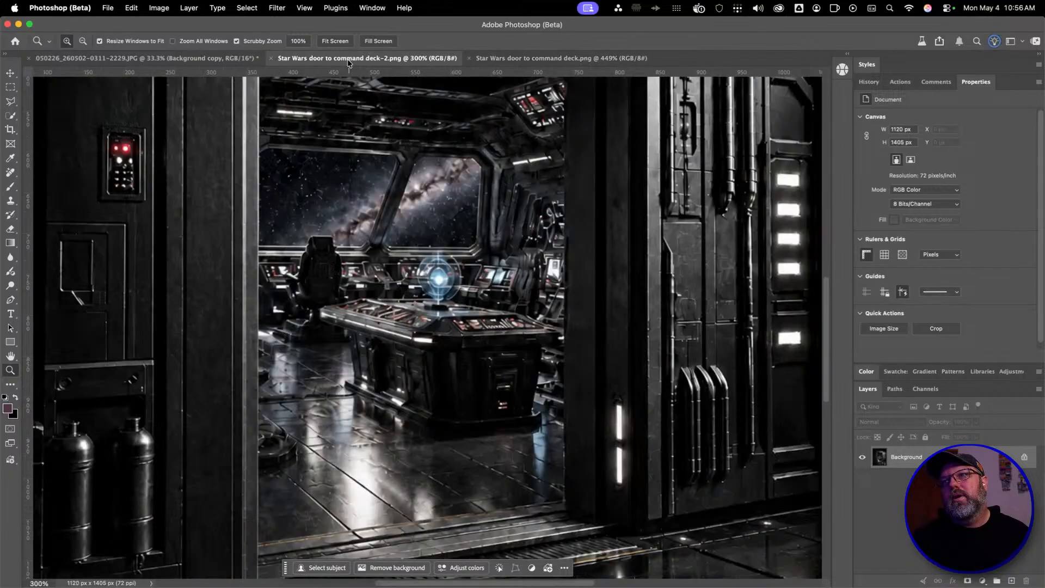
left_click(402, 259)
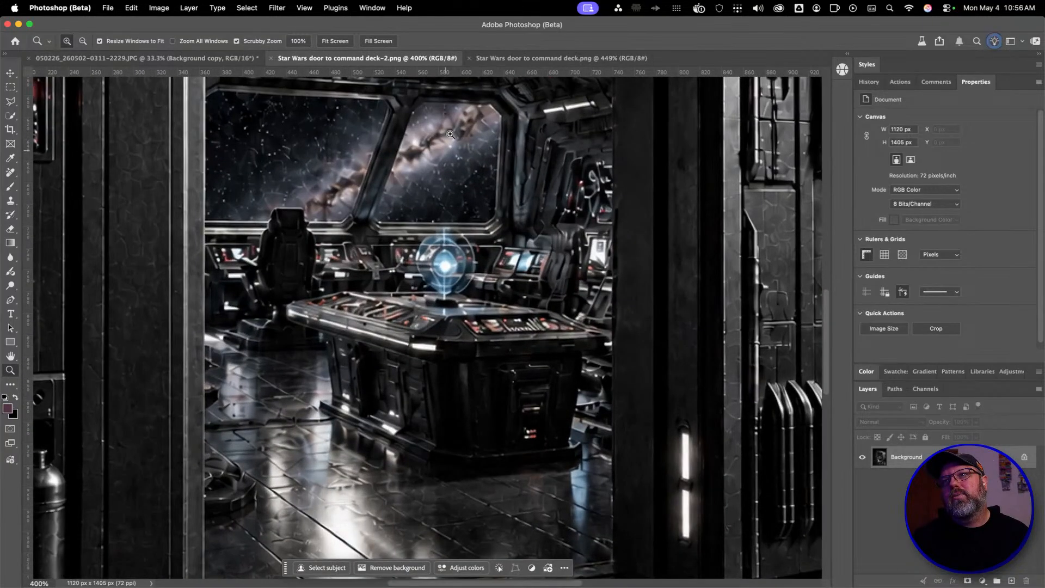
left_click(502, 59)
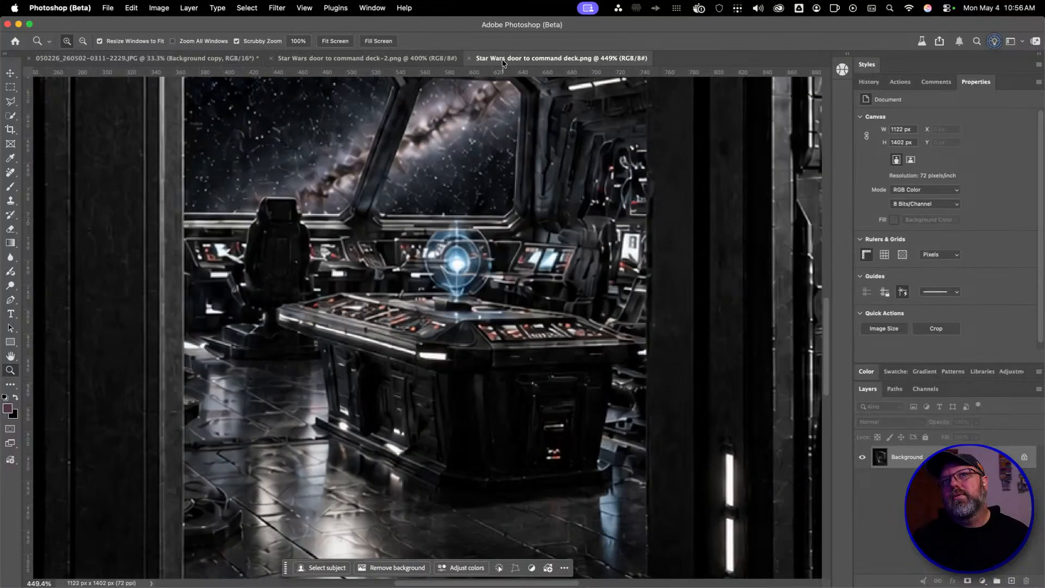
left_click(388, 54)
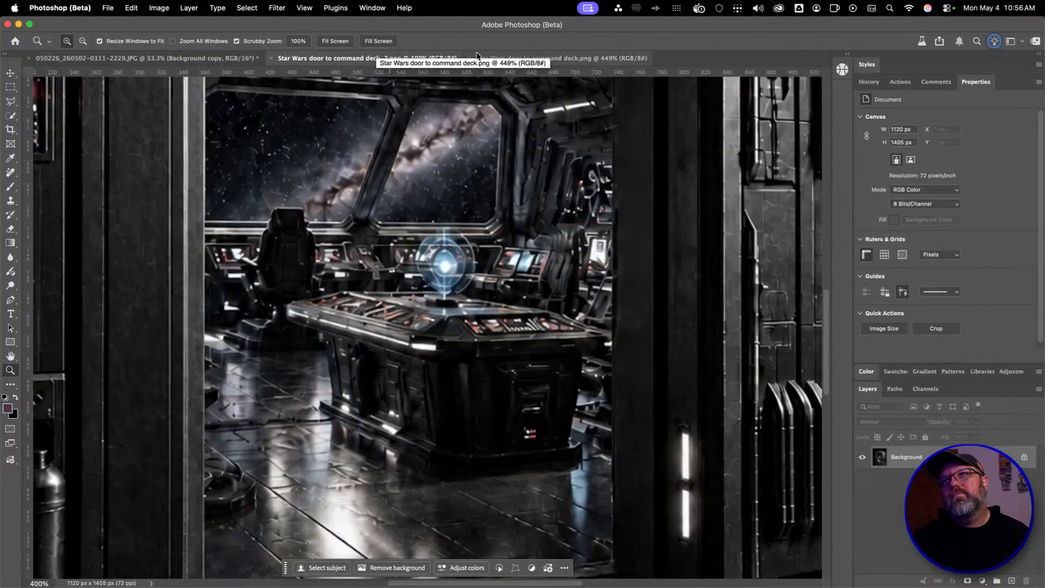
Close Star Wars door to command deck.png and Star Wars door to command deck-2.png, leaving only the lightsaber portrait open
left_click(469, 58)
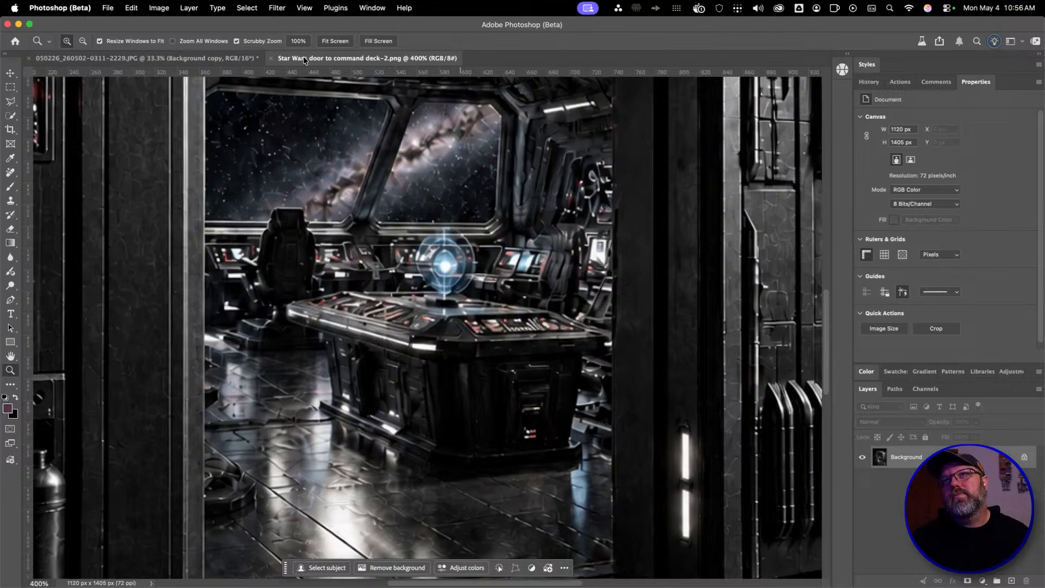
left_click(271, 58)
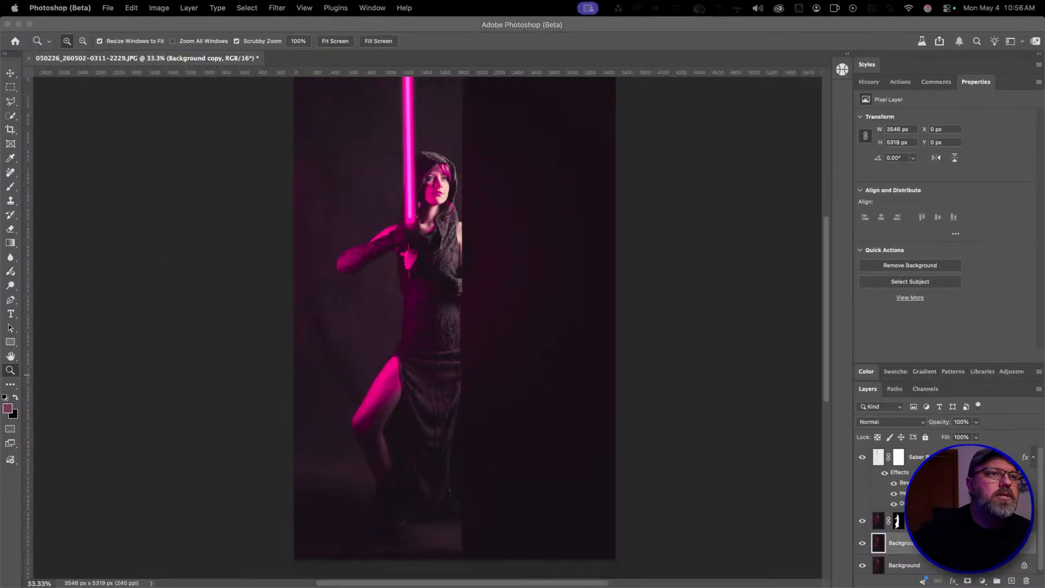
Place the Star Wars door to command deck-2 image above the Background copy layer and flip it horizontally
left_click_drag(0, 452, 442, 360)
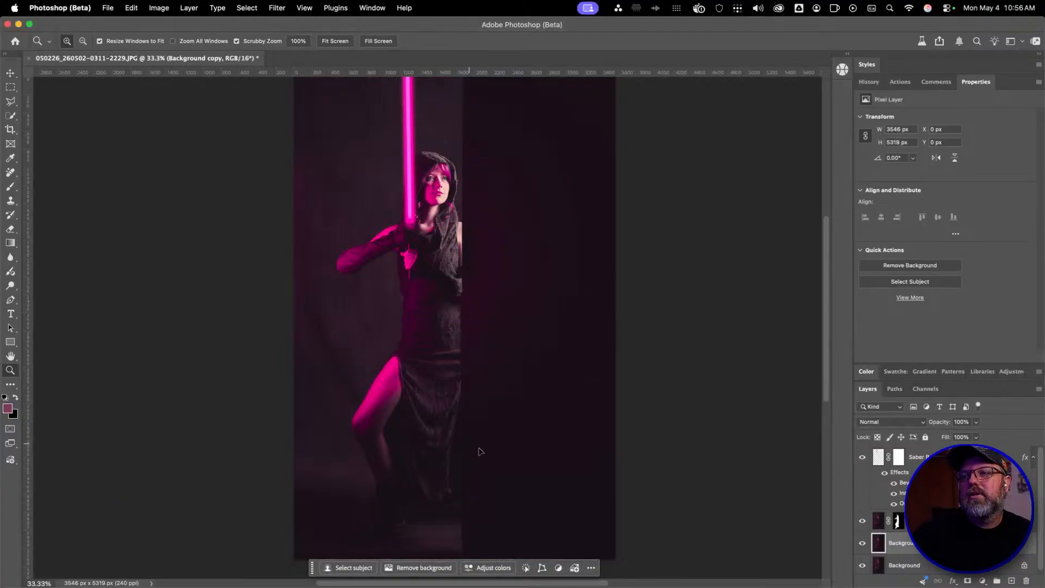
left_click(467, 545)
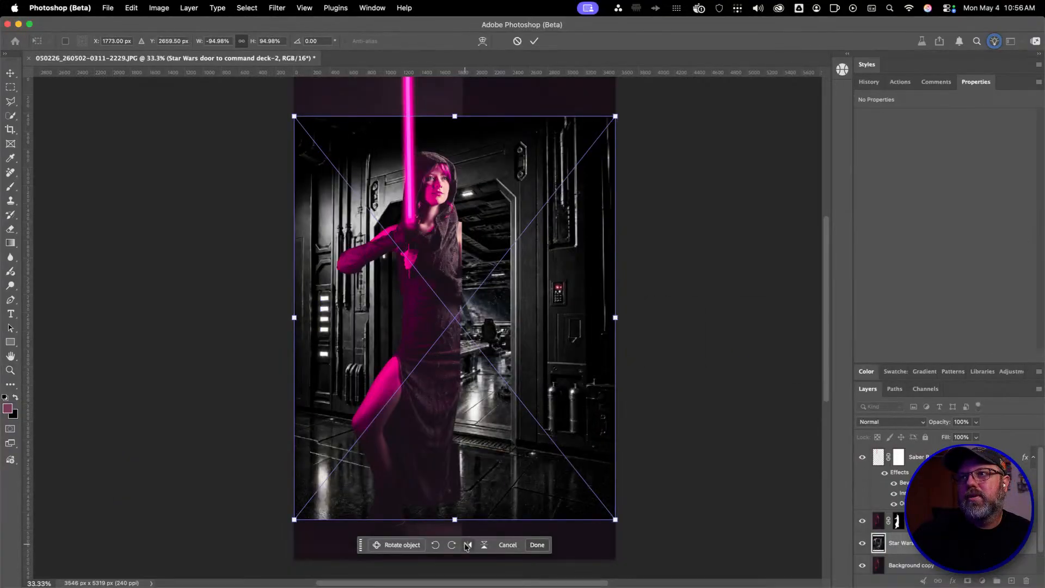
Enlarge the placed door image to about 167% and position its door frame along the woman's cut-off edge
left_click_drag(621, 315, 805, 315)
left_click_drag(653, 353, 541, 337)
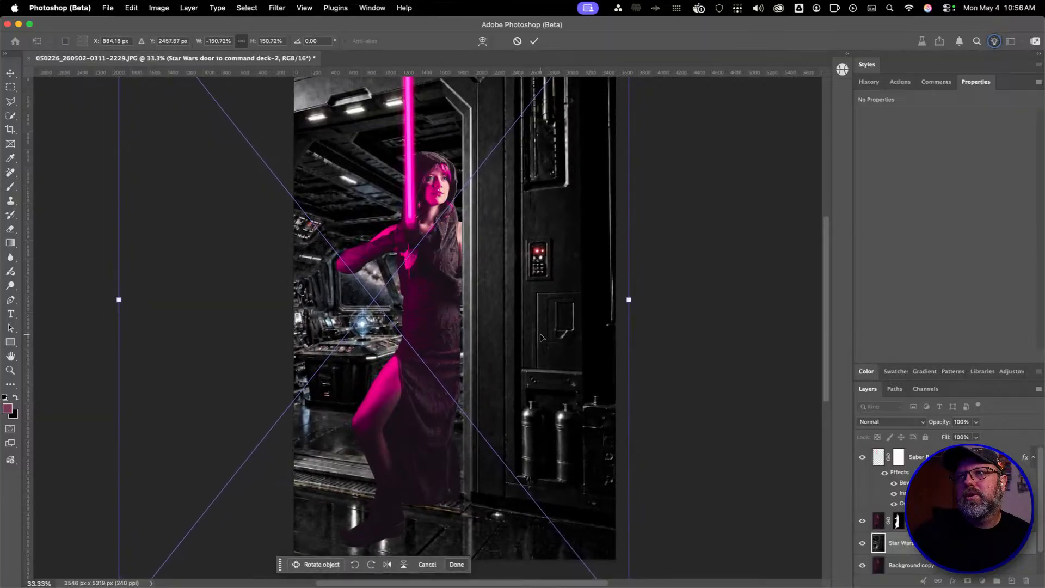
left_click_drag(629, 300, 600, 299)
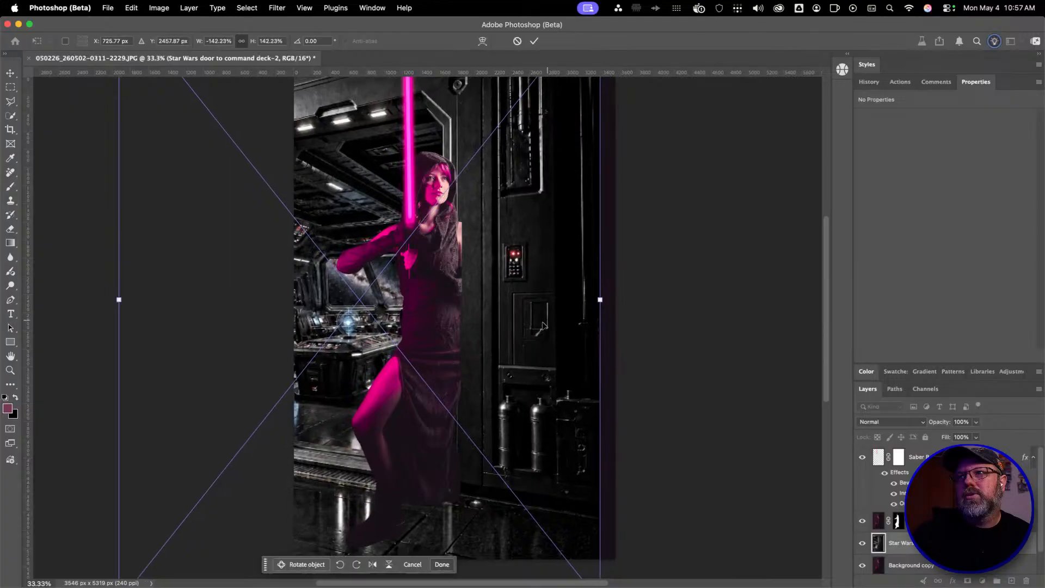
mouse_move(536, 327)
left_mouse_down()
mouse_move(551, 315)
mouse_move(545, 331)
left_mouse_up()
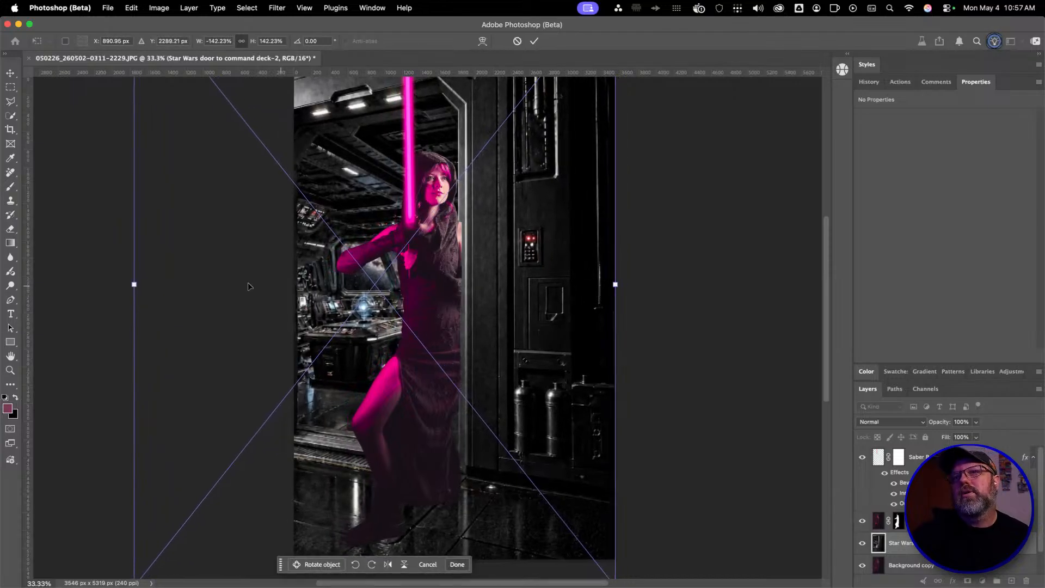
left_click_drag(132, 288, 47, 309)
left_click_drag(550, 314, 584, 321)
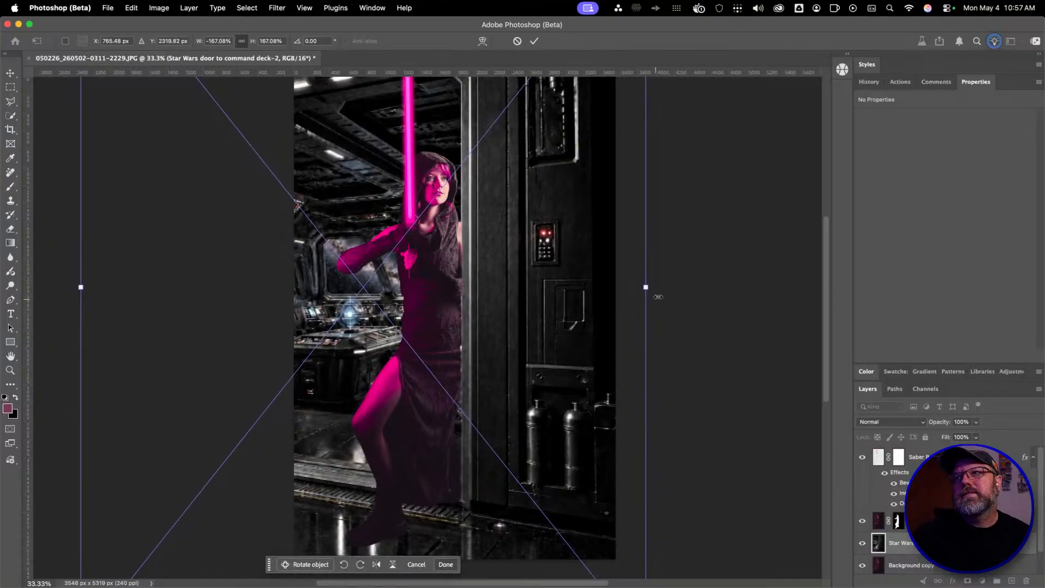
Rotate the door image slightly, to an angle of -179.08°, nudge its vertical position, and commit the transform
left_click_drag(658, 297, 663, 297)
left_click_drag(518, 333, 518, 321)
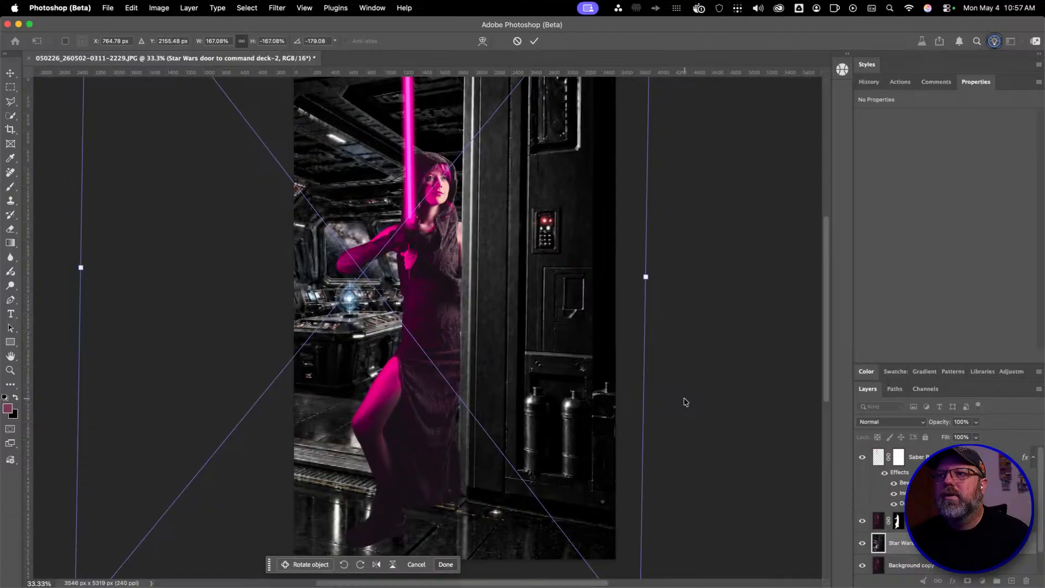
key("Down")
key("Down")
key("Down")
key("Down")
key("Down")
key("Down")
key("Down")
key("Down")
key("Down")
key("Down")
key("Down")
key("Down")
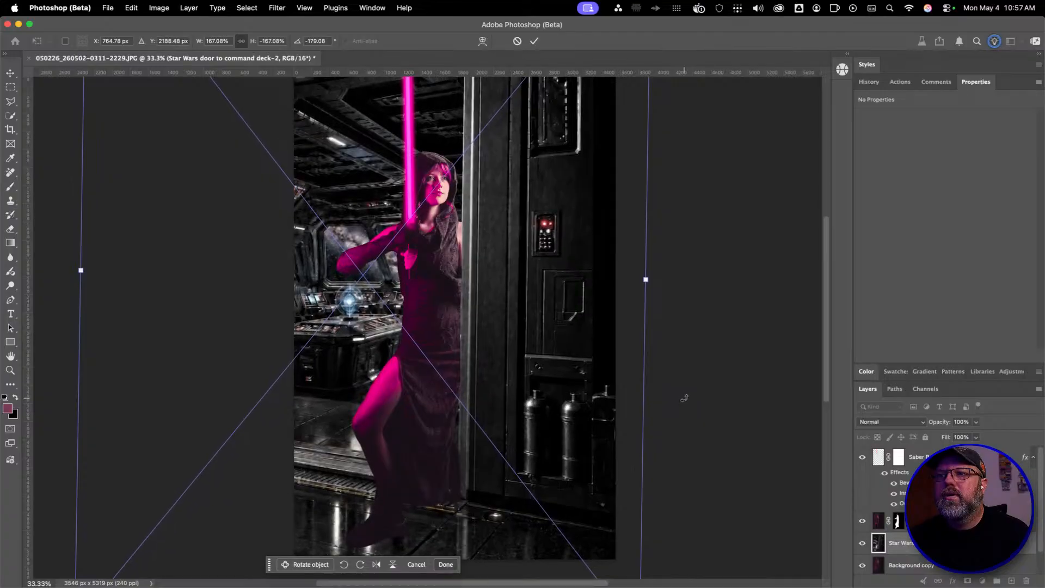
key("Return")
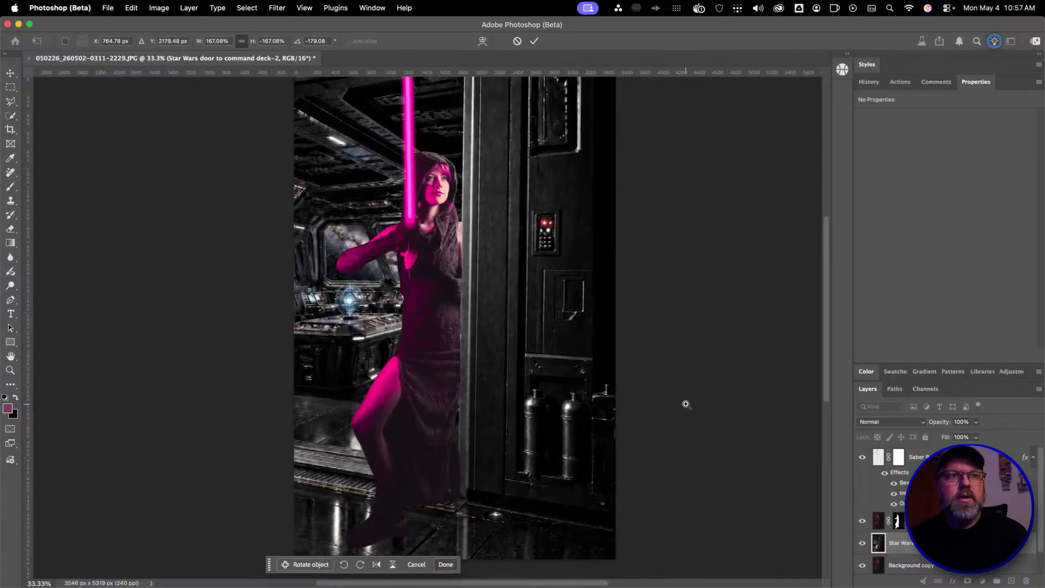
key("z")
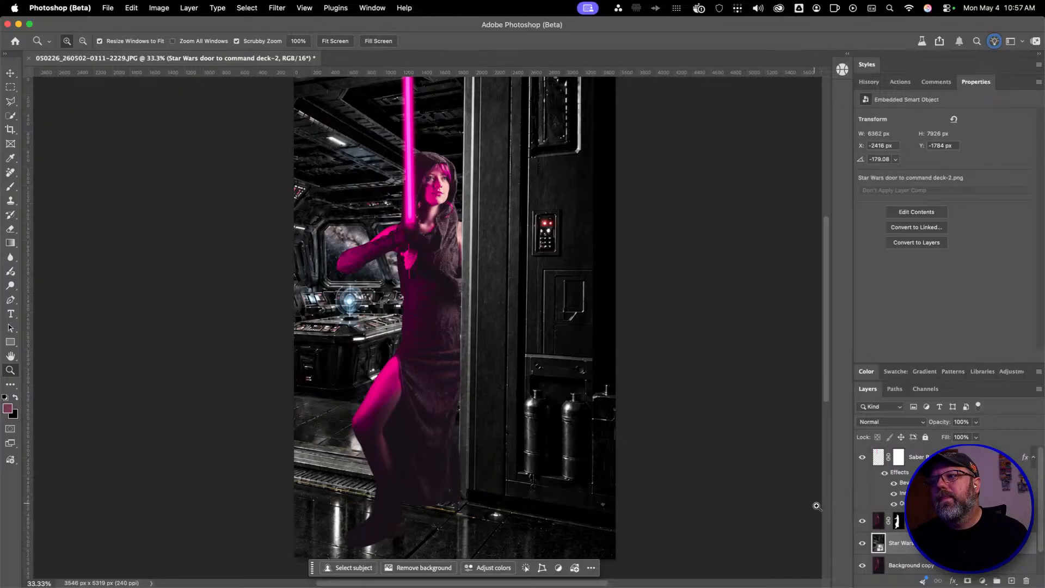
Compare the composite with the Star Wars door layer hidden and shown
left_click(864, 547)
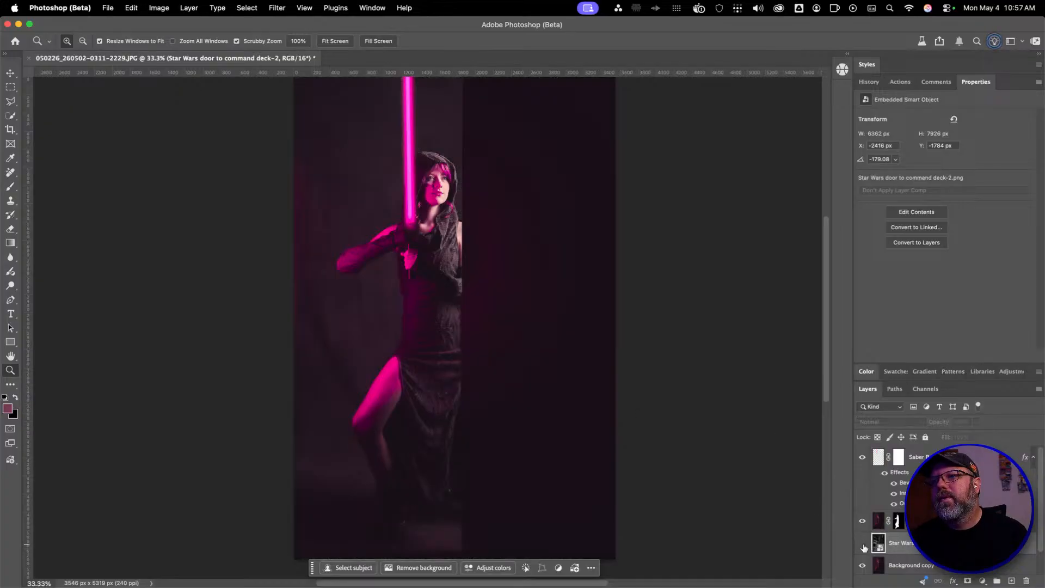
left_click(863, 545)
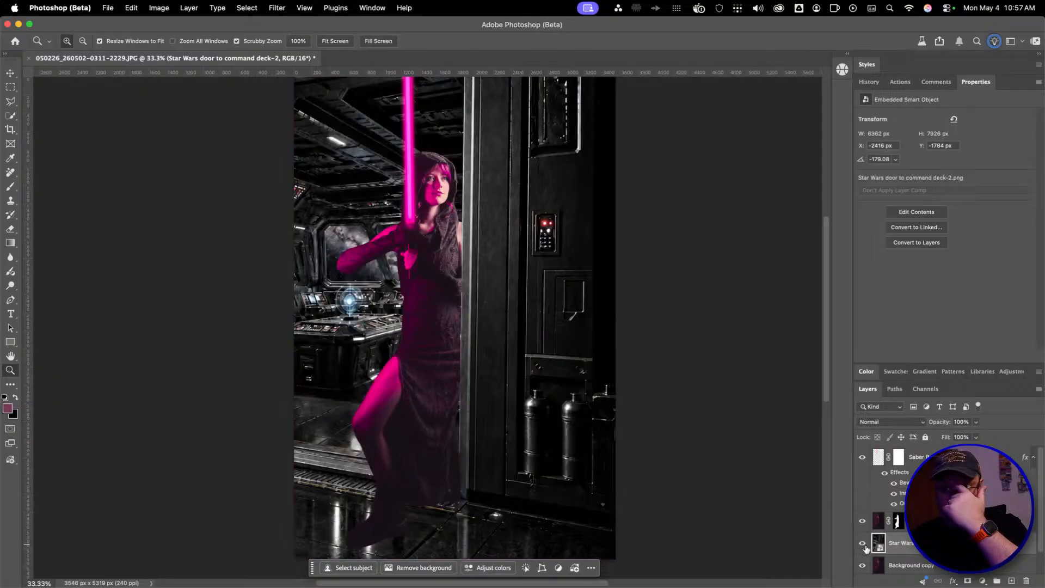
left_click(863, 545)
left_click(864, 545)
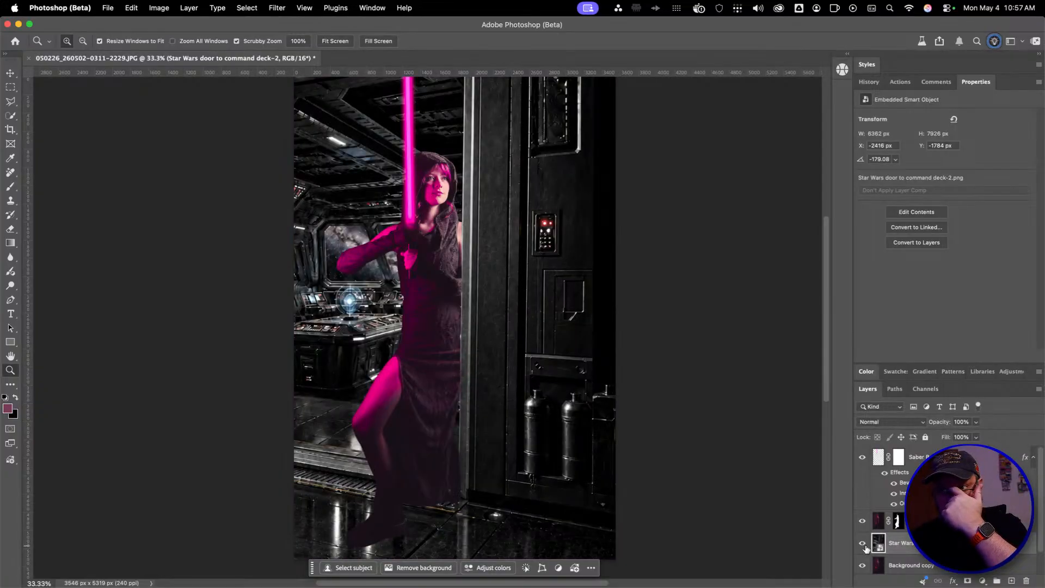
left_click(863, 544)
left_click(863, 544)
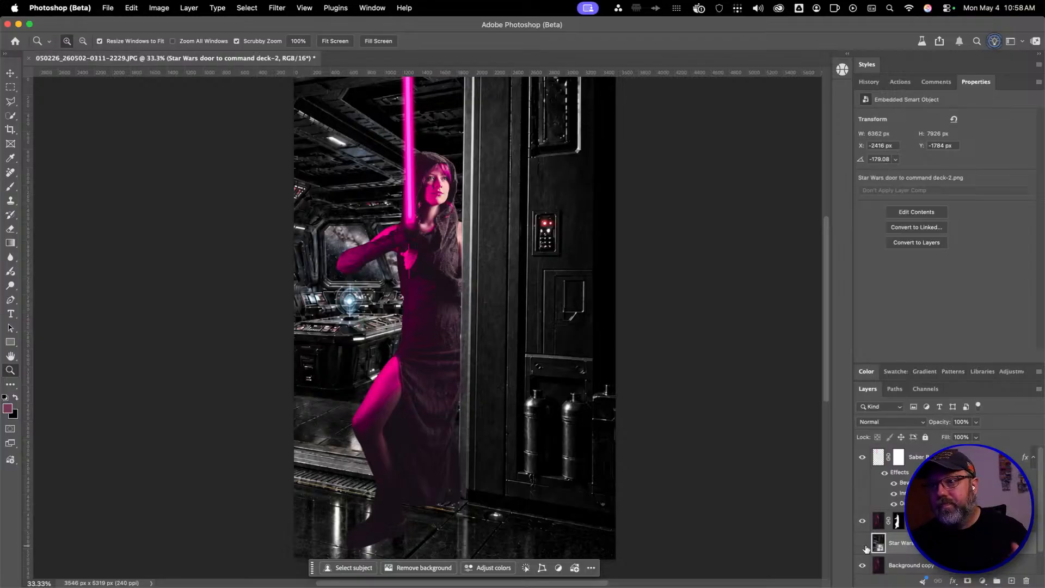
left_click(864, 545)
left_click(863, 544)
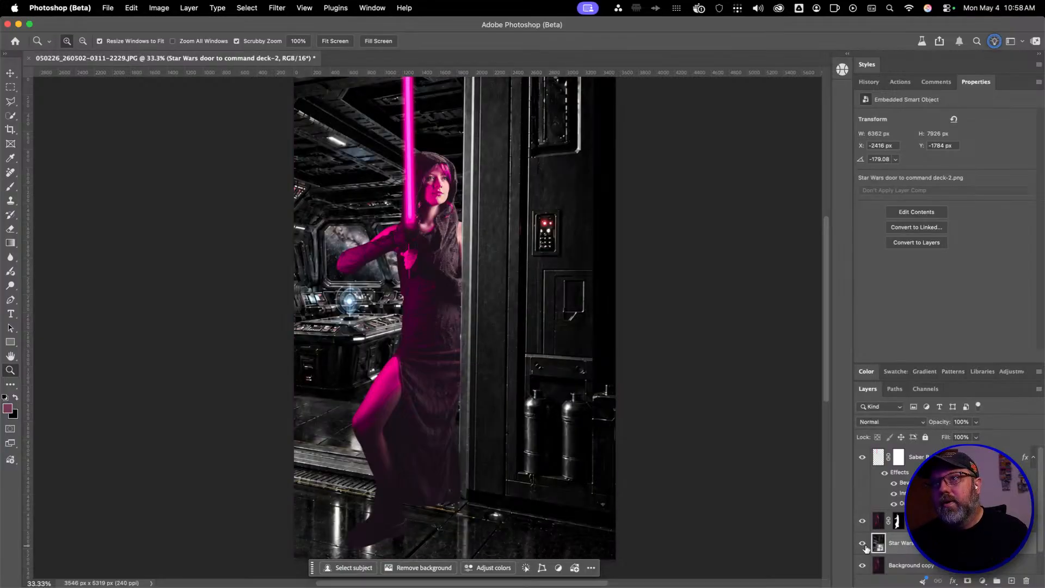
left_click(863, 544)
left_click(863, 544)
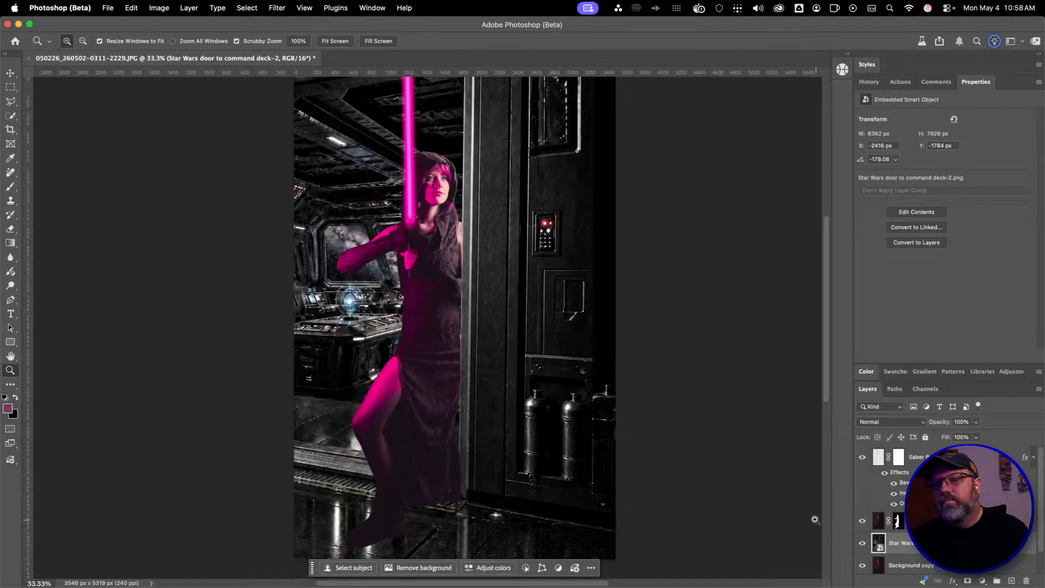
Straighten the door image to an angle of -179.73°, nudge it to line up with the woman's edge, and commit
key("v")
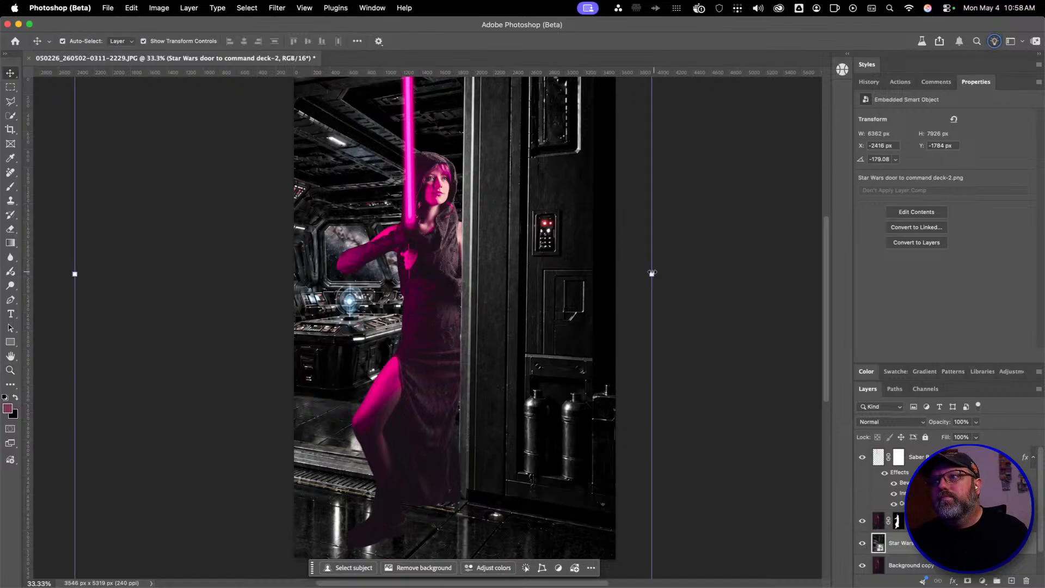
left_click_drag(652, 273, 656, 279)
key("Left")
key("Left")
key("Left")
key("Left")
key("Left")
key("Left")
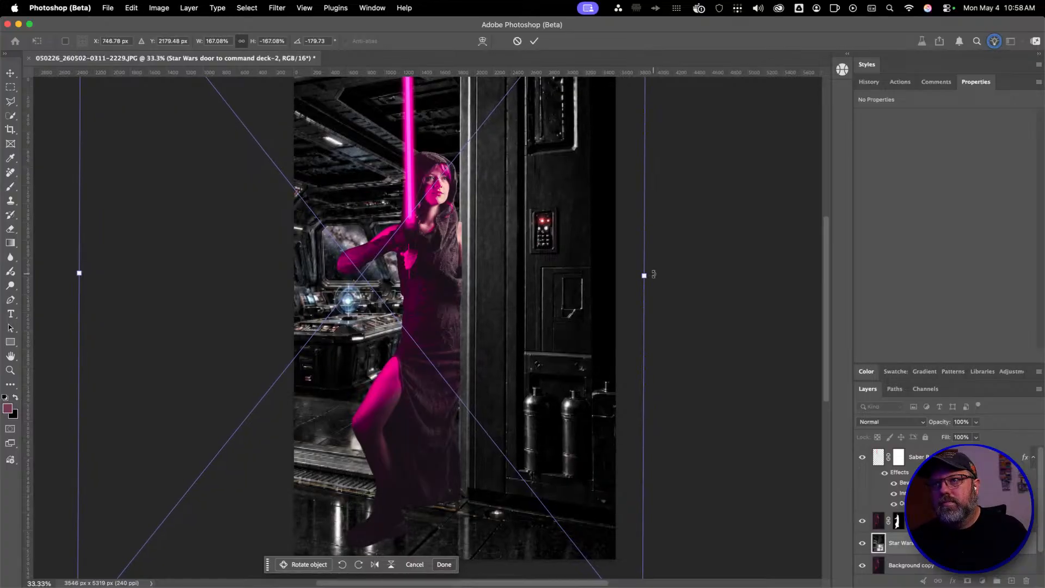
key("Right")
key("Down")
key("Right")
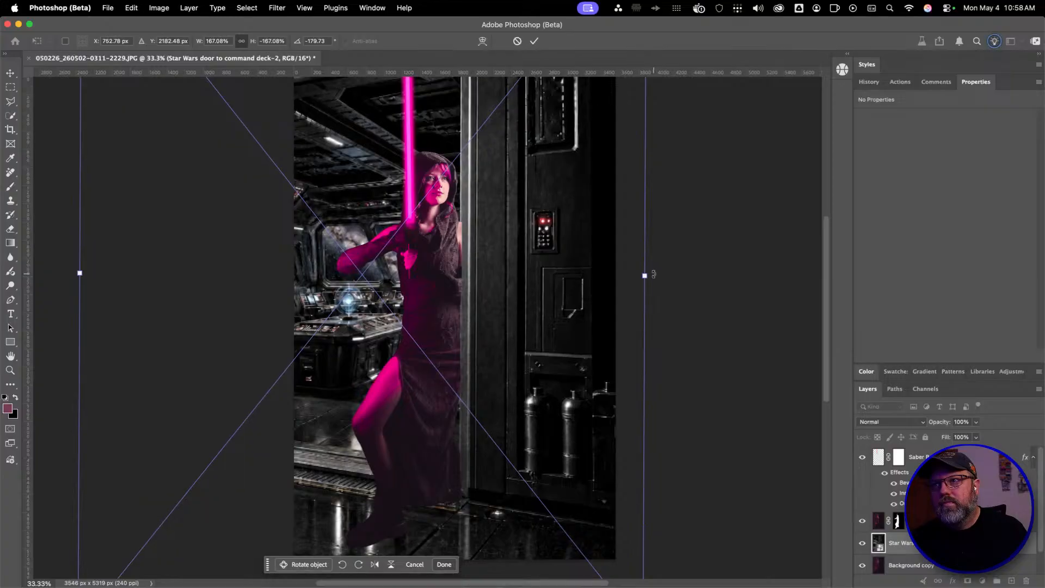
key("Left")
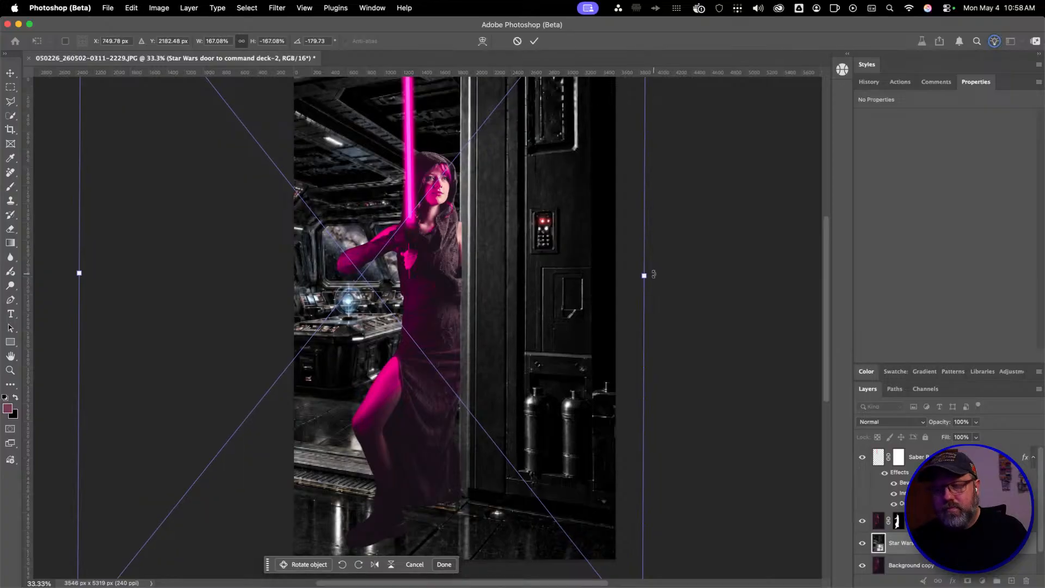
key("Return")
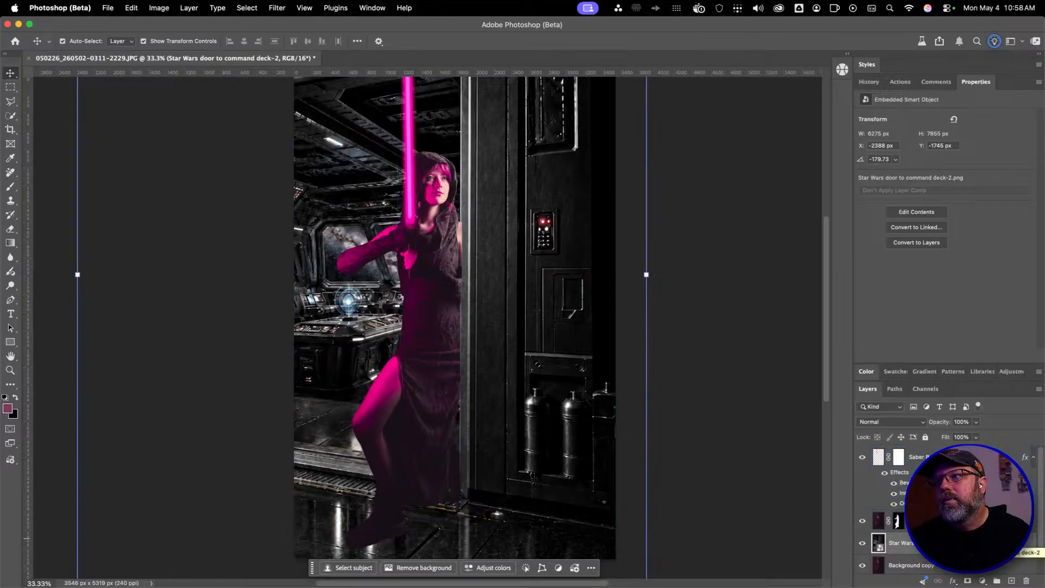
Activate the layer mask of the woman's cutout and choose the Hard Round brush
left_click(947, 521)
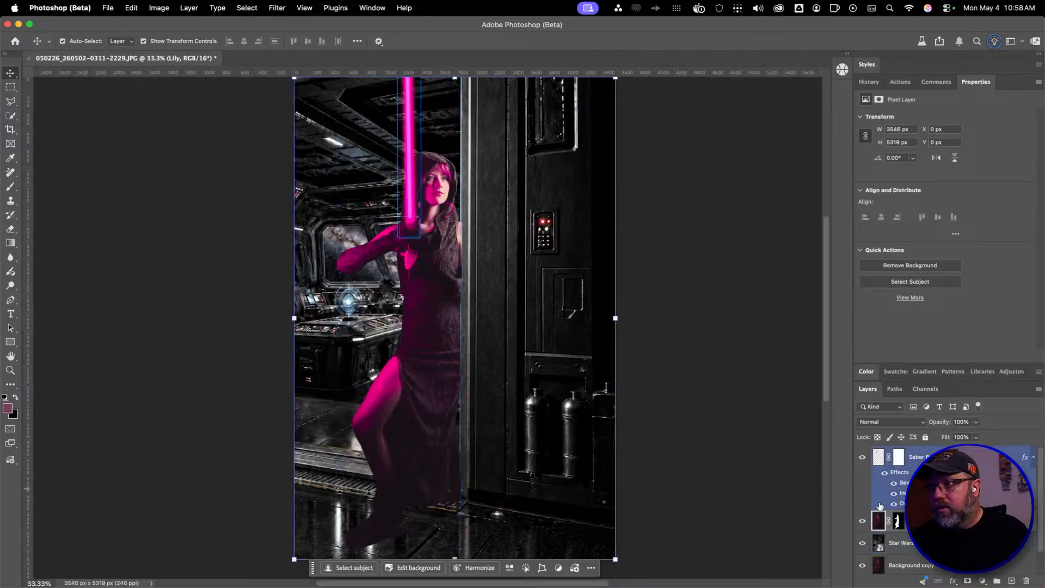
left_click(898, 521)
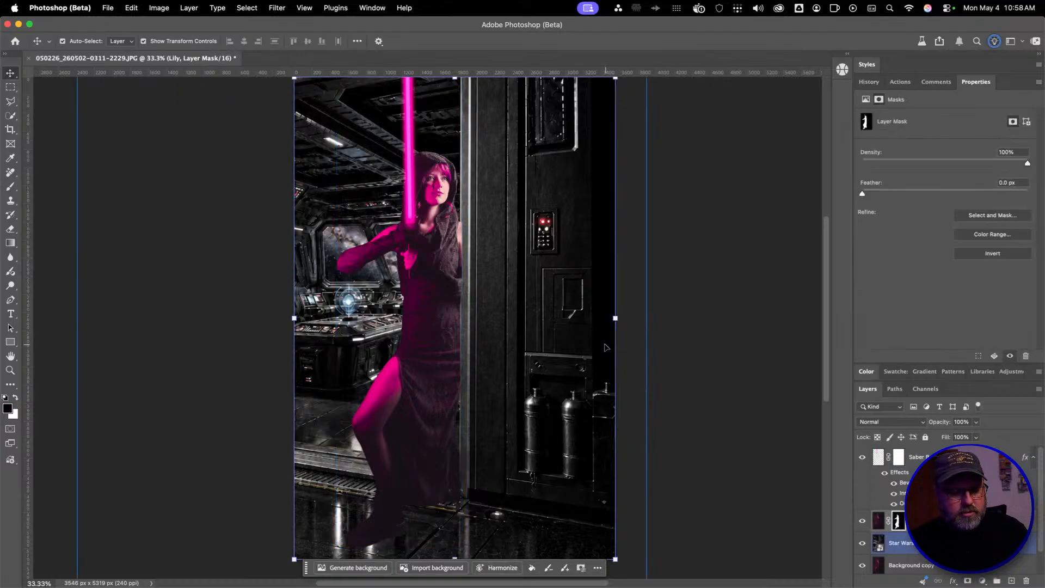
key("b")
right_click(485, 212)
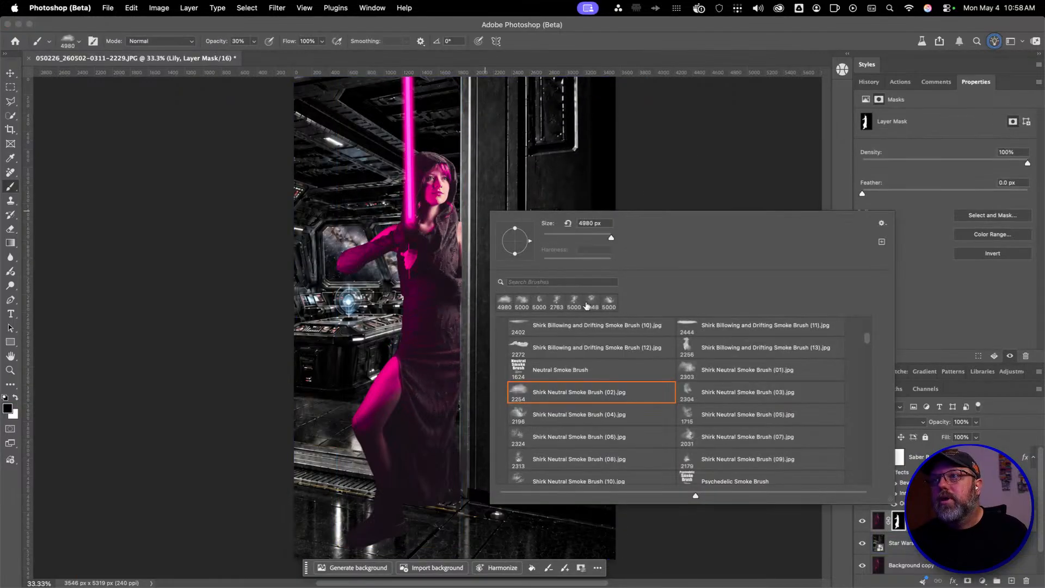
left_click_drag(867, 338, 858, 278)
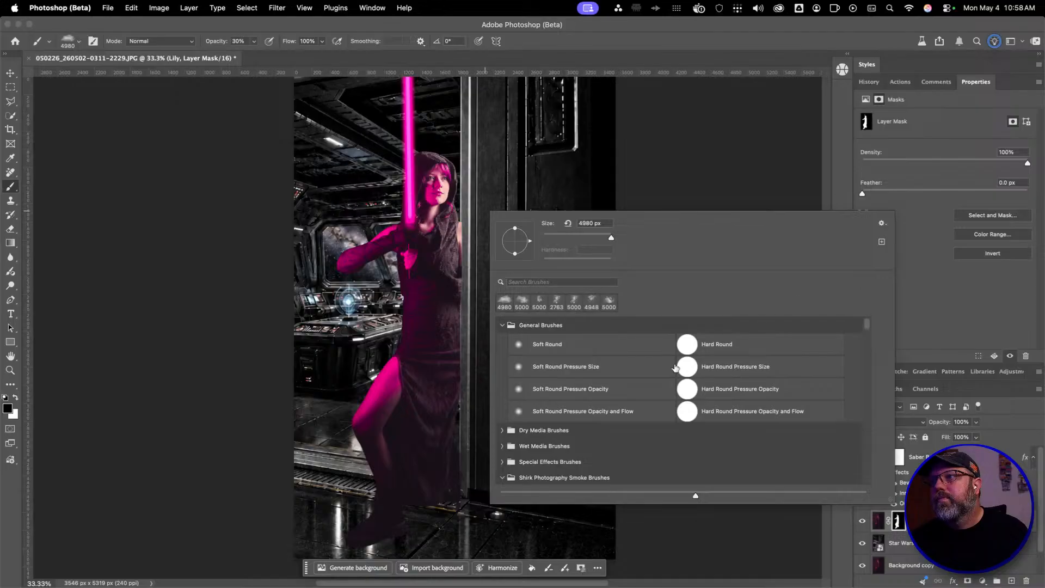
left_click(701, 352)
key("Return")
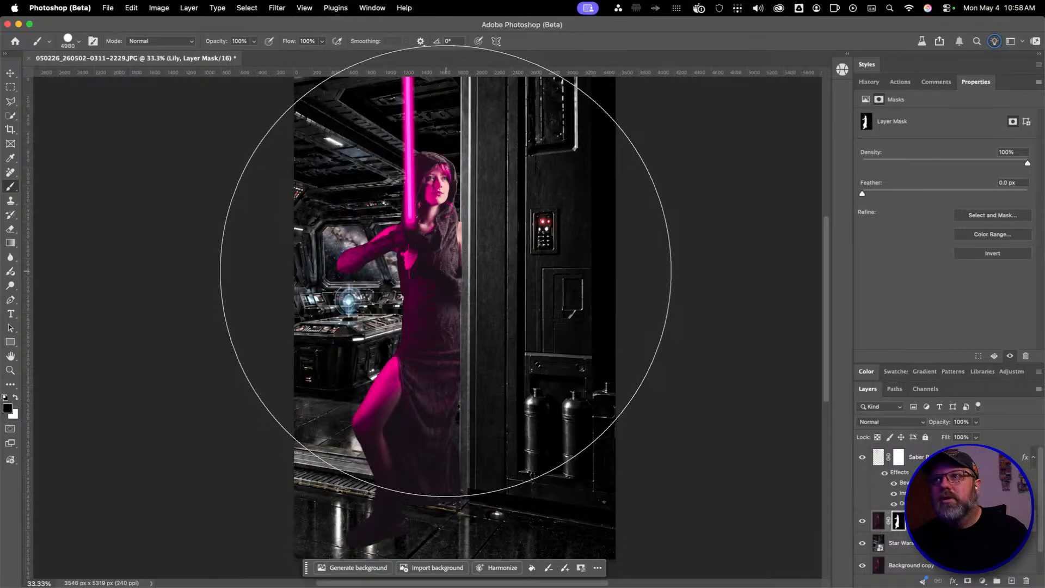
Set the brush to 100% opacity and about 547 px, with white as the painting colour for the mask
key("0")
mouse_move(487, 251)
left_mouse_down()
mouse_move(296, 256)
mouse_move(28, 210)
left_mouse_up()
key("z")
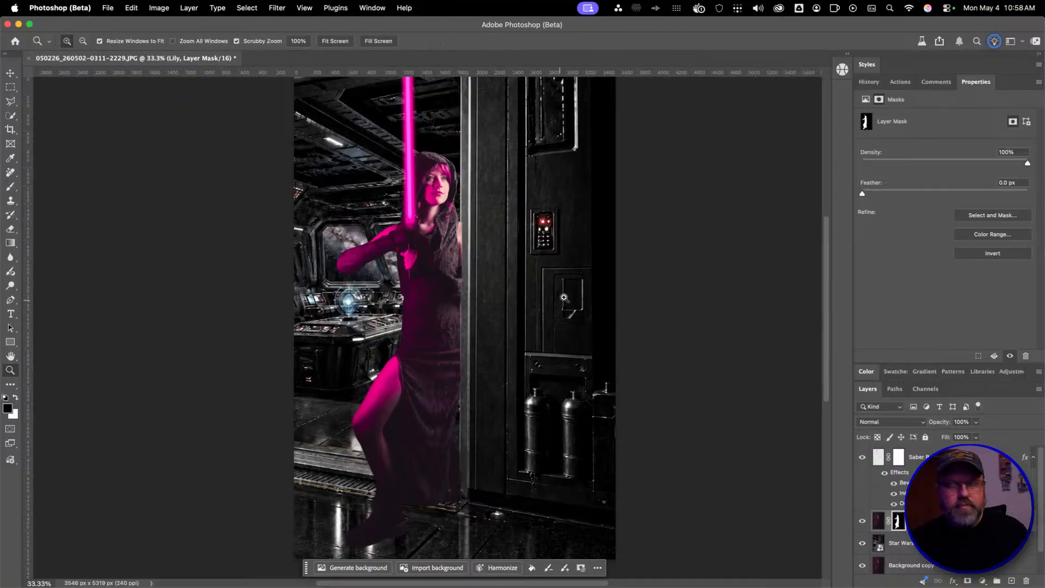
left_click(463, 200)
left_click(484, 220)
key("b")
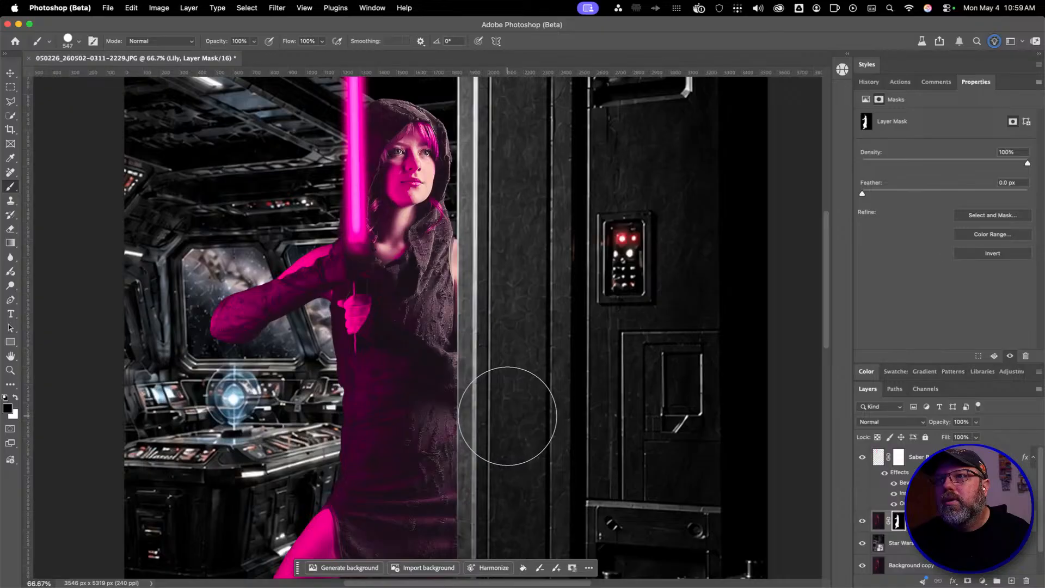
left_click_drag(523, 408, 501, 136)
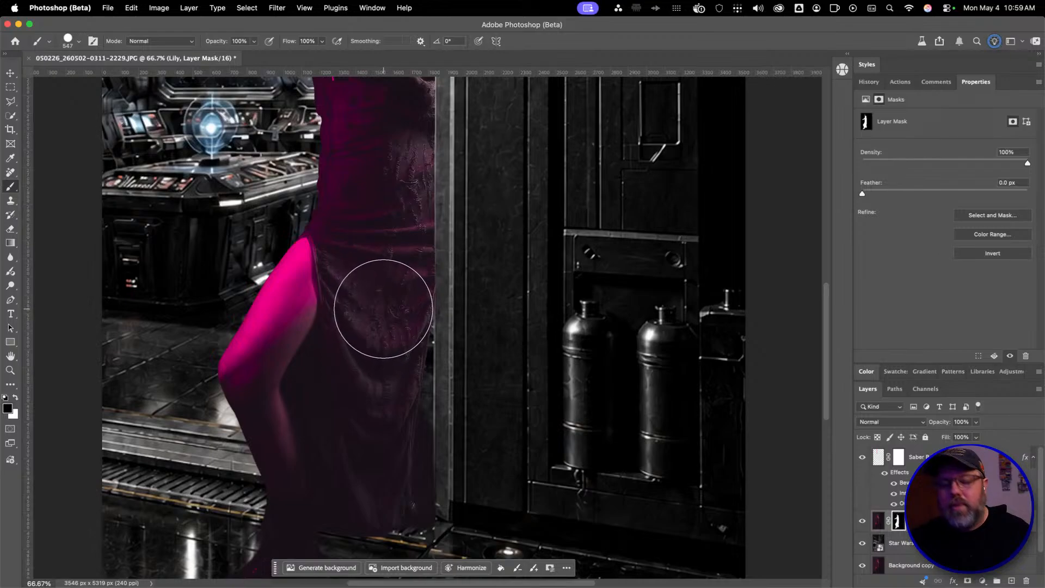
key("x")
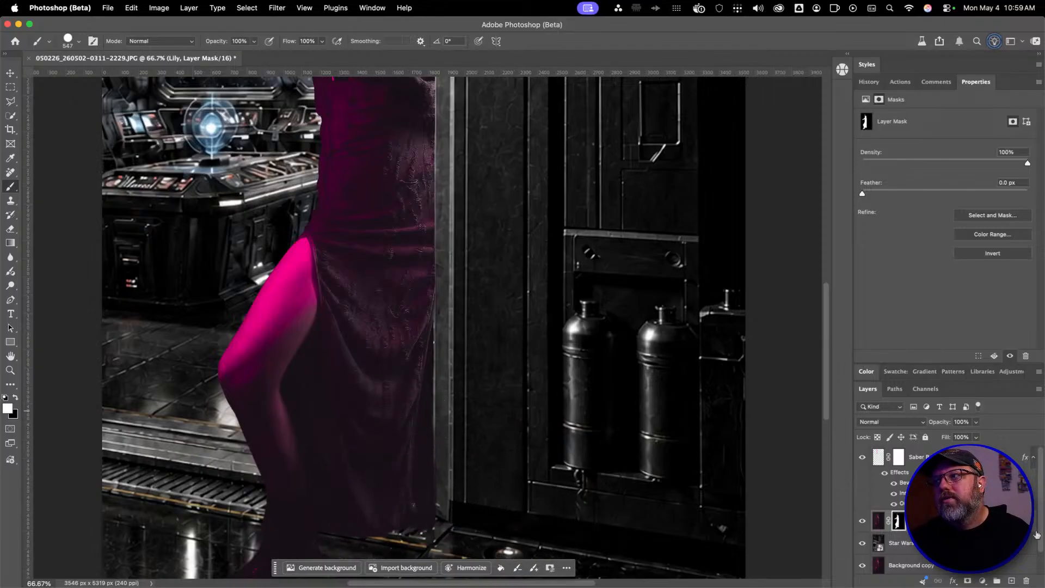
Select the Star Wars door layer and add a Curves adjustment layer directly above it
left_click(878, 521)
mouse_move(362, 357)
left_mouse_down()
mouse_move(376, 222)
mouse_move(385, 282)
left_mouse_up()
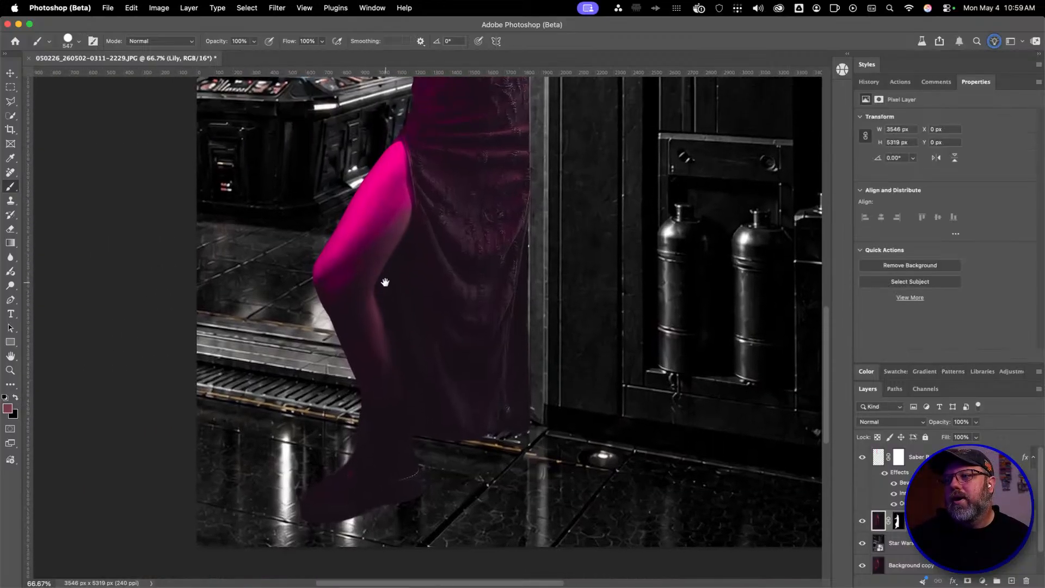
key("z")
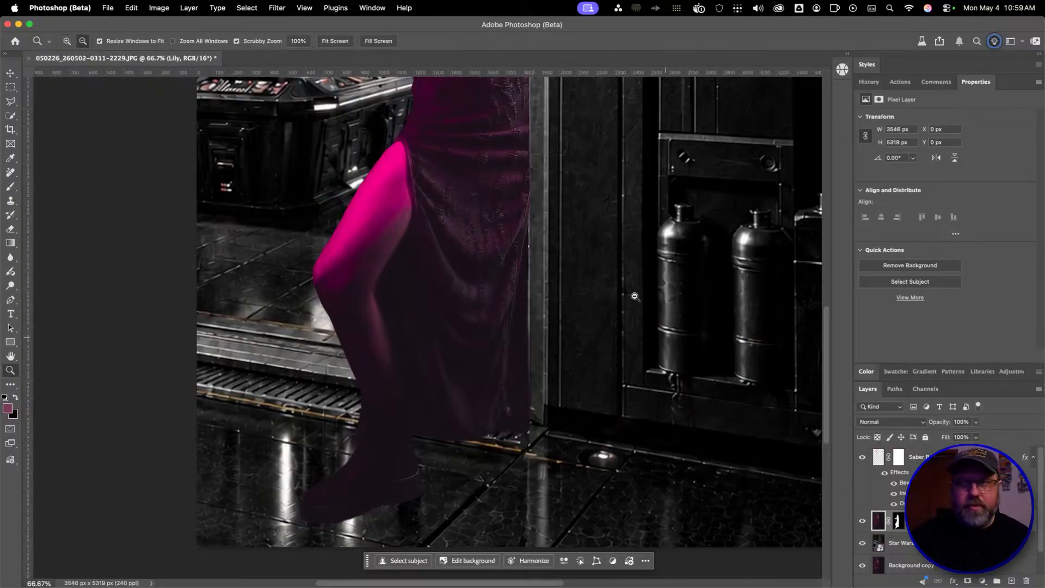
left_click(623, 284, "alt")
key("b")
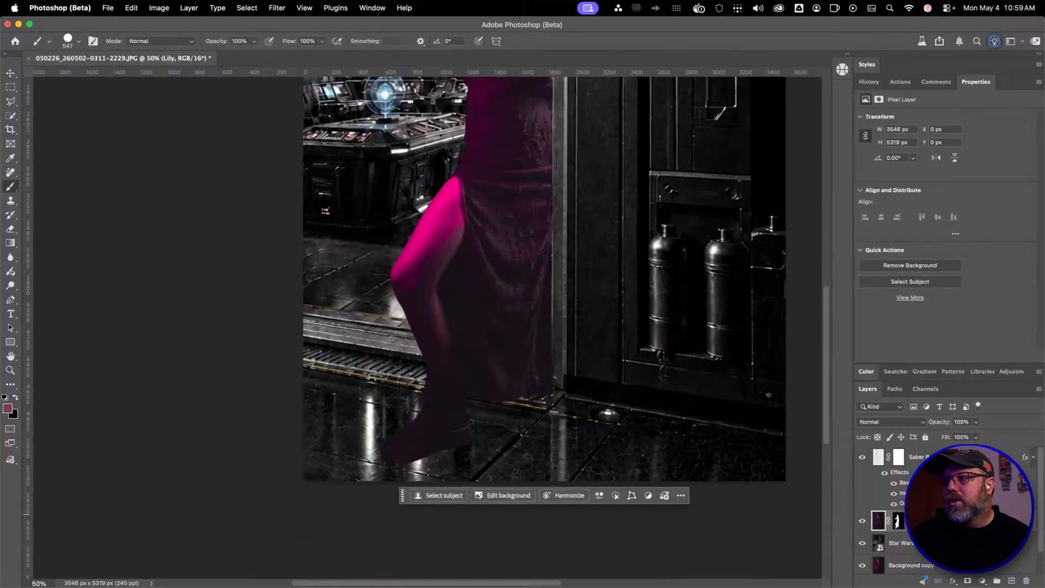
left_click(895, 543)
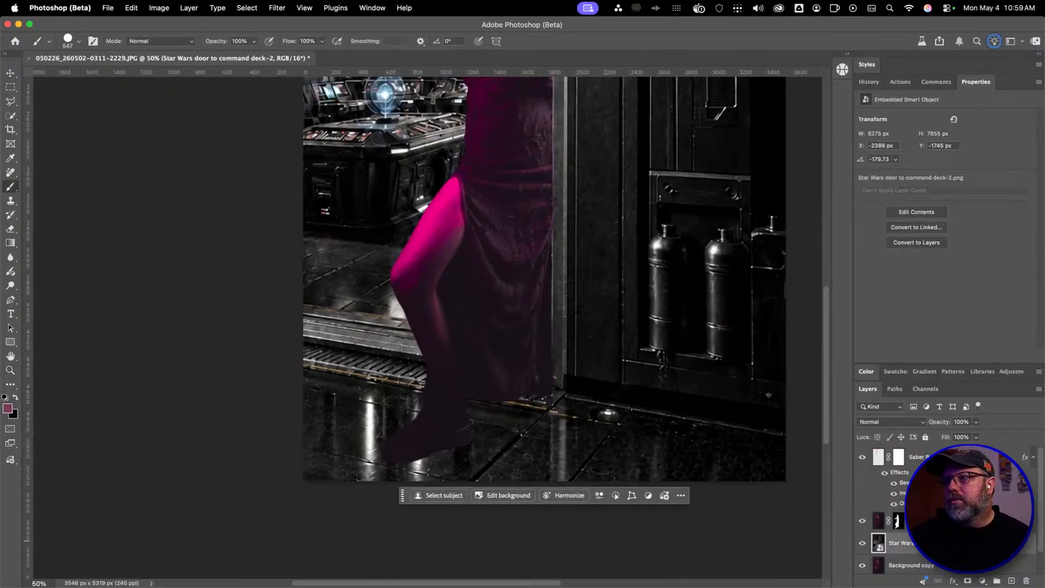
key("z")
left_click(522, 297, "alt")
left_click(522, 297, "alt")
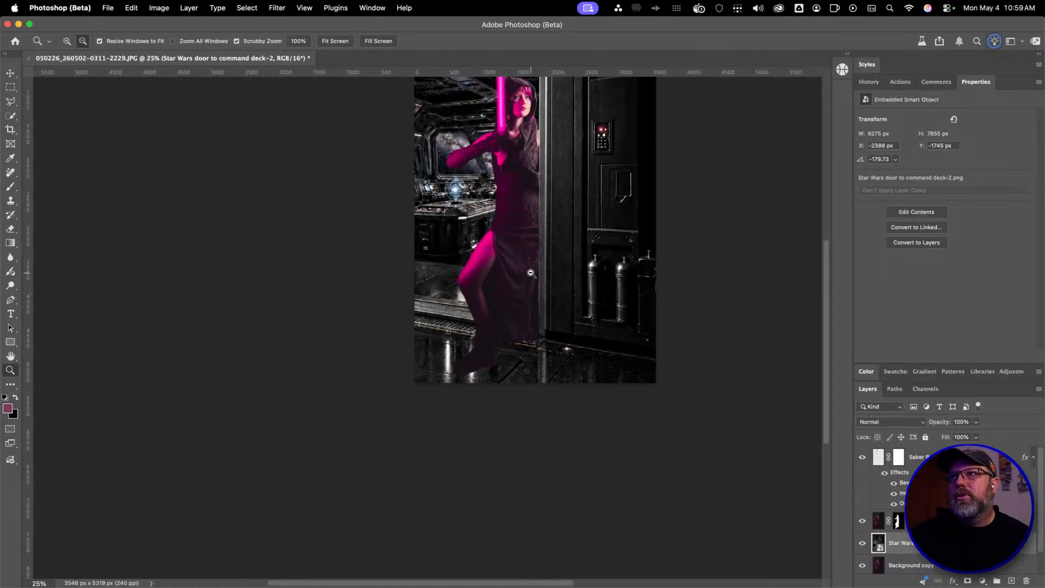
key("b")
left_click_drag(559, 149, 535, 246)
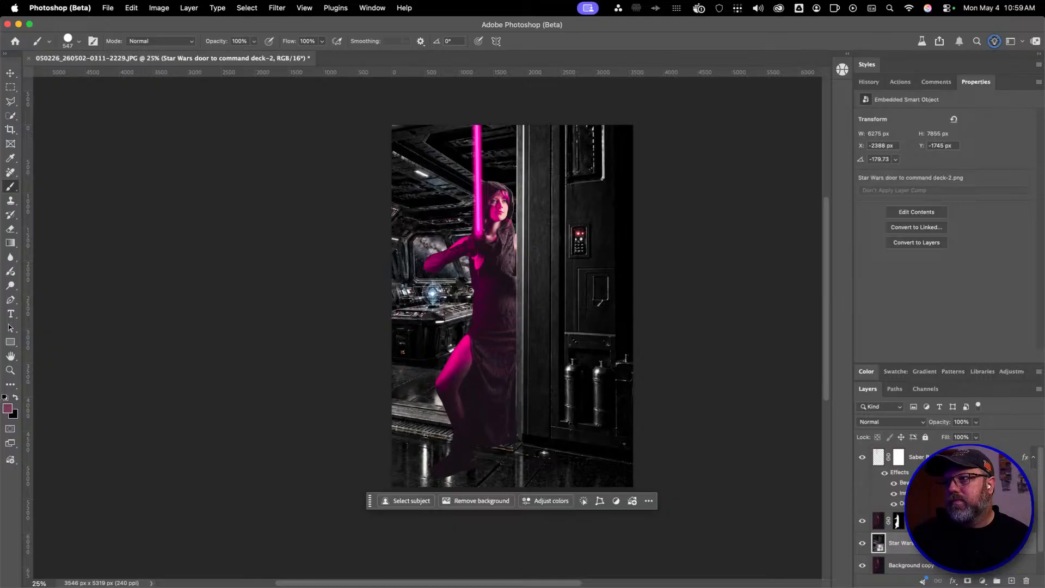
left_click(982, 582)
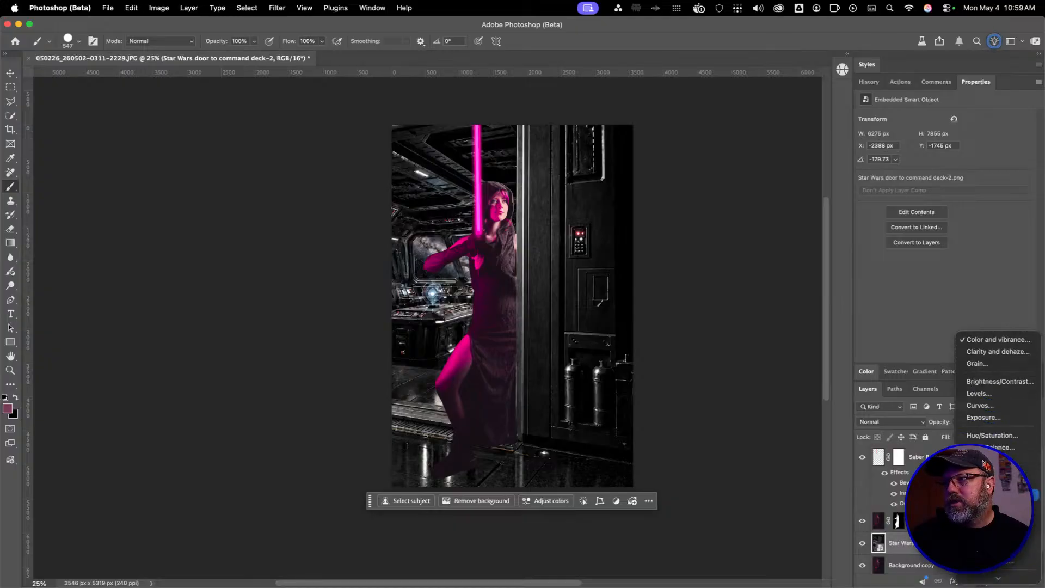
left_click(980, 406)
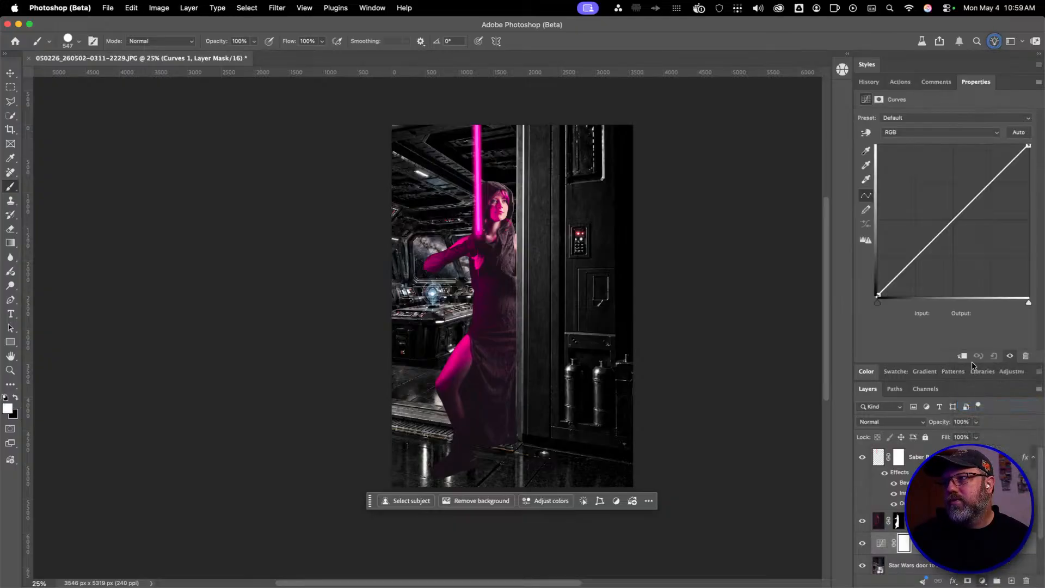
Shape the background's RGB curve with black output 10, a shadow point at input 46 and output 41, and slightly raised midtones
left_click(904, 269)
left_click_drag(943, 232, 964, 219)
left_click_drag(966, 221, 955, 214)
left_click_drag(879, 290, 870, 285)
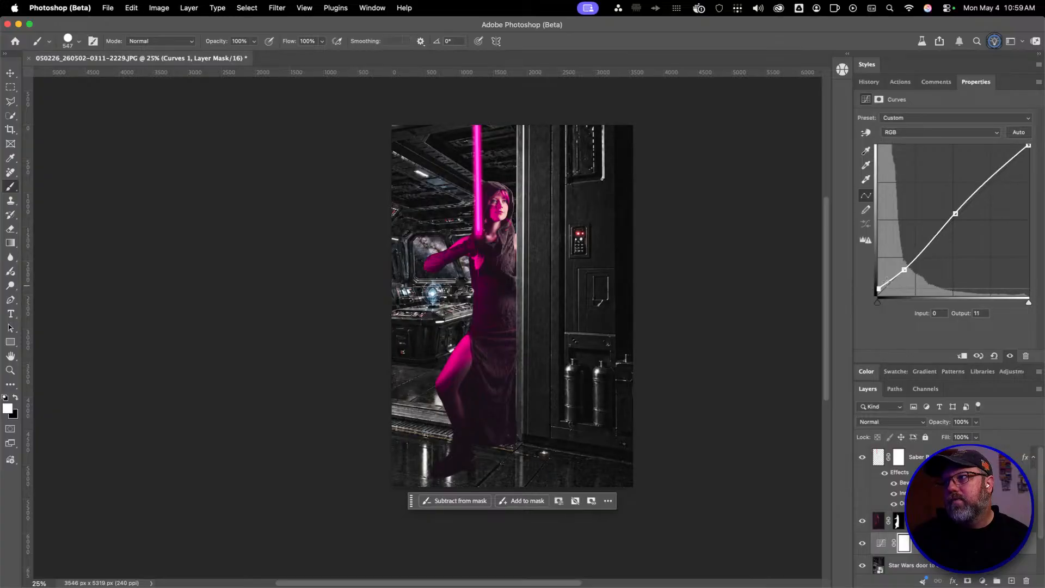
left_click_drag(906, 272, 906, 271)
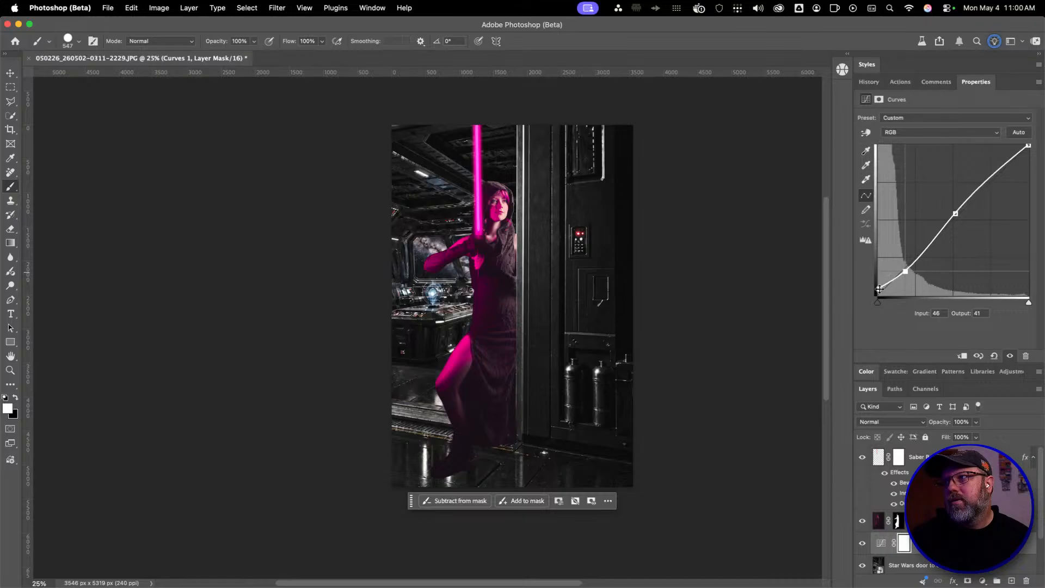
left_click_drag(879, 289, 879, 291)
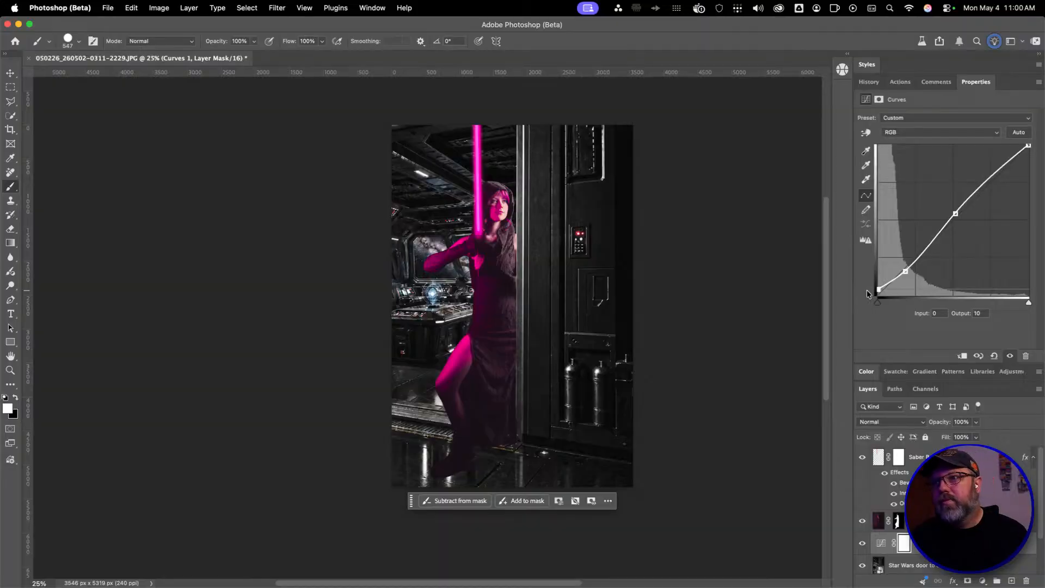
key("Return")
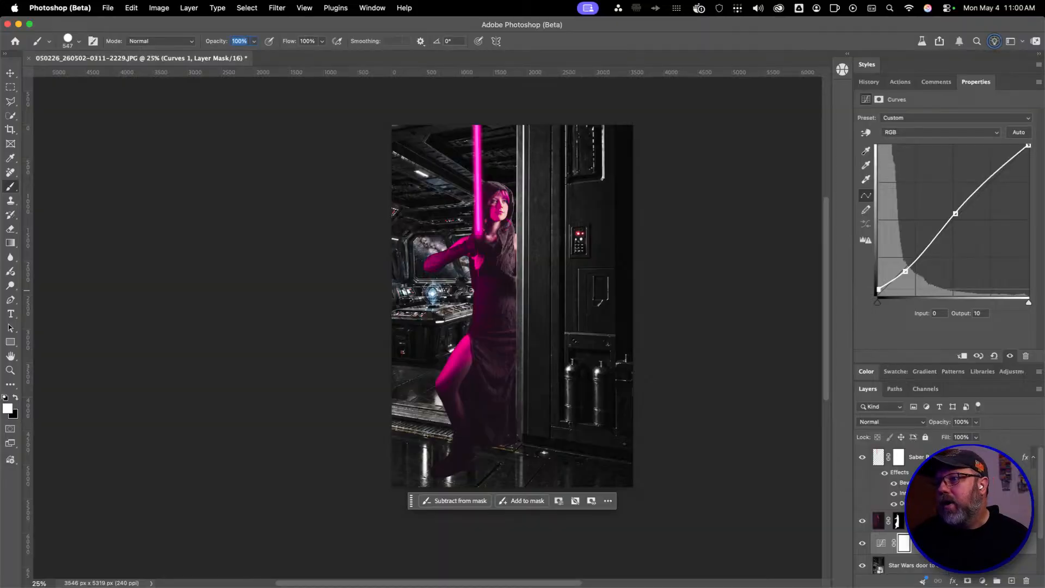
Copy the Curves adjustment above the woman's cutout, clip it to her, and set black output 6 with an upper point at input 148, output 153
left_click_drag(937, 543, 937, 514)
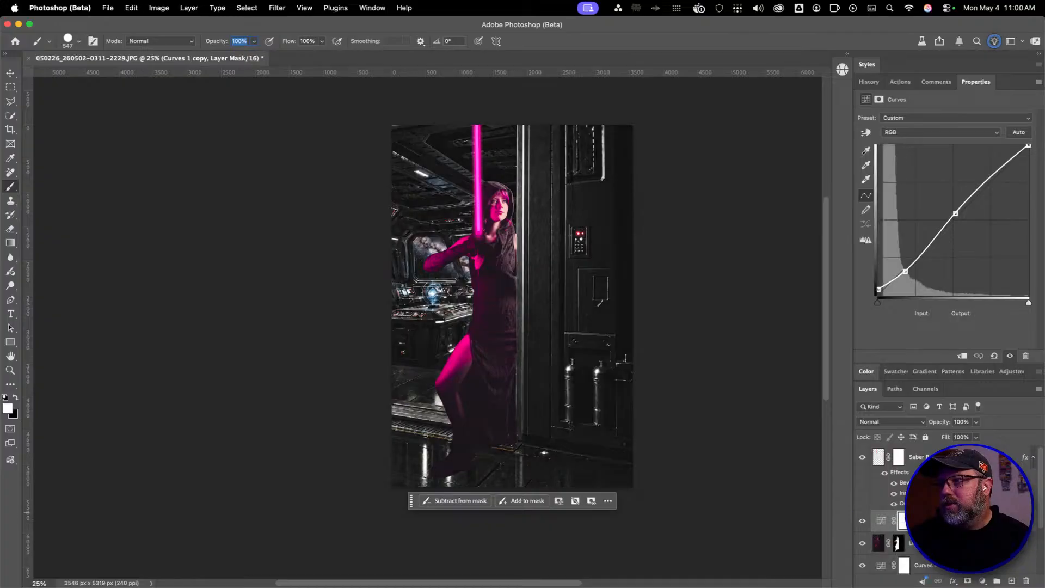
key("super+alt+g")
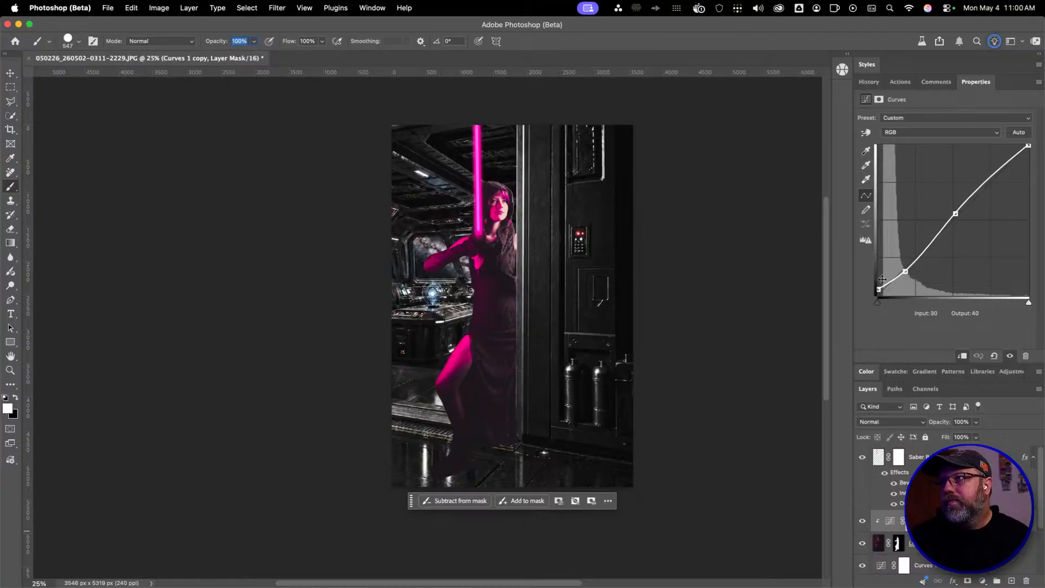
mouse_move(905, 274)
left_mouse_down()
mouse_move(900, 267)
mouse_move(909, 274)
left_mouse_up()
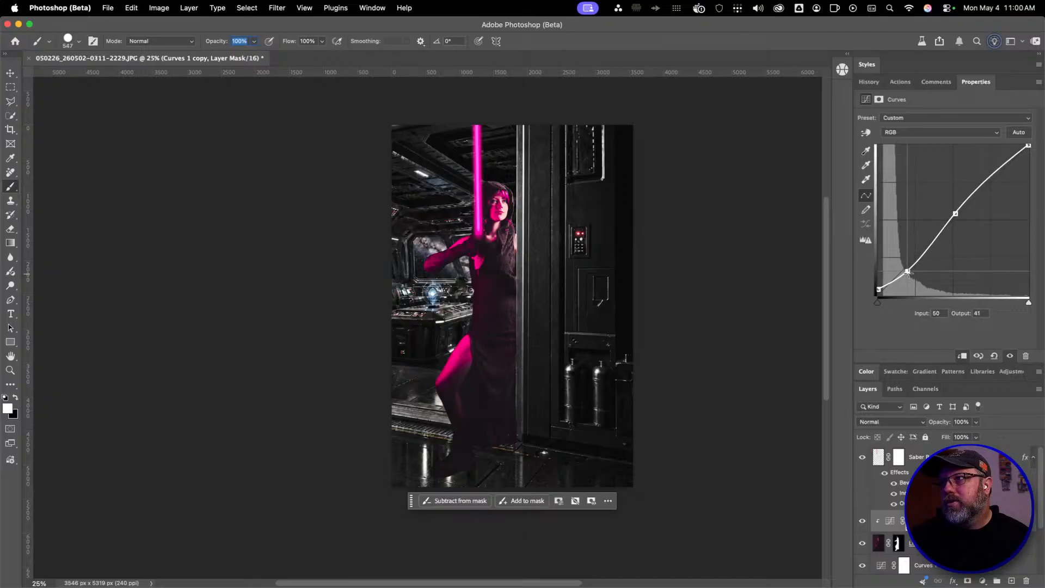
mouse_move(958, 210)
left_mouse_down()
mouse_move(964, 217)
mouse_move(949, 208)
mouse_move(930, 242)
mouse_move(965, 205)
left_mouse_up()
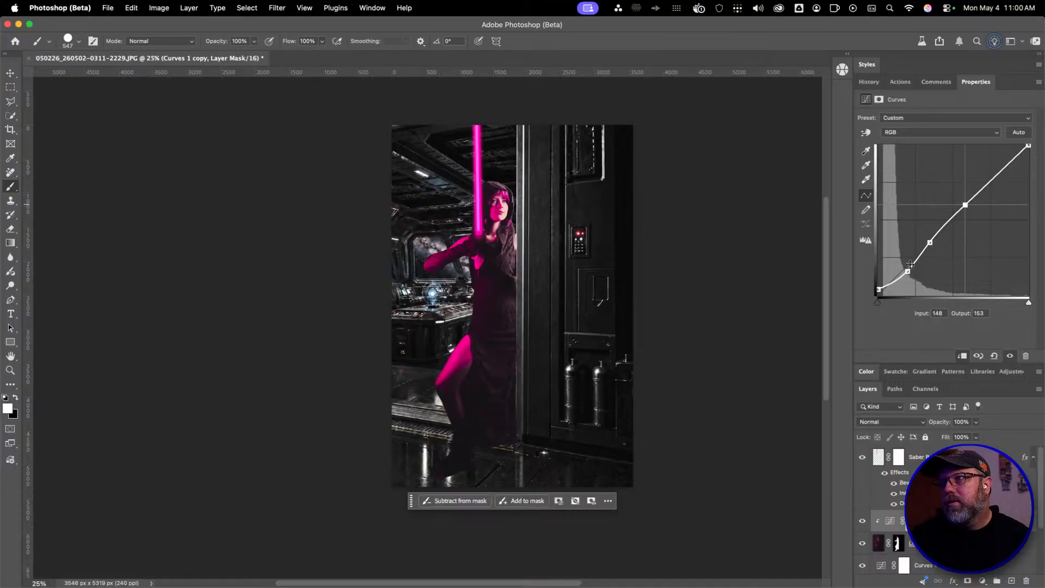
left_click_drag(879, 285, 871, 292)
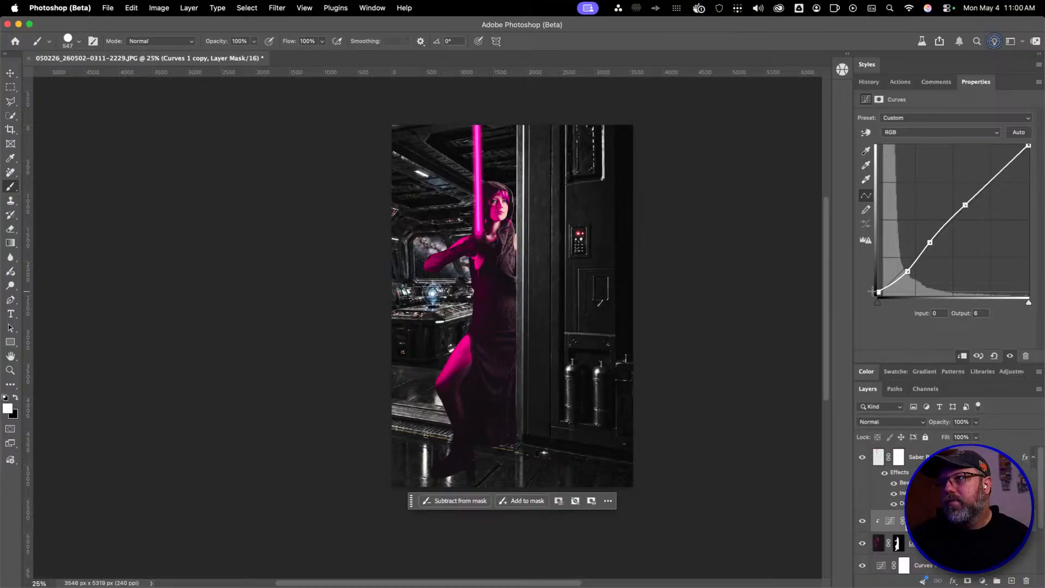
Refine the background Curves with points at input 114, output 117 and input 183, output 183, and lift the black point slightly
key("z")
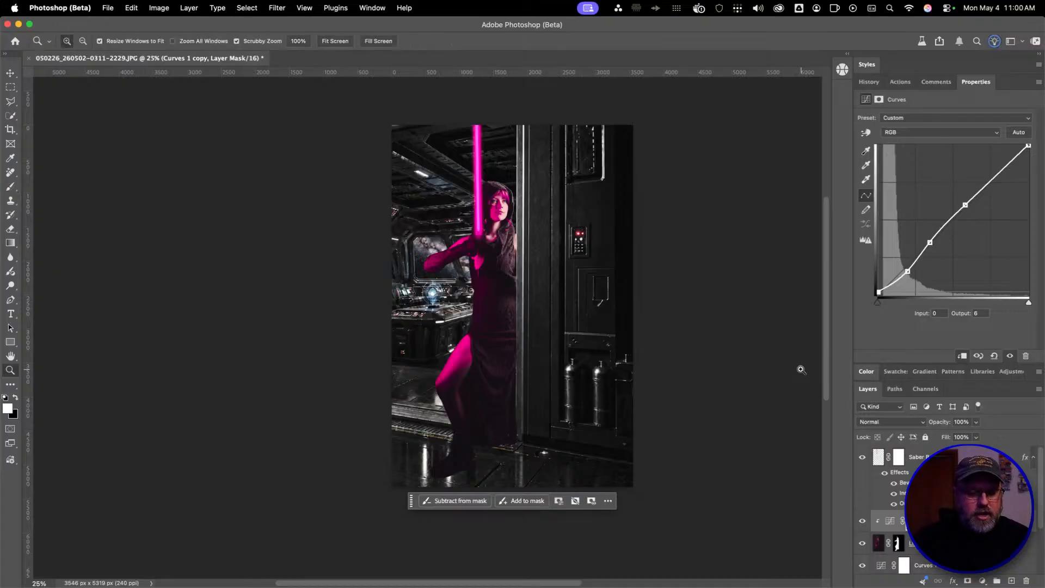
left_click(522, 223)
key("b")
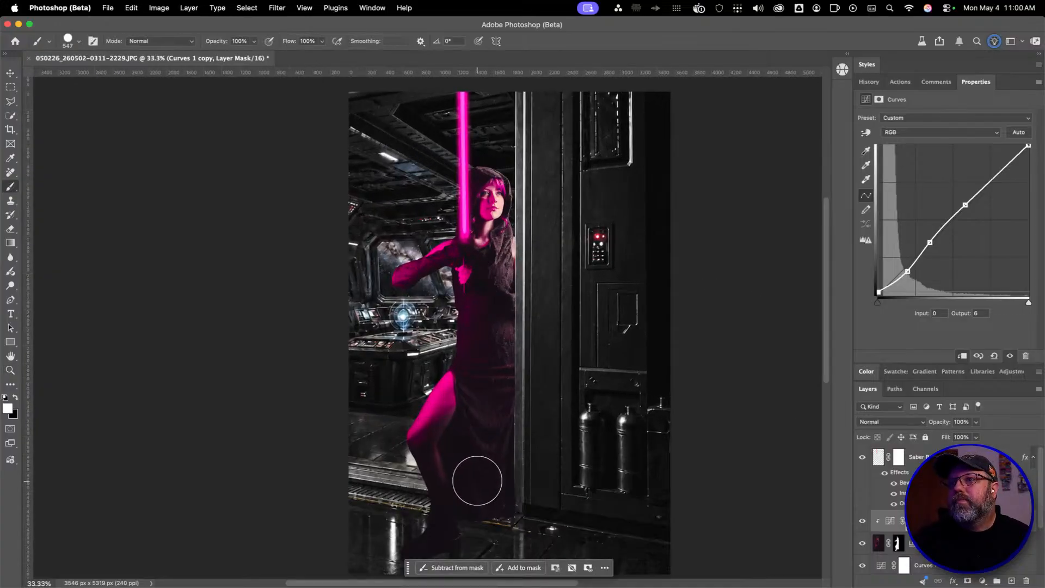
left_click_drag(488, 470, 481, 378)
key("z")
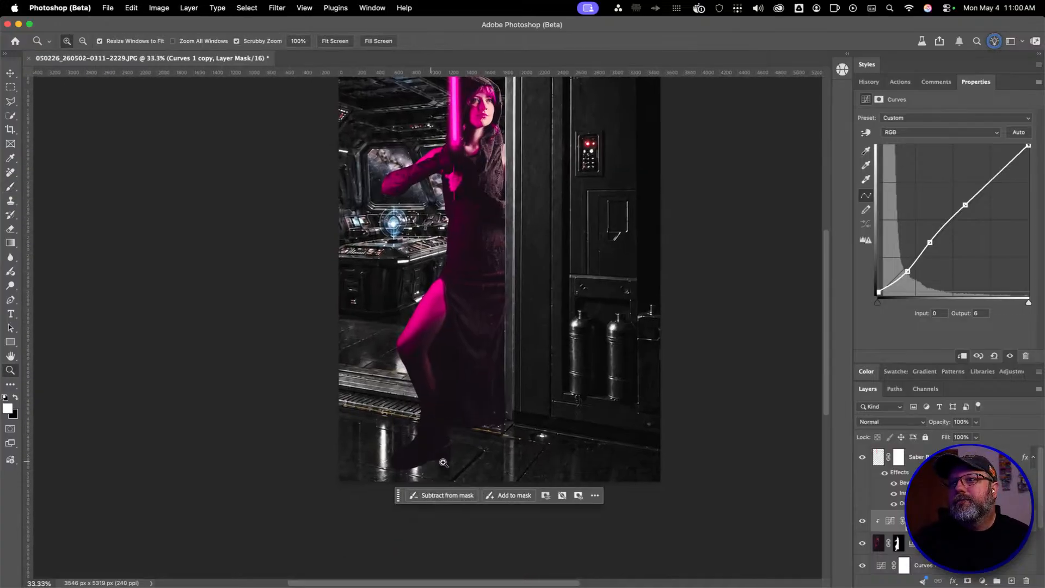
key("b")
scroll(892, 511, "down", 1)
left_click(924, 546)
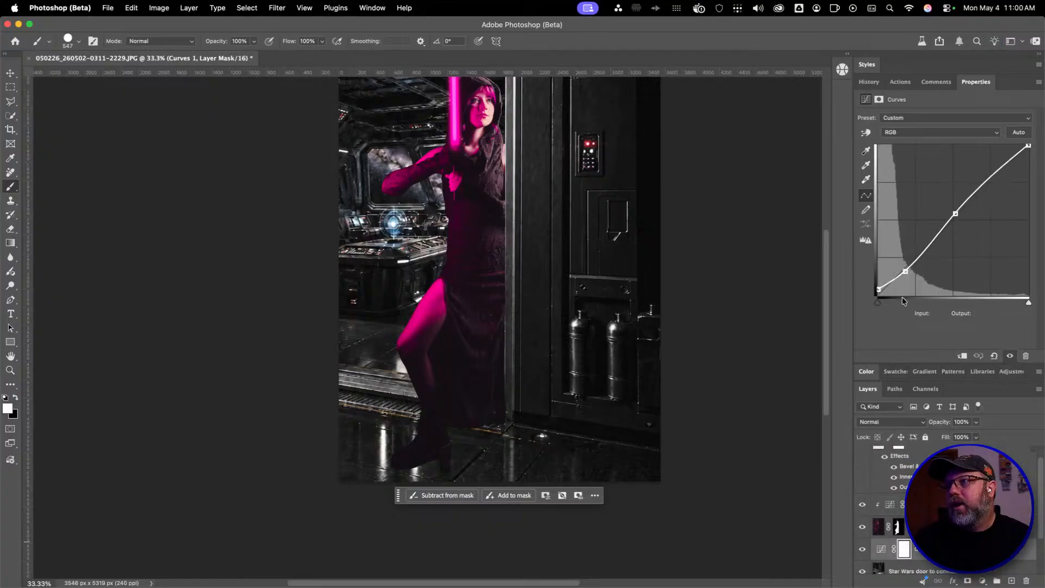
left_click_drag(878, 290, 862, 293)
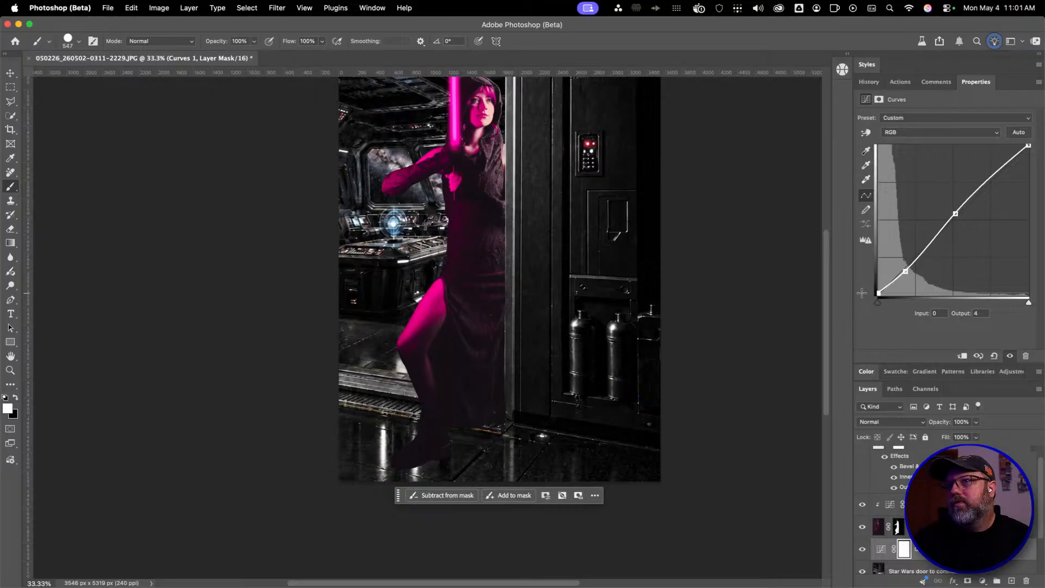
left_click_drag(957, 213, 943, 229)
left_click(984, 188)
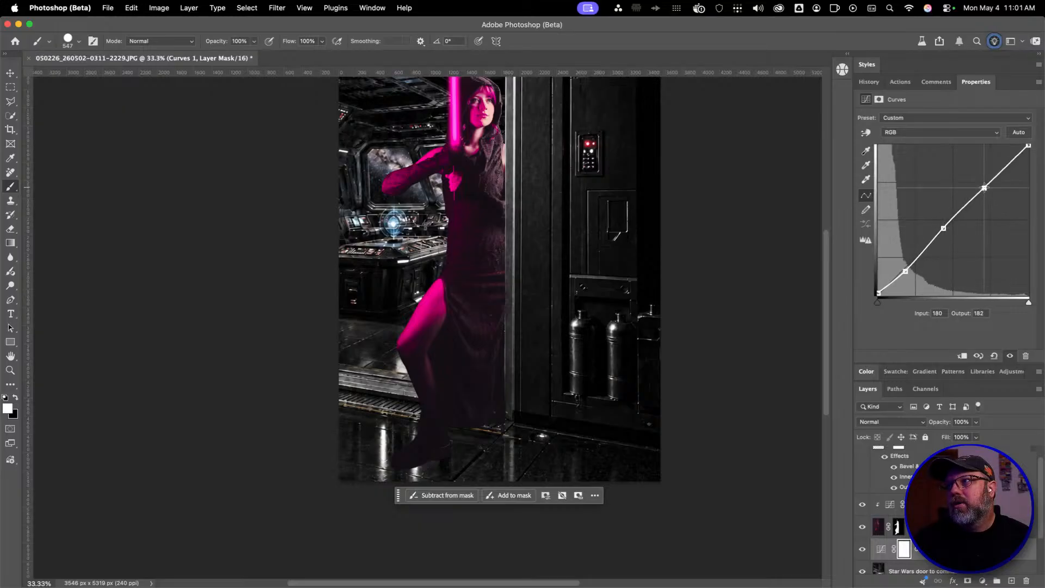
mouse_move(986, 187)
left_mouse_down()
mouse_move(977, 179)
mouse_move(985, 188)
left_mouse_up()
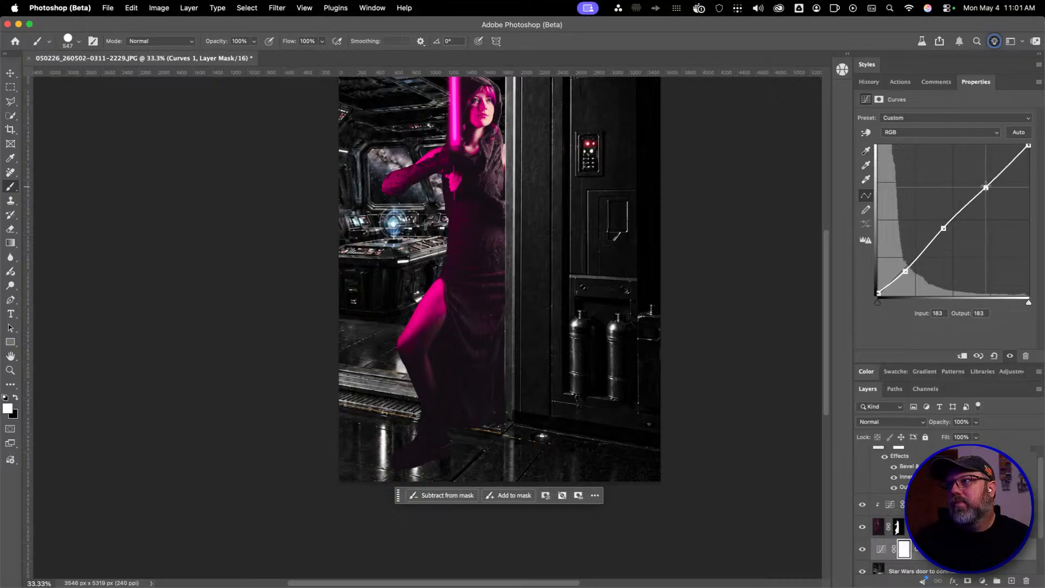
mouse_move(941, 238)
left_mouse_down()
mouse_move(939, 227)
mouse_move(953, 235)
mouse_move(946, 228)
left_mouse_up()
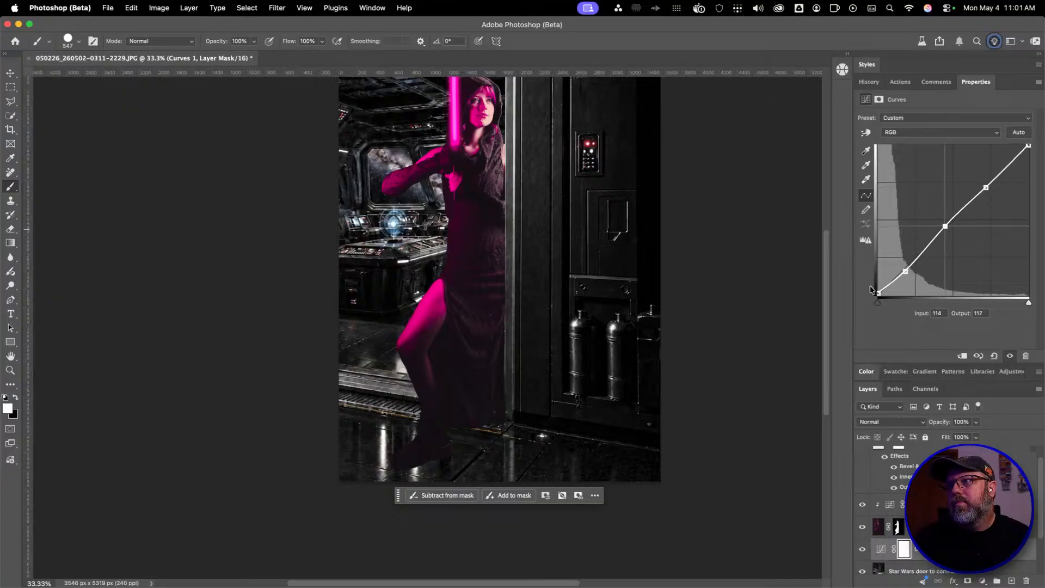
left_click_drag(877, 292, 869, 287)
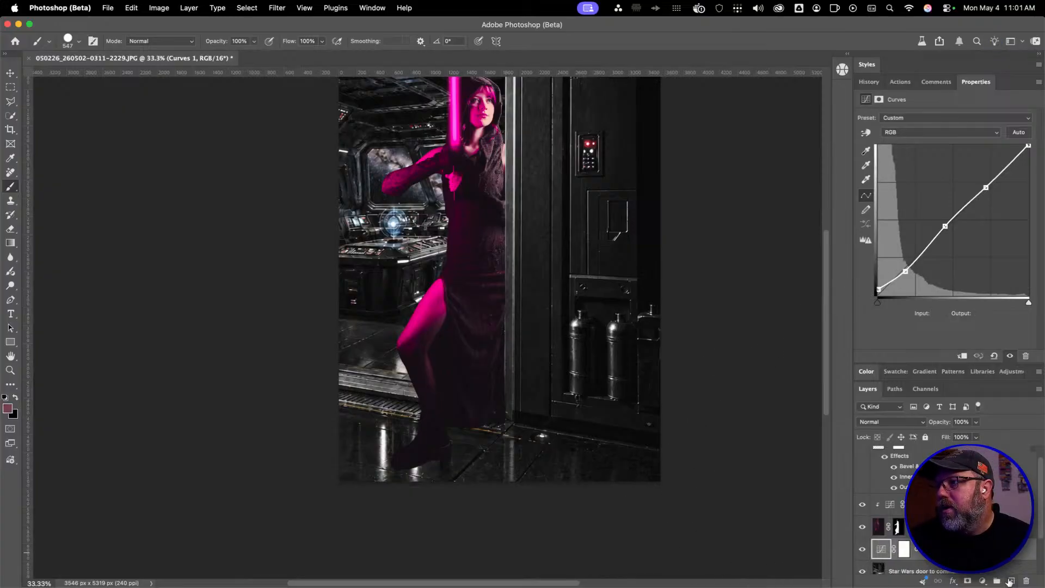
Add an empty layer between the background Curves and the woman, and set a softened black brush of about 195 px
left_click(1012, 580)
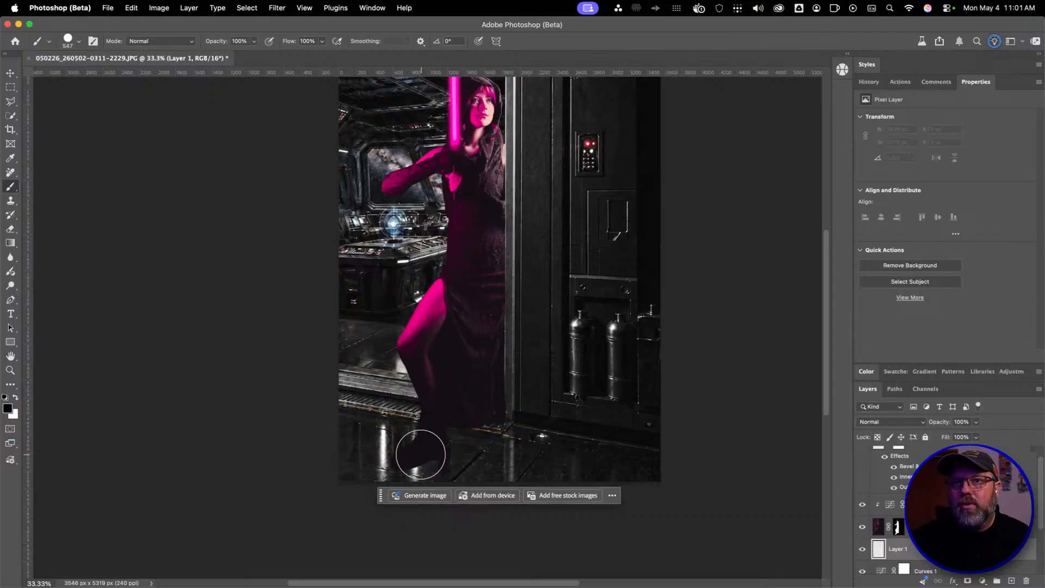
mouse_move(424, 469)
left_mouse_down()
mouse_move(409, 463)
mouse_move(421, 478)
left_mouse_up()
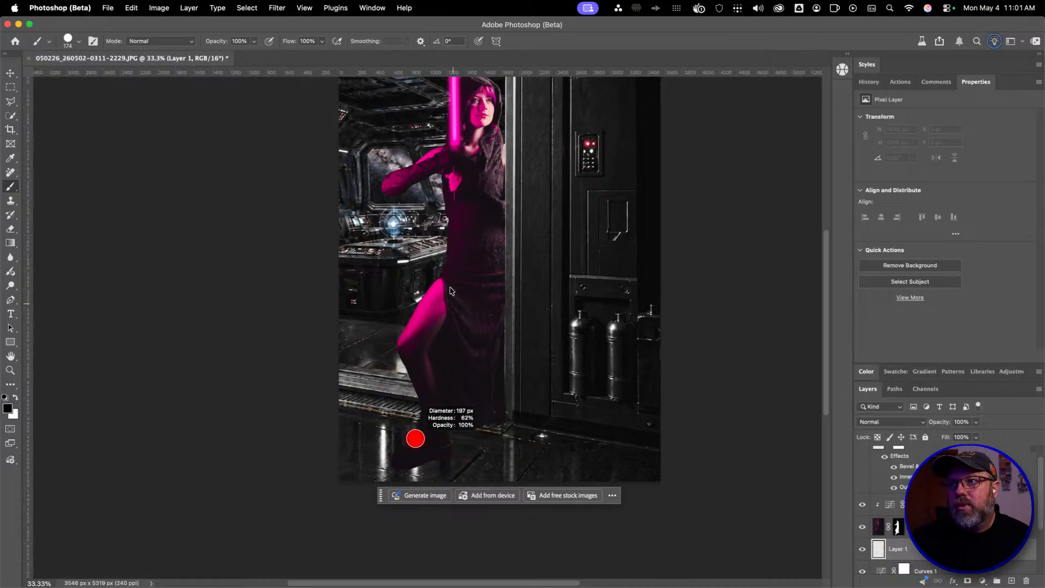
left_click_drag(415, 438, 431, 441)
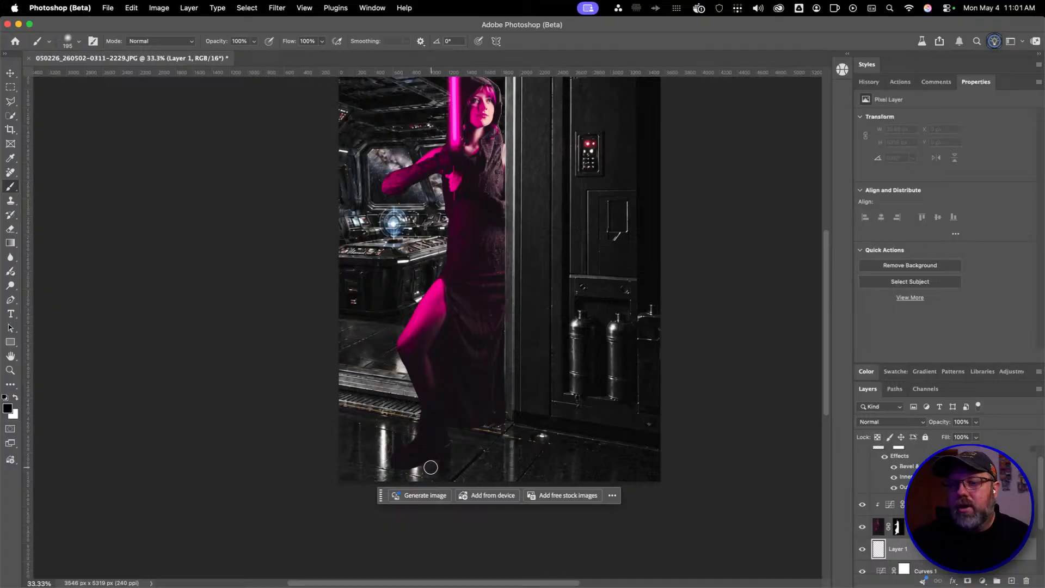
Paint a soft black contact shadow on the floor beneath and around the woman's boot
left_click(427, 467, "super")
left_click(428, 467, "super")
left_click(427, 467, "super")
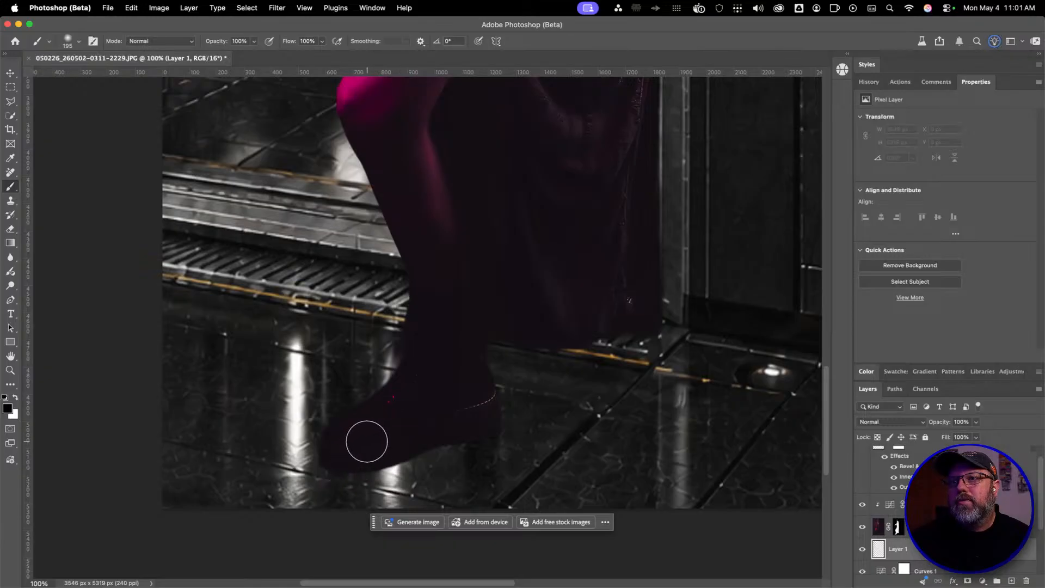
mouse_move(350, 455)
left_mouse_down()
mouse_move(392, 446)
mouse_move(389, 456)
mouse_move(462, 421)
mouse_move(352, 466)
mouse_move(464, 422)
mouse_move(319, 471)
mouse_move(340, 456)
mouse_move(308, 490)
mouse_move(342, 462)
mouse_move(396, 447)
mouse_move(451, 333)
mouse_move(447, 380)
mouse_move(468, 379)
mouse_move(430, 445)
left_mouse_up()
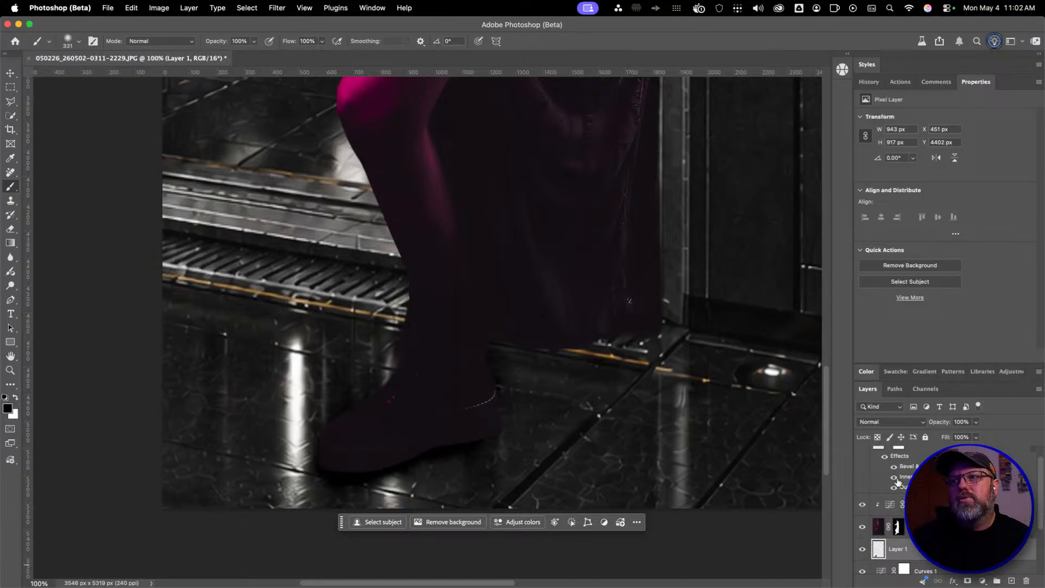
Set the boot shadow layer to Multiply blending at 86% opacity
left_click(904, 422)
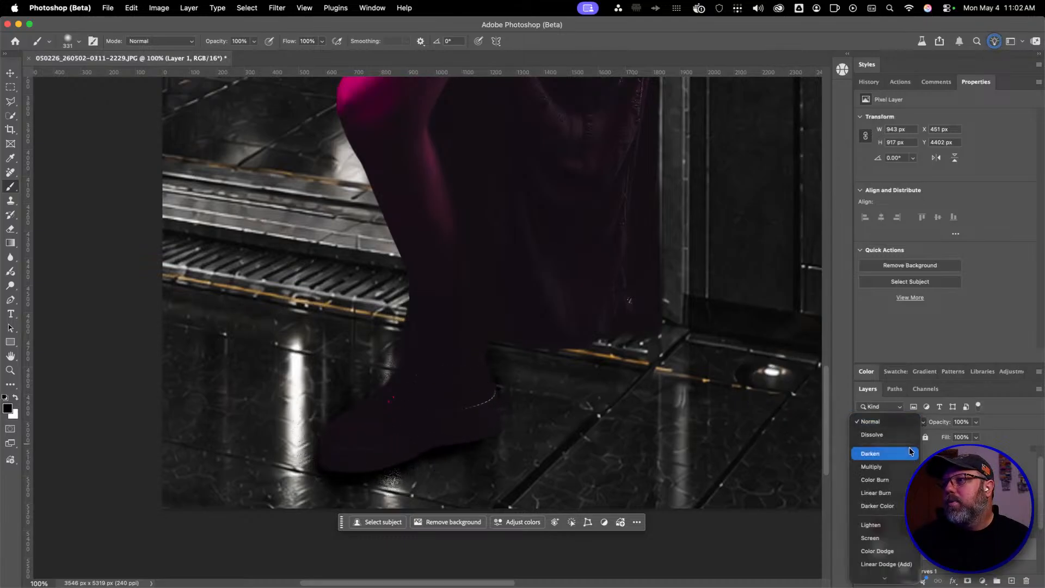
left_click(900, 464)
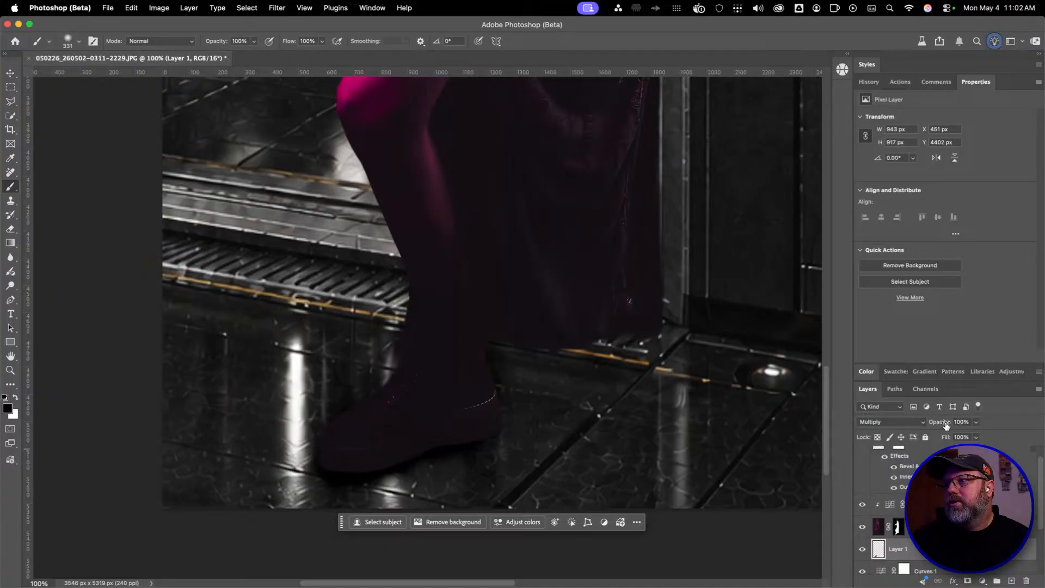
left_click_drag(946, 425, 933, 424)
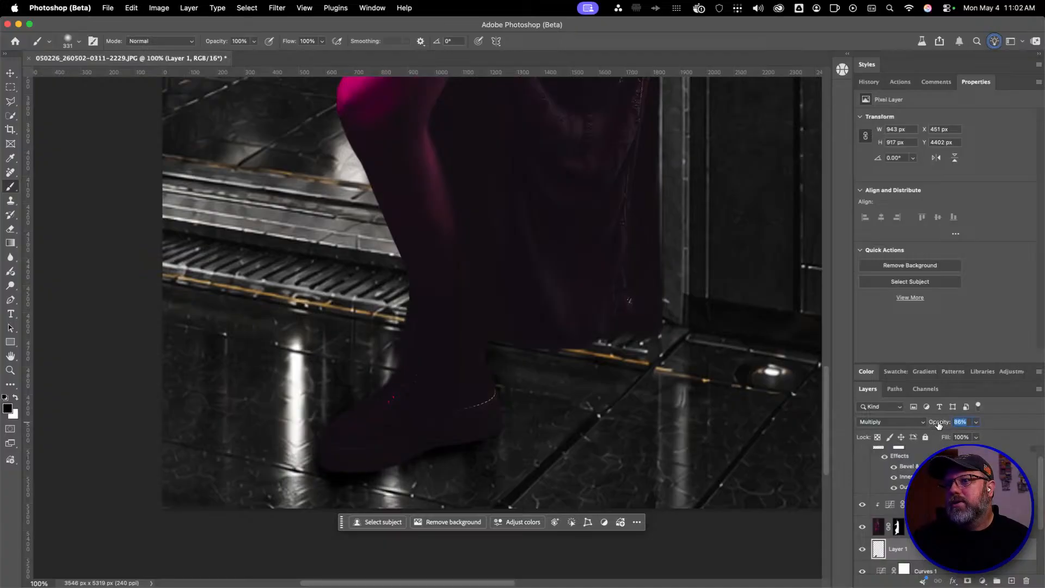
scroll(893, 511, "down", 2)
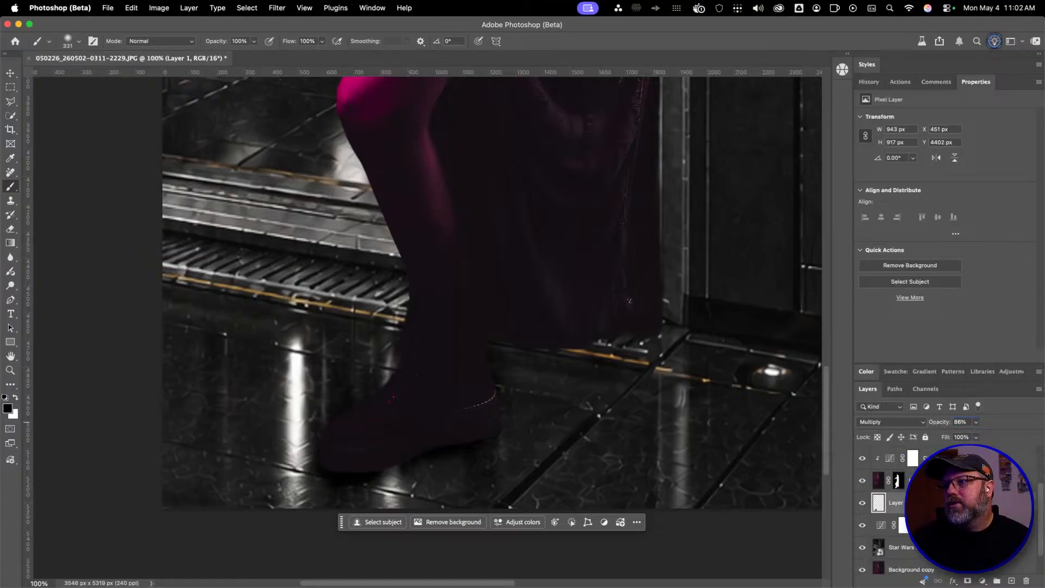
Move the boot shadow layer beneath the background Curves adjustment and set its opacity to 92%
left_click_drag(915, 503, 915, 535)
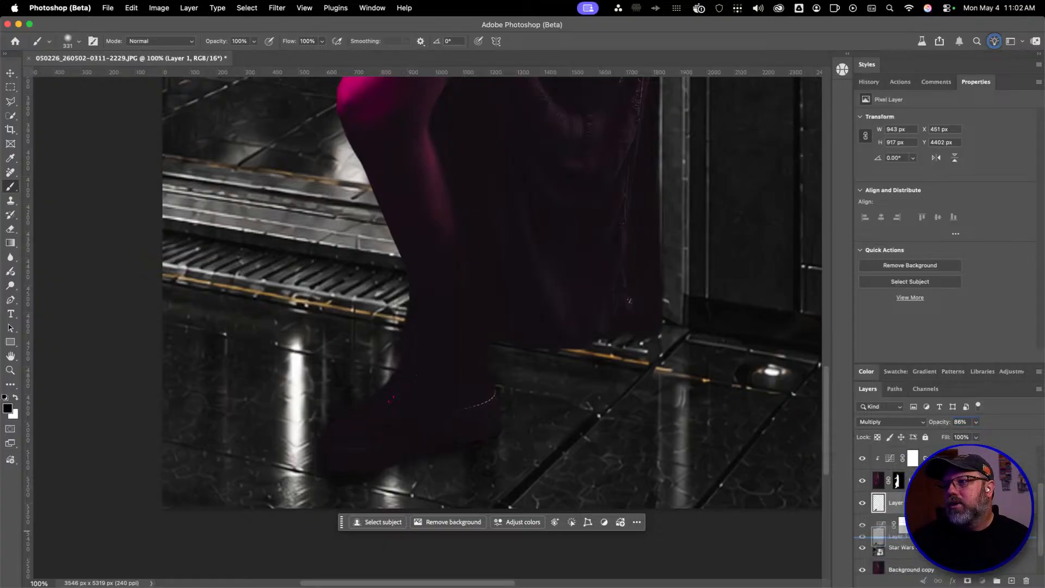
left_click_drag(932, 424, 940, 424)
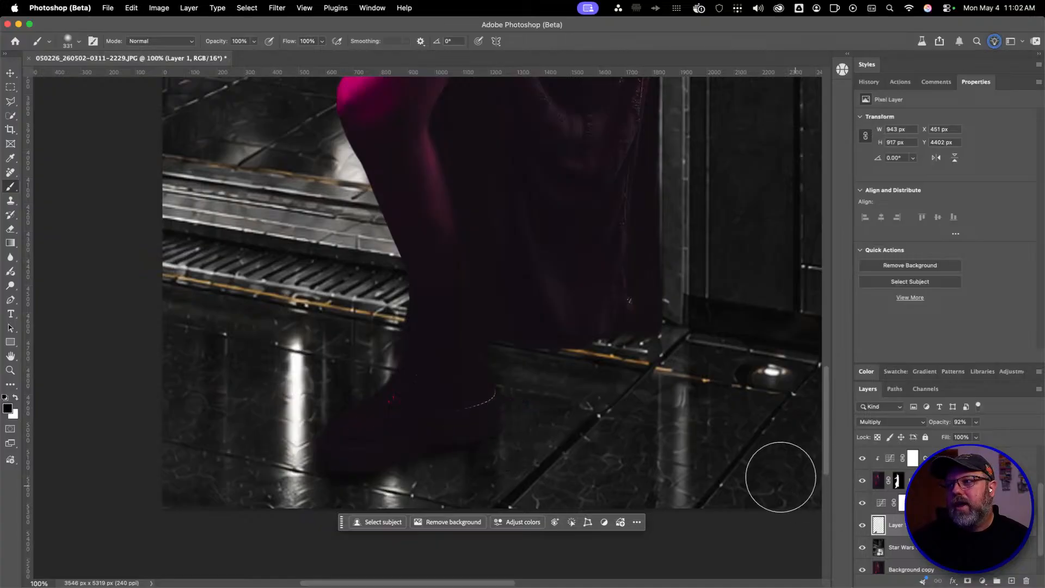
Rename the boot shadow layer as Foot shadow
key("z")
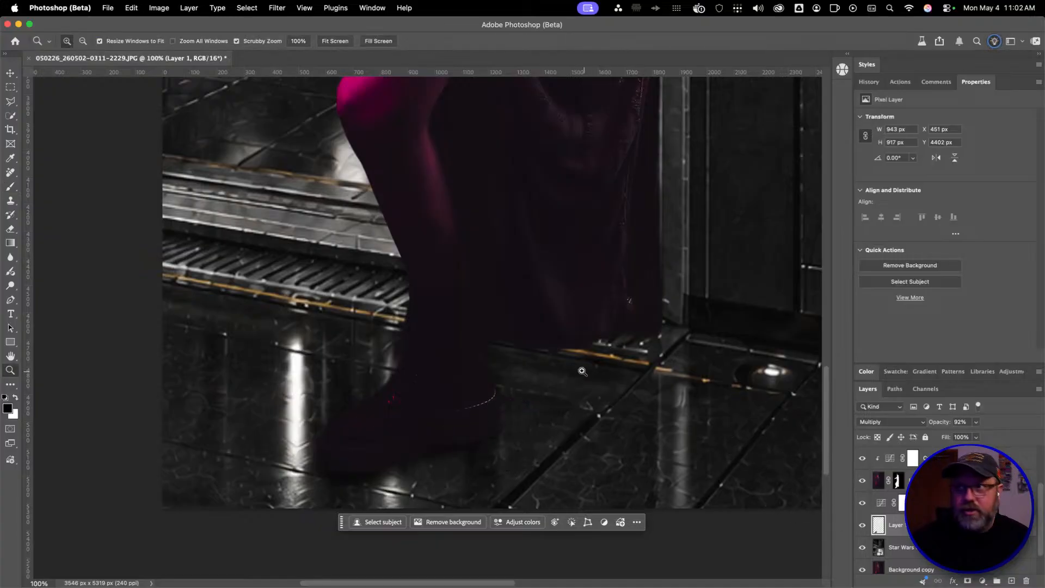
left_click(575, 370, "alt")
left_click(576, 369, "alt")
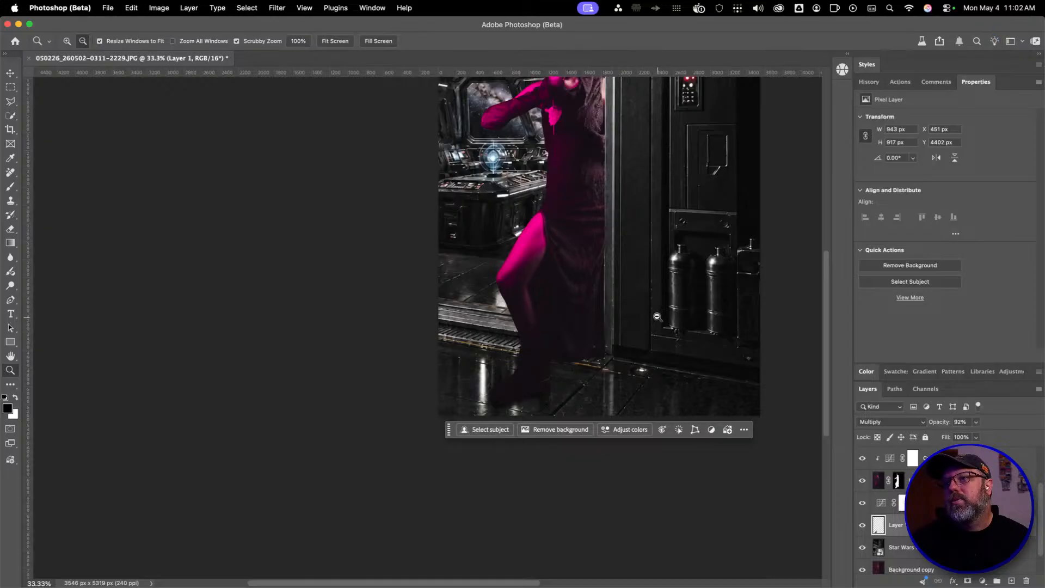
key("b")
left_click_drag(615, 228, 599, 310)
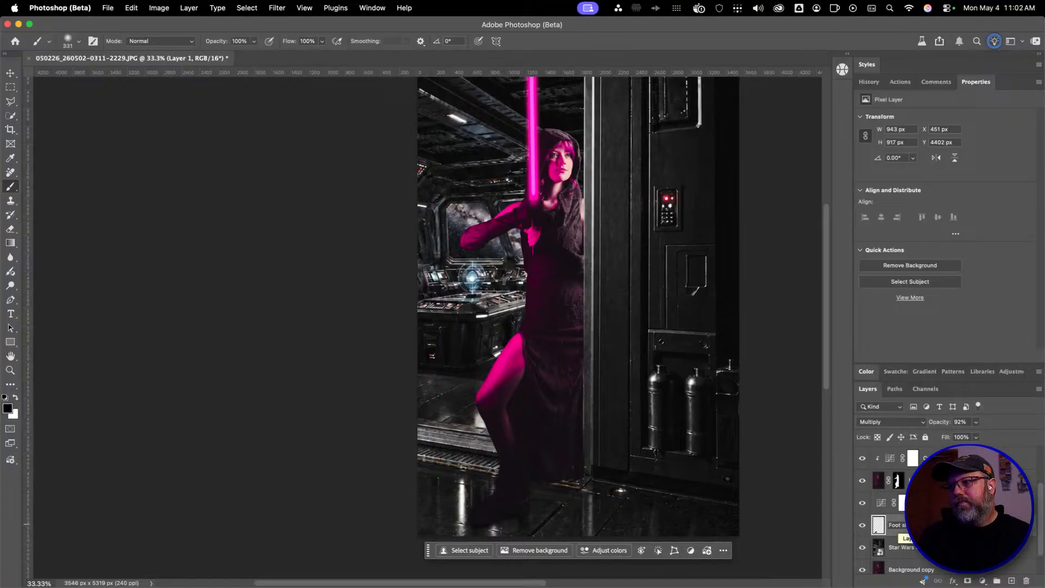
left_click(895, 526)
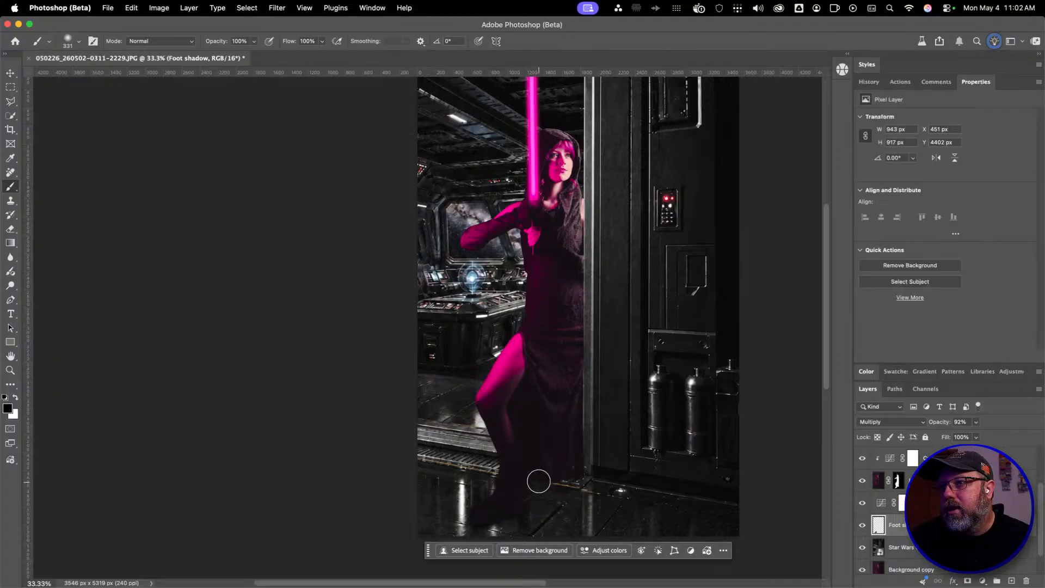
Extend the foot shadow beneath the dress hem with a soft 646 px brush, undoing the last stroke
mouse_move(539, 468)
left_mouse_down()
mouse_move(569, 455)
mouse_move(514, 485)
mouse_move(548, 464)
mouse_move(552, 411)
left_mouse_up()
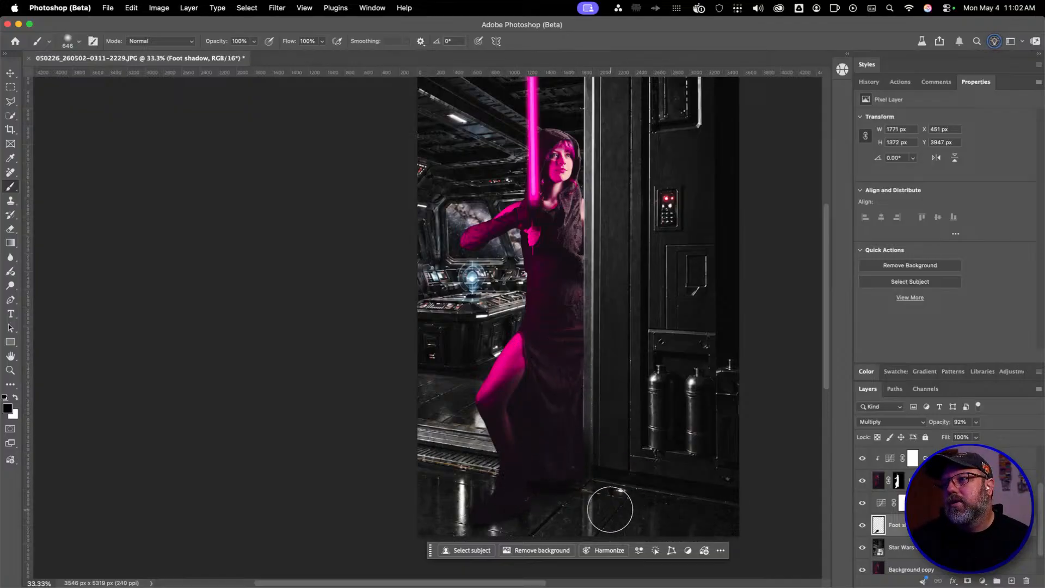
key("super+z")
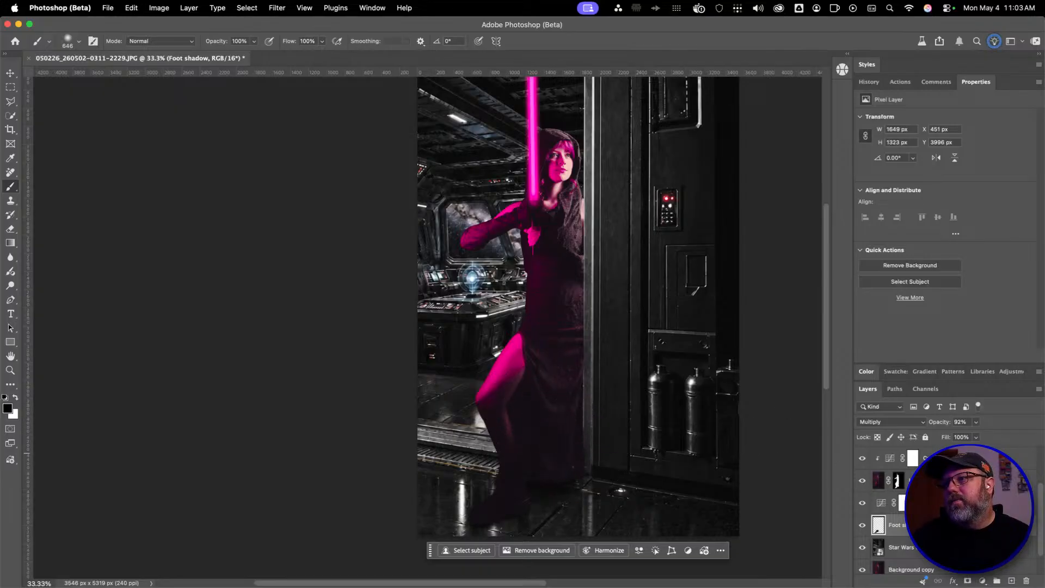
Add an empty layer directly above the Star Wars background, and set a soft black brush to 40% opacity and 807 px
key("alt+bracketleft")
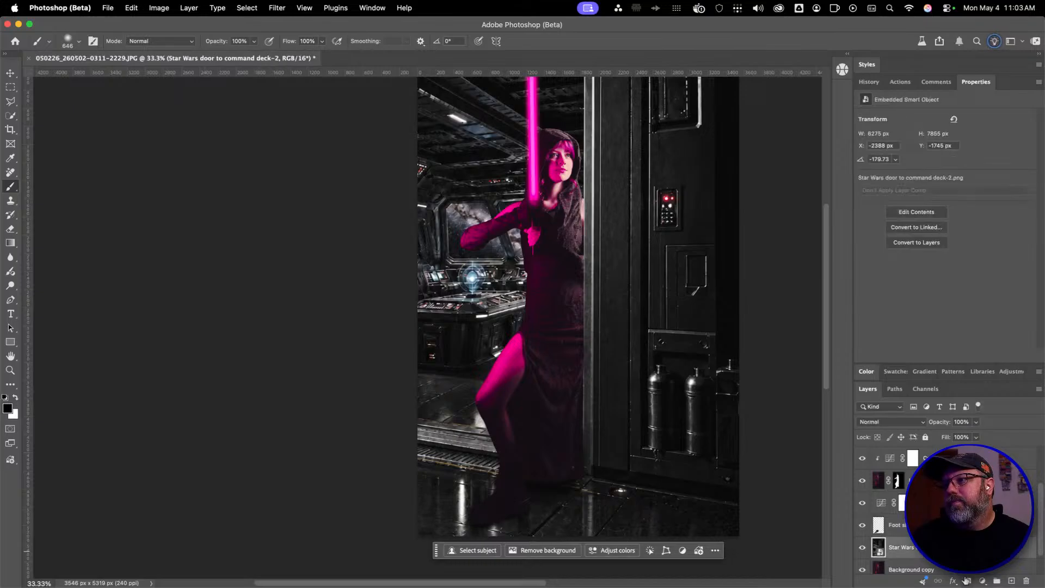
left_click(1010, 581)
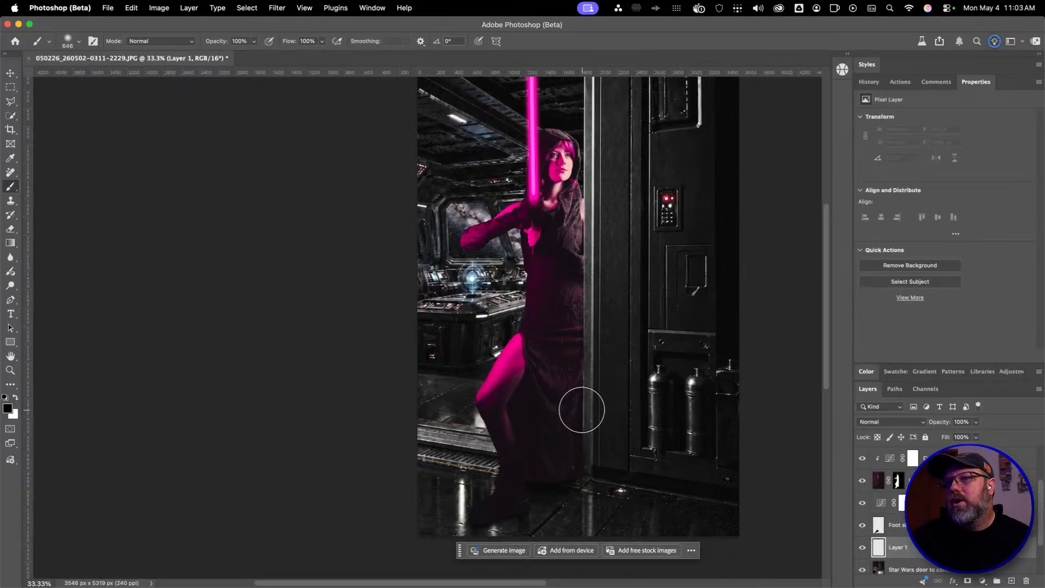
key("4")
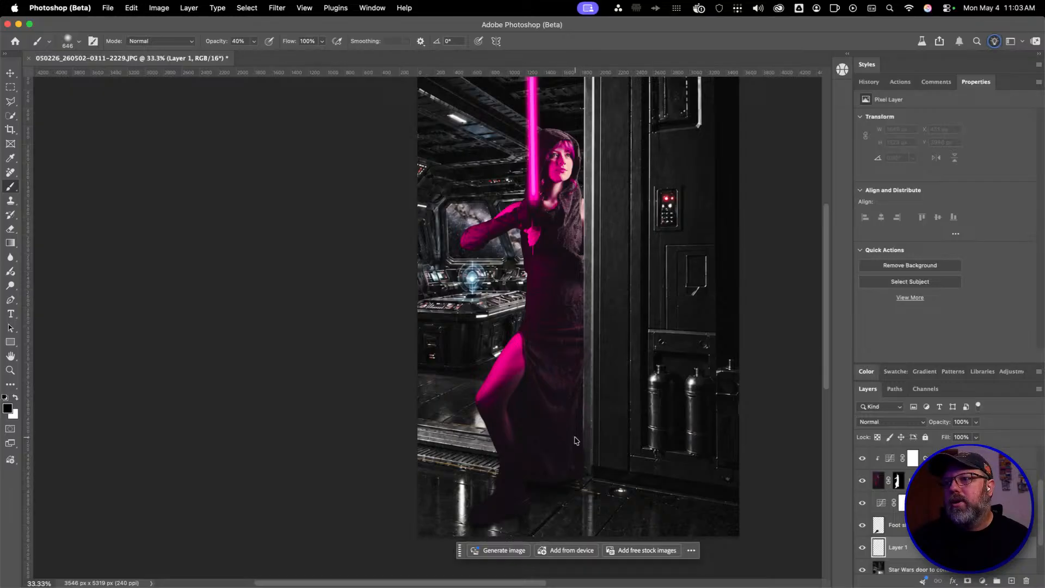
left_click_drag(576, 440, 590, 438)
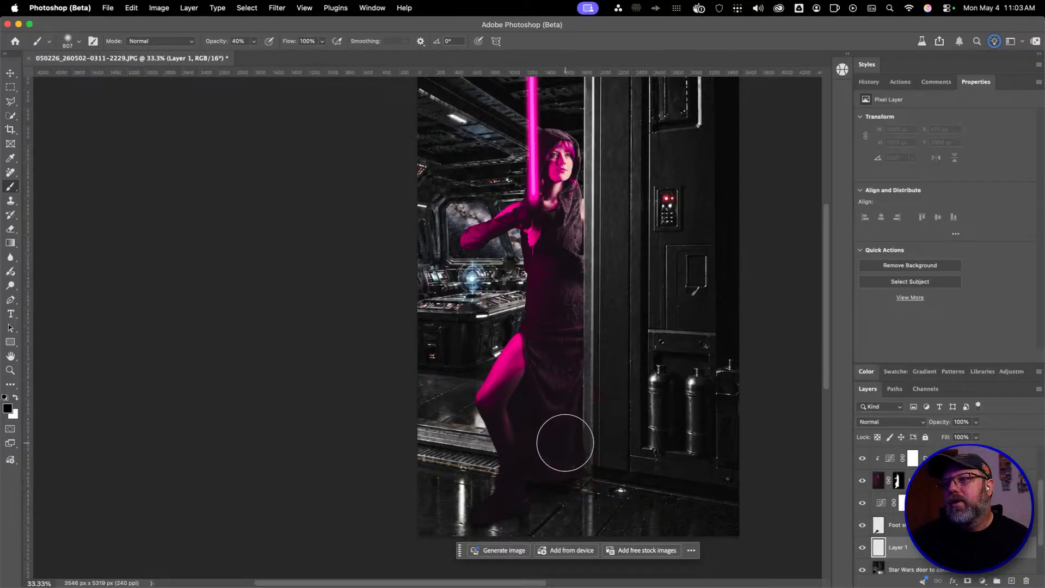
Paint a faint black shadow behind the woman's dress, along the door frame and down to its base
left_click(564, 449)
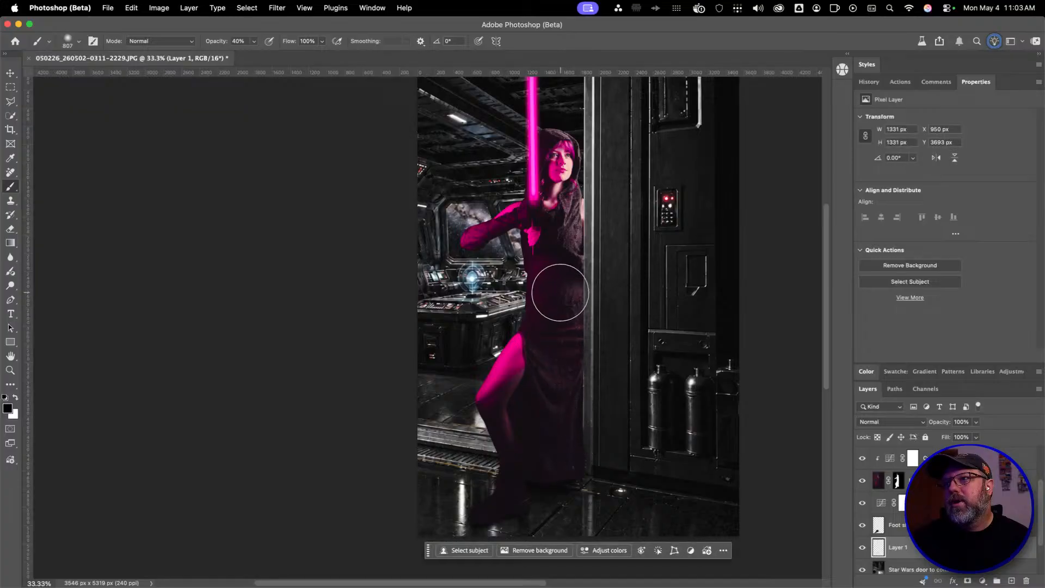
left_click_drag(560, 338, 562, 392)
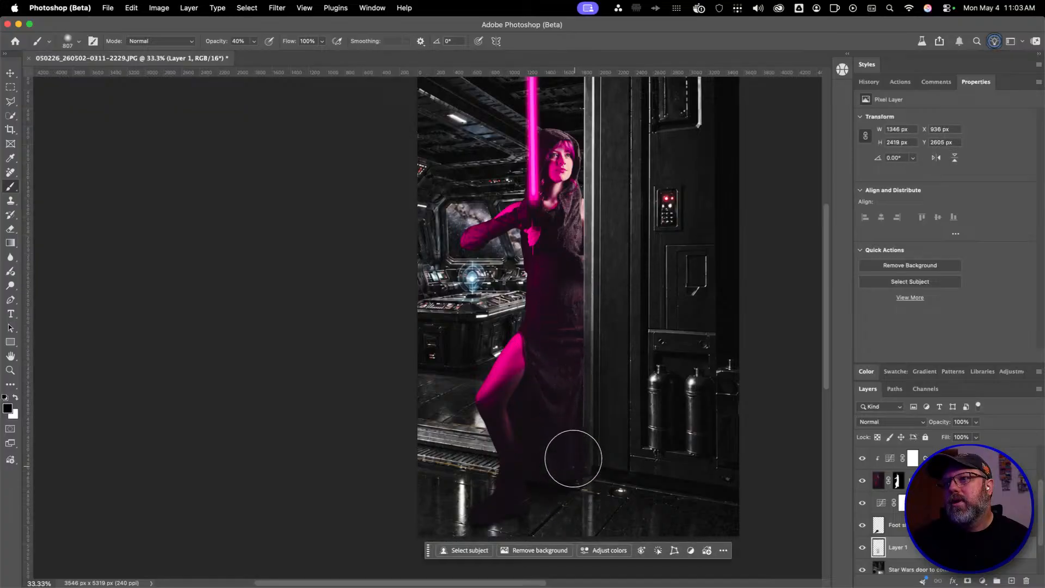
left_click(570, 348)
left_click(570, 461, "shift")
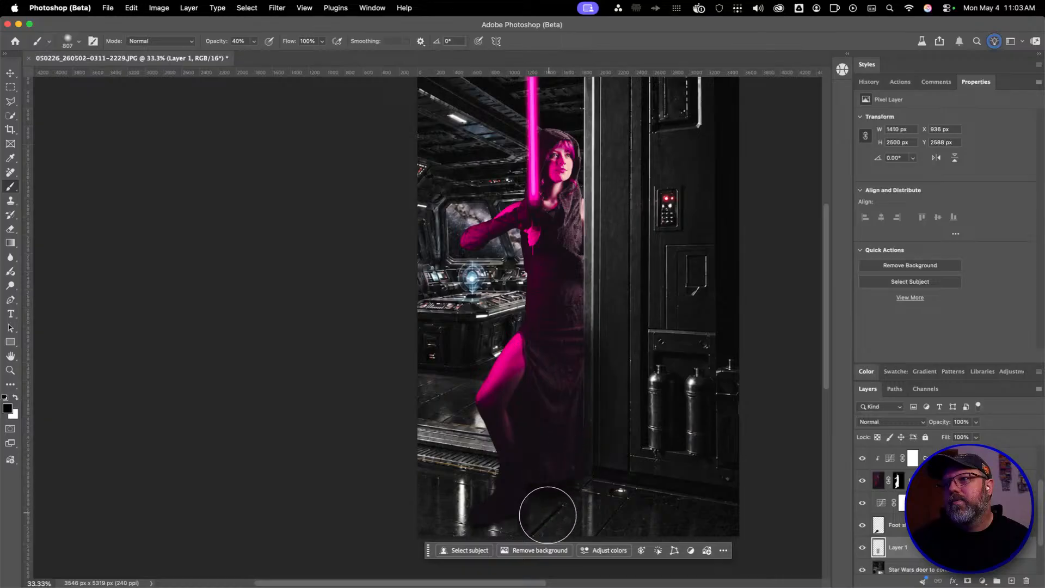
left_click(602, 467)
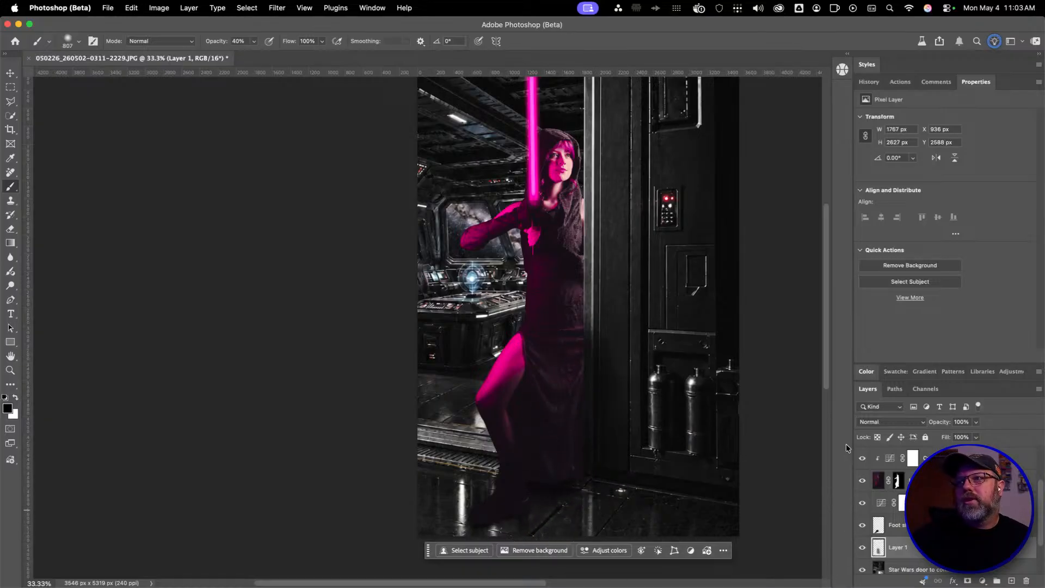
Add a layer named Pink Hue between the background Curves and the woman, with pink as the foreground colour
left_click(1010, 582)
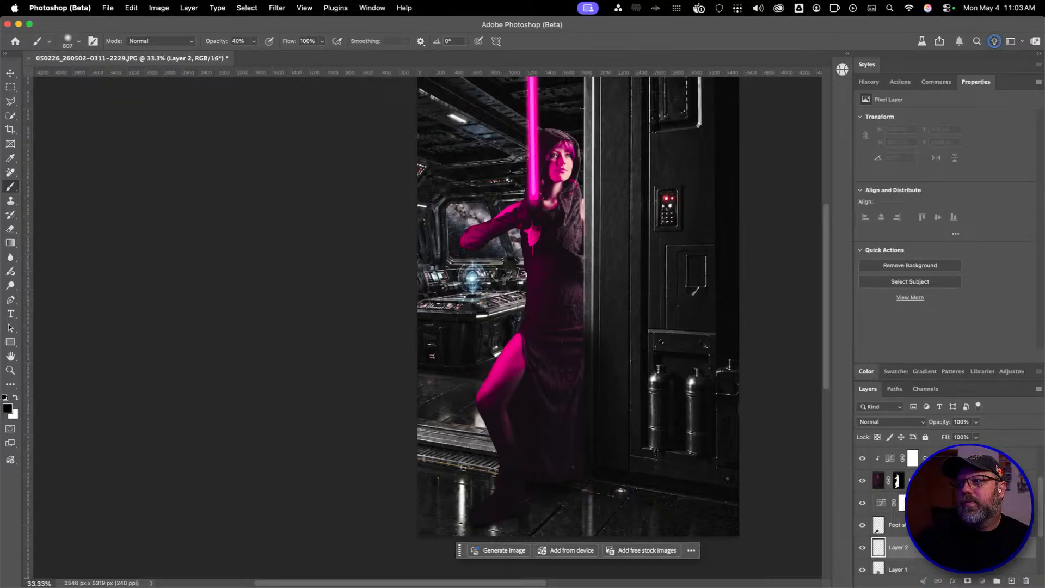
left_click_drag(878, 520, 925, 498)
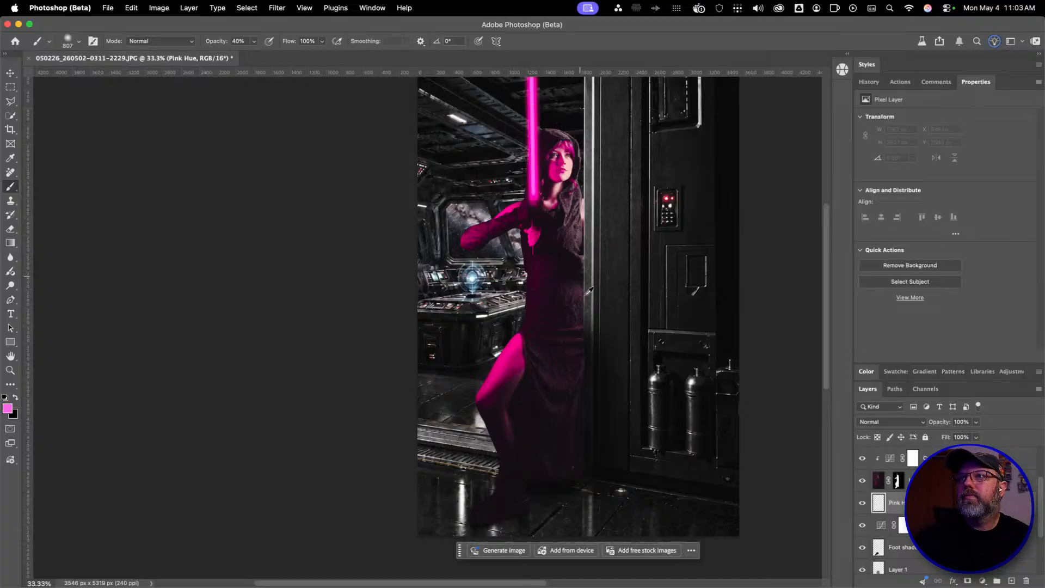
Paint a pink glow around the lightsaber with a soft 5000 px brush at 100% opacity, and blend the layer with Hard Light
mouse_move(524, 321)
left_mouse_down()
mouse_move(893, 311)
mouse_move(1024, 285)
left_mouse_up()
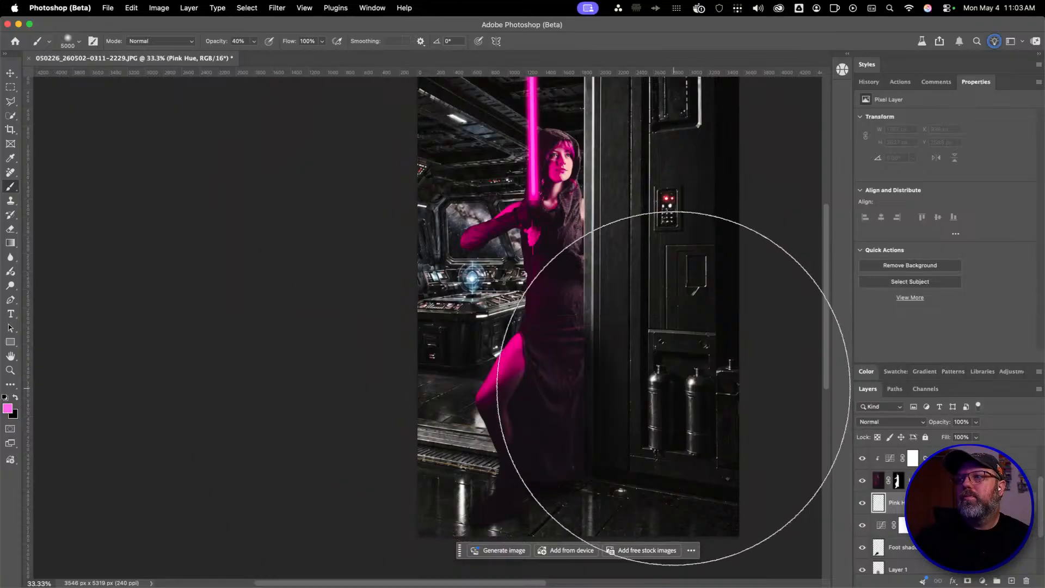
key("0")
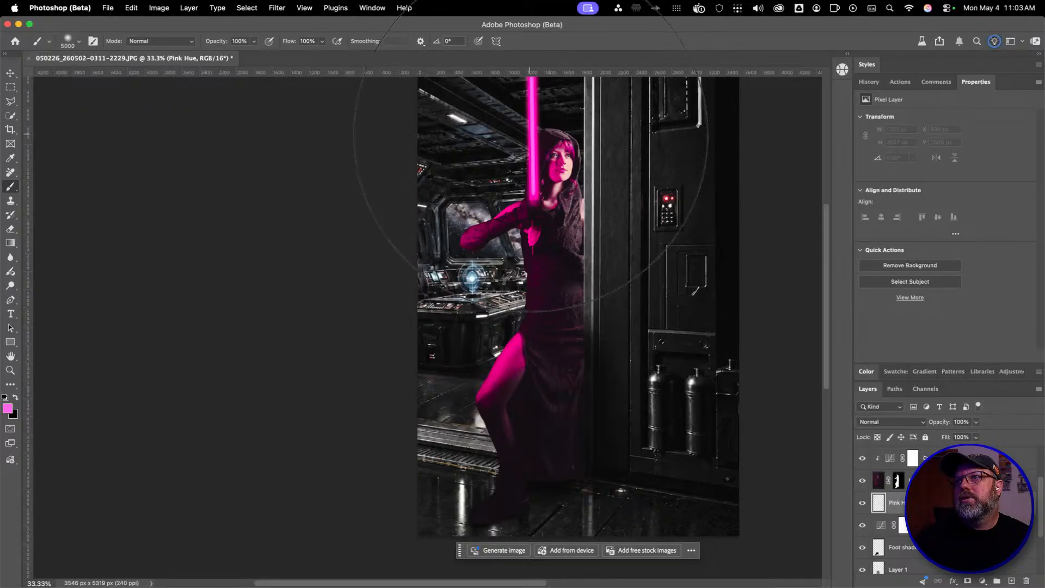
left_click(538, 152)
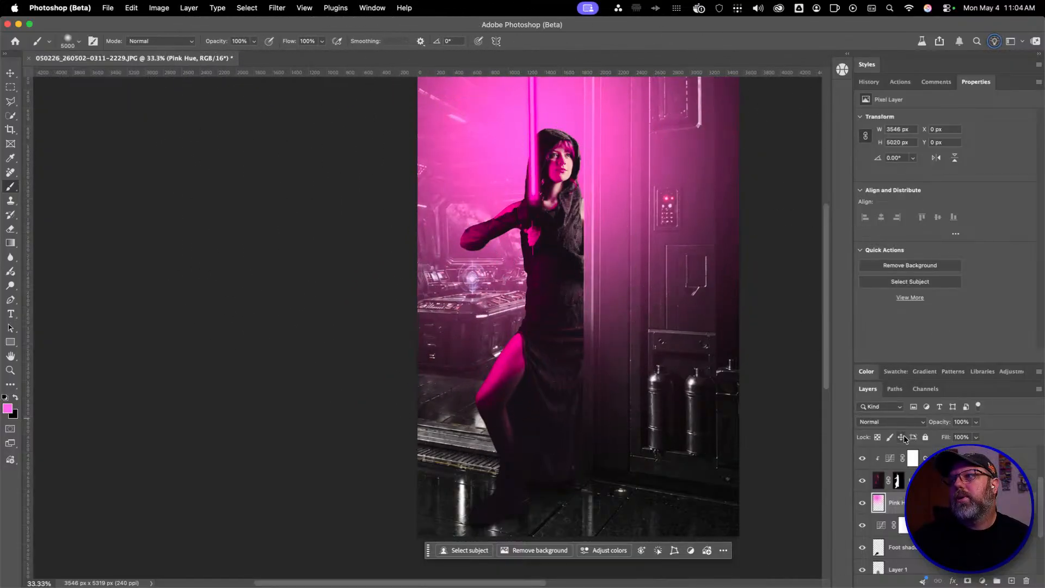
left_click(916, 423)
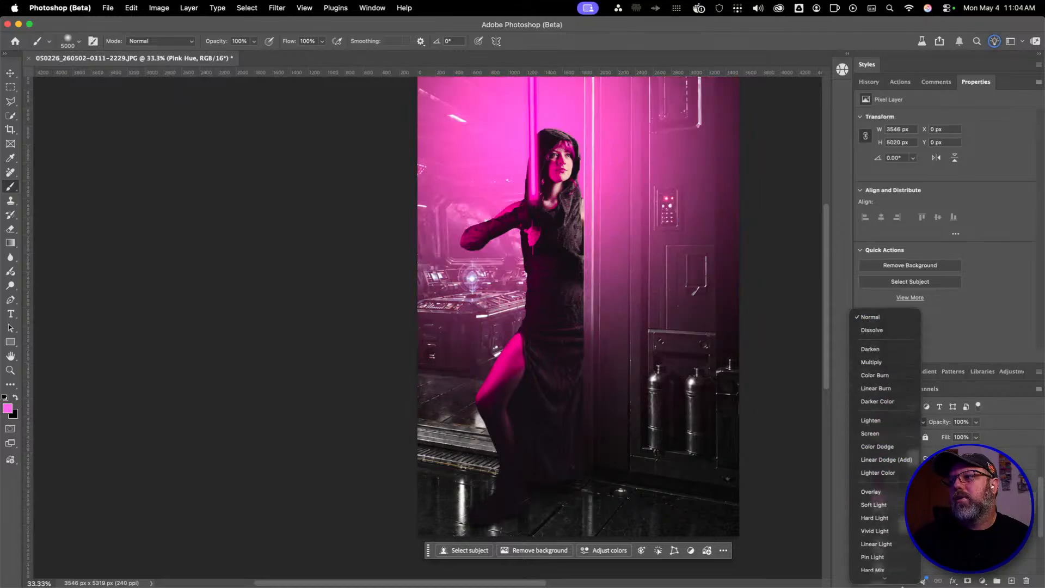
left_click(875, 406)
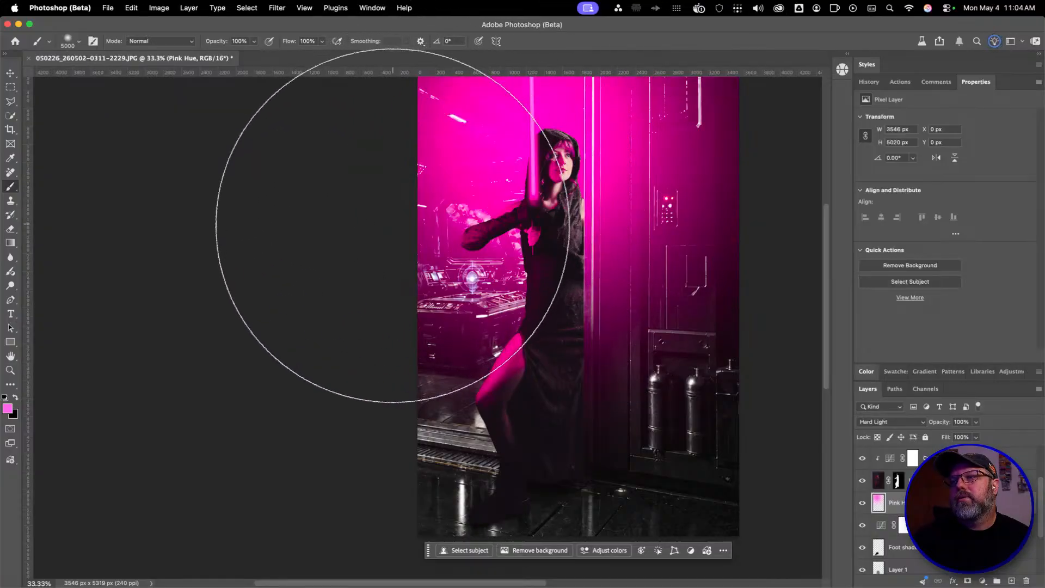
Add a mask to the Pink Hue layer and softly paint out the glow over the command deck with black
left_click(967, 581)
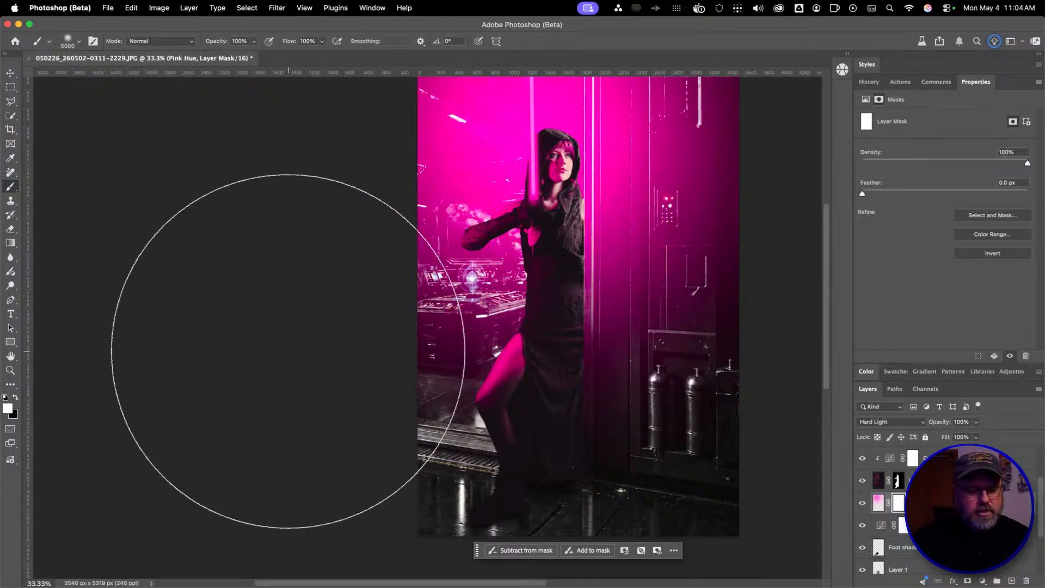
key("x")
left_click(325, 205)
mouse_move(325, 205)
left_mouse_down()
mouse_move(324, 233)
mouse_move(334, 191)
mouse_move(307, 299)
left_mouse_up()
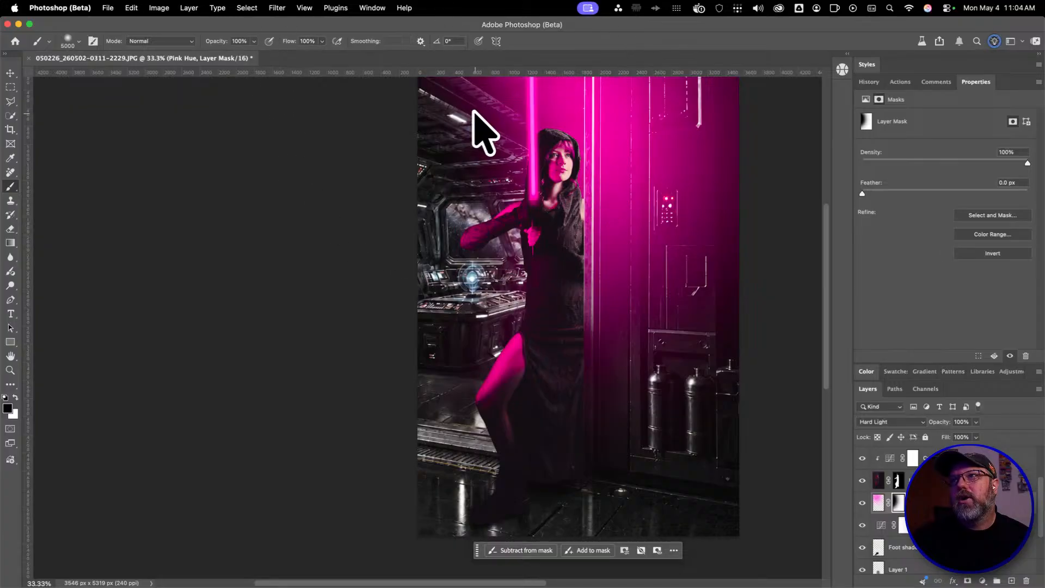
Mask the remaining pink off the command deck and ceiling up to the door frame with a hard black 1273 px brush
mouse_move(525, 180)
left_mouse_down()
mouse_move(213, 144)
mouse_move(186, 157)
left_mouse_up()
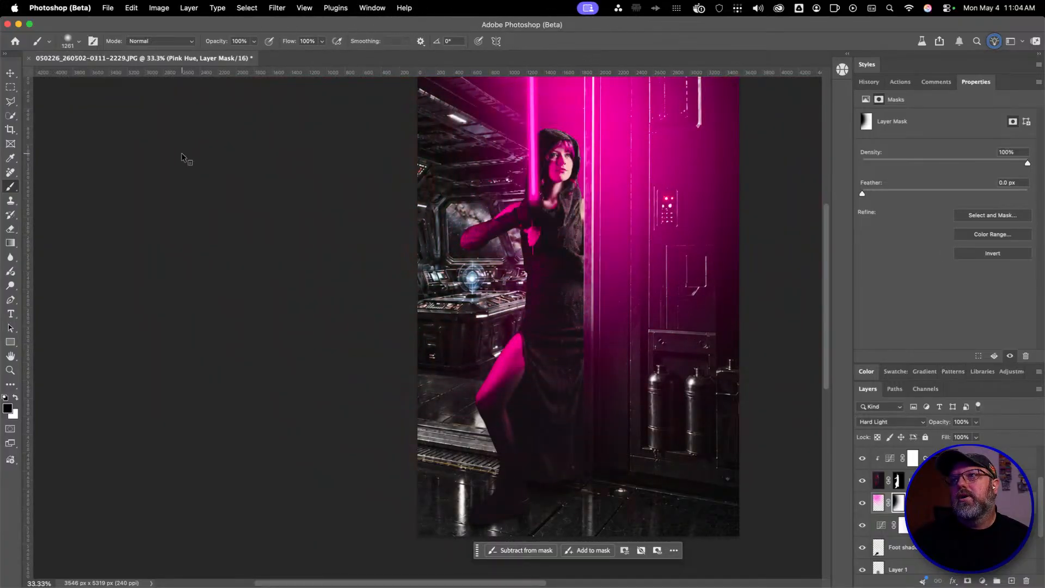
left_click_drag(536, 160, 552, 491)
left_click_drag(538, 251, 509, 308)
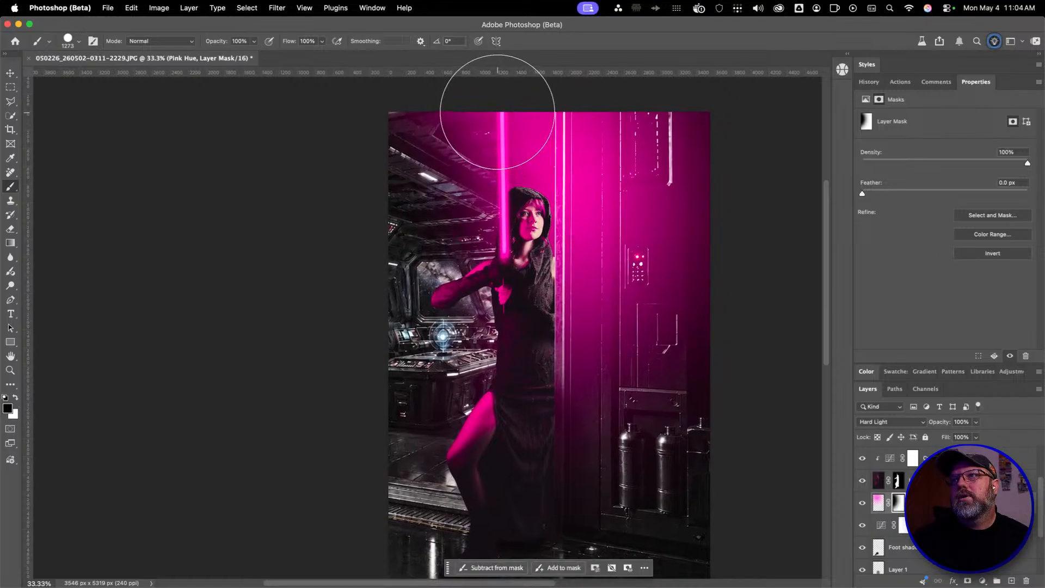
left_click(497, 111)
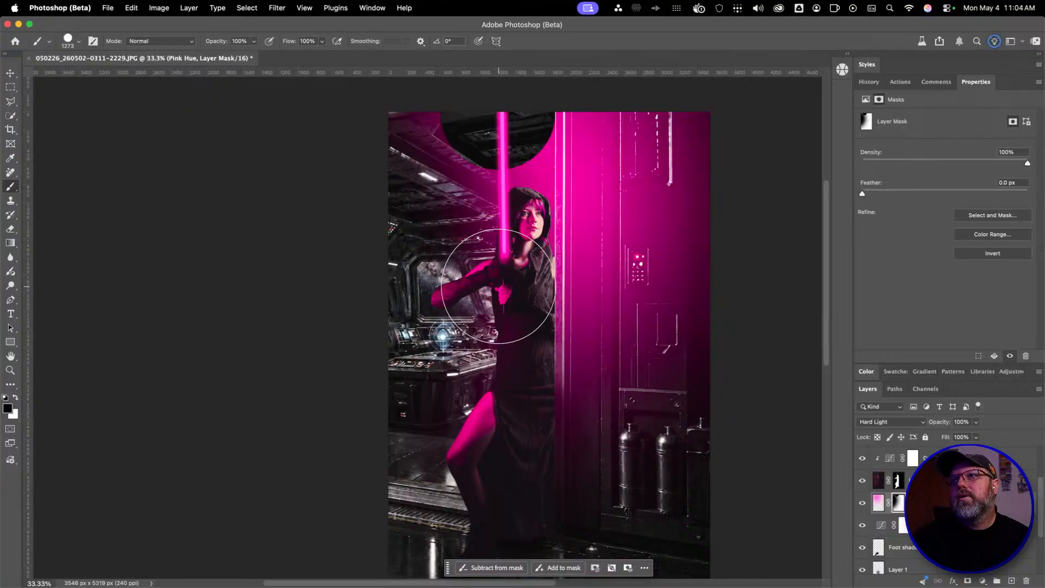
left_click(498, 285, "shift")
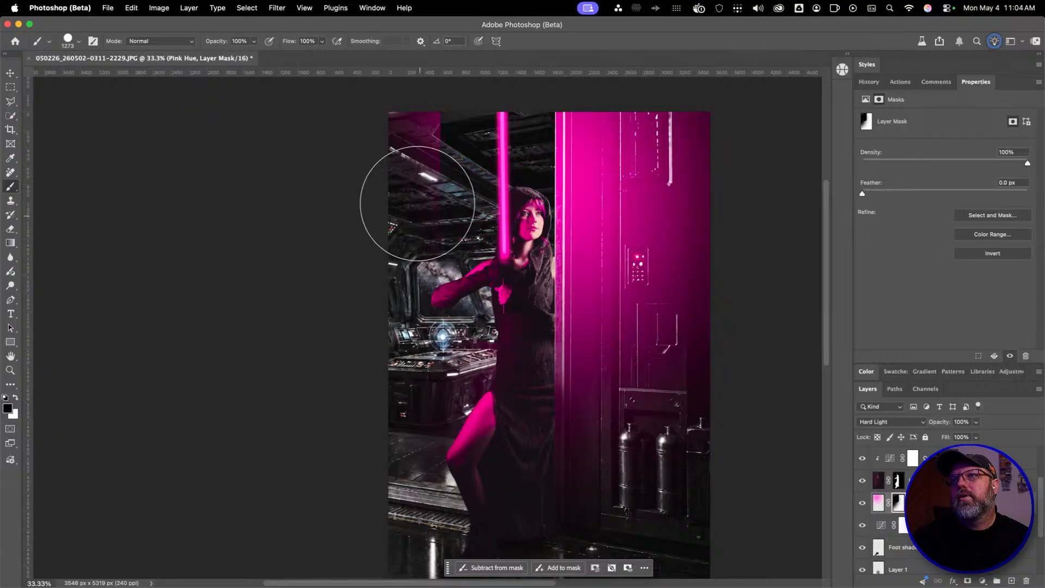
left_click_drag(417, 203, 374, 255)
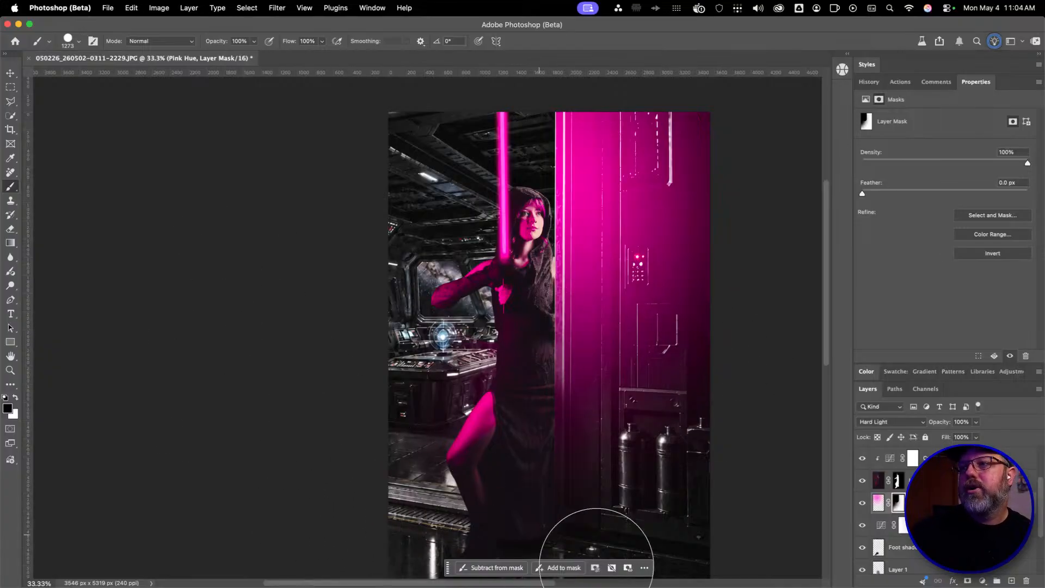
Paint a pink glow onto the Pink Hue layer over the floor around the boot with a 4049 px brush at 0% hardness
left_click(878, 502)
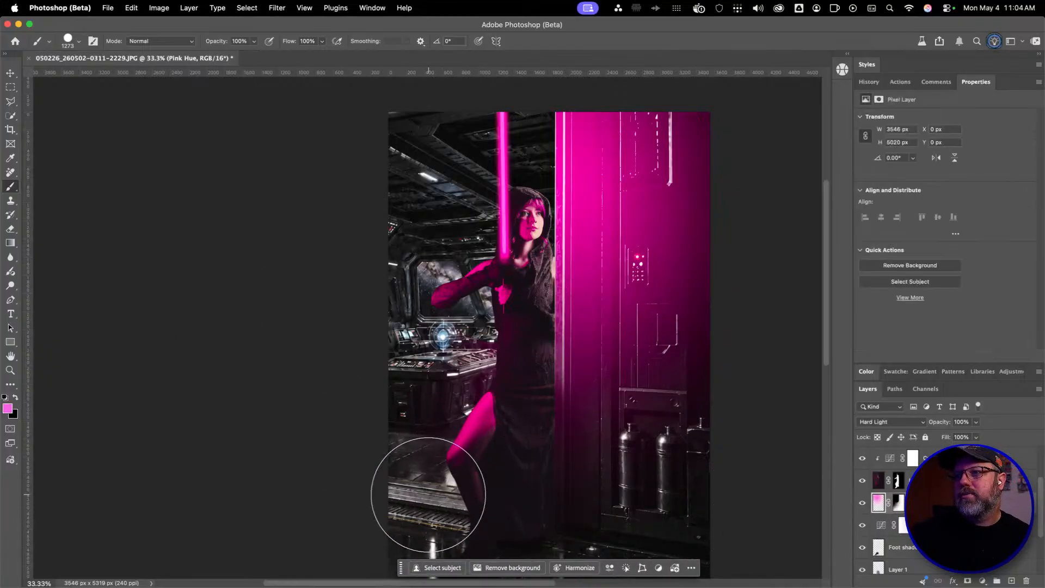
left_click_drag(430, 490, 634, 484)
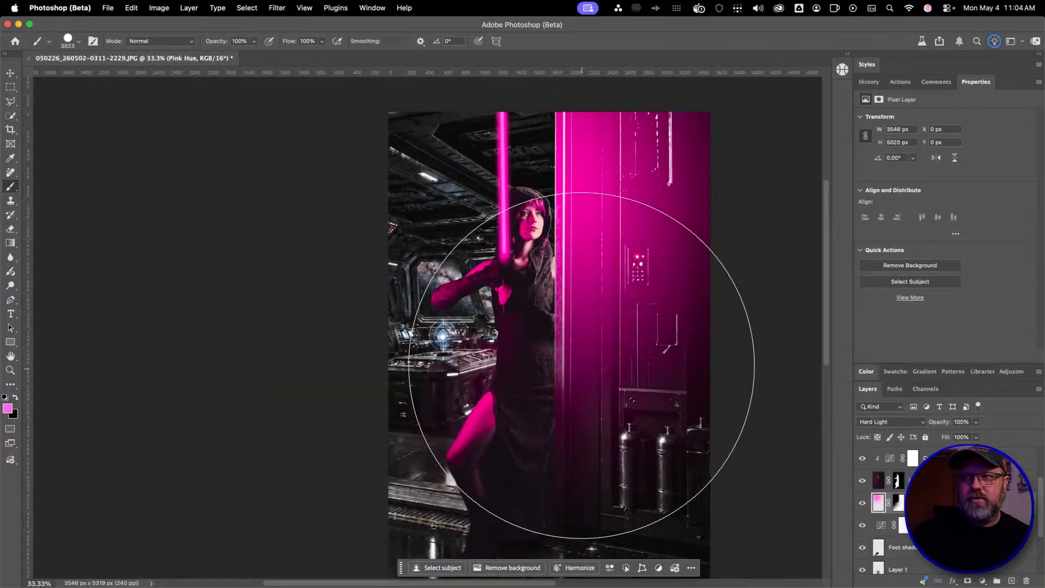
left_click_drag(582, 364, 603, 294)
left_click(479, 496, "ctrl+alt")
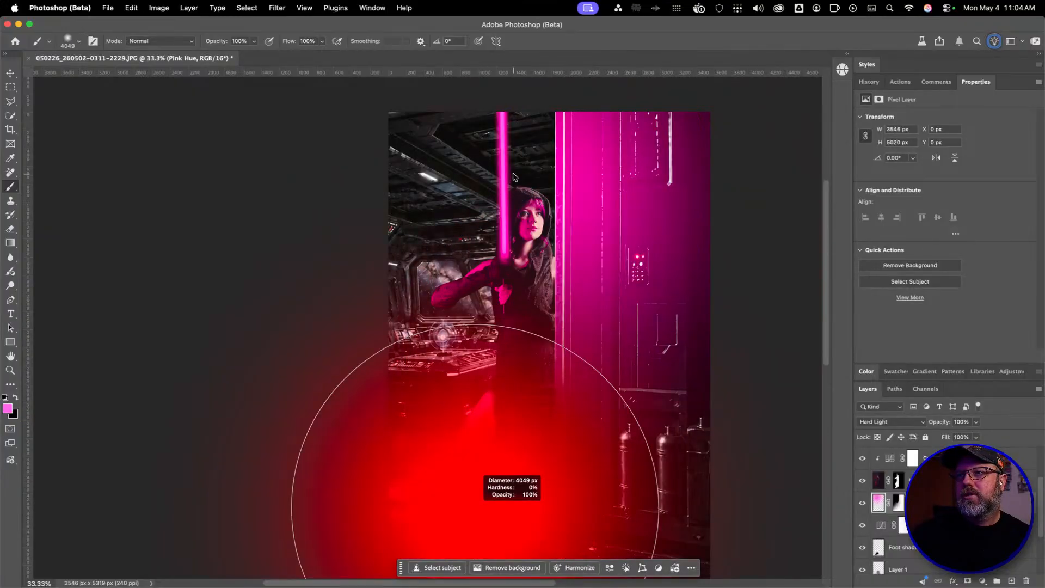
left_click(442, 577)
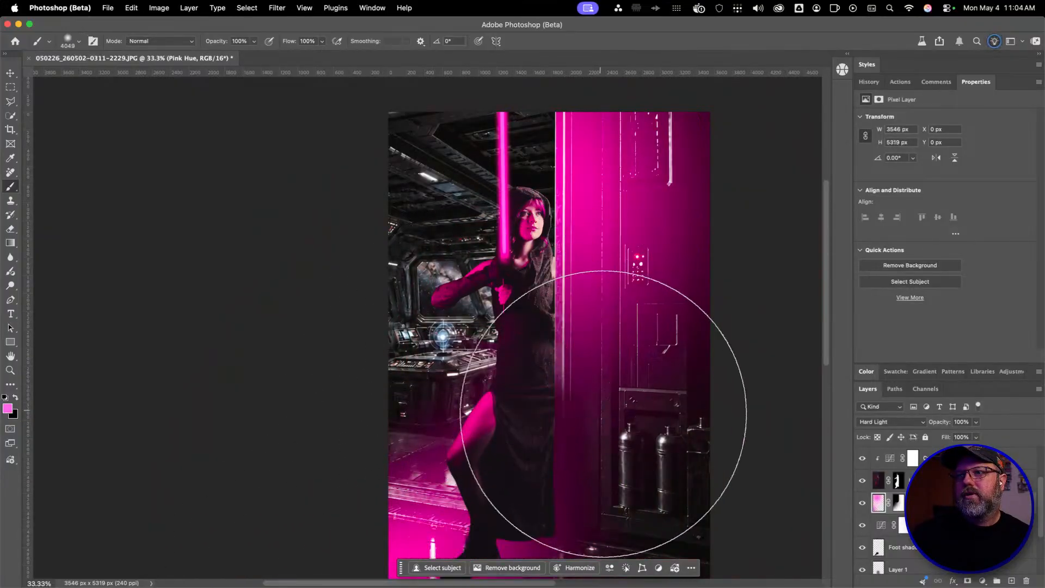
scroll(709, 413, "down", 2)
scroll(709, 413, "right", 3)
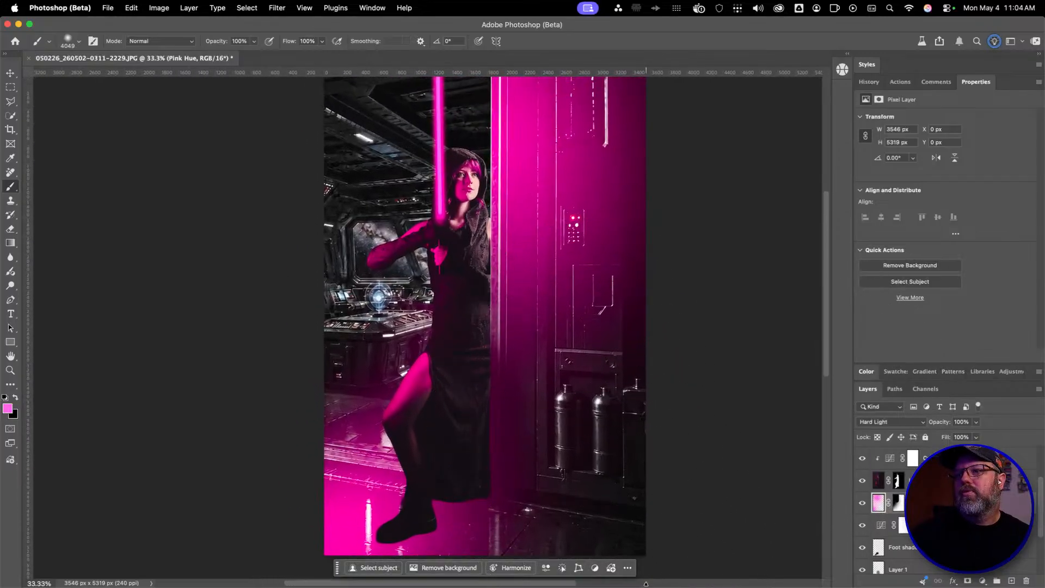
Undo the overly strong floor stroke and repaint a softer pink glow along the floor below the door wall on the Pink Hue layer
left_click(560, 524)
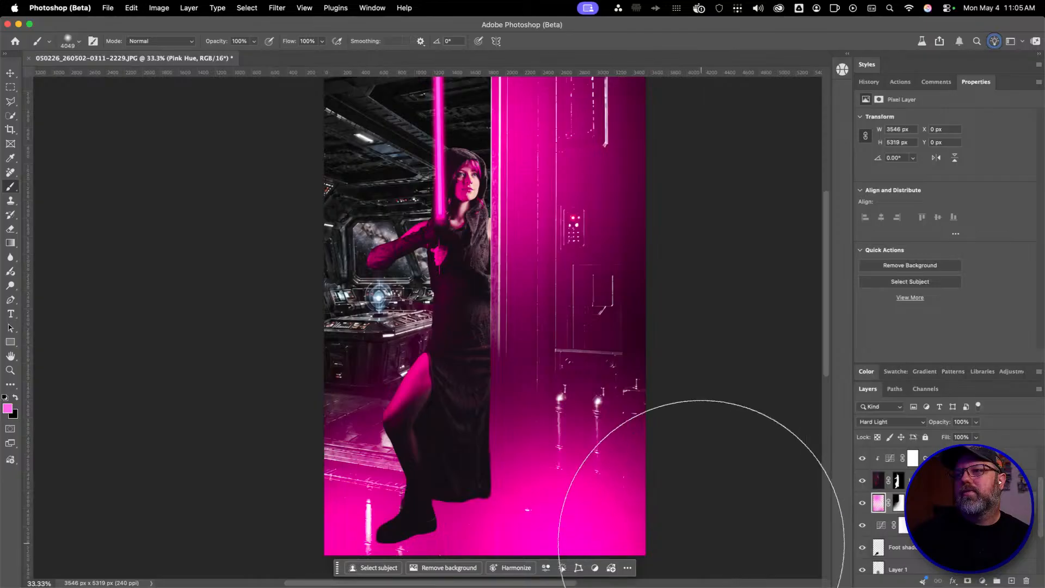
key("super+z")
scroll(599, 424, "down", 10)
scroll(599, 425, "left", 3)
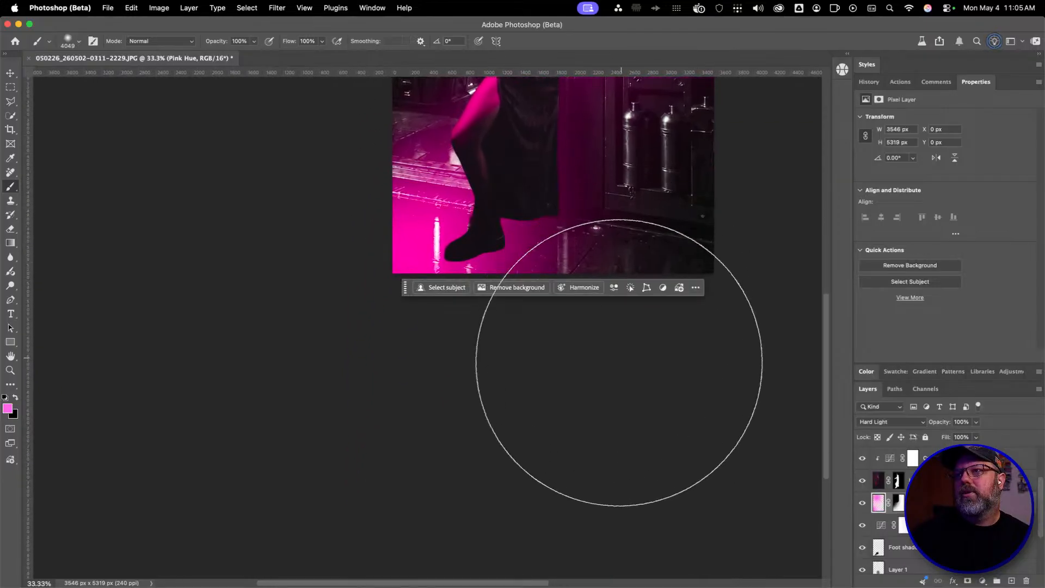
mouse_move(554, 278)
left_mouse_down()
mouse_move(483, 511)
mouse_move(506, 492)
mouse_move(513, 444)
mouse_move(506, 468)
left_mouse_up()
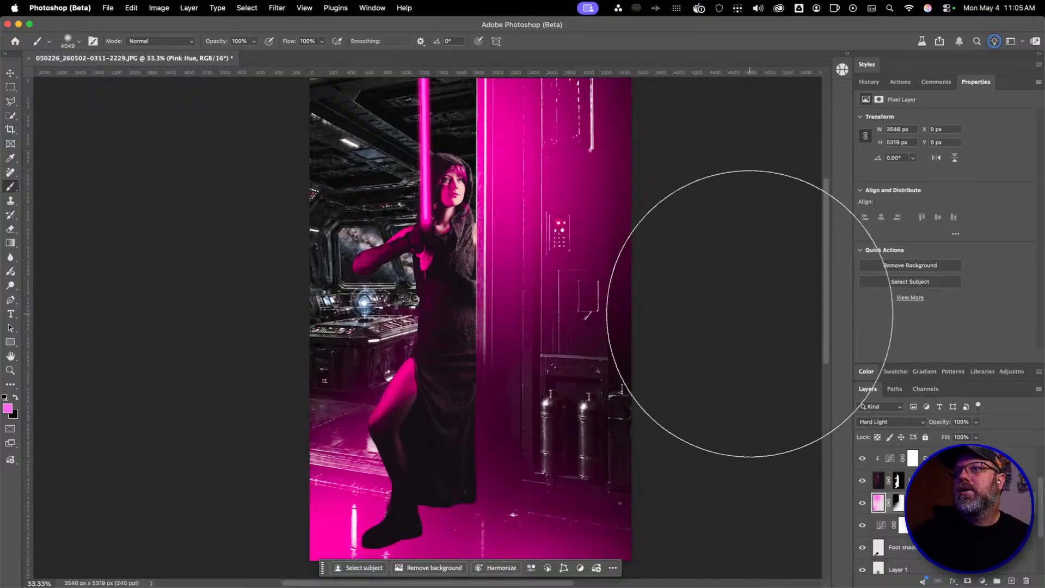
Softly mask the pink glow off the wall's outer edge and the floor corner beside the boot with a black 4049 px brush
left_click(899, 503)
key("d")
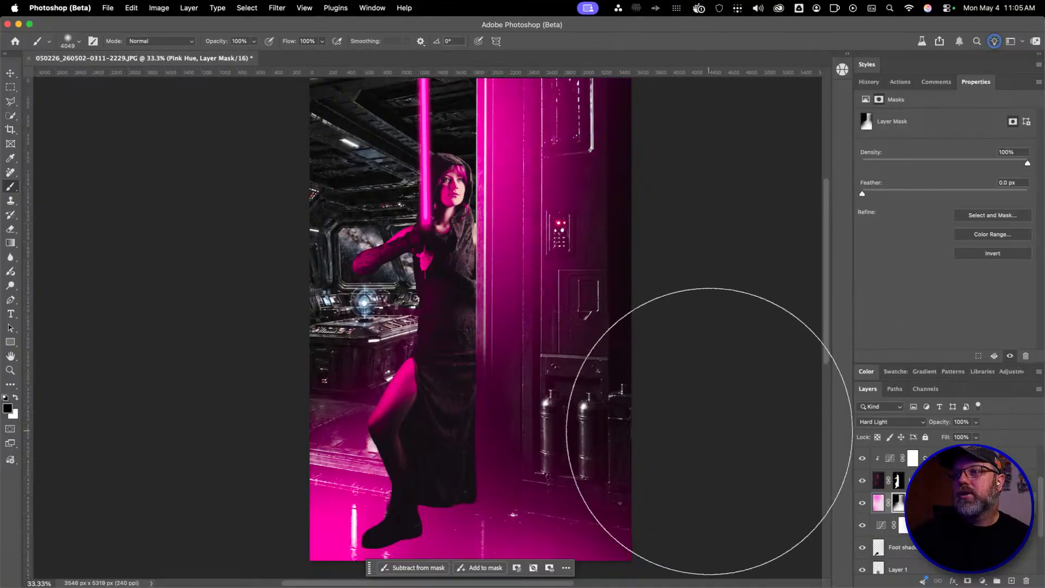
left_click_drag(619, 431, 615, 291)
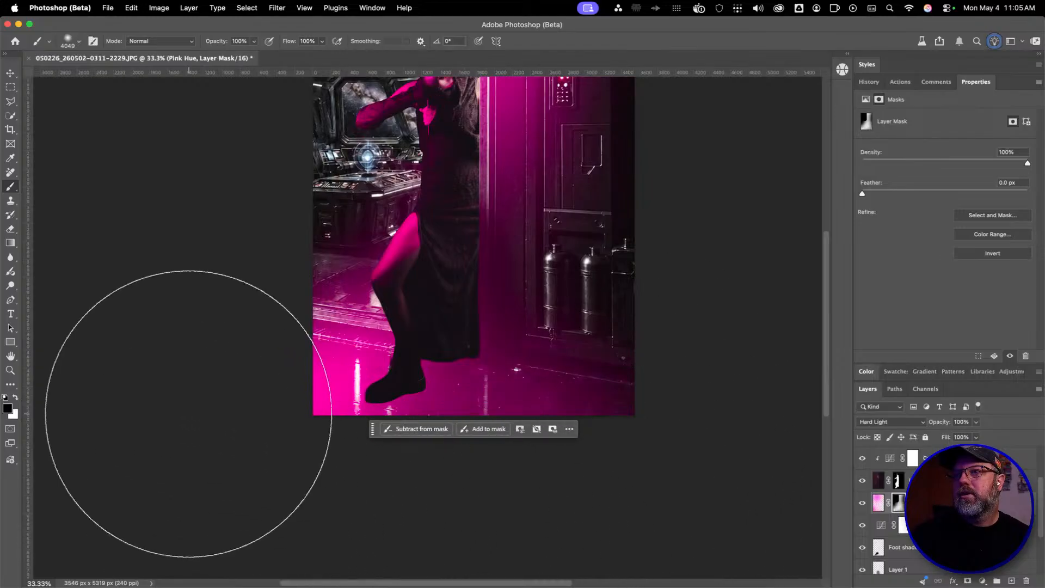
left_click(219, 415)
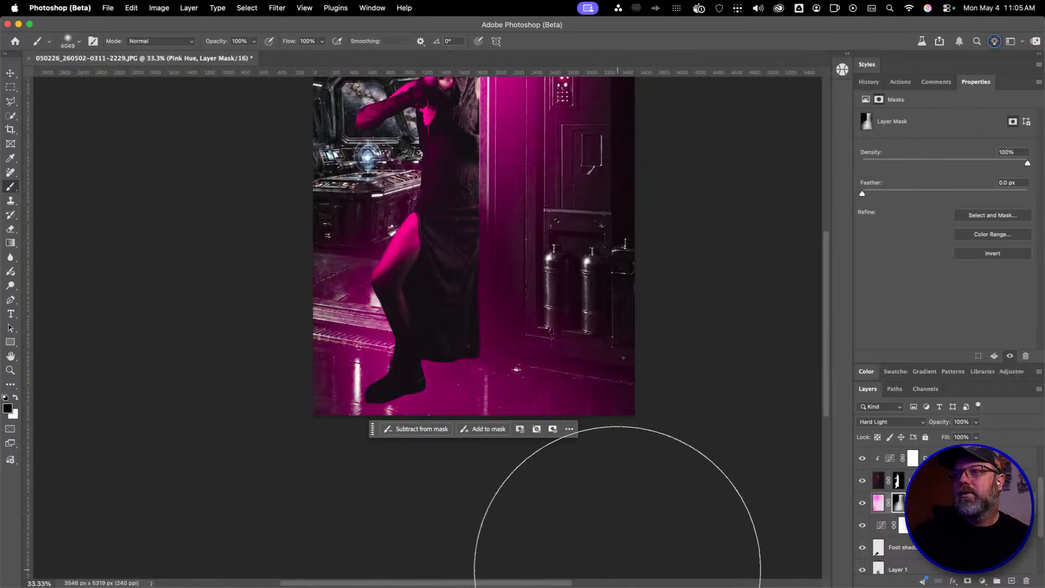
left_click_drag(642, 250, 621, 398)
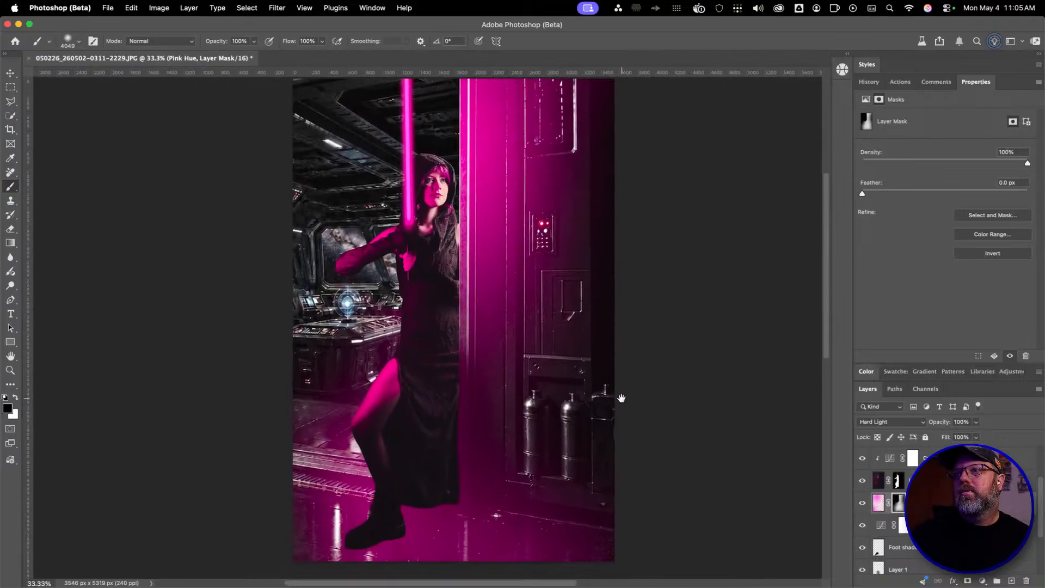
Darken the vertical seams of the door wall on the Pink Hue mask with small black brushes, down to 47 px, at 30% opacity
mouse_move(511, 279)
left_mouse_down()
mouse_move(156, 224)
mouse_move(187, 245)
left_mouse_up()
left_click_drag(491, 300, 485, 300)
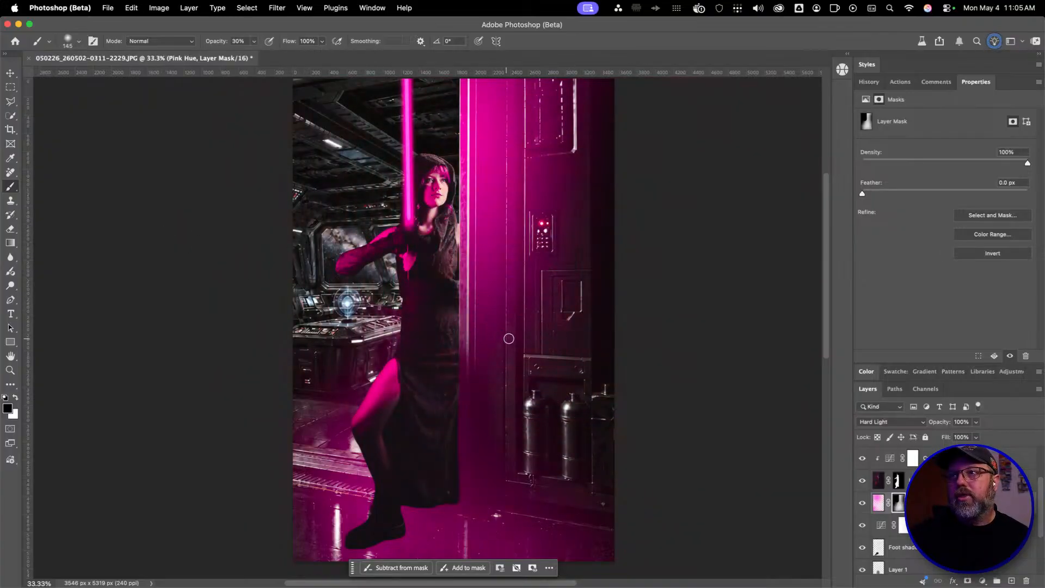
left_click_drag(518, 337, 521, 337)
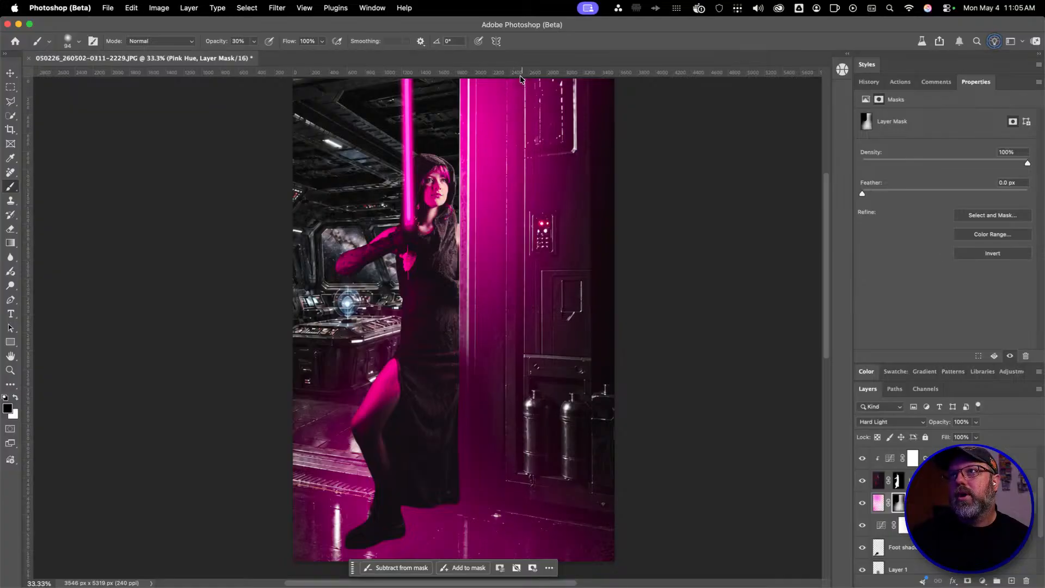
left_click_drag(517, 96, 521, 102)
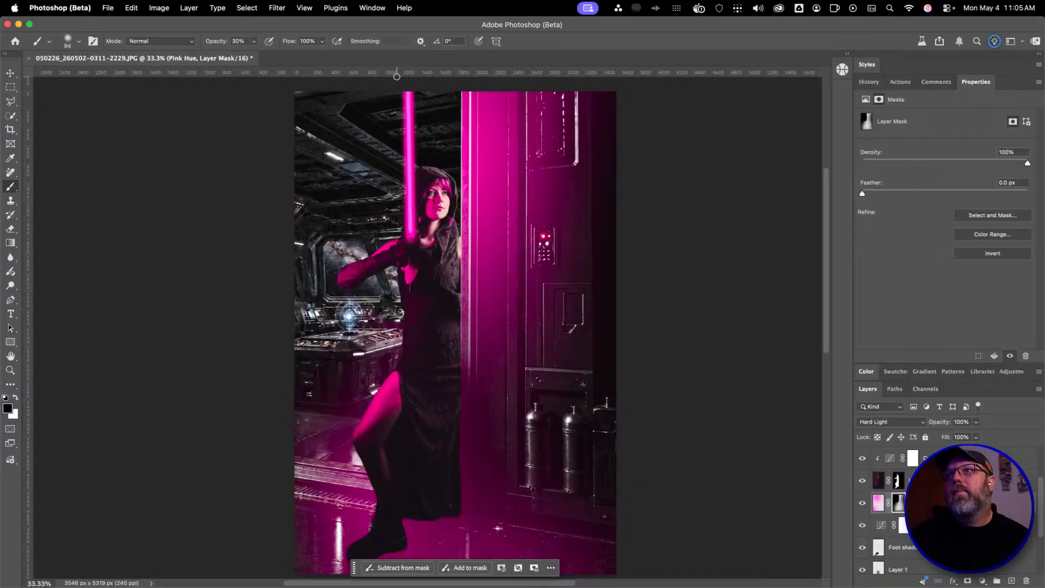
left_click_drag(513, 171, 508, 171)
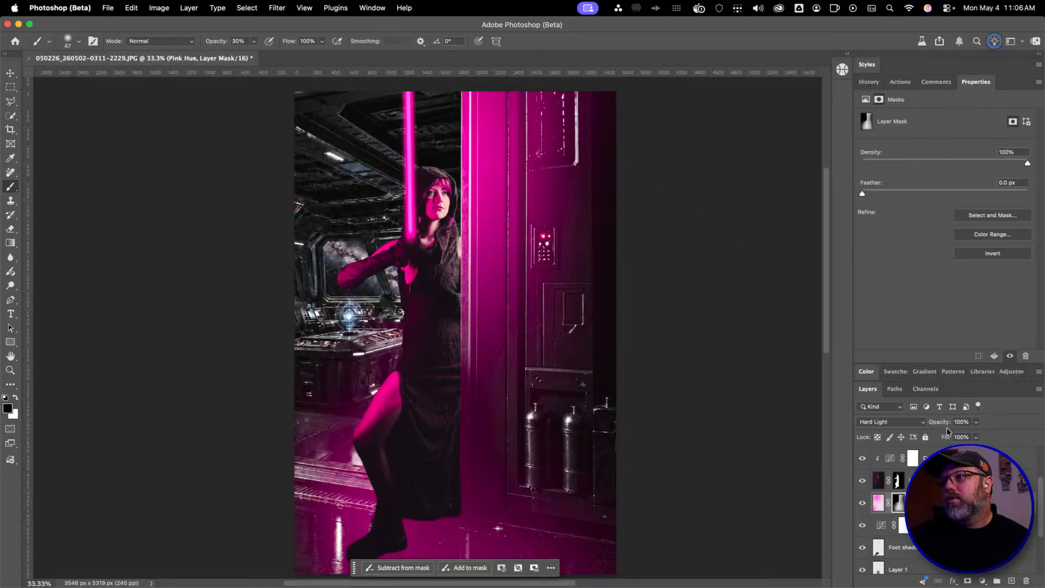
Set the Pink Hue layer's opacity to 35% and target its pixel content instead of the mask
left_click_drag(934, 425, 915, 422)
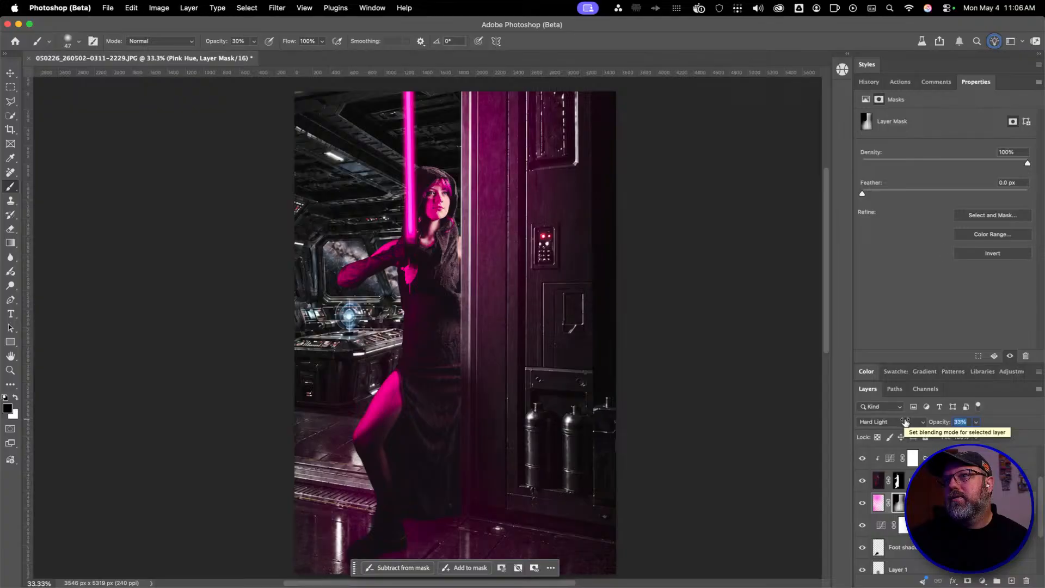
left_click_drag(905, 422, 906, 423)
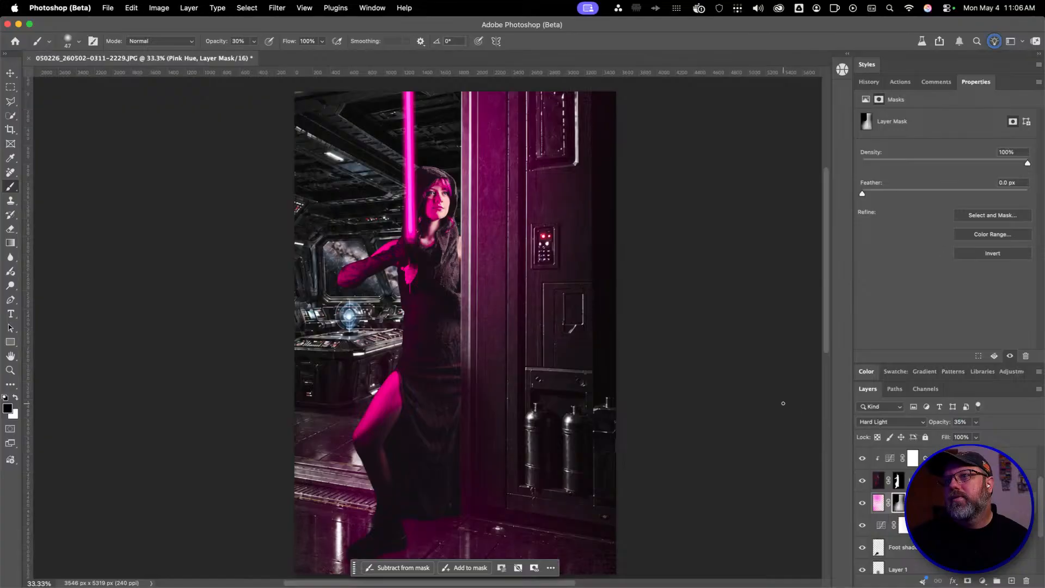
left_click(878, 502)
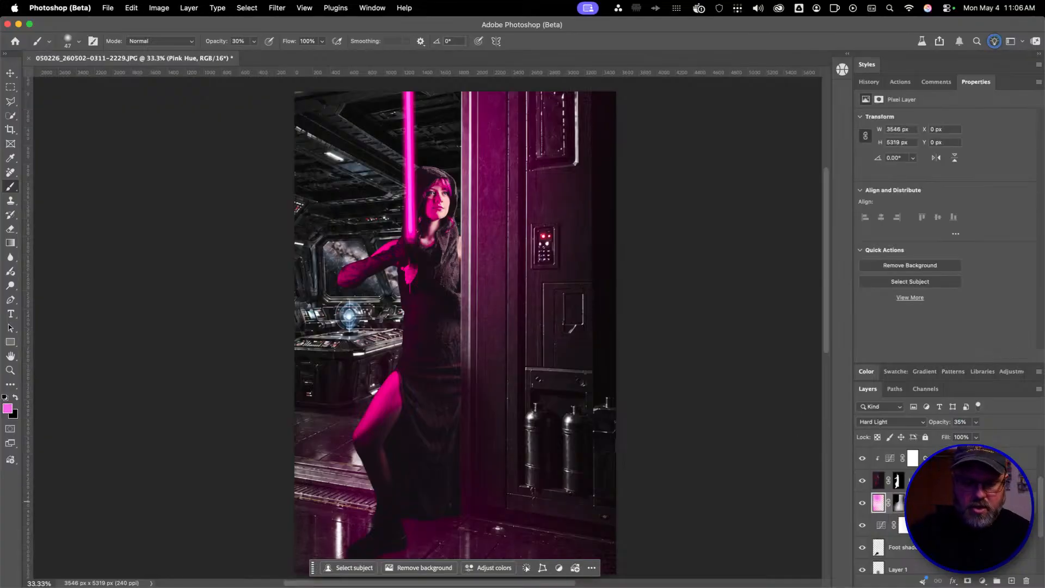
Fit the image in the window and hide the Contextual Task Bar
key("super+0")
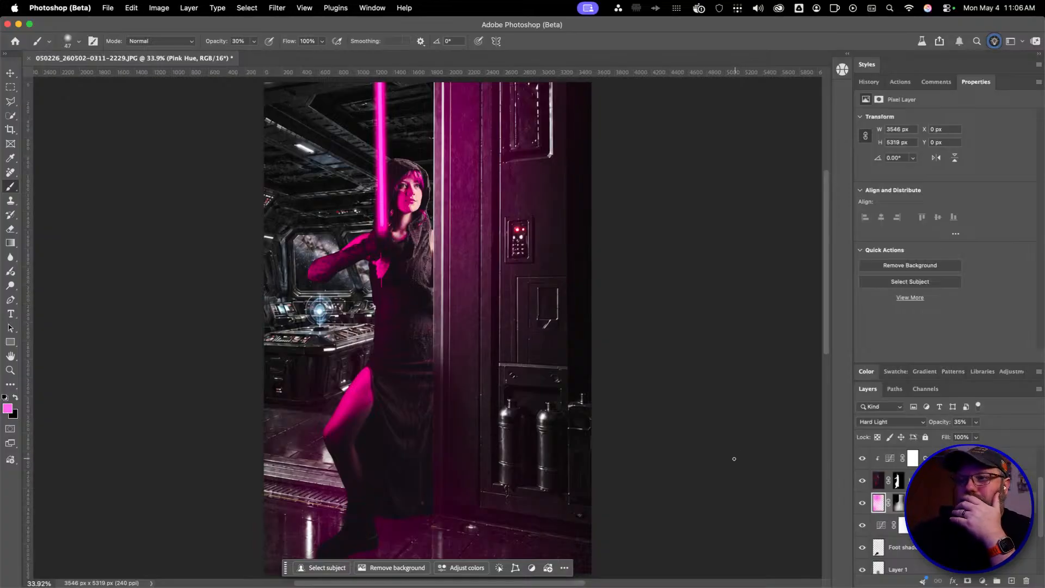
right_click(644, 484)
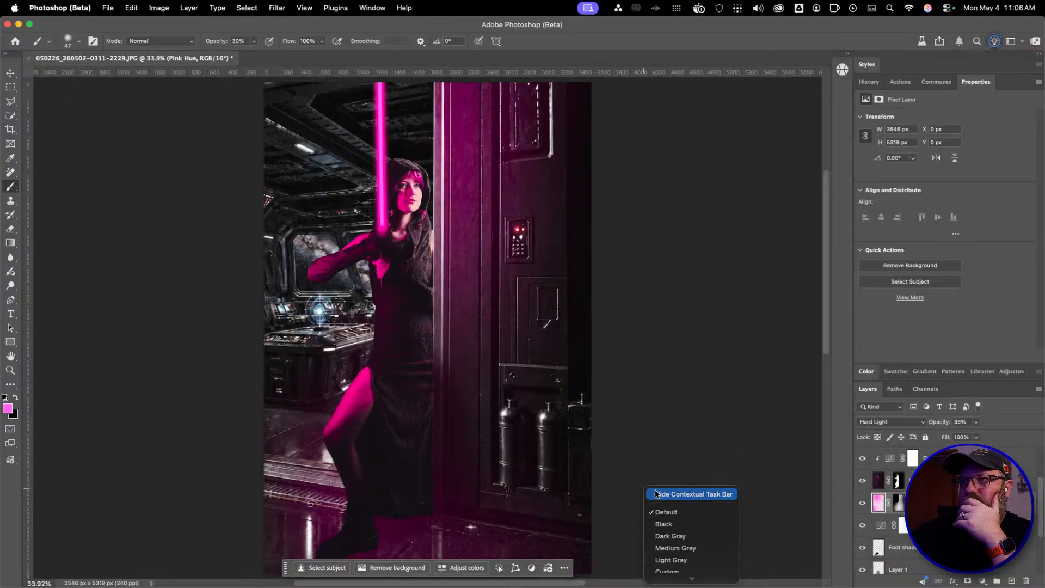
left_click(672, 492)
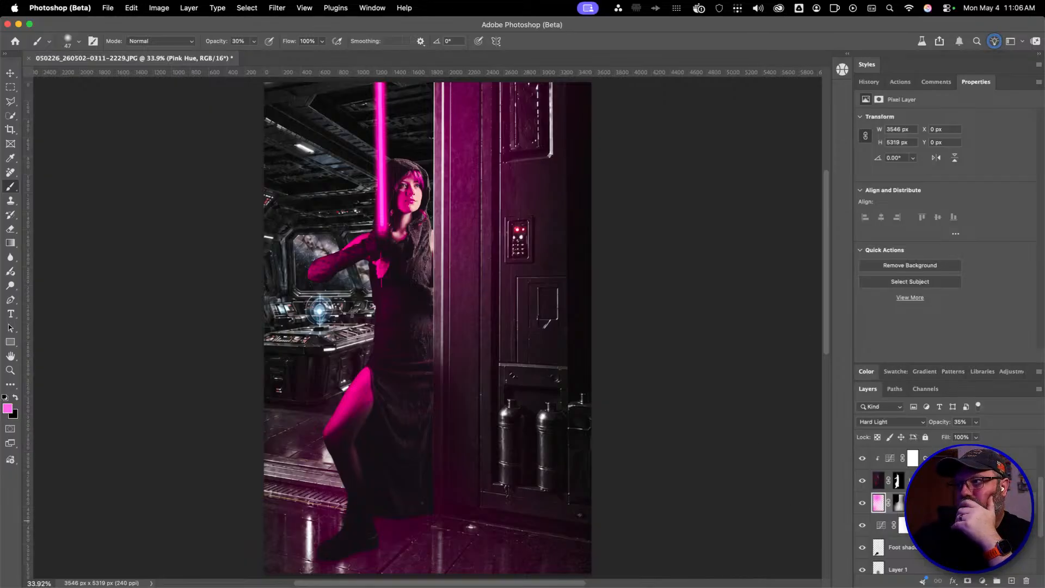
Toggle Layer 1 off and on to identify its content, and rename it Wall Shadow
left_click(942, 549)
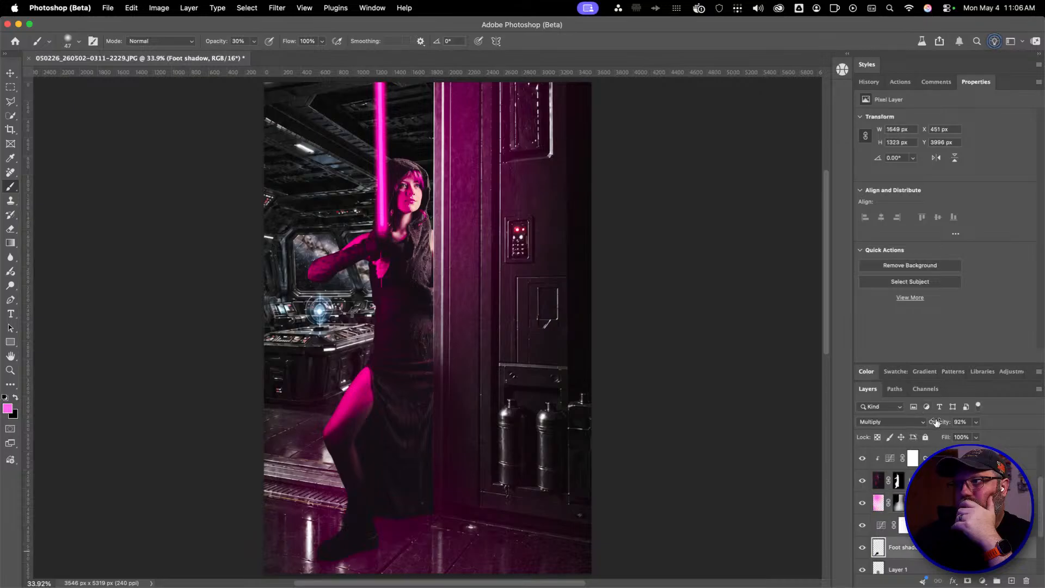
scroll(895, 512, "down", 1)
left_click(941, 539)
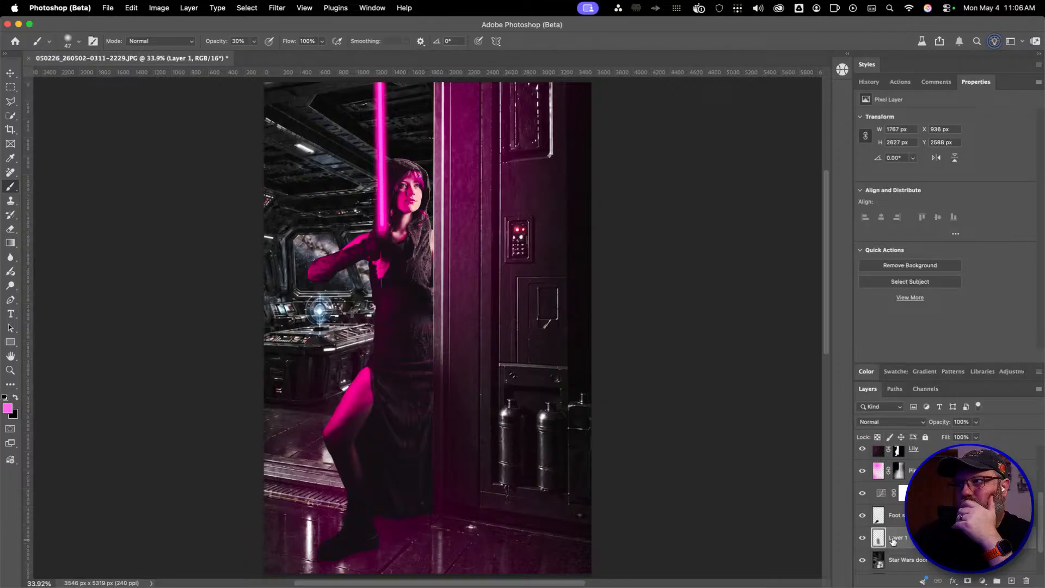
scroll(895, 539, "up", 1)
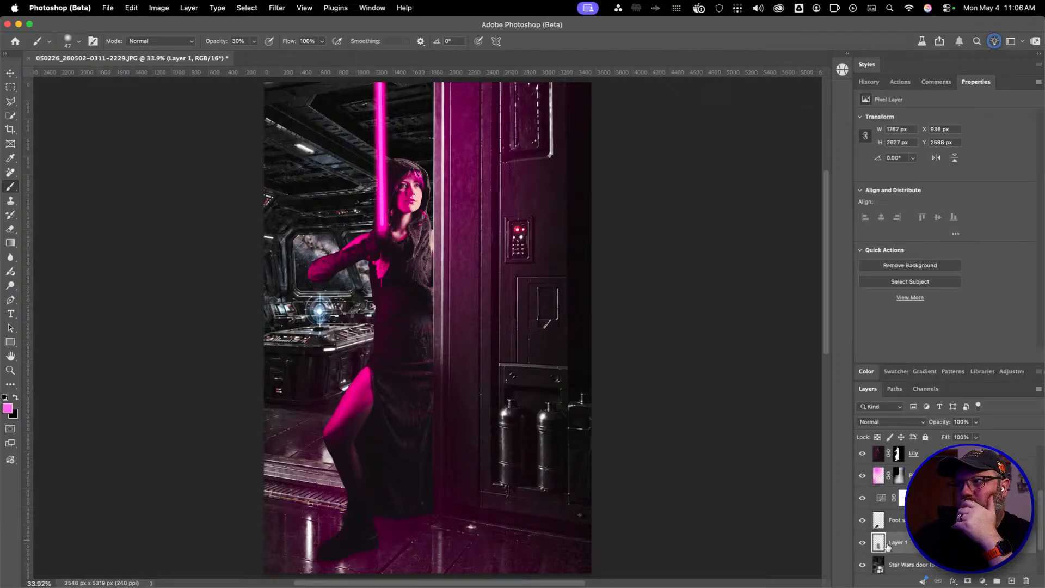
left_click(862, 544)
left_click(862, 543)
type("Wall")
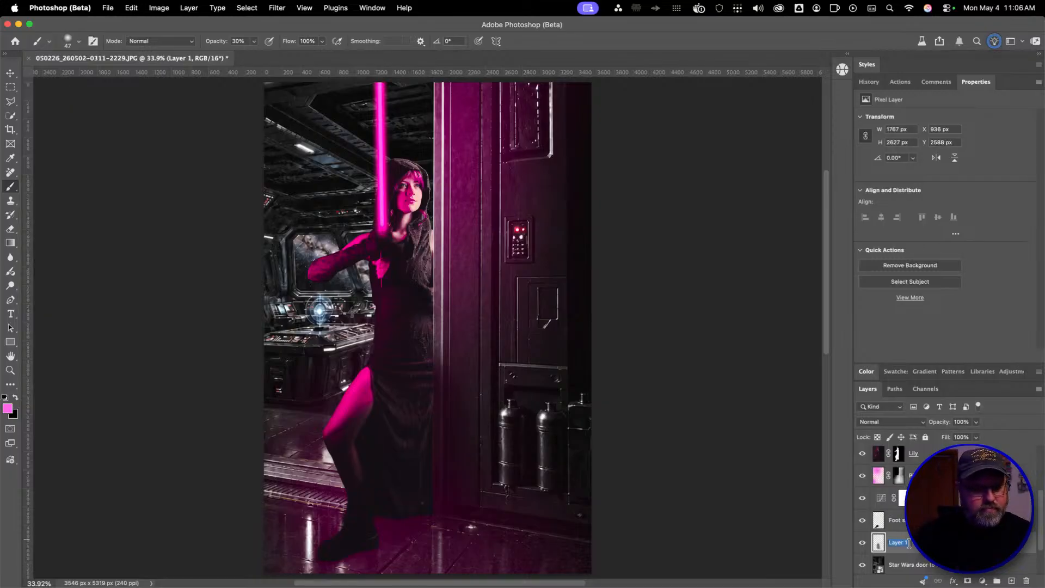
type(" Sha")
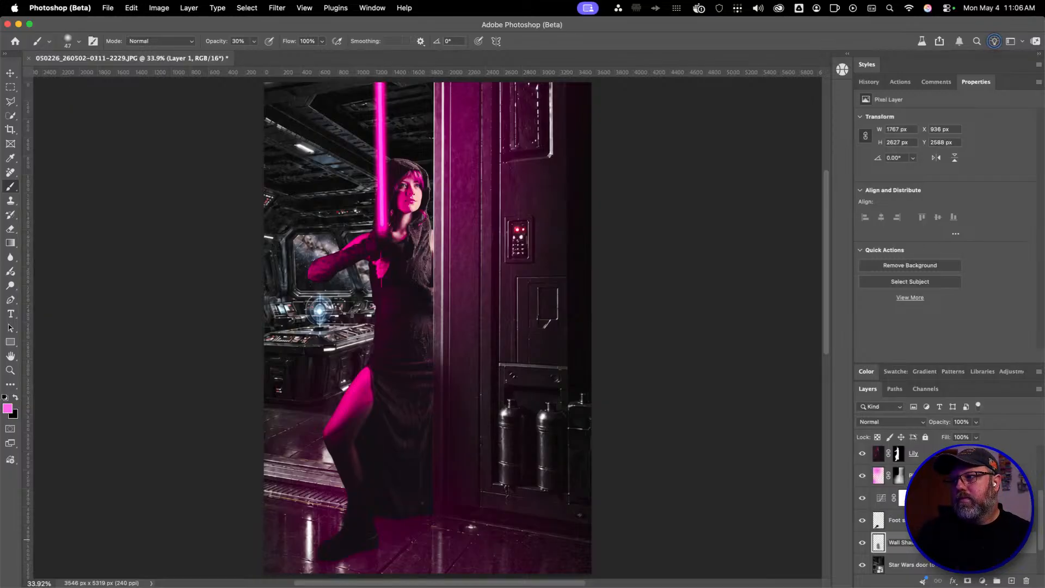
type("dow")
key("Return")
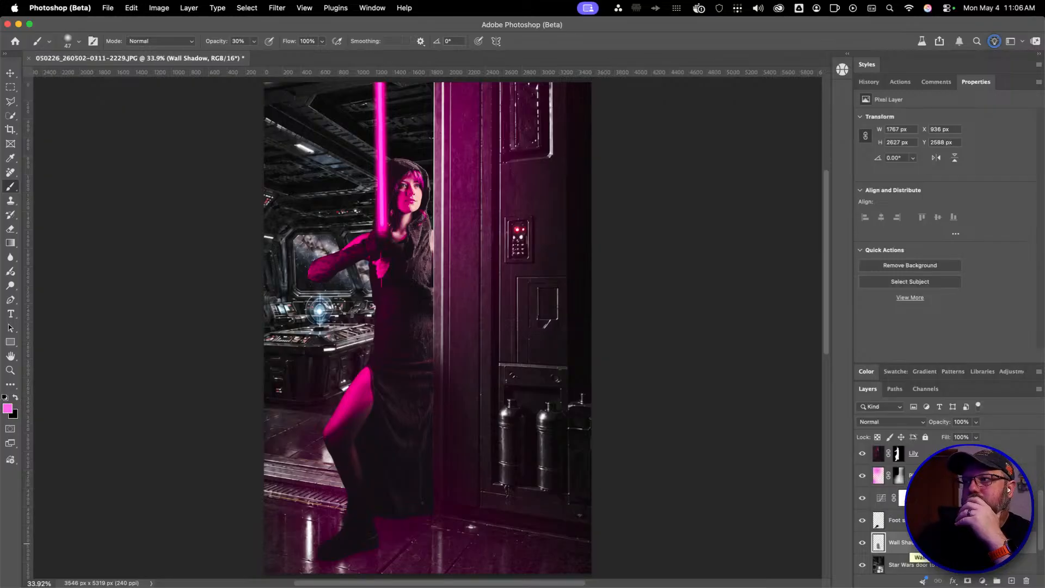
Extend the Foot shadow layer with soft black strokes at 30% opacity around the boot and across the floor under the dress
left_click(895, 520)
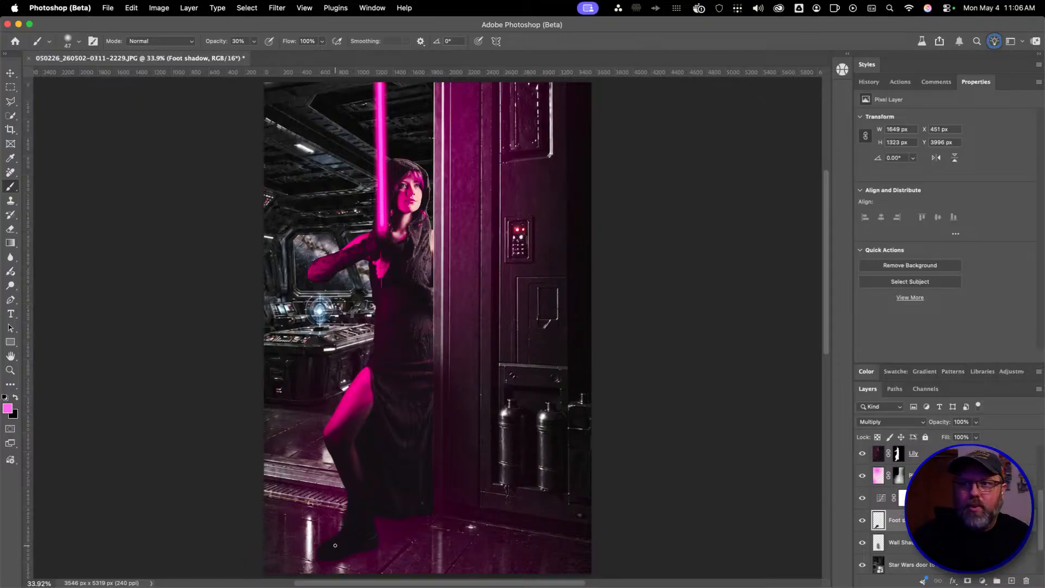
key("x")
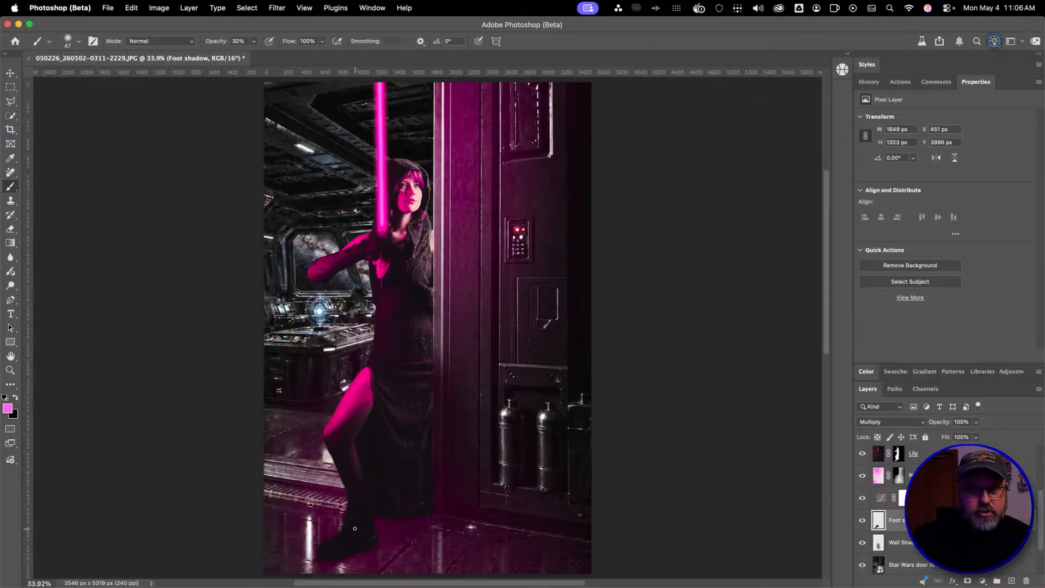
left_click_drag(338, 549, 427, 546)
mouse_move(368, 569)
left_mouse_down()
mouse_move(345, 553)
mouse_move(354, 544)
left_mouse_up()
left_click_drag(386, 483, 403, 509)
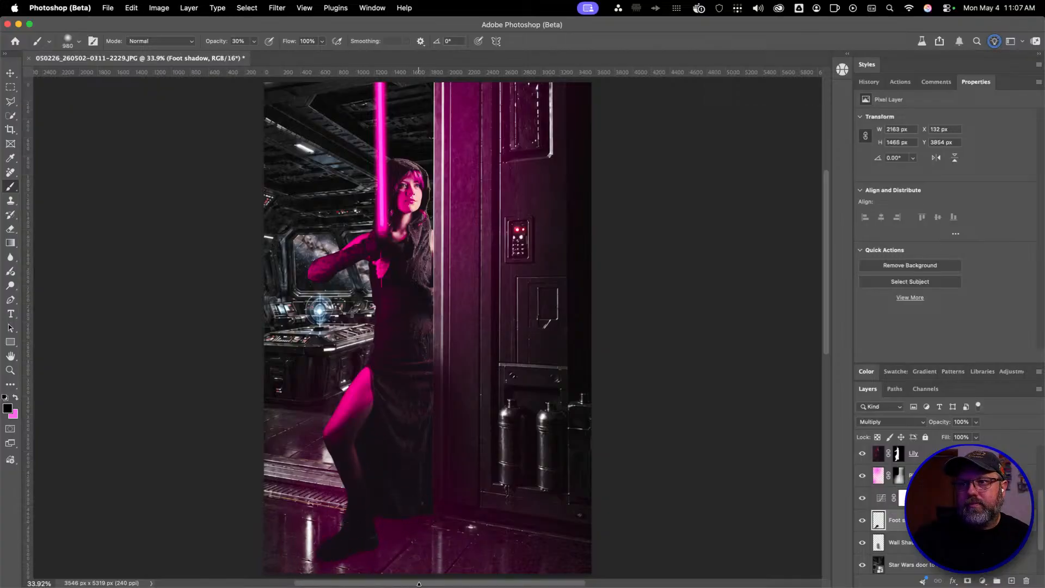
left_click_drag(428, 558, 466, 550)
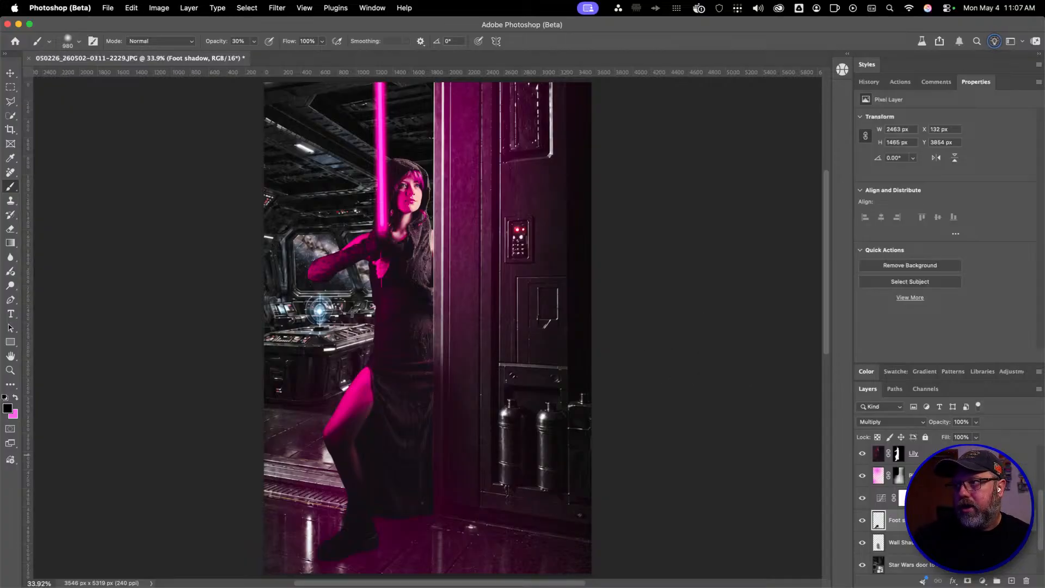
Move the Pink Hue layer directly below the Foot shadow layer and set the Foot shadow's opacity to 95%
left_click_drag(936, 475, 936, 526)
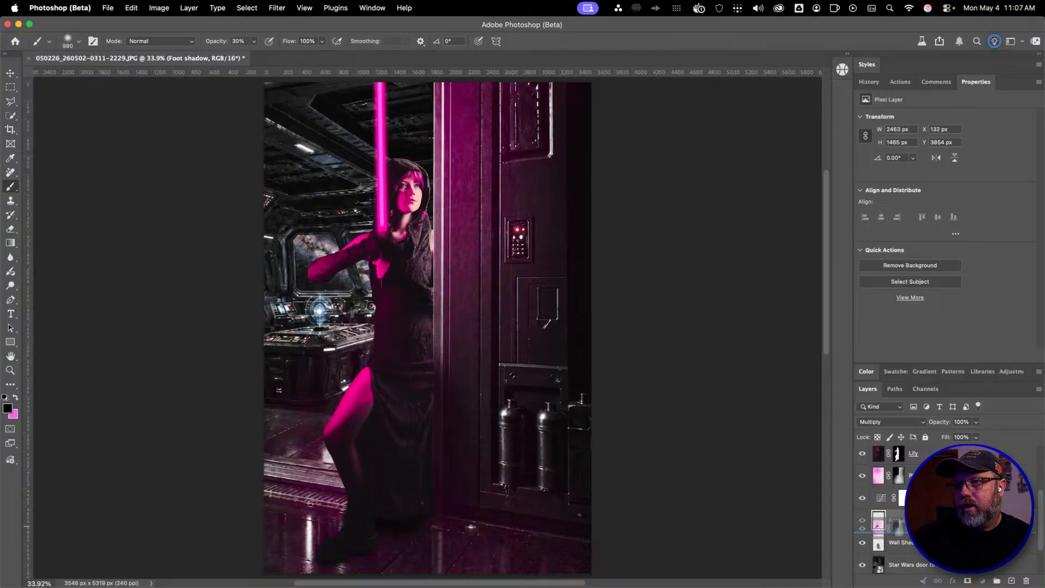
left_click_drag(936, 526, 937, 524)
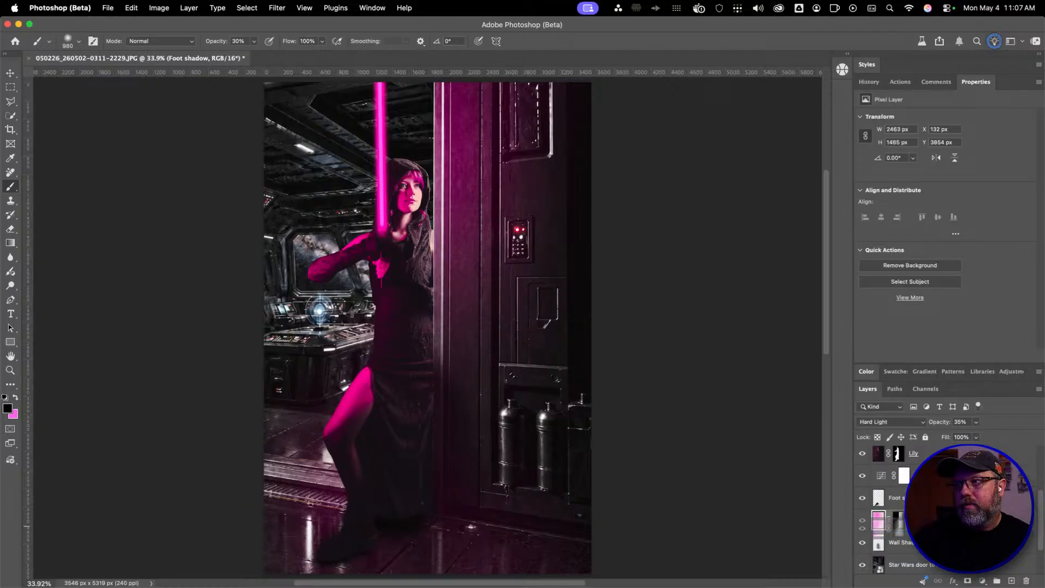
left_click(941, 498)
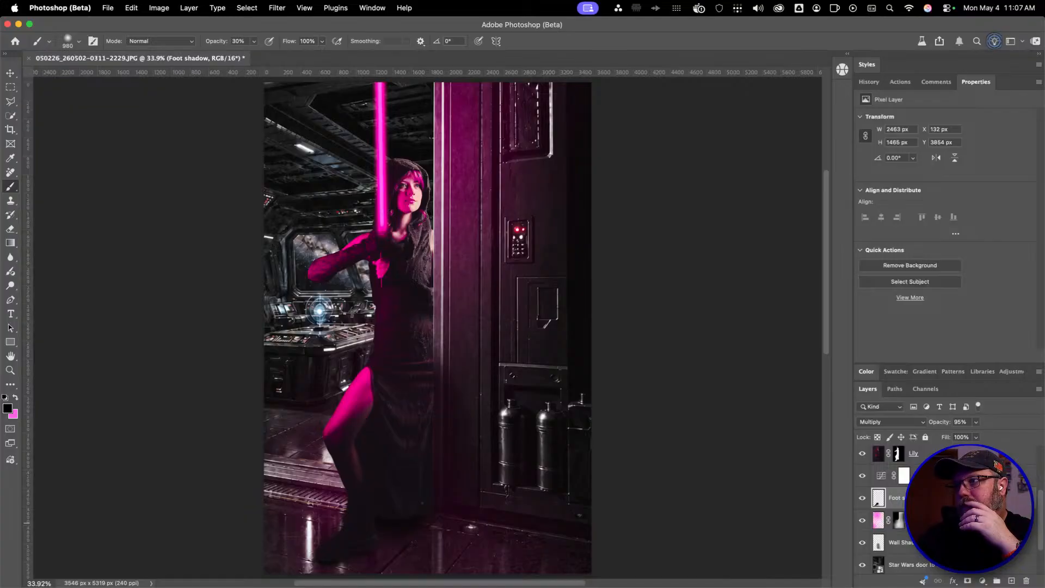
Deepen the woman's blacks by setting the darkest point of the clipped Curves 1 copy adjustment to input 0, output 0
scroll(893, 507, "up", 3)
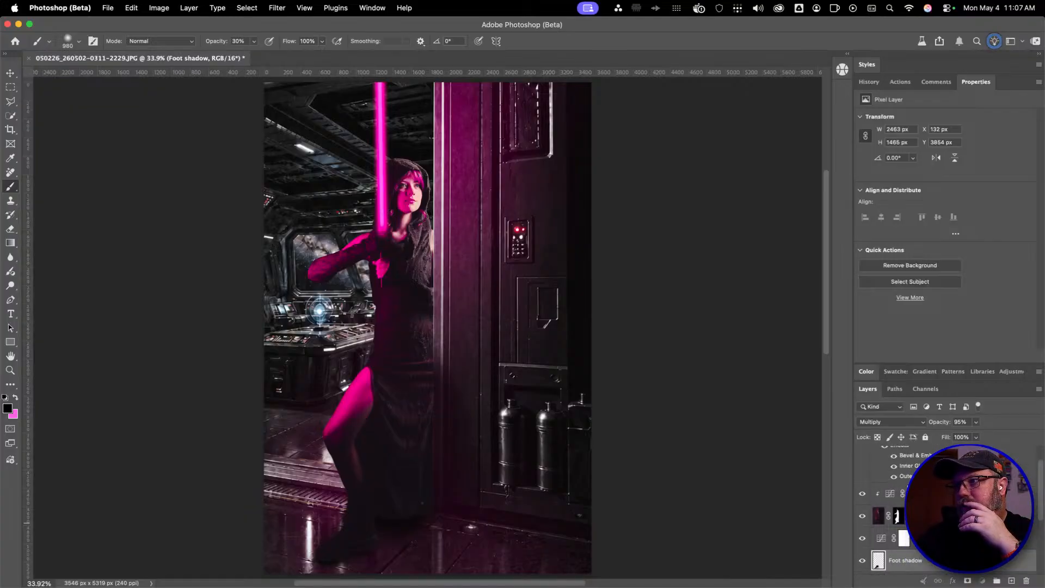
left_click(940, 494)
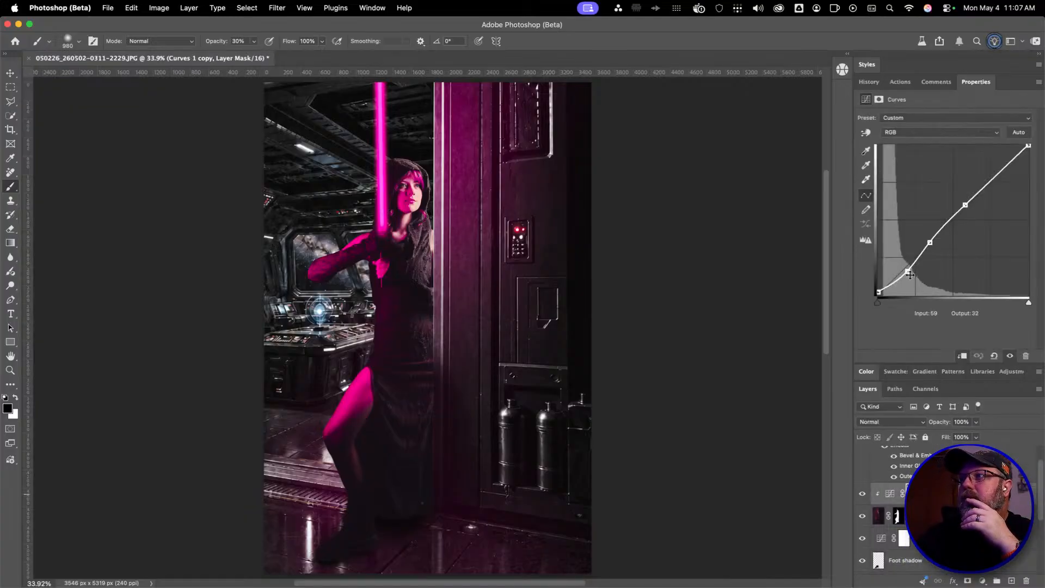
left_click_drag(877, 293, 878, 291)
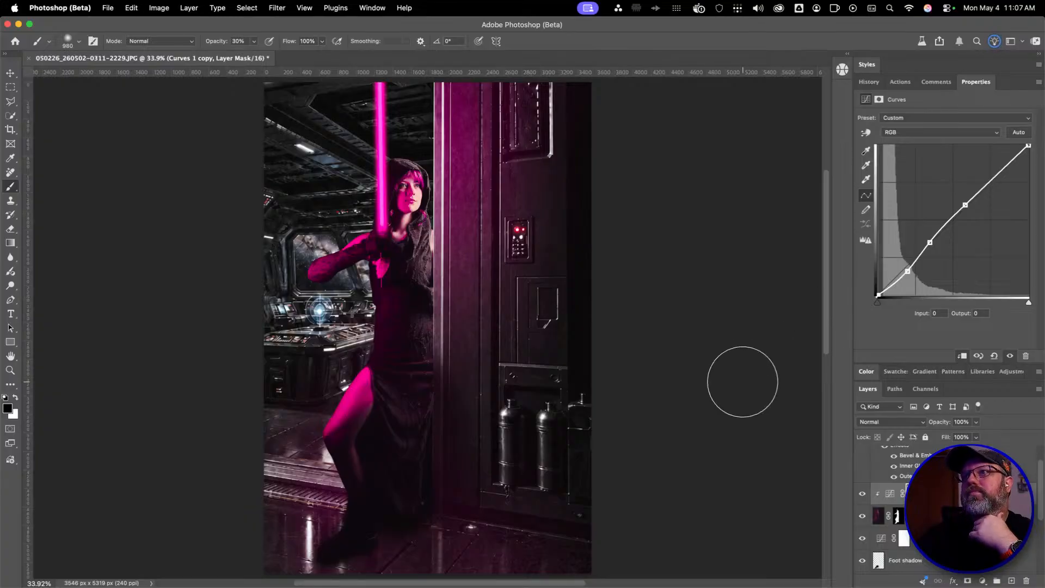
left_click(890, 493)
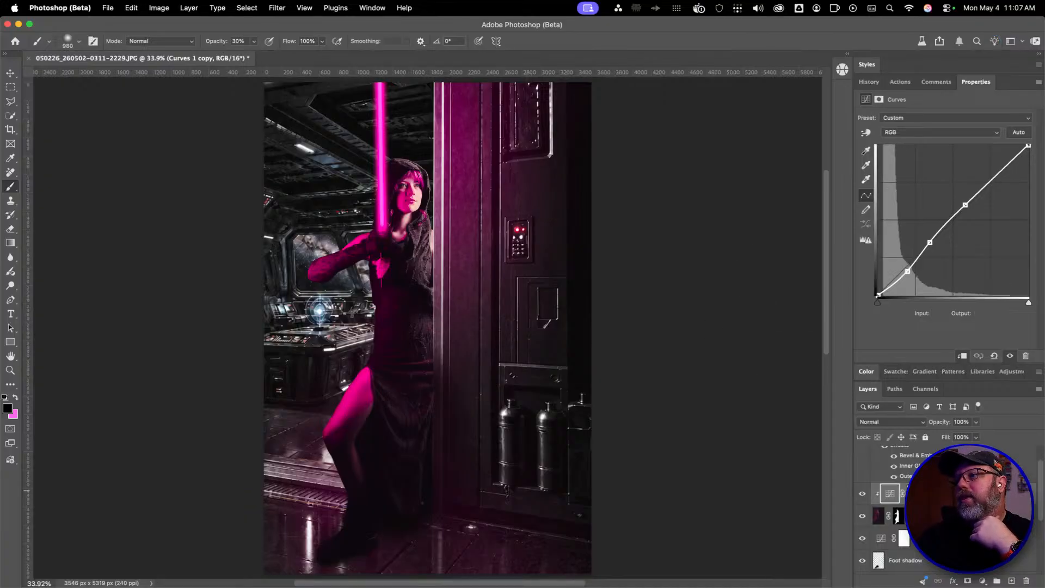
scroll(893, 512, "down", 1)
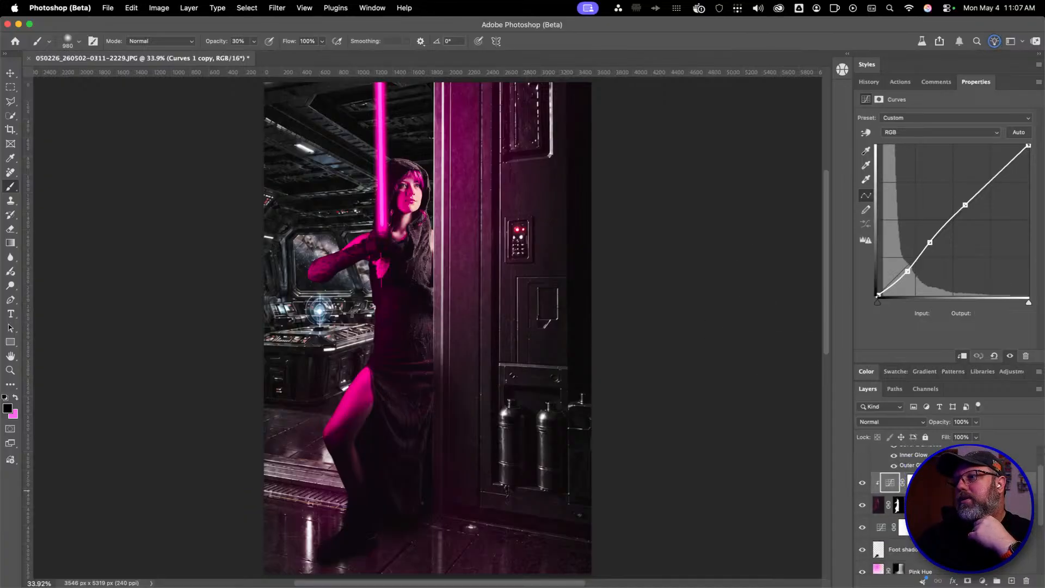
Add a new empty layer directly above the Curves 1 adjustment, below the woman's layer
left_click(902, 527)
scroll(902, 524, "down", 1)
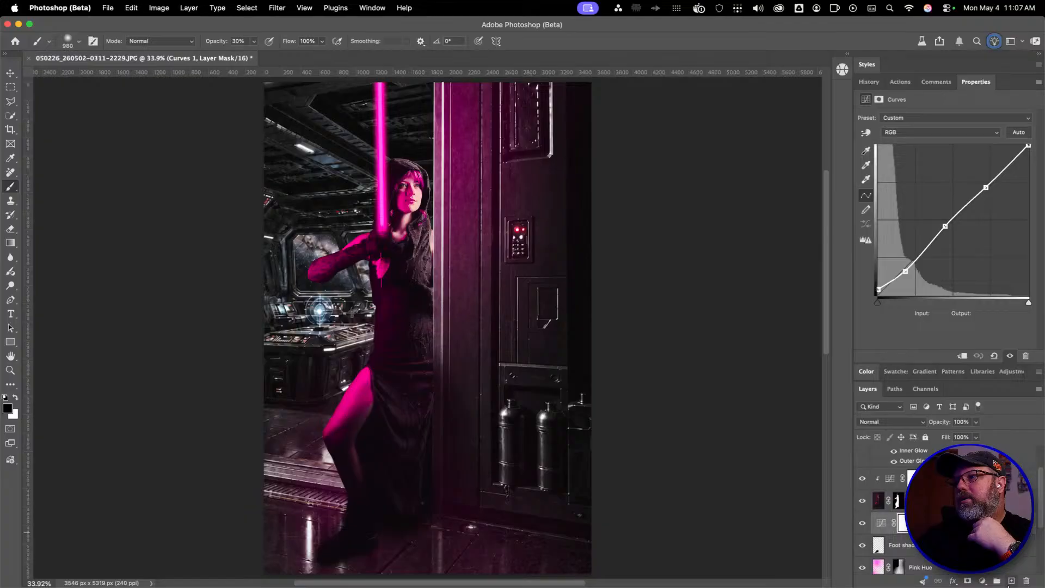
left_click(1011, 582)
Choose the Shirk Neutral Smoke Brush (07) preset for painting smoke
right_click(364, 165)
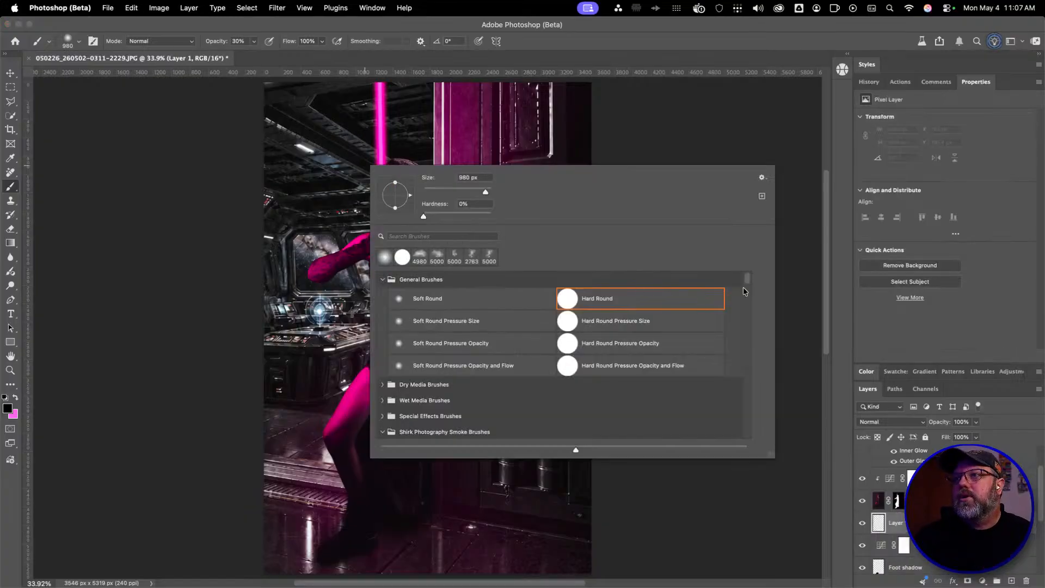
left_click_drag(747, 280, 741, 381)
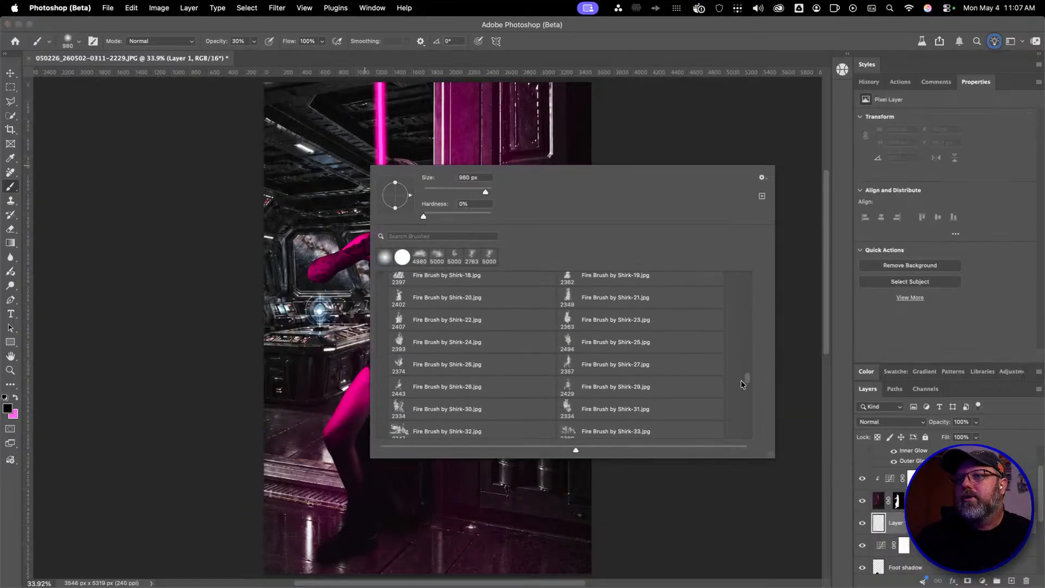
scroll(741, 384, "up", 5)
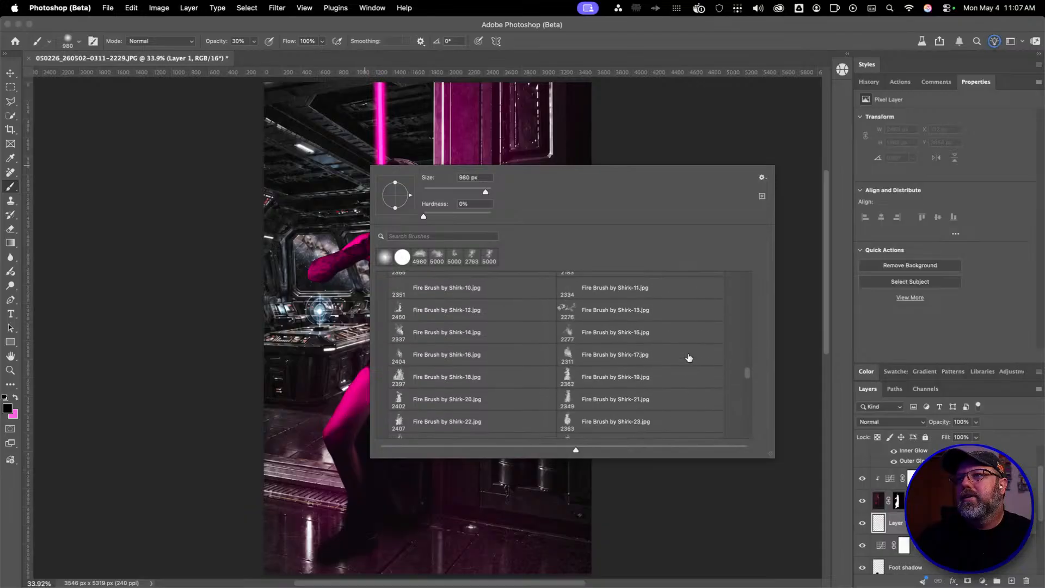
scroll(688, 356, "up", 2)
scroll(688, 355, "up", 10)
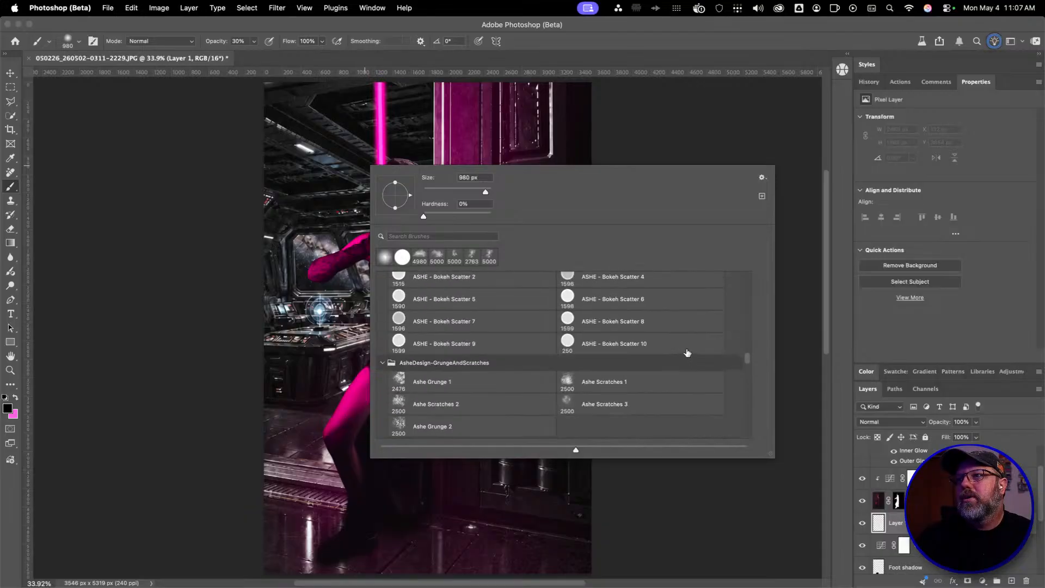
scroll(688, 353, "up", 10)
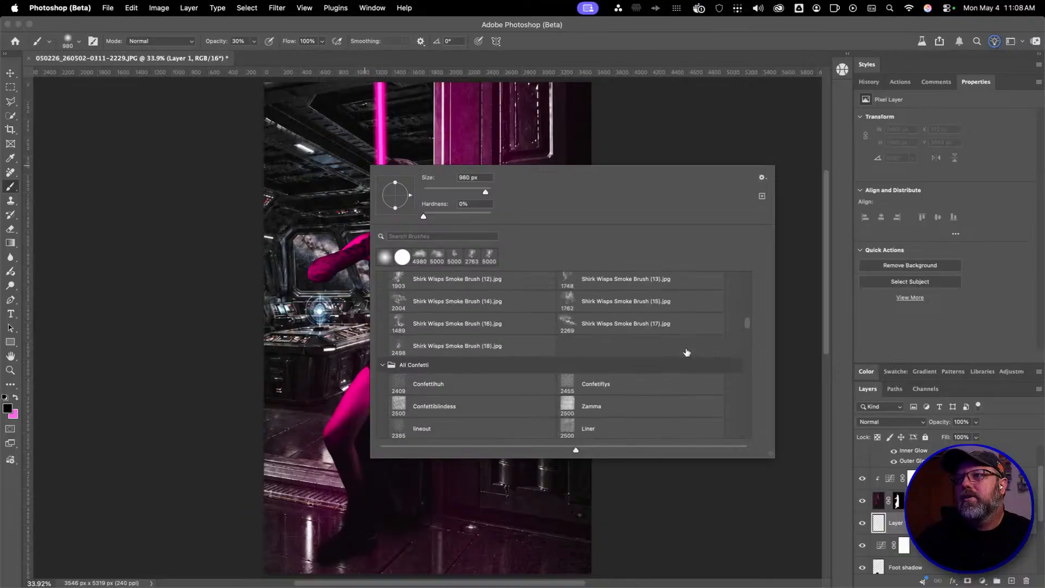
scroll(686, 349, "up", 2)
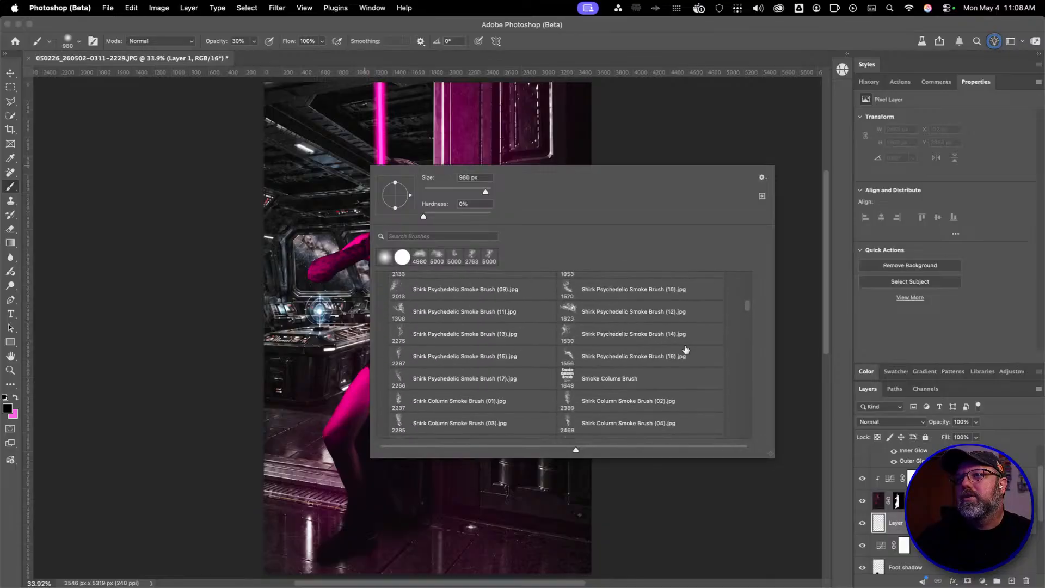
scroll(679, 349, "up", 10)
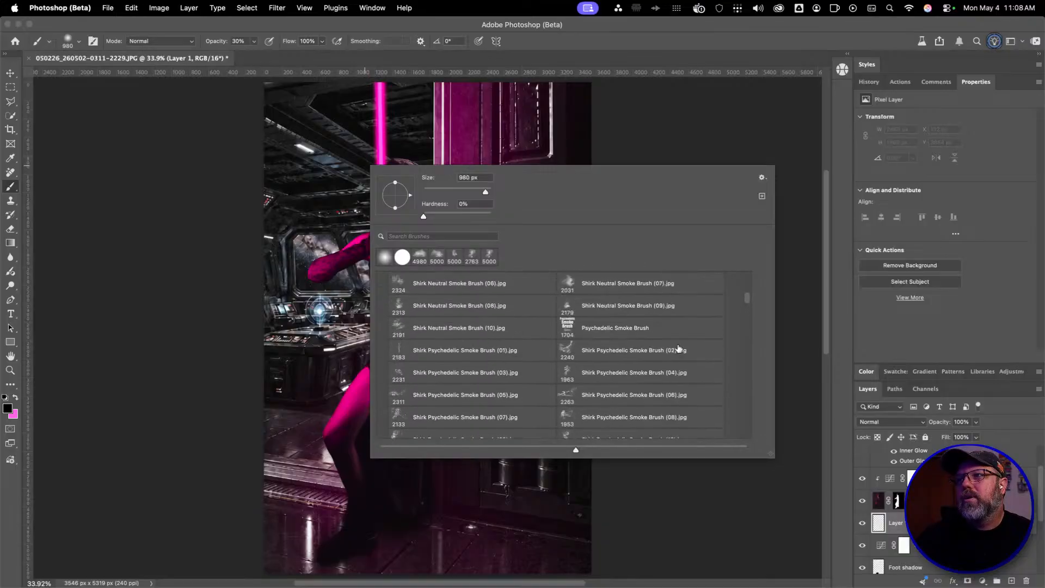
left_click(660, 372)
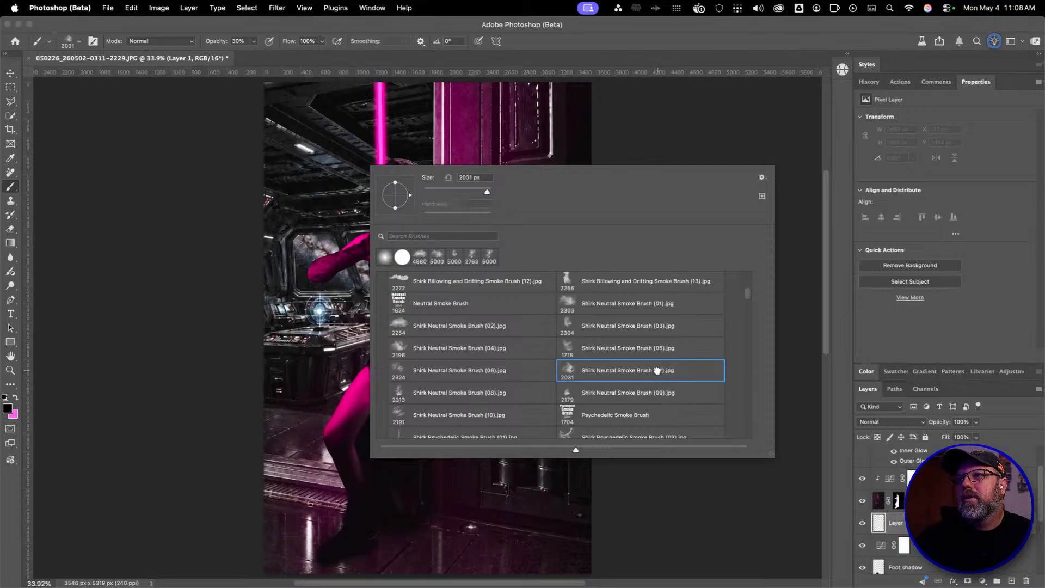
Enlarge the smoke brush to 4989 px, switch the foreground to white, and undo a trial stamp at 22% opacity
right_click(213, 254)
left_click(772, 241)
left_click_drag(429, 278, 1034, 278)
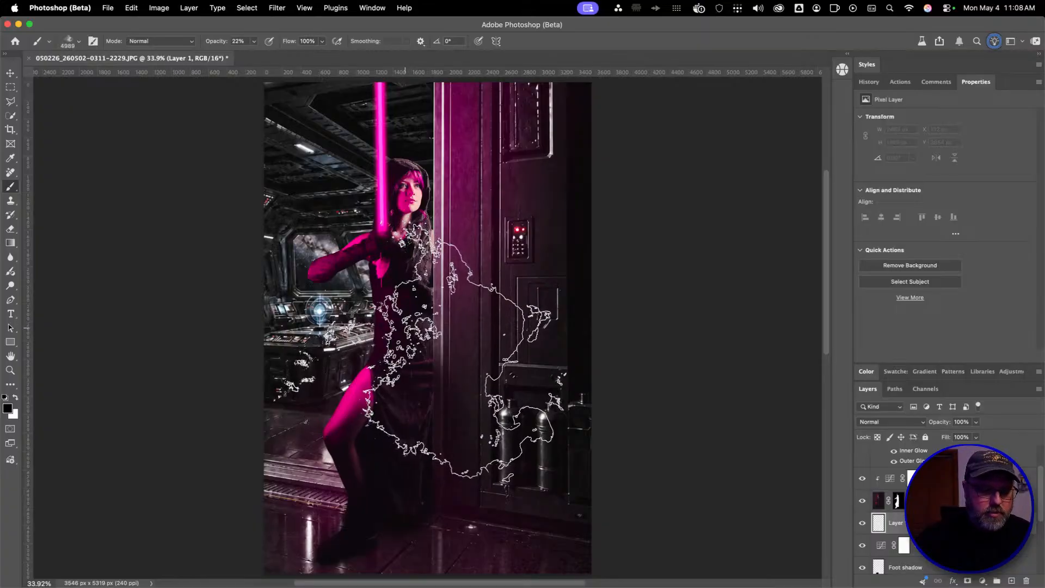
key("x")
left_click(371, 272)
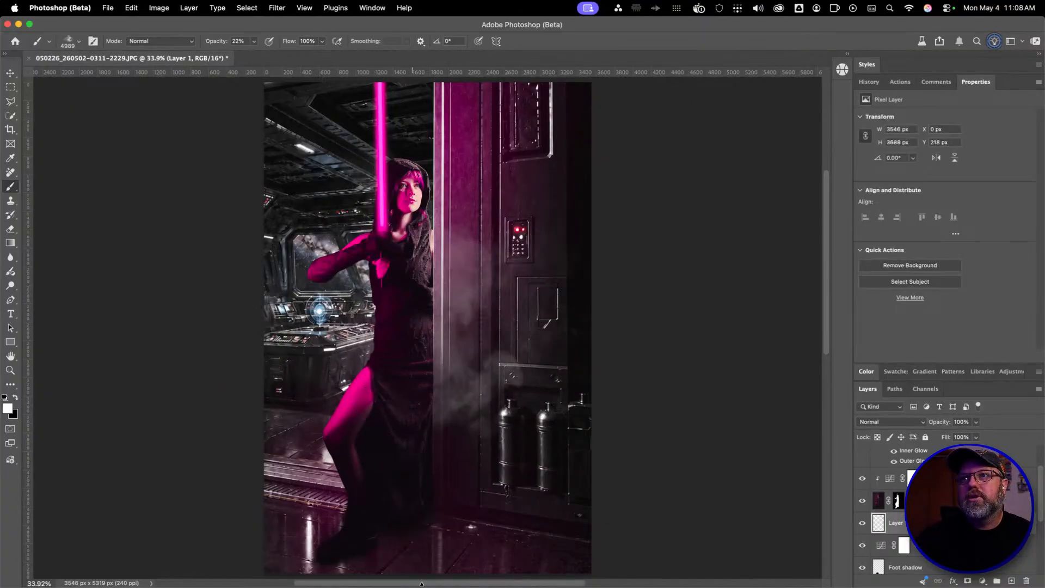
key("ctrl+z")
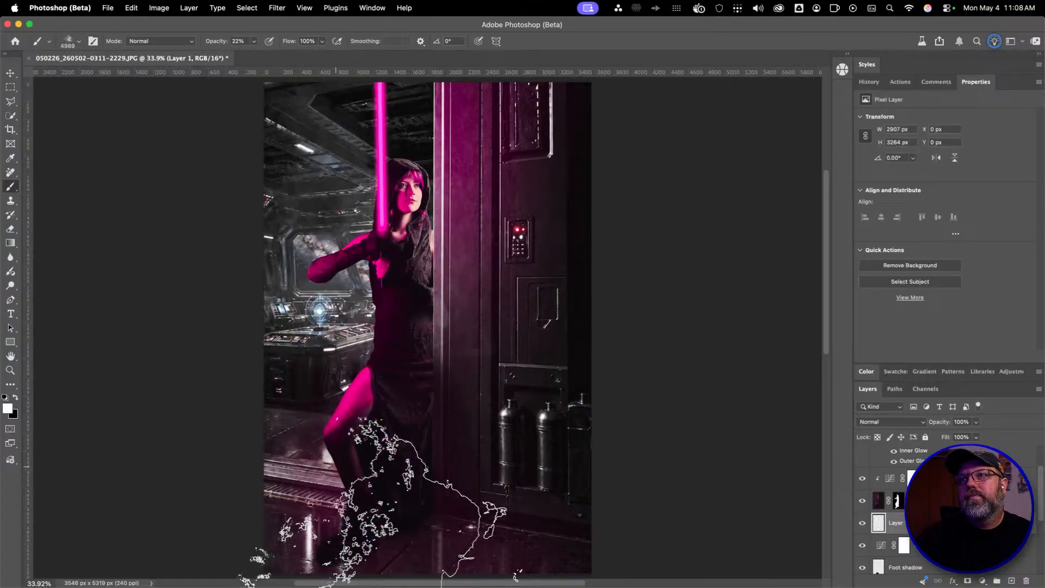
Stamp white smoke at 100% opacity behind the woman, across the deck and lower wall, undoing unsuitable placements
key("0")
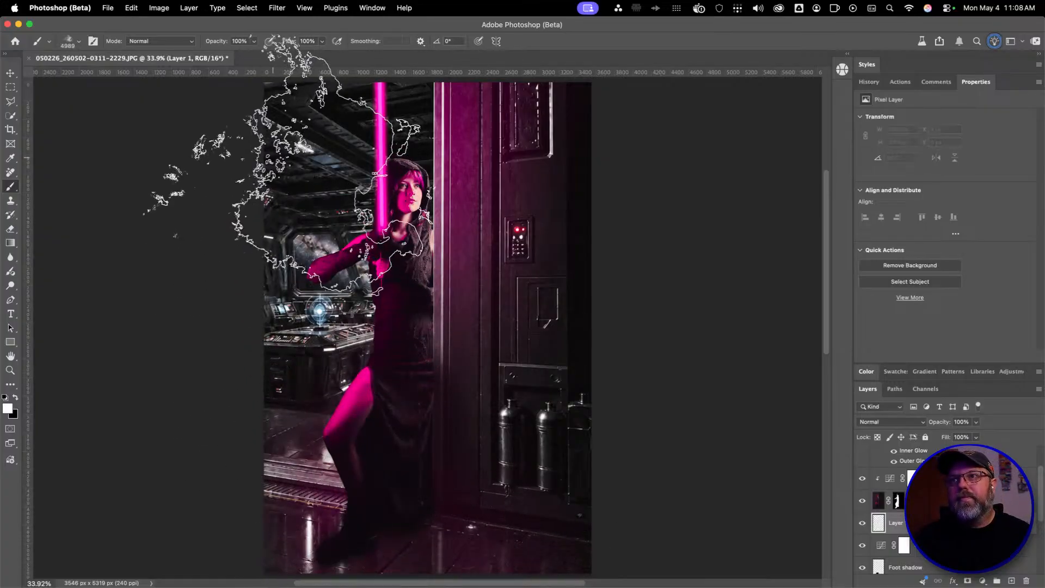
left_click(255, 109)
key("ctrl+z")
left_click(403, 506)
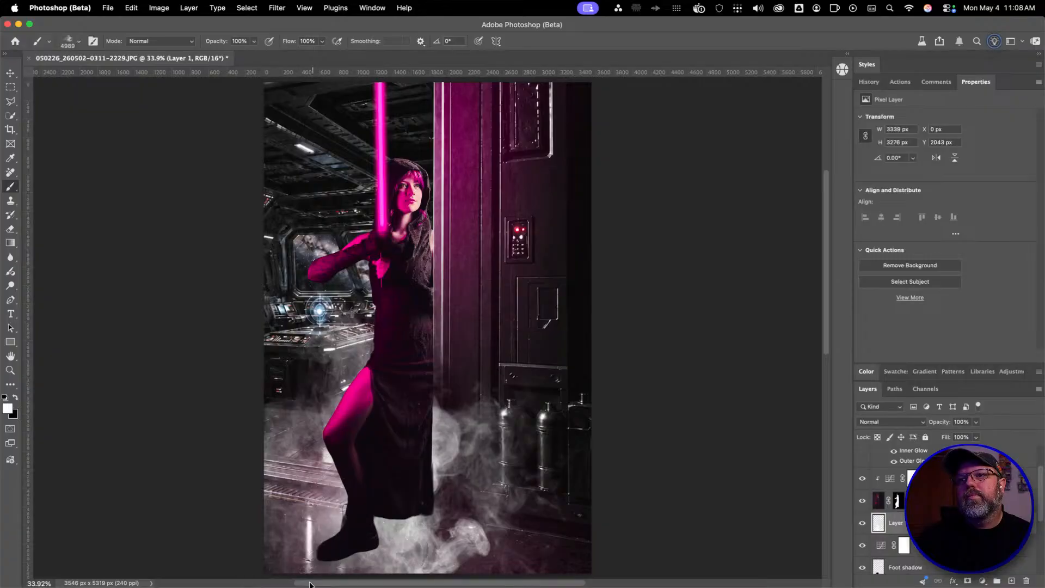
key("ctrl+z")
left_click(321, 387)
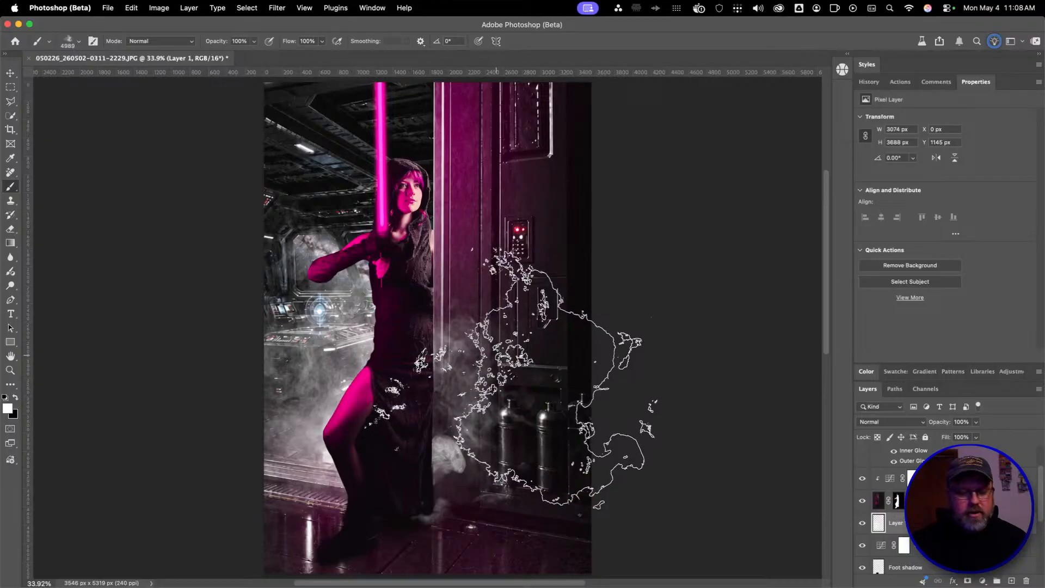
Switch the brush preset to Hard Round with 100% hardness
right_click(625, 356)
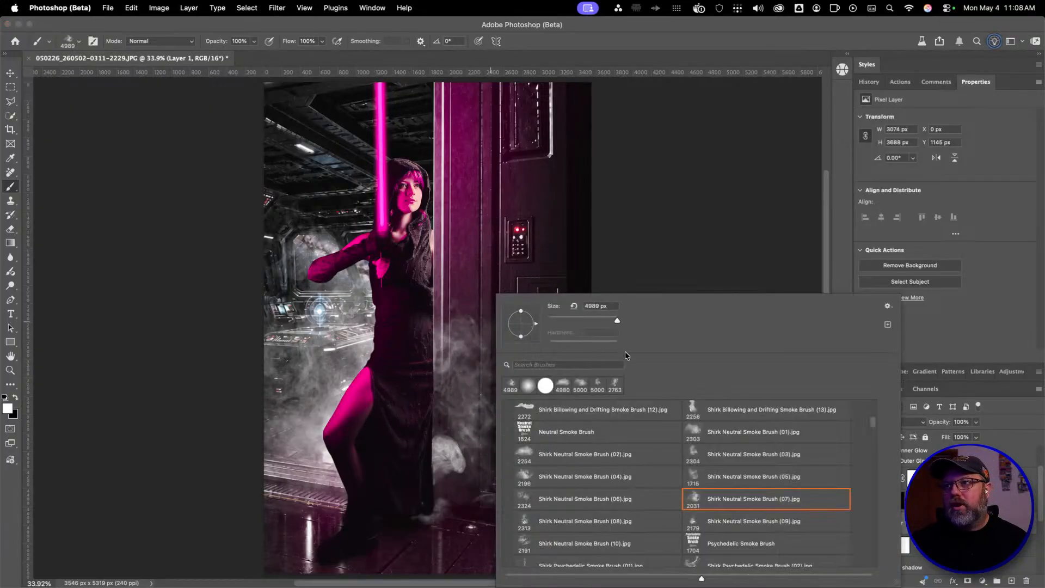
left_click(545, 385)
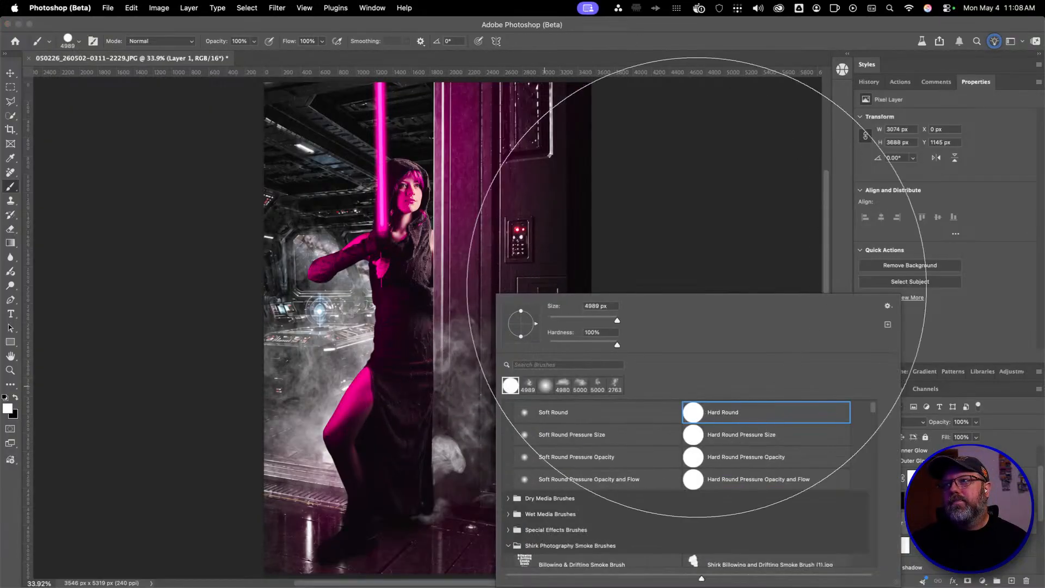
left_click(974, 522)
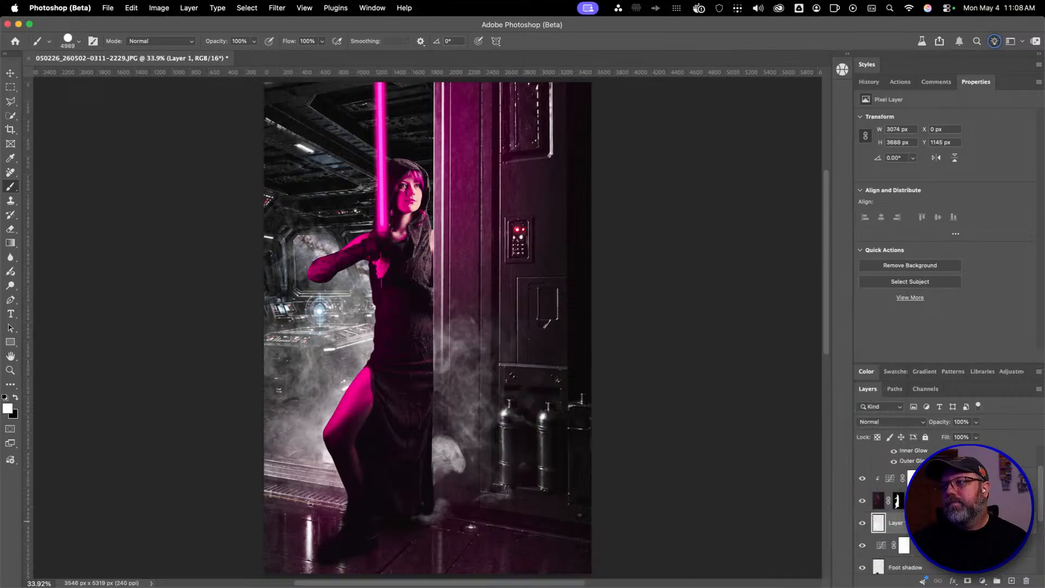
Add a white layer mask to the smoke layer and rename the layer Room Smoke
left_click(966, 581)
left_click(878, 523)
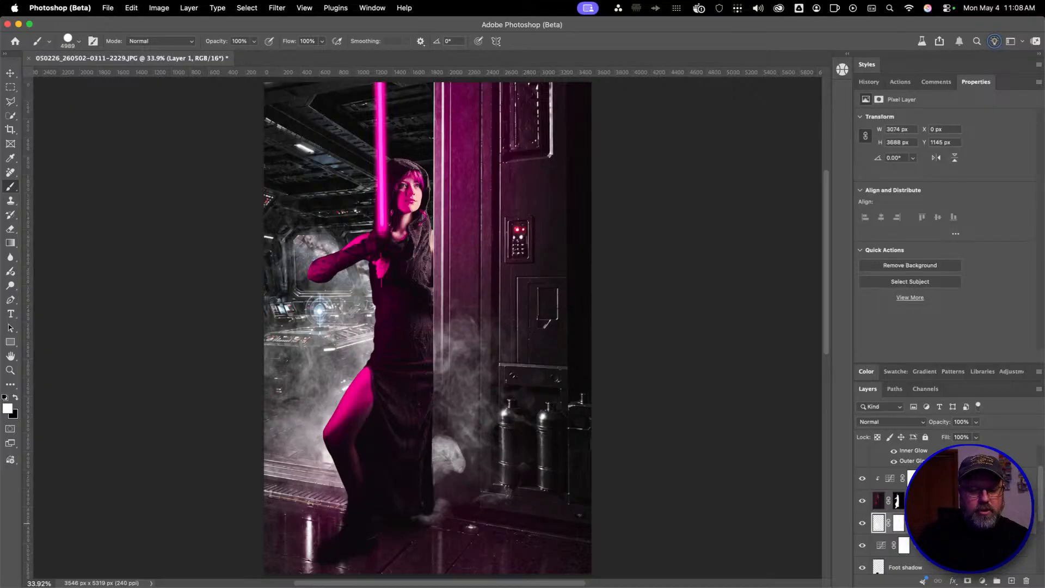
key("Return")
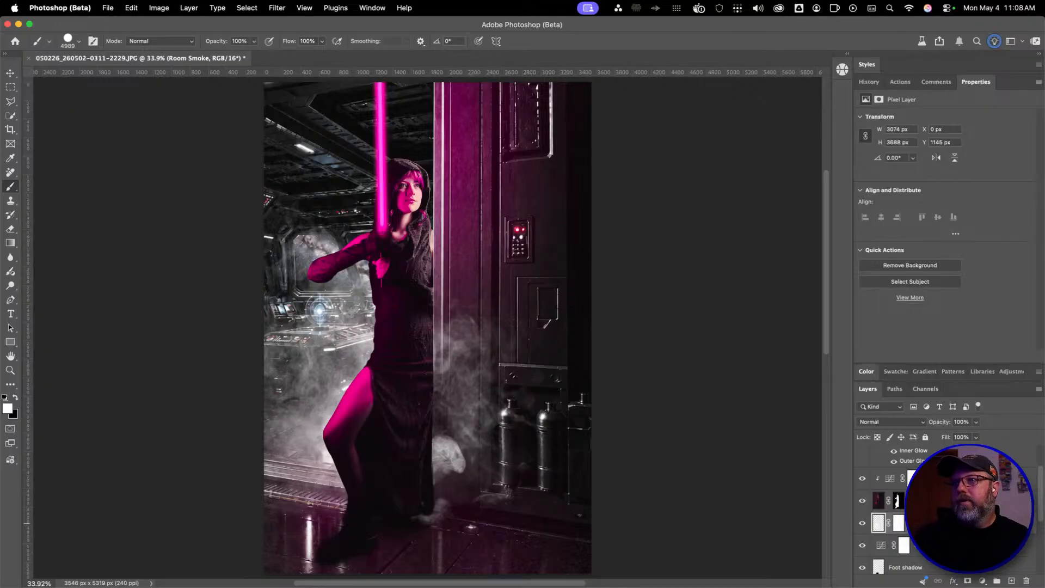
Reduce the hard round brush to 3351 px and undo the white dab painted on the Room Smoke layer itself
right_click(605, 302)
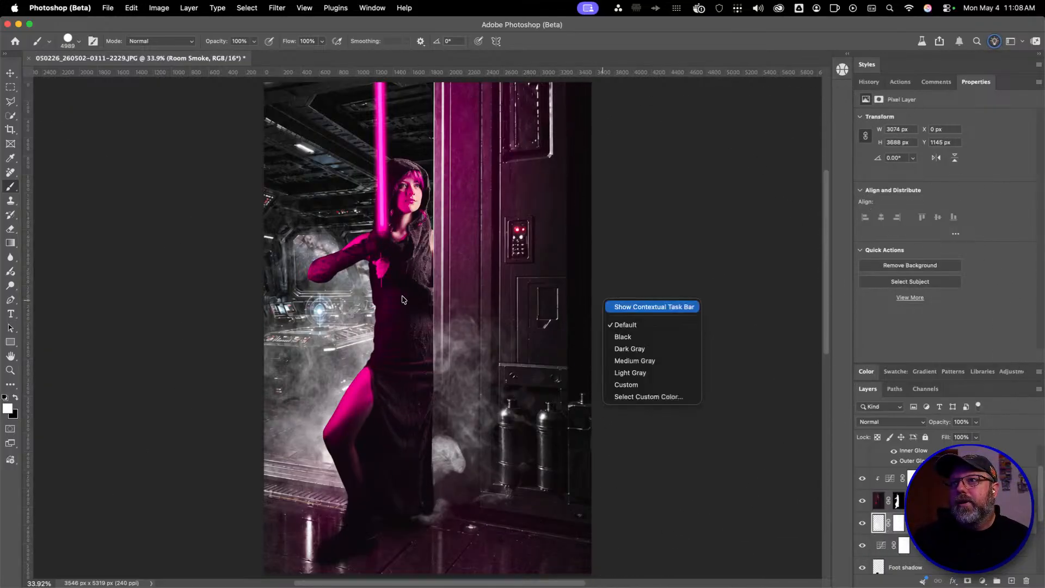
left_click(403, 299)
left_click_drag(589, 258, 440, 260)
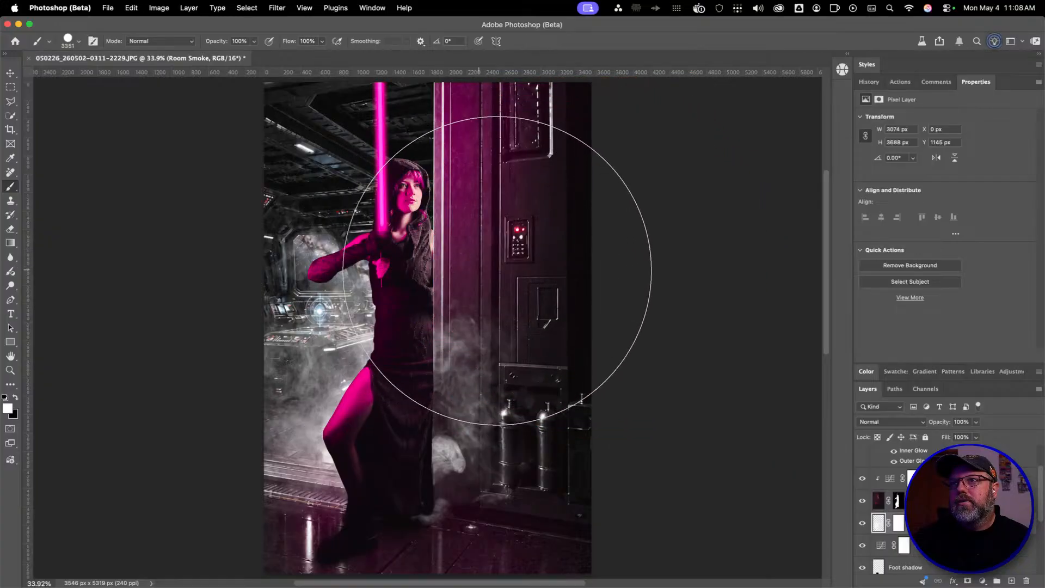
left_click(591, 271)
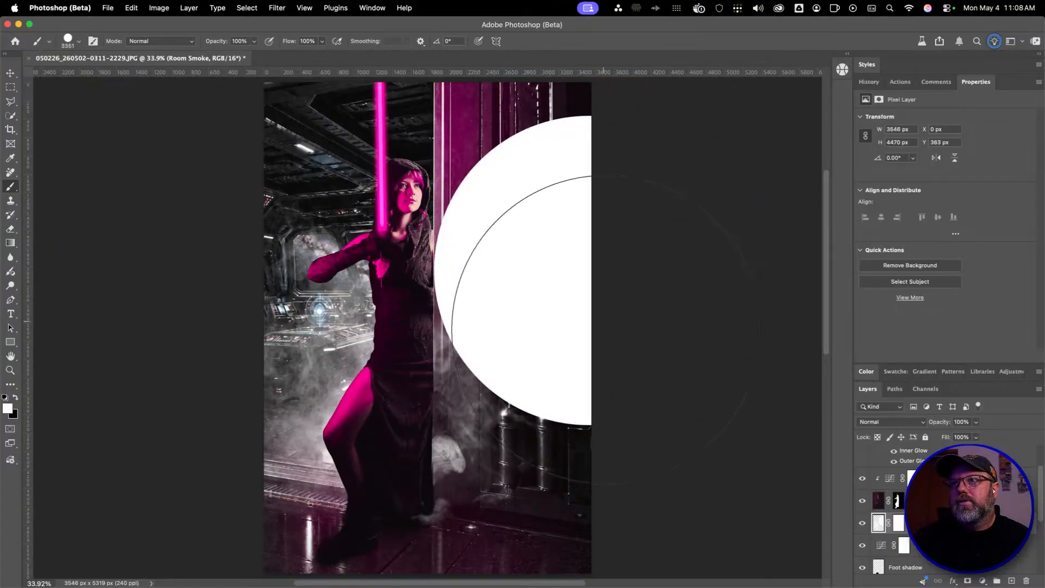
key("super+z")
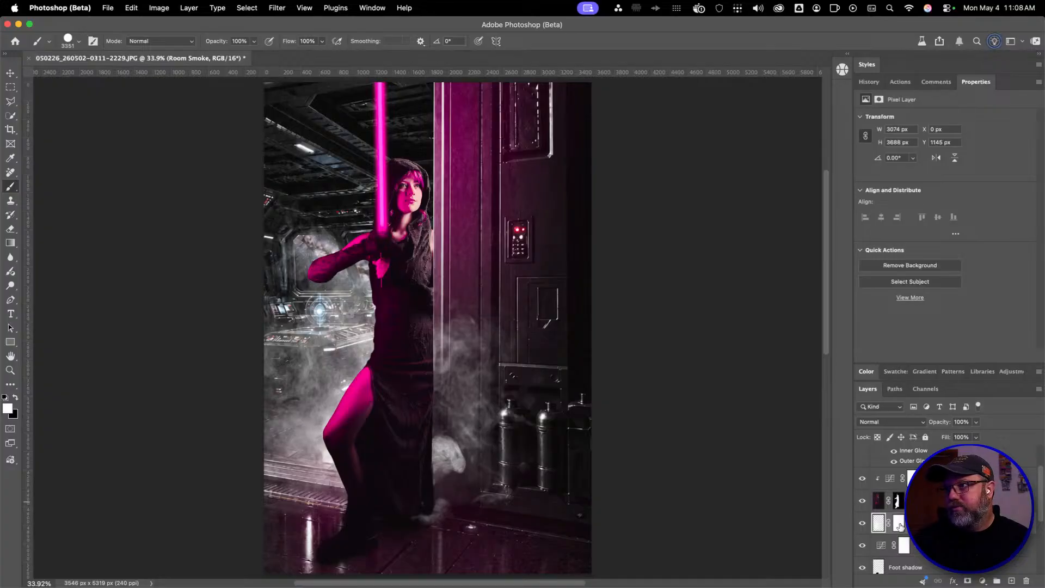
Paint black on the Room Smoke mask down the wall to hide the smoke in front of it
left_click(899, 525)
key("x")
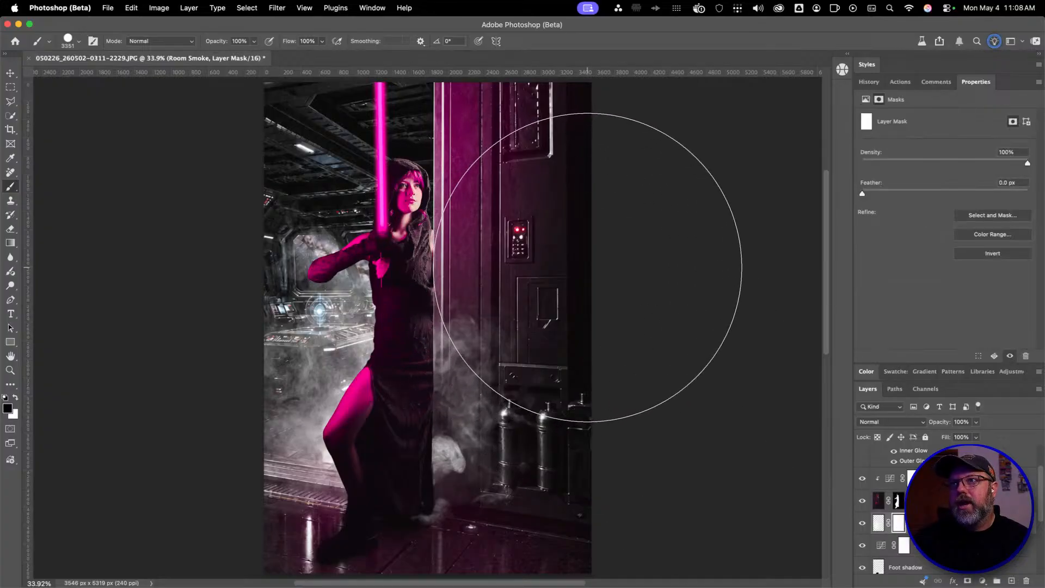
left_click(589, 268)
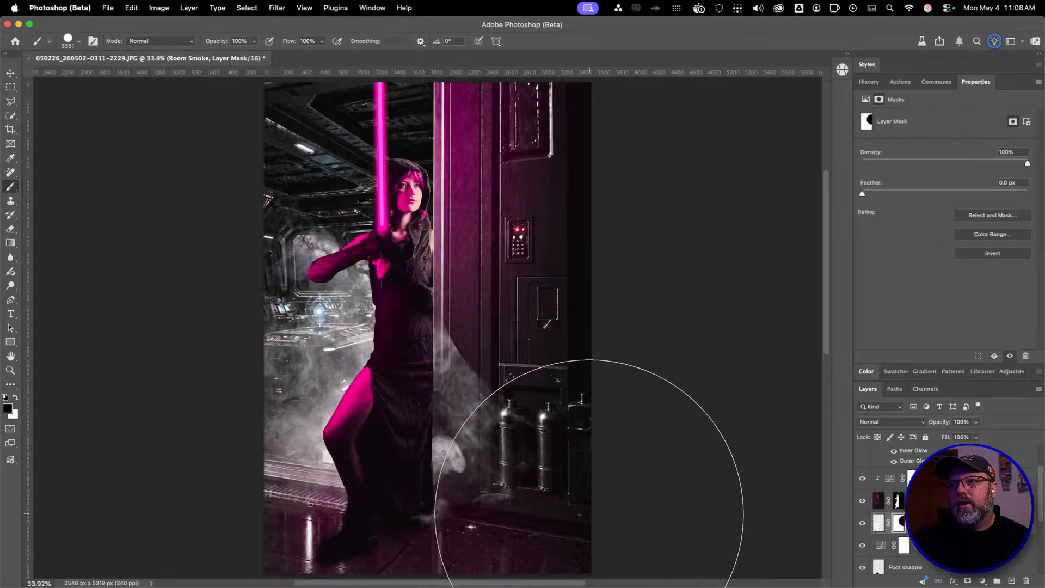
left_click(589, 512)
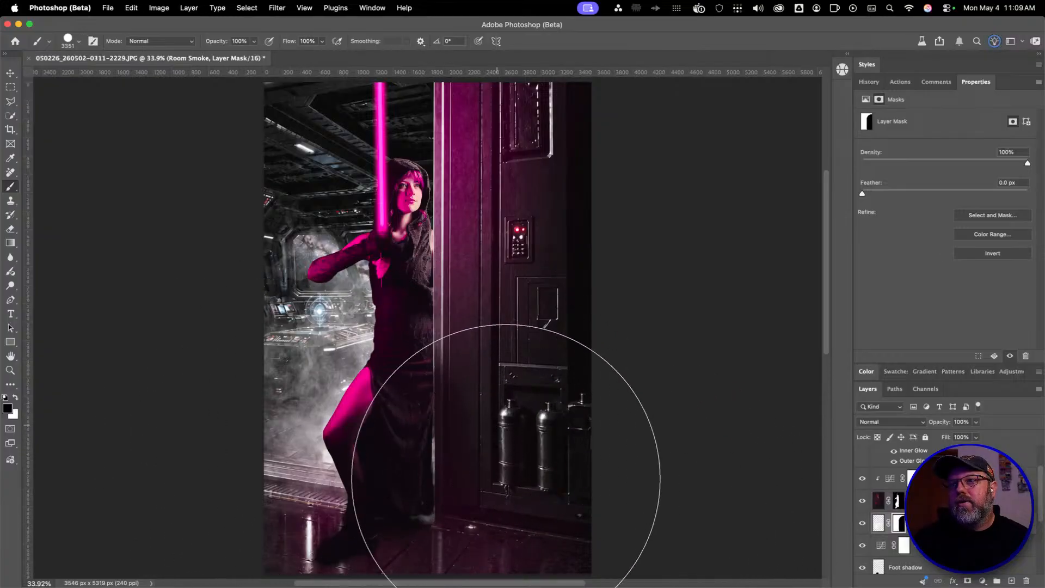
Inspect the gap between the dress and the wall at 100% zoom, hiding and showing the woman's layer
key("z")
left_click(442, 490)
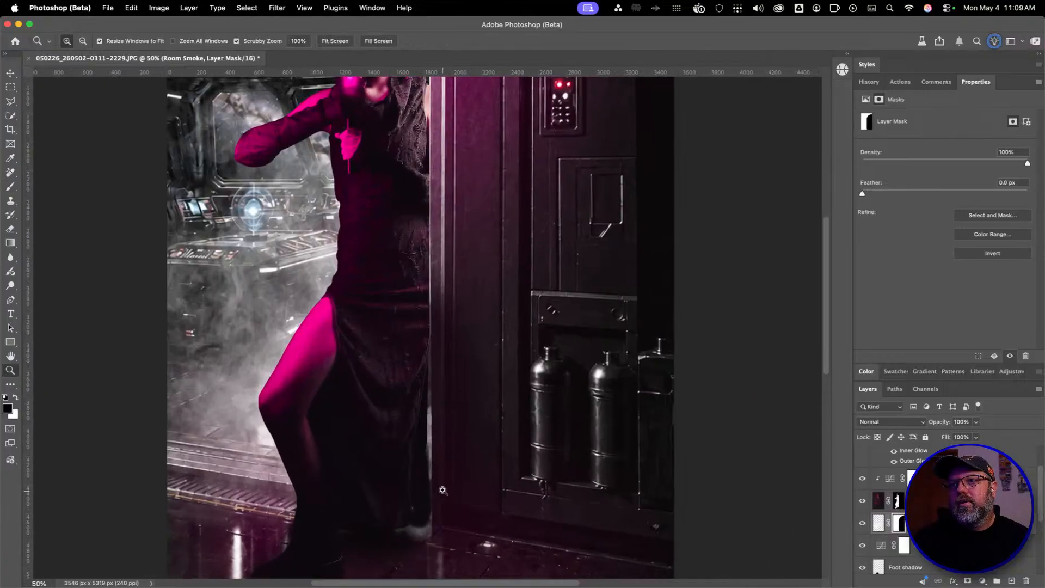
left_click(443, 491)
left_click(441, 479)
key("b")
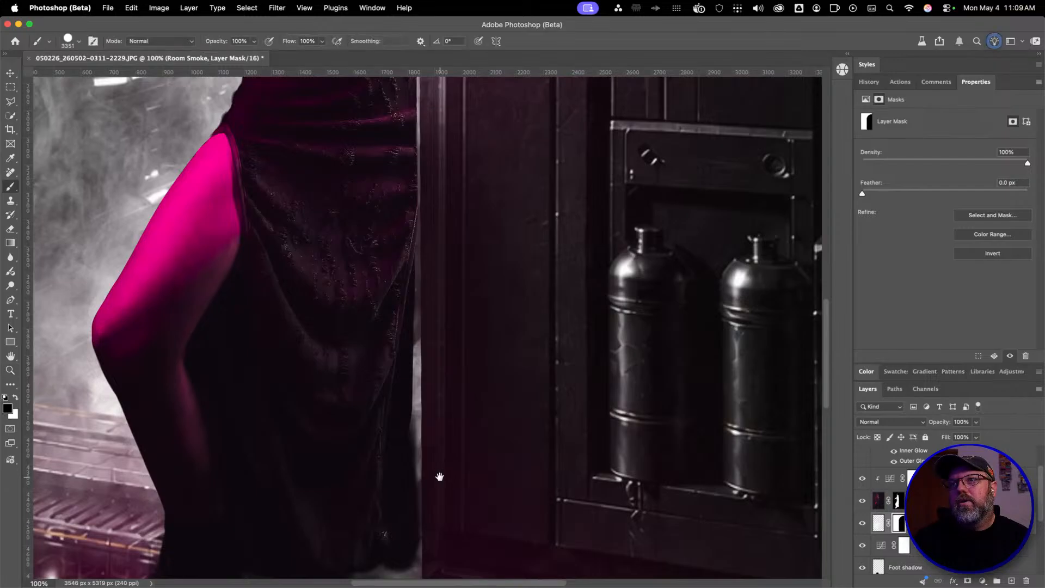
mouse_move(438, 478)
left_mouse_down()
mouse_move(495, 368)
mouse_move(476, 412)
left_mouse_up()
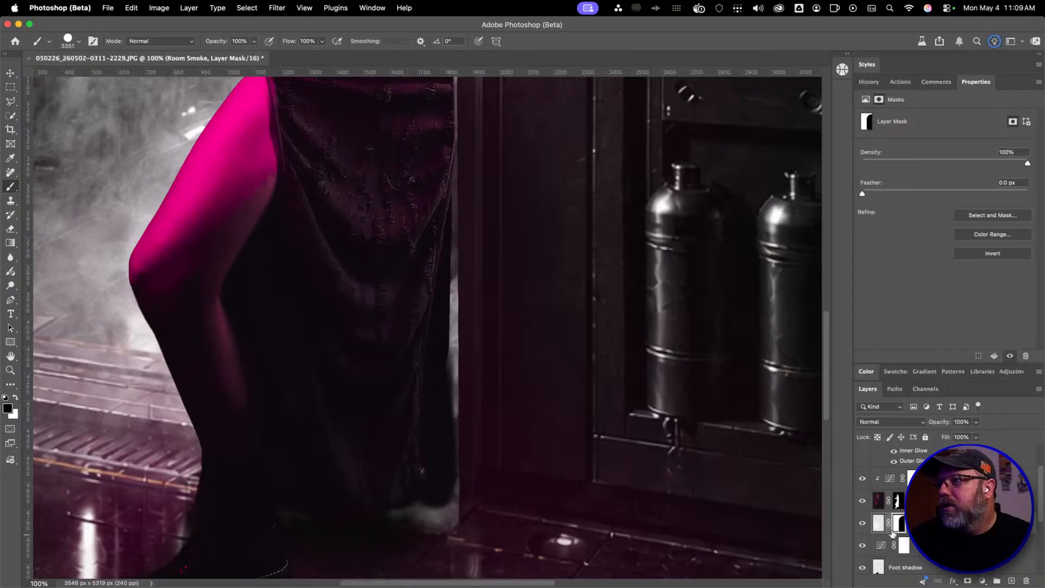
left_click(861, 502)
left_click(863, 502)
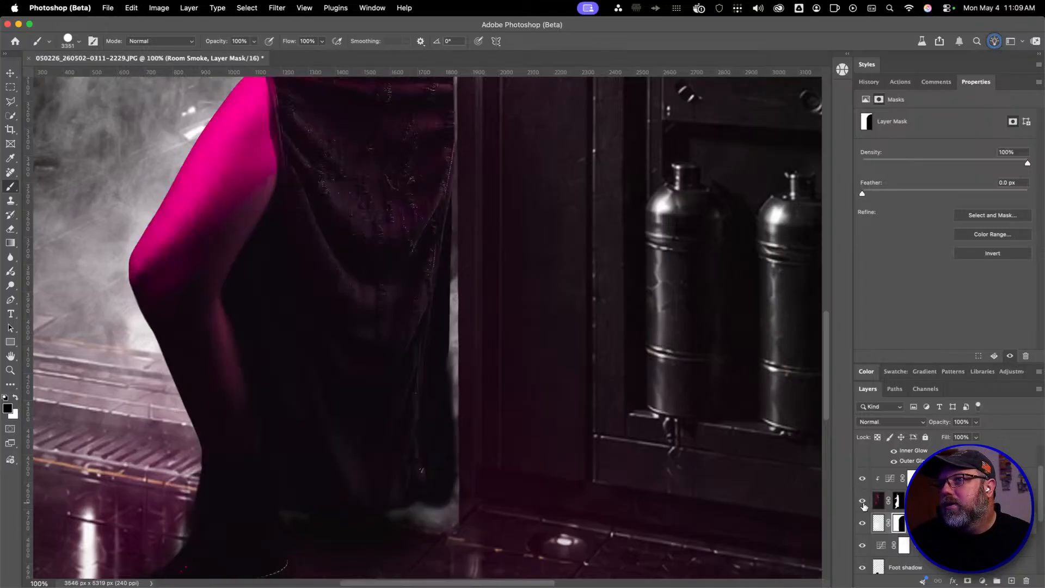
Paint white on the woman's layer mask with a 197 px hard brush down the dress's back edge, extending it to the wall
left_click(899, 501)
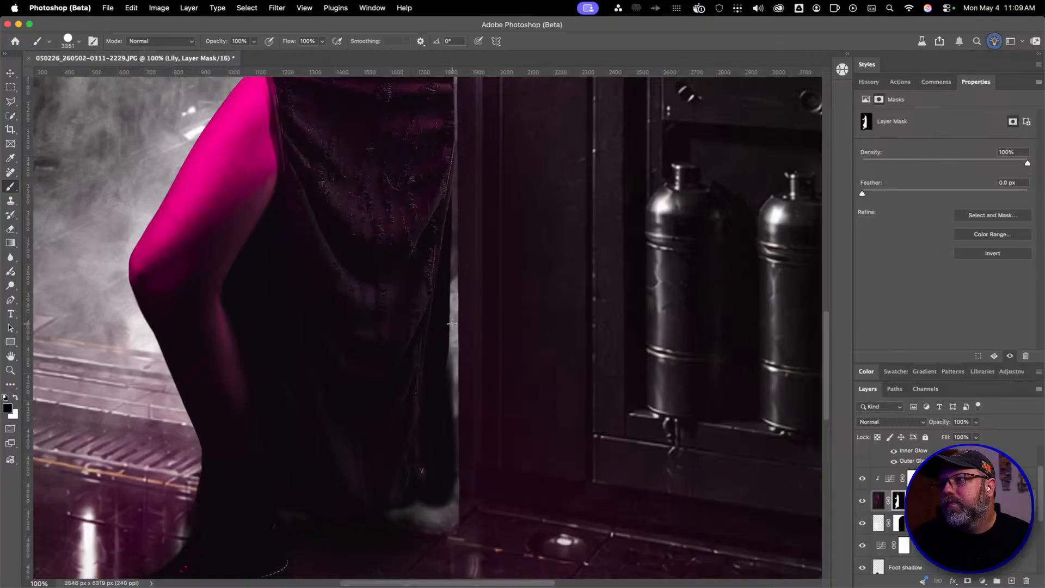
left_click_drag(477, 249, 180, 235)
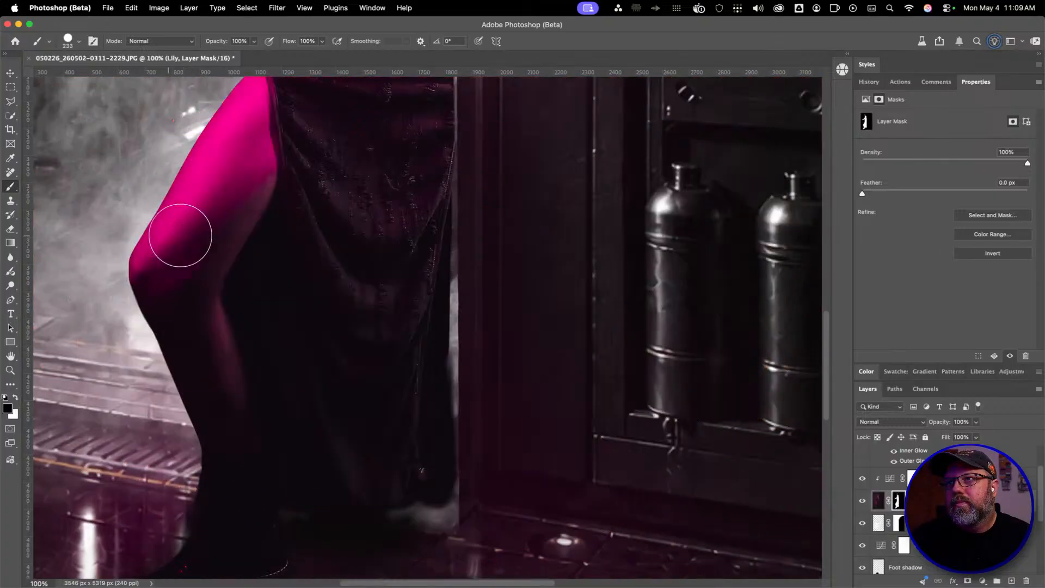
left_click_drag(415, 246, 414, 260)
mouse_move(432, 173)
left_mouse_down()
mouse_move(439, 342)
mouse_move(439, 180)
mouse_move(431, 139)
left_mouse_up()
key("x")
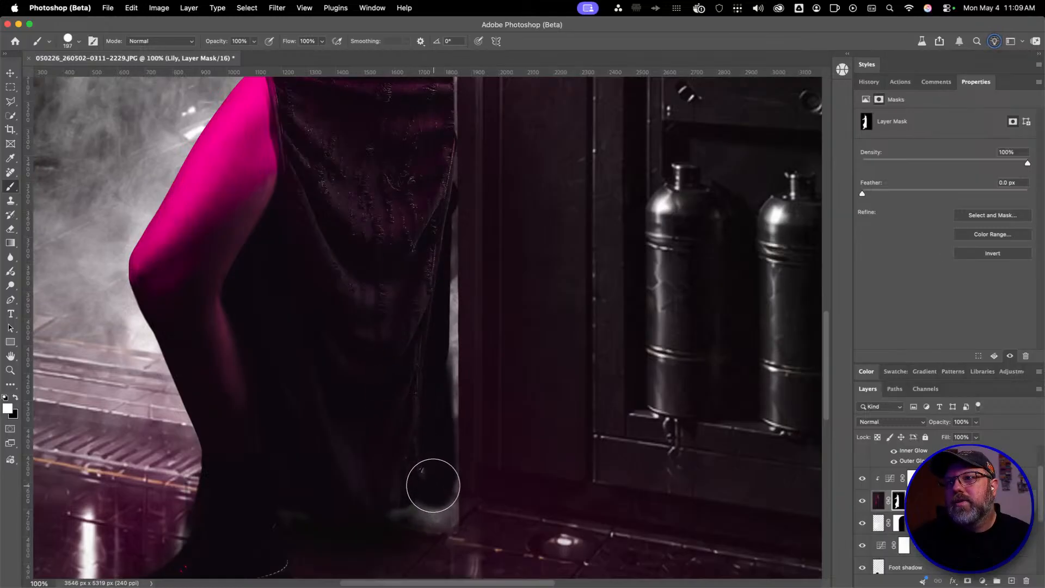
left_click(433, 491, "shift")
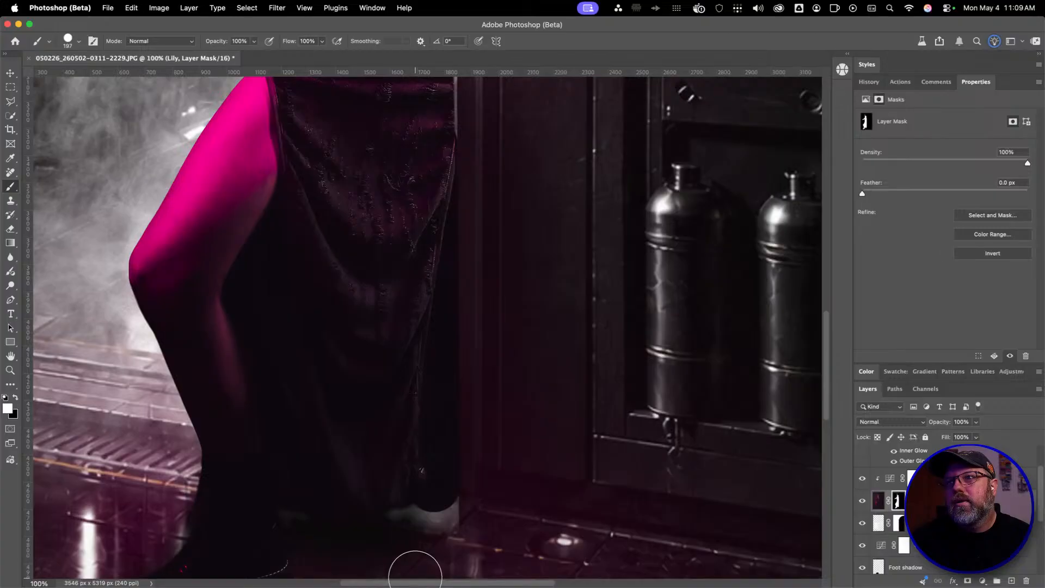
Try white strokes on the woman's mask at the dress's hem, and undo them together with the earlier strokes down the back edge
left_click(434, 502)
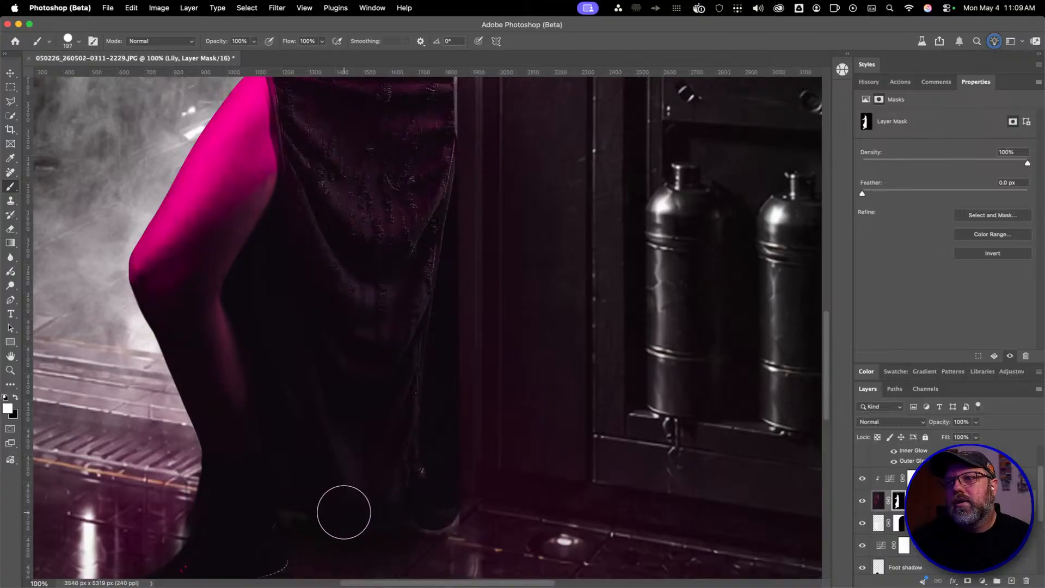
left_click(441, 520, "shift")
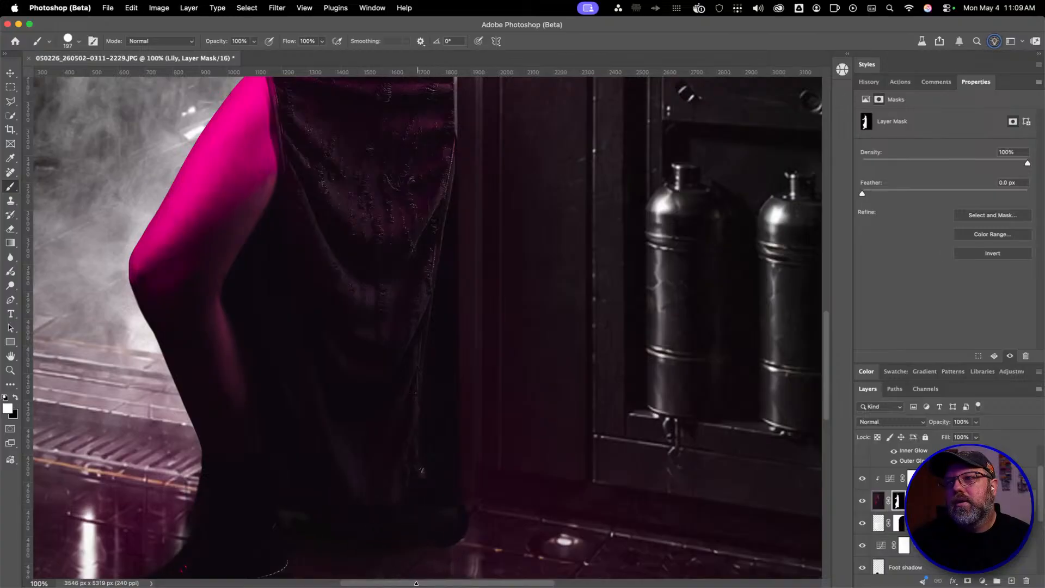
key("super+z")
key("super+z")
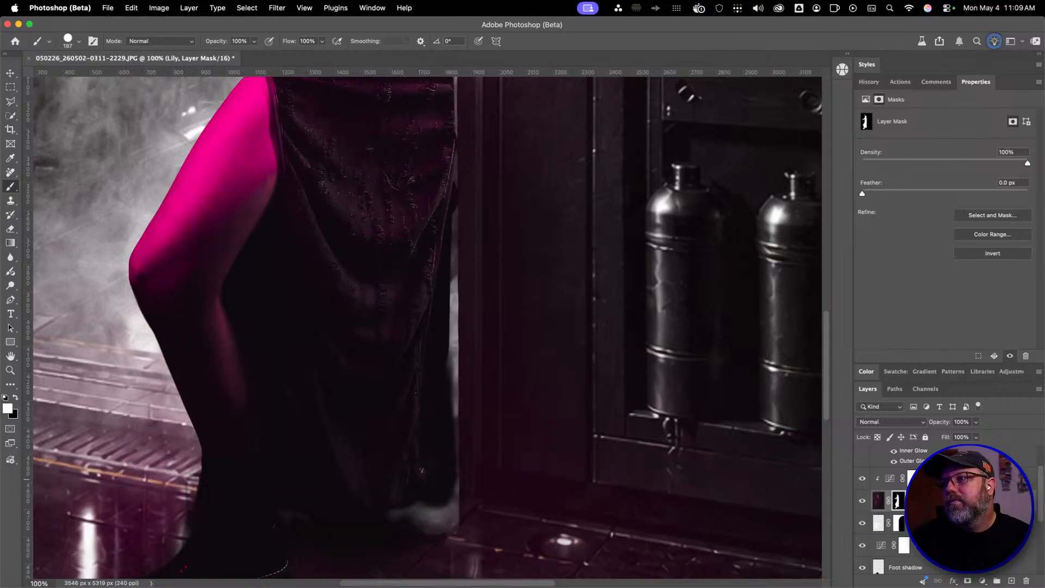
key("super+z")
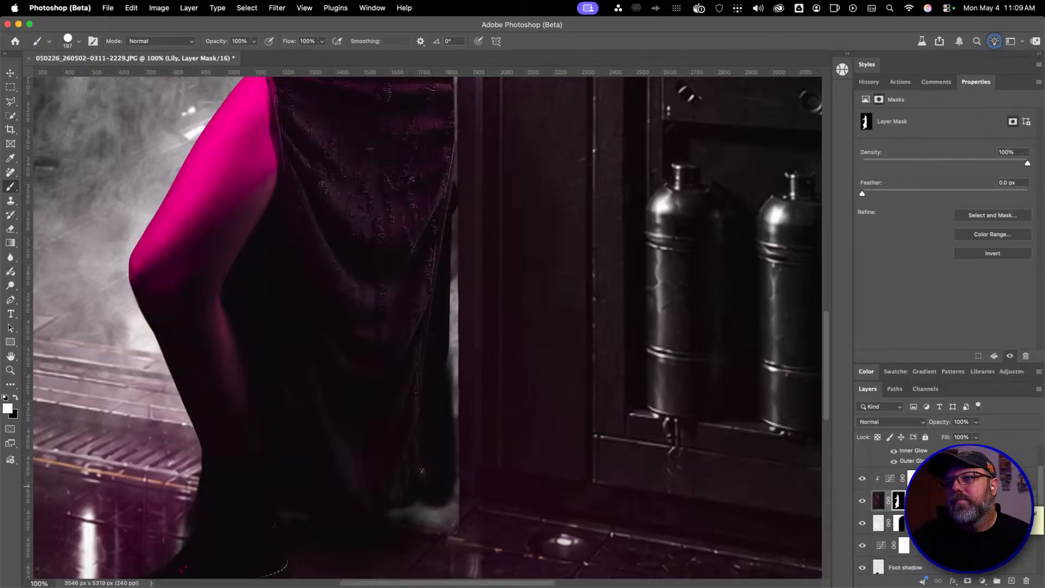
Examine the smoke and background behind the dress by hiding and showing the woman's layer
scroll(892, 512, "down", 1)
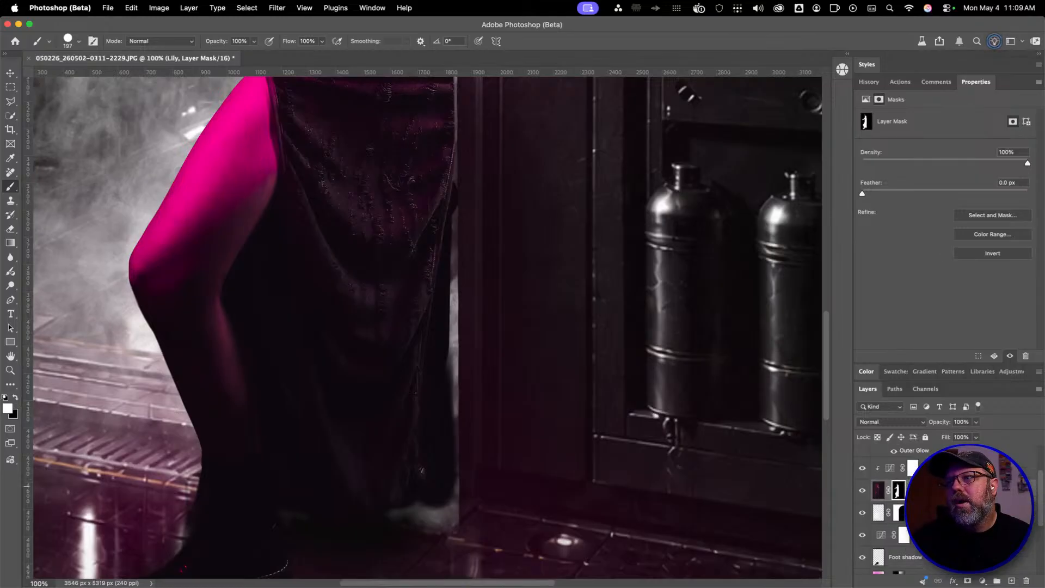
key("super+2")
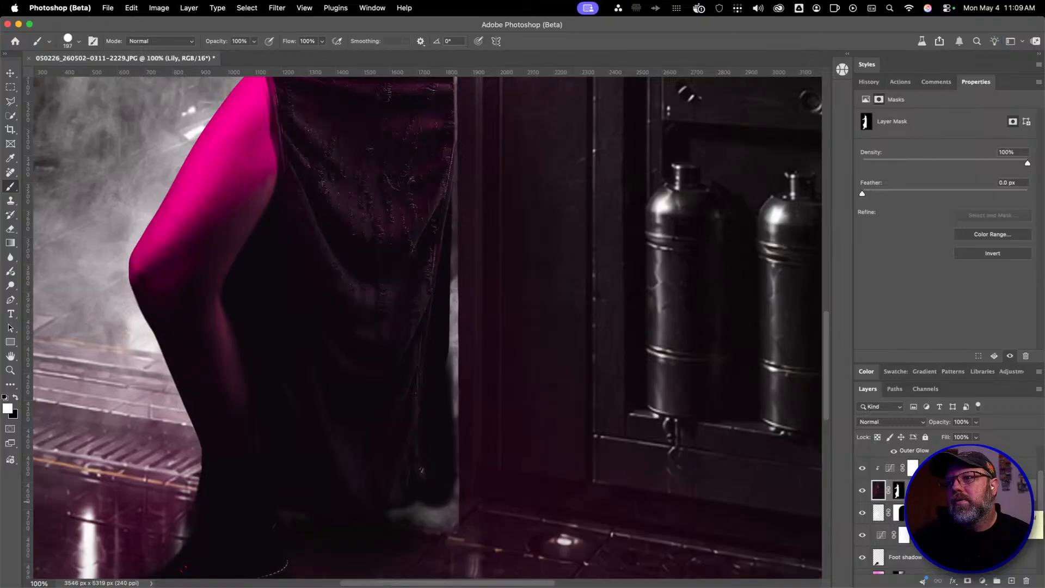
left_click(862, 491)
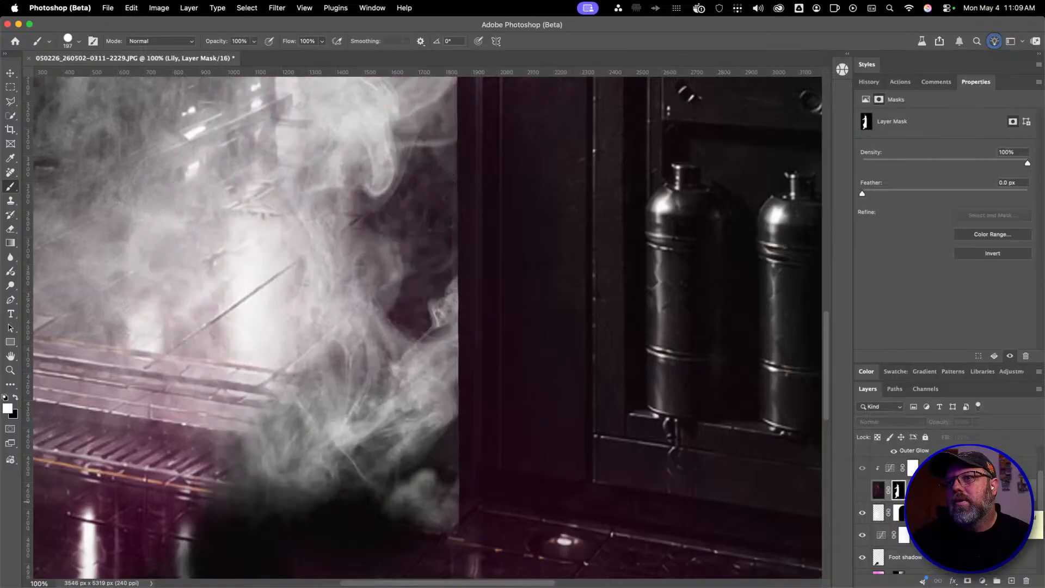
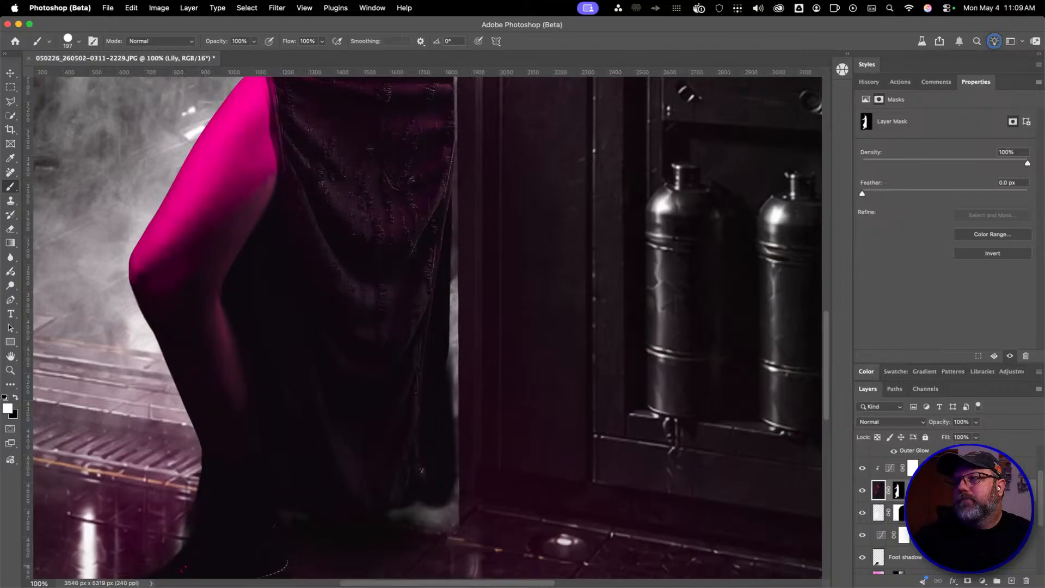
Duplicate the Star Wars door background layer, move the copy above the woman's clipped adjustment layer, and hide it
scroll(898, 512, "down", 5)
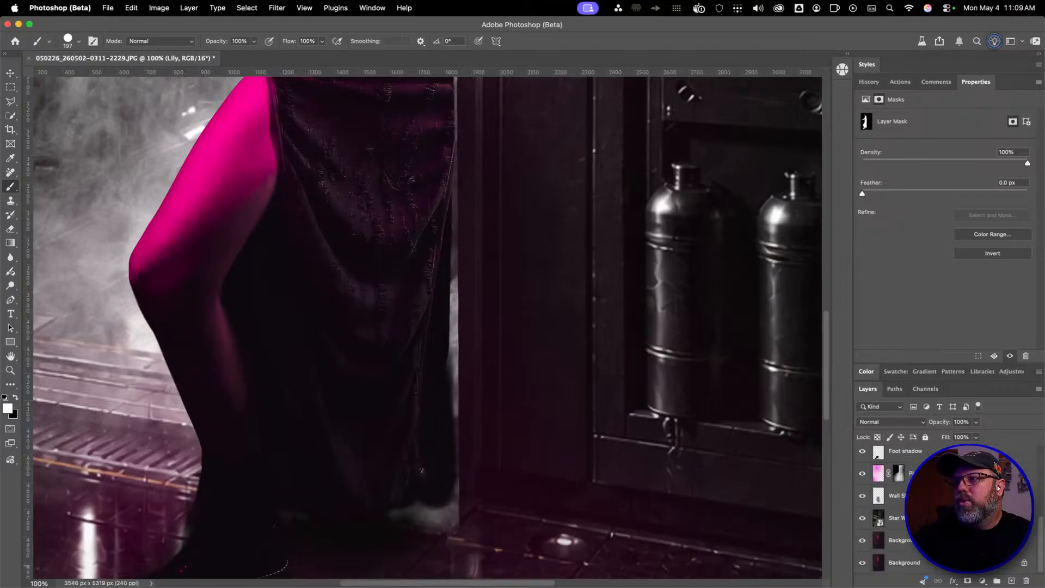
left_click(920, 519)
scroll(892, 512, "up", 4)
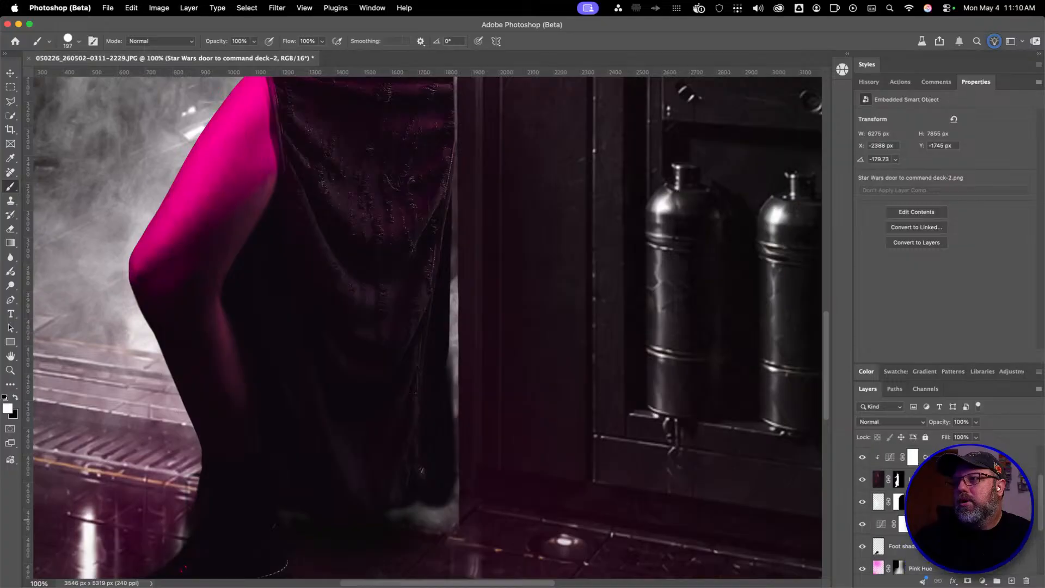
scroll(893, 512, "up", 2)
scroll(893, 512, "down", 6)
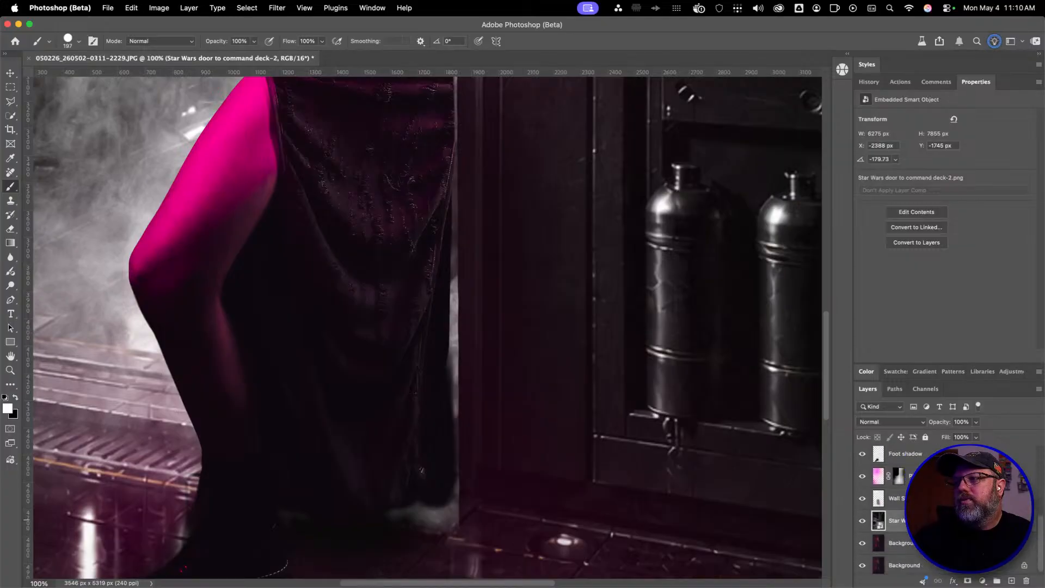
left_click_drag(994, 521, 1011, 580)
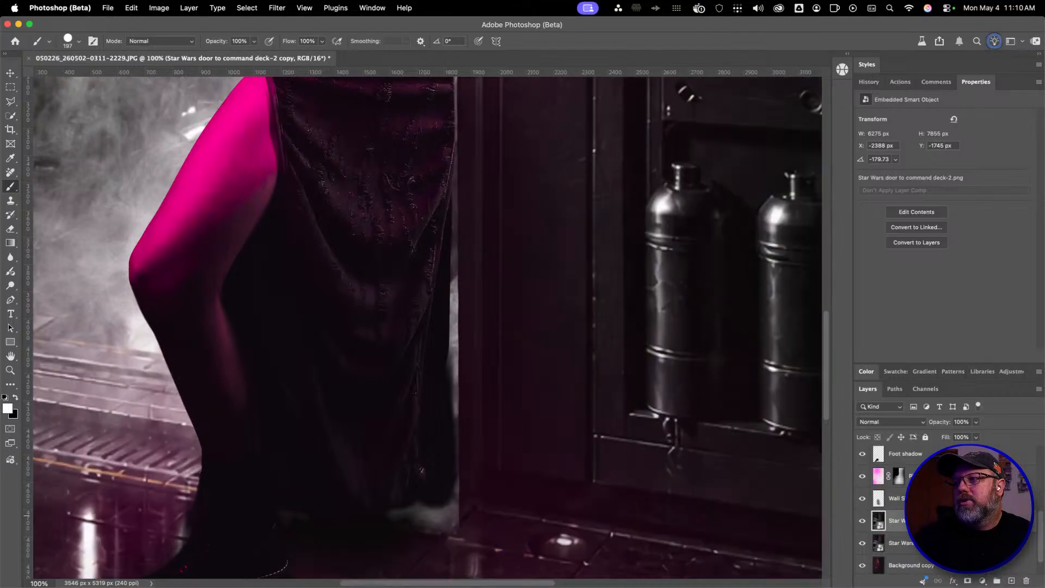
mouse_move(950, 521)
left_mouse_down()
mouse_move(954, 414)
mouse_move(952, 519)
mouse_move(952, 454)
mouse_move(952, 509)
left_mouse_up()
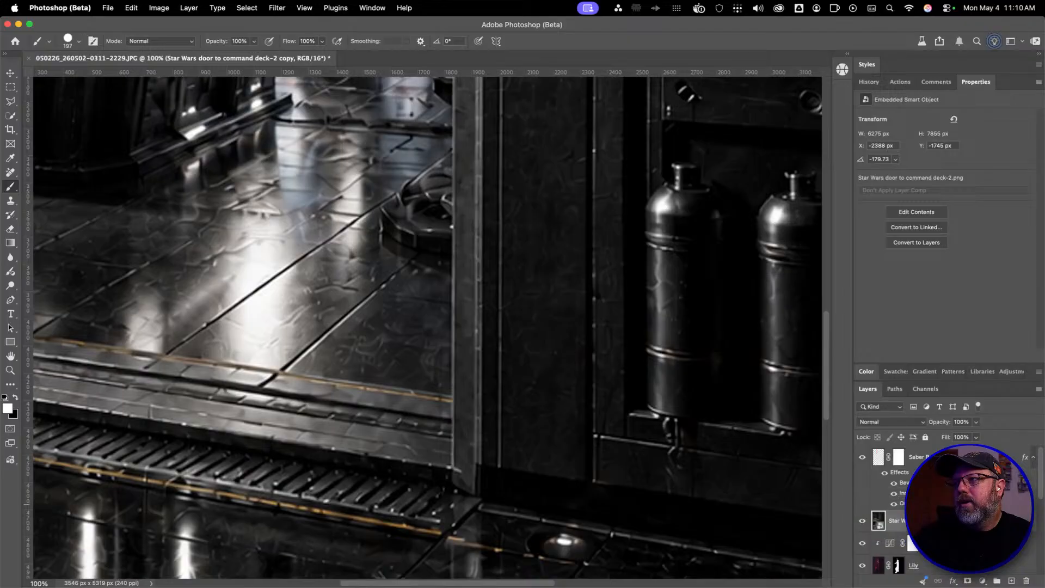
left_click(862, 521)
scroll(860, 517, "down", 3)
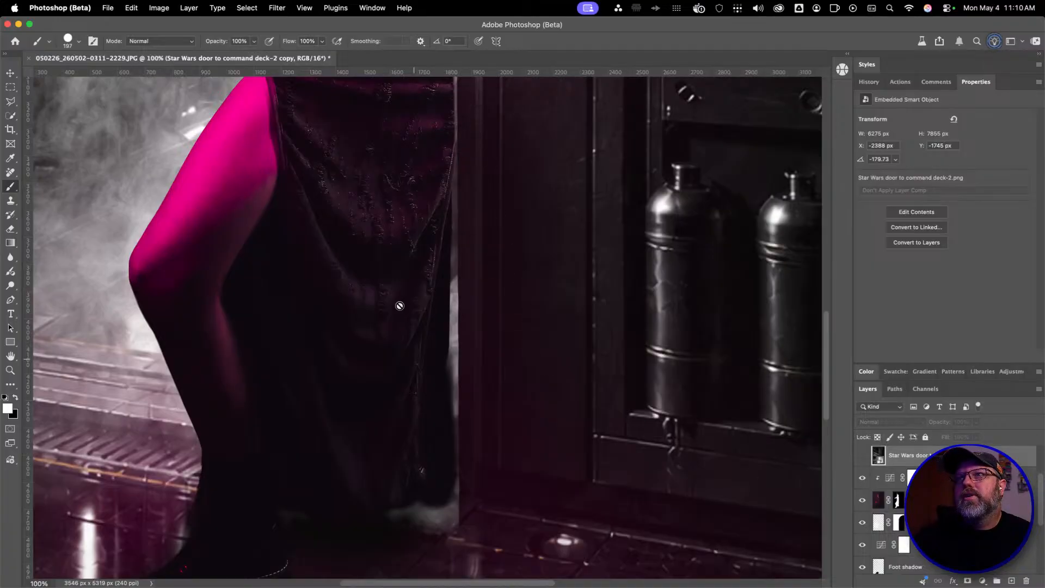
Examine how the dress's back edge meets the door frame, hiding and showing the woman's layer to compare
scroll(479, 343, "up", 5)
scroll(475, 323, "up", 2)
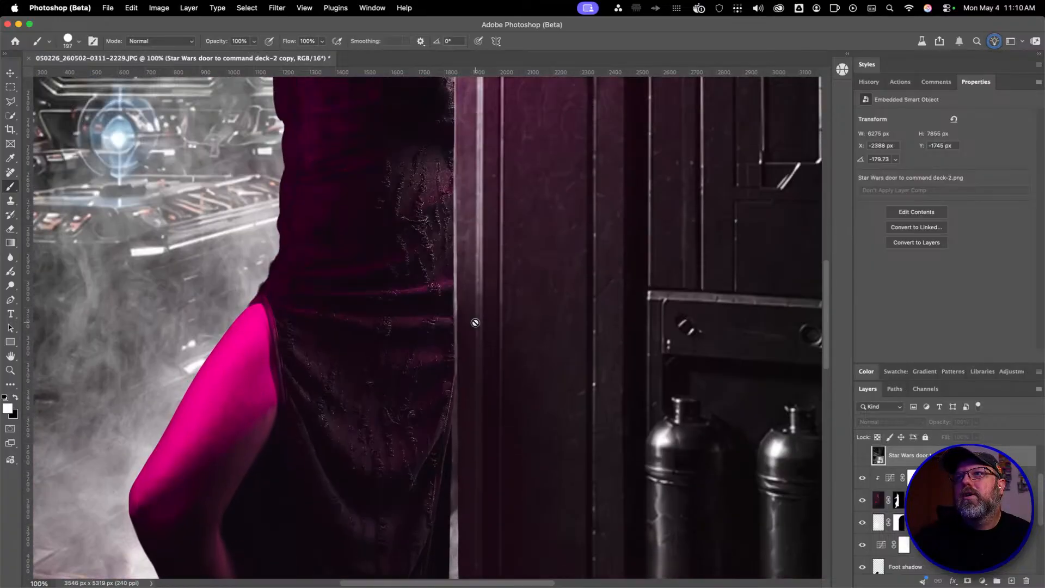
scroll(475, 322, "up", 3)
scroll(475, 322, "down", 3)
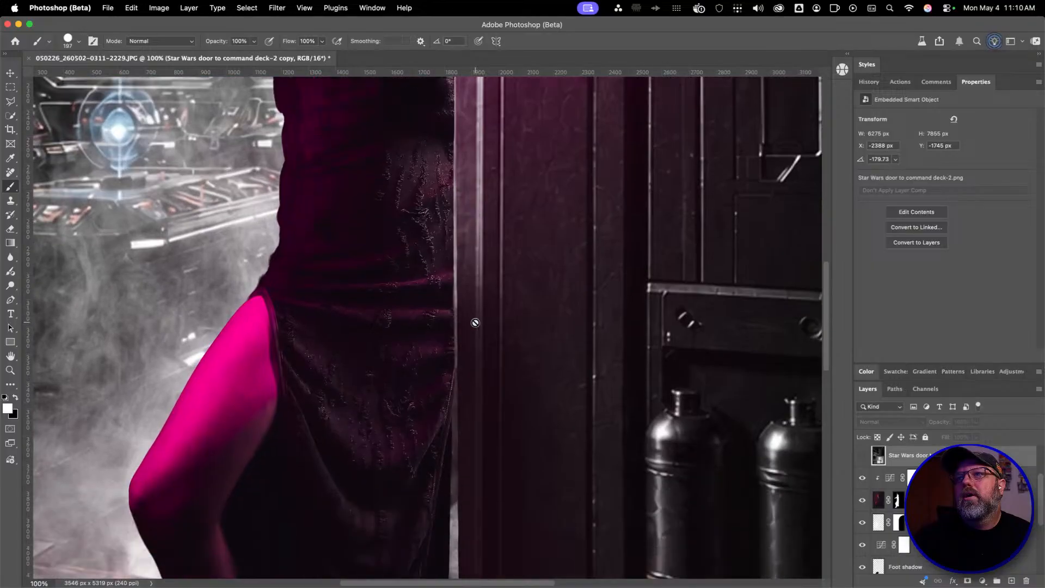
left_click(862, 504)
left_click(862, 504)
left_click(862, 503)
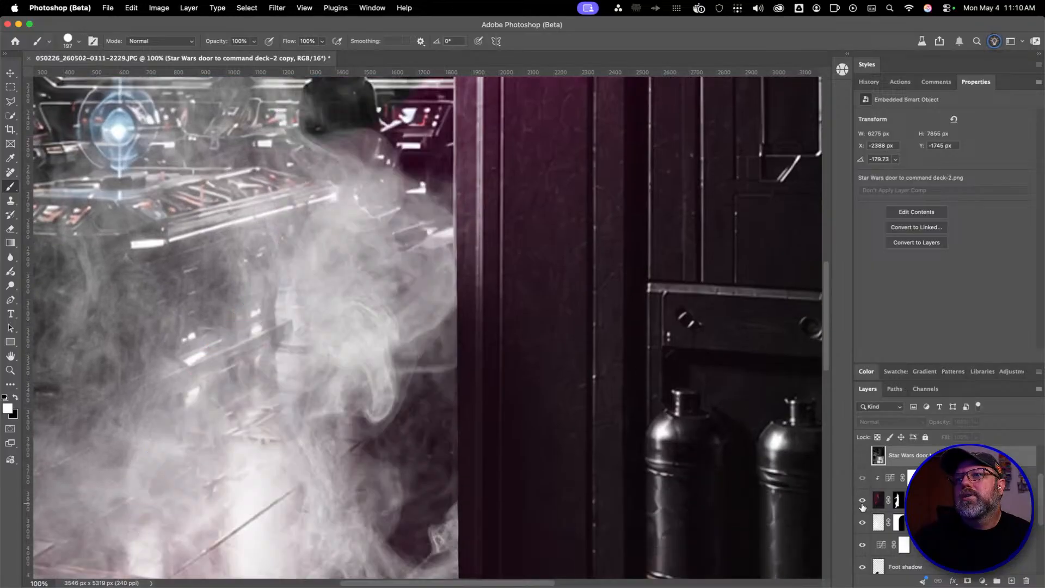
left_click(862, 503)
left_click(863, 503)
left_click(860, 503)
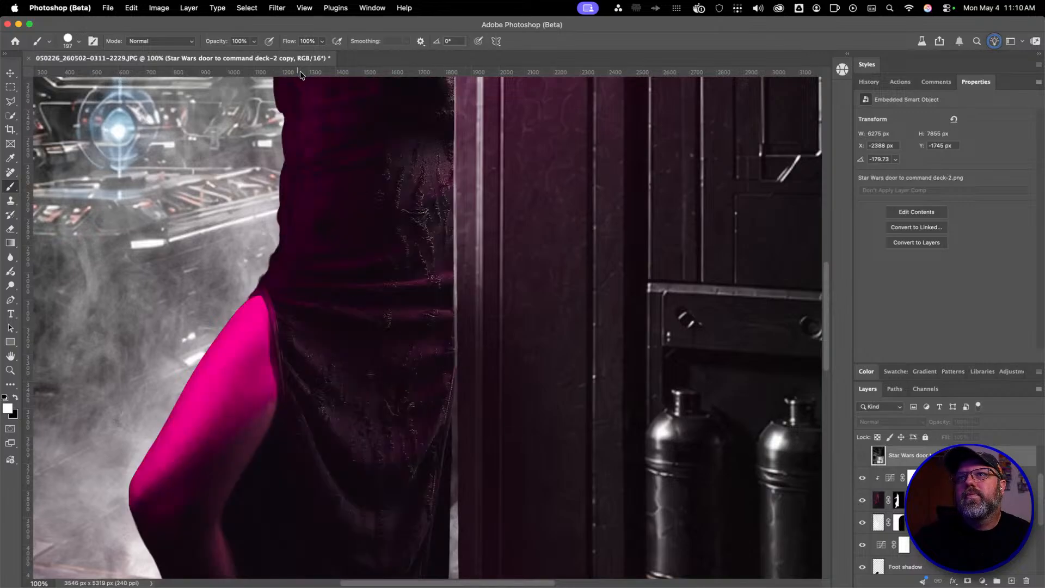
Place horizontal guides across the upper thigh and the dress's hem, and vertical guides on the door frame and the dress's back edge
left_click_drag(300, 74, 330, 365)
scroll(345, 382, "down", 5)
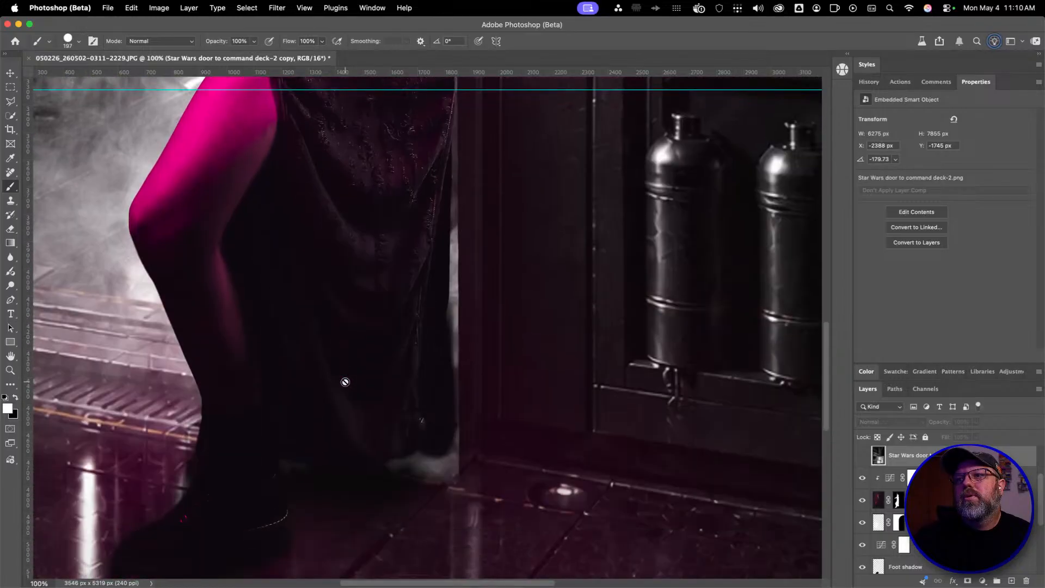
left_click_drag(352, 76, 362, 447)
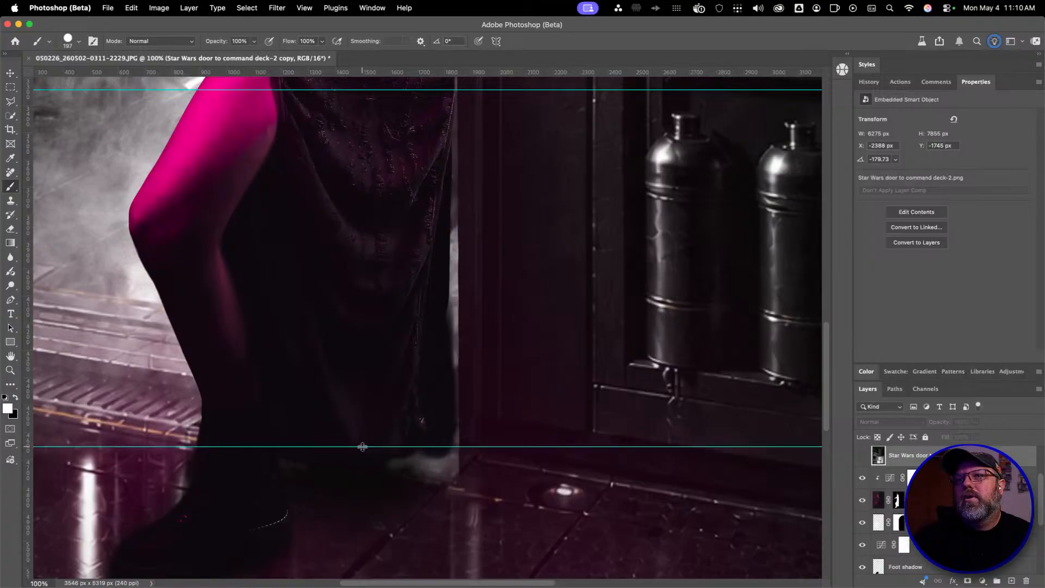
left_click_drag(27, 172, 474, 152)
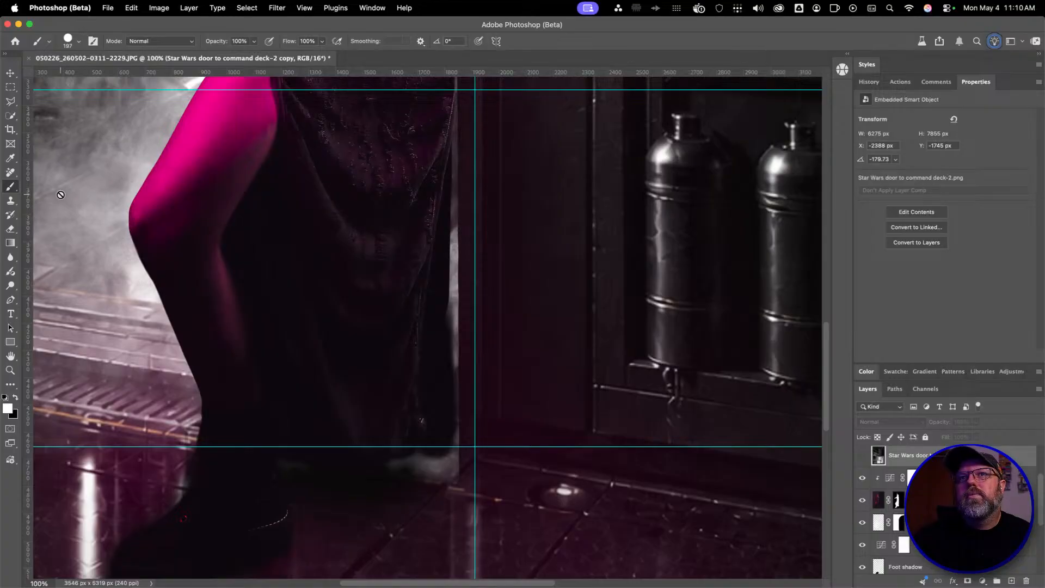
left_click_drag(29, 207, 450, 206)
Shift the vertical guide beside the dress slightly toward the wall so it lines up with the cut-off back edge
scroll(420, 223, "up", 5)
scroll(420, 224, "up", 3)
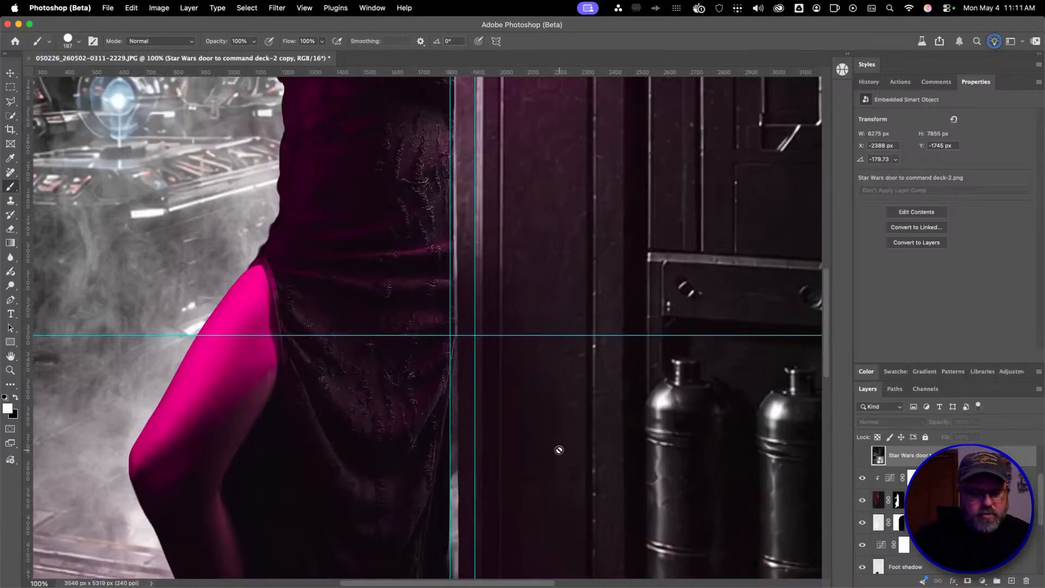
key("v")
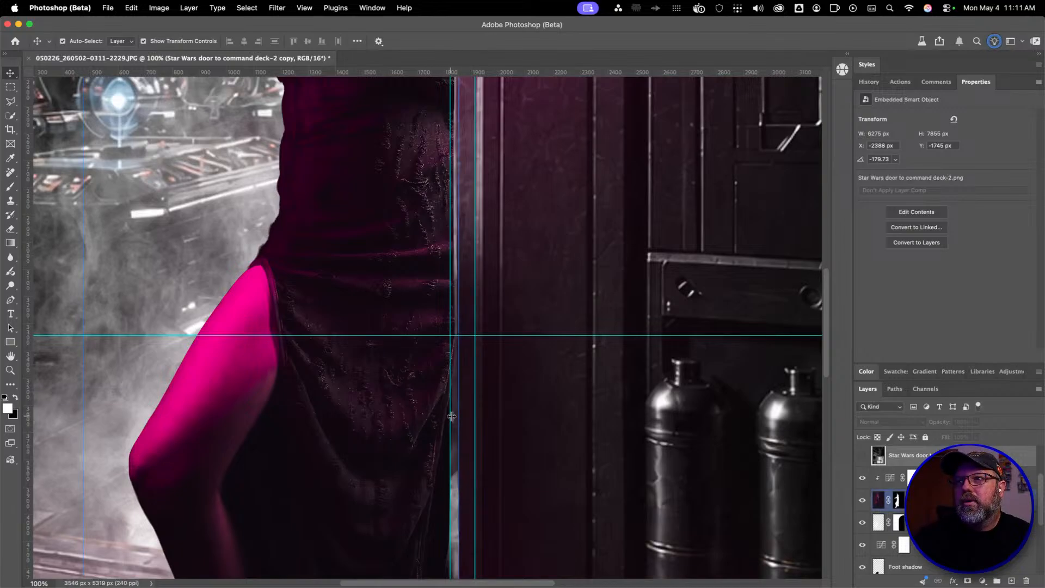
left_click_drag(451, 417, 453, 417)
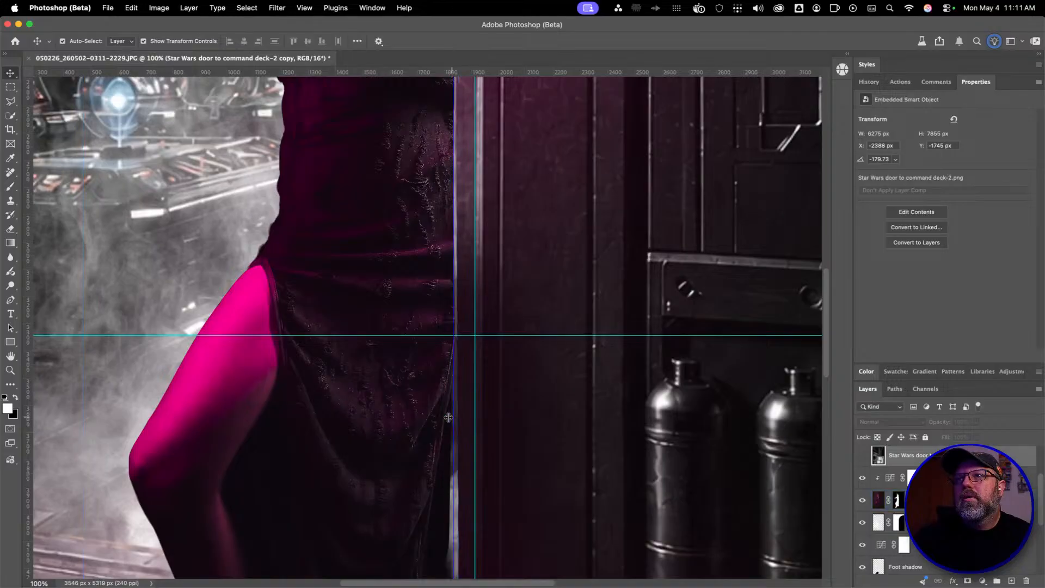
scroll(404, 423, "down", 5)
scroll(404, 425, "down", 5)
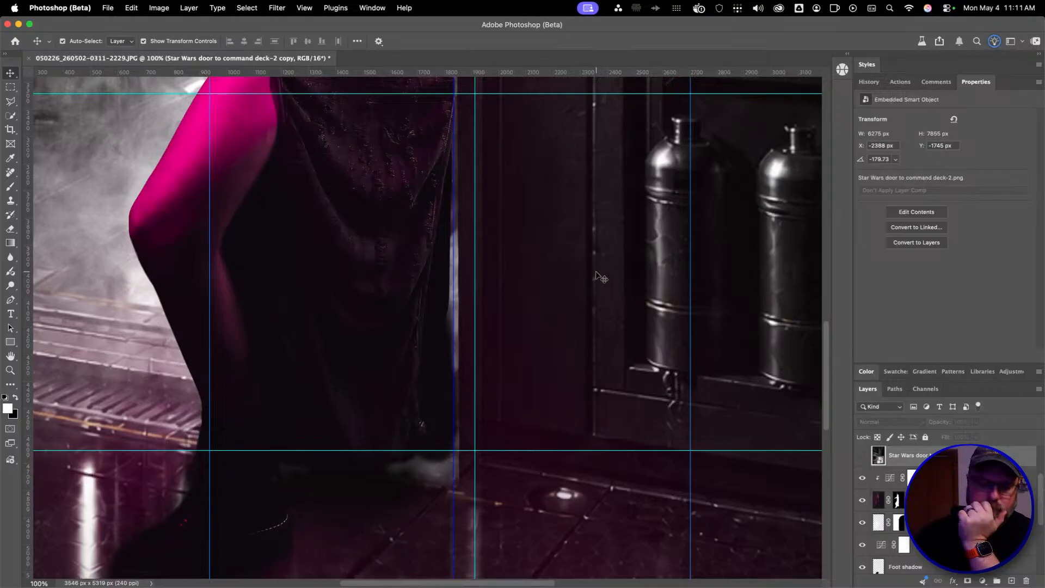
Select the original Star Wars door layer together with its hidden copy, viewing the whole image
key("super+0")
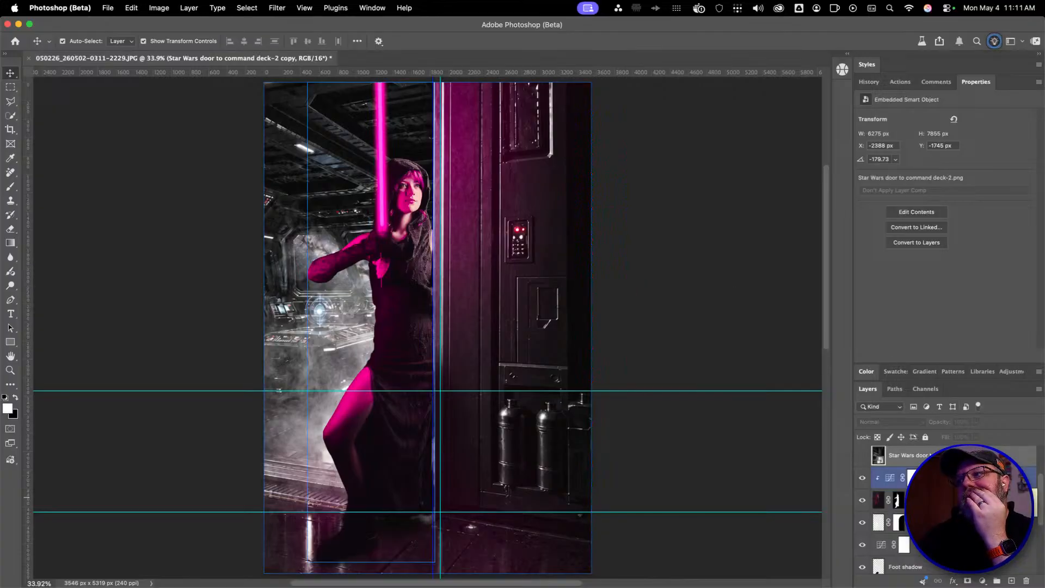
scroll(878, 520, "down", 5)
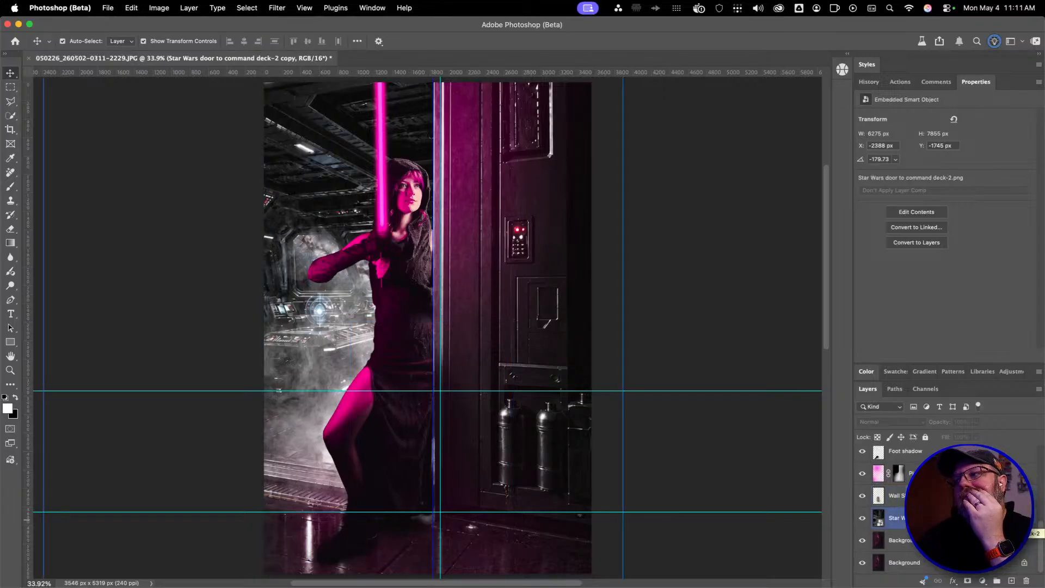
scroll(878, 506, "up", 2)
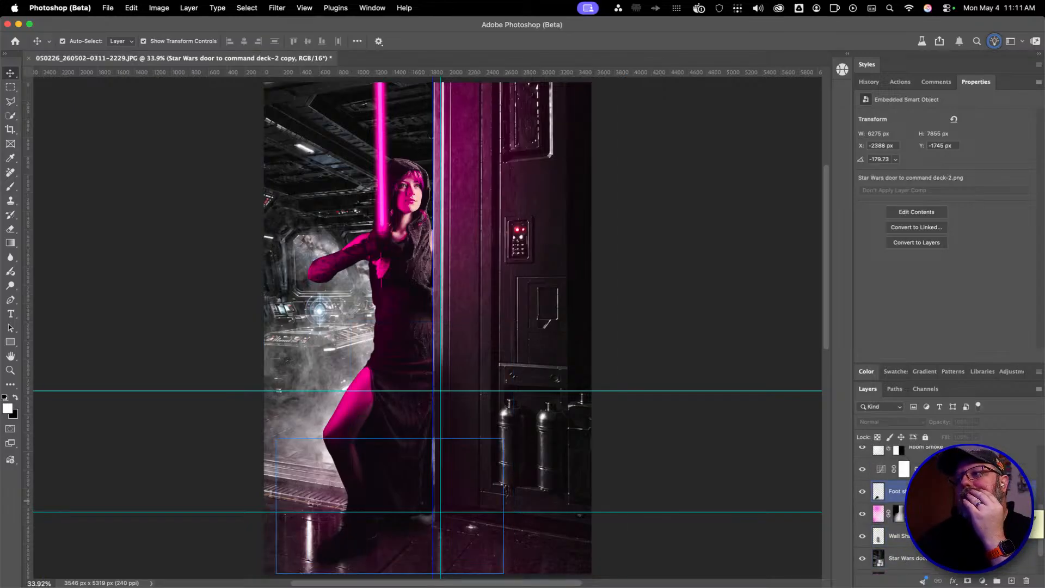
scroll(878, 493, "up", 2)
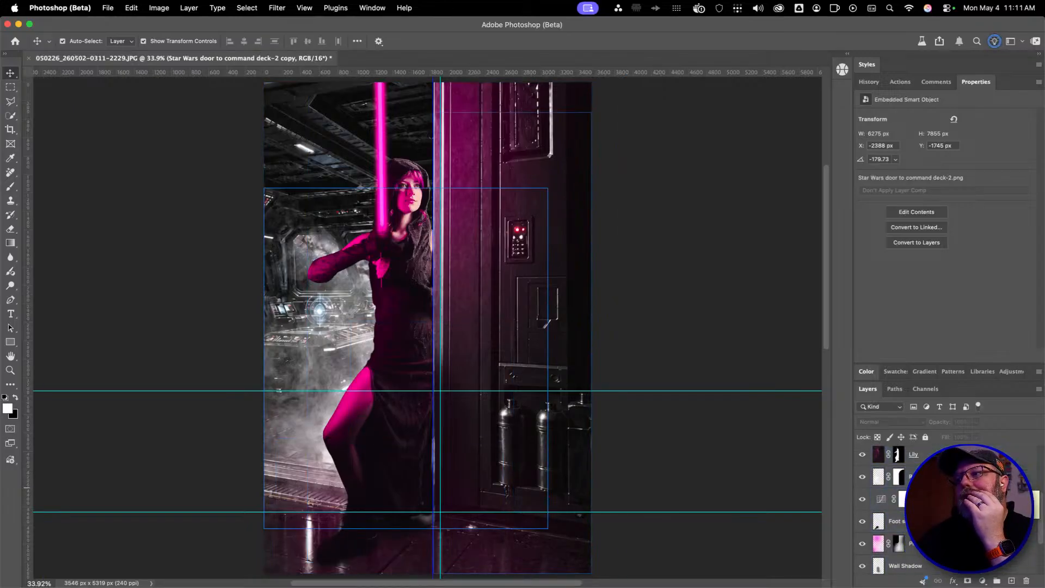
scroll(878, 511, "down", 3)
left_click(893, 516)
scroll(892, 509, "up", 7)
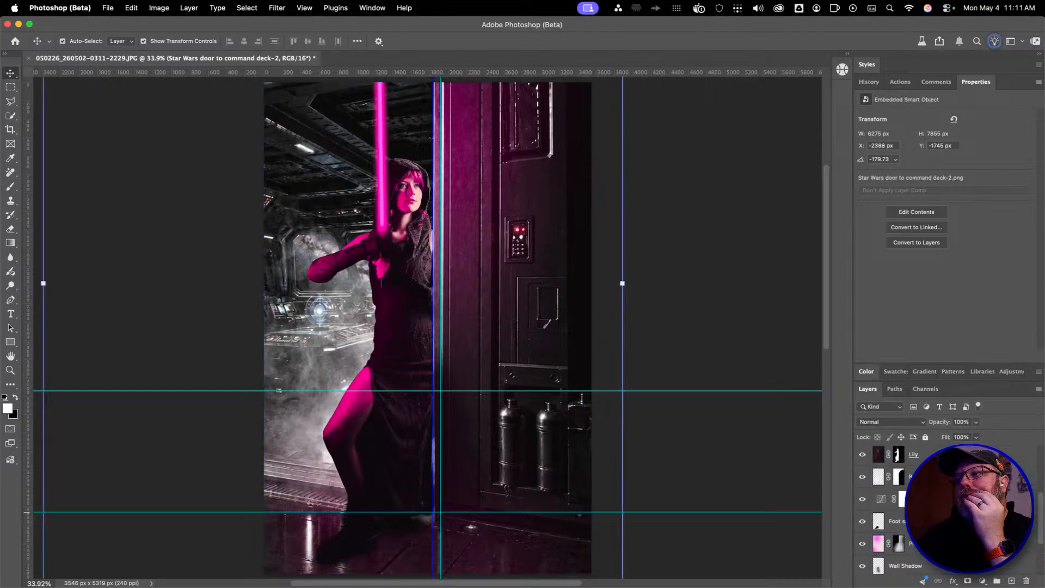
scroll(893, 506, "down", 2)
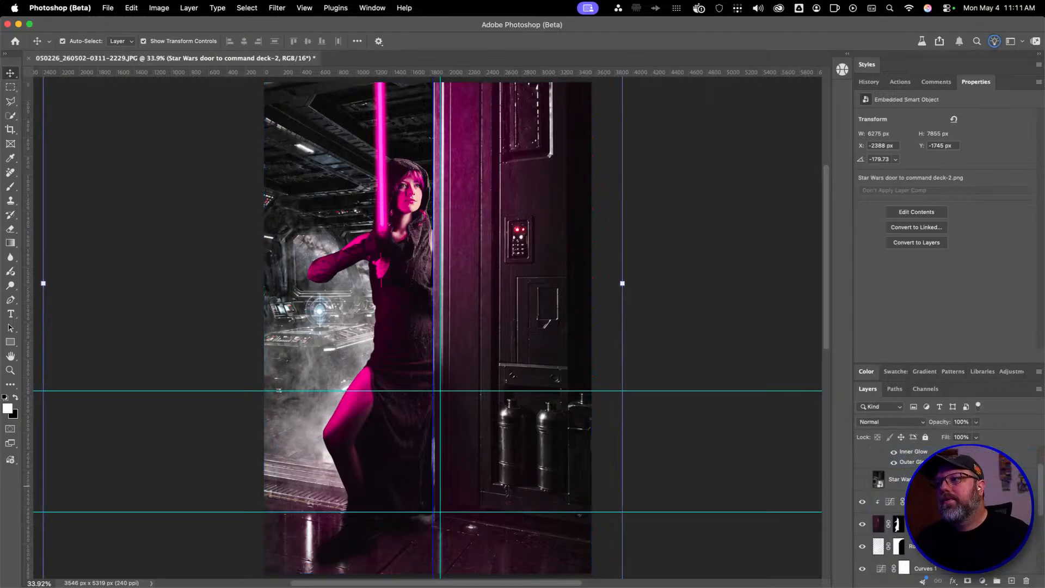
left_click(944, 482, "super")
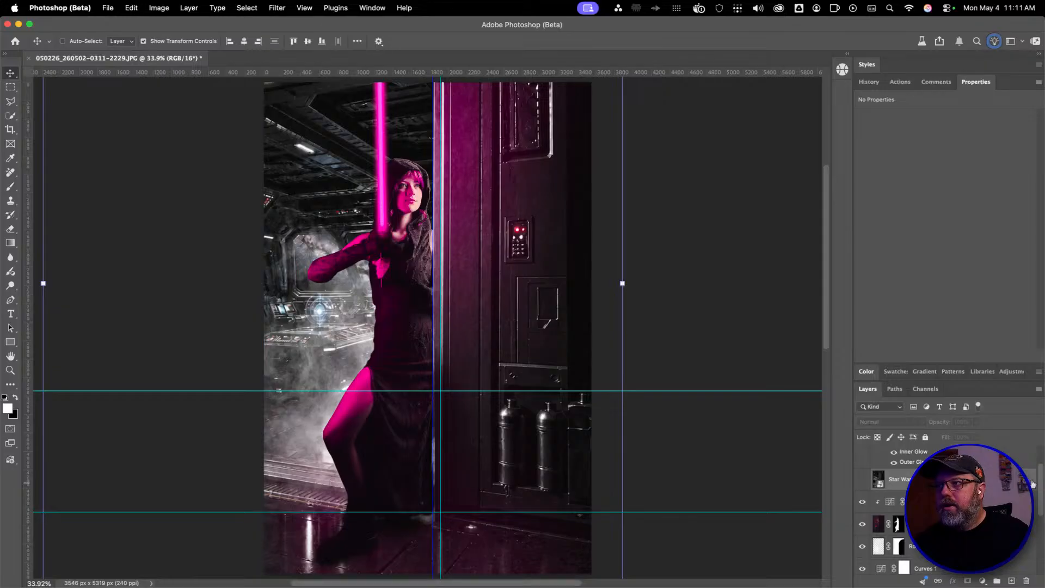
scroll(958, 511, "down", 5)
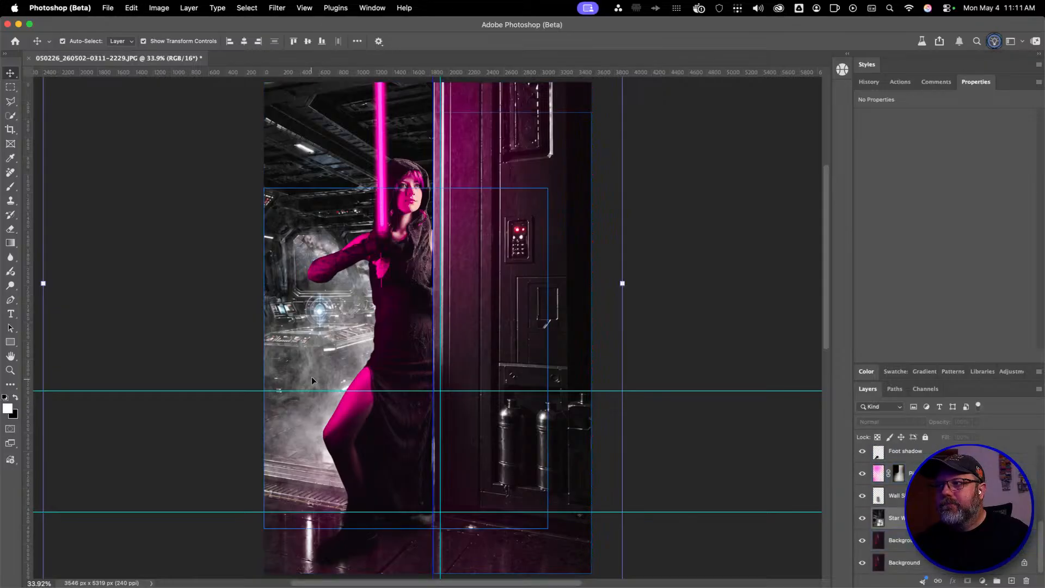
Nudge the Star Wars door layer and its hidden copy about 20 px left, bringing the wall closer to the dress
left_click(622, 283)
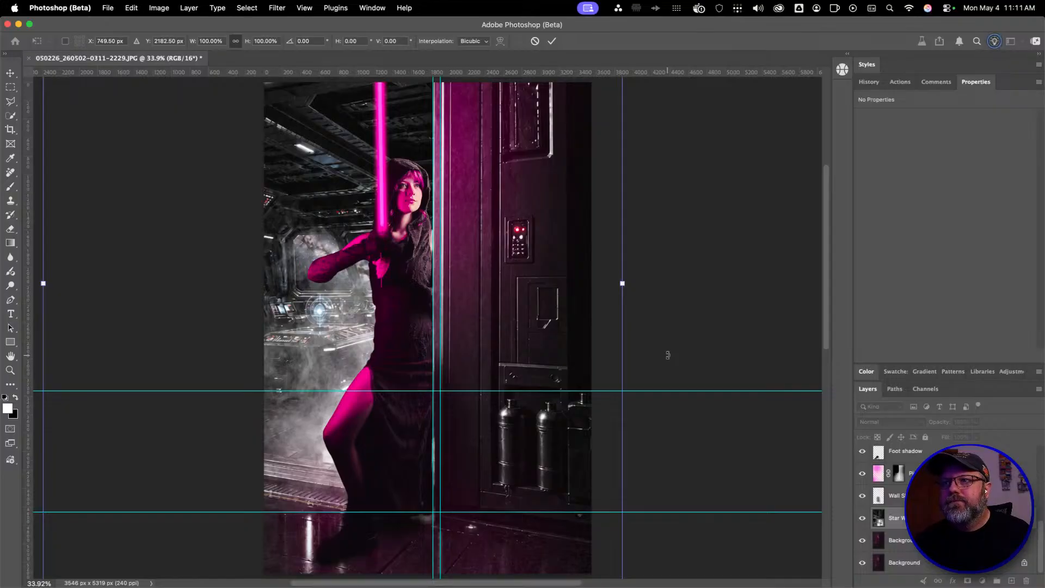
key("Left")
key("Left")
key("Left")
key("Left")
key("Left")
key("Left")
key("Left")
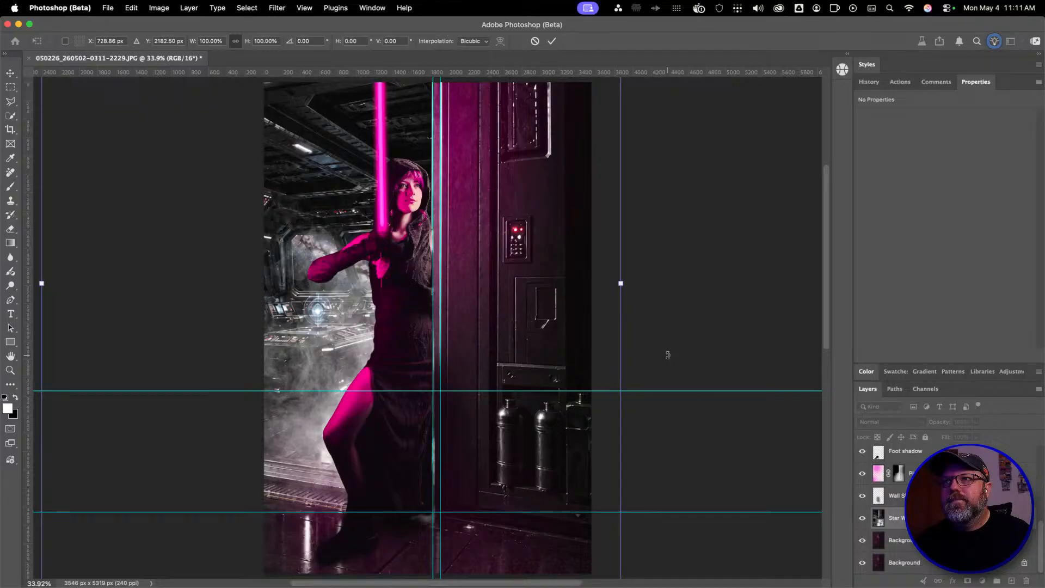
key("Return")
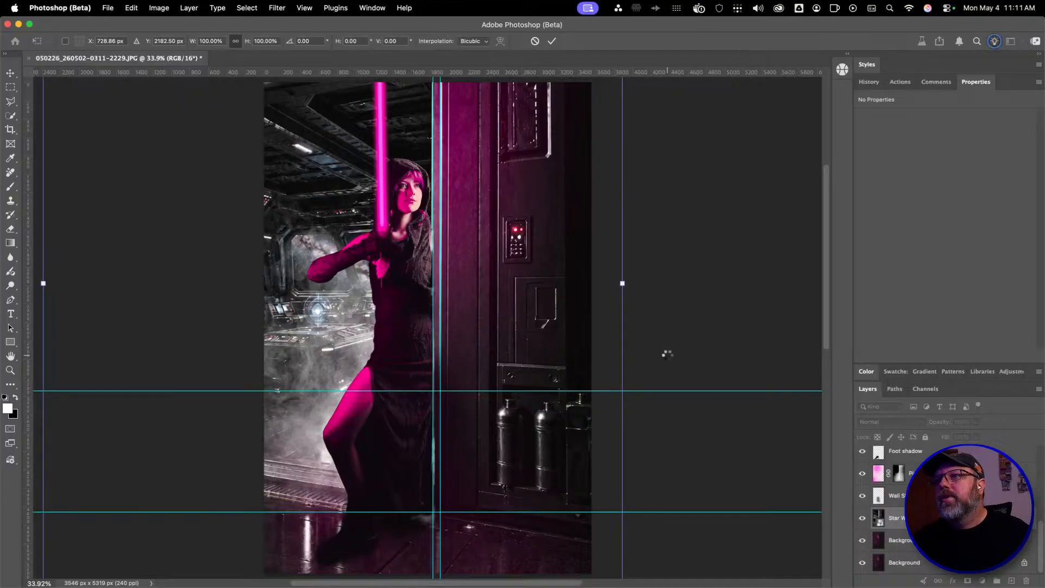
Select the woman's layer and shift the vertical guide beside her back slightly inward onto the dress's edge
scroll(919, 512, "up", 4)
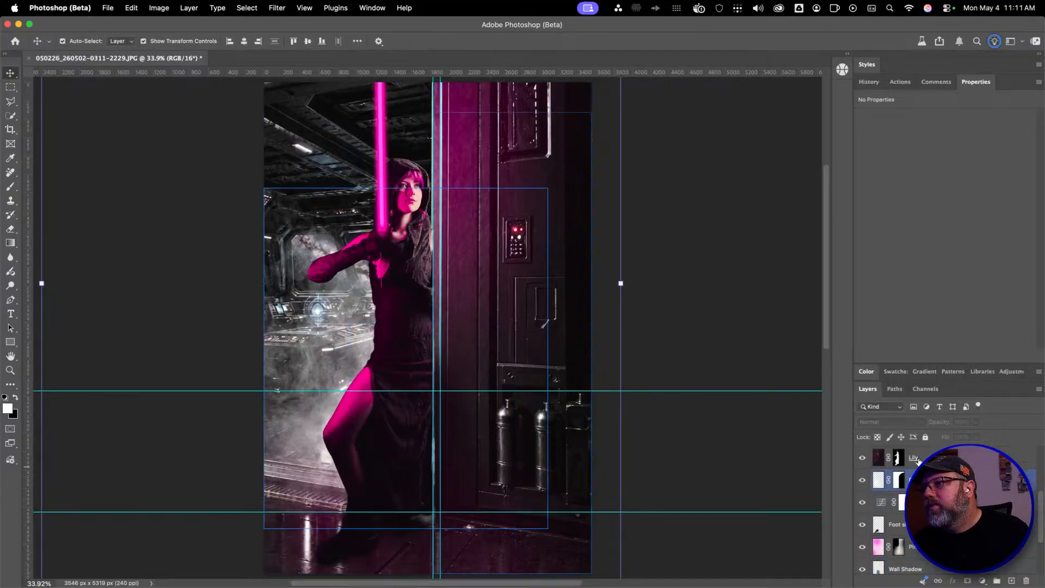
left_click(916, 459)
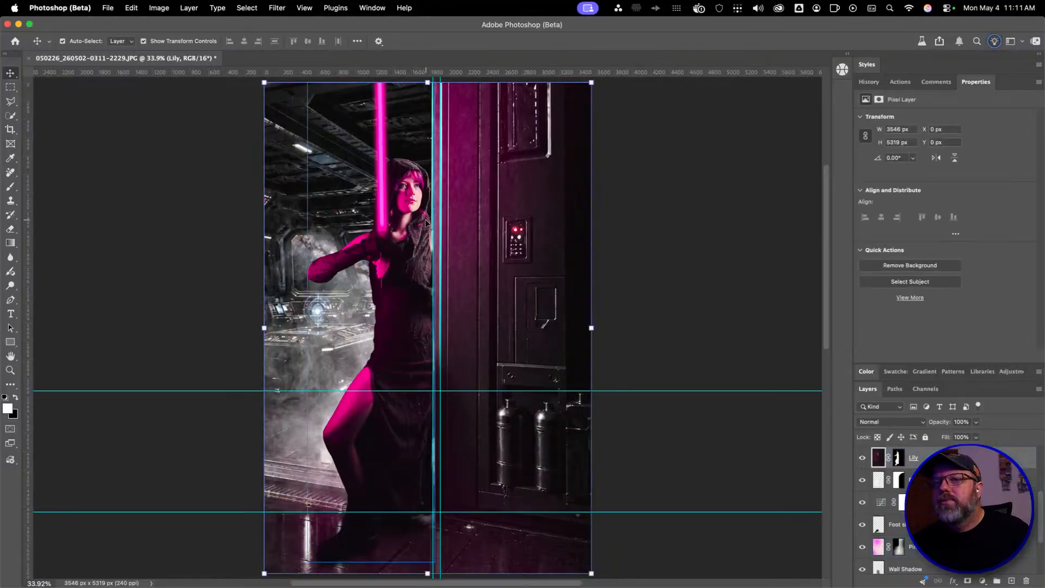
key("z")
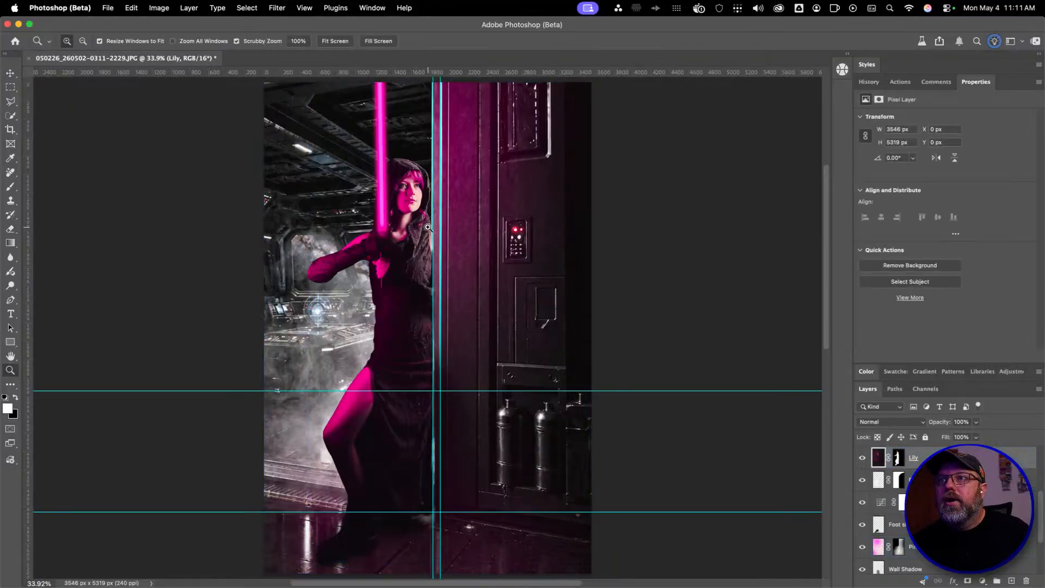
left_click(428, 227)
left_click(428, 227)
key("v")
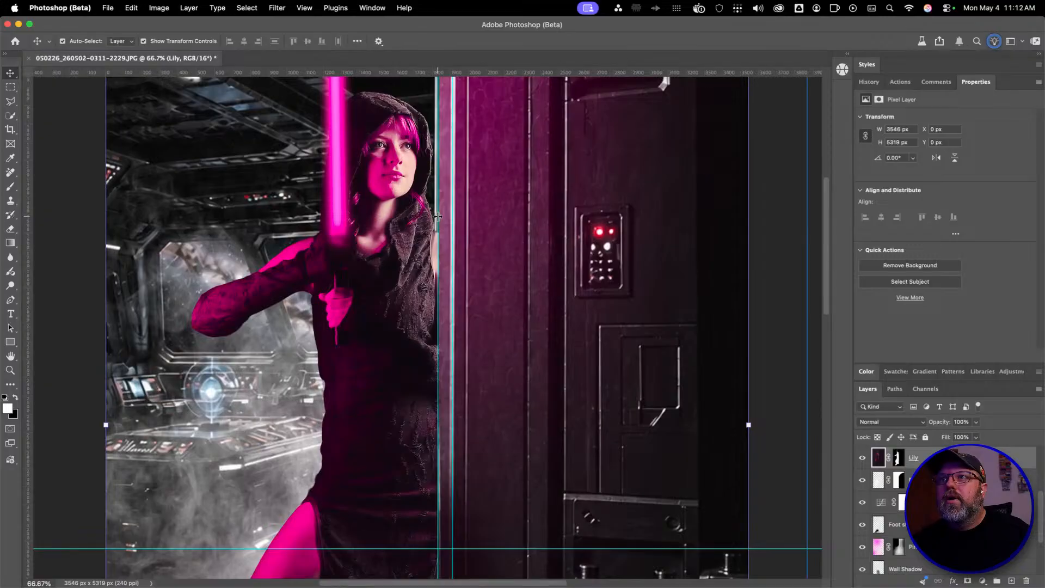
left_click_drag(438, 216, 436, 217)
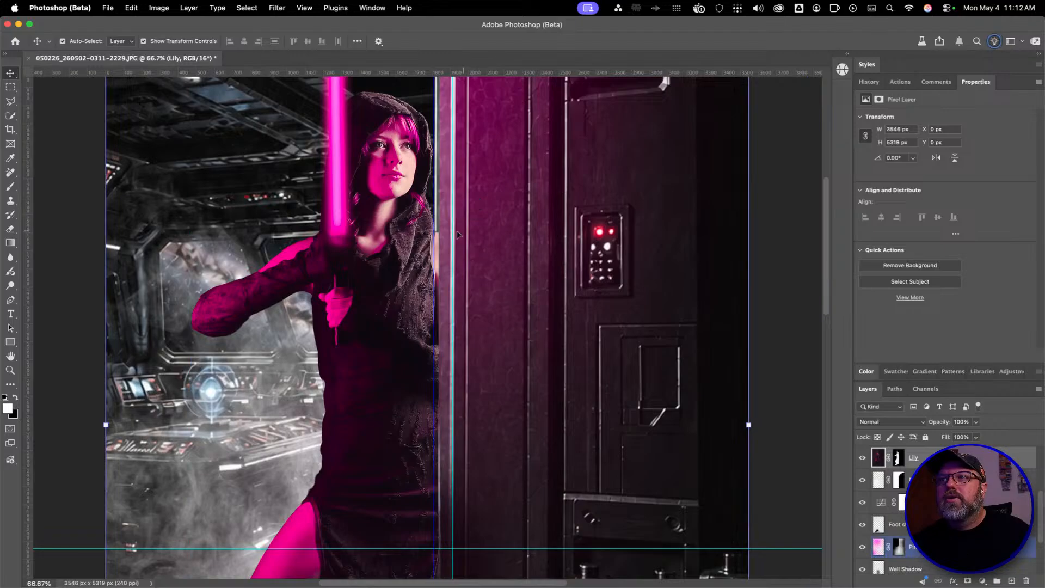
Paint black on the woman's layer mask in a straight line down the guide to trim the dress's back edge to the hem
left_click(907, 460)
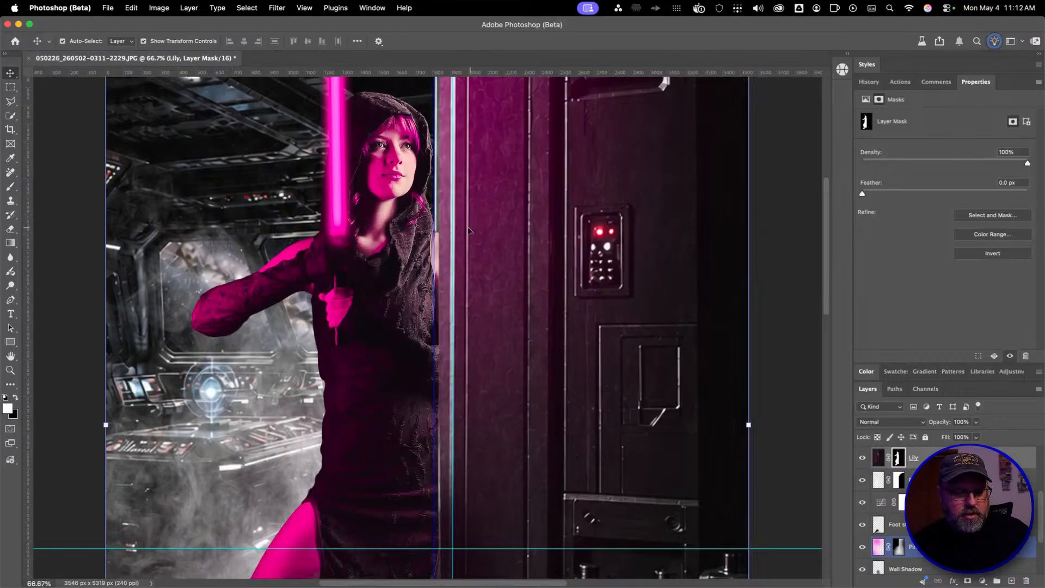
key("b")
key("x")
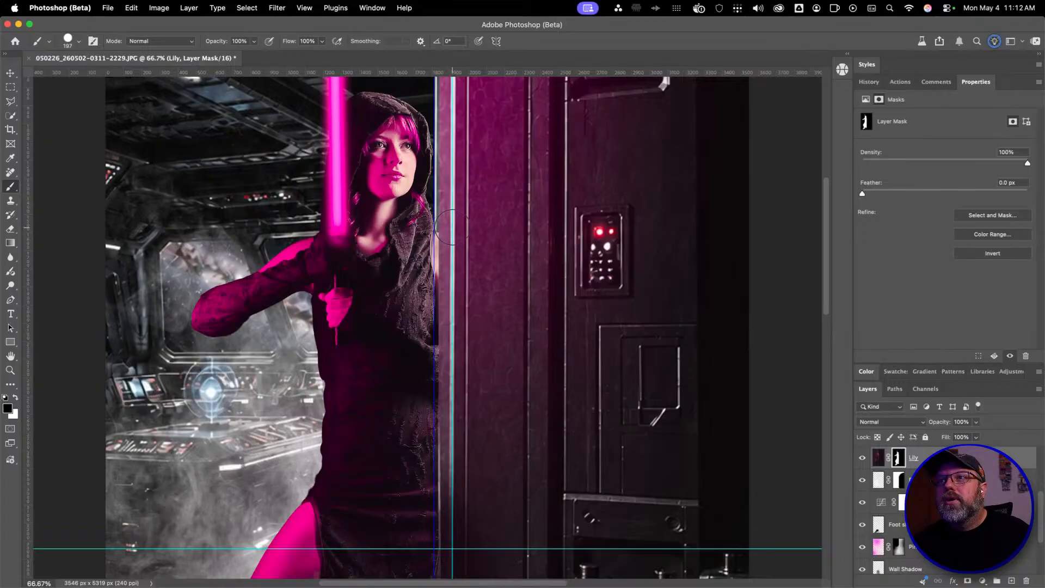
scroll(472, 377, "down", 10)
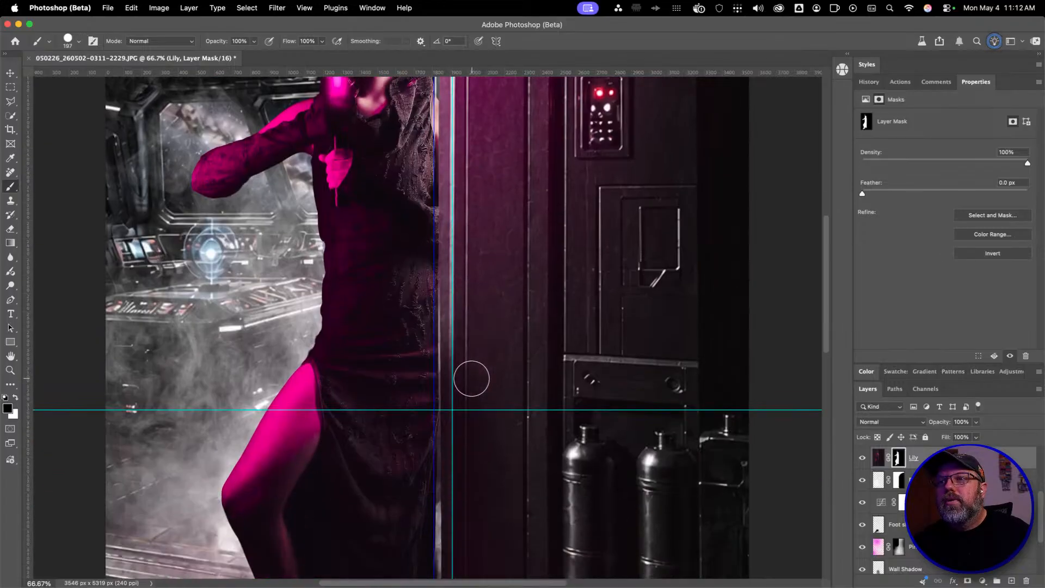
scroll(472, 379, "down", 1)
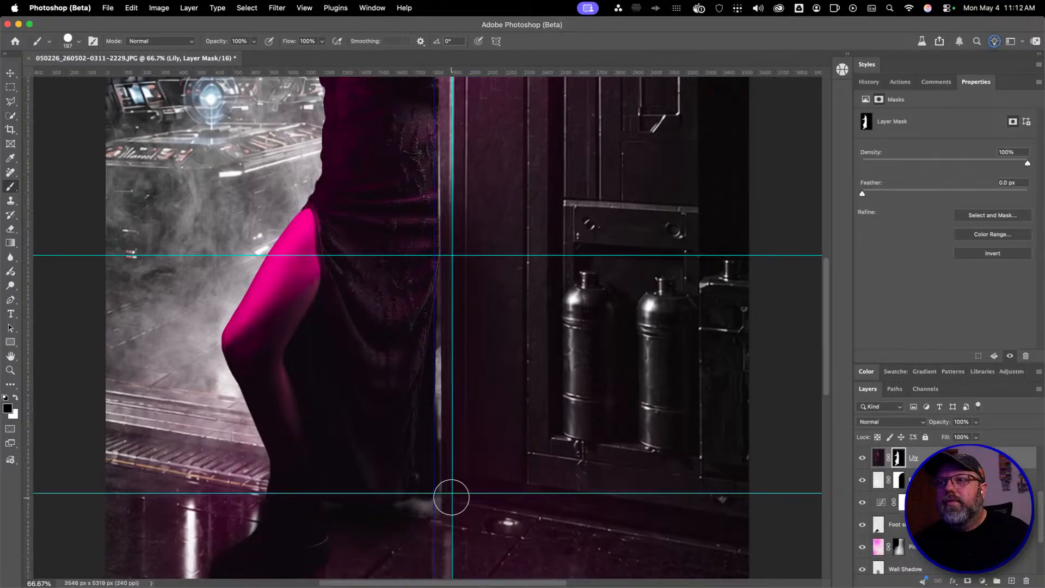
left_click(452, 499, "shift")
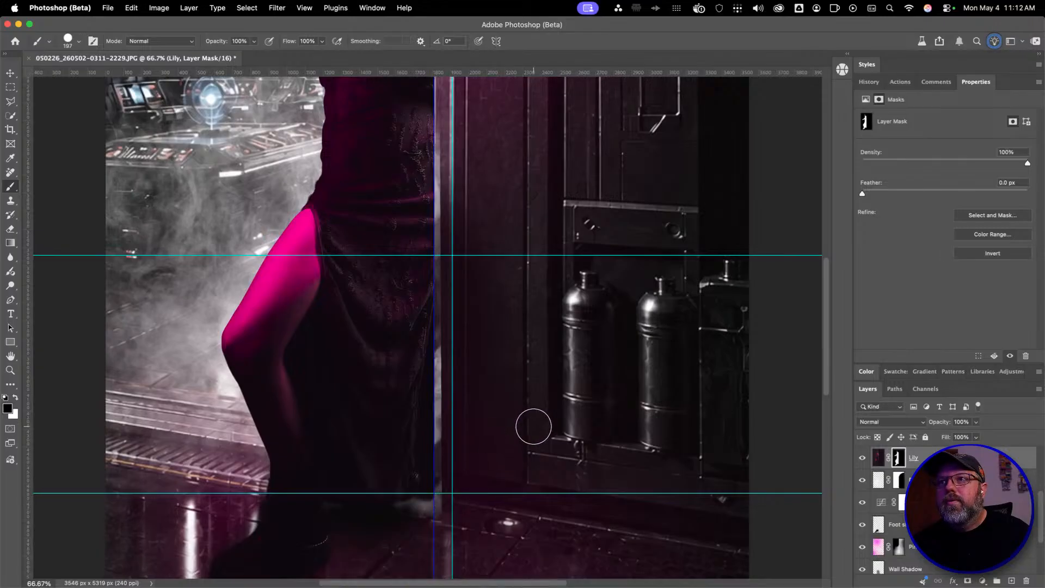
Examine the trimmed back edge from hem to hood against the door frame, hiding and showing the woman's layer to compare
scroll(534, 424, "up", 4)
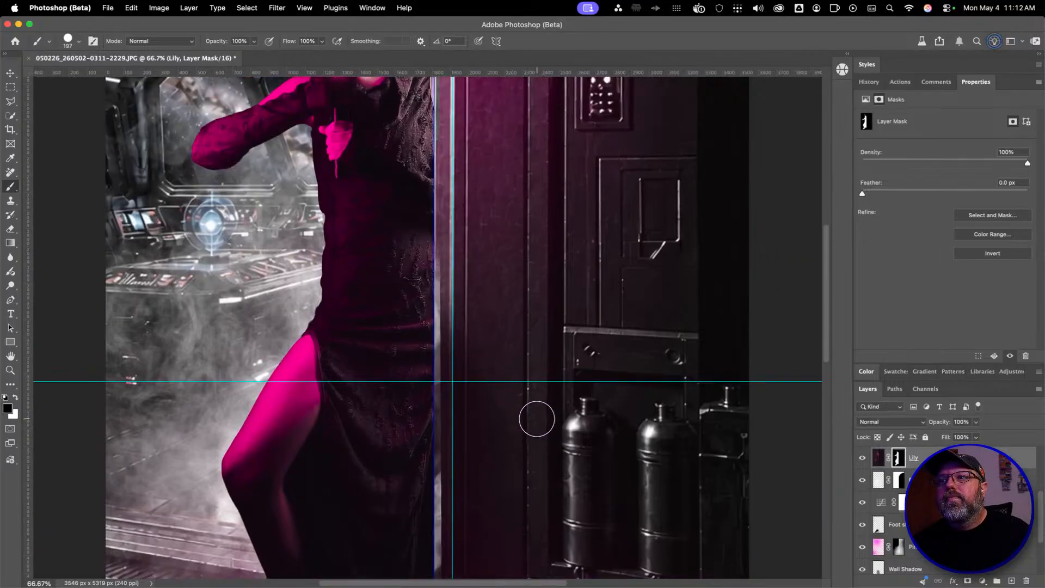
scroll(537, 419, "down", 3)
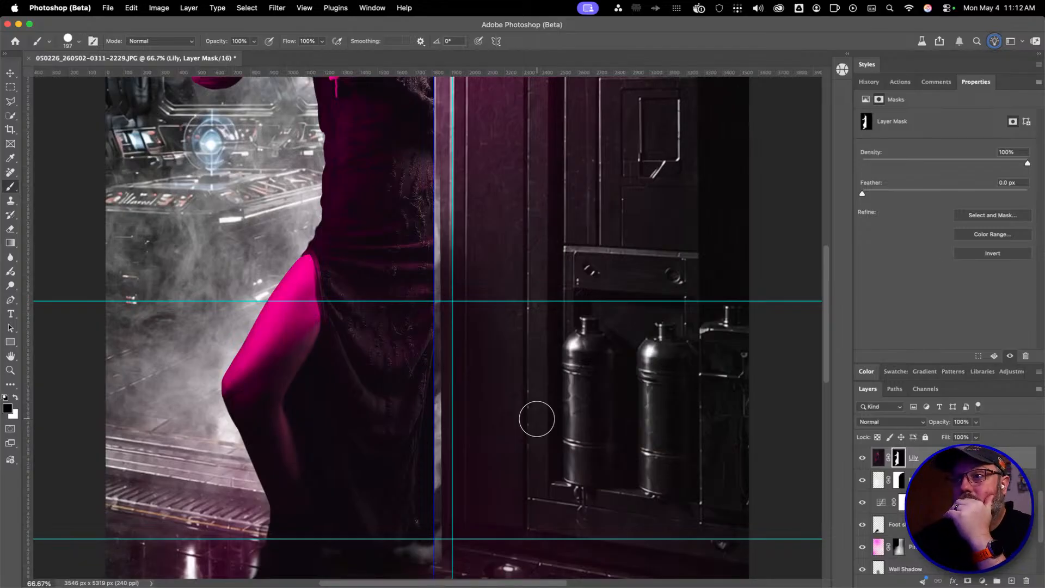
scroll(566, 387, "up", 10)
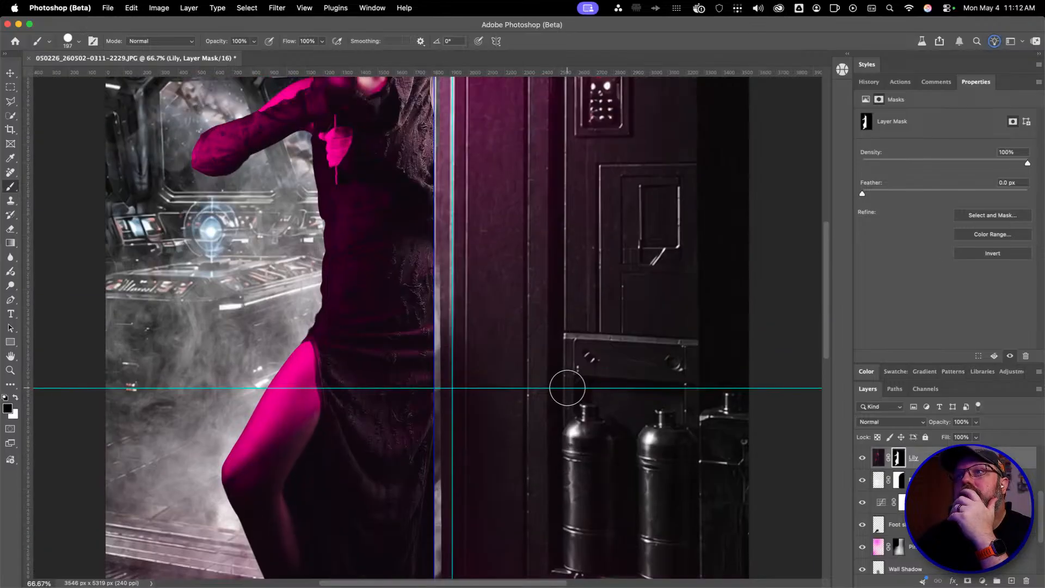
scroll(567, 387, "up", 5)
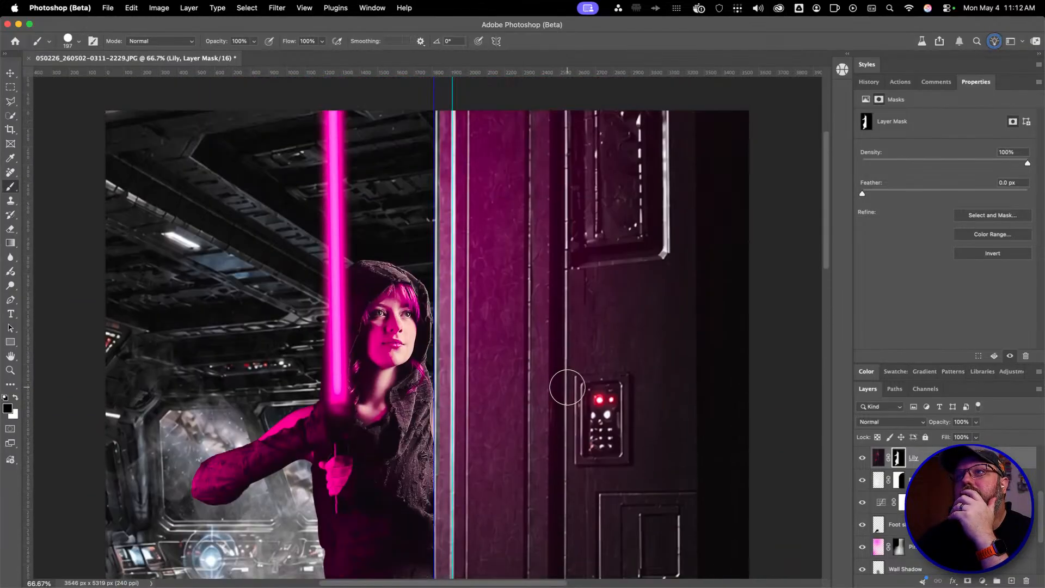
scroll(566, 387, "down", 2)
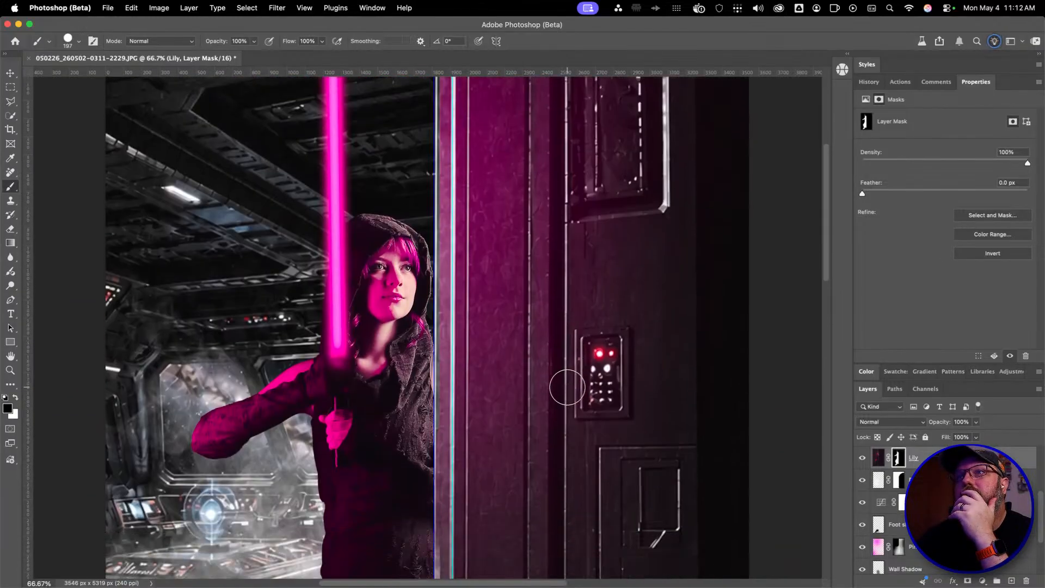
left_click(862, 458)
left_click(863, 458)
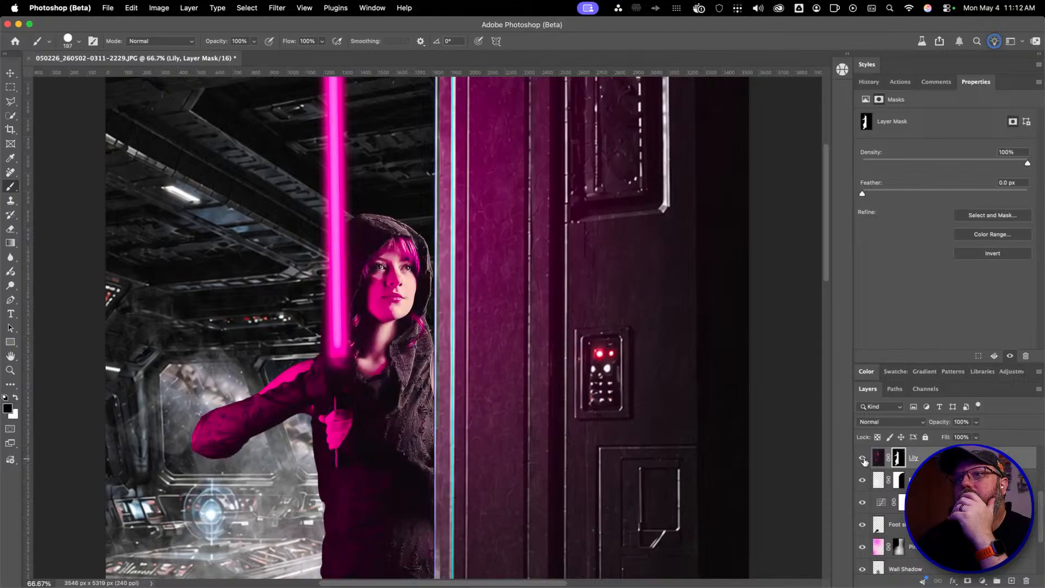
Toggle the hidden door copy on and off to compare, and inspect the strip between dress and wall down to the floor
scroll(865, 462, "up", 3)
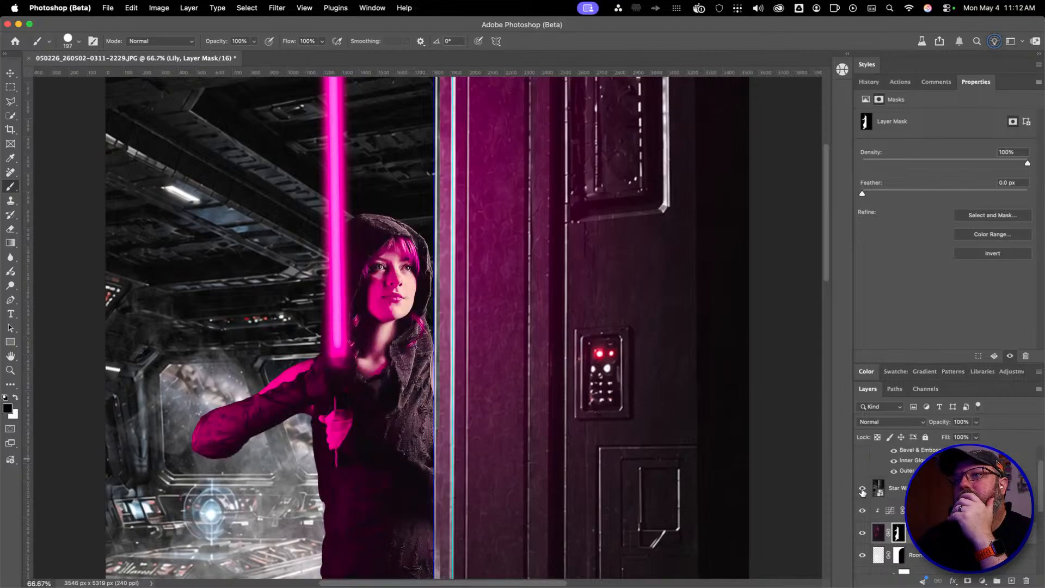
left_click(862, 489)
left_click(862, 489)
left_click(862, 489)
left_click(862, 490)
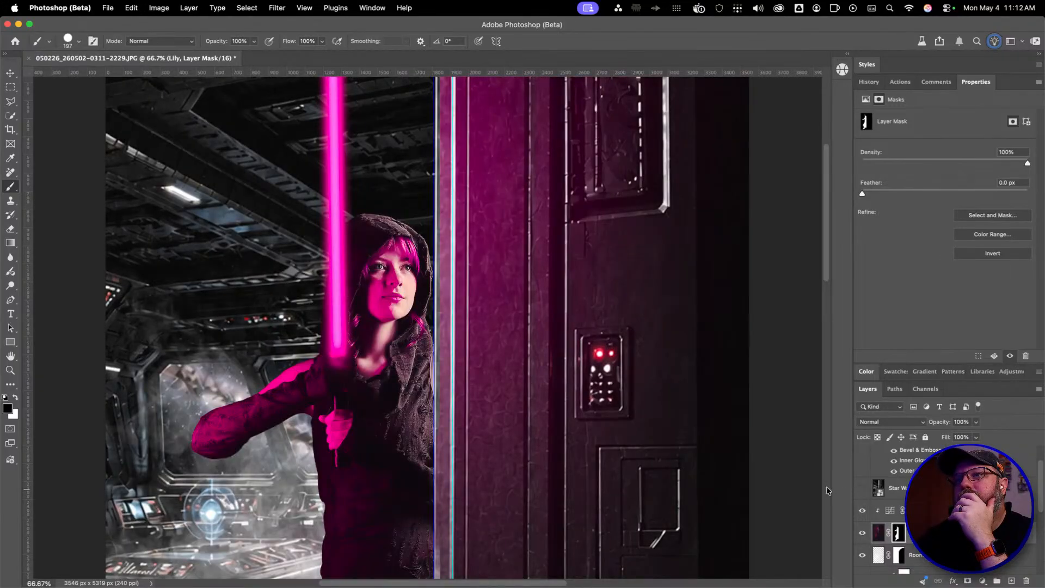
scroll(620, 439, "down", 5)
scroll(620, 438, "down", 5)
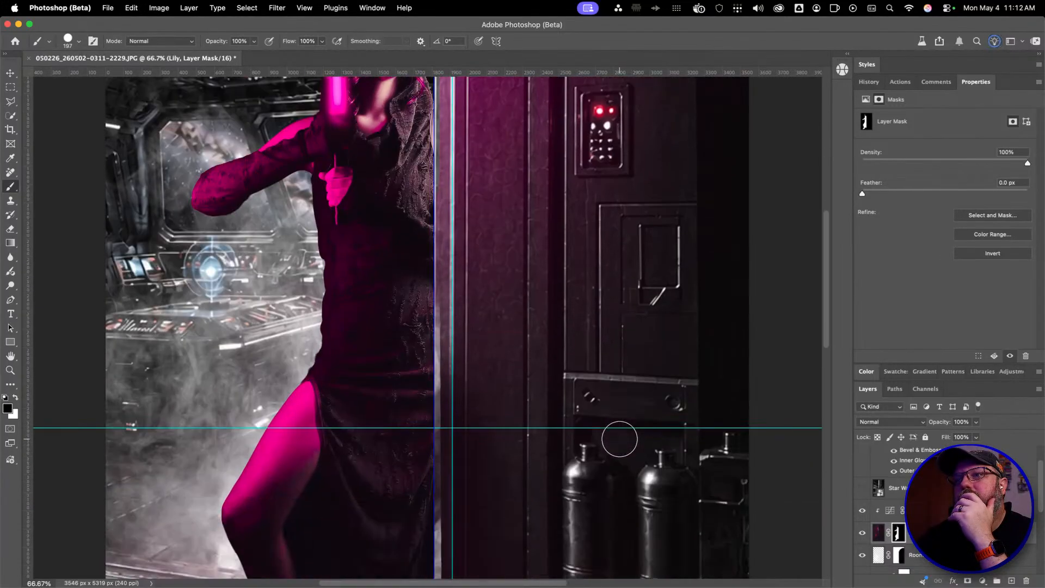
scroll(618, 437, "down", 1)
scroll(593, 430, "down", 3)
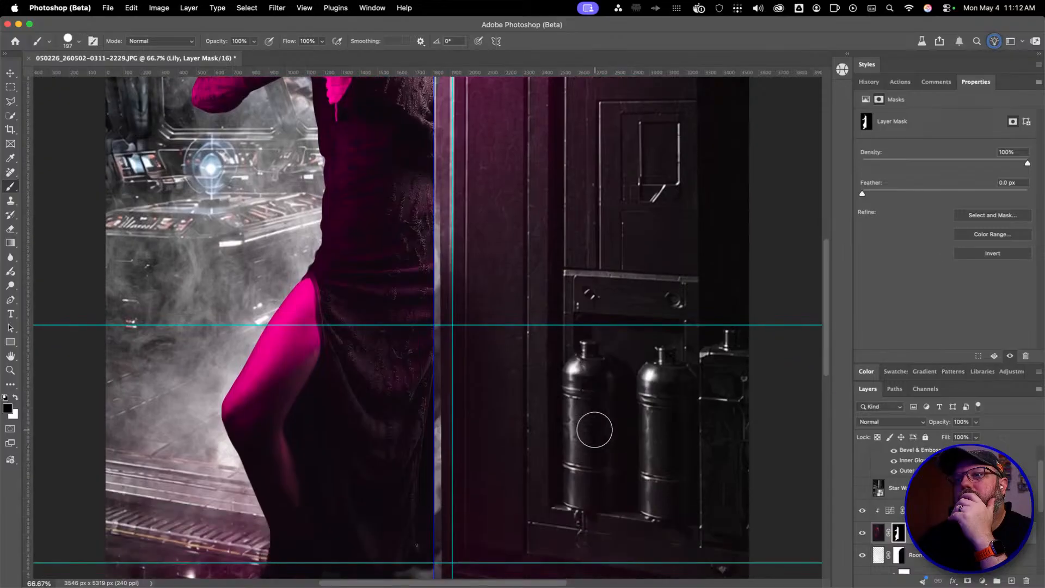
scroll(595, 430, "down", 3)
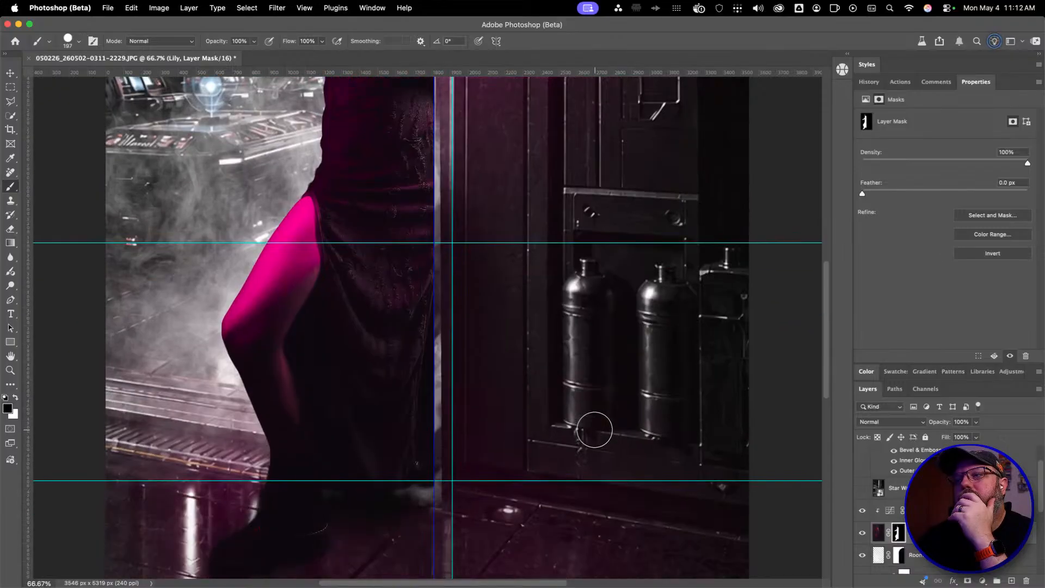
scroll(882, 506, "up", 2)
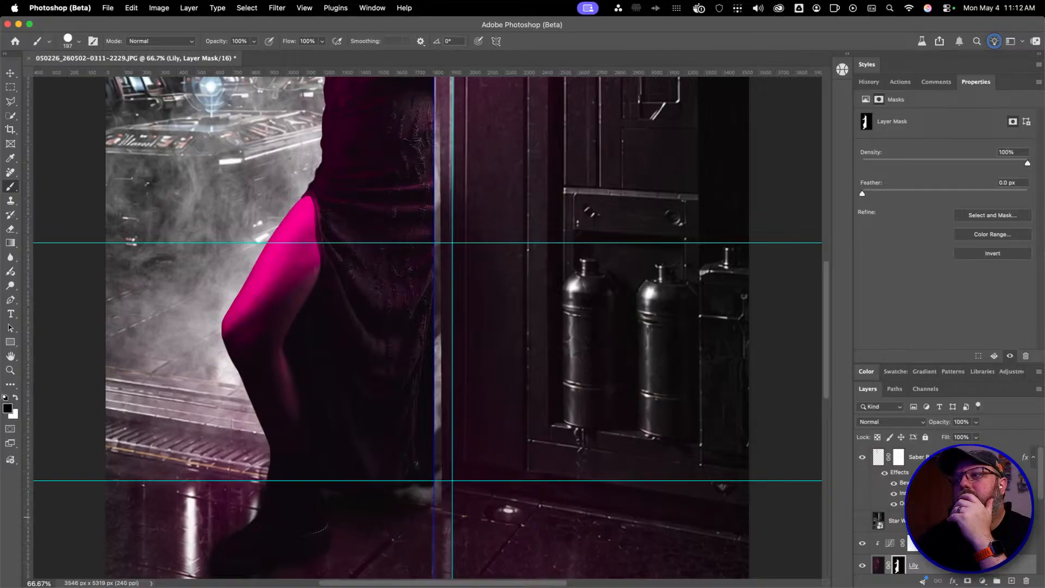
Select the hidden door copy together with the original Star Wars door layer and fit the whole image in view
left_click(898, 521)
scroll(898, 521, "down", 5)
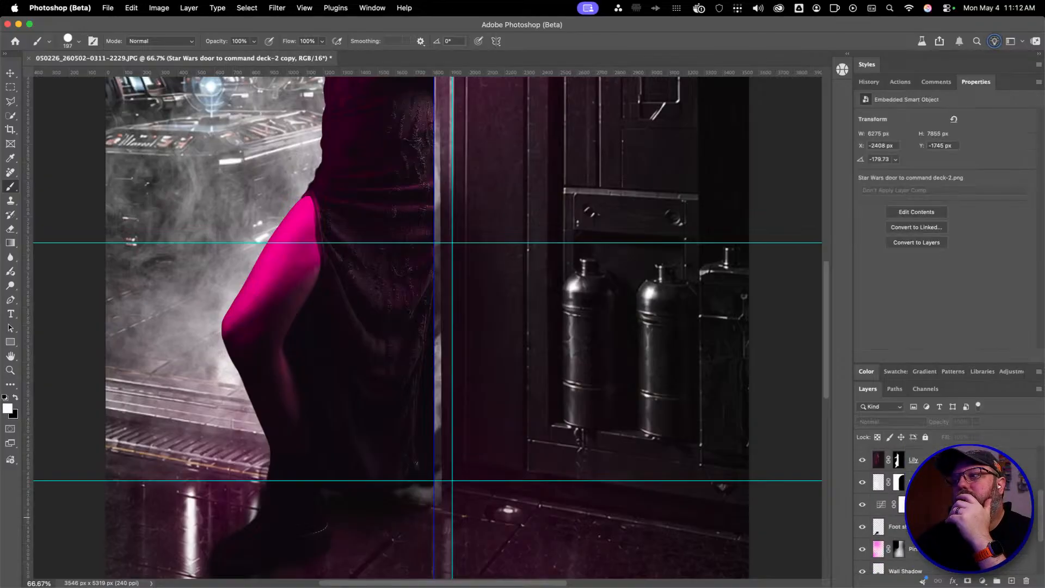
scroll(893, 511, "down", 3)
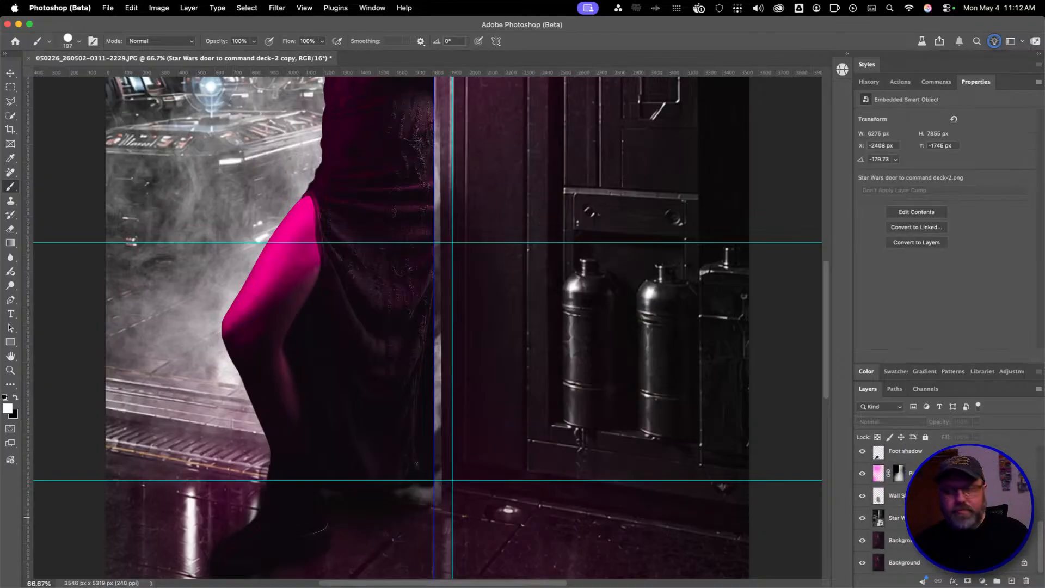
left_click(894, 518, "super")
scroll(653, 379, "up", 2)
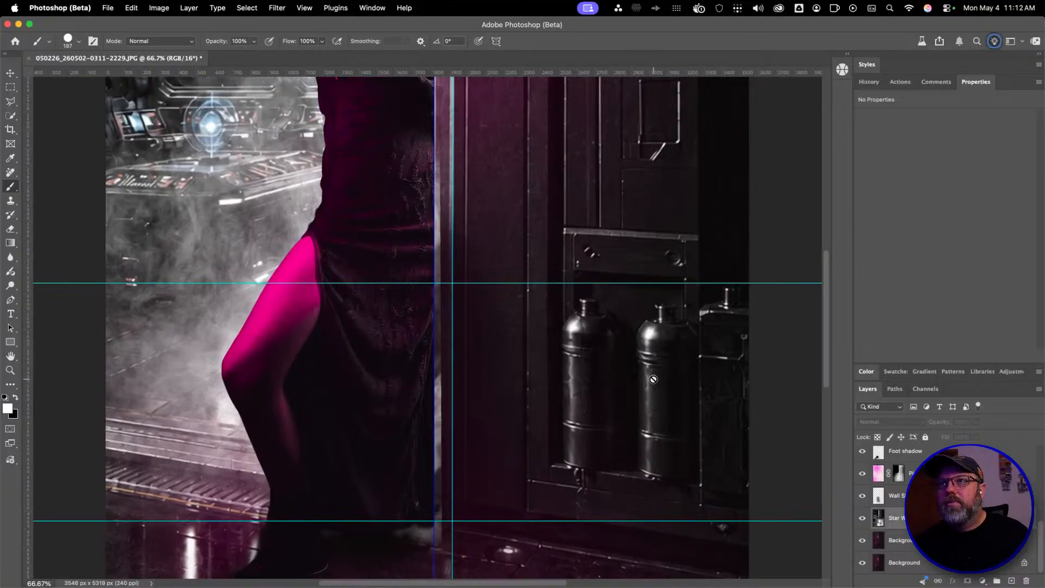
scroll(654, 380, "down", 1)
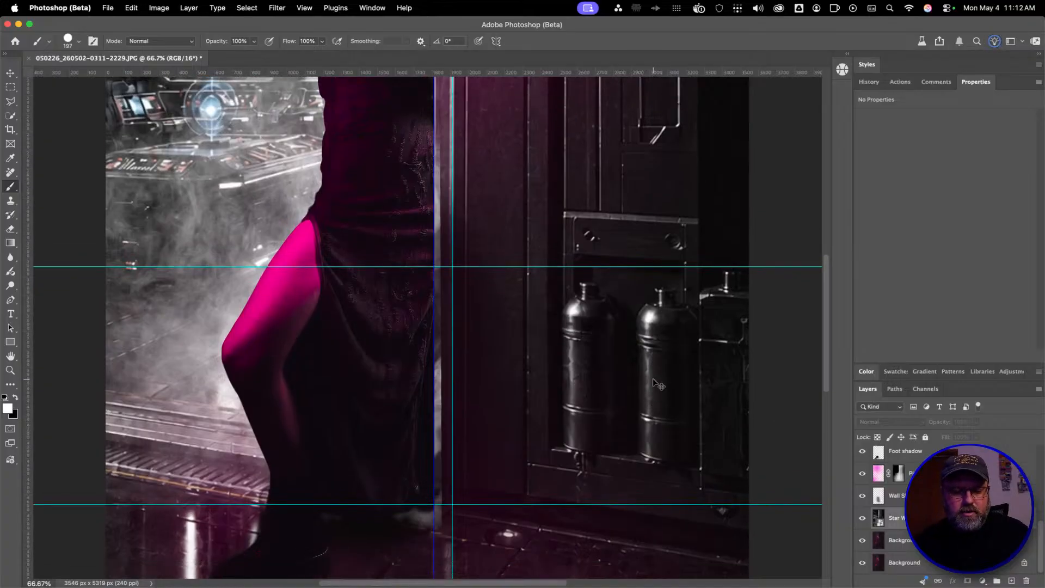
key("super+0")
key("v")
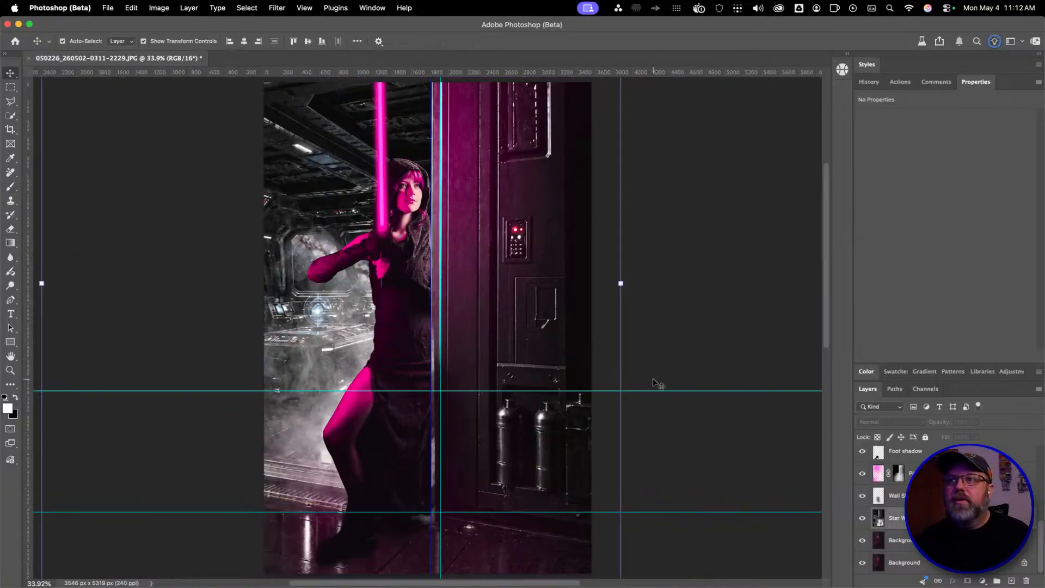
Try to rotate both door layers by about 0.16 degrees to straighten the door frame against the guides
left_click(621, 283)
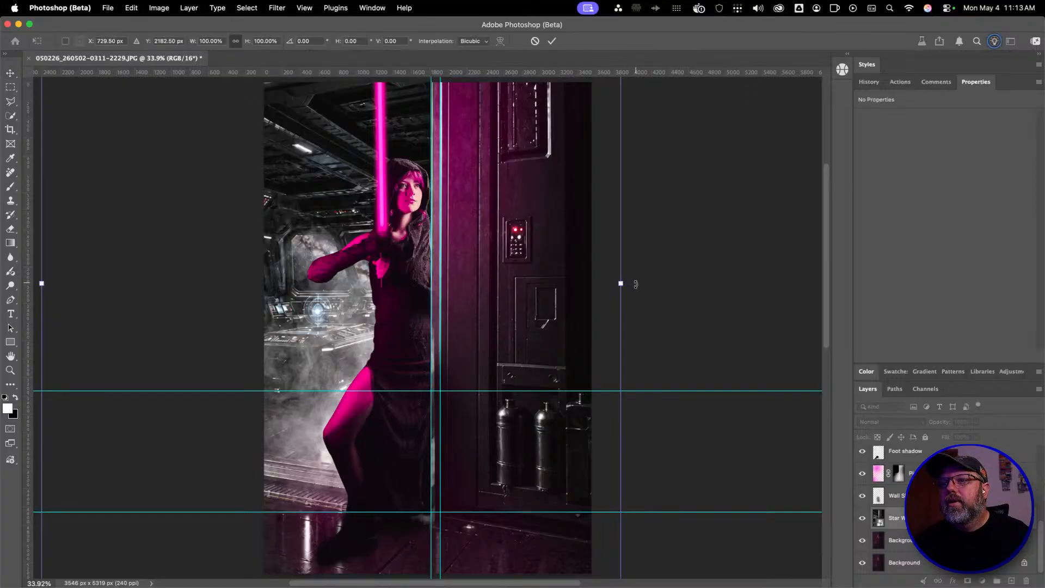
left_click_drag(635, 284, 633, 283)
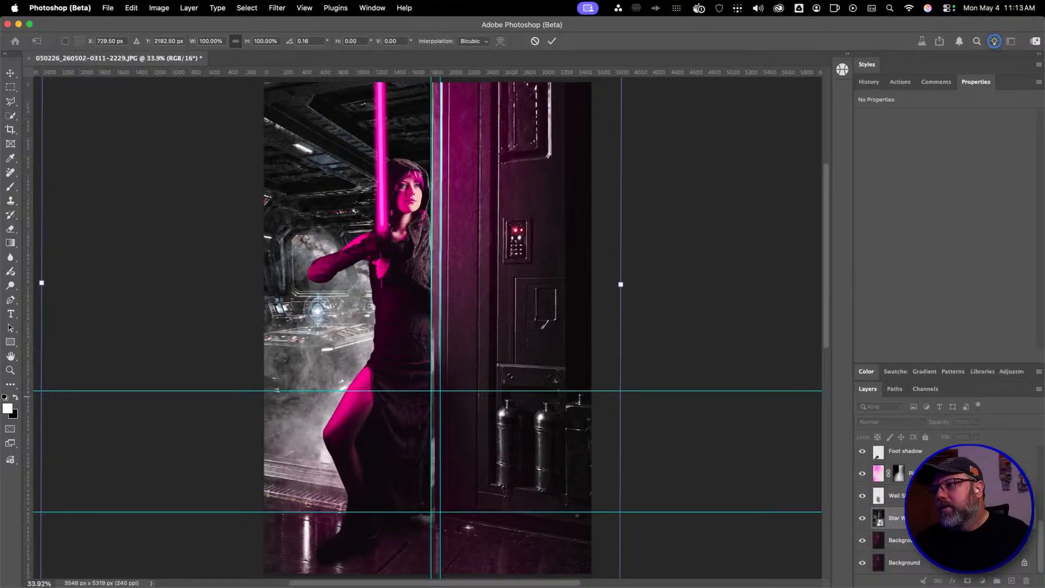
key("super+z")
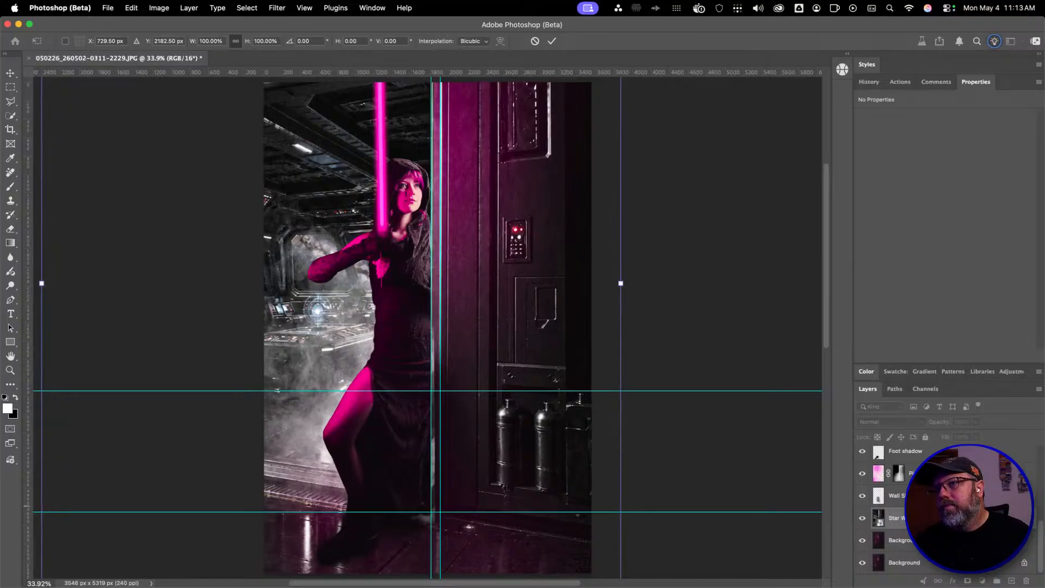
key("Return")
Show and hide the door copy to compare its frame with the vertical guides
key("super+z")
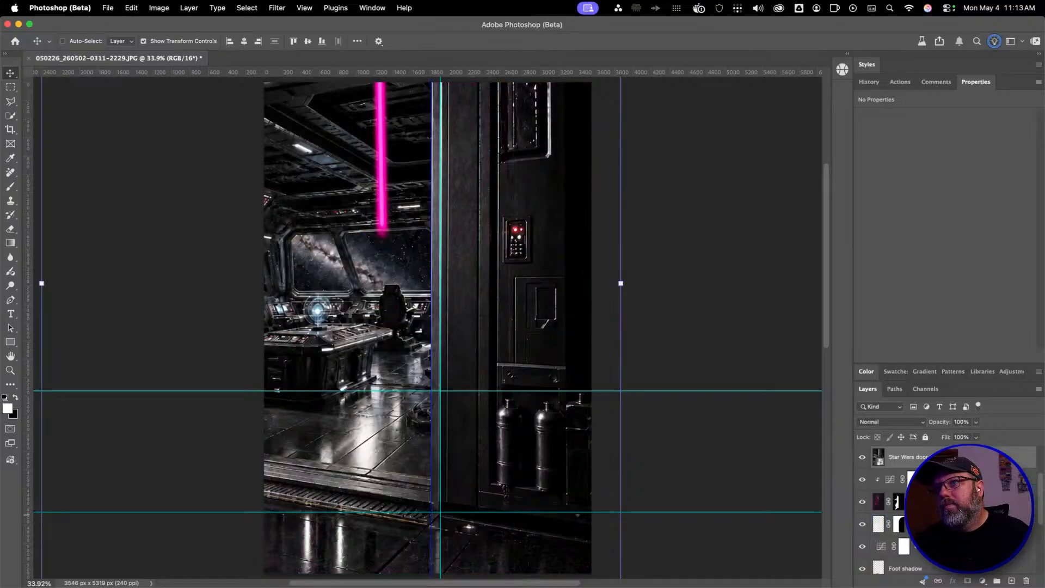
key("super+comma")
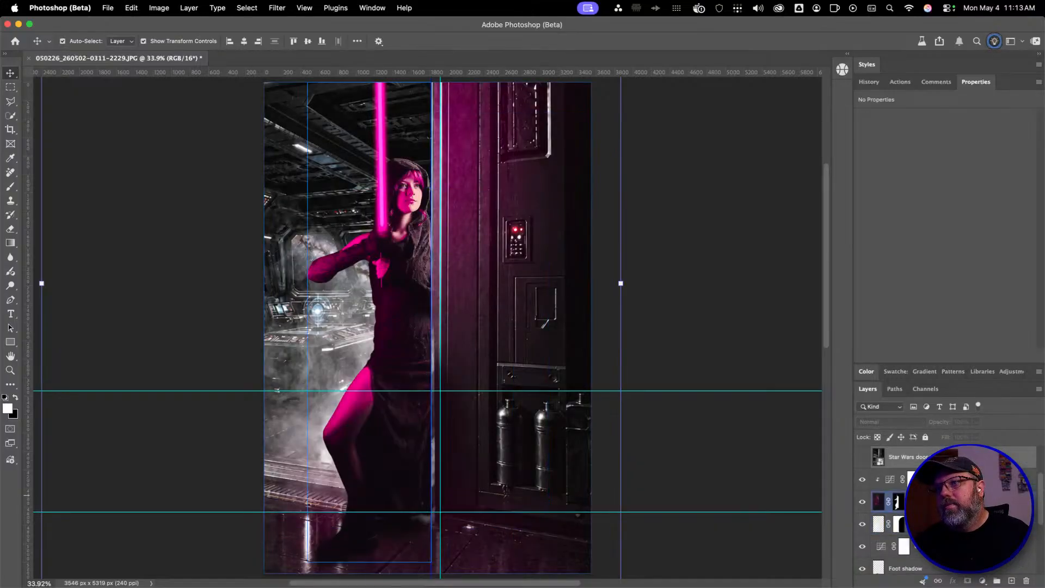
Look through the layer stack and toggle the Room Smoke layer's visibility to compare the strip between dress and wall without the smoke
scroll(947, 501, "up", 4)
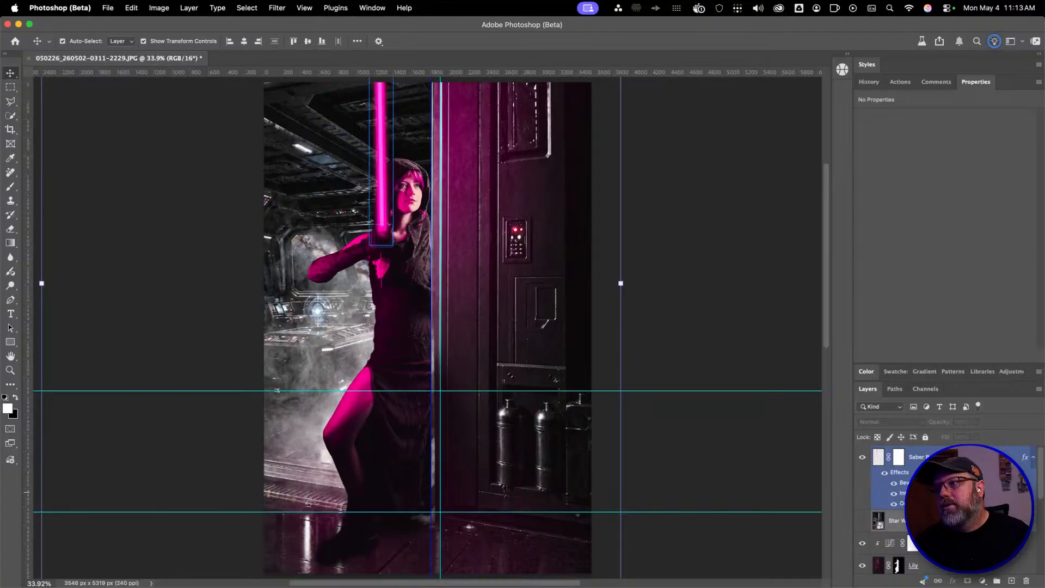
scroll(926, 499, "down", 8)
scroll(886, 510, "down", 2)
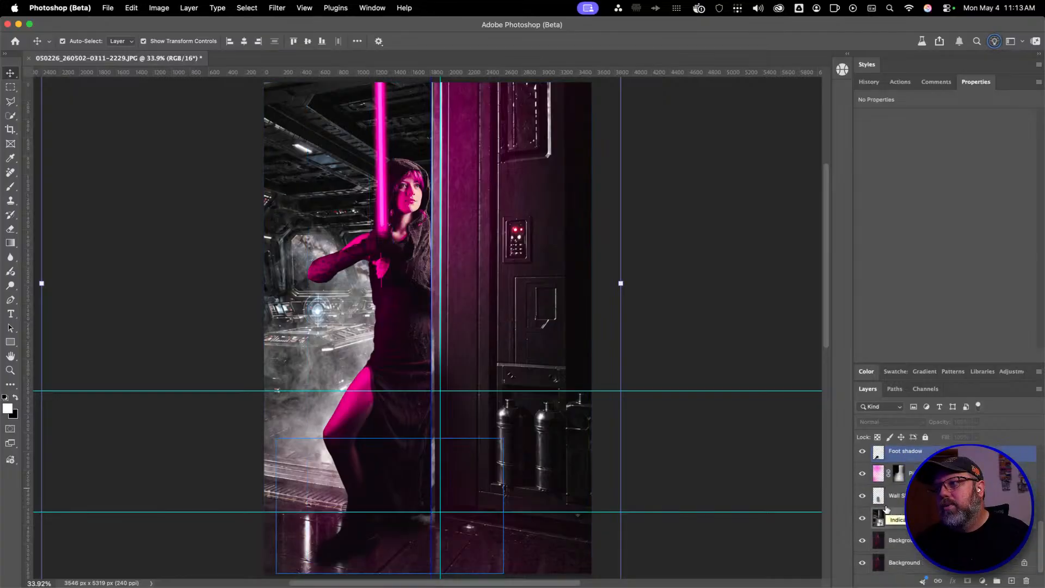
scroll(871, 490, "up", 3)
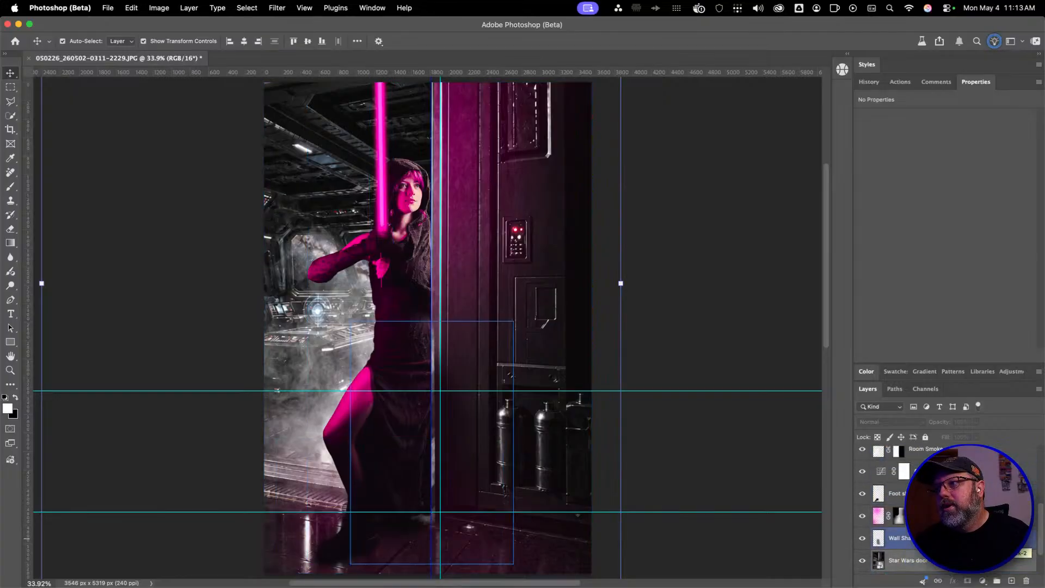
left_click(862, 468)
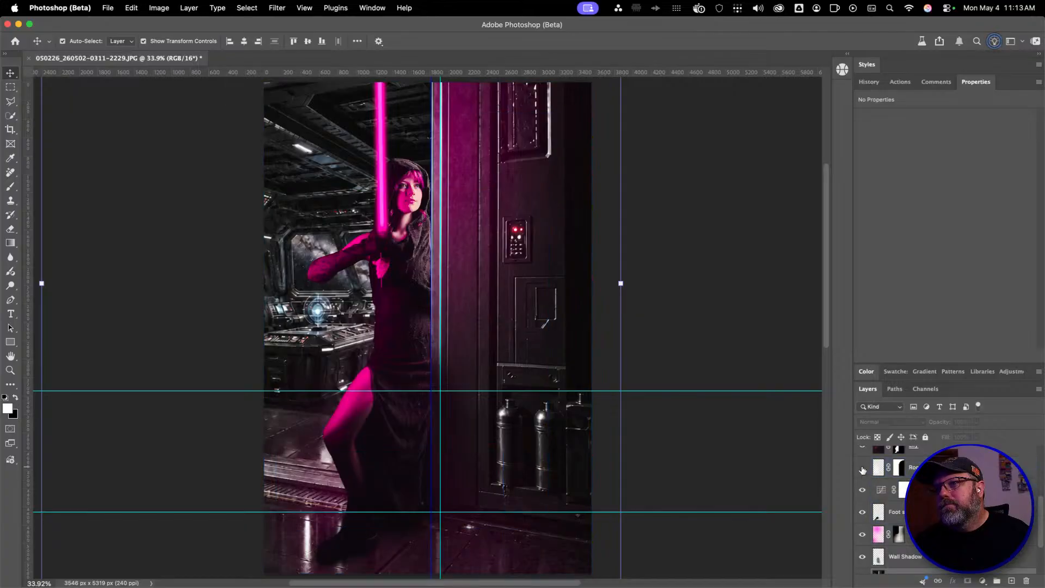
left_click(862, 468)
left_click(862, 469)
left_click(863, 470)
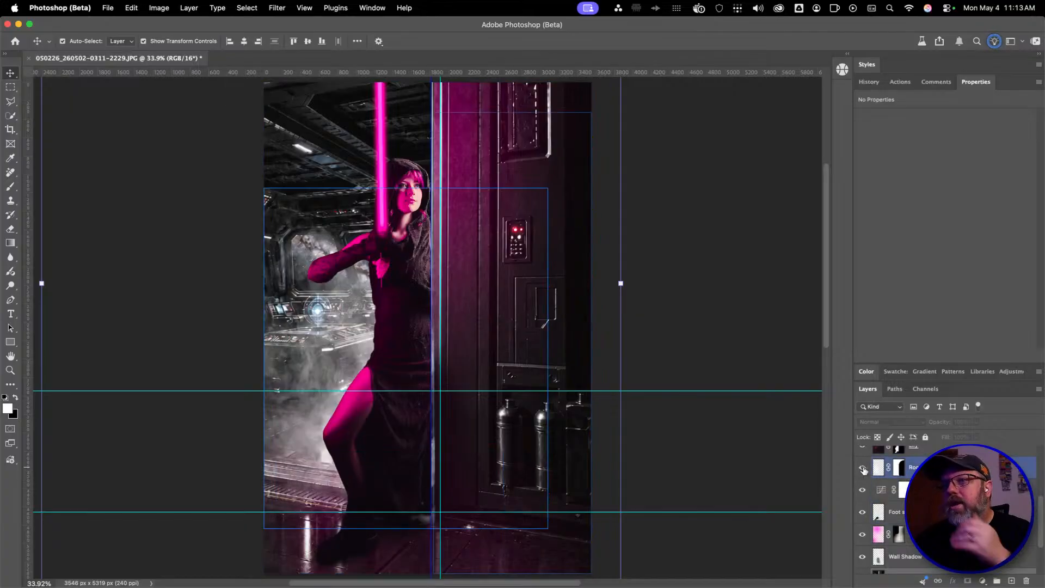
left_click(863, 473)
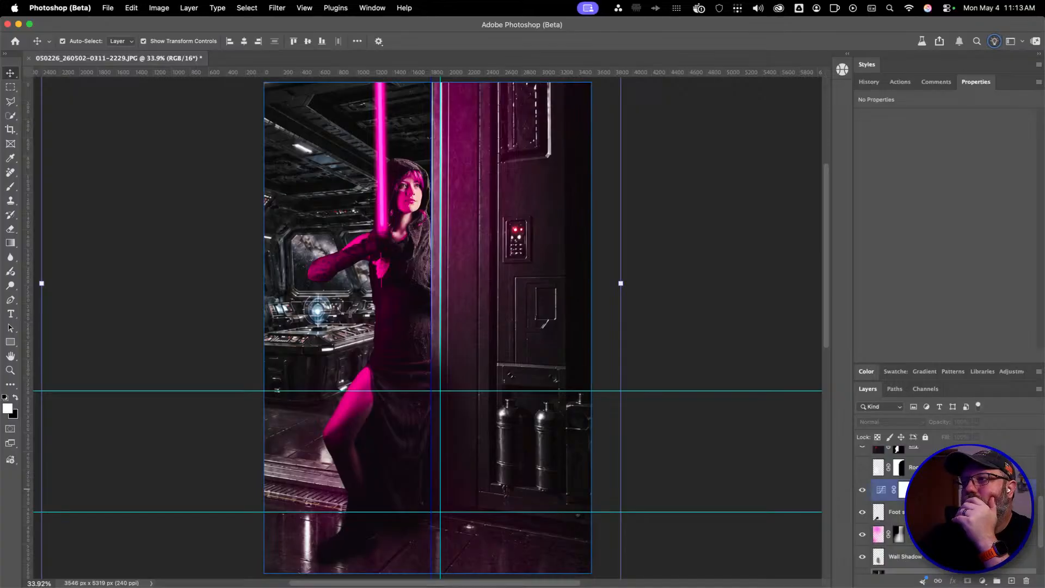
Select and show the Room Smoke layer again, and toggle the portrait layer's visibility to check its edge against the wall
scroll(865, 473, "up", 2)
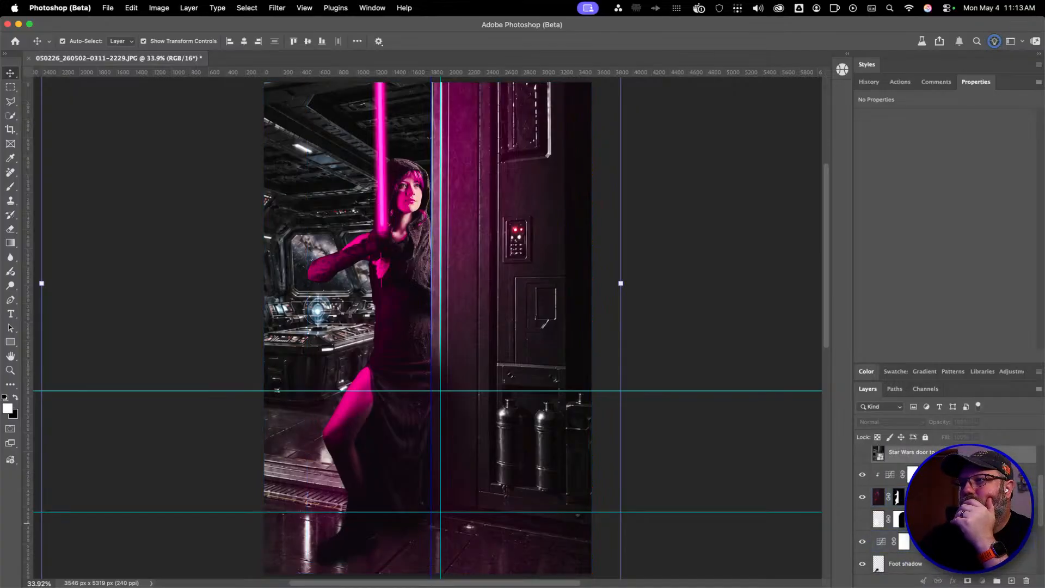
left_click(928, 520)
left_click(862, 519)
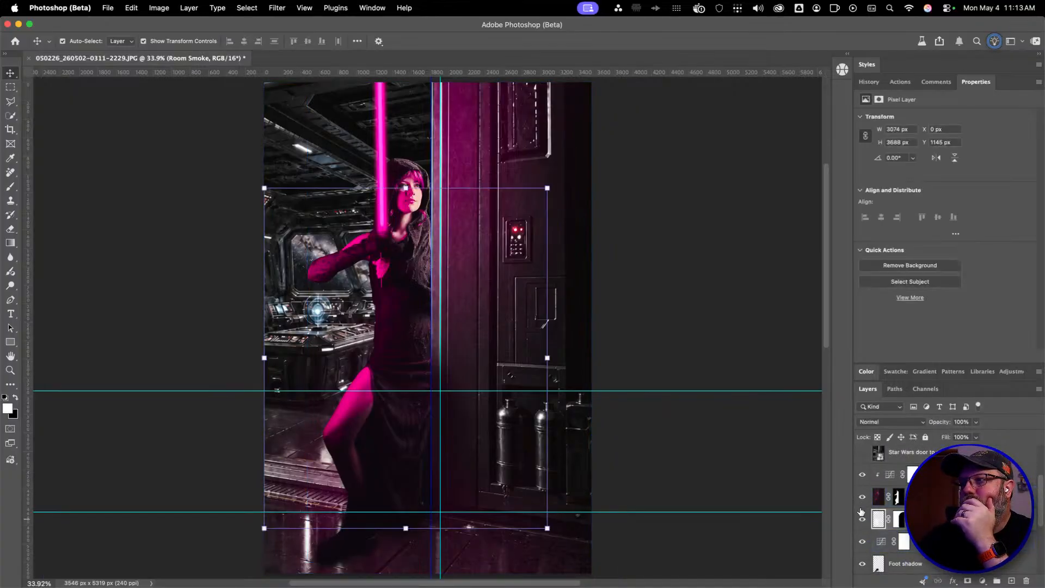
left_click(863, 497)
left_click(862, 497)
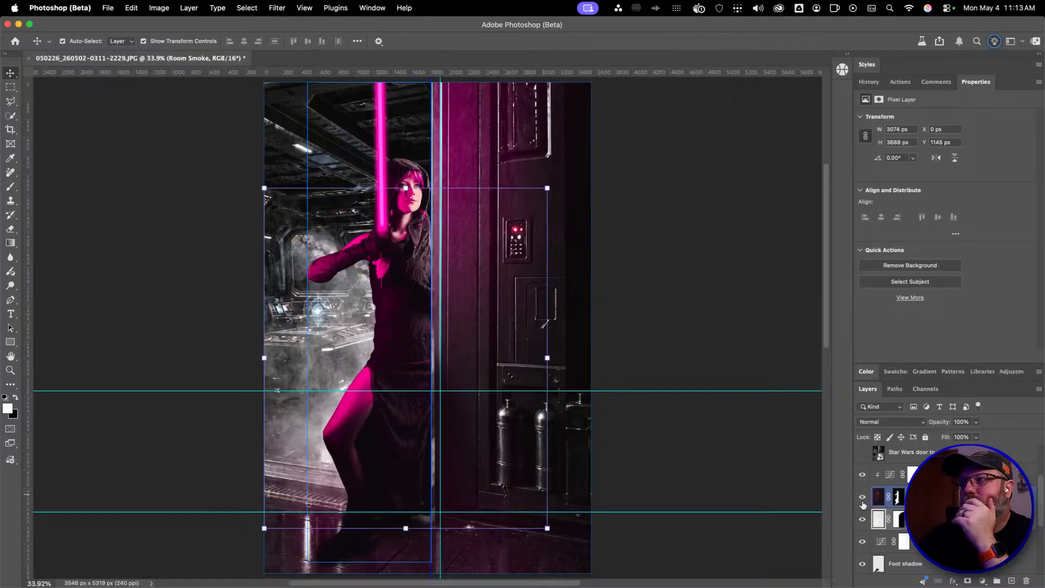
Hide the background, shadow and smoke layers to isolate the portrait, and try to reposition the vertical guide along the dress's wall-side edge
scroll(860, 533, "down", 5)
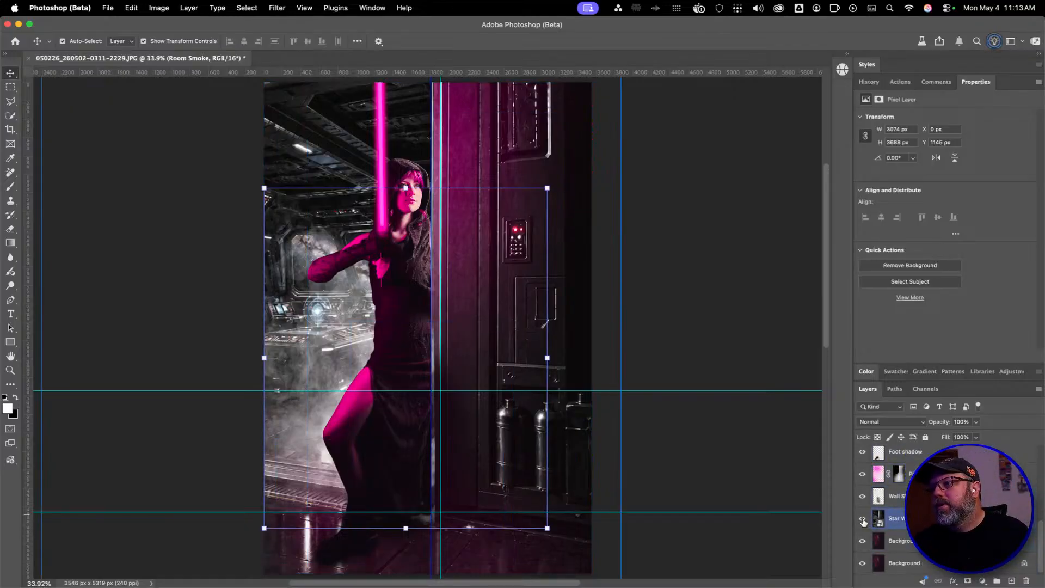
left_click(862, 519)
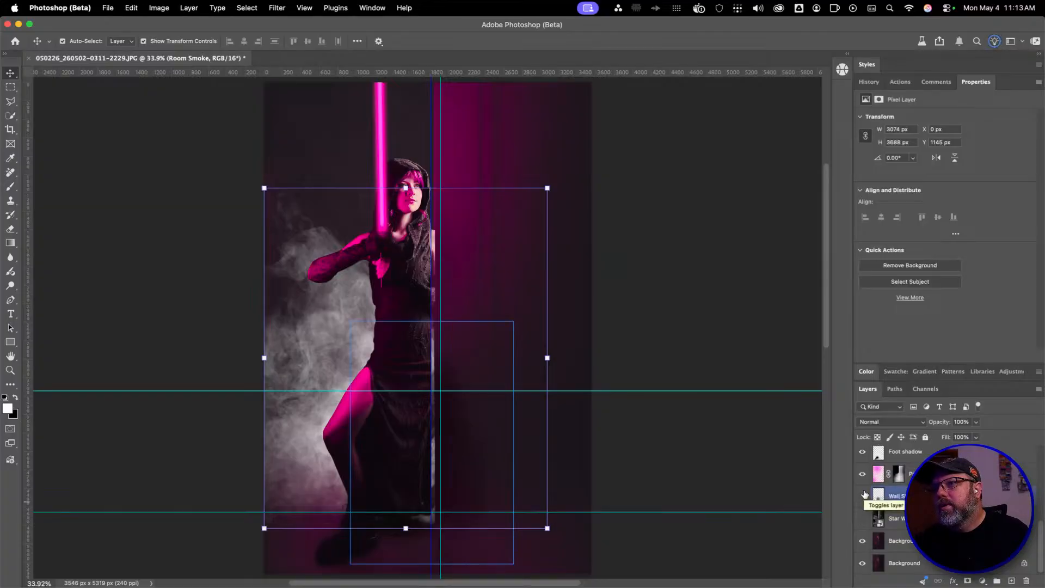
left_click_drag(865, 494, 868, 460)
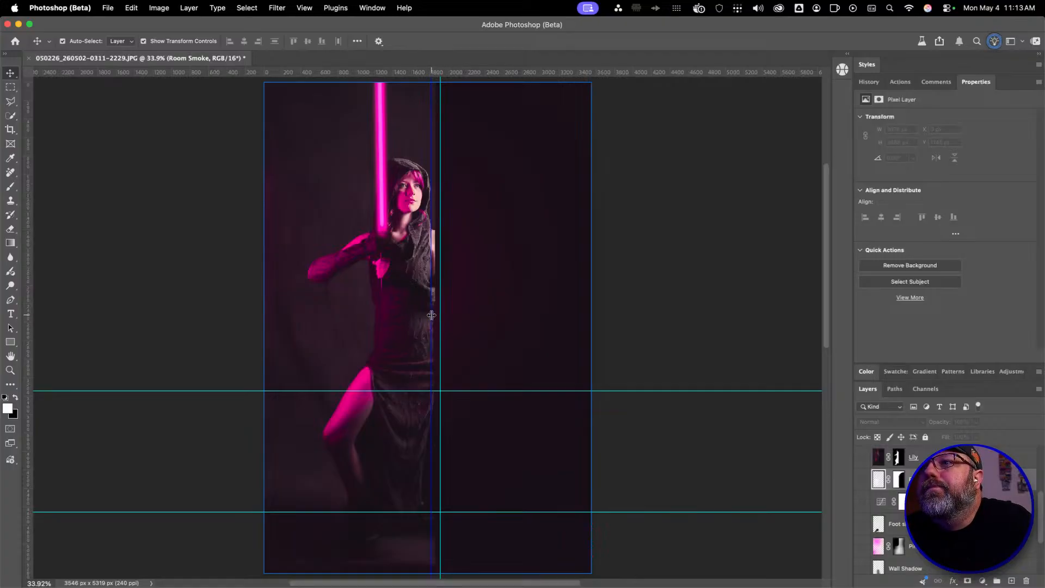
left_click_drag(431, 314, 440, 320)
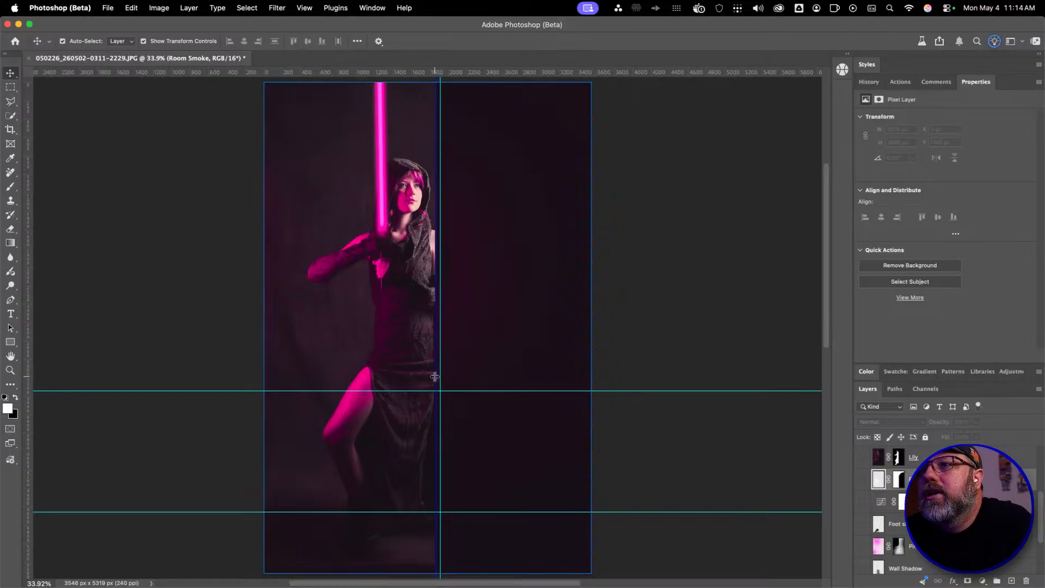
mouse_move(434, 376)
left_mouse_down()
mouse_move(418, 376)
mouse_move(439, 376)
left_mouse_up()
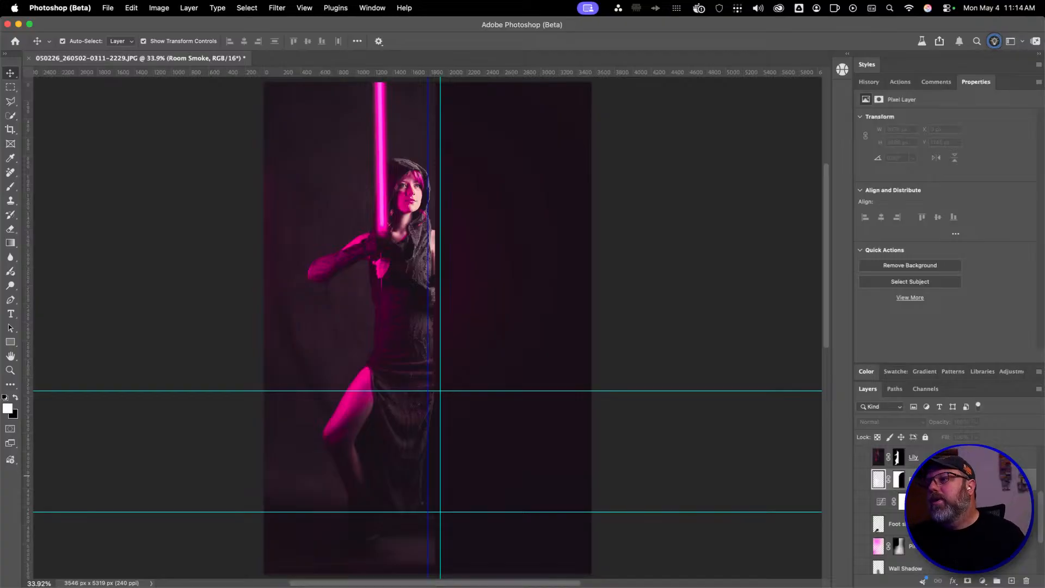
Try to paint a straight white stroke on the portrait layer's mask along the wall beside the dress with a 197 px brush, and undo it
scroll(855, 552, "down", 5)
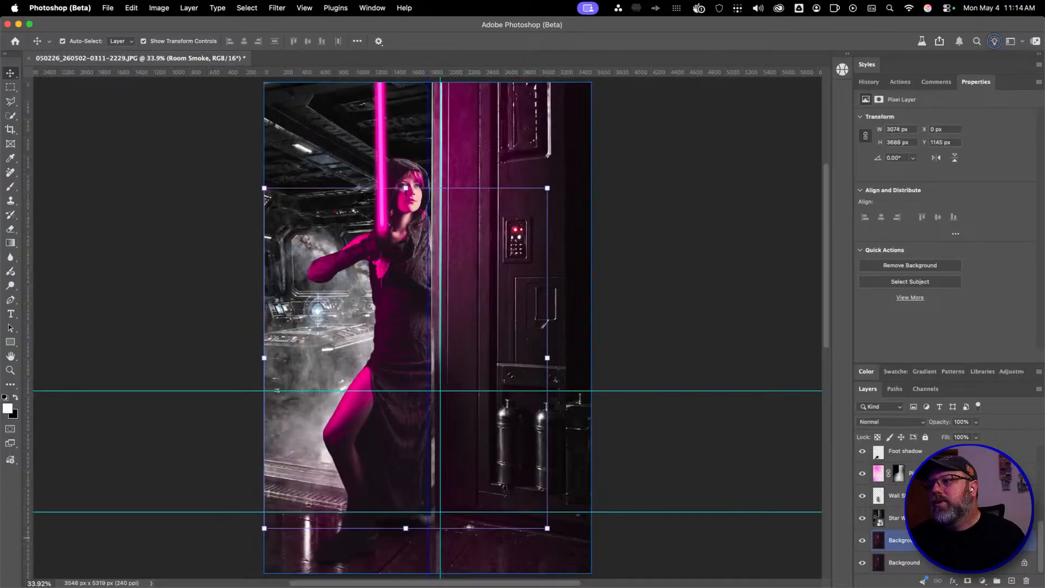
scroll(861, 560, "up", 6)
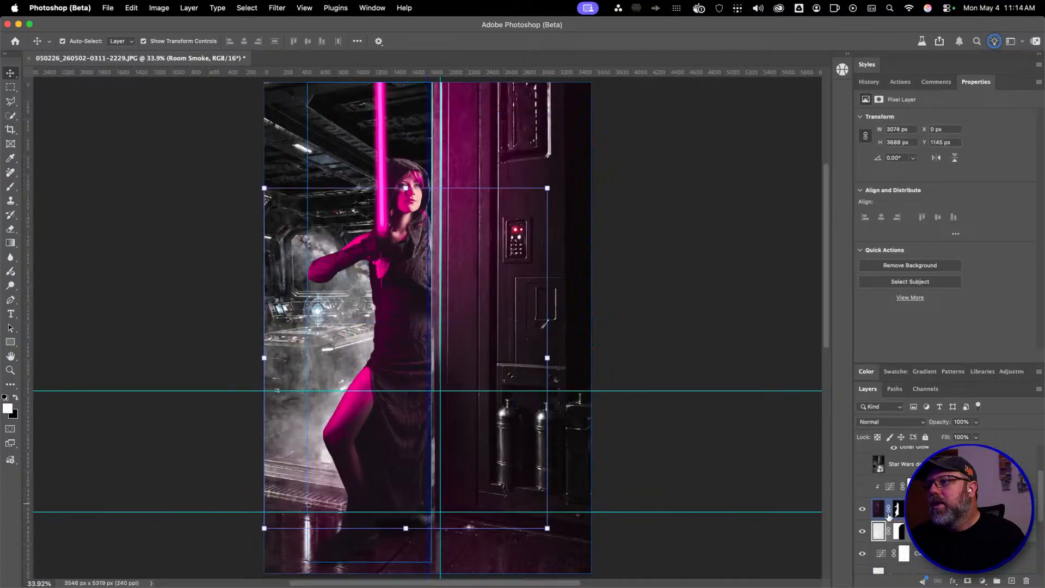
left_click(899, 510)
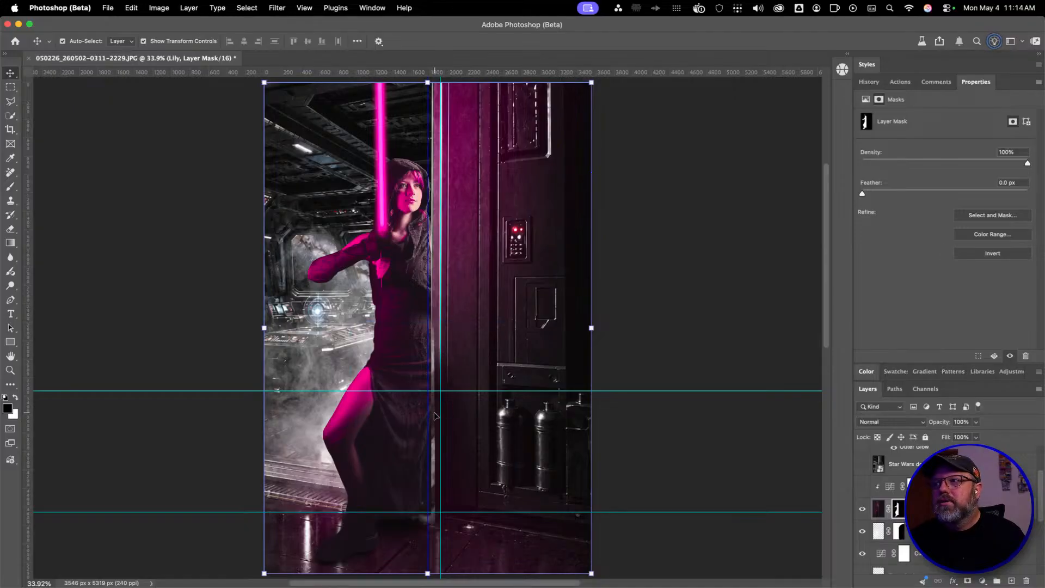
key("b")
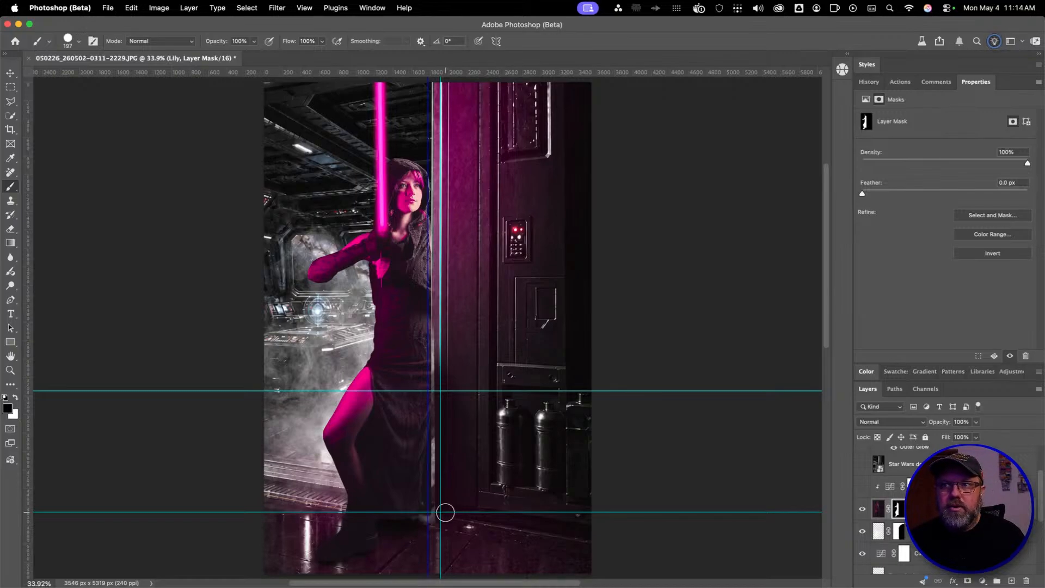
key("x")
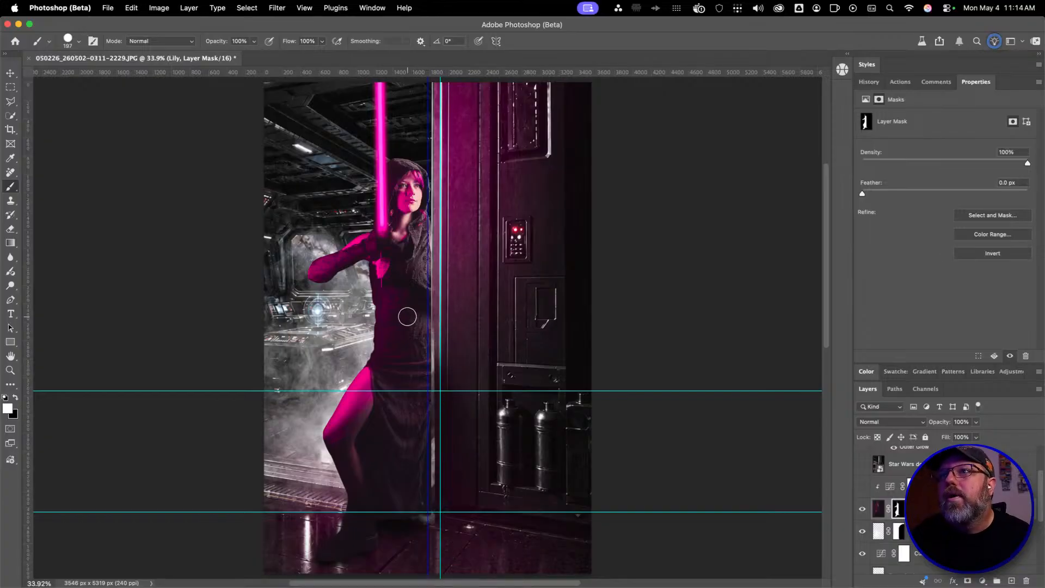
left_click(437, 205, "shift")
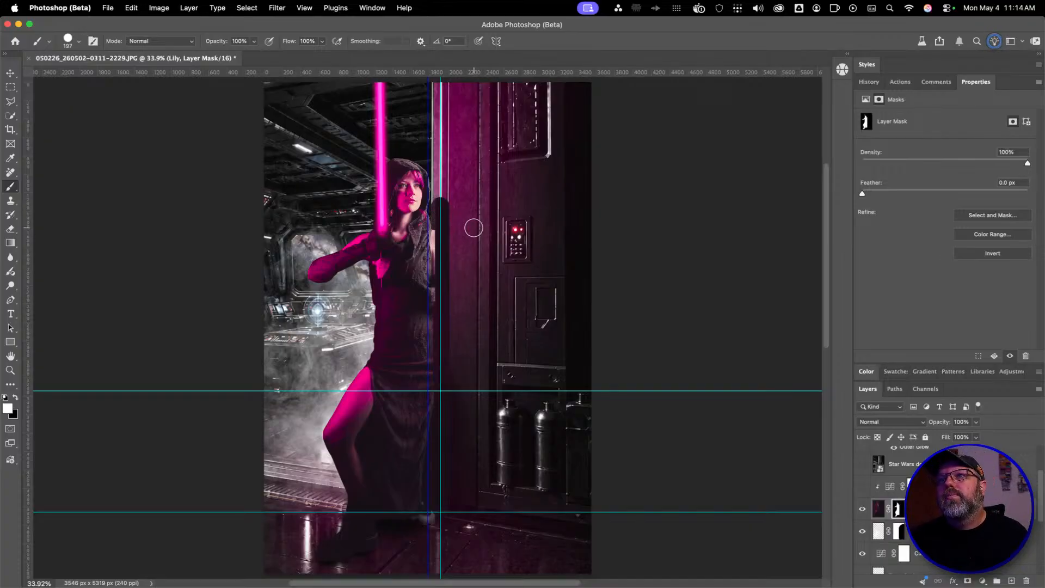
key("super+z")
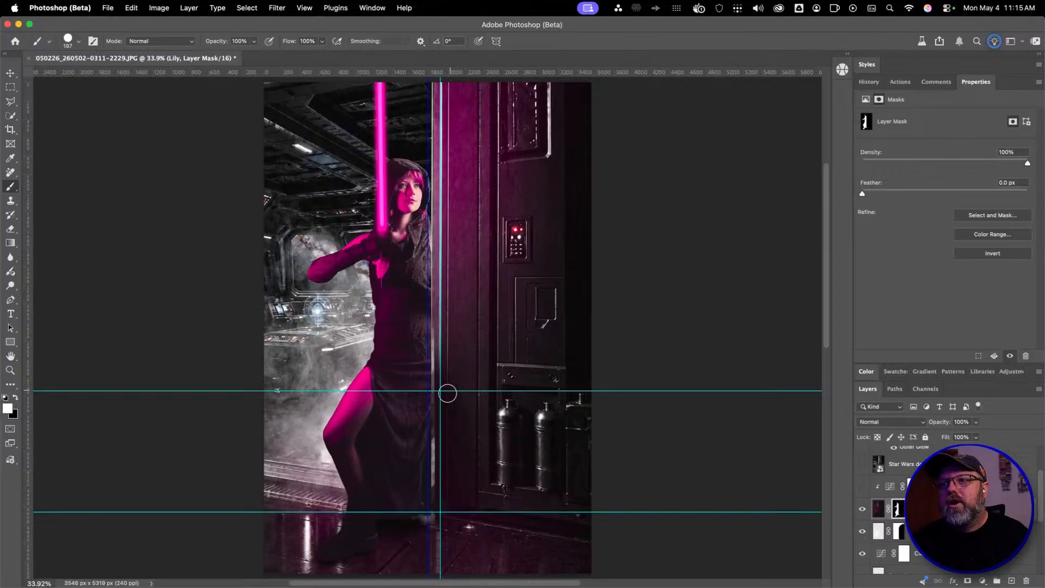
Reduce the brush to 77 px and paint a straight white stroke on the portrait layer's mask along the dress's wall-side edge
scroll(471, 495, "down", 2)
key("z")
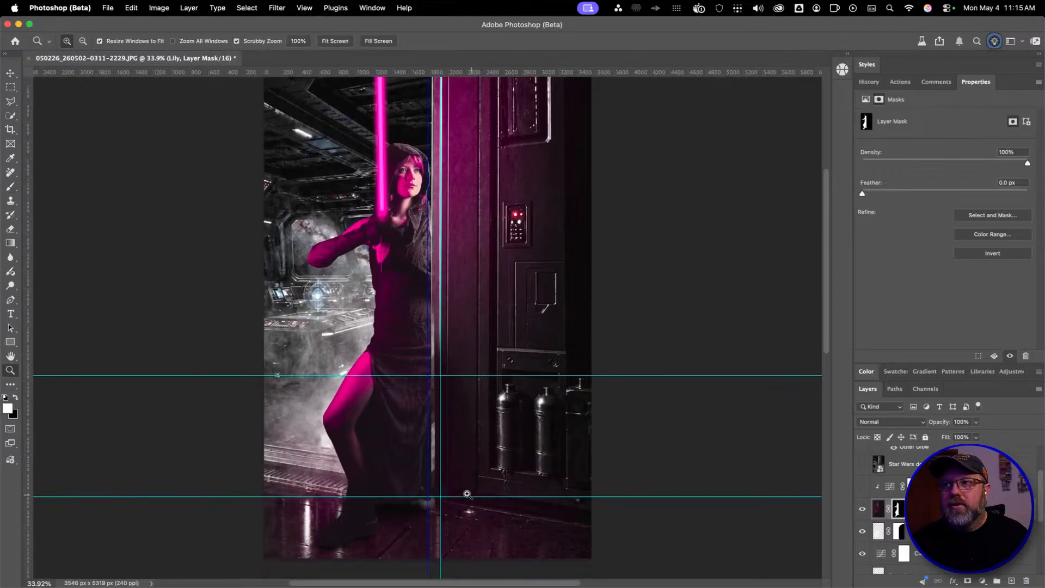
left_click(471, 495)
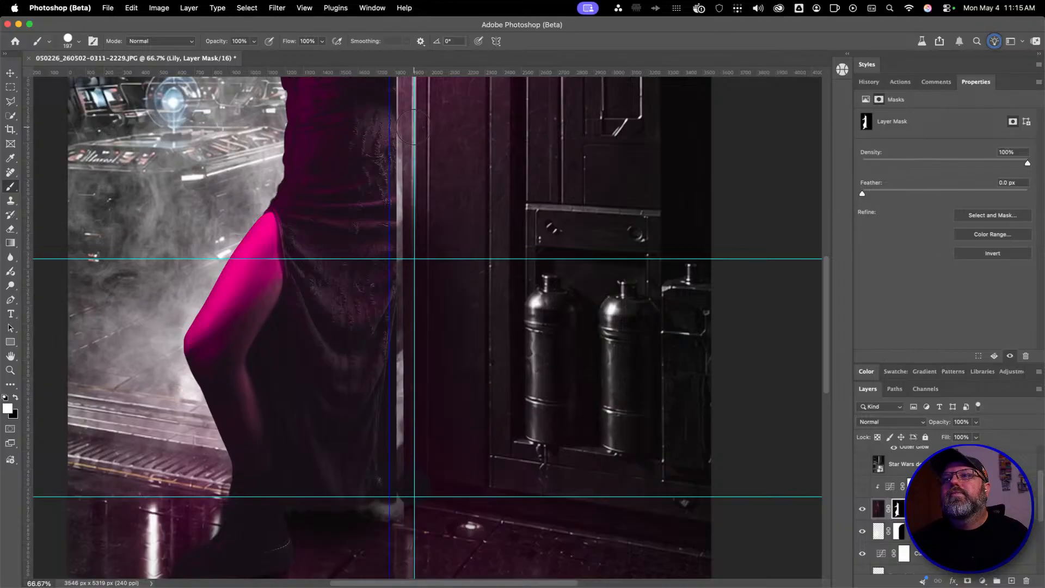
scroll(995, 571, "down", 3)
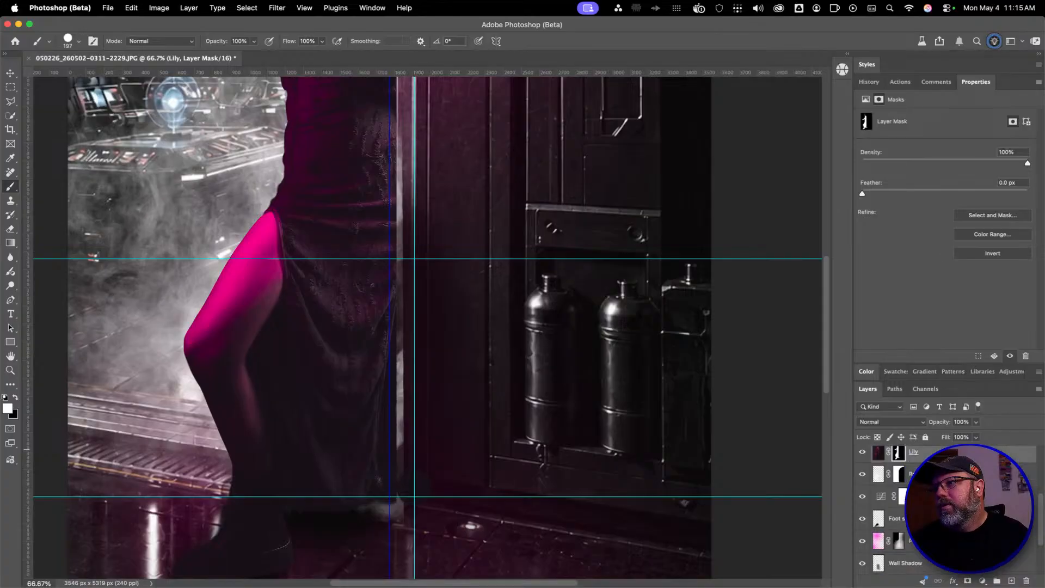
scroll(898, 506, "down", 3)
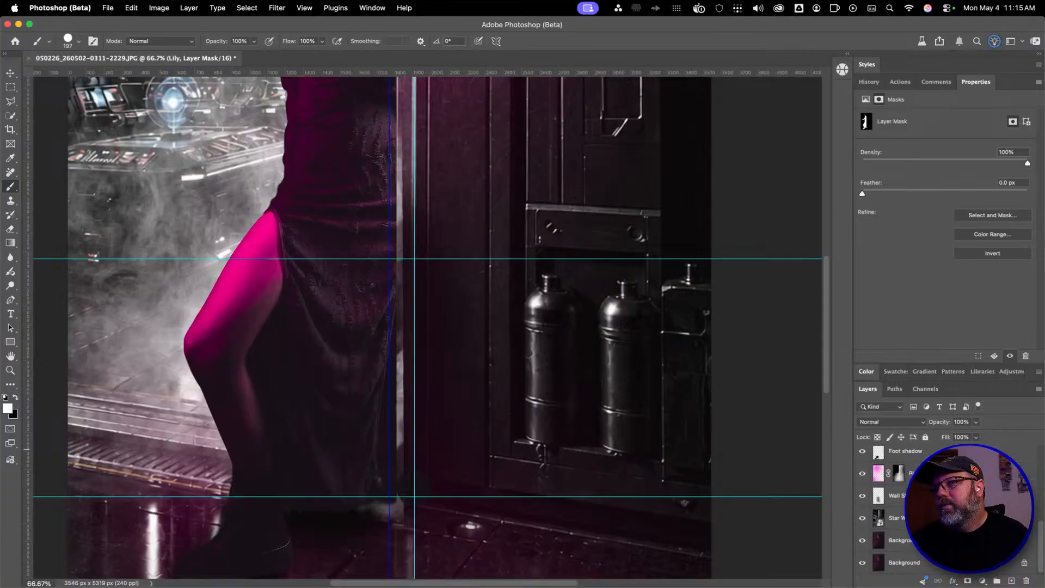
scroll(893, 507, "up", 2)
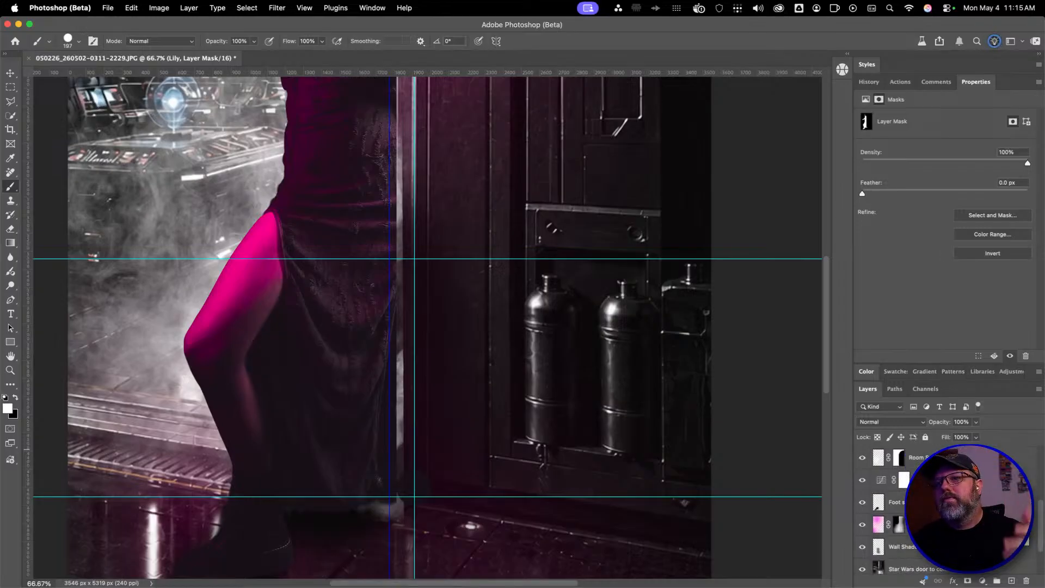
scroll(892, 506, "up", 1)
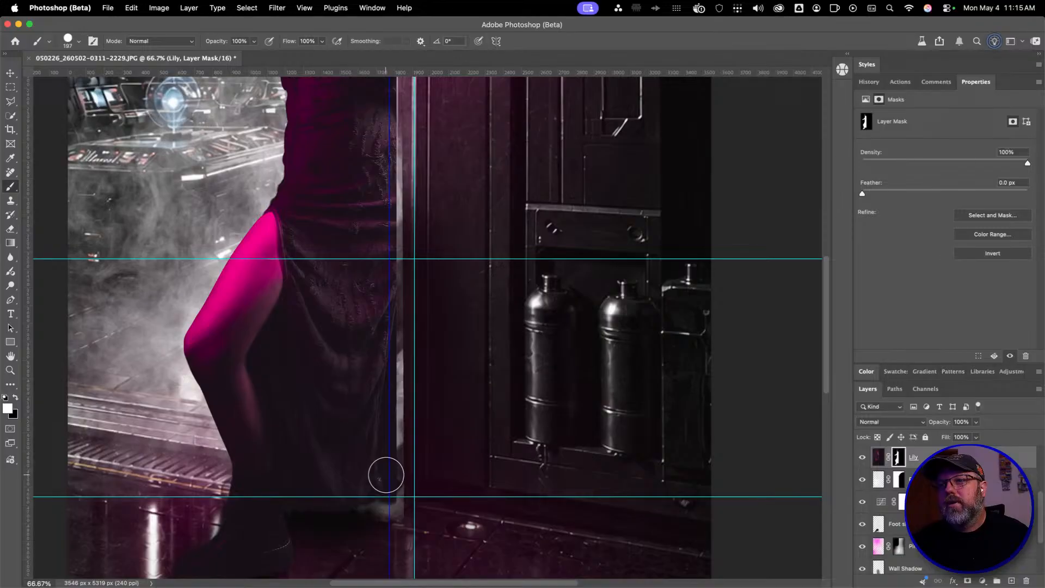
left_click_drag(385, 483, 370, 483)
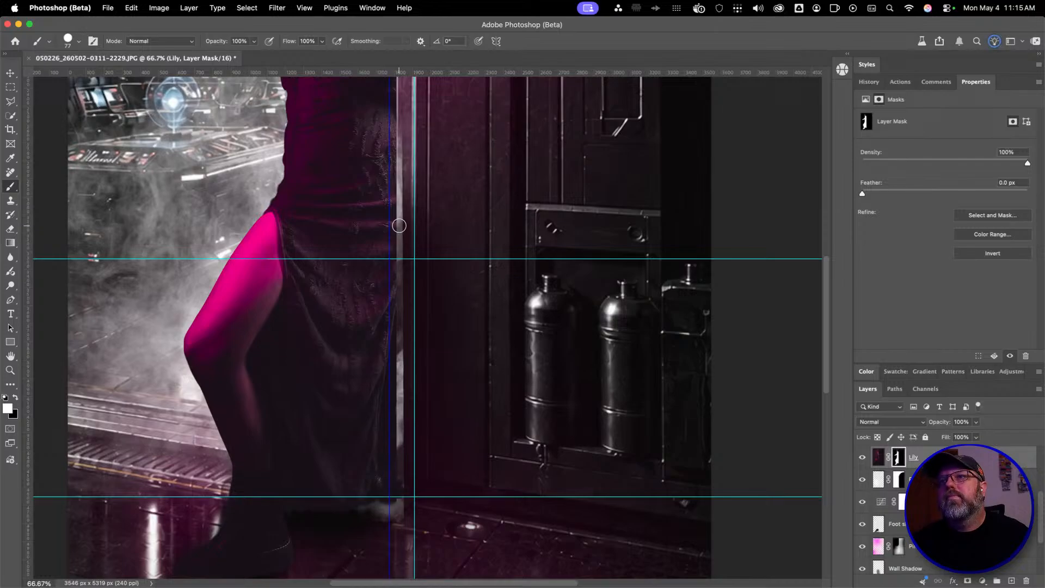
left_click(389, 104, "shift")
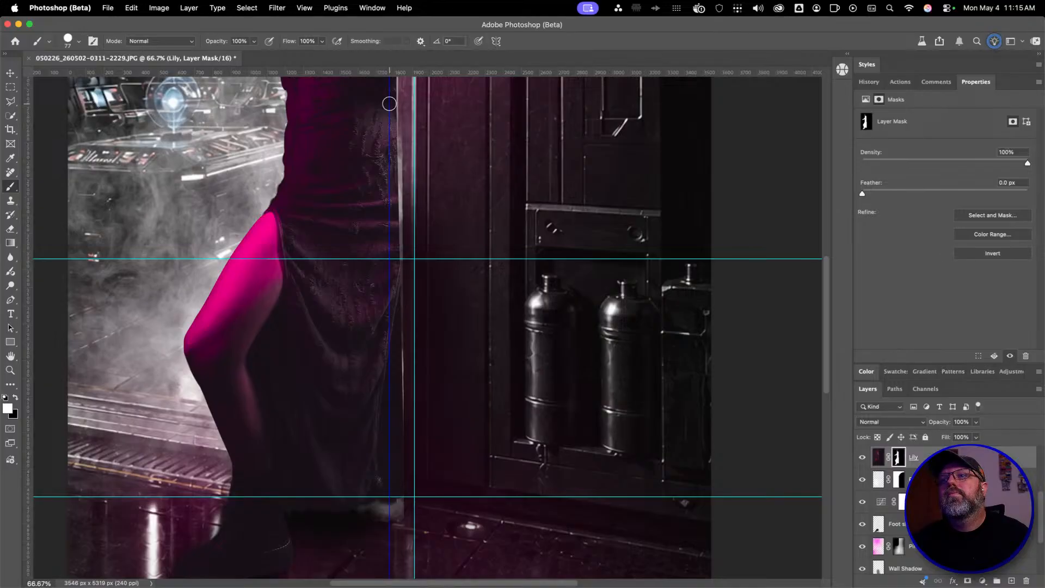
Check the wall-side edge up to the hood, and undo the mask stroke, guide moves and layer visibility changes
scroll(397, 354, "up", 8)
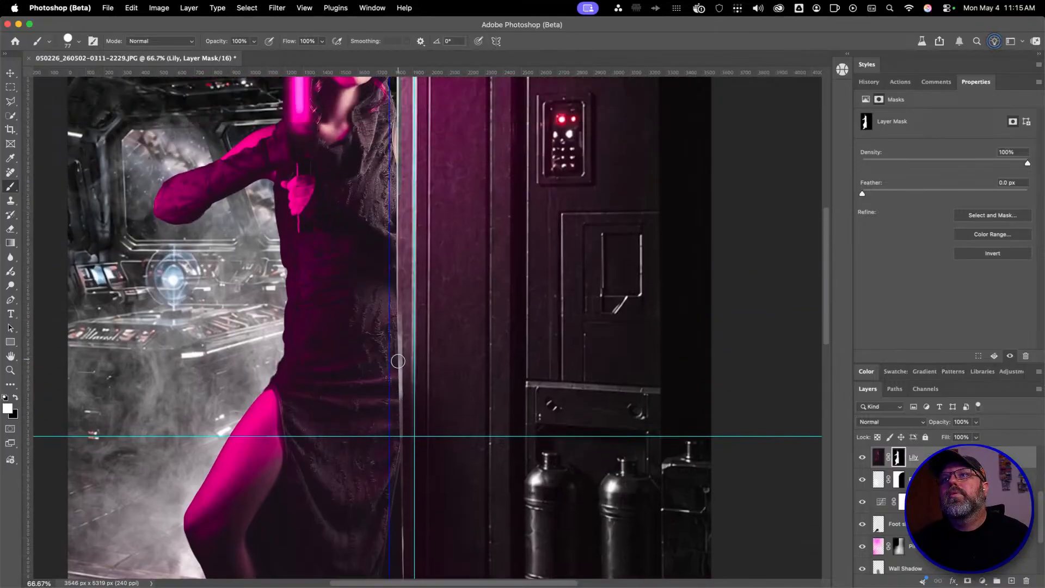
scroll(398, 360, "up", 15)
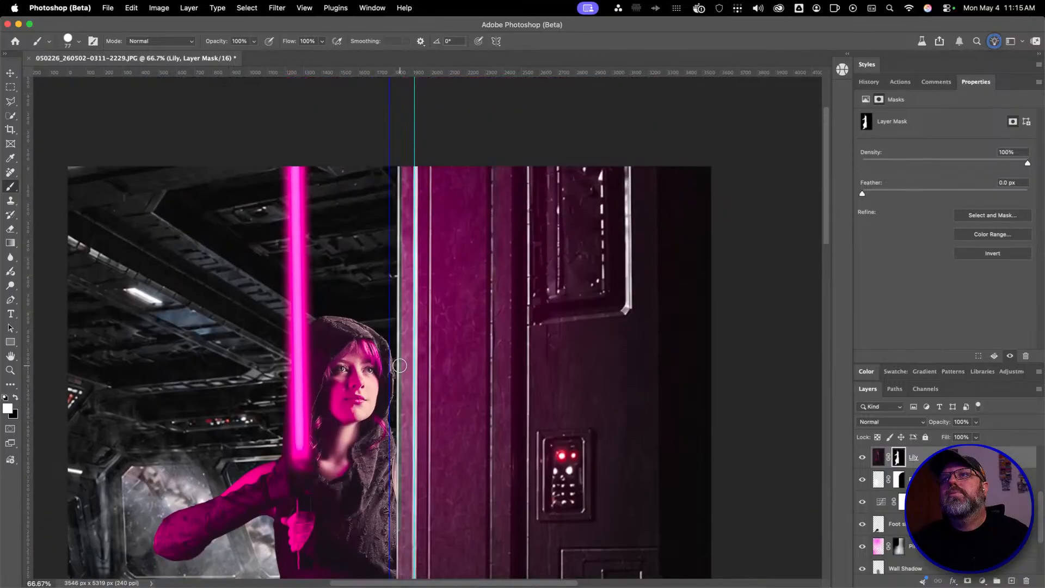
scroll(400, 365, "up", 1)
scroll(400, 365, "down", 4)
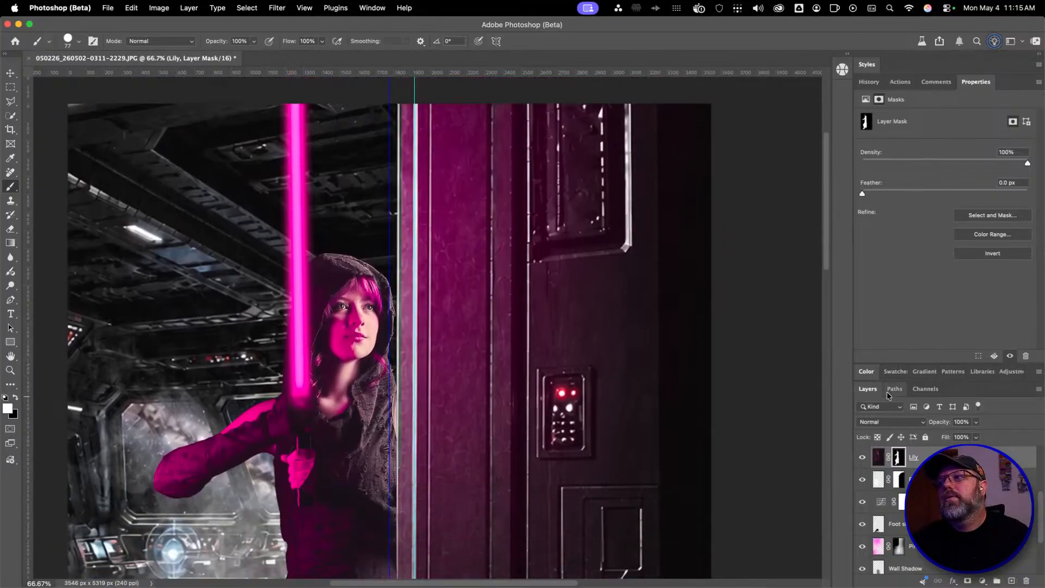
key("super+2")
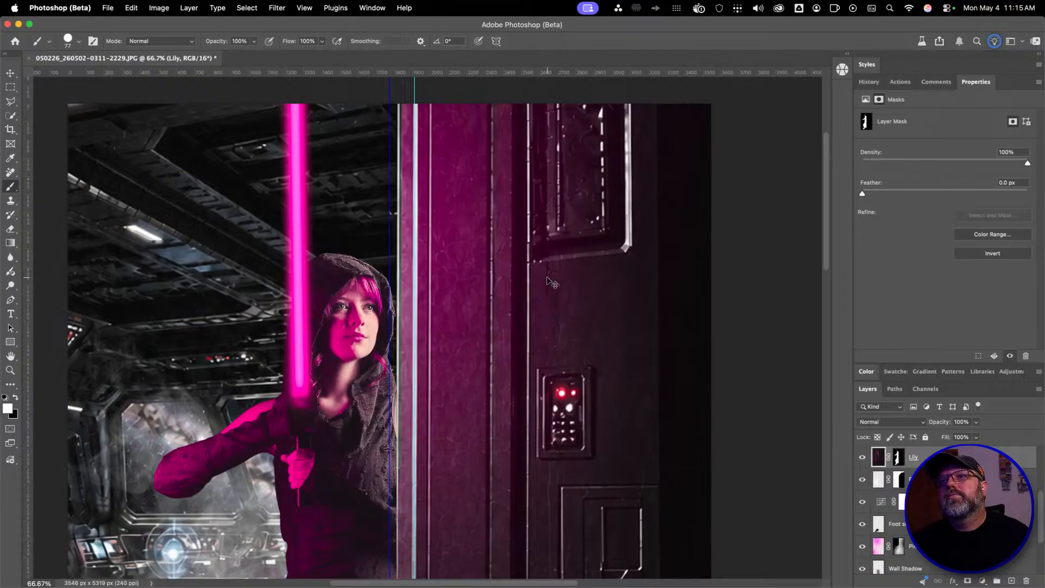
key("super+z")
key("super+z")
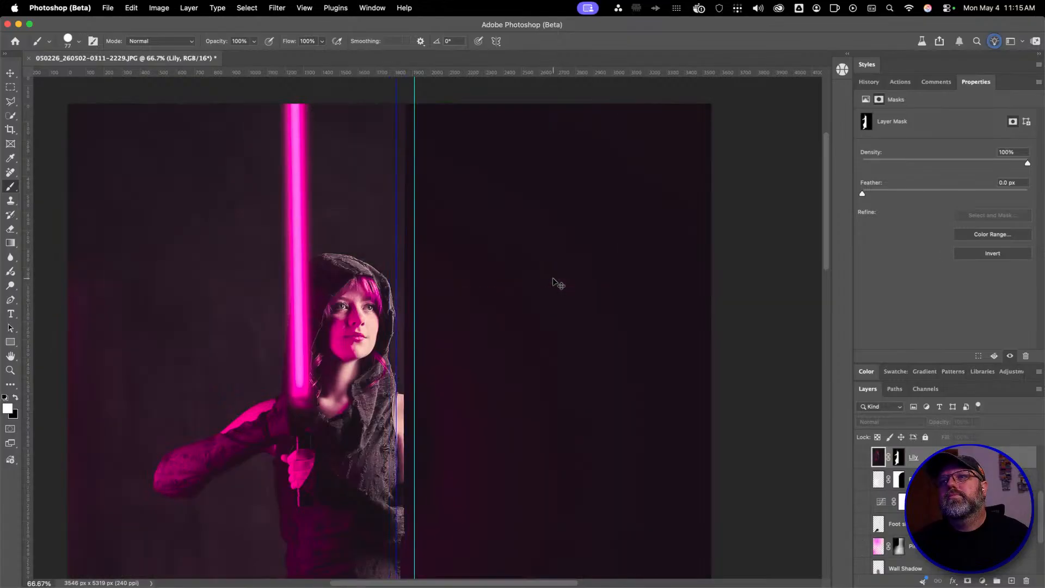
key("super+z")
key("super+z")
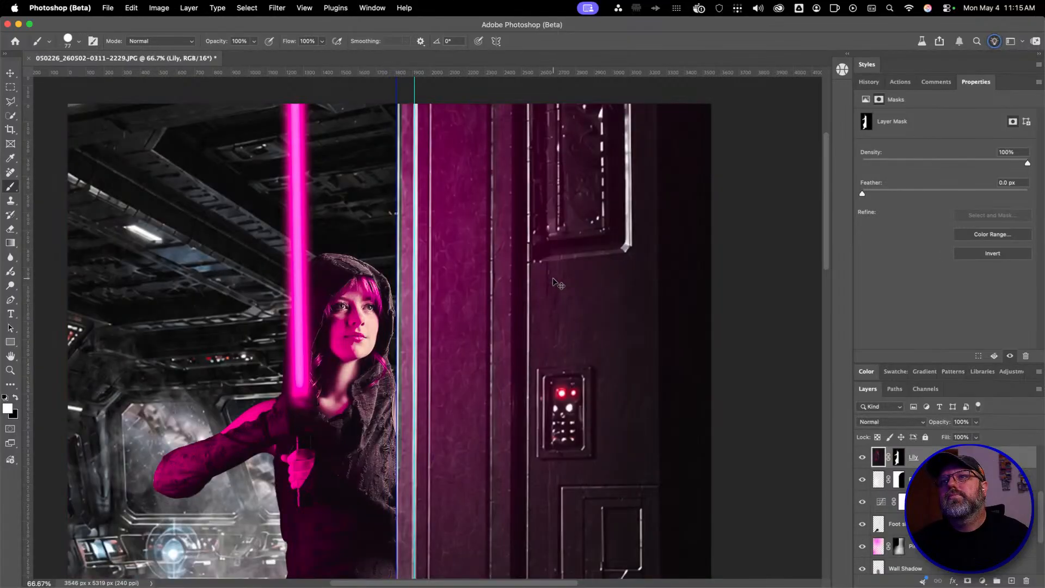
Undo the most recent changes, back to the state with the Room Smoke layer hidden
key("super+z")
key("super+z")
key("super+z")
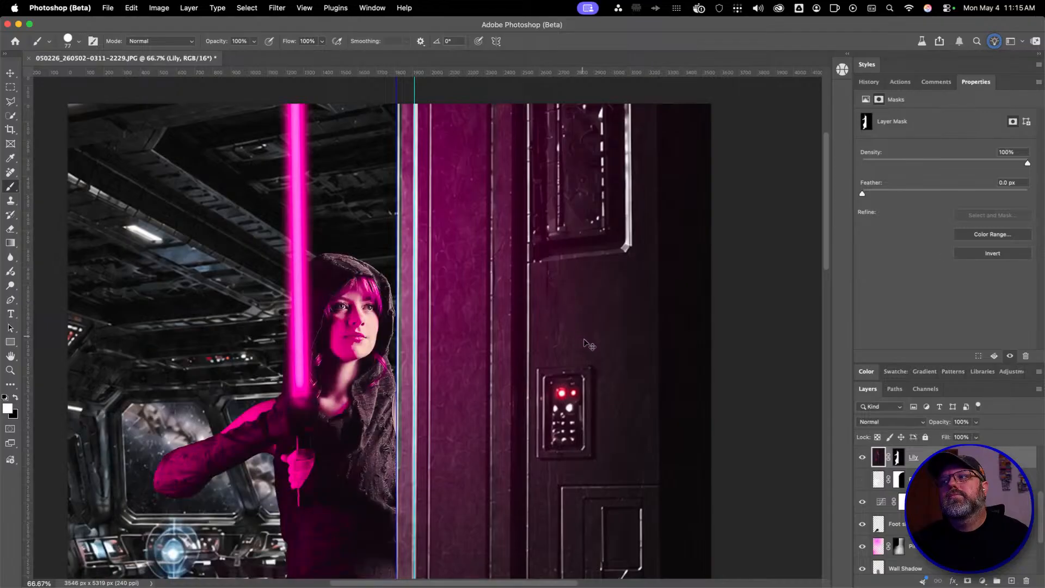
scroll(603, 400, "down", 5)
scroll(603, 400, "down", 4)
key("super+shift+z")
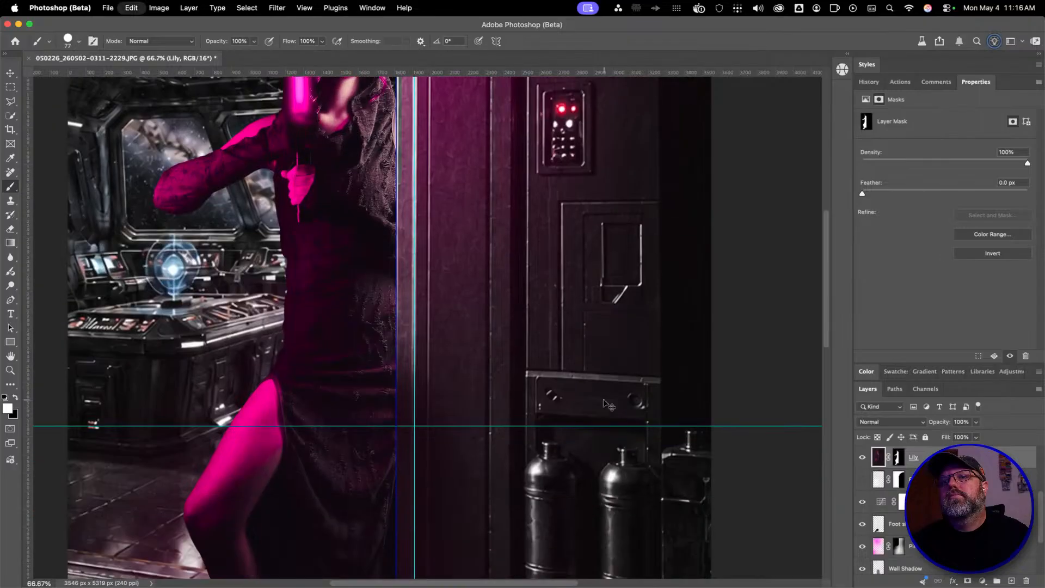
key("super+shift+z")
key("super+z")
Inspect the dress's wall-side edge down to the boot, comparing it with the portrait layer hidden and shown
scroll(608, 403, "down", 6)
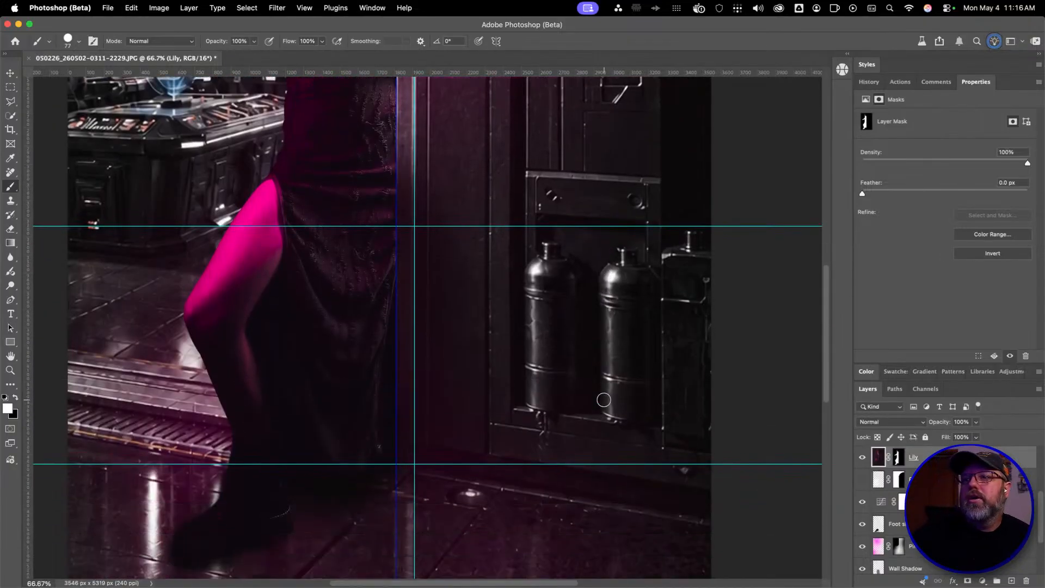
scroll(604, 398, "up", 6)
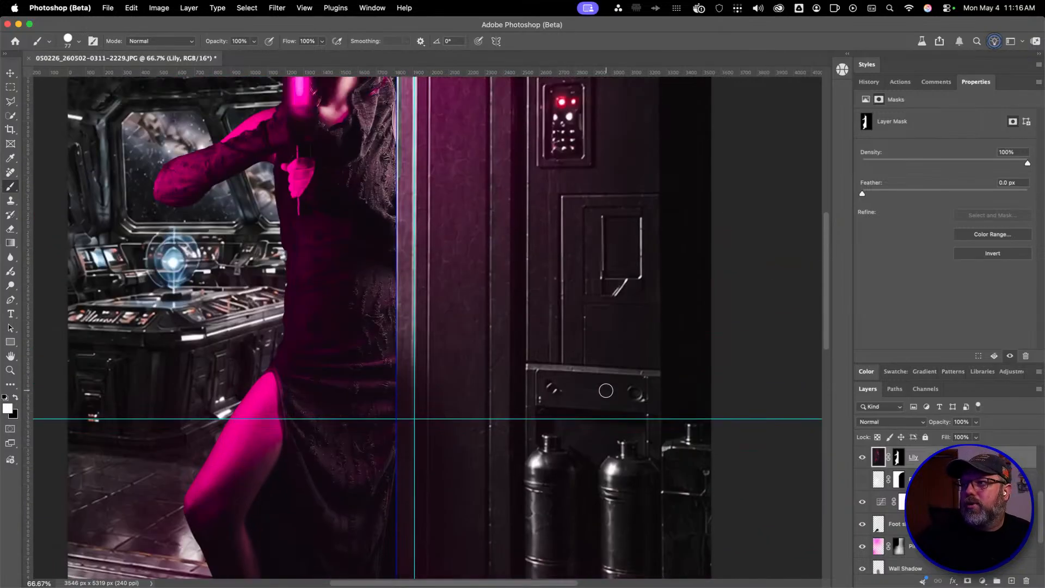
scroll(604, 391, "up", 2)
scroll(602, 392, "down", 6)
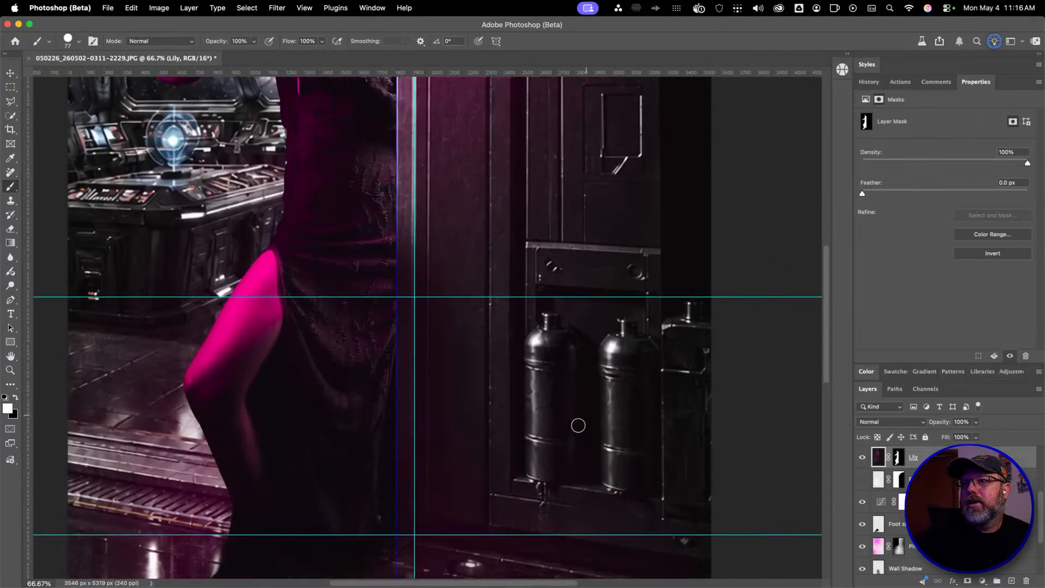
left_click(864, 459)
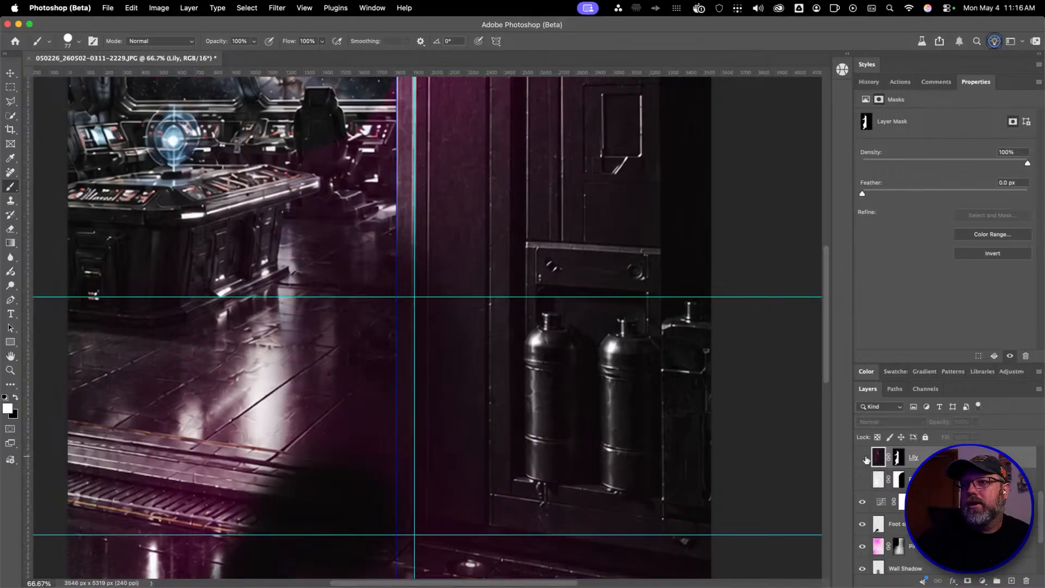
left_click(863, 459)
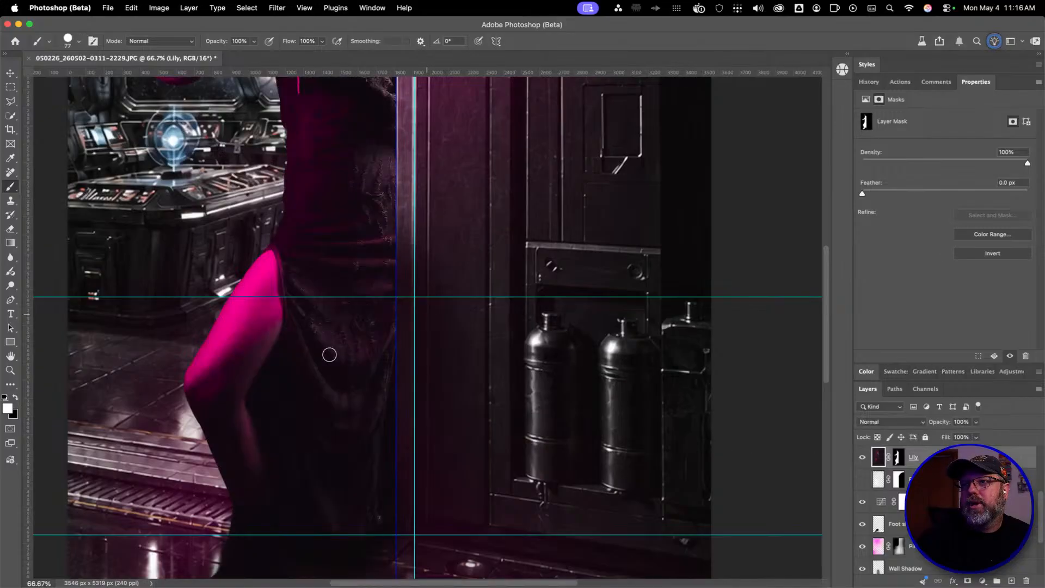
left_click(1021, 465)
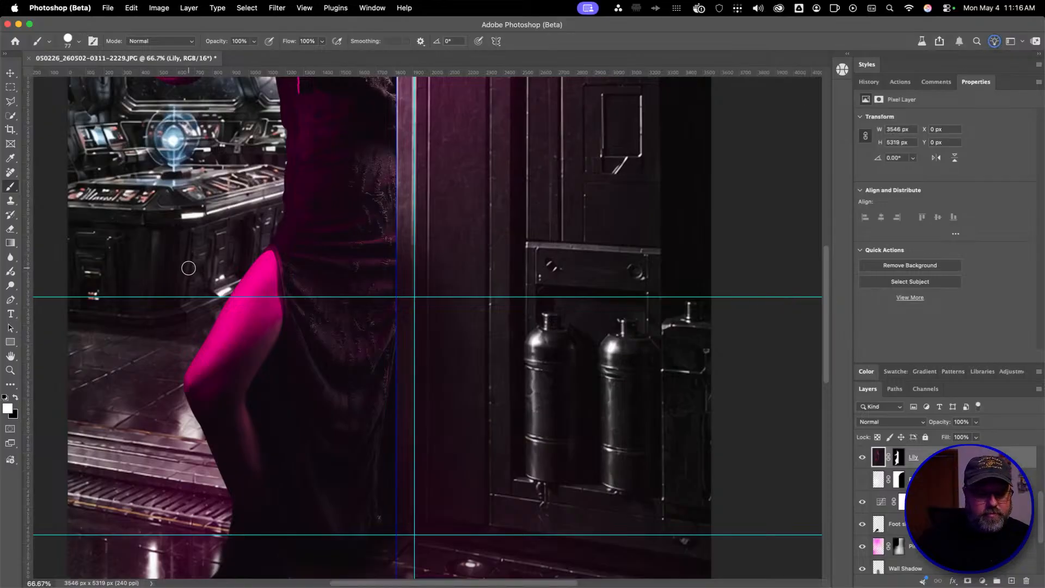
Remove the horizontal and vertical guides from the canvas
key("v")
left_click_drag(195, 299, 196, 68)
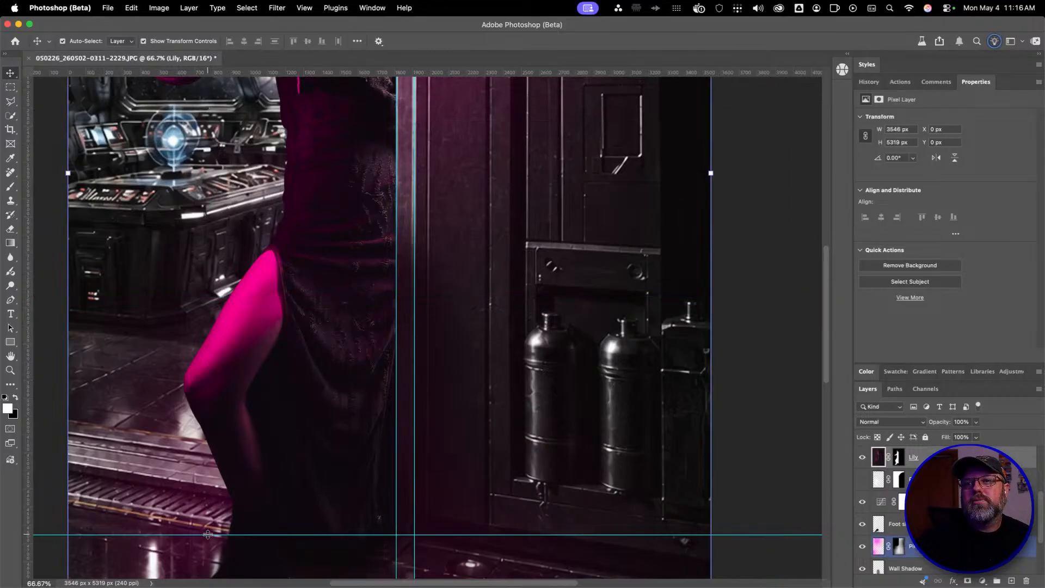
left_click_drag(208, 535, 235, 68)
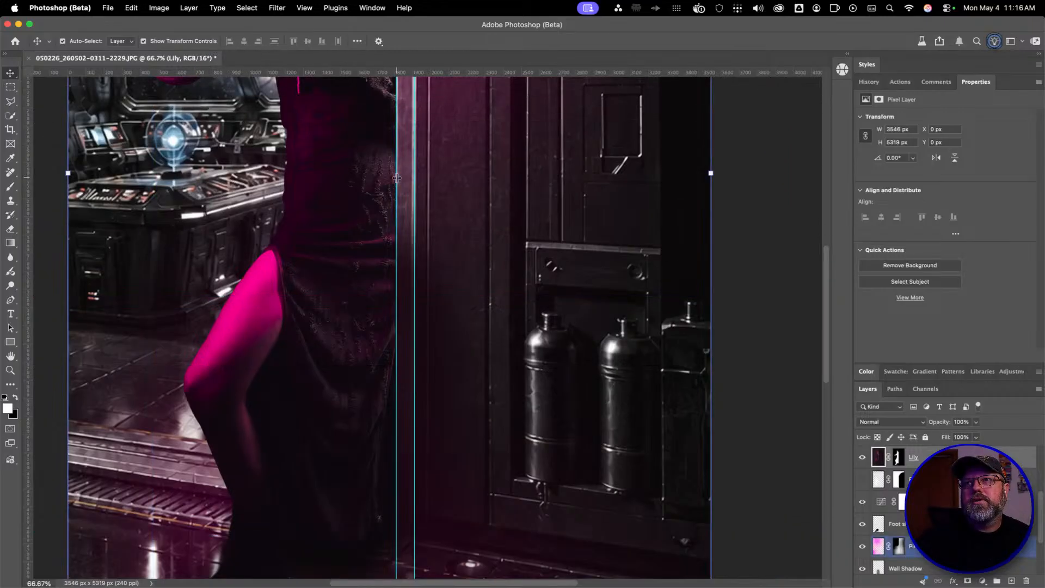
left_click_drag(395, 178, 5, 175)
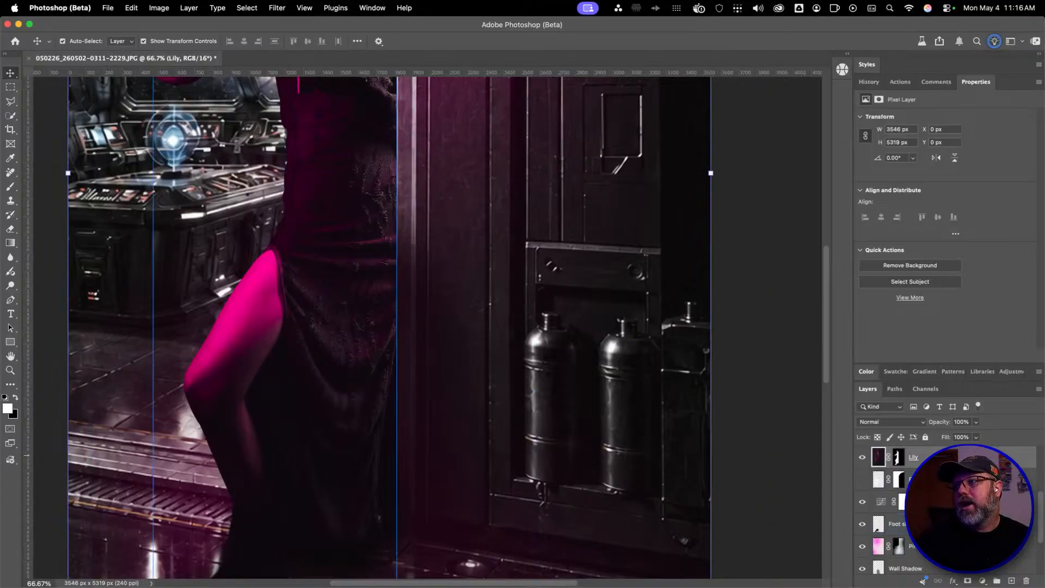
Show the Room Smoke layer and paint black on its mask with a 467 px hard brush along the dress-to-wall gap down to the floor
left_click(862, 480)
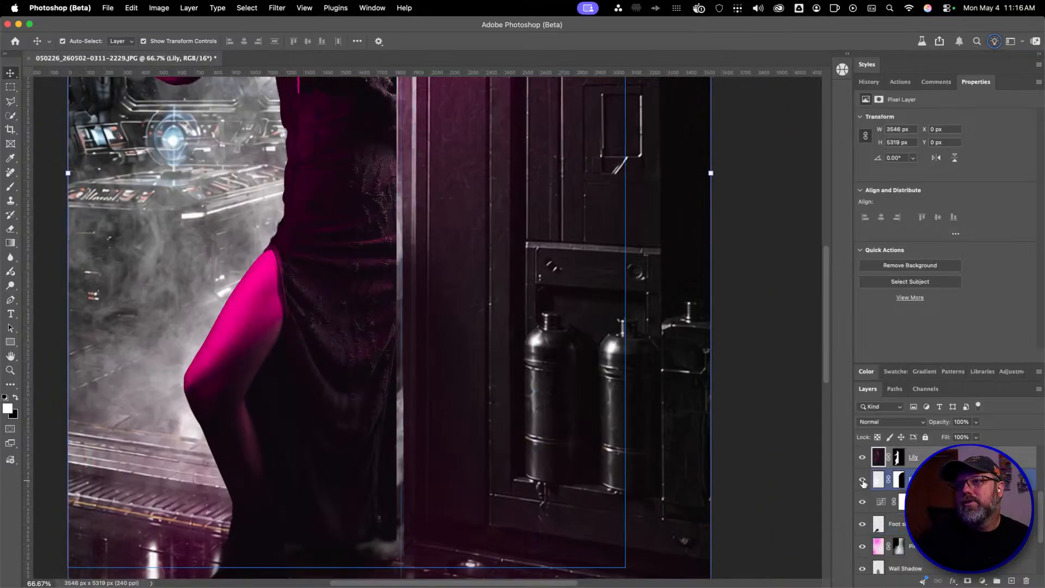
left_click(897, 481)
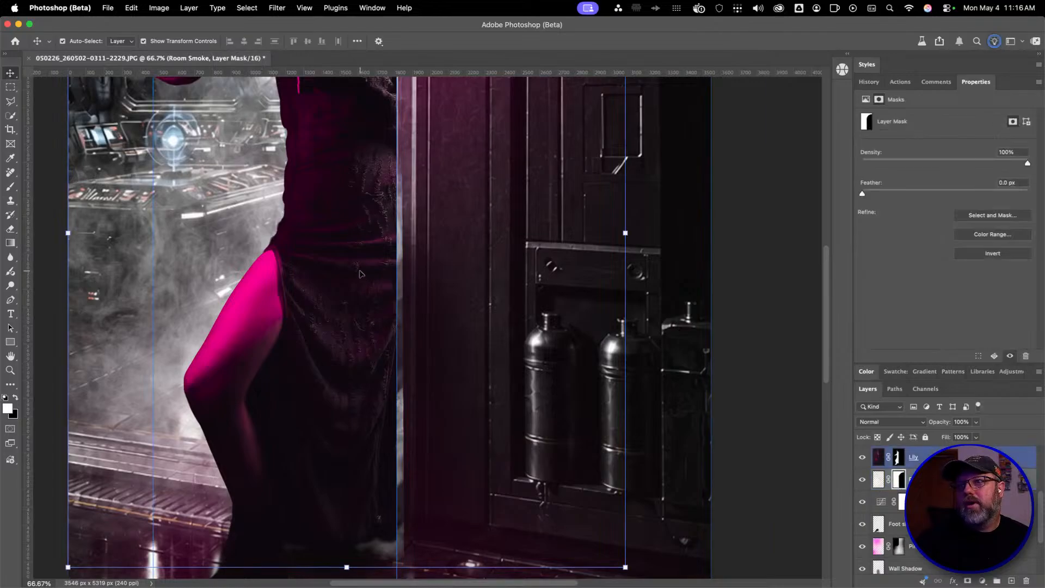
scroll(430, 270, "up", 3)
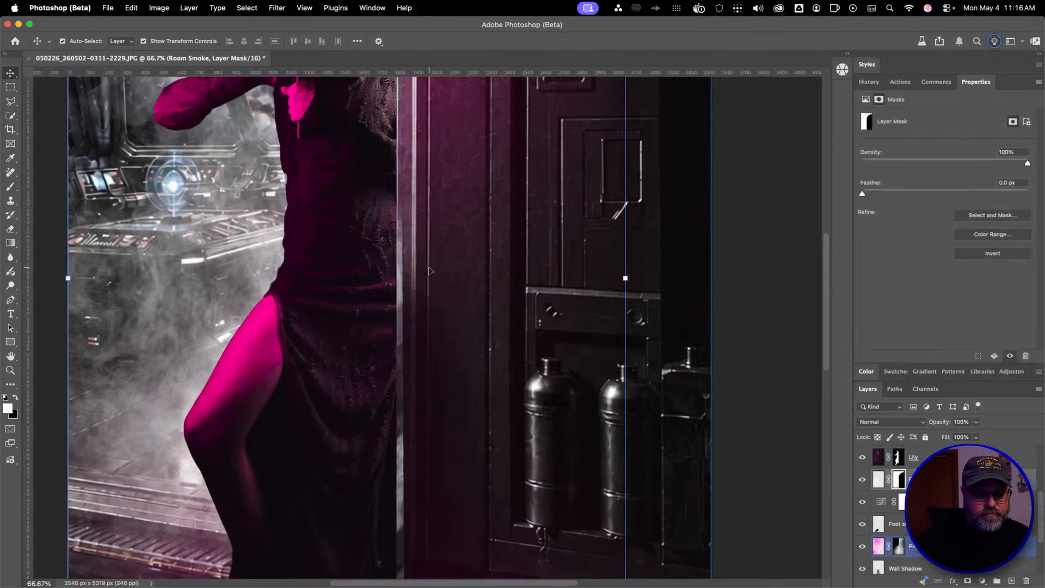
key("b")
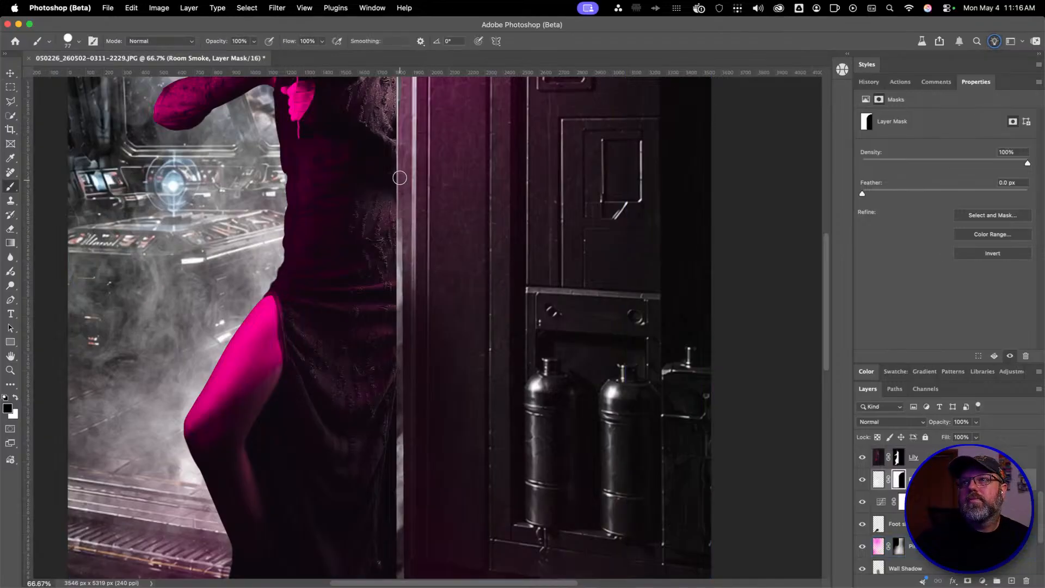
left_click_drag(400, 178, 470, 178)
left_click(403, 138)
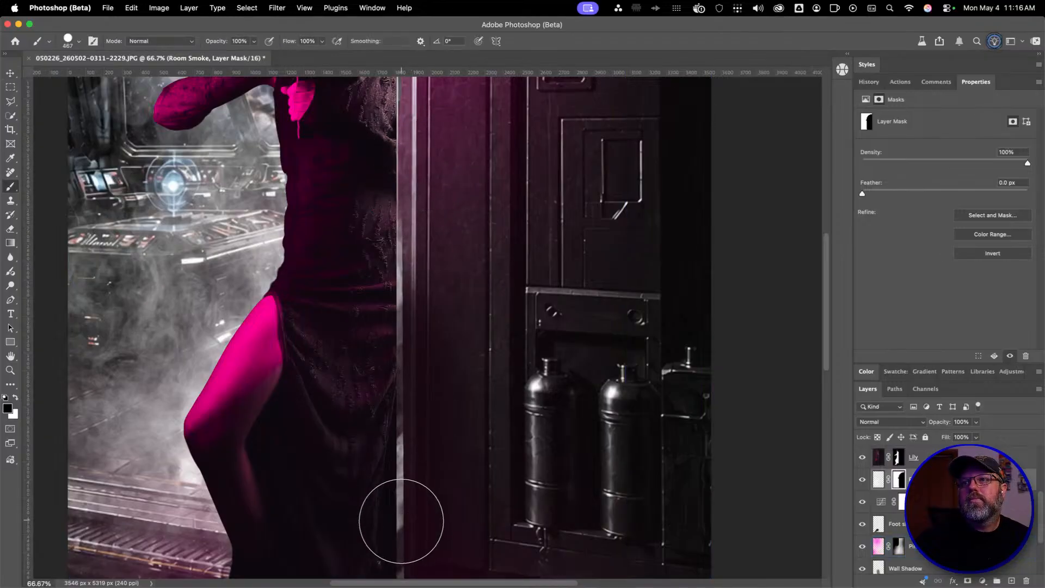
left_click(402, 521, "shift")
scroll(427, 523, "down", 5)
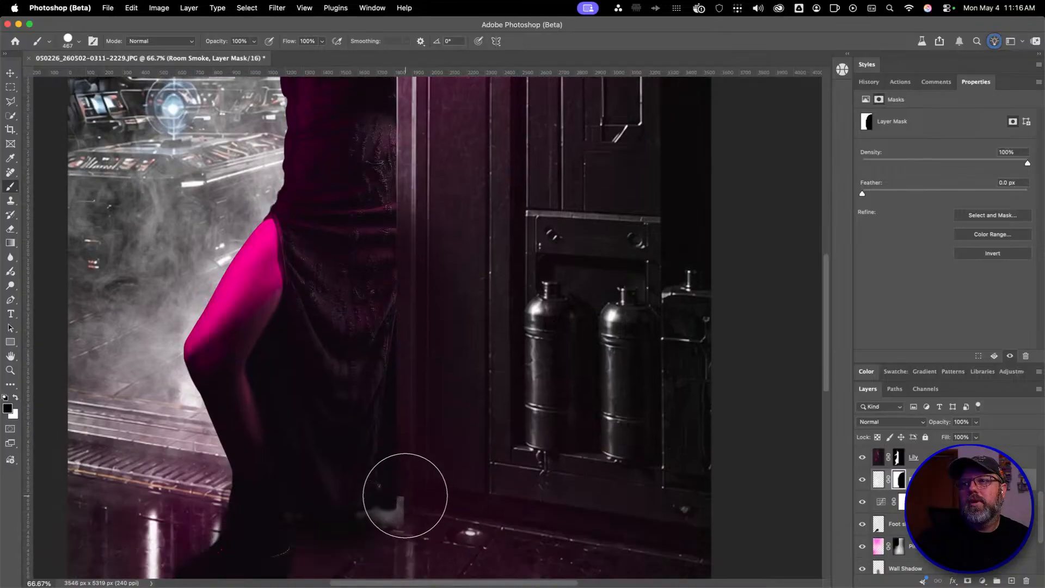
left_click(404, 496)
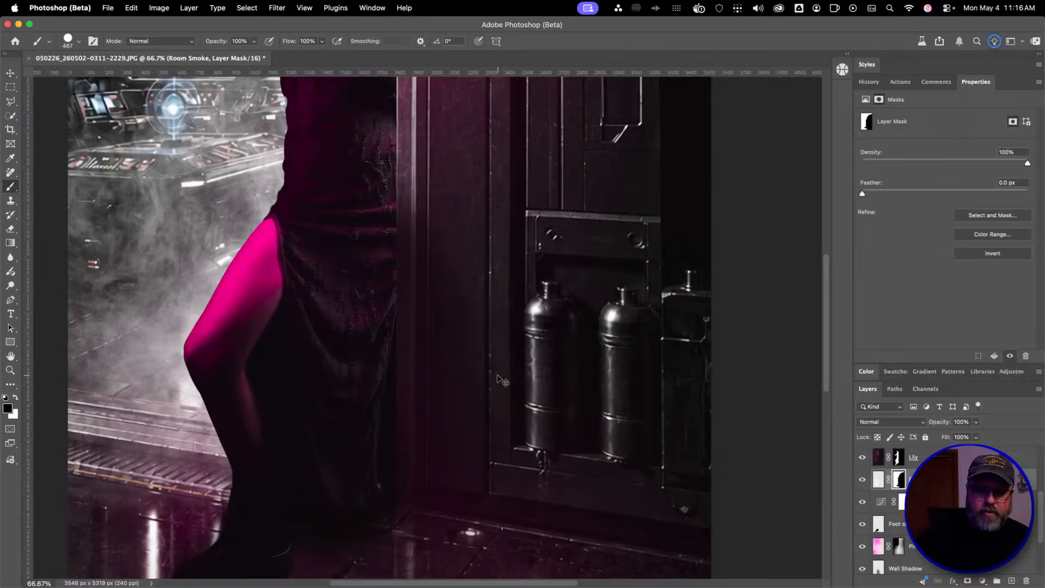
Add a layer named Front Smoke above the portrait's curves adjustment and delete the hidden Star Wars door to command deck-2 copy layer
key("super+minus")
key("super+minus")
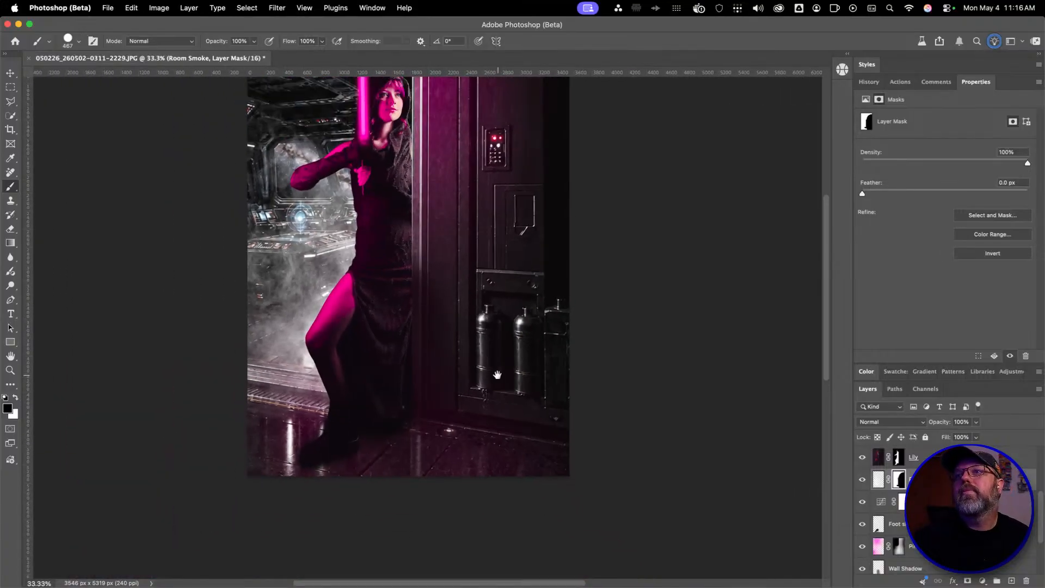
scroll(497, 374, "up", 5)
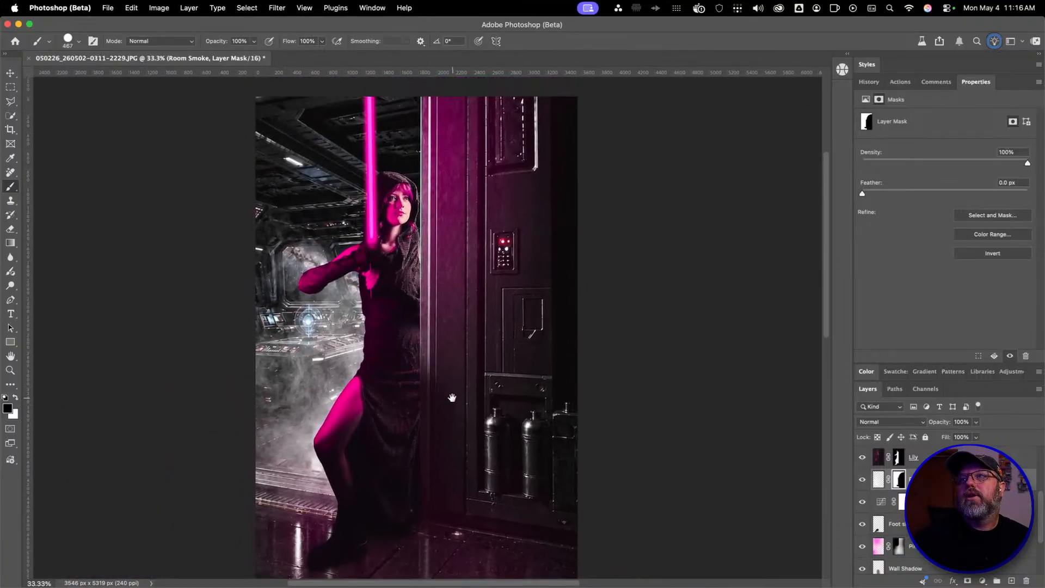
key("super+minus")
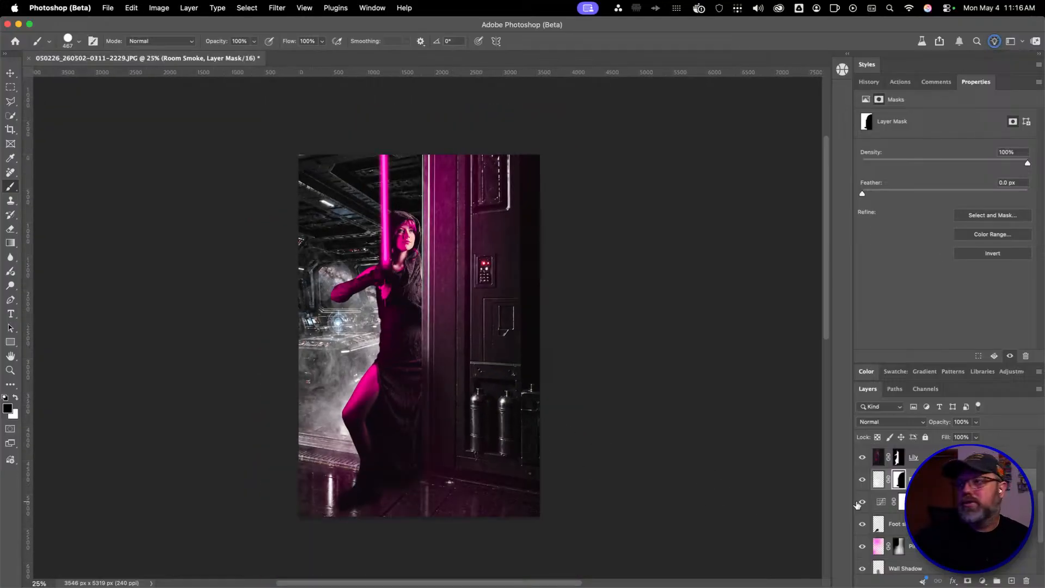
scroll(893, 512, "up", 4)
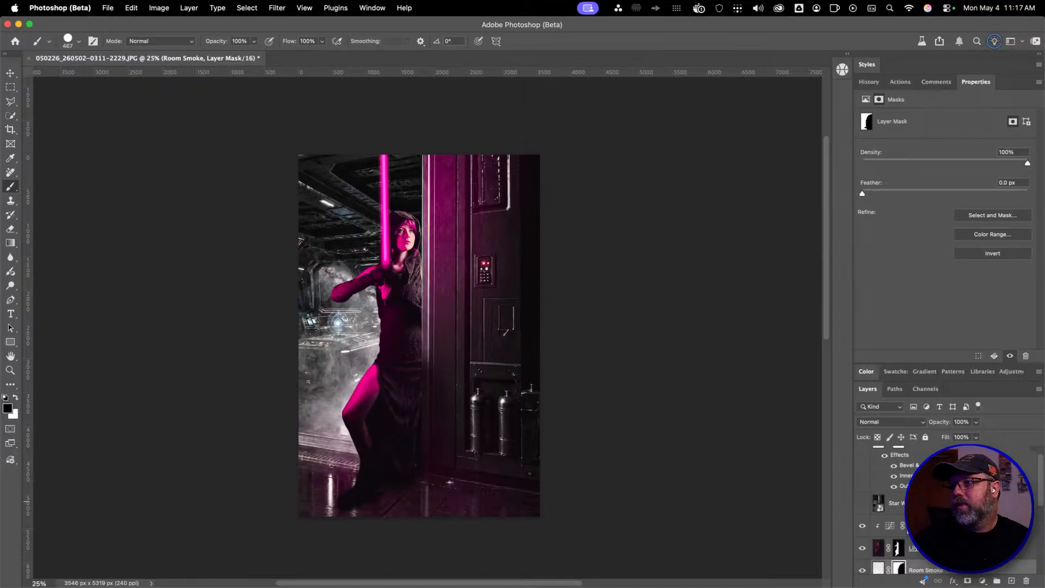
left_click(932, 505)
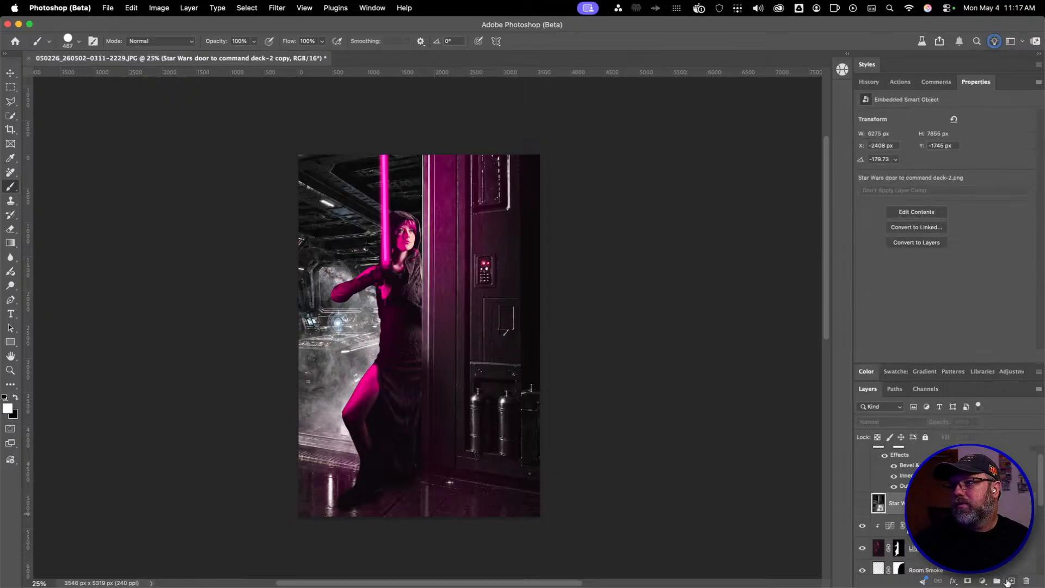
left_click(1010, 581)
left_click(932, 524)
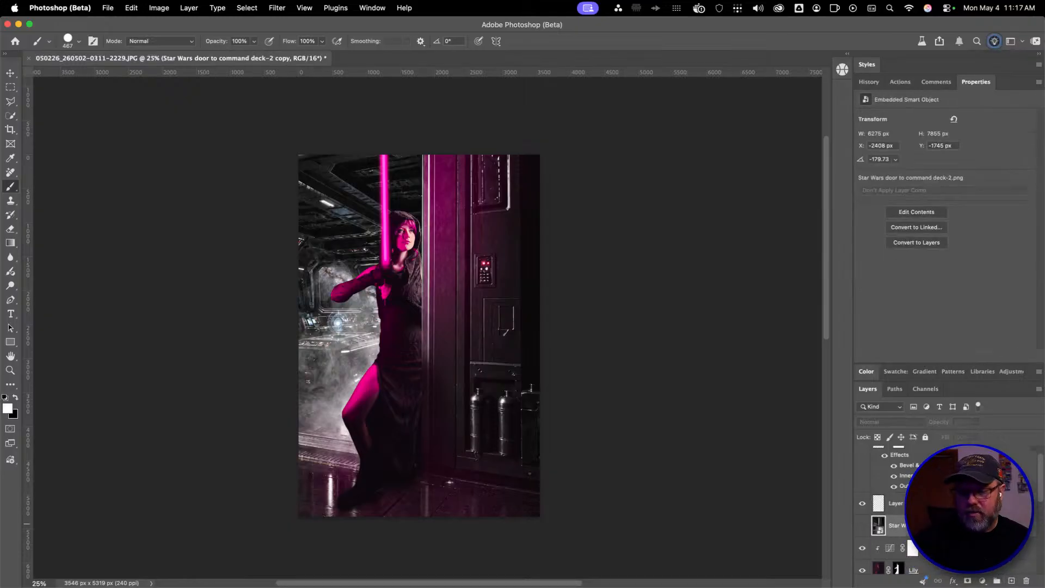
key("Delete")
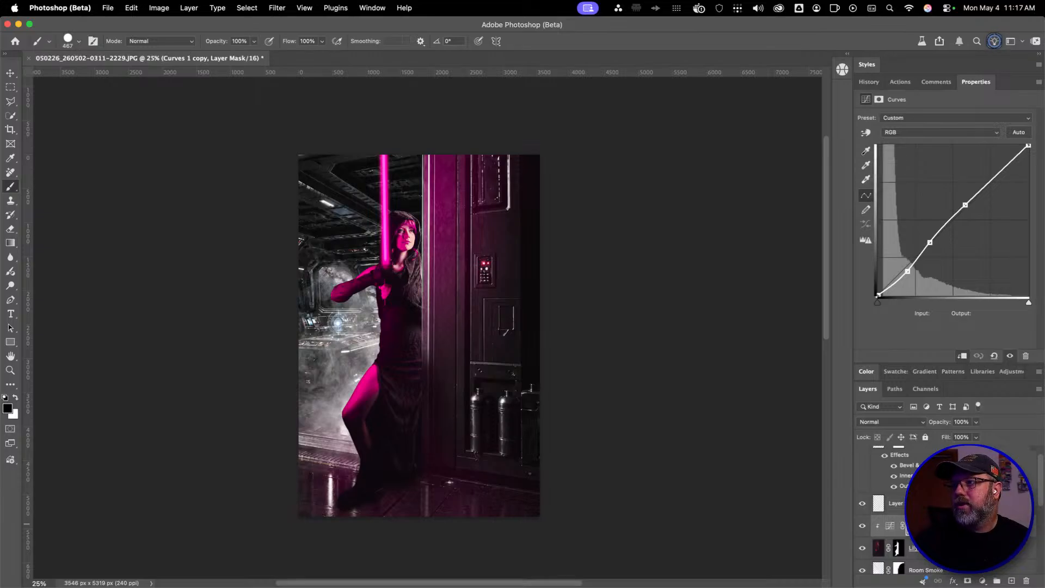
double_click(895, 504)
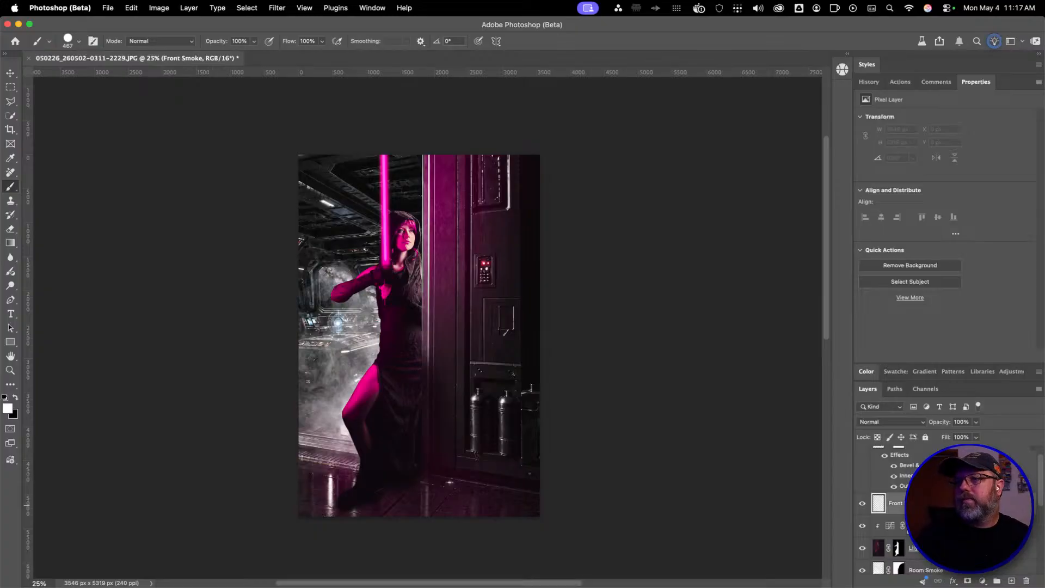
Choose the recently used 4980 px smoke brush for painting on the Front Smoke layer
right_click(357, 389)
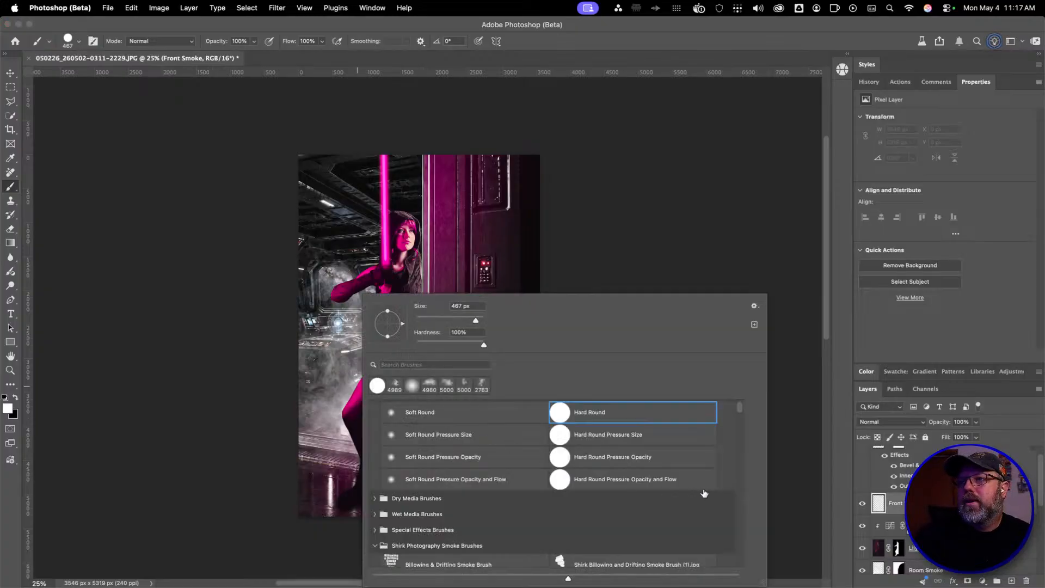
scroll(703, 493, "down", 8)
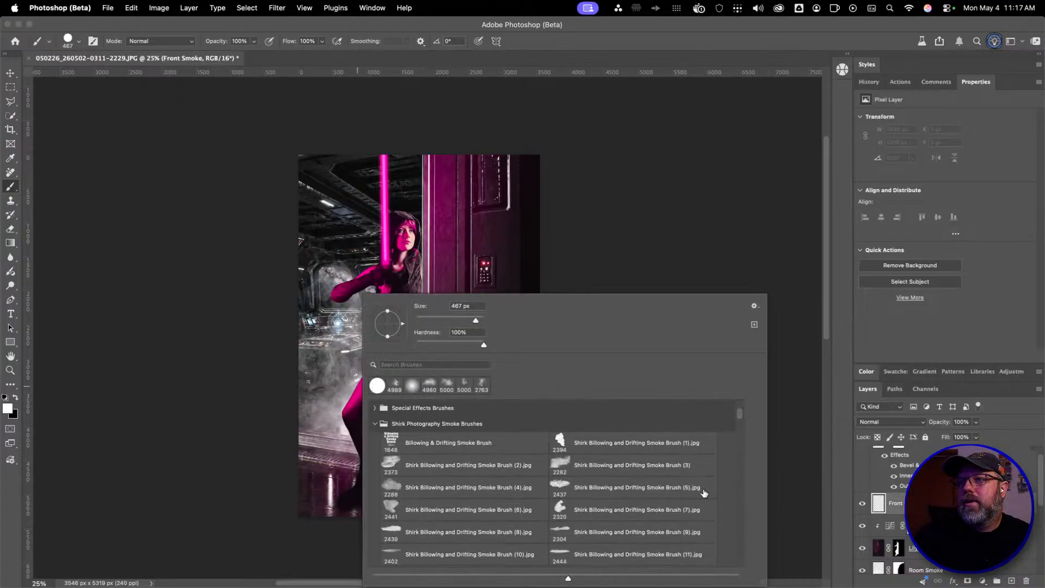
left_click(451, 387)
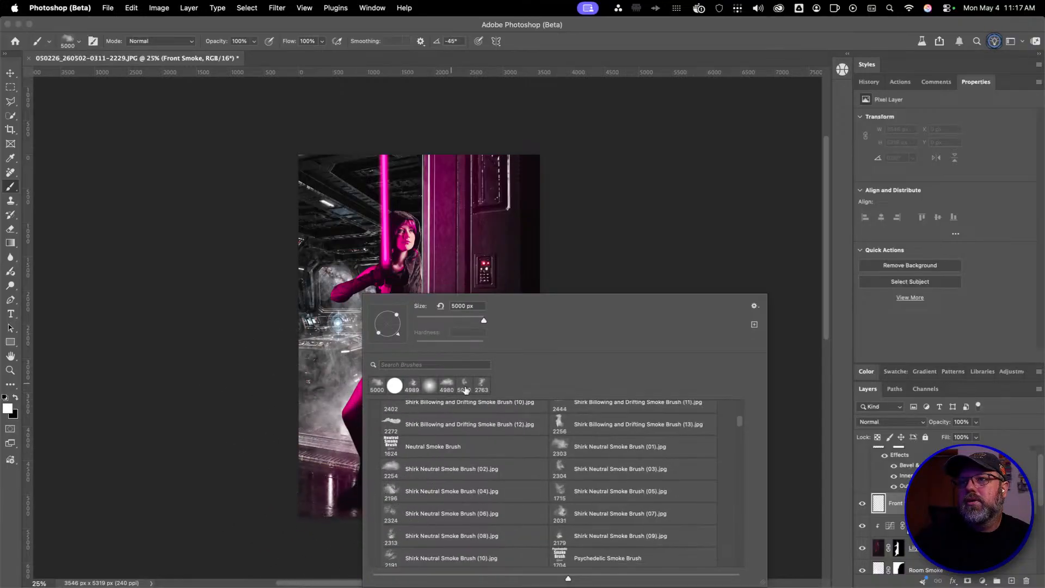
left_click(446, 385)
right_click(226, 473)
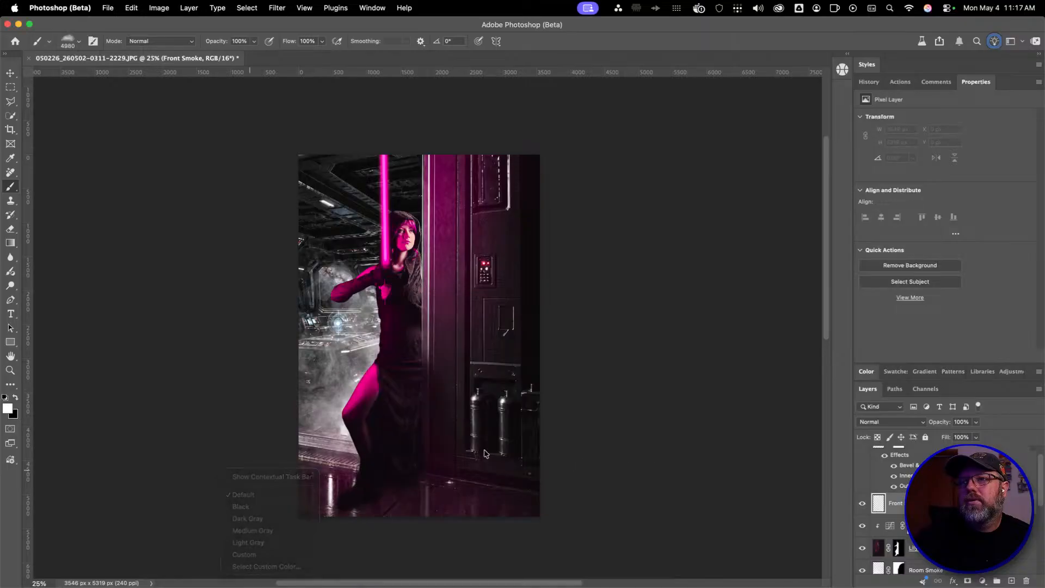
Try stamping white smoke at 5000 px over the floor around the boot and at both lower corners, undoing the attempts
left_click(381, 522)
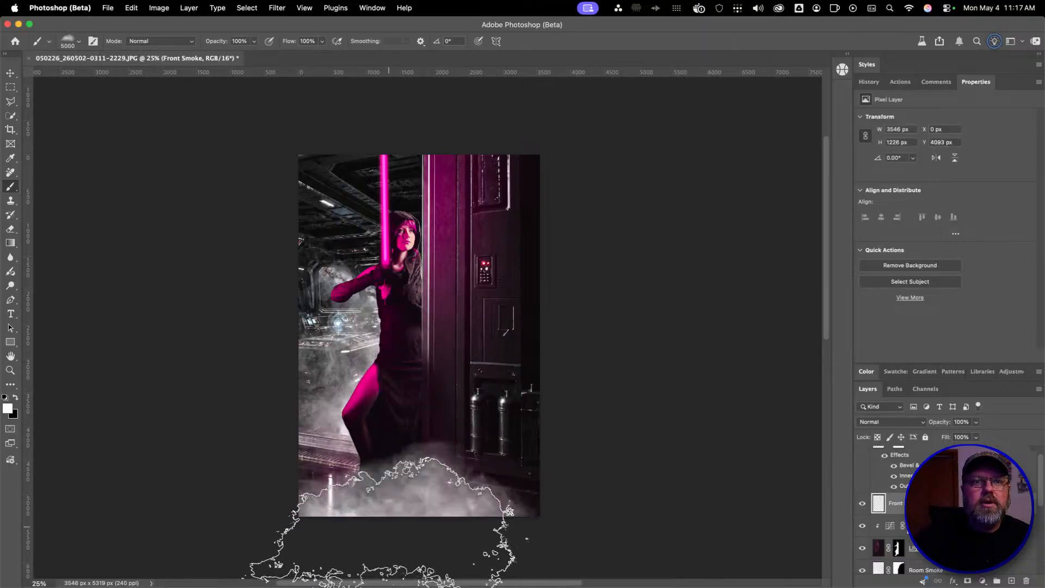
key("super+z")
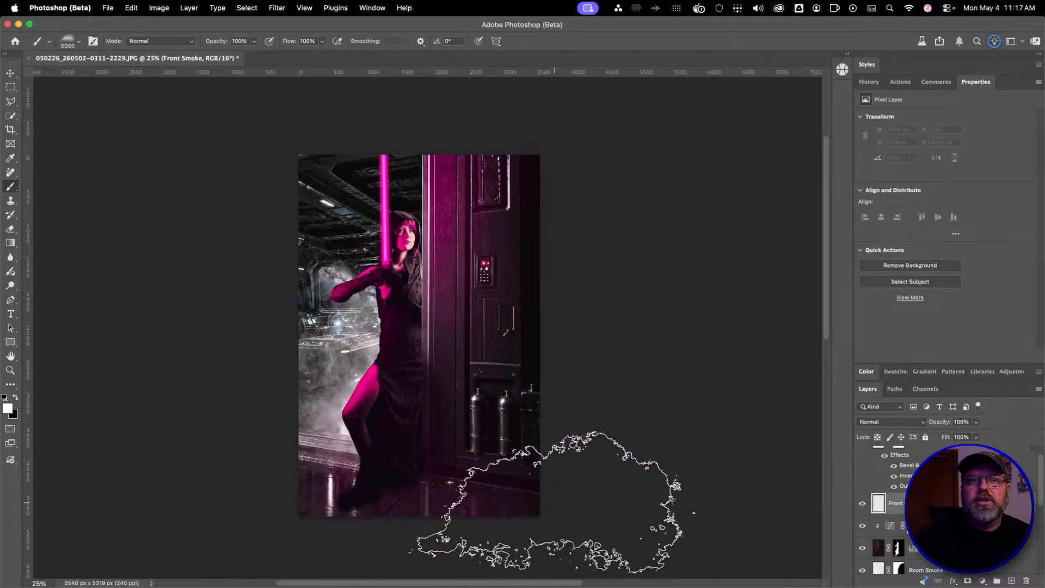
left_click(557, 500)
left_click(298, 522)
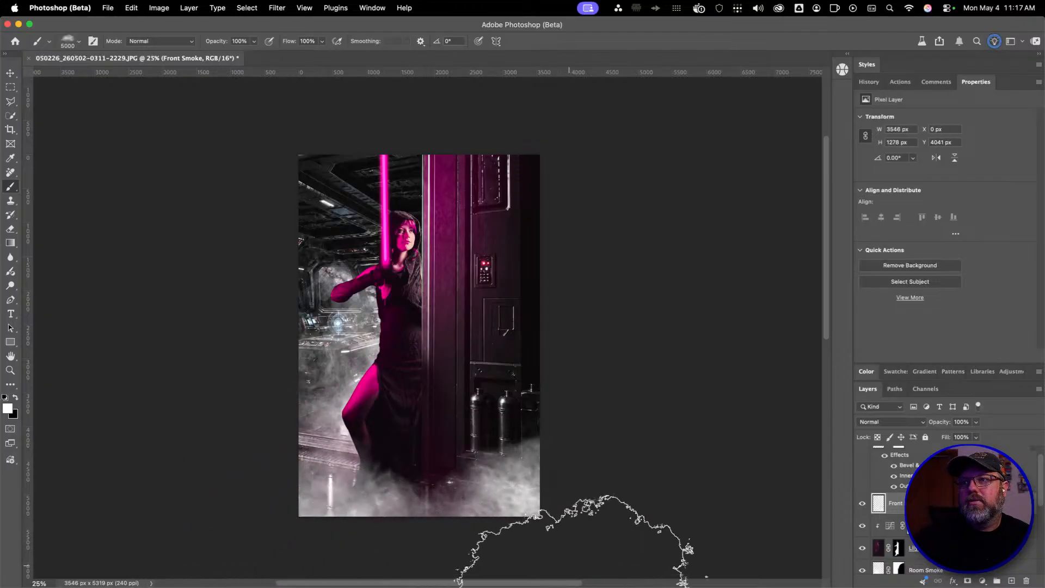
key("super+z")
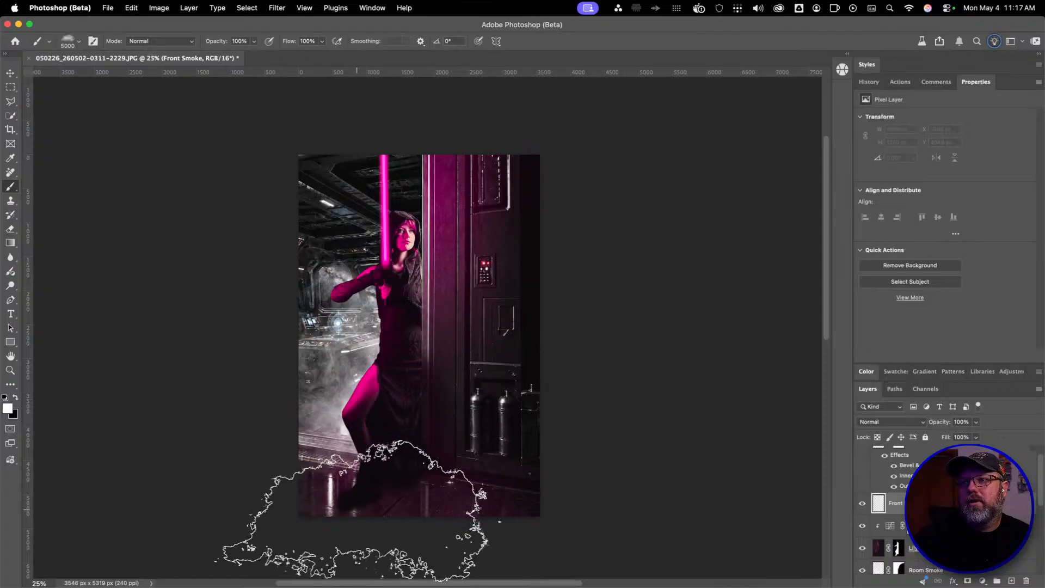
Try stamping white smoke over the floor around the boot with Shirk Billowing and Drifting Smoke Brush (4) at 4998 px, undoing the stamp
right_click(441, 453)
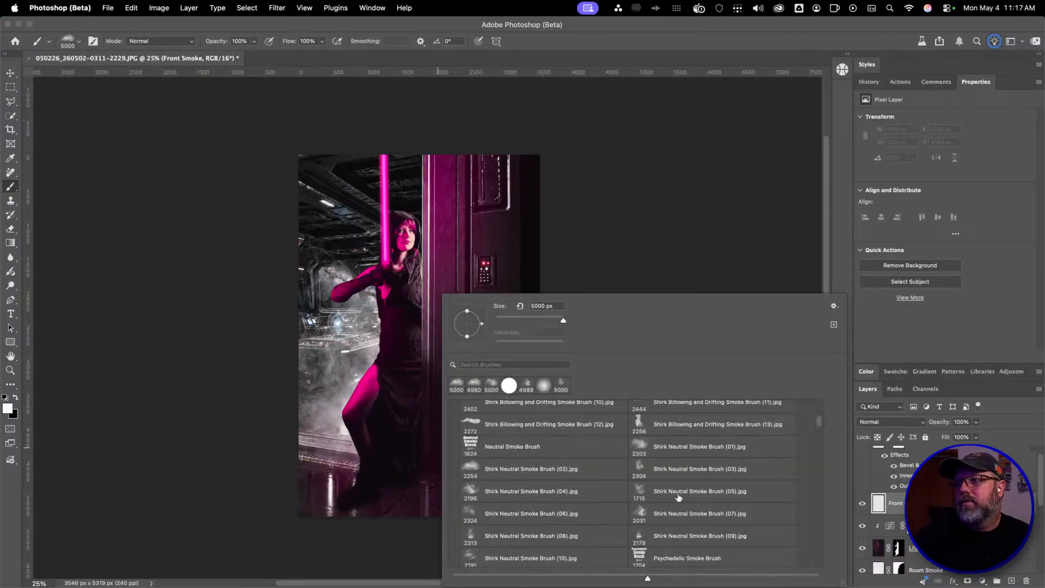
scroll(684, 508, "down", 1)
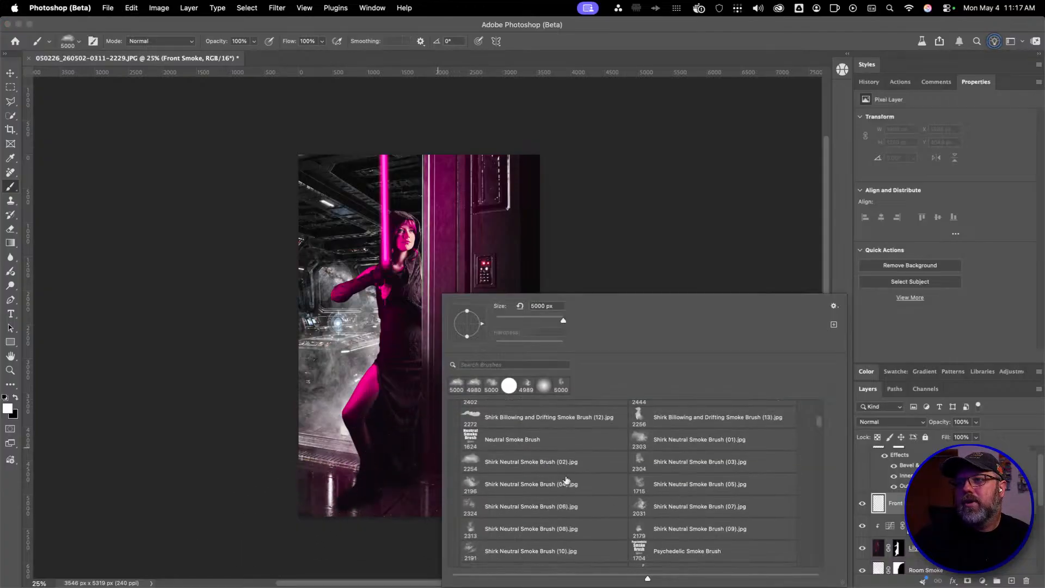
scroll(565, 496, "down", 10)
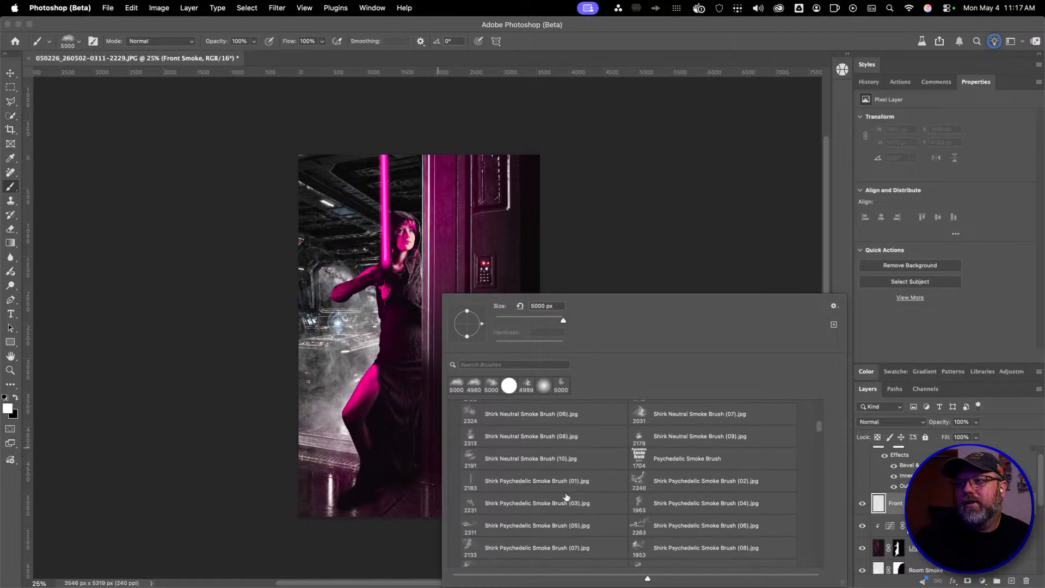
scroll(623, 504, "up", 10)
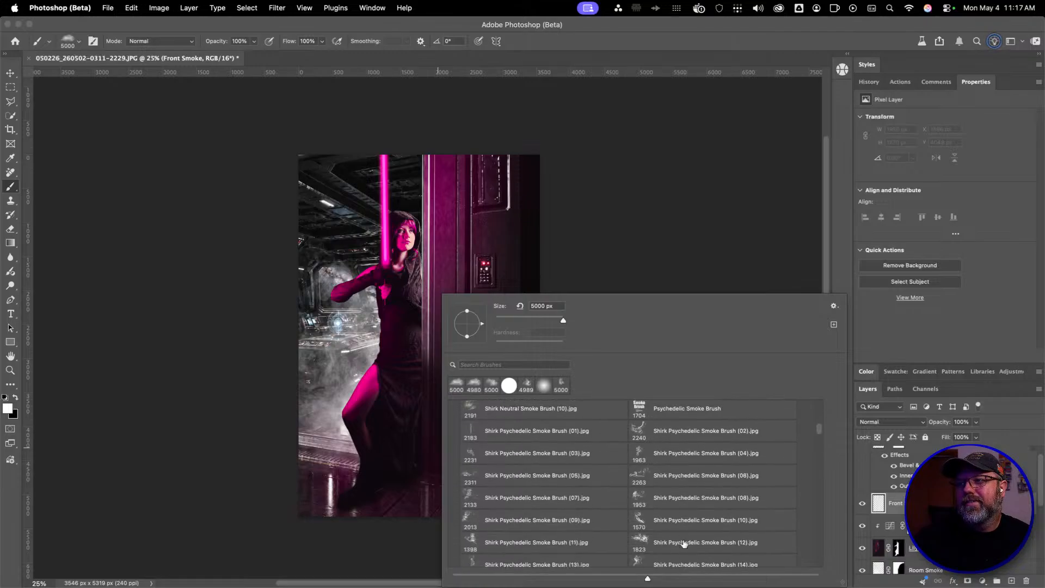
scroll(688, 515, "up", 8)
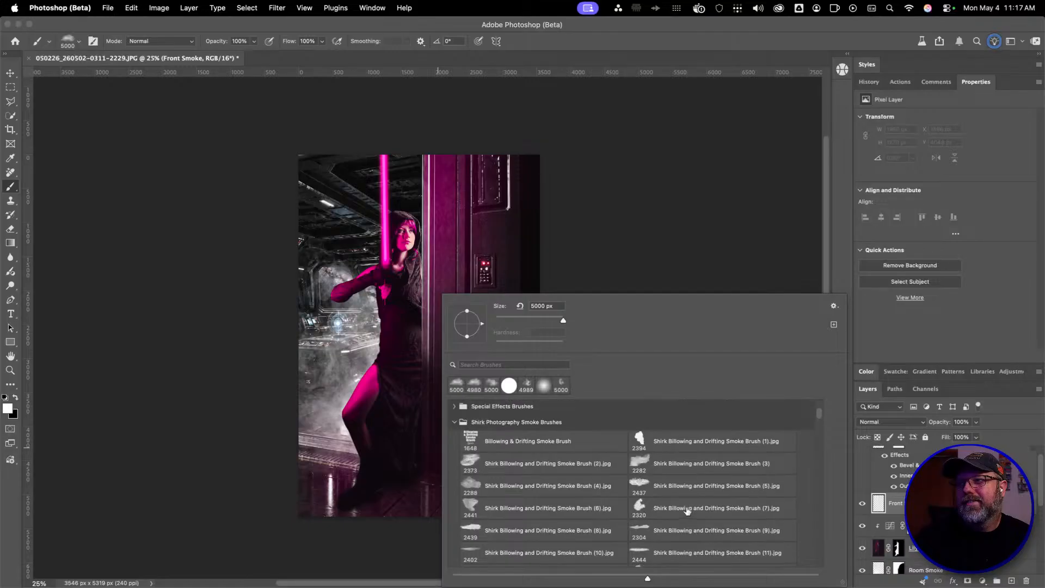
left_click(690, 485)
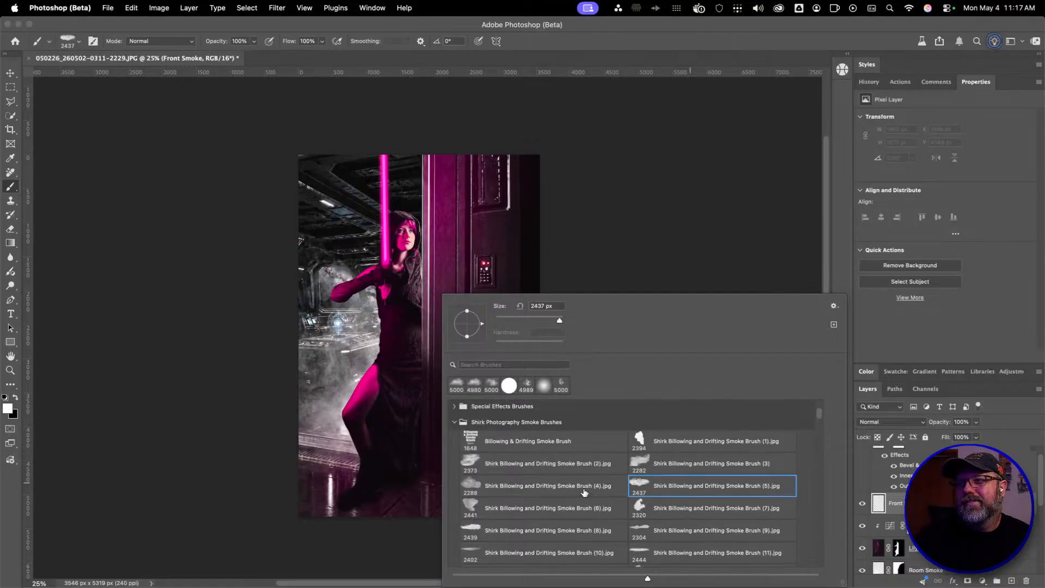
left_click(524, 490)
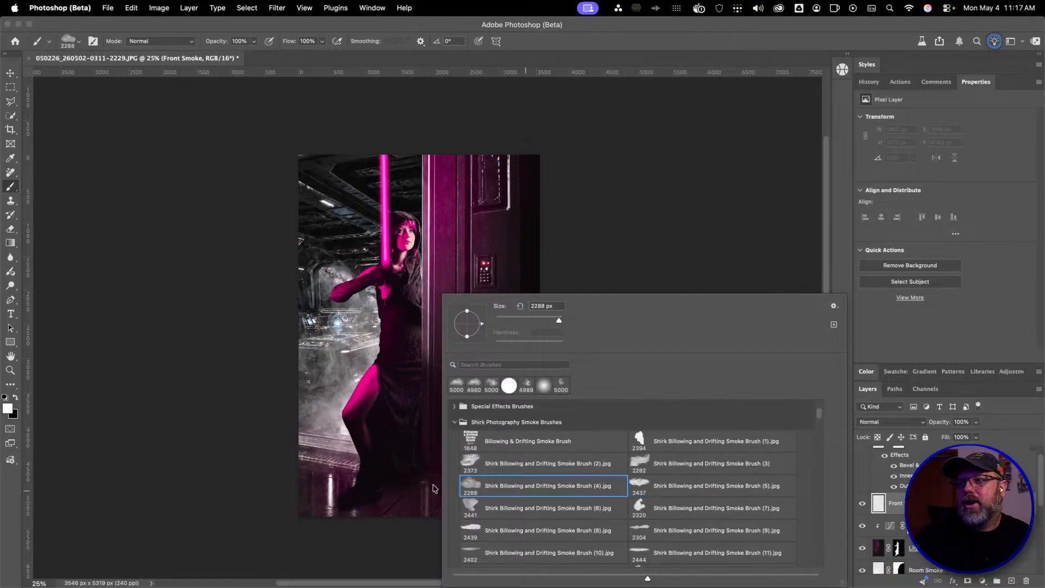
left_click_drag(303, 475, 486, 475)
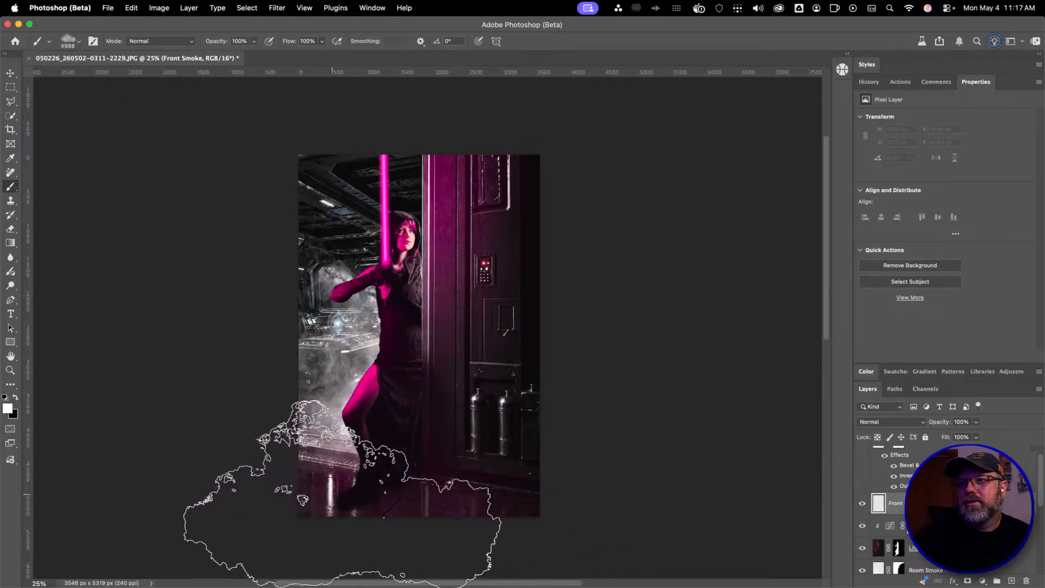
left_click(342, 493)
key("super+z")
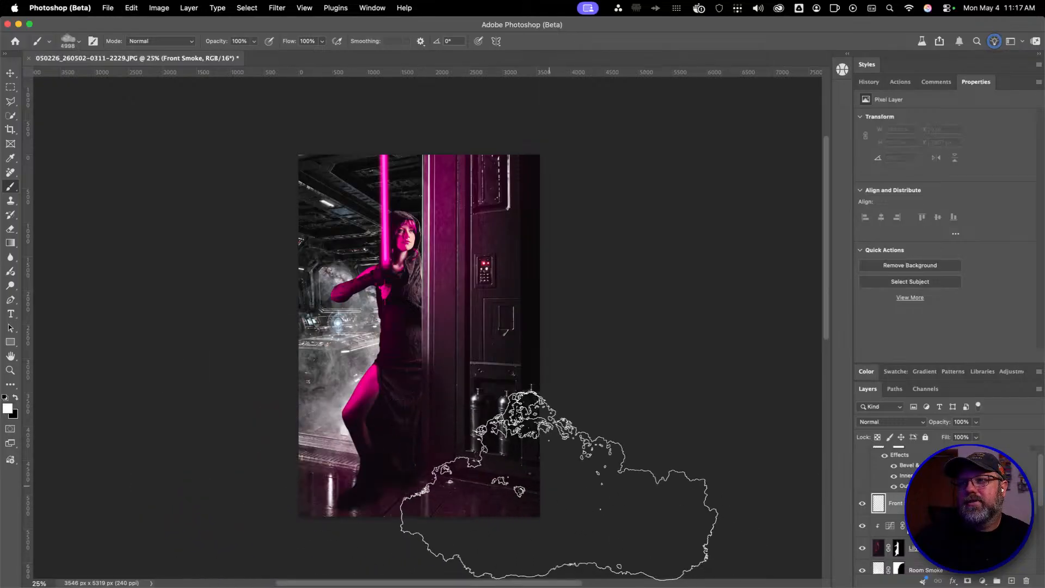
Choose Shirk Neutral Smoke Brush (01) and enlarge it to 5000 px for the Front Smoke layer
right_click(549, 485)
right_click(480, 461)
scroll(698, 511, "down", 4)
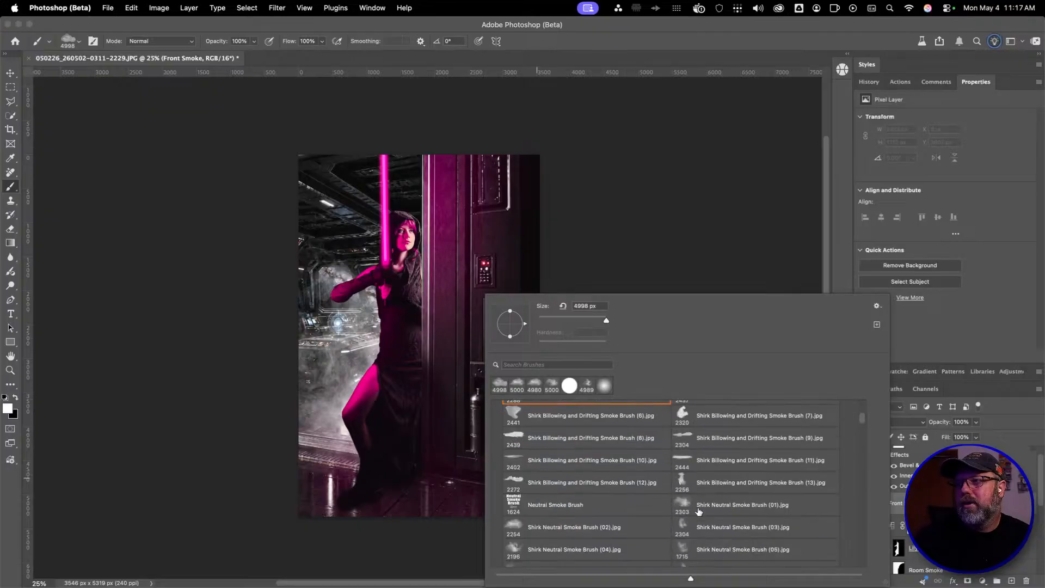
scroll(702, 509, "down", 1)
left_click(729, 488)
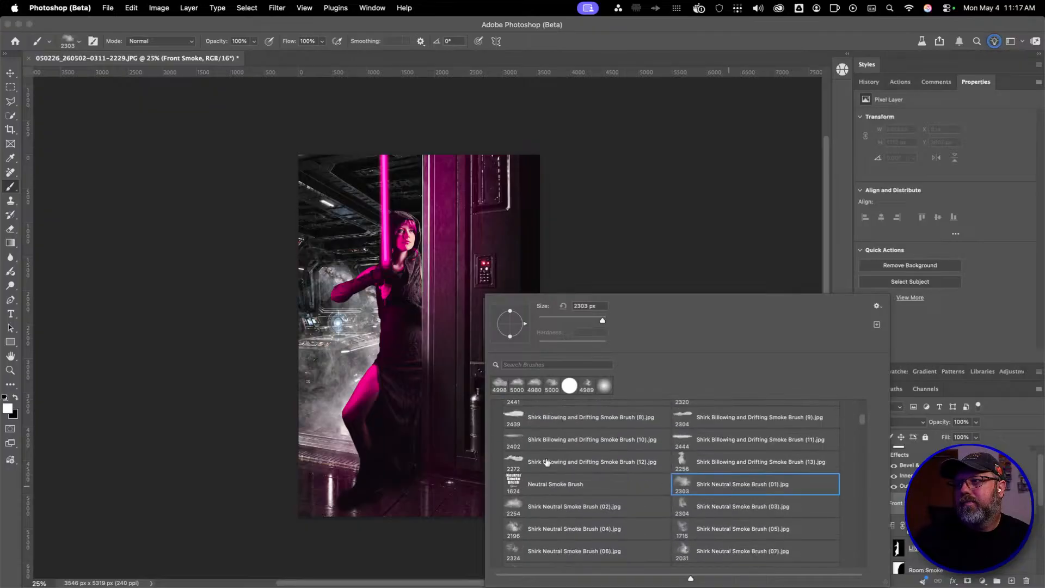
left_click_drag(313, 474, 856, 490)
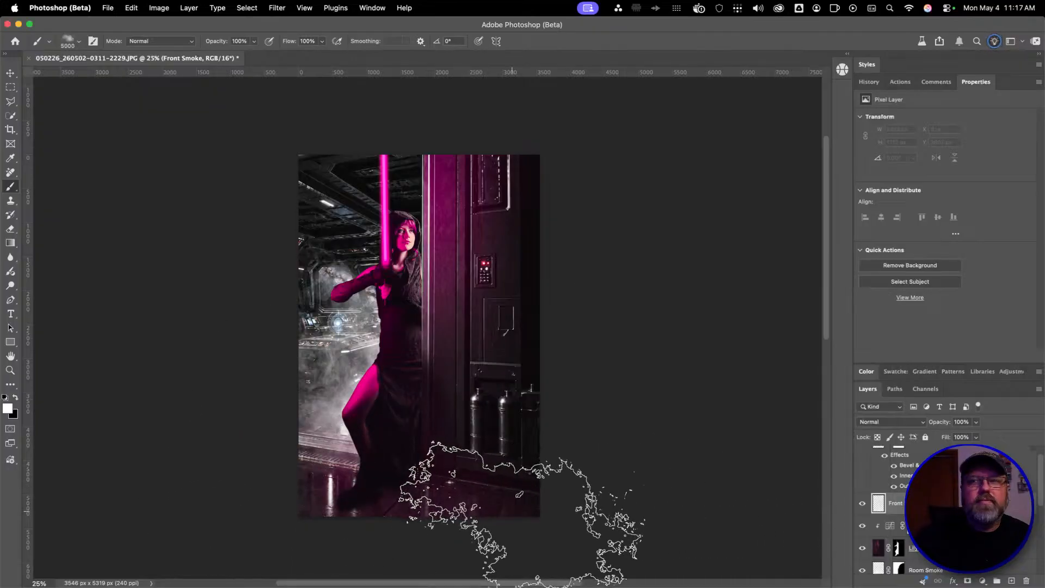
Try stamping neutral smoke over the floor beside the wall and over the canisters, undoing each attempt
left_click(495, 516)
key("super+z")
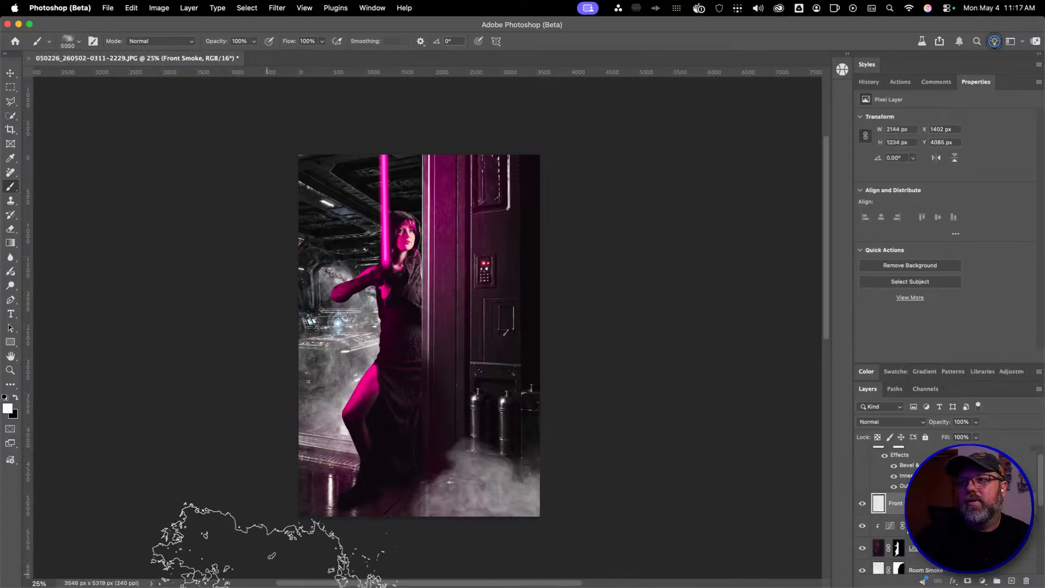
left_click(468, 476)
key("super+z")
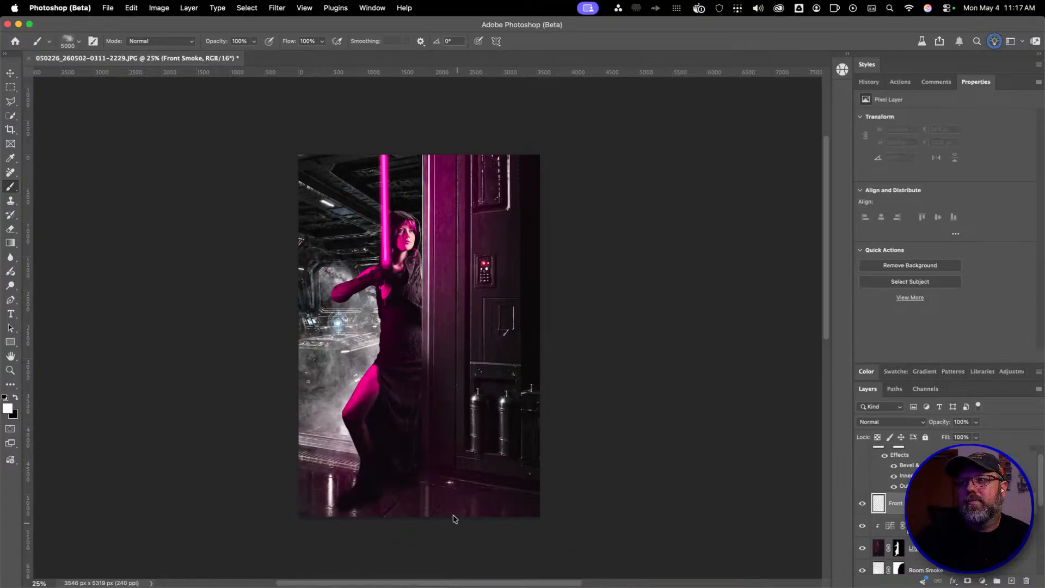
left_click(572, 501)
key("super+z")
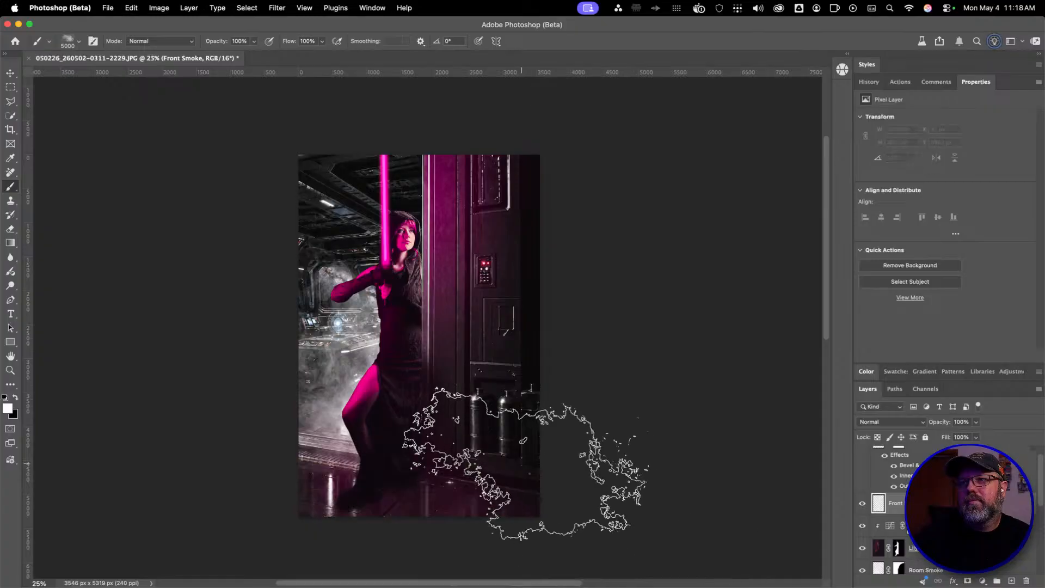
left_click(474, 463)
key("super+z")
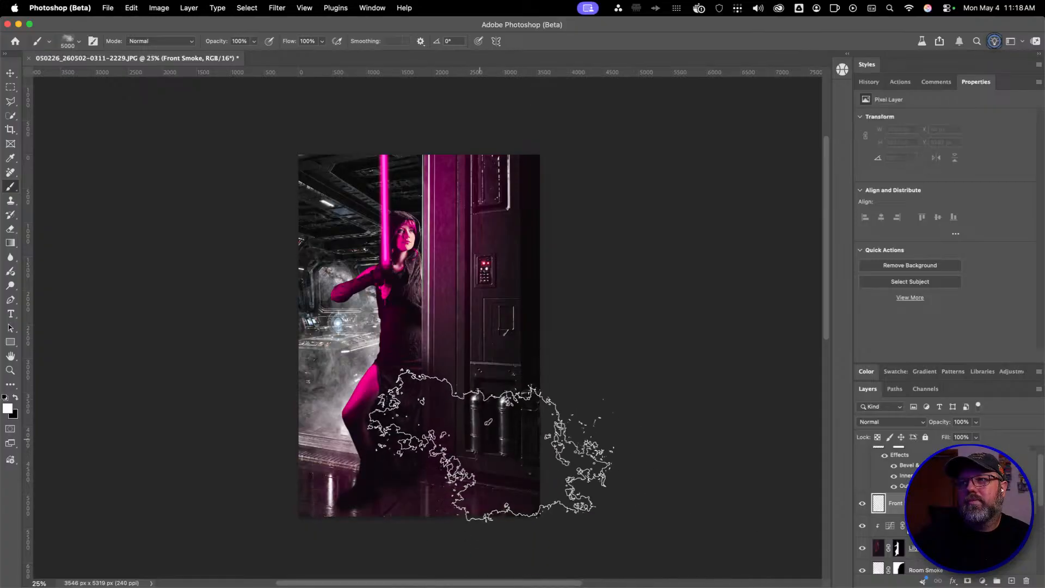
Stamp 5000 px smoke over the canisters and boot side, and add a stamp along the floor's lower edge with the brush rotated to -176°
left_click(517, 441)
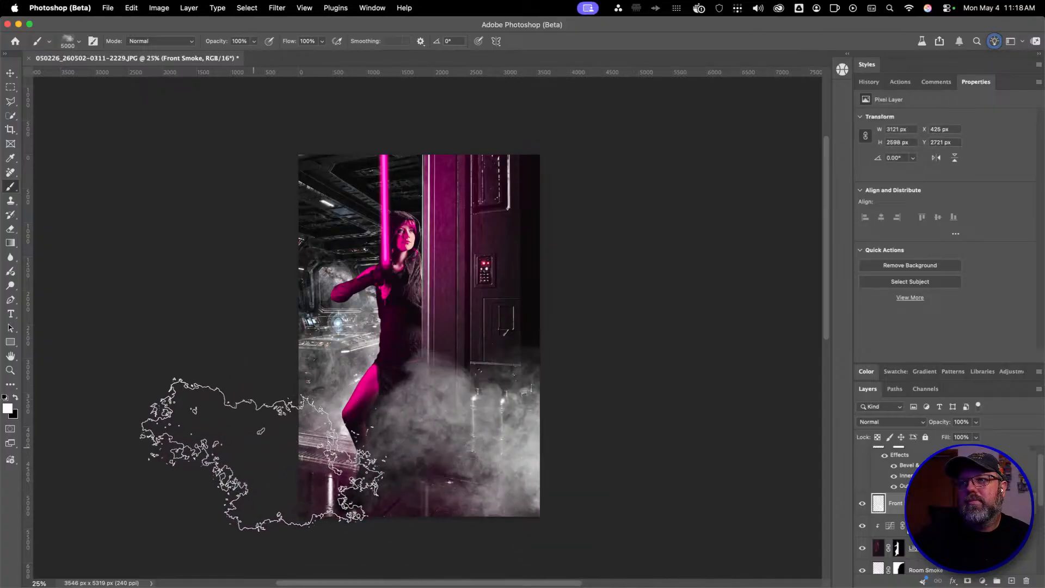
left_click(259, 430)
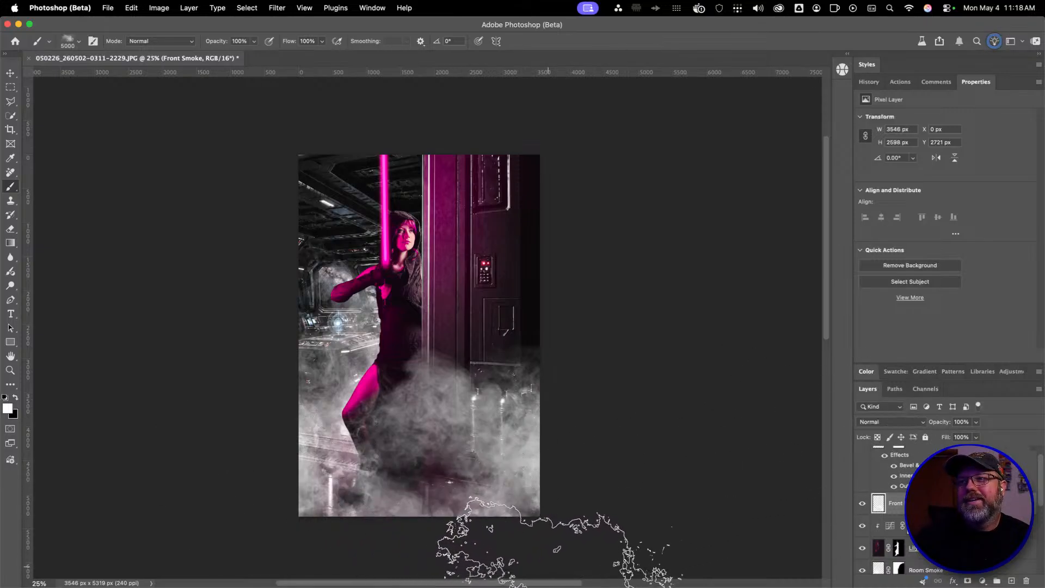
right_click(392, 297)
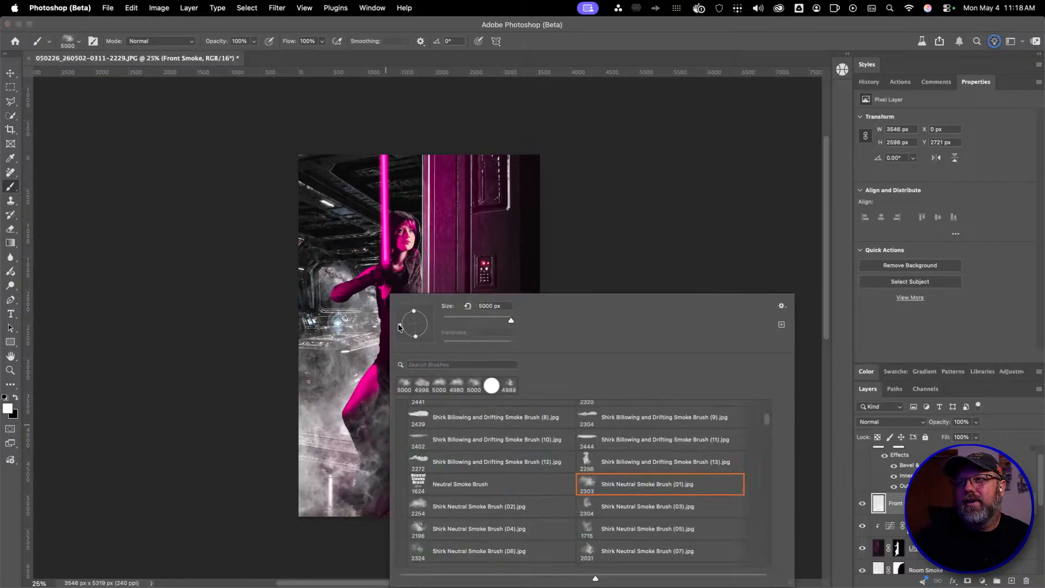
left_click_drag(399, 326, 399, 325)
left_click(349, 516)
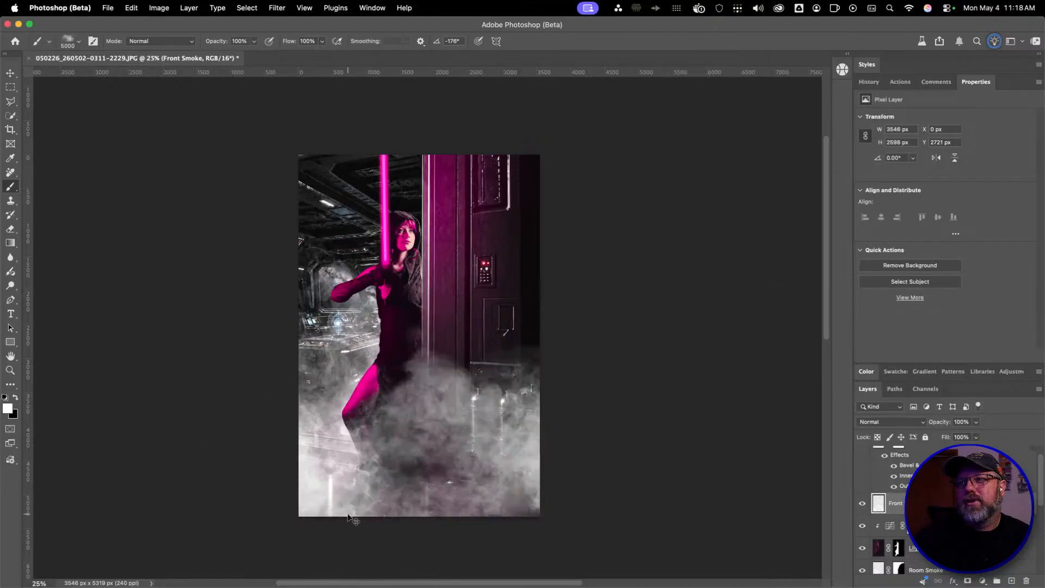
key("super+z")
left_click(443, 547)
key("super+z")
left_click(500, 564)
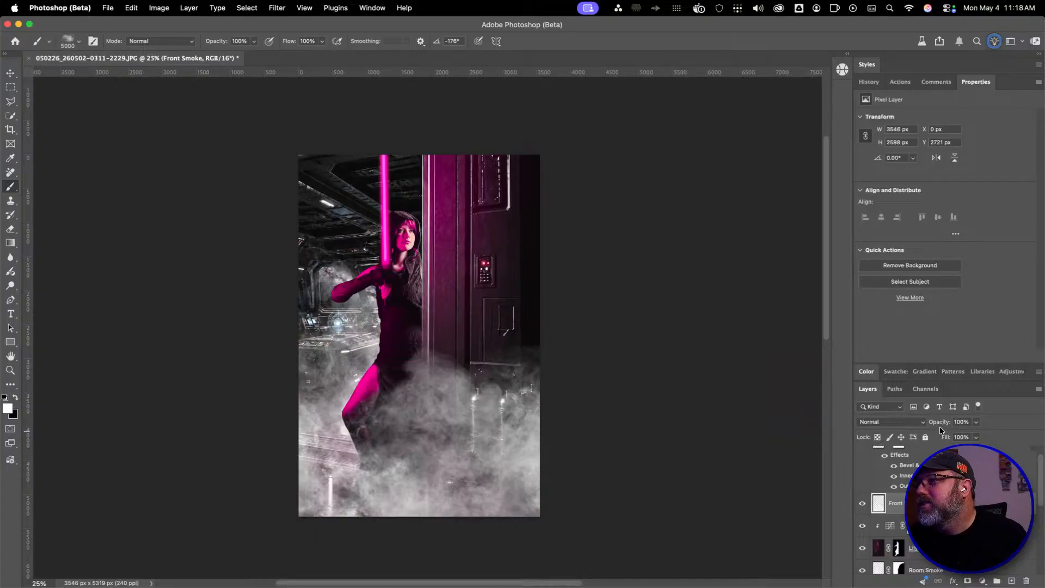
Lower the Front Smoke layer's opacity to 27% and the Room Smoke layer's opacity to 30%
left_click_drag(939, 426, 896, 422)
scroll(885, 511, "down", 5)
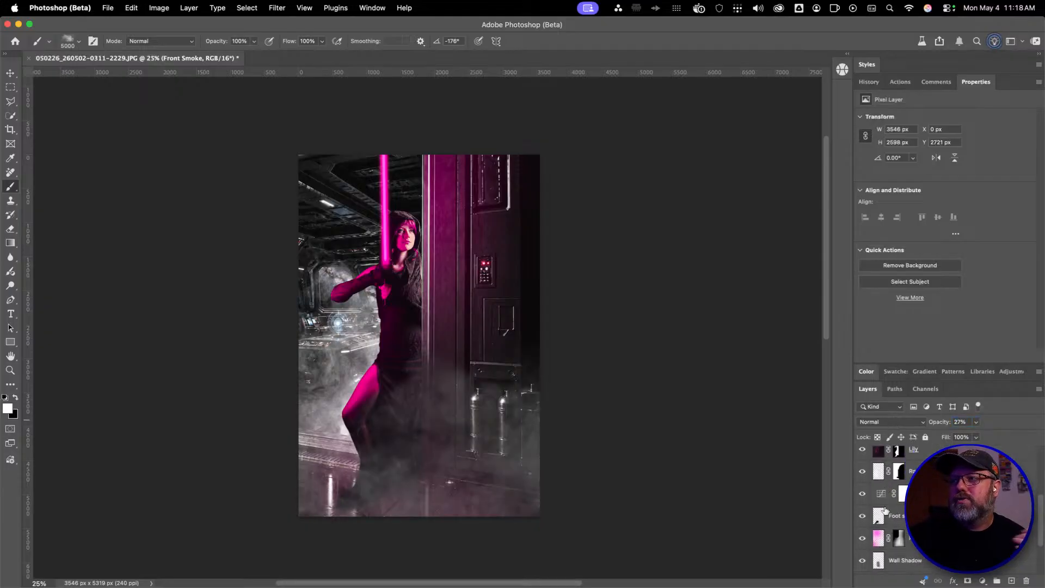
scroll(886, 511, "down", 3)
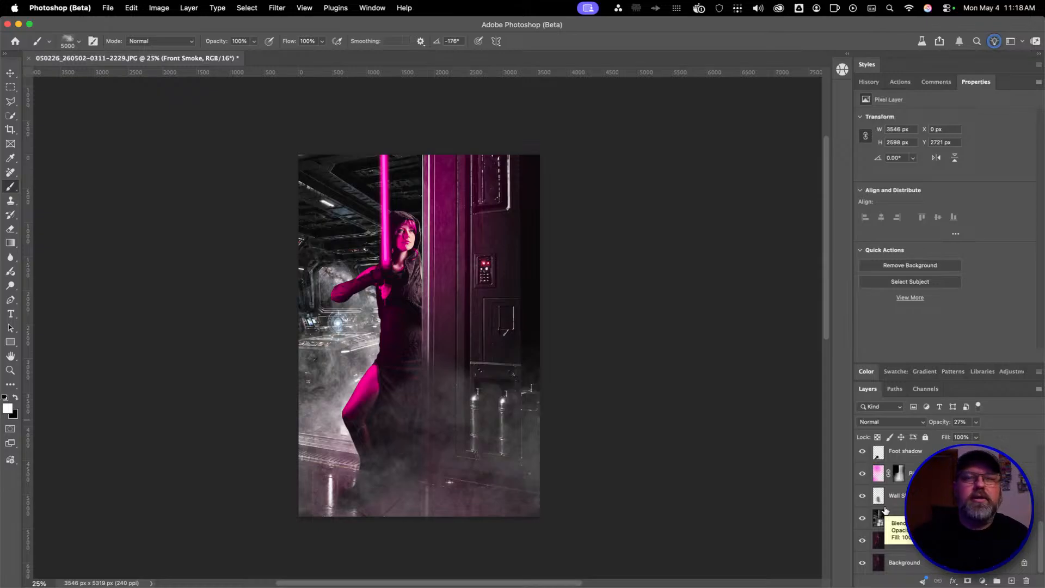
left_click_drag(872, 512, 350, 259)
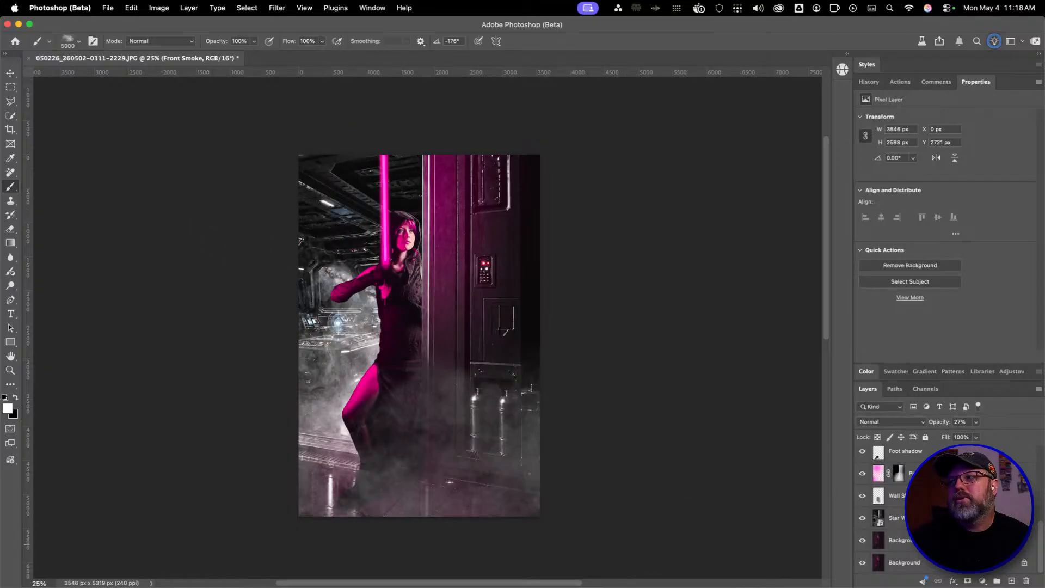
scroll(947, 509, "up", 2)
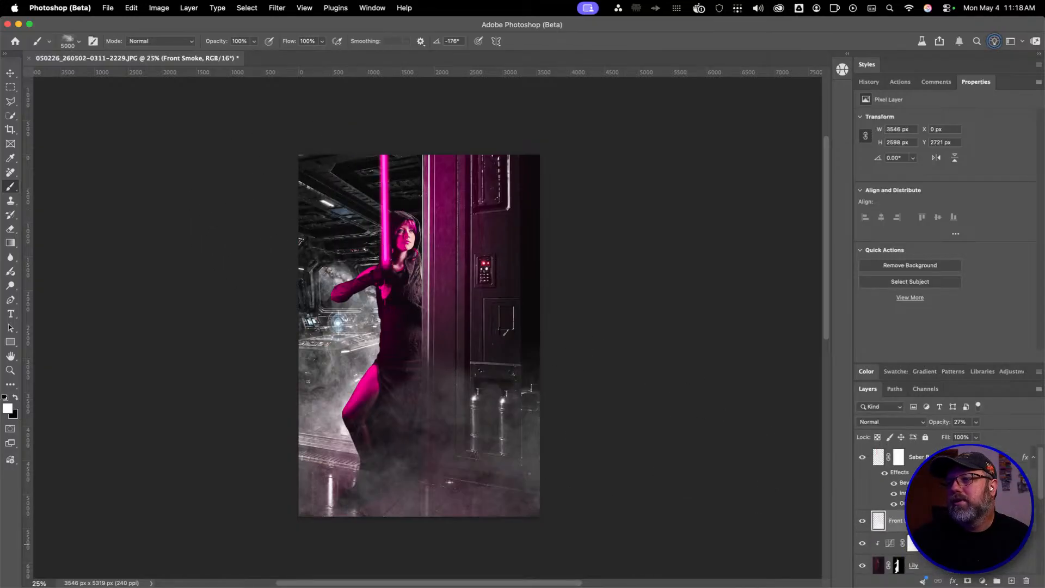
scroll(903, 527, "down", 5)
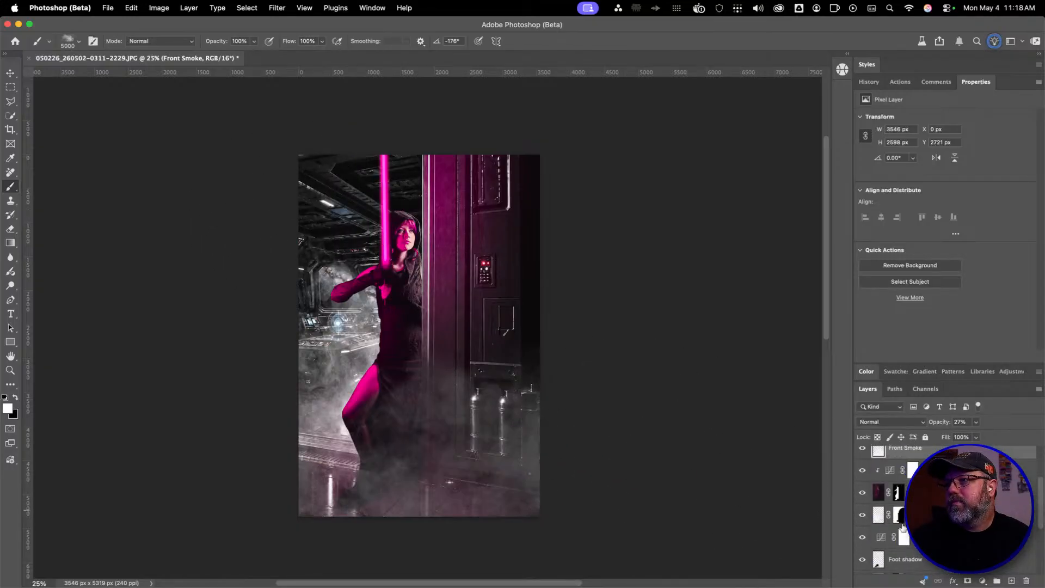
scroll(903, 527, "down", 1)
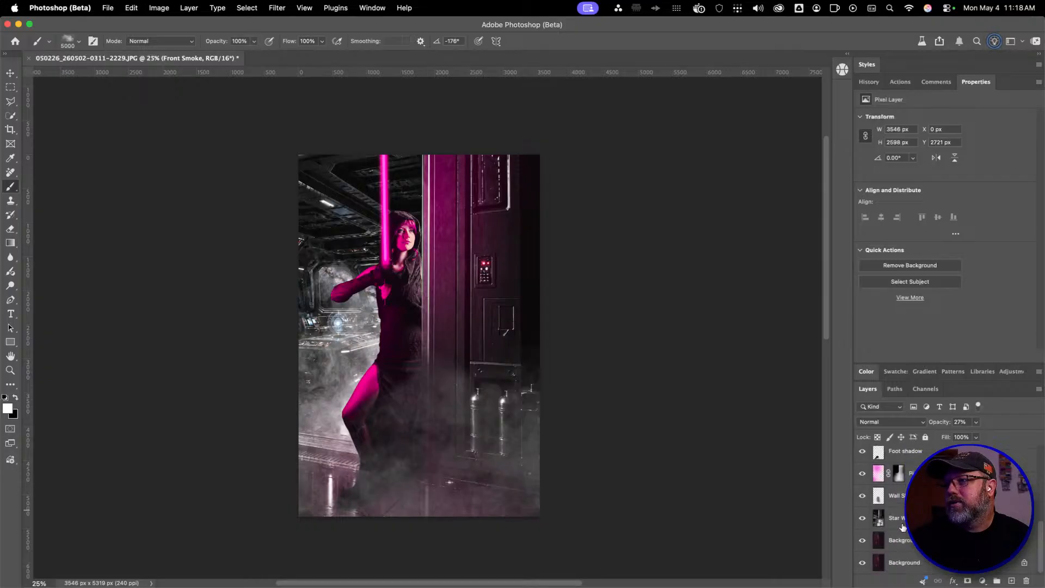
scroll(903, 527, "up", 5)
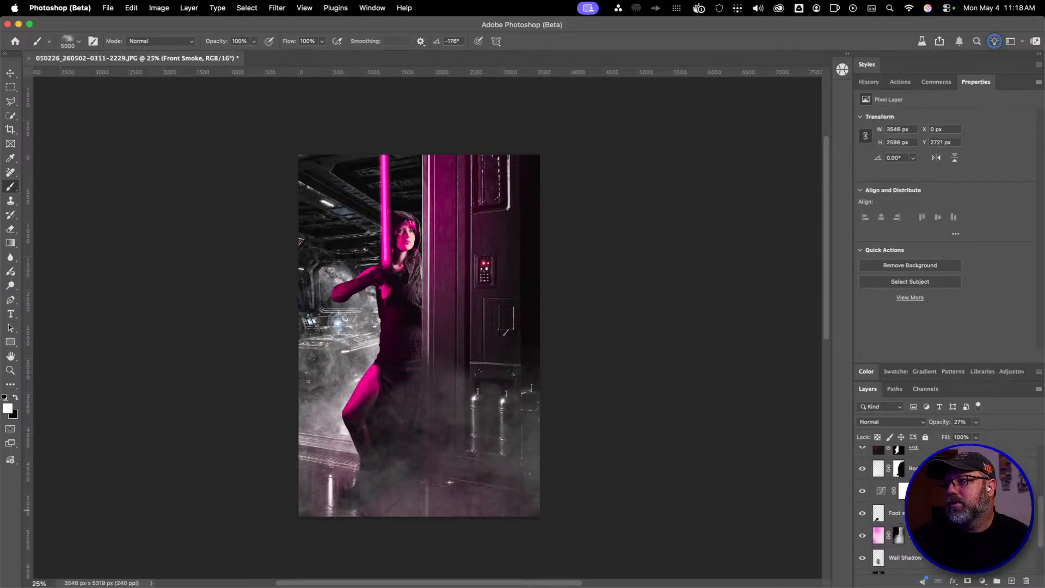
left_click(928, 467)
left_click_drag(924, 428, 908, 434)
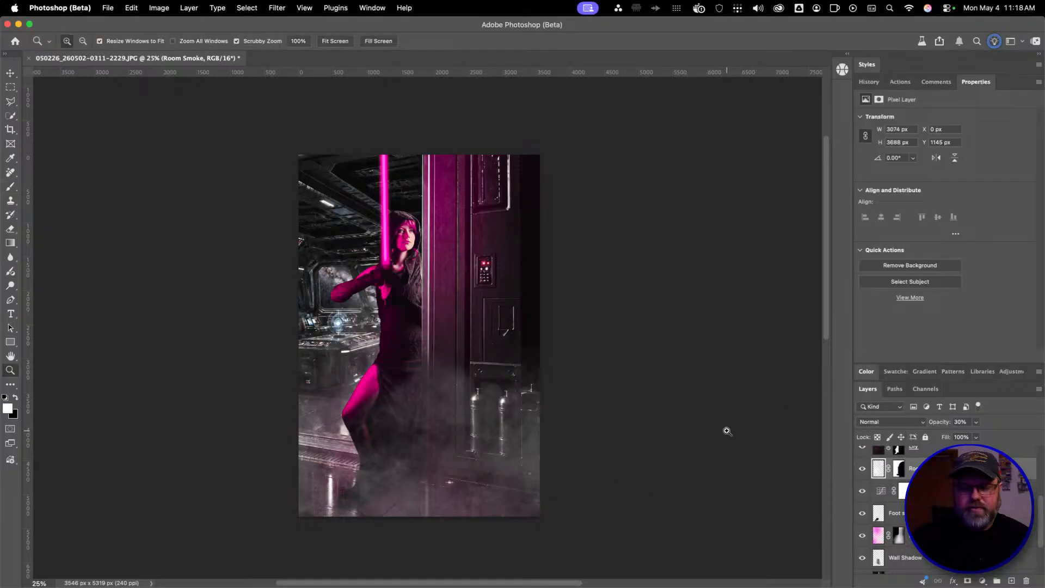
Fit the image to the window and add a new empty layer directly above the Front Smoke layer
key("super+0")
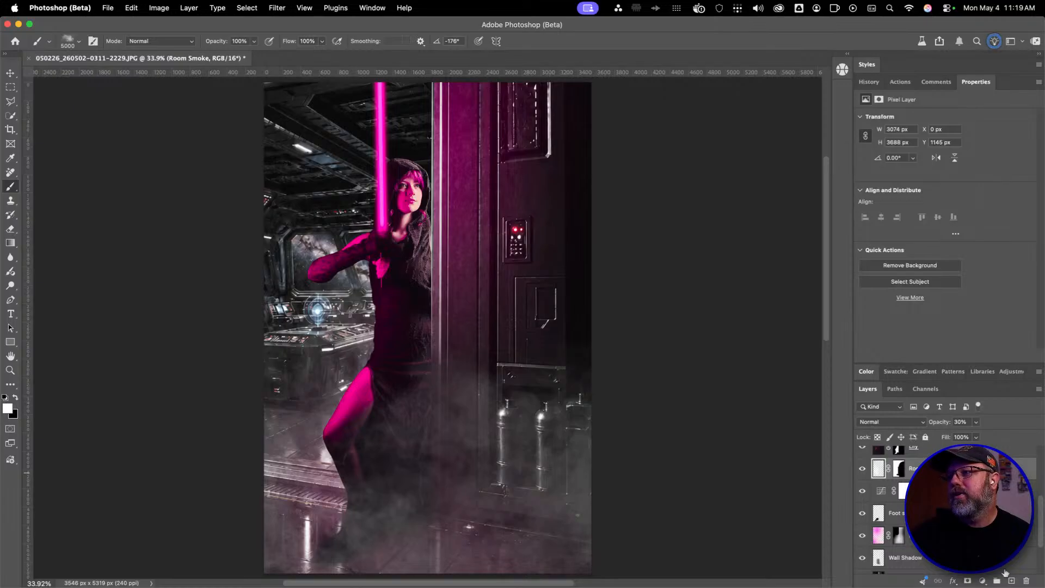
scroll(1005, 571, "up", 5)
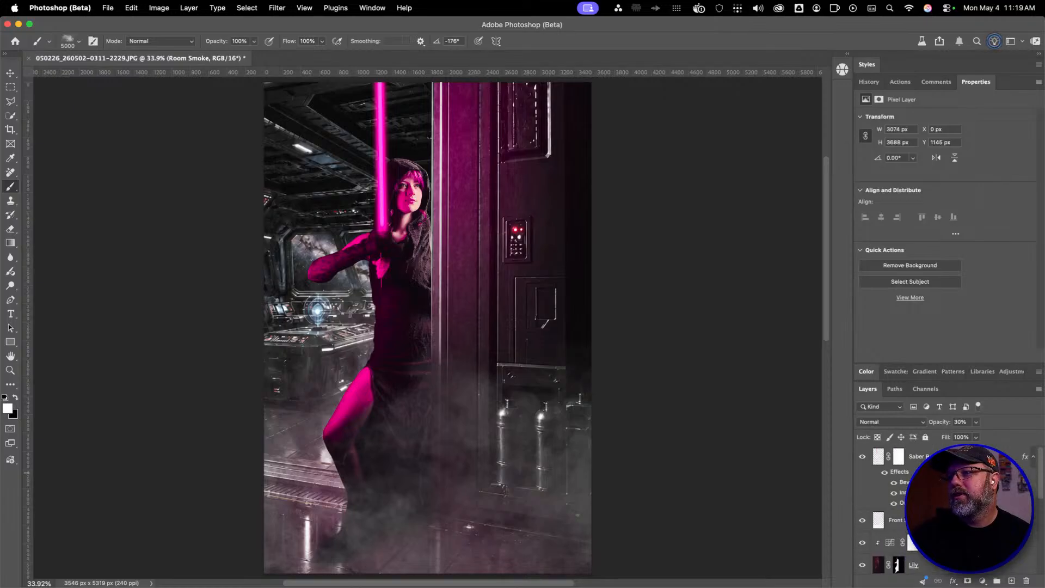
left_click(1011, 580)
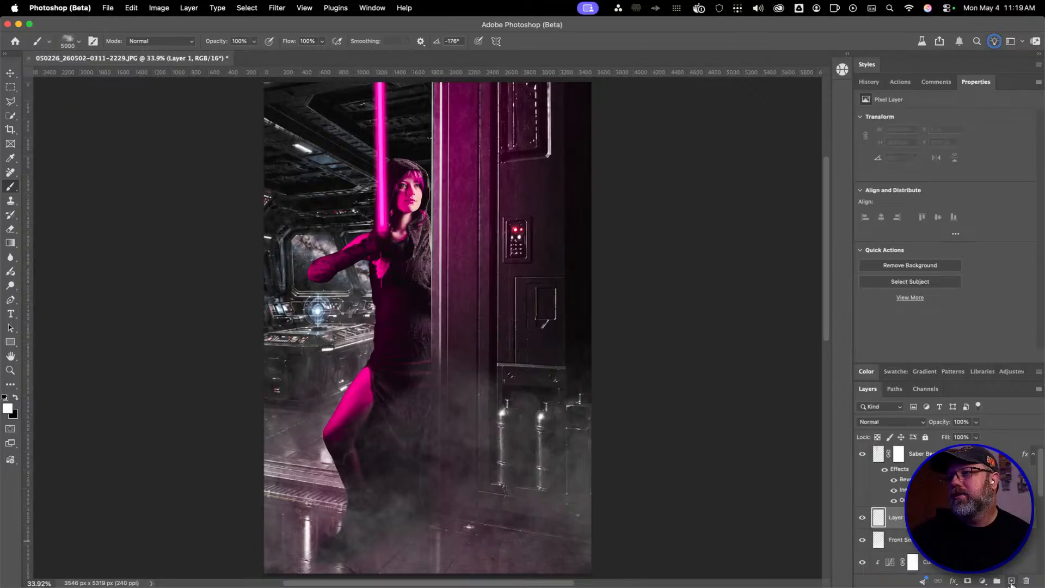
Choose Shirk Neutral Smoke Brush (03) and enlarge it to 5000 px for the new layer
right_click(501, 277)
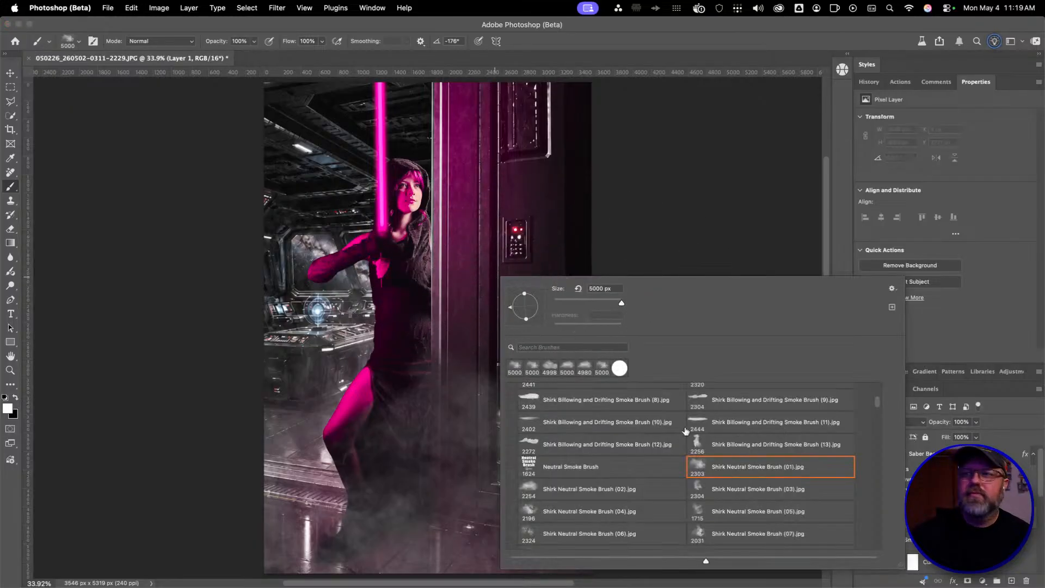
scroll(761, 479, "down", 1)
left_click(757, 474)
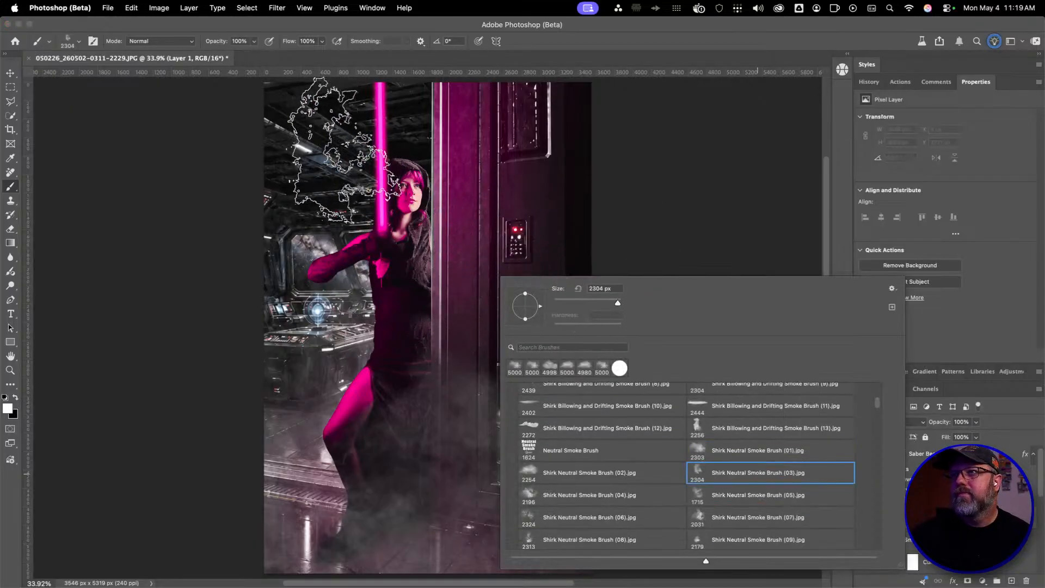
left_click_drag(346, 238, 729, 198)
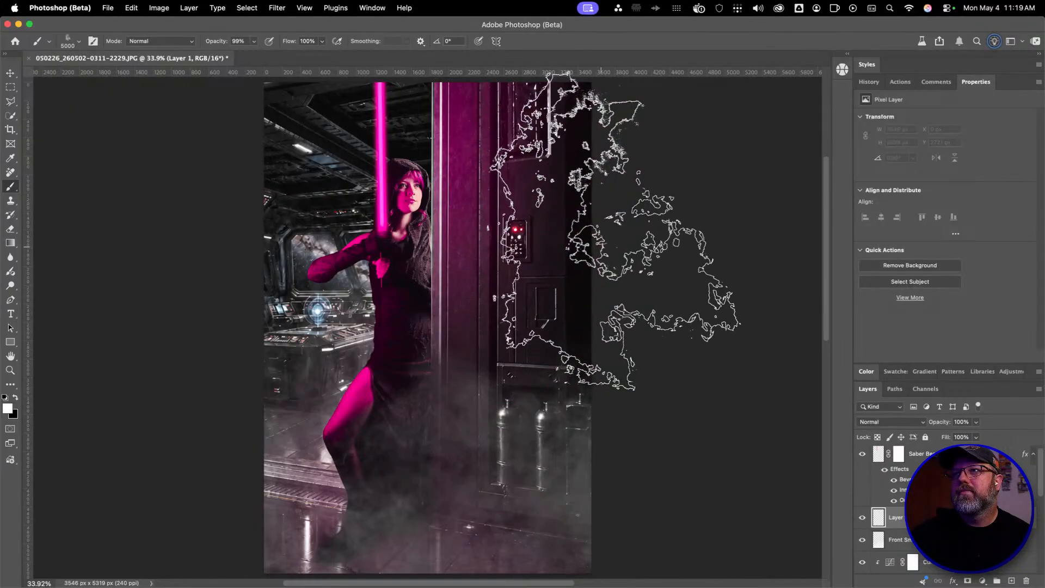
Stamp the 5000 px smoke once over the right-hand wall panels and lower the new layer's opacity to 27%
left_click(601, 228)
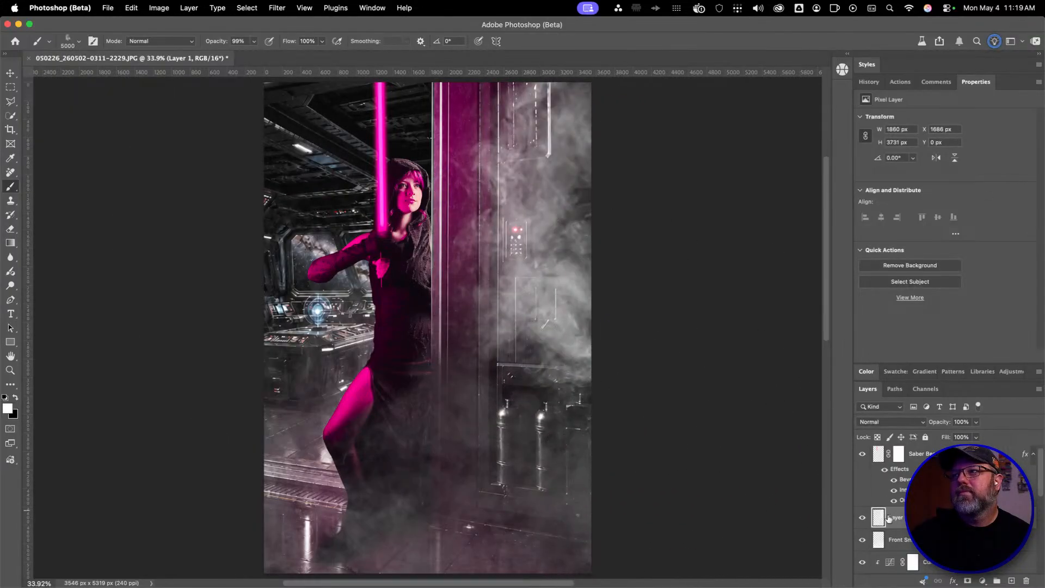
left_click_drag(923, 425, 923, 426)
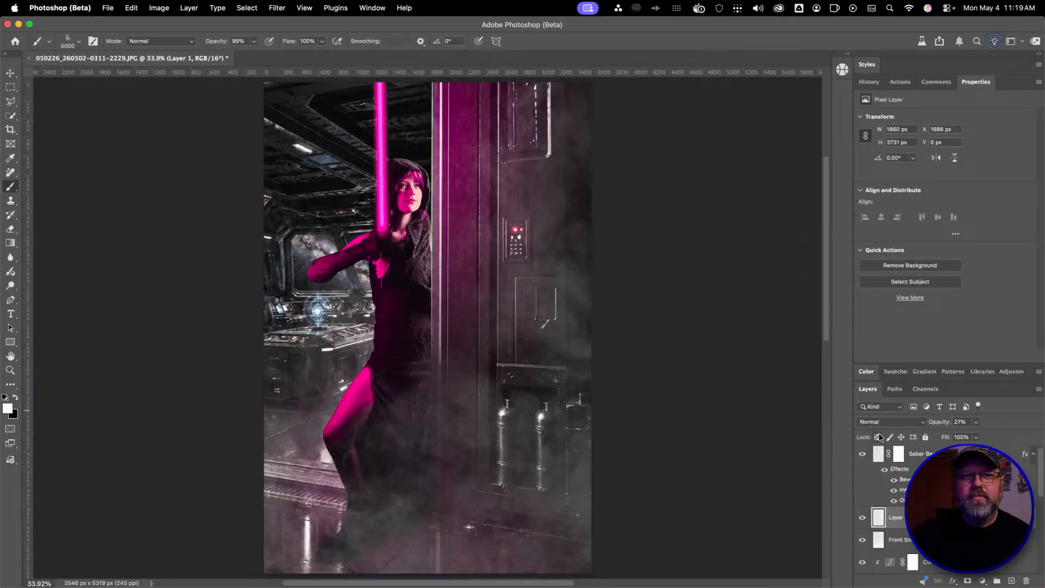
Scale the wall smoke layer up to about 148%, extending it past the image's right edge, and lower its opacity to 20%
key("v")
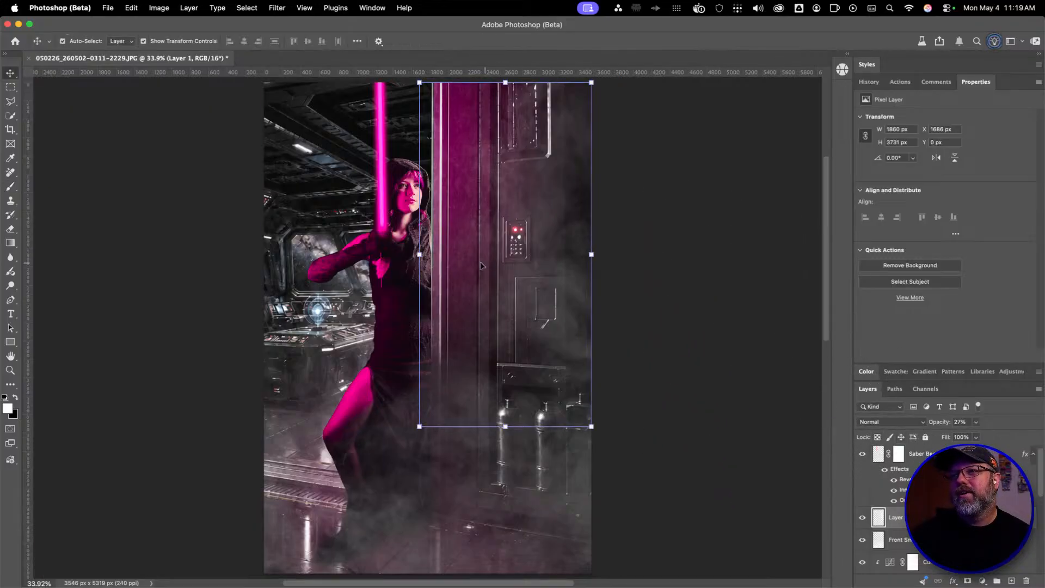
left_click_drag(418, 254, 447, 248)
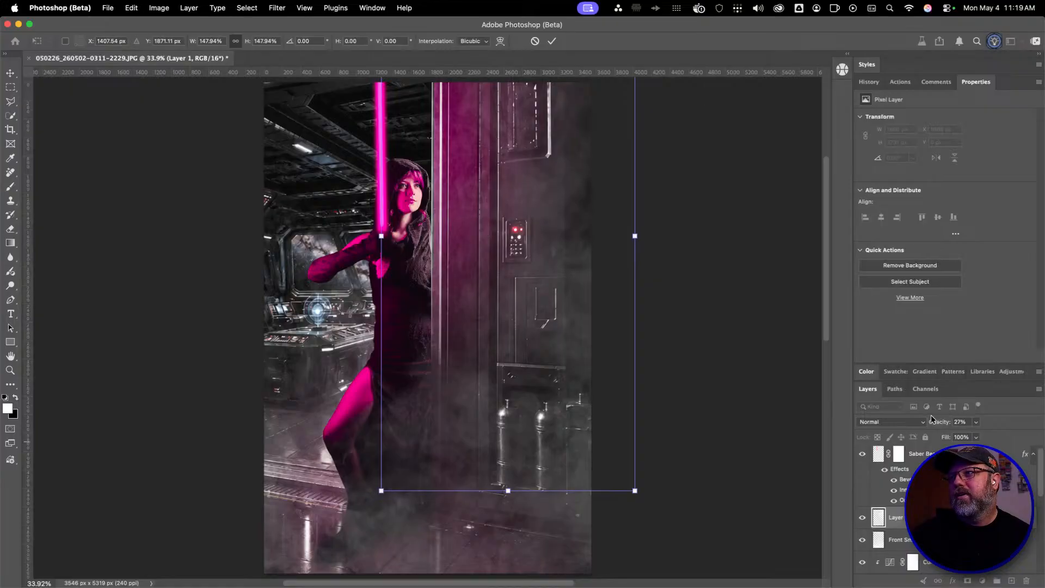
left_click_drag(937, 423, 935, 424)
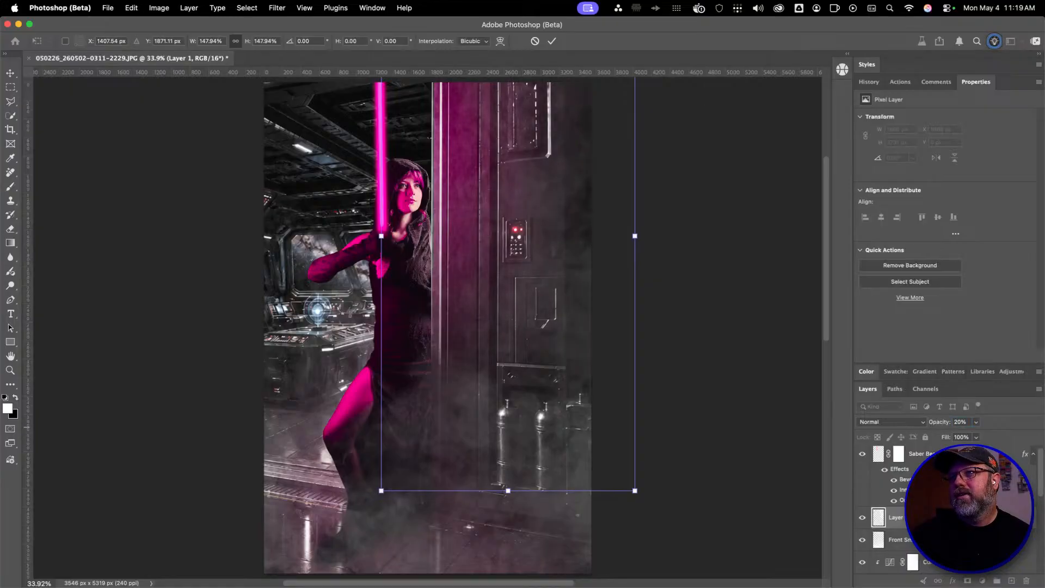
key("Return")
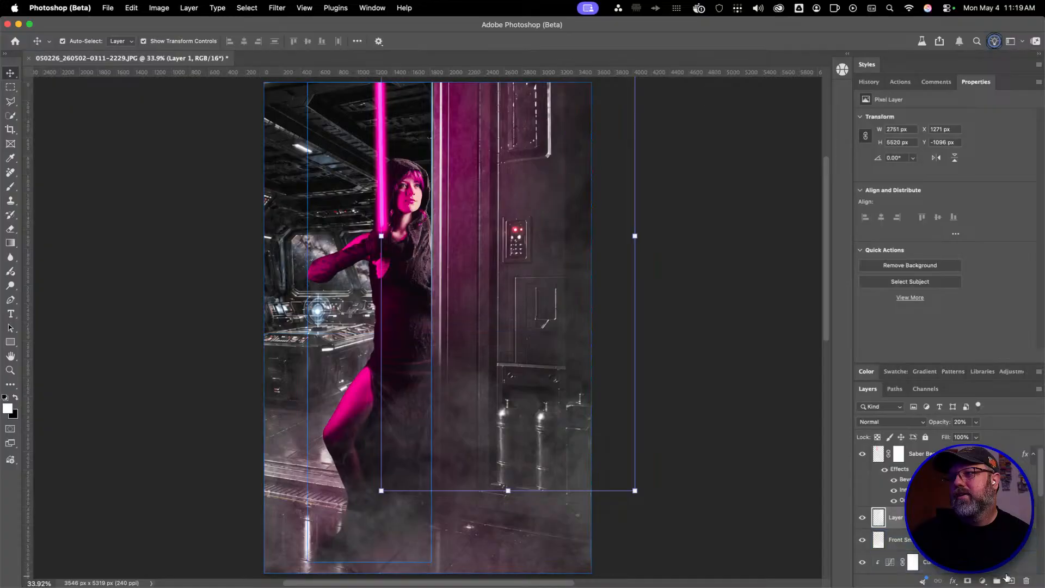
Rename the wall smoke layer to Right Side Smoke
type("Right")
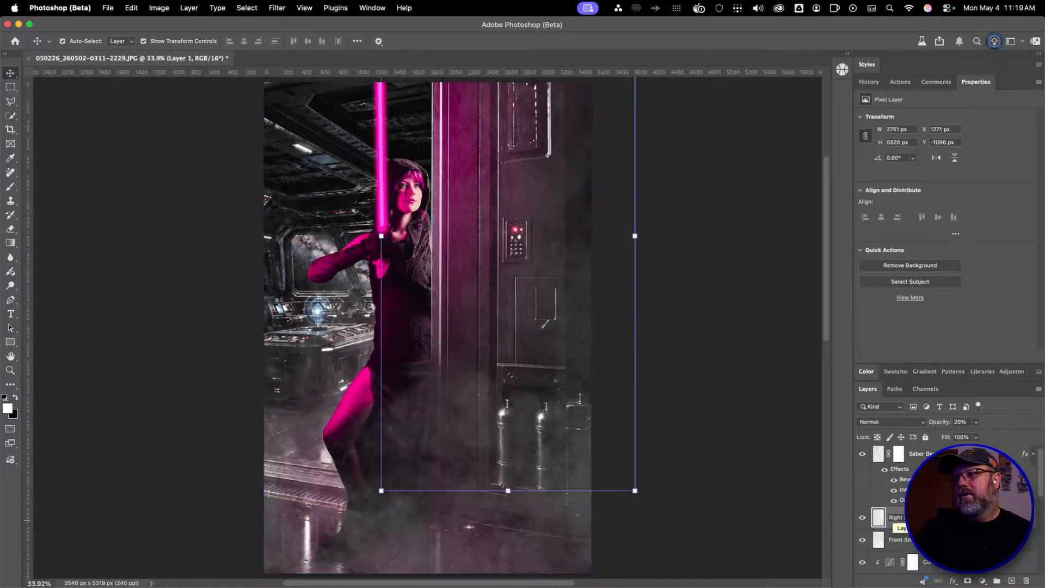
type(" Side Smoke")
key("Return")
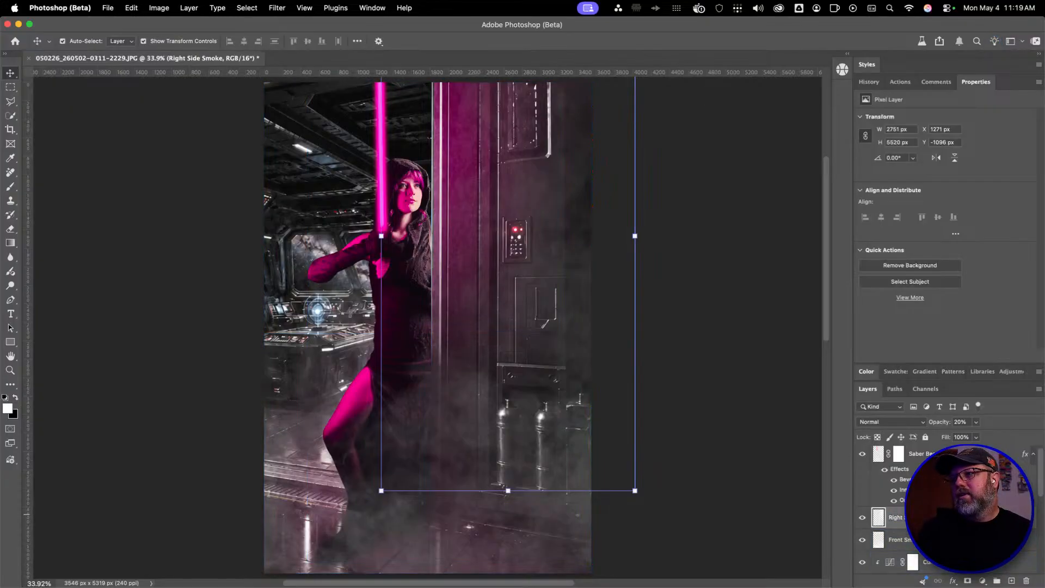
Above Right Side Smoke, darken the image's right side with a black-to-transparent linear gradient starting outside the canvas, at about 99% scale
left_click(1012, 581)
key("g")
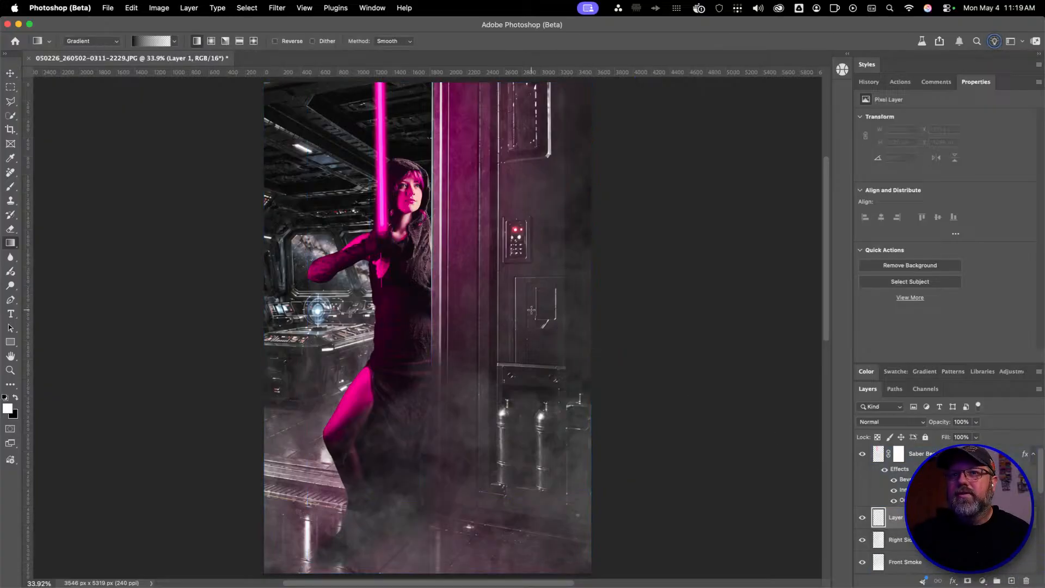
left_click_drag(596, 333, 351, 333)
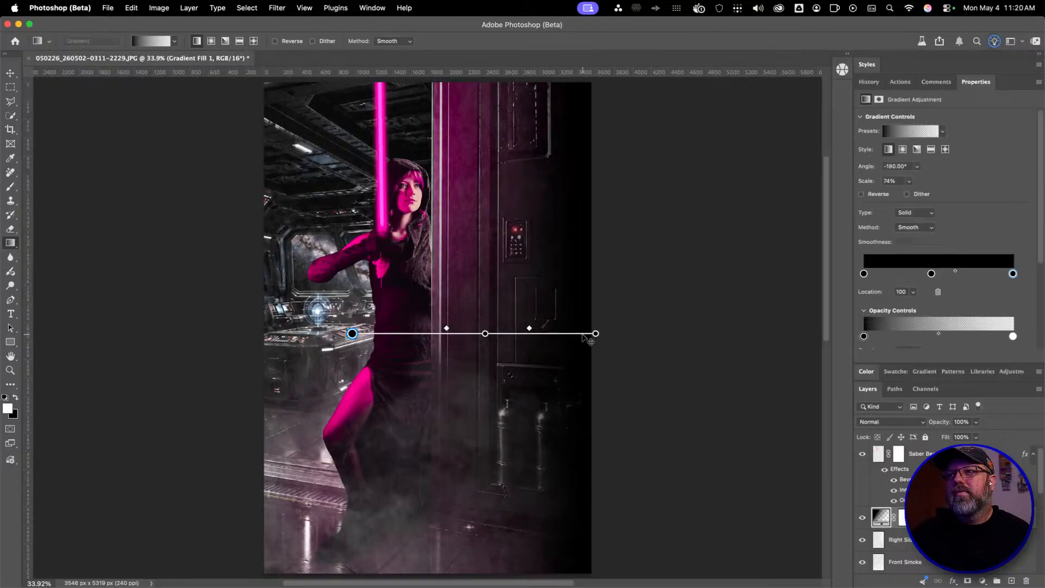
left_click_drag(596, 333, 678, 333)
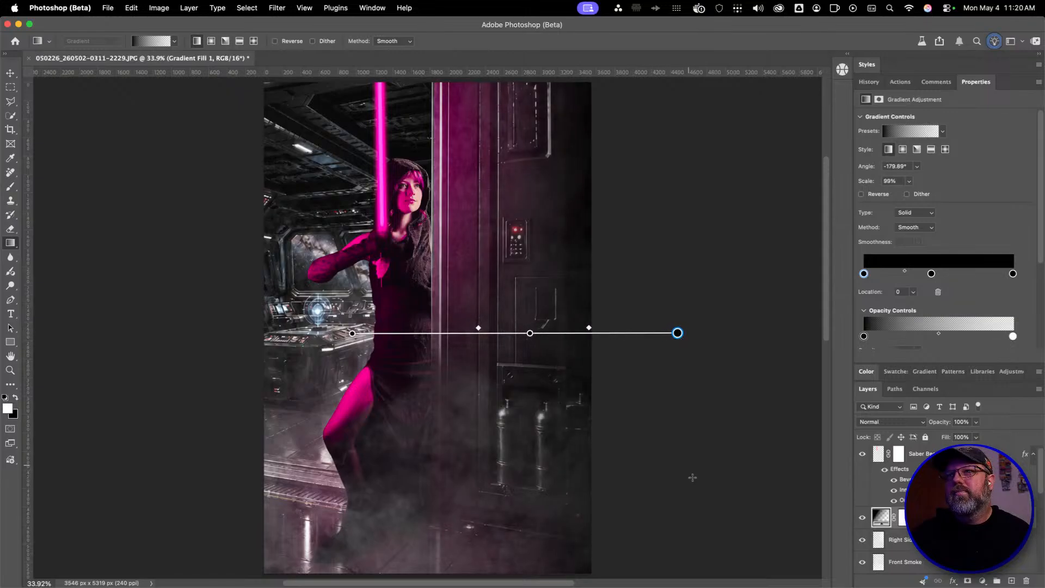
Darken the image's left side with a second black-to-transparent gradient on its own layer, at 0° and 105% scale, with 76% opacity
left_click_drag(138, 298, 415, 299)
key("super+z")
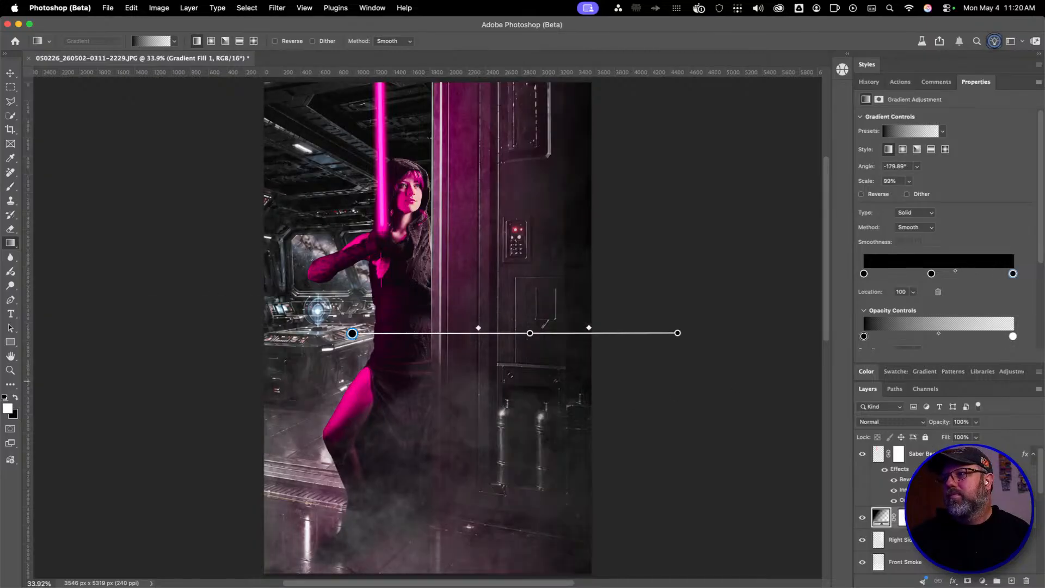
left_click(1011, 581)
mouse_move(163, 256)
left_mouse_down()
mouse_move(502, 256)
mouse_move(418, 266)
left_mouse_up()
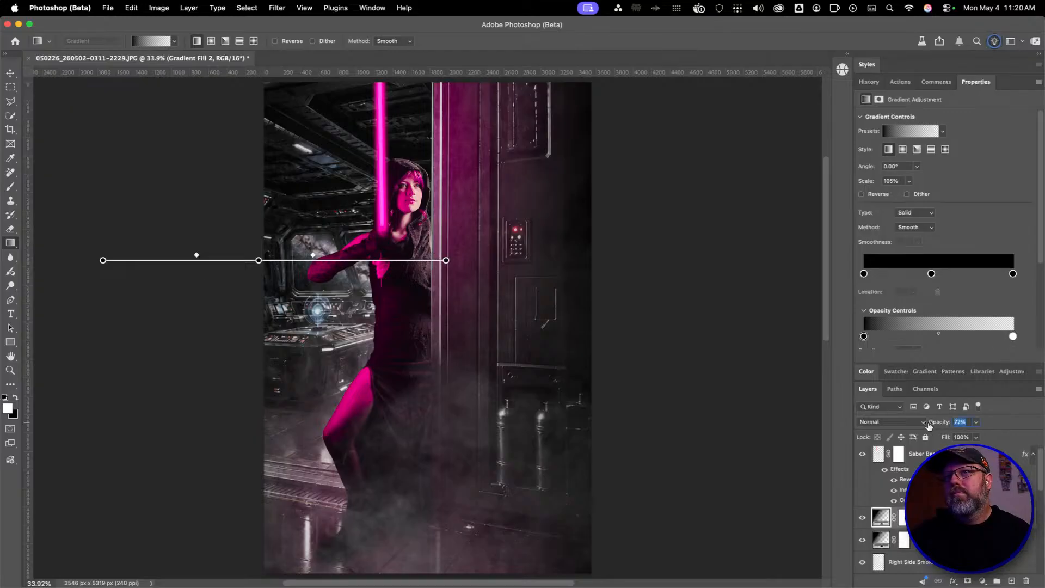
left_click_drag(944, 424, 930, 427)
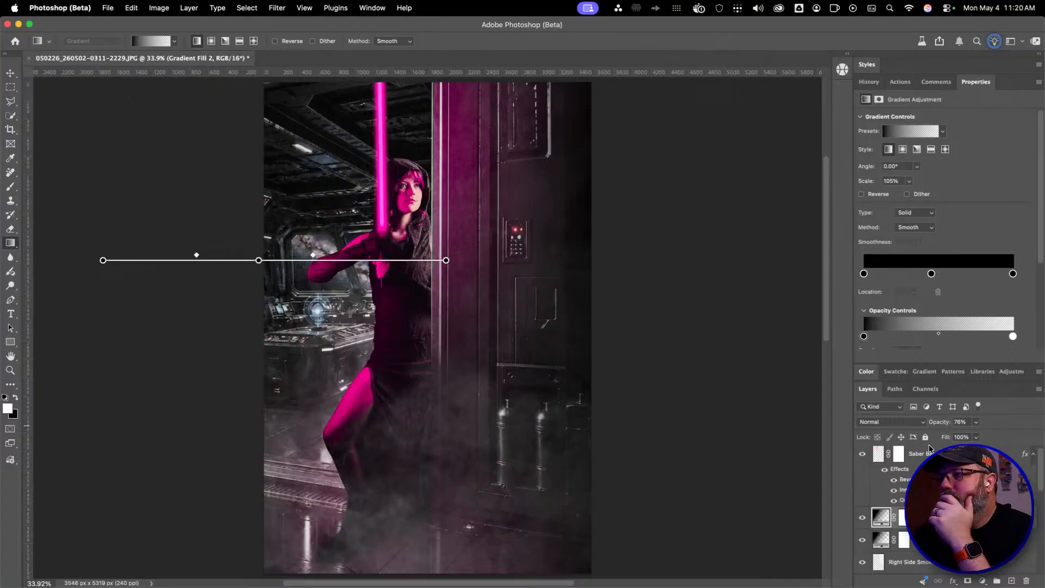
Brighten the Curves 1 copy adjustment by moving the shadow point to input 41, output 46 and the upper point to input 157, output 160
scroll(925, 511, "down", 5)
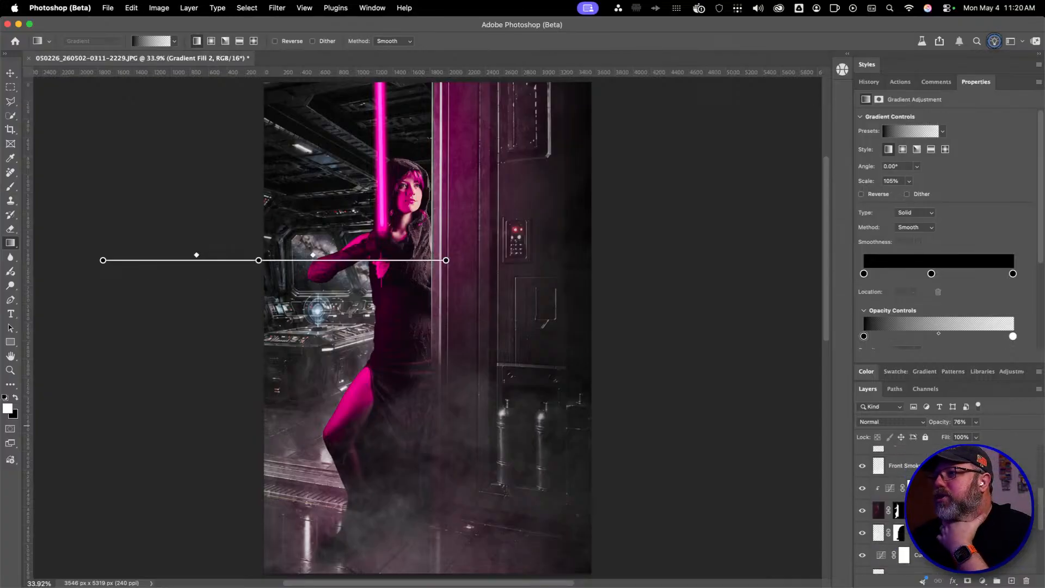
left_click(931, 487)
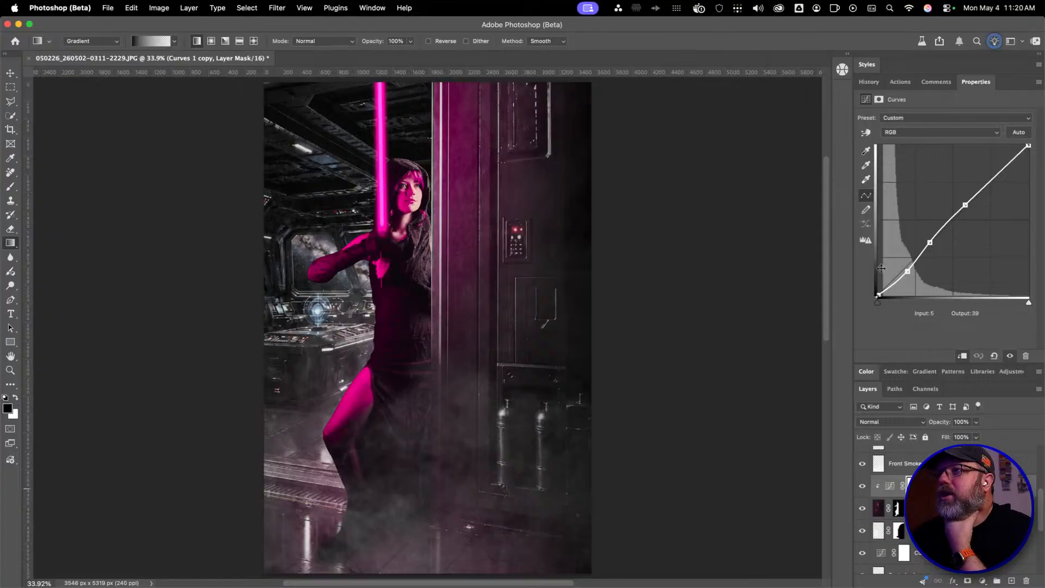
left_click_drag(907, 270, 904, 270)
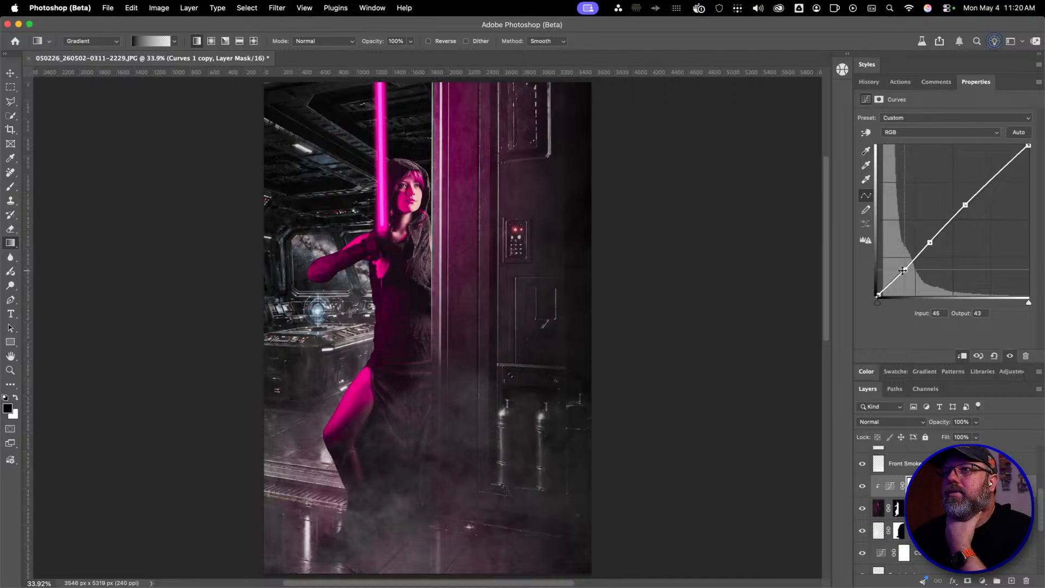
left_click(879, 294)
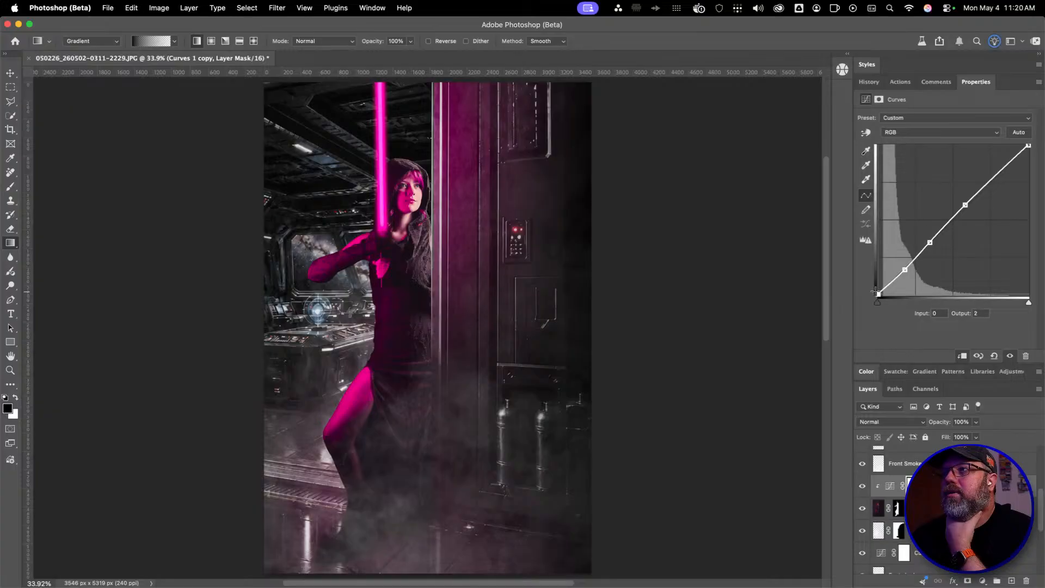
left_click_drag(873, 289, 902, 268)
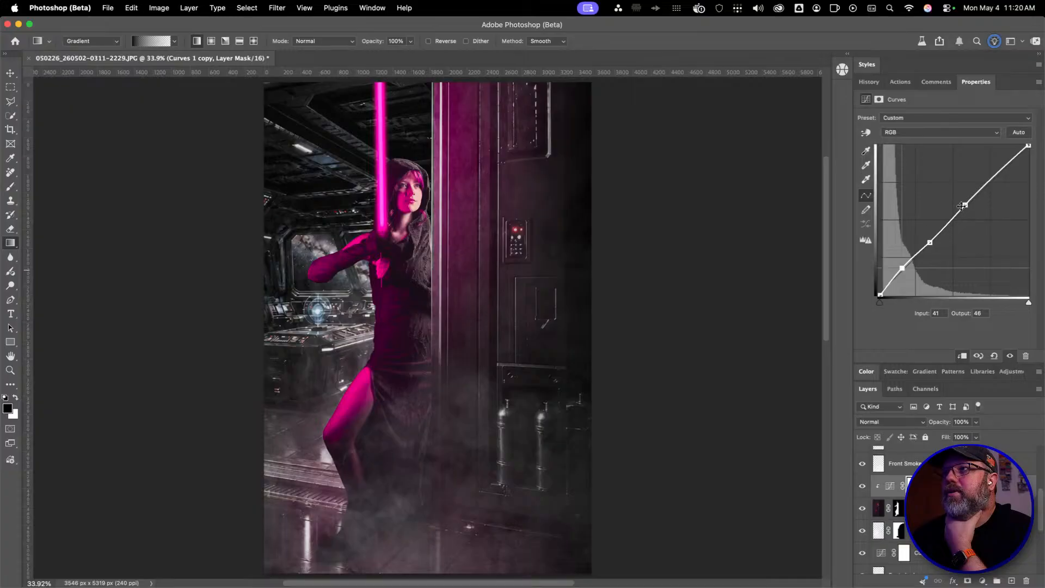
mouse_move(962, 206)
left_mouse_down()
mouse_move(975, 210)
mouse_move(971, 201)
left_mouse_up()
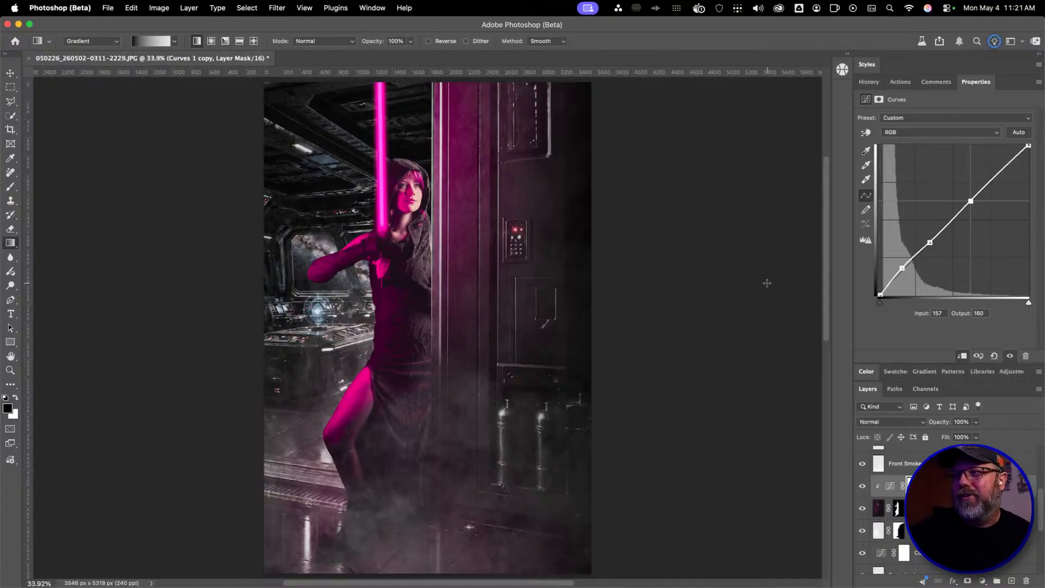
left_click(890, 486)
Prepare the Pink Hue layer for painting with a 5000 px Soft Round brush in the pink sampled from the saber blade
scroll(890, 486, "up", 10)
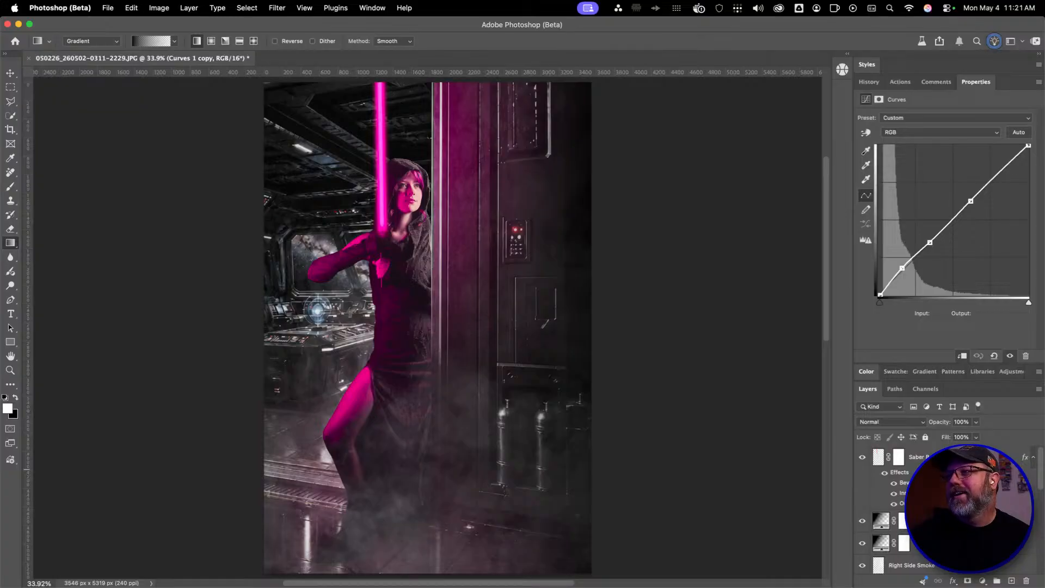
scroll(893, 512, "down", 10)
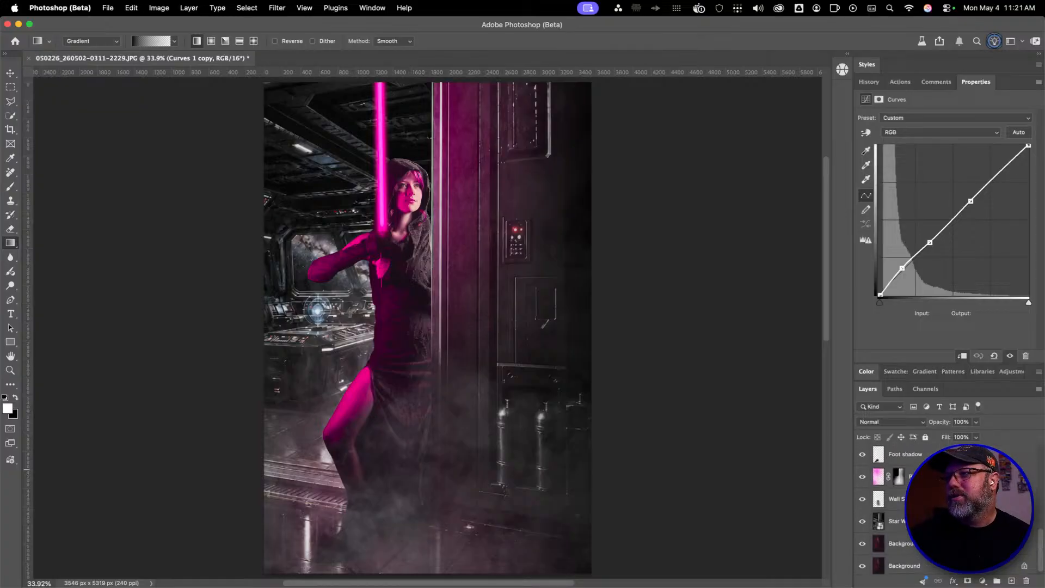
left_click(926, 479)
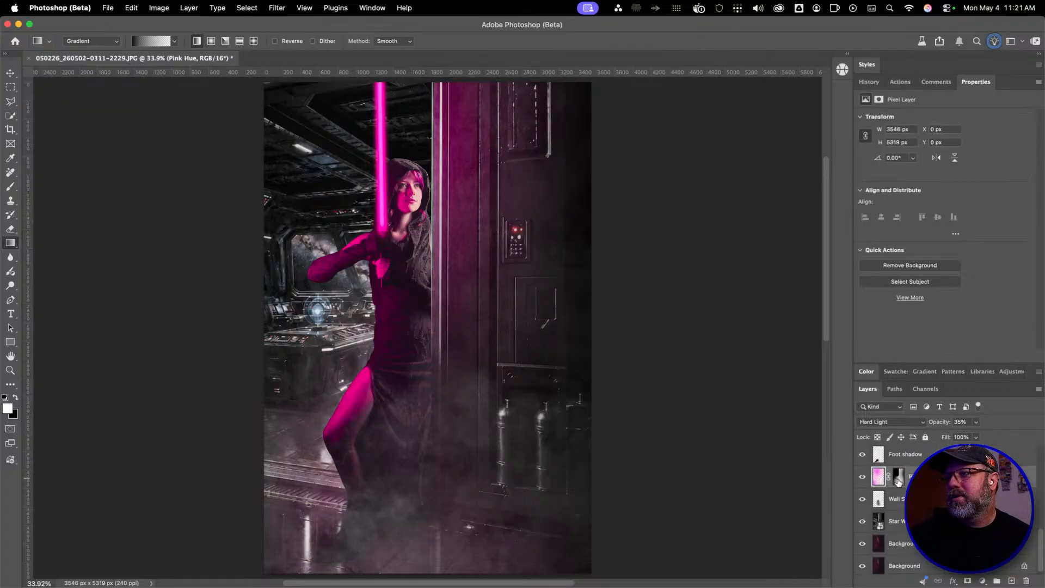
left_click(898, 477)
left_click(879, 476)
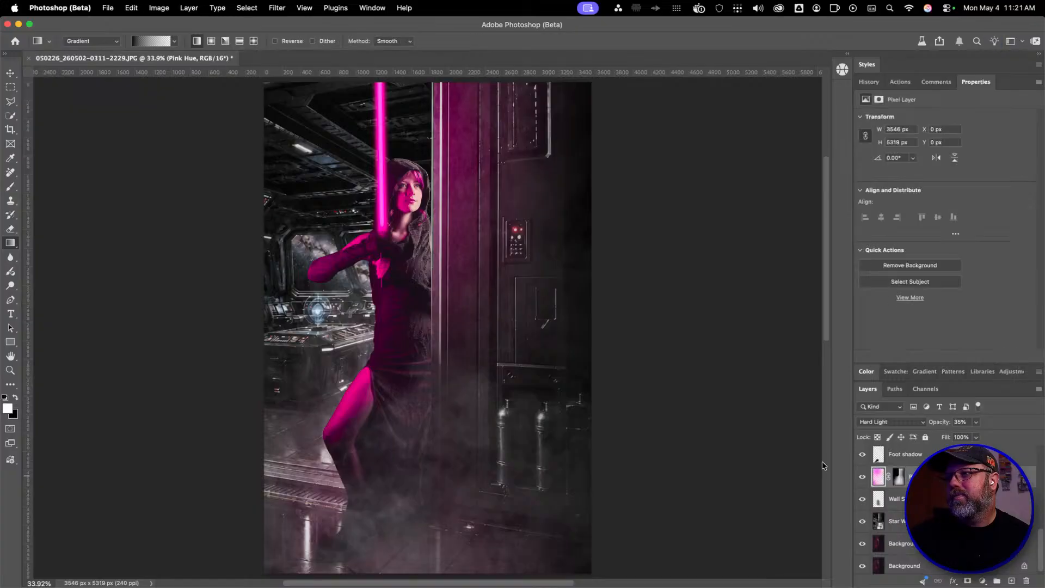
key("b")
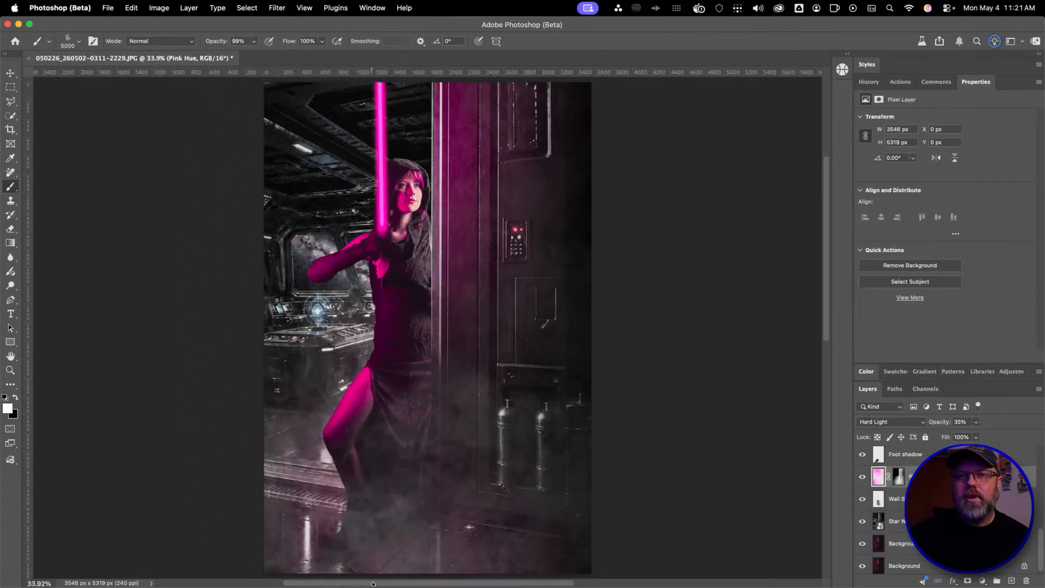
left_click(381, 139, "alt")
right_click(383, 138)
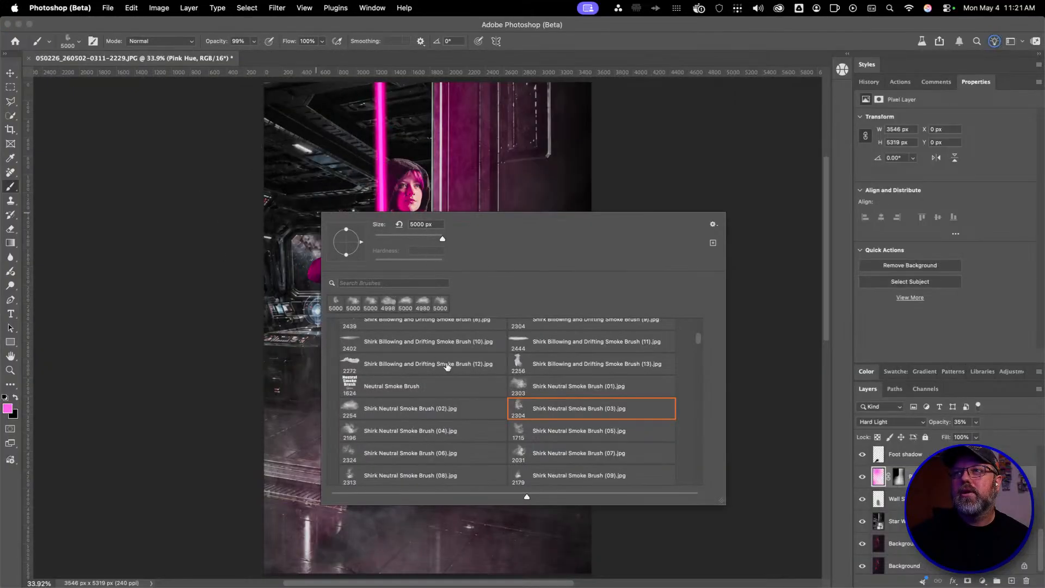
left_click_drag(697, 338, 698, 324)
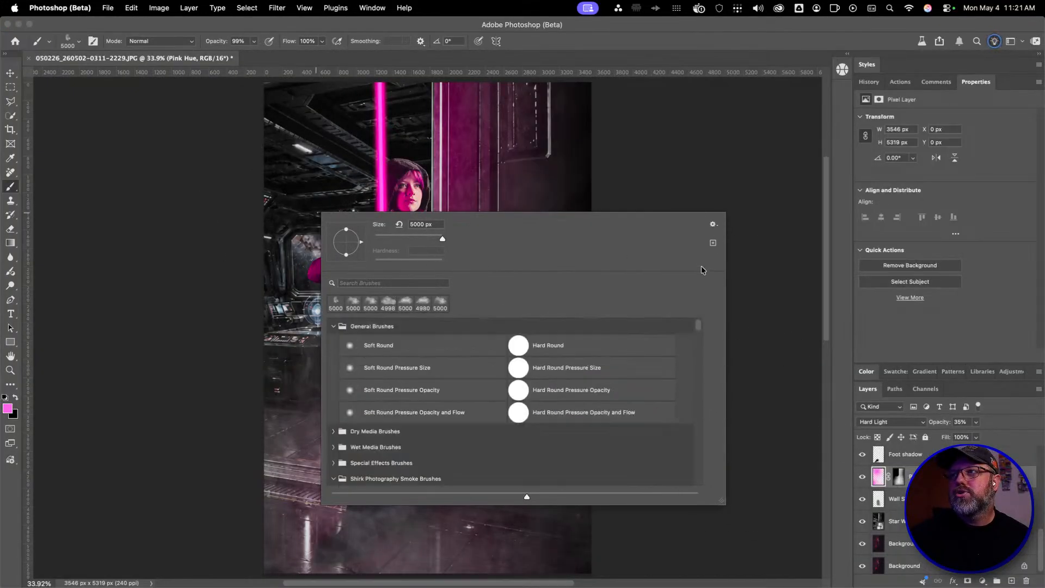
left_click(588, 354)
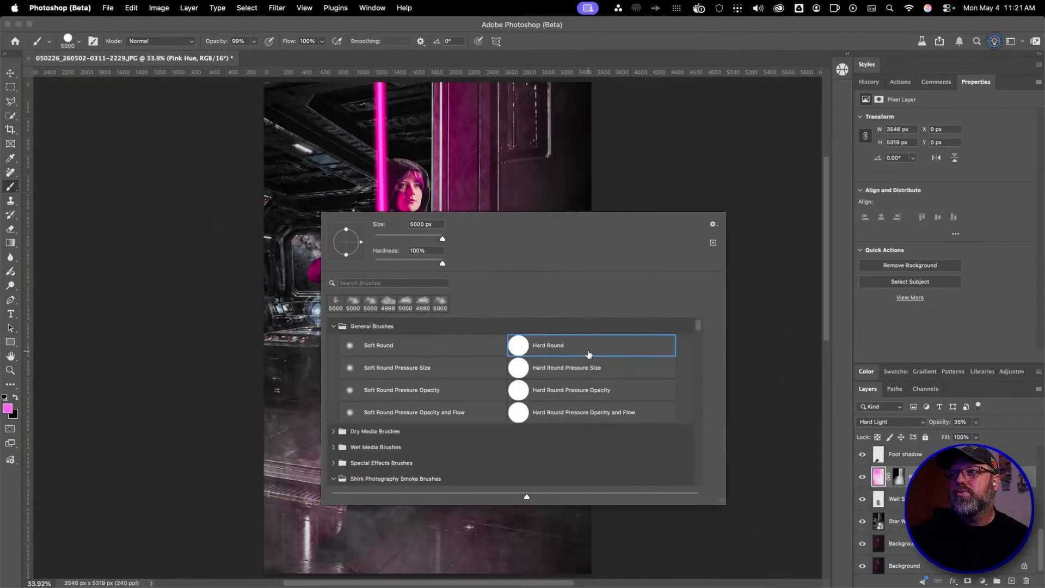
left_click(450, 342)
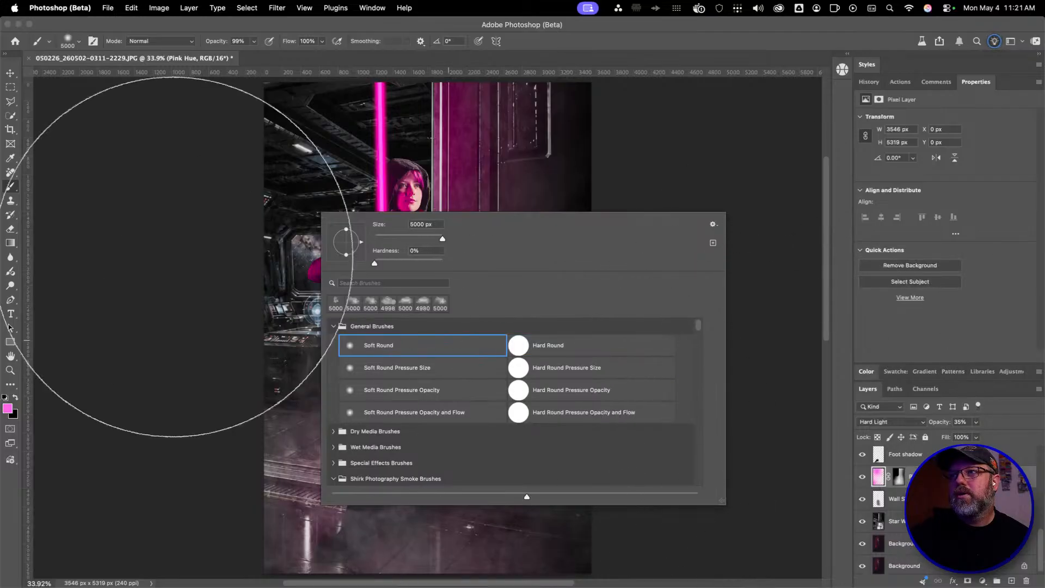
Paint white at 20% opacity with the 5000 px soft brush on the Pink Hue mask over the left-hand spaceship interior, and reselect the layer's pixels
left_click(173, 257)
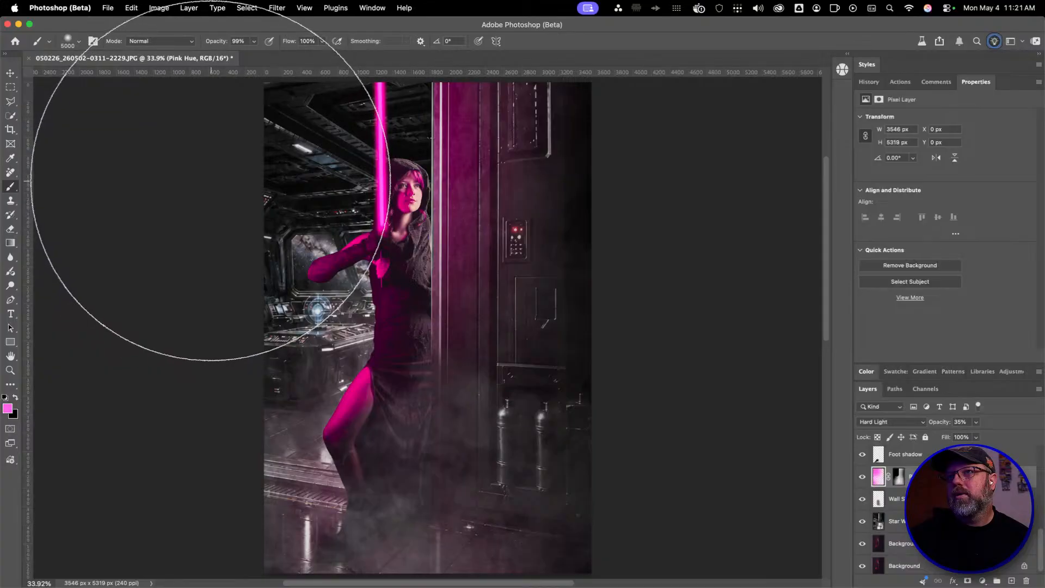
left_click(900, 476)
key("d")
key("2")
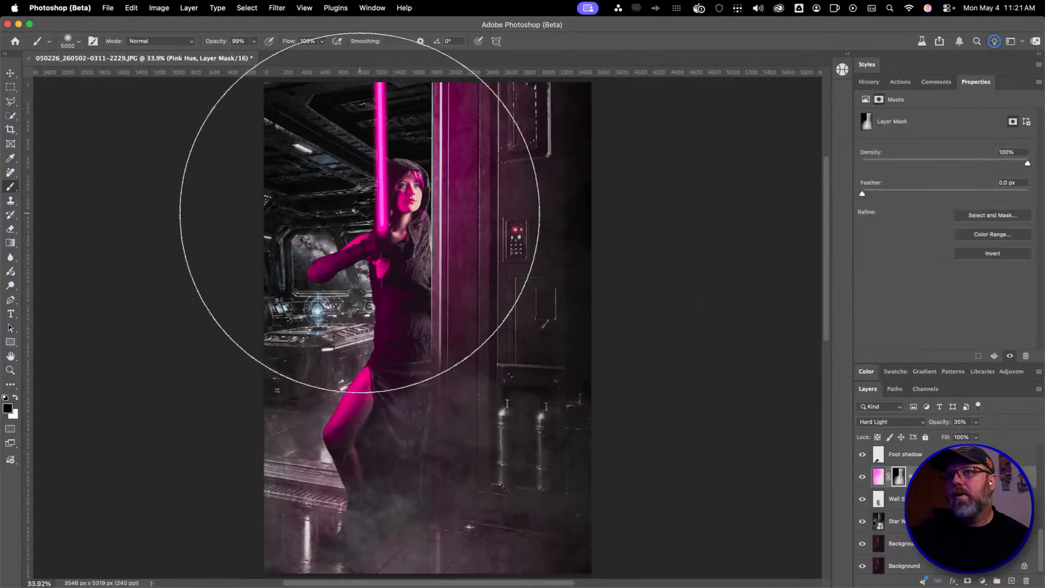
key("x")
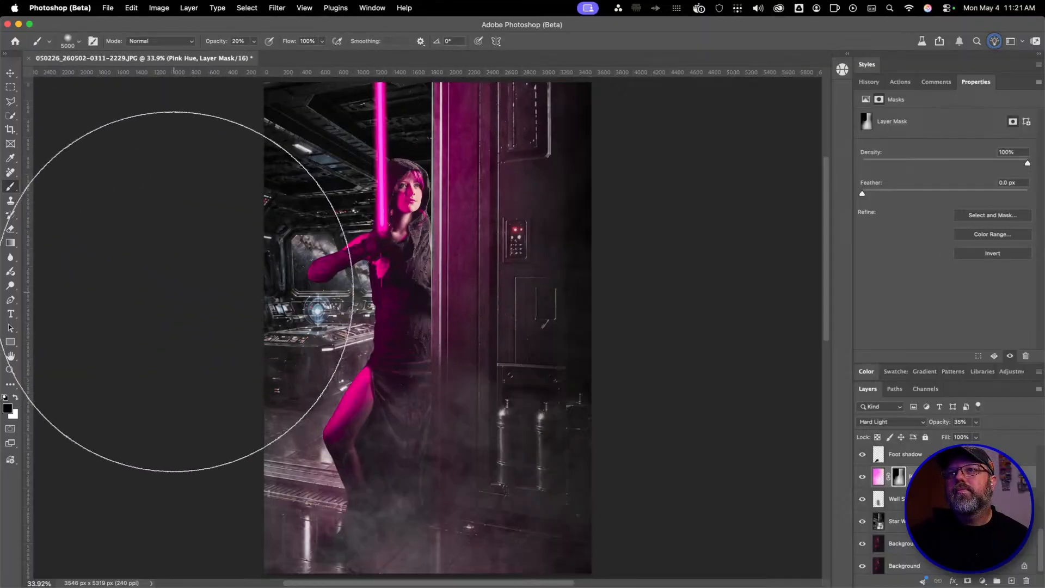
left_click(194, 162)
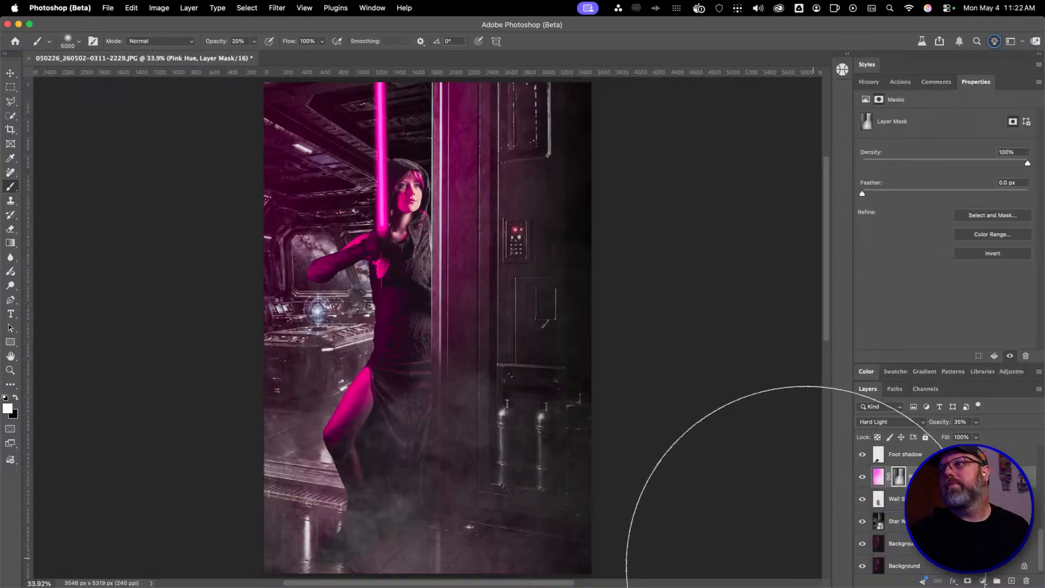
left_click(878, 476)
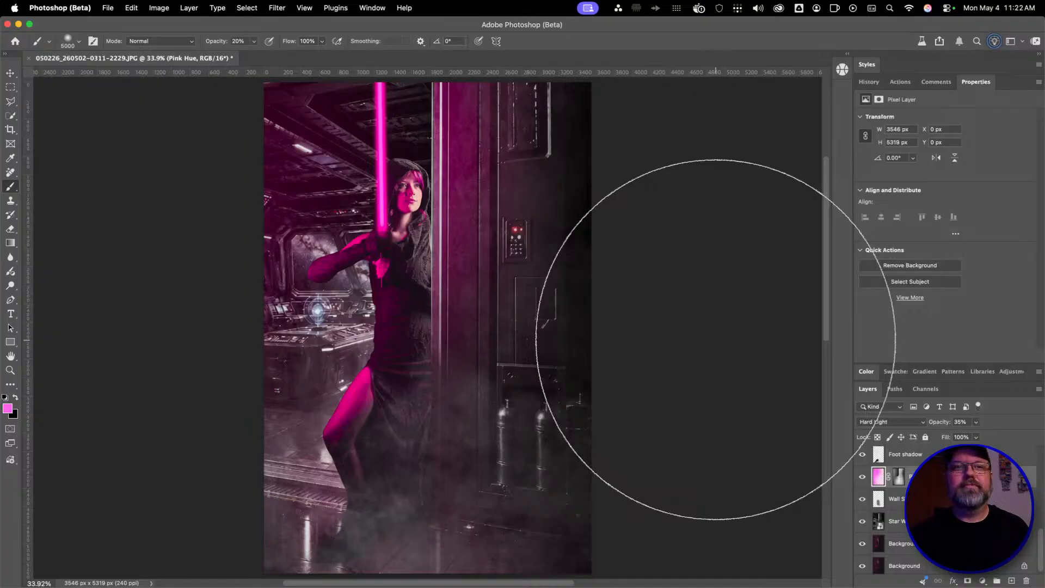
Save and close the composite, and switch to Lightroom Classic
key("super+w")
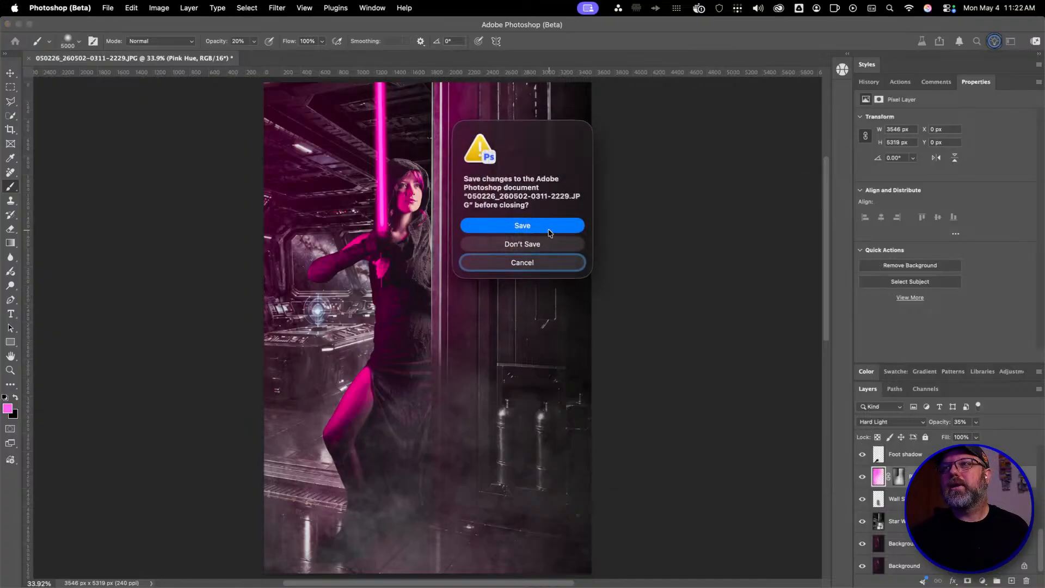
left_click(551, 226)
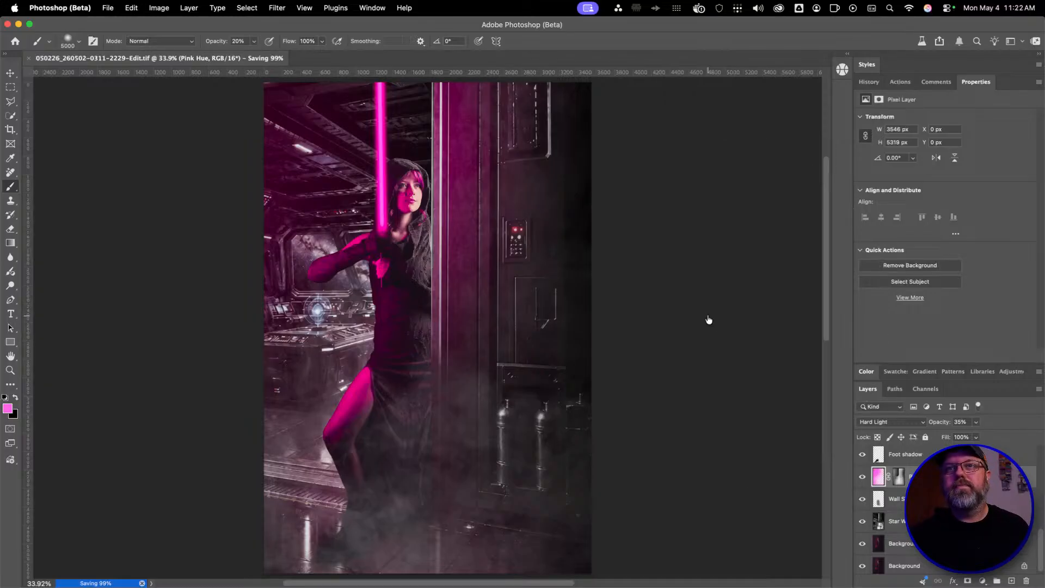
key("super+Tab")
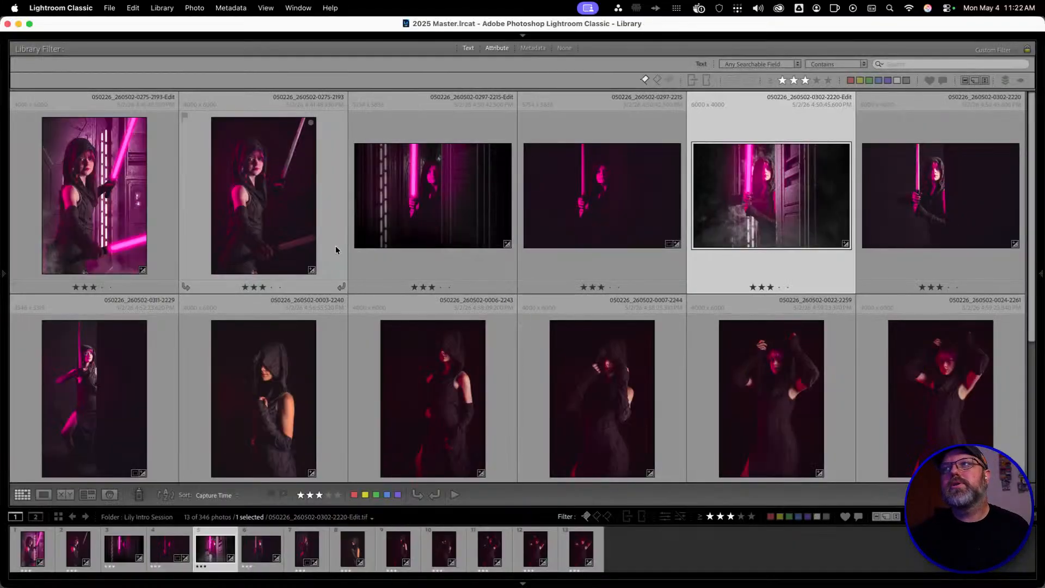
double_click(266, 214)
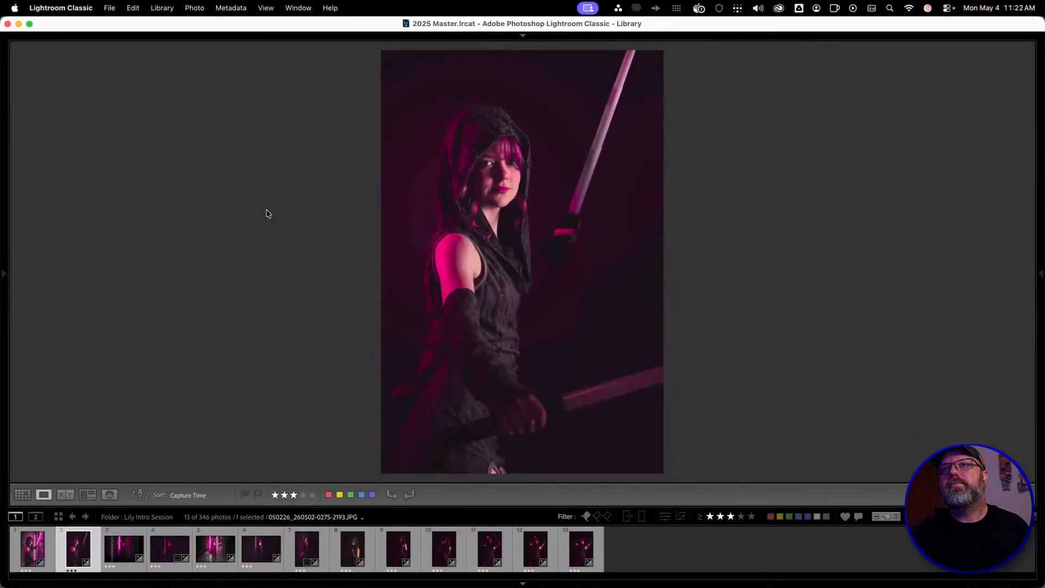
key("Left")
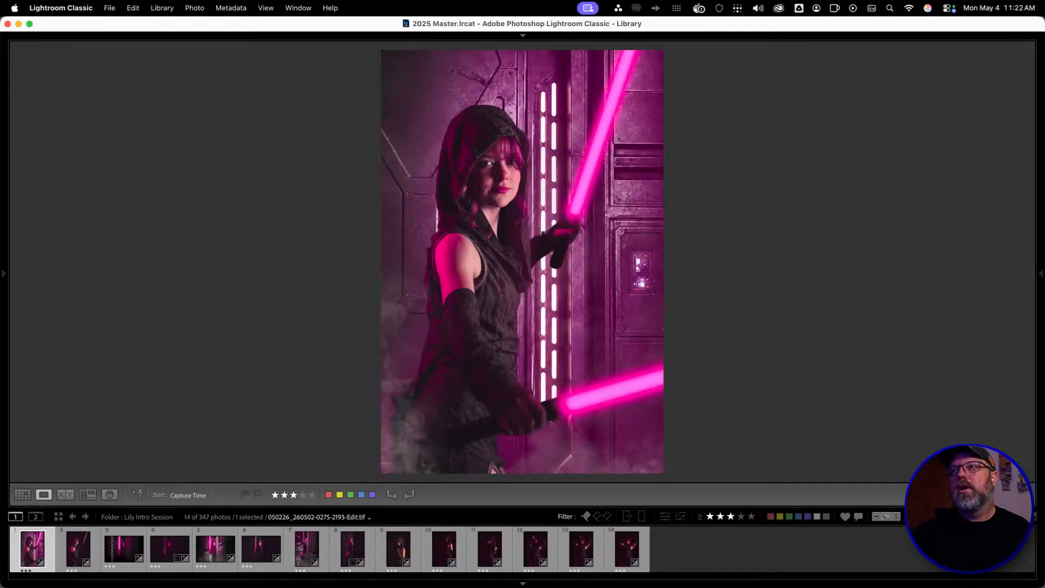
key("Right")
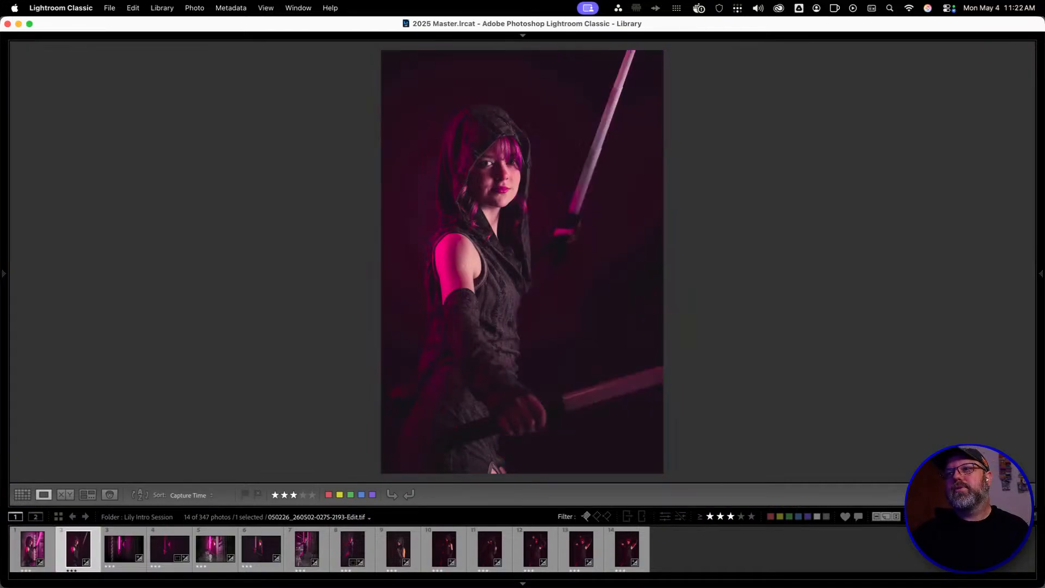
key("Left")
key("Right")
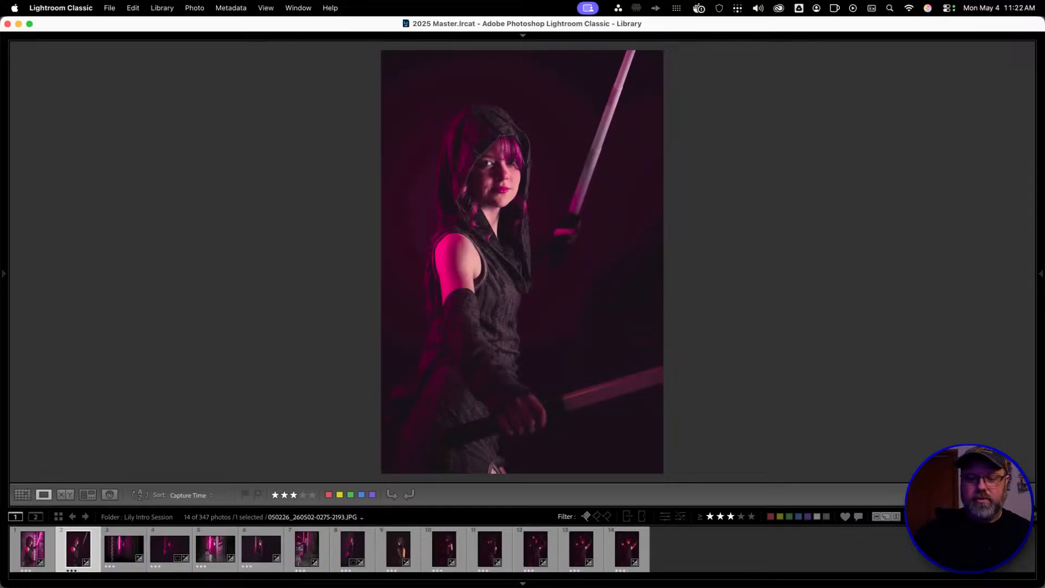
key("Left")
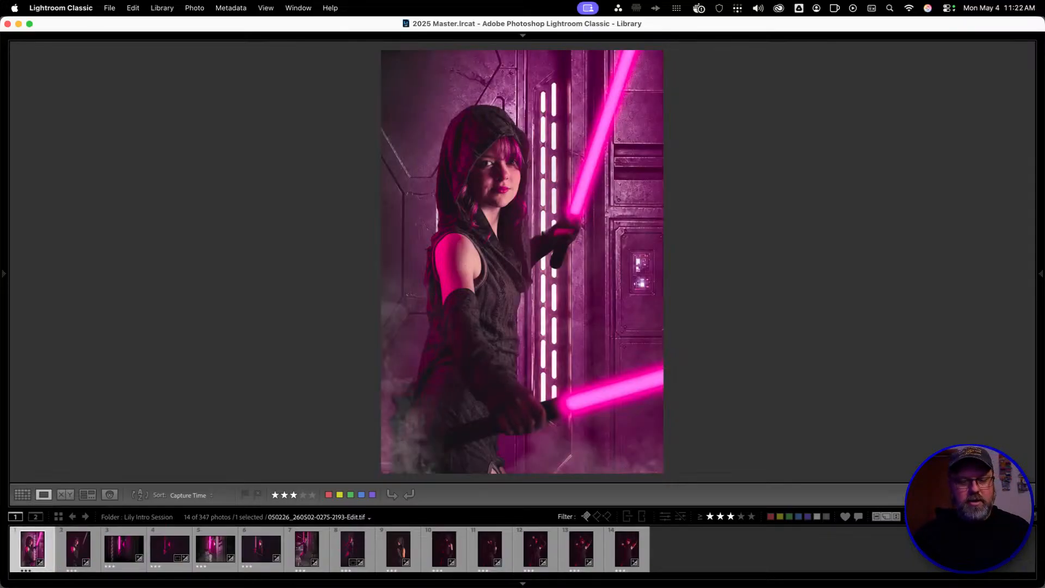
key("6")
key("Right")
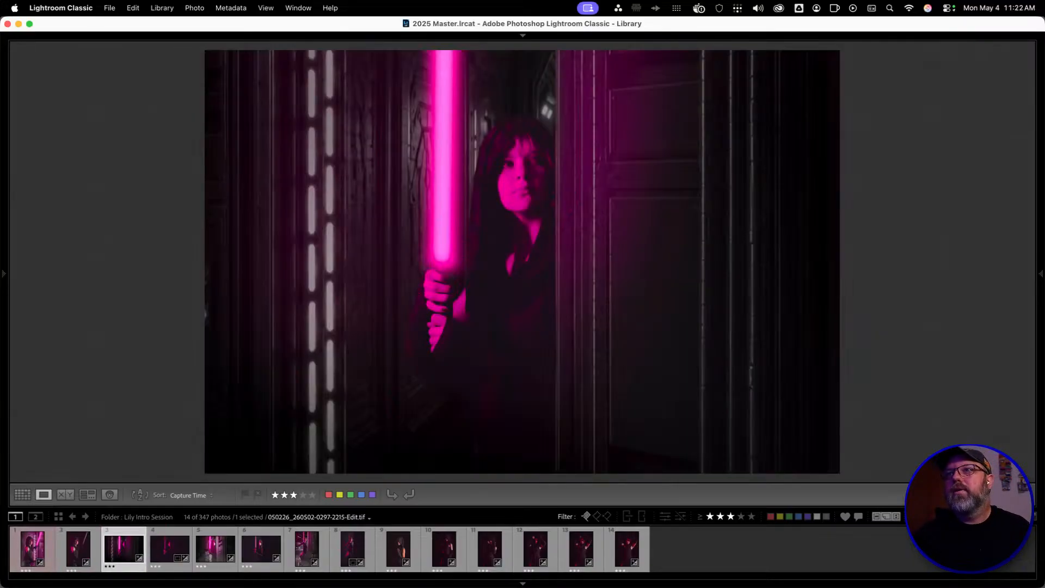
key("Right")
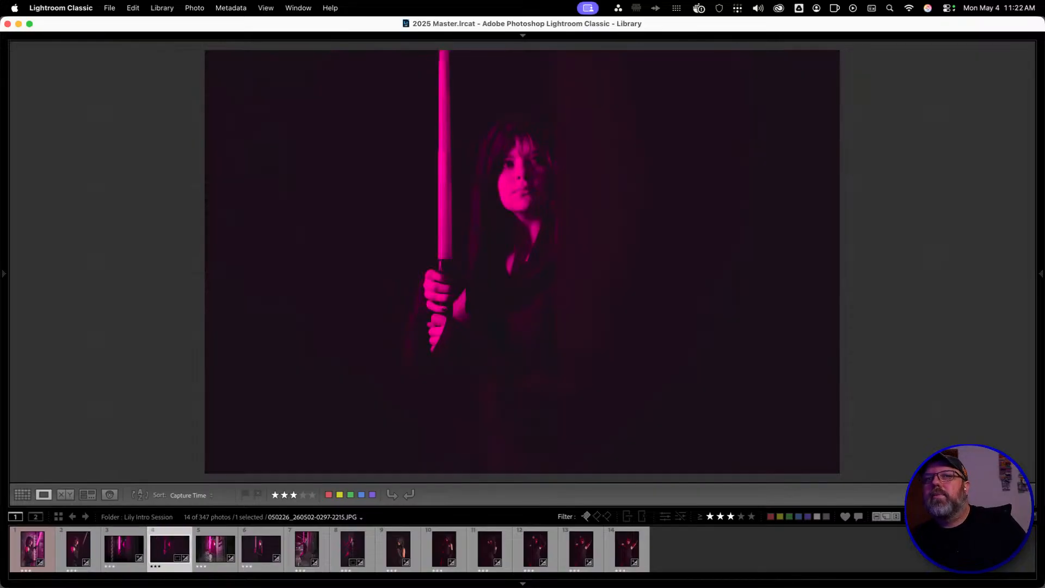
key("Left")
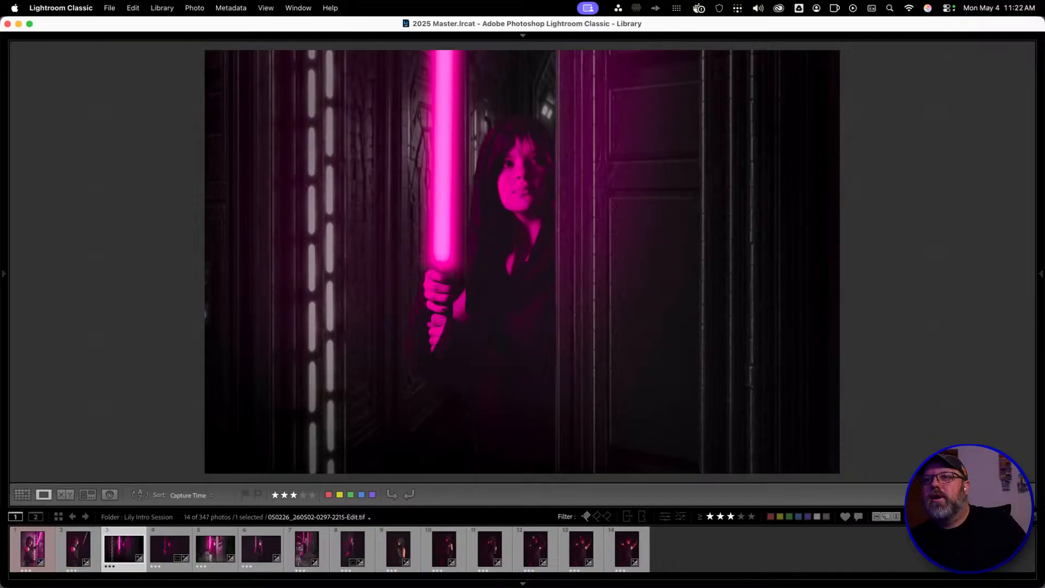
key("Right")
key("6")
key("Left")
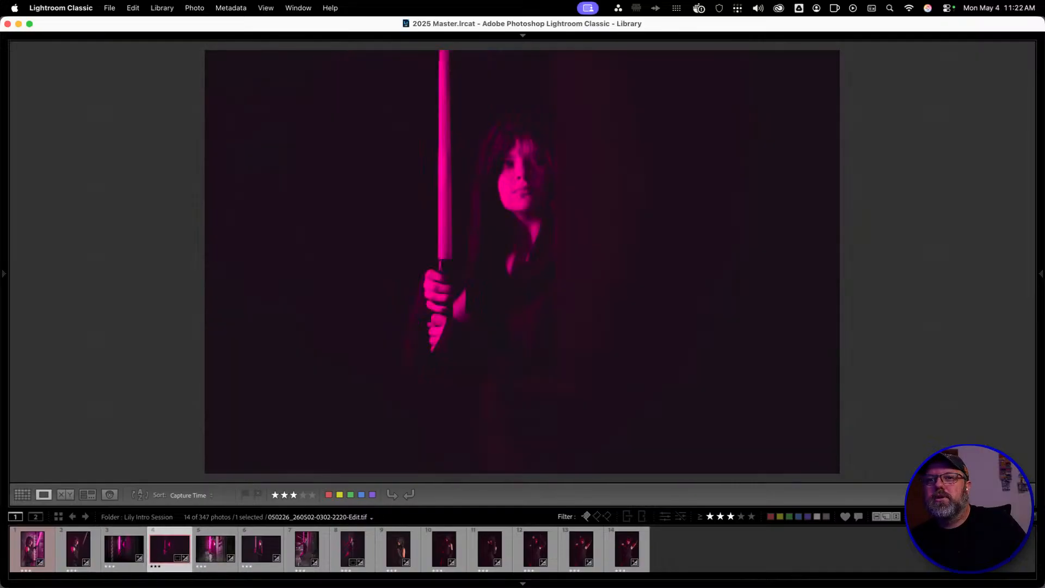
key("6")
key("Left")
key("Left")
key("6")
key("Right")
key("Right")
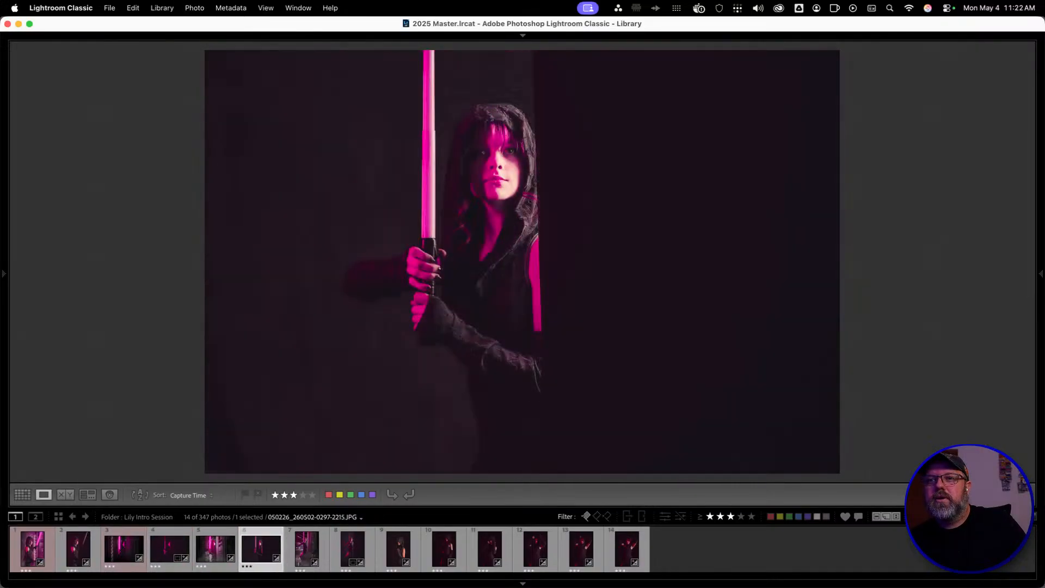
key("Left")
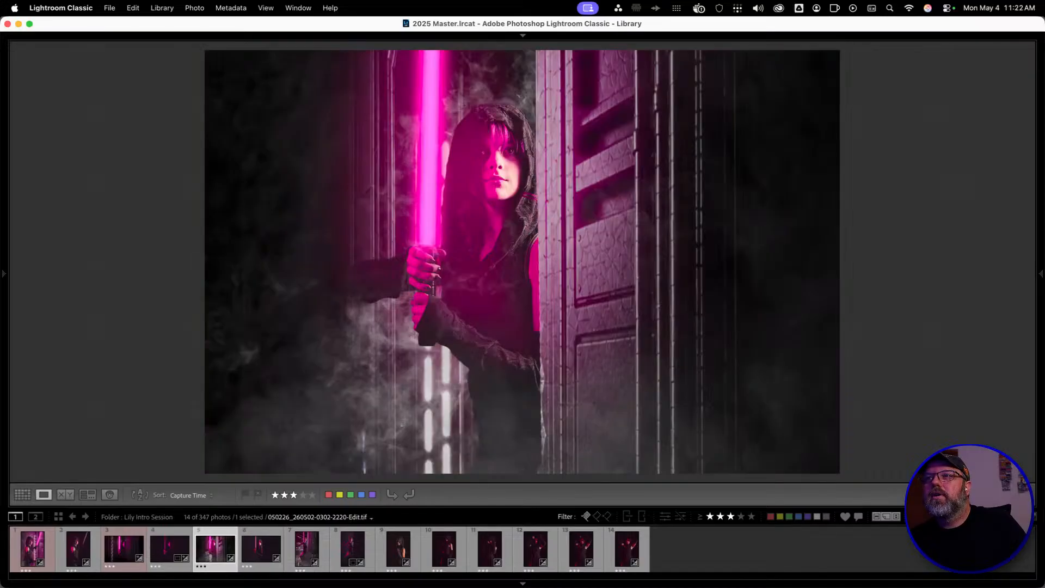
key("Right")
key("Left")
key("Right")
key("Right")
key("Right")
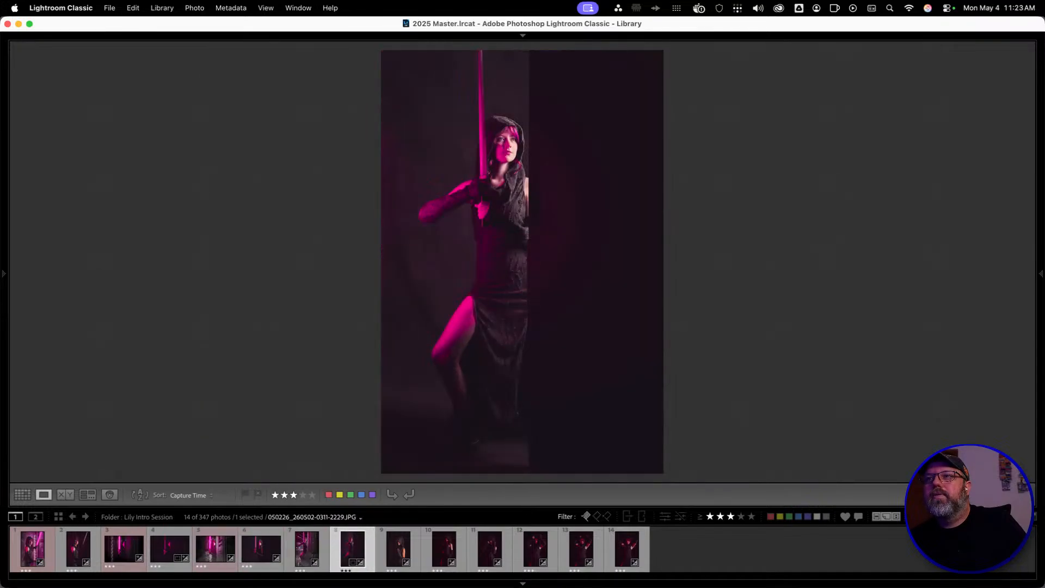
key("Left")
key("Right")
key("Left")
key("Left")
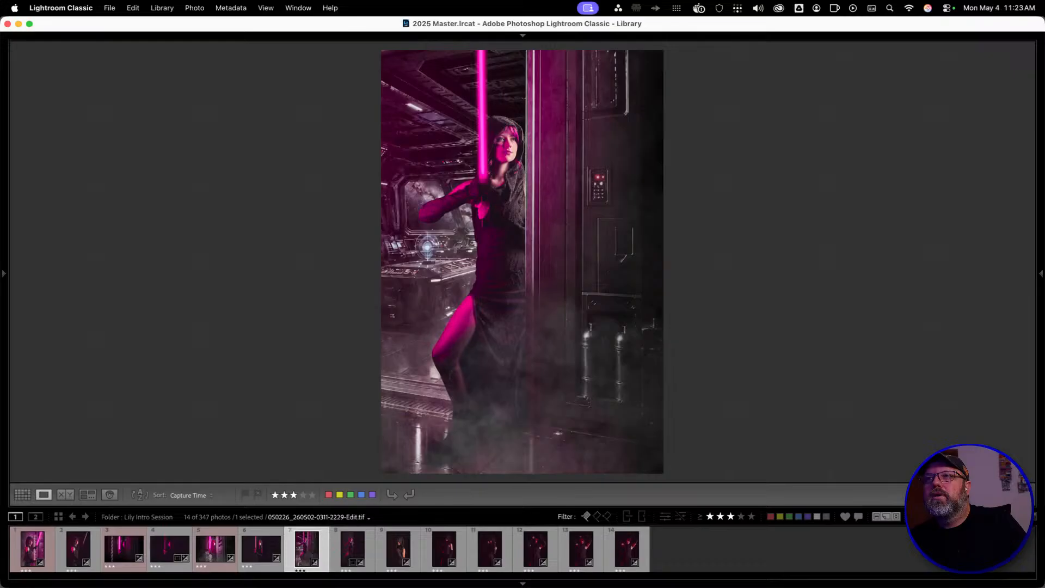
key("Right")
key("Left")
key("6")
Examine the remaining unedited three-star photos of the hooded model to choose the next one to composite
key("Right")
key("Right")
key("Right")
key("Right")
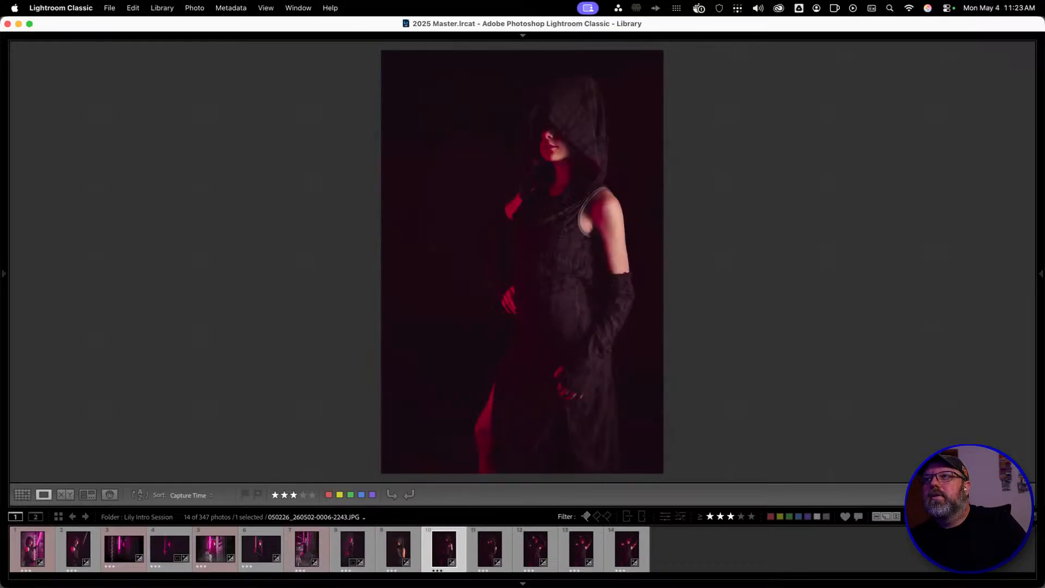
key("Right")
key("Right")
key("Left")
key("Left")
key("Left")
key("Left")
key("Left")
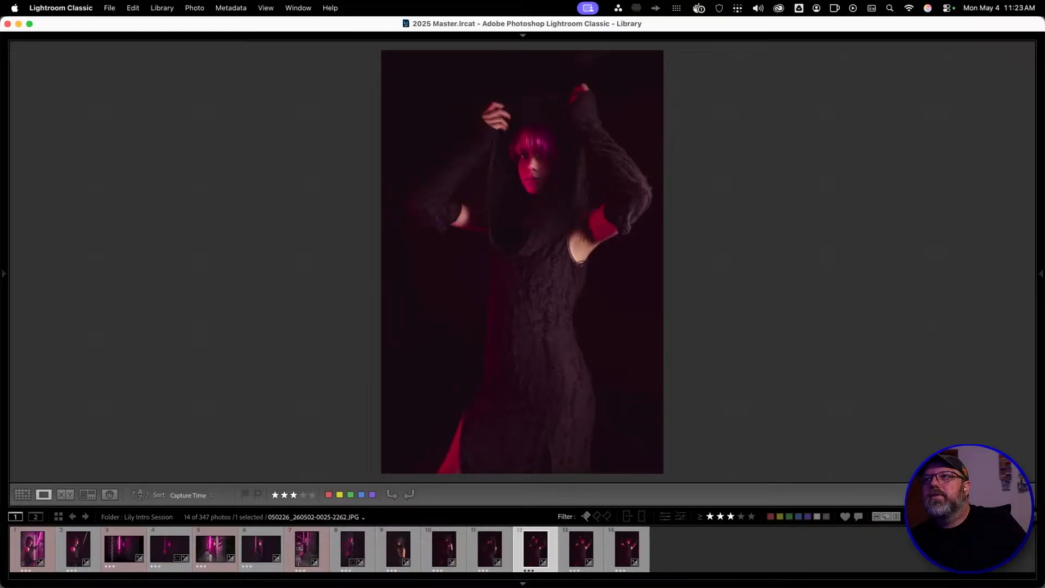
key("Left")
key("Right")
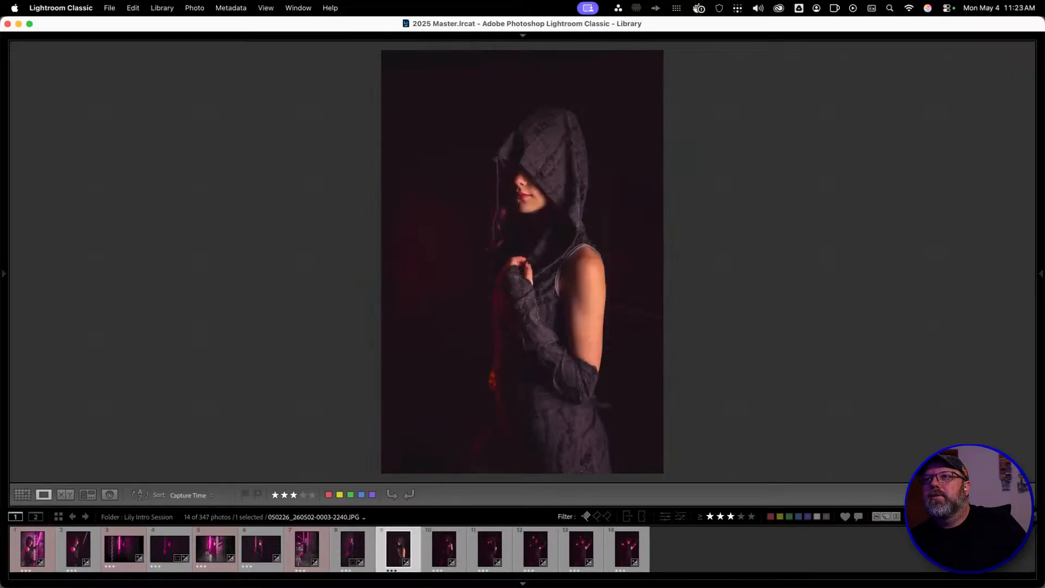
key("Left")
key("Right")
key("Right")
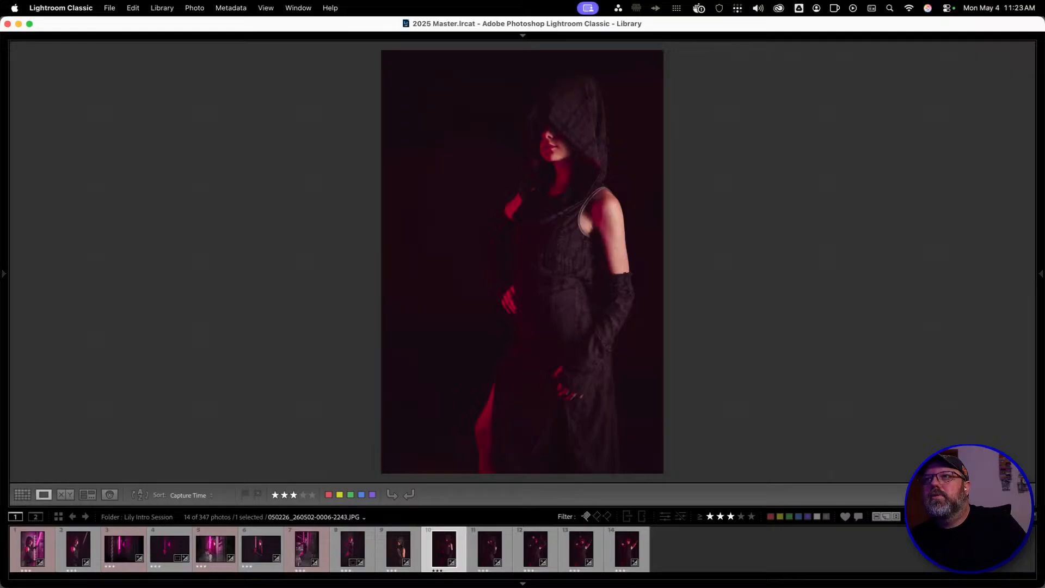
key("Right")
key("Right")
key("Right")
key("Right")
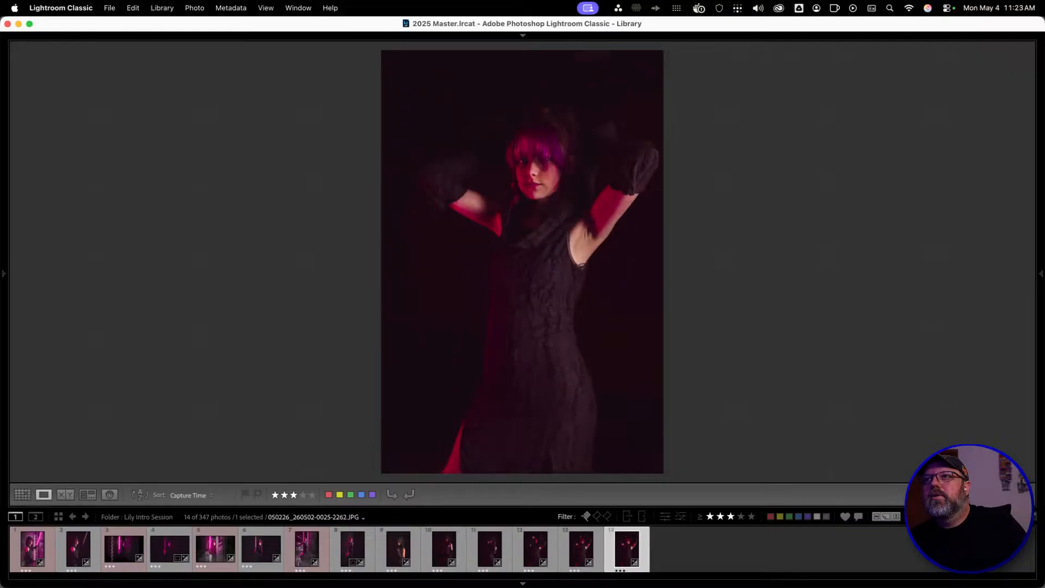
key("Left")
key("Left")
key("Left")
key("Left")
key("Left")
key("Left")
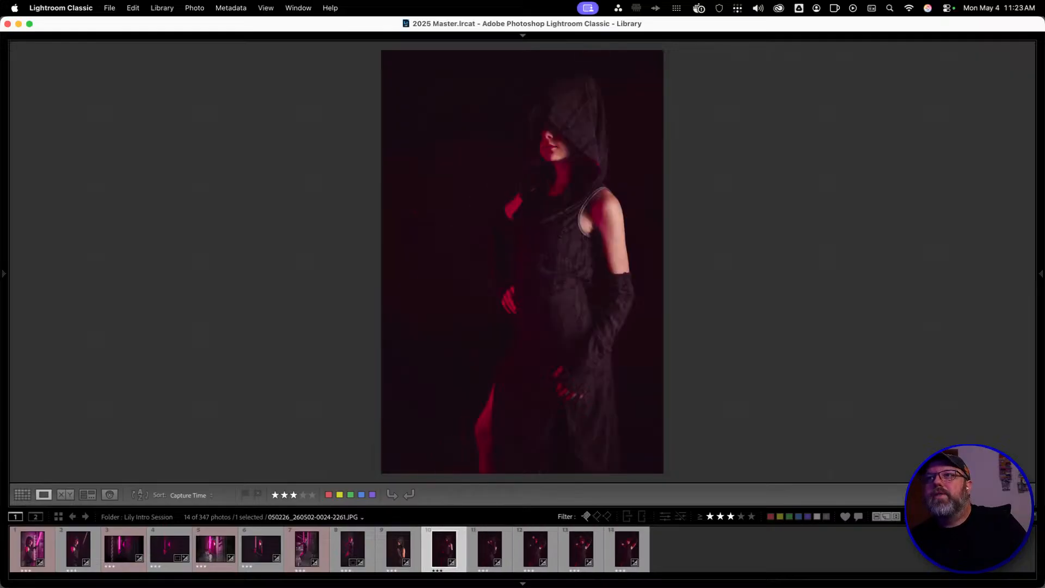
key("Right")
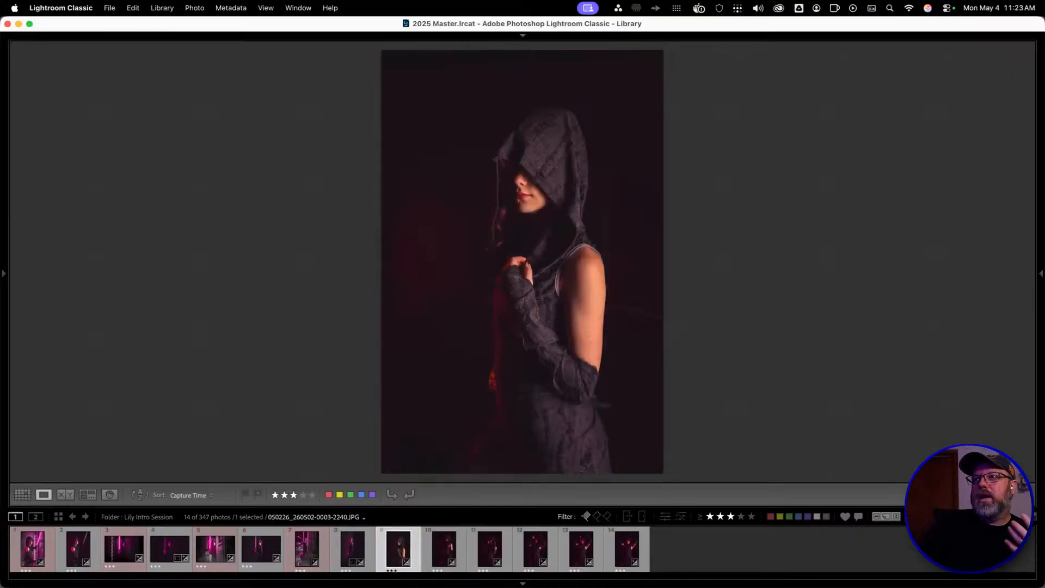
key("Right")
key("Right")
key("Right")
key("Right")
key("Right")
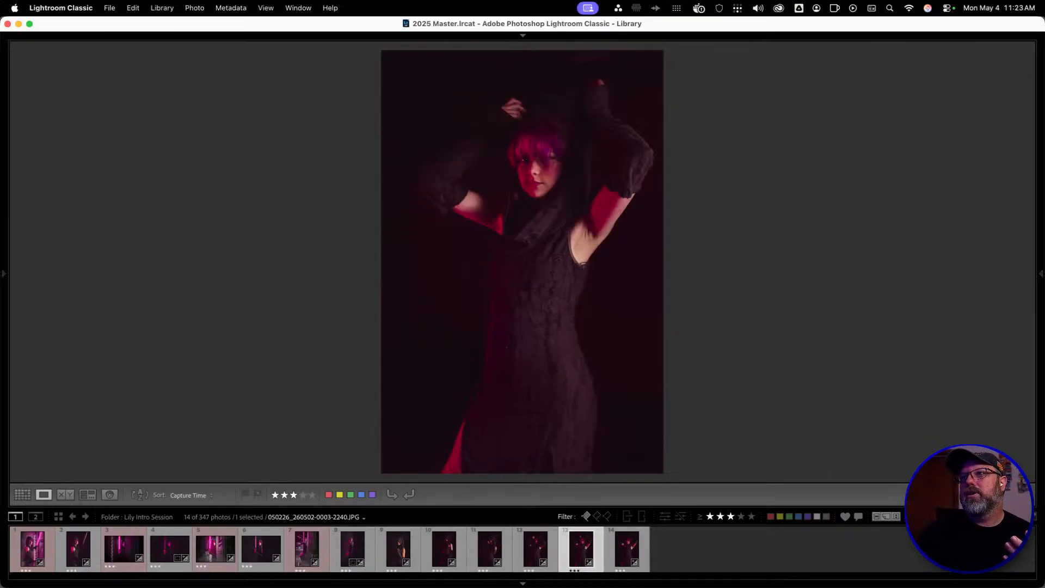
key("Left")
key("Left")
key("Left")
key("Left")
key("Left")
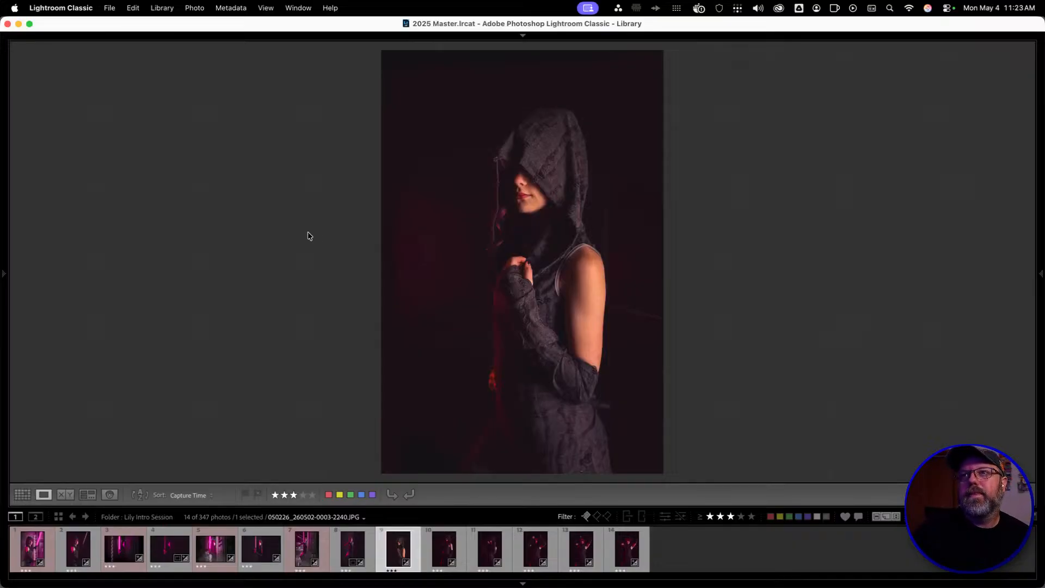
right_click(453, 263)
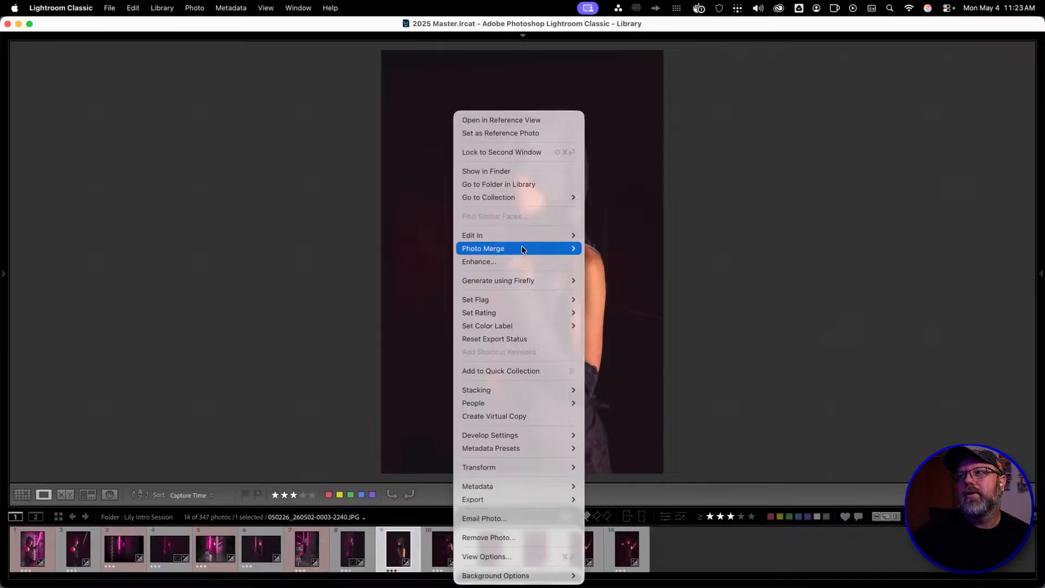
mouse_move(525, 235)
left_click(611, 236)
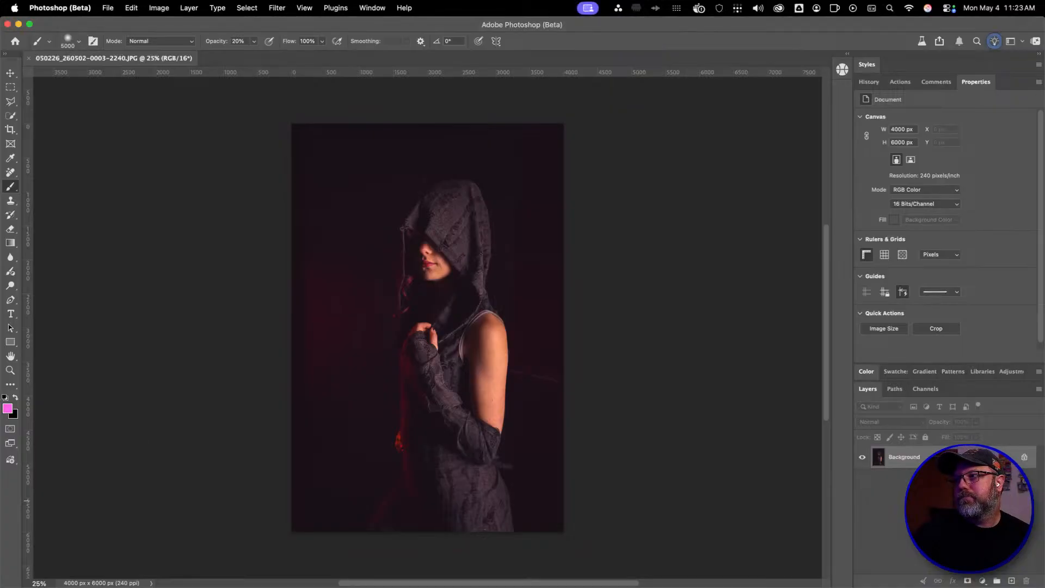
Duplicate the Background layer and fit the whole image in the window
left_click_drag(994, 462, 1012, 581)
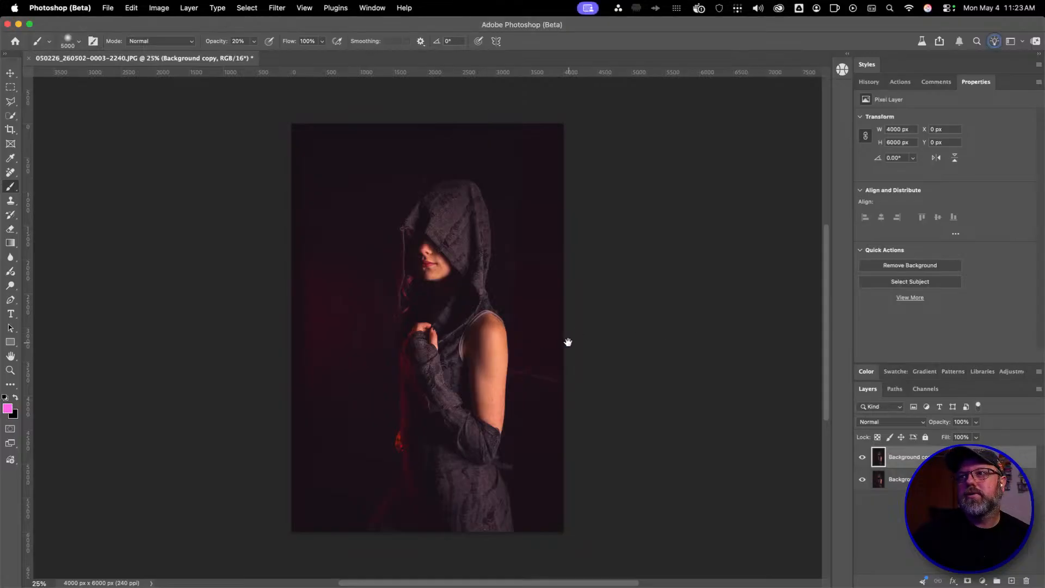
left_click_drag(567, 343, 638, 340)
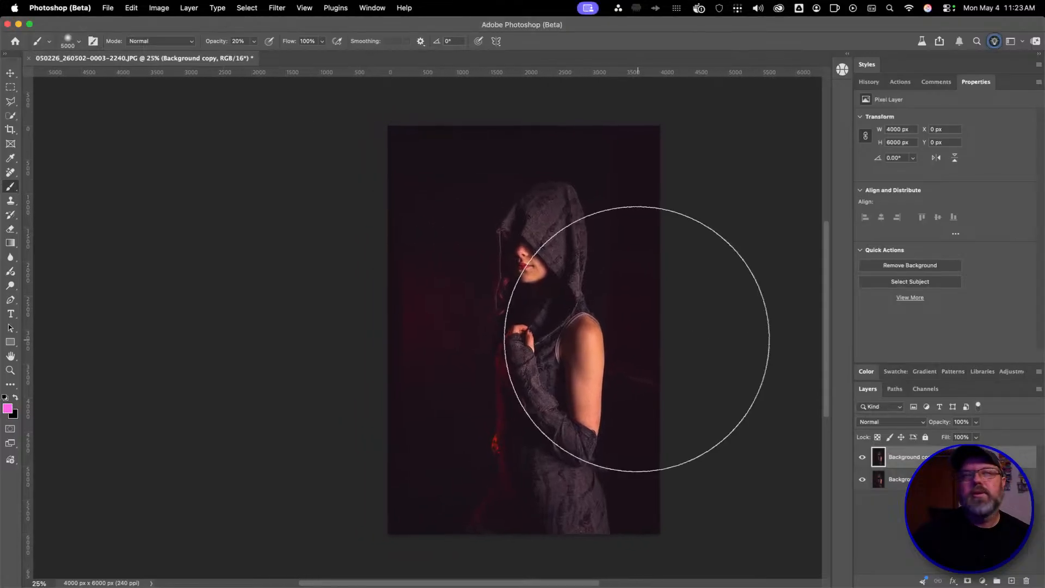
key("super+0")
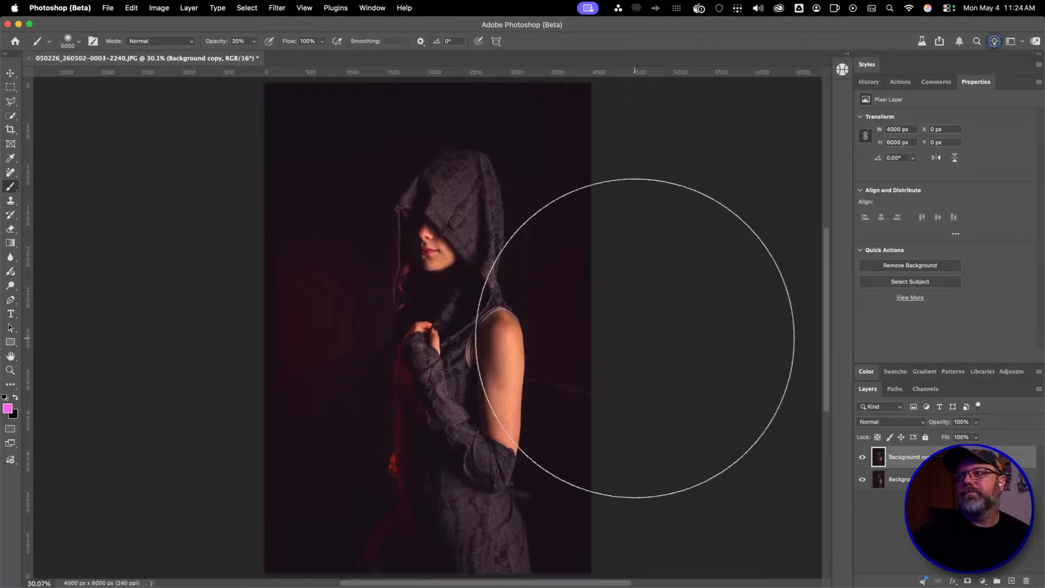
Mask out the surroundings on the Background copy layer so that it contains only the hooded model
left_click_drag(522, 335, 560, 333)
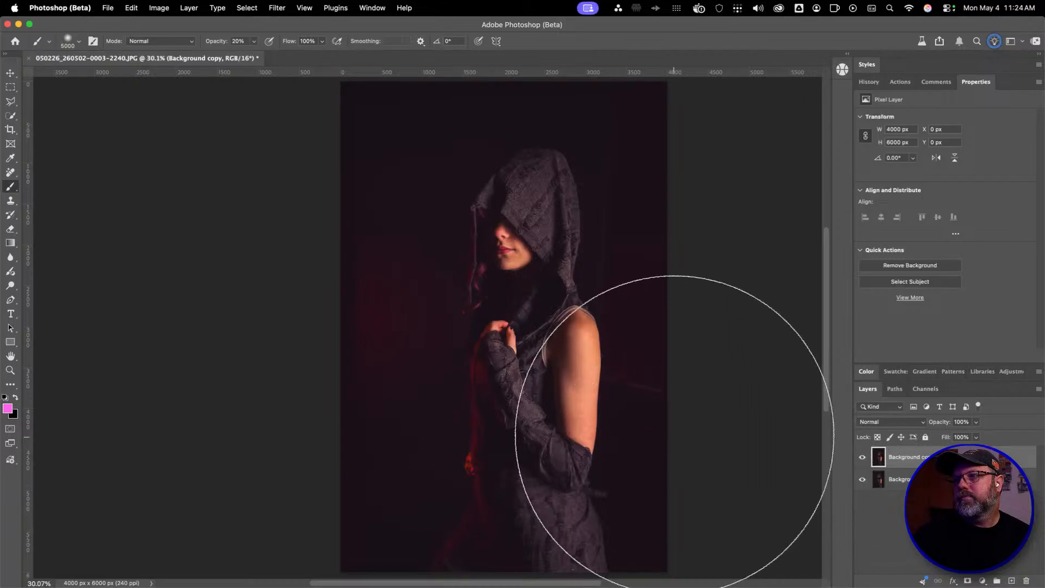
right_click(684, 421)
left_click(695, 429)
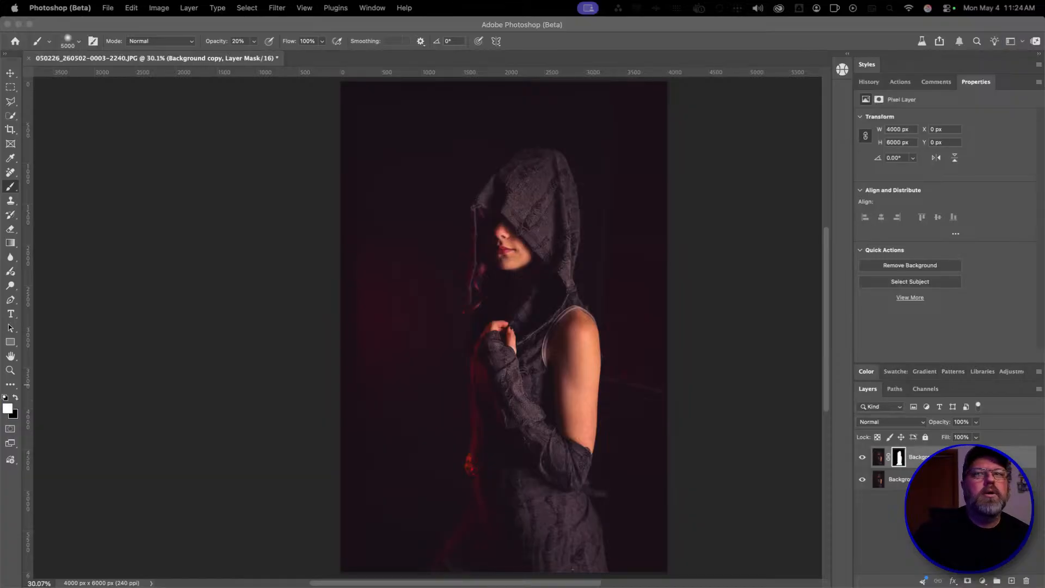
Place Star Wars door to command deck-2.png in the portrait and scale it to about 128.9% to span the canvas height
left_click_drag(0, 321, 476, 325)
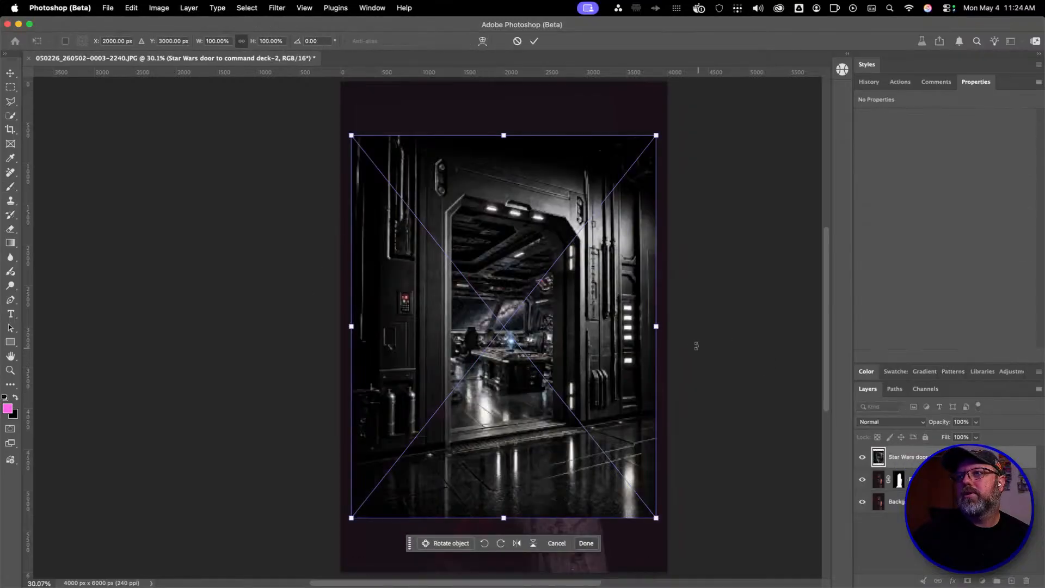
left_click_drag(656, 327, 744, 331)
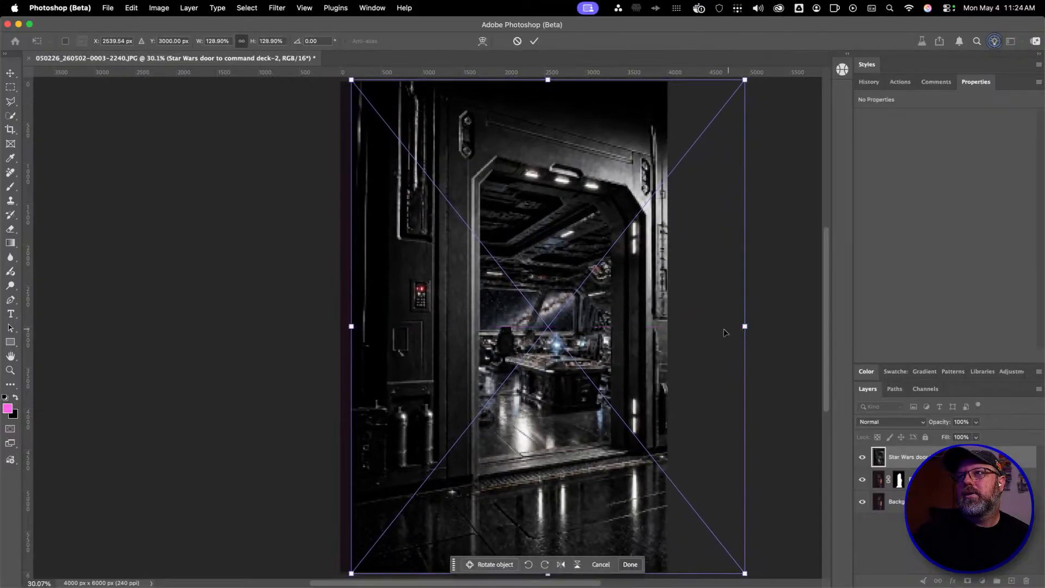
mouse_move(654, 354)
left_mouse_down()
mouse_move(611, 358)
mouse_move(578, 381)
mouse_move(640, 359)
left_mouse_up()
key("Return")
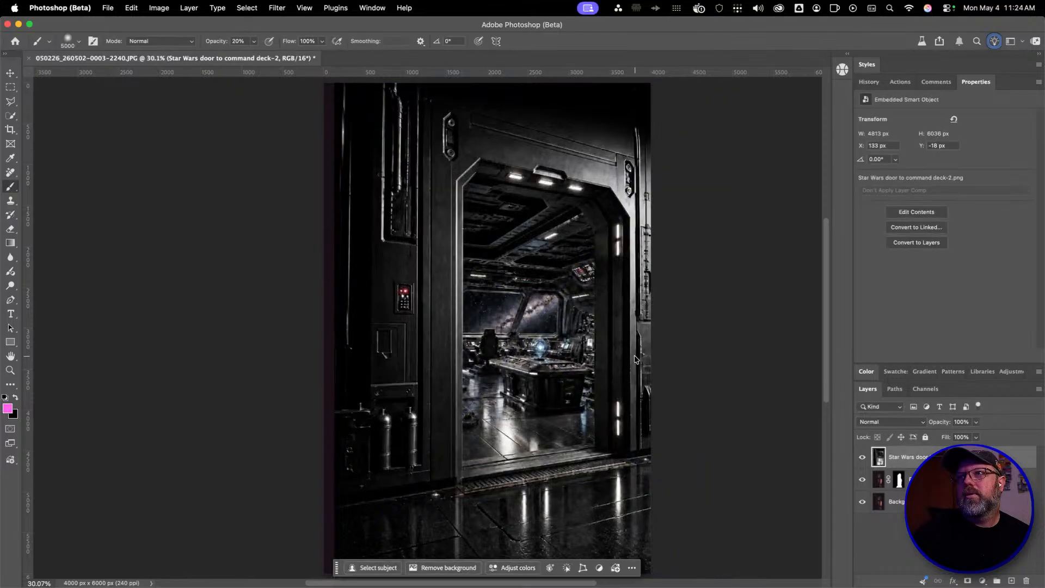
Try the command deck image beneath the masked model, shifted left to meet the canvas's right edge, and delete it
left_click_drag(898, 458, 892, 482)
key("v")
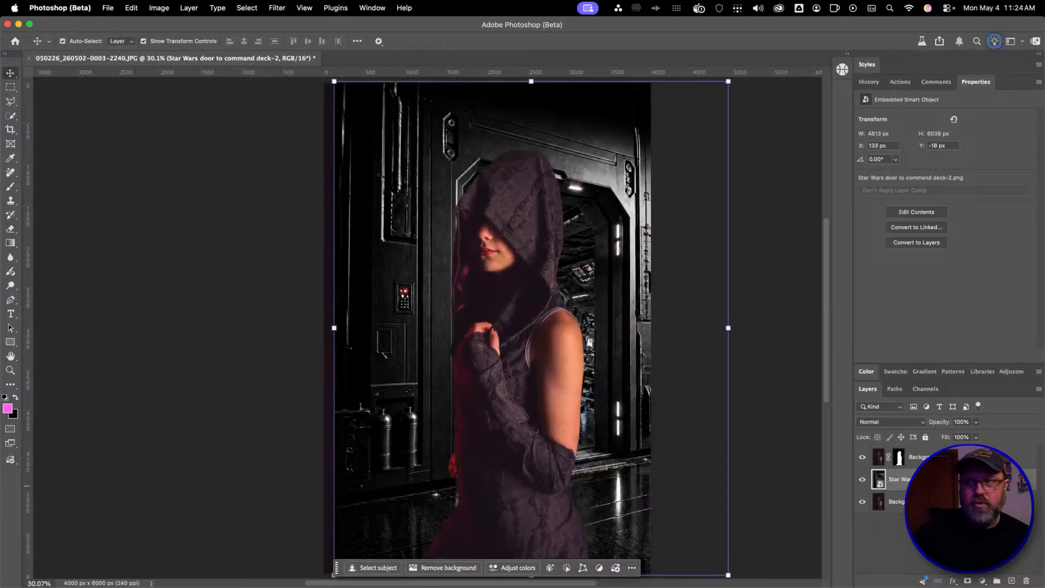
key("super+t")
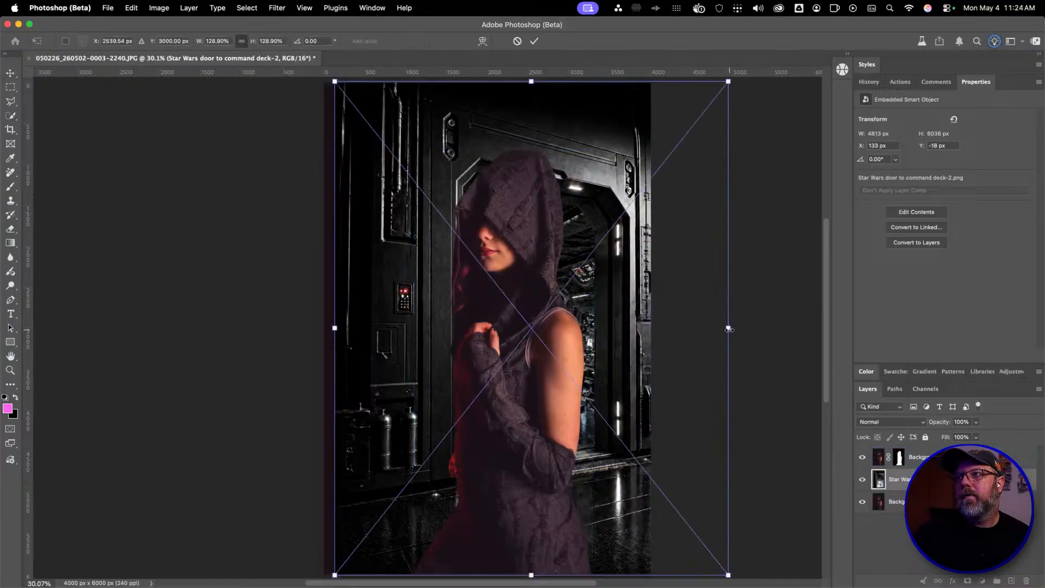
left_click_drag(690, 350, 656, 350)
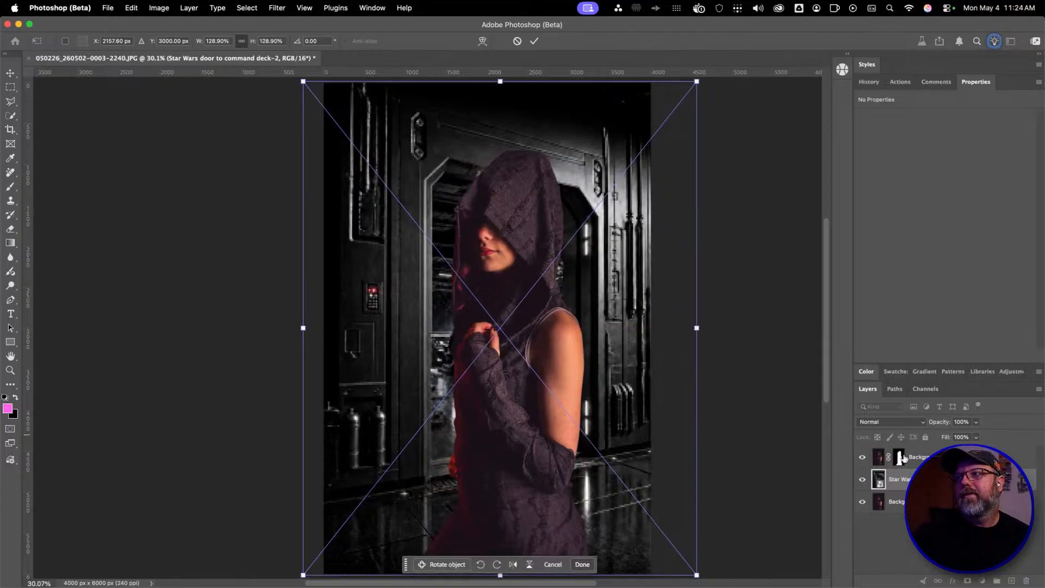
key("Return")
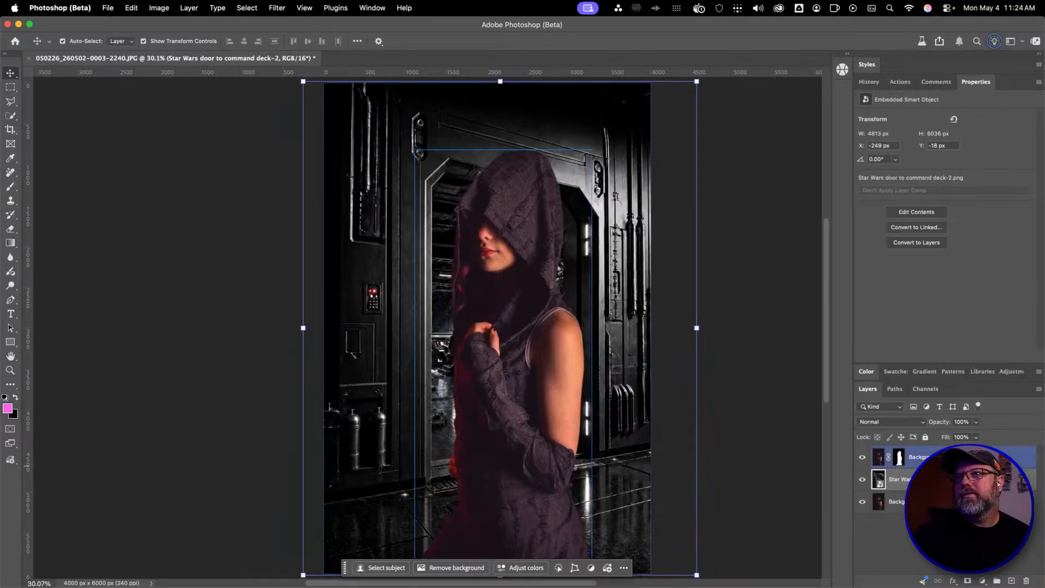
left_click(697, 327)
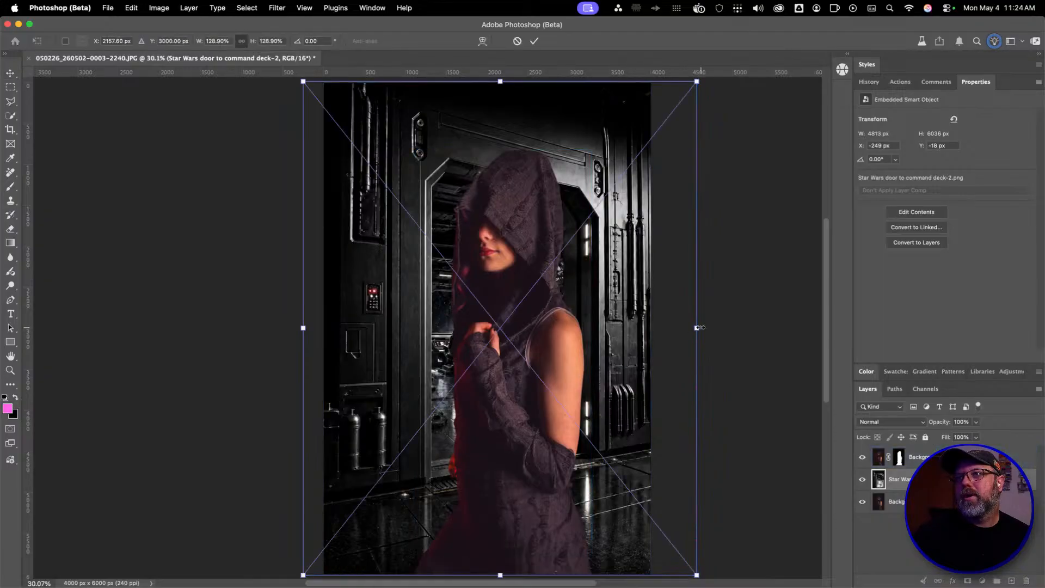
left_click_drag(642, 343, 601, 341)
key("Return")
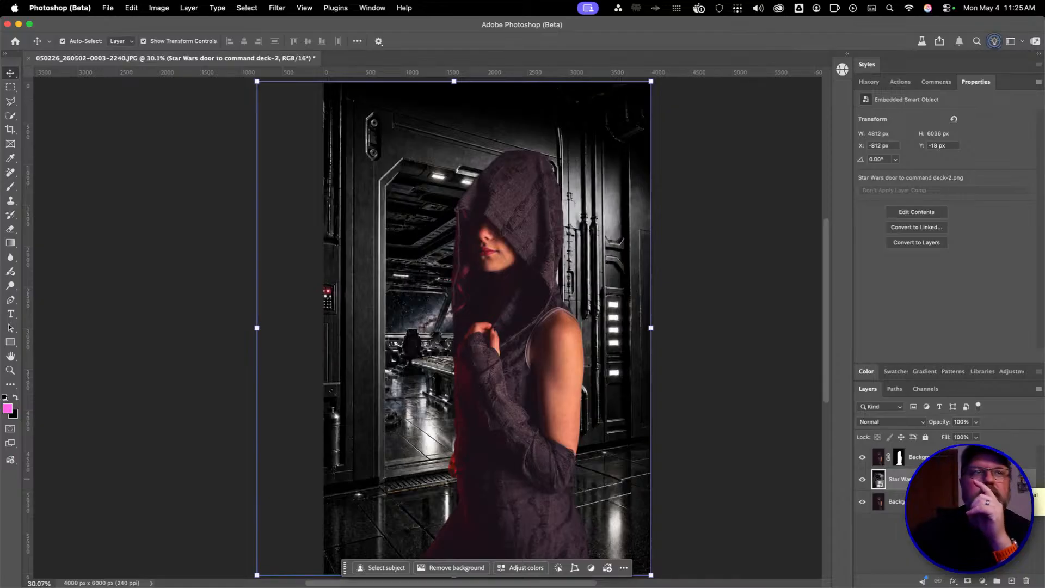
key("BackSpace")
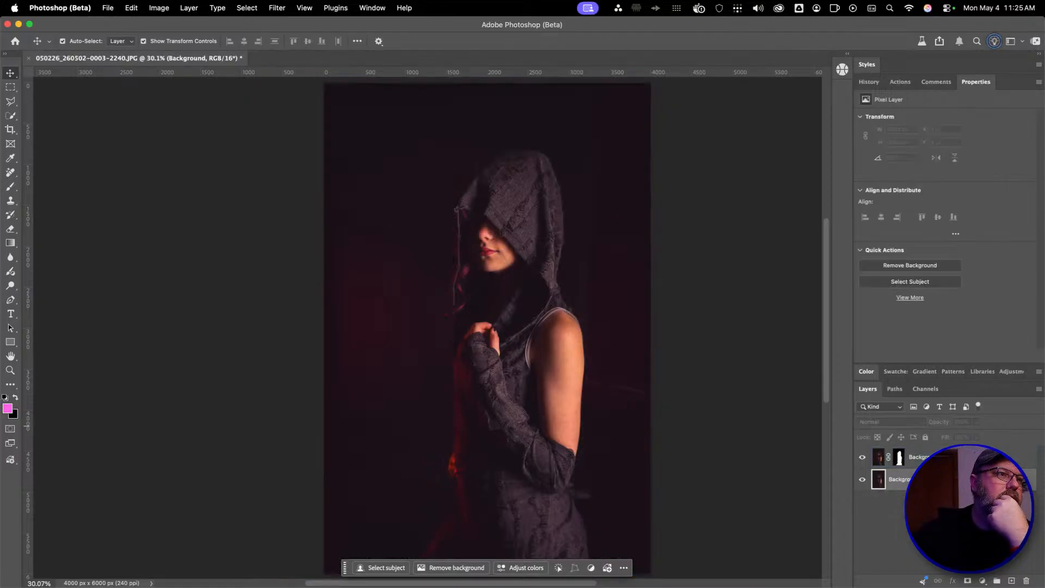
Place star wars door from left angle.png behind the masked model, scaled to about 128.74% and shifted left to meet the canvas's right edge
key("super+Tab")
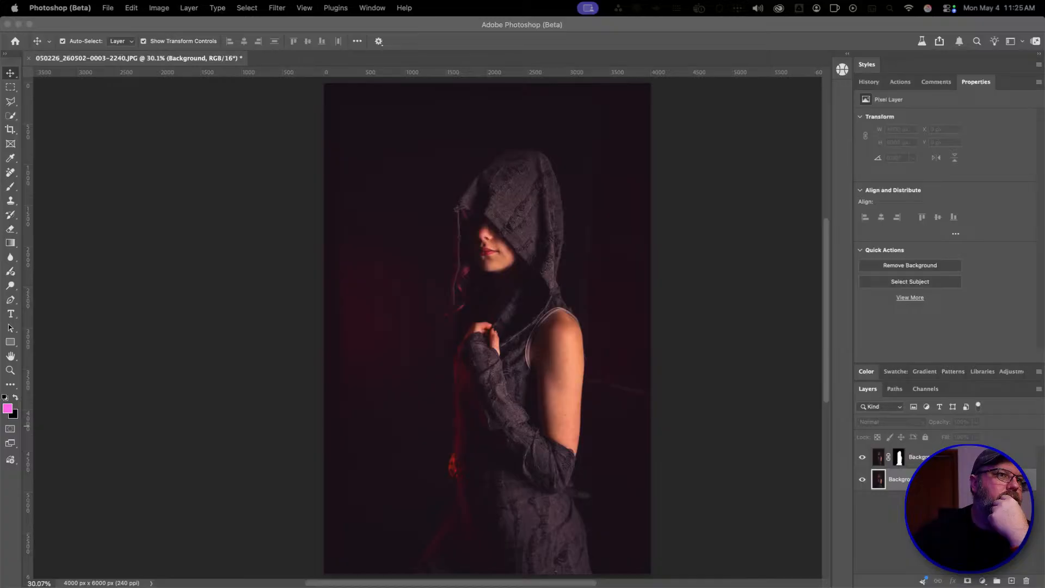
left_click_drag(0, 425, 617, 424)
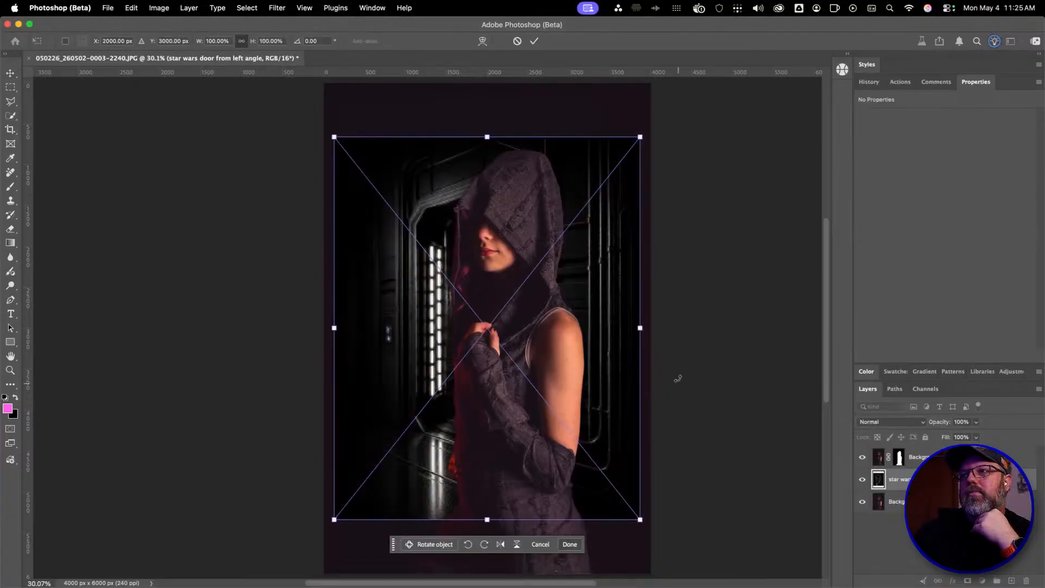
left_click_drag(640, 328, 728, 338)
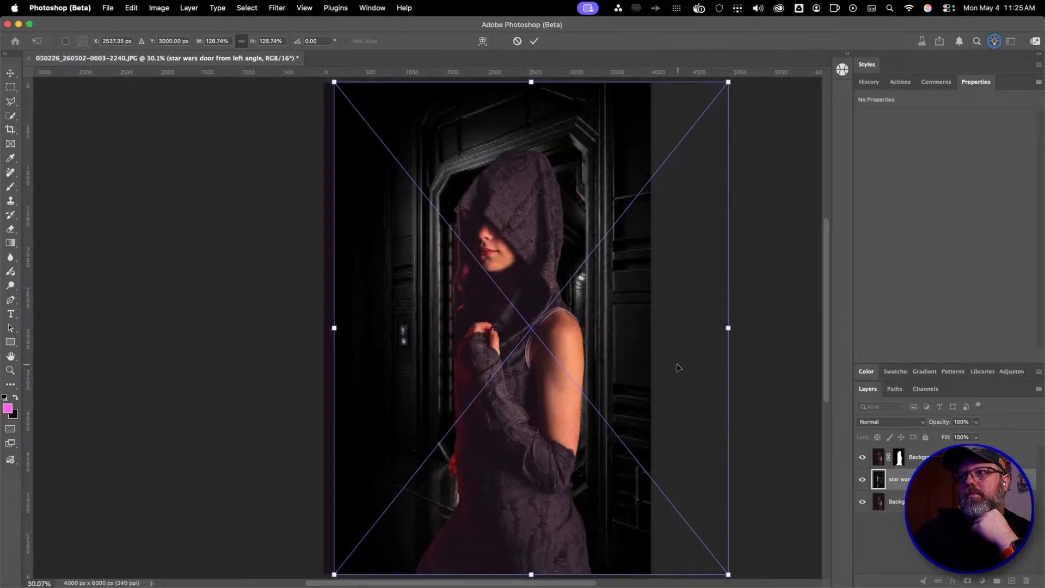
left_click_drag(677, 366, 602, 370)
key("Return")
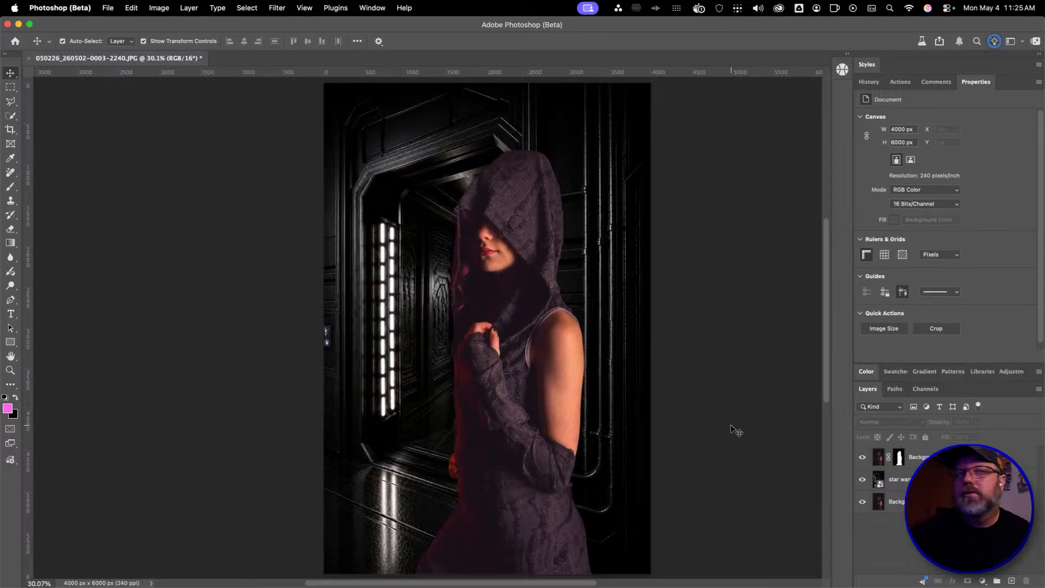
Add a Curves adjustment above the door backdrop with control points in the shadows, midtones and highlights
left_click(925, 480)
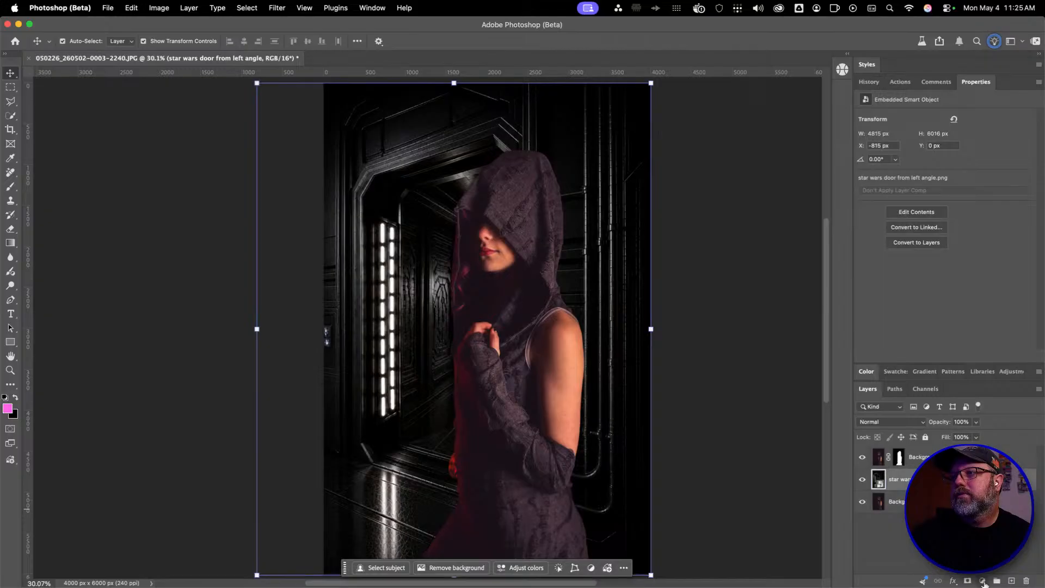
left_click(983, 582)
left_click(980, 441)
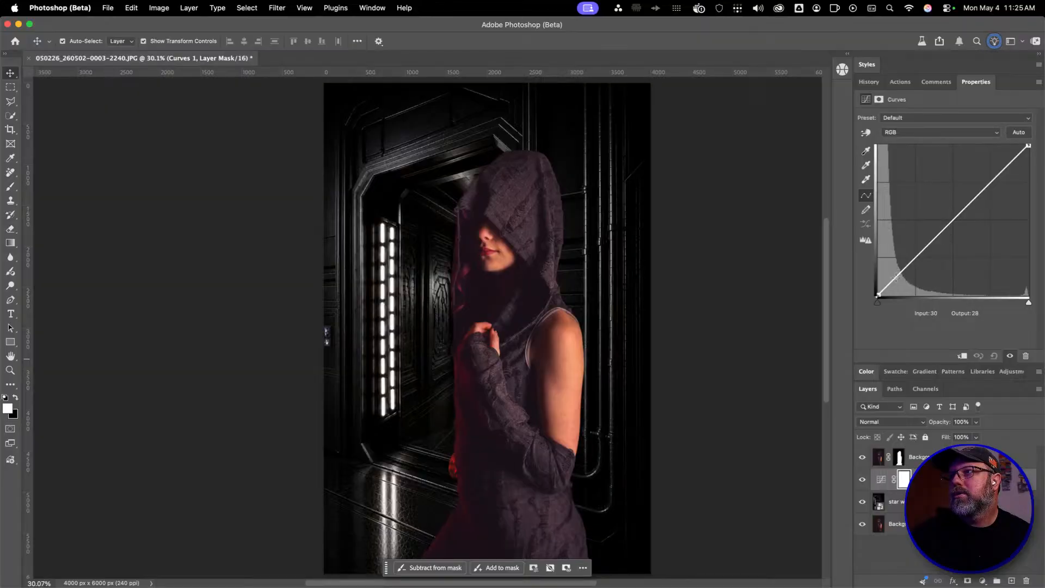
left_click(895, 277)
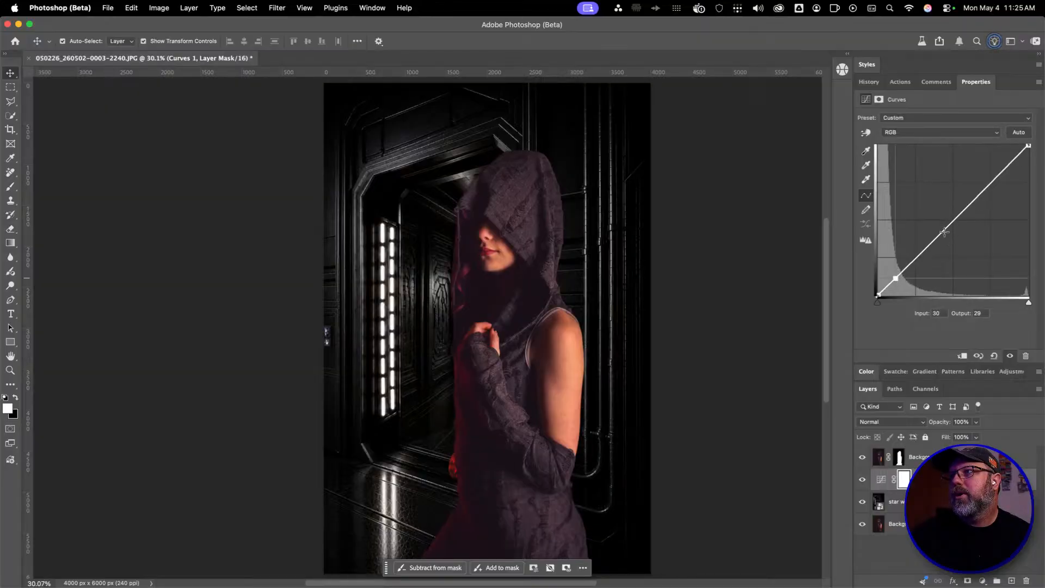
left_click(944, 233)
left_click(976, 196)
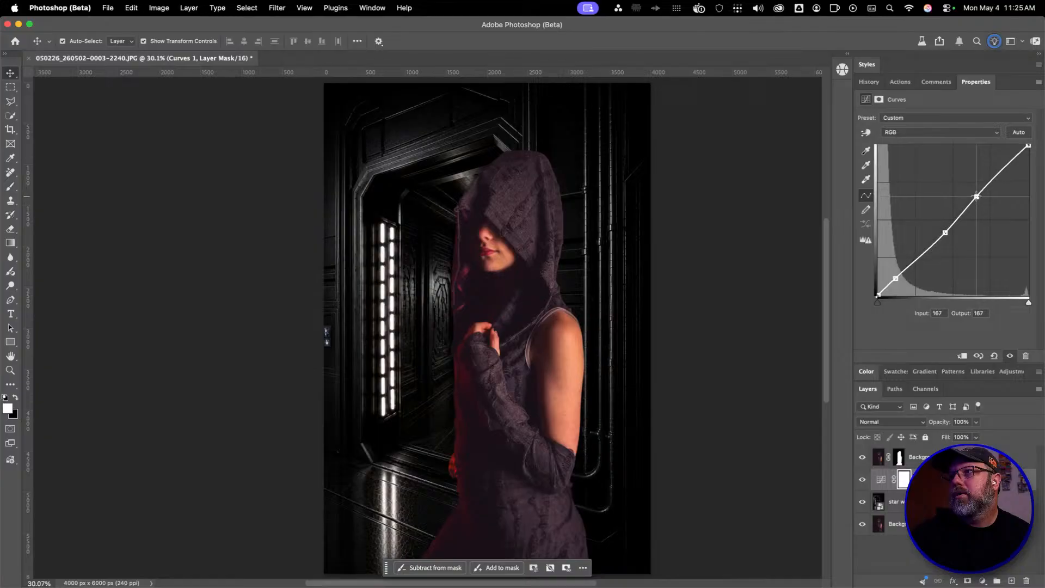
Shape the curve with midtones at input 116, output 103 and the black point at output 14, and clip it to the door backdrop
left_click_drag(896, 279, 893, 277)
left_click_drag(948, 234, 950, 236)
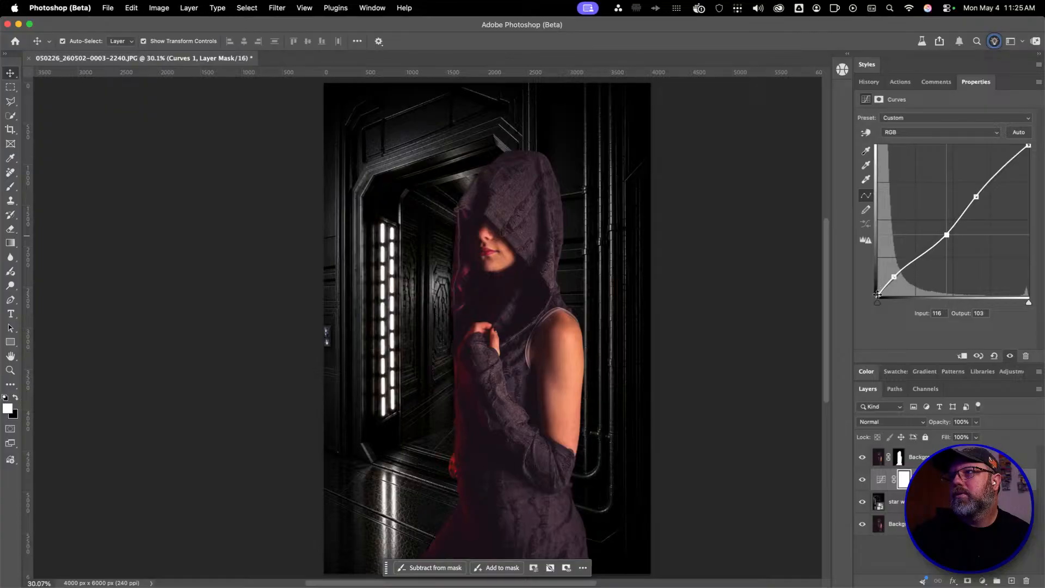
left_click_drag(878, 295, 865, 285)
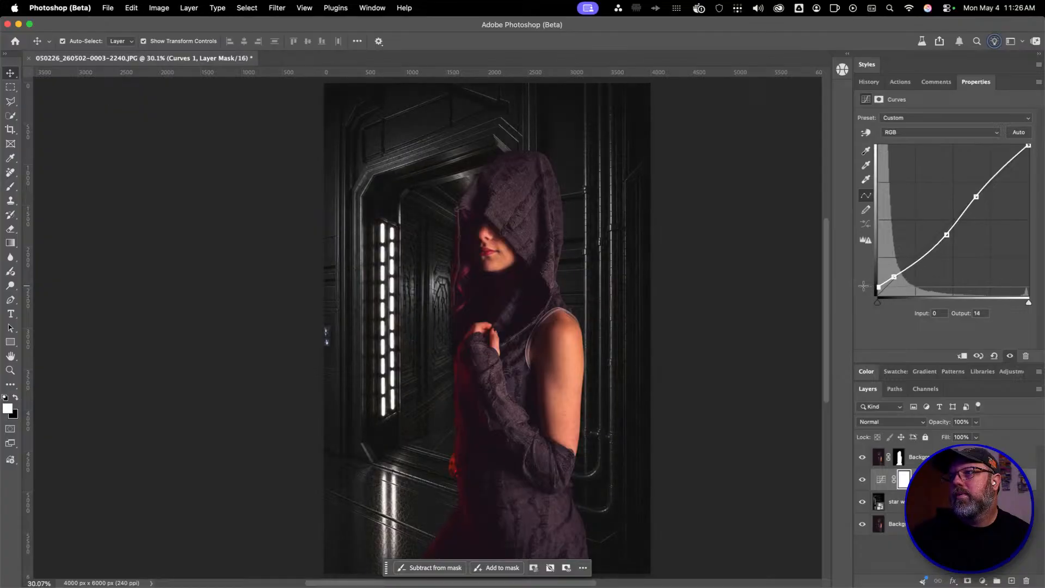
left_click(881, 479)
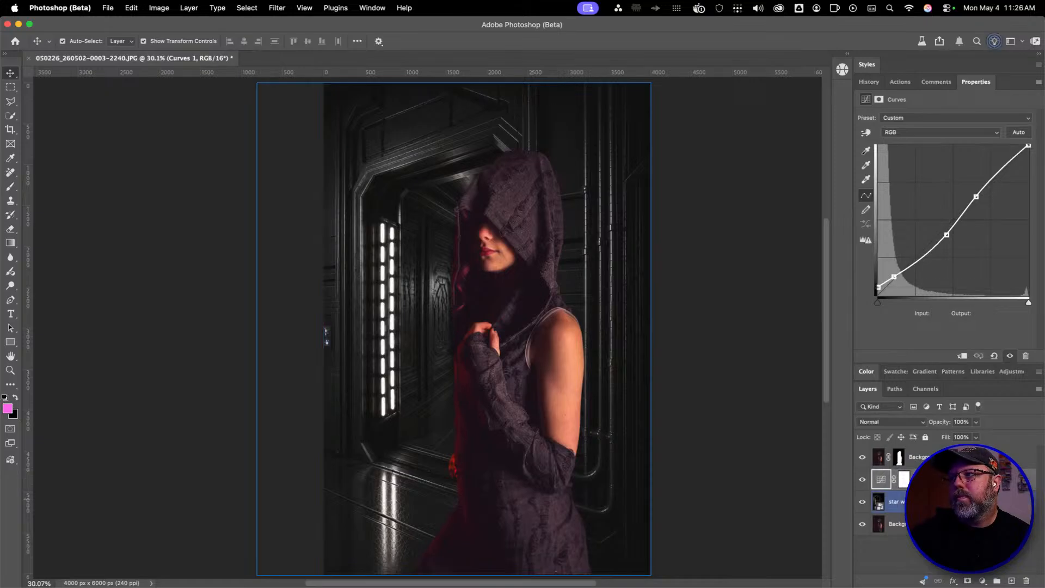
key("super+alt+g")
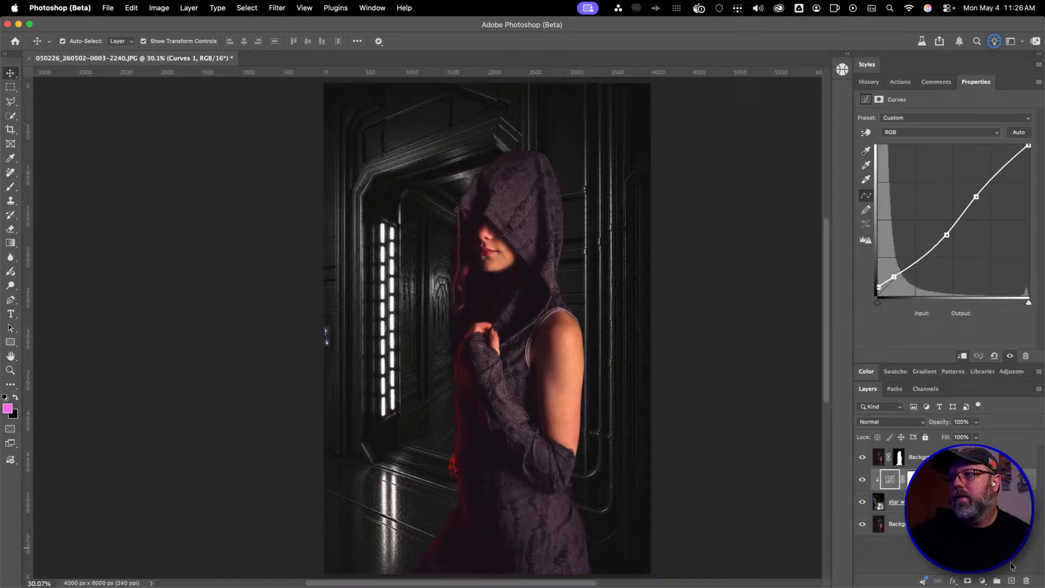
Add a blank layer above the clipped Curves and set the foreground colour to bright red ff694b, starting from the model's red rim light
left_click(1012, 582)
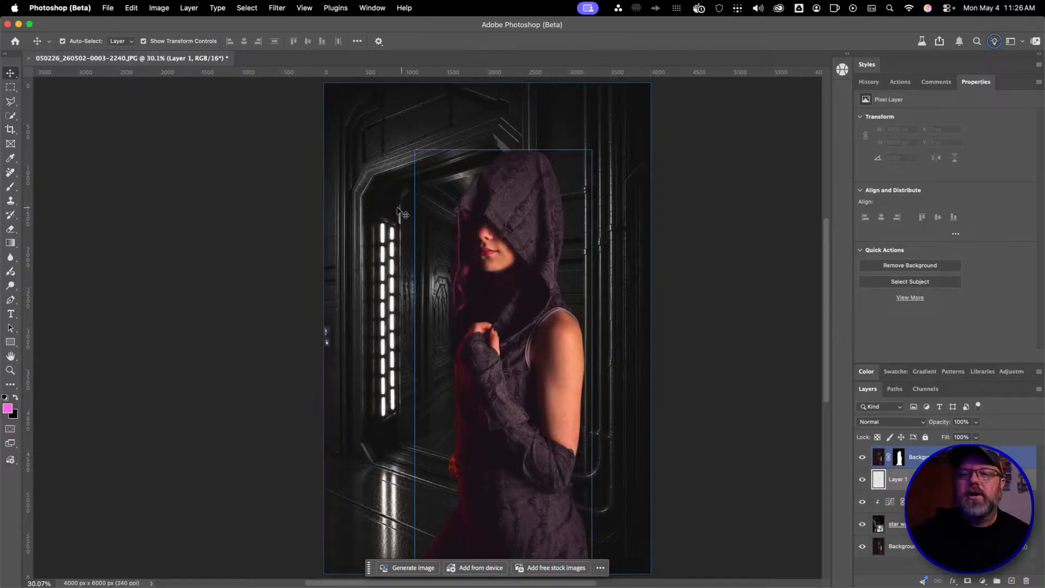
key("b")
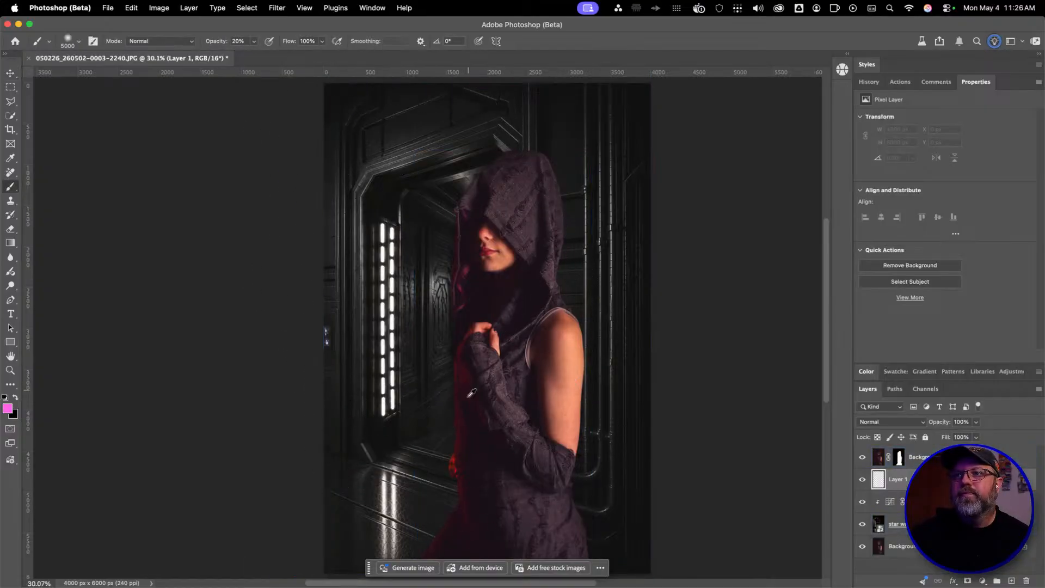
left_click(456, 469, "alt")
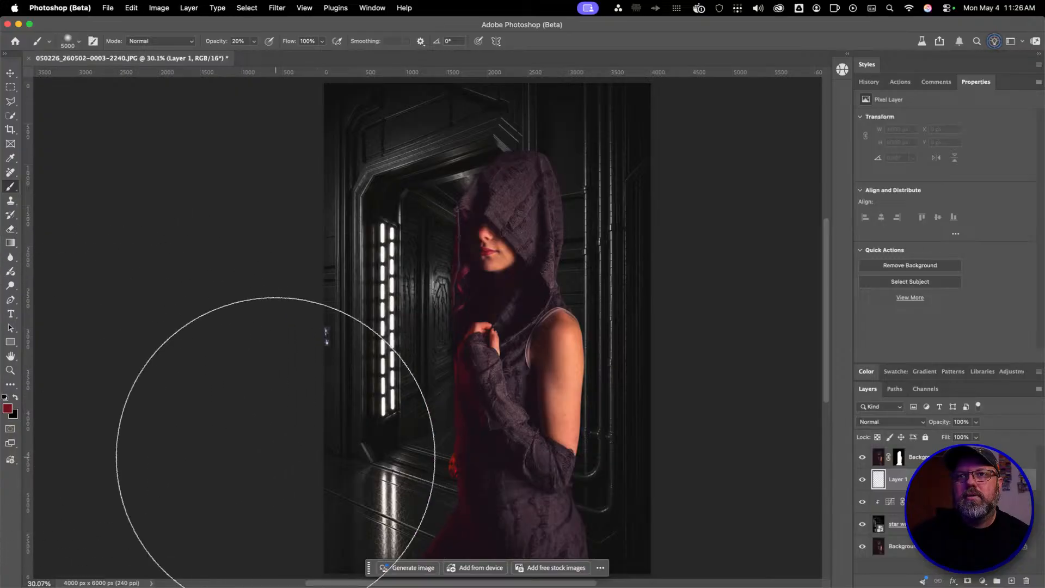
key("v")
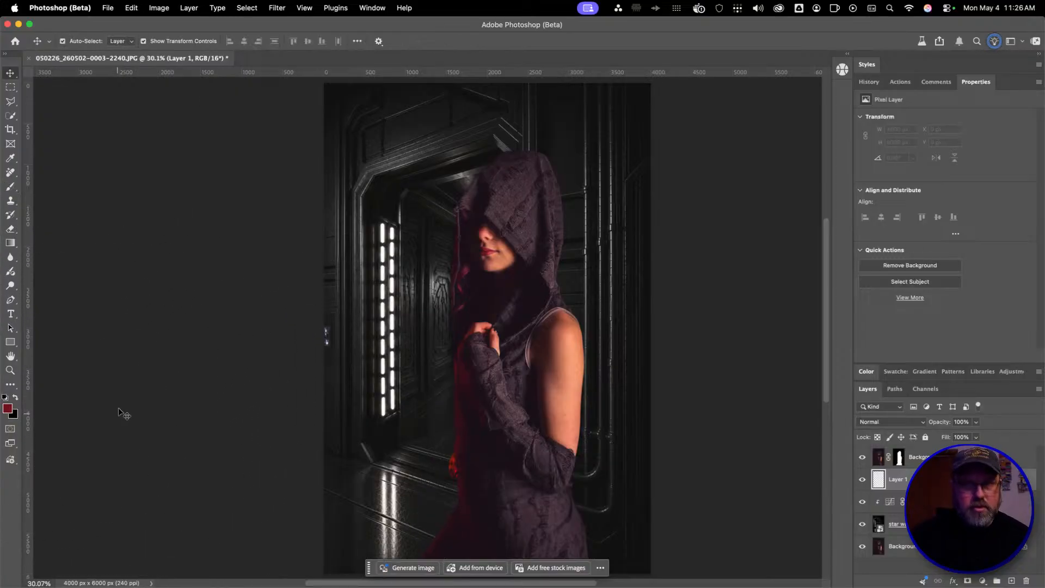
left_click(7, 408)
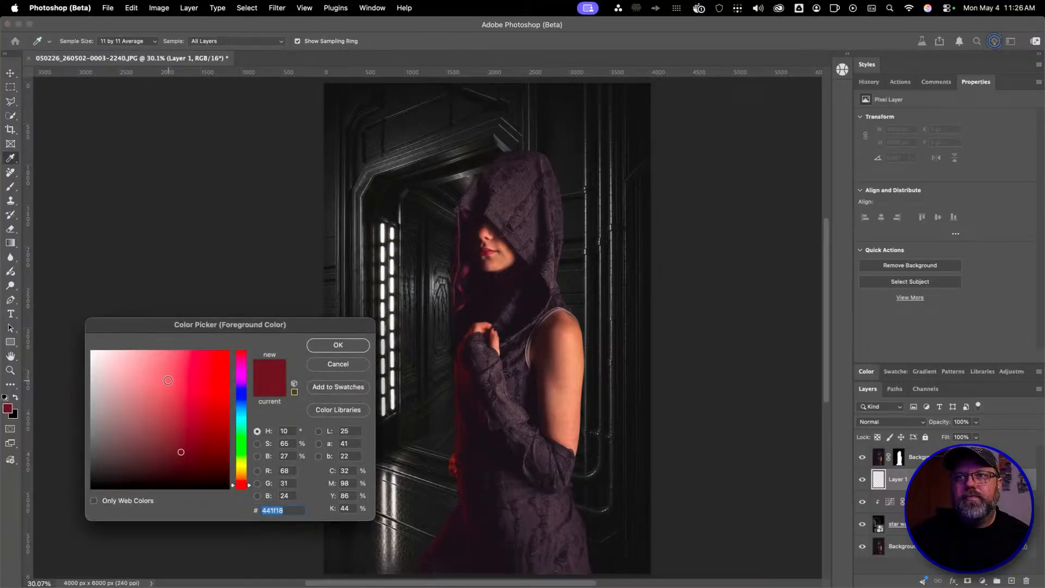
left_click_drag(166, 381, 188, 341)
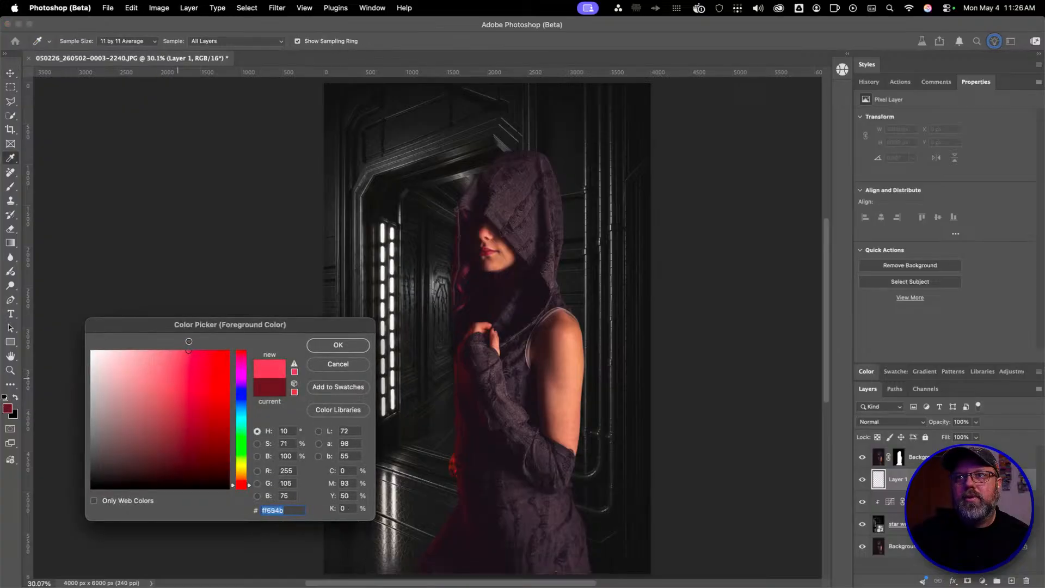
left_click(326, 345)
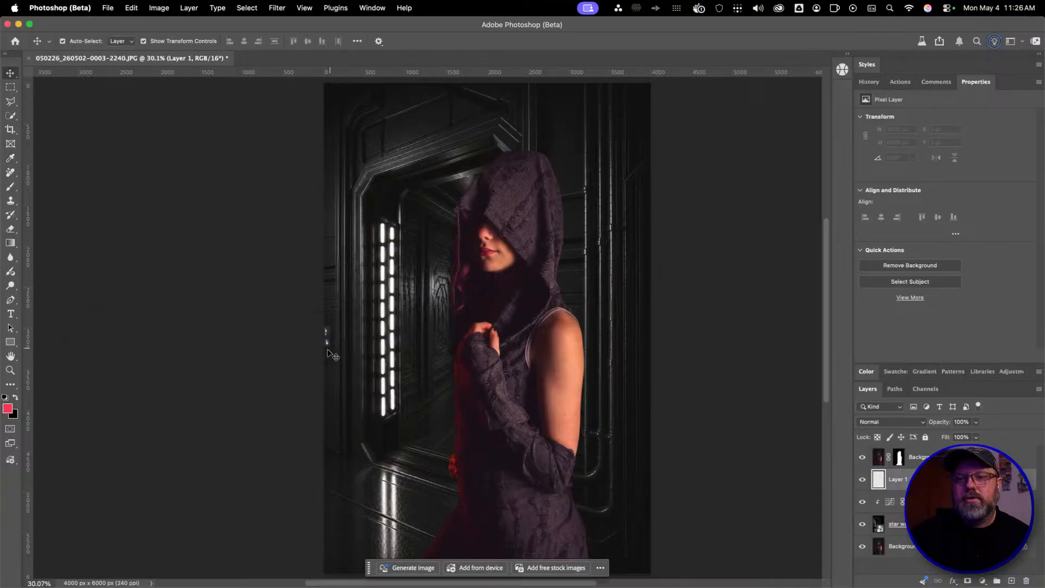
Paint a red haze over the entire door backdrop on Layer 1 with a soft brush of about 4998 px at 20% opacity
key("b")
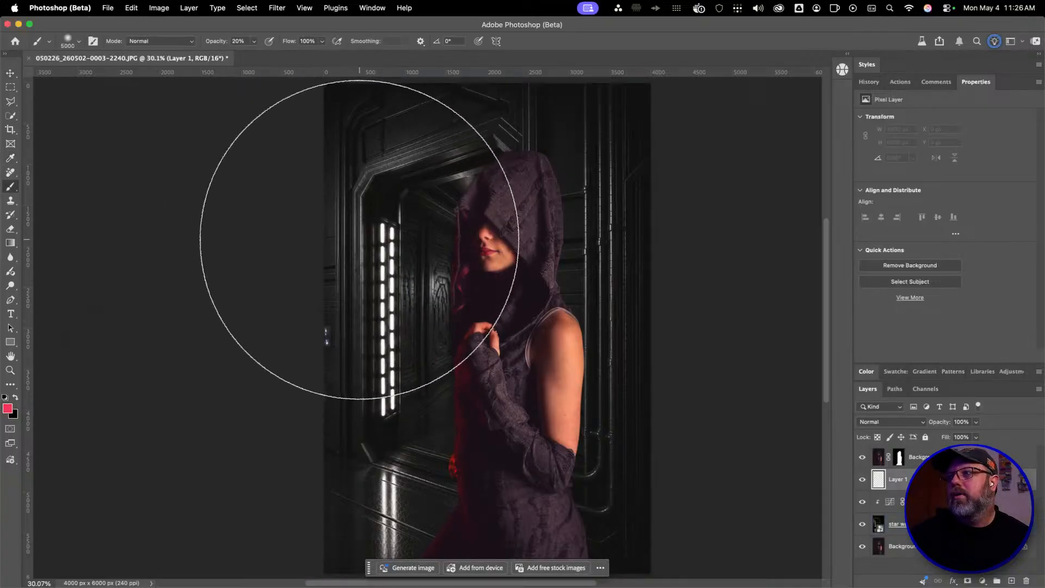
left_click_drag(366, 250, 571, 250)
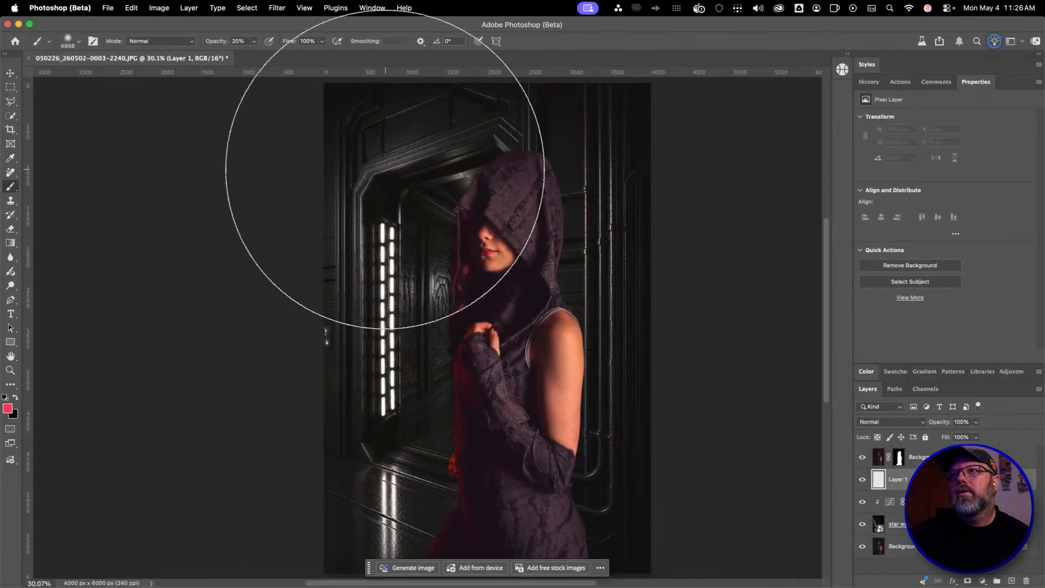
left_click(385, 198)
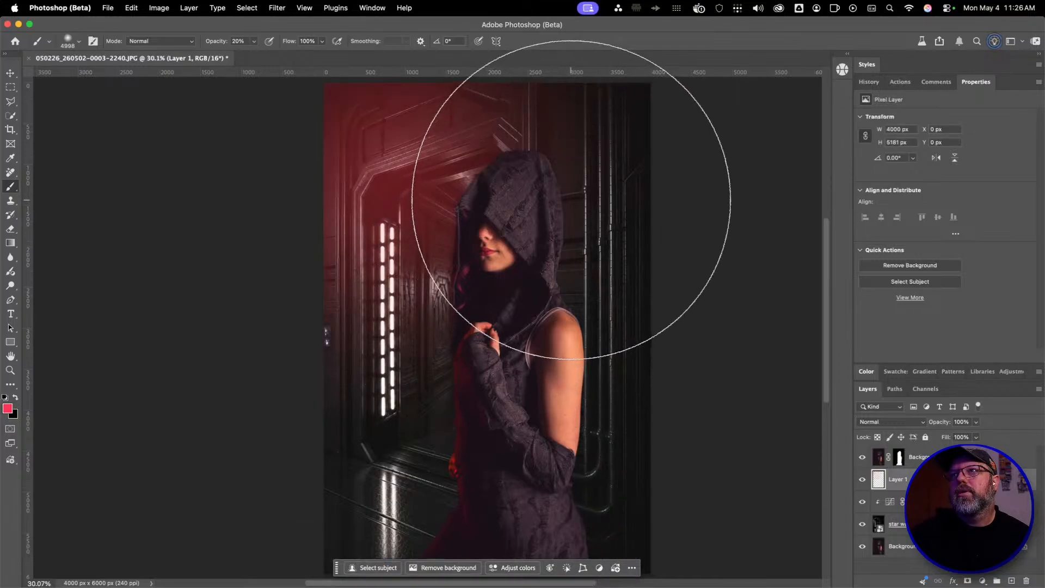
left_click_drag(577, 236, 602, 396)
left_click(599, 443)
mouse_move(589, 538)
left_mouse_down()
mouse_move(341, 547)
mouse_move(294, 356)
left_mouse_up()
left_click_drag(410, 587, 411, 387)
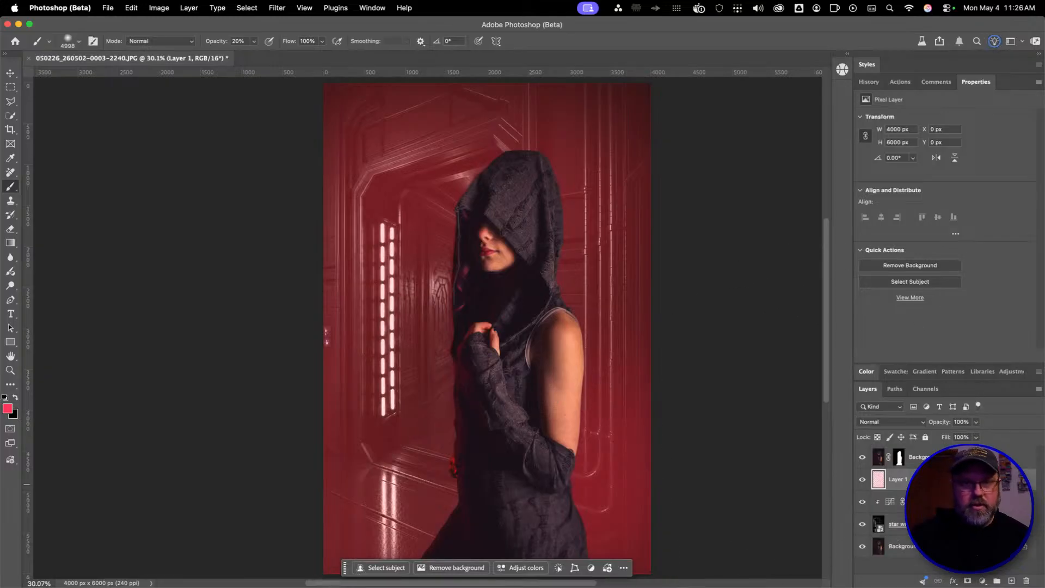
Paint a soft white haze over the backdrop around the model on Layer 1 with the 20% opacity brush
key("d")
key("x")
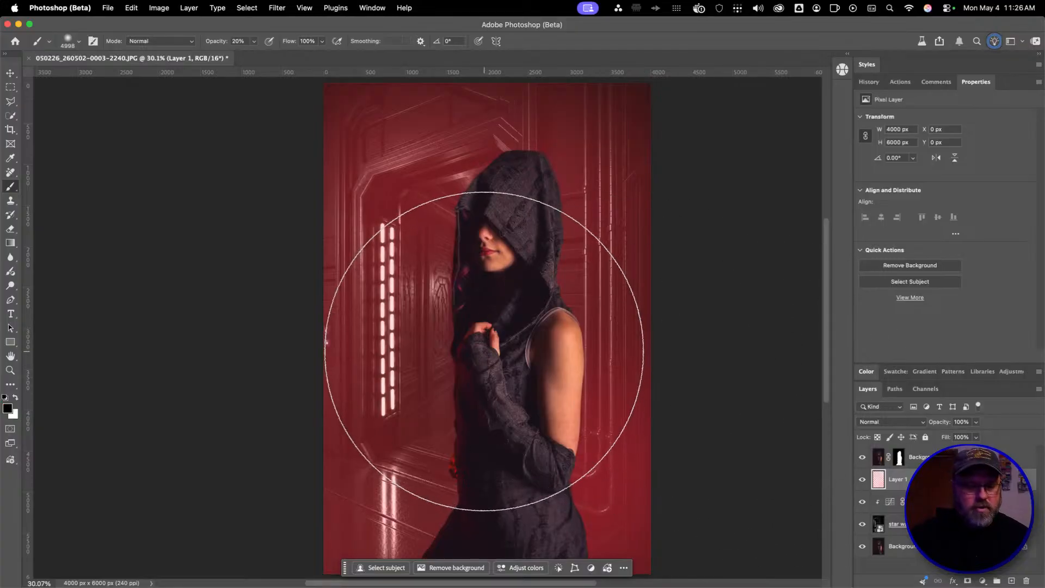
mouse_move(443, 325)
left_mouse_down()
mouse_move(604, 530)
mouse_move(709, 545)
mouse_move(834, 518)
left_mouse_up()
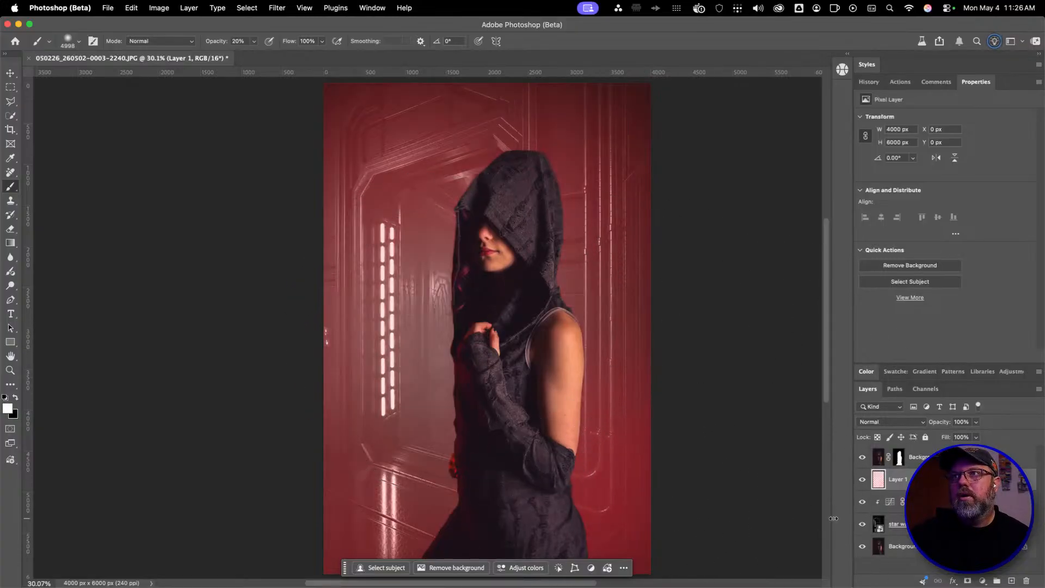
Set Layer 1's blend mode to Hard Light and its opacity to 27%
left_click(901, 422)
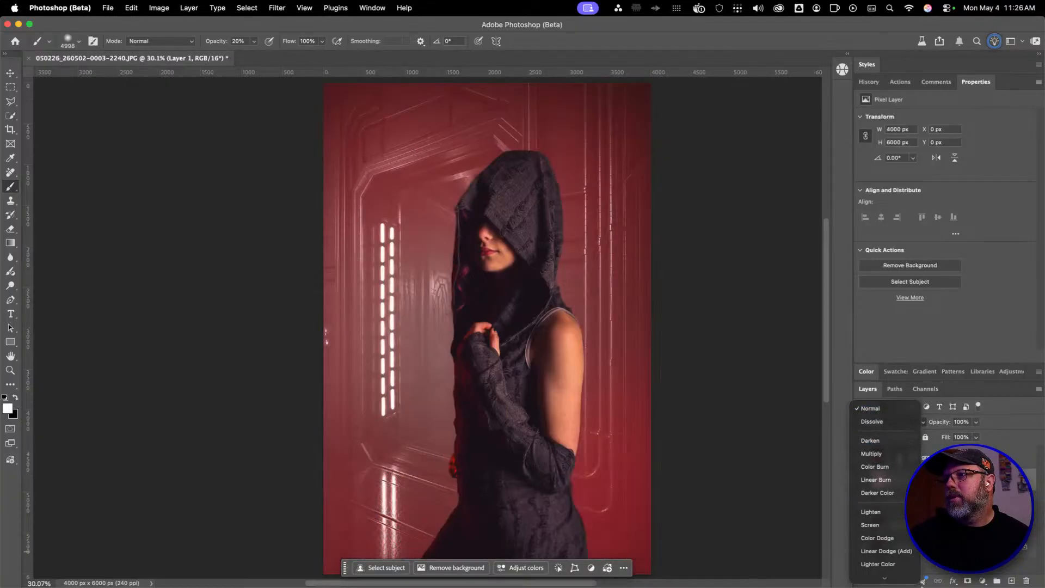
left_click(900, 555)
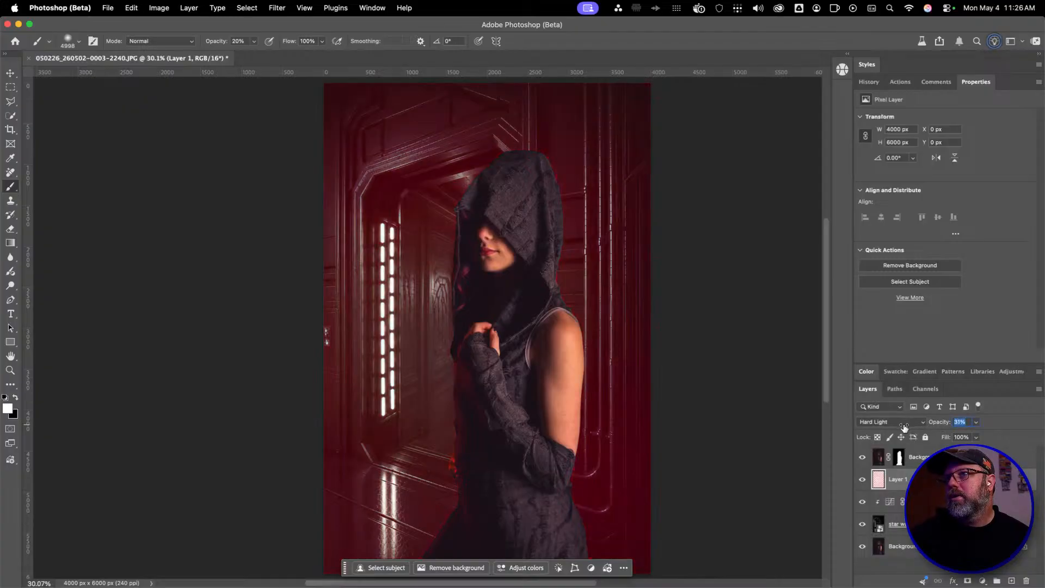
left_click_drag(902, 427, 902, 427)
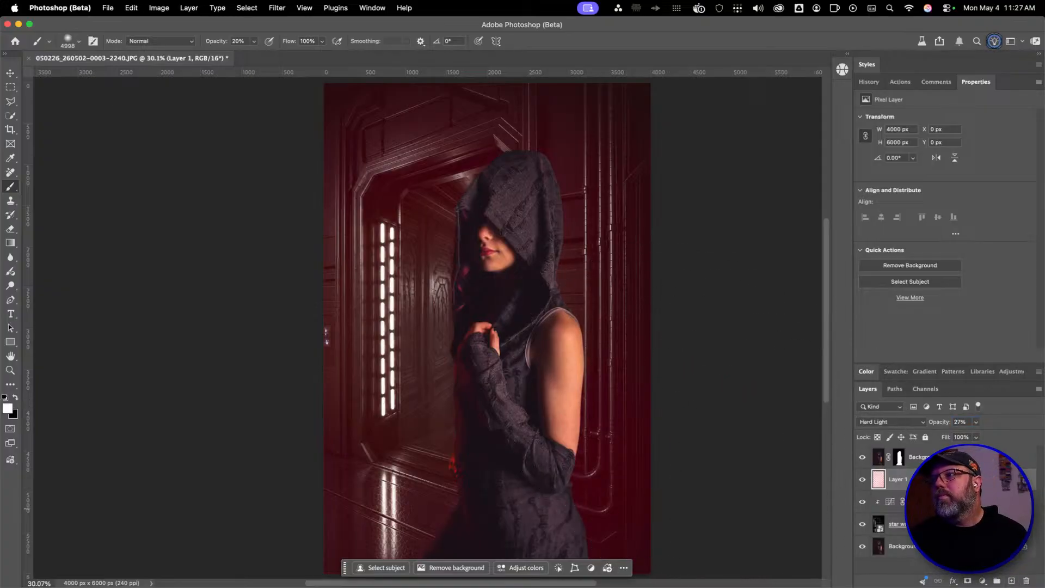
Add a layer mask to Layer 1 and fade the haze along the backdrop's right side with black at 20% opacity
left_click(968, 582)
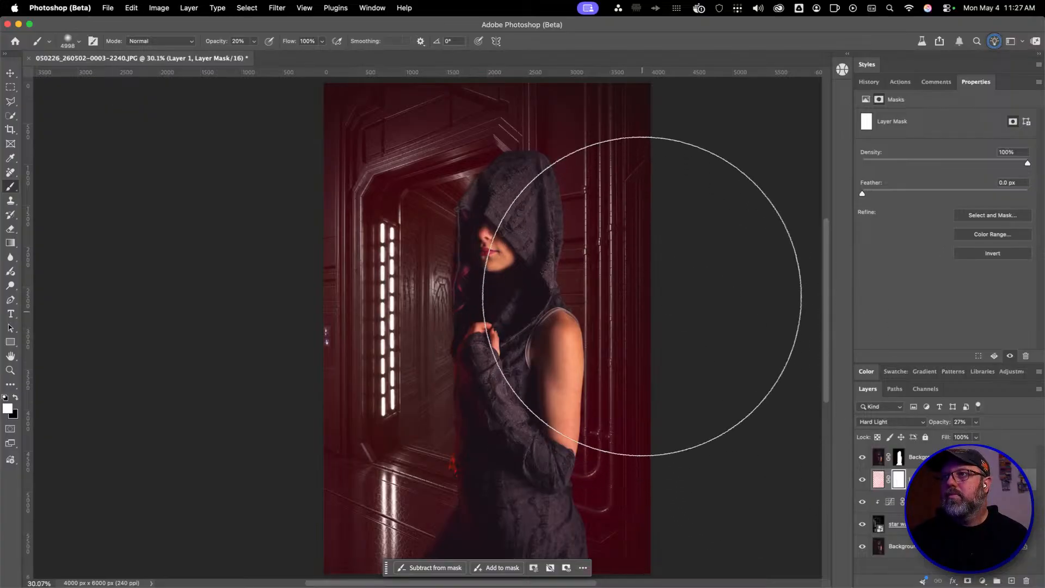
key("x")
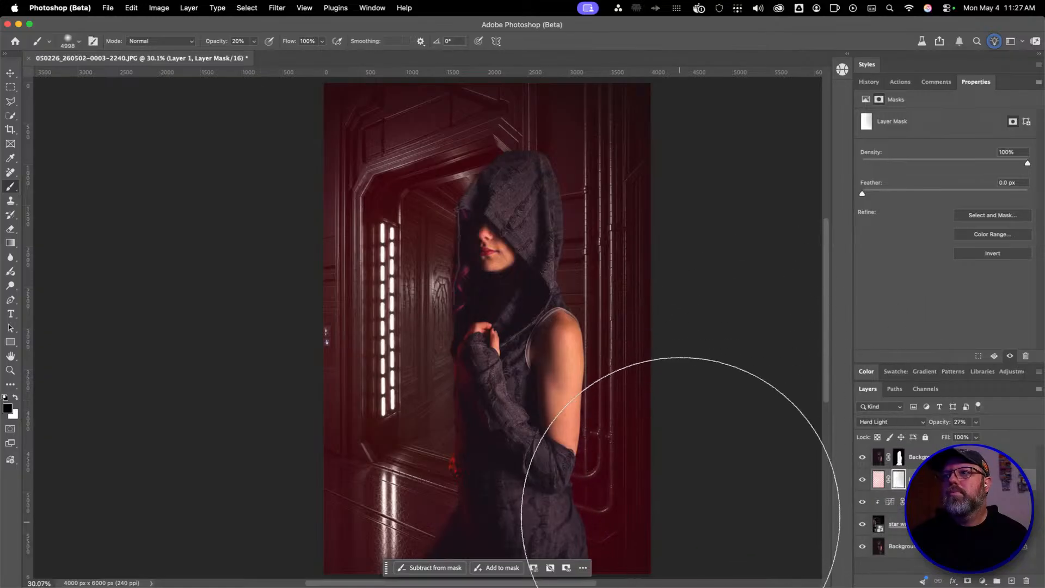
left_click_drag(607, 464, 764, 462)
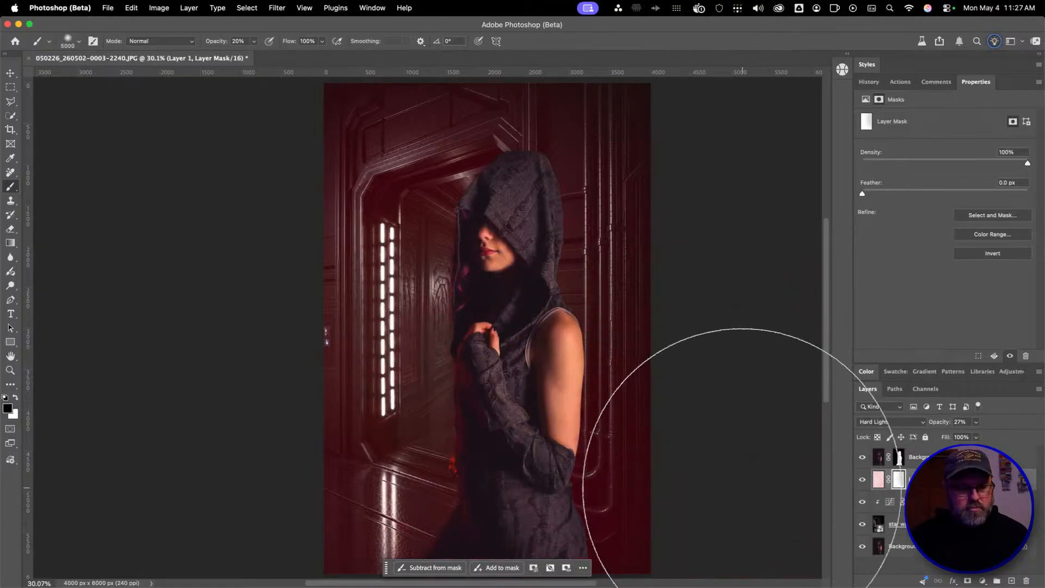
Fade the haze along the backdrop's upper edge on Layer 1's mask with a black brush of about 2421 px at 40% opacity
key("4")
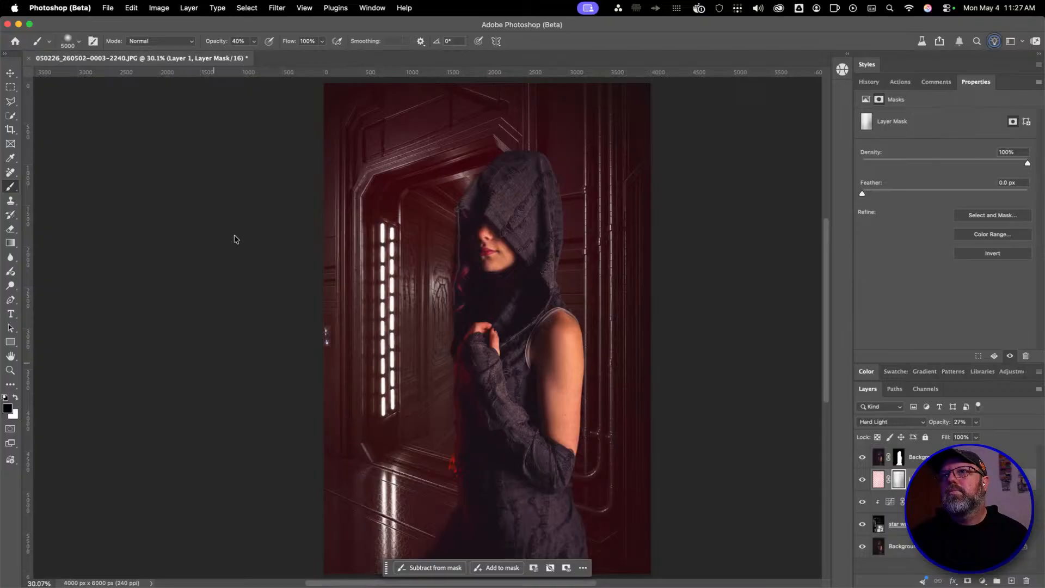
left_click_drag(417, 122, 201, 101, "ctrl+alt")
key("space")
left_click_drag(461, 153, 452, 278)
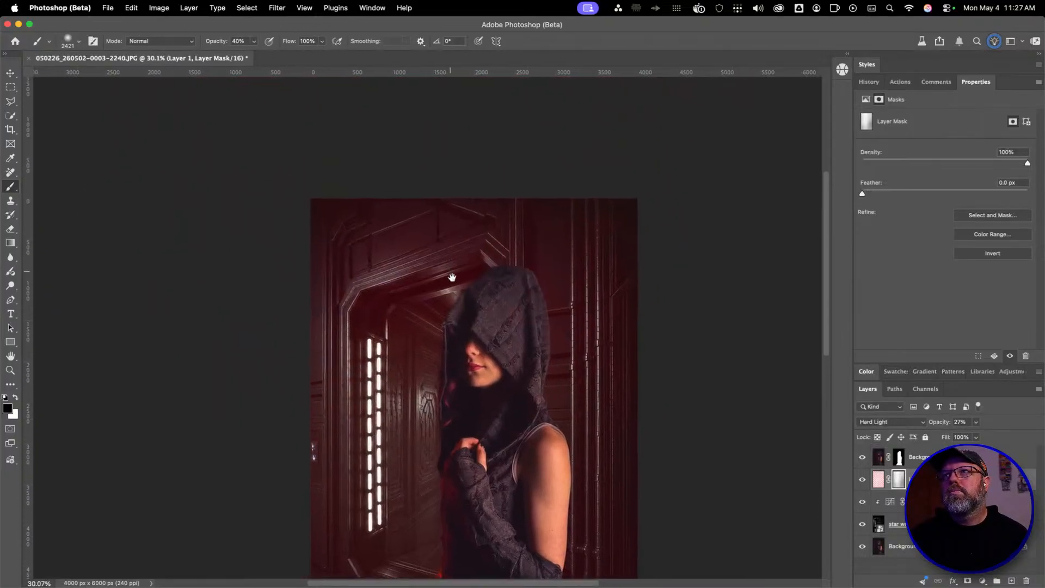
right_click(384, 241)
left_click(516, 280)
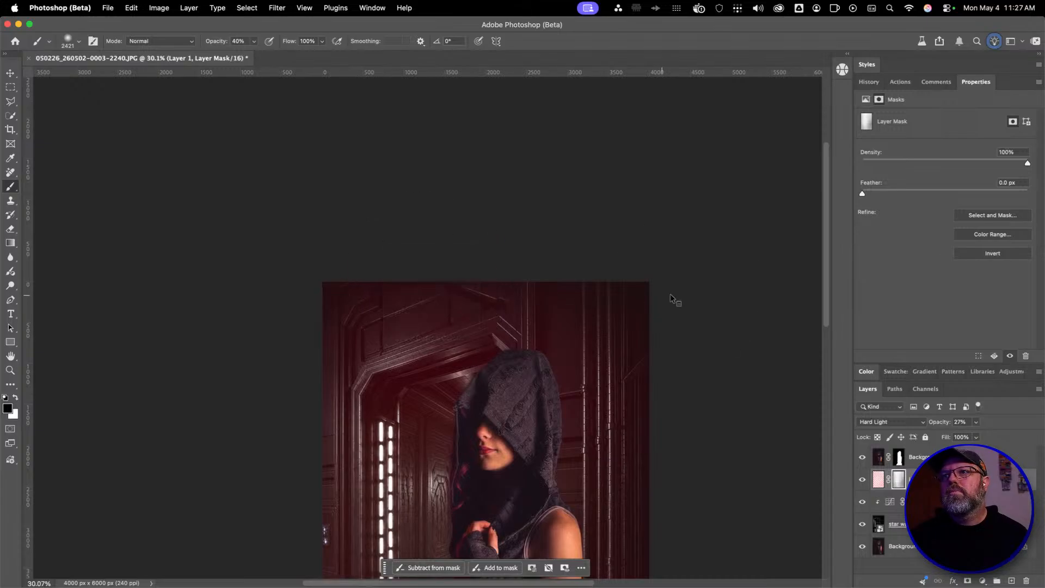
Fade the haze around the lower backdrop on the mask with a brush of about 3859 px, and set Layer 1's opacity to 48%
mouse_move(449, 337)
left_mouse_down("ctrl+alt")
mouse_move(578, 327)
mouse_move(511, 326)
left_mouse_up("ctrl+alt")
left_click_drag(446, 366, 401, 75)
left_click_drag(360, 330, 364, 298)
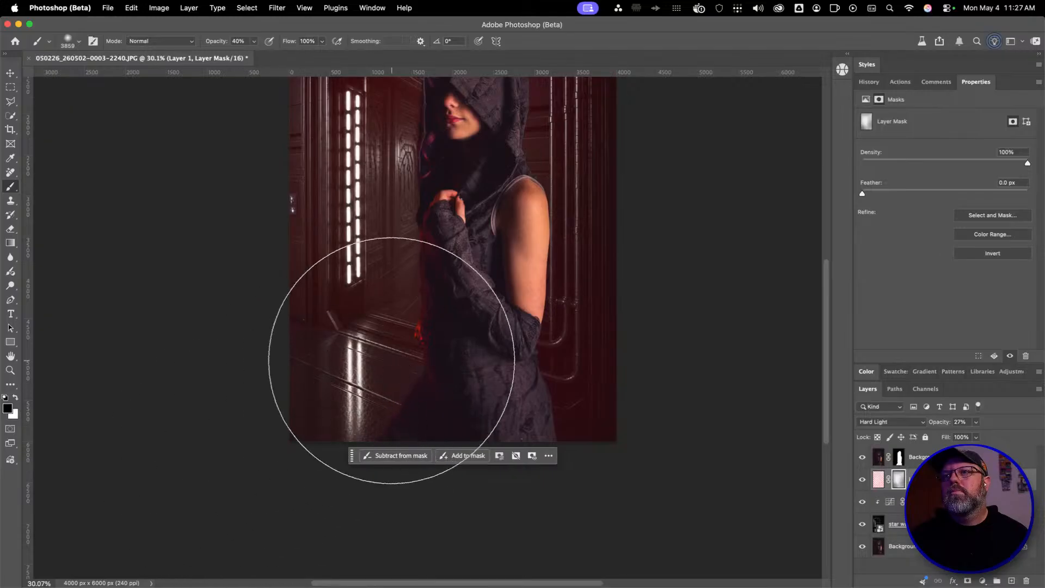
left_click_drag(453, 235, 429, 336)
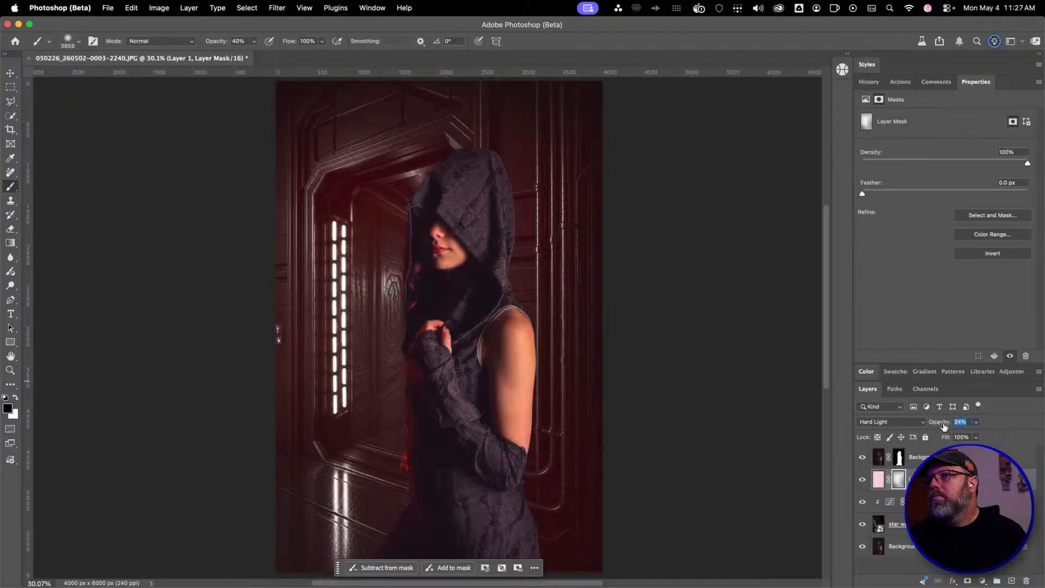
left_click_drag(945, 427, 952, 428)
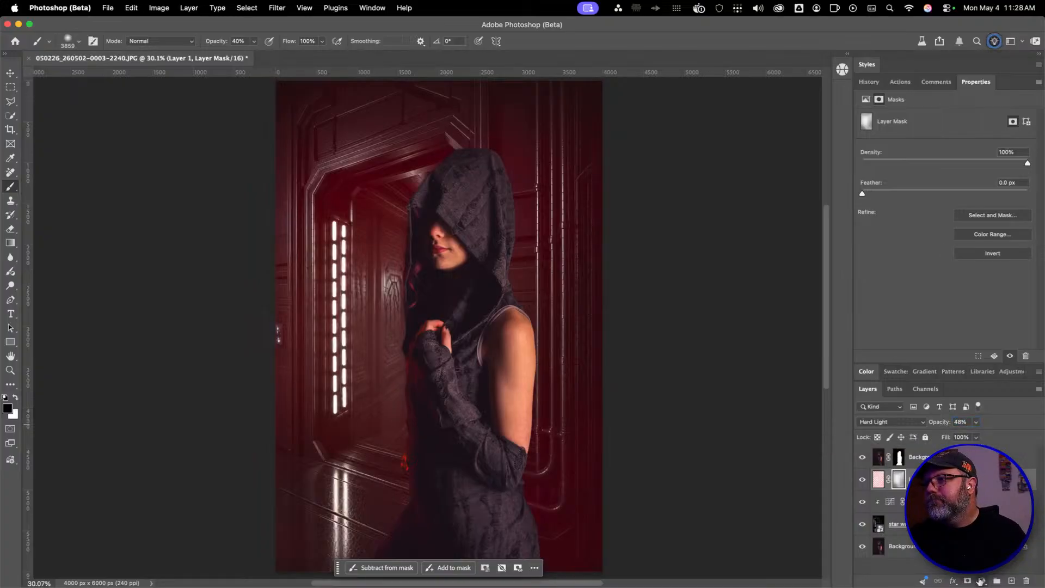
Add a Solid Color fill layer above Layer 1 in muted crimson 663745, starting from a tone sampled on the model
left_click(980, 581)
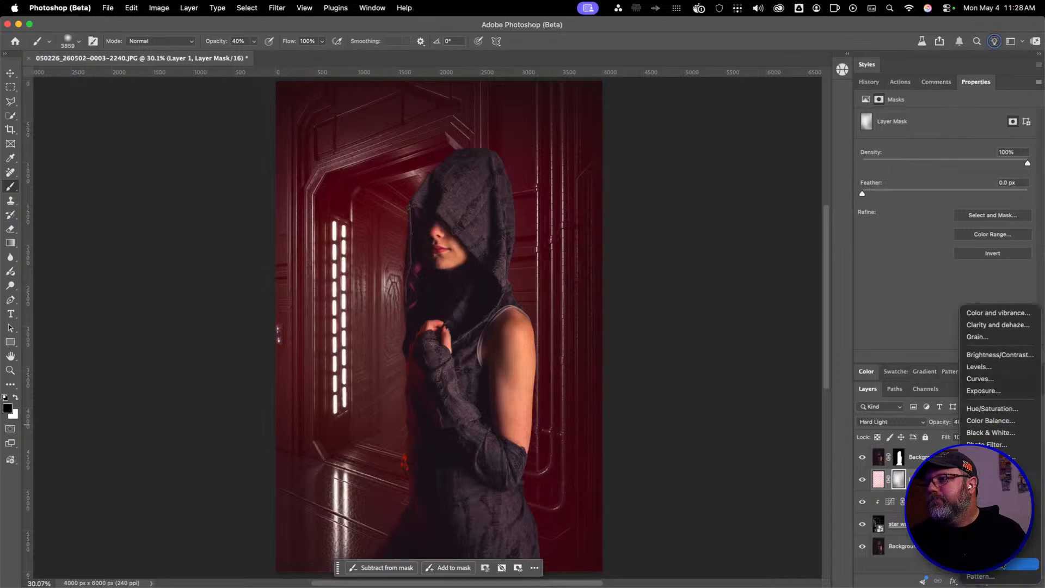
left_click(985, 552)
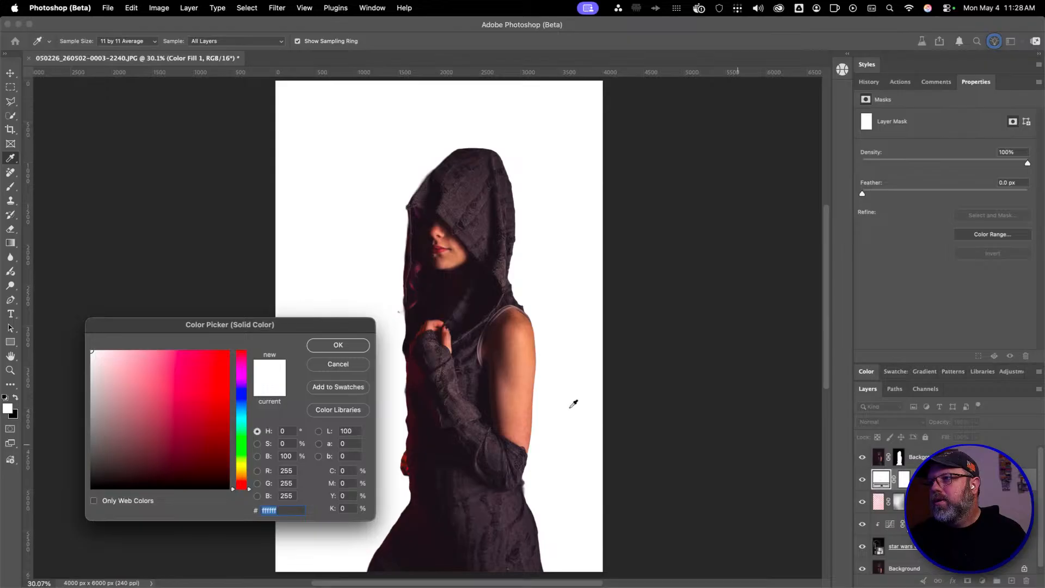
left_click(422, 265)
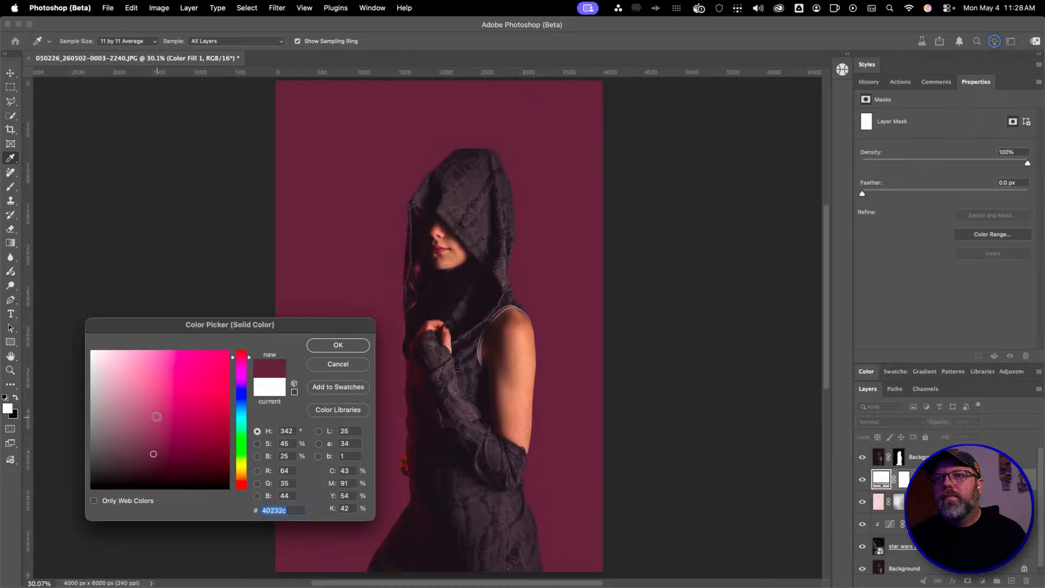
left_click(154, 403)
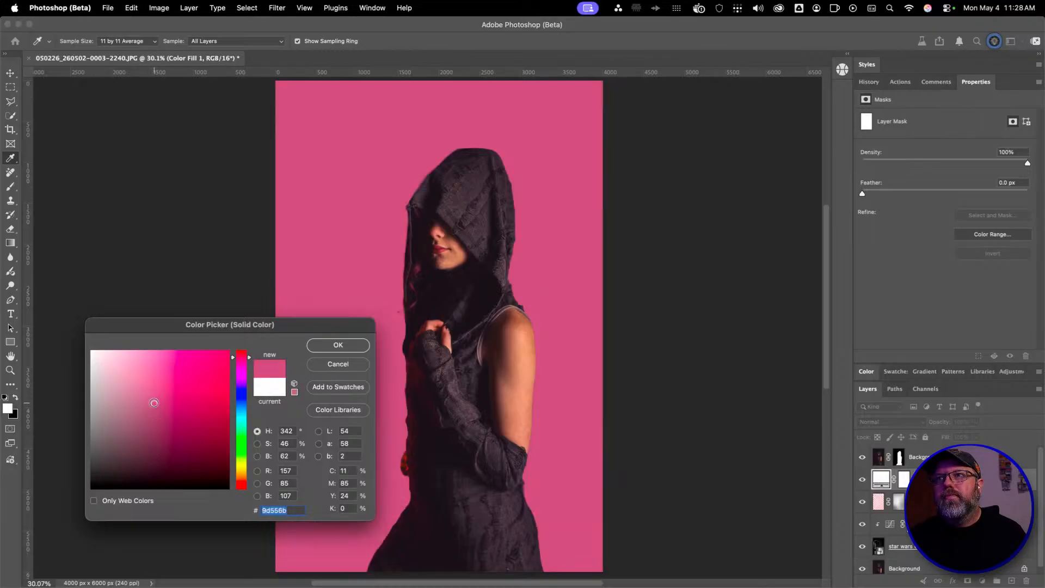
left_click(155, 432)
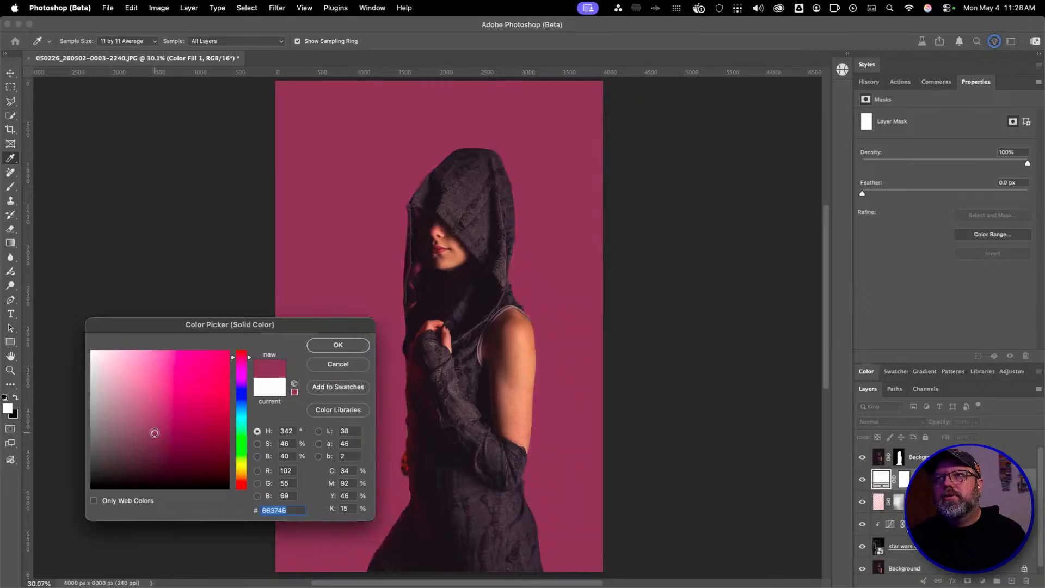
left_click(312, 348)
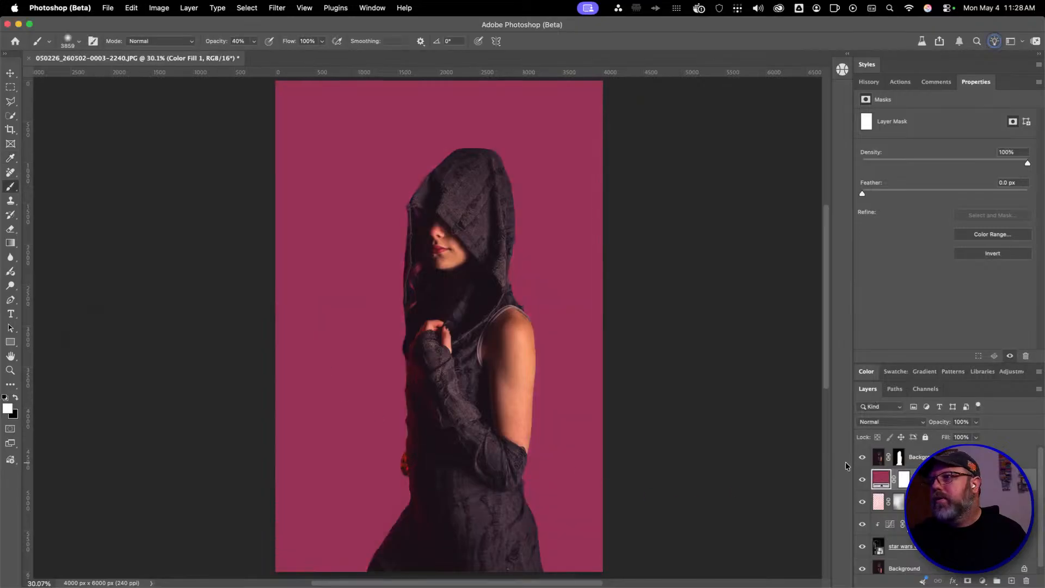
Set the solid colour fill layer's blend mode to Hue, keeping its opacity at 100%
left_click(919, 422)
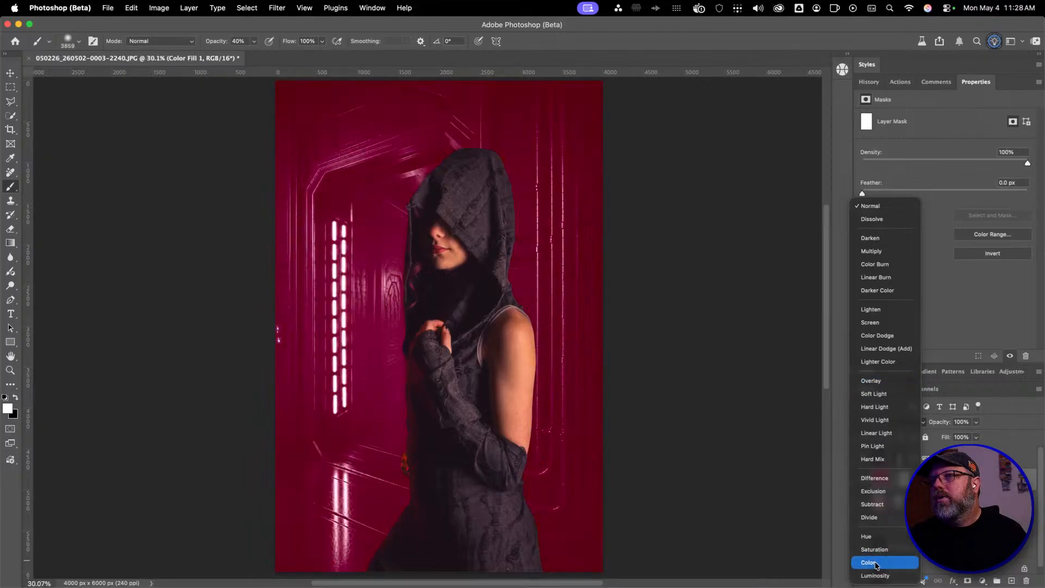
left_click(888, 540)
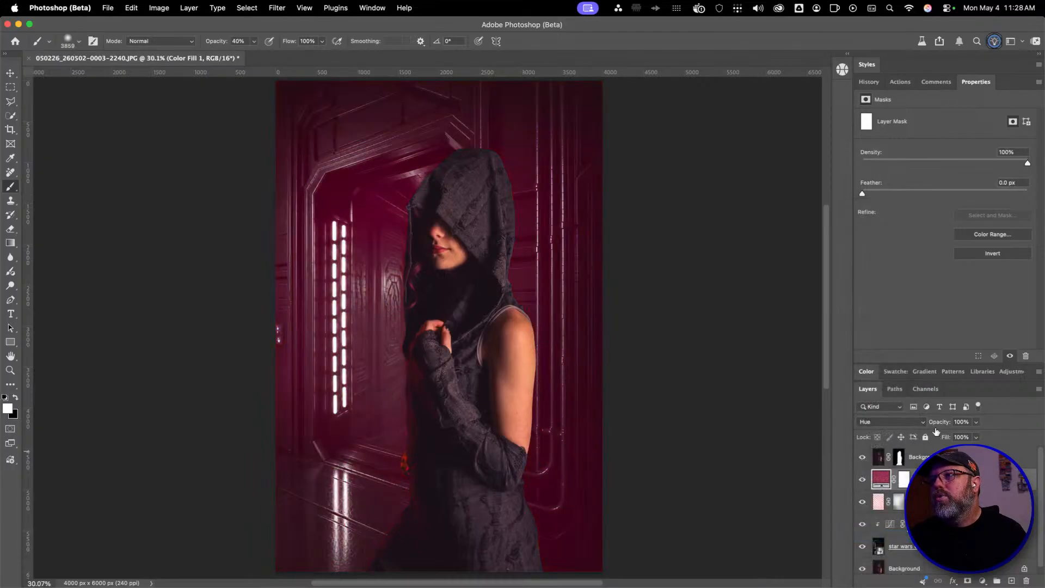
left_click_drag(947, 425, 944, 426)
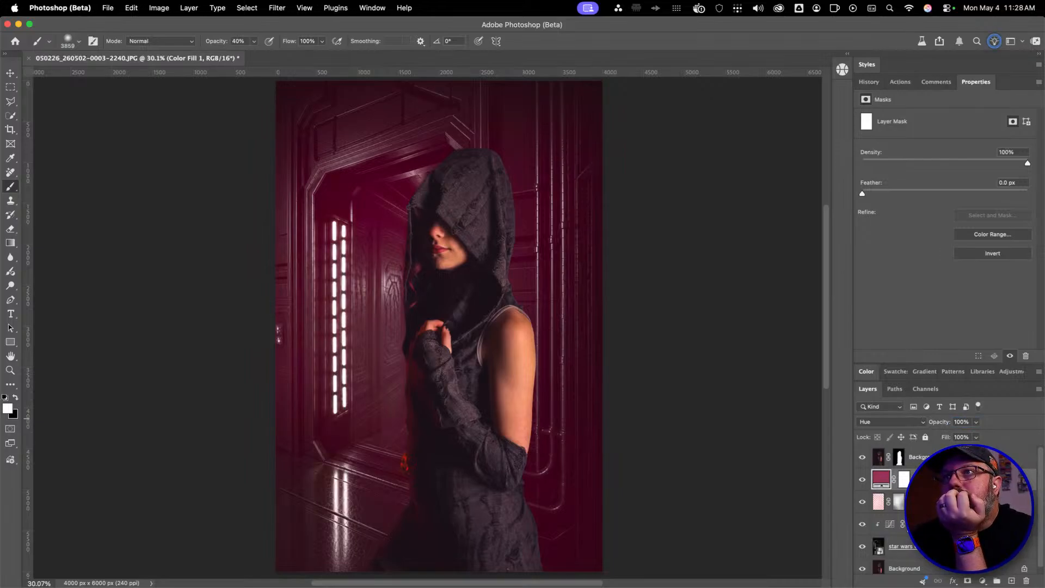
Set Layer 1's opacity to 62% and fade its haze along the backdrop's right side and upper edge on the mask
left_click(880, 502)
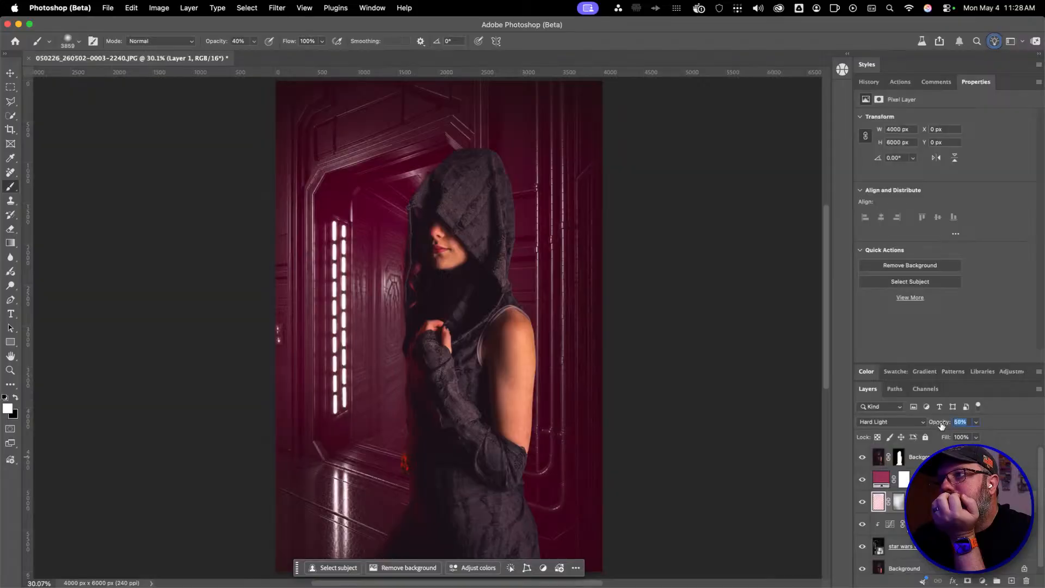
left_click_drag(941, 425, 945, 426)
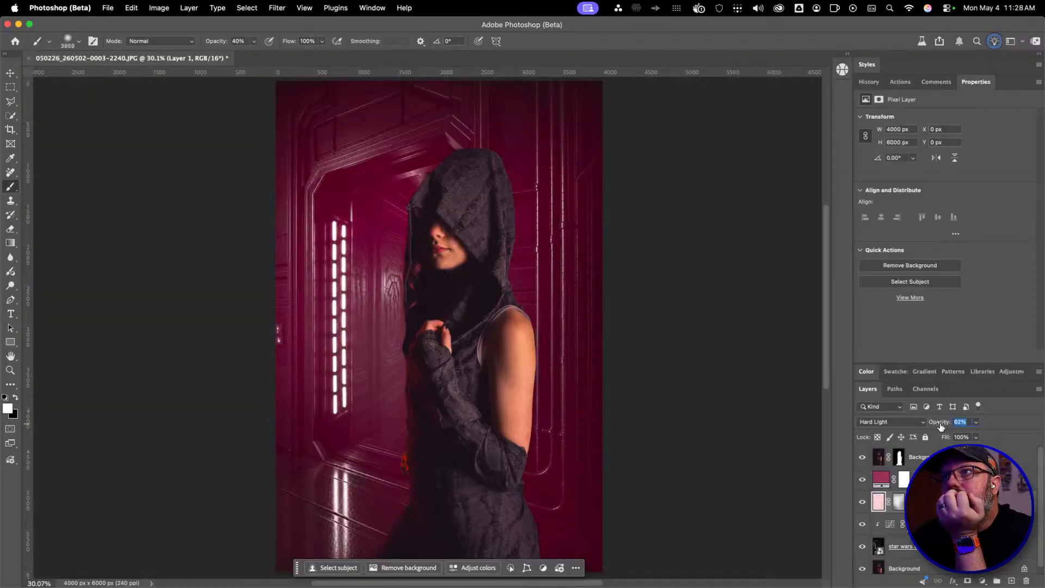
left_click(900, 502)
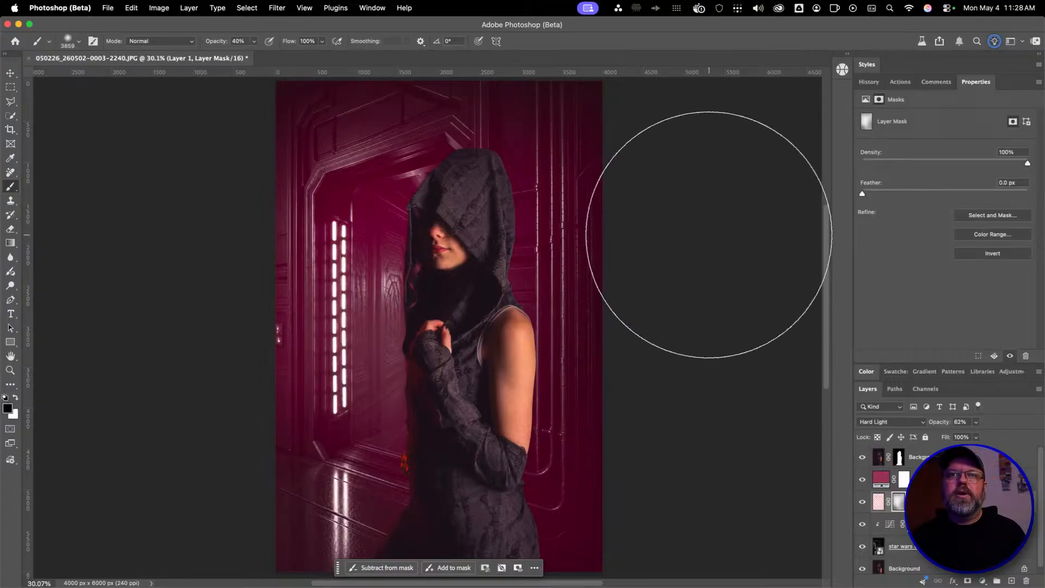
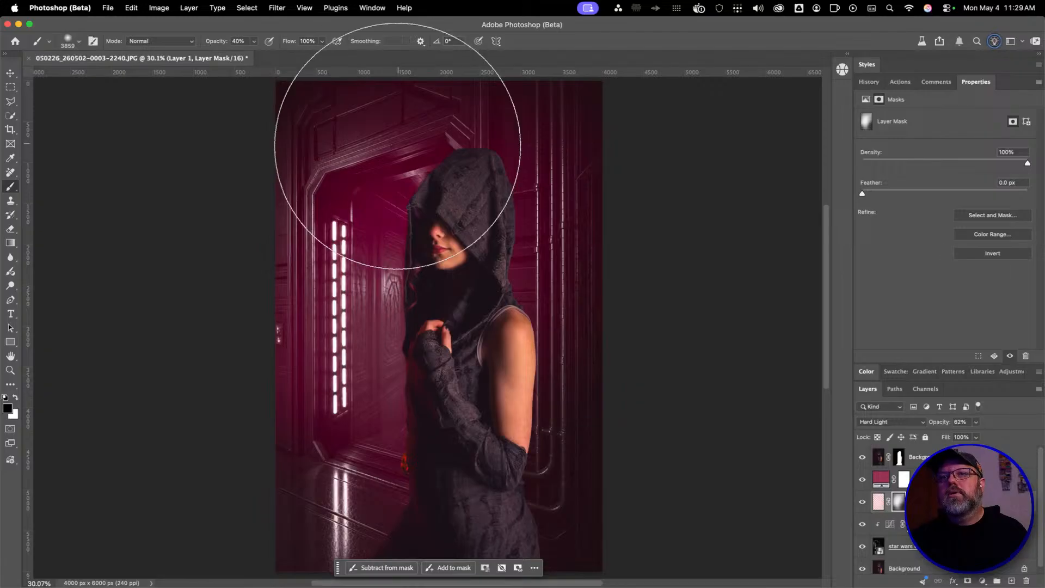
scroll(390, 129, "up", 5)
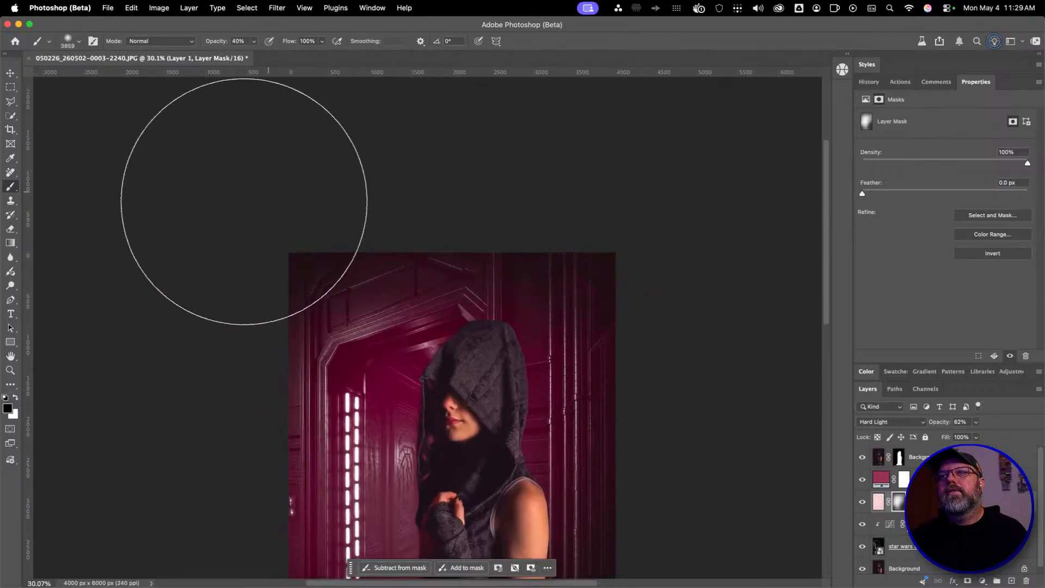
left_click_drag(353, 423, 371, 252)
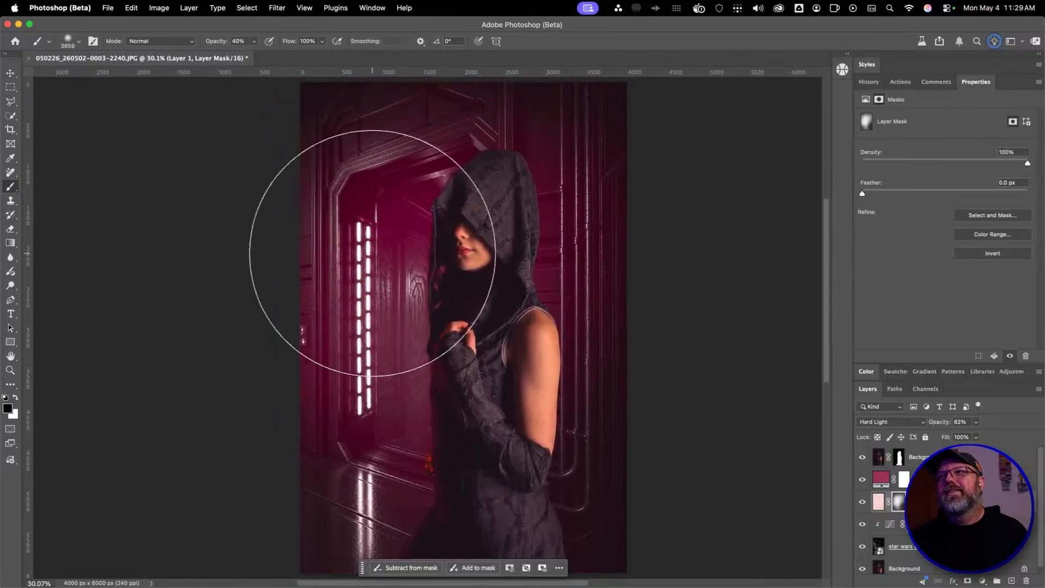
scroll(380, 257, "right", 2)
key("super+minus")
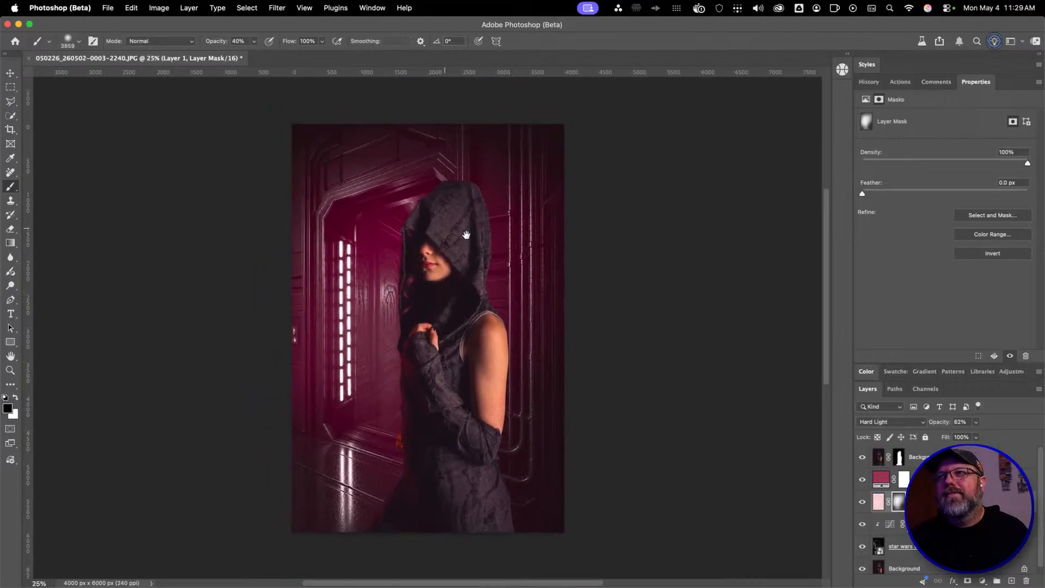
scroll(467, 226, "left", 3)
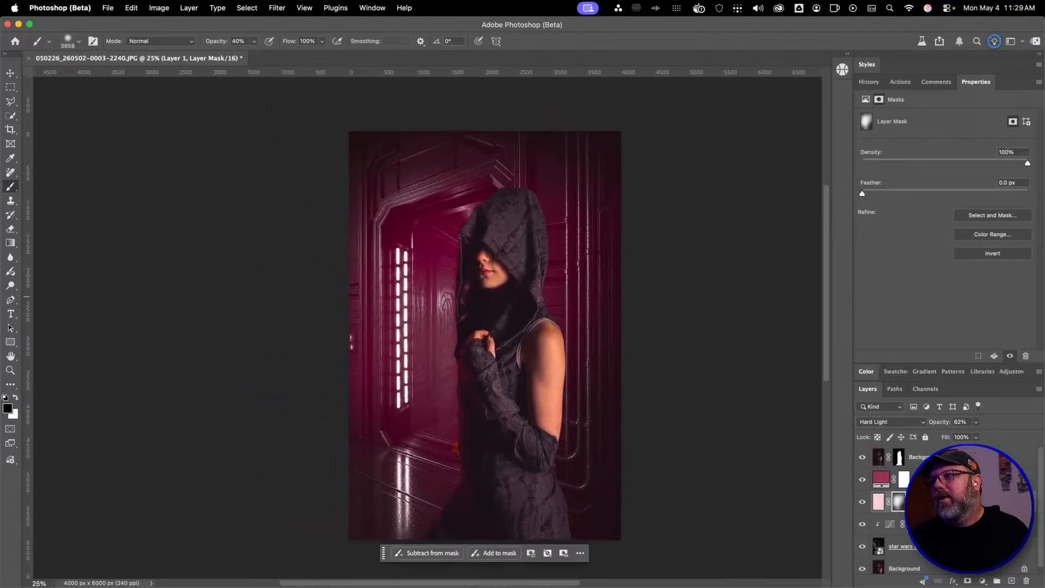
Duplicate Layer 1 and the colour fill together, move the copies above the model's cutout layer, and select the Layer 1 copy
left_click(879, 502)
left_click(881, 481, "shift")
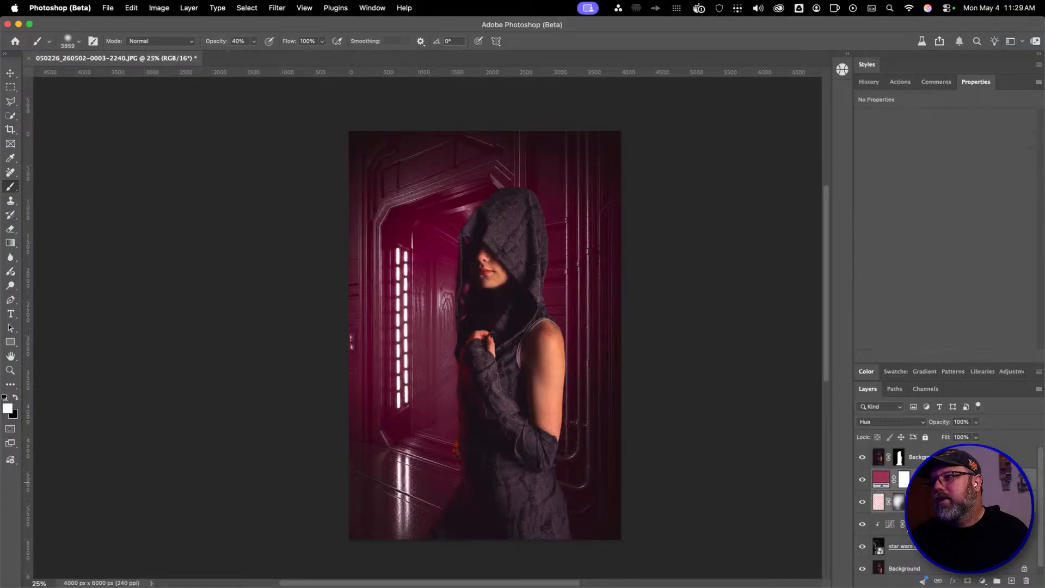
key("super+j")
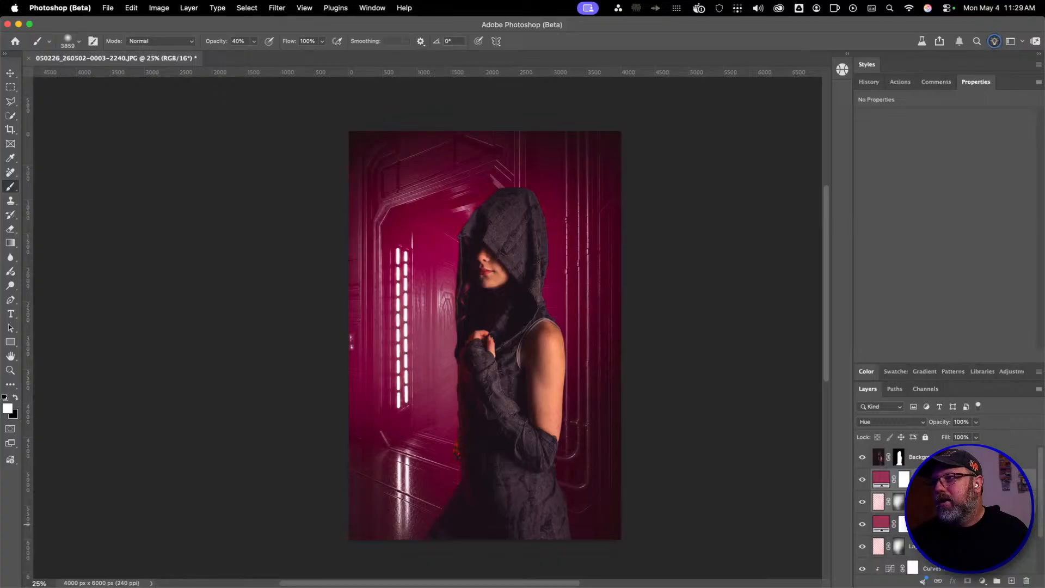
key("super+bracketright")
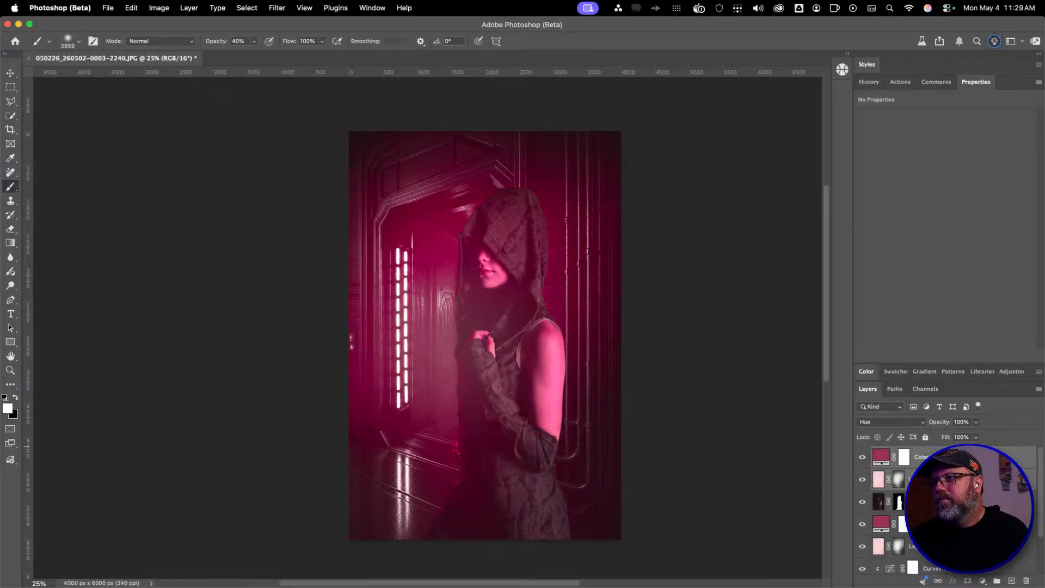
left_click(937, 479)
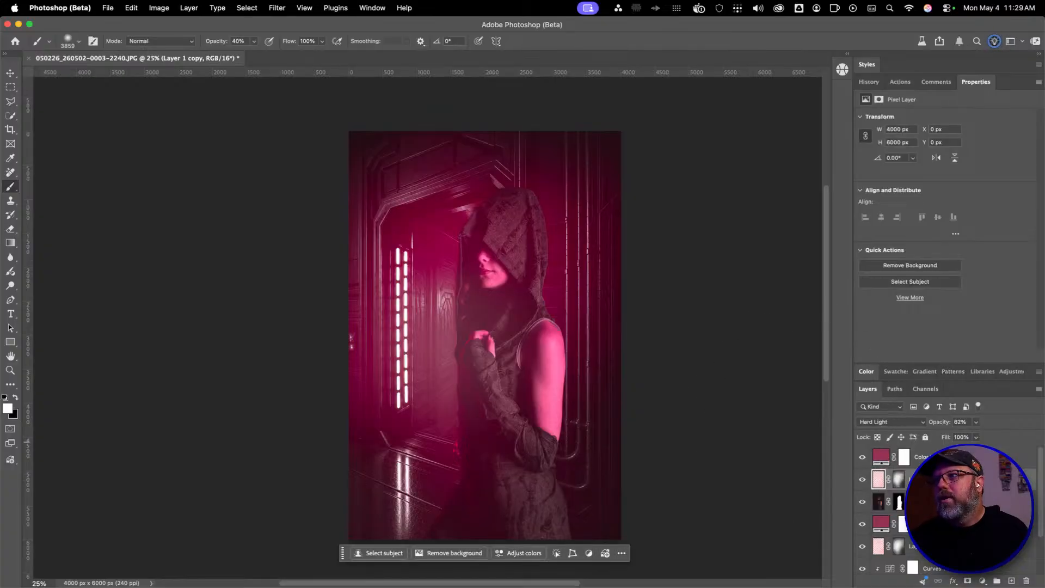
Load the model cutout's layer mask as a selection around the hooded figure
left_click(939, 461)
left_click(939, 479)
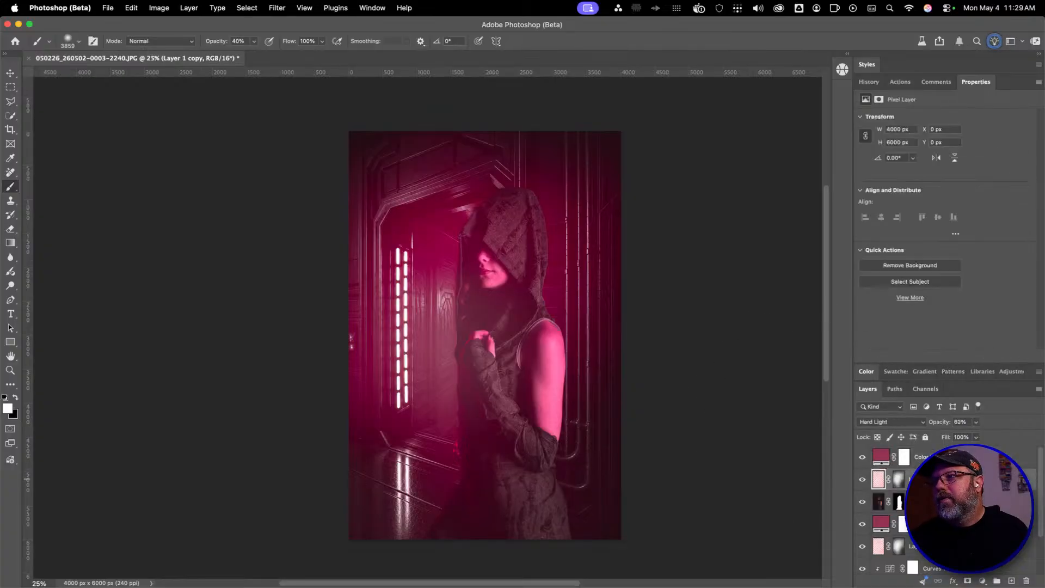
left_click(897, 480)
key("x")
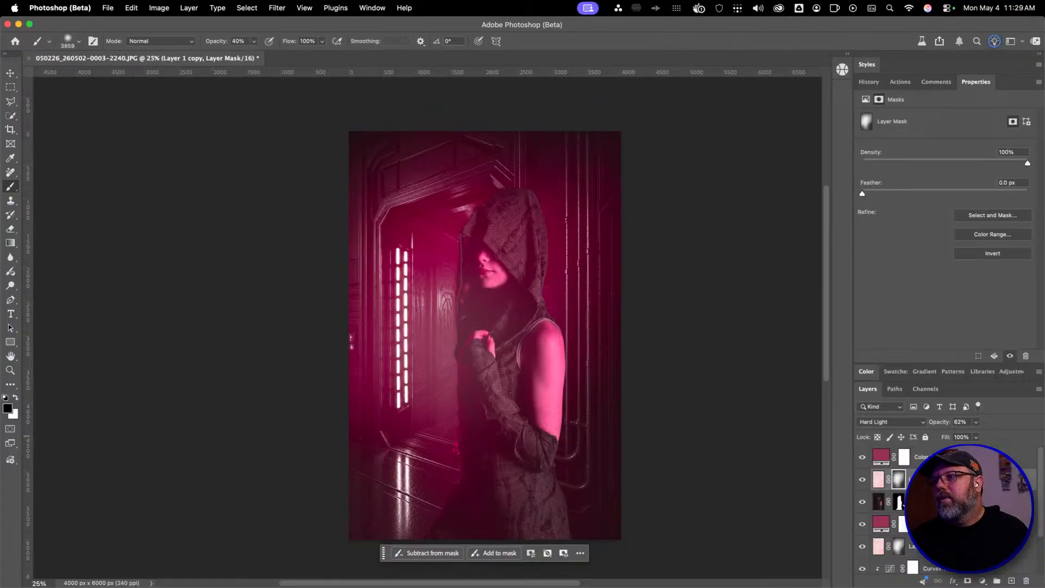
left_click(899, 504, "super")
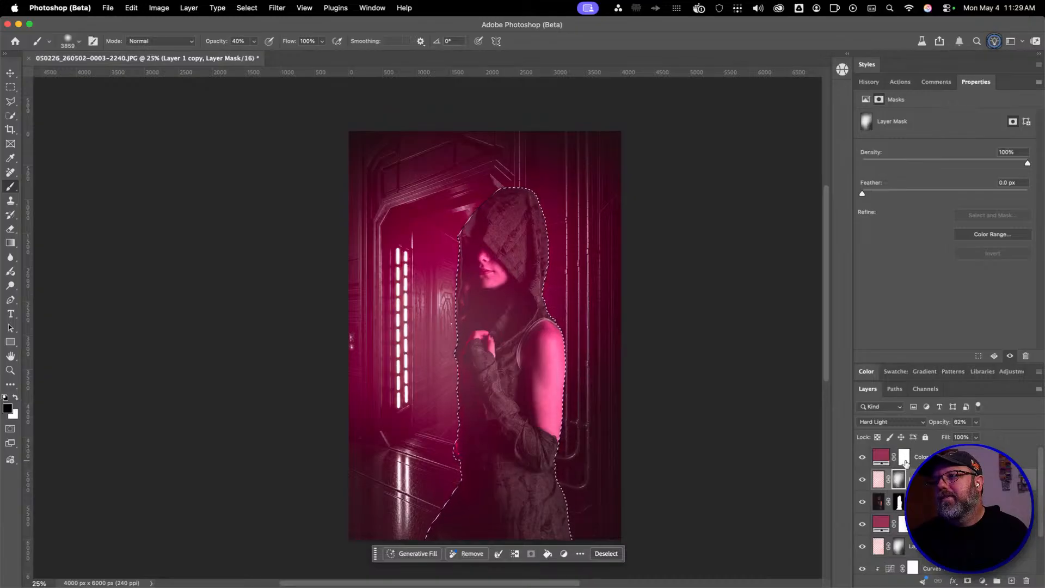
Group Layer 1 copy with the colour fill copy above the model and name the group Hue
left_click(947, 459, "shift")
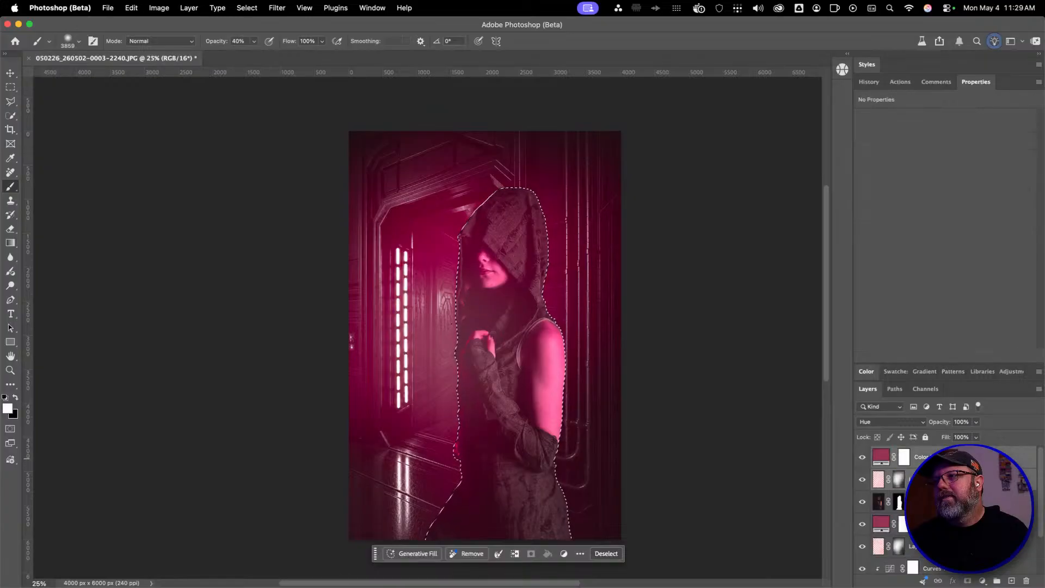
right_click(975, 460)
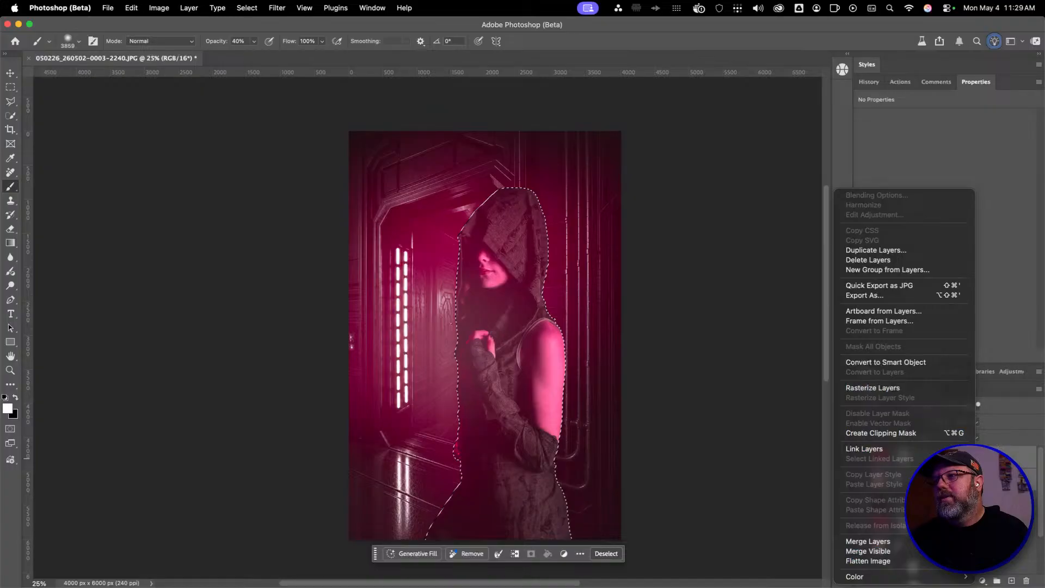
key("Escape")
left_click_drag(976, 479, 997, 581)
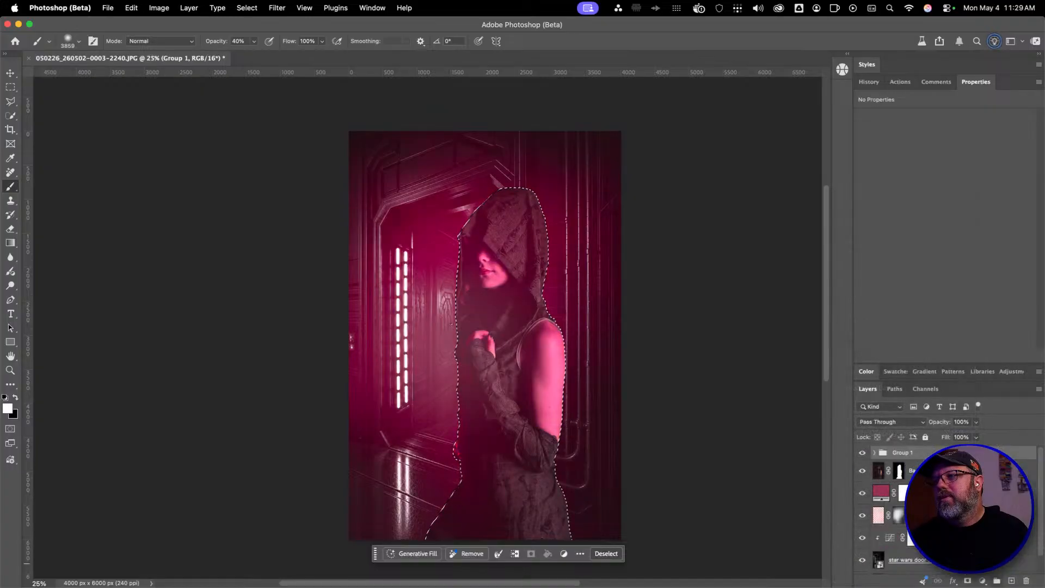
double_click(904, 453)
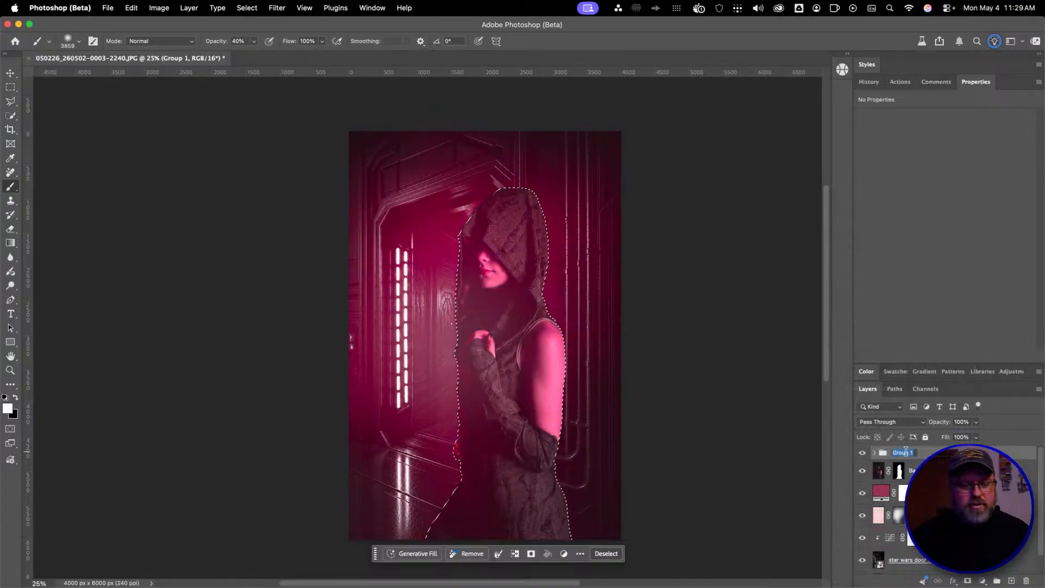
type("Hue")
key("Return")
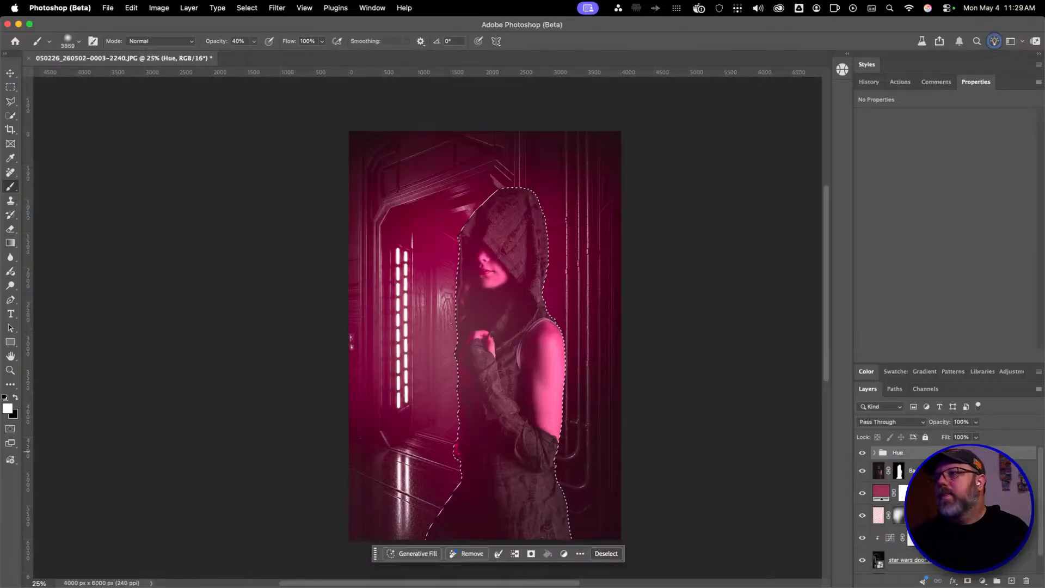
Mask the Hue group to the model selection and set the group's opacity to 66%
left_click(968, 580)
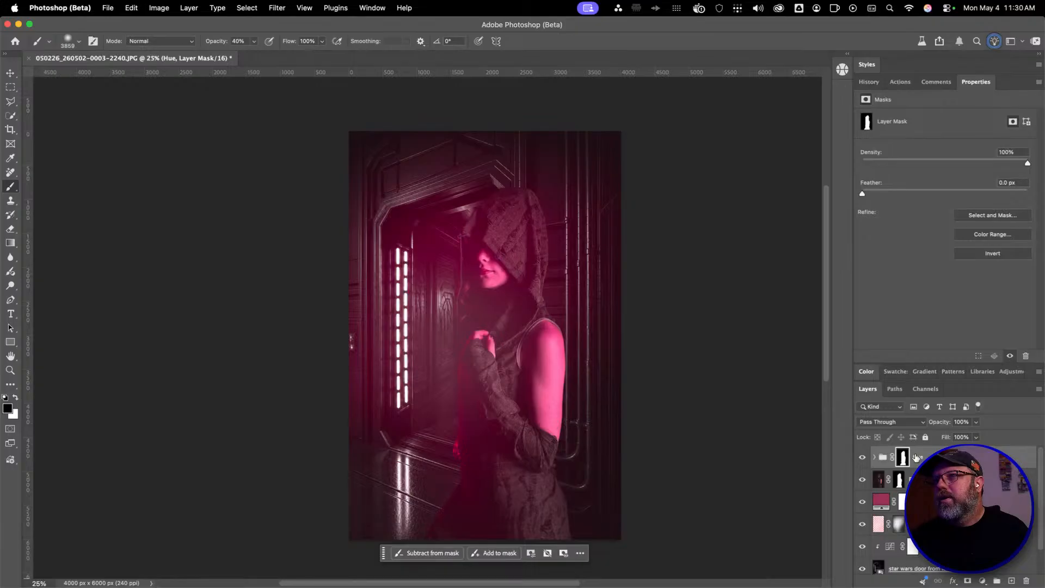
left_click(944, 456)
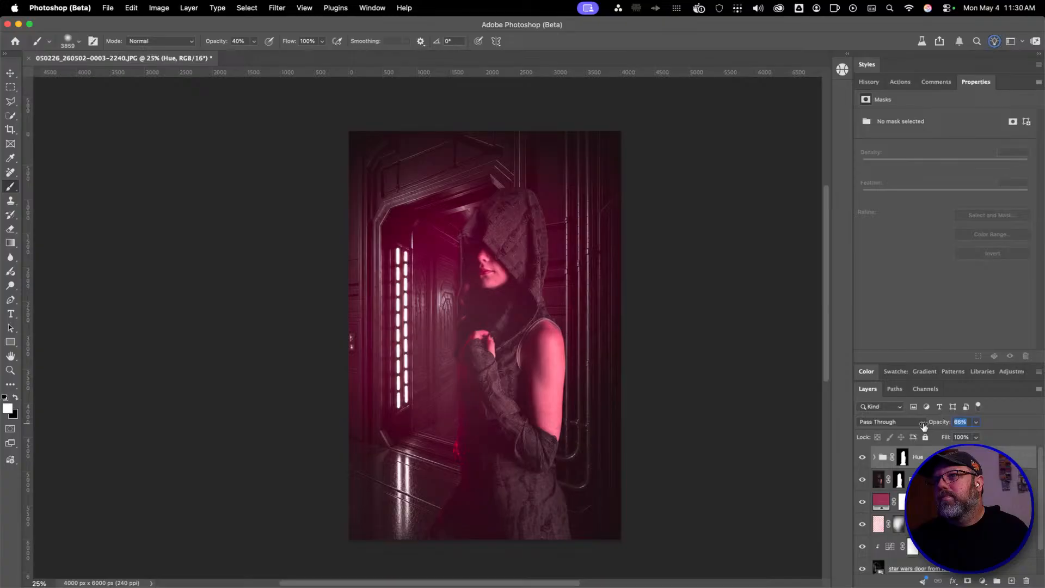
left_click_drag(924, 425, 924, 425)
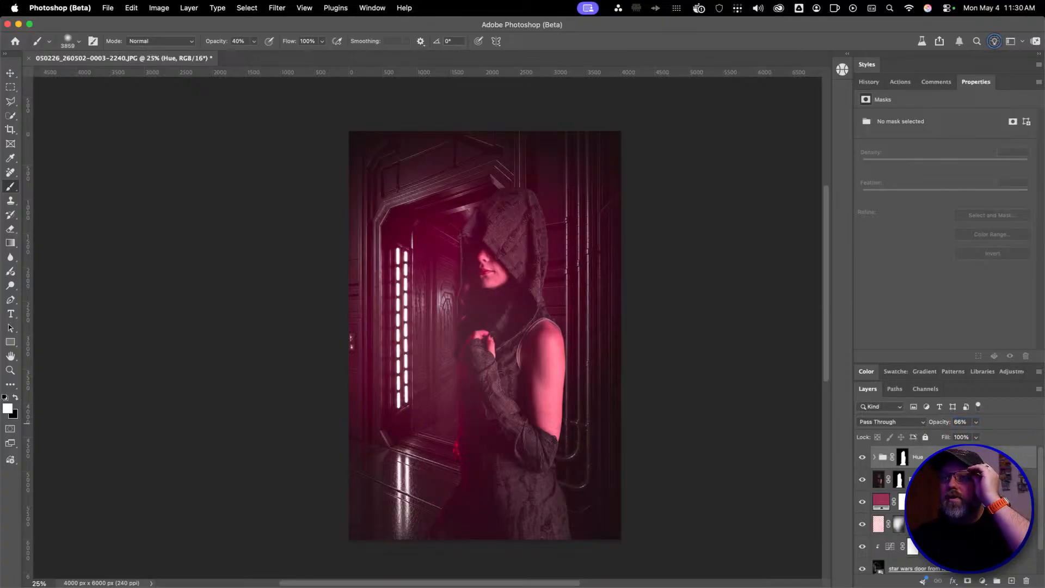
left_click(740, 480)
left_click(571, 238)
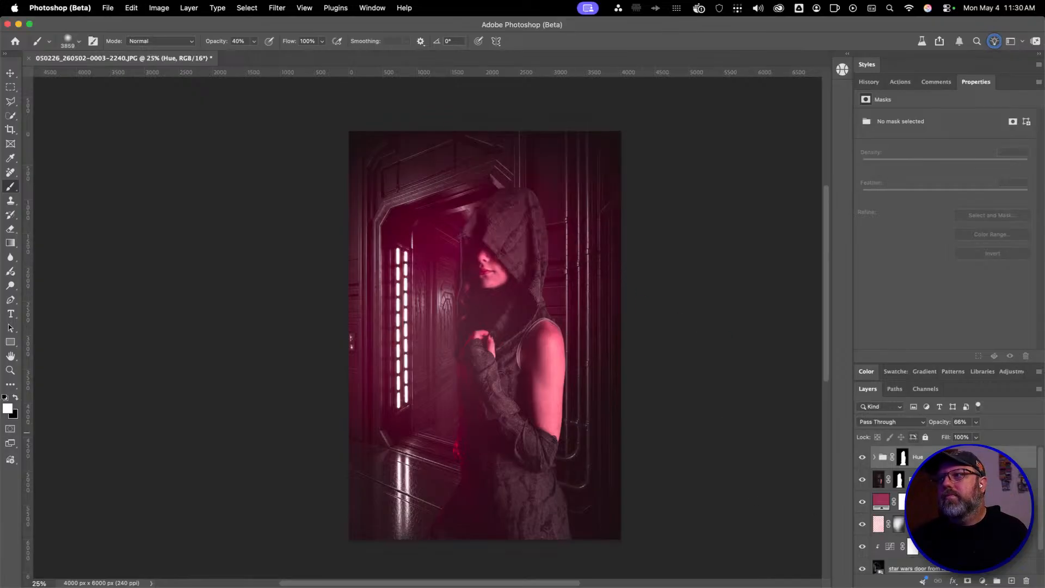
left_click(939, 479)
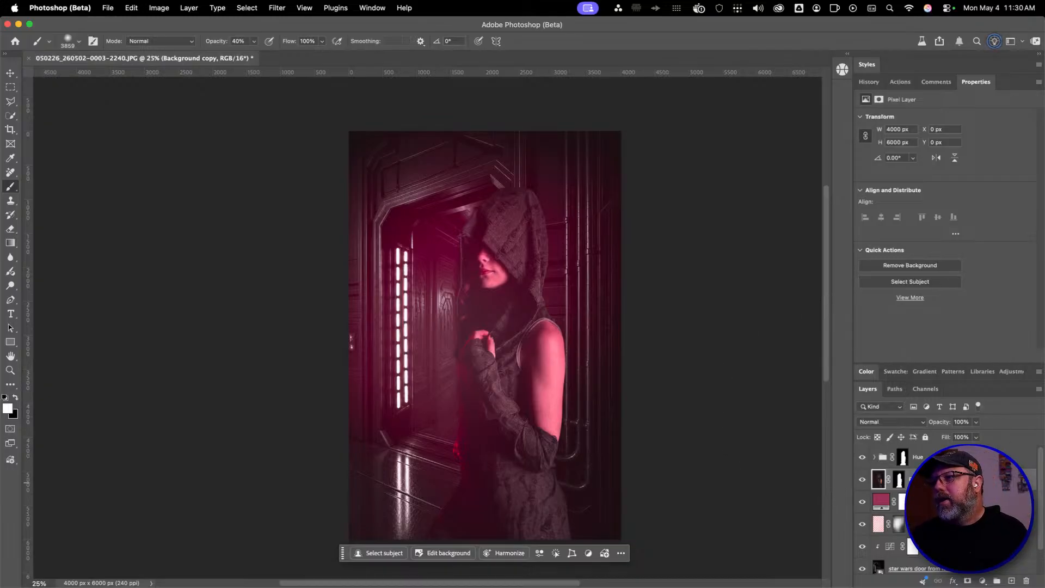
left_click(975, 500)
left_click(1012, 581)
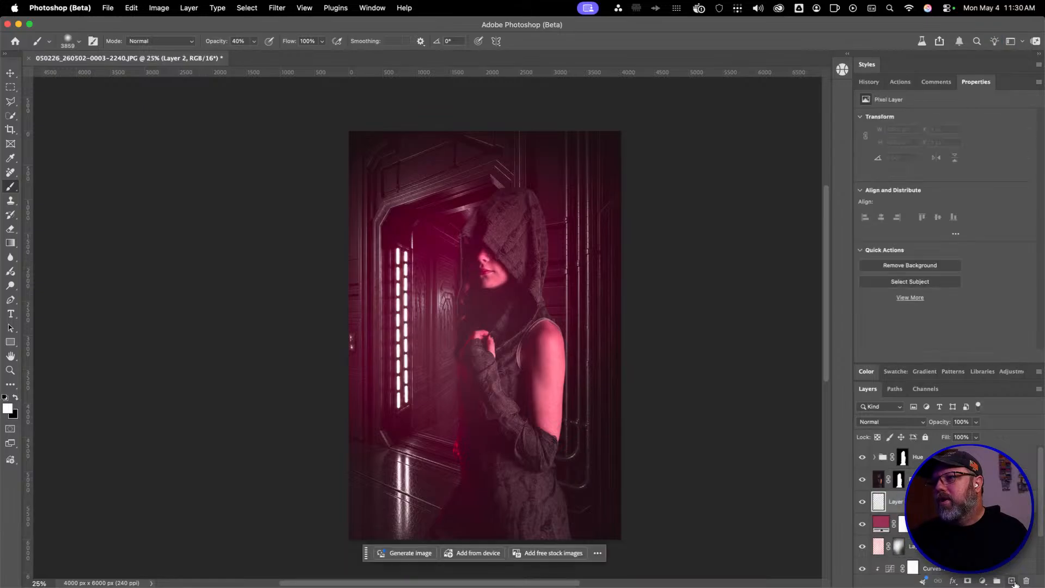
key("super+z")
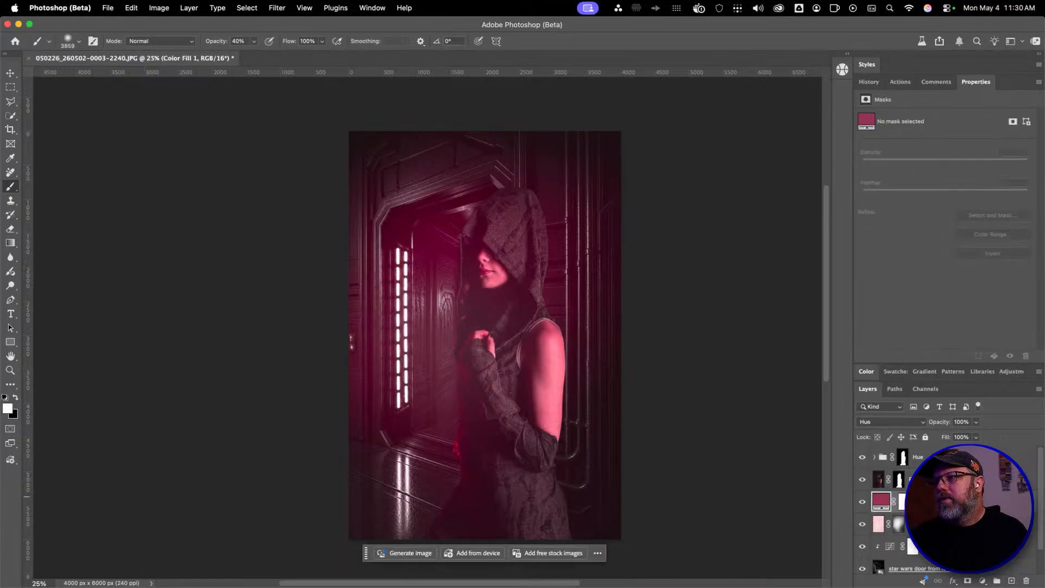
Add a new empty layer above the Hue group and set the brush to size 5000 at 100% opacity
left_click(974, 478)
left_click(974, 457)
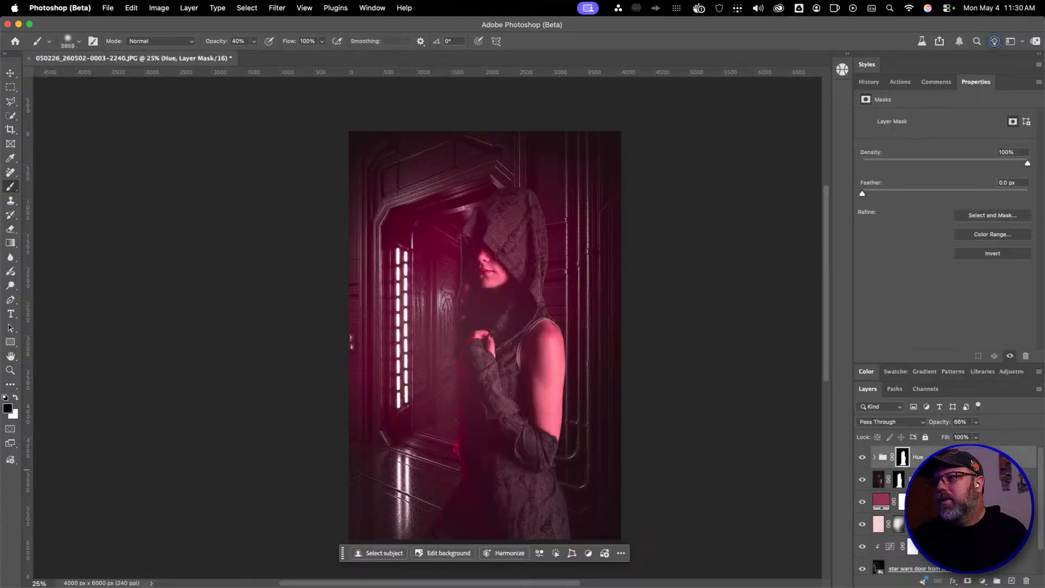
left_click(1011, 581)
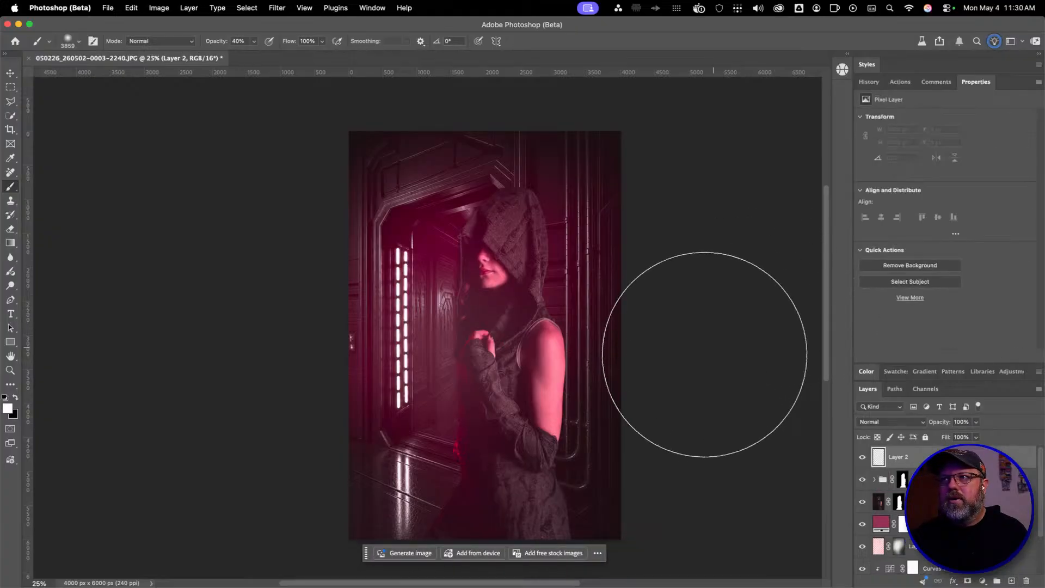
right_click(701, 355)
left_click(739, 315)
left_click_drag(536, 339, 992, 304)
key("0")
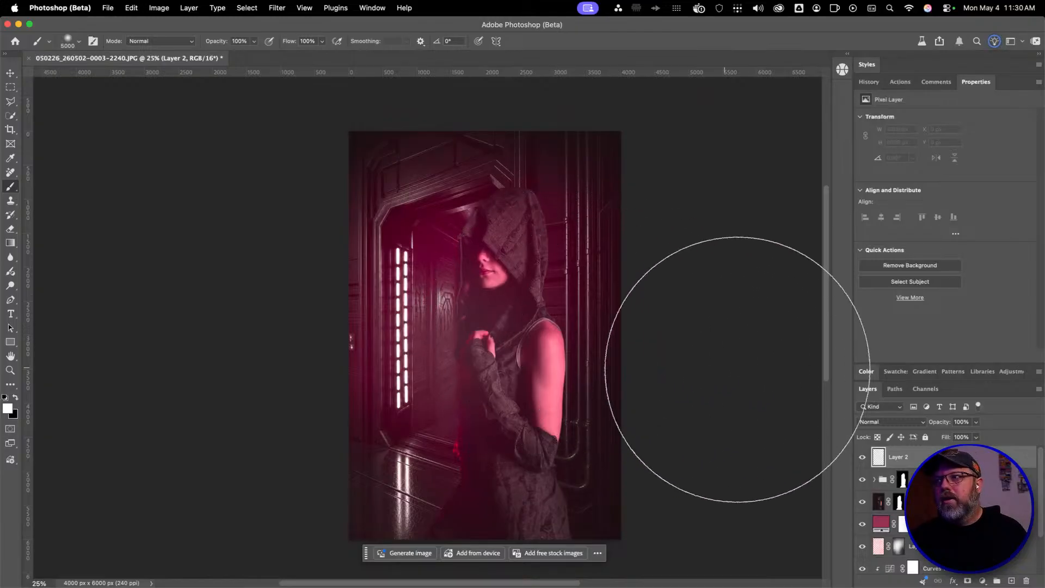
Try white haze along the backdrop's right edge, undo it, and set the brush colour to pale cream fff9d3
left_click(752, 368)
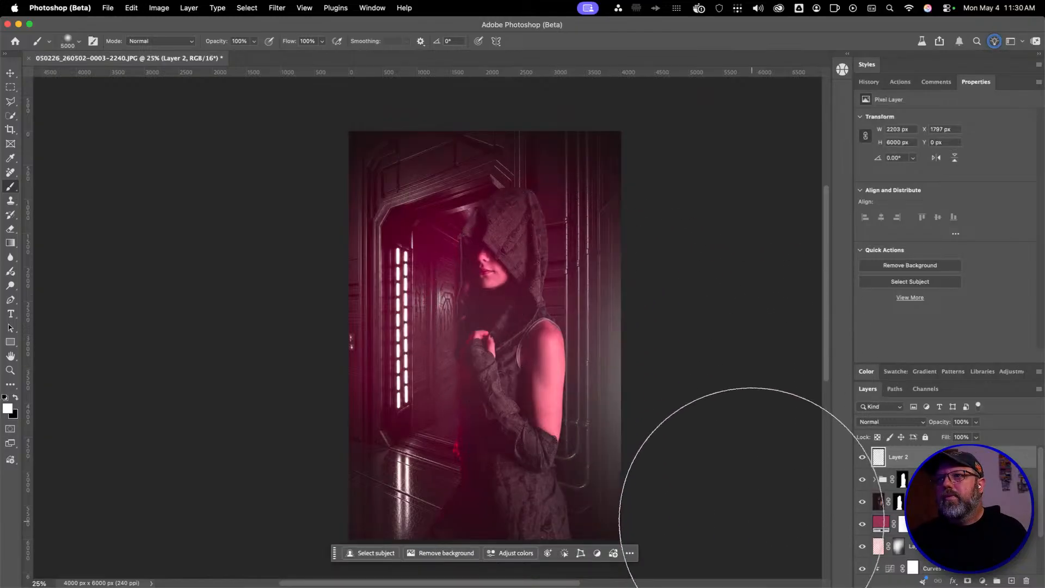
key("super+z")
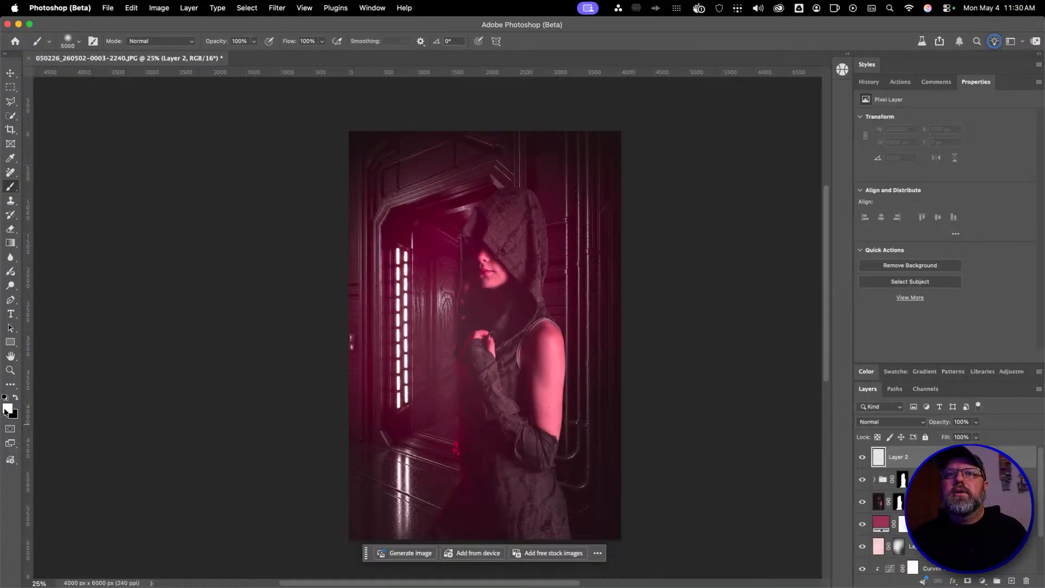
left_click(7, 410)
left_click_drag(242, 481, 240, 468)
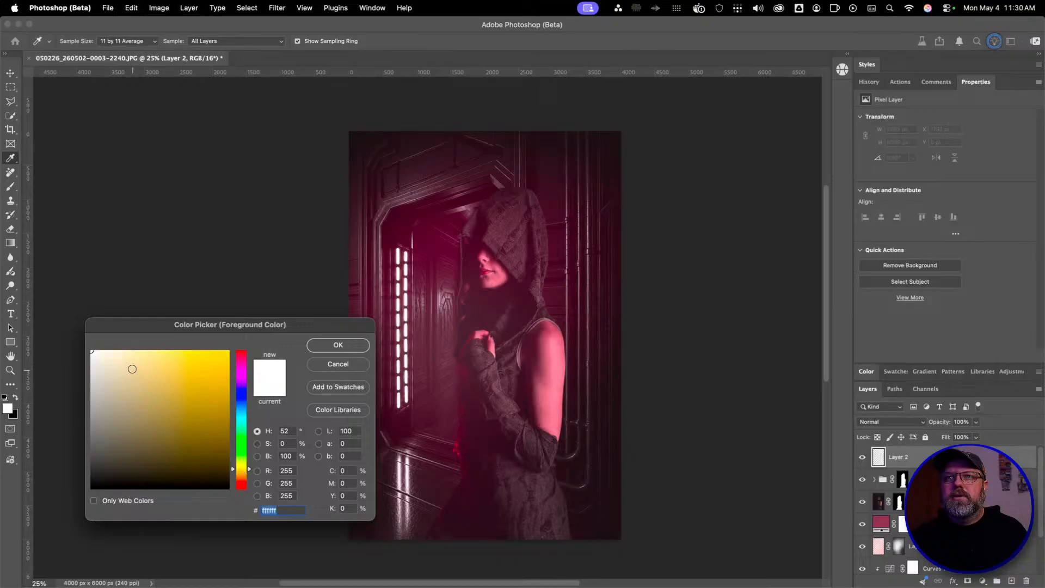
left_click(125, 351)
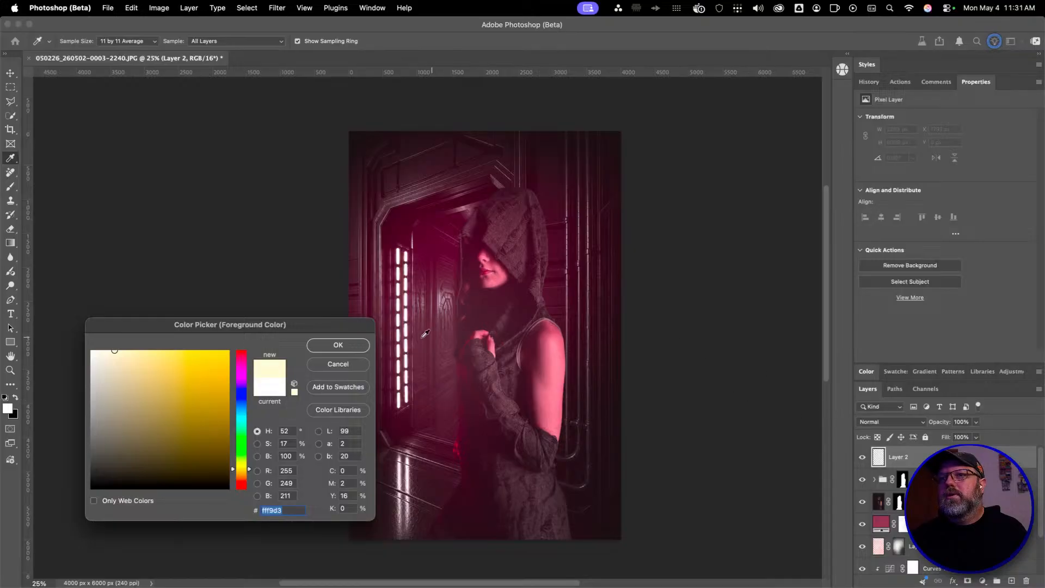
left_click(338, 346)
key("b")
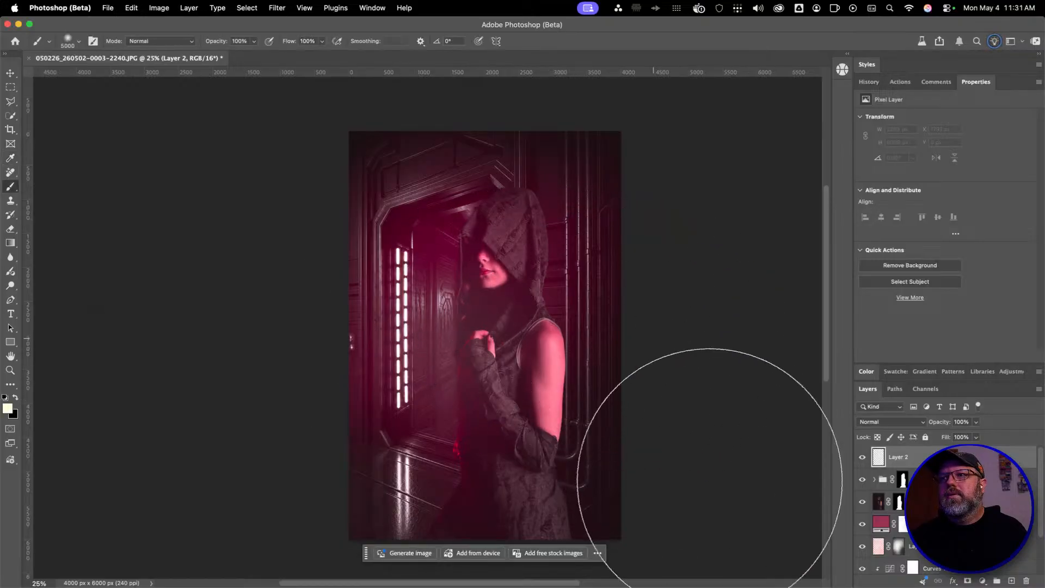
left_click(718, 539)
key("super+z")
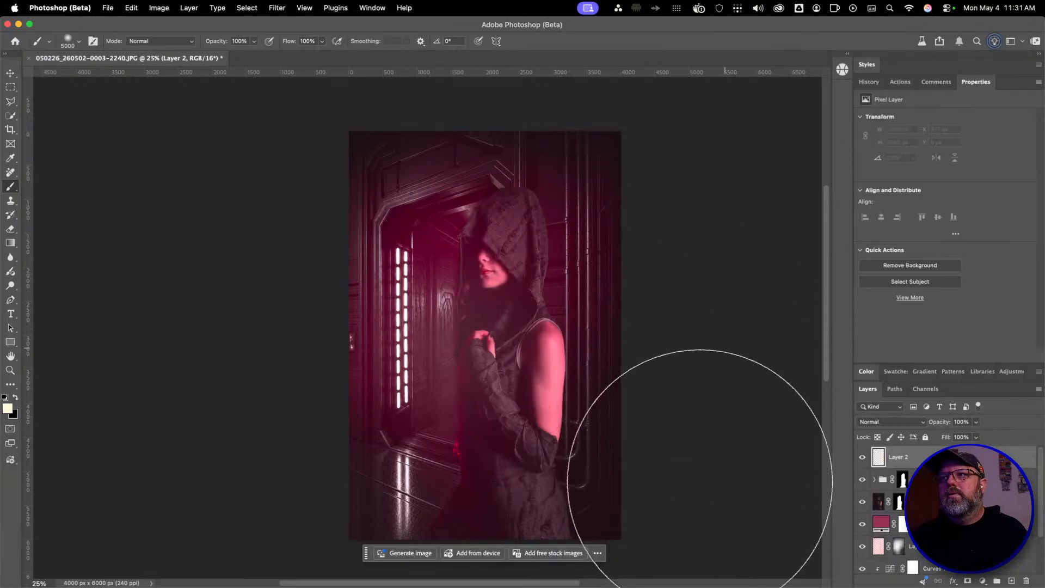
key("super+z")
left_click_drag(439, 335, 749, 302)
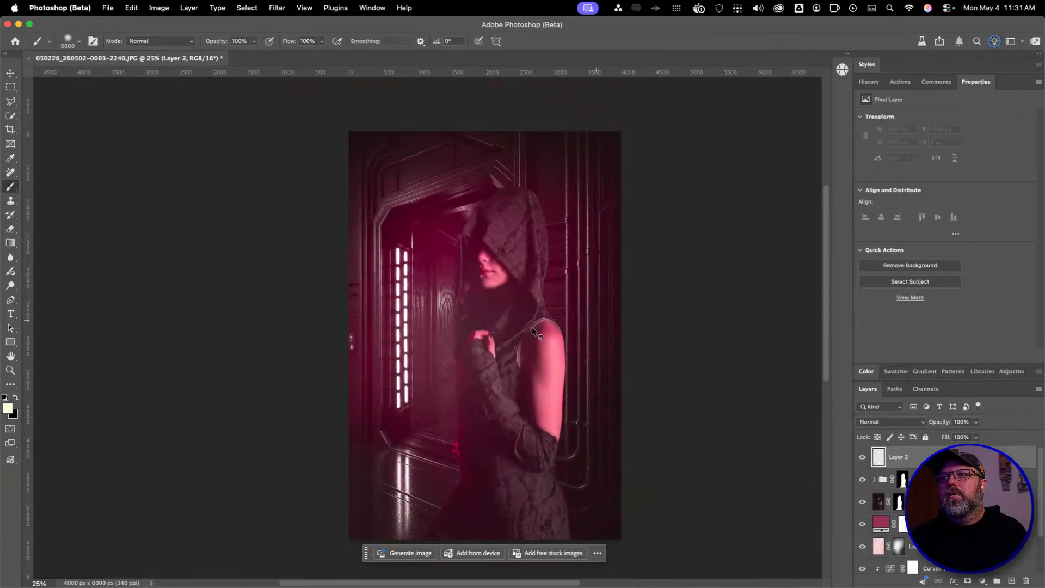
left_click_drag(464, 347, 631, 333)
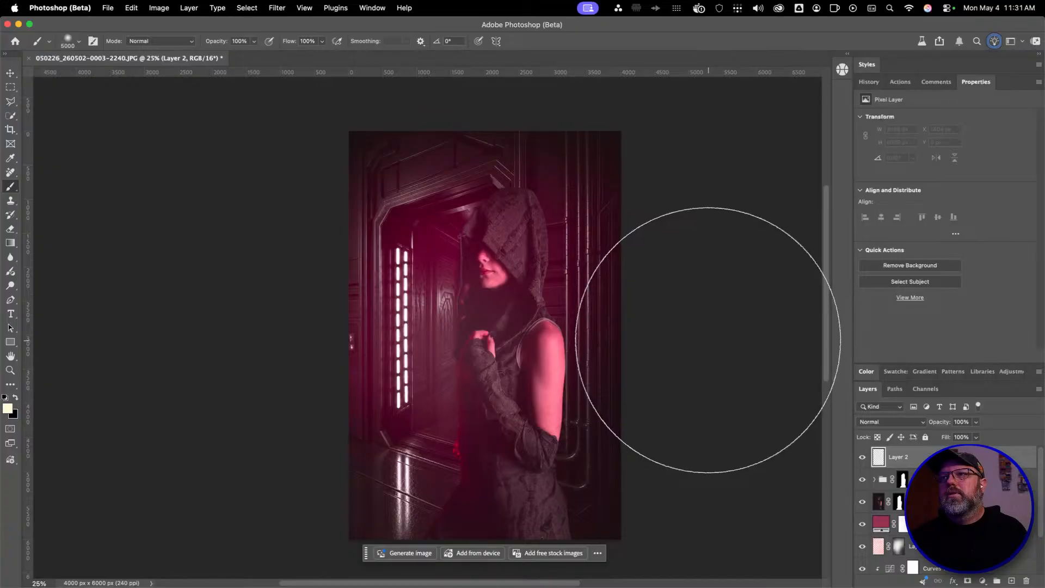
left_click(744, 432)
key("super+z")
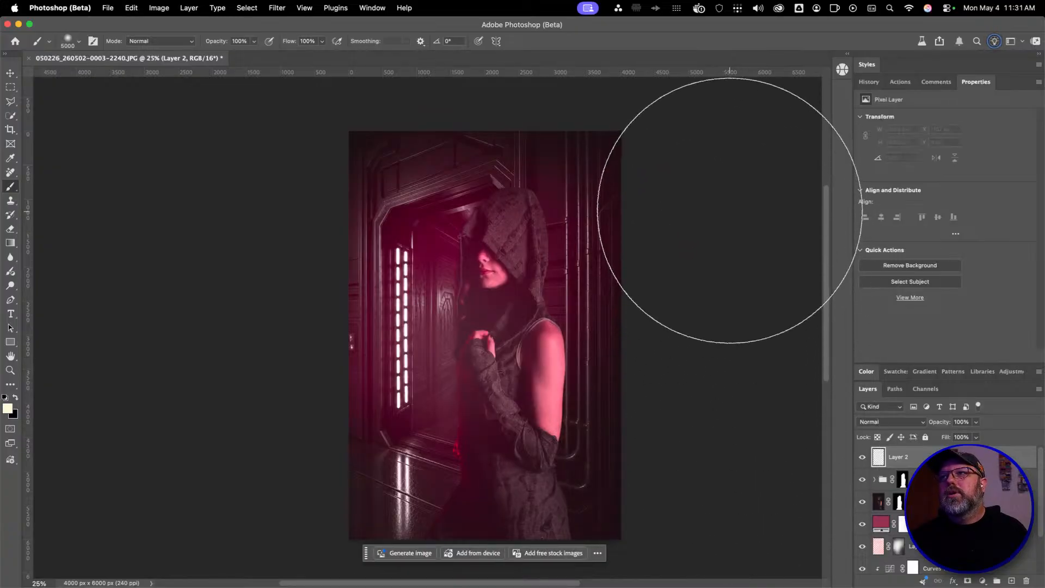
Paint a soft cream glow down the full right edge of the image on Layer 2
left_click(727, 229)
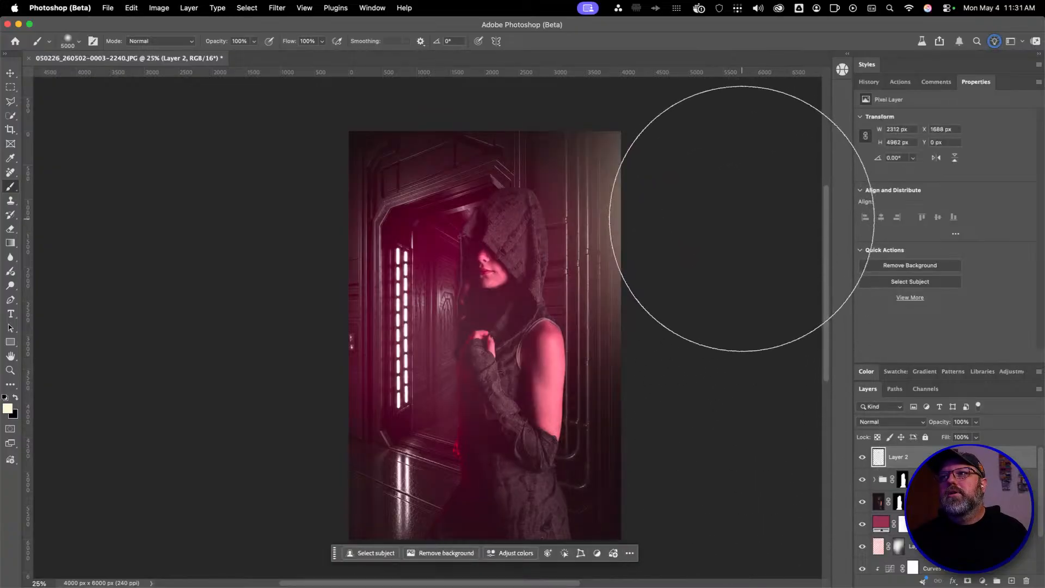
left_click(716, 324)
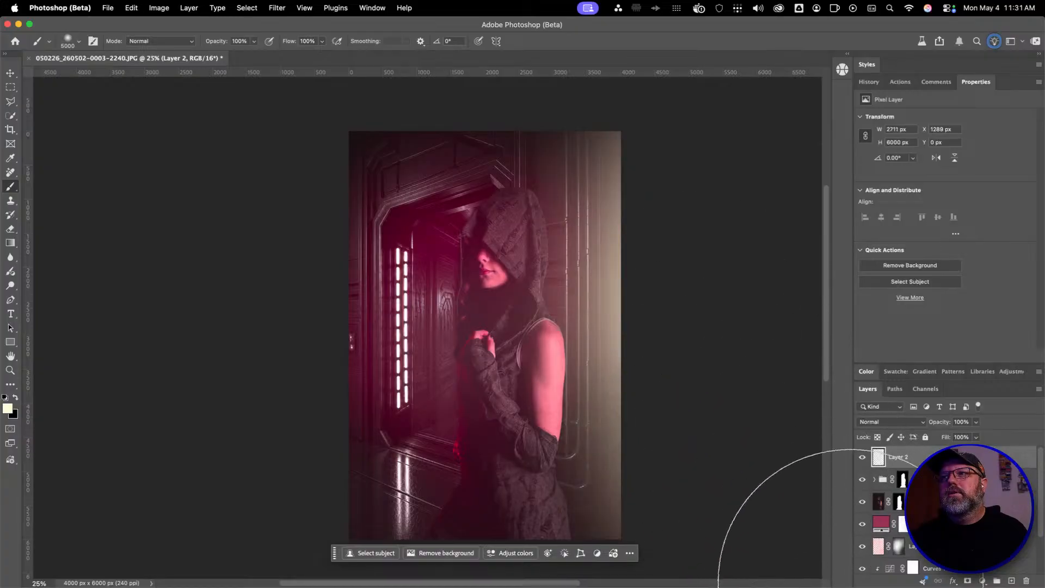
key("super+z")
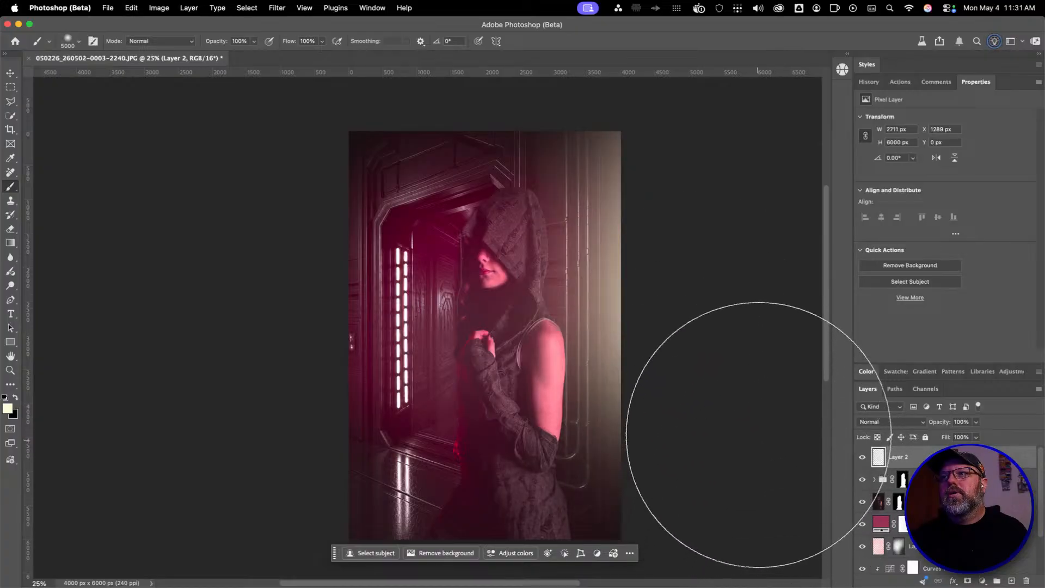
key("super+z")
left_click(695, 345)
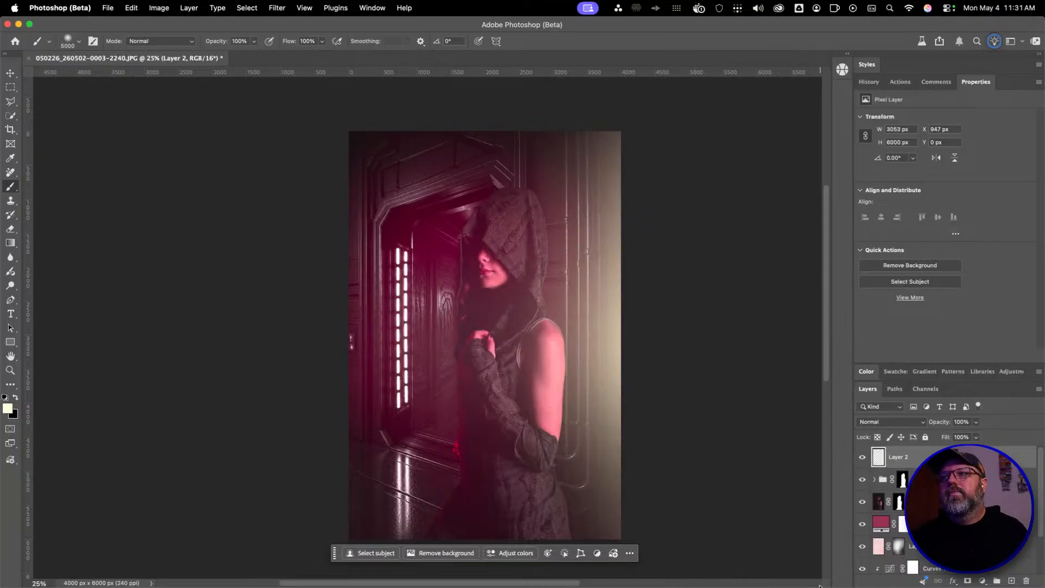
left_click(710, 253)
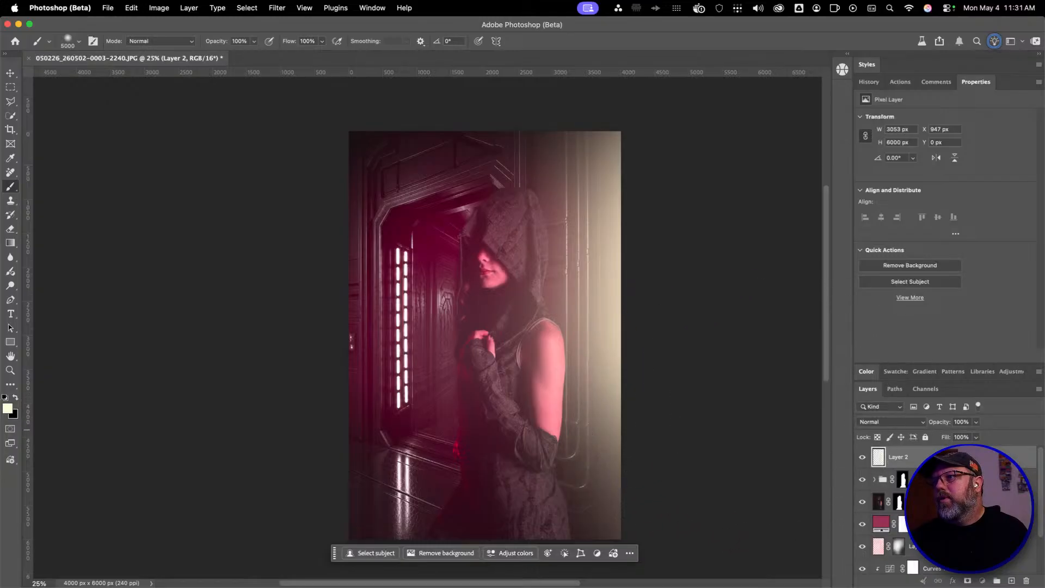
Set Layer 2's blend mode to Hard Light and reduce its opacity to 24%
left_click(923, 421)
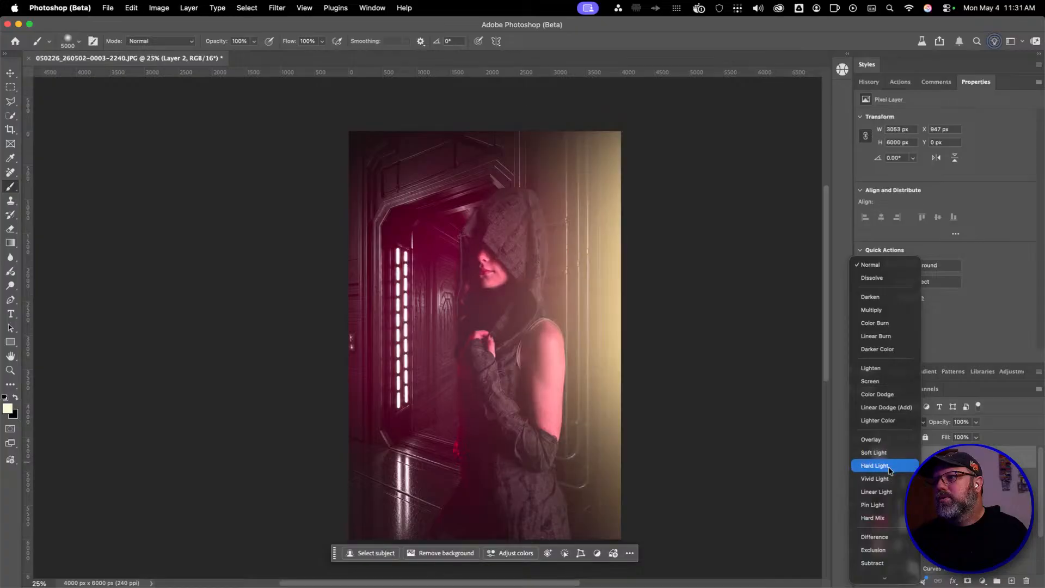
left_click(890, 467)
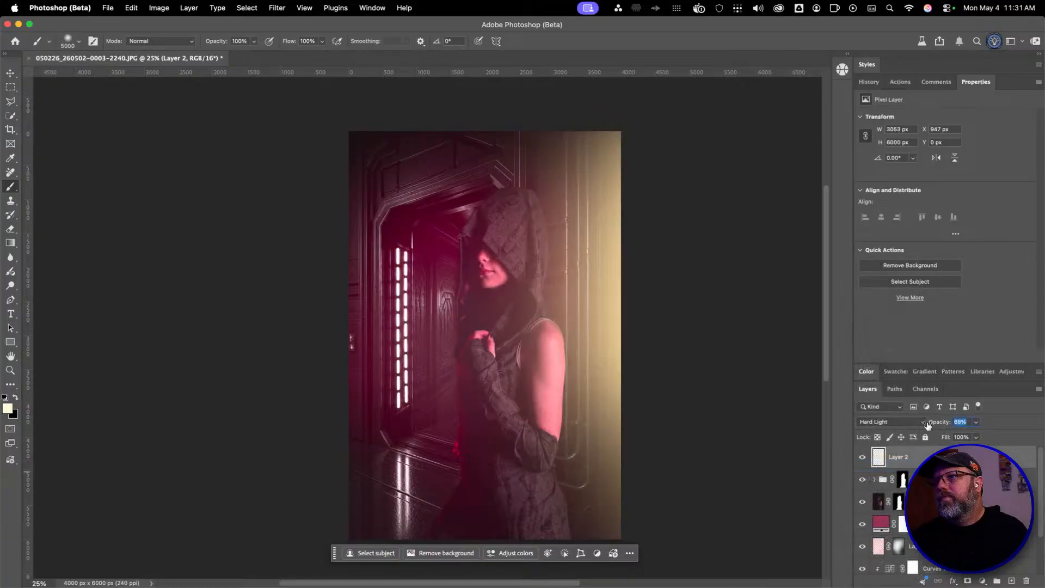
left_click_drag(928, 425, 907, 427)
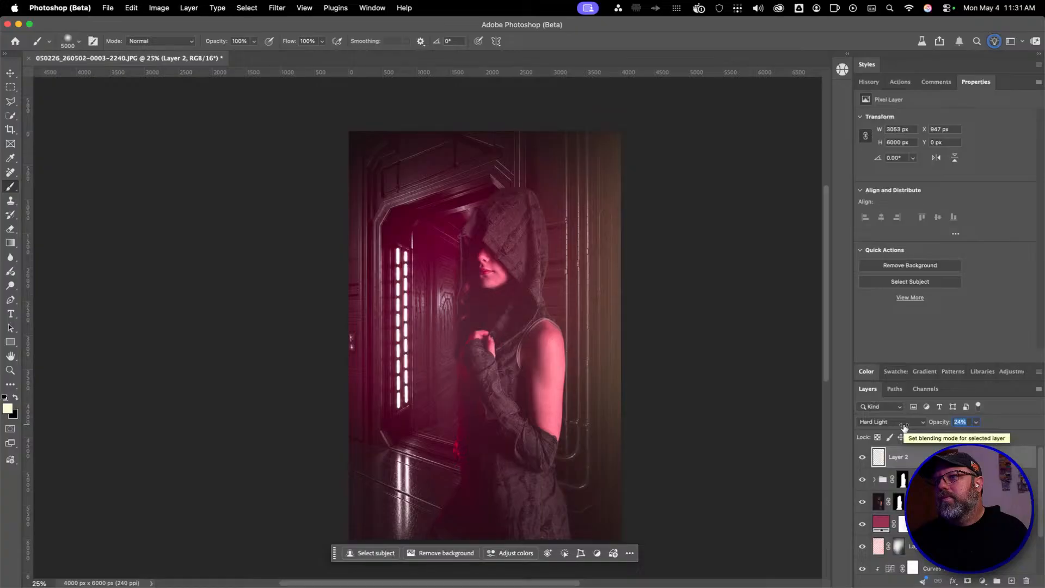
Add a Color Overlay effect to Layer 2 and set its colour to very pale blue e0f5ff
key("Return")
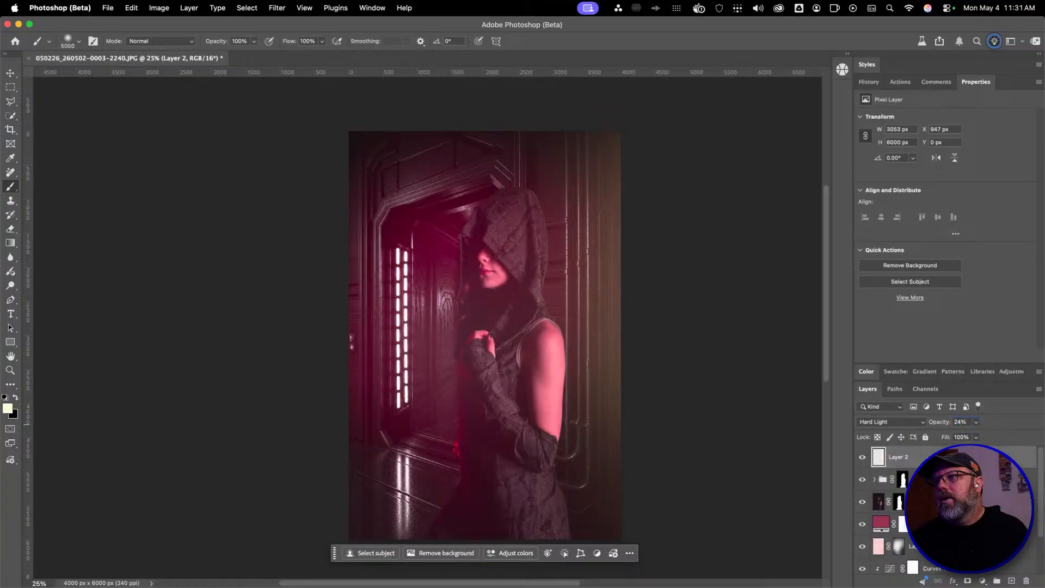
double_click(961, 459)
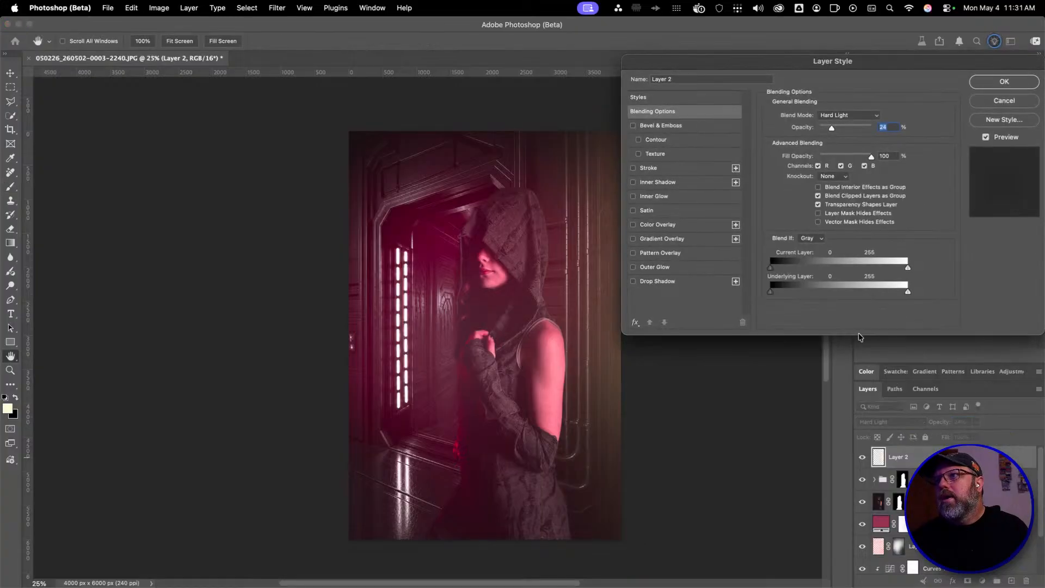
left_click(658, 224)
left_click(878, 120)
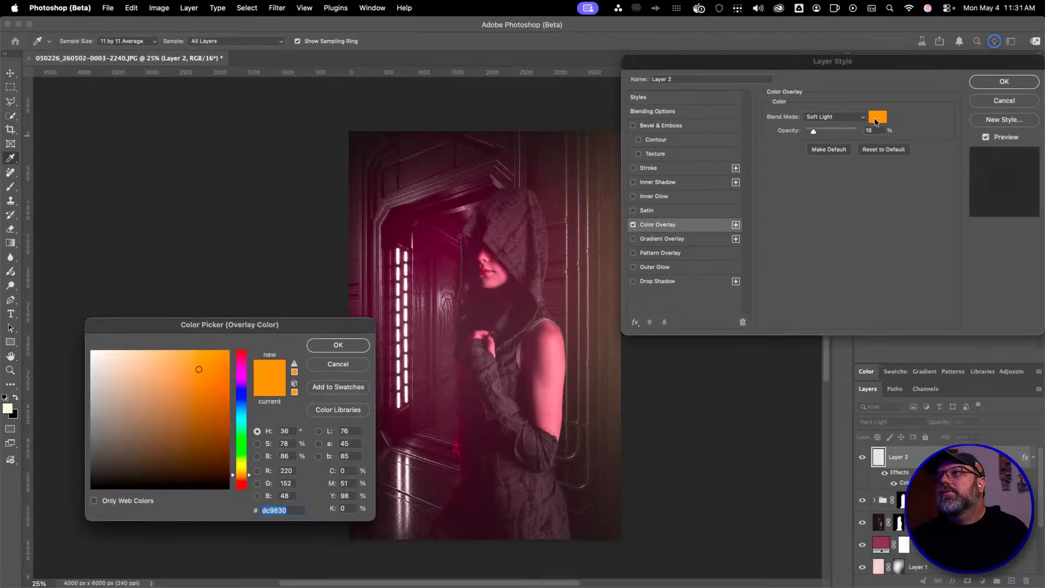
left_click(91, 348)
left_click_drag(90, 344, 128, 364)
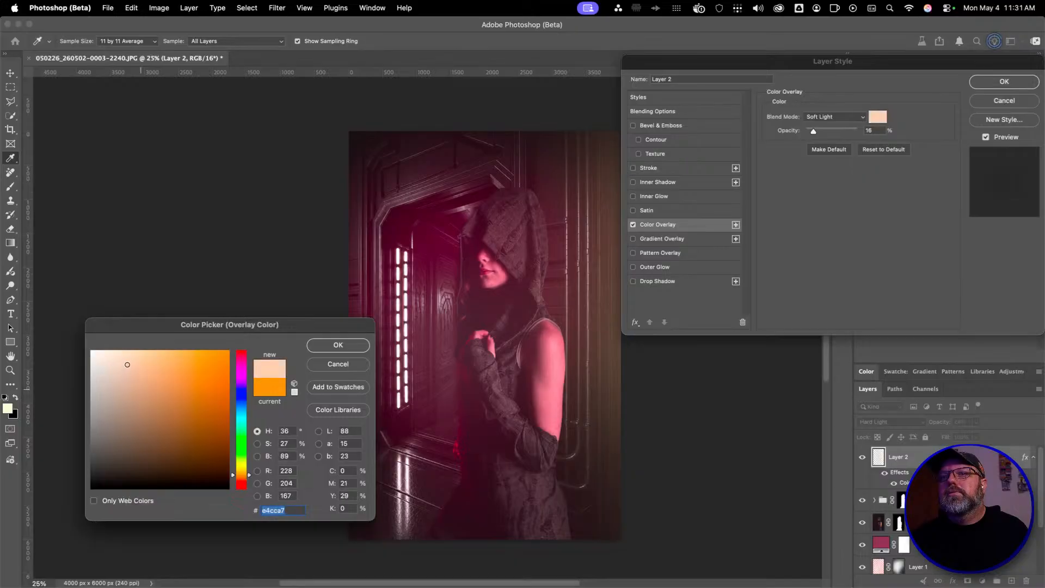
left_click_drag(240, 404, 241, 413)
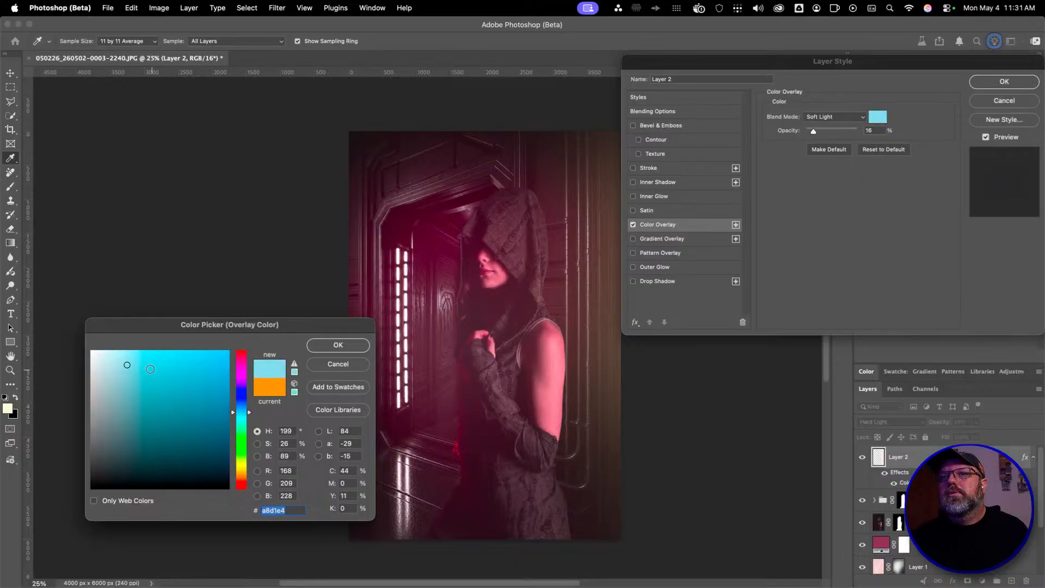
left_click_drag(129, 369, 107, 350)
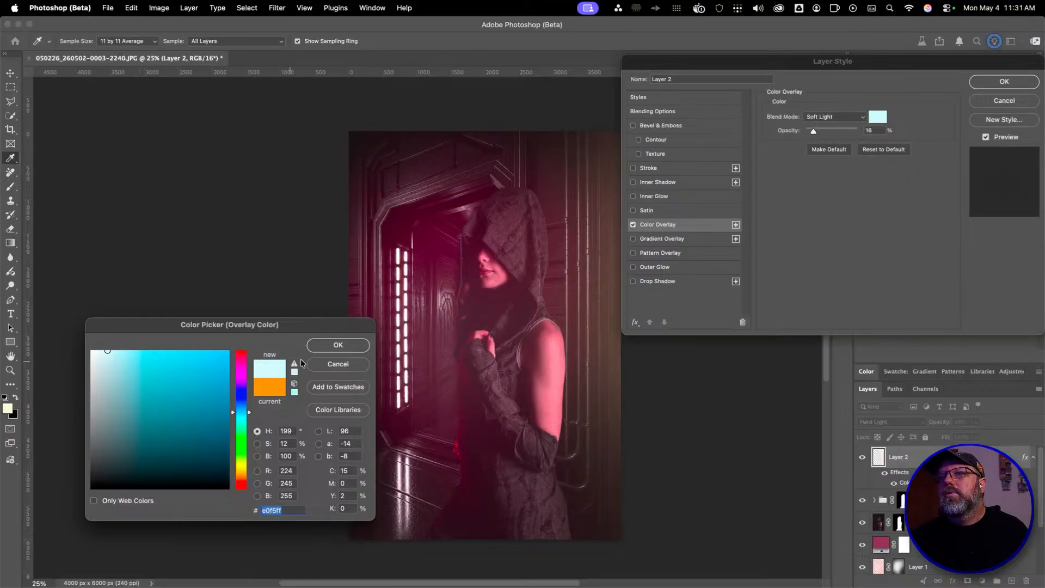
left_click(336, 347)
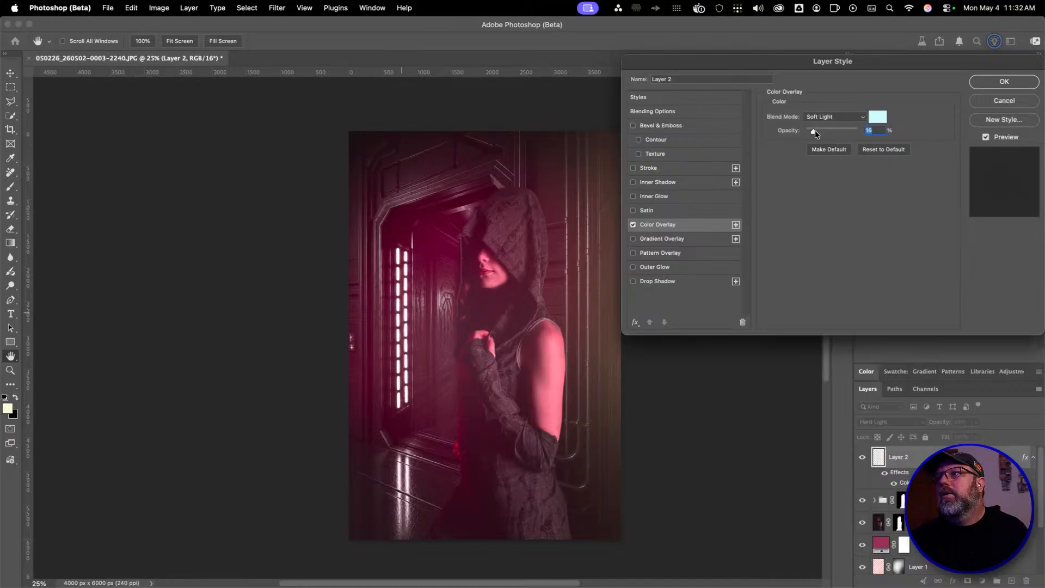
Set the Color Overlay's opacity to 100% and its blend mode to Hue, and apply the layer style
left_click_drag(815, 134, 909, 130)
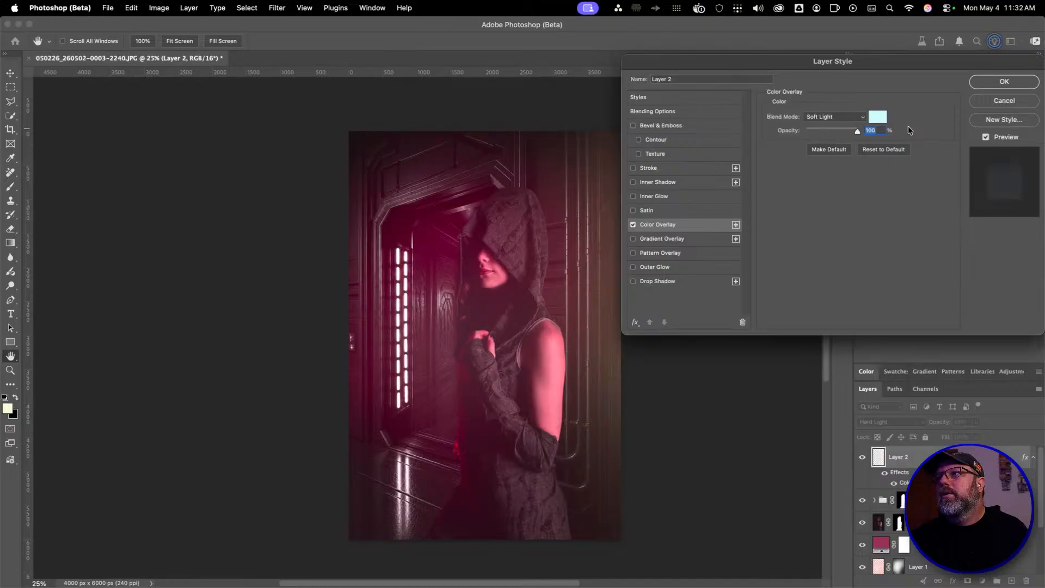
left_click(829, 120)
left_click(825, 261)
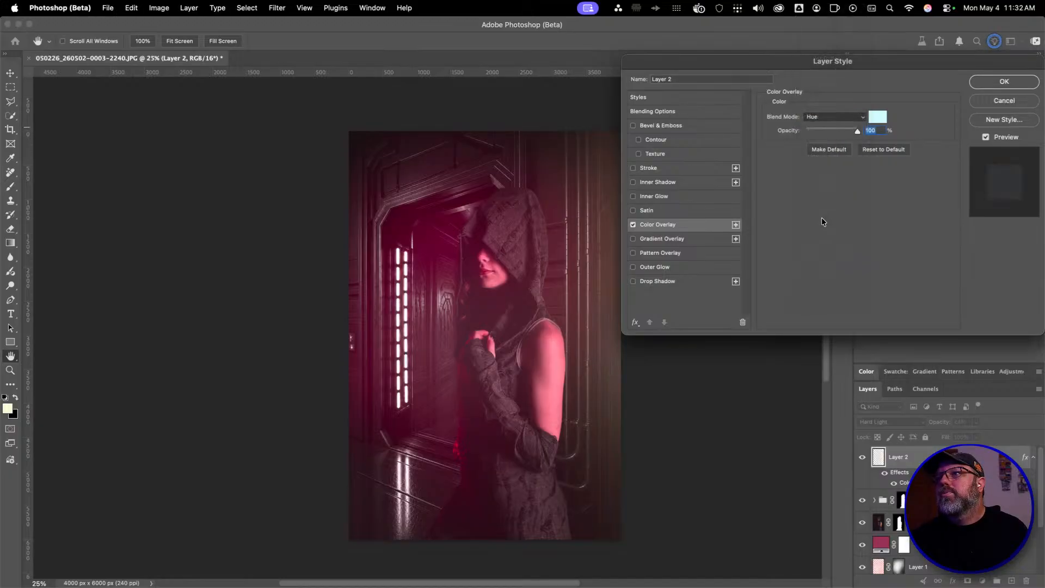
left_click(999, 81)
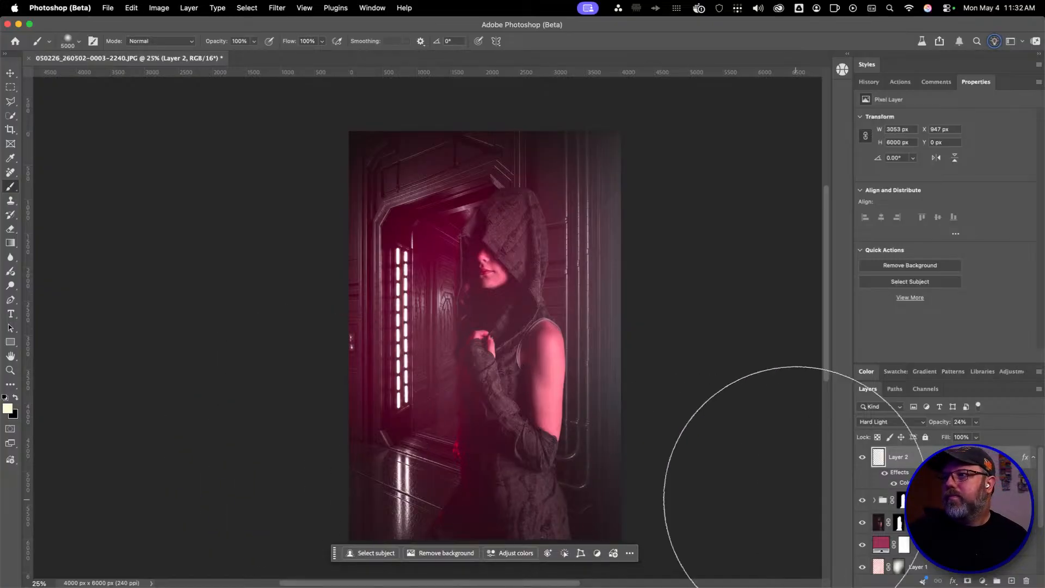
Add a layer mask to Layer 2 and paint black on it to fade the glow at the image's upper and lower ends
left_click(966, 581)
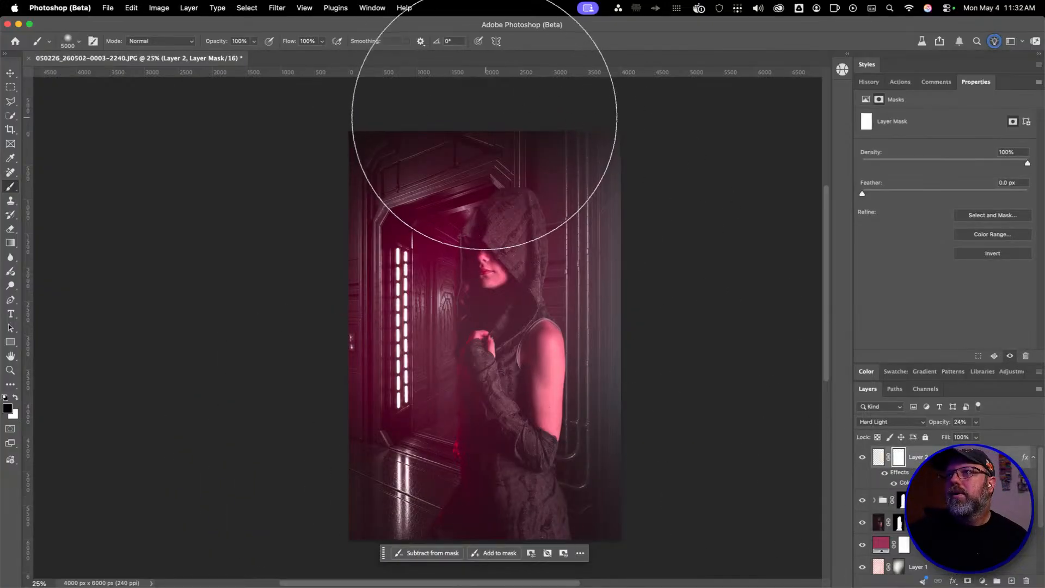
left_click_drag(458, 136, 503, 145)
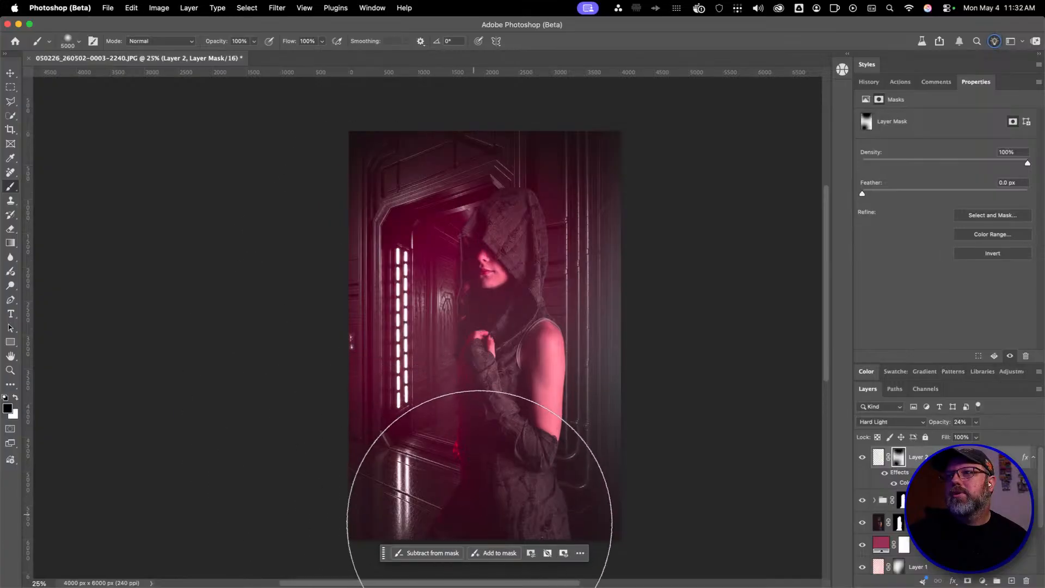
Try a glow over the vertical light panel on Layer 2 with a 1940 px brush, and undo it
left_click(879, 458)
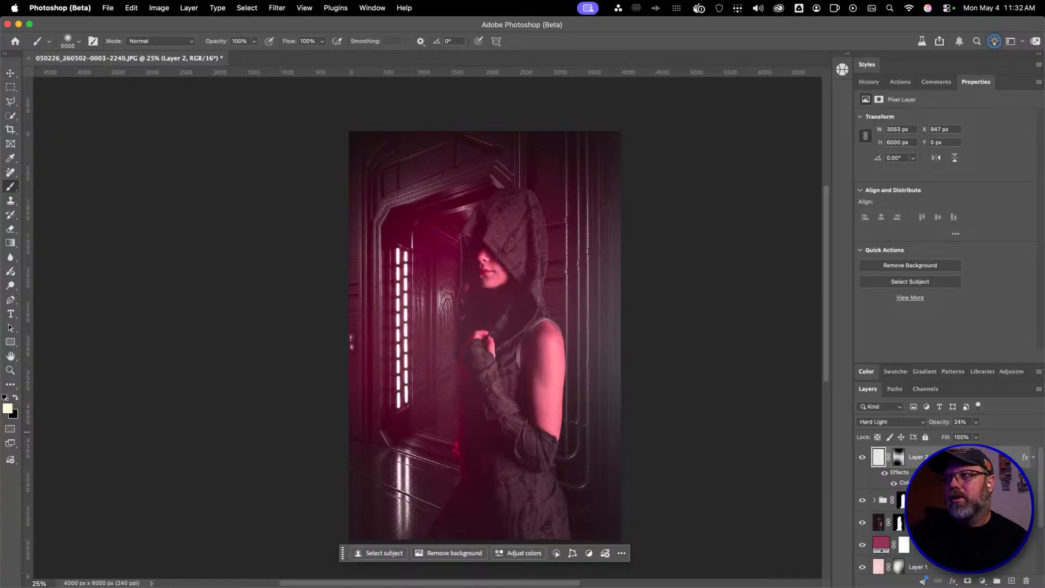
left_click_drag(422, 324, 216, 320)
left_click(397, 287)
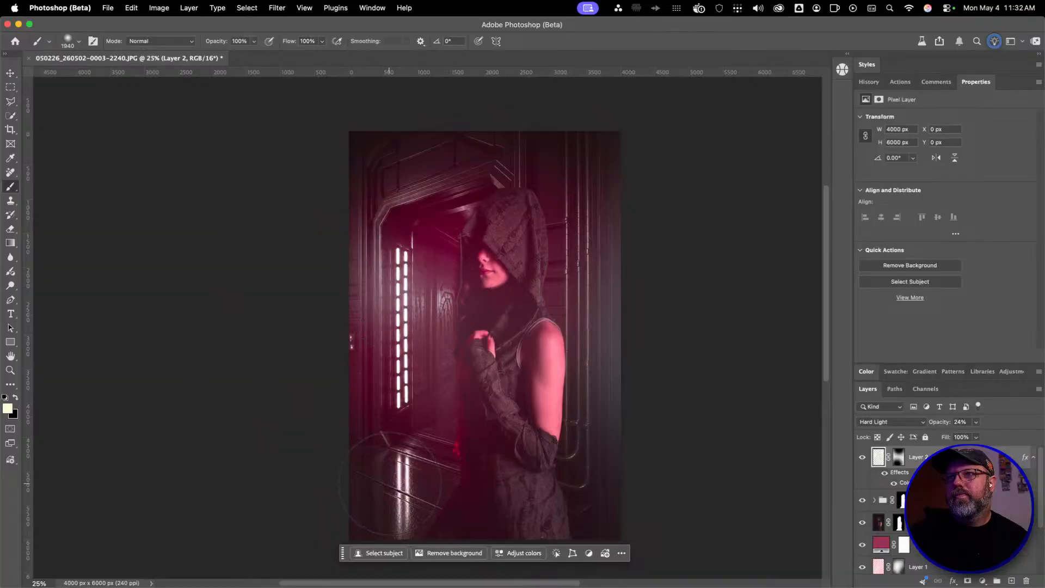
left_click(403, 388)
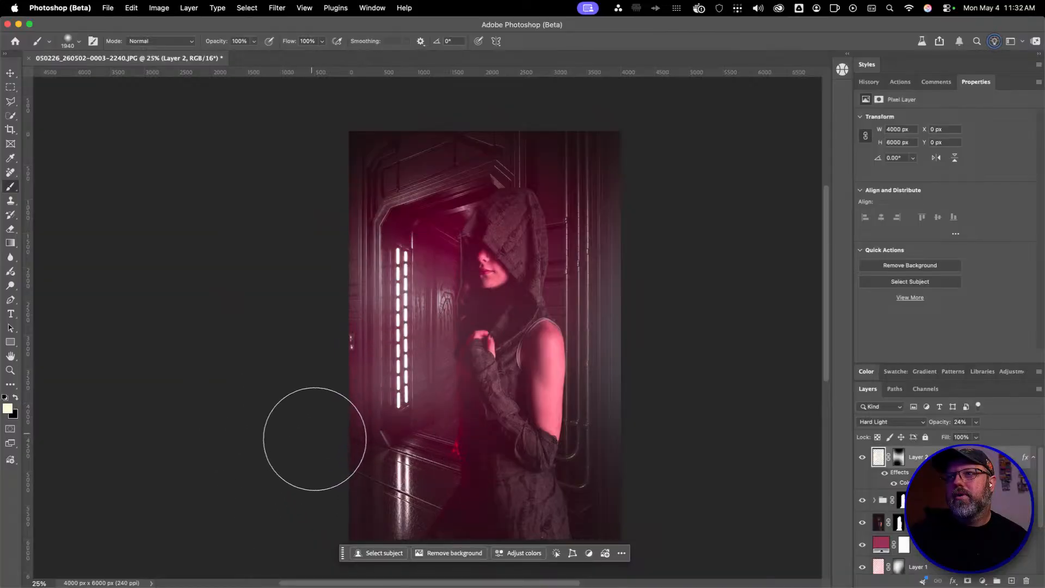
key("super+z")
key("super+z")
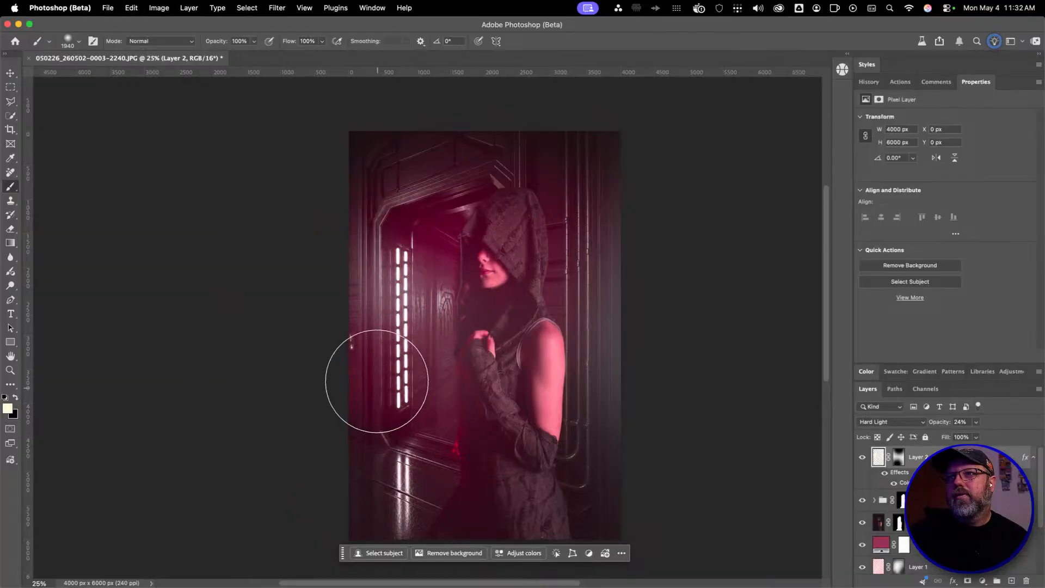
Paint a soft glow over the vertical light panel and its floor reflection on Layer 2, shrinking the brush from 1308 to 453 px
left_click_drag(409, 281, 365, 283)
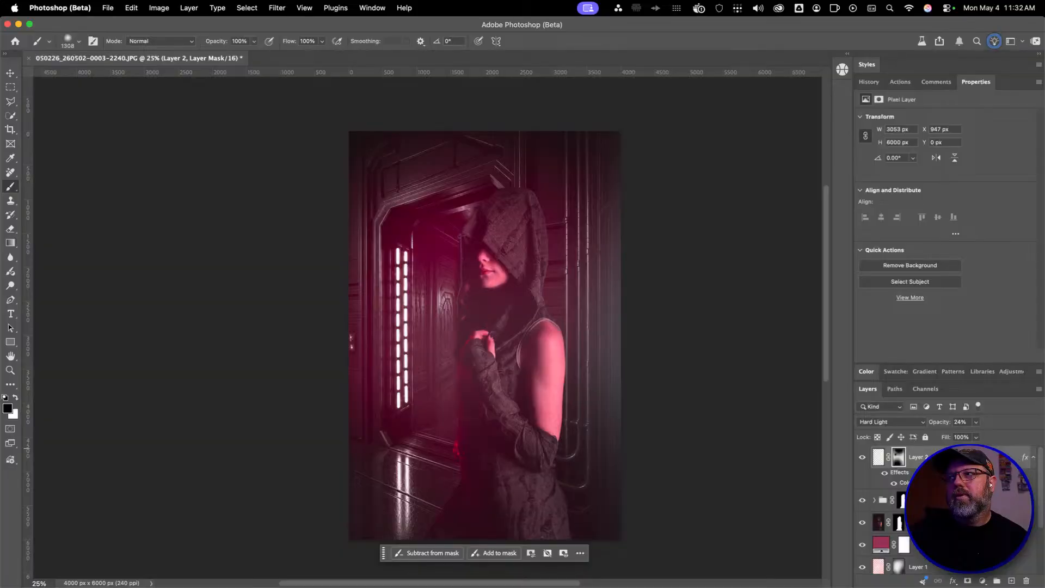
left_click(879, 459)
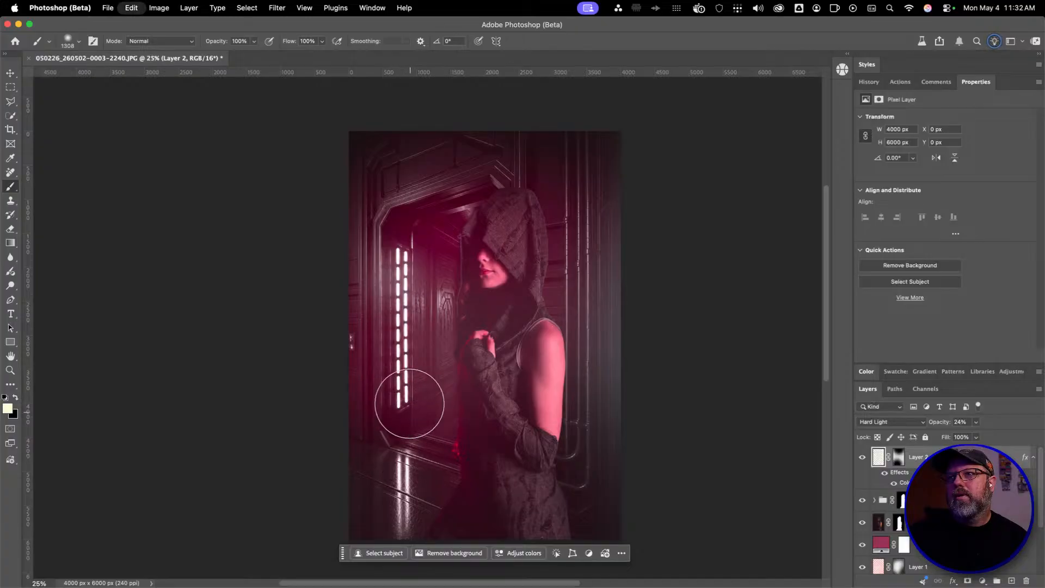
left_click_drag(410, 323, 387, 325)
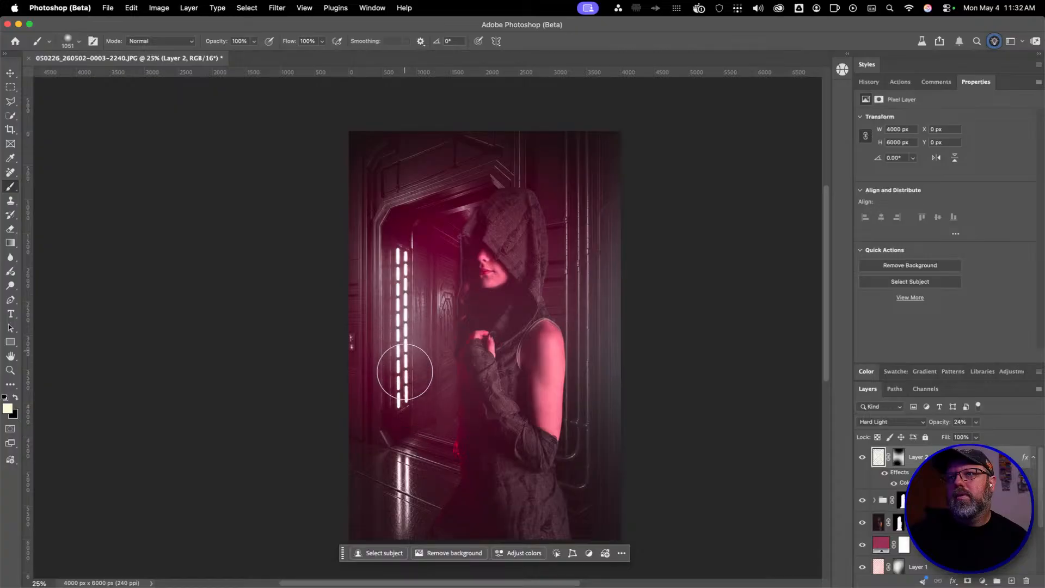
left_click_drag(411, 353, 381, 353)
key("super+z")
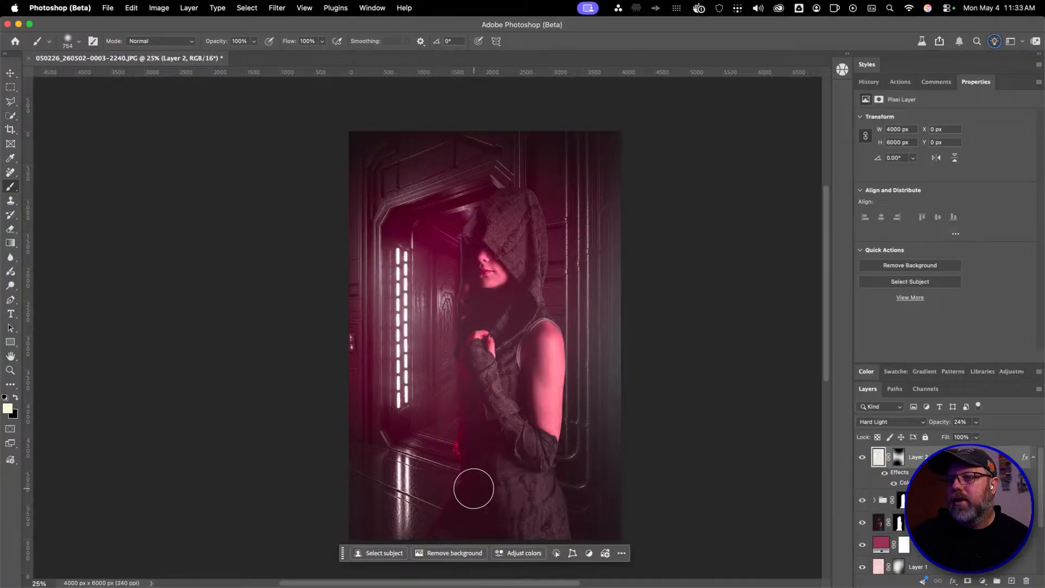
left_click_drag(402, 470, 389, 469)
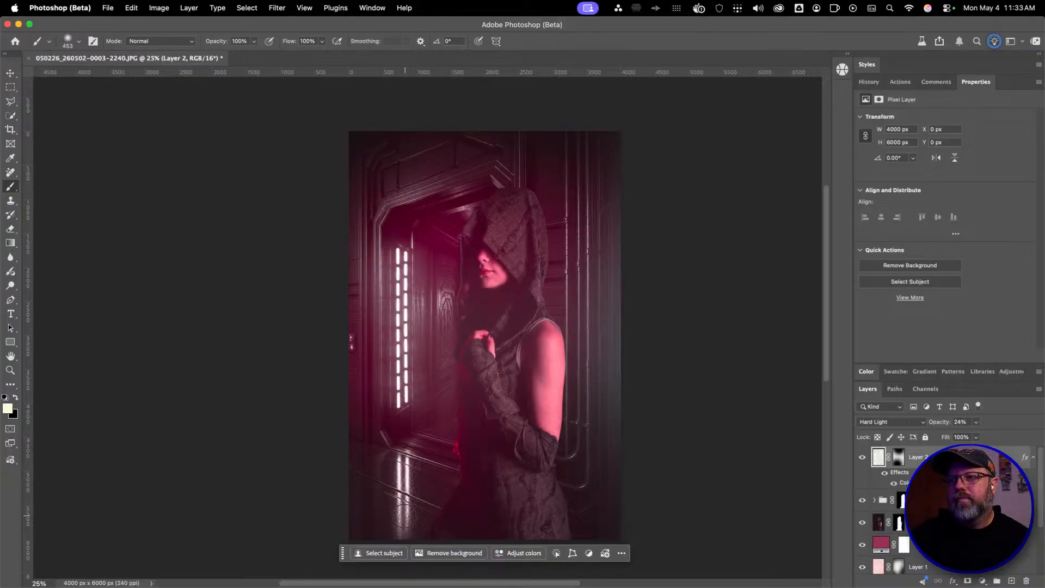
Paint white on Layer 2's mask over the floor reflection at 70% and 40% brush opacity, and reselect the layer's pixels
key("7")
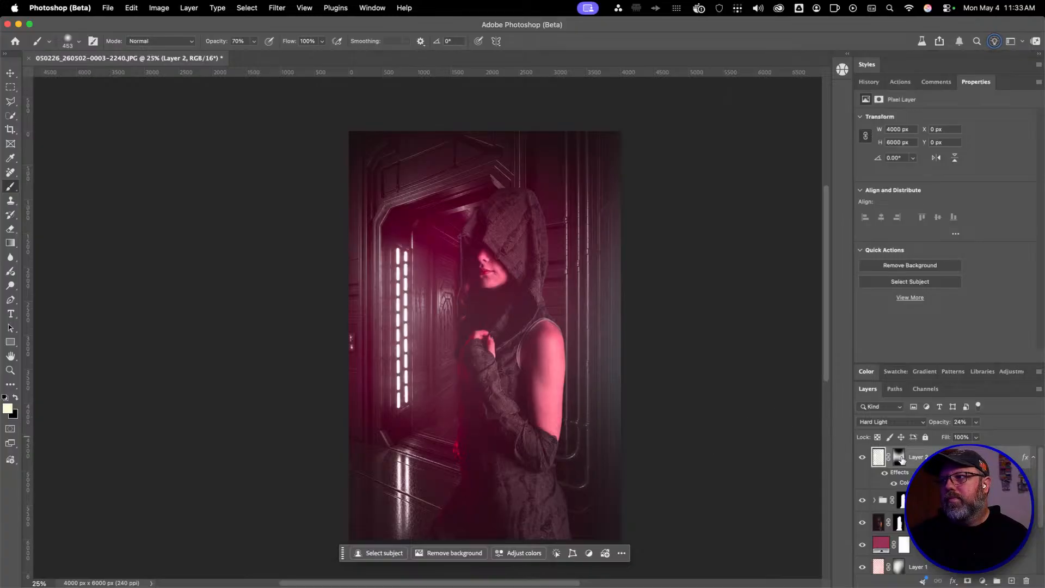
left_click(898, 457)
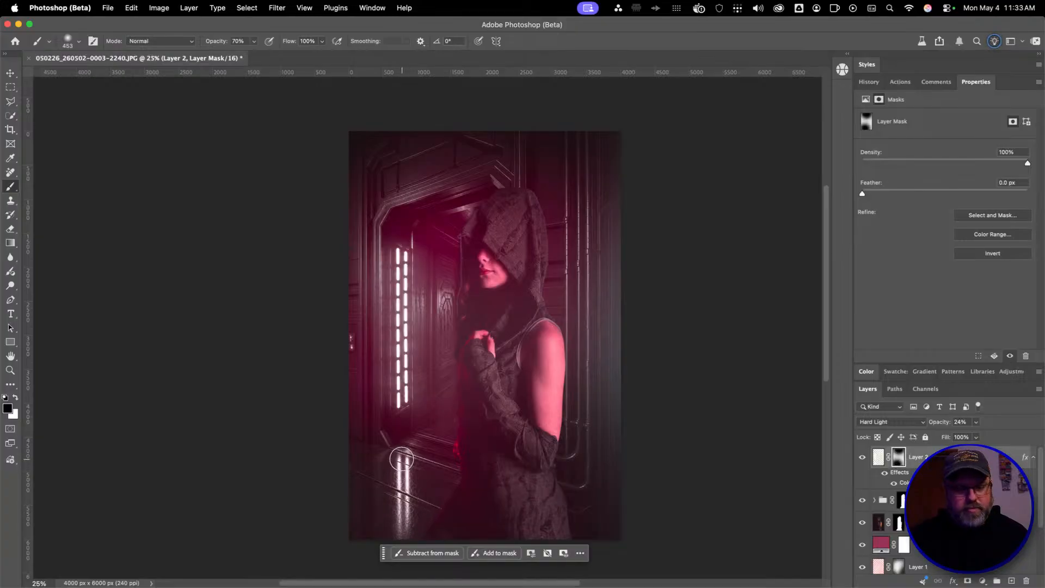
key("x")
left_click_drag(401, 459, 405, 510)
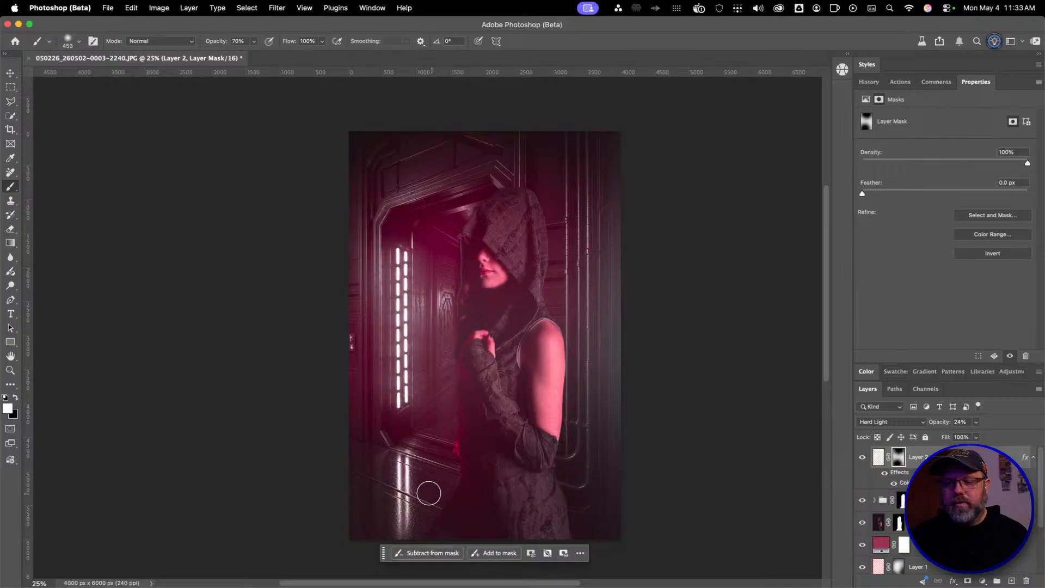
key("4")
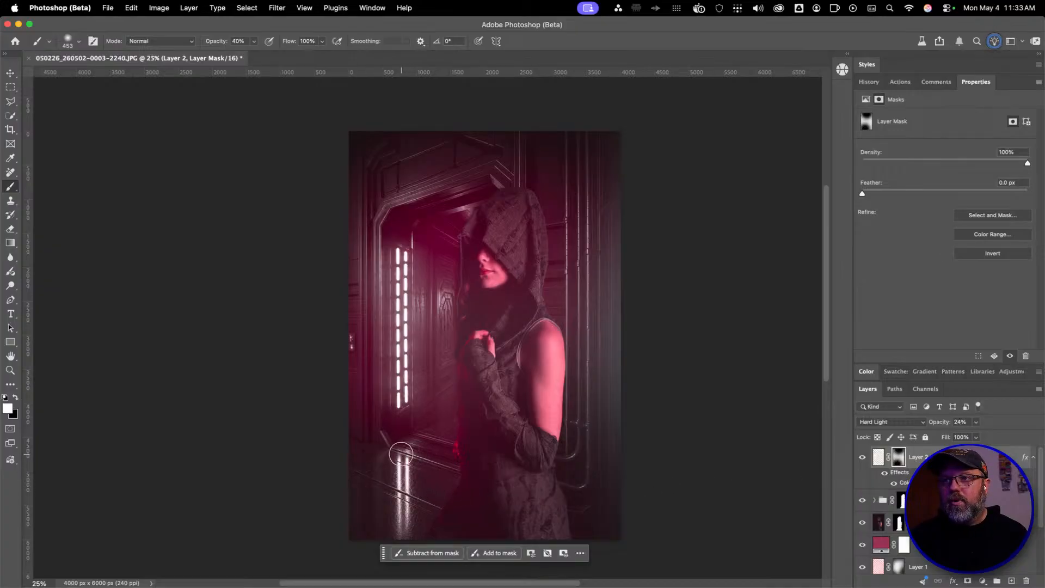
left_click_drag(401, 524, 403, 533)
left_click(878, 457)
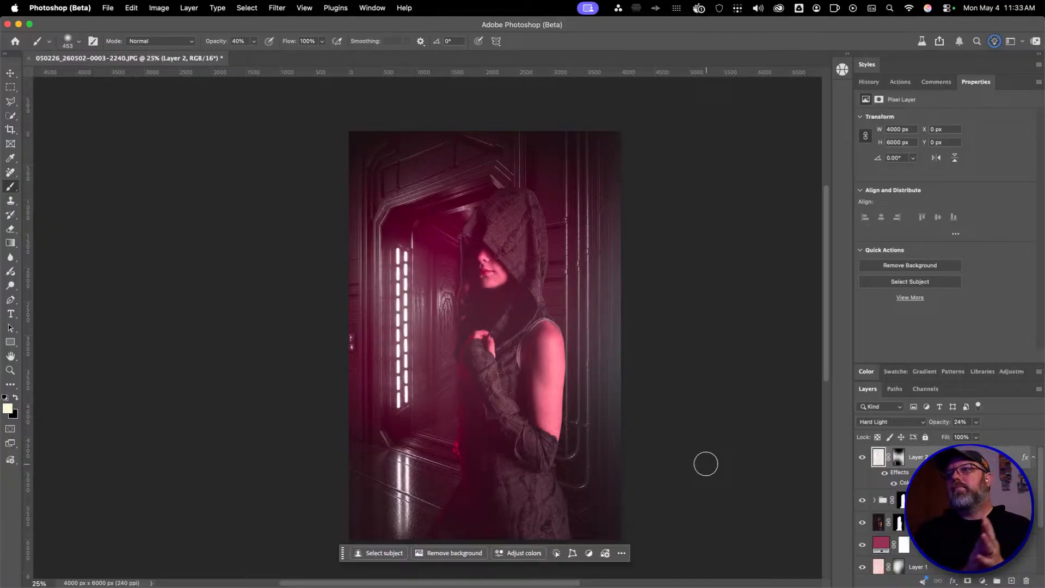
Close the composite, saving its changes, and switch to Lightroom Classic
key("super+w")
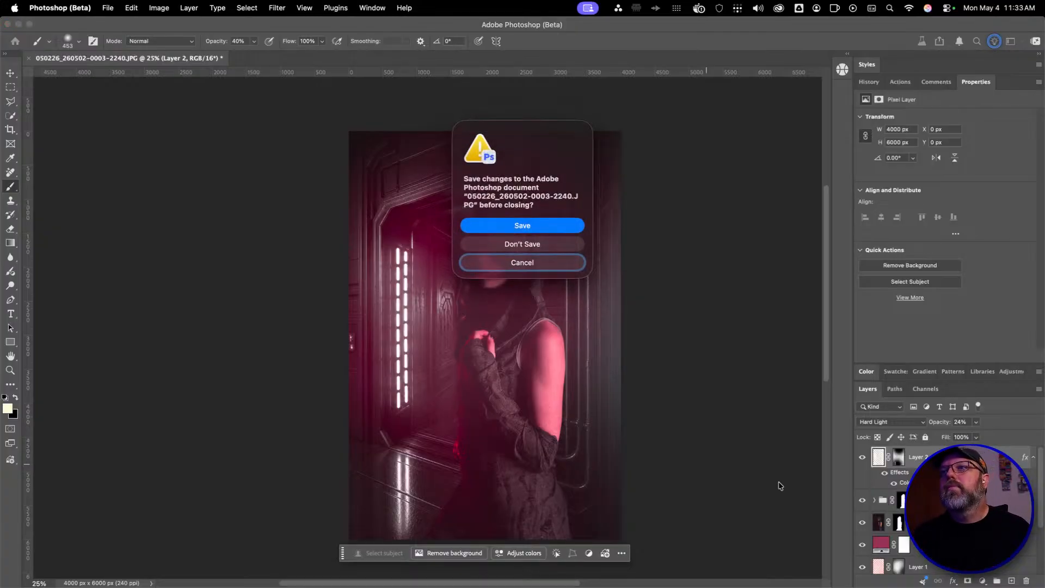
left_click(481, 226)
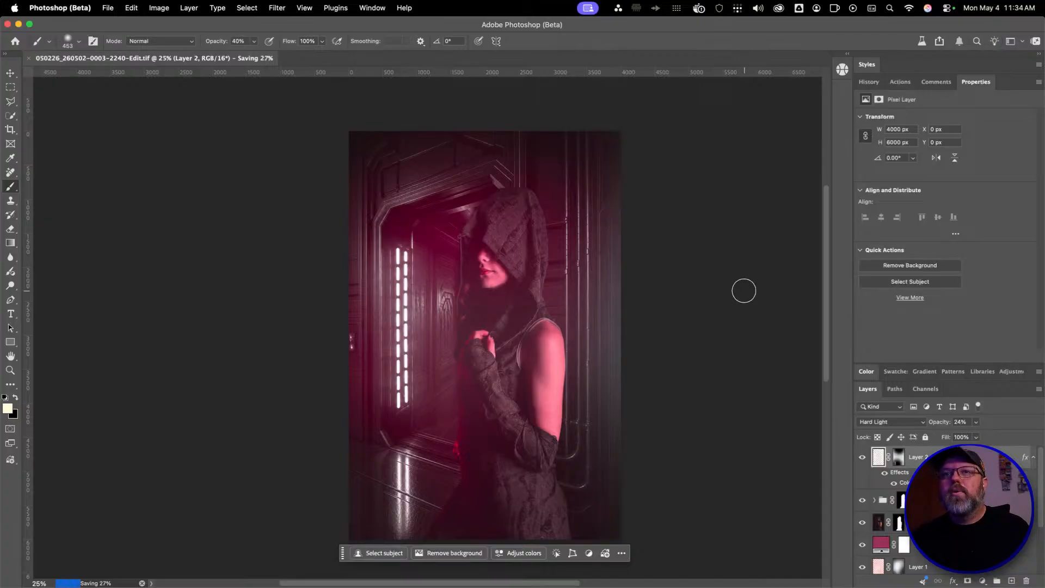
key("super+Tab")
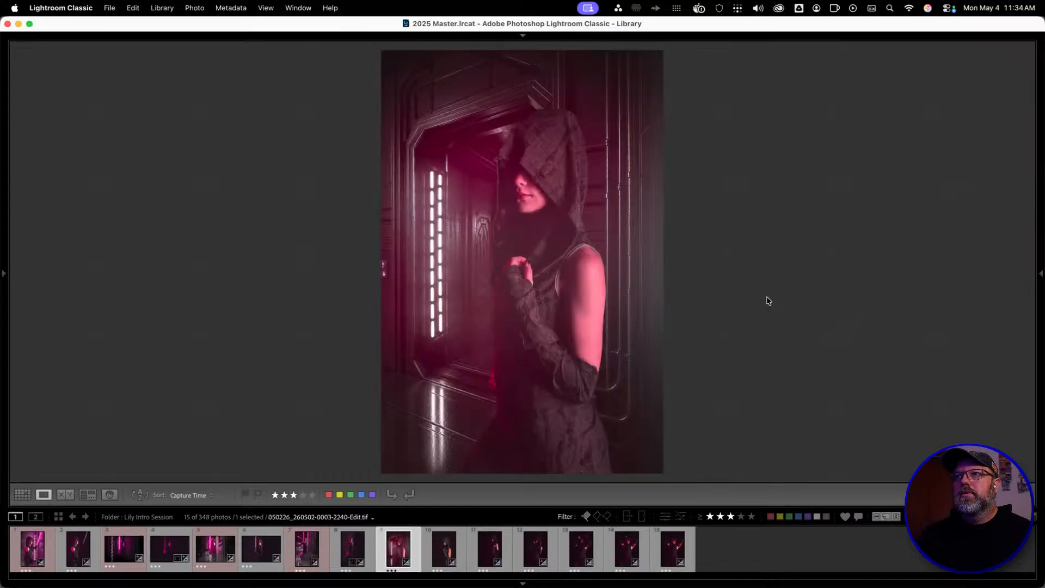
Compare the finished composite with the original hooded portrait by alternating between the two photos
key("Right")
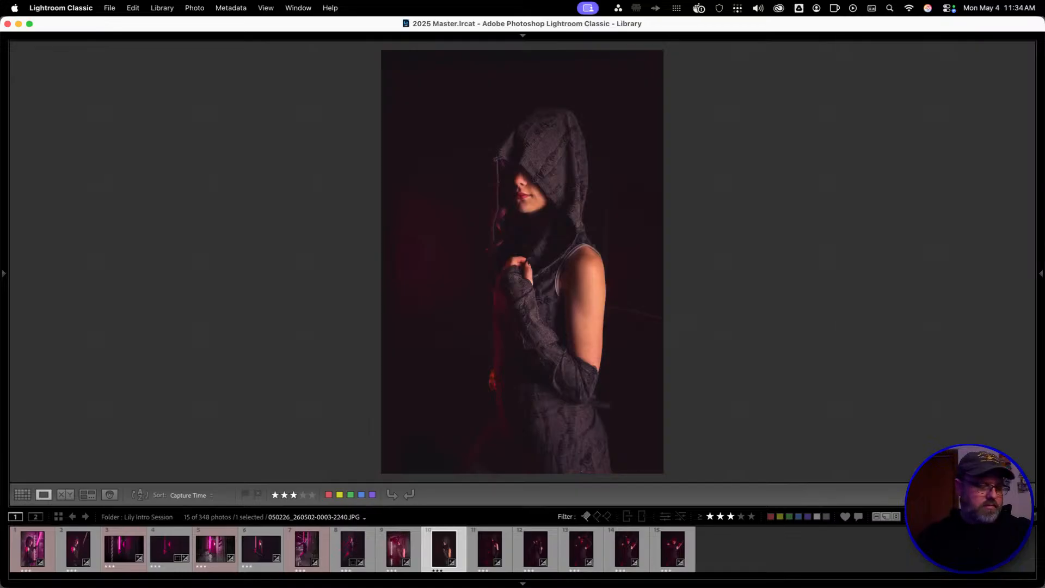
key("Left")
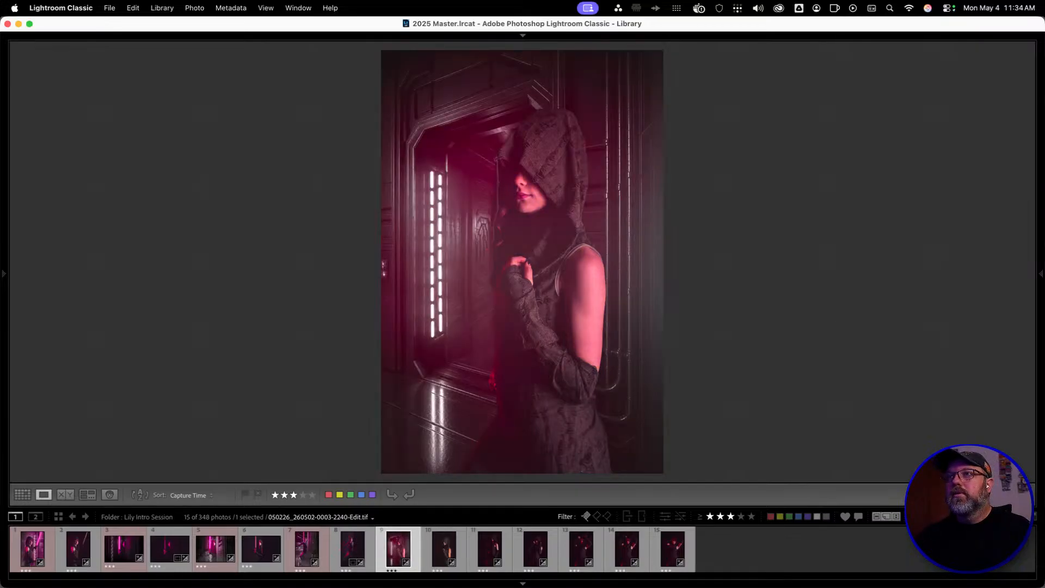
key("Right")
key("Left")
key("Right")
key("Left")
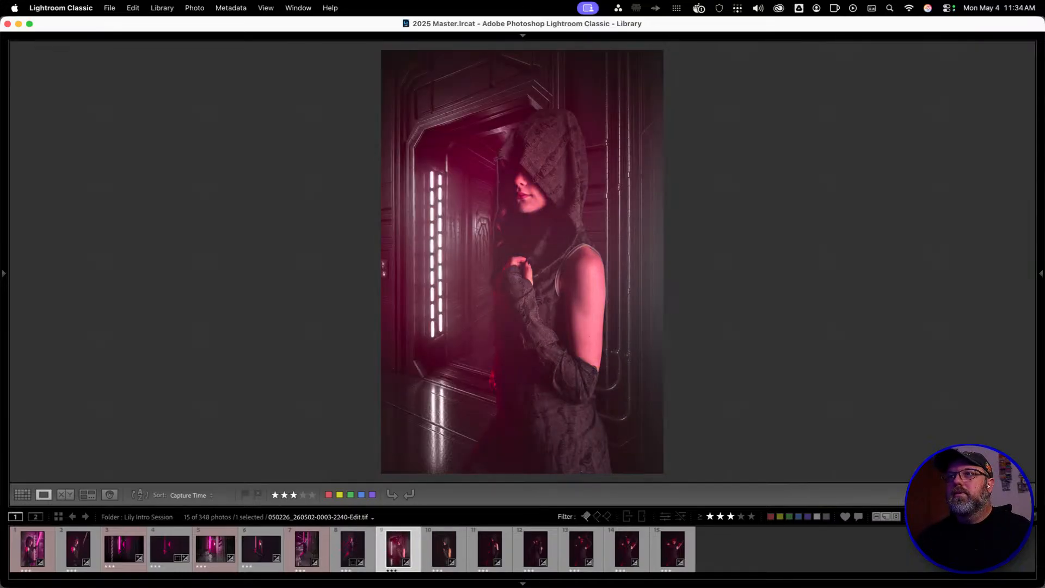
key("Right")
key("Left")
key("Right")
key("Left")
key("Right")
key("6")
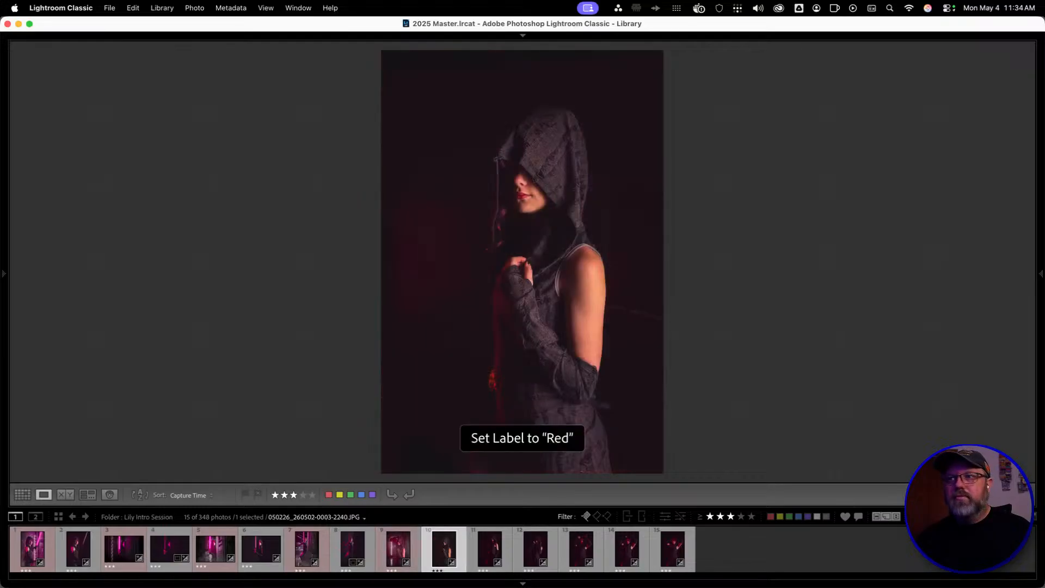
key("Right")
key("Right")
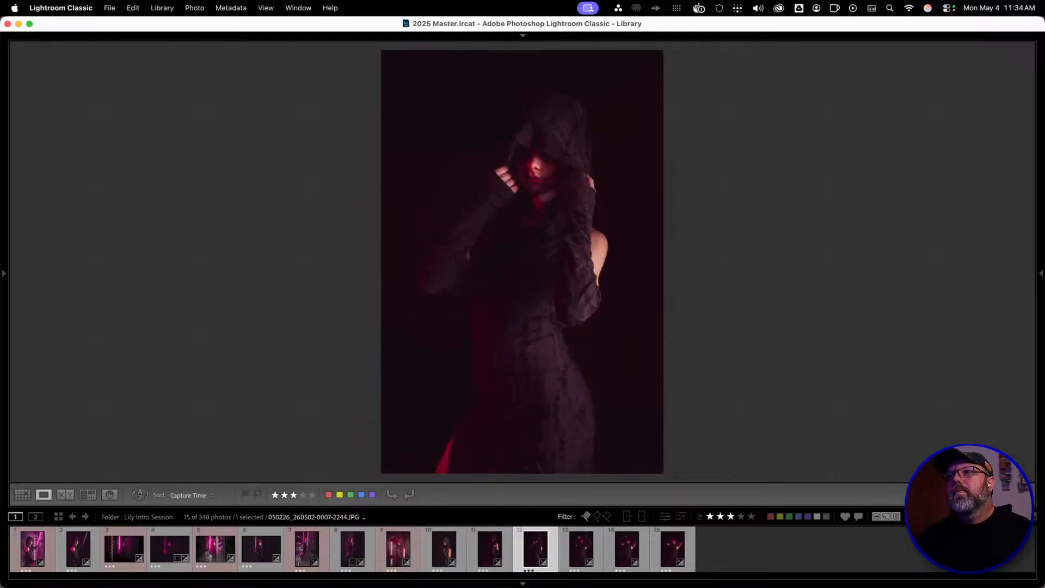
key("Left")
key("Left")
key("Right")
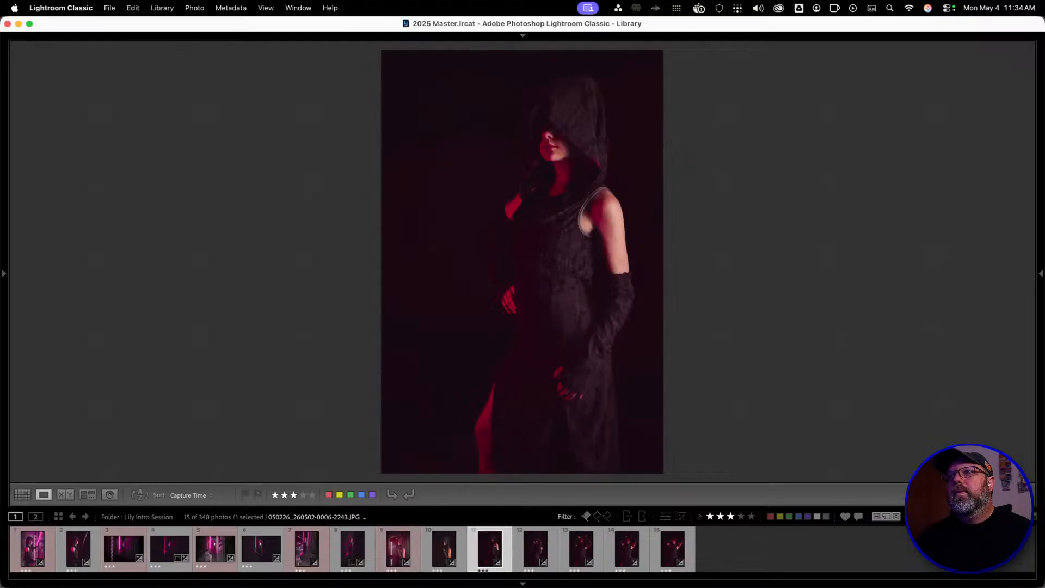
Look through the remaining dark portraits, from the hooded standing pose to the last one with both arms raised
key("Left")
key("Right")
key("Right")
key("Right")
key("Right")
key("Right")
key("Left")
key("Left")
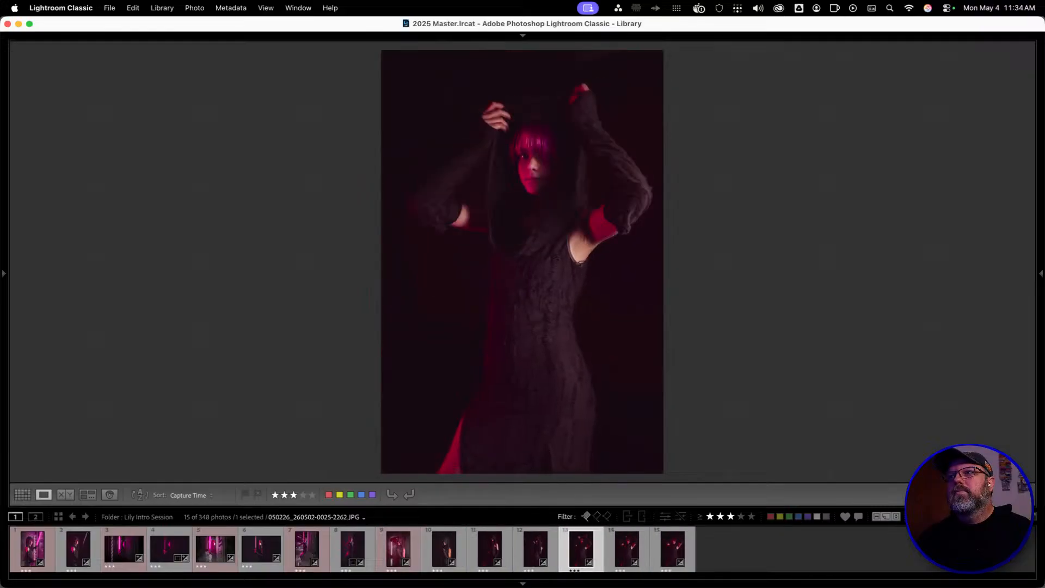
key("Left")
key("Left")
key("Right")
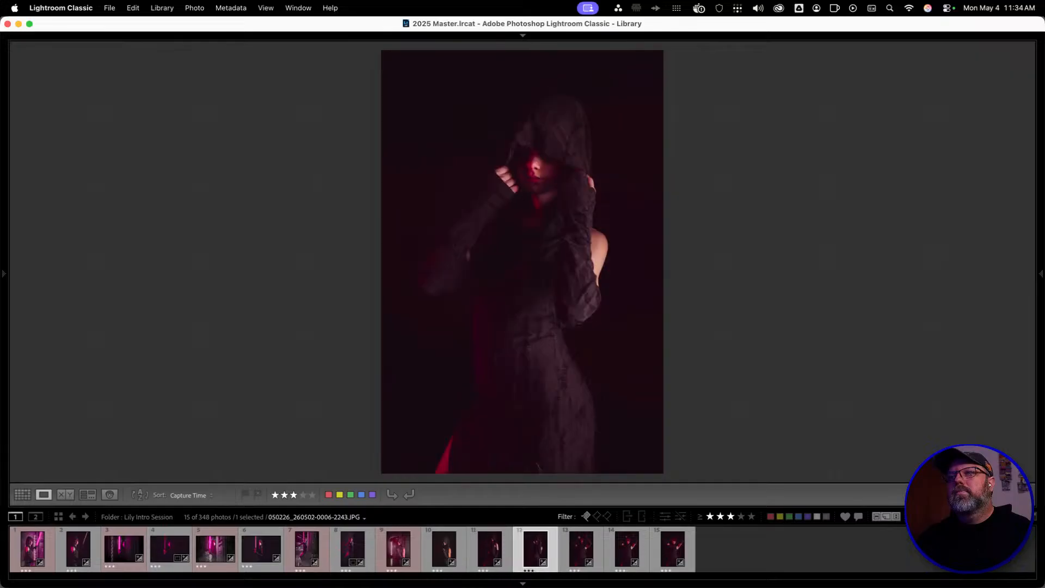
key("Right")
key("Right")
key("Right")
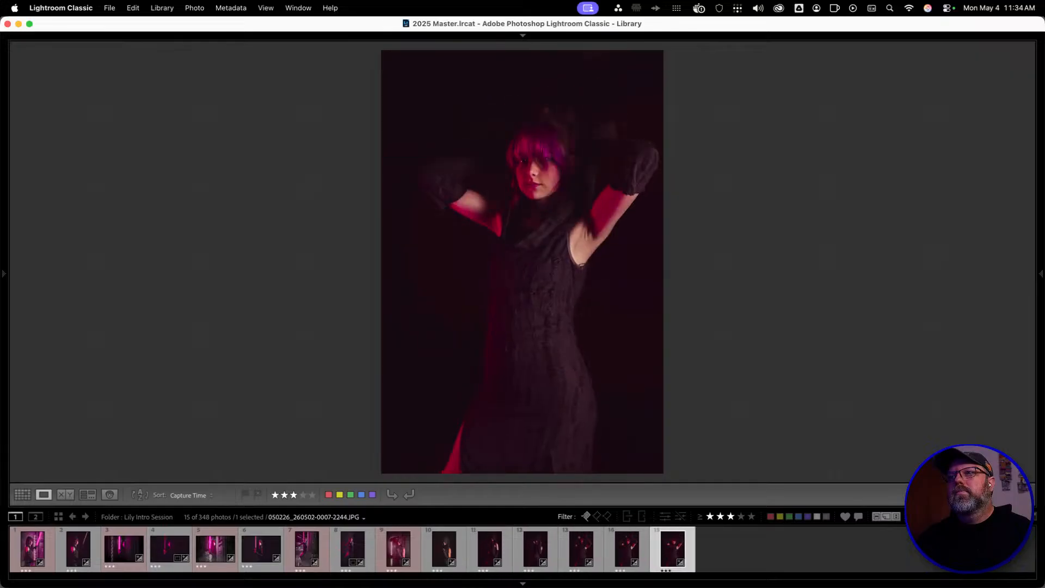
key("Left")
key("Left")
key("Left")
key("Left")
key("Left")
key("Left")
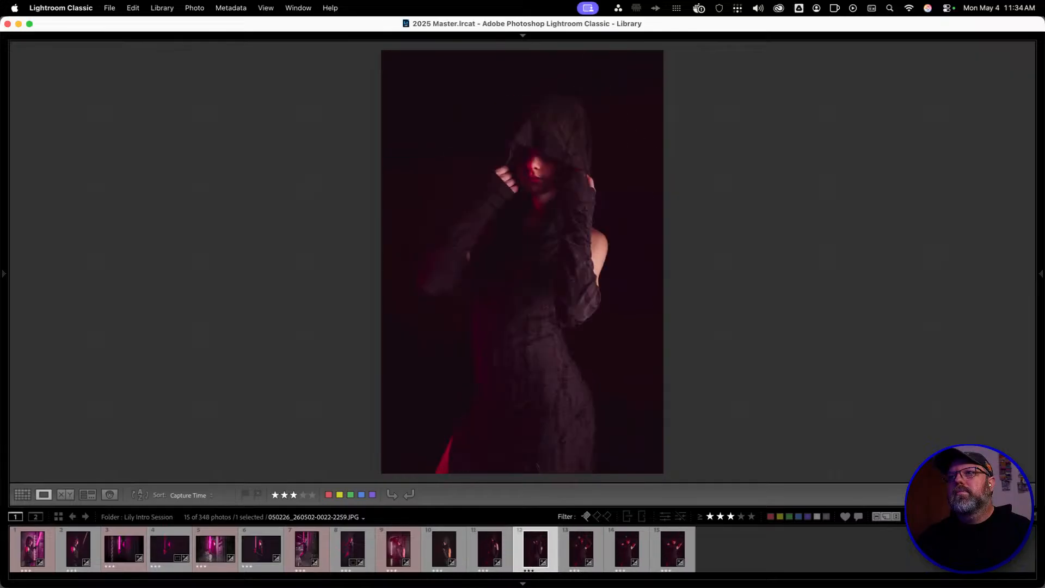
key("Left")
key("Left")
key("Left")
key("Left")
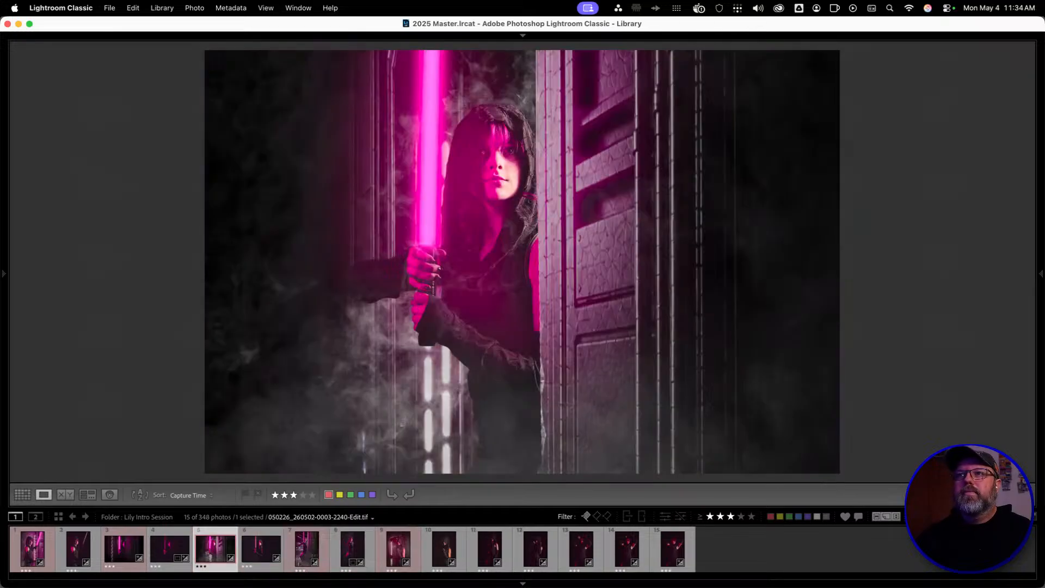
key("Right")
key("Right")
key("Right")
key("Right")
key("Right")
key("Right")
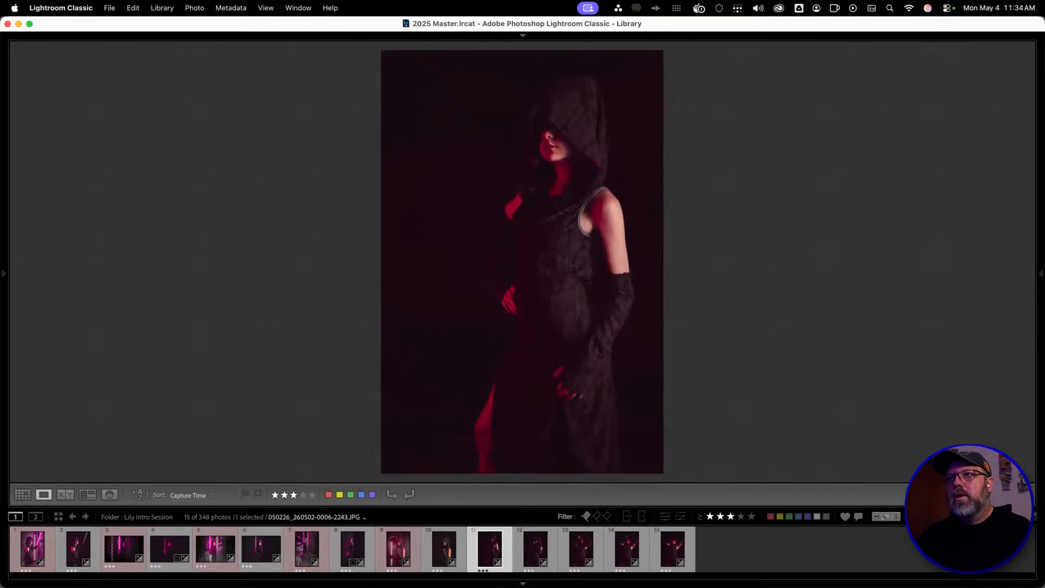
Label the last five unedited portraits red and filter the photos to show only red-labeled ones
key("6")
key("6")
key("6")
key("6")
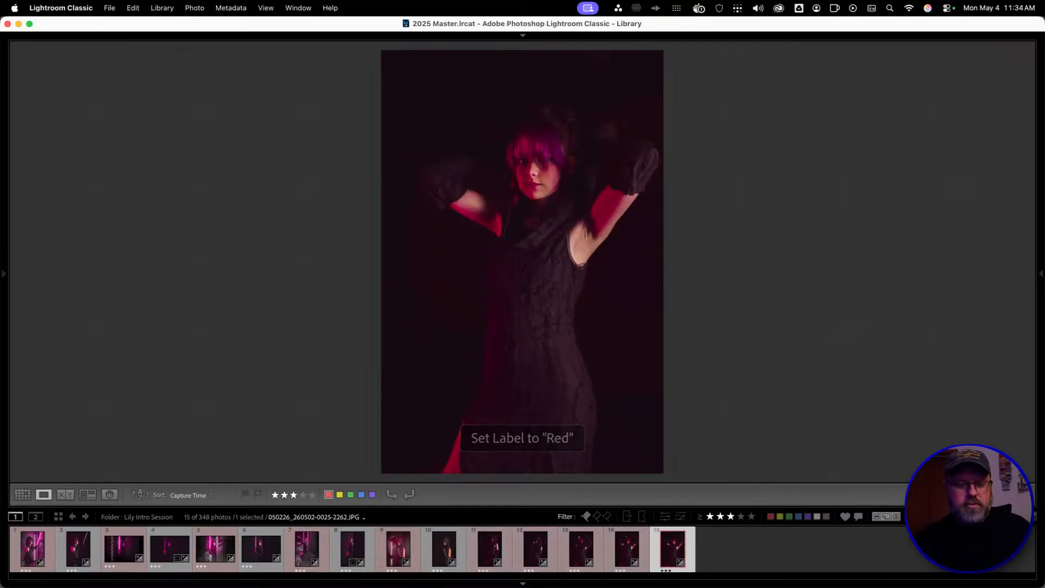
left_click(772, 517)
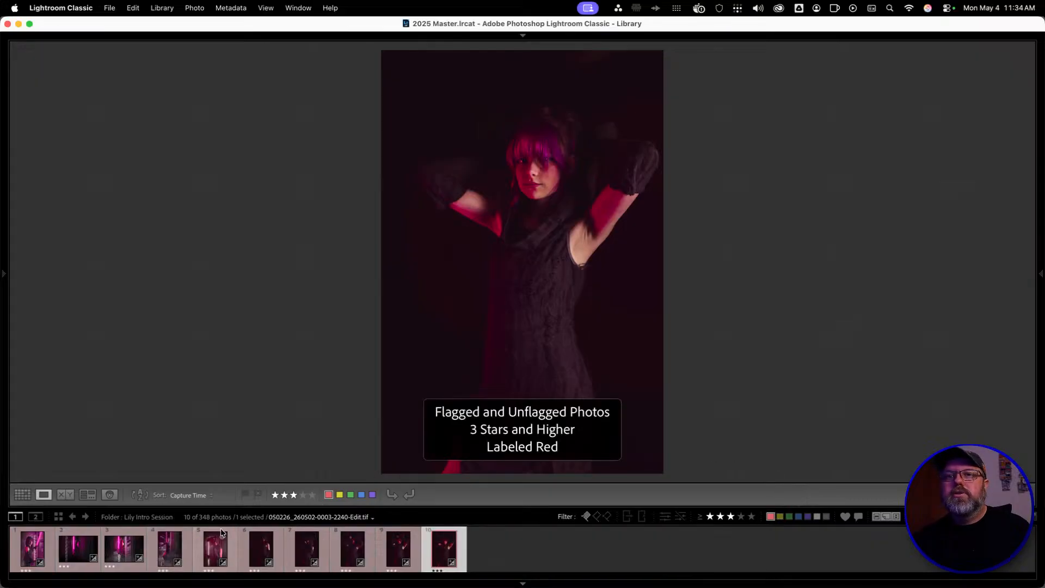
Review the red-labeled photos one by one, from the two-lightsaber composite to the last arms-raised portrait
left_click(35, 551)
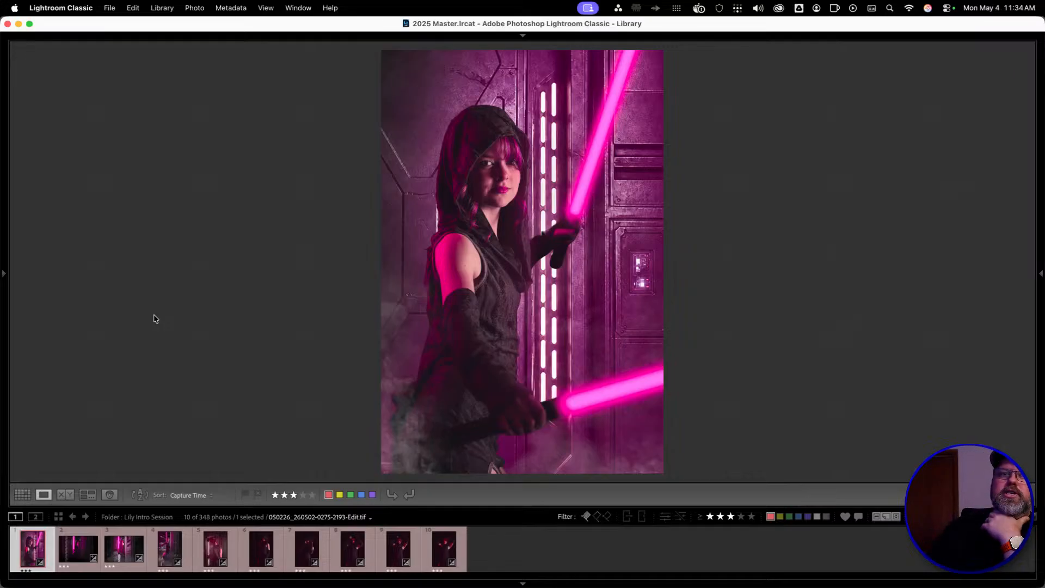
key("Right")
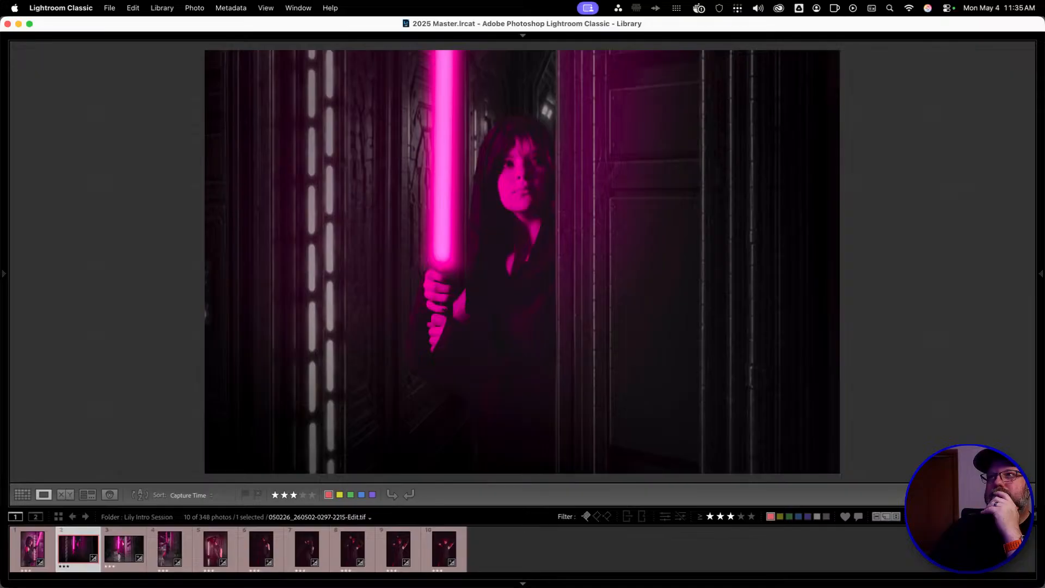
key("Right")
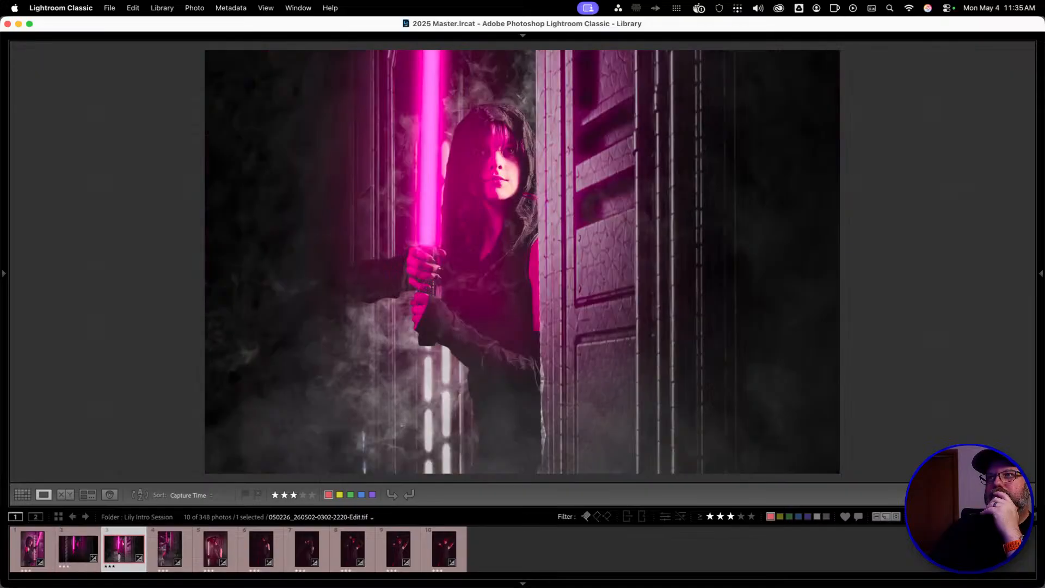
key("Right")
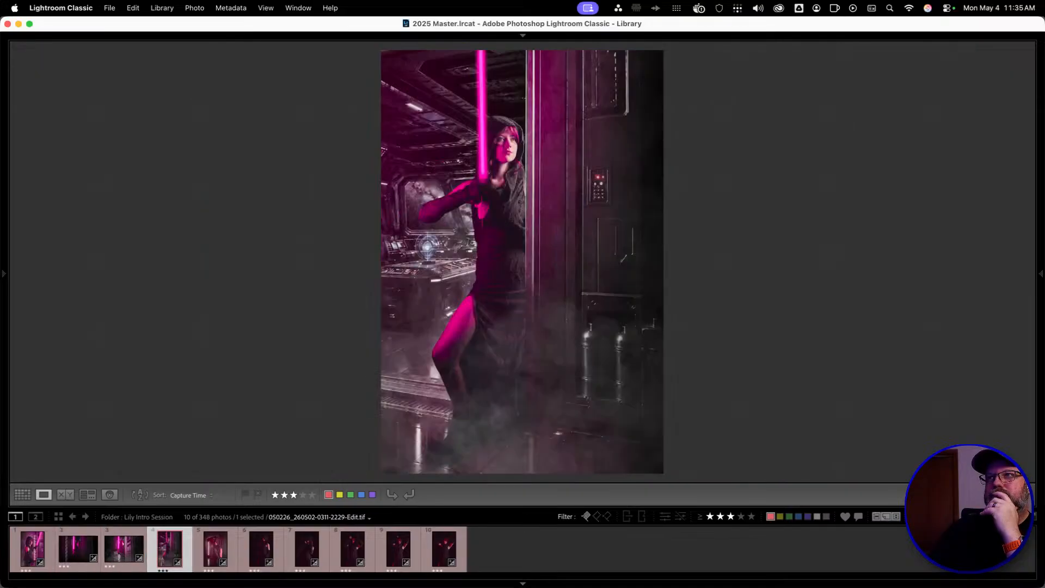
key("Right")
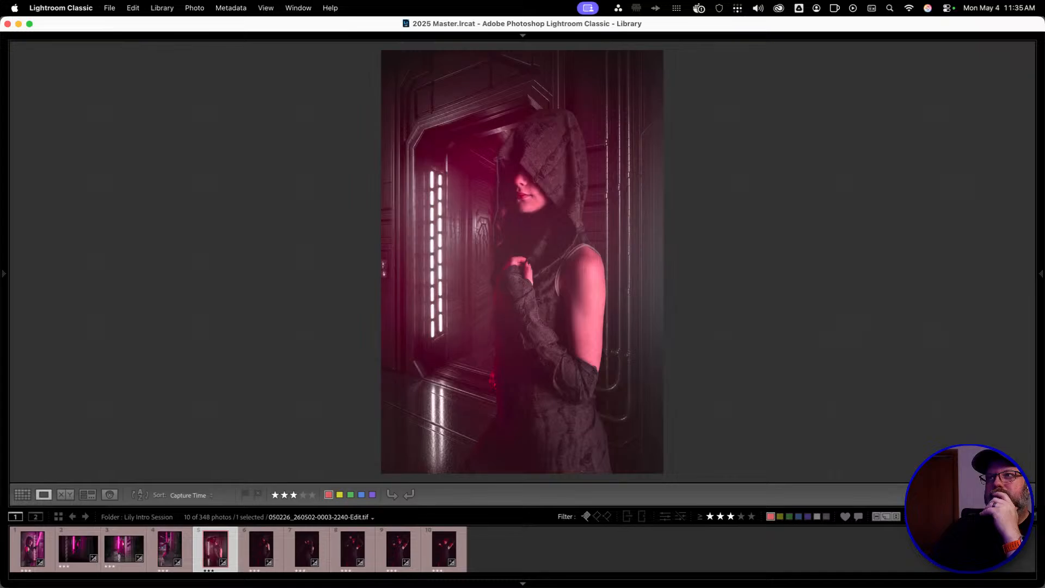
key("Right")
key("Right")
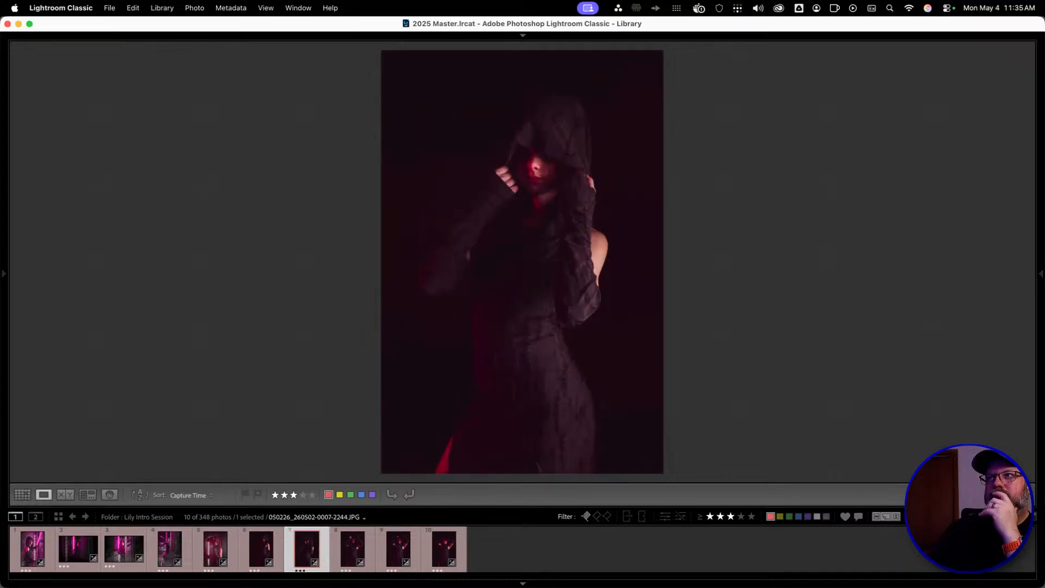
key("Right")
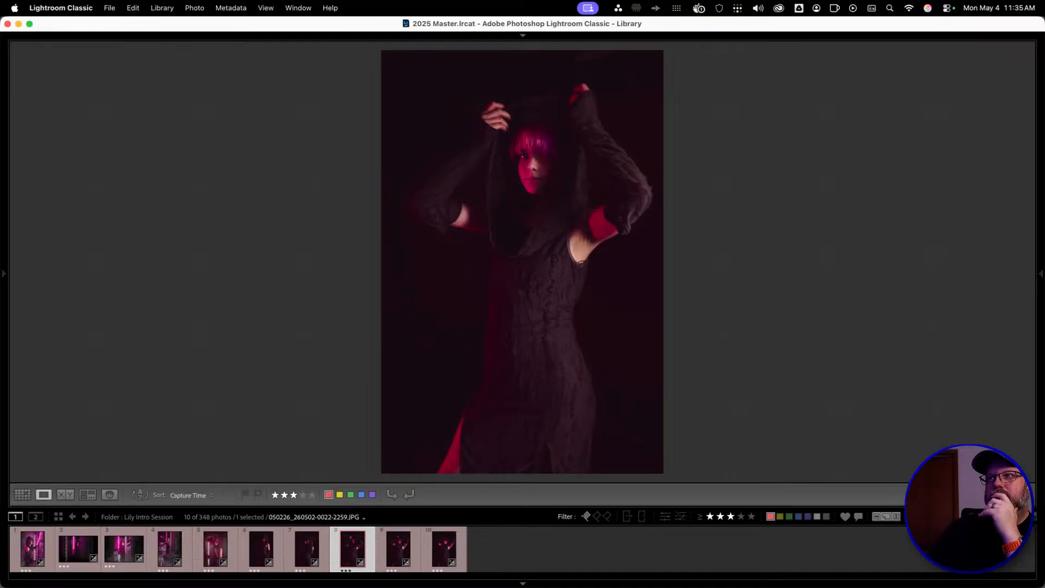
key("Right")
key("Right")
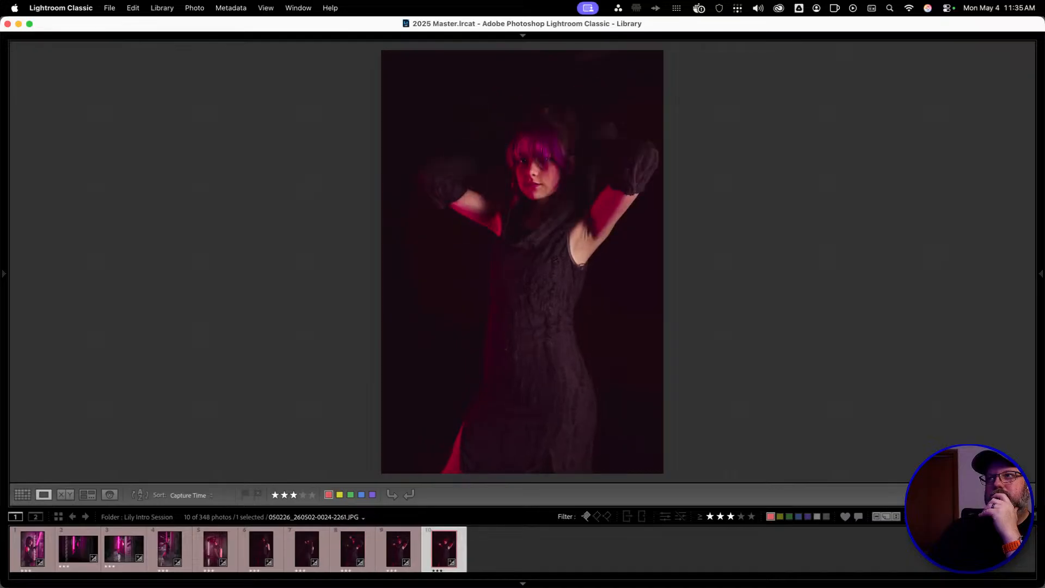
Compare the last few dark portraits with each other and inspect the face in the final one up close
key("Left")
key("Left")
key("Right")
key("Right")
key("Left")
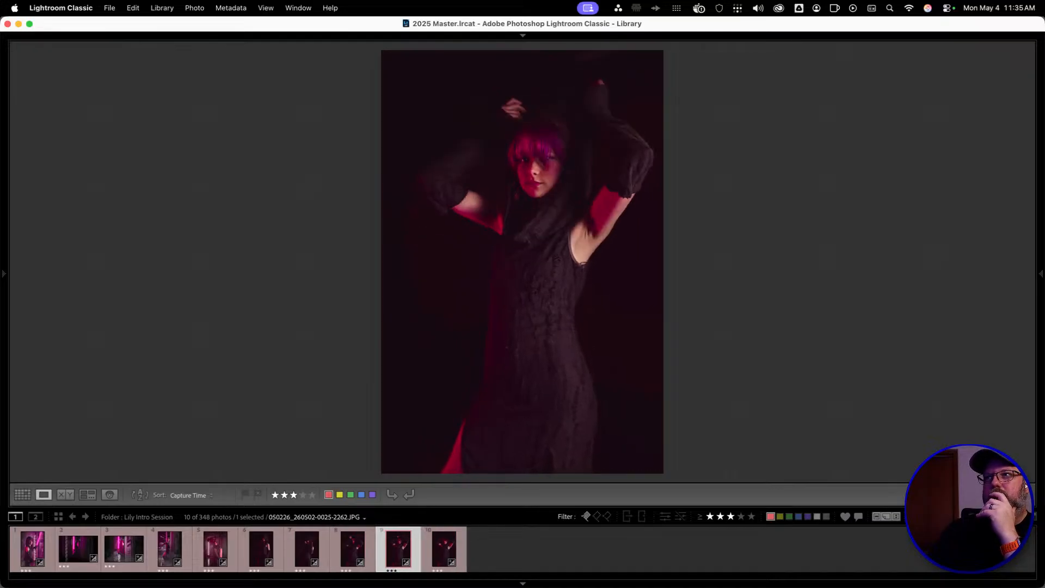
key("Left")
key("Left")
key("Right")
key("Right")
key("Right")
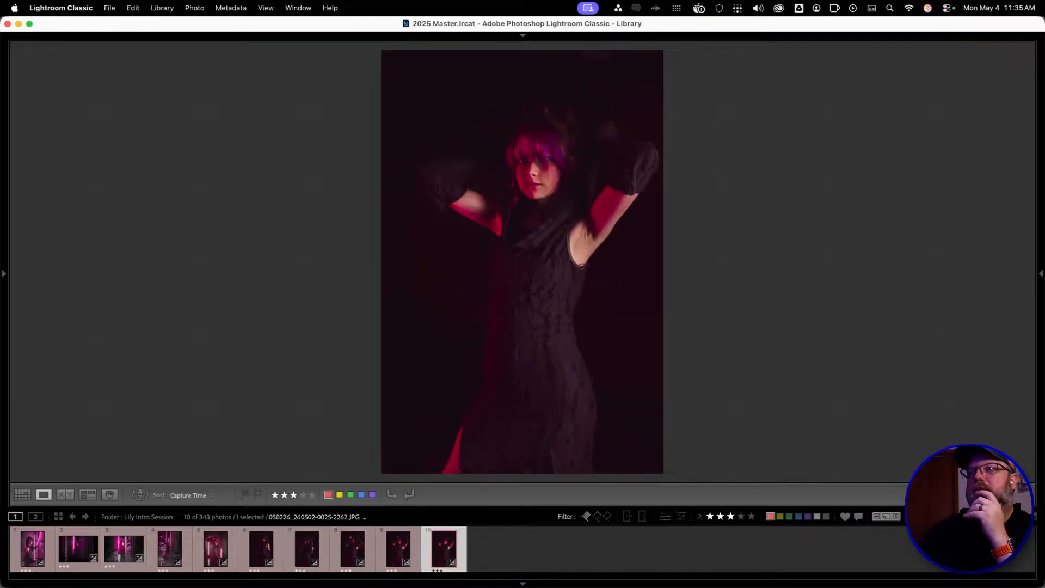
left_click(543, 160)
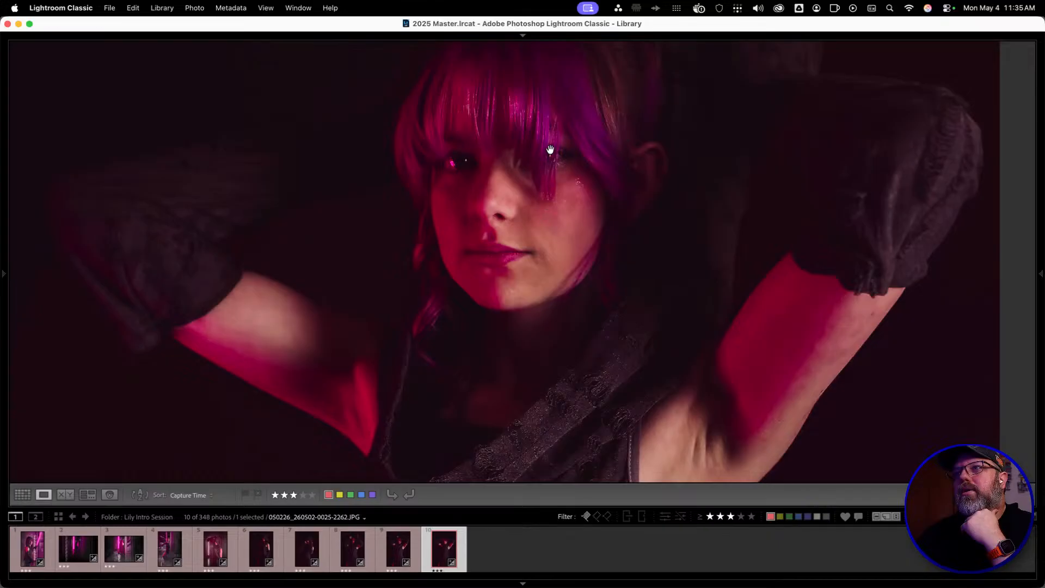
left_click(515, 221)
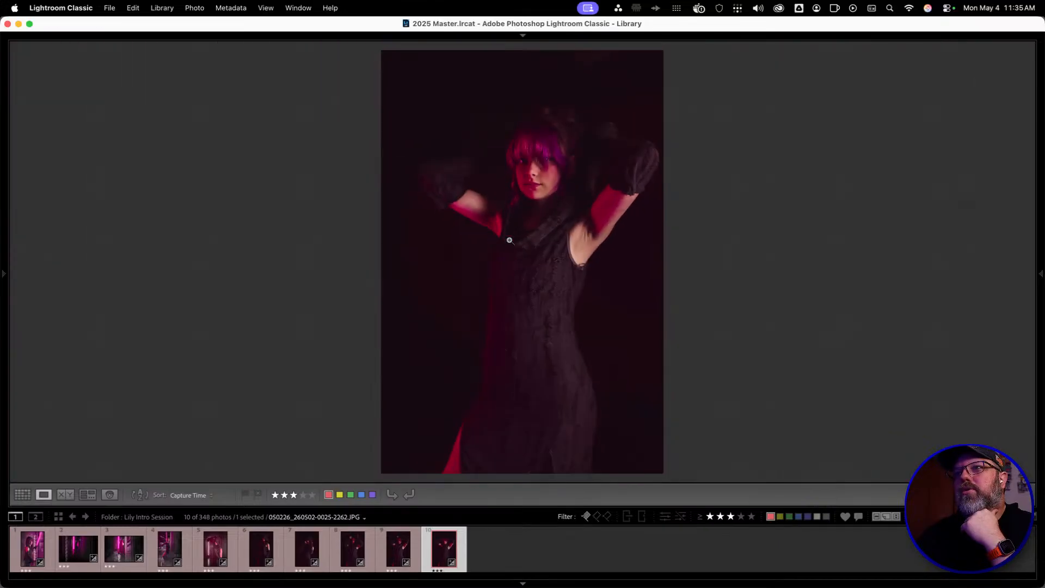
Select all the red-labeled photos, try to export them, and display them in Grid view
key("super+a")
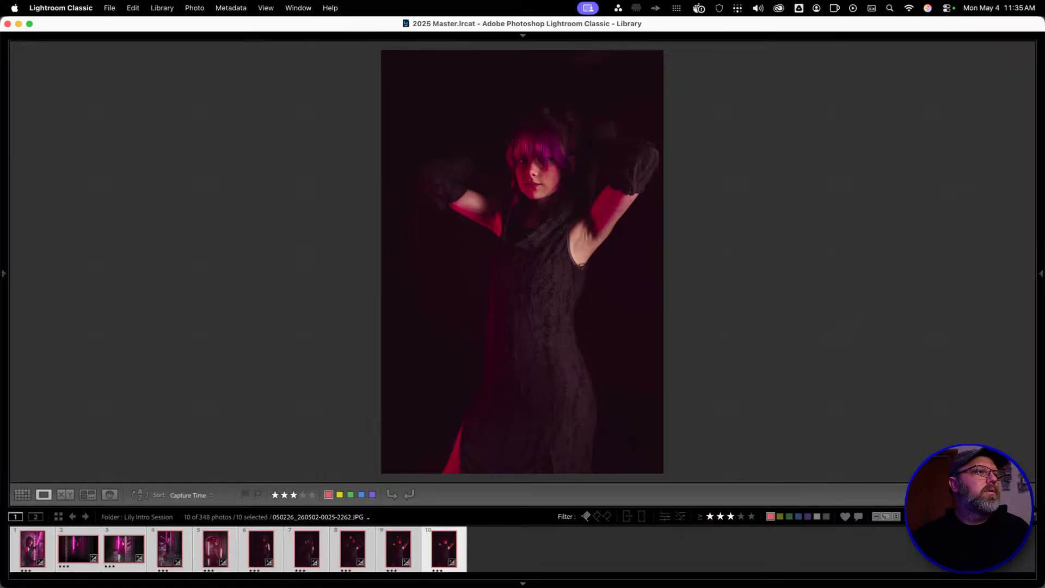
key("super+shift+e")
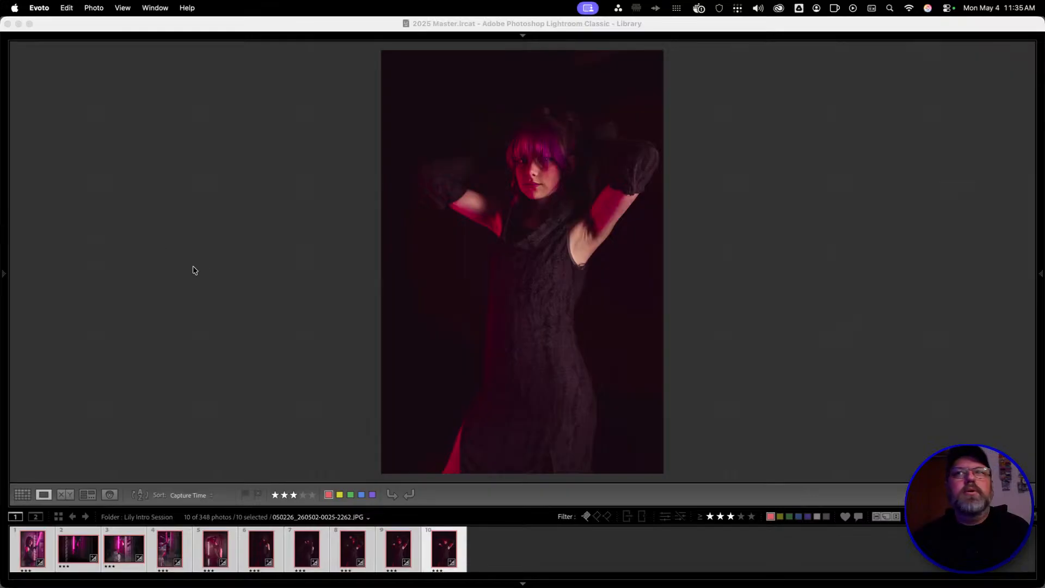
left_click(294, 248)
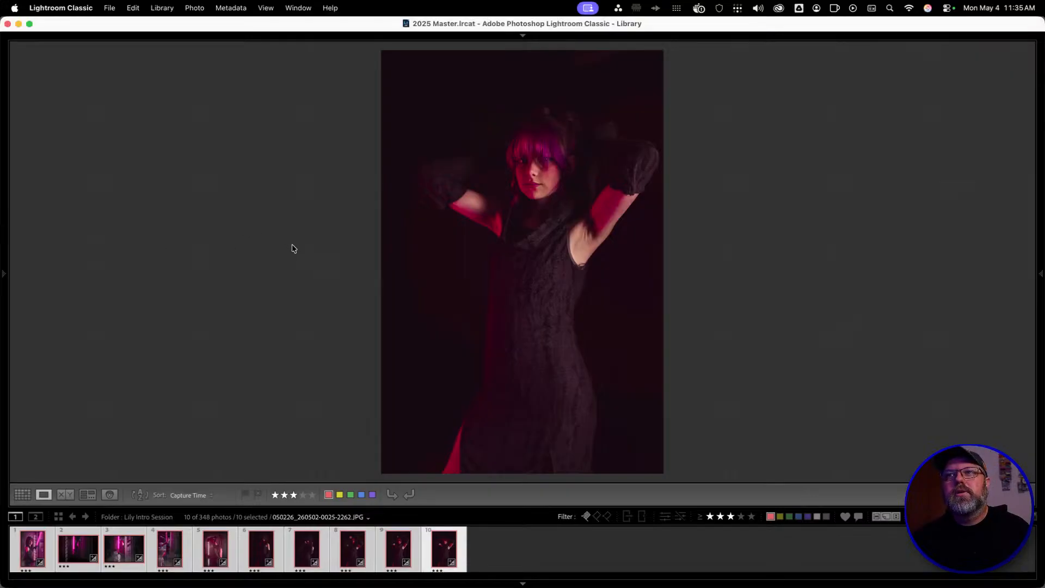
key("g")
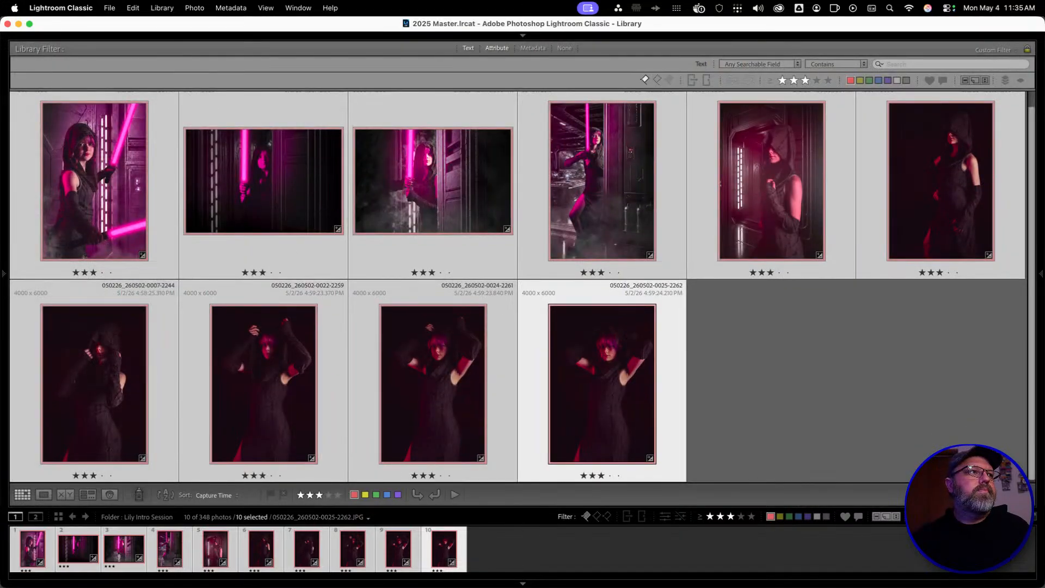
Switch to Evoto and create a library project named with the client's first name followed by "Star Wars"
key("super+Tab")
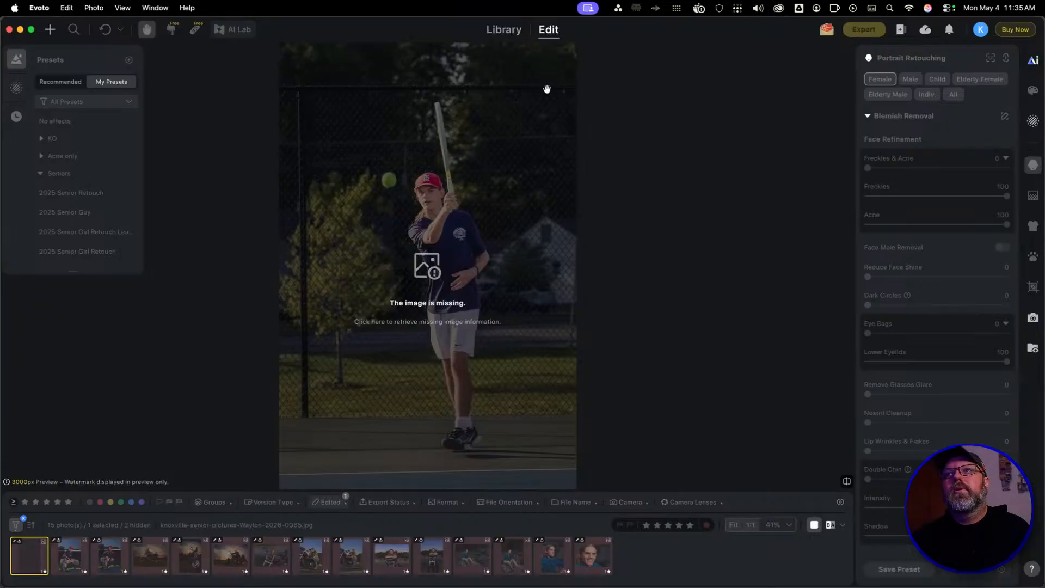
left_click(504, 30)
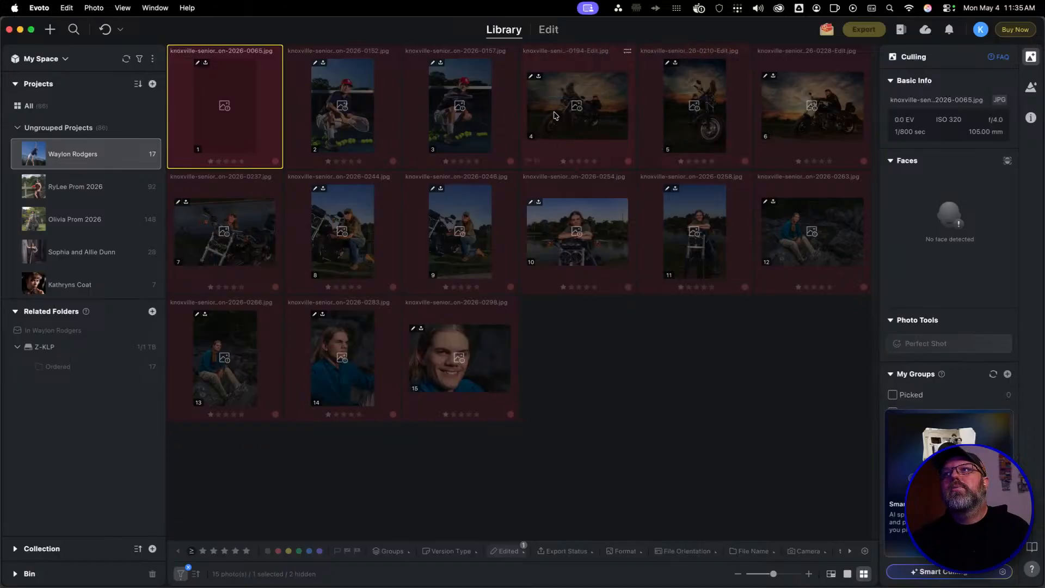
left_click(49, 29)
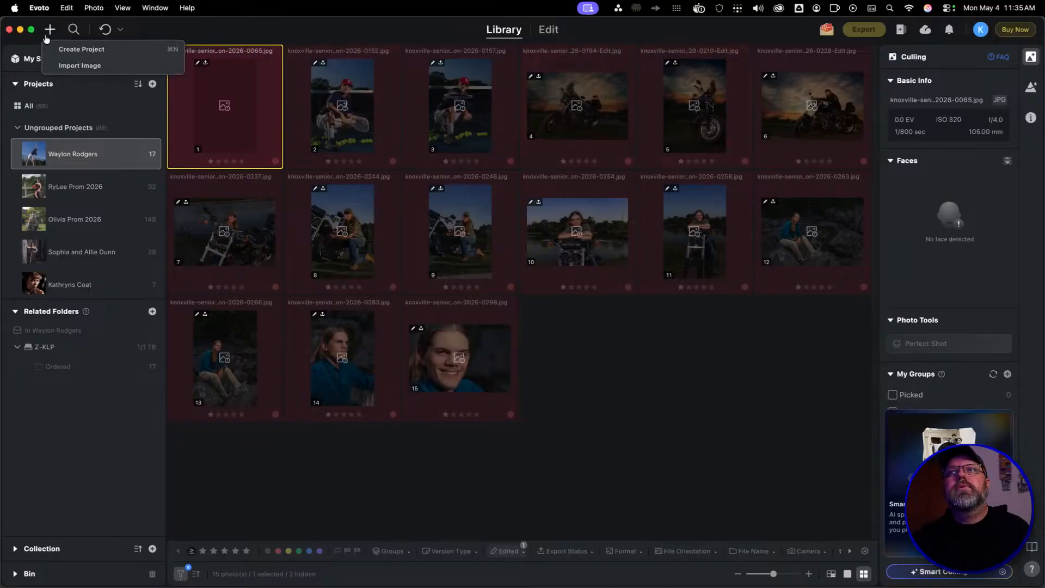
left_click(81, 50)
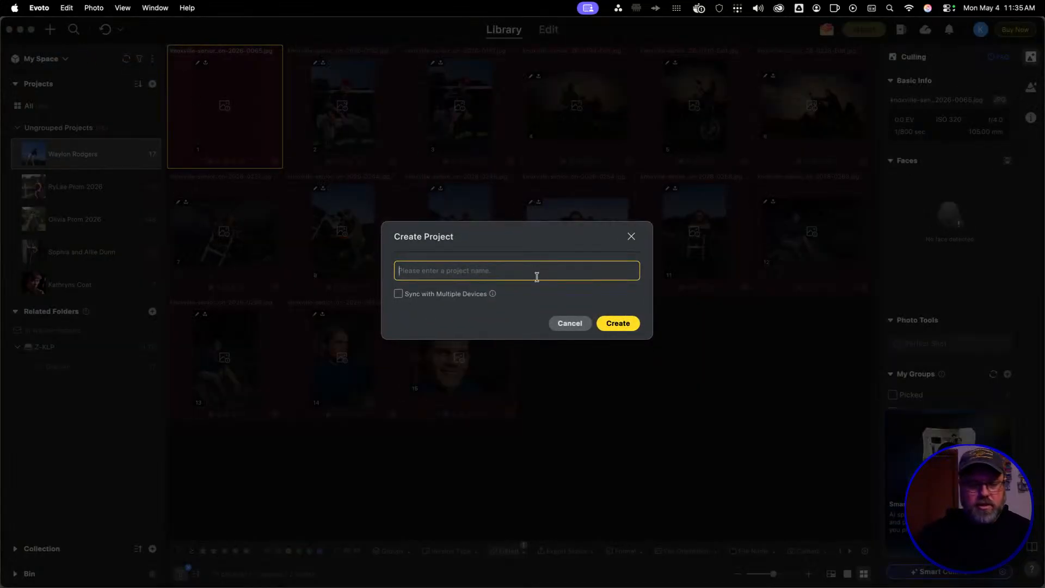
type("Lily Star")
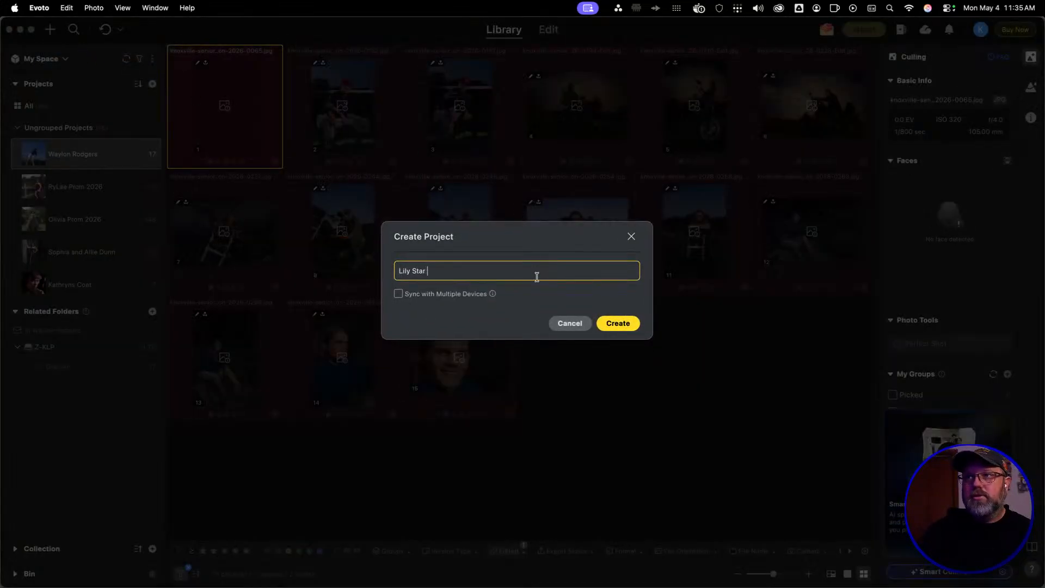
type(" Wars")
key("Return")
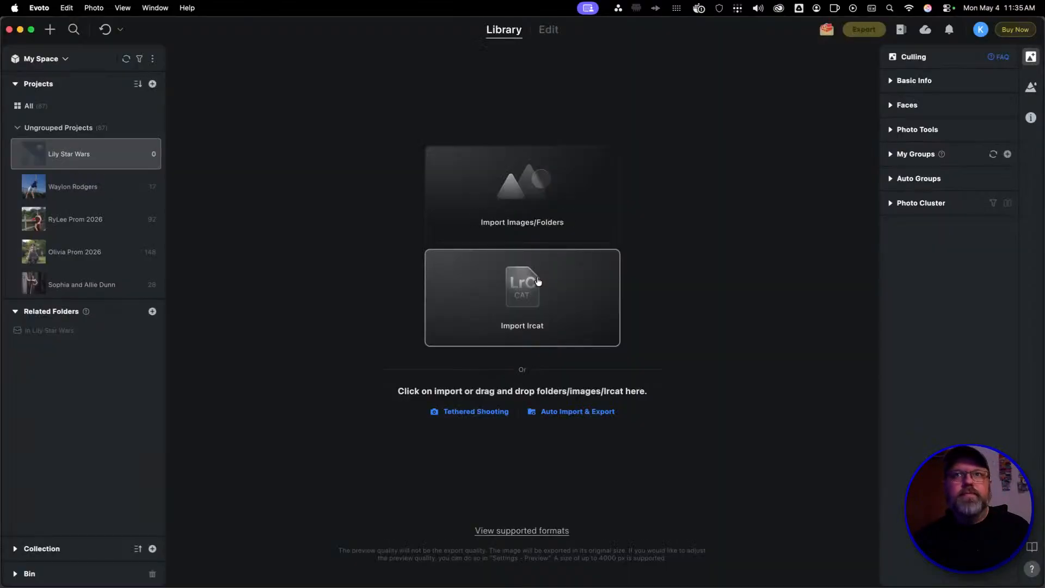
Return to Lightroom Classic, reveal the side panels, dismiss the export attempt made without a selection, and select all the red-labeled photos
key("super+Tab")
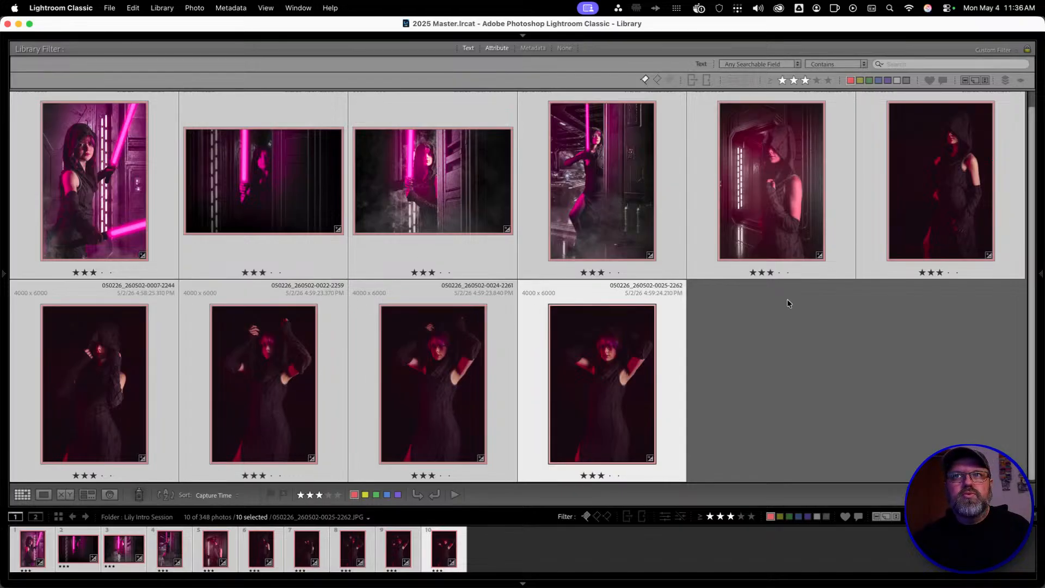
left_click(814, 334)
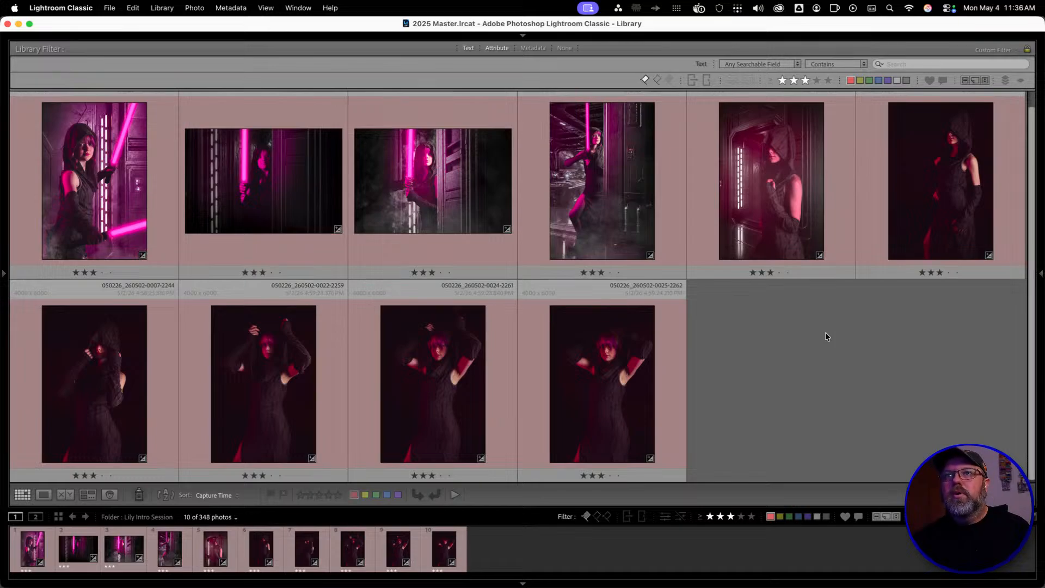
key("Tab")
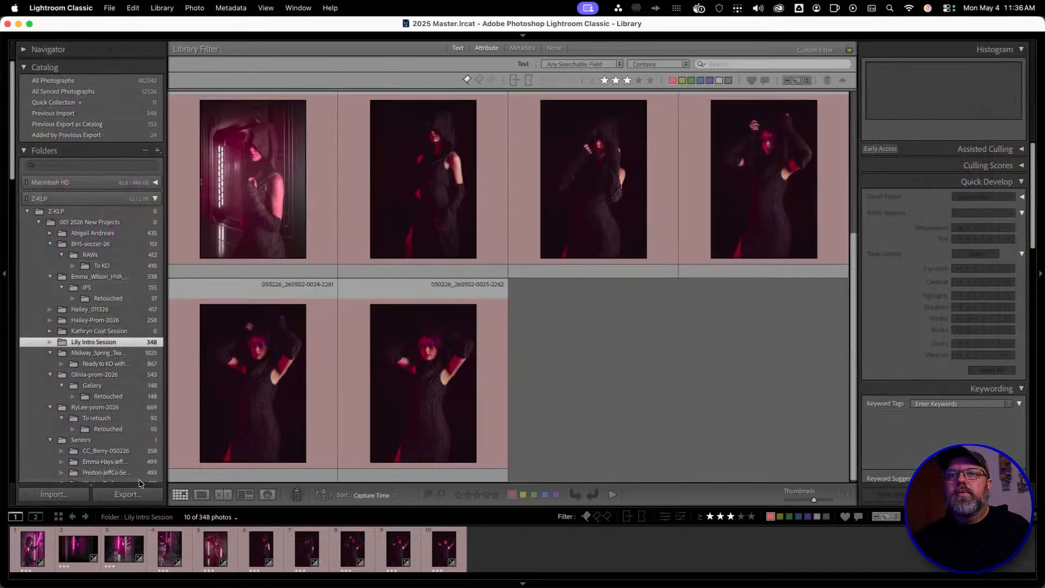
left_click(140, 497)
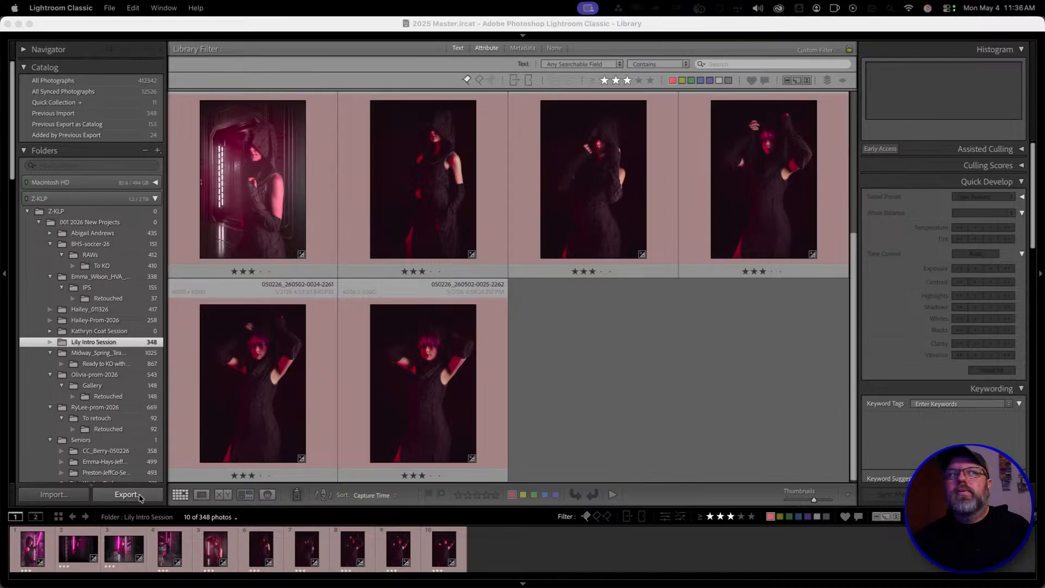
key("Escape")
key("super+a")
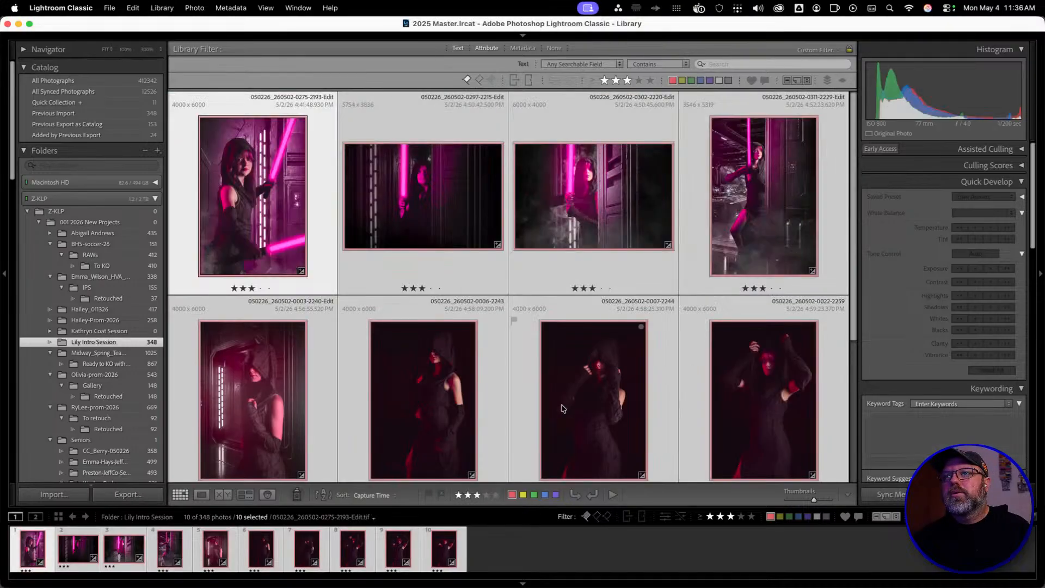
Export the selected red-labeled photos for retouching and open the resulting To retouch folder inside the session folder
left_click(128, 495)
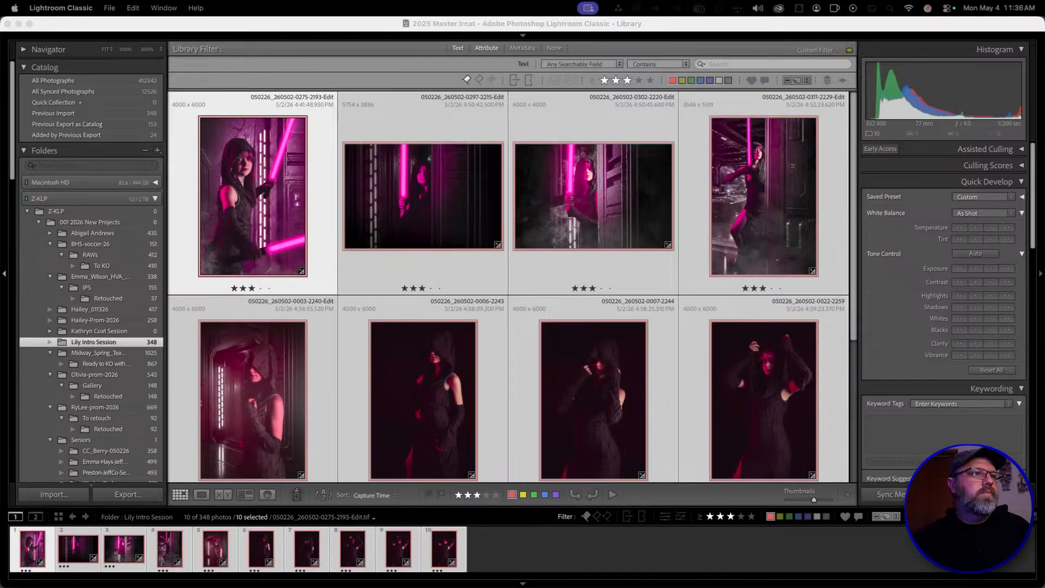
key("Return")
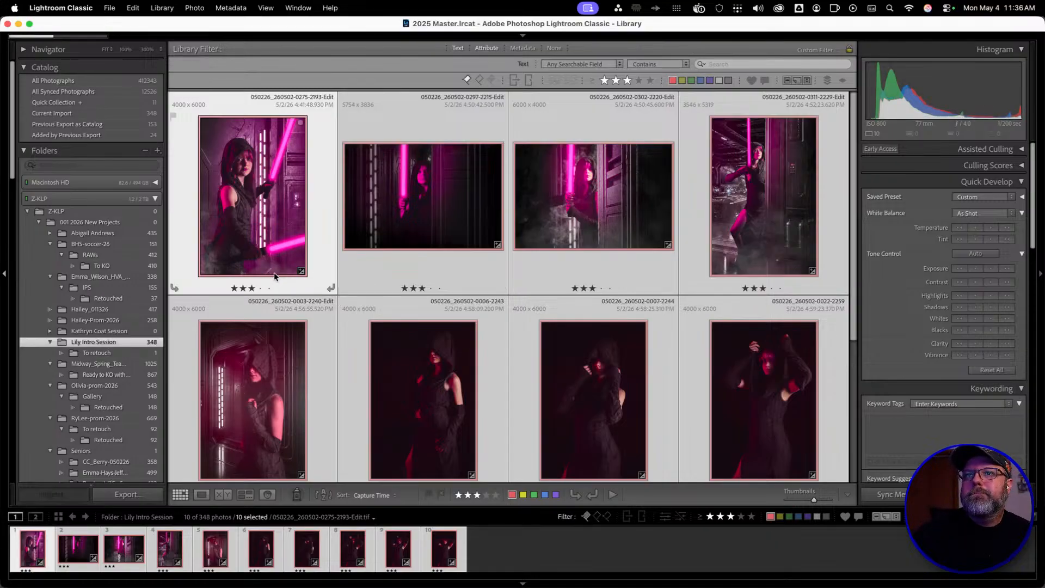
left_click(119, 354)
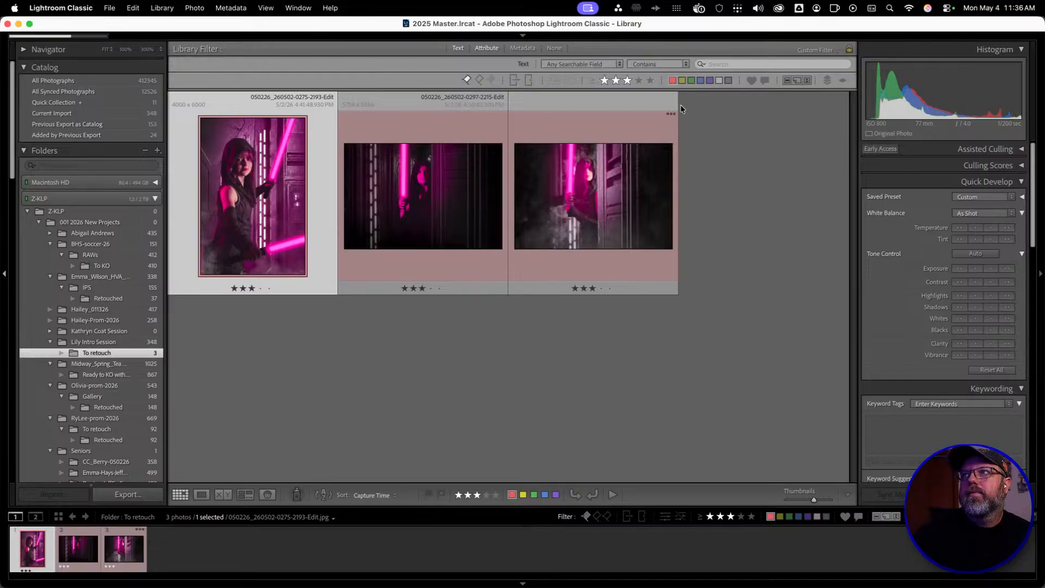
Clear the color and star-rating filters, select all the photos in To retouch, and import them into the Evoto project
left_click(672, 83)
left_click(627, 80)
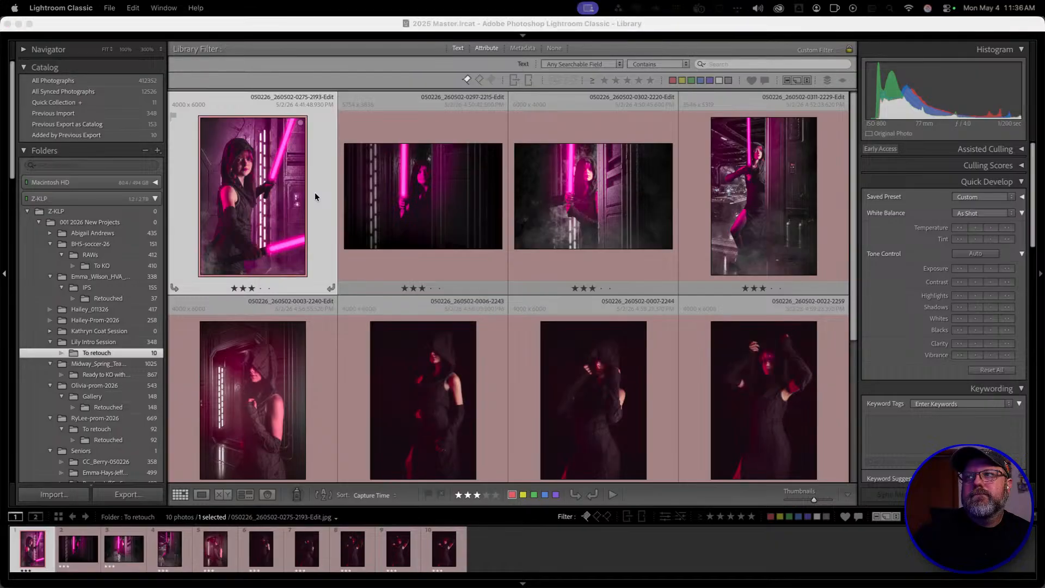
left_click(324, 207)
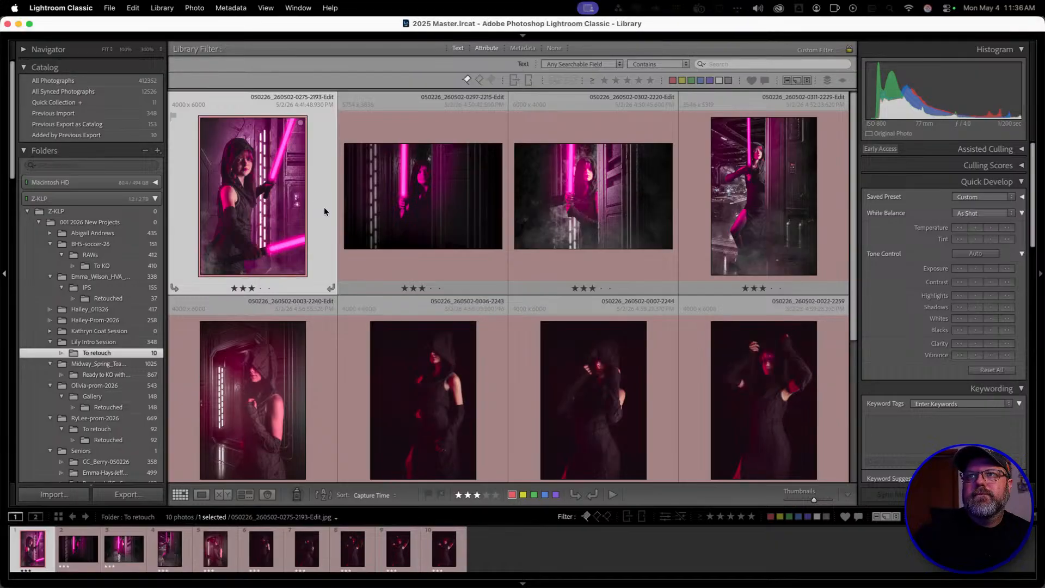
key("super+a")
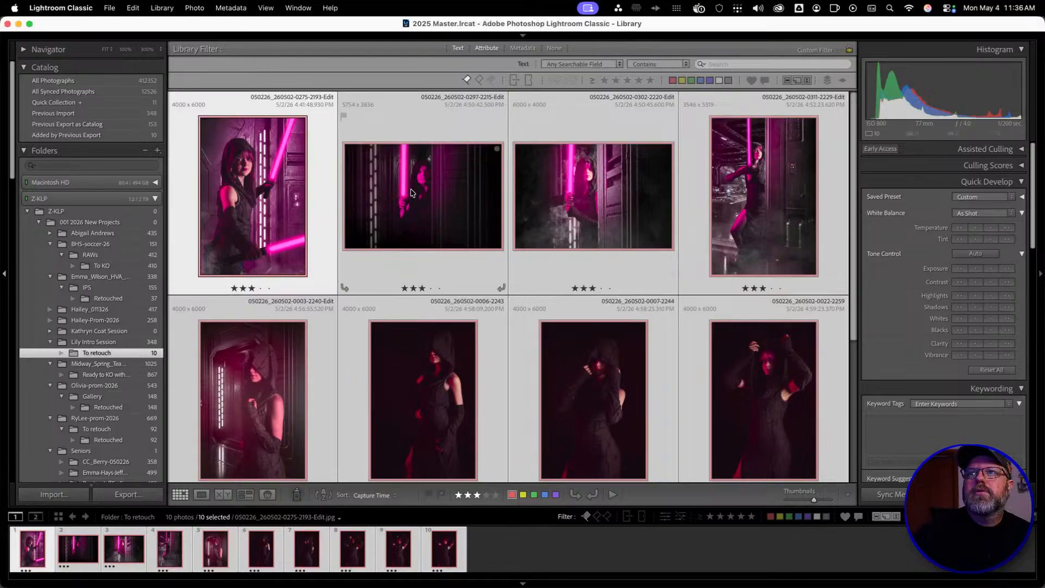
left_click_drag(411, 193, 433, 245)
key("super+Tab")
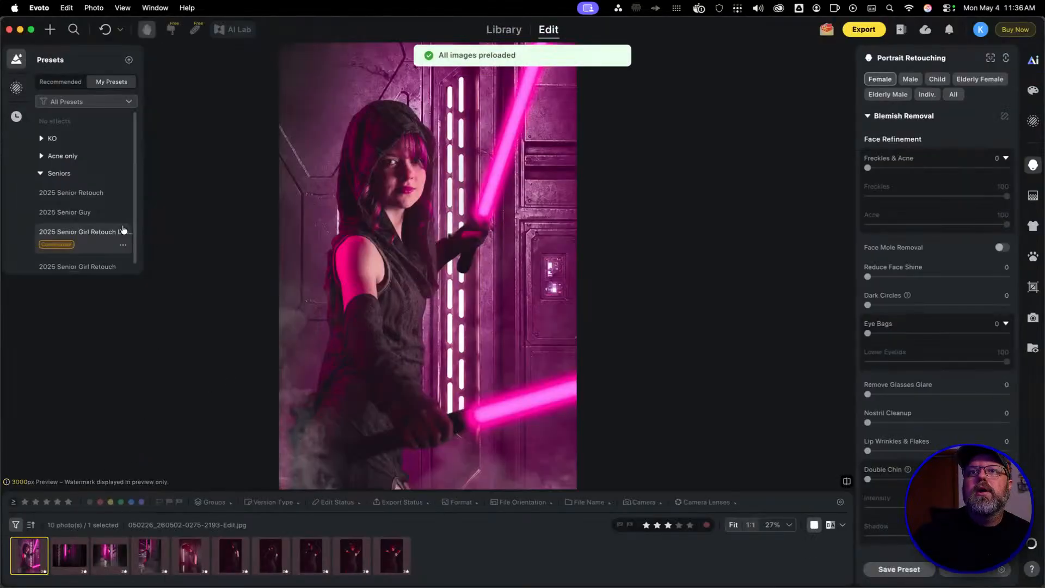
Apply the 2025 Senior Girl Retouch preset to the first photo and inspect the retouched face up close
left_click(99, 253)
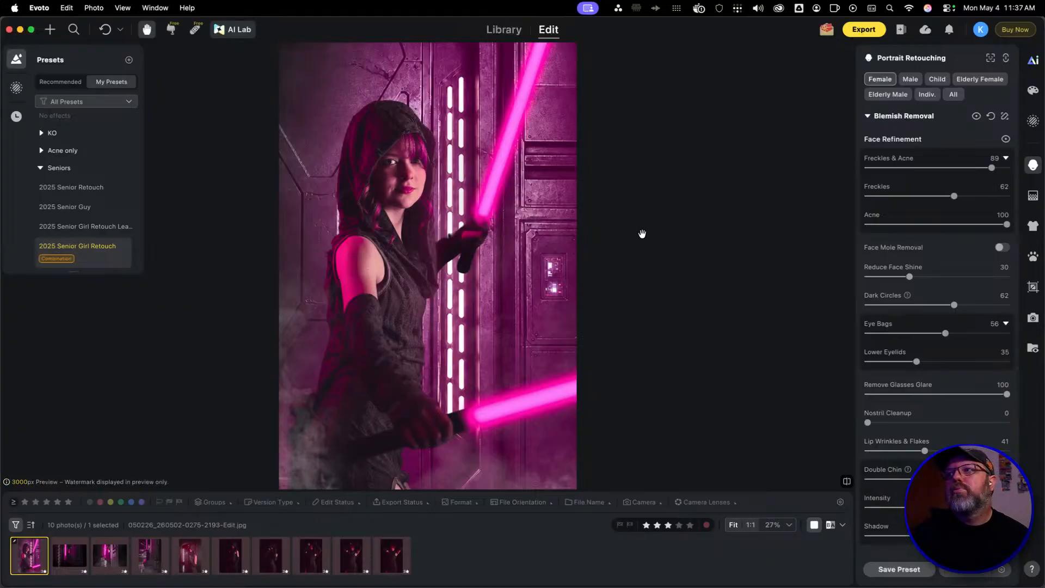
left_click(404, 152)
scroll(404, 152, "up", 2)
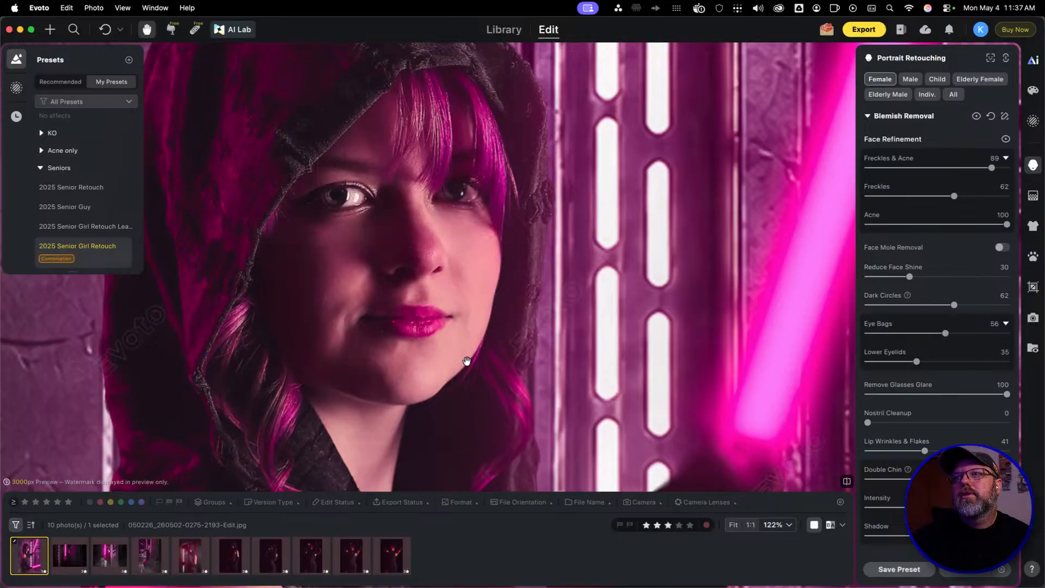
scroll(515, 321, "down", 2)
scroll(515, 321, "down", 2)
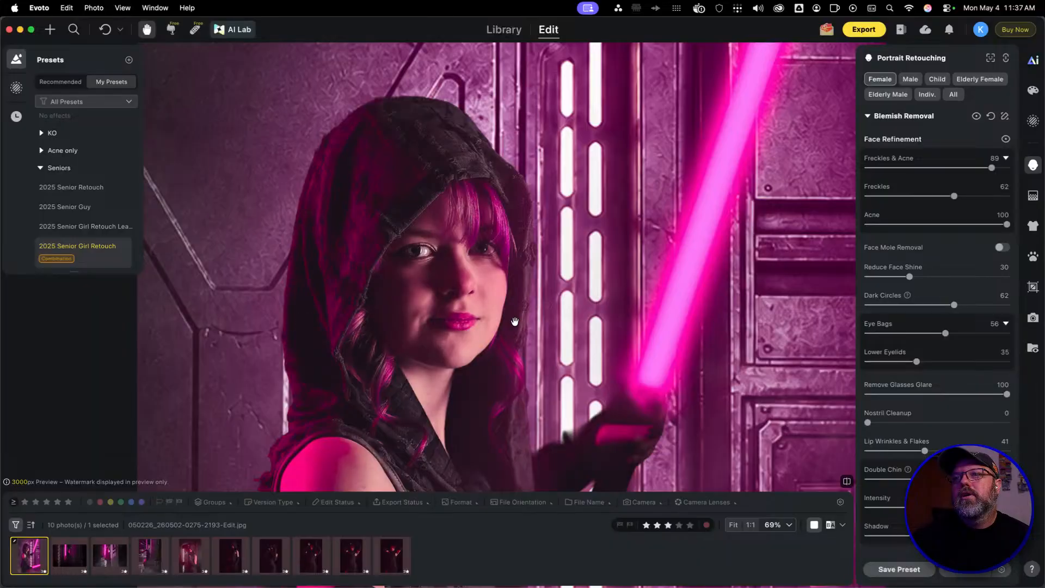
scroll(515, 322, "down", 3)
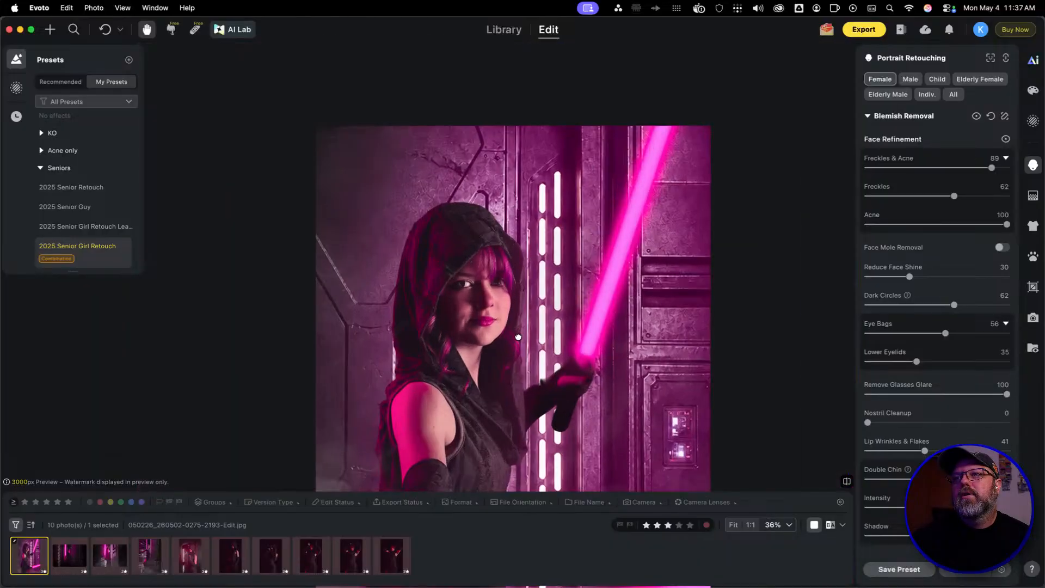
left_click_drag(514, 321, 479, 213)
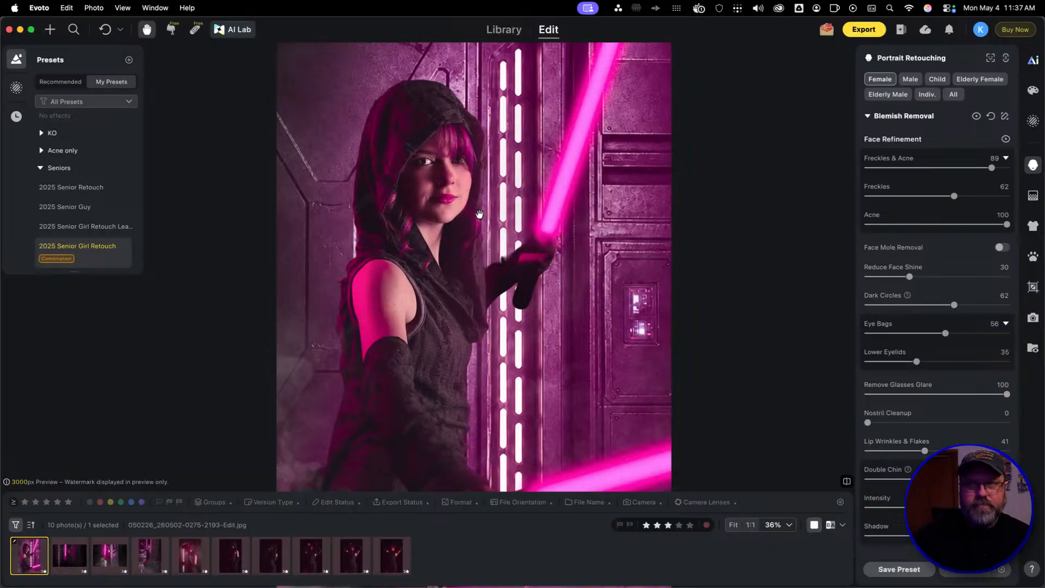
Copy the first photo's retouching effects with the offered sync settings and paste them onto the second and third photos
key("super+c")
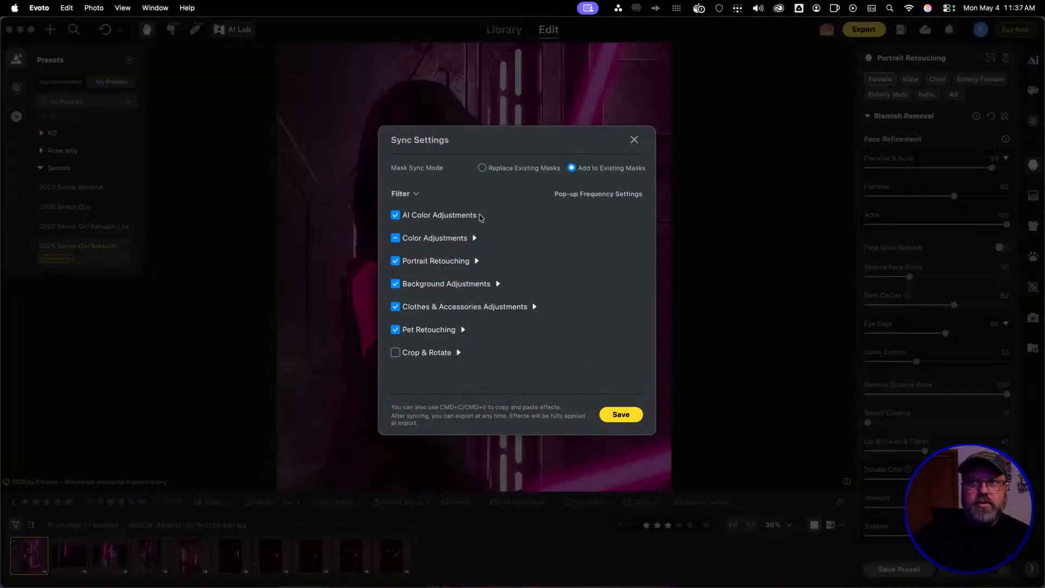
key("Return")
key("Right")
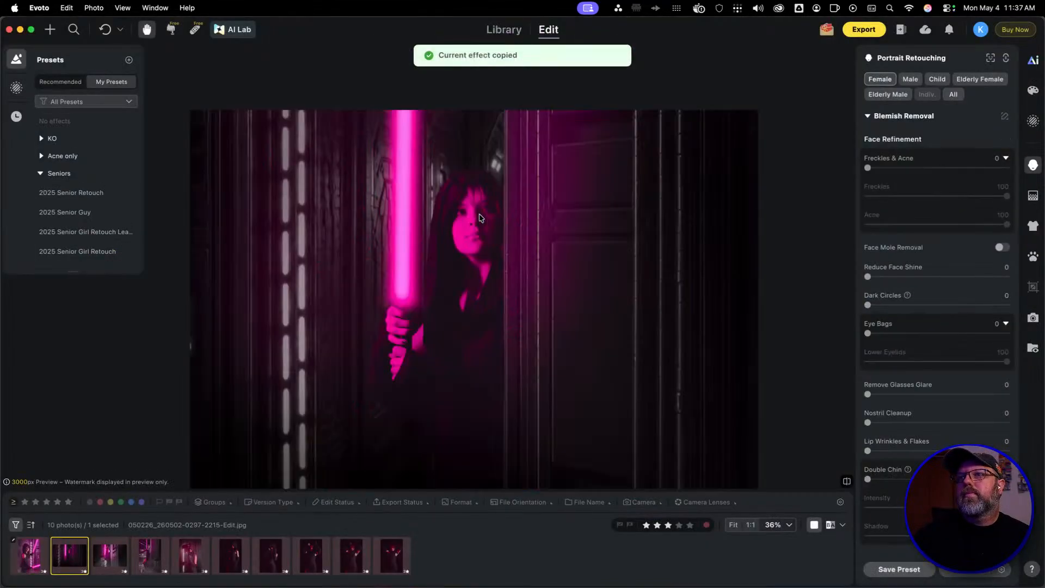
key("super+v")
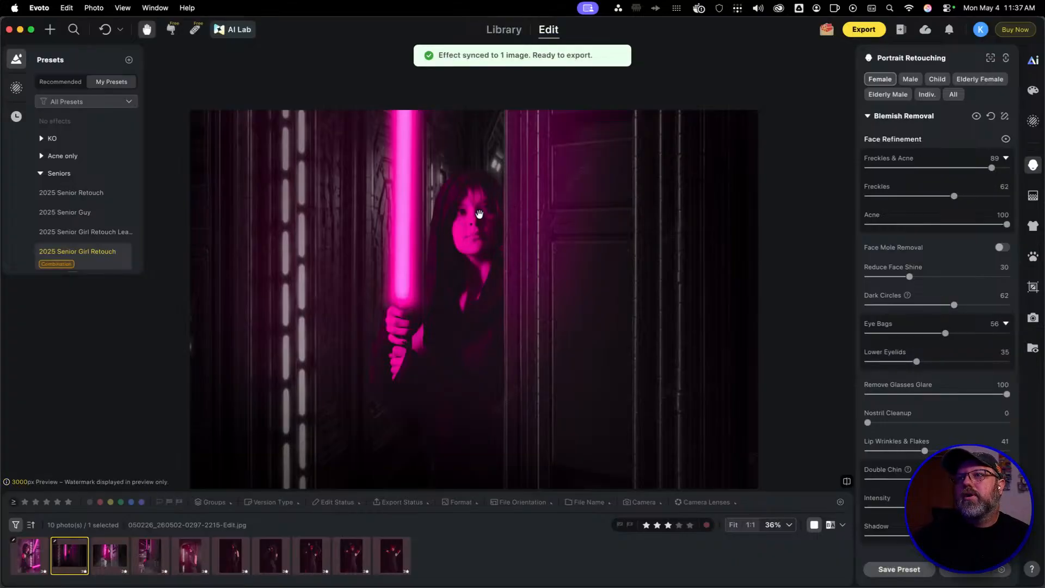
key("Right")
key("super+v")
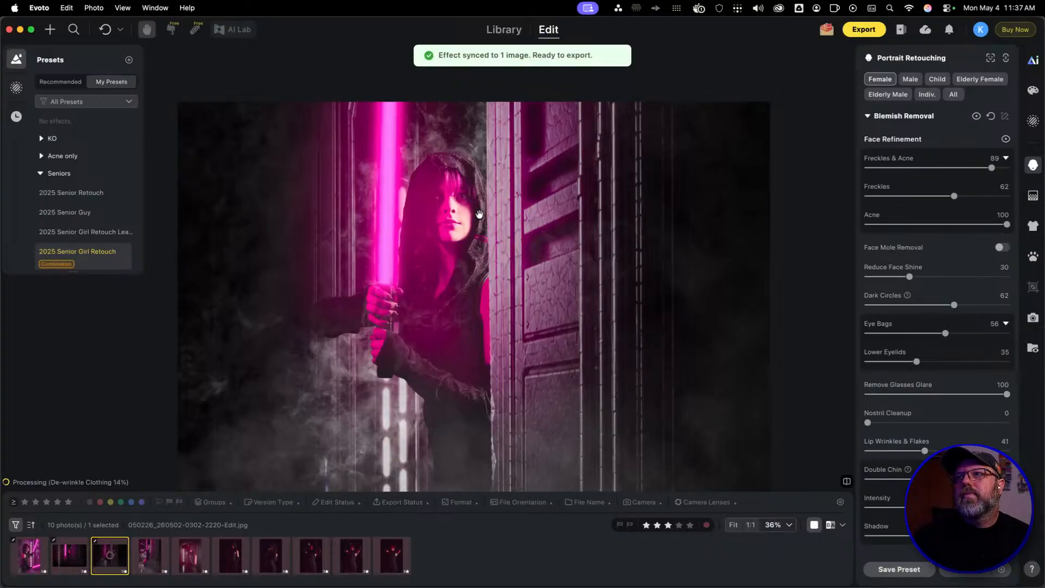
Compare the second and third photos' faces, set Freckles & Acne to 100 on the third, and try the Spot Healing Brush there
scroll(479, 215, "up", 5)
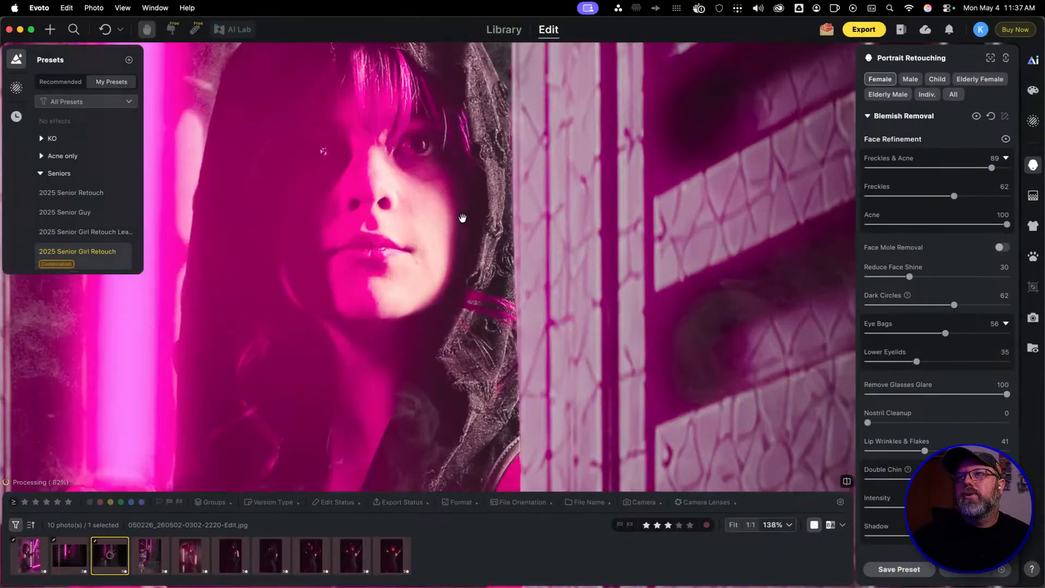
left_click_drag(387, 210, 469, 354)
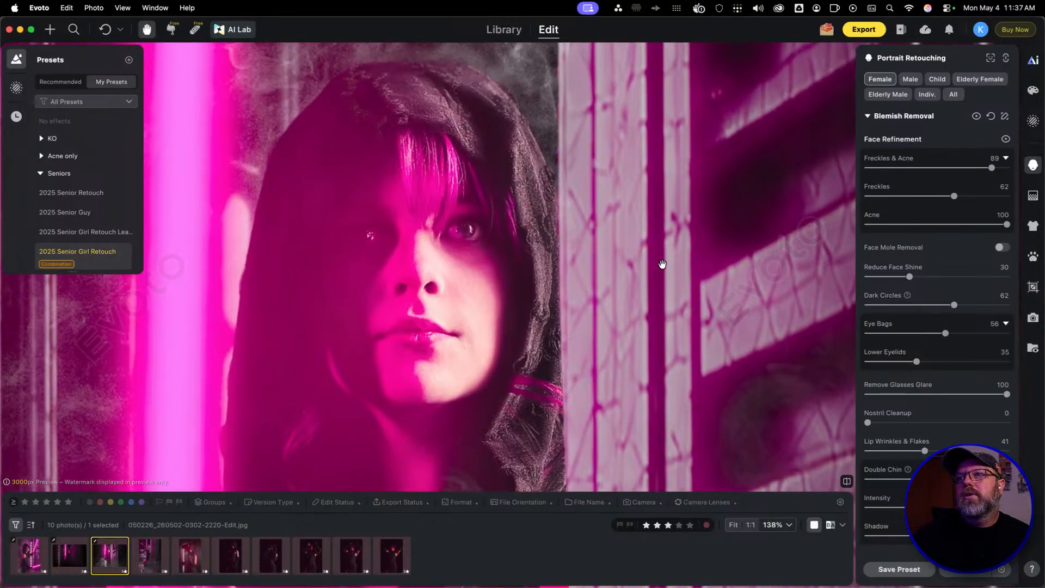
key("Left")
key("Left")
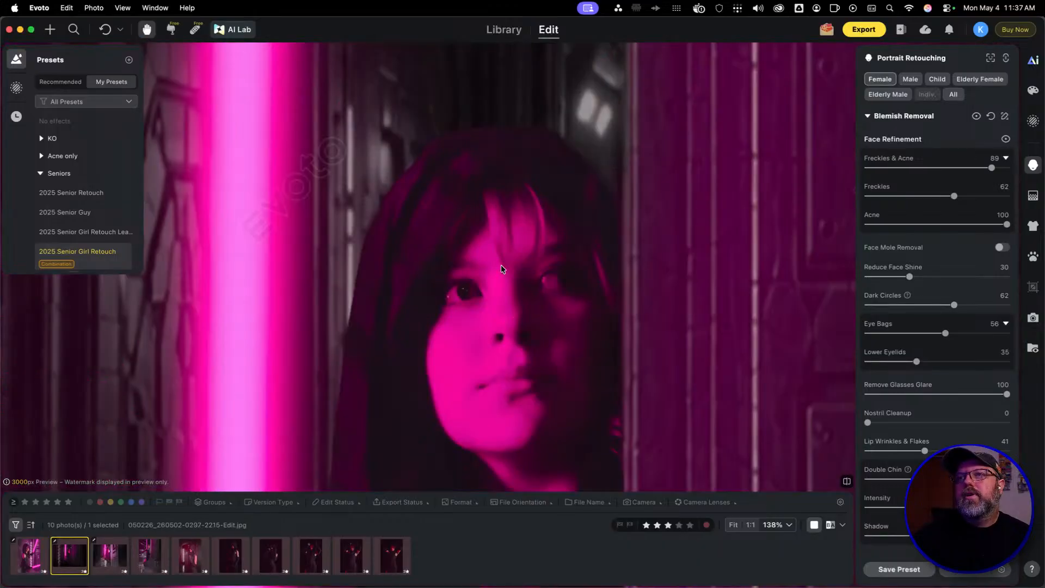
key("Right")
key("Right")
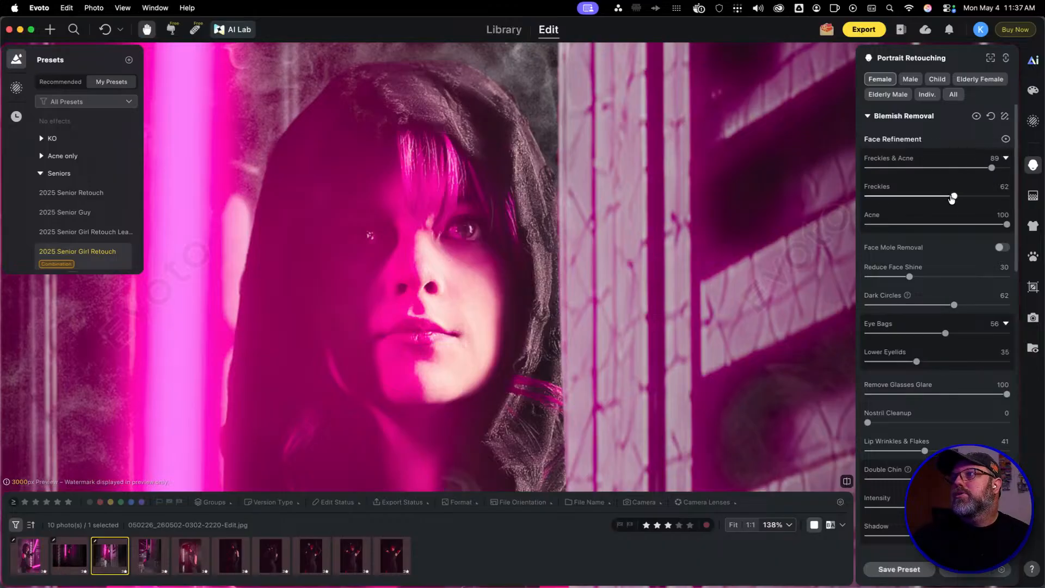
left_click_drag(992, 168, 1008, 168)
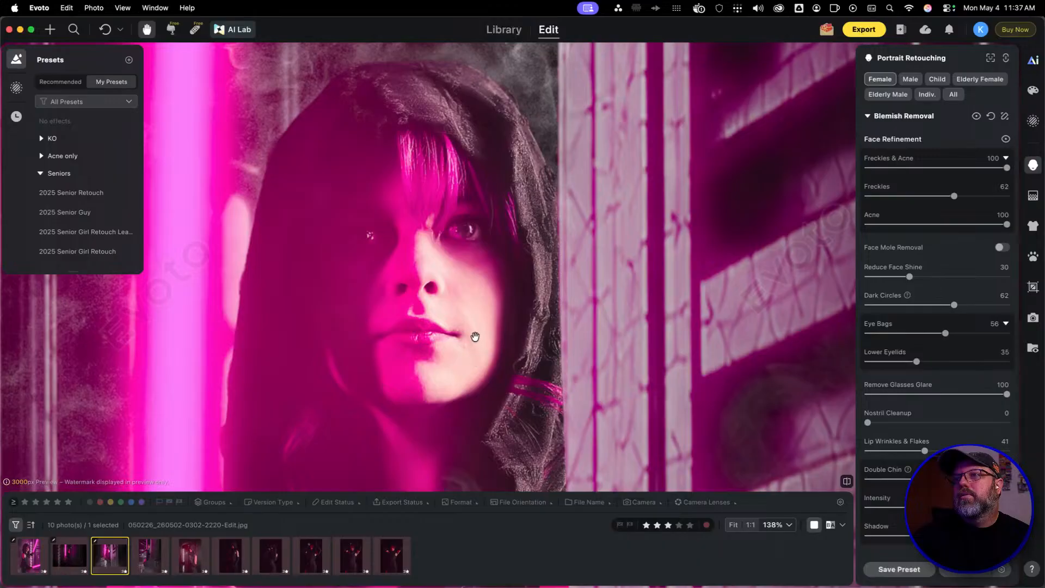
left_click(195, 31)
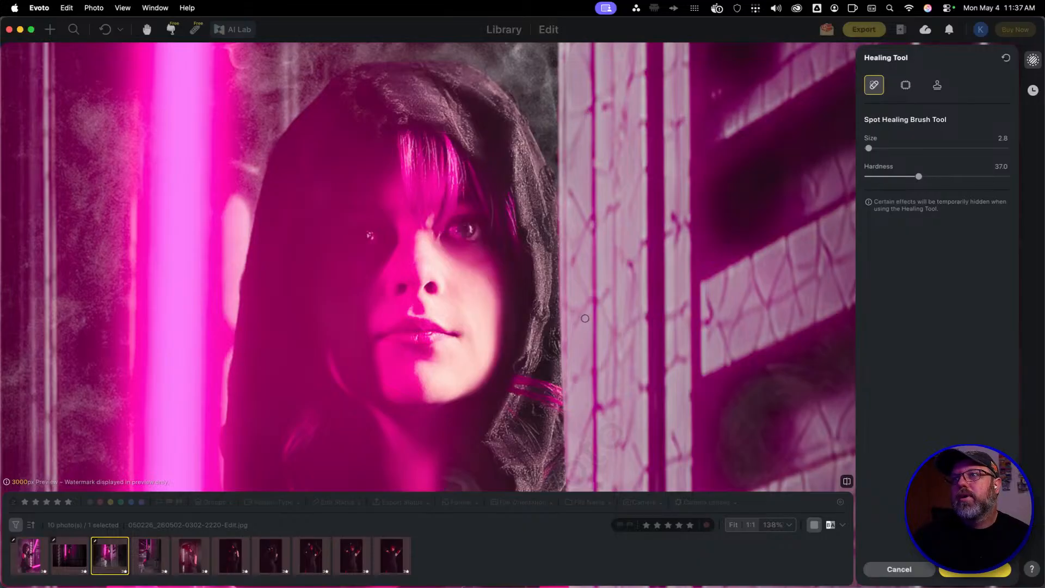
key("Escape")
Apply the 2025 Senior Girl Retouch preset to the fourth photo, the one in the spaceship doorway
key("Right")
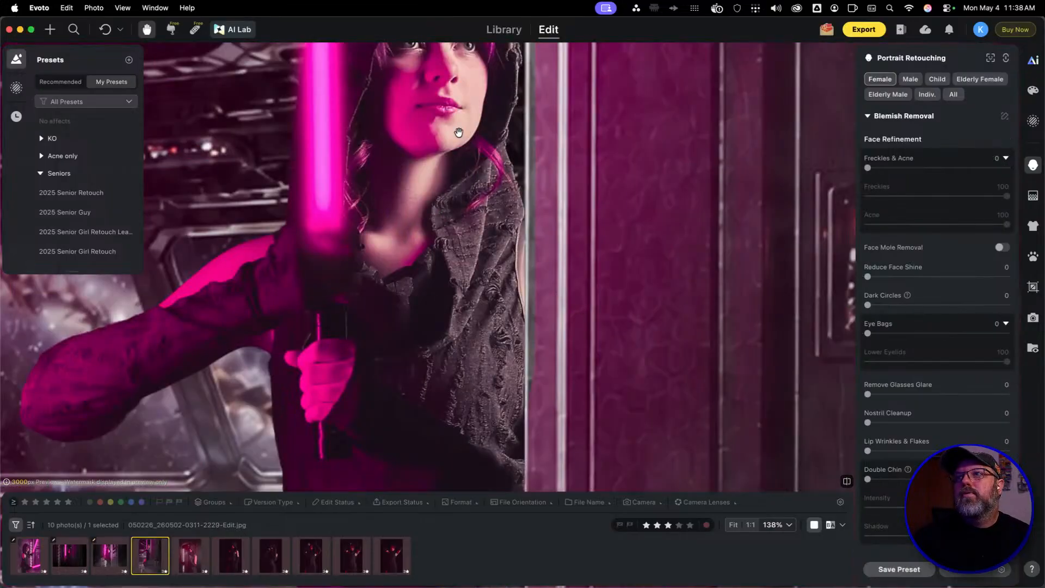
left_click_drag(459, 133, 458, 256)
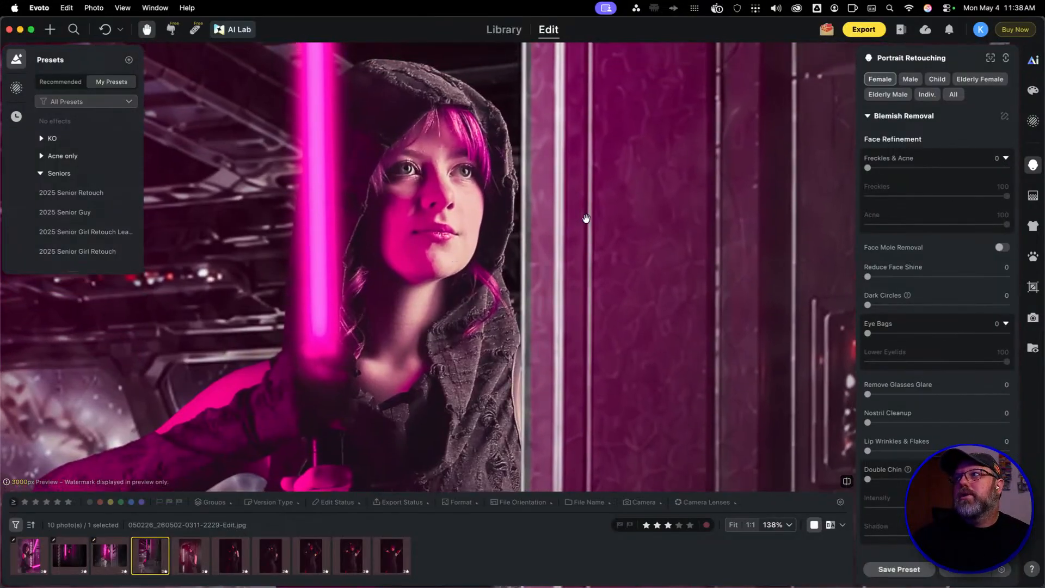
left_click(107, 252)
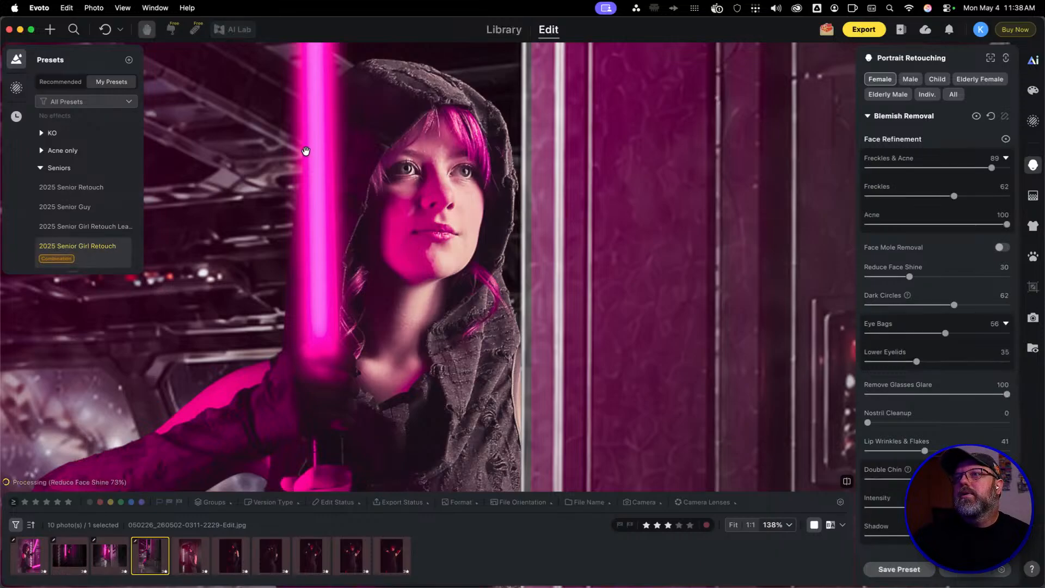
Remove the small blemish beside the mouth in the fourth photo with a small Spot Healing Brush and apply the healing
scroll(462, 238, "up", 5)
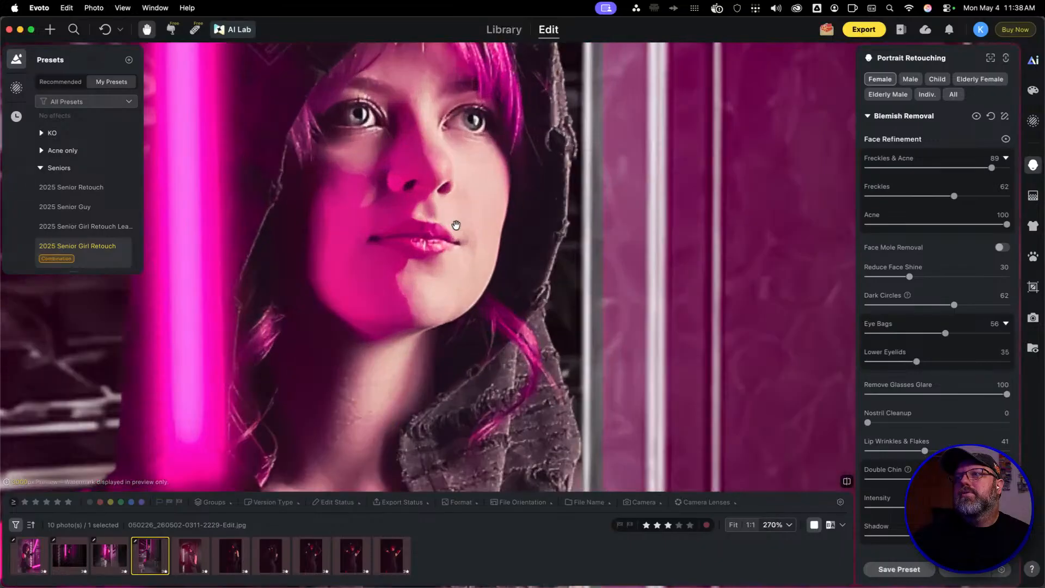
left_click(194, 30)
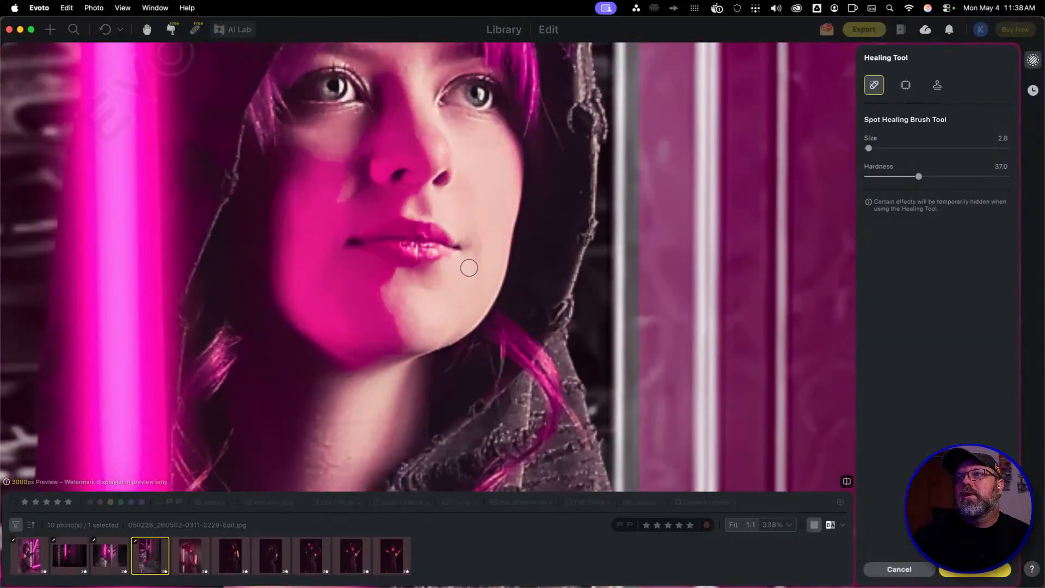
key("[")
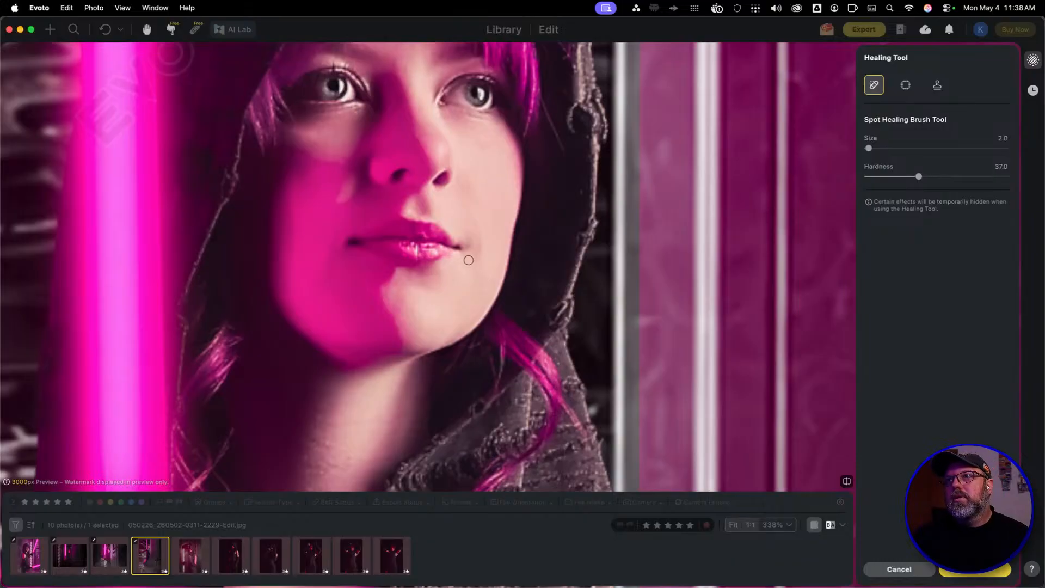
left_click(469, 266)
scroll(544, 294, "down", 6)
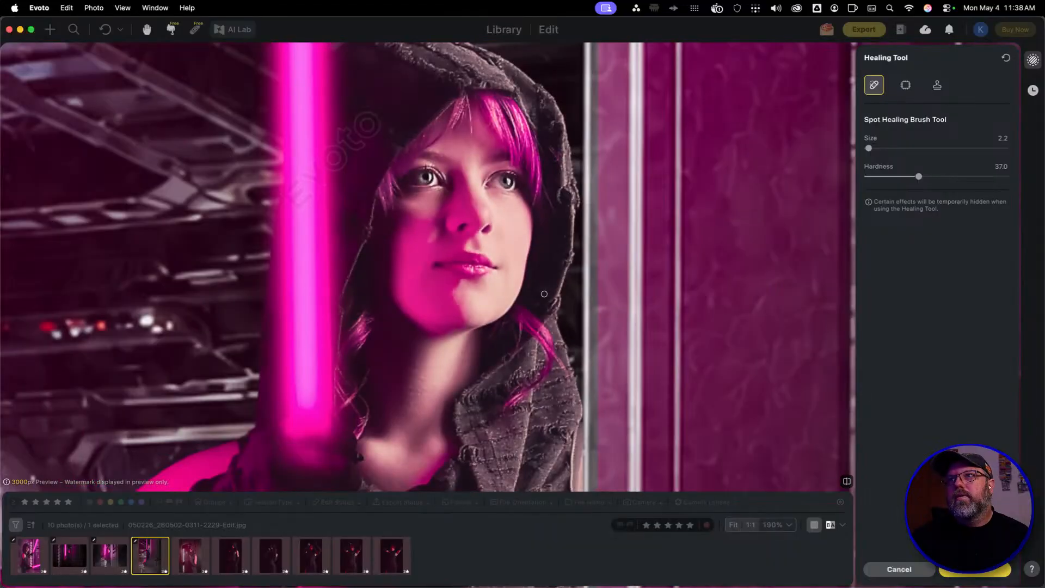
key("space")
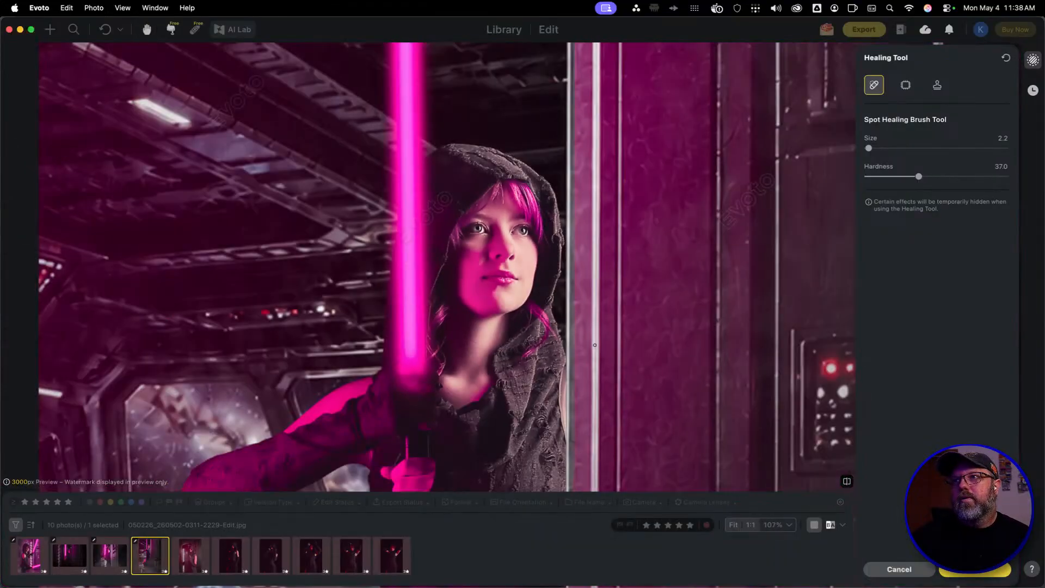
key("Return")
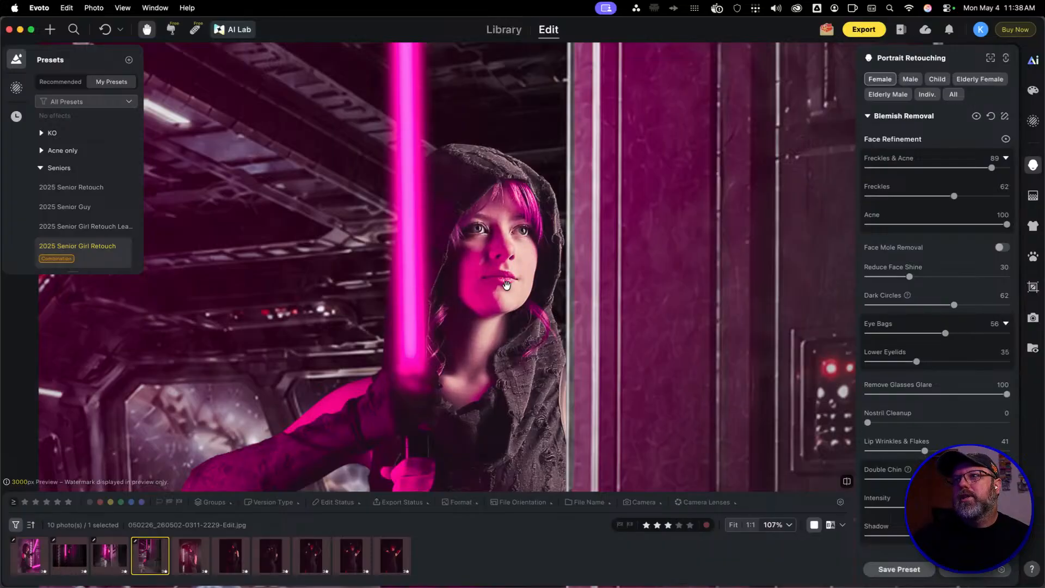
Look over the fourth photo's overall figure and its Full Body Reshape settings
left_click_drag(510, 321, 483, 247)
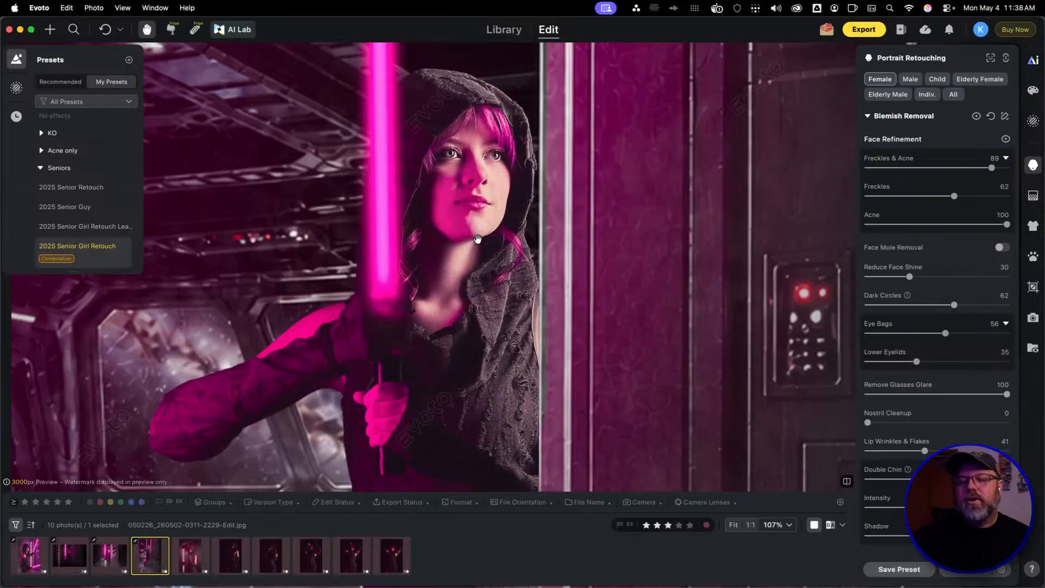
key("b")
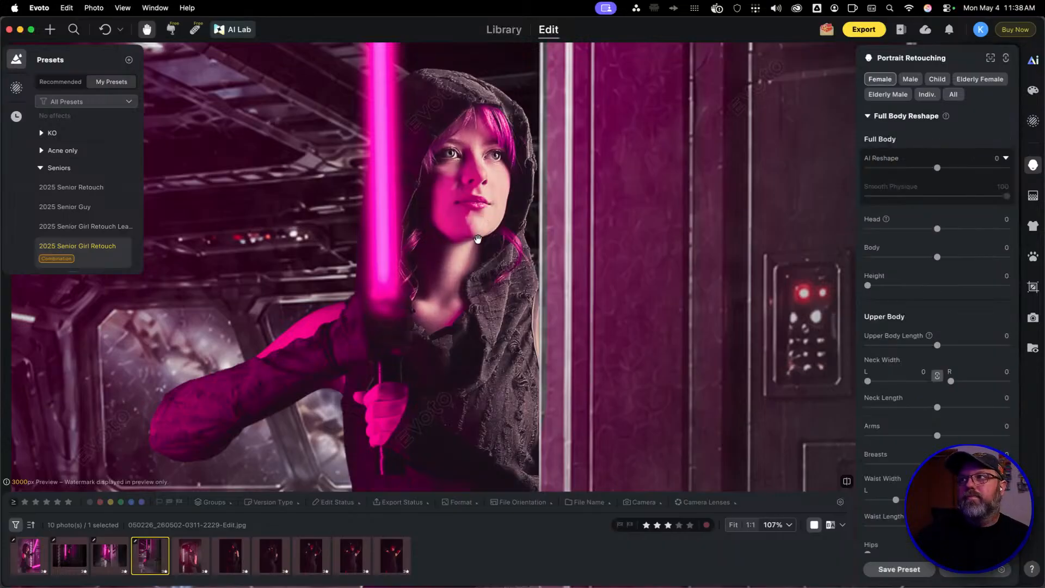
scroll(520, 251, "down", 5)
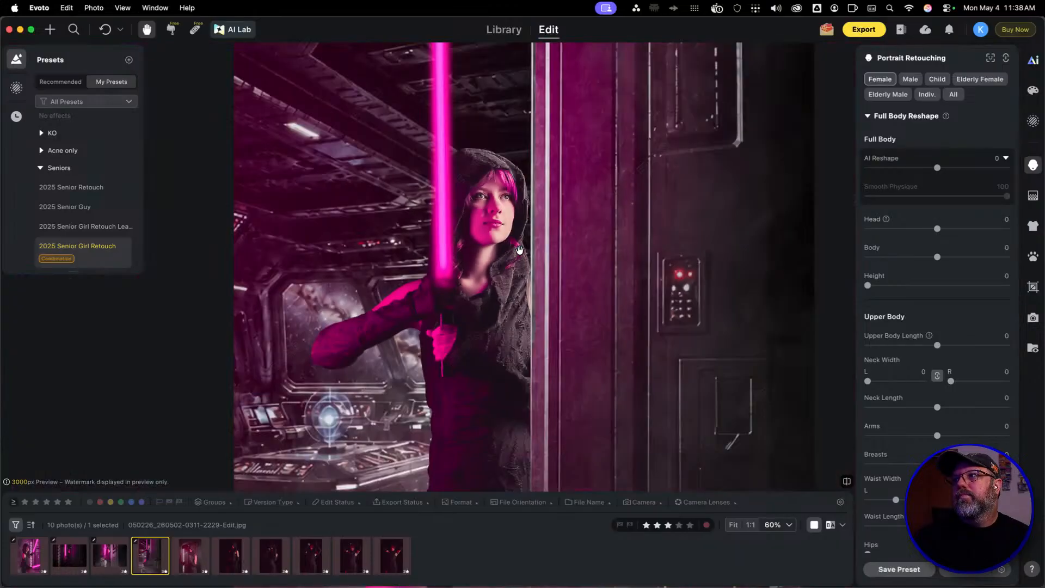
scroll(977, 227, "up", 15)
scroll(977, 224, "up", 10)
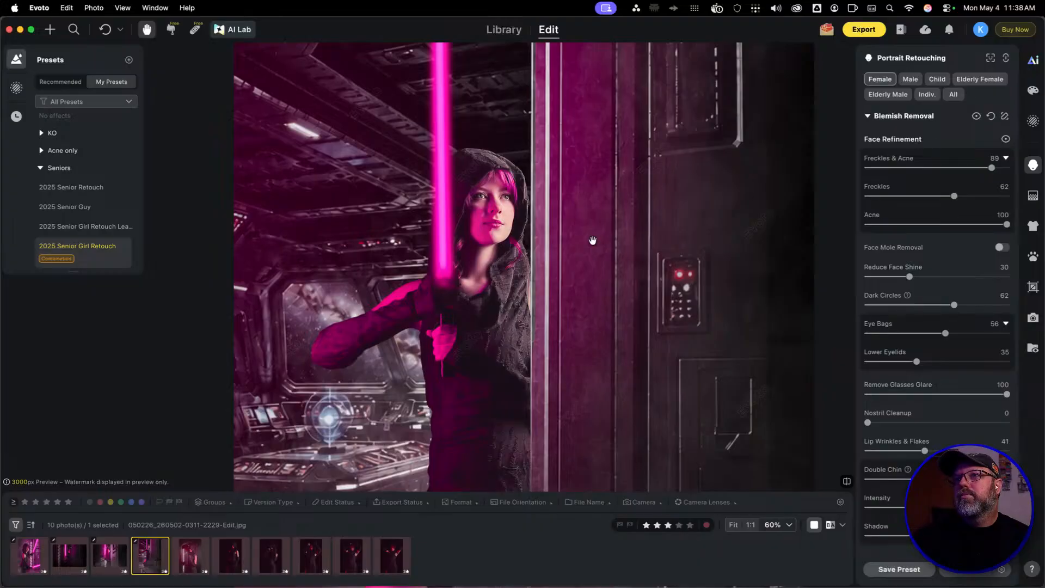
Apply the 2025 Senior Girl Retouch preset to the fifth photo, the hooded portrait with one bare shoulder
left_click_drag(592, 240, 508, 211)
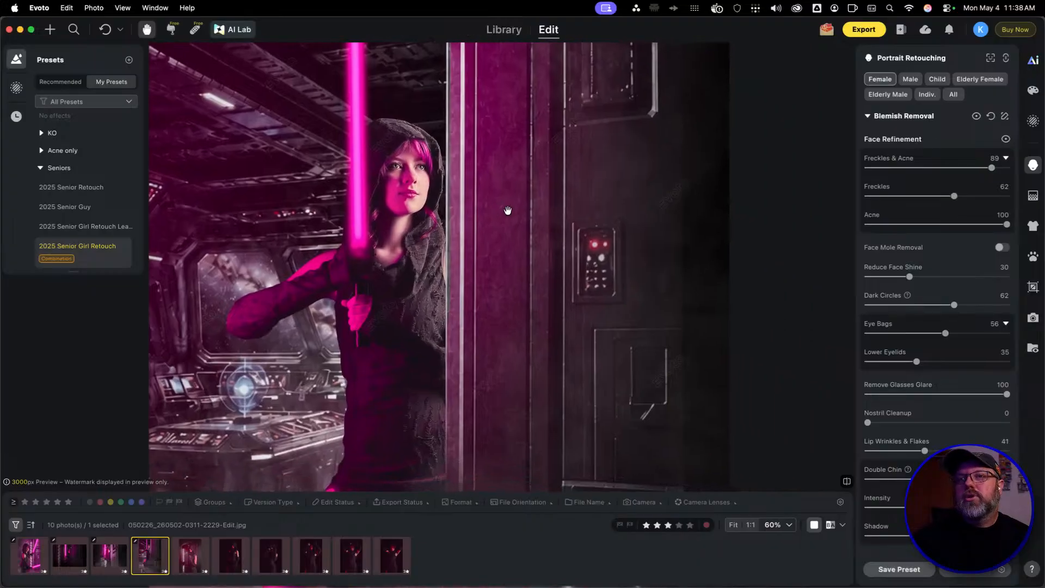
key("Right")
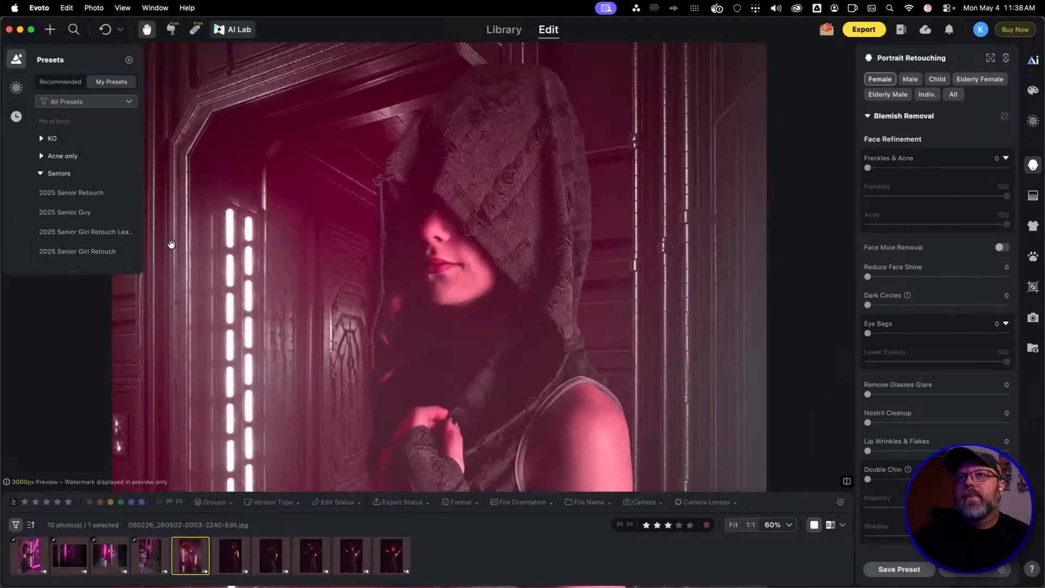
mouse_move(86, 248)
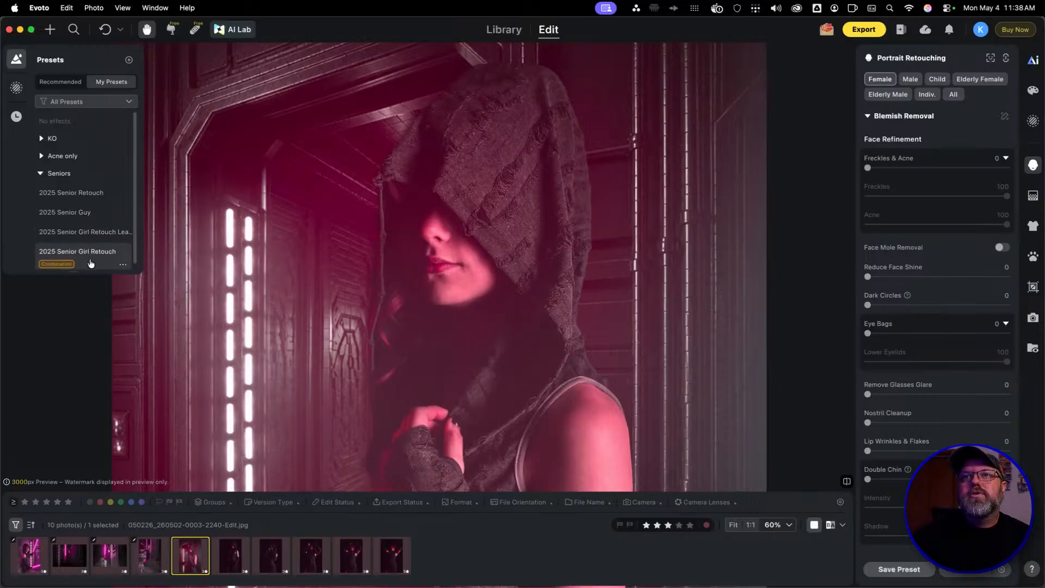
left_click(92, 259)
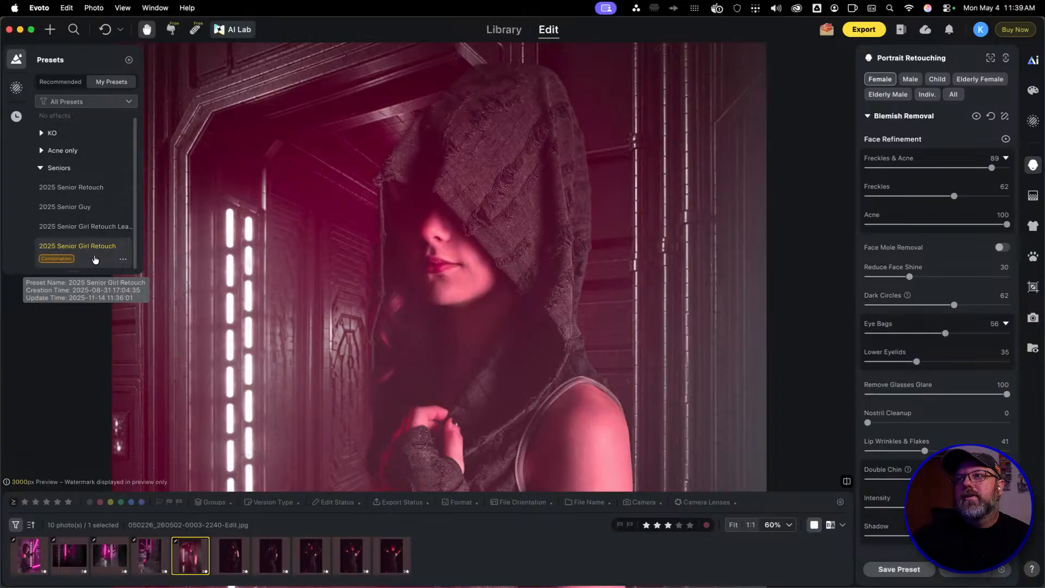
Heal the spot just below the mouth corner in the fifth photo with the Spot Healing Brush at size 3.8 and apply the healing
left_click(195, 29)
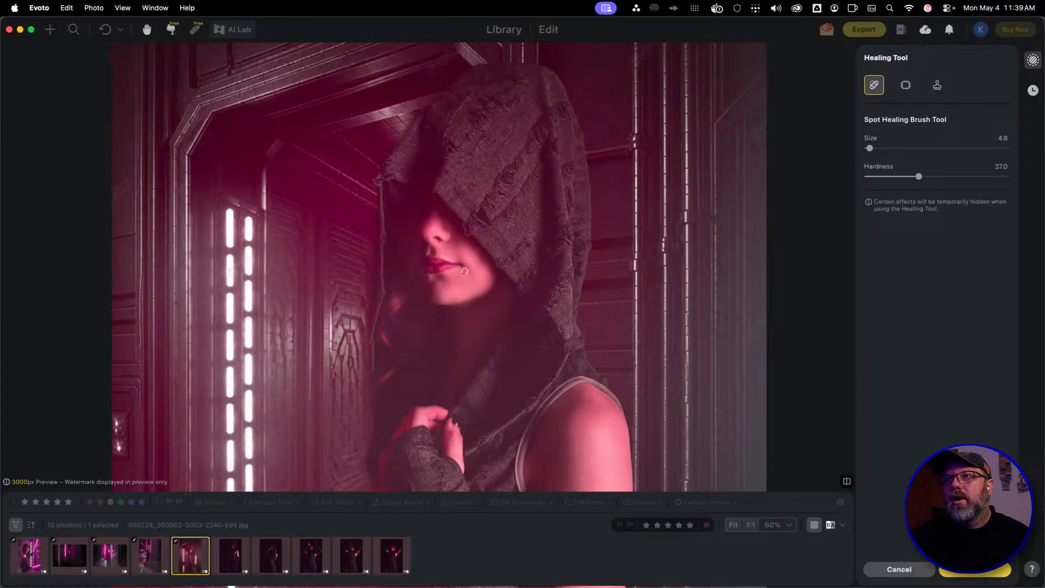
left_click(464, 270)
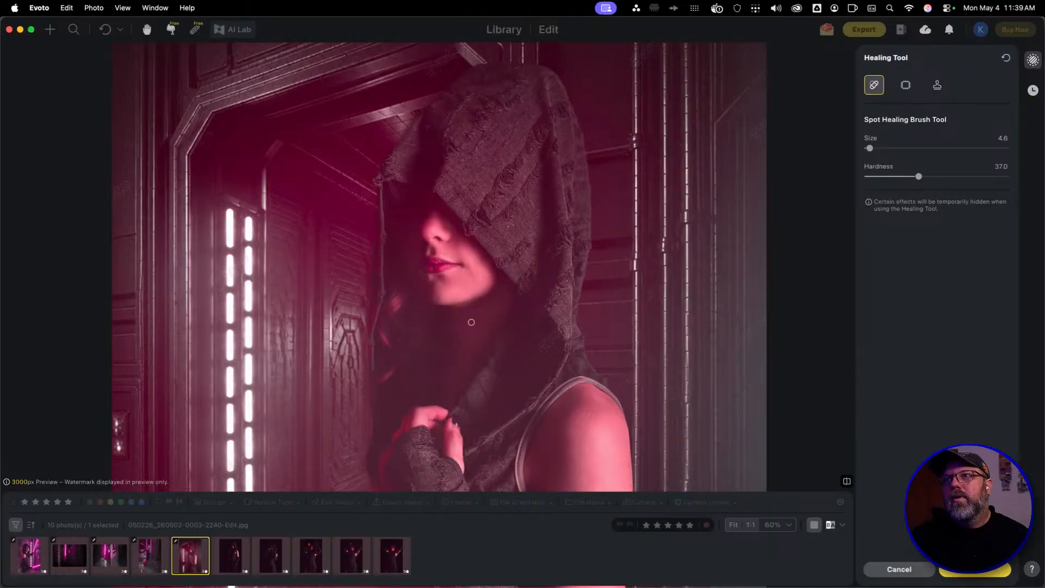
key("super+z")
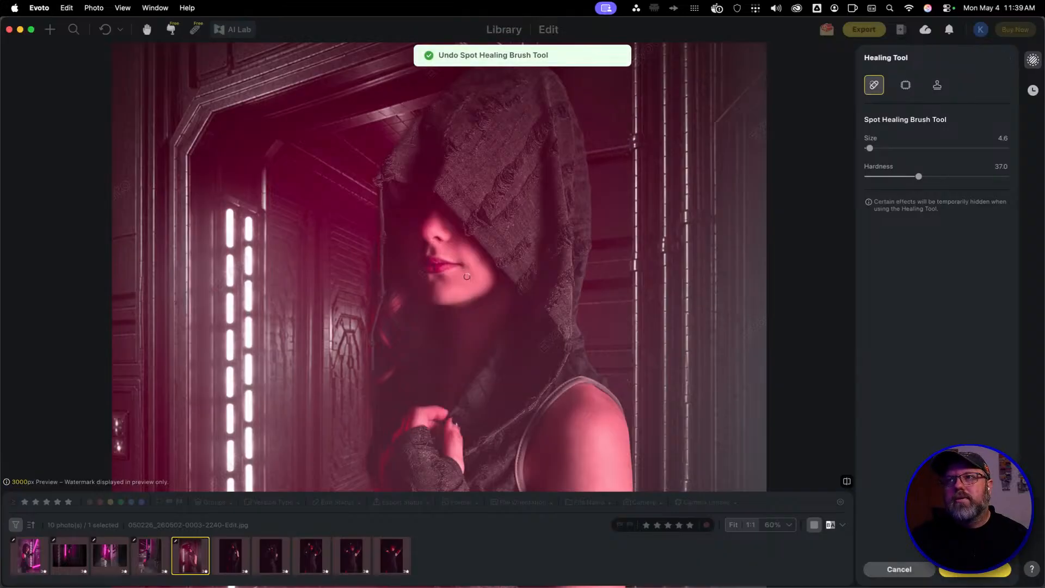
scroll(466, 276, "up", 5)
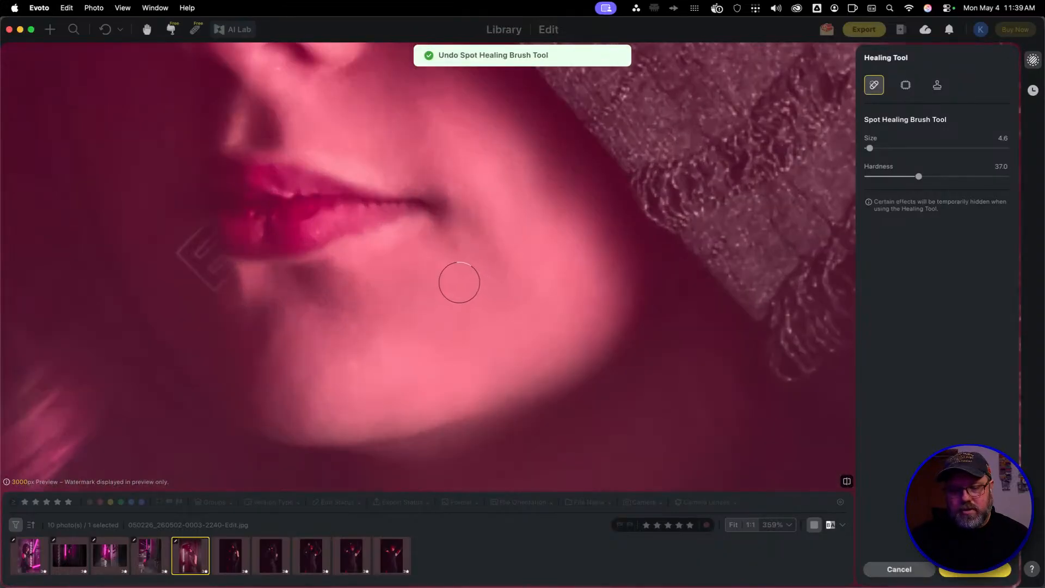
key("bracketleft")
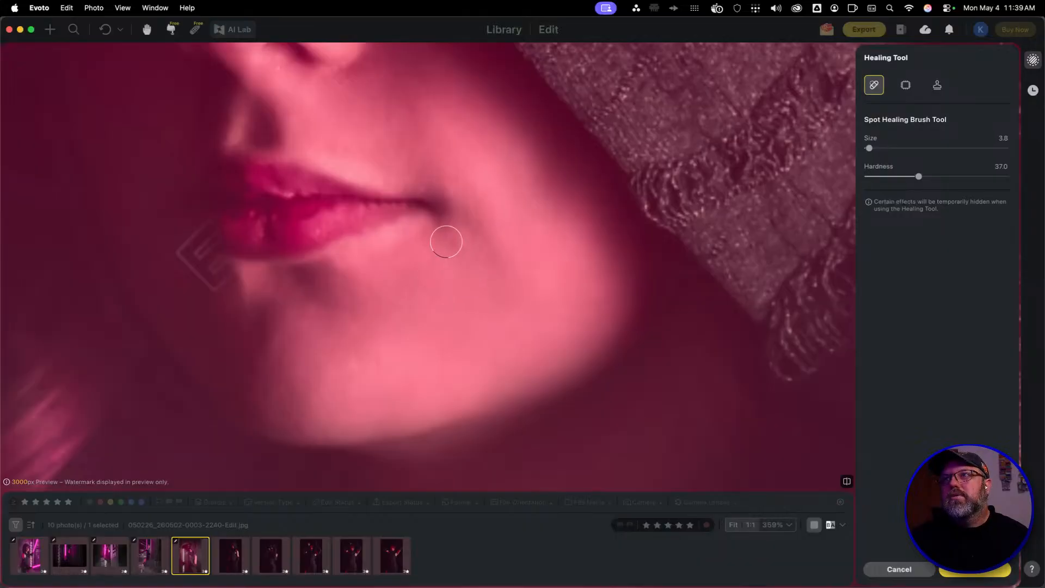
key("bracketleft")
left_click(455, 248)
key("bracketright")
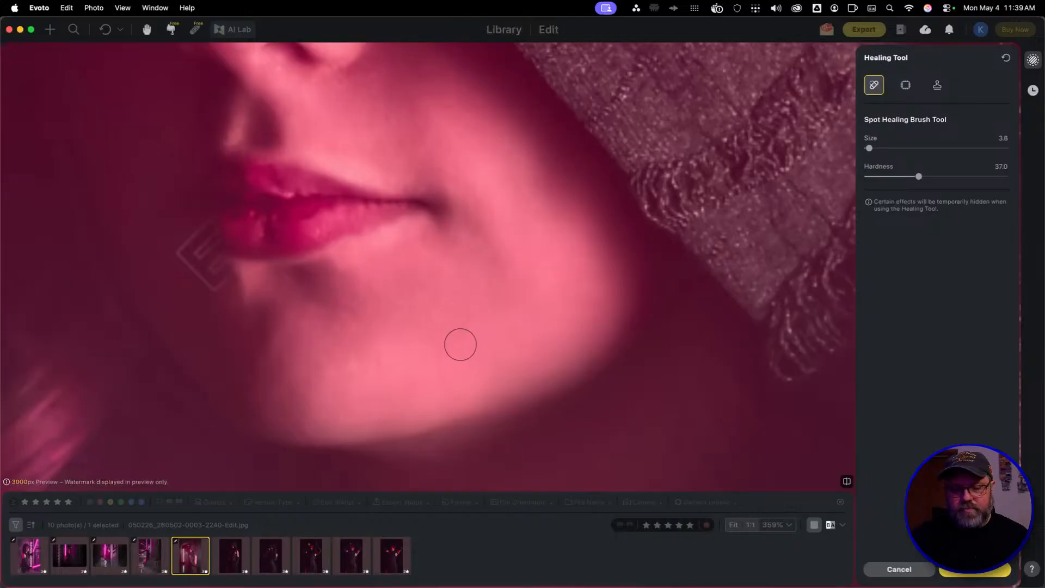
scroll(464, 342, "down", 5)
scroll(464, 342, "down", 4)
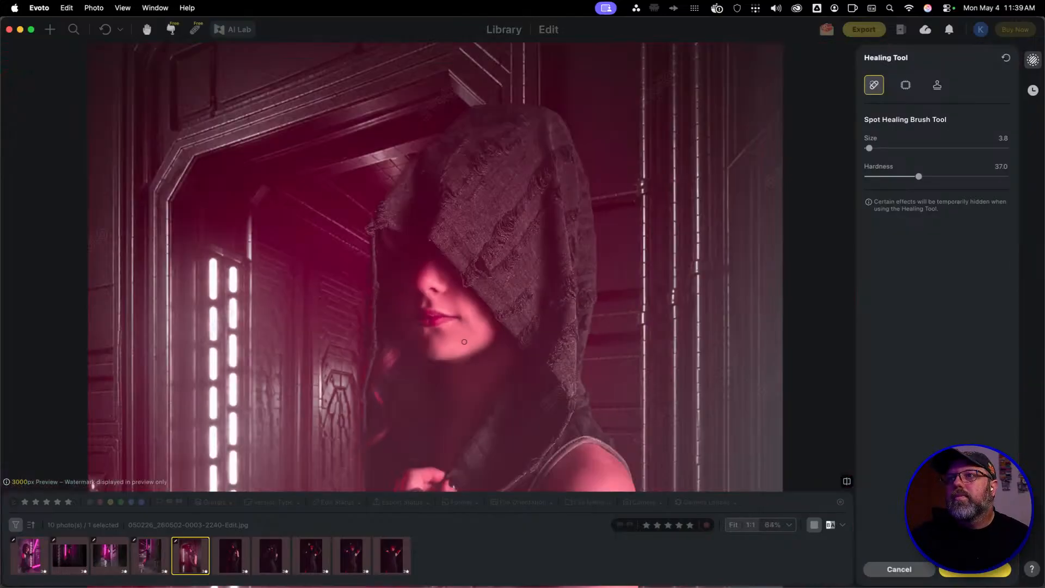
key("space")
mouse_move(486, 371)
left_mouse_down()
mouse_move(483, 277)
mouse_move(460, 151)
left_mouse_up()
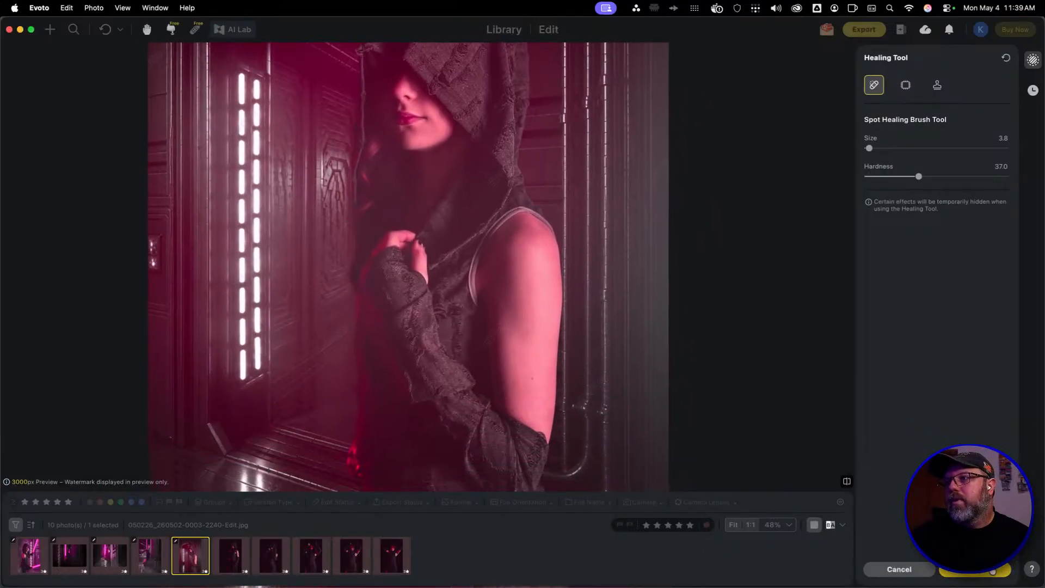
left_click(974, 569)
Set Body Blemishes to 52 under Body Refinement for the fifth photo and check the smoothed arm
scroll(927, 384, "down", 10)
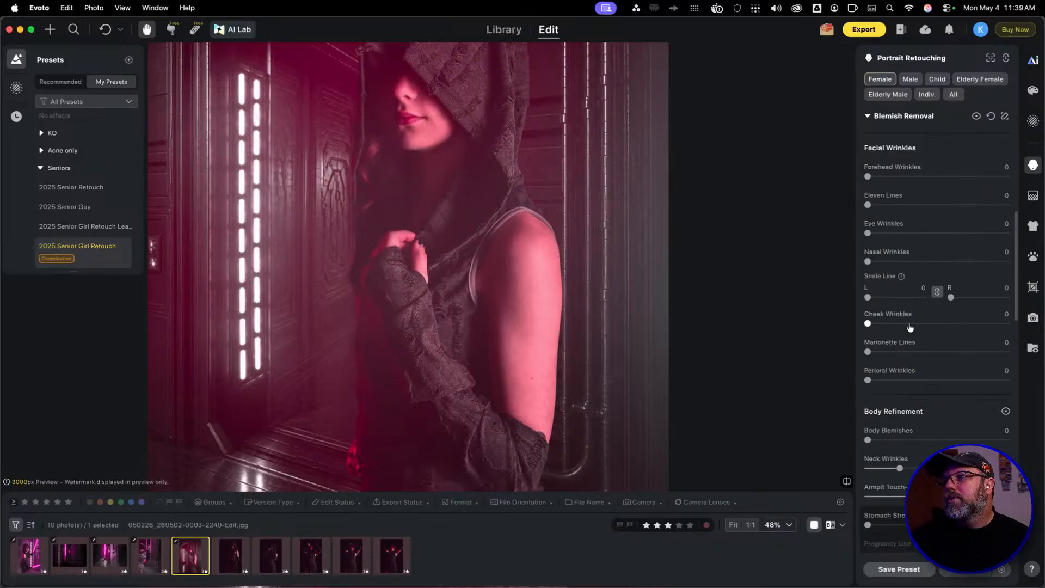
scroll(911, 379, "down", 5)
scroll(881, 239, "up", 3)
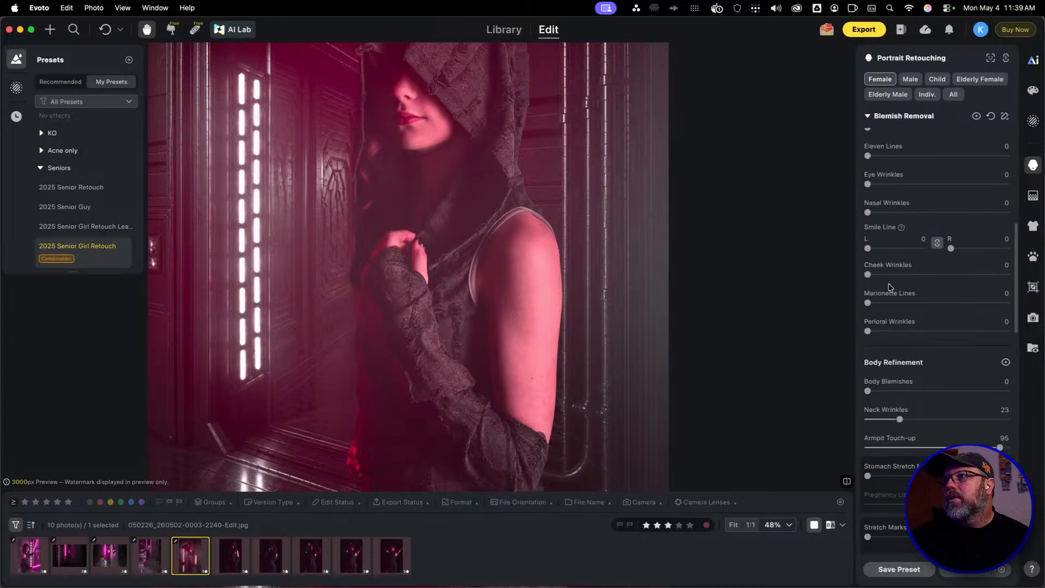
left_click_drag(868, 391, 909, 391)
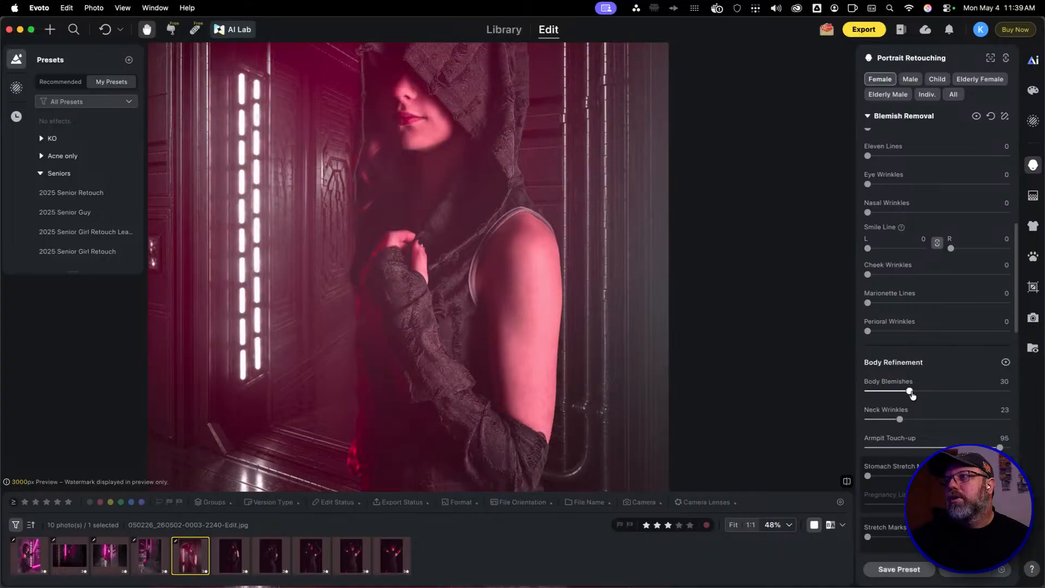
left_click_drag(910, 391, 940, 391)
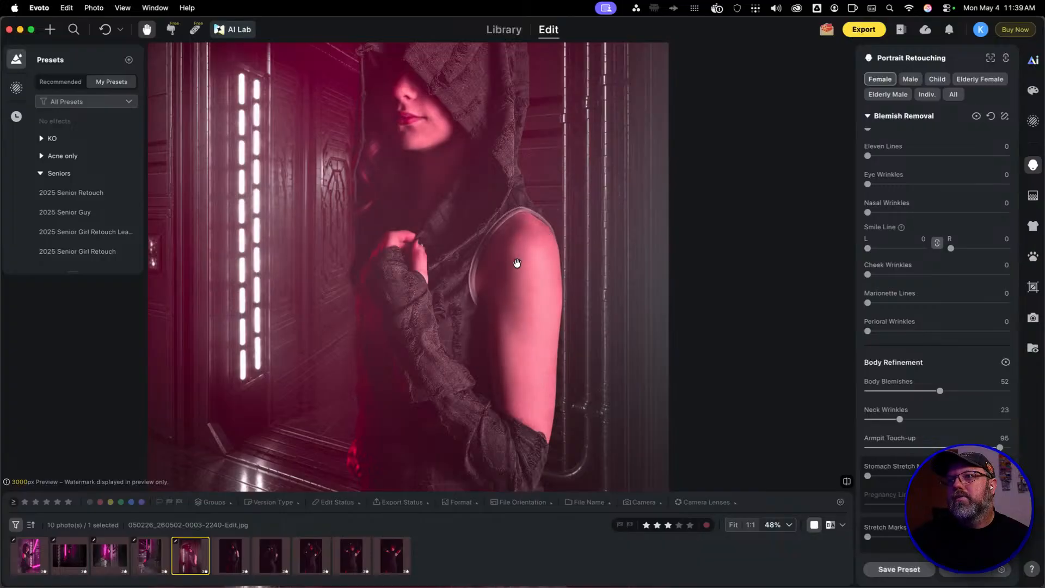
scroll(515, 262, "down", 2)
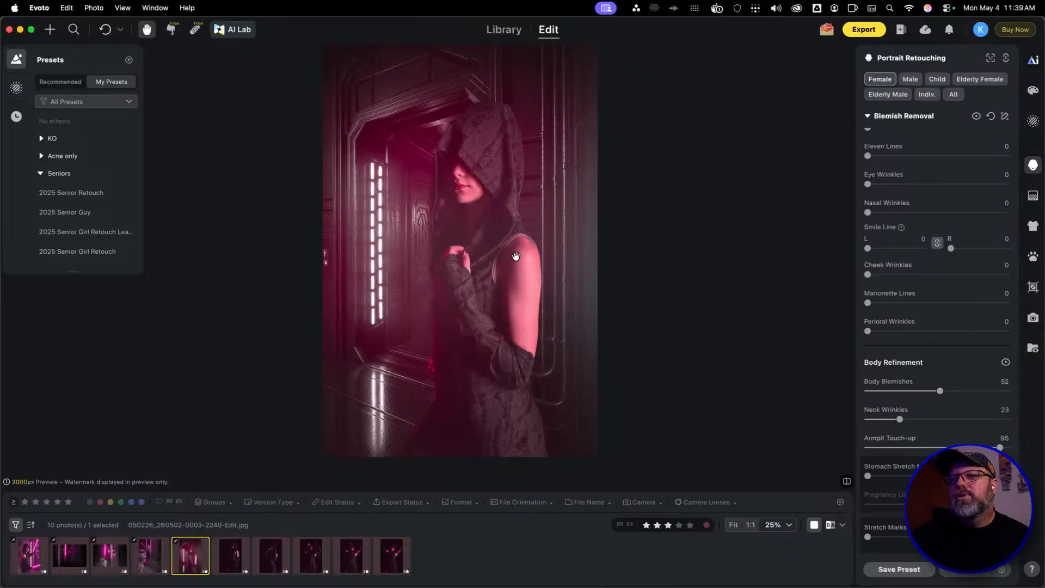
Set Body Blemishes to 41 on the fourth photo and check the leg, face and overall figure
key("Left")
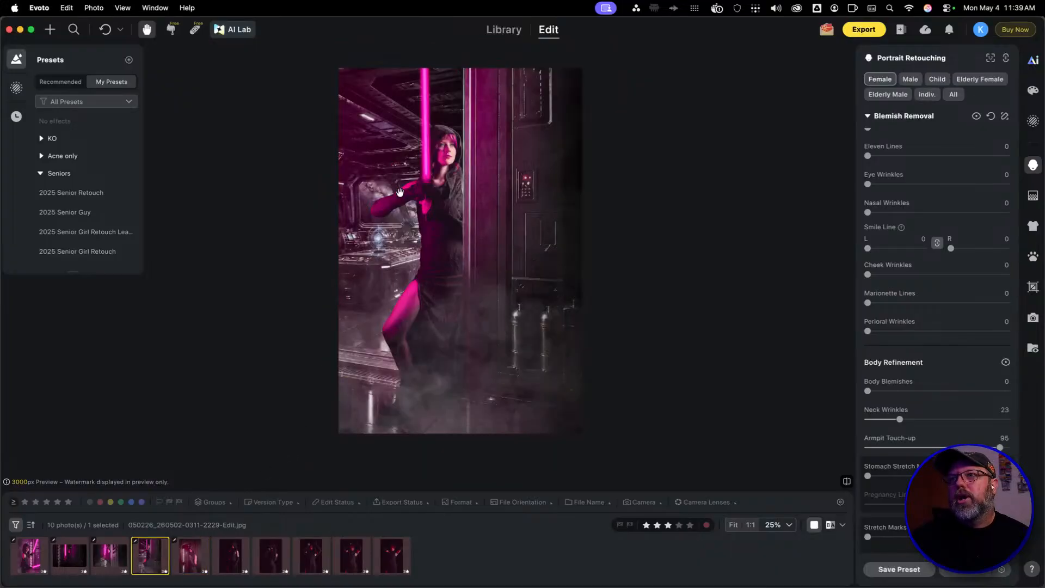
scroll(409, 254, "up", 5)
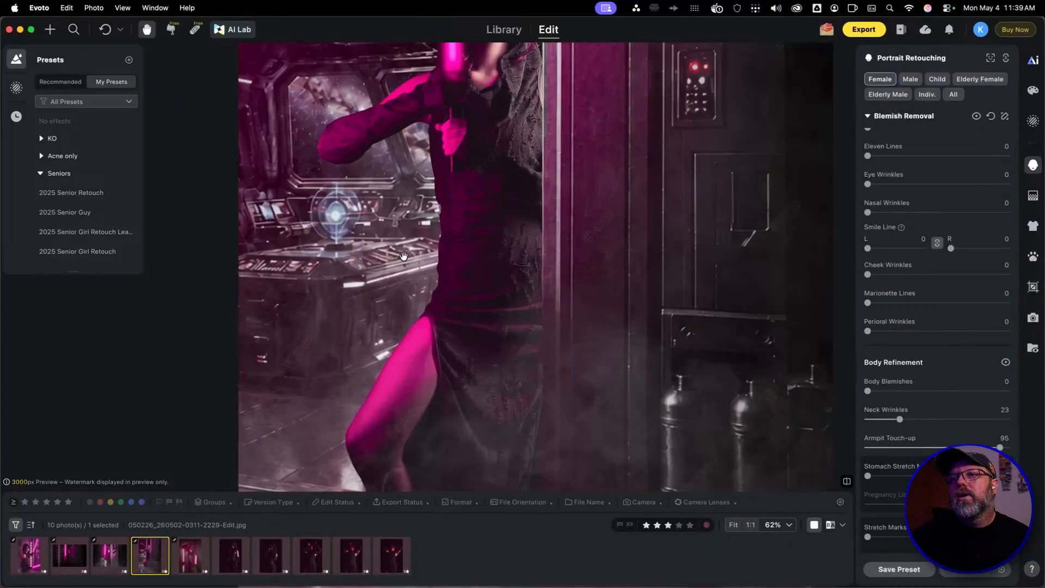
left_click_drag(408, 254, 419, 117)
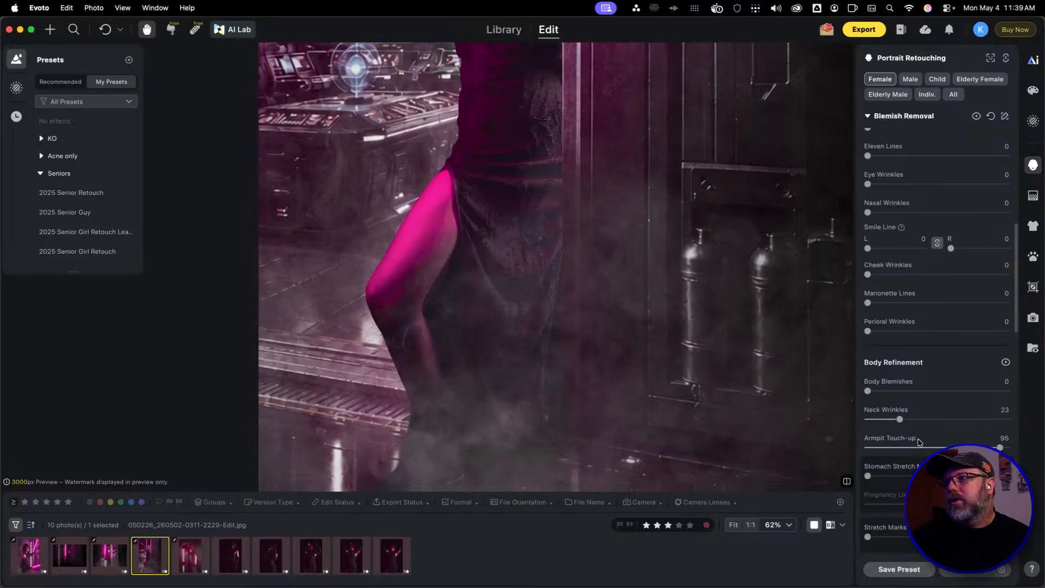
left_click_drag(868, 391, 925, 390)
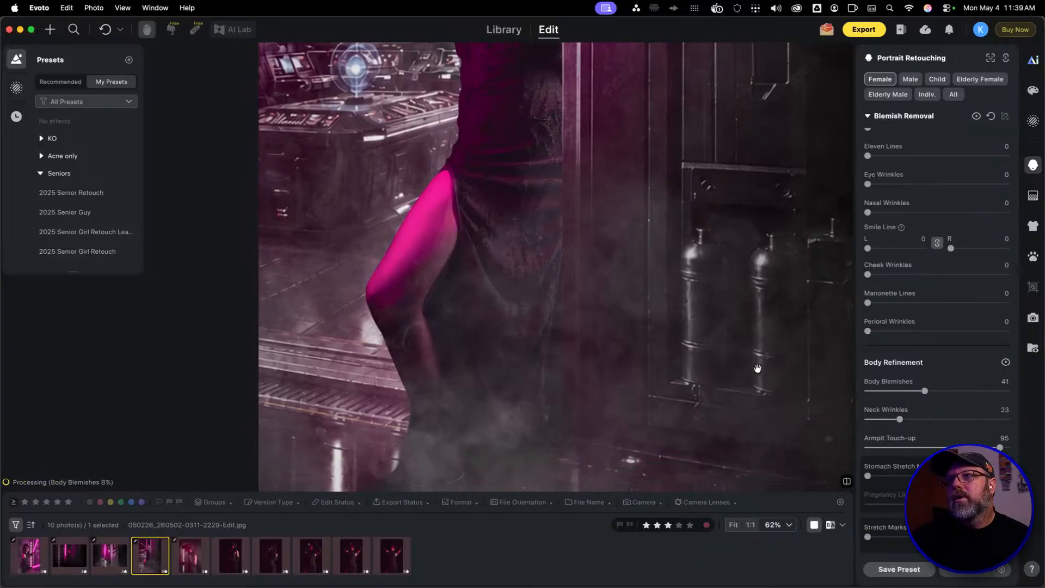
scroll(553, 217, "up", 10)
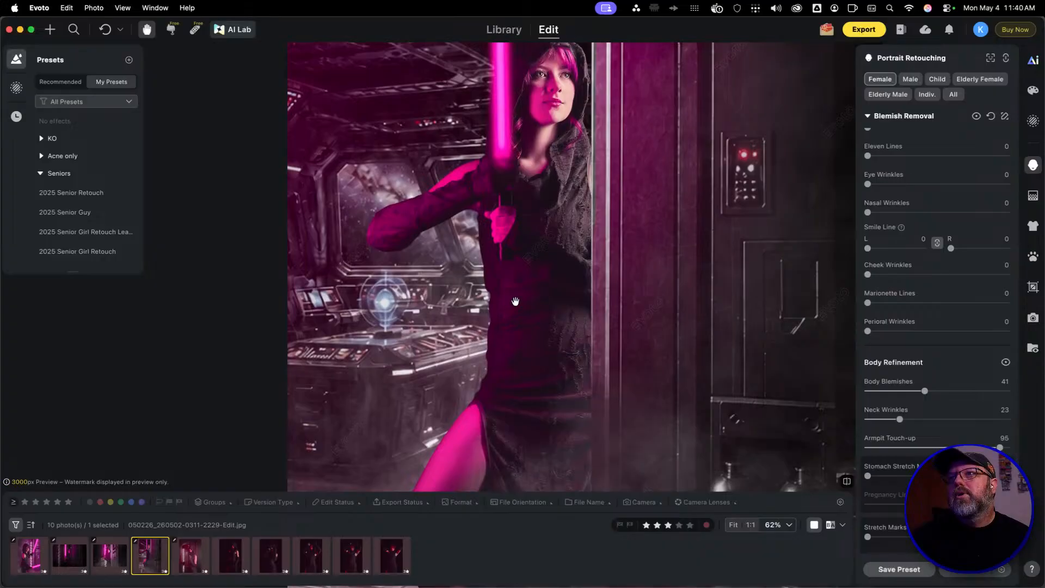
left_click_drag(535, 299, 533, 300)
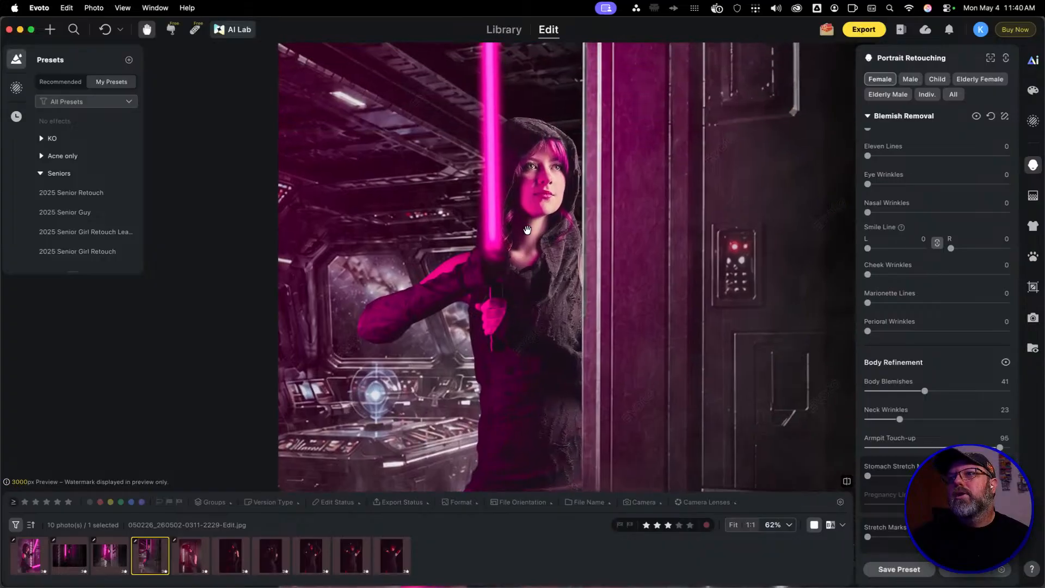
left_click_drag(507, 335, 492, 205)
scroll(483, 258, "down", 4)
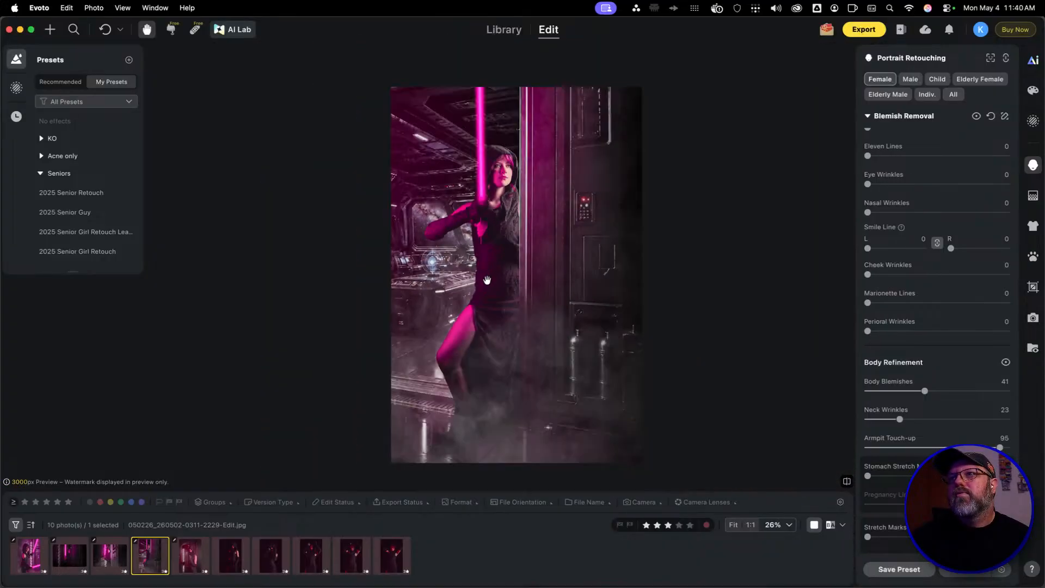
scroll(490, 276, "up", 1)
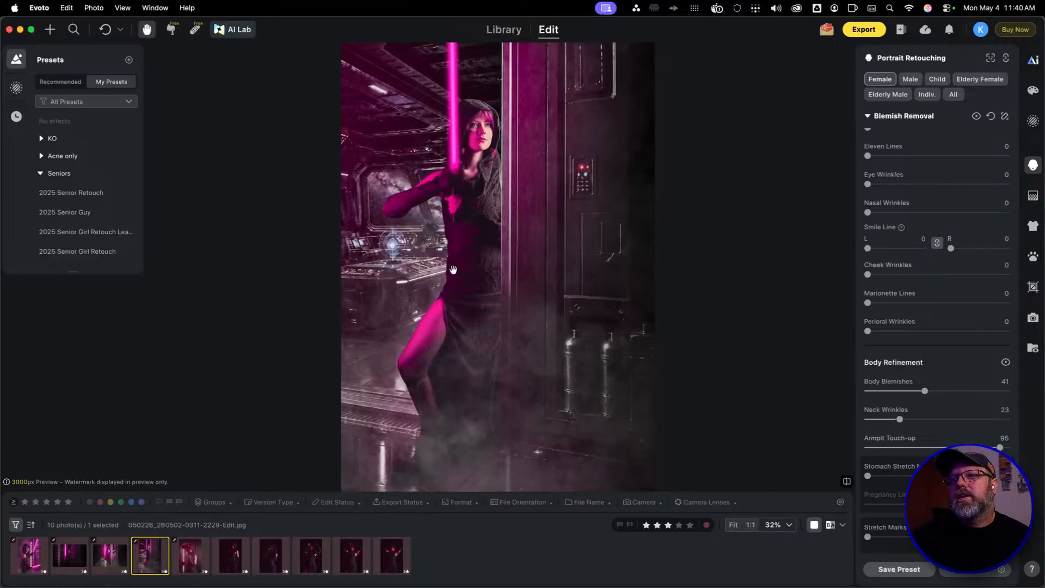
Set Body Blemishes to 34 on the first photo, the one with two lightsabers
left_click(110, 558)
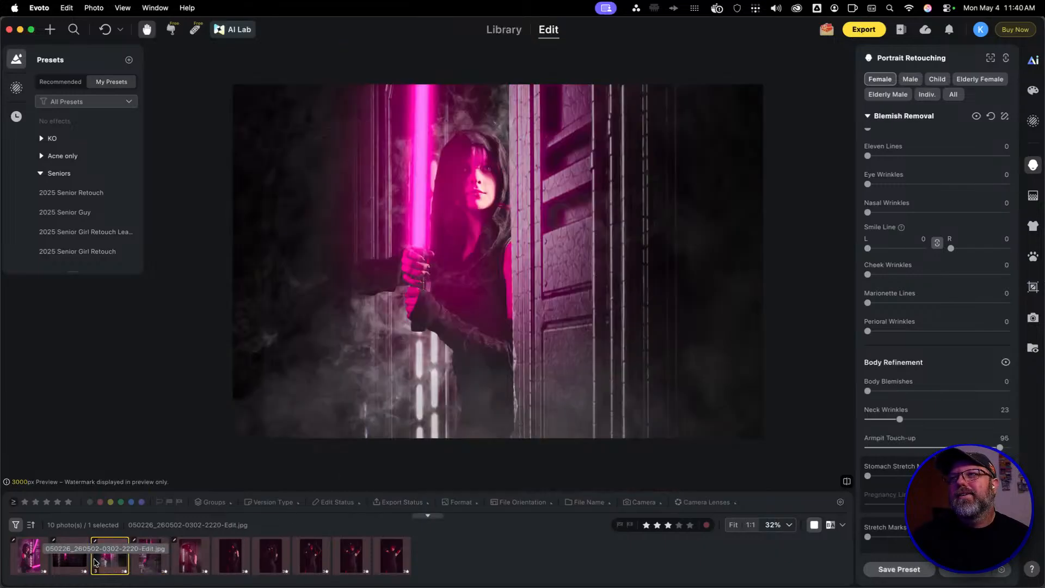
left_click(39, 555)
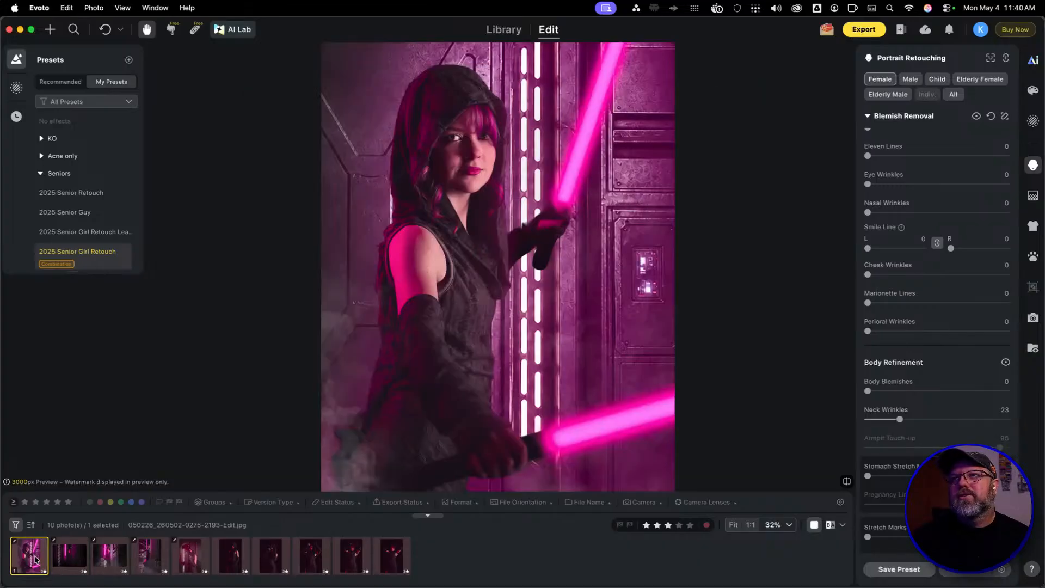
left_click(907, 392)
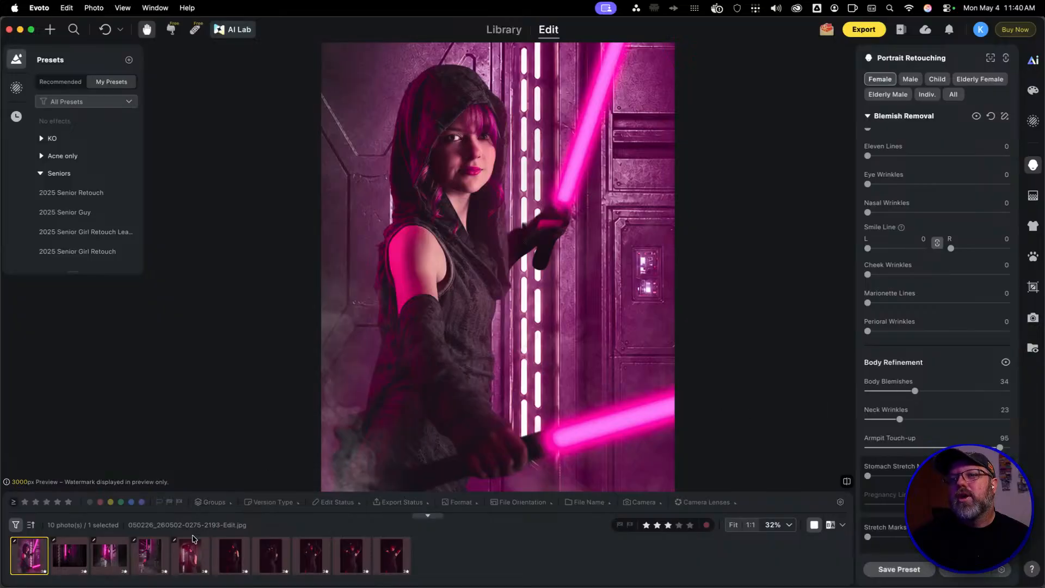
Apply the 2025 Senior Girl Retouch preset to the sixth photo, the hooded figure on a dark background
left_click(194, 556)
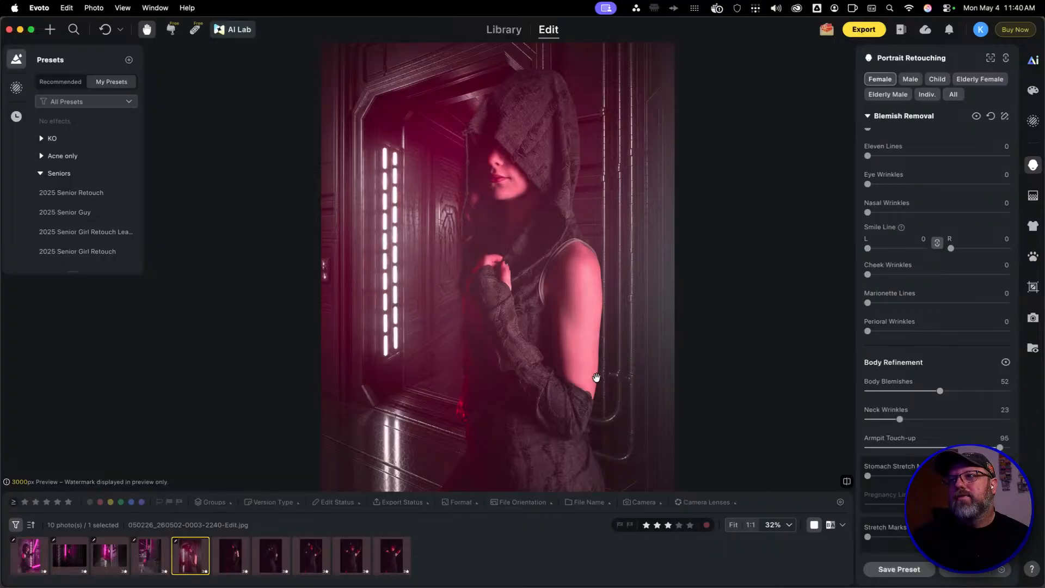
left_click(231, 555)
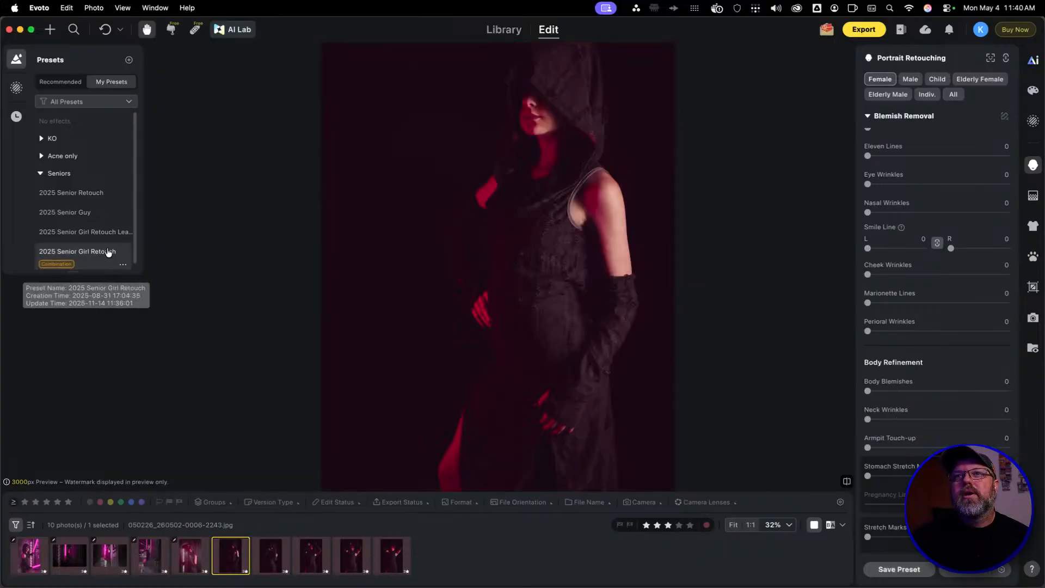
left_click(128, 251)
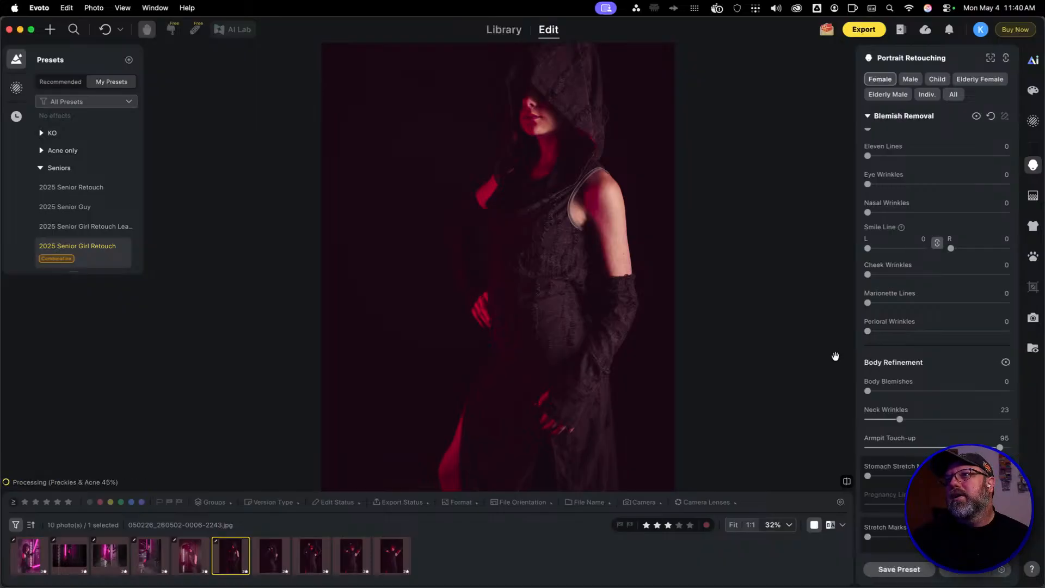
Set Body Blemishes to 43 on the sixth photo and inspect the face and figure
left_click(915, 390)
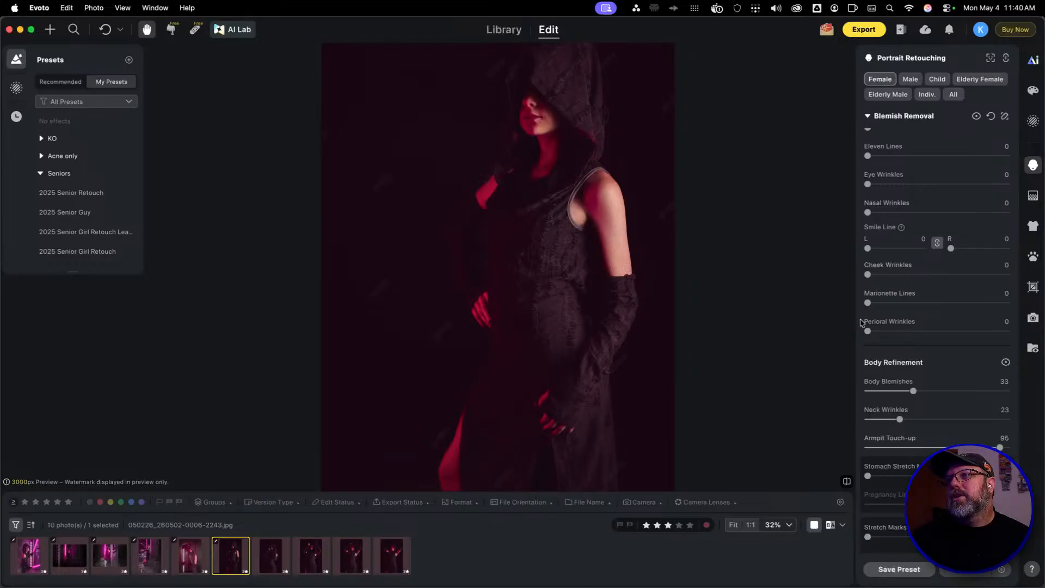
left_click_drag(917, 391, 927, 391)
left_click_drag(575, 146, 589, 248)
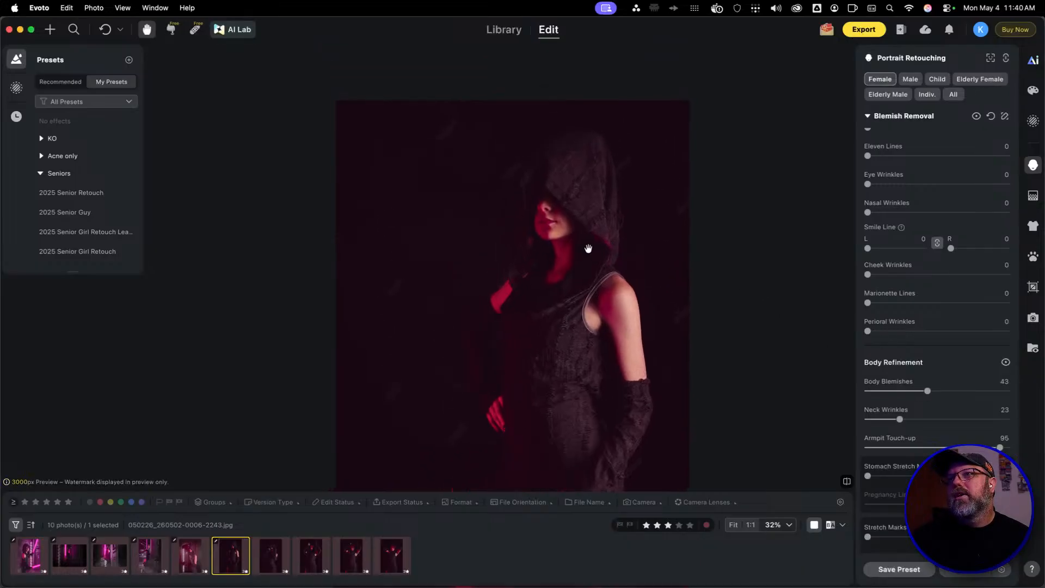
scroll(574, 229, "up", 10)
scroll(572, 230, "down", 10)
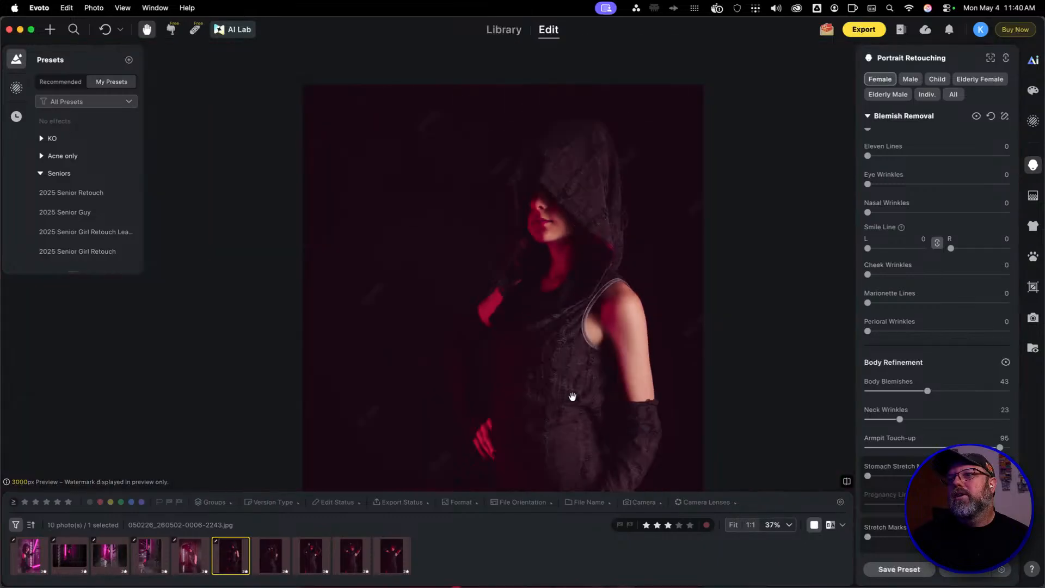
left_click_drag(573, 396, 546, 257)
scroll(554, 297, "down", 2)
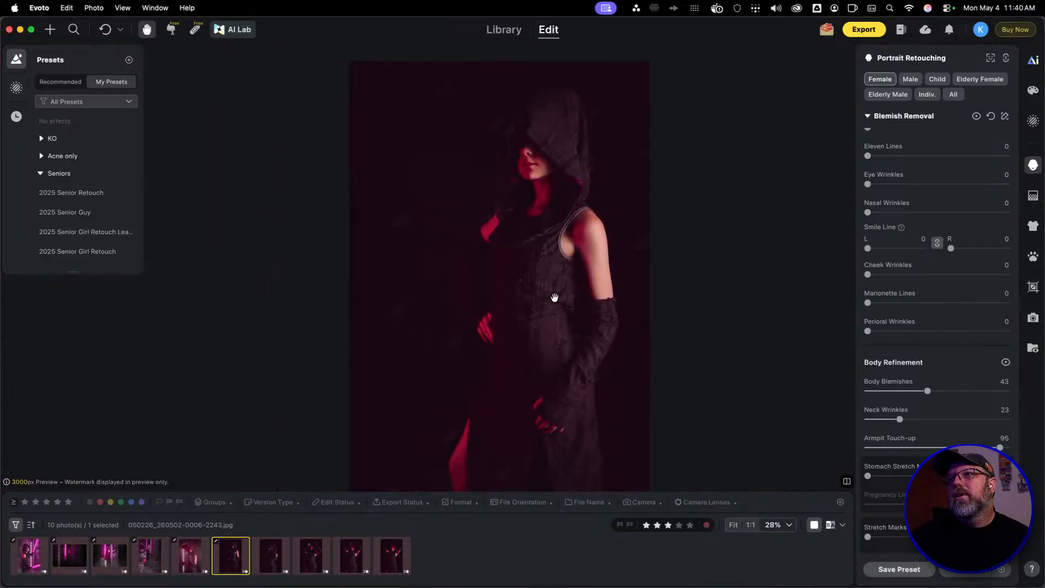
Copy all the sixth photo's retouching effects and paste them onto the seventh and eighth photos
scroll(554, 297, "down", 2)
scroll(551, 316, "up", 1)
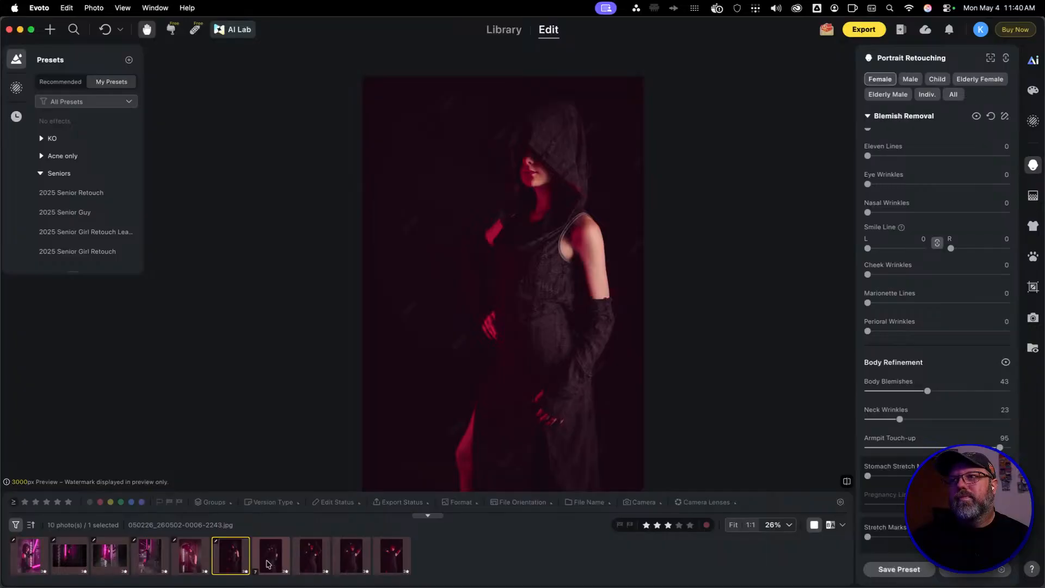
key("super+c")
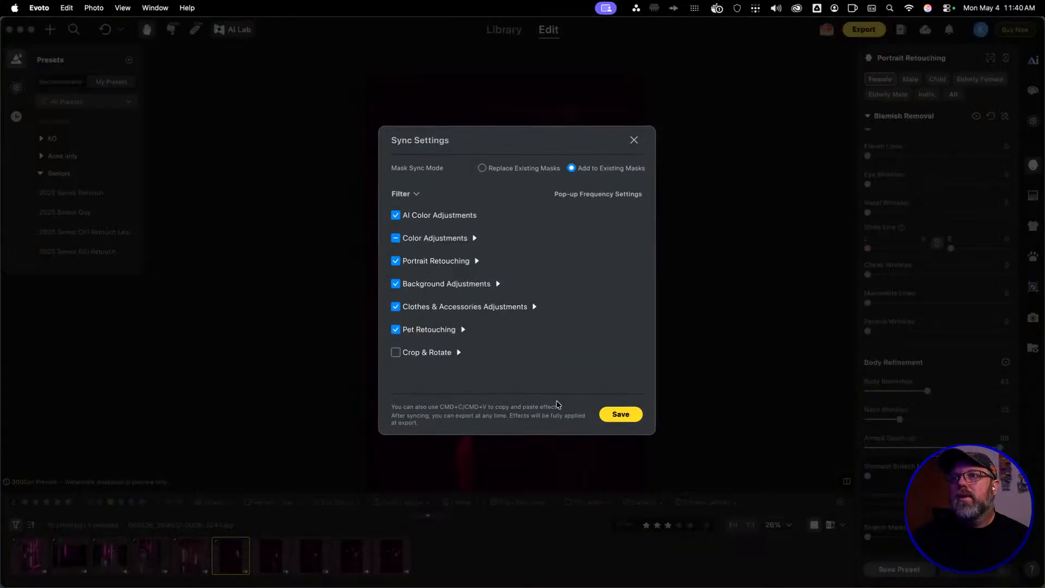
left_click(619, 414)
left_click(273, 560)
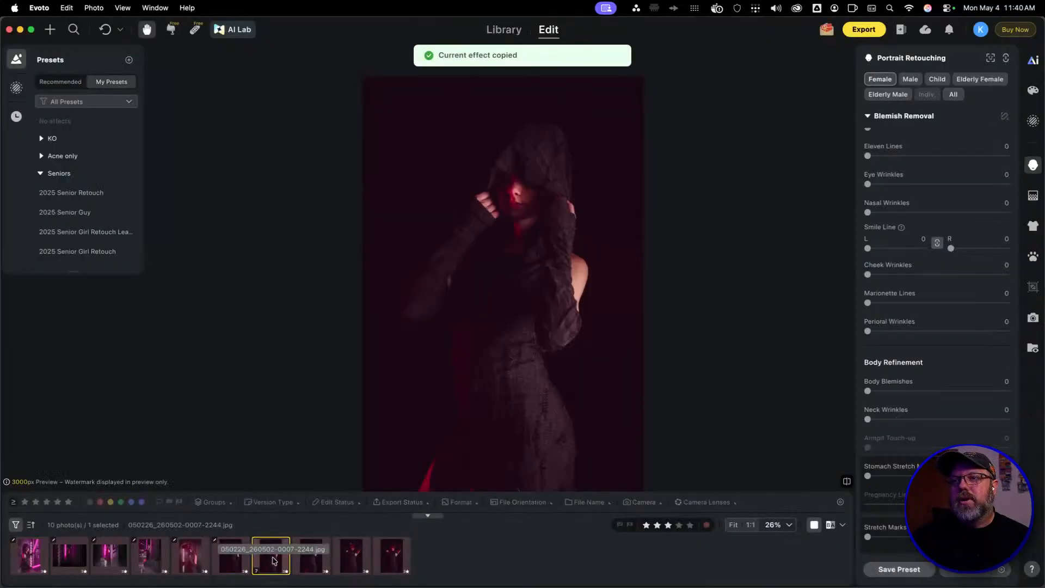
key("super+v")
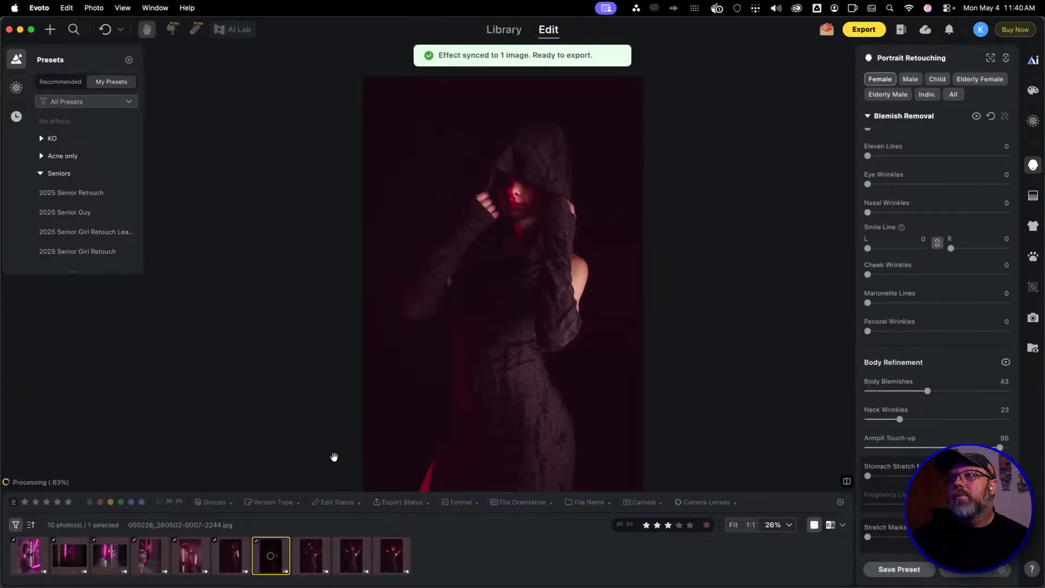
left_click(315, 558)
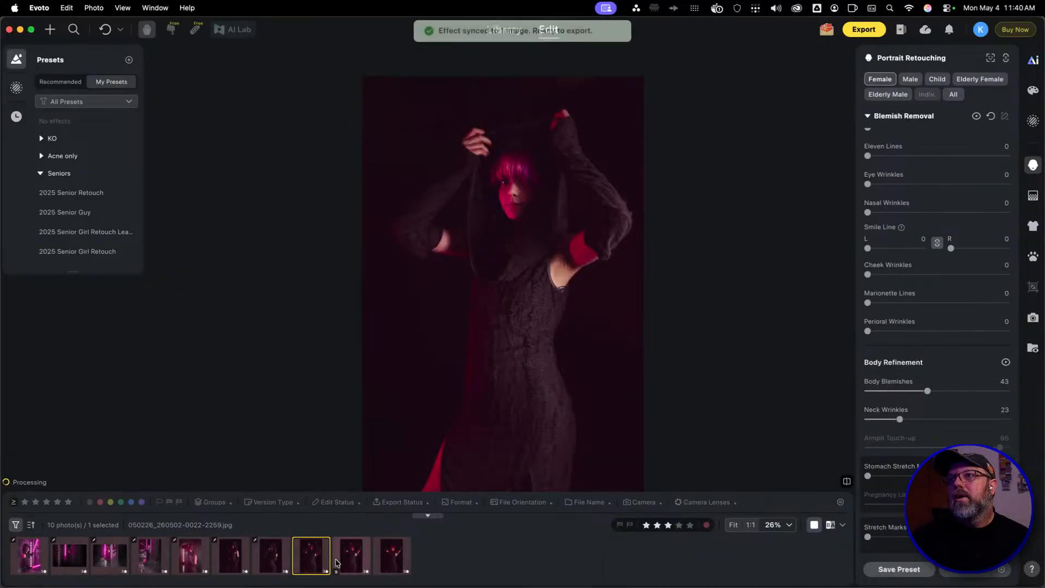
key("super+v")
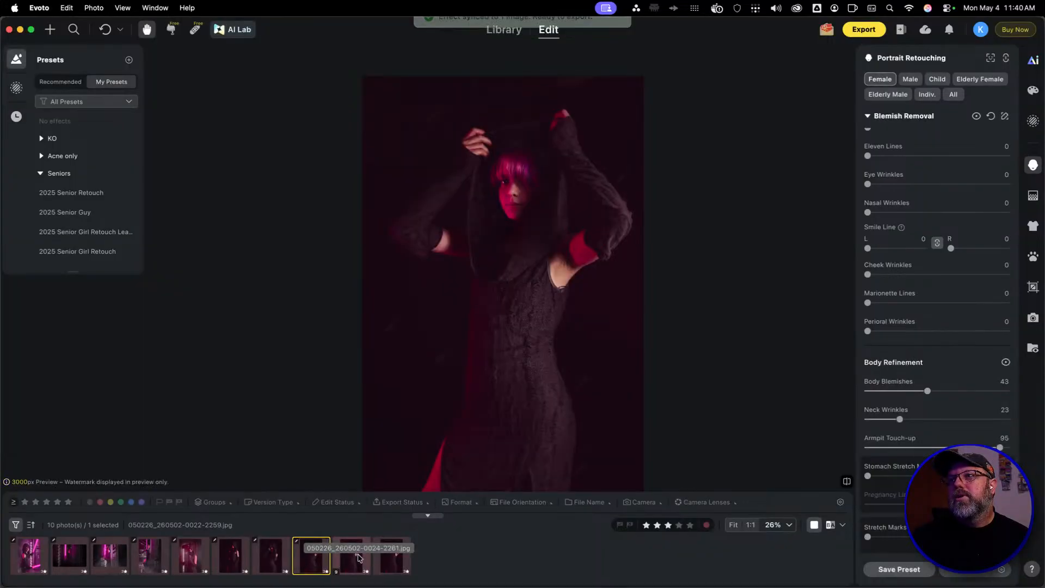
Set Armpit Touch-up to 100 on the eighth photo, the figure holding her hood with raised arms
scroll(937, 335, "up", 8)
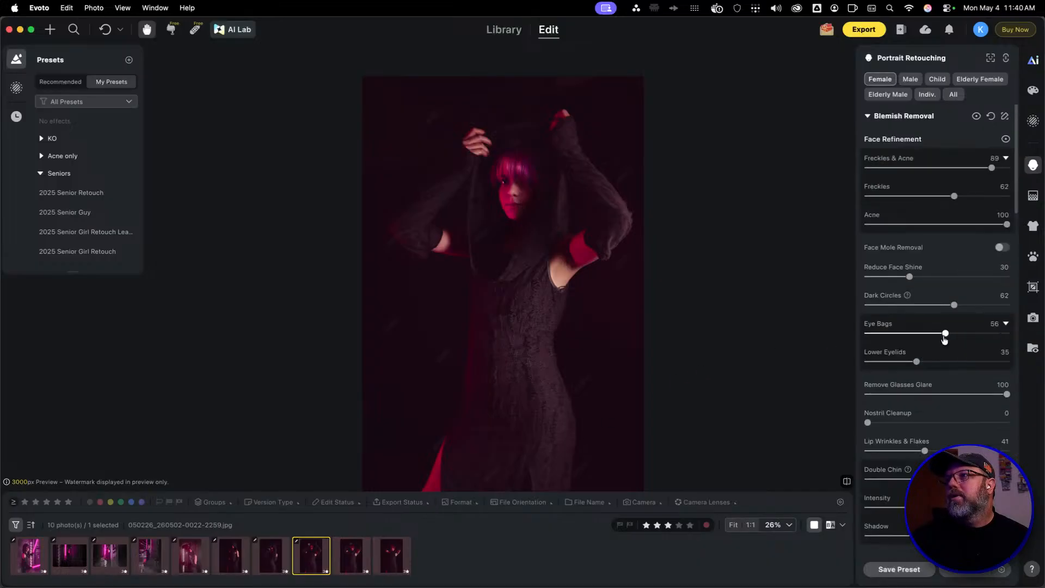
scroll(918, 416, "down", 8)
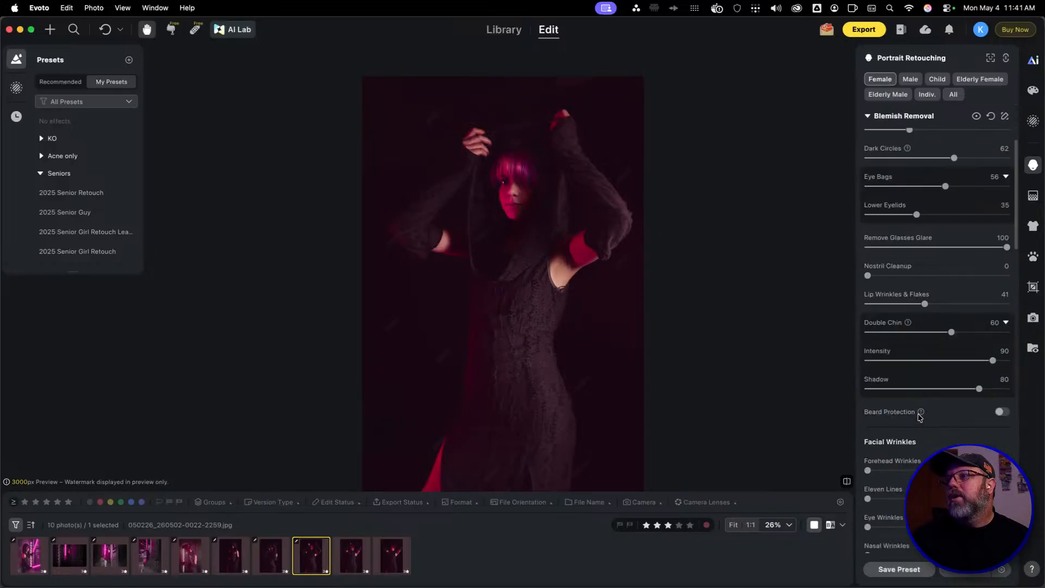
scroll(919, 424, "down", 5)
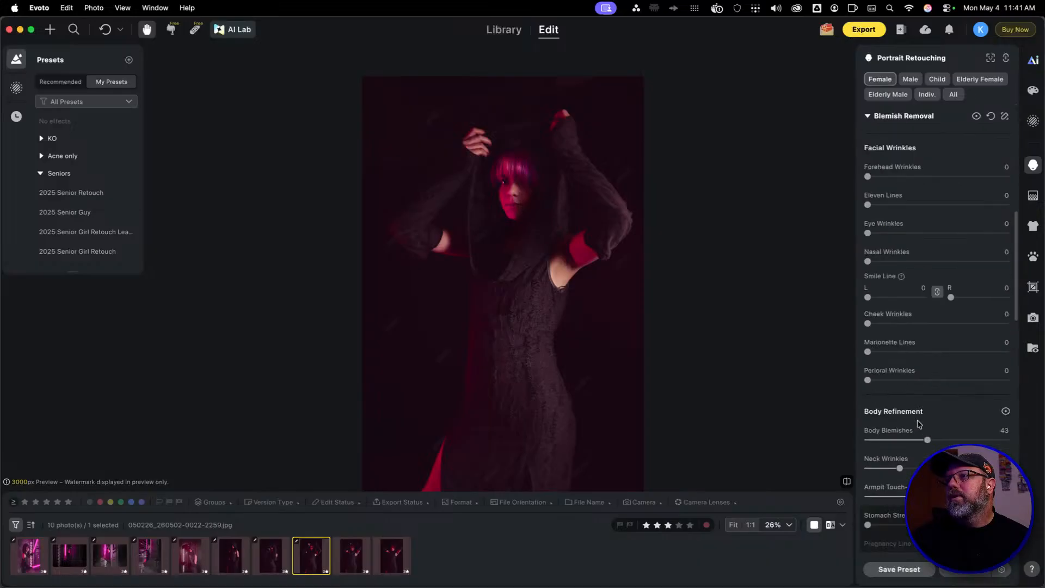
scroll(919, 424, "down", 3)
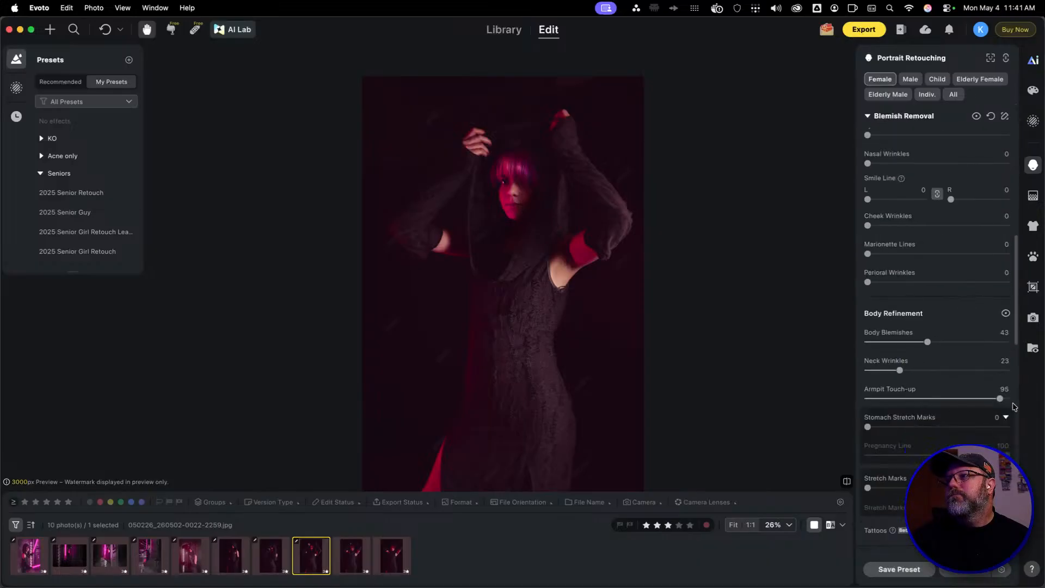
left_click_drag(1000, 399, 1010, 399)
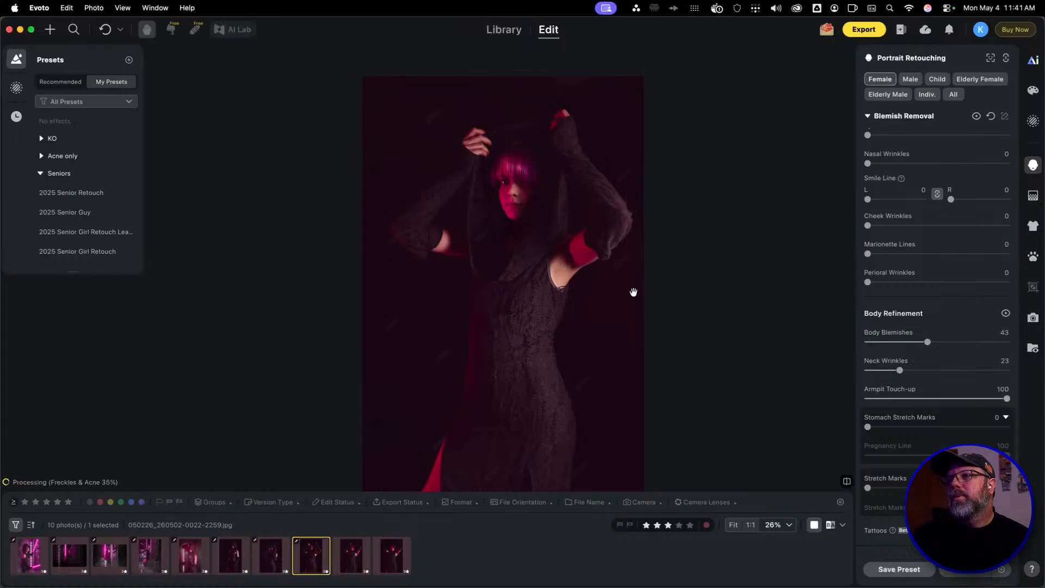
Copy the eighth photo's retouching effects and paste them onto the ninth and tenth photos
key("super+c")
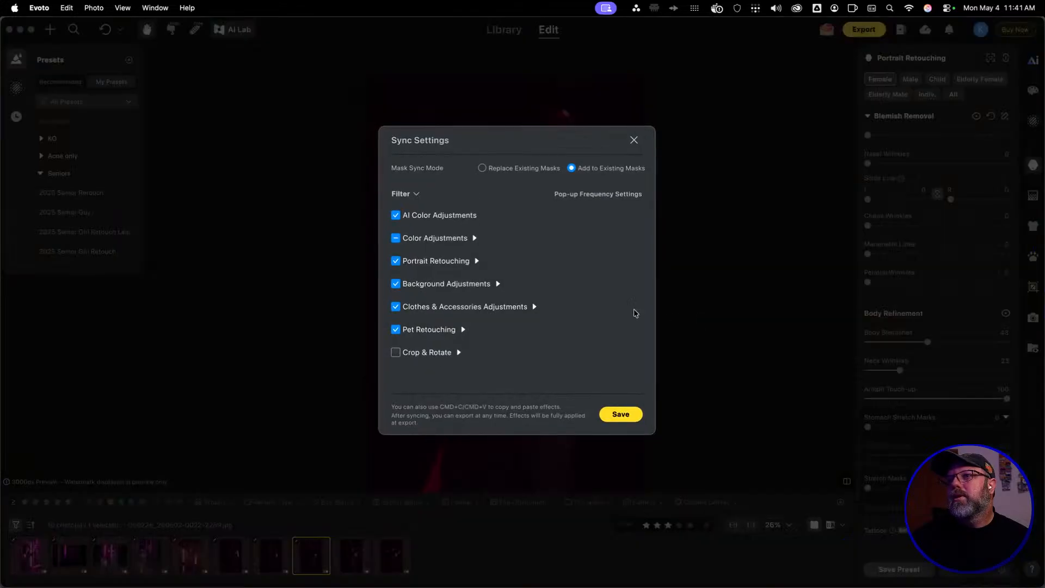
left_click(606, 415)
key("Right")
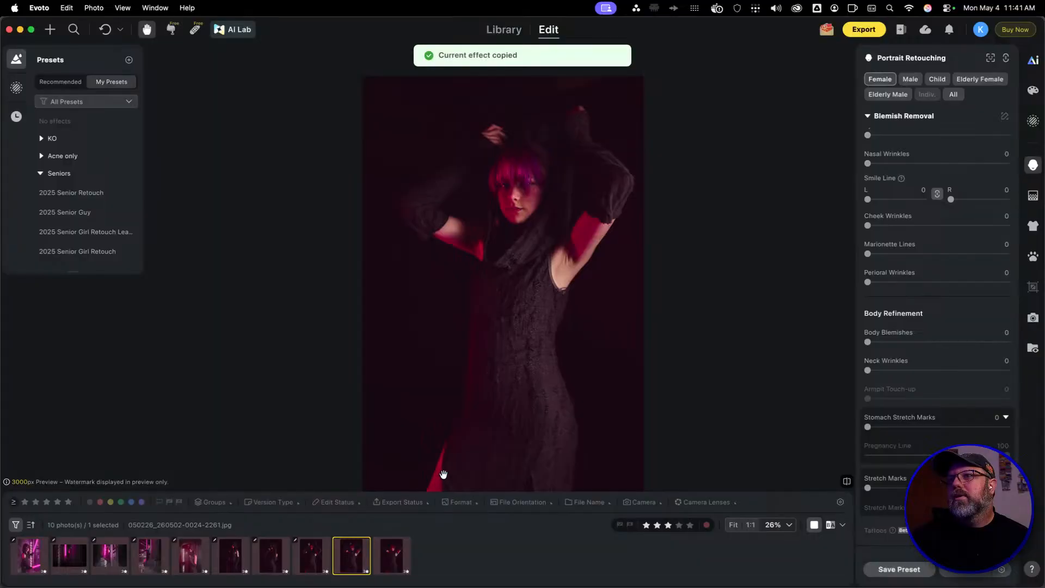
key("super+v")
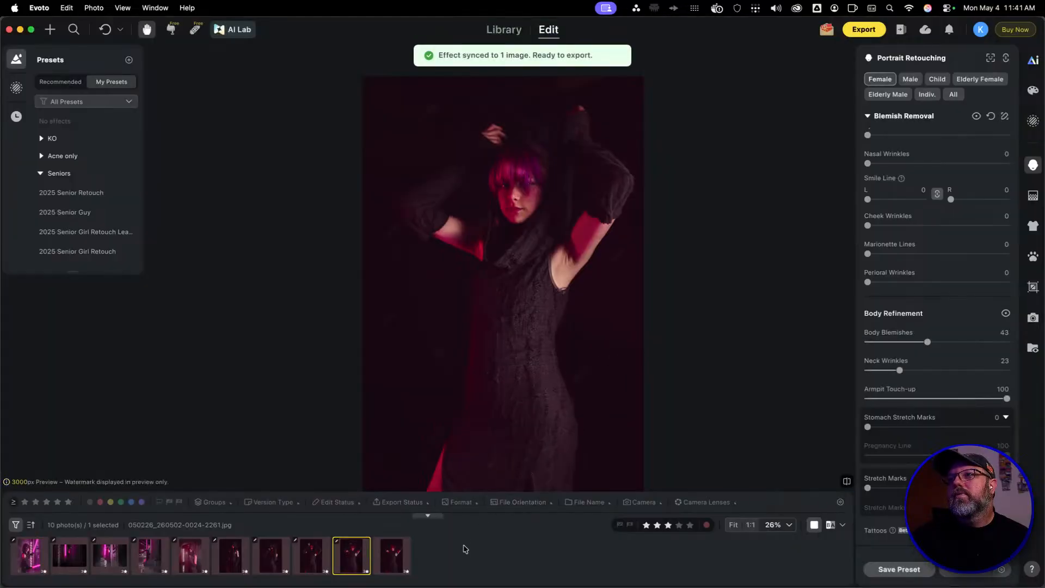
left_click(396, 560)
key("super+v")
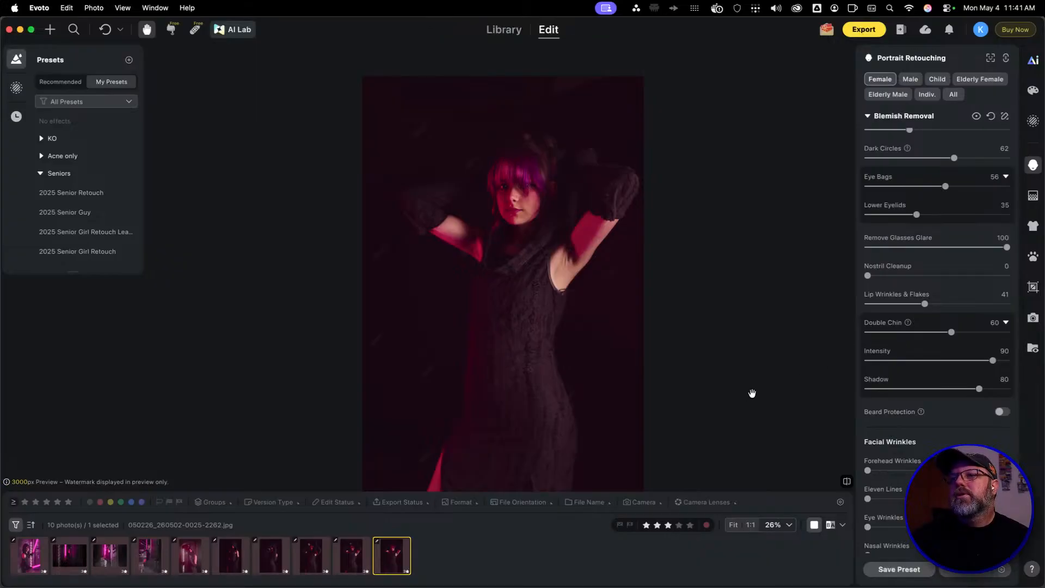
Examine the face retouching up close from the tenth photo back to the sixth, then view the fifth photo's whole figure
scroll(521, 192, "up", 3)
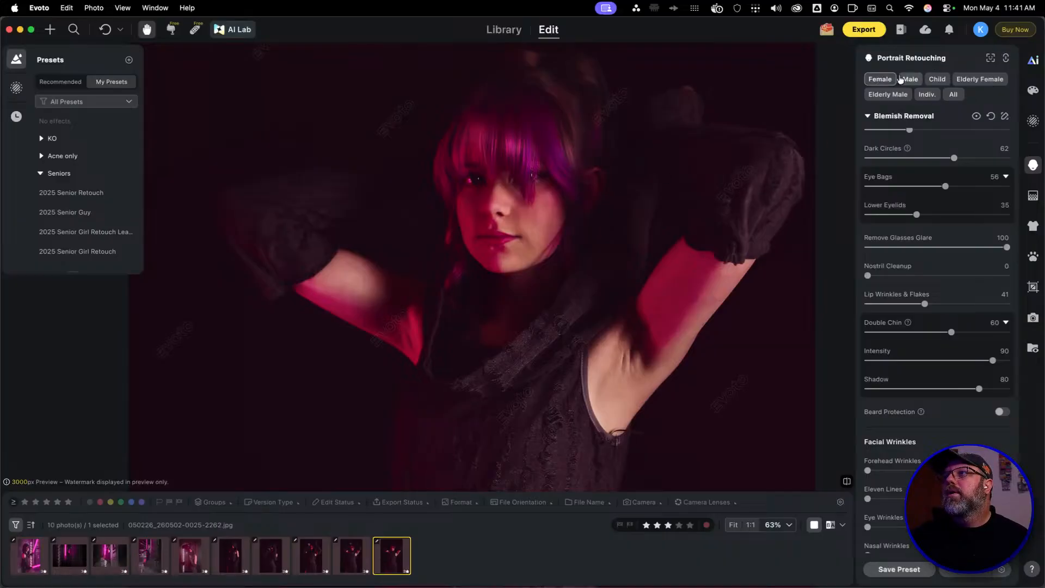
scroll(737, 136, "up", 3)
left_click_drag(370, 337, 539, 345)
key("Left")
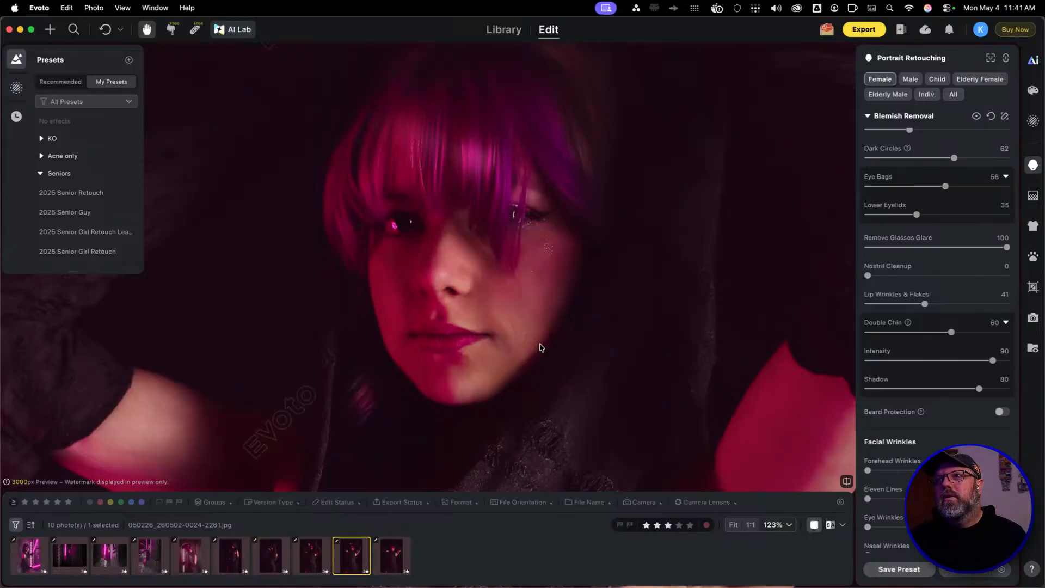
key("Left")
key("Left")
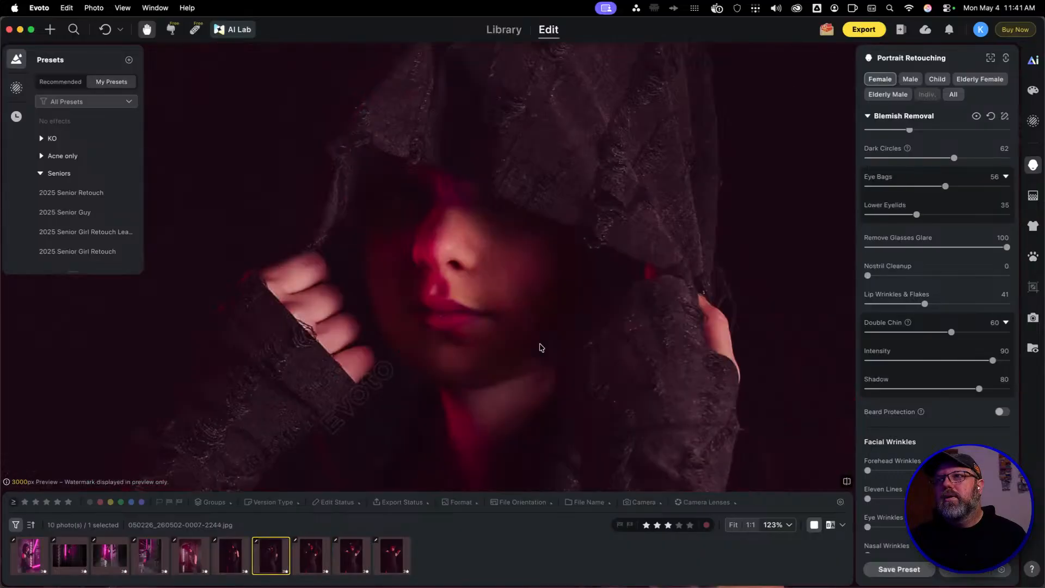
key("Left")
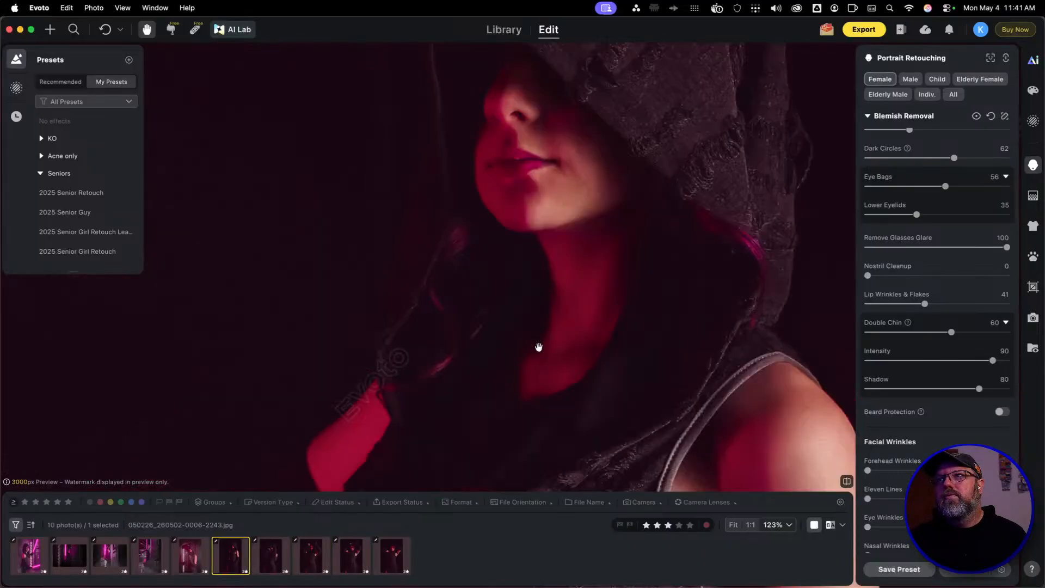
key("Left")
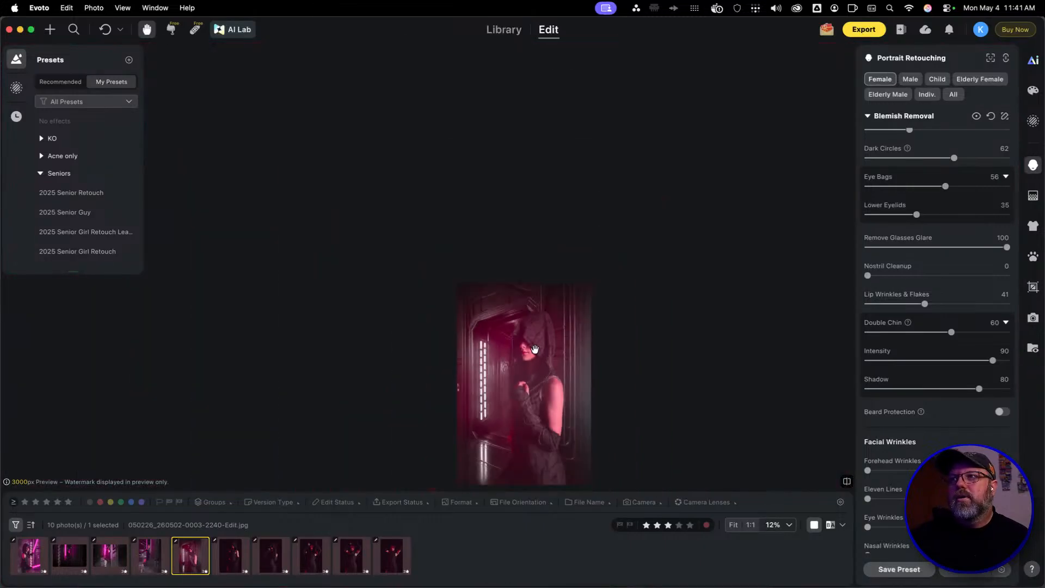
left_click_drag(535, 349, 532, 234)
scroll(505, 181, "up", 5)
Export all ten photos with the JPEG-Full Size preset into a Retouched subfolder of the original folder and check the export list
key("super+a")
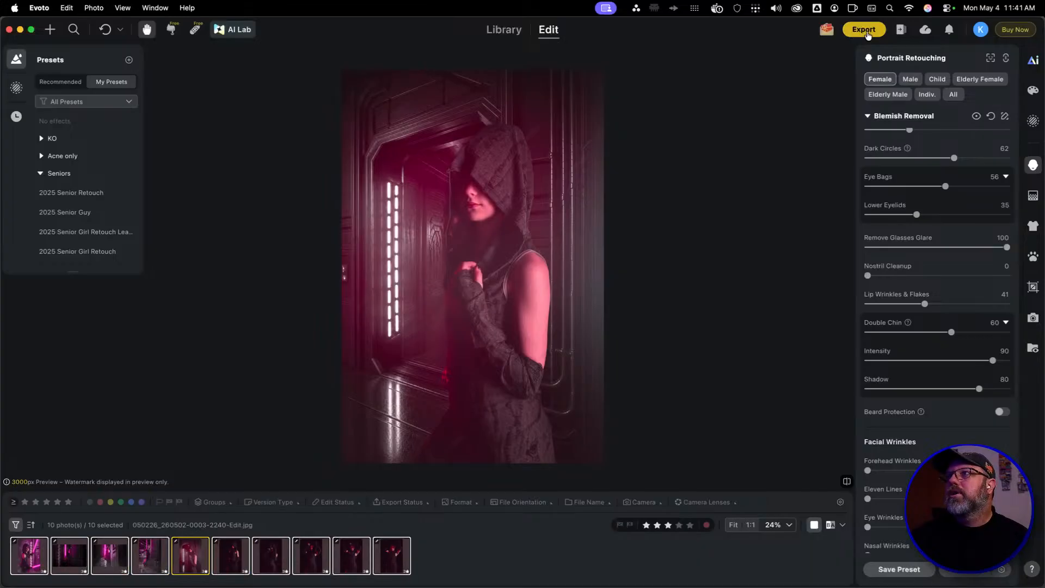
left_click(863, 29)
key("Return")
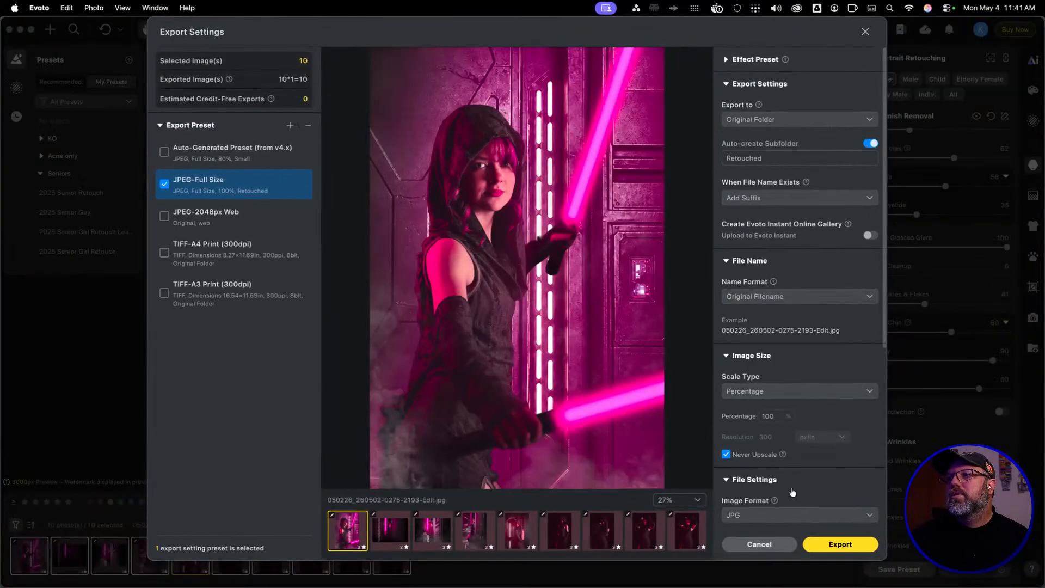
left_click(838, 542)
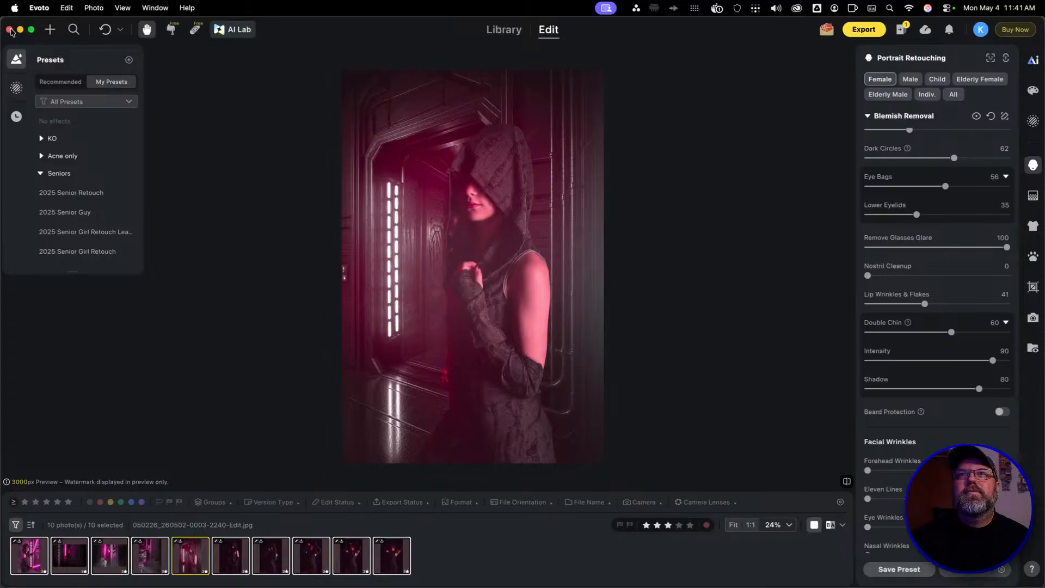
left_click(902, 31)
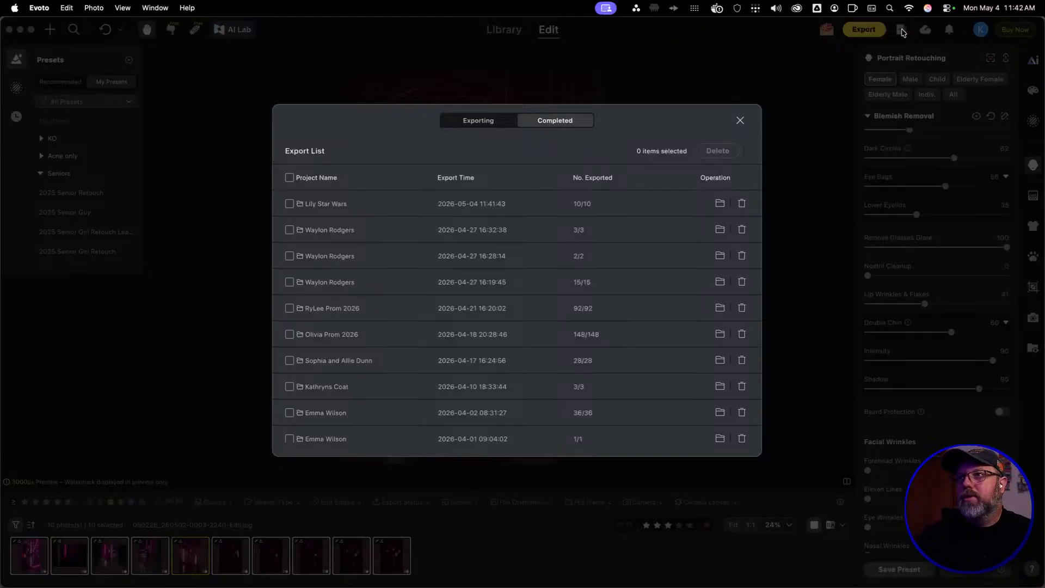
Switch to Lightroom Classic and synchronize the To retouch folder to import the newly exported retouched photos
mouse_move(1043, 3)
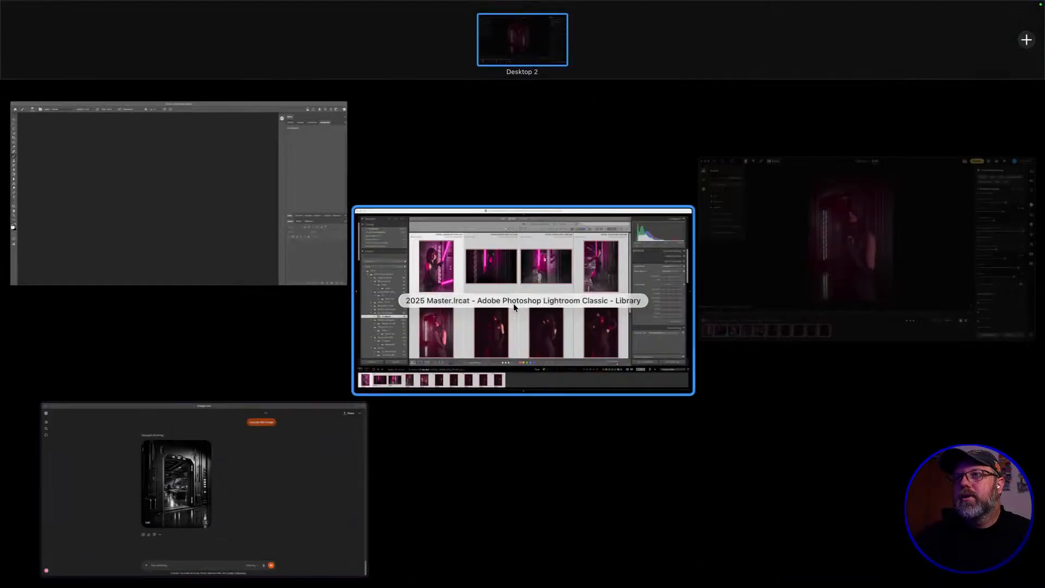
left_click(513, 303)
right_click(115, 353)
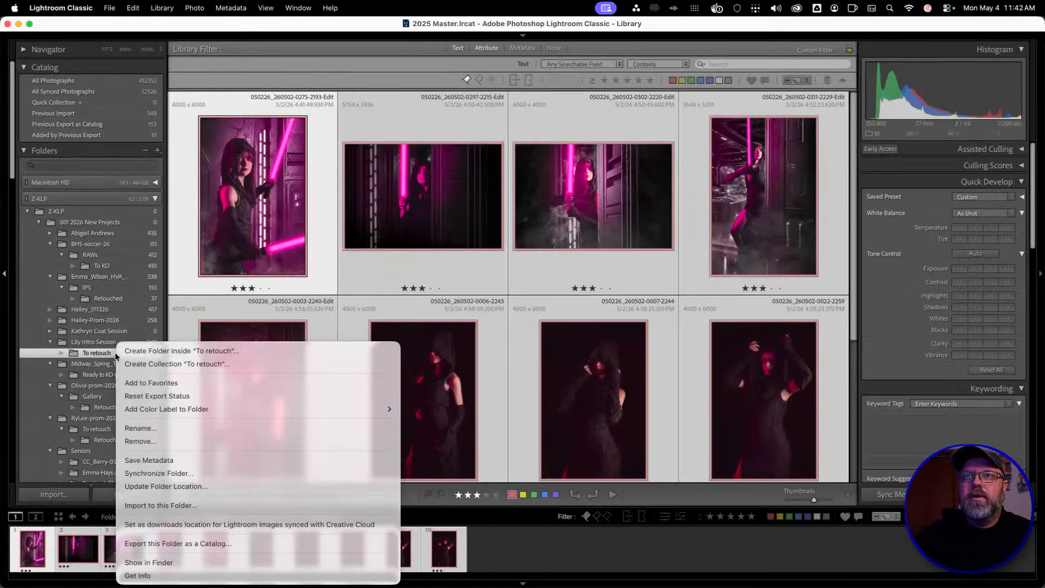
left_click(185, 473)
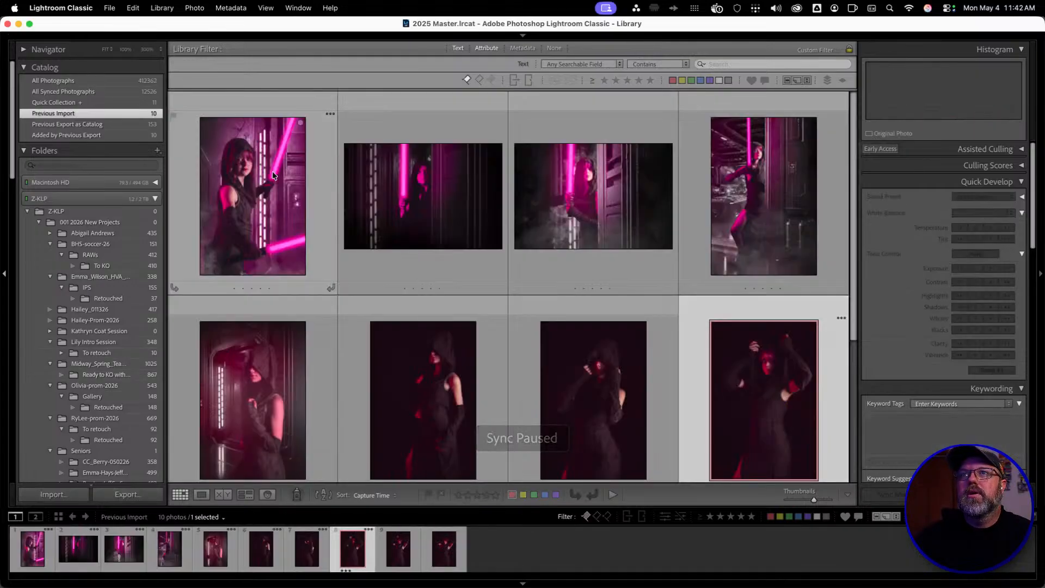
Go to the library folder containing the imported two-lightsaber photo and hide the side panels to enlarge the grid
right_click(277, 172)
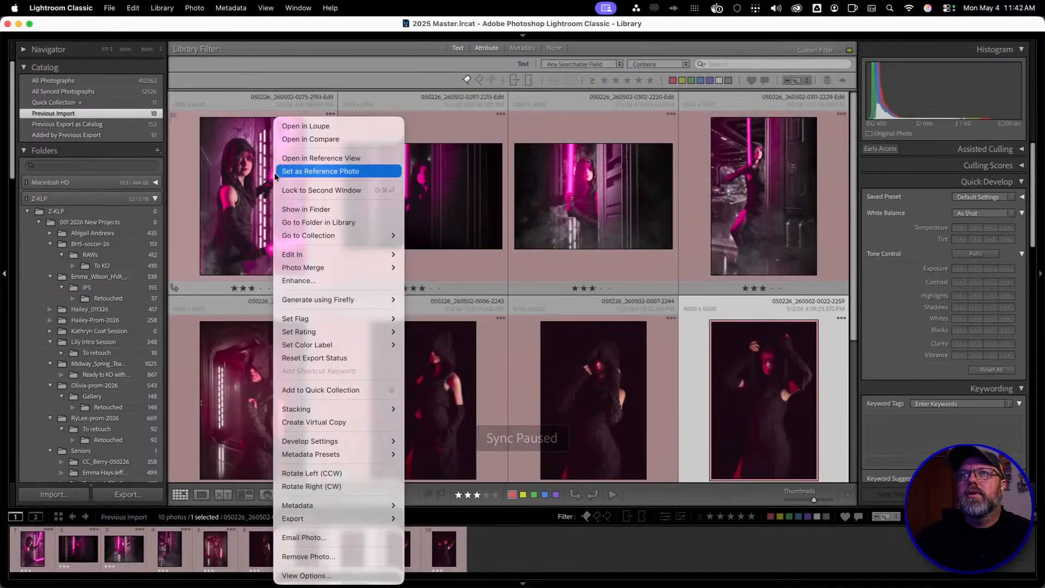
left_click(311, 222)
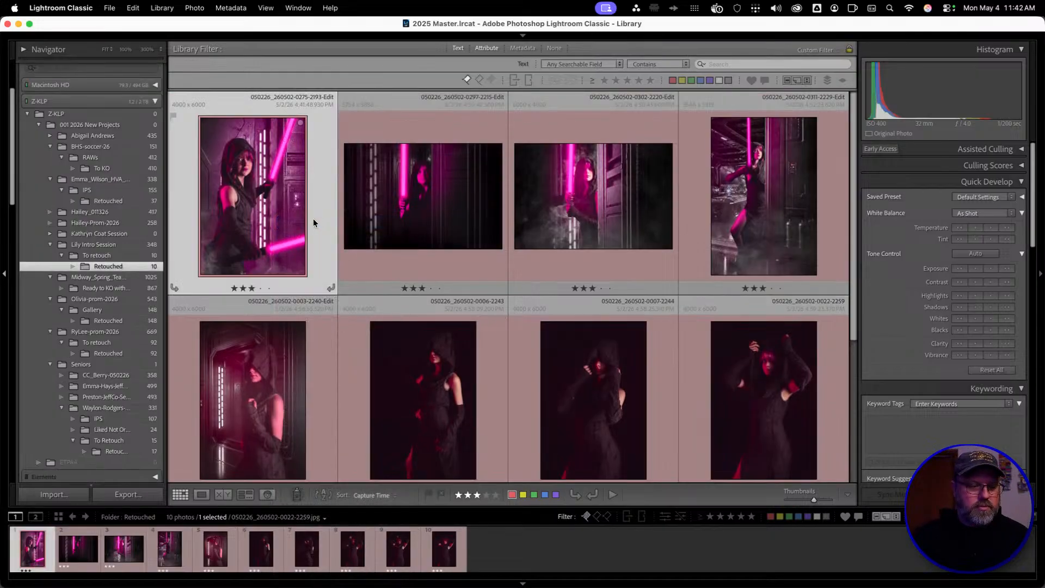
key("Tab")
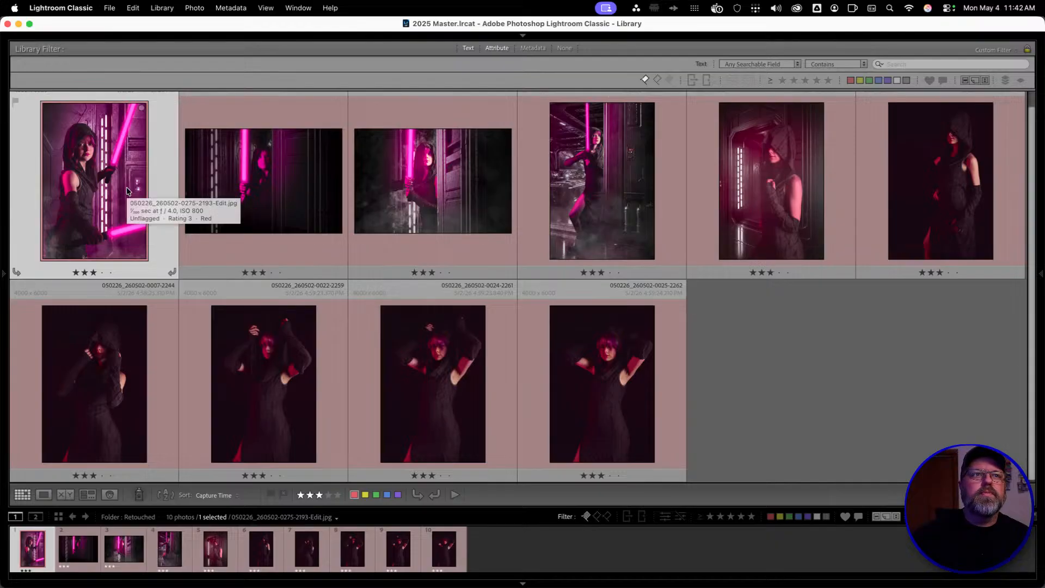
Open the export settings for all ten retouched photos and review the 01-For Selling Gallery w/ watermark preset down to its watermarking options
key("super+a")
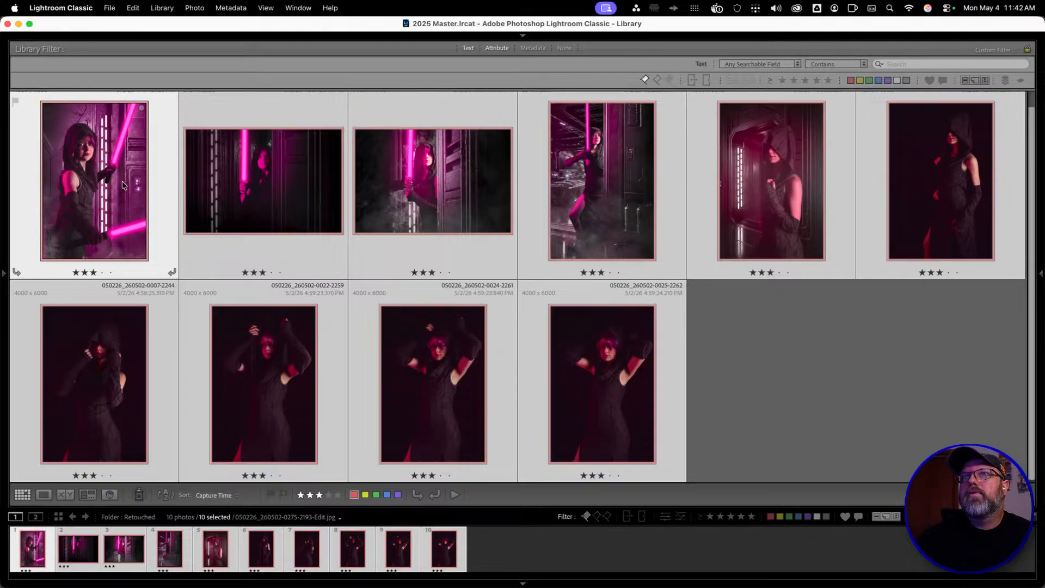
right_click(83, 175)
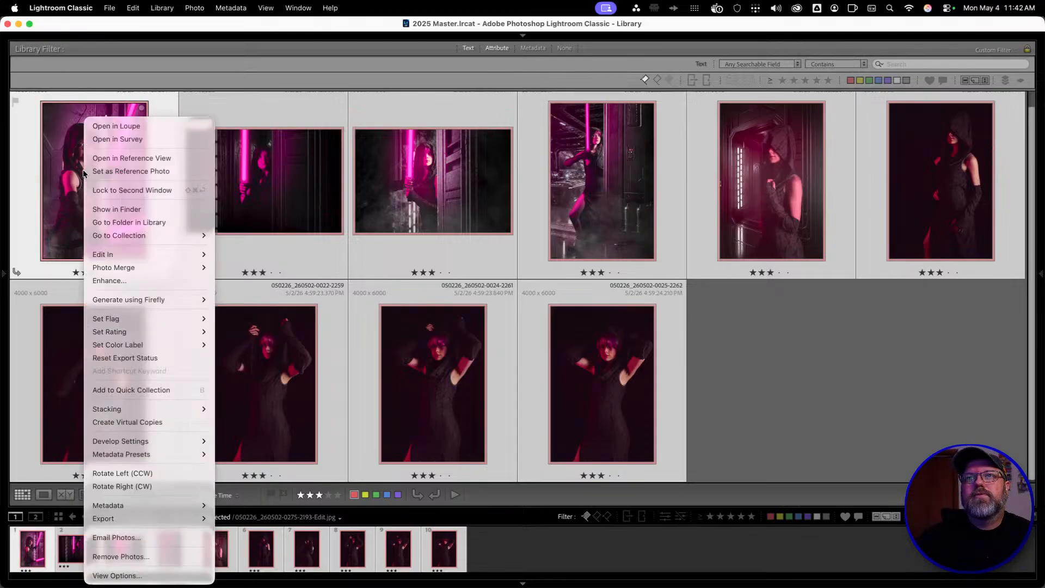
mouse_move(178, 321)
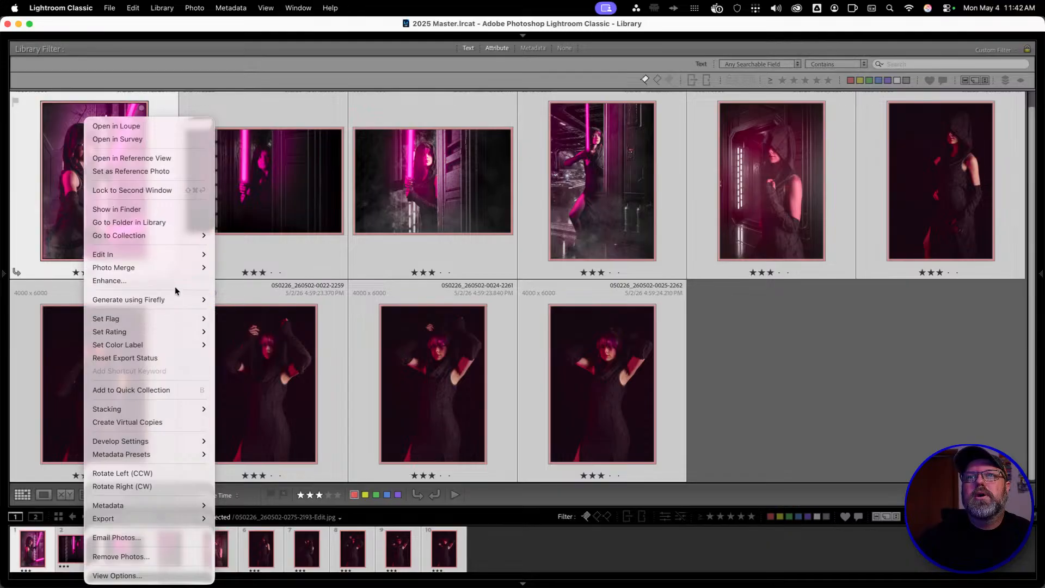
mouse_move(166, 518)
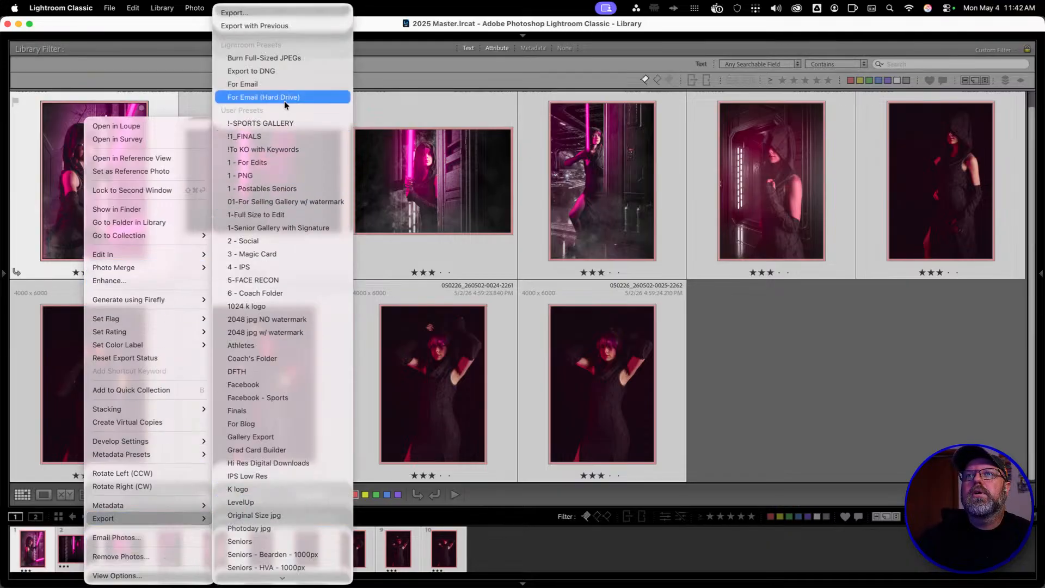
left_click(274, 13)
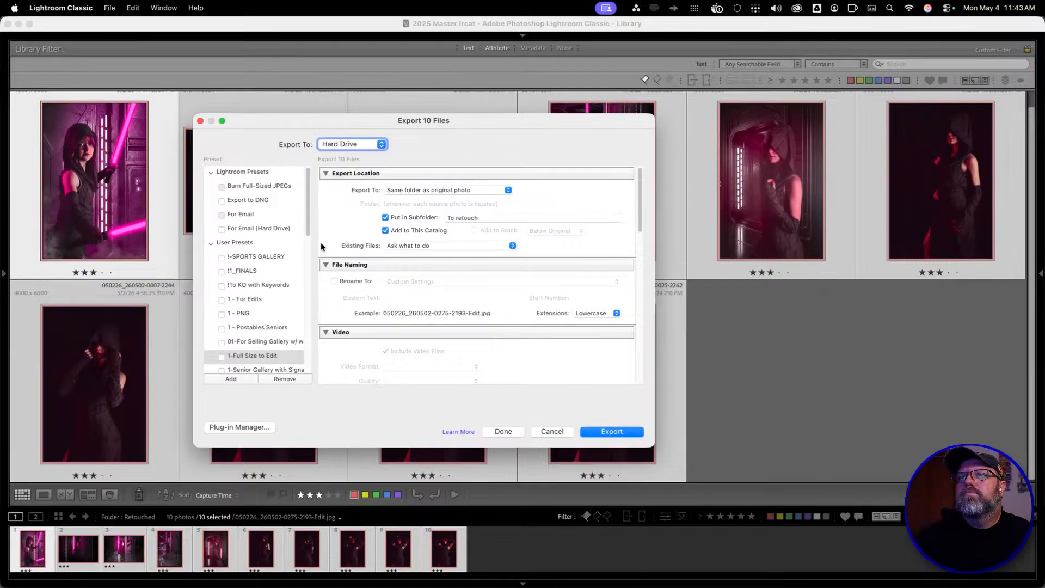
left_click(260, 342)
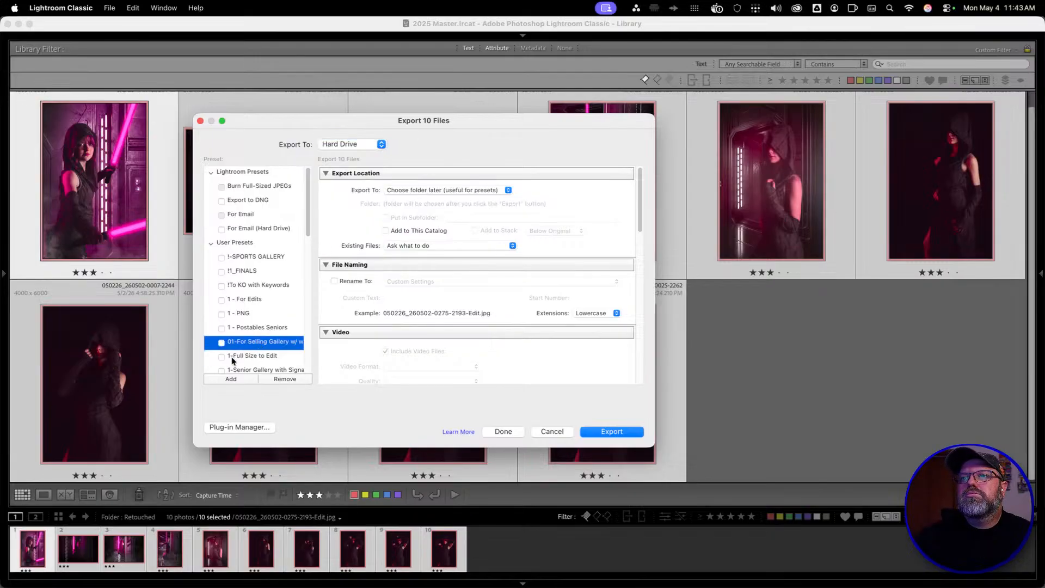
scroll(233, 360, "down", 1)
scroll(449, 357, "down", 5)
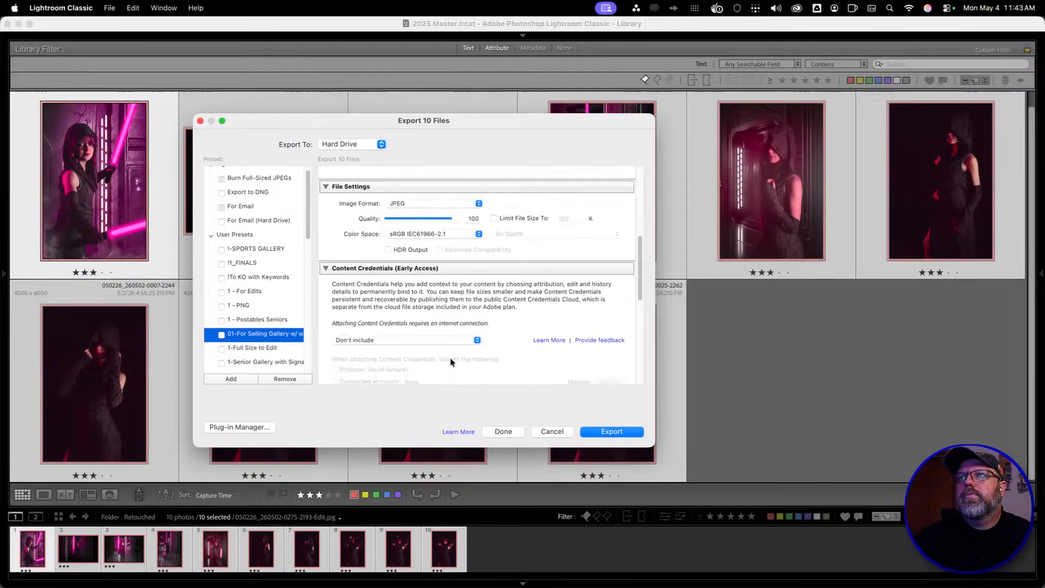
scroll(450, 357, "down", 6)
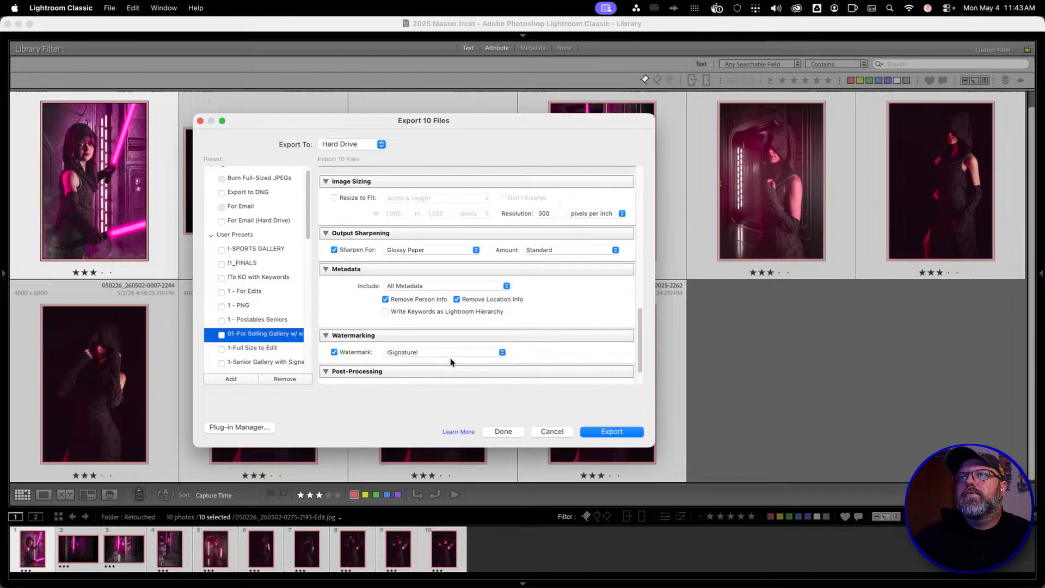
Check the 1 - Postables Seniors preset's sizing and watermark settings and export the ten photos with it
left_click(266, 320)
scroll(386, 279, "down", 2)
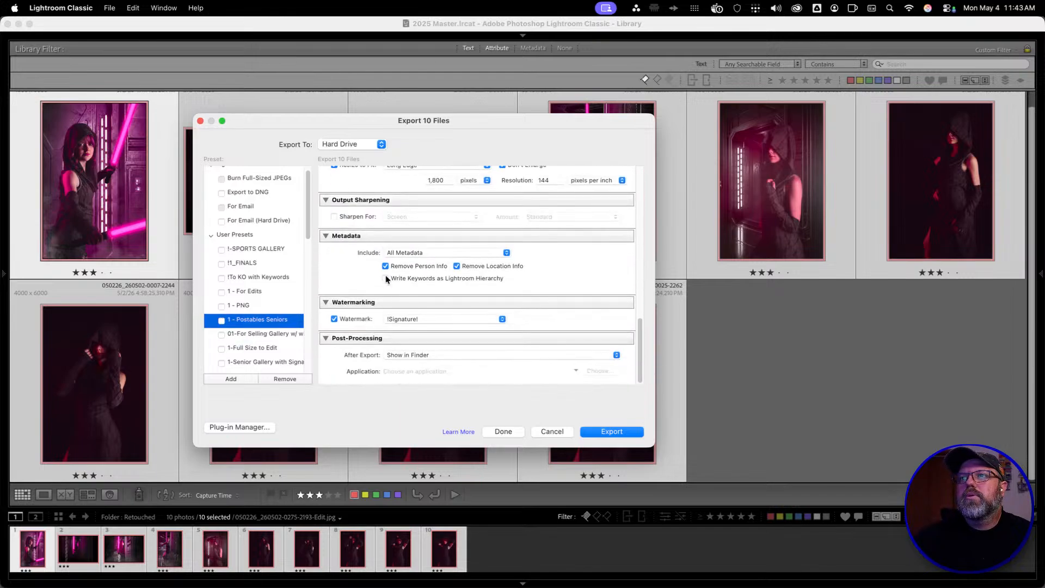
left_click(597, 430)
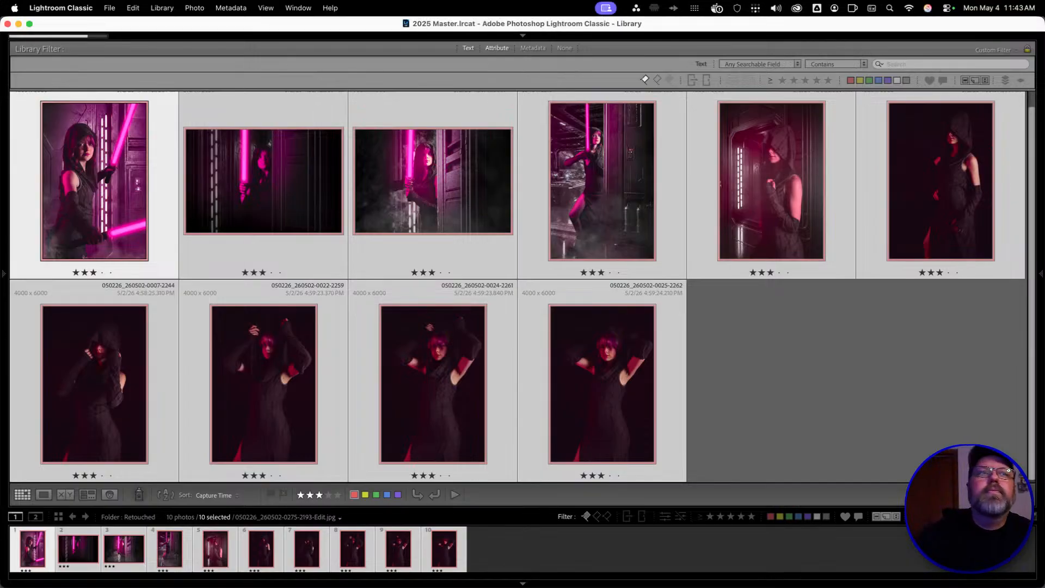
Deselect the photos, show the side panels and open the Retouched subfolder of the last session listed under Seniors
key("super+shift+e")
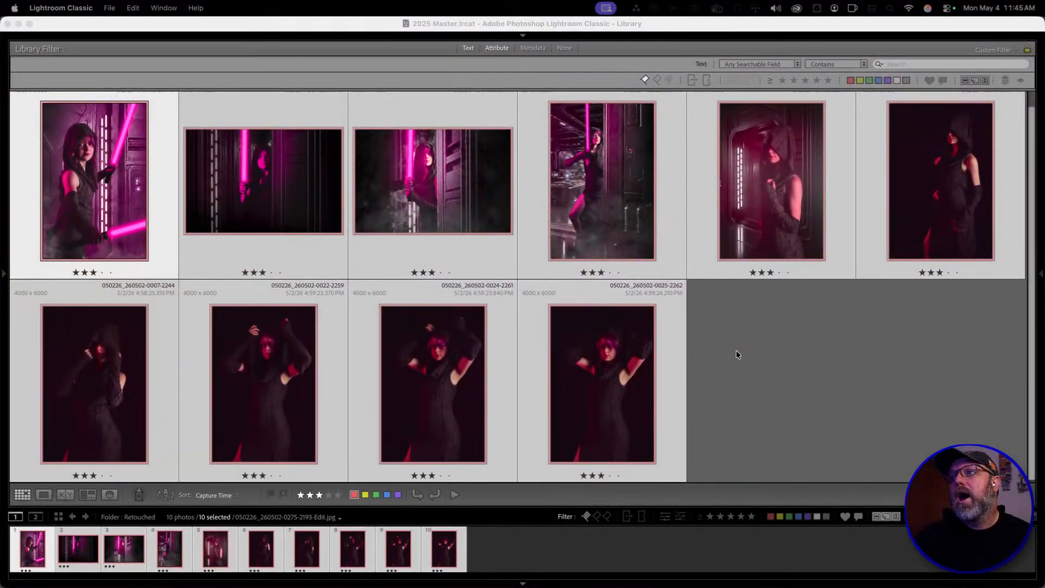
left_click(738, 355)
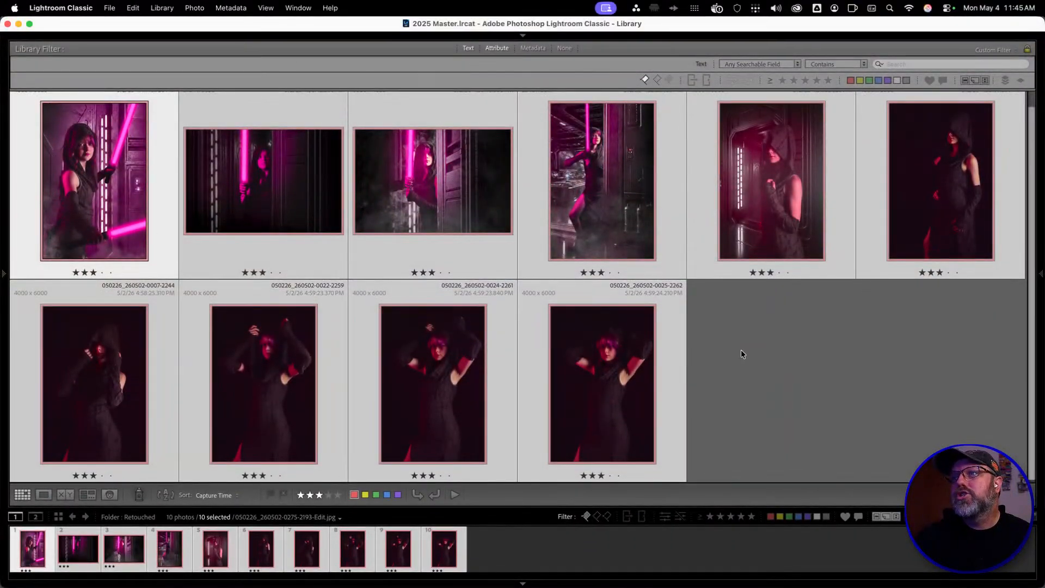
left_click(741, 355)
key("Tab")
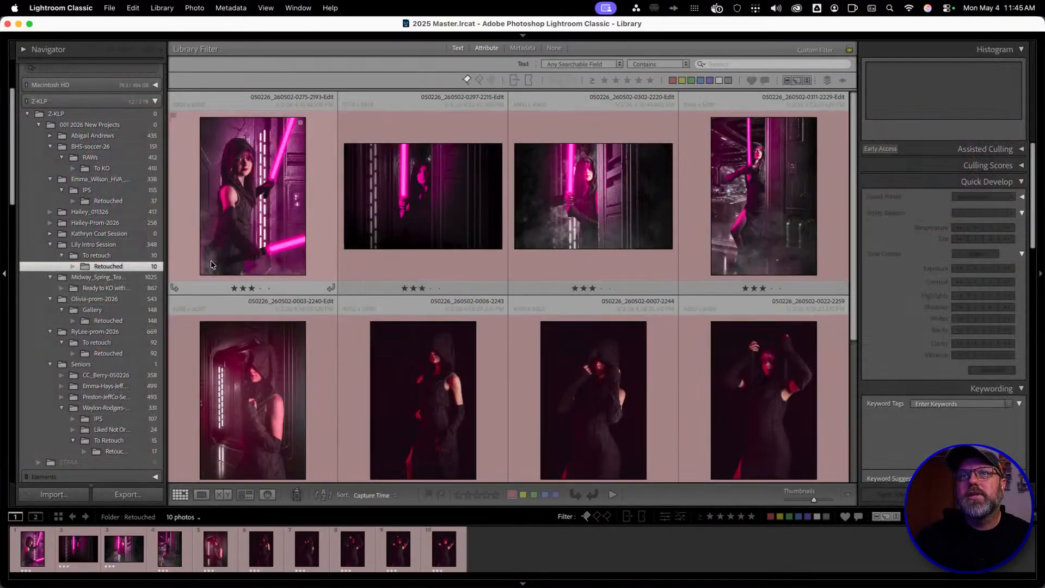
scroll(112, 414, "down", 1)
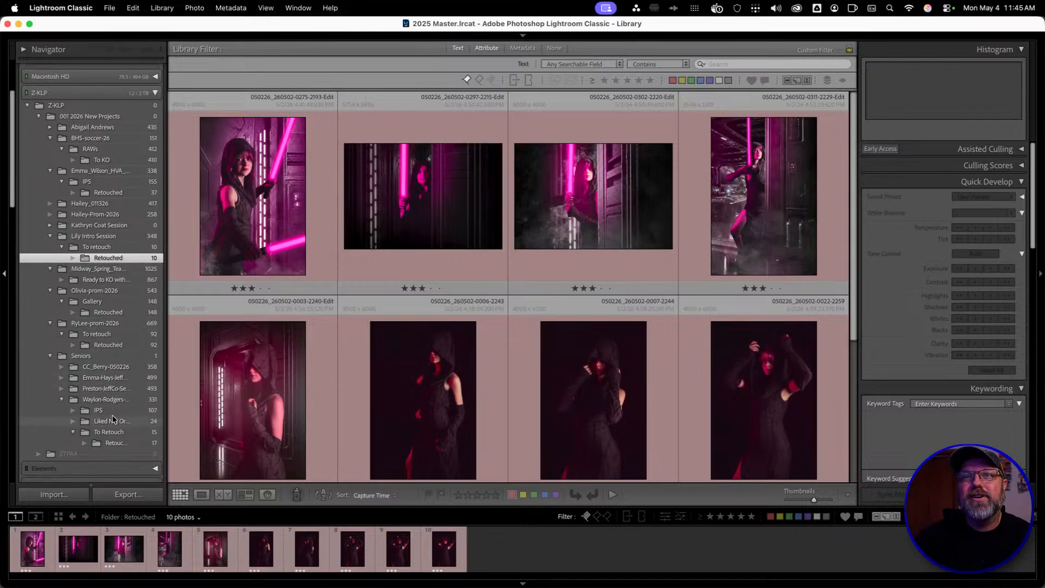
left_click(108, 400)
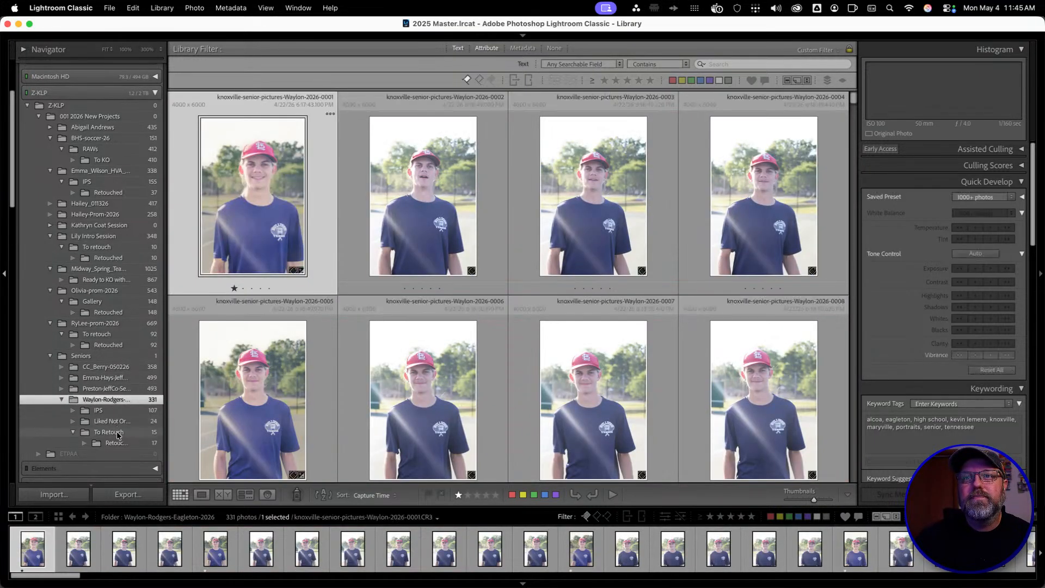
left_click(115, 442)
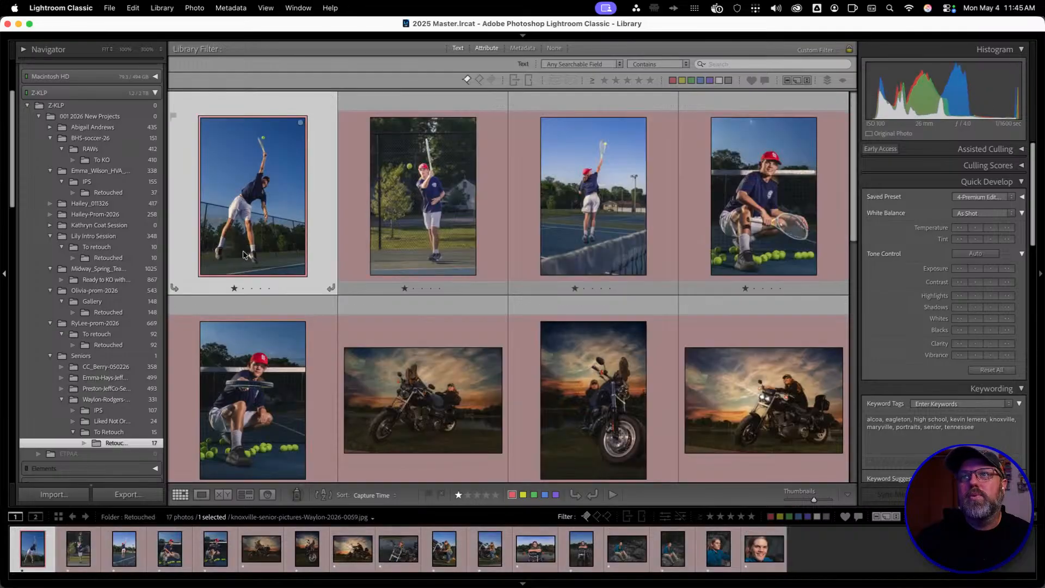
Enlarge the reclining motorcycle photo without side panels and browse the session from the sixth photo to the fifteenth
double_click(443, 412)
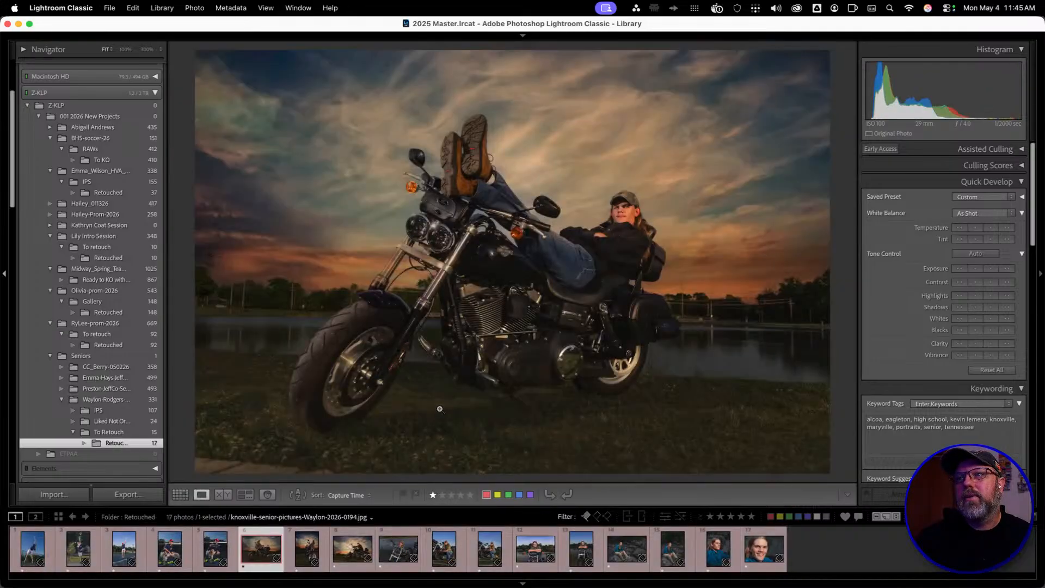
key("Tab")
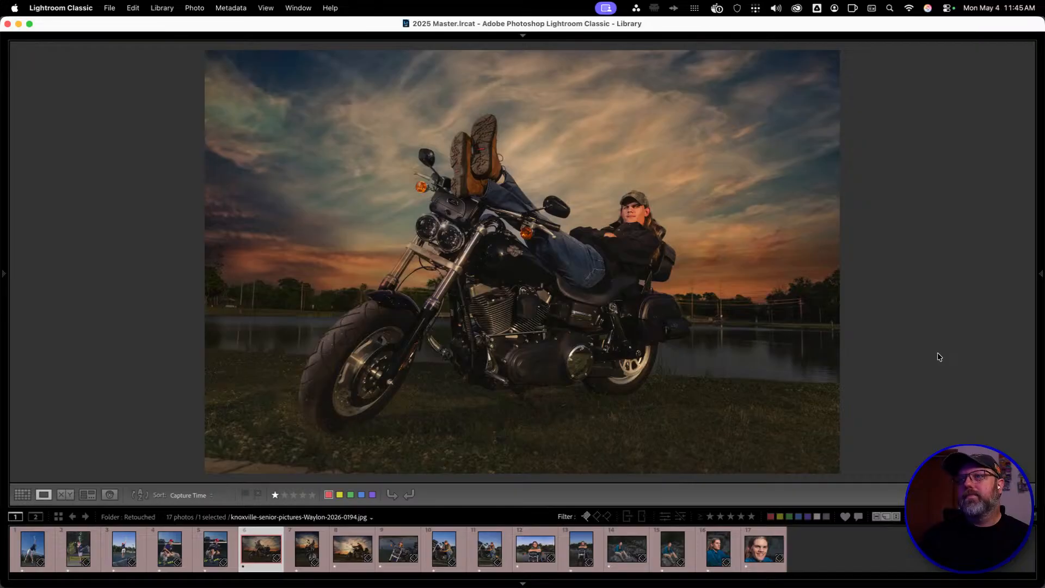
key("Right")
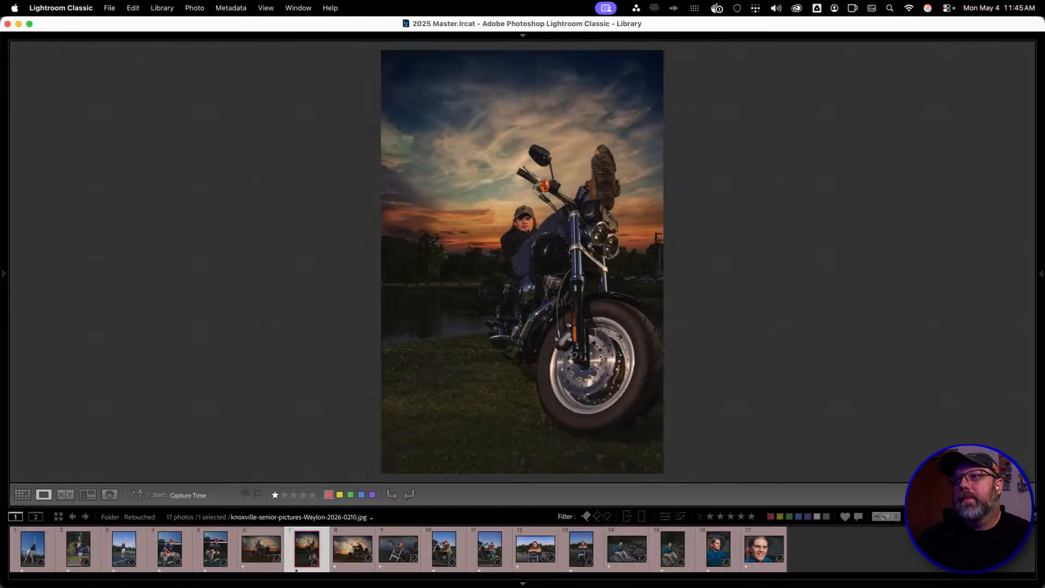
key("Right")
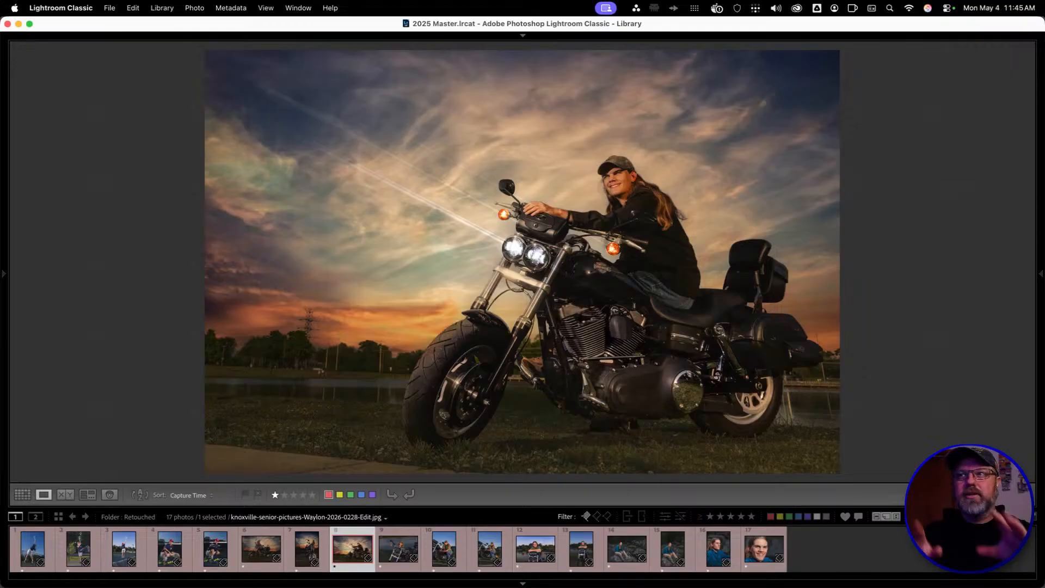
key("Right")
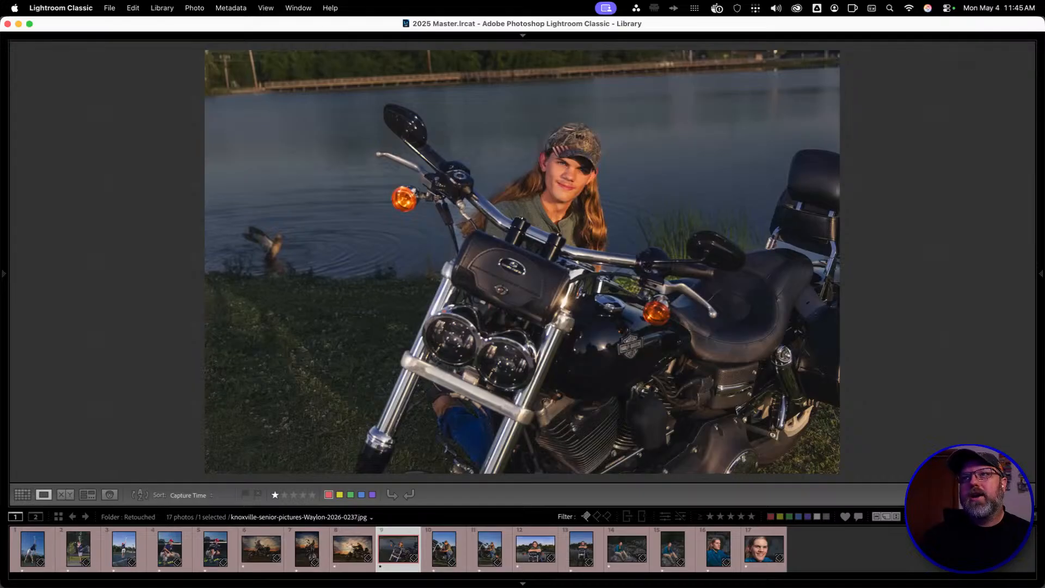
key("Right")
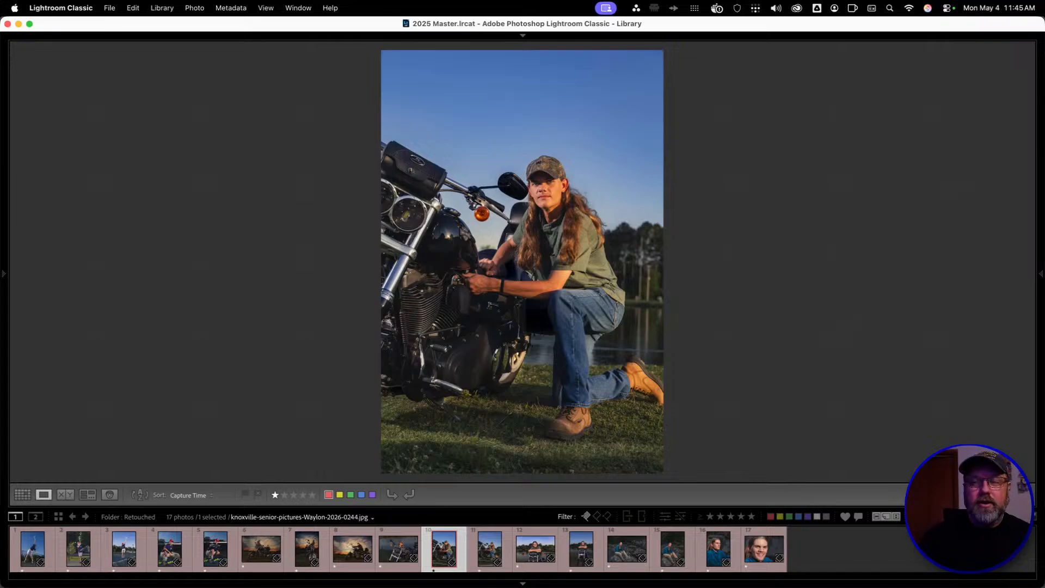
key("Right")
key("Right")
key("Right")
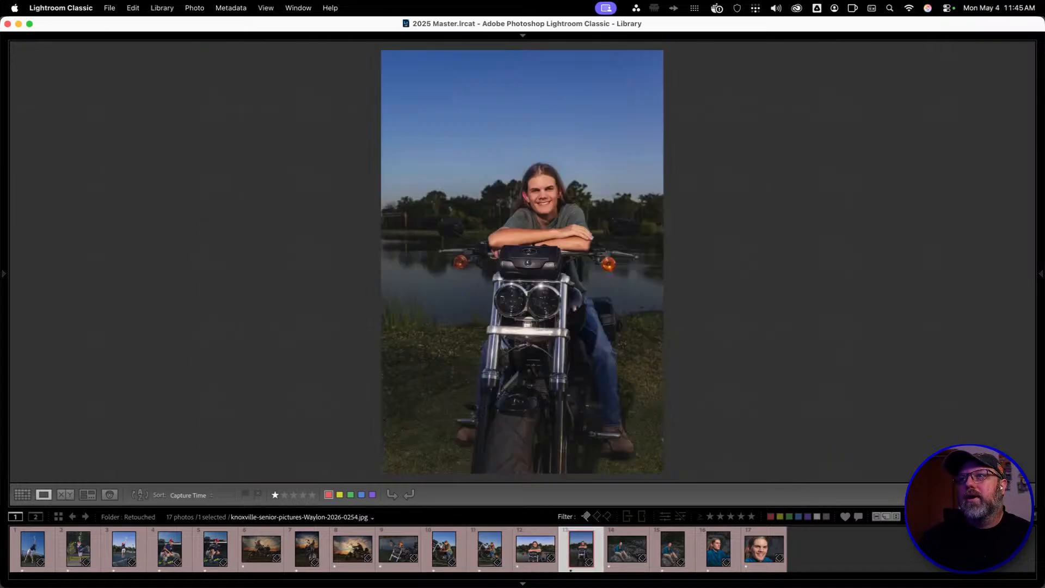
key("Right")
key("Right")
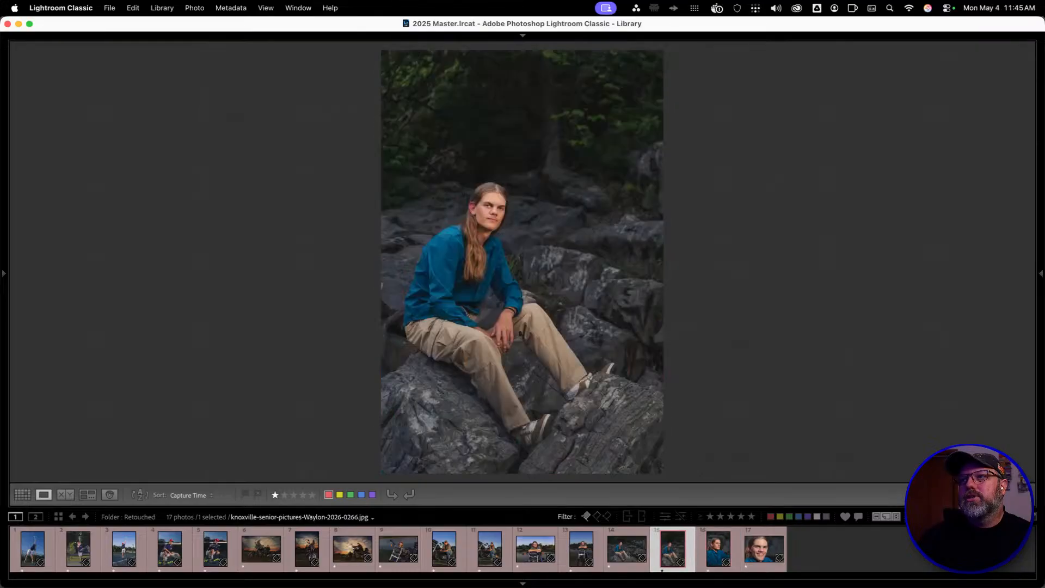
Browse back through the enlarged senior photos from the fifteenth to the first tennis photo
key("Left")
key("Left")
key("Left")
key("Left")
key("Left")
key("Left")
key("Left")
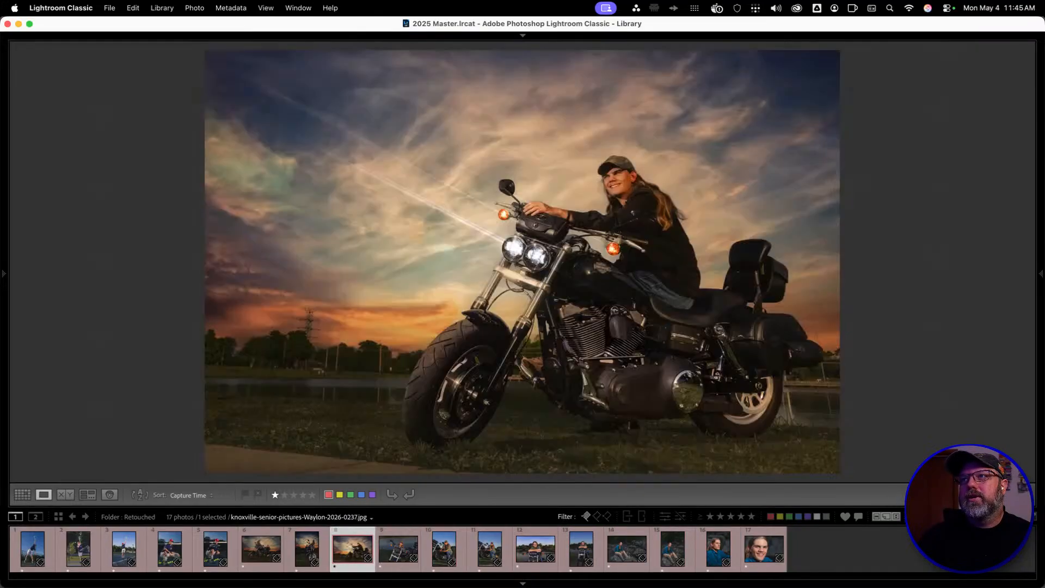
key("Left")
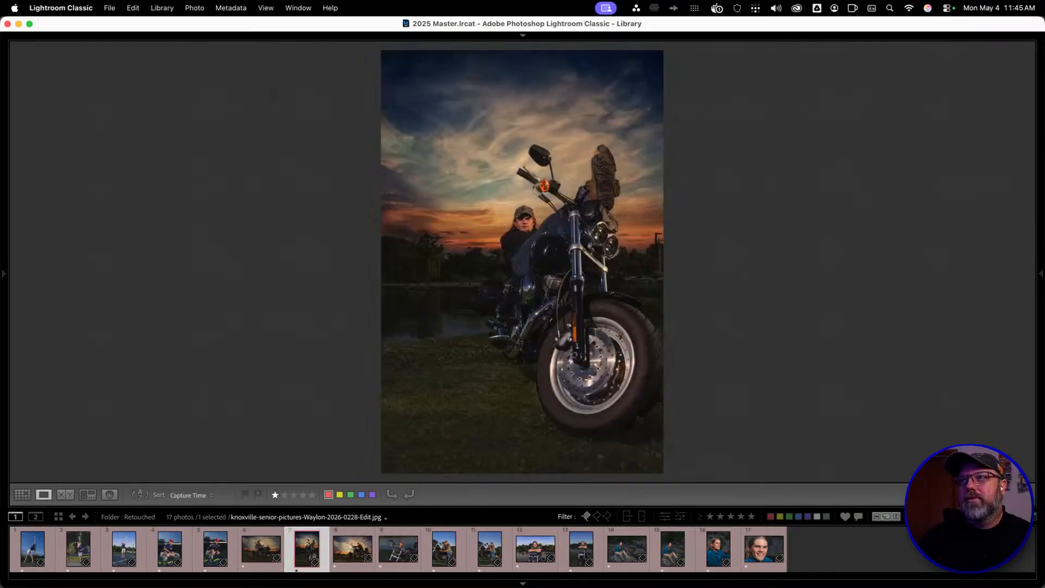
key("Left")
key("Left")
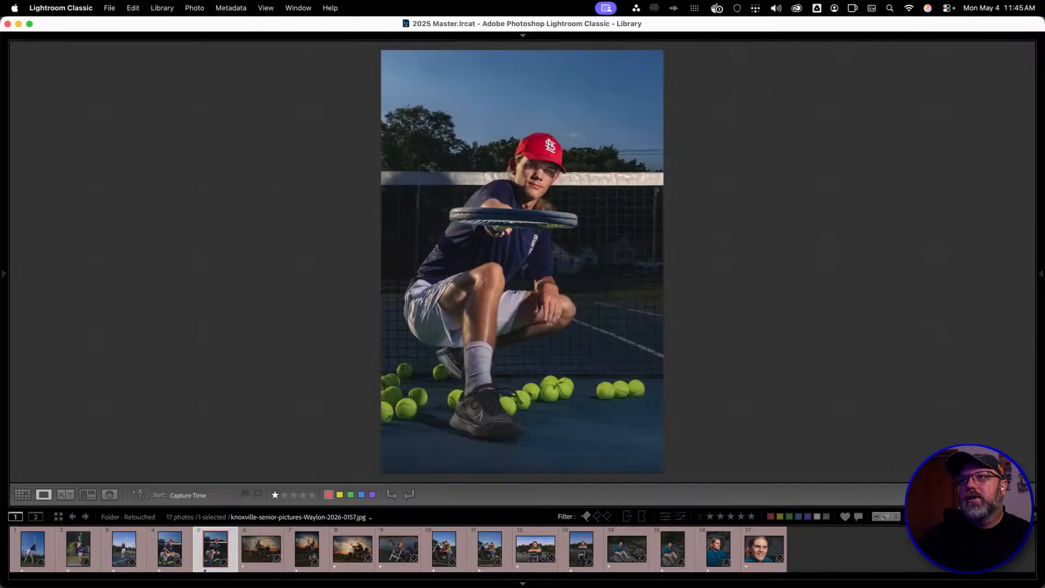
key("Left")
key("Left")
key("Left")
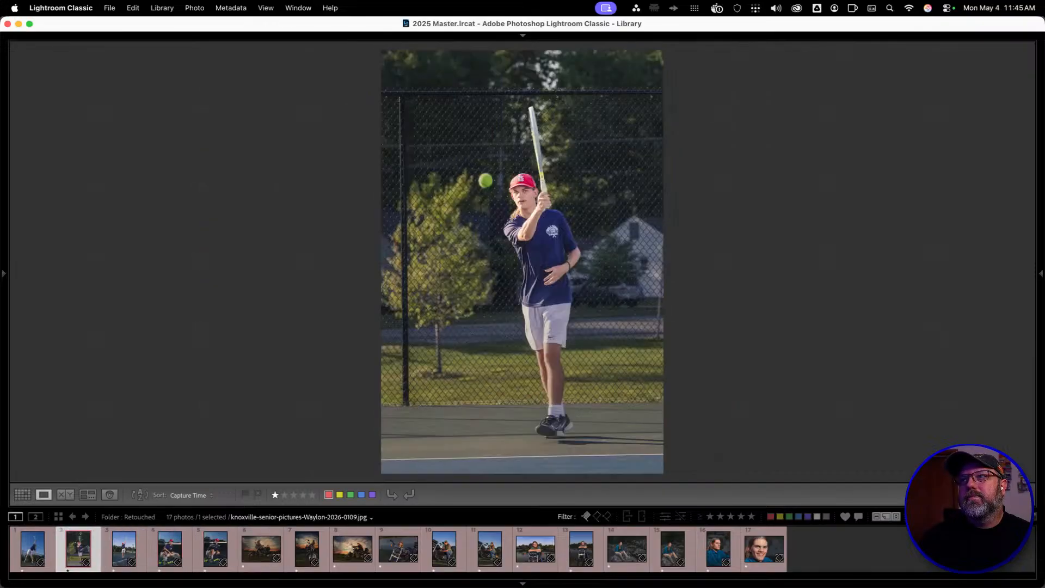
key("Left")
Browse forward to the motorcycle photos and compare the sixth to ninth, ending on the eighth with the lit headlights
key("Right")
key("Right")
key("Right")
key("Right")
key("Right")
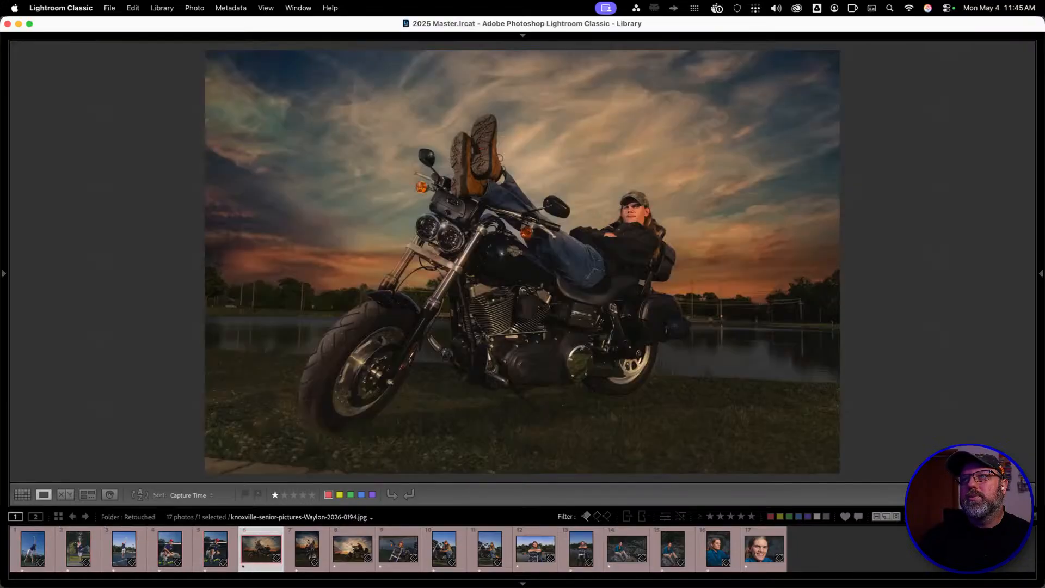
key("Right")
key("Right")
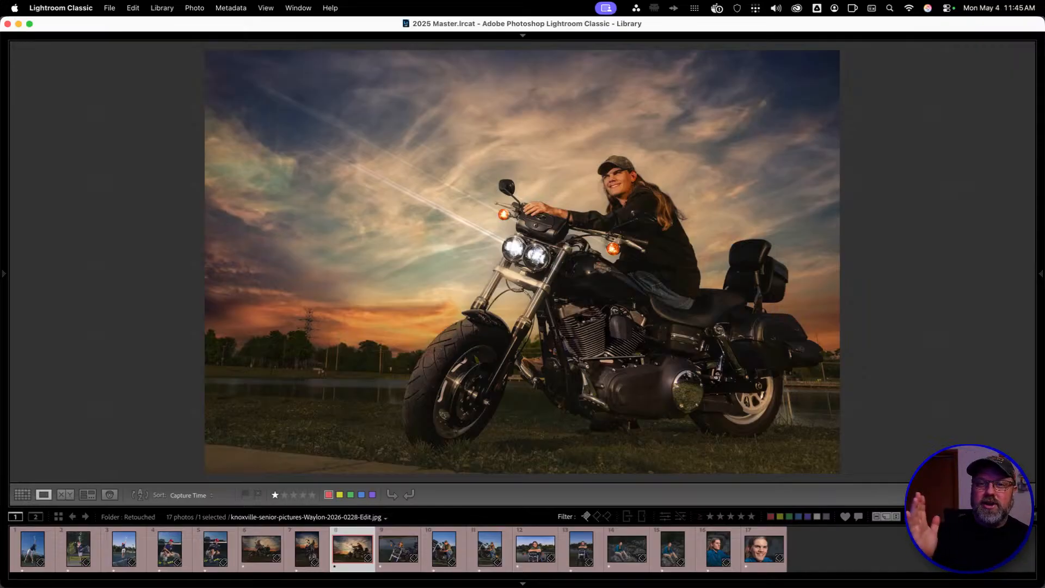
key("Right")
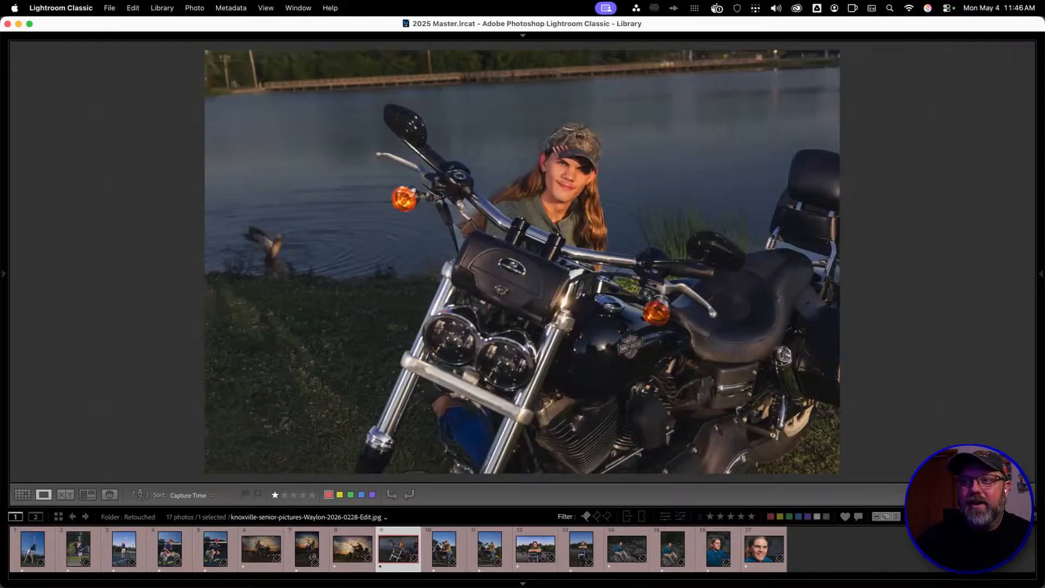
key("Left")
key("Left")
key("Left")
key("Right")
key("Right")
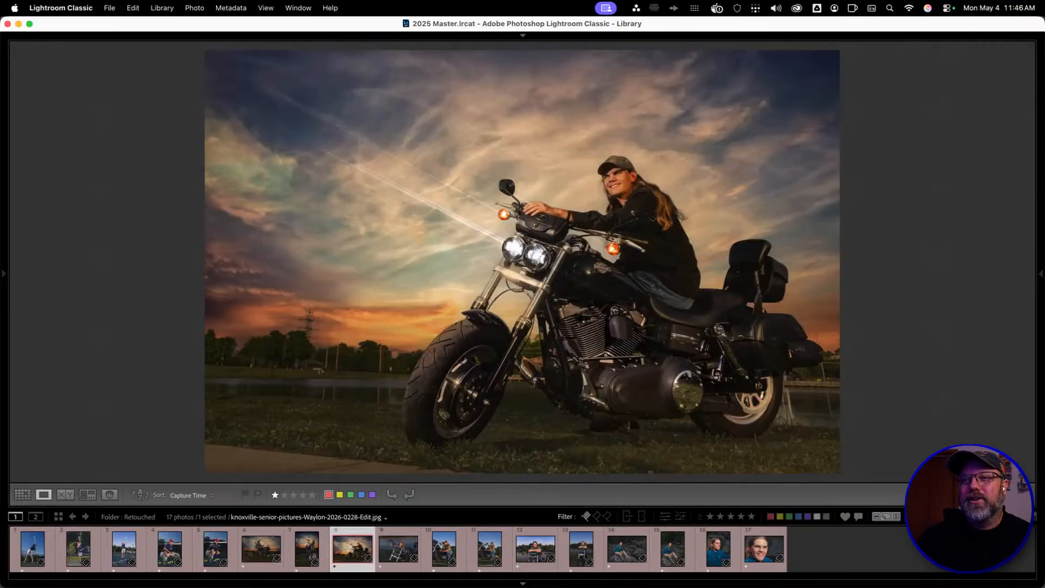
Return to the grid with the side panels shown and open the Retouched folder inside the first IPS folder
key("g")
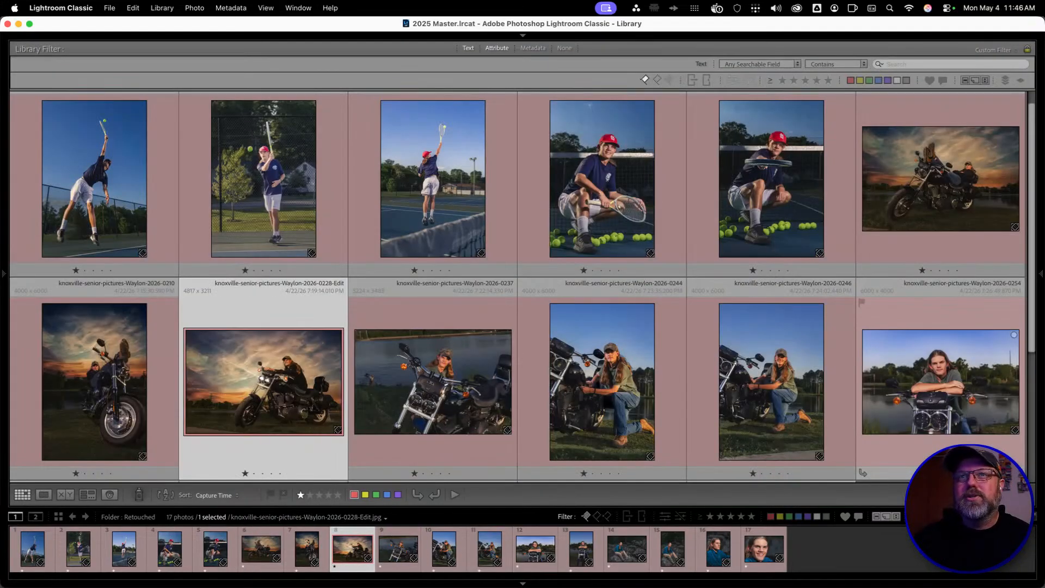
key("Tab")
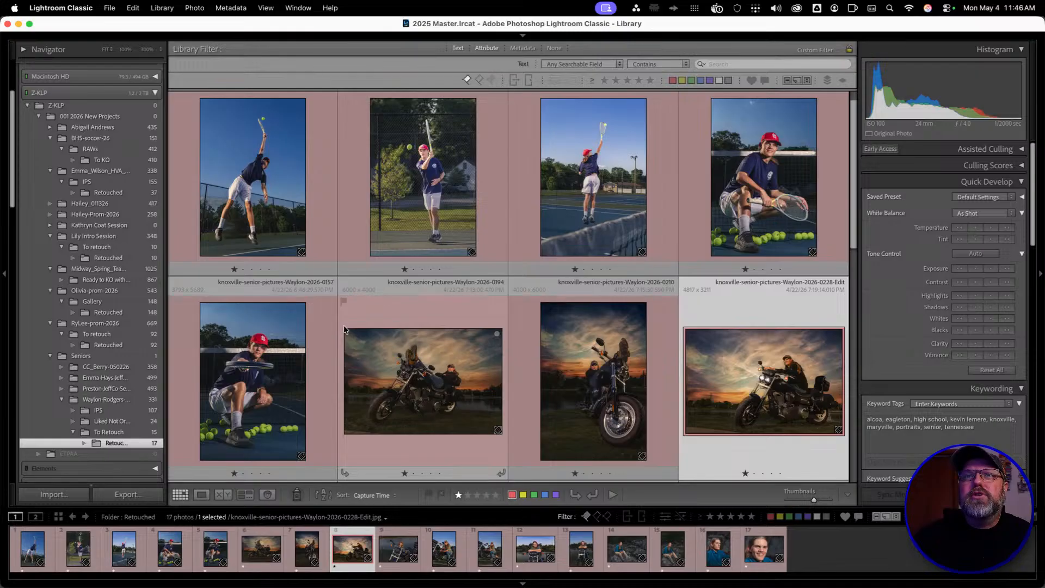
left_click(154, 195)
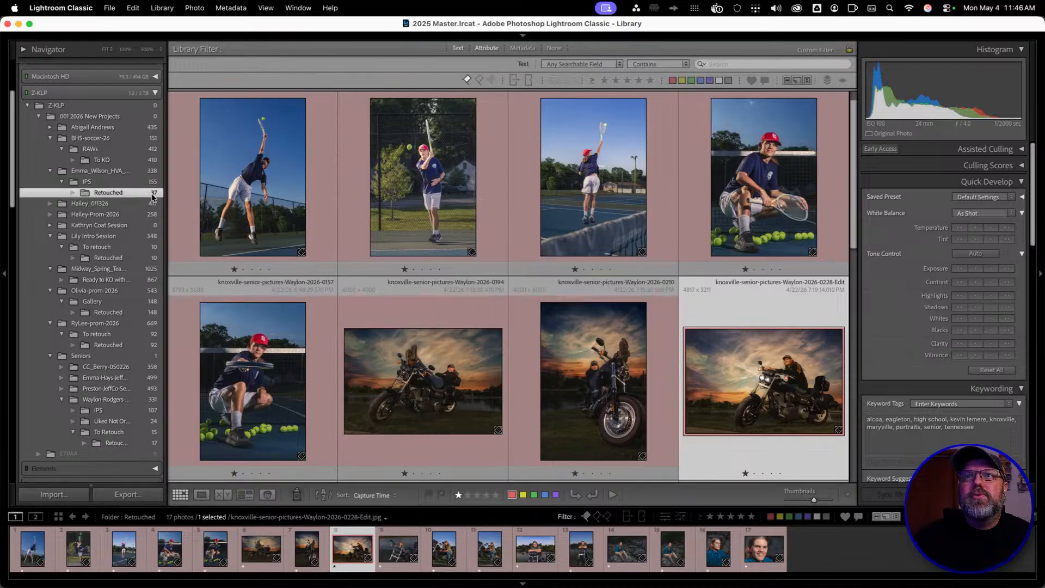
Look through the retouched senior portraits in the grid, from the maroon-top shots to the bridge photos and back to the riverside dress shots
scroll(516, 388, "down", 12)
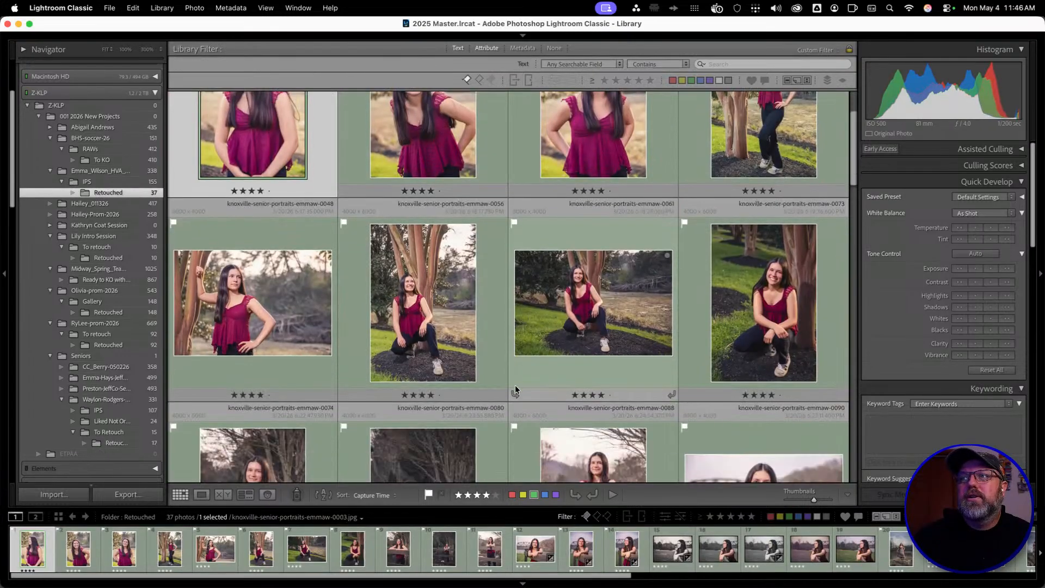
scroll(515, 385, "down", 15)
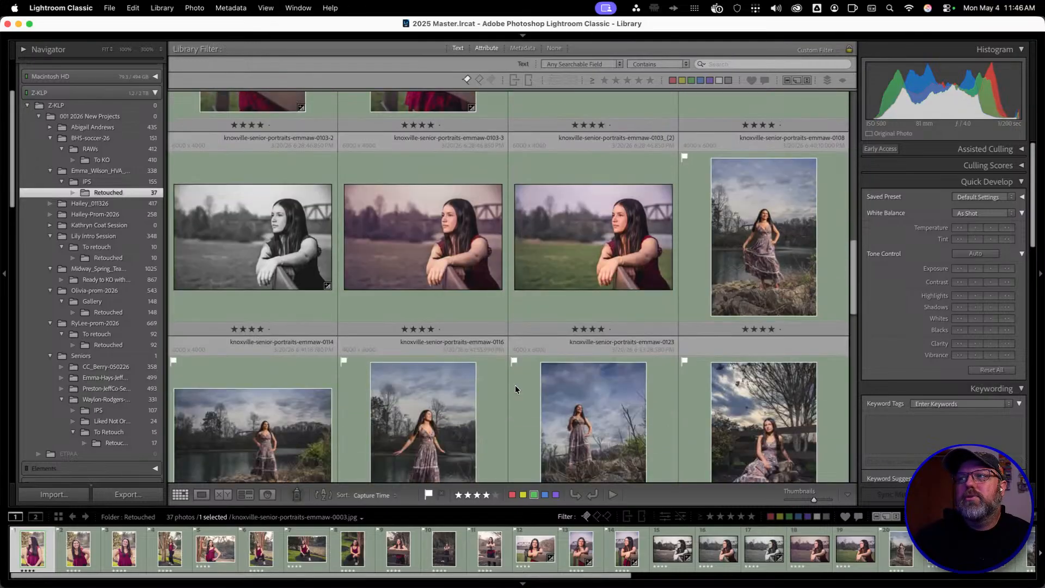
scroll(515, 384, "down", 2)
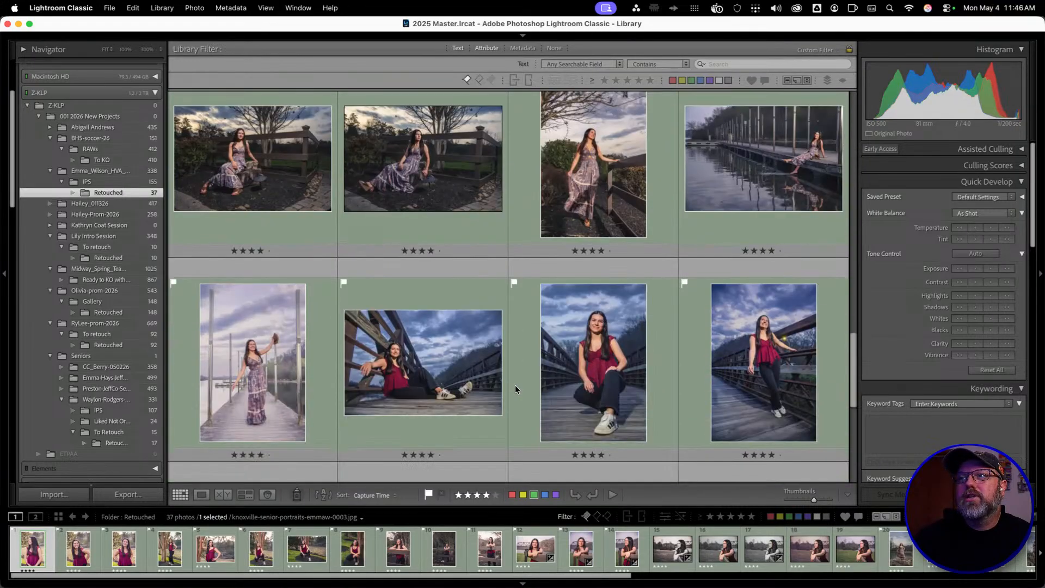
scroll(515, 384, "up", 2)
scroll(633, 285, "down", 6)
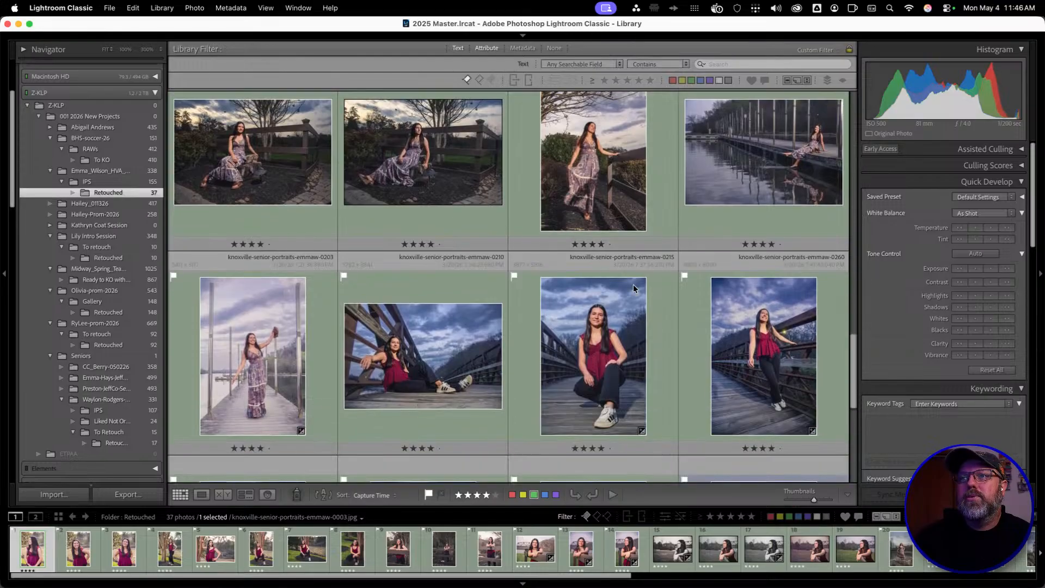
scroll(633, 284, "up", 12)
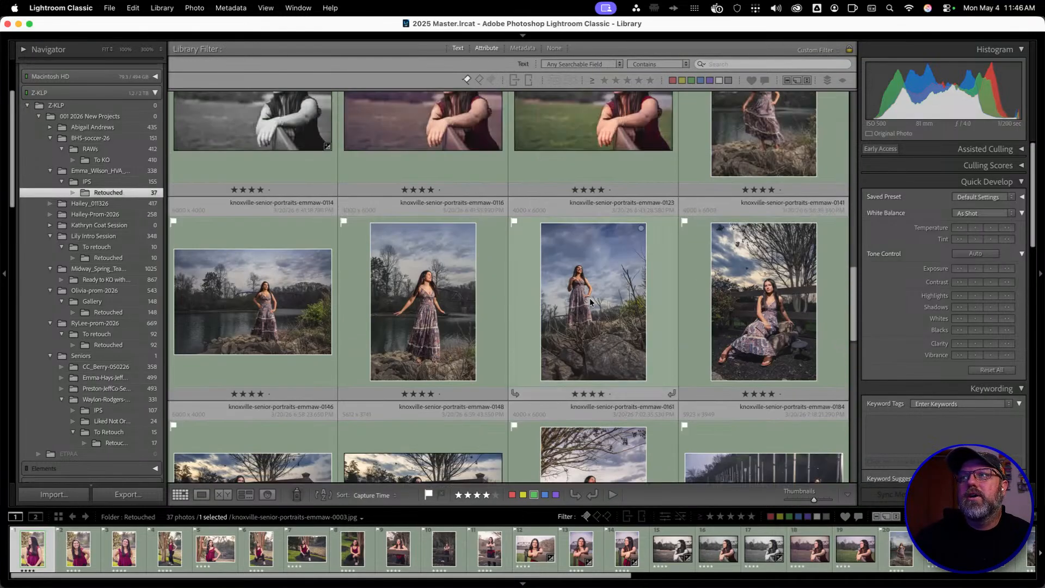
Enlarge the senior portrait on the rocks under the blue sky and go back two photos to the riverside landscape shot
double_click(590, 298)
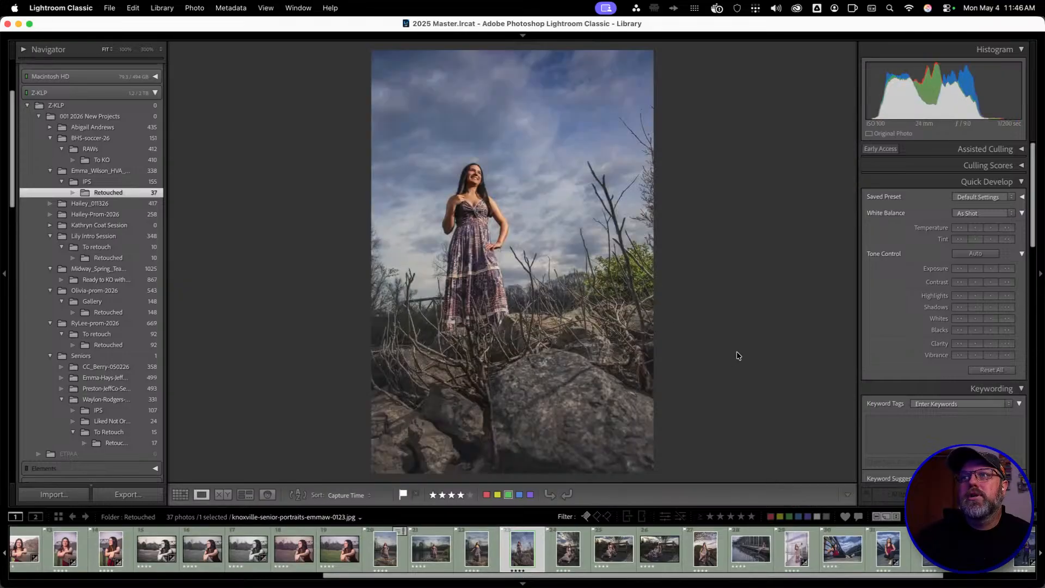
key("Left")
key("Left")
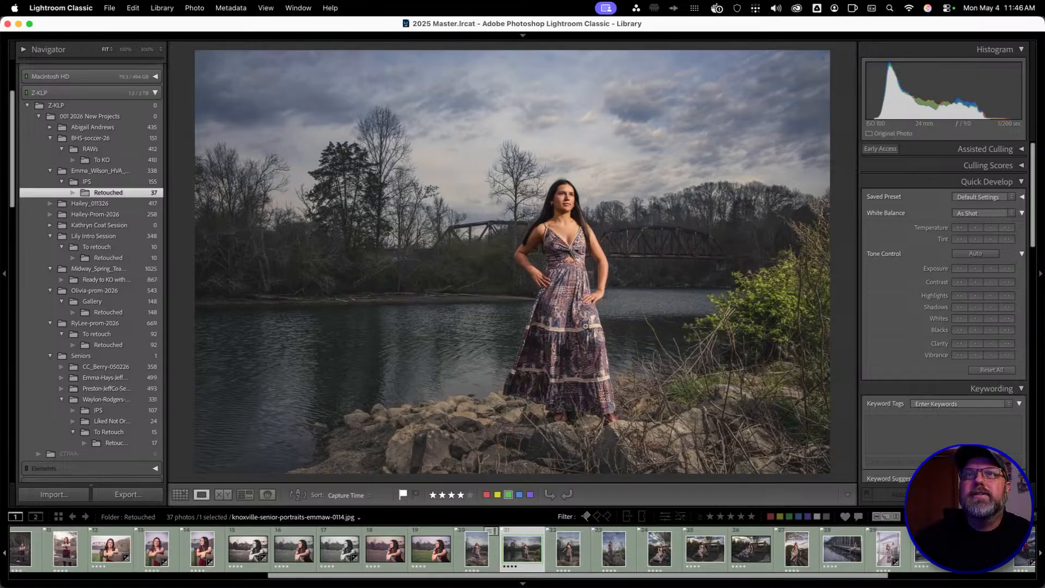
Open the intro session's Retouched folder and filter its photos to three stars and higher
left_click(125, 259)
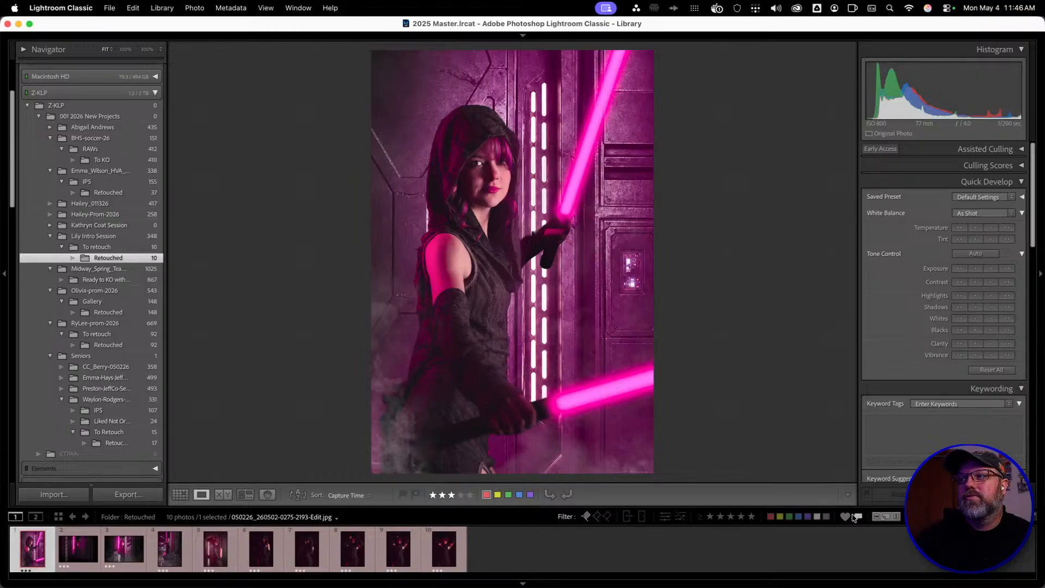
left_click(731, 517)
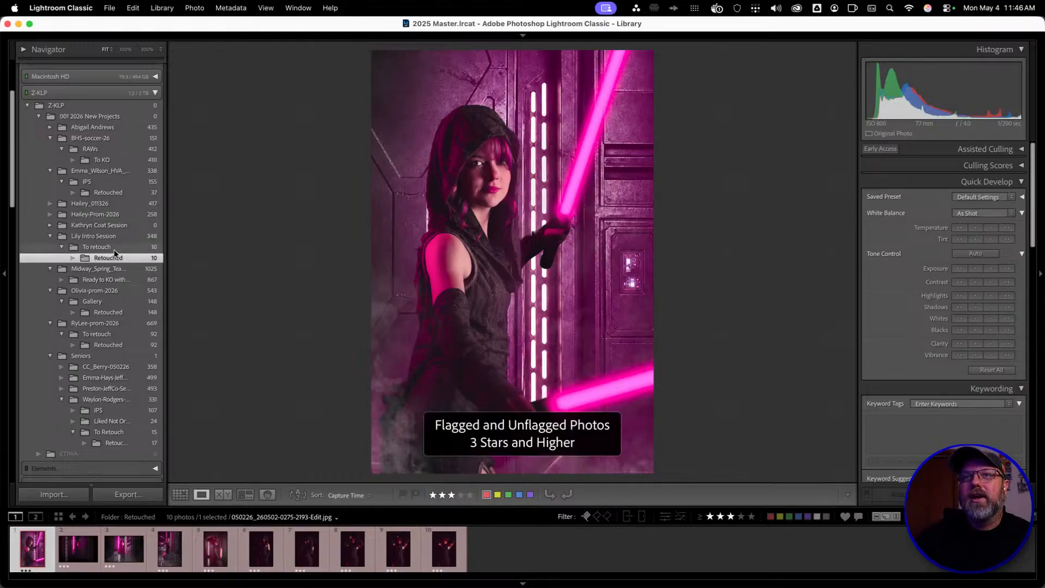
Open the first prom session folder, filter it to red-labelled photos of any rating, and view the fourth photo with the church tower
left_click(108, 215)
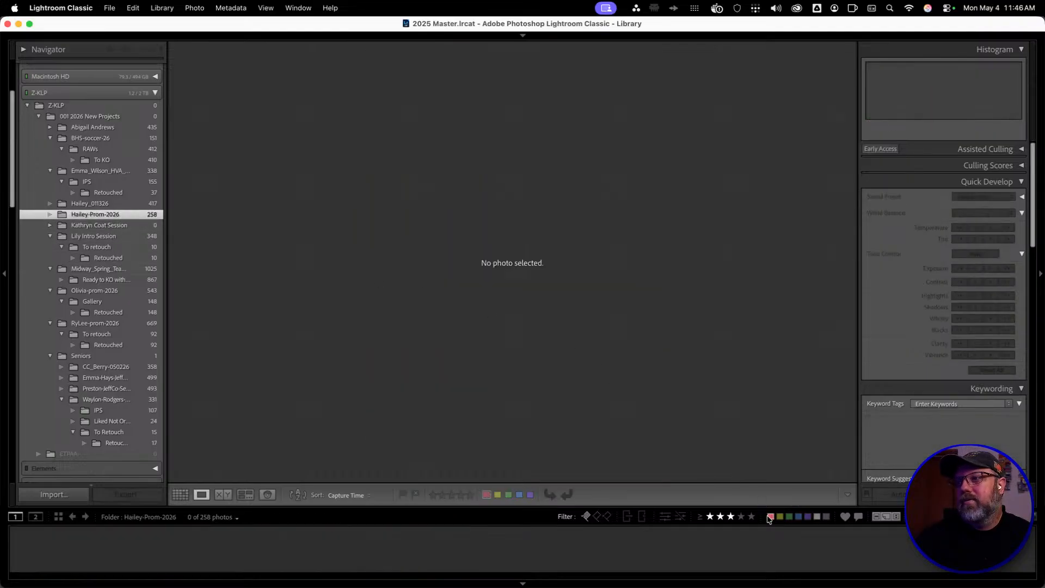
left_click(771, 516)
left_click(729, 520)
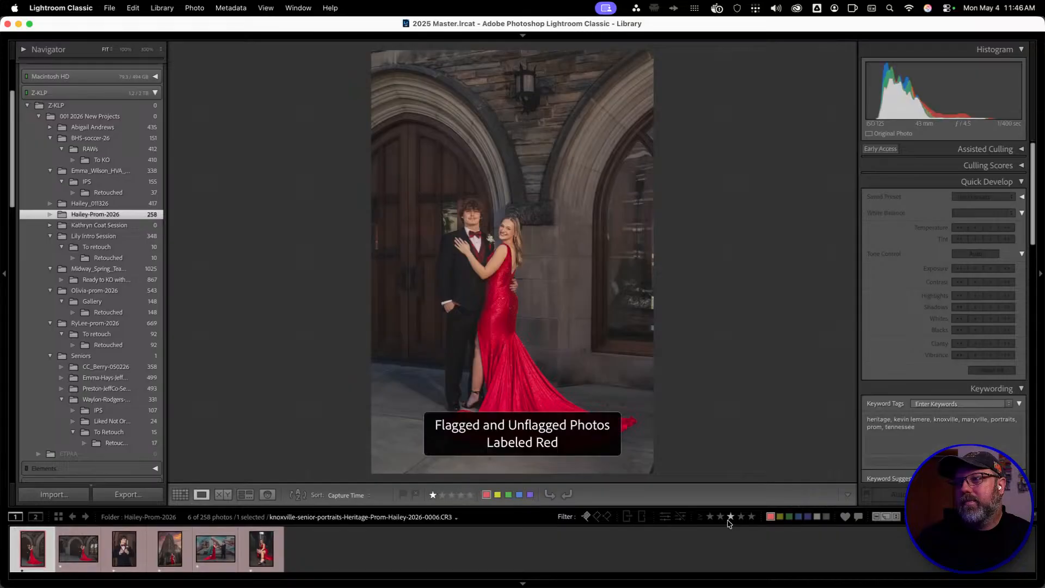
left_click(170, 548)
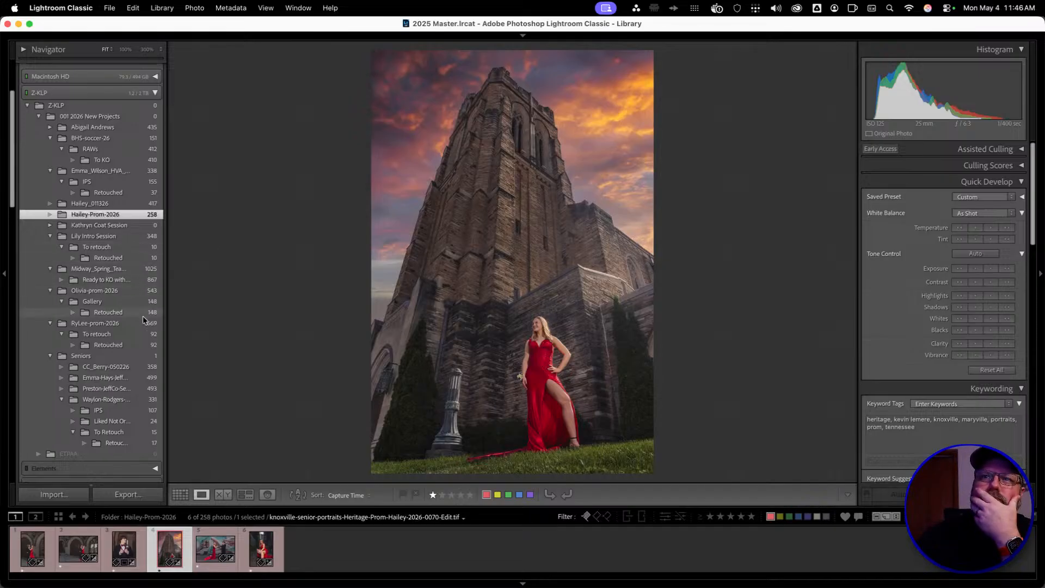
View the sixth red-labelled retouched photo of the blue-dress prom session and the fifth of the dark red dress prom session
left_click(109, 312)
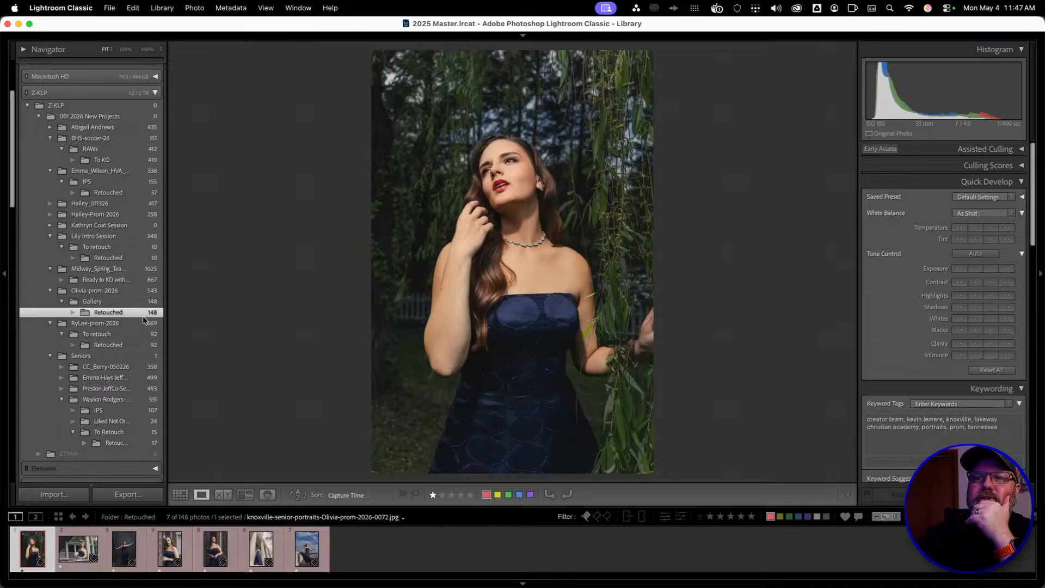
left_click(256, 544)
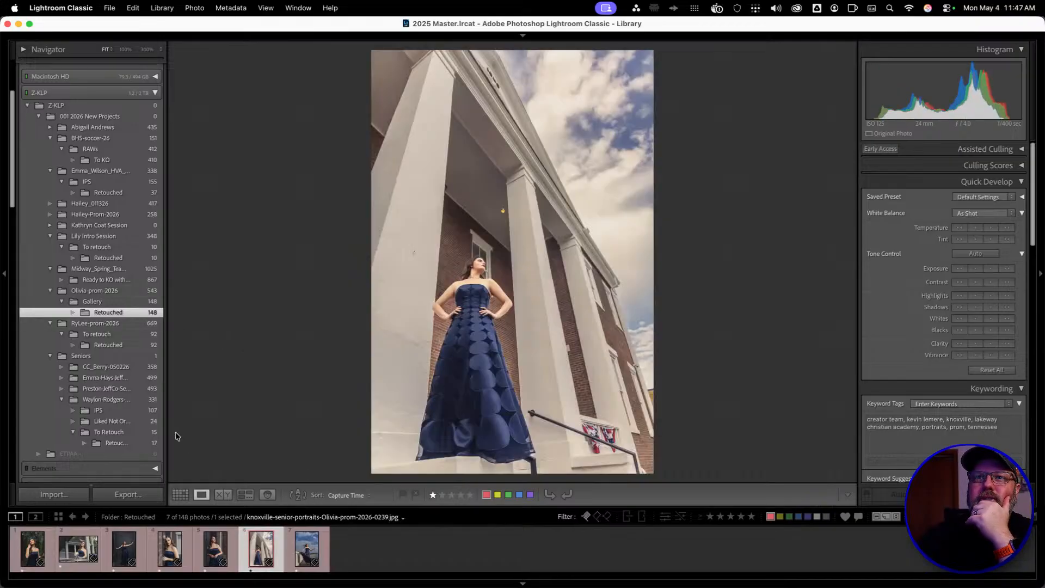
left_click(123, 345)
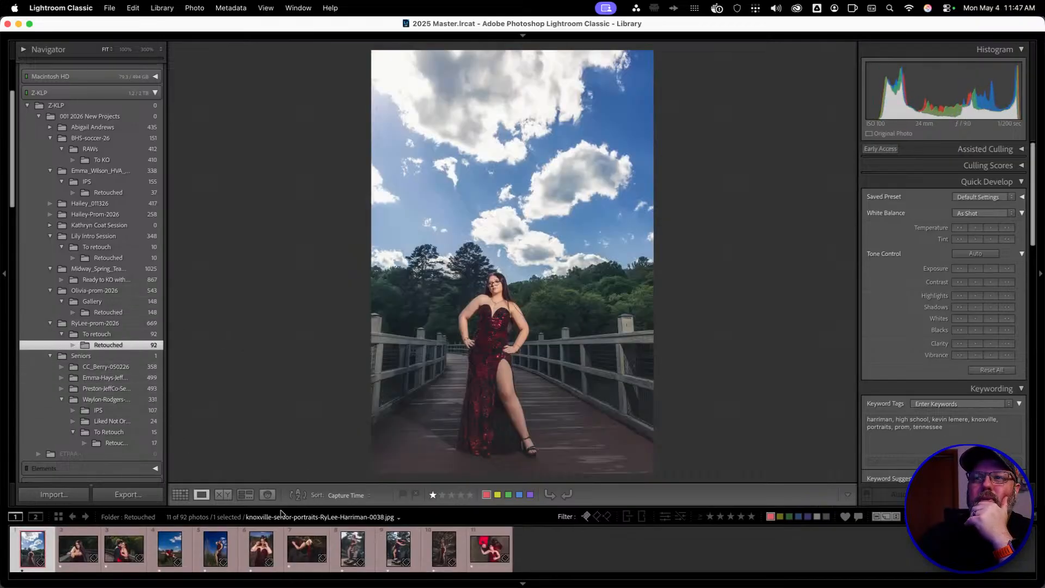
left_click(213, 558)
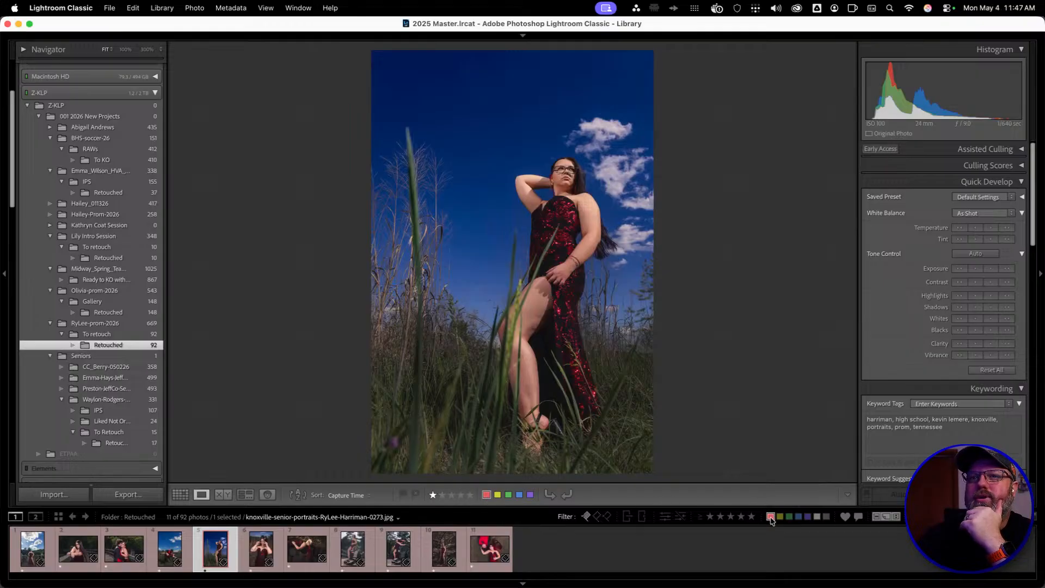
Open the first folder under Seniors without the red label filter and enlarge photo 0304 of the graduate on the painted rock
left_click(109, 367)
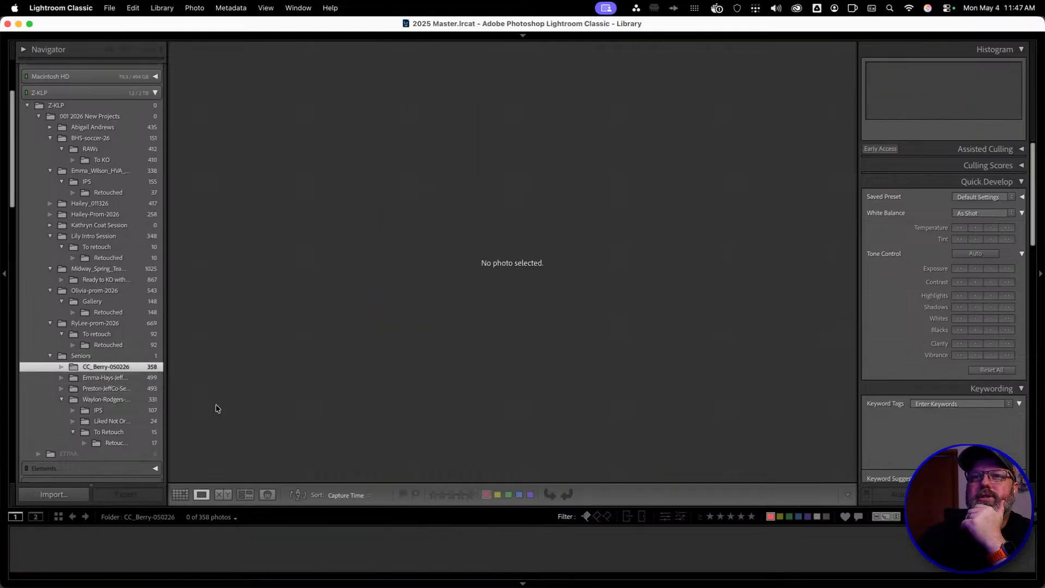
left_click(773, 518)
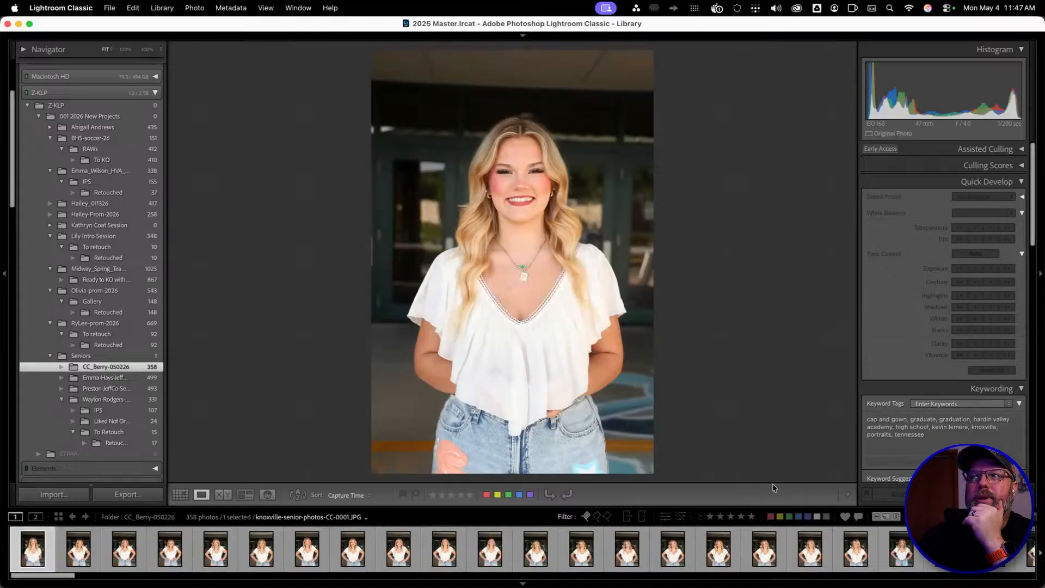
key("g")
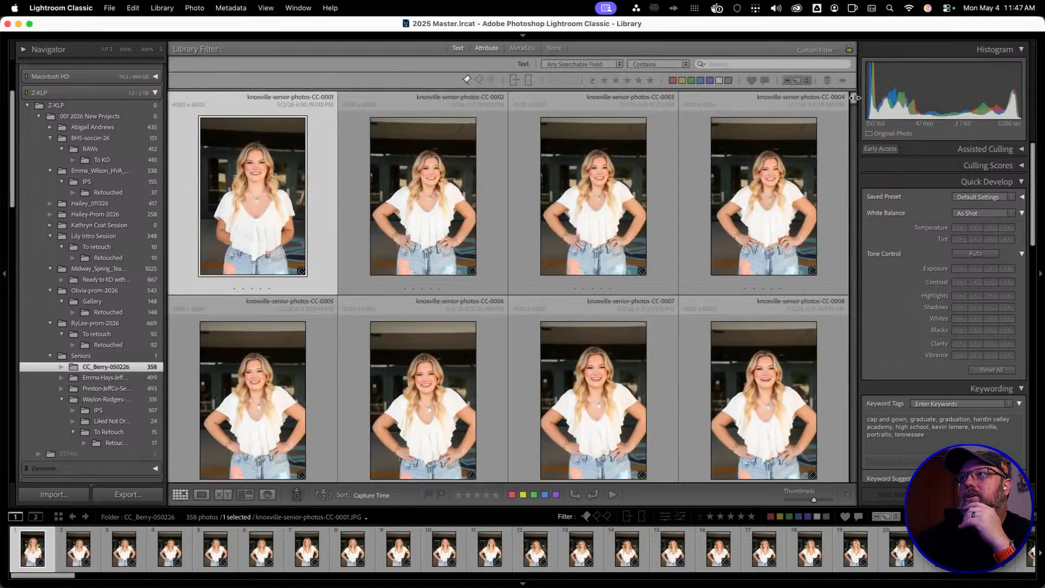
left_click_drag(854, 98, 844, 415)
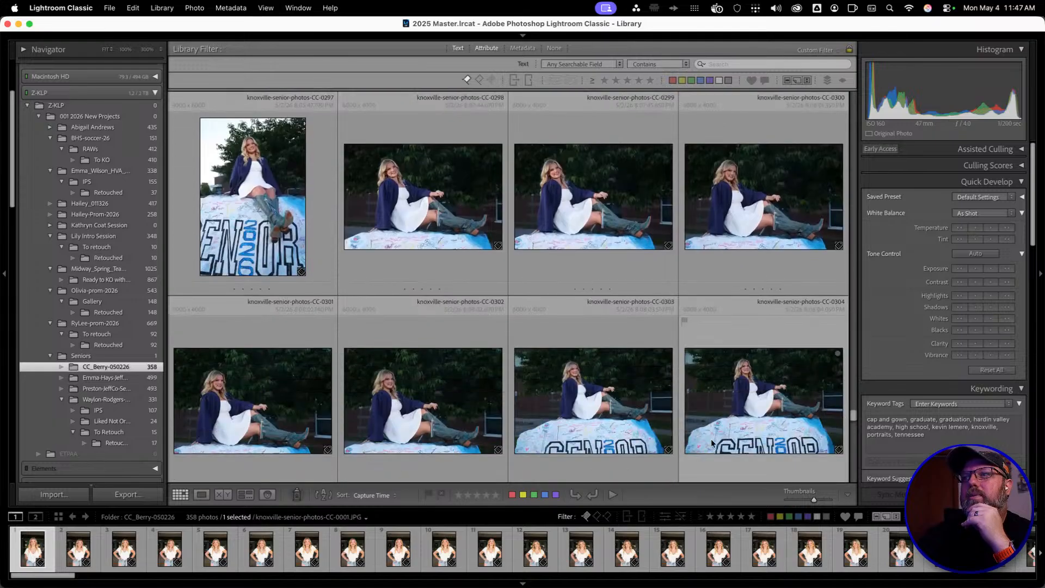
double_click(742, 406)
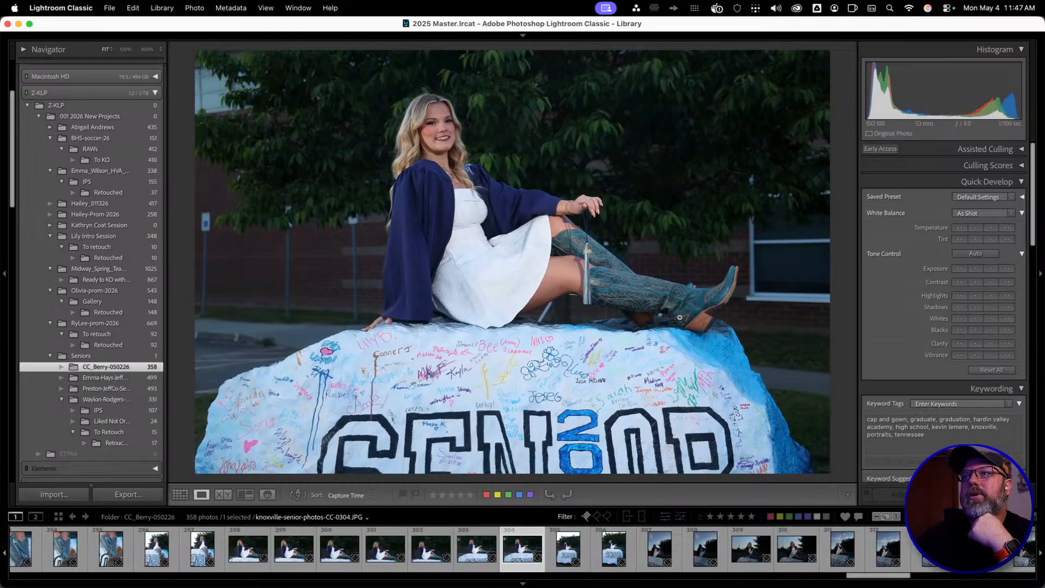
Return to the grid and enlarge photo 0295, the close-up of the boots with the 2026 tassel
double_click(656, 317)
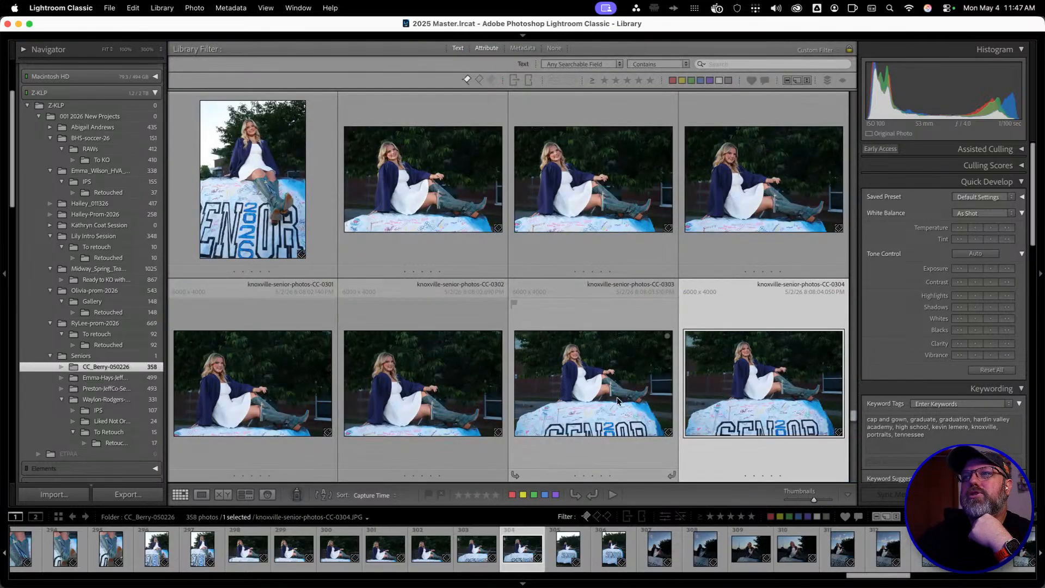
scroll(616, 397, "up", 5)
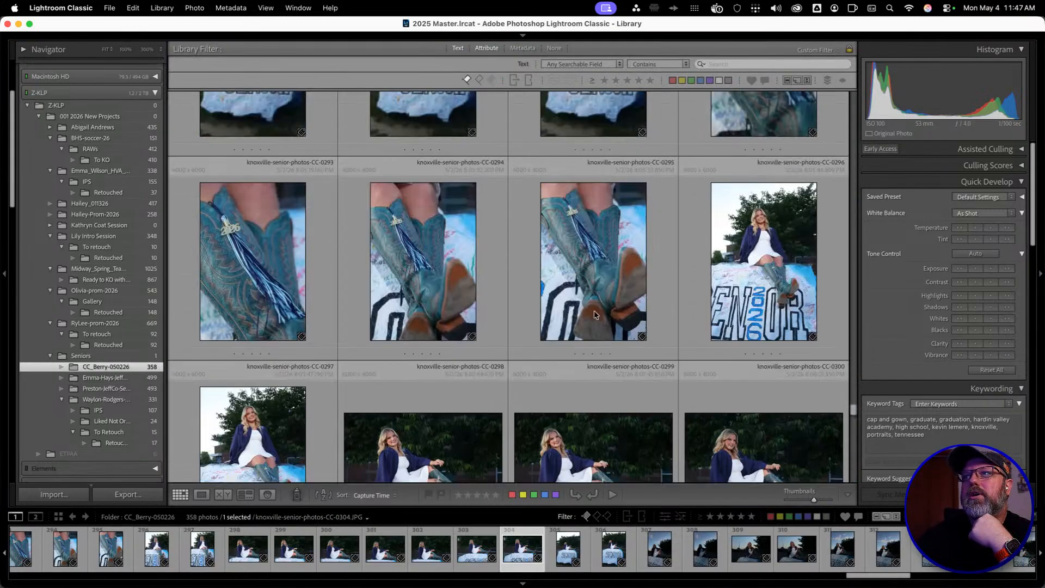
double_click(595, 314)
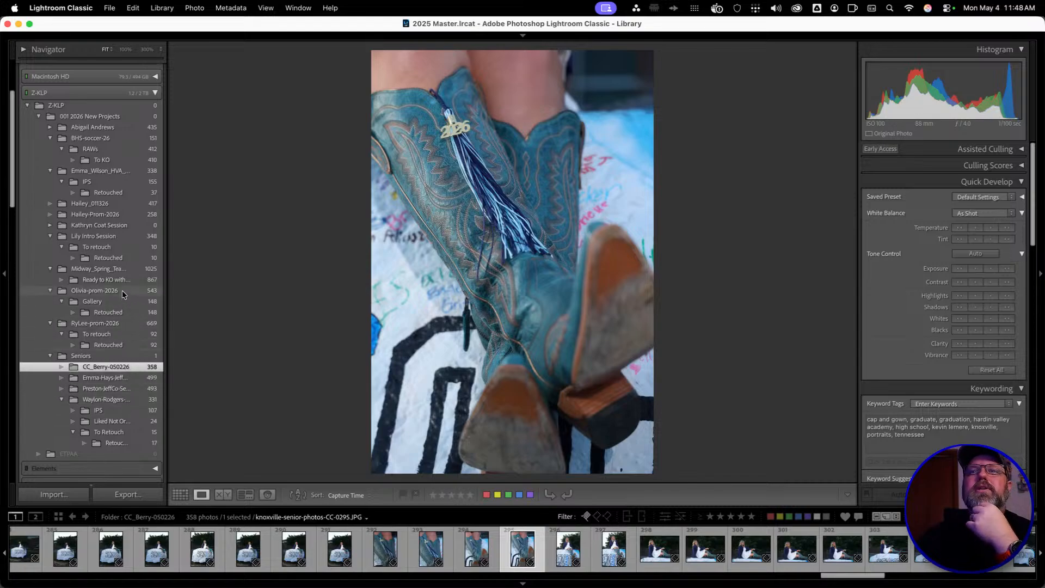
Show the lightsaber portrait in the intro session's Retouched folder again and switch to the ChatGPT page in Arc
left_click(124, 258)
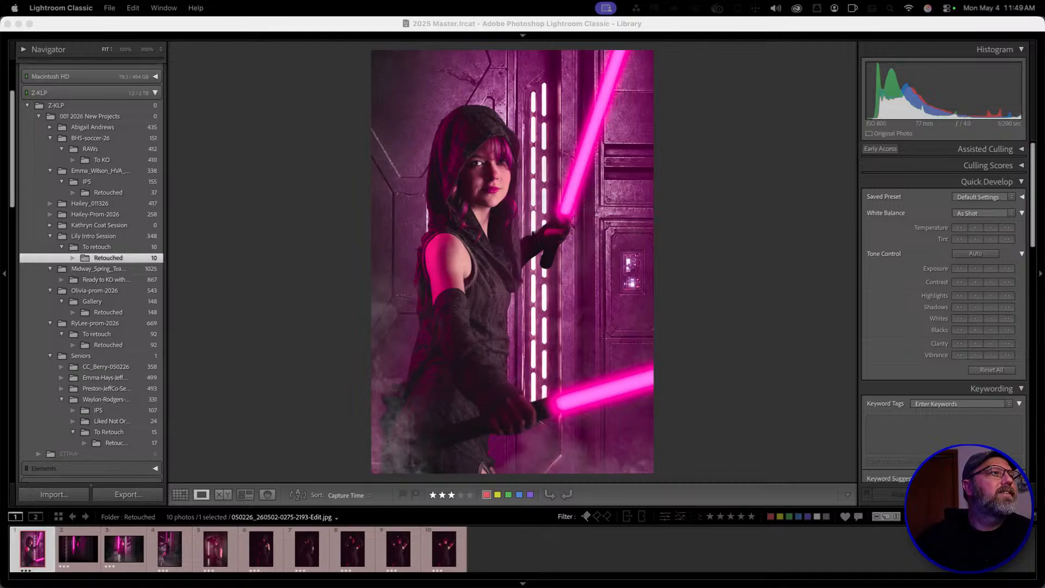
key("super+Tab")
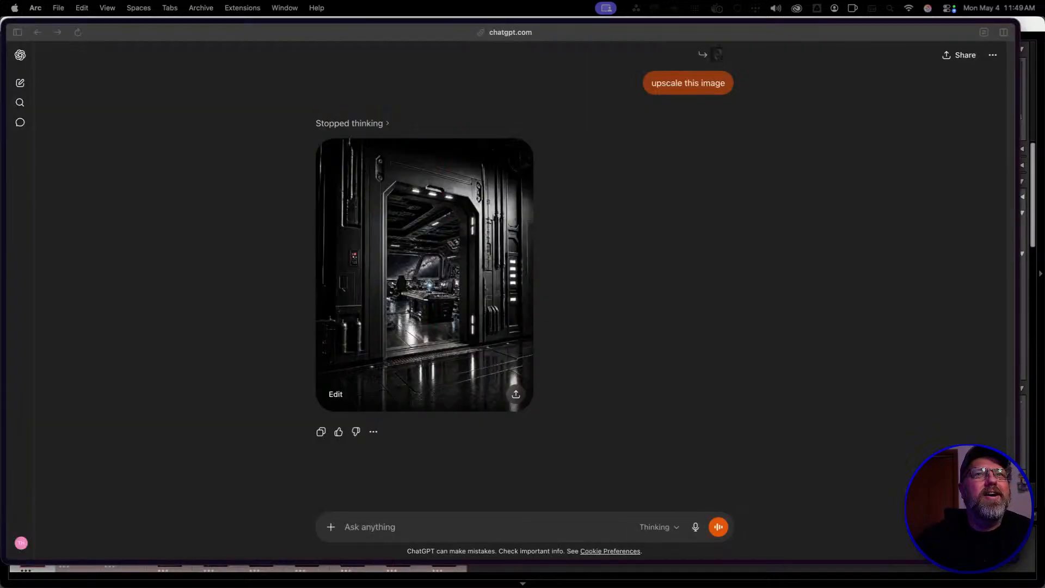